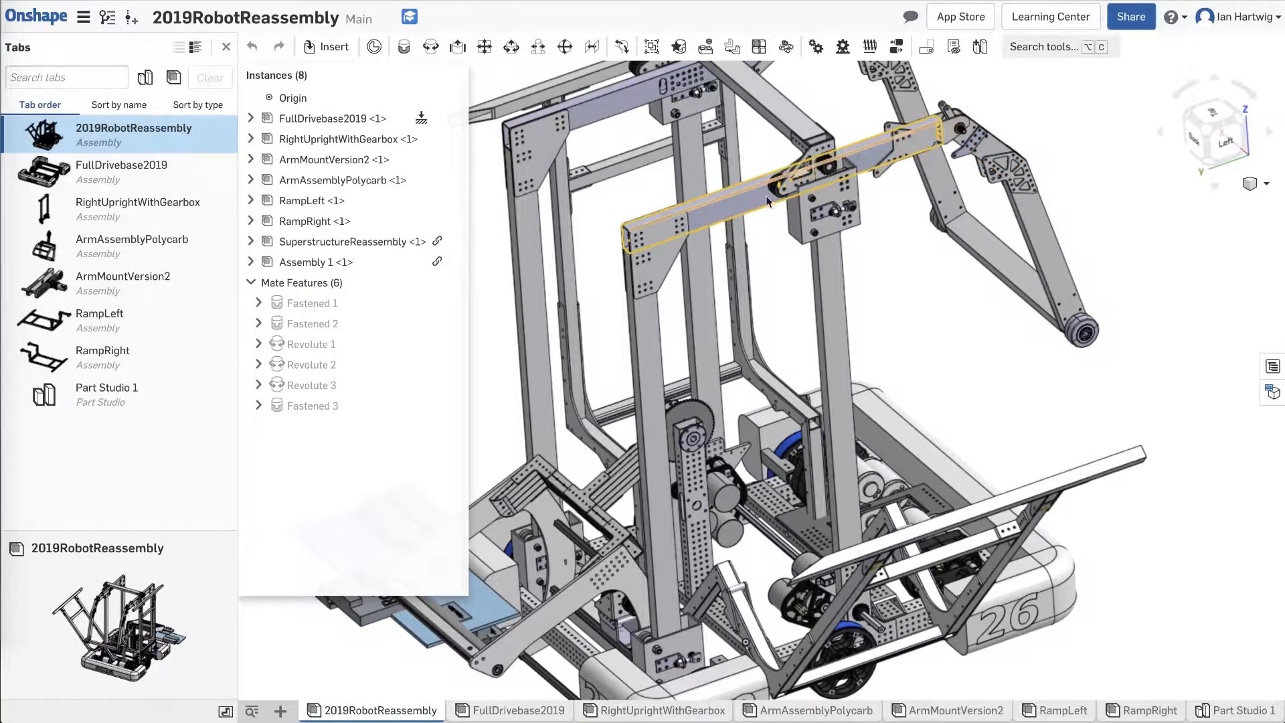
Examine the robot assembly's upper tubes and gusset plates, the ramp, and the perforated tubes of the drivebase frame.
scroll(622, 238, "up", 5)
scroll(622, 239, "up", 5)
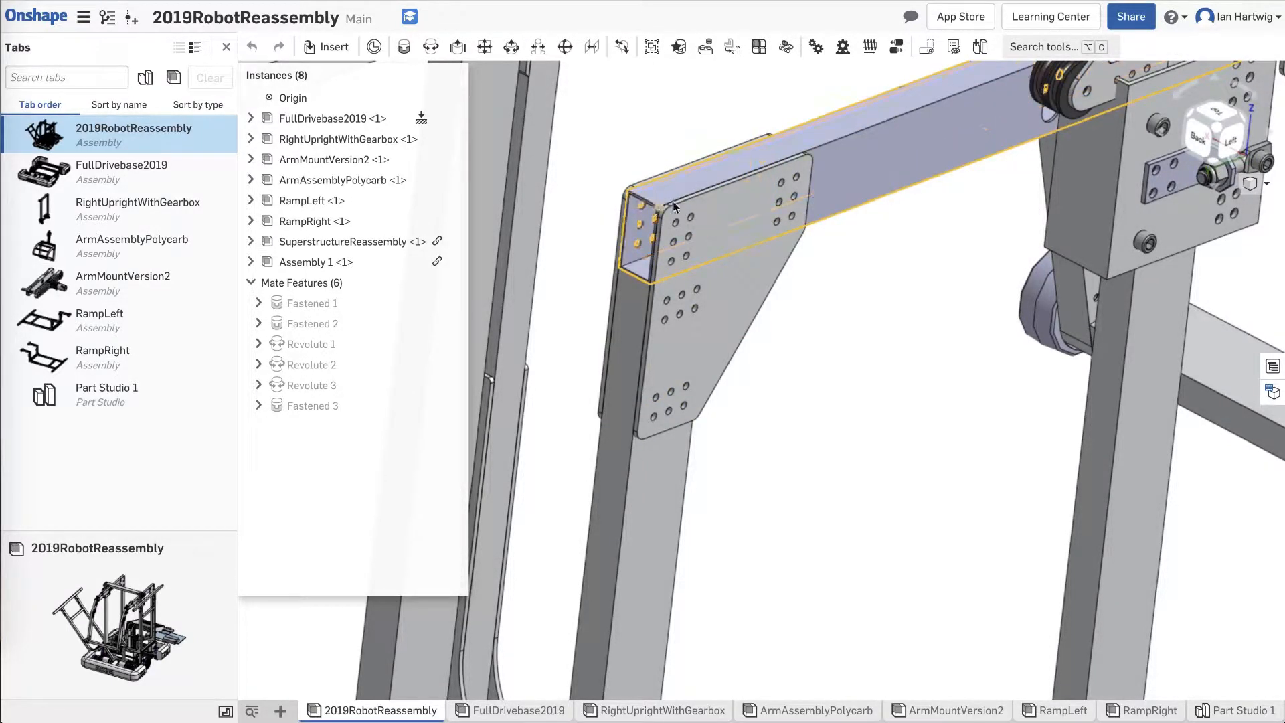
scroll(669, 221, "down", 3)
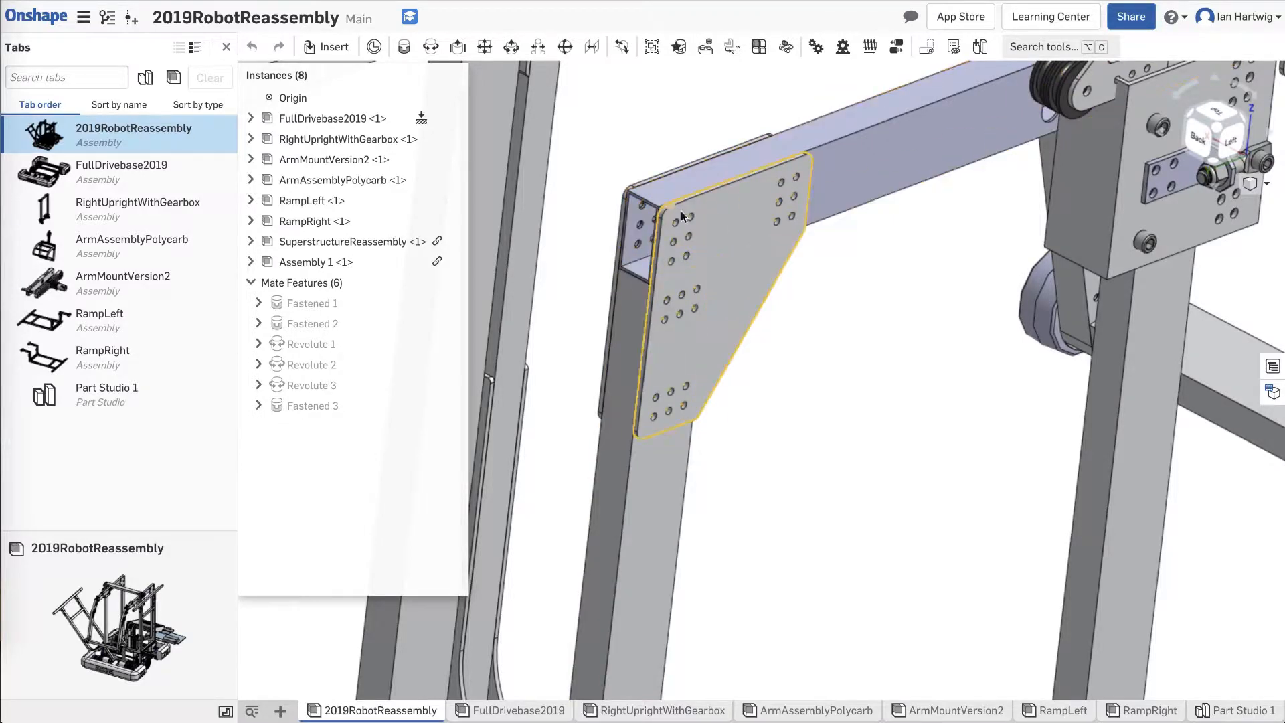
scroll(676, 314, "down", 5)
scroll(676, 315, "up", 1)
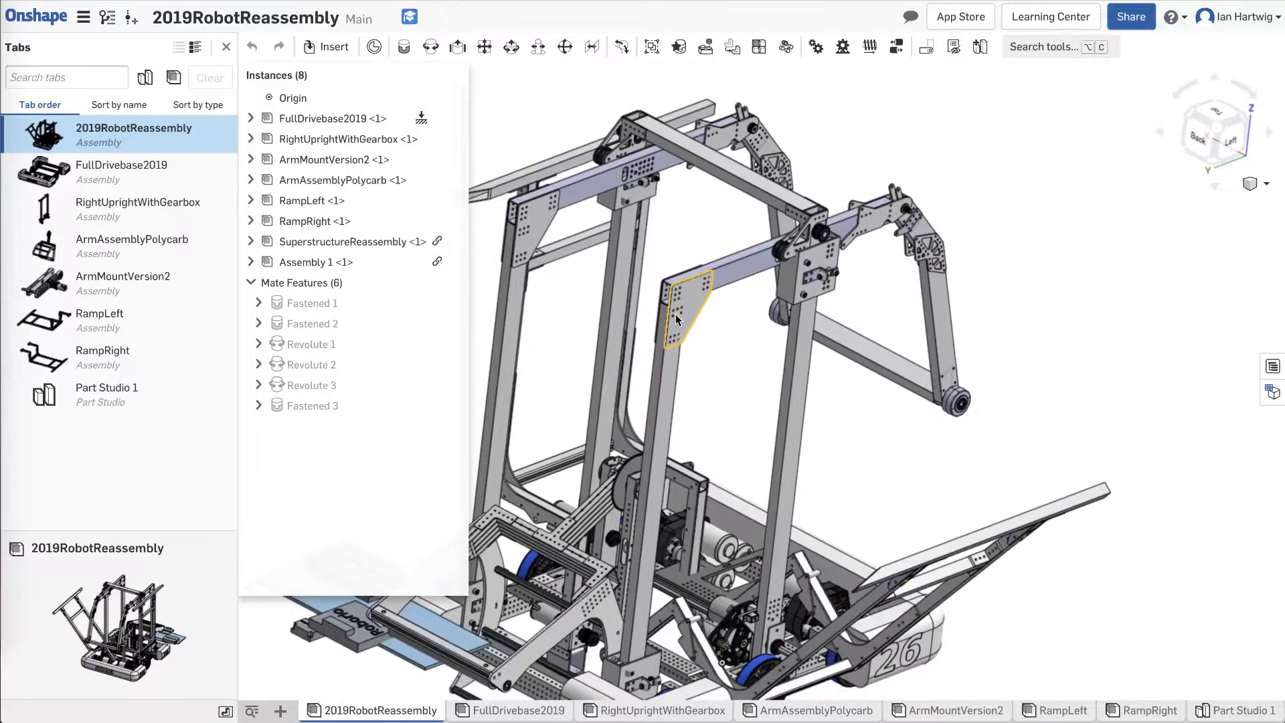
scroll(869, 629, "up", 3)
right_click_drag(870, 629, 894, 640)
scroll(894, 641, "down", 2)
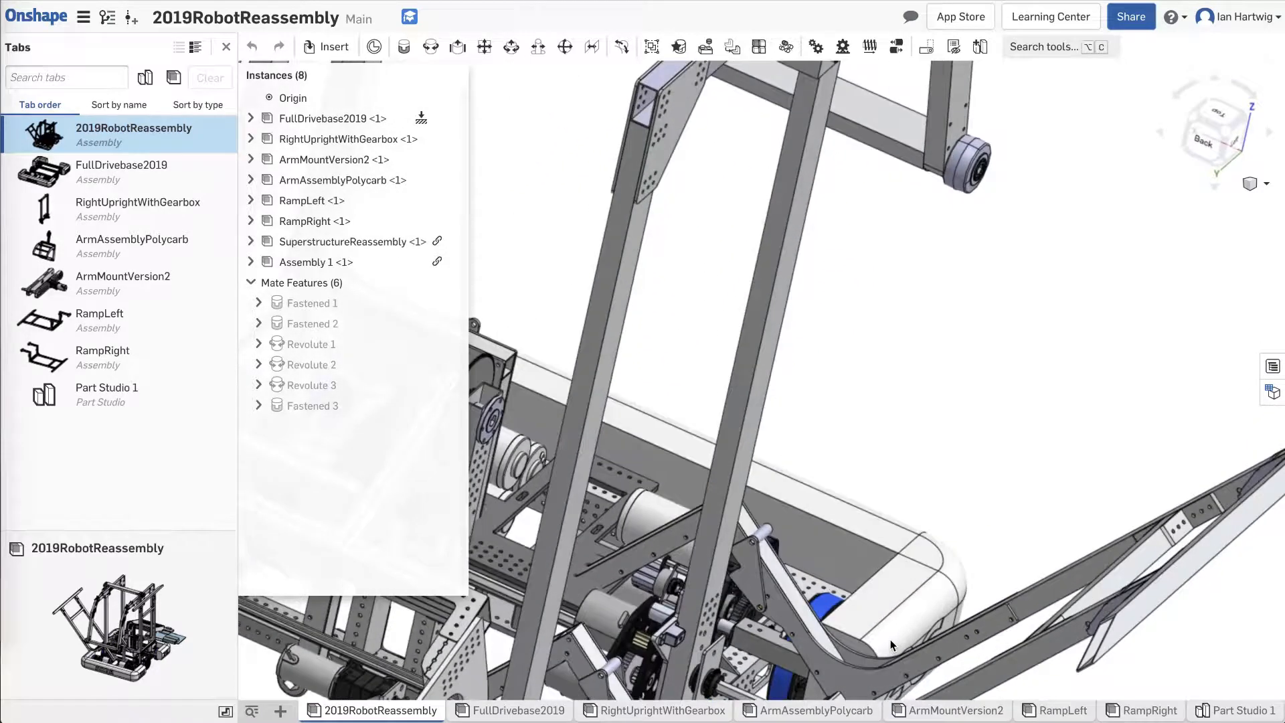
scroll(930, 480, "down", 4)
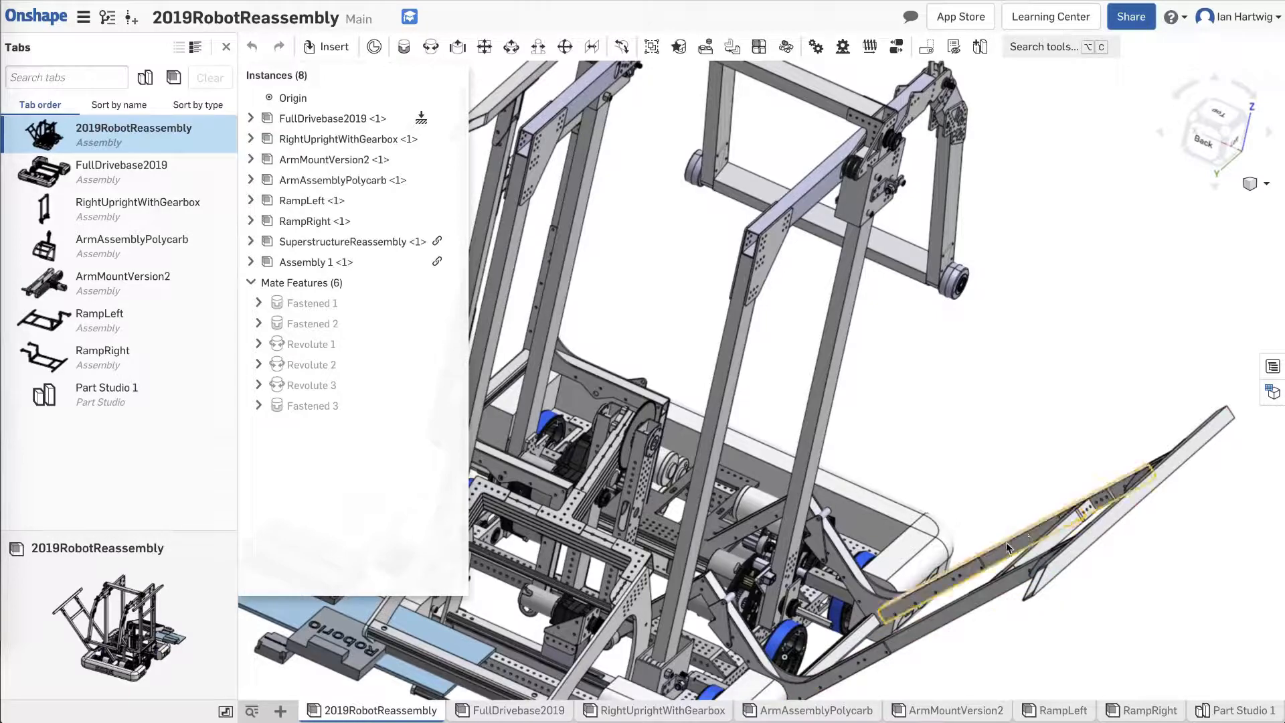
right_click_drag(765, 230, 754, 448)
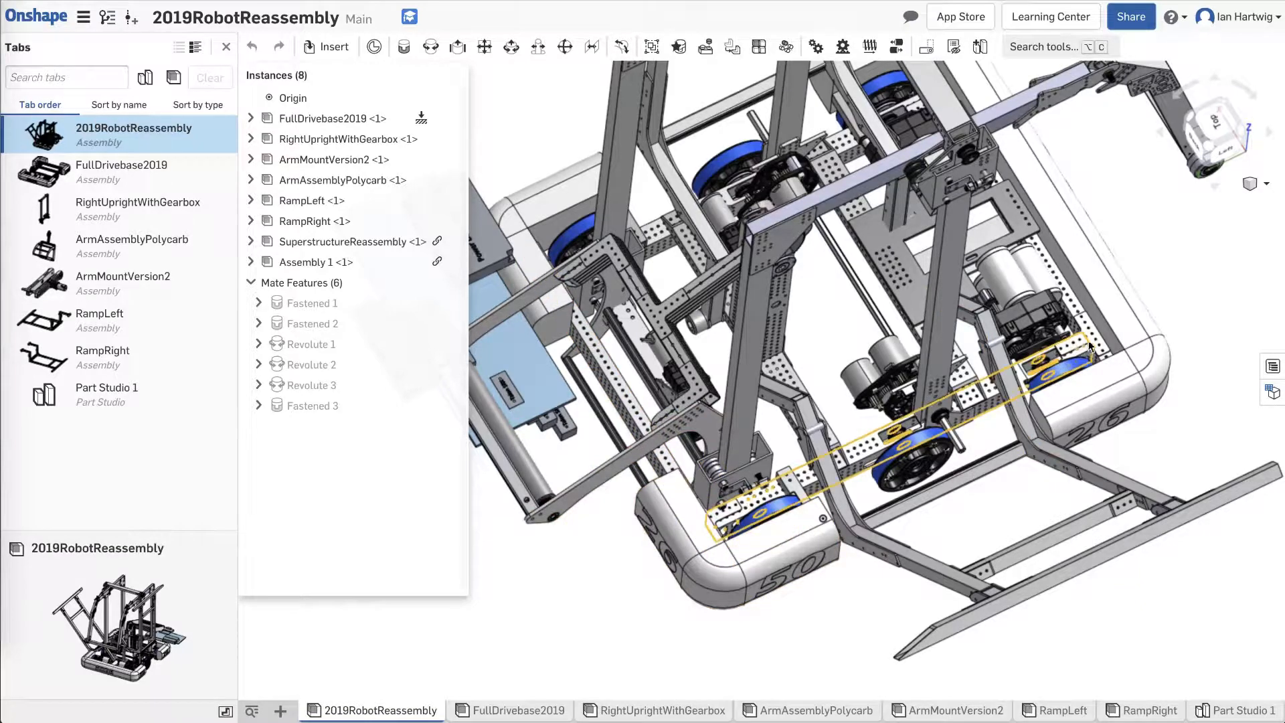
scroll(1042, 248, "up", 3)
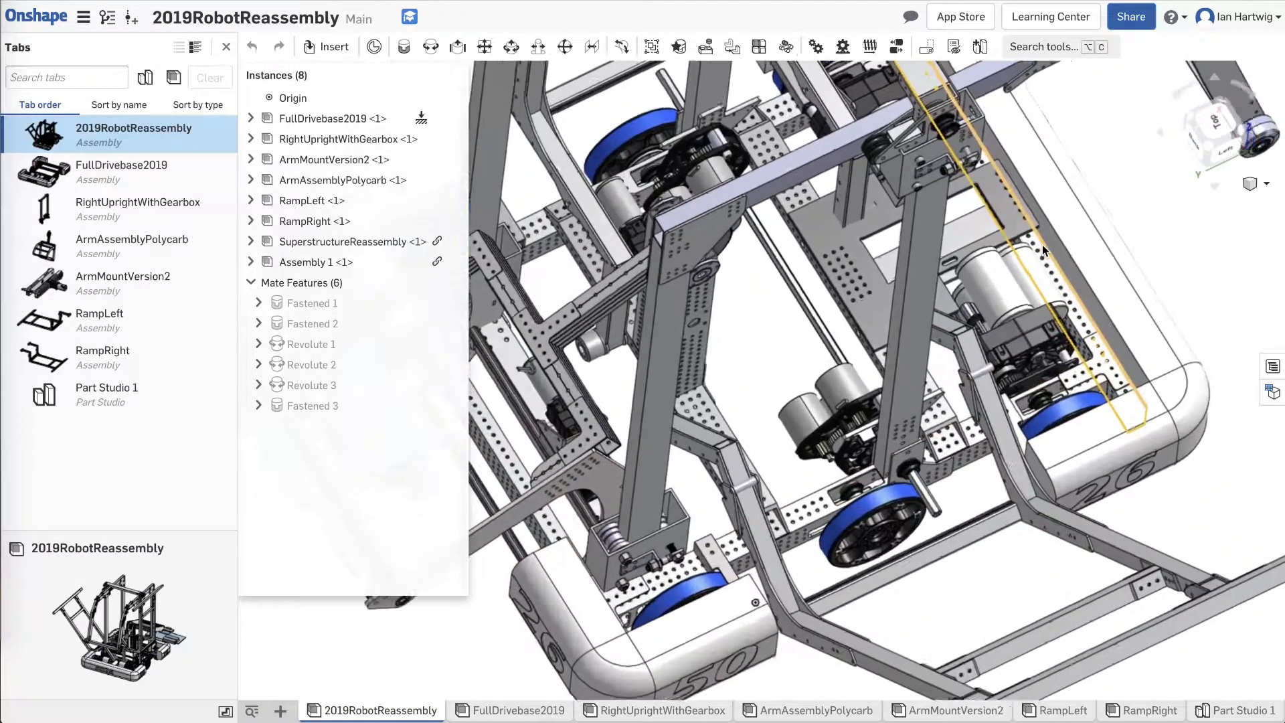
right_click_drag(1042, 243, 965, 431)
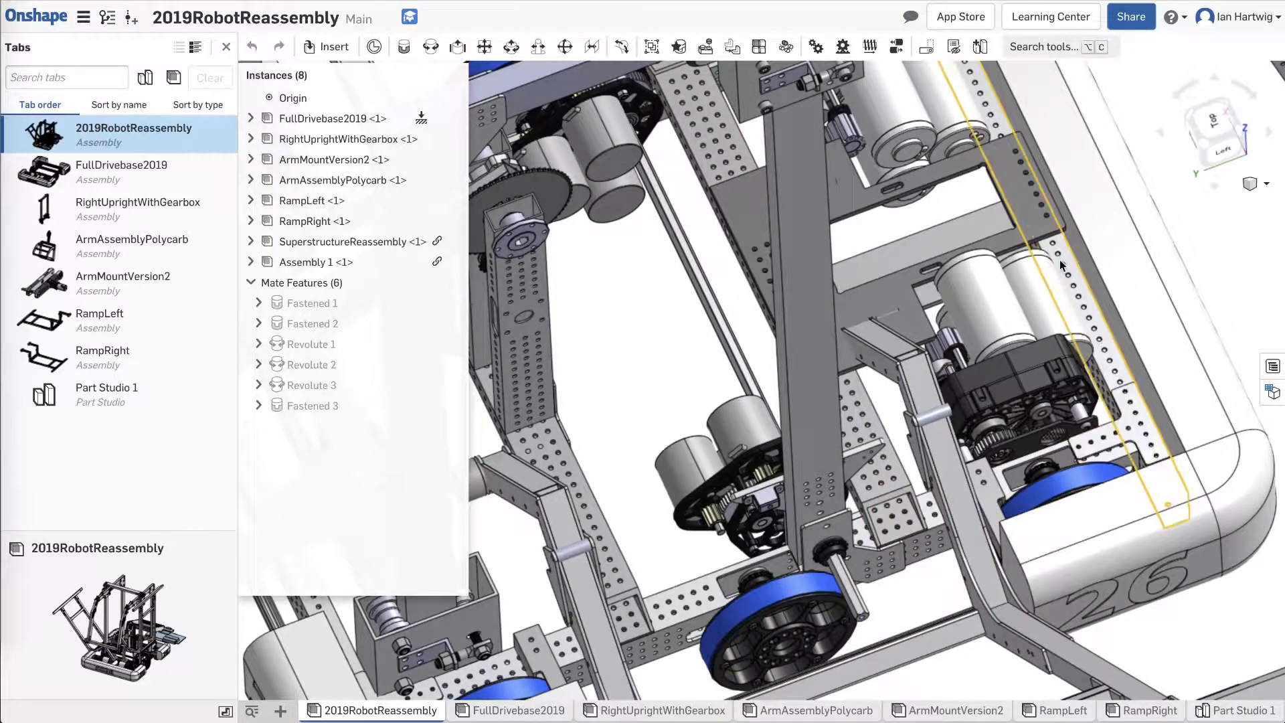
right_click_drag(1076, 413, 1126, 402)
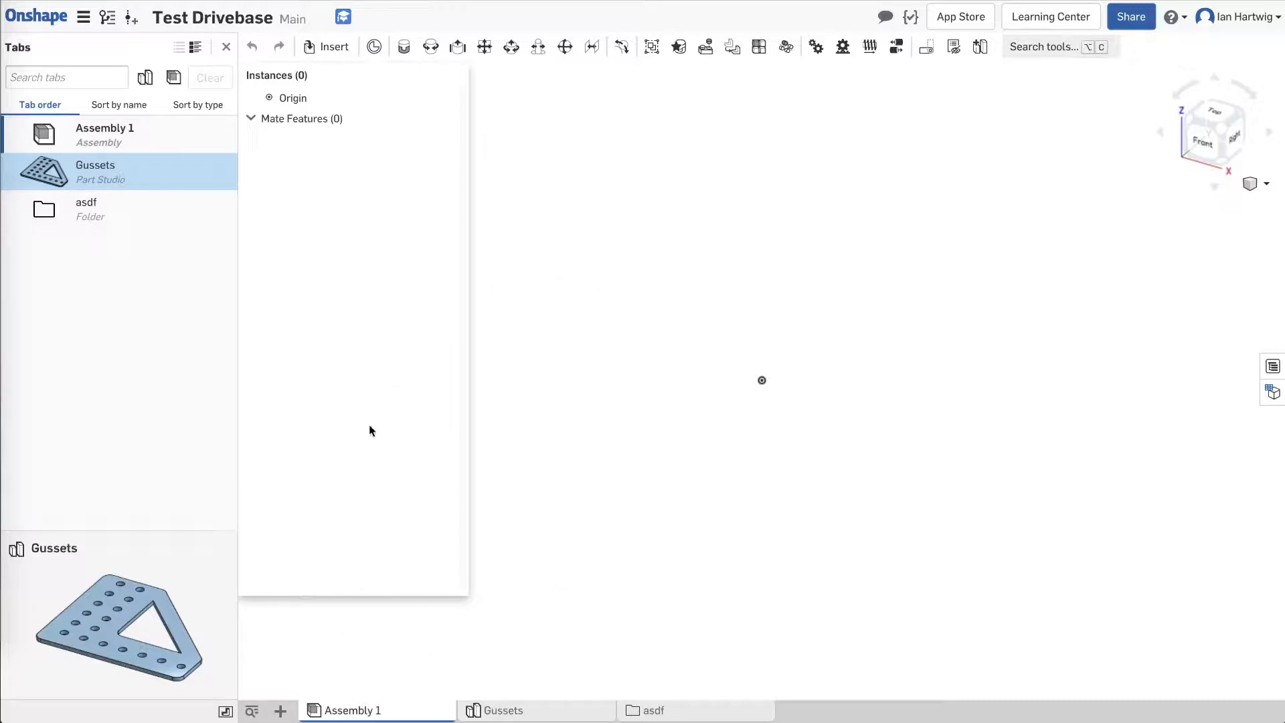
Create a new Part Studio in the Test Drivebase document and name it Drive Tubes.
left_click(279, 714)
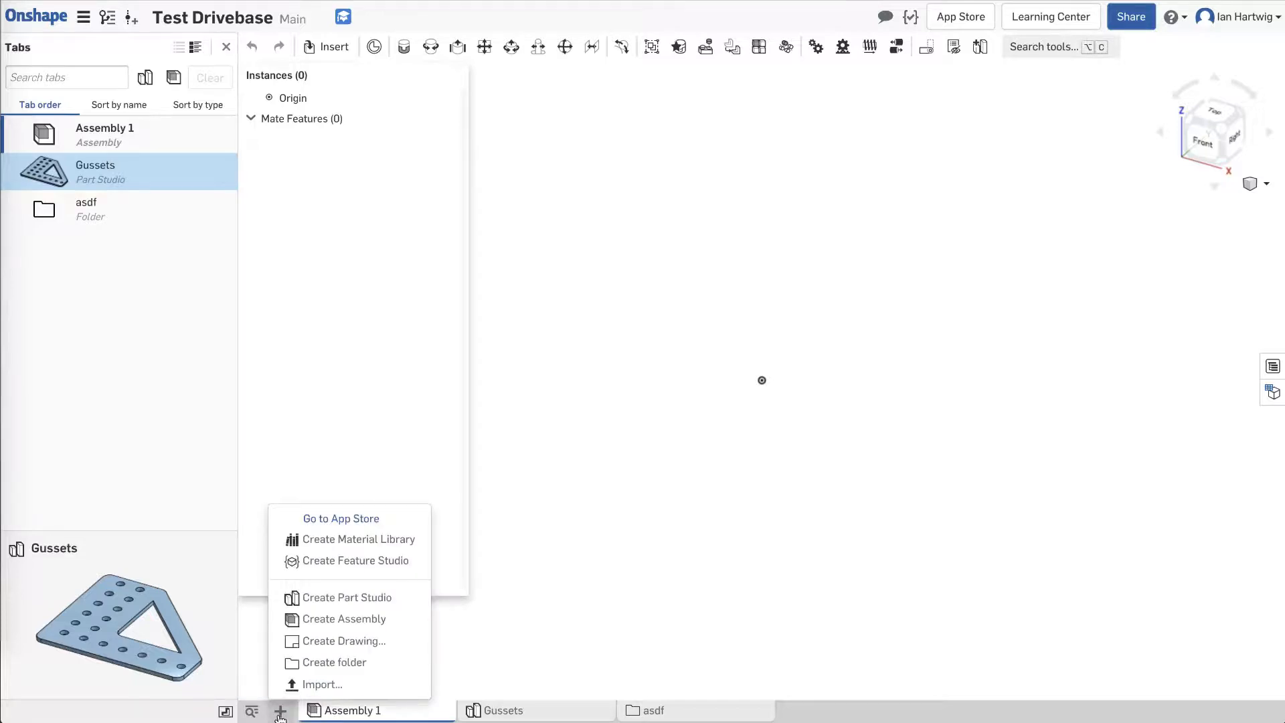
left_click(328, 598)
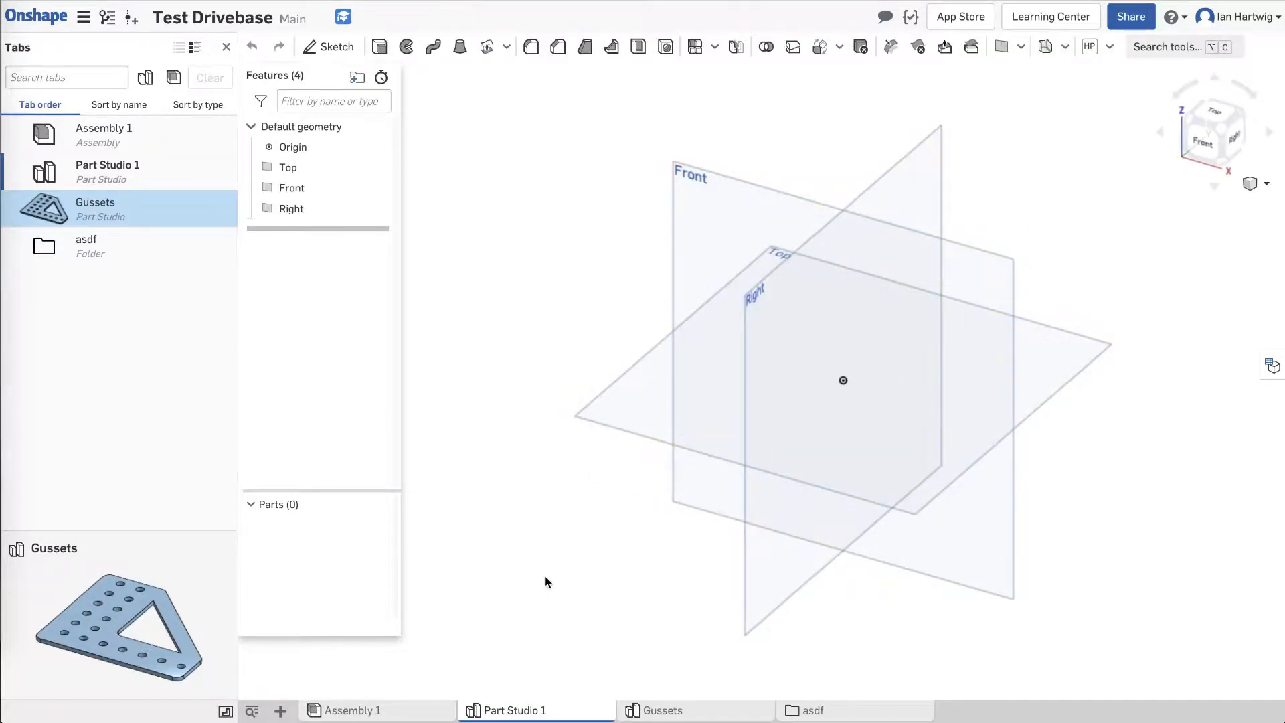
right_click(506, 710)
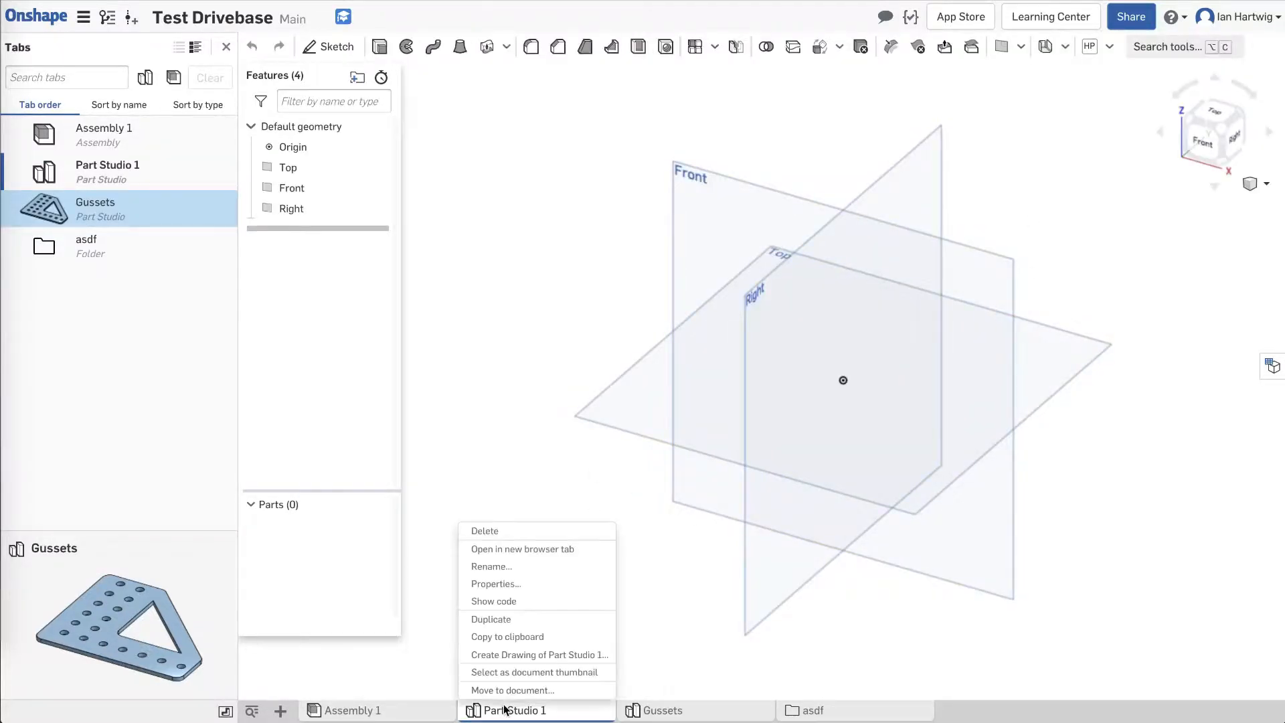
left_click(541, 566)
type("Drive Tubes")
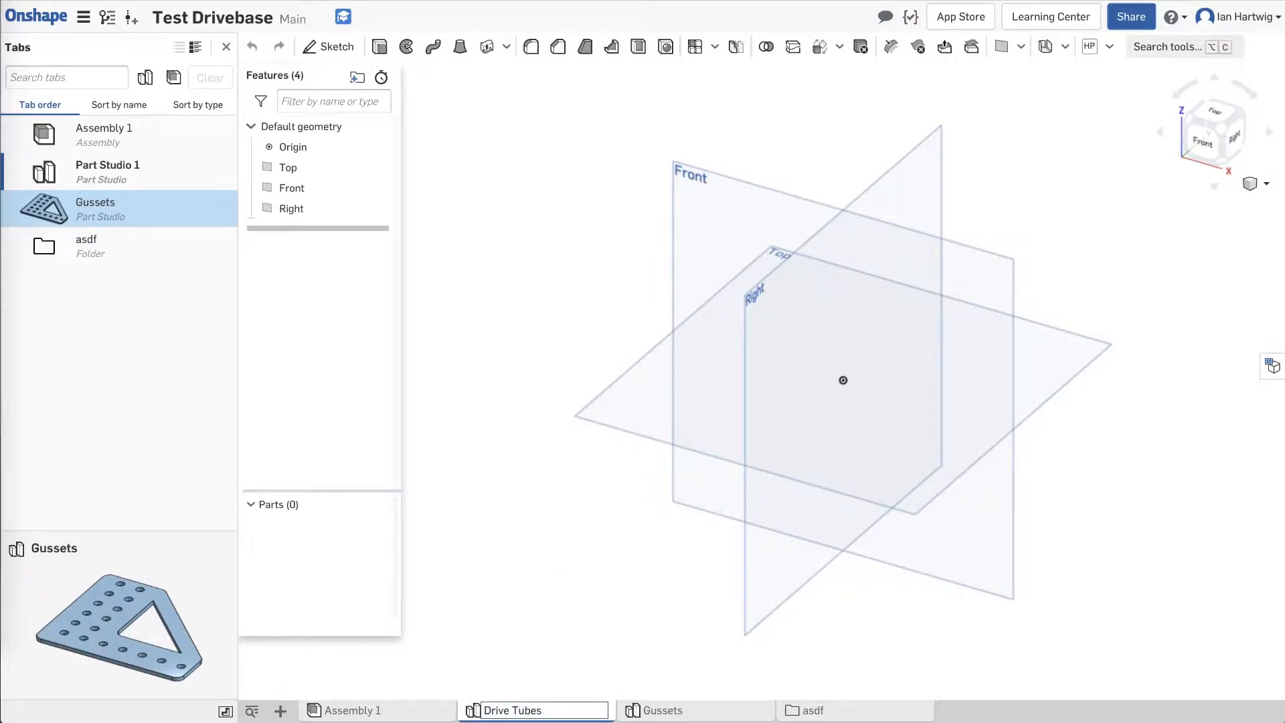
key("Return")
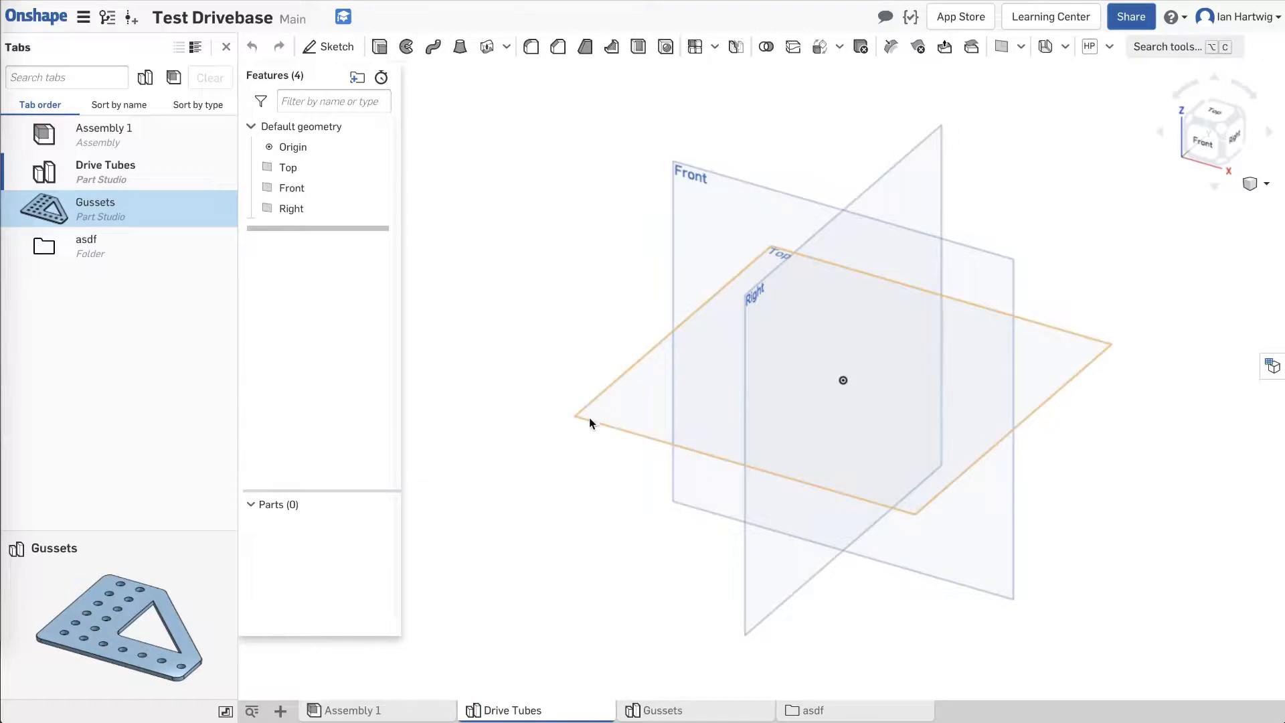
Start a sketch on the Top plane and draw a corner rectangle from the origin, about 2.85 in long and 0.53 in high.
left_click(615, 415)
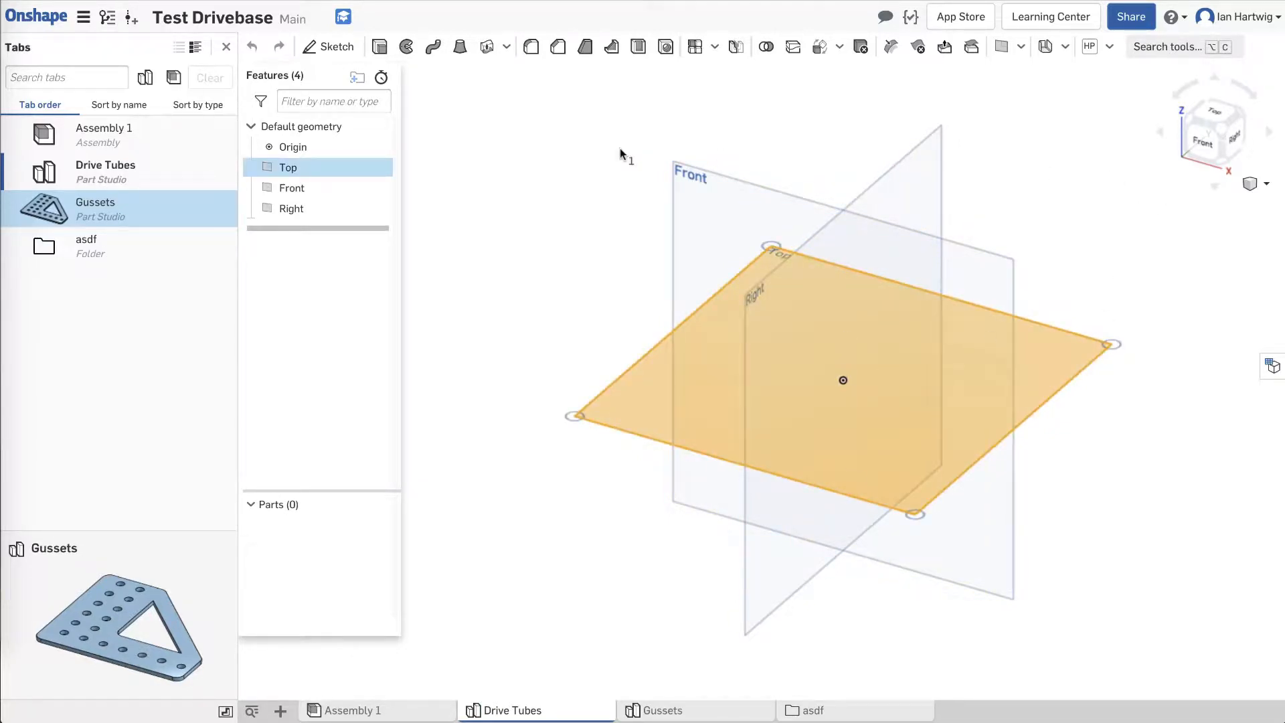
left_click(328, 47)
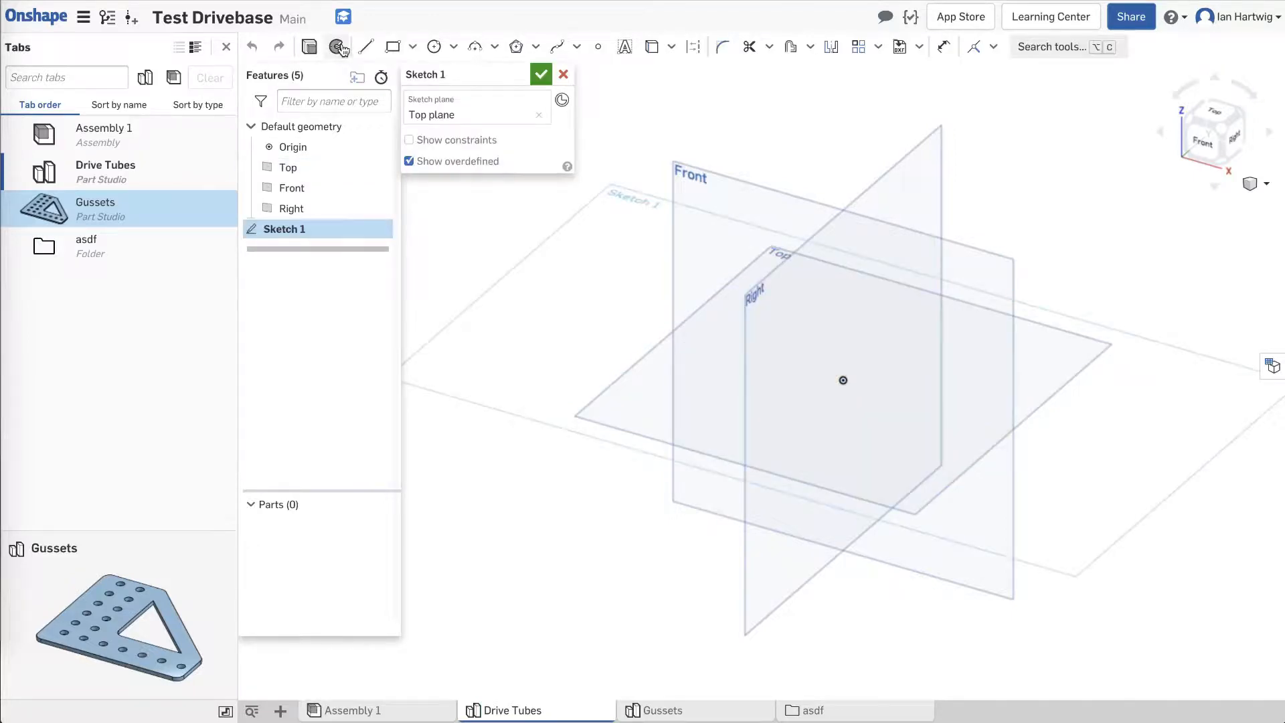
left_click(1215, 115)
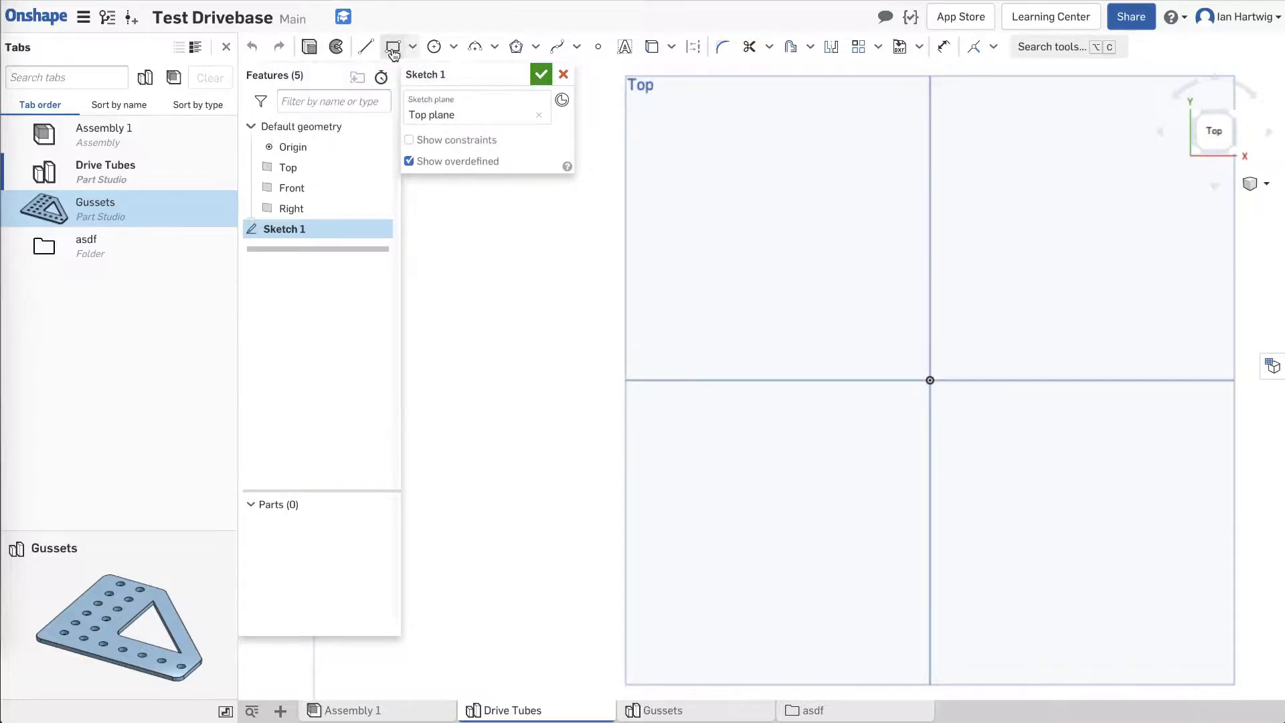
left_click(412, 49)
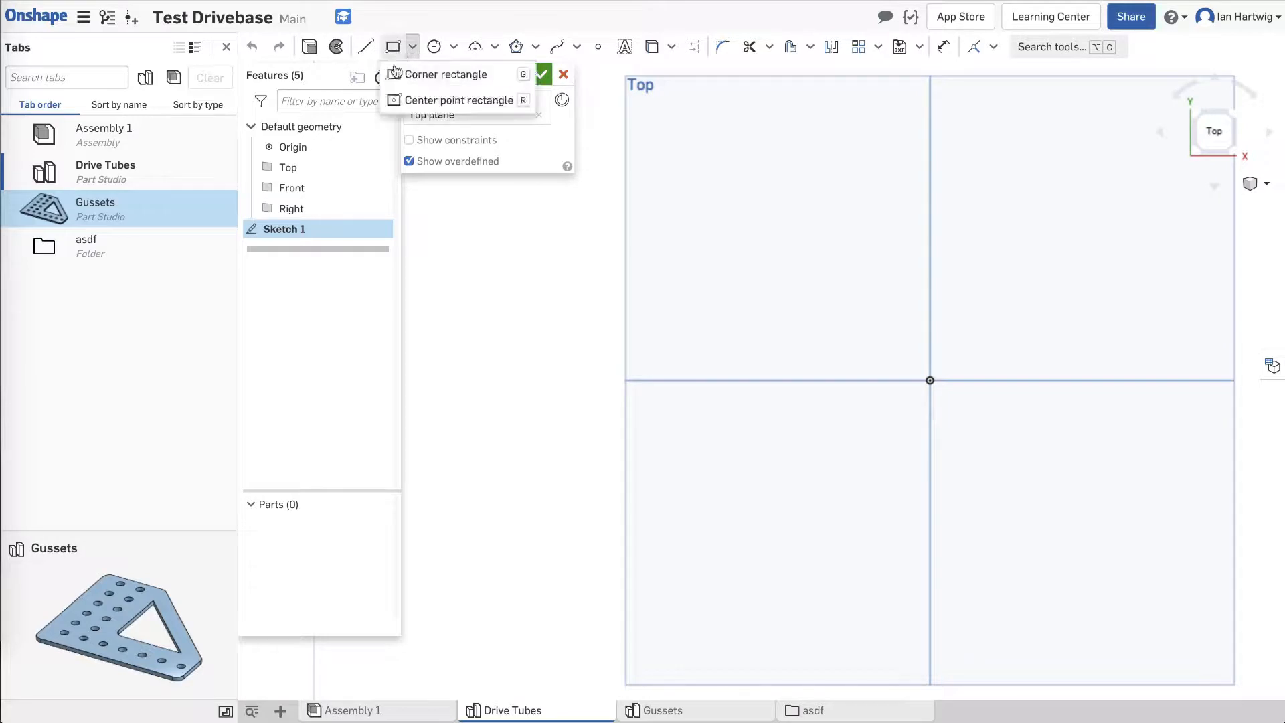
left_click(395, 50)
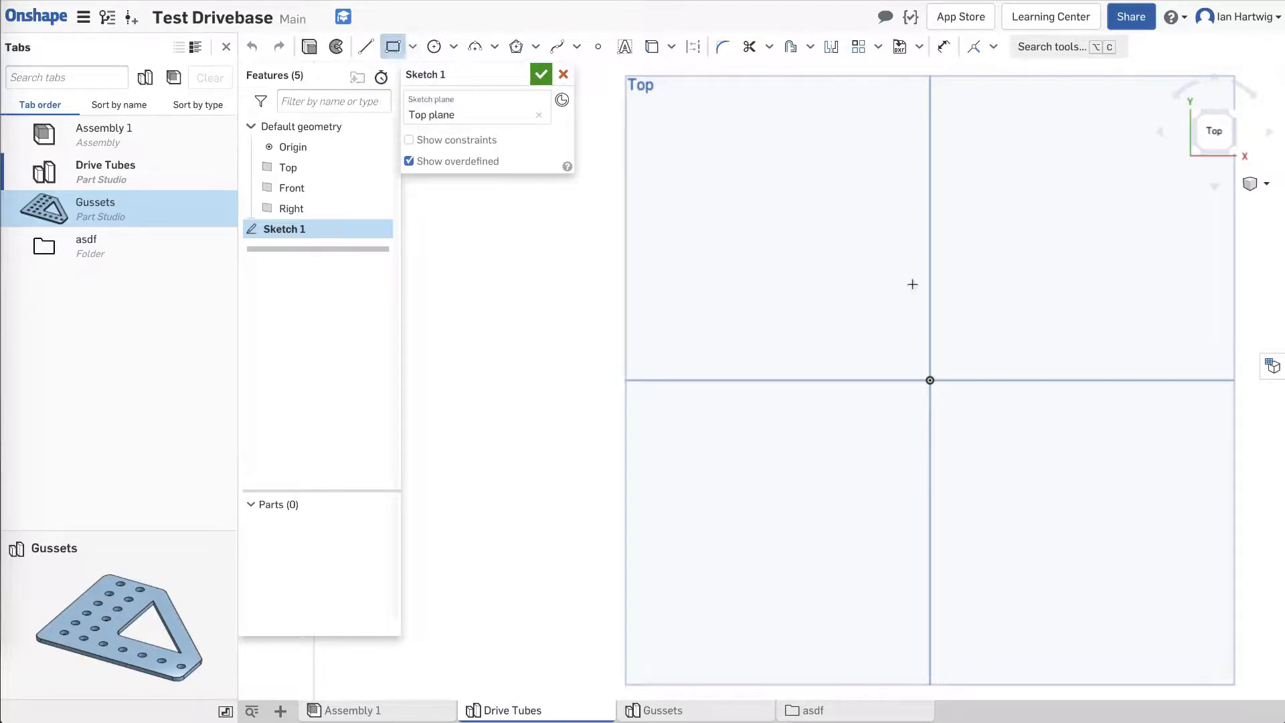
left_click(929, 380)
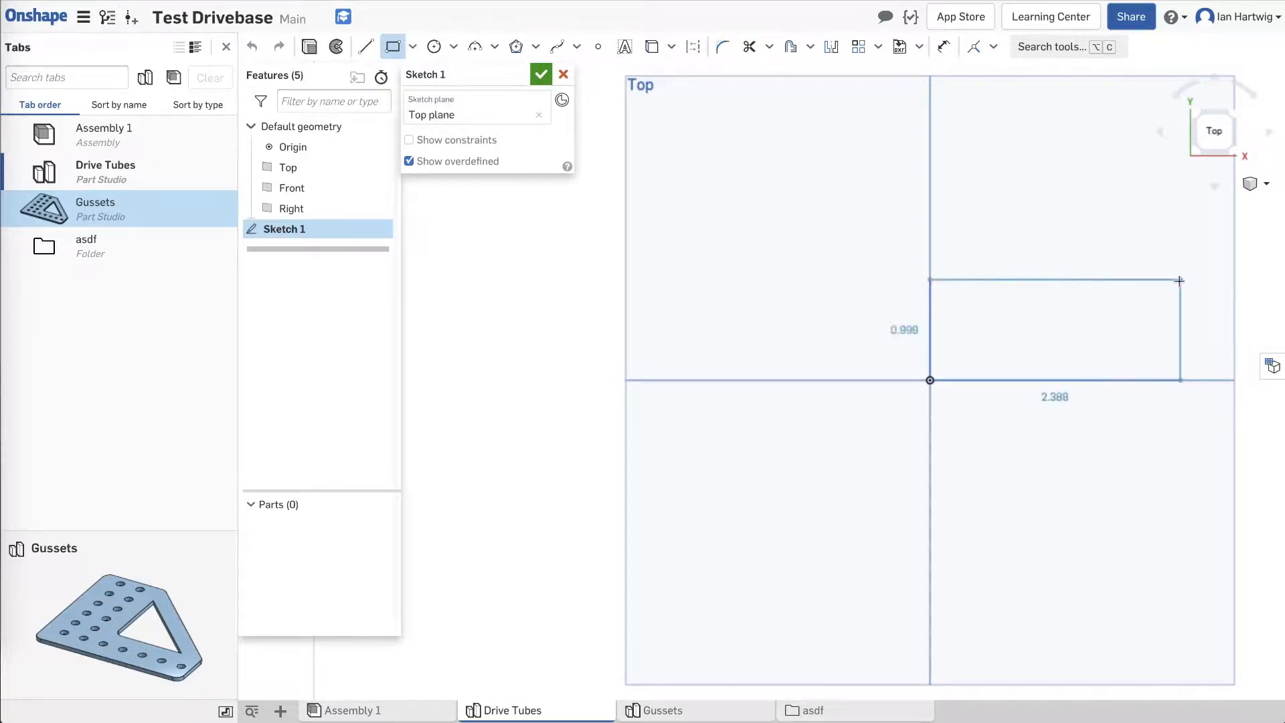
left_click(1218, 327)
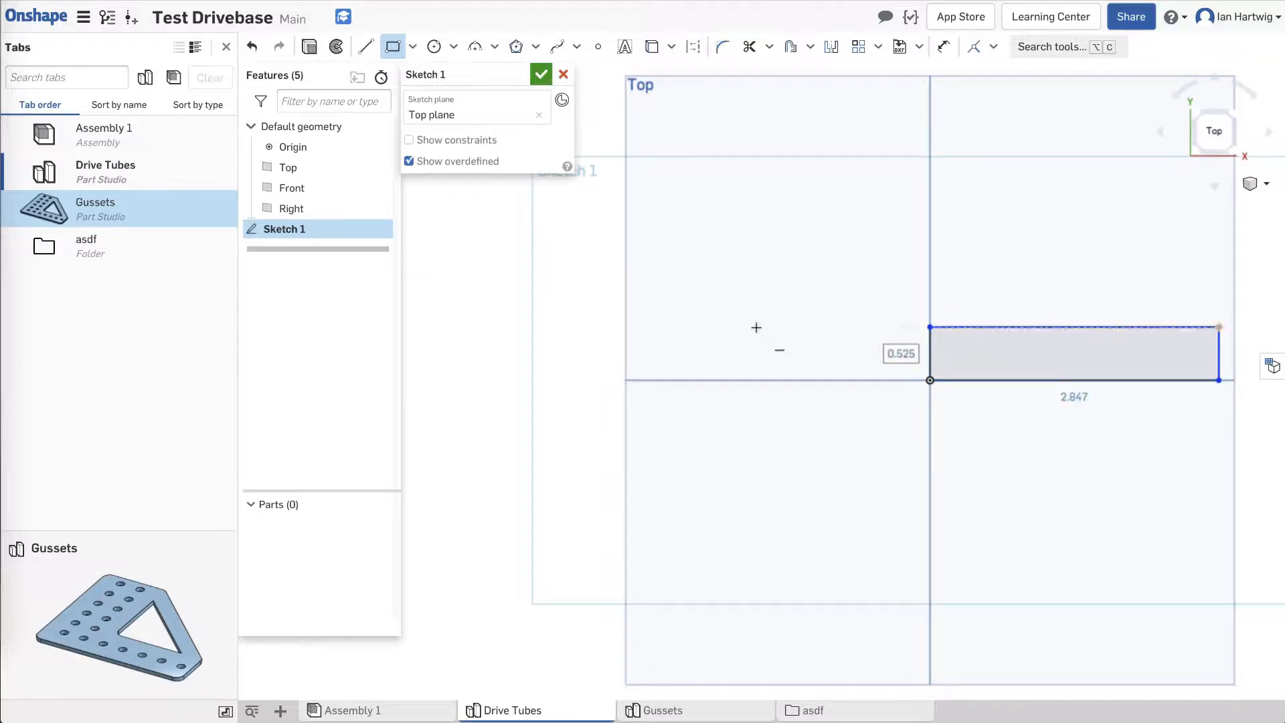
Dimension the rectangle's short vertical side at the origin to 1 in.
key("d")
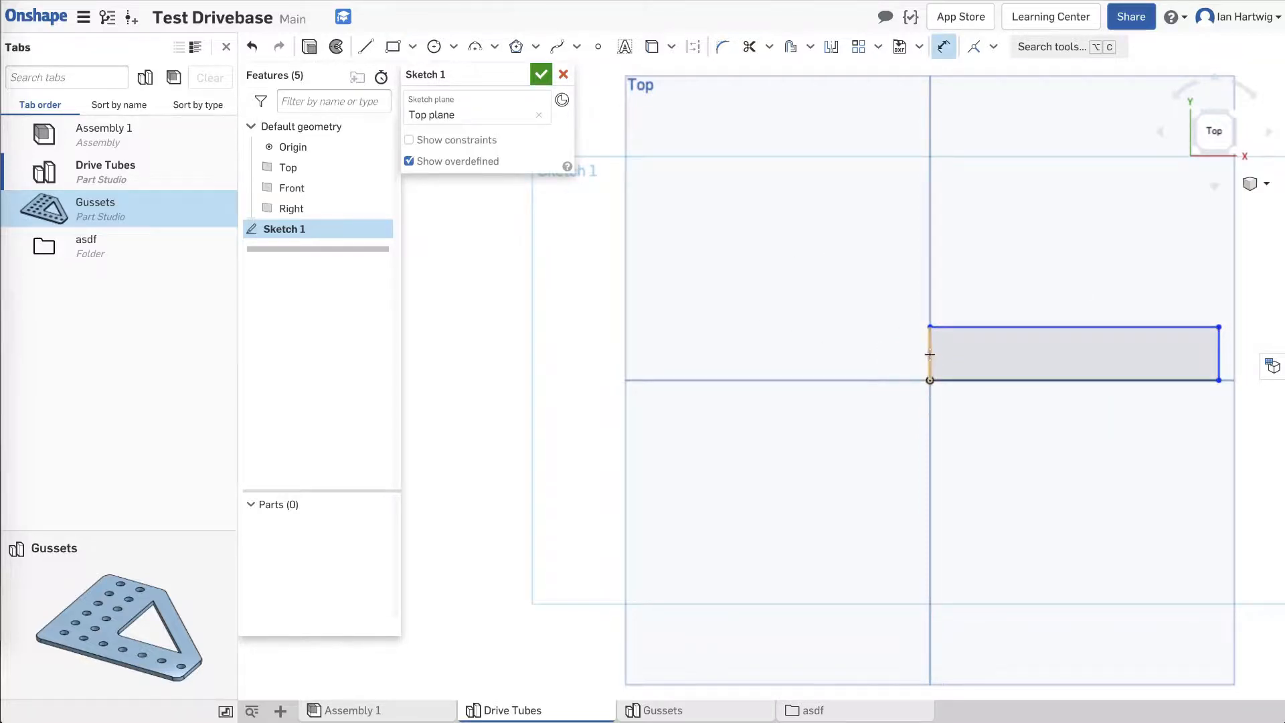
left_click(930, 354)
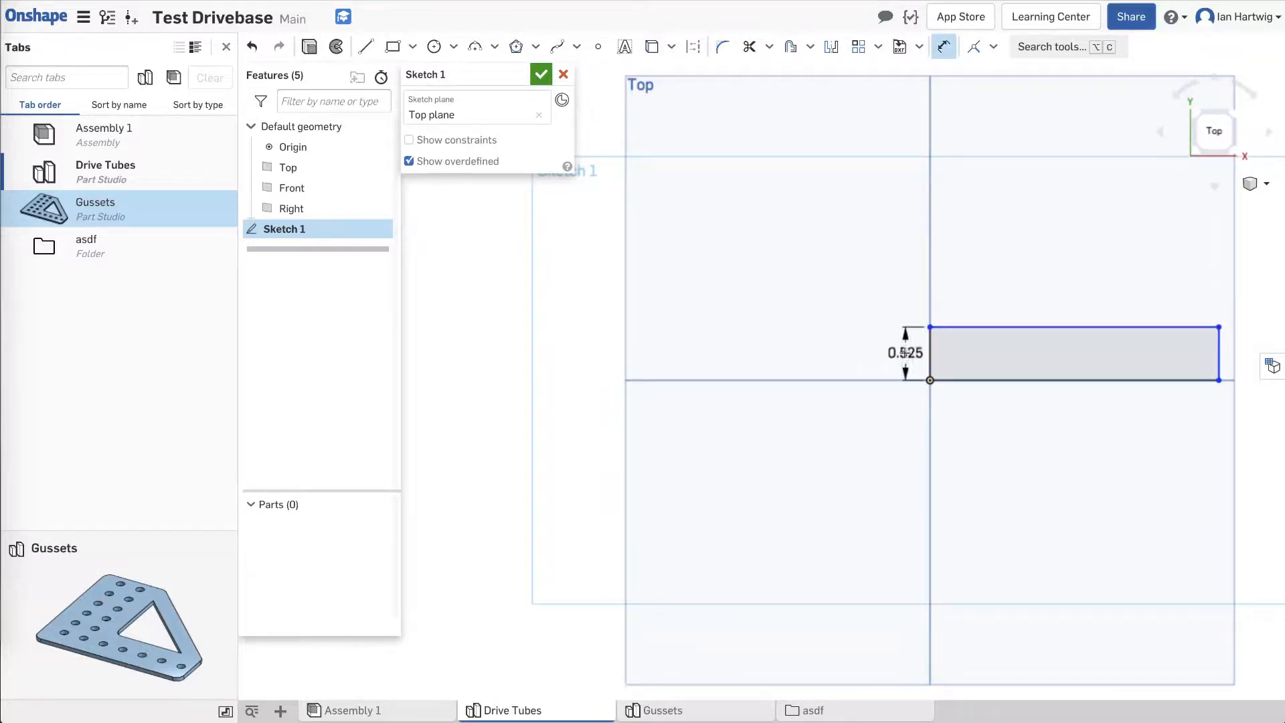
left_click(881, 352)
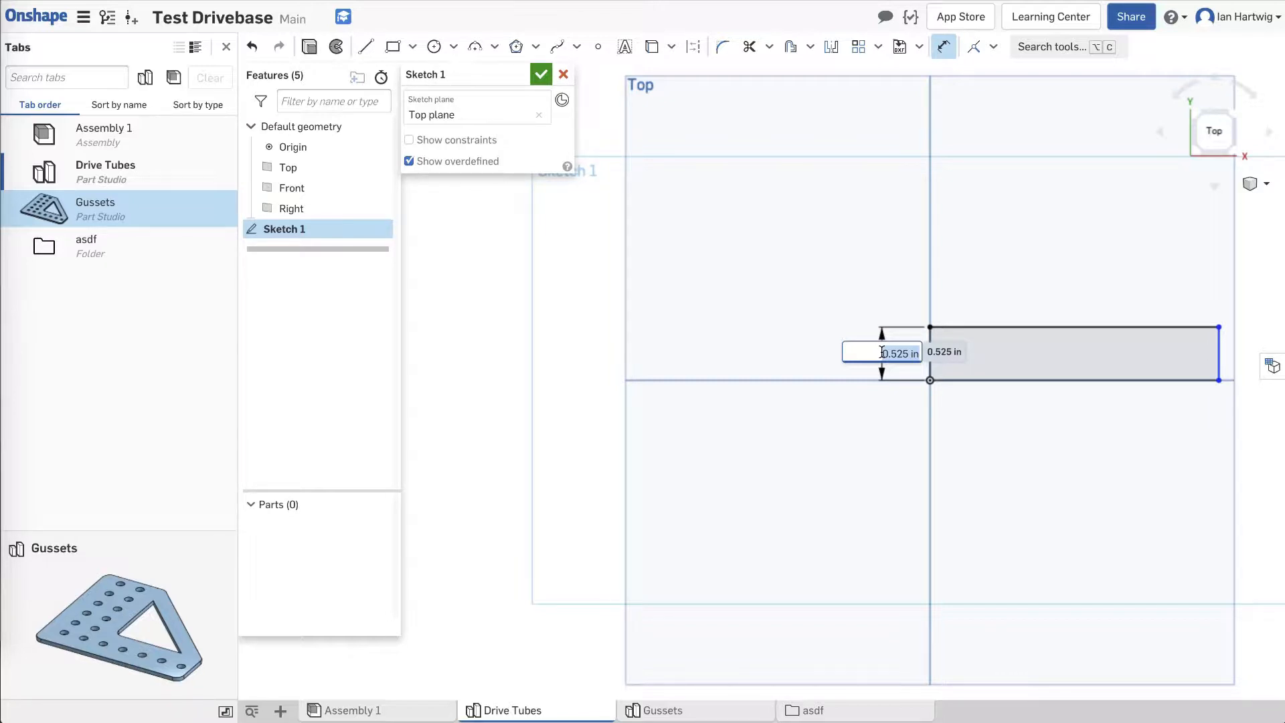
type("1")
key("Return")
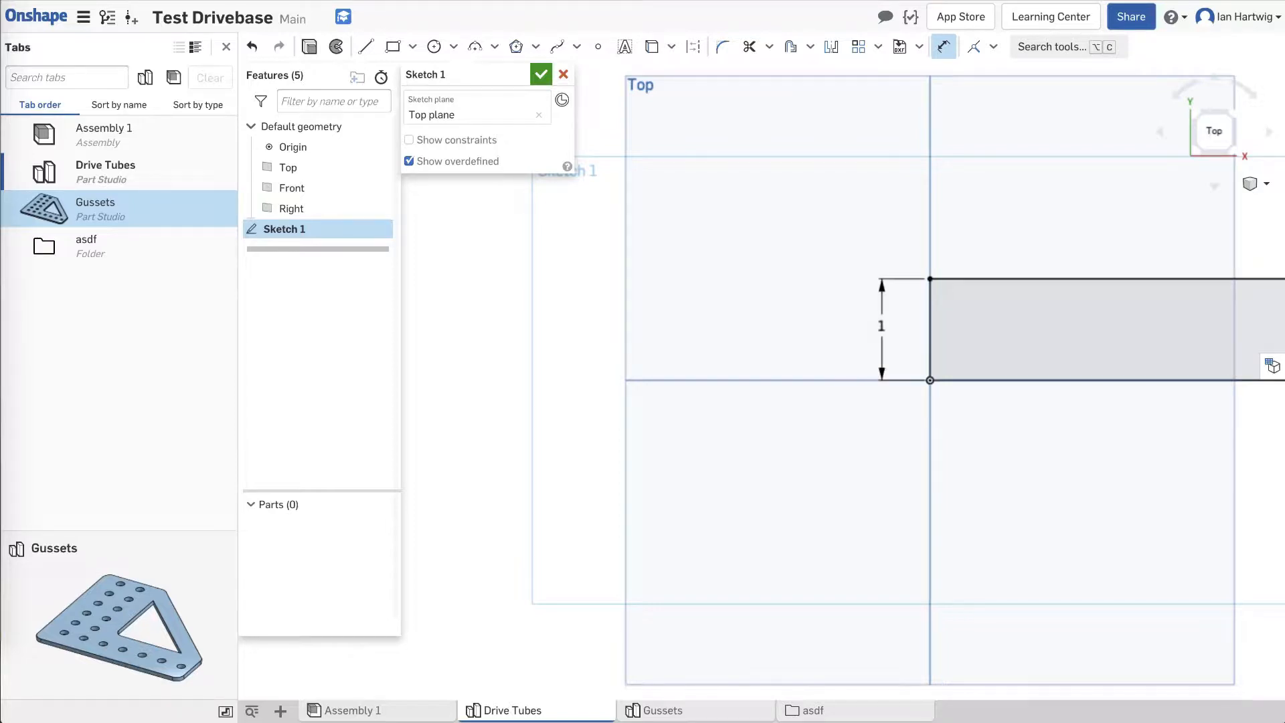
Dimension the rectangle's long horizontal side to 27.75 in.
scroll(788, 429, "down", 5)
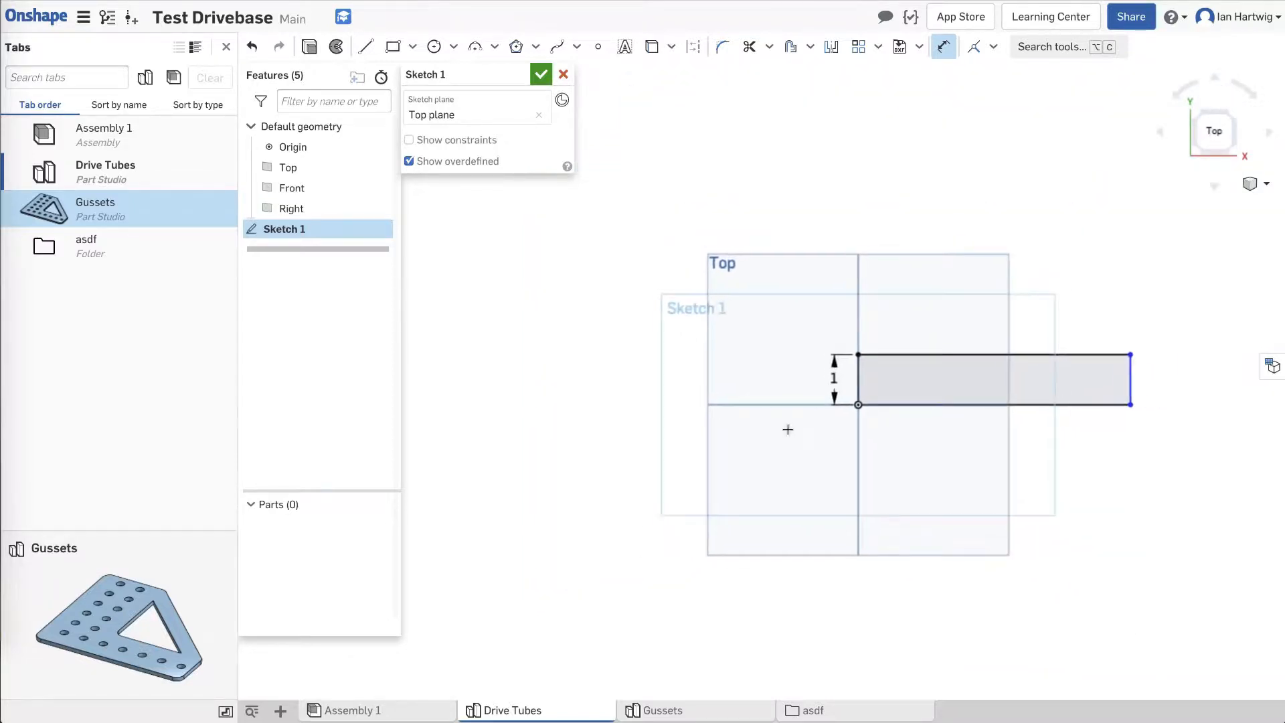
left_click(920, 411)
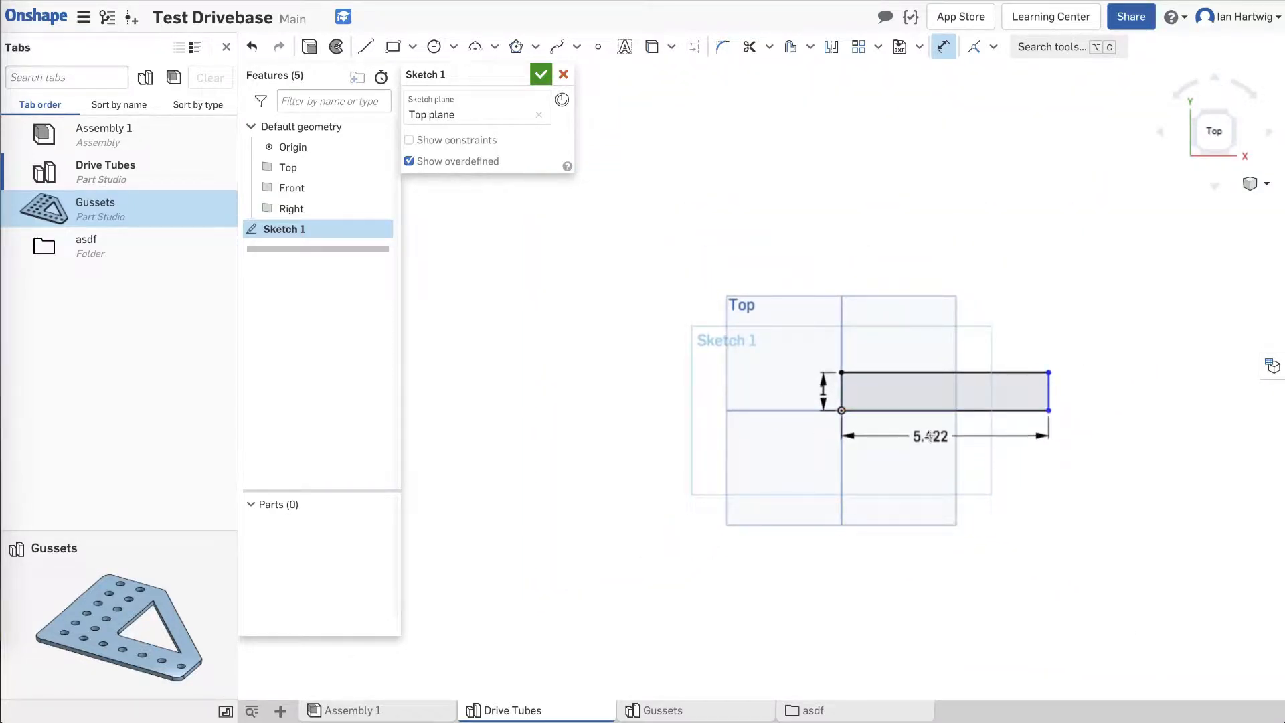
left_click(930, 435)
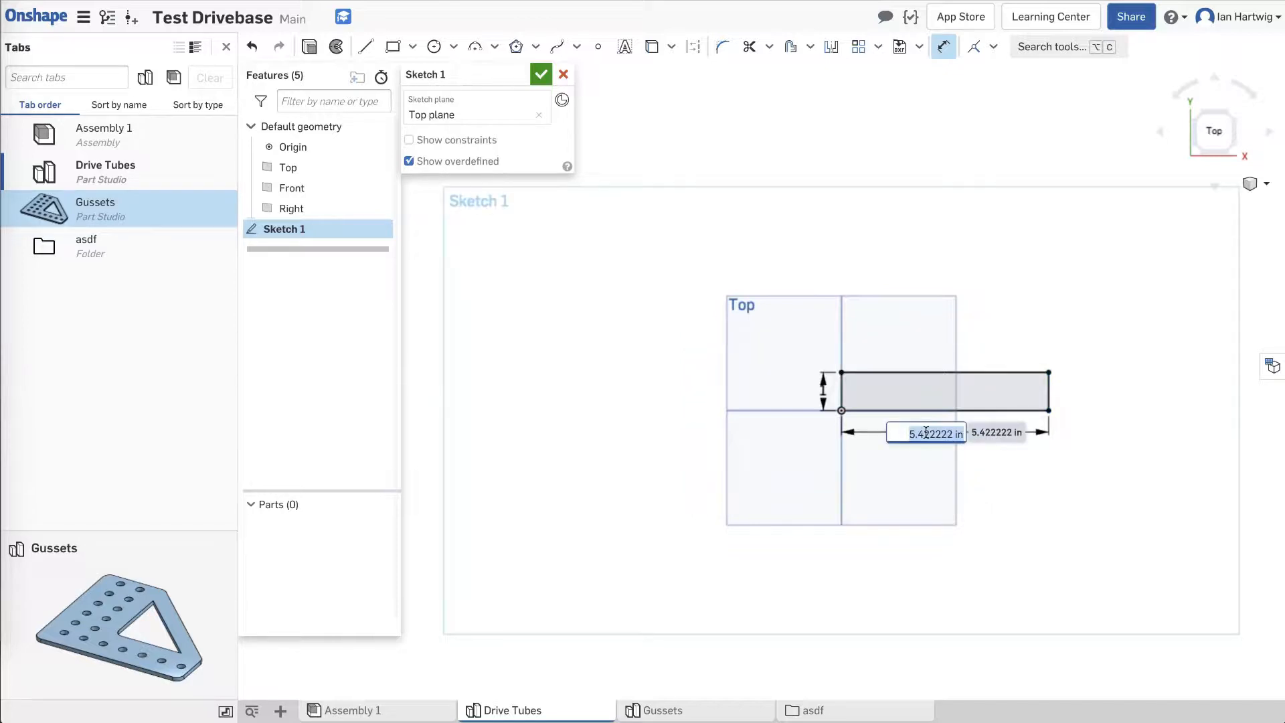
type("27.75in")
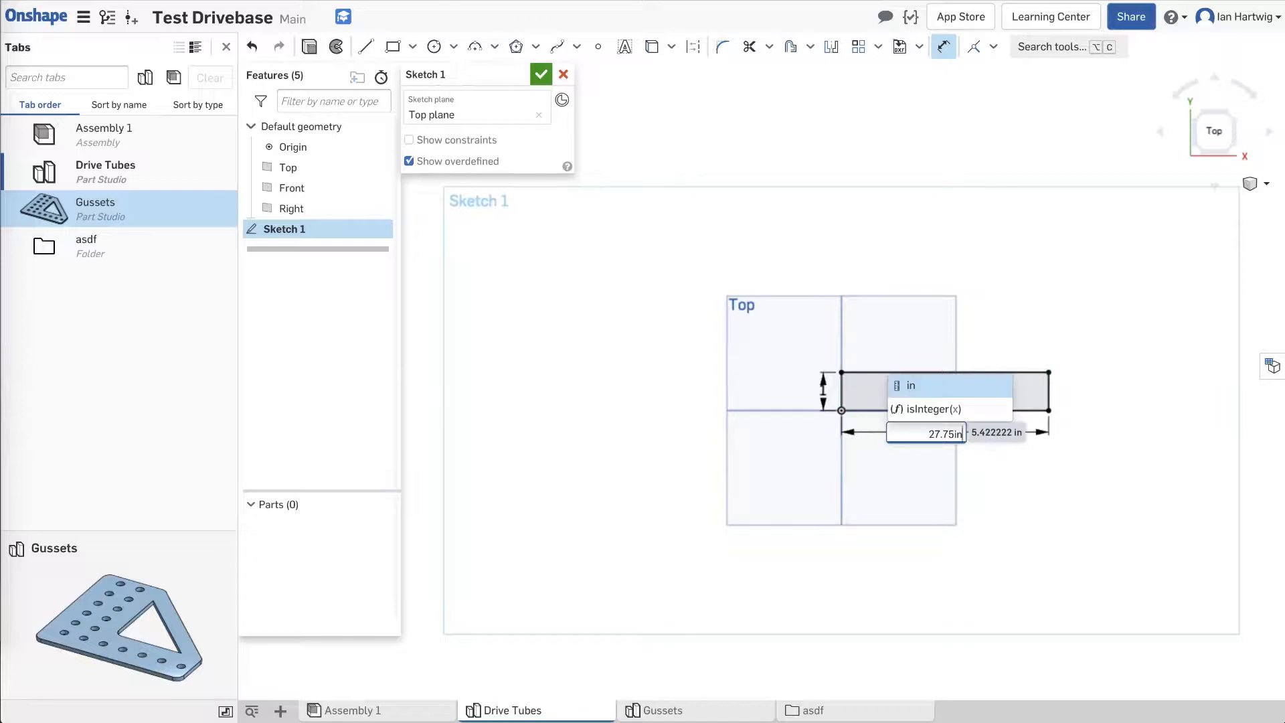
key("Return")
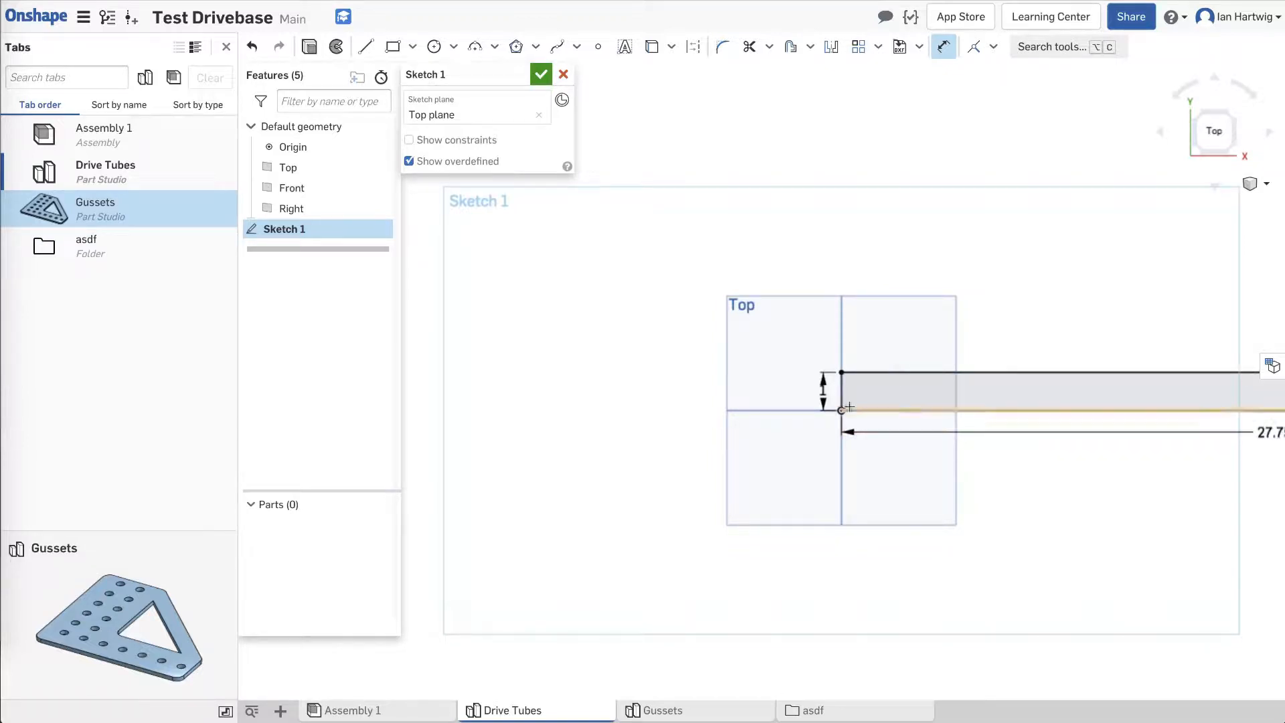
scroll(833, 413, "down", 5)
scroll(1050, 450, "up", 3)
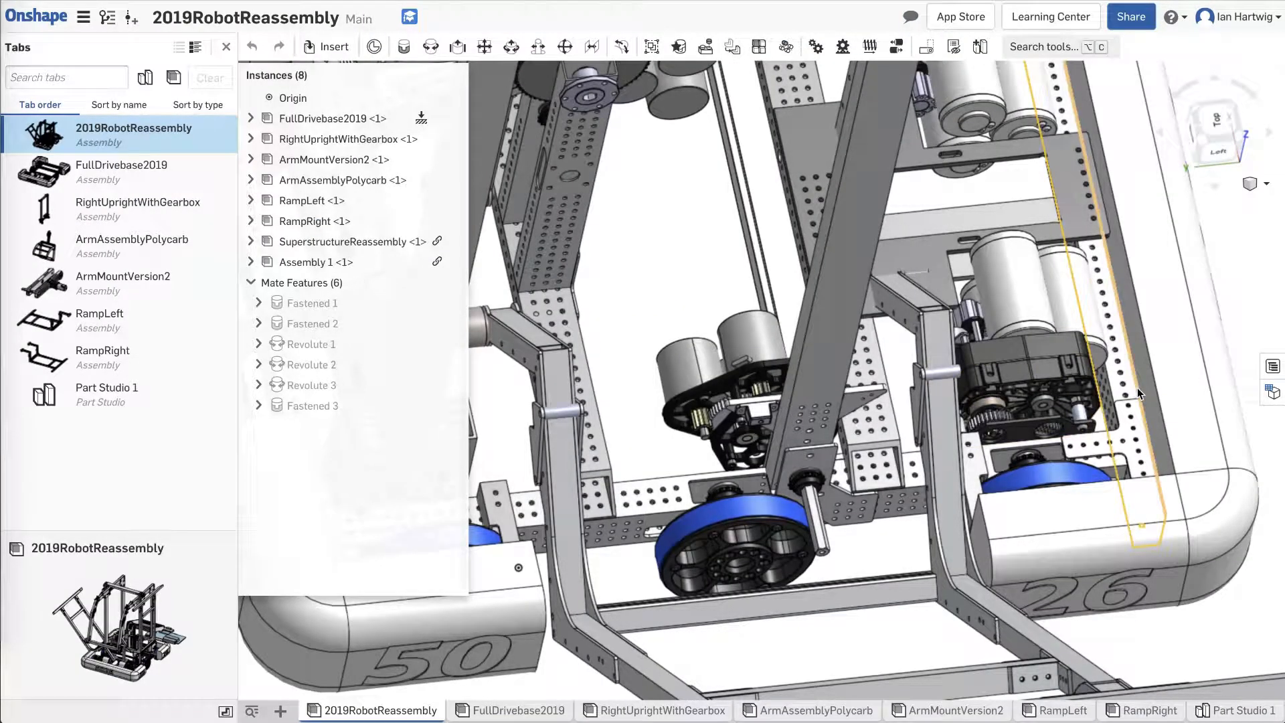
Switch to the 2019RobotReassembly document and measure the length of the drivebase's outer perforated tube from the underside.
right_click_drag(1115, 427, 1121, 296)
scroll(1122, 295, "down", 5)
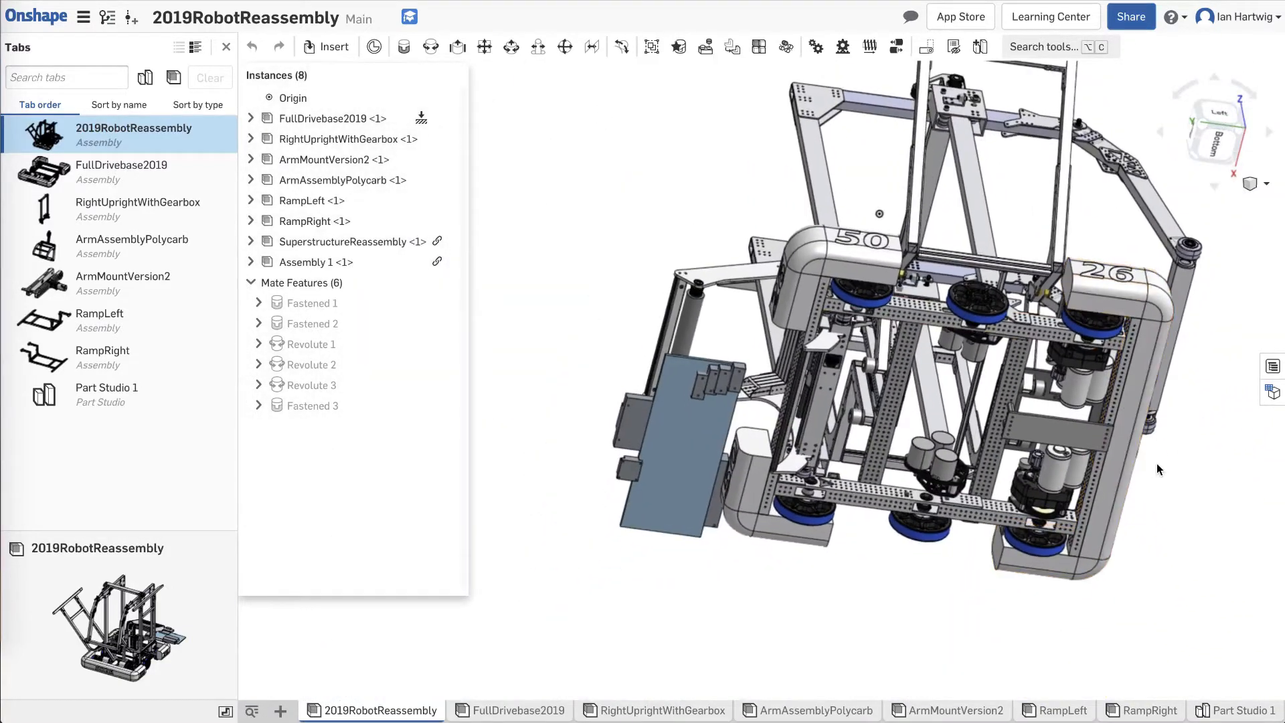
scroll(1156, 463, "up", 5)
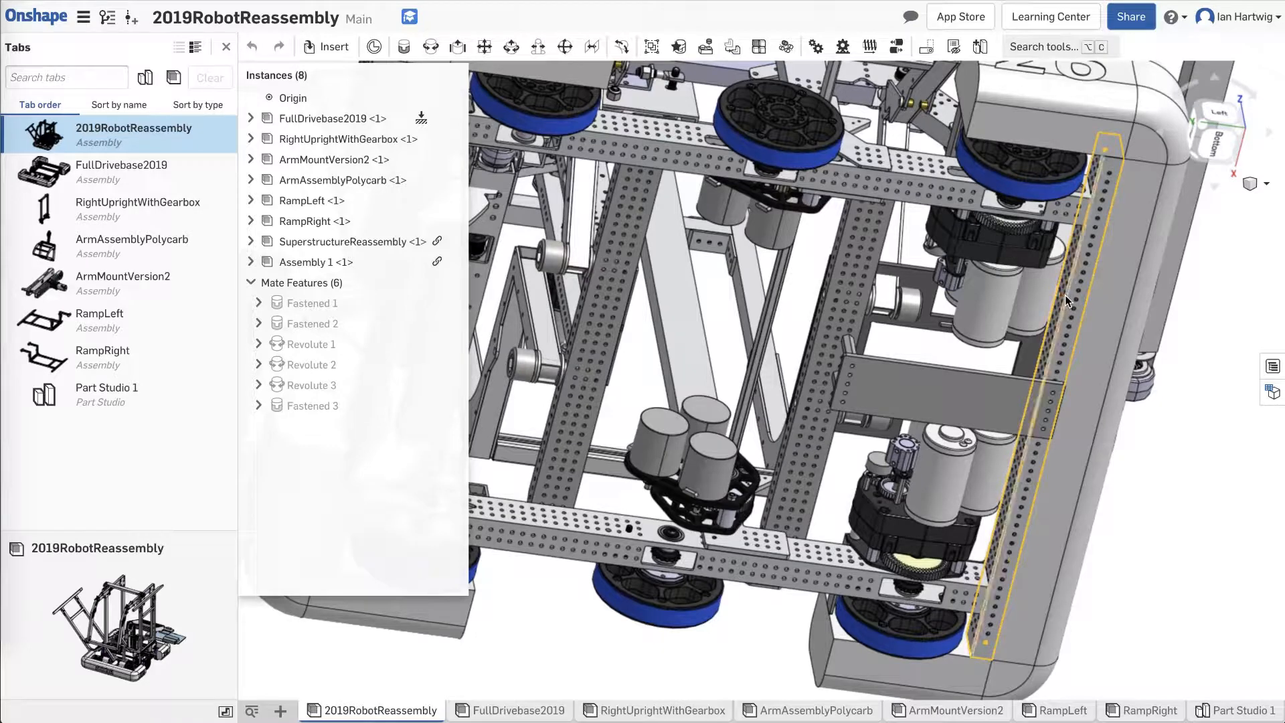
left_click(1065, 294)
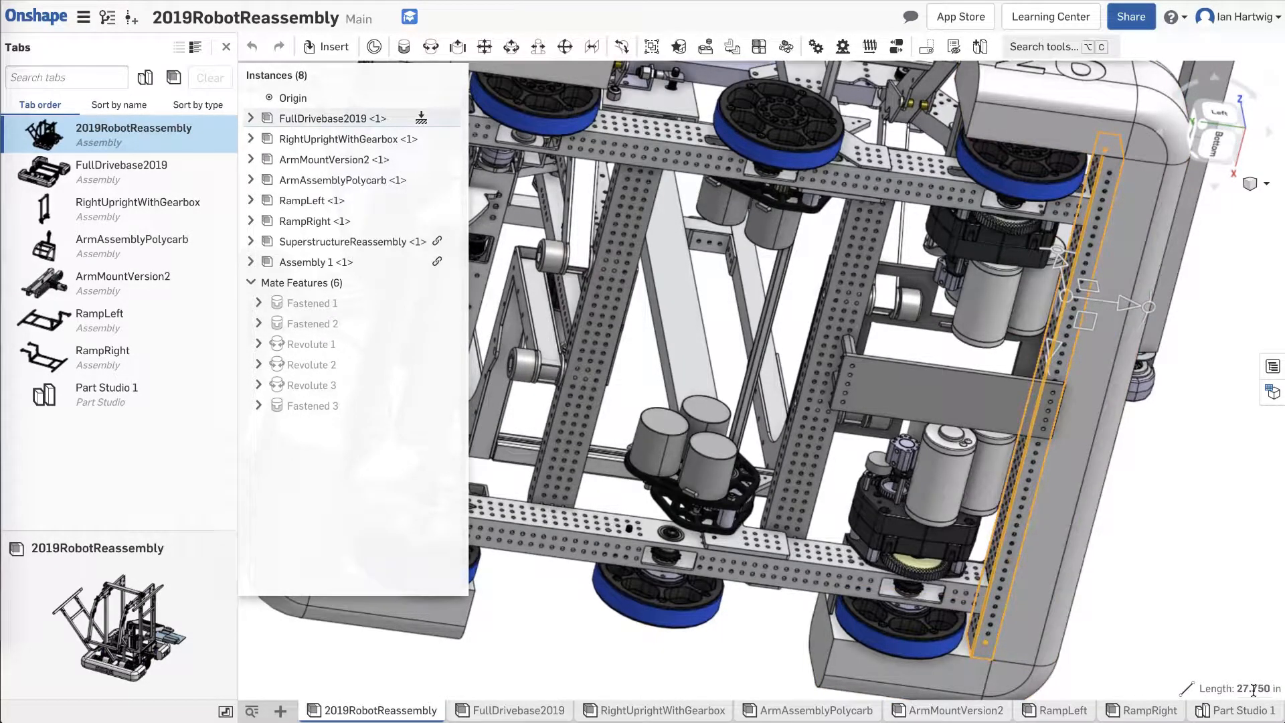
mouse_move(1254, 690)
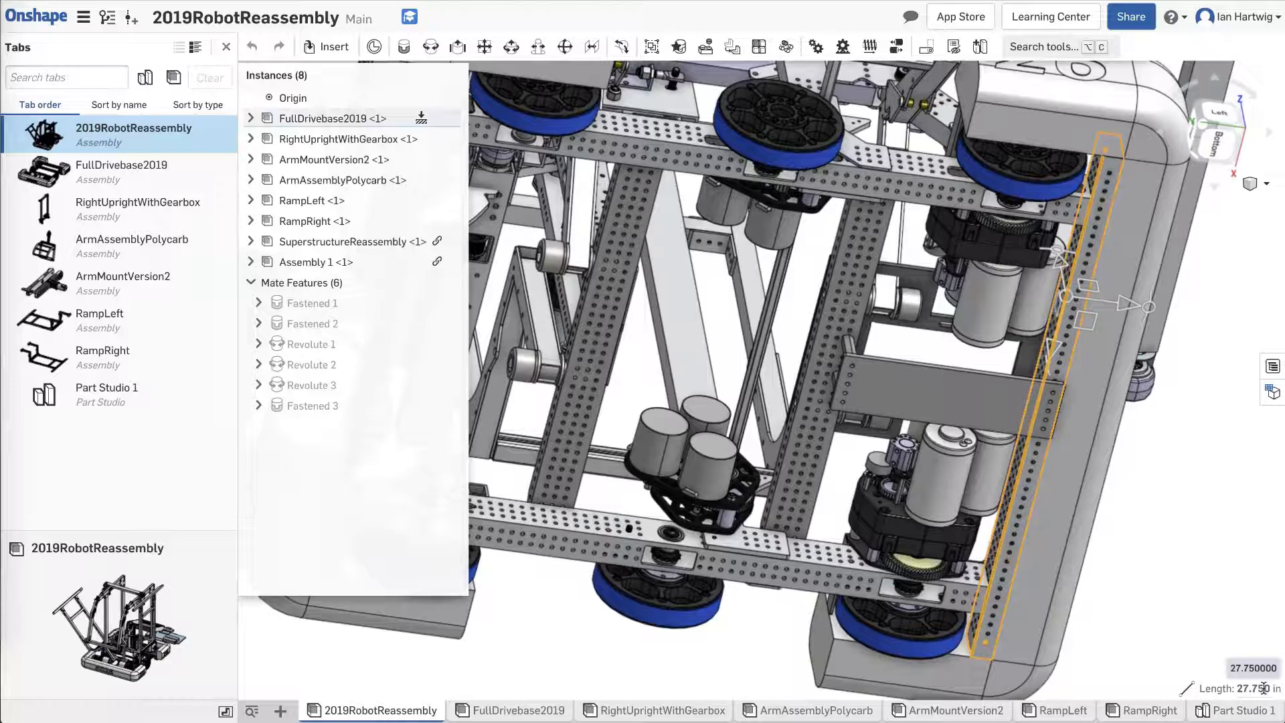
Copy the outer tube's length reading and measure the short edge at the end of the same tube.
left_click(1261, 689)
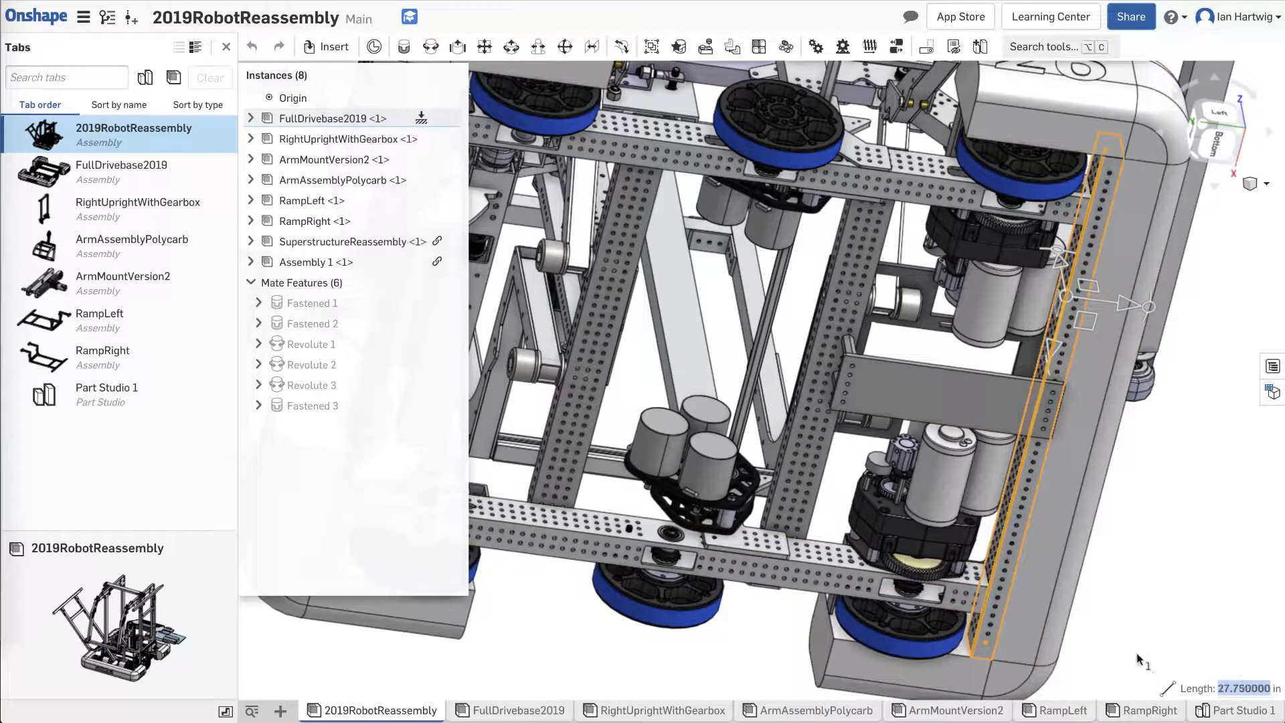
left_click(1167, 534)
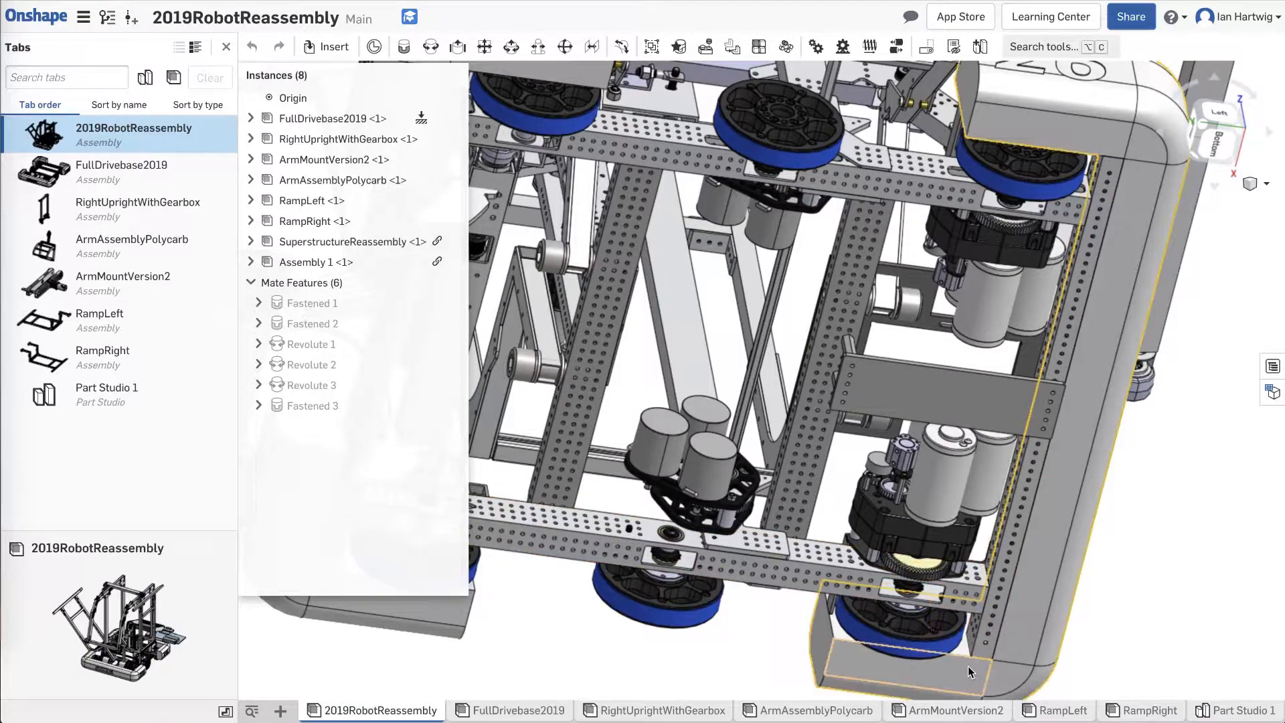
scroll(968, 665, "up", 5)
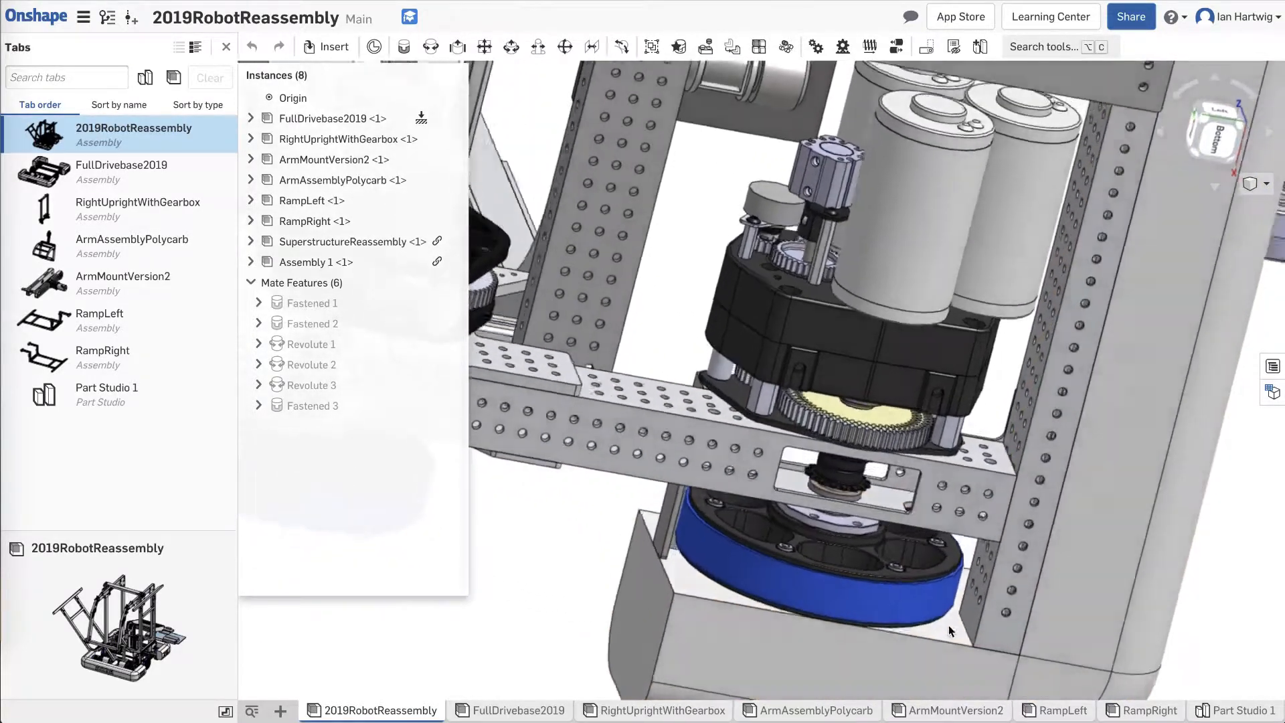
scroll(948, 625, "down", 3)
scroll(966, 597, "up", 3)
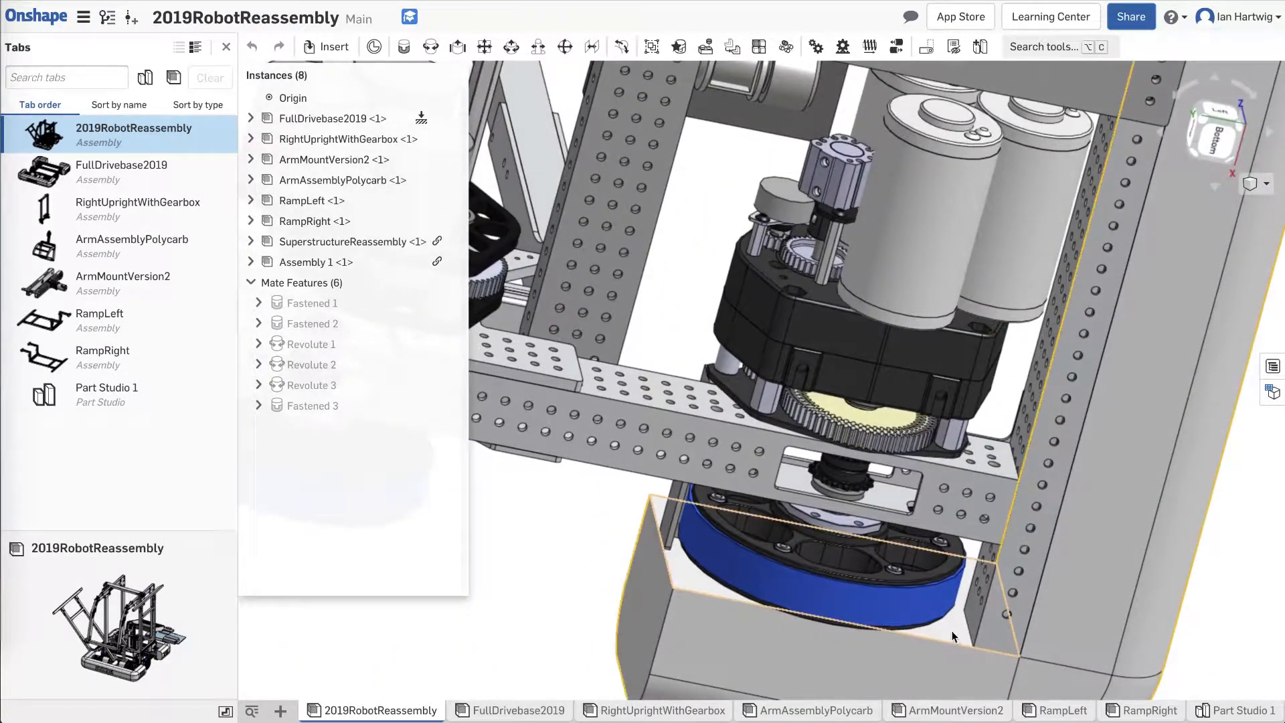
left_click(969, 630)
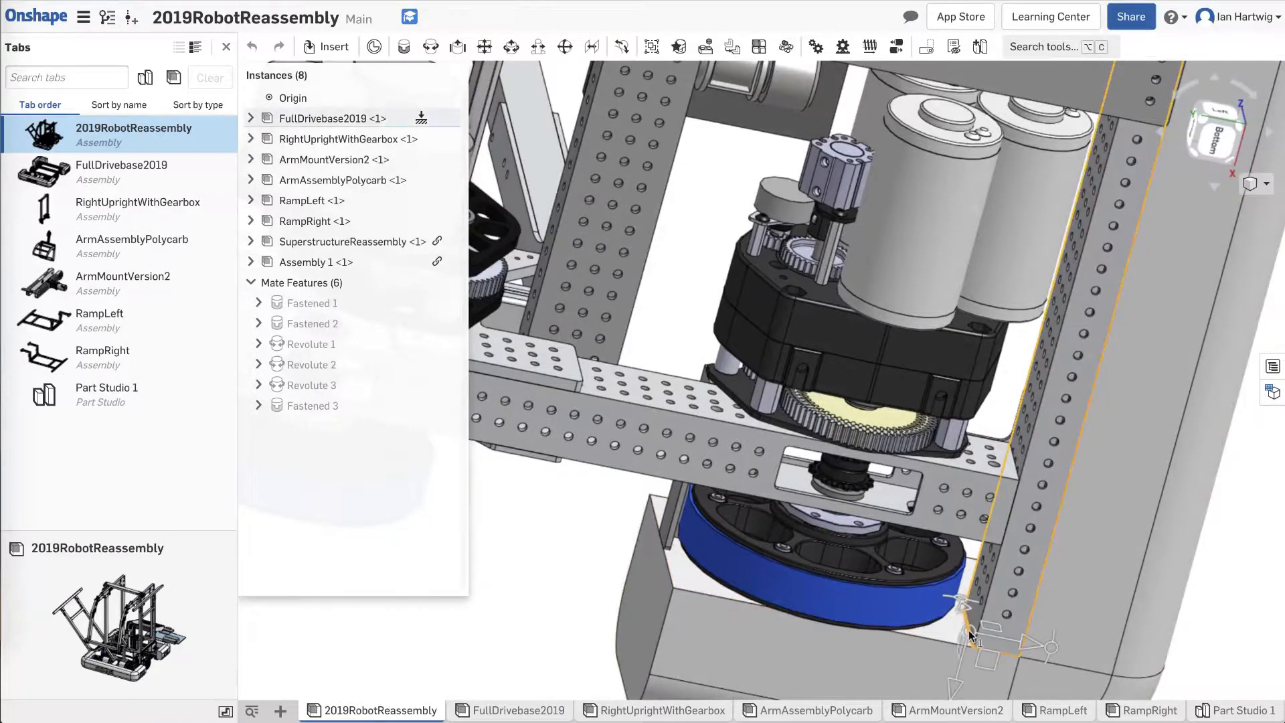
right_click_drag(969, 630, 981, 581)
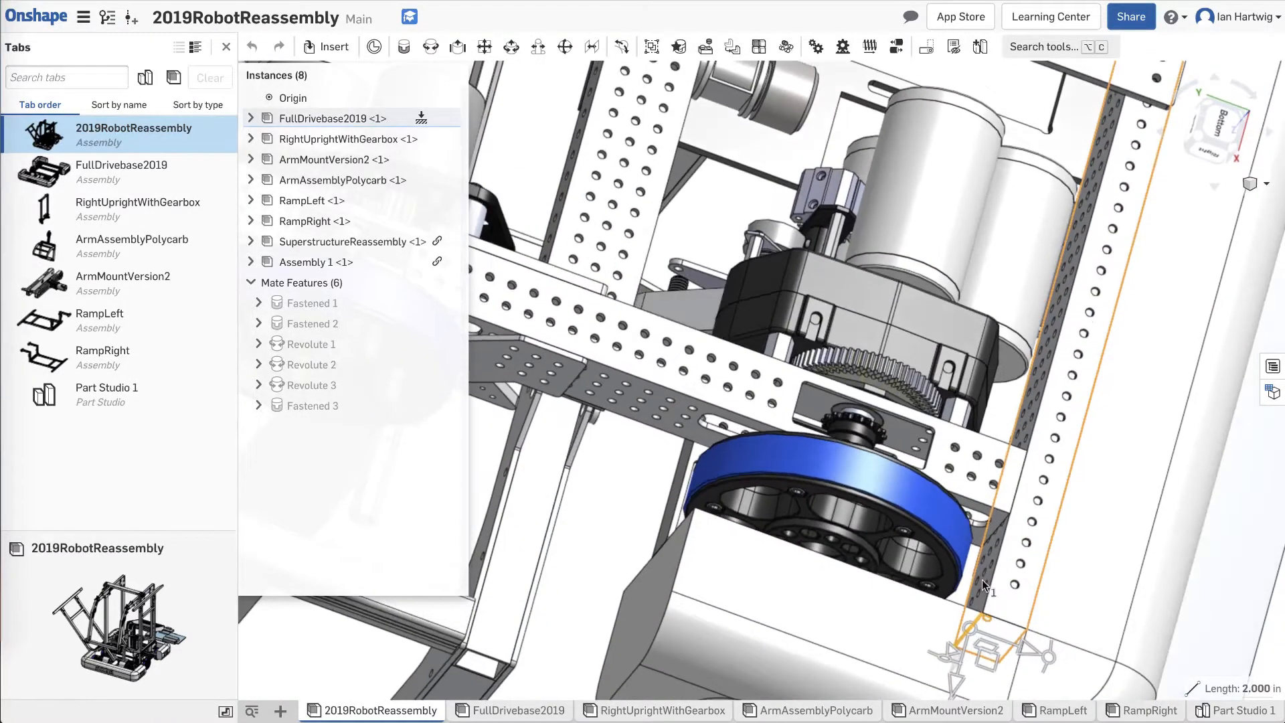
Measure the distance between the outer tube's end edge and the adjoining perforated side tube, showing the detailed distance values.
left_click(998, 513)
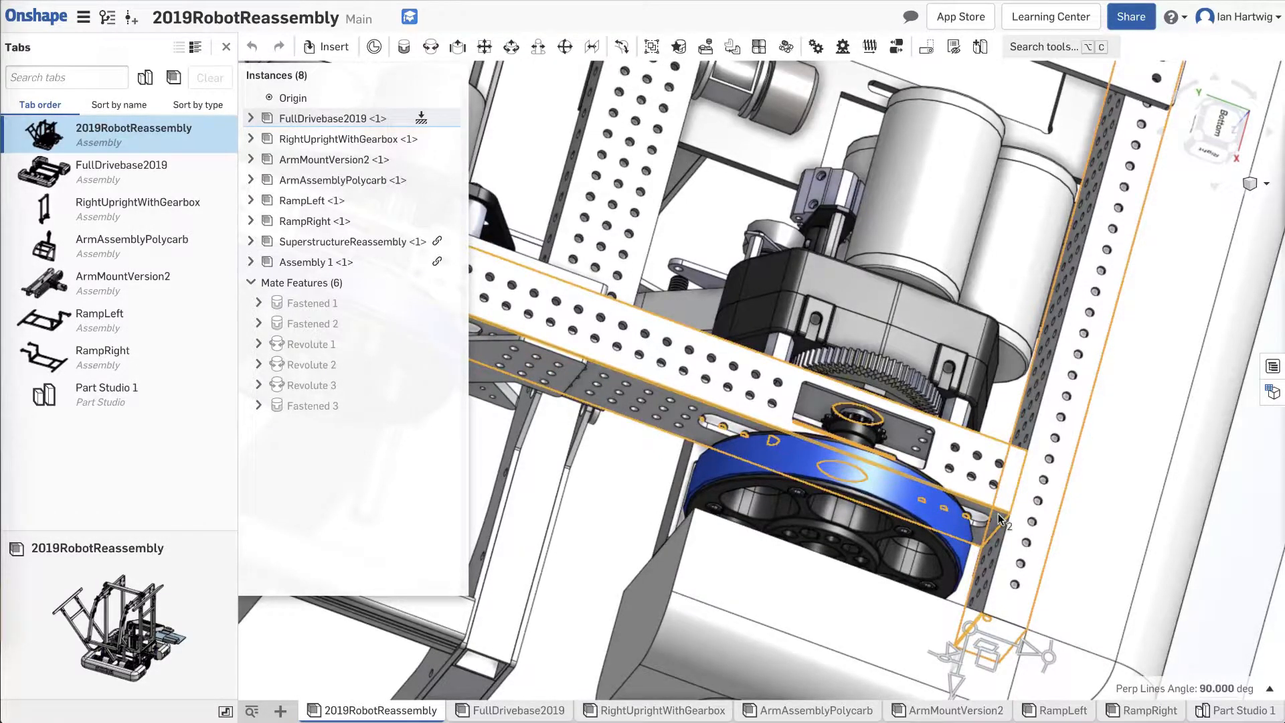
left_click(1269, 688)
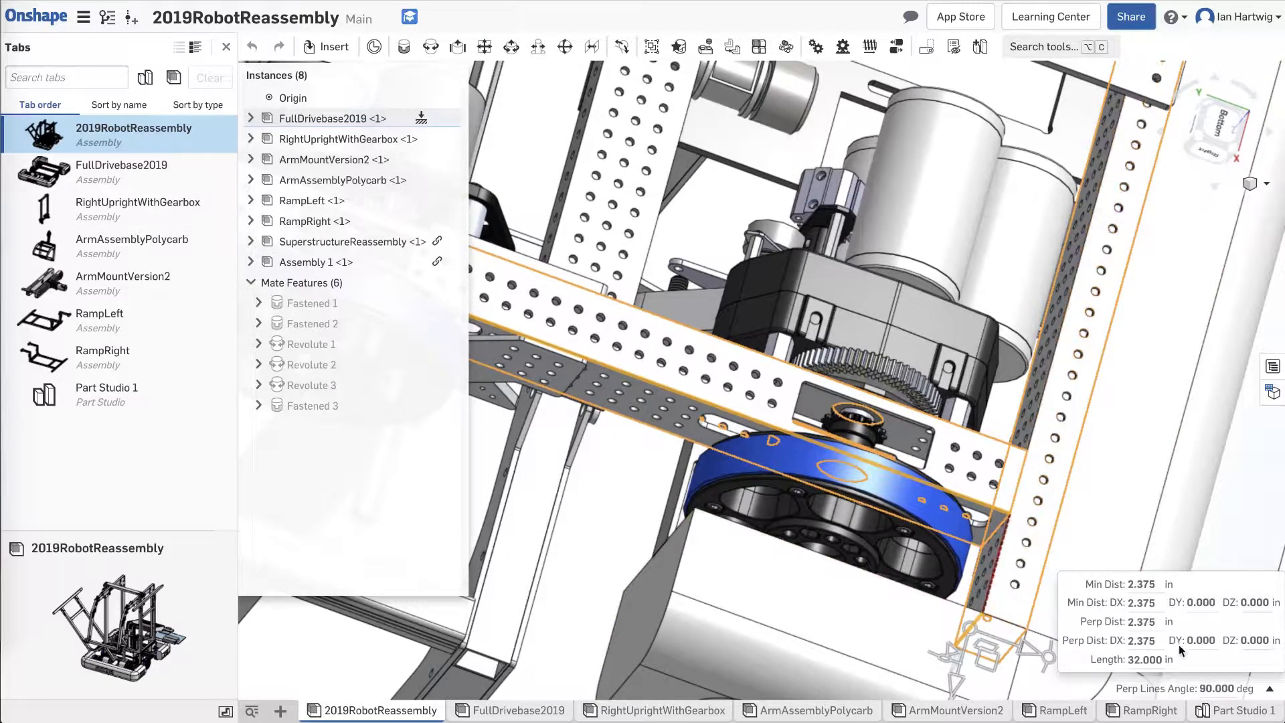
mouse_move(1152, 639)
key("Escape")
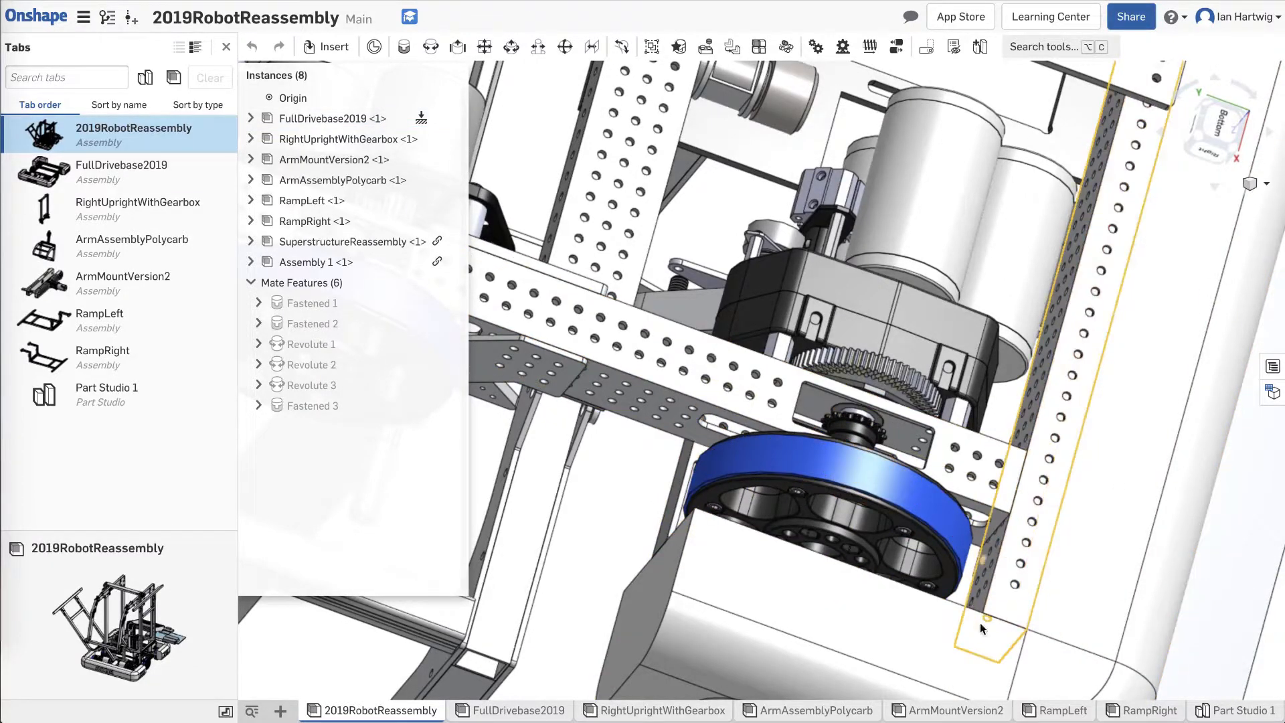
right_click_drag(917, 554, 897, 574)
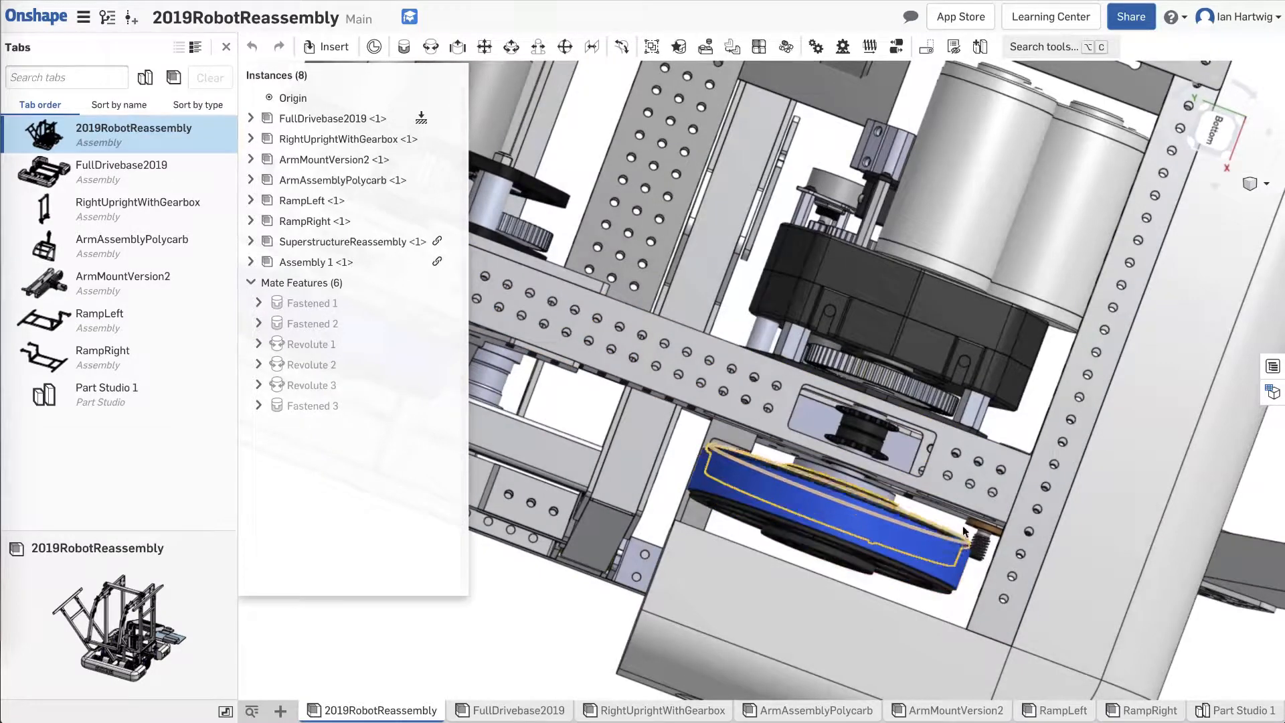
right_click_drag(877, 582, 890, 549)
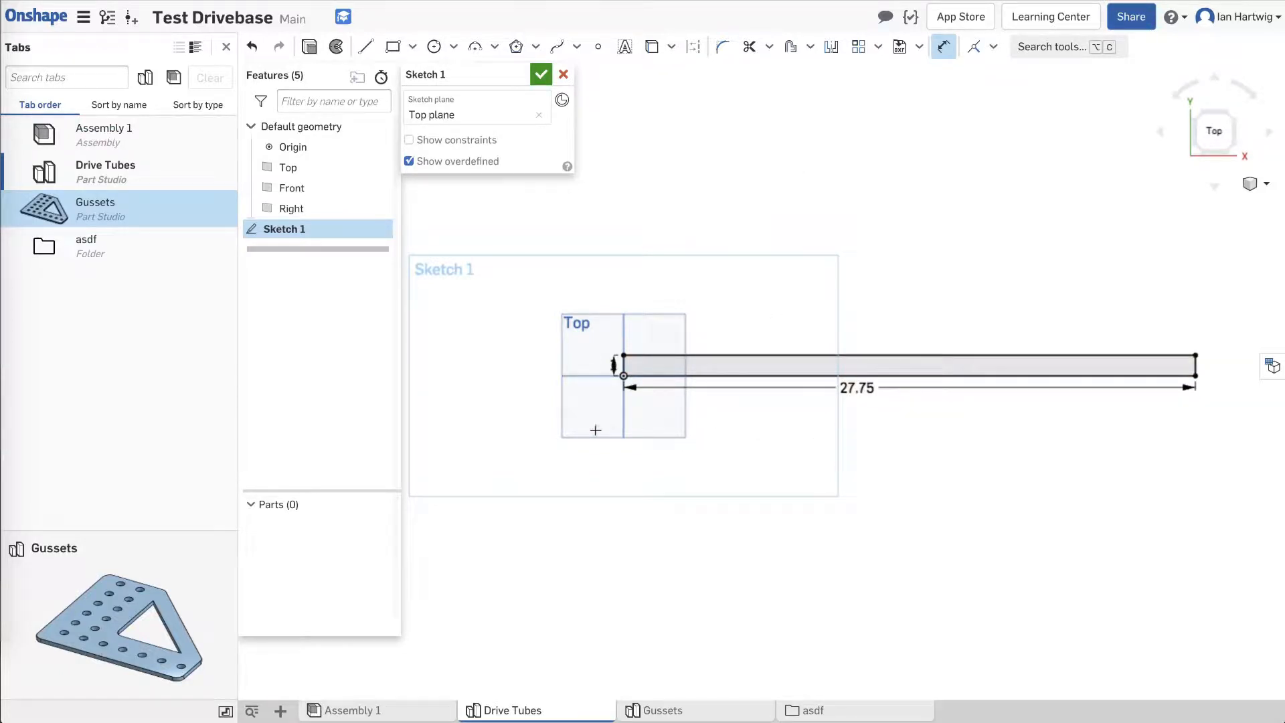
Switch to the Test Drivebase document, finish the rectangle sketch and extrude it 2 in as a new solid.
left_click(541, 74)
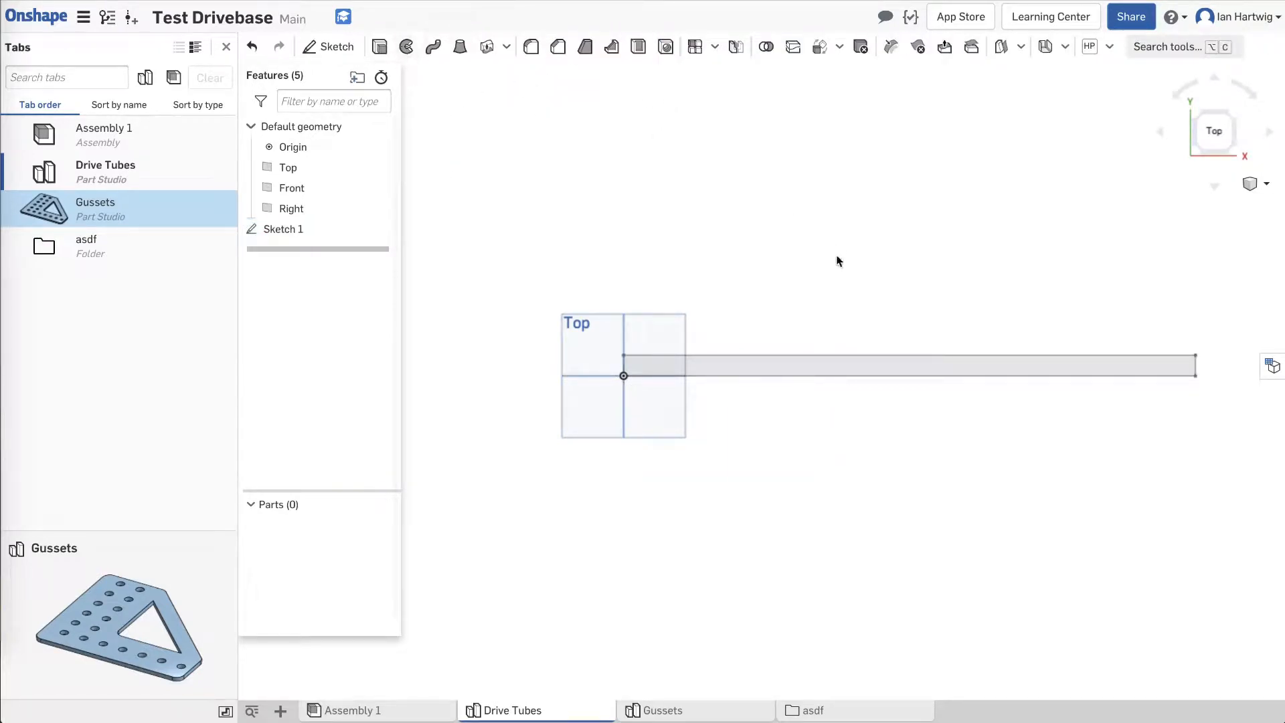
right_click_drag(836, 259, 624, 194)
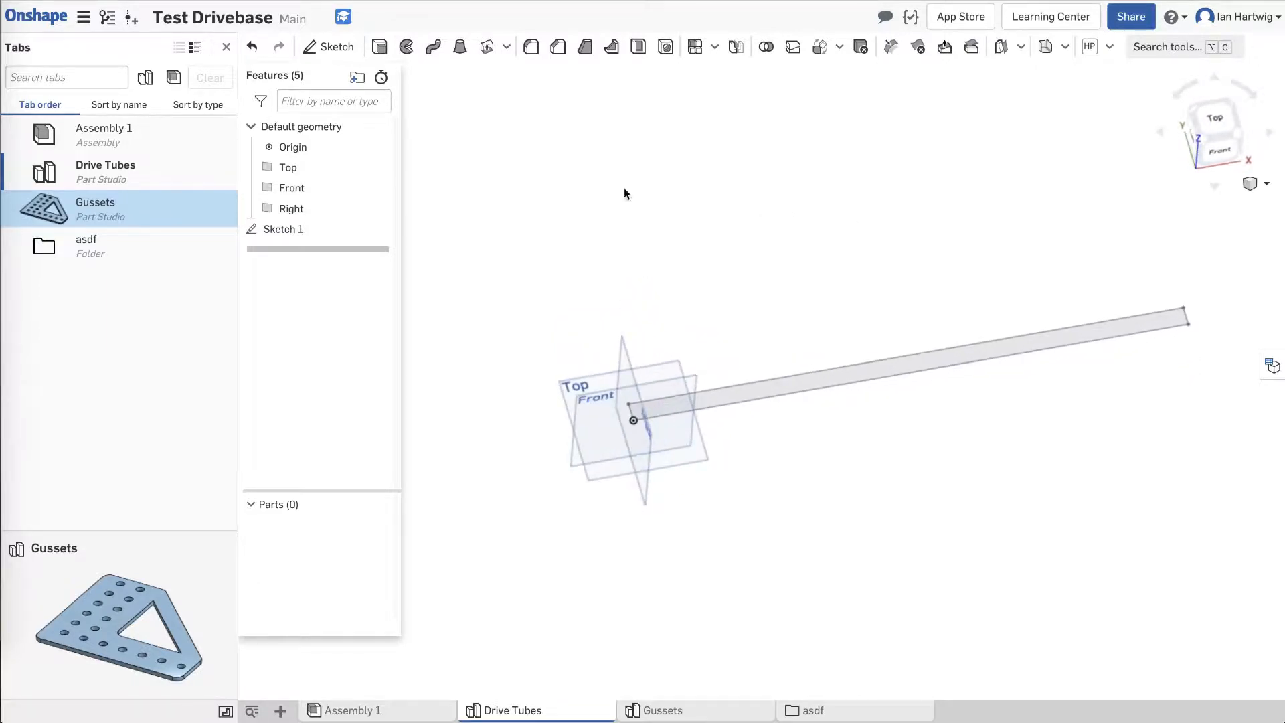
left_click(267, 226)
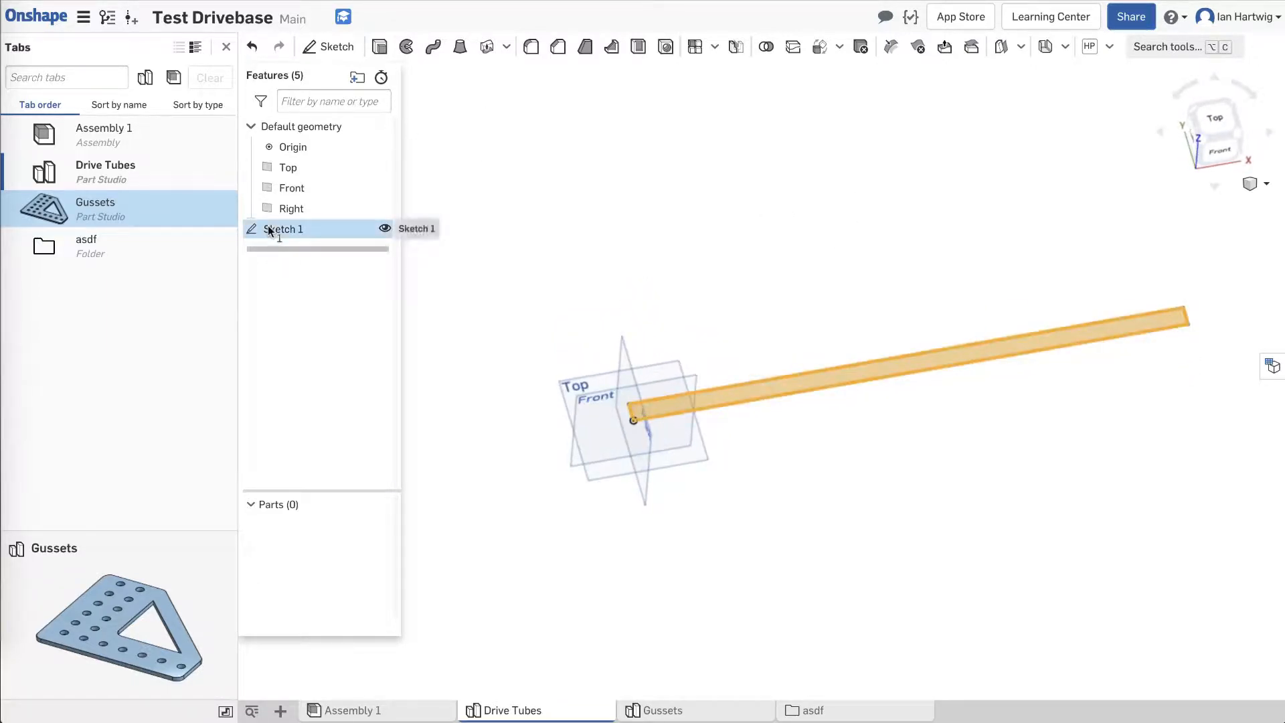
left_click(380, 46)
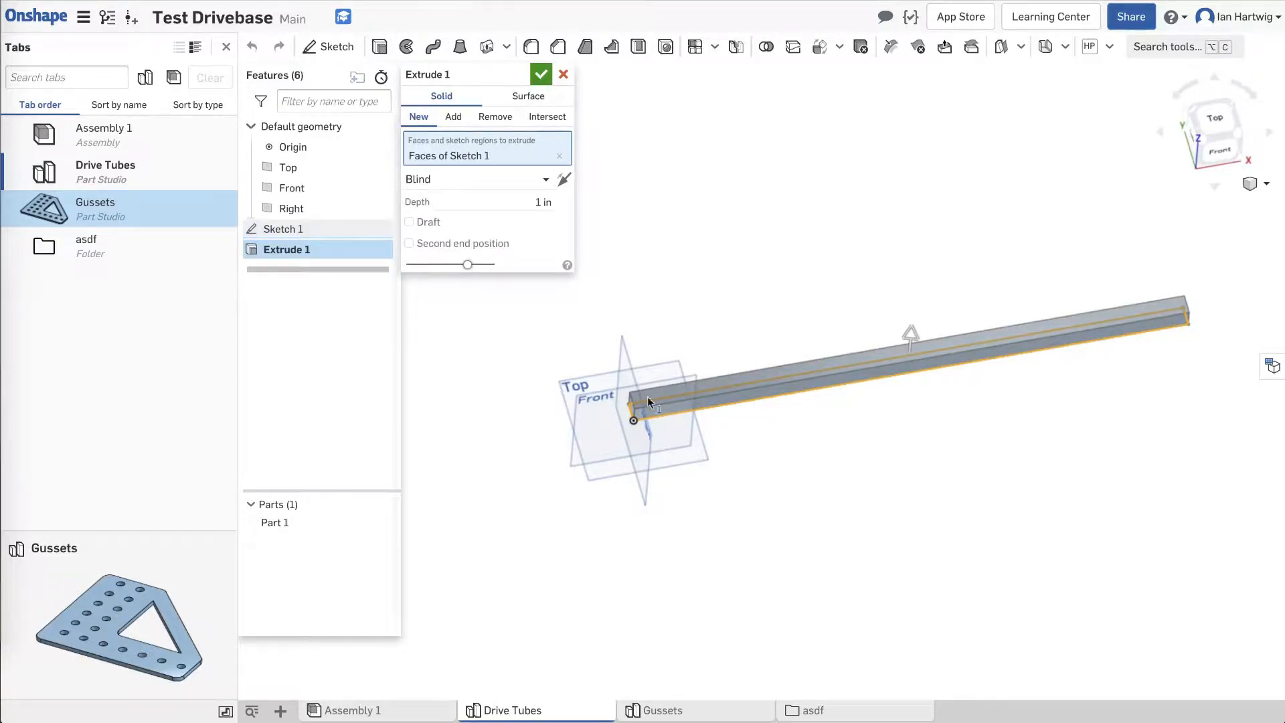
scroll(646, 392, "up", 4)
right_click_drag(756, 556, 786, 464)
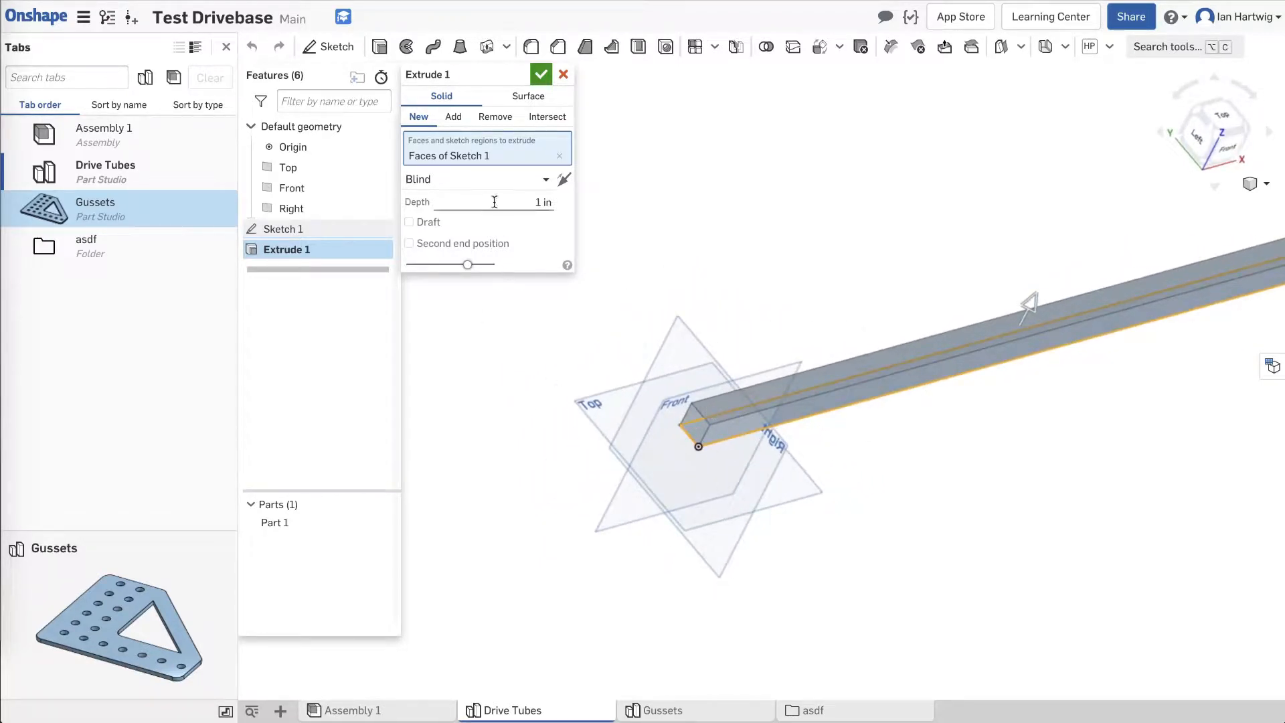
left_click(533, 201)
type("2")
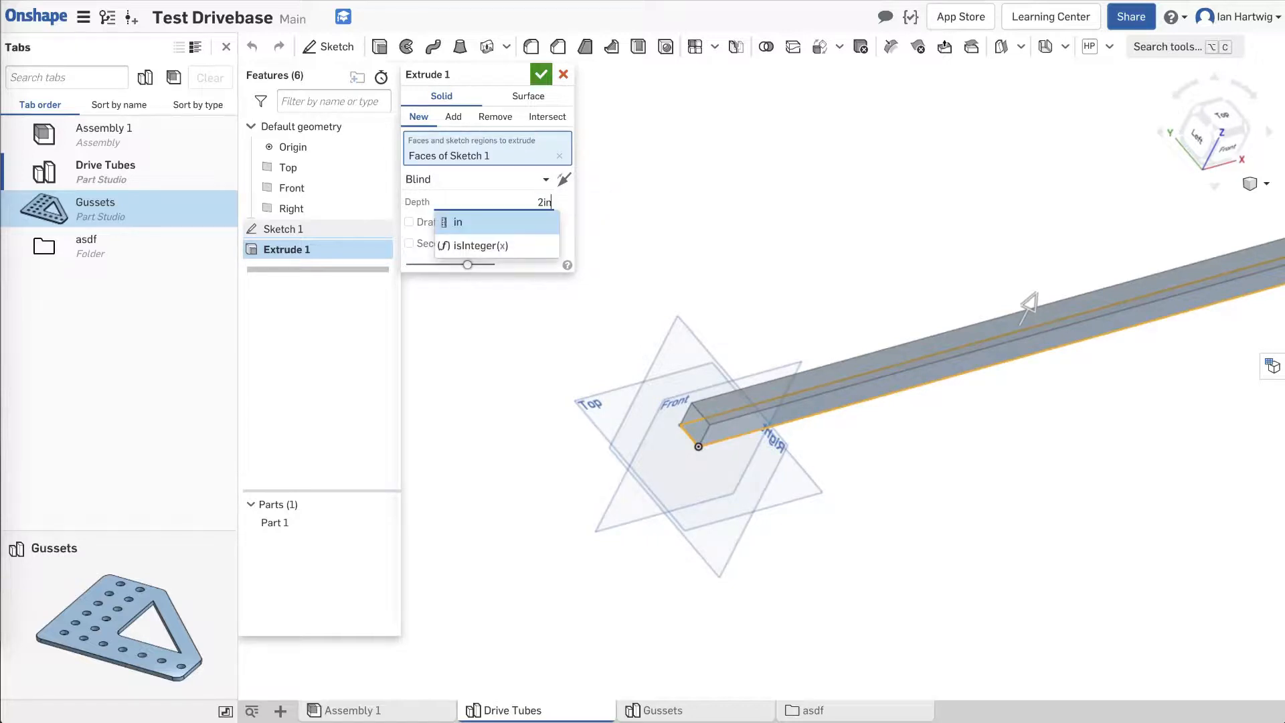
key("Tab")
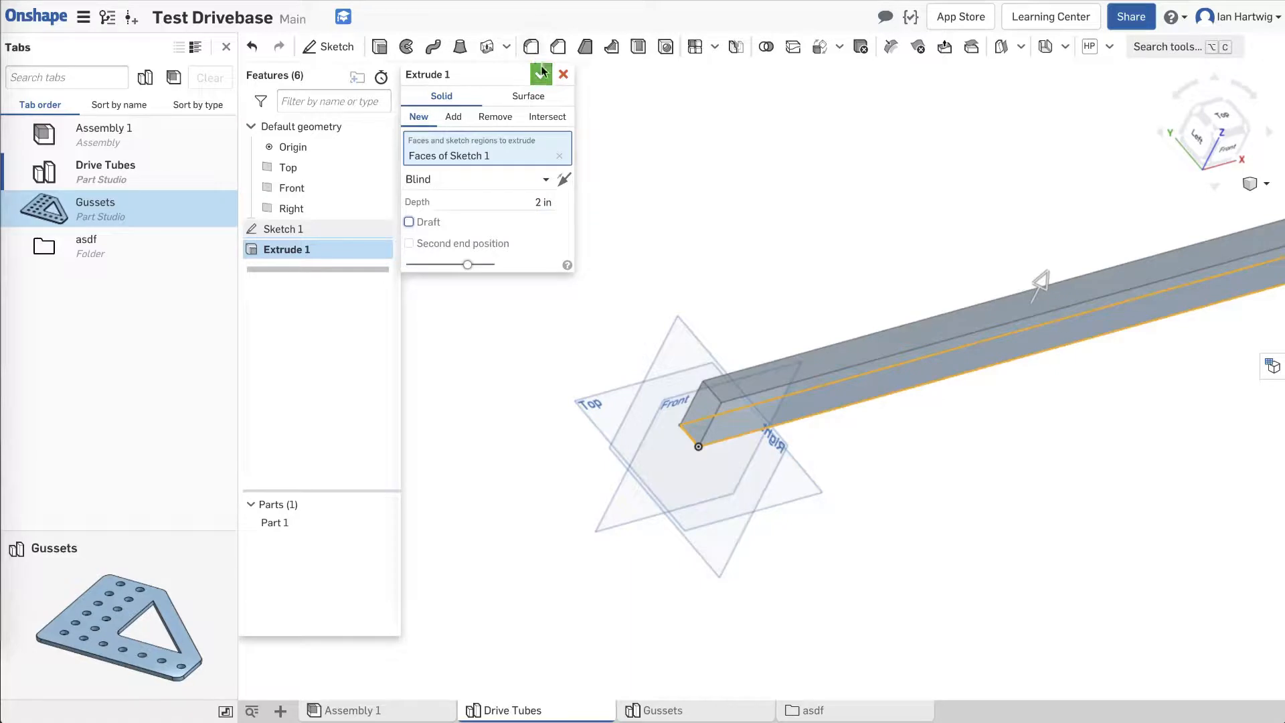
left_click(541, 74)
Start a Shell on the extruded bar and choose both of its end faces for removal.
right_click_drag(910, 405, 909, 379)
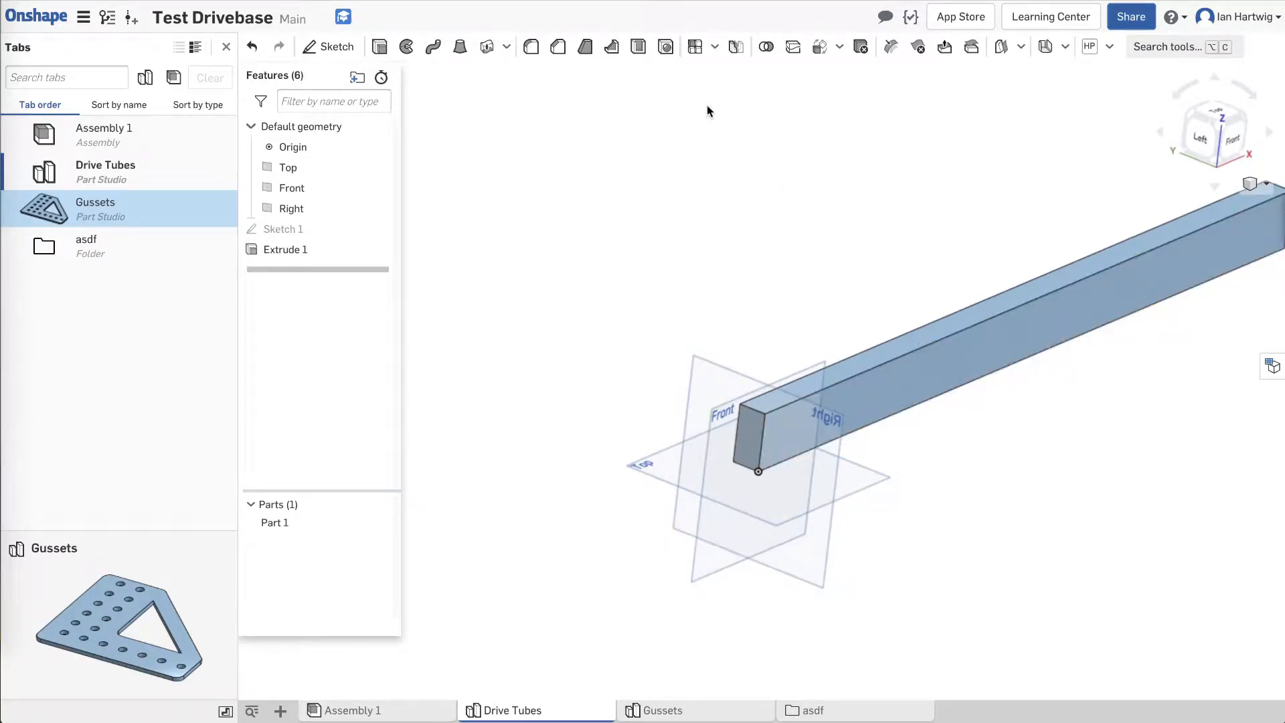
left_click(641, 47)
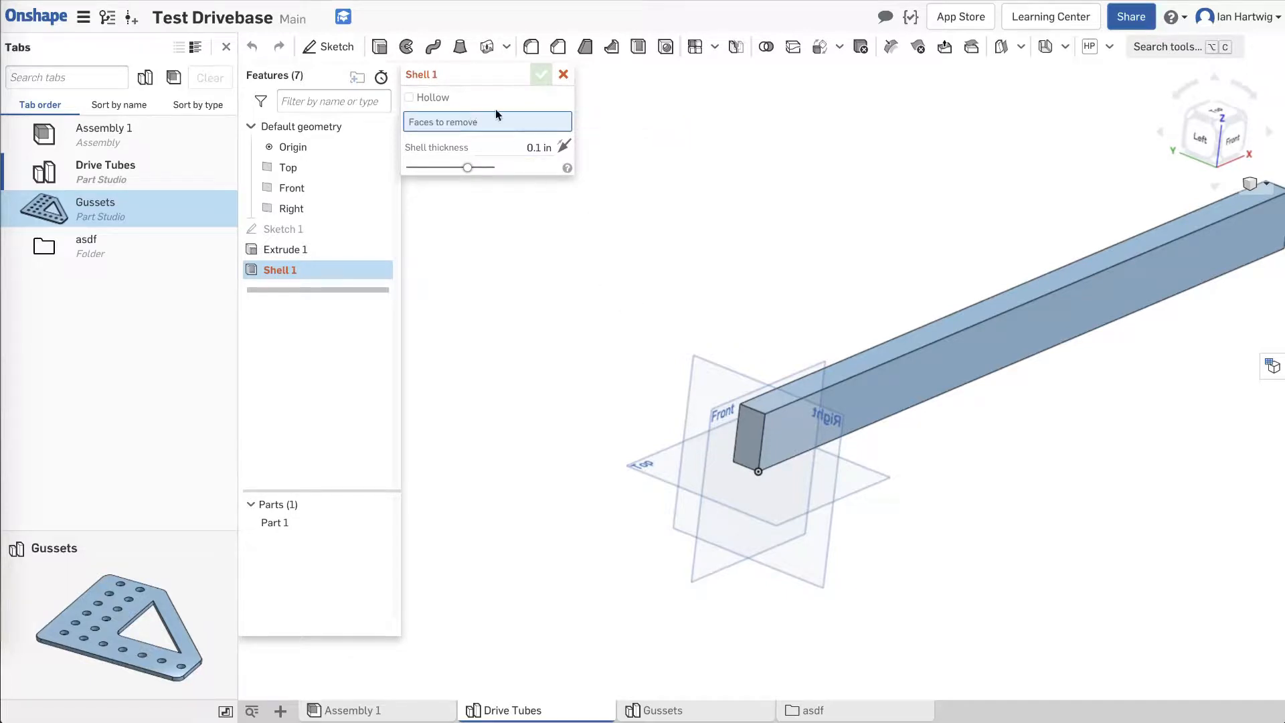
left_click(749, 439)
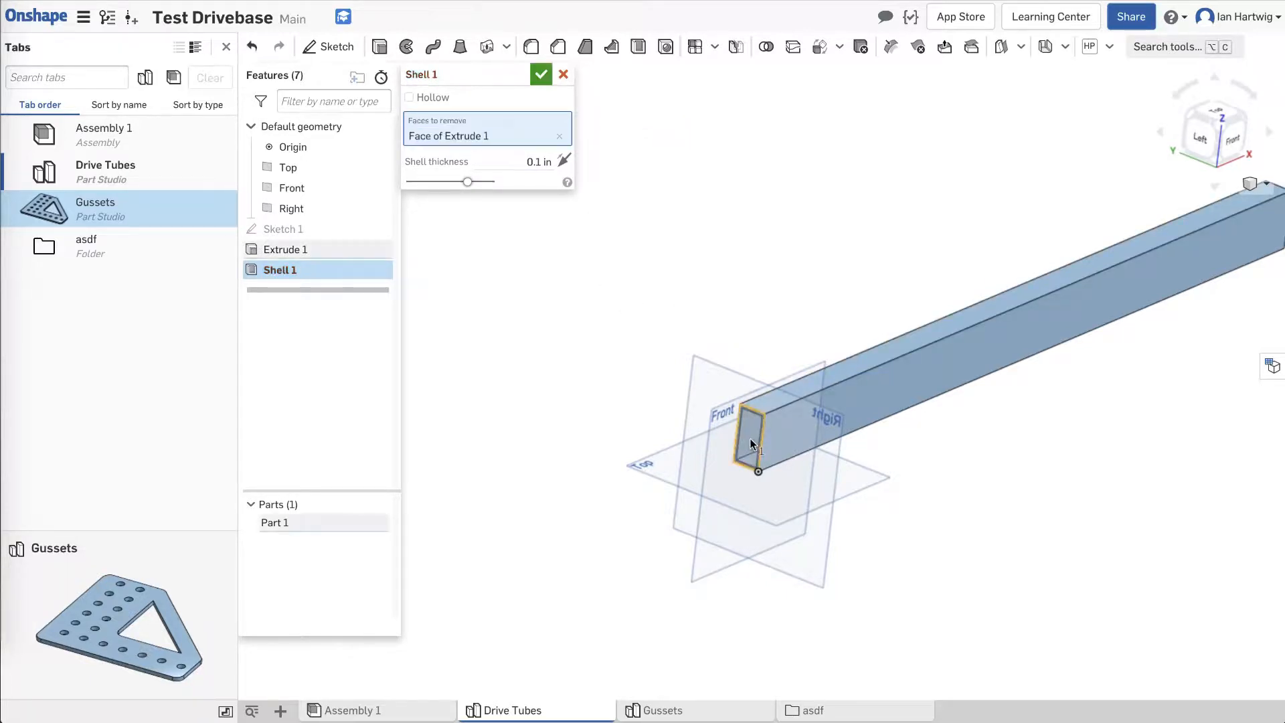
scroll(749, 437, "up", 3)
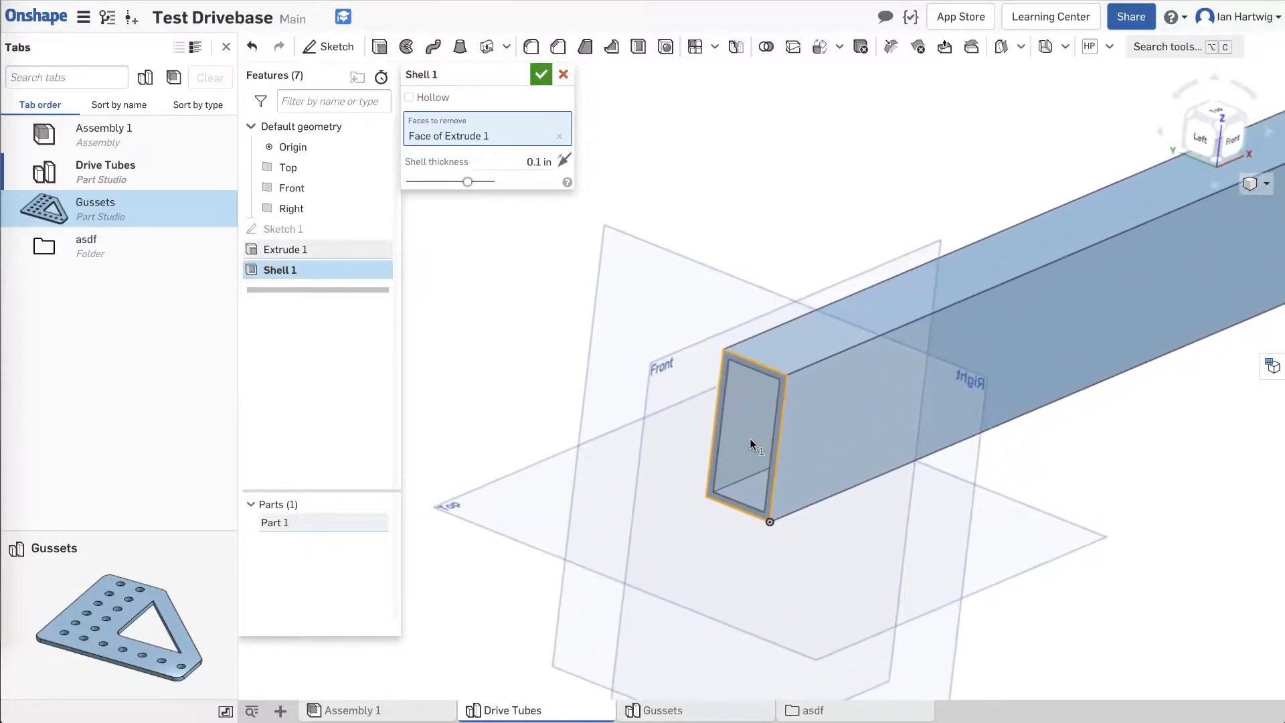
right_click_drag(750, 437, 793, 418)
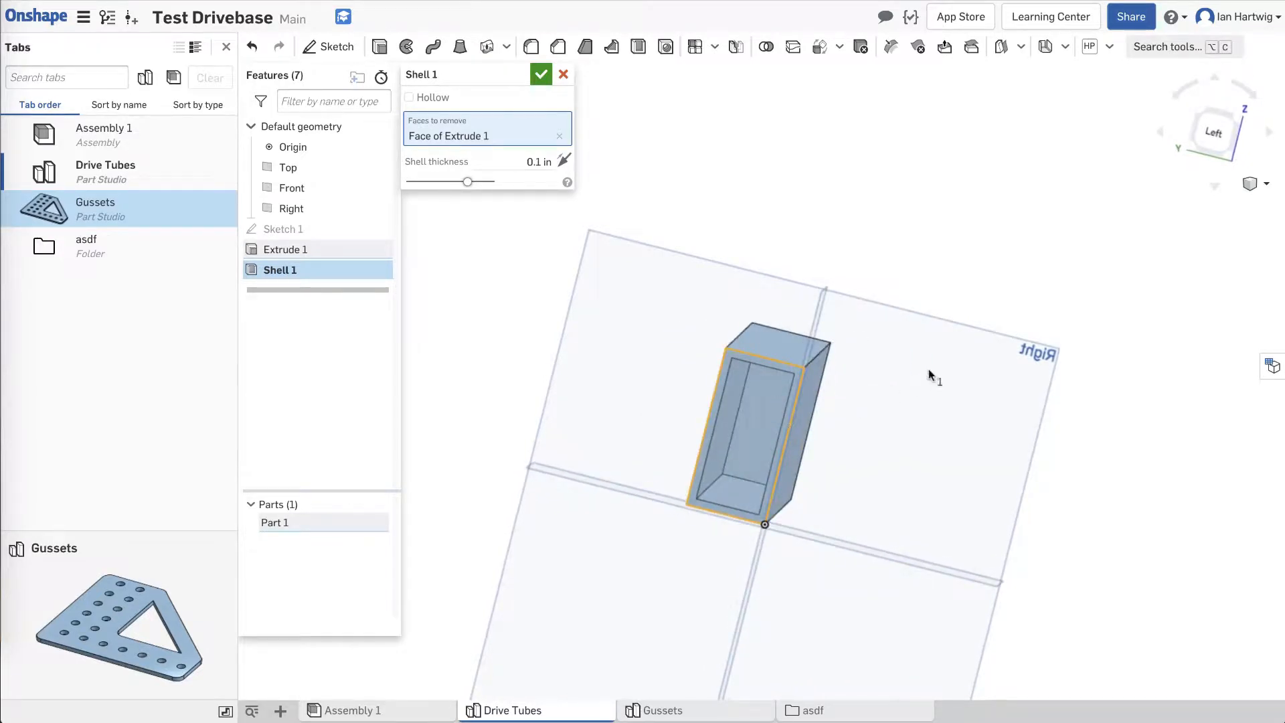
right_click_drag(862, 428, 754, 597)
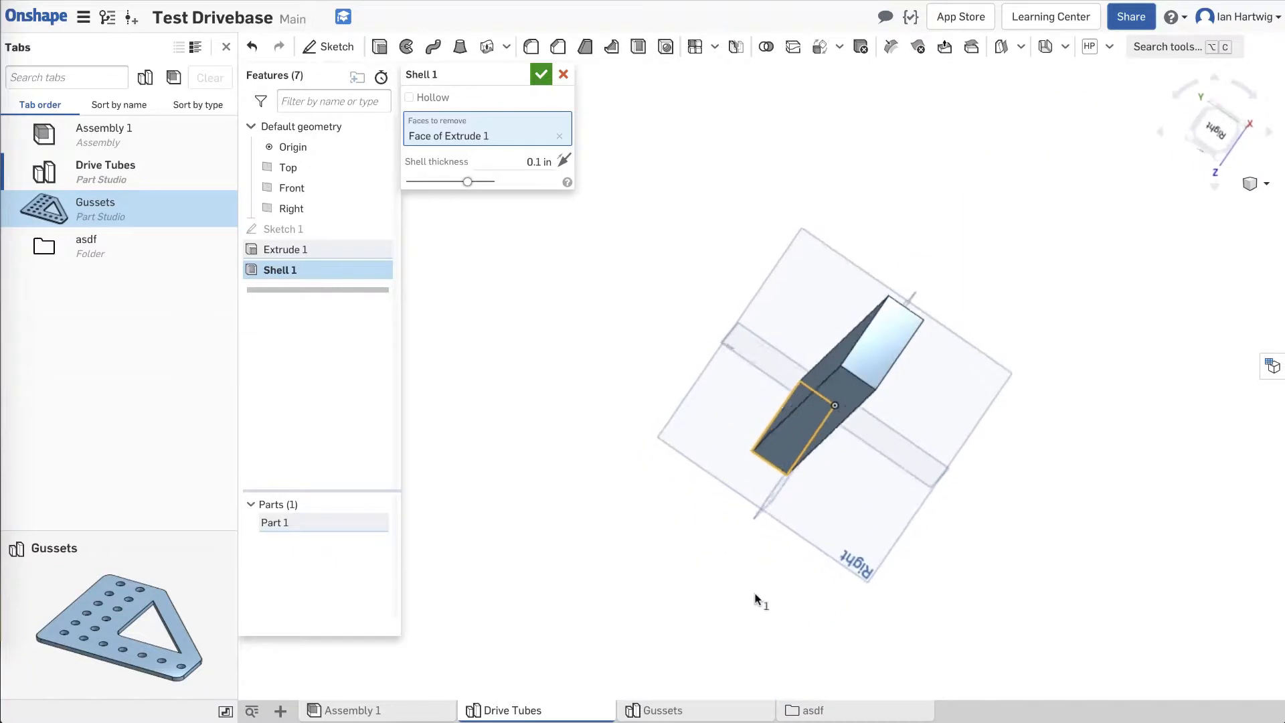
left_click(870, 342)
right_click_drag(900, 390, 946, 206)
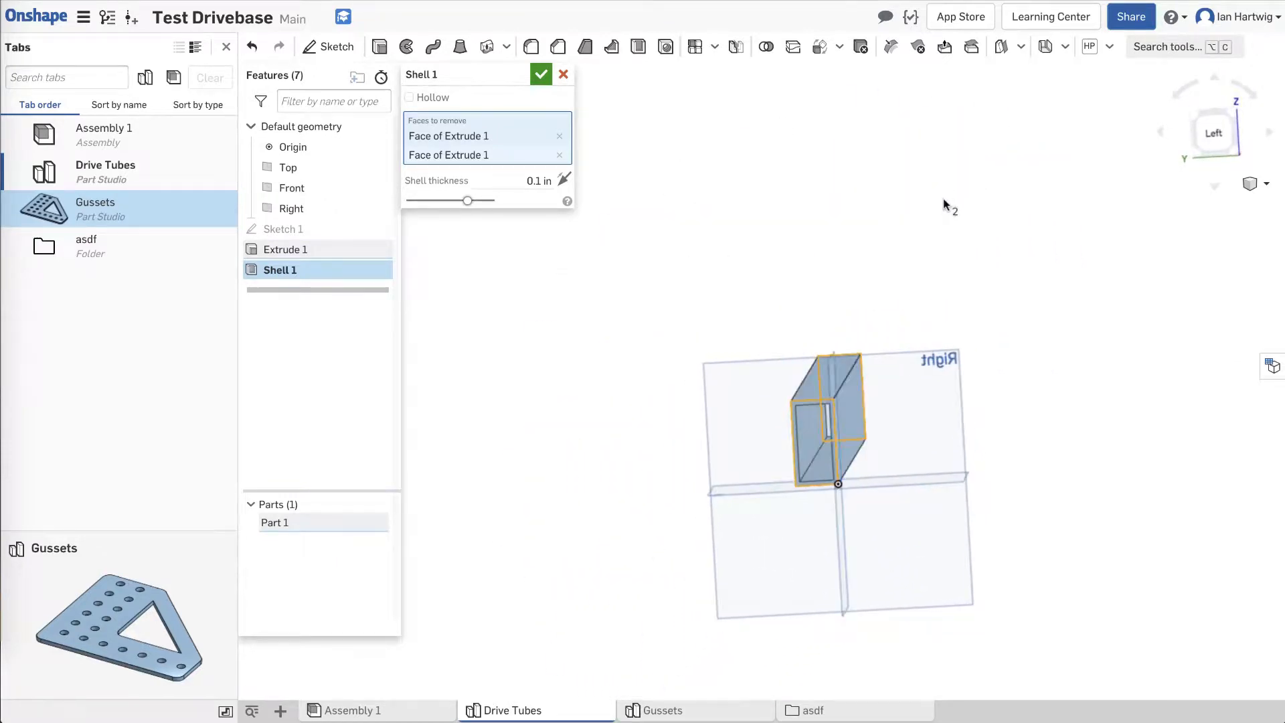
Set the shell thickness to 1/8 in and accept the shell.
left_click(539, 181)
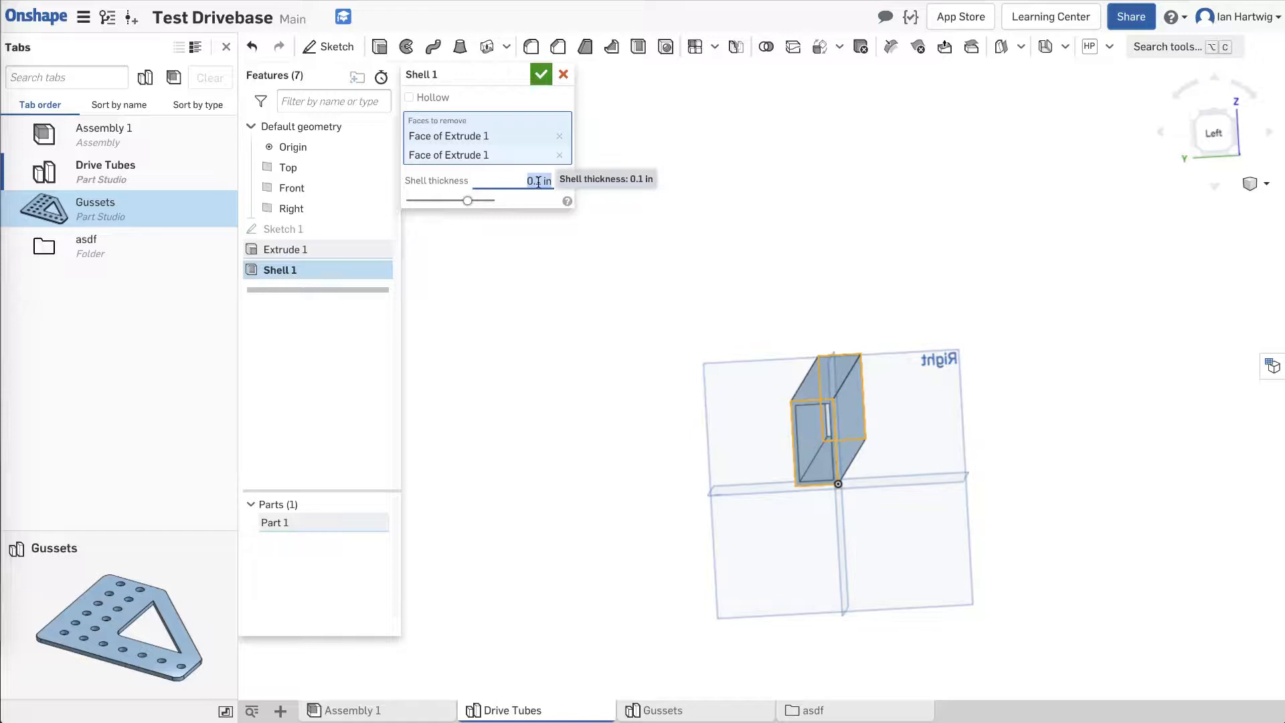
type("1/8in")
key("Return")
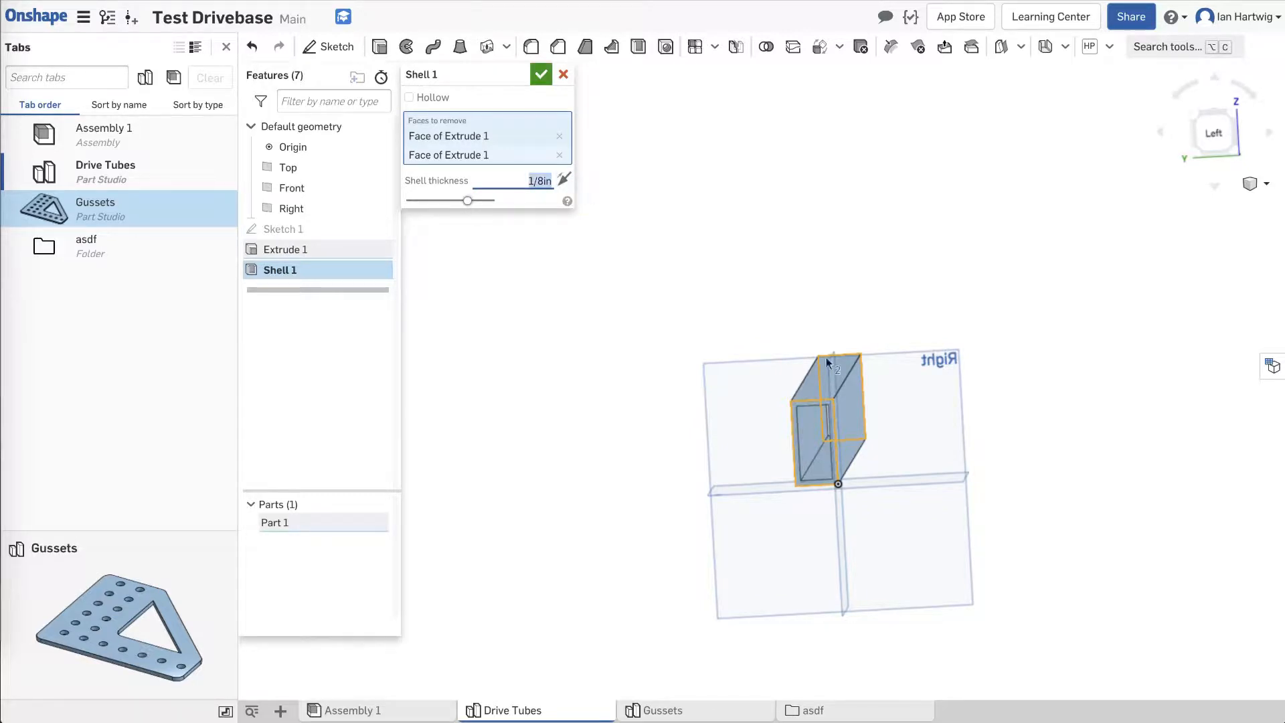
left_click(541, 77)
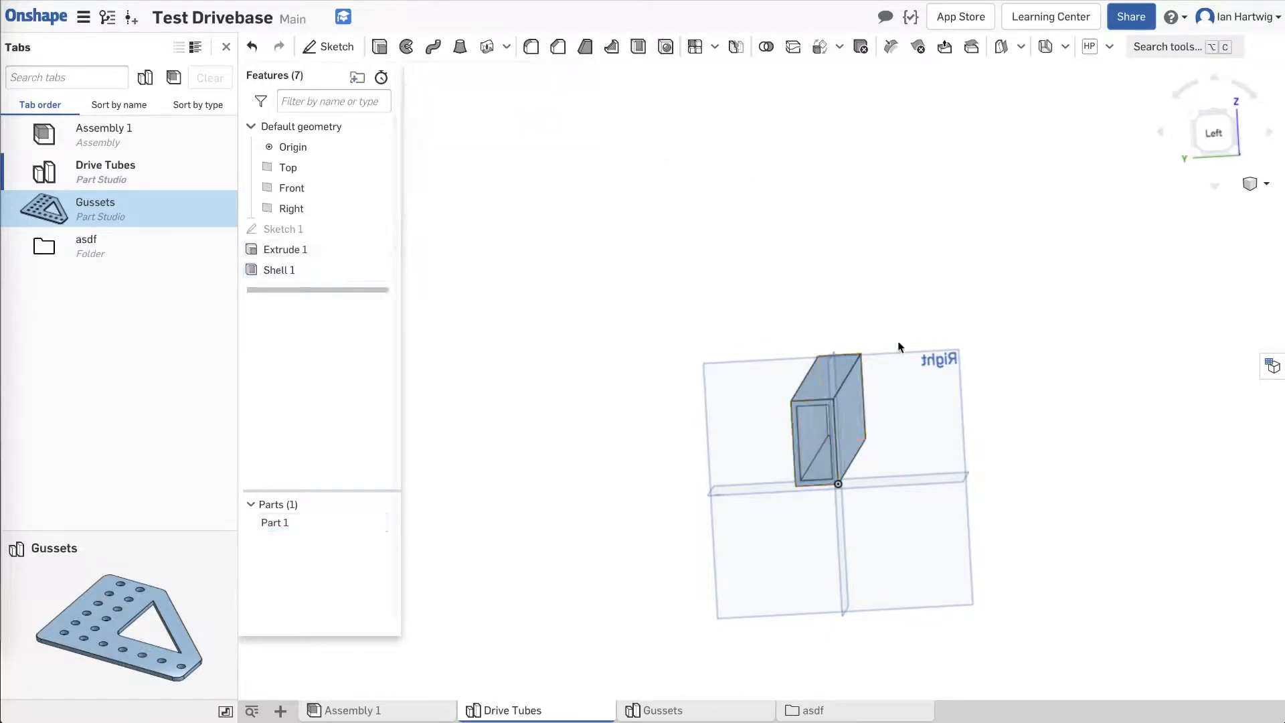
Start a sketch on the tube's top face and draw a circle about 0.375 in in diameter near the origin end.
right_click_drag(760, 553, 690, 588)
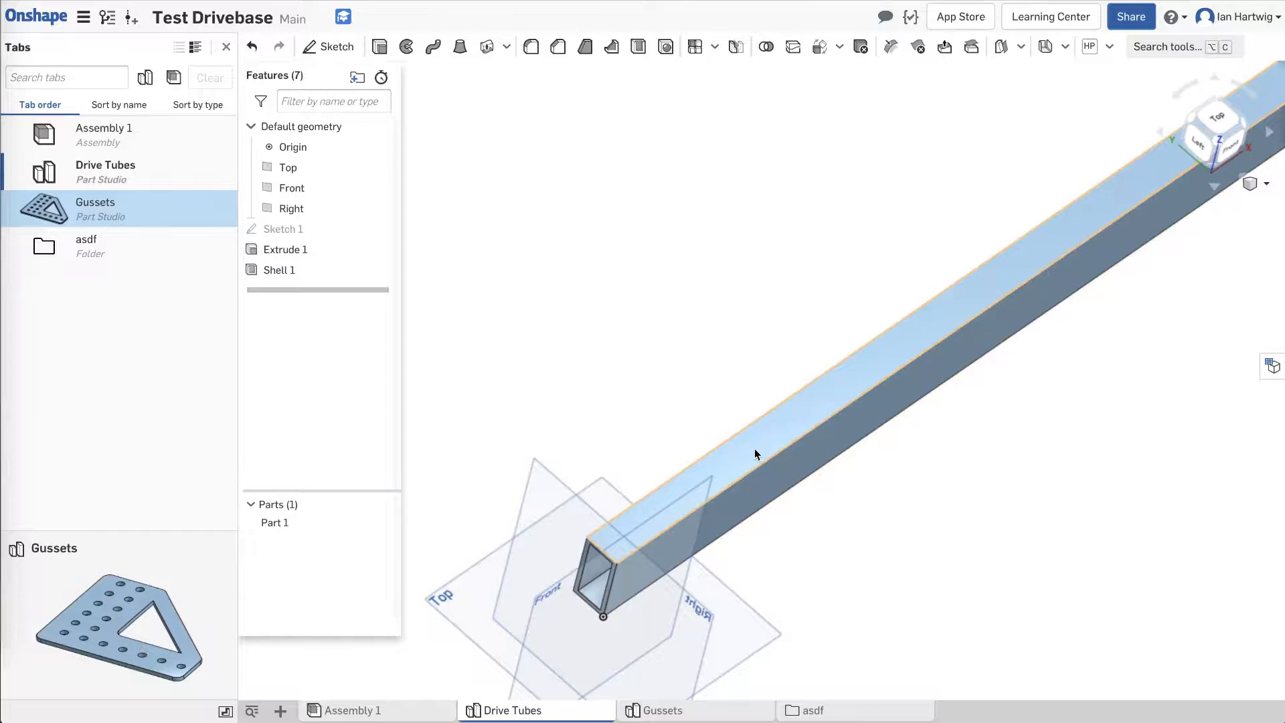
left_click(785, 424)
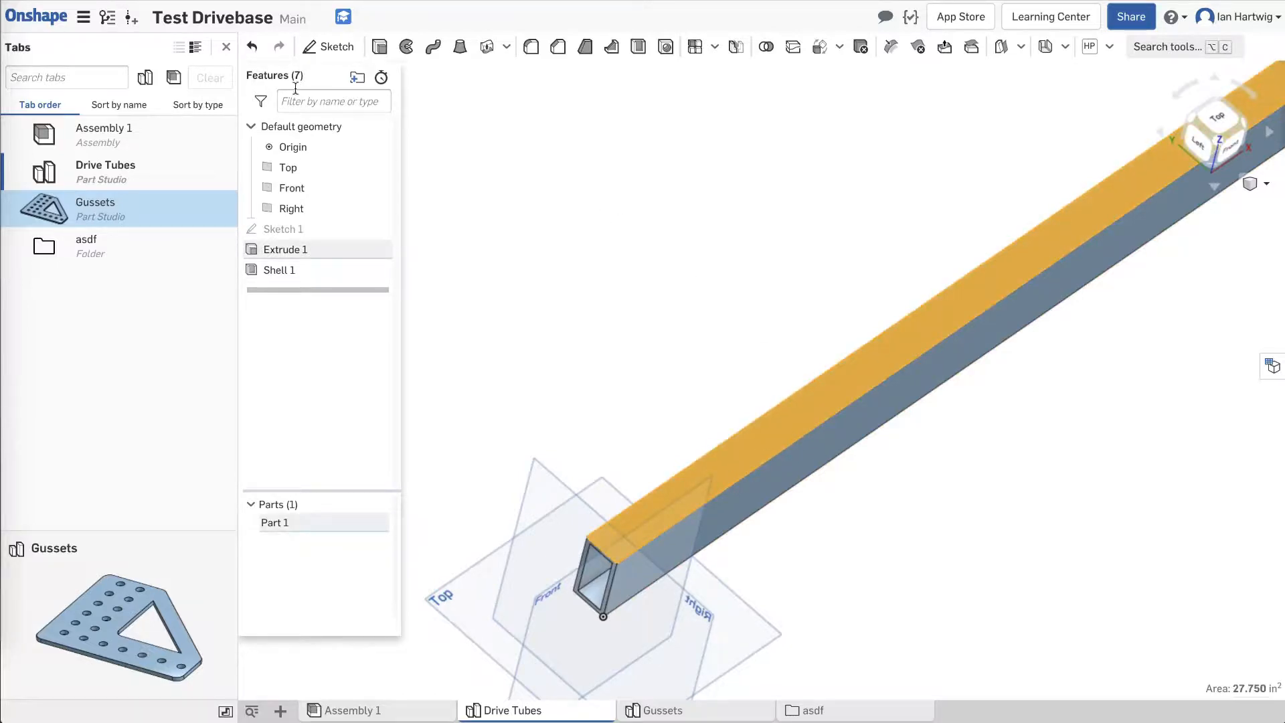
left_click(334, 45)
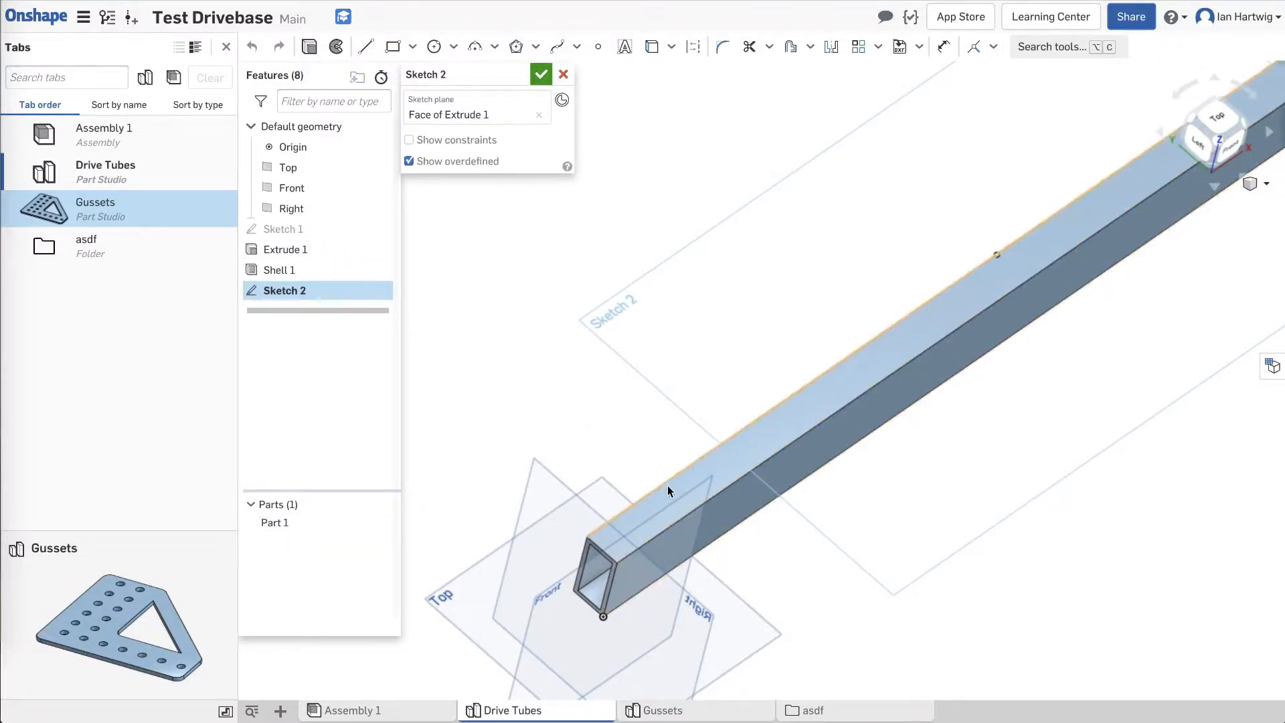
left_click(1222, 123)
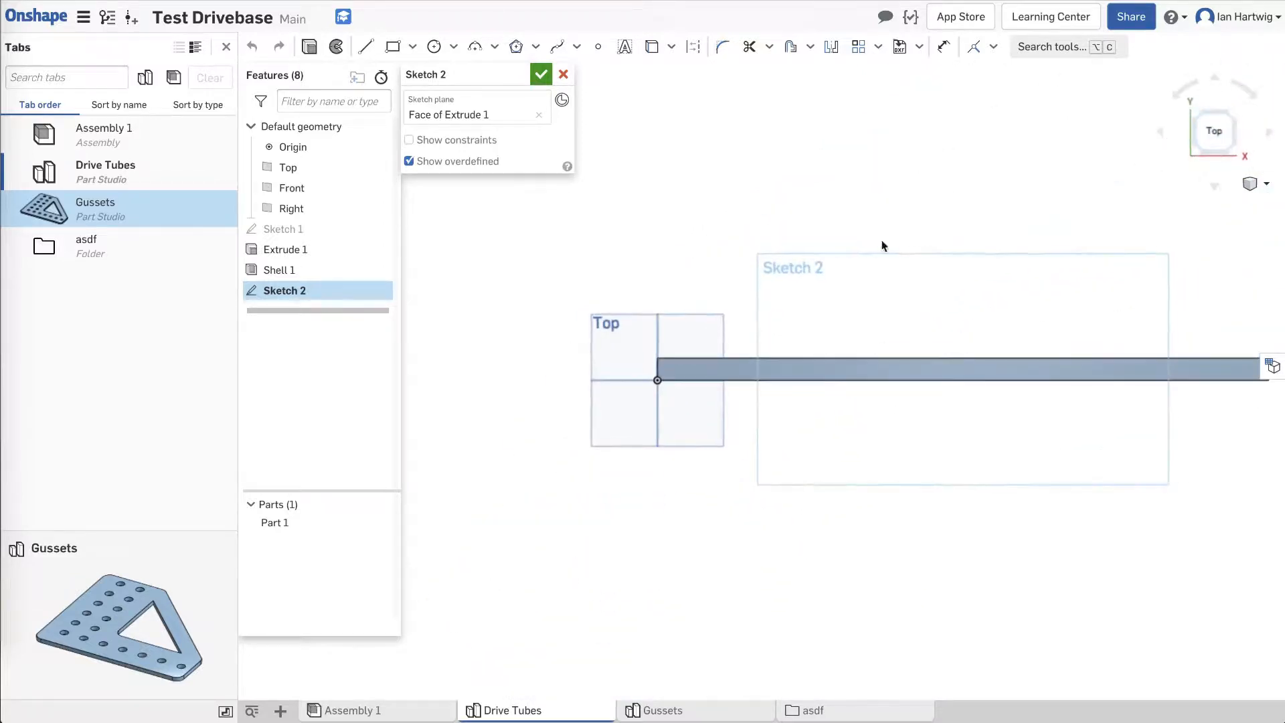
scroll(688, 375, "up", 5)
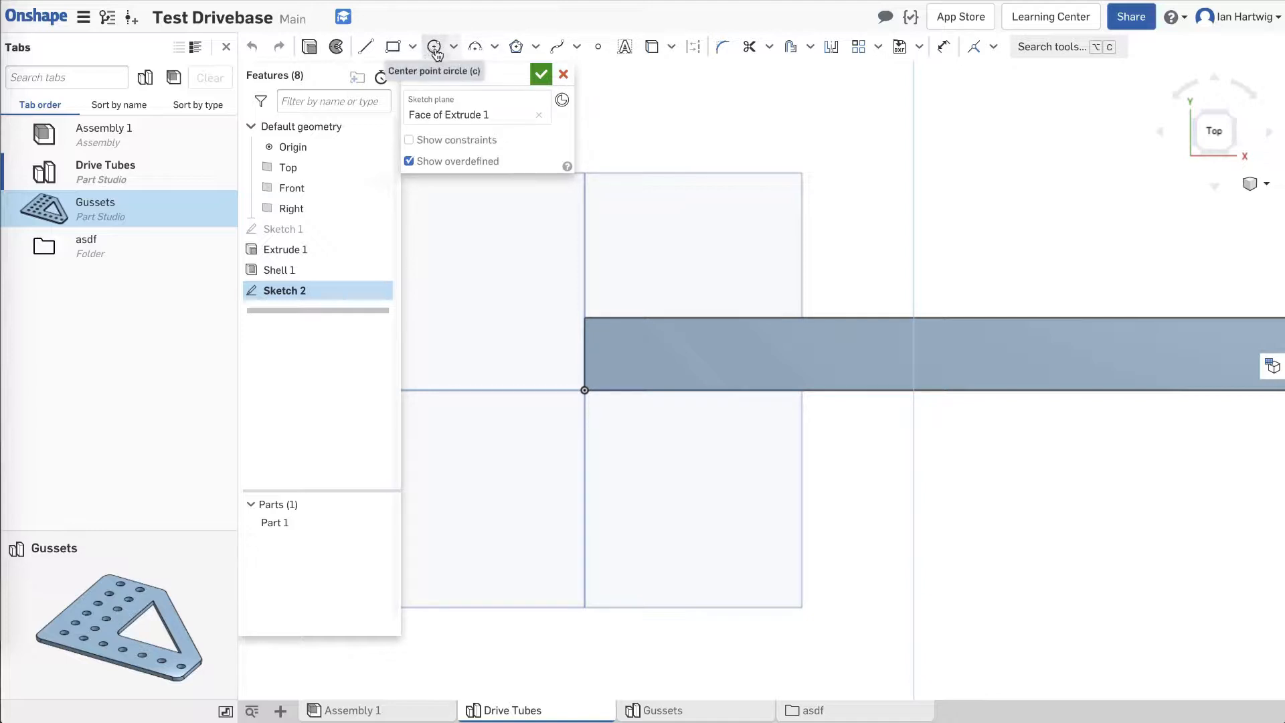
left_click(435, 48)
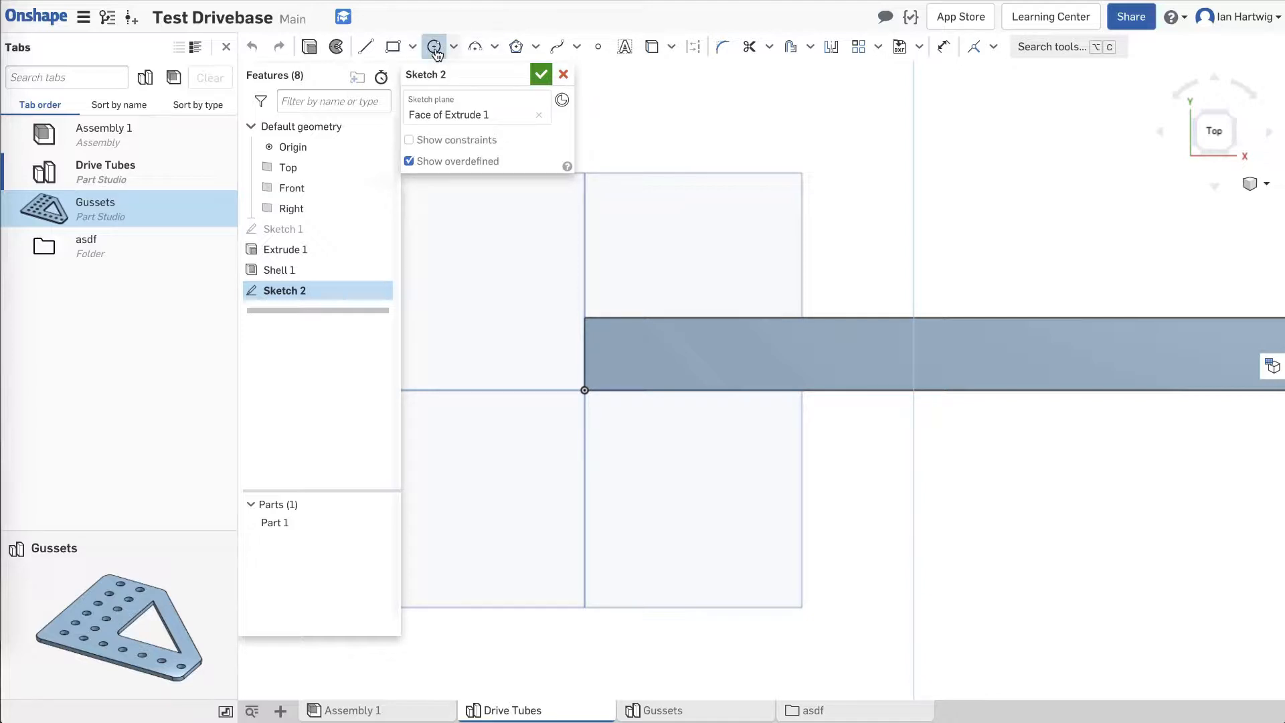
left_click(632, 366)
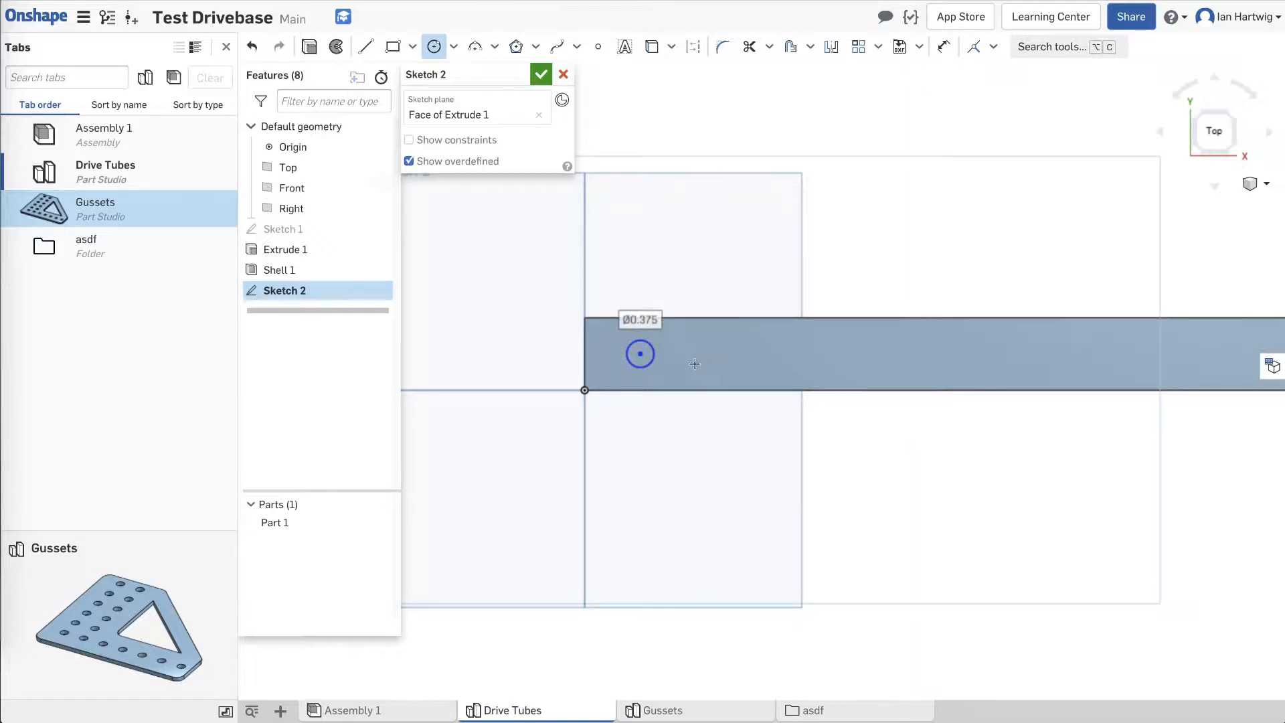
Dimension the circle's diameter on the tube's top face to 0.192 in.
key("d")
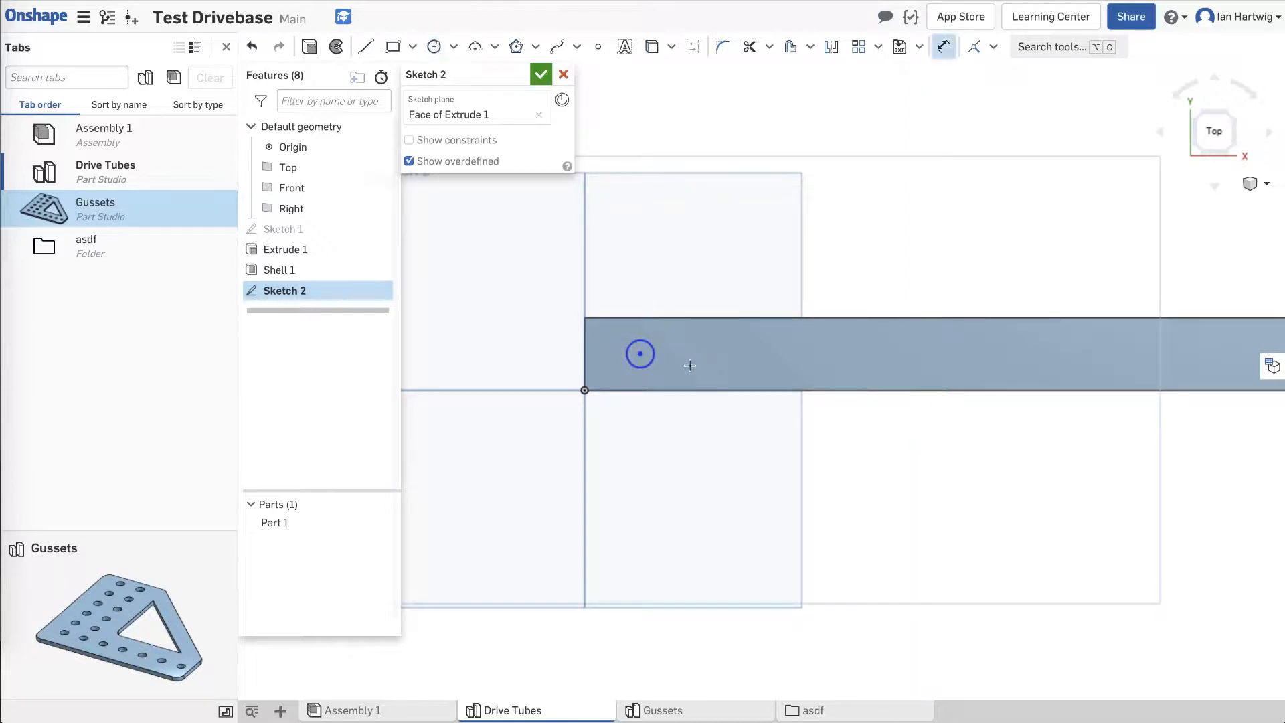
left_click(633, 364)
left_click(657, 365)
type(".192")
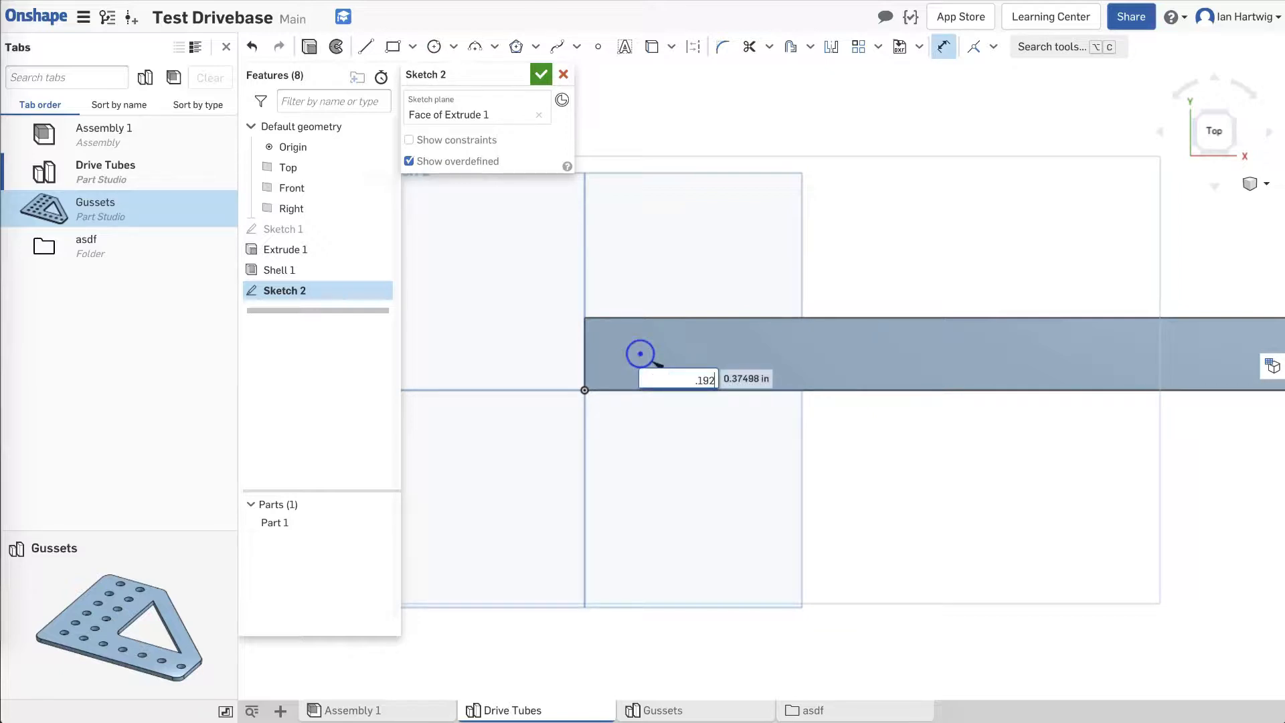
key("Escape")
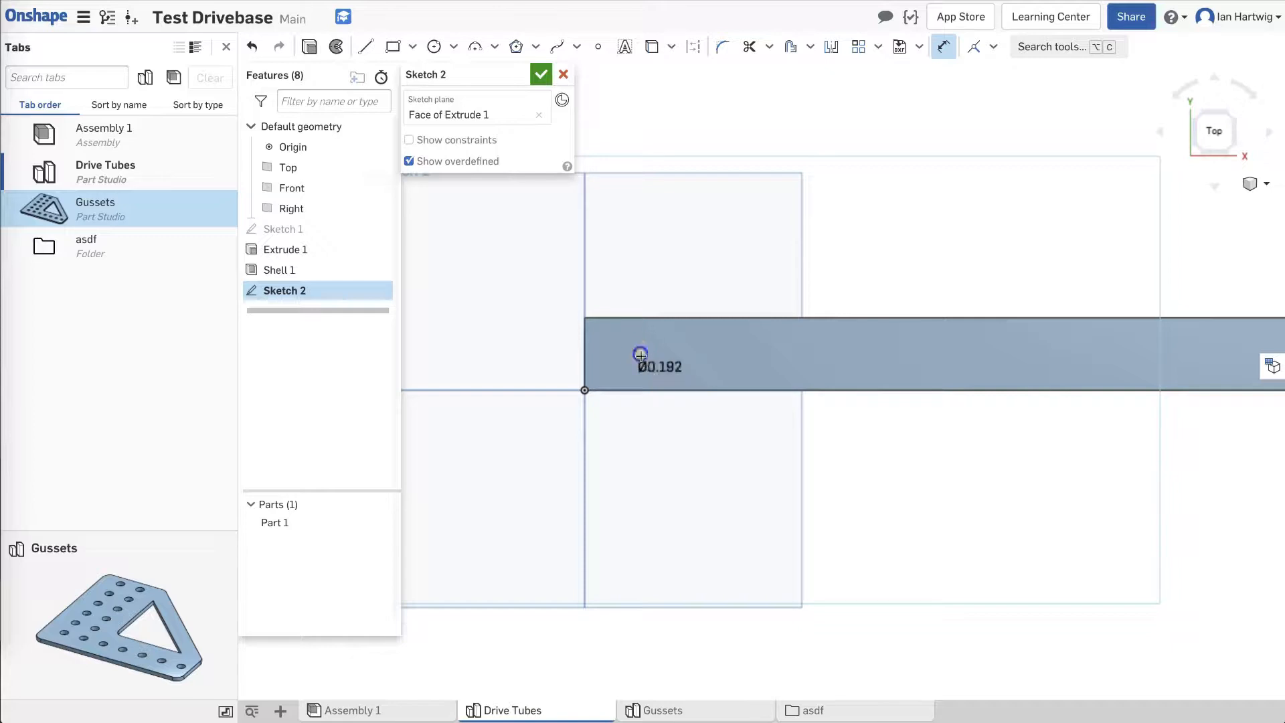
Dimension the circle's center 0.5 in from the tube's long edge that runs through the origin.
left_click(622, 392)
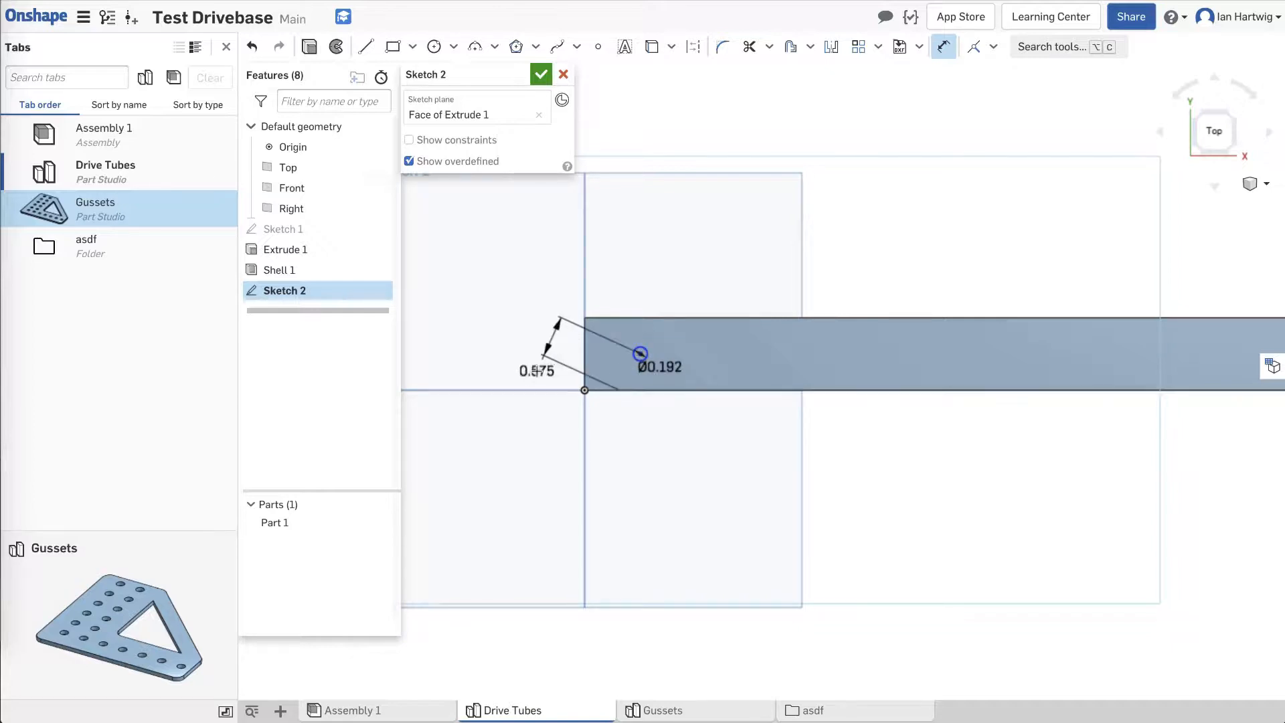
left_click(513, 416)
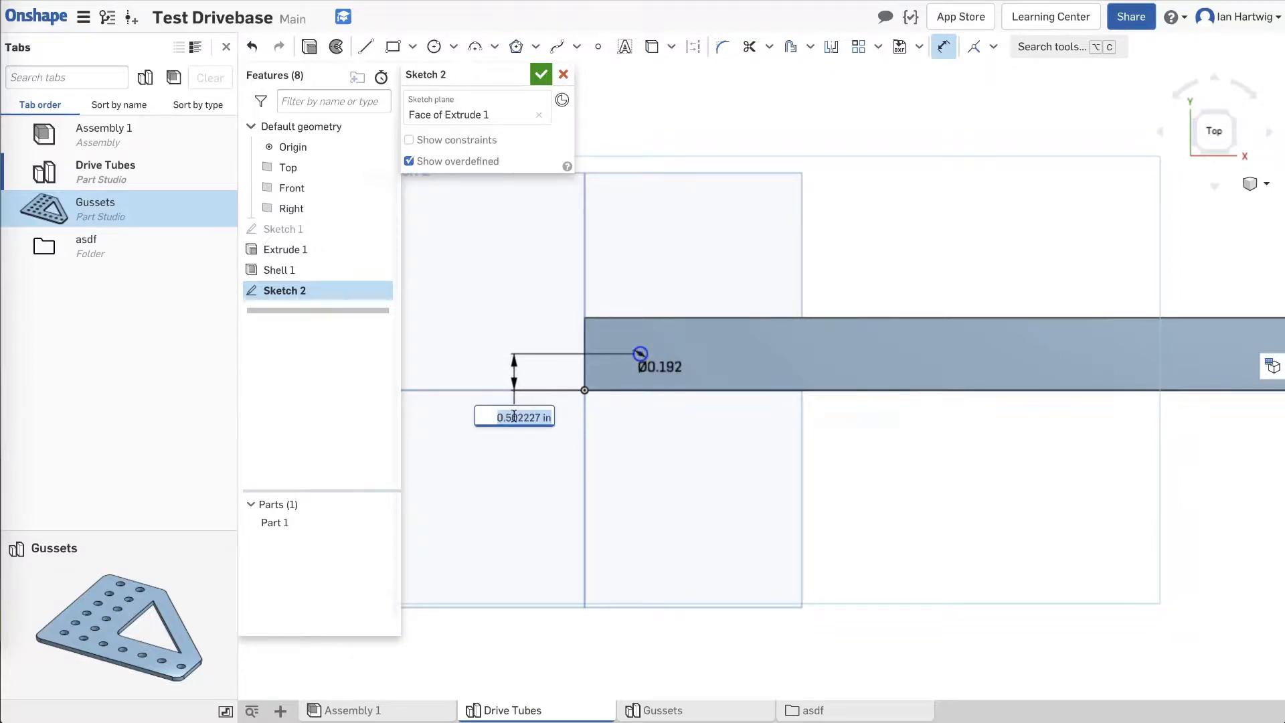
type("0.5")
key("Return")
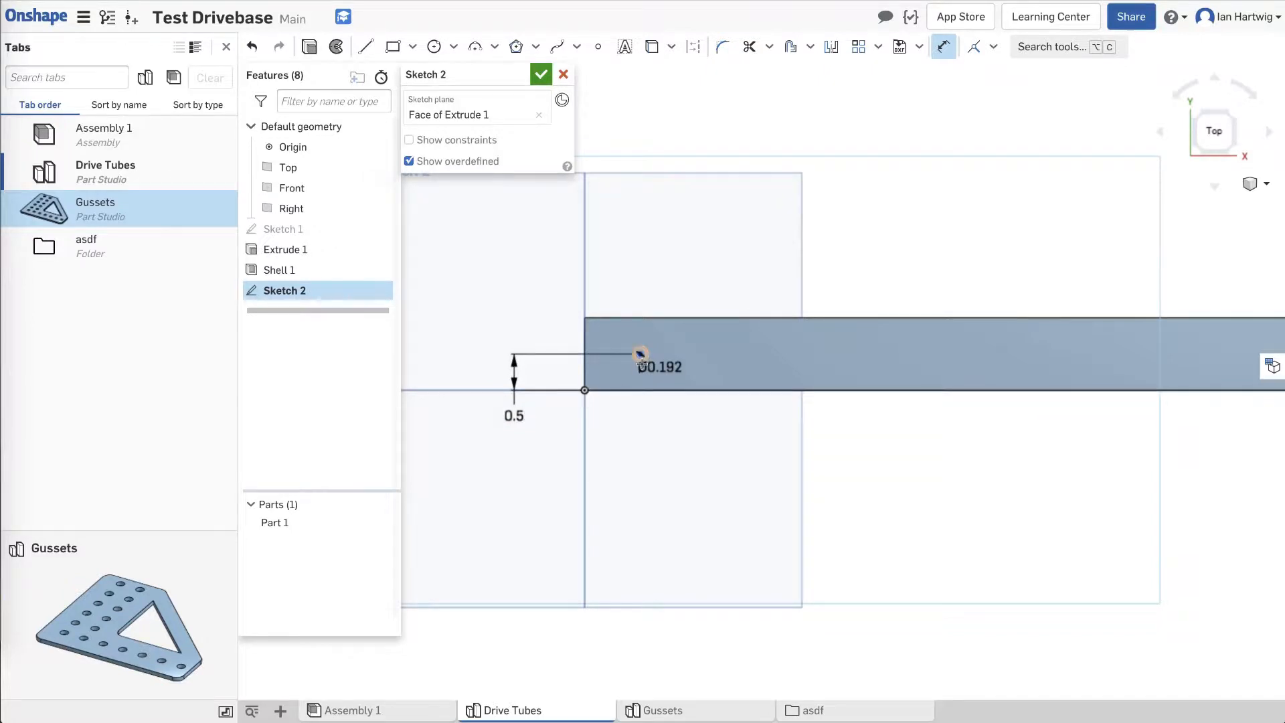
Dimension the circle's center 0.5 in from the tube's end edge at the origin and leave the Dimension tool.
scroll(649, 364, "up", 5)
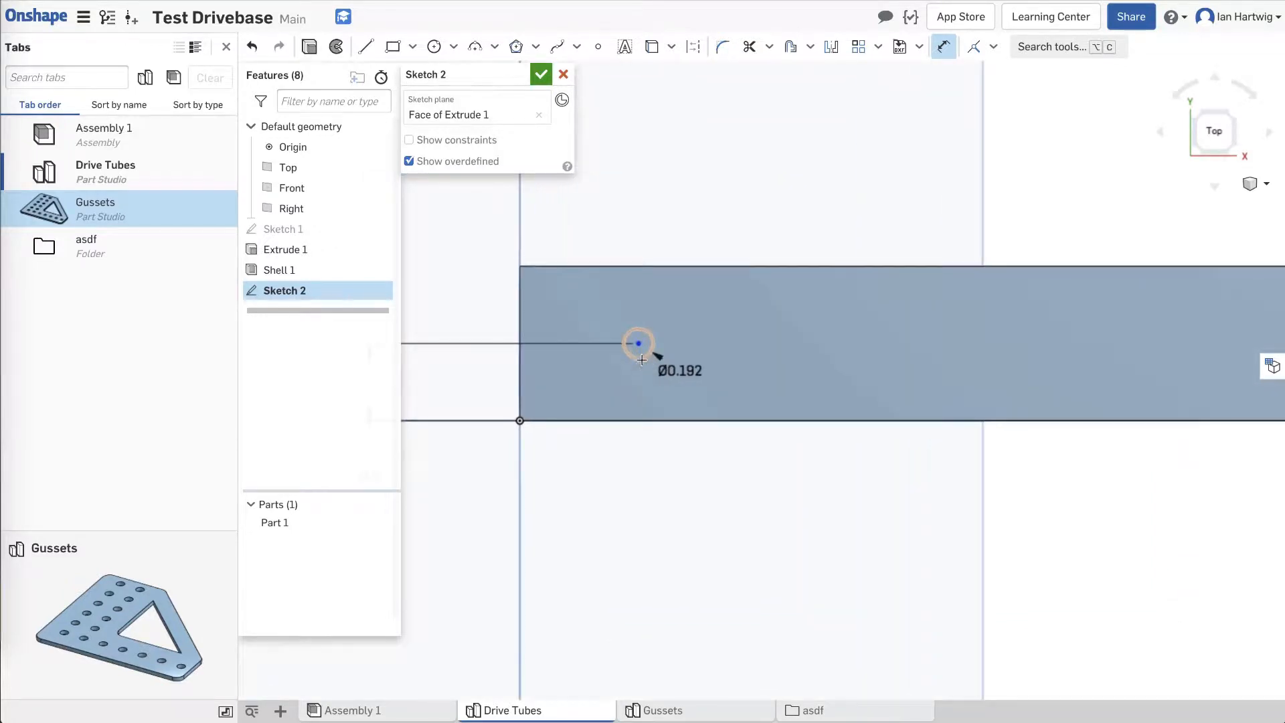
left_click(520, 309)
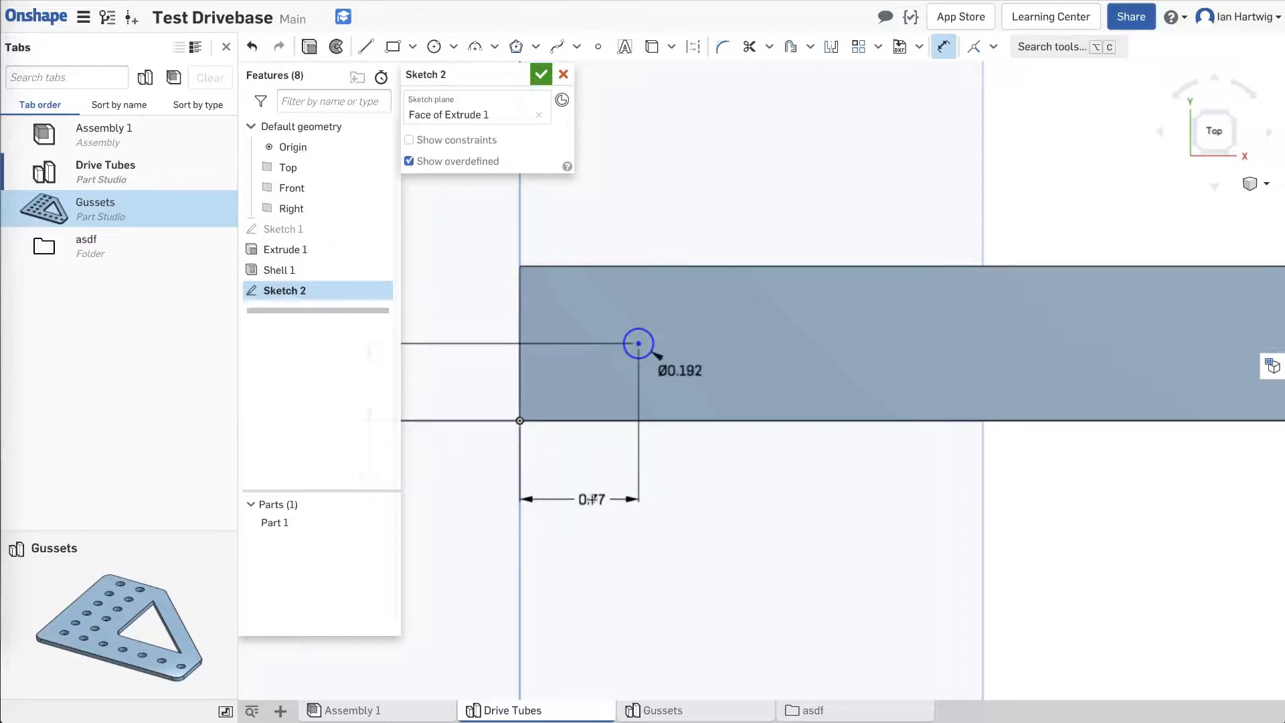
left_click(548, 499)
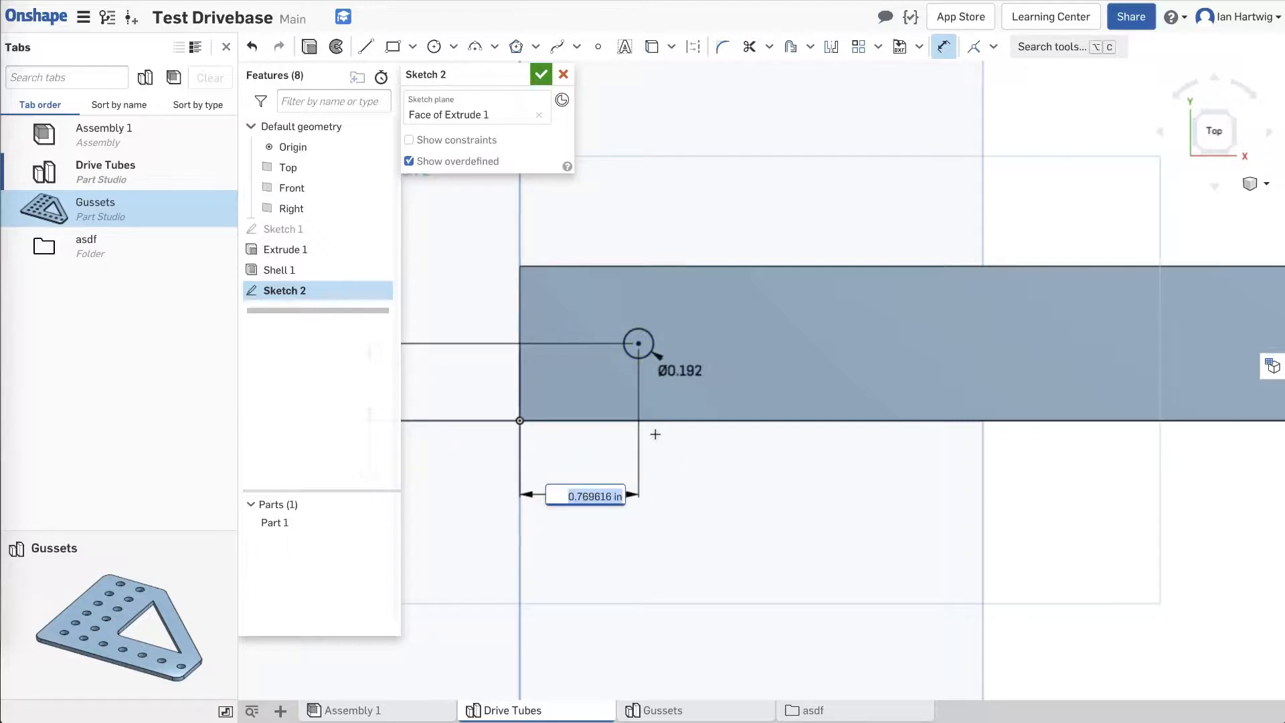
type("0.5")
key("Return")
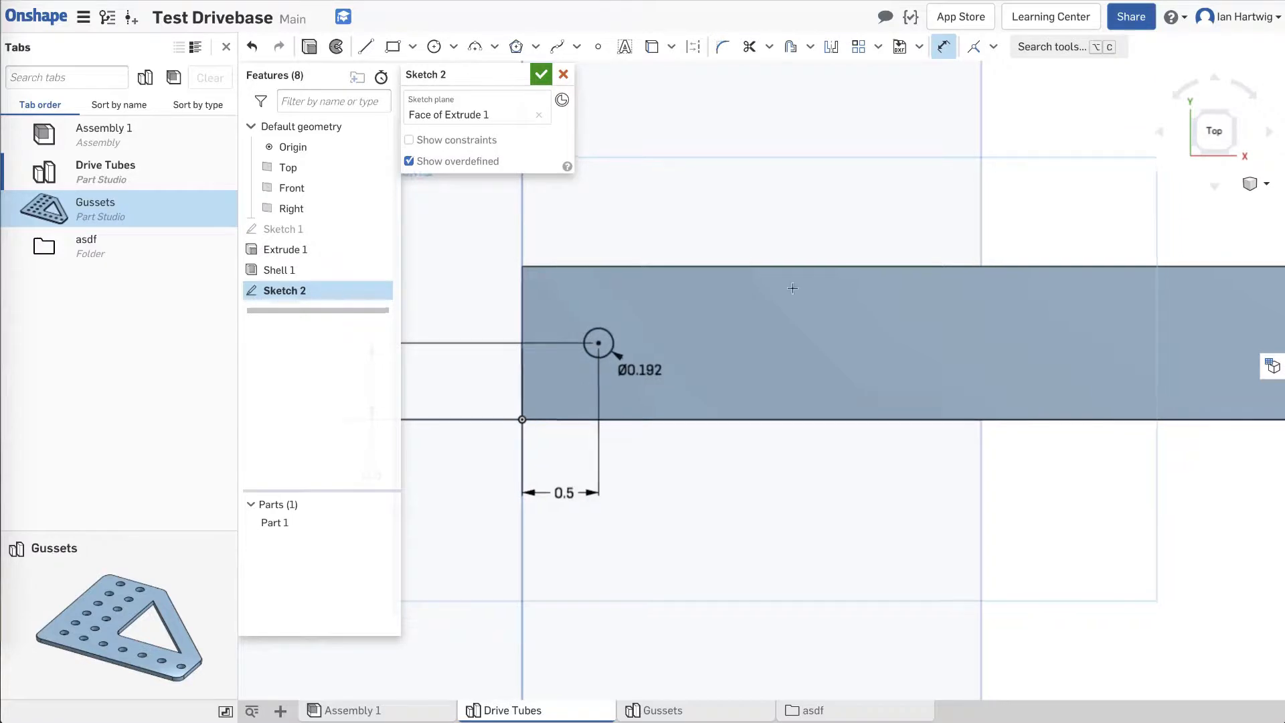
scroll(792, 288, "down", 3)
key("Escape")
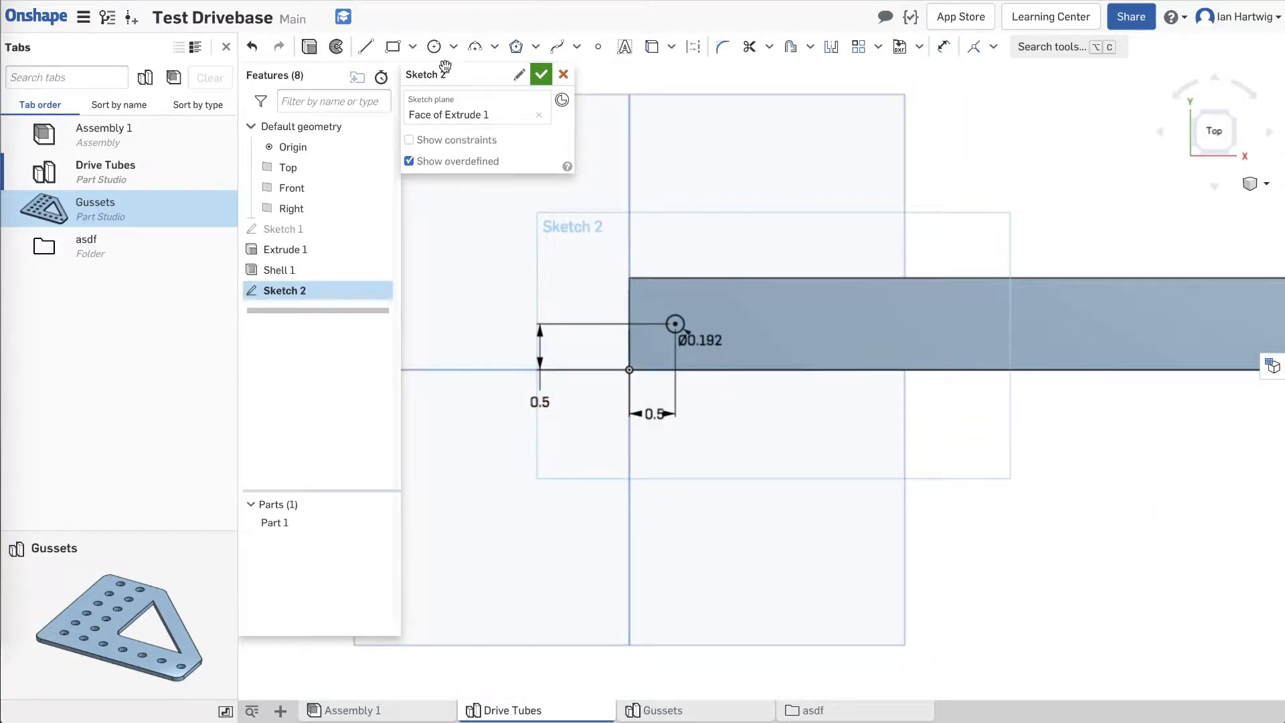
Start a linear sketch pattern of the circle along the tube and set the spacing to 0.5 in.
left_click(861, 55)
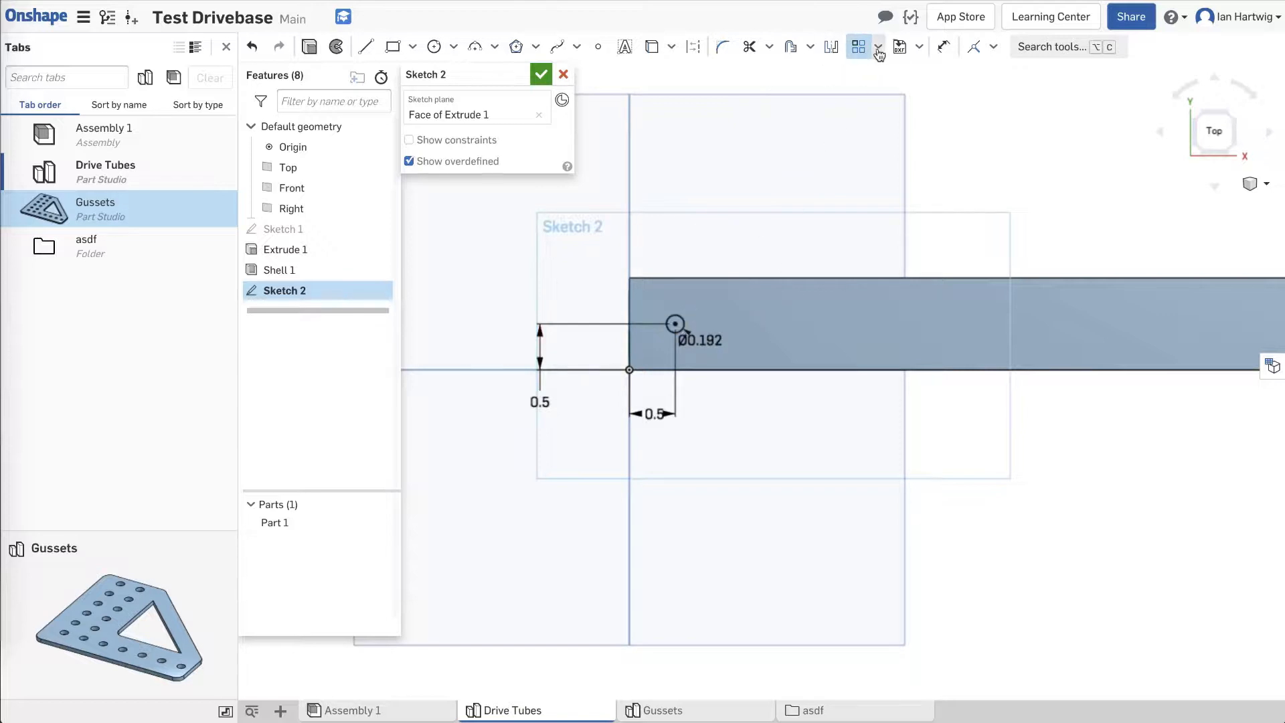
left_click(878, 50)
left_click(677, 324)
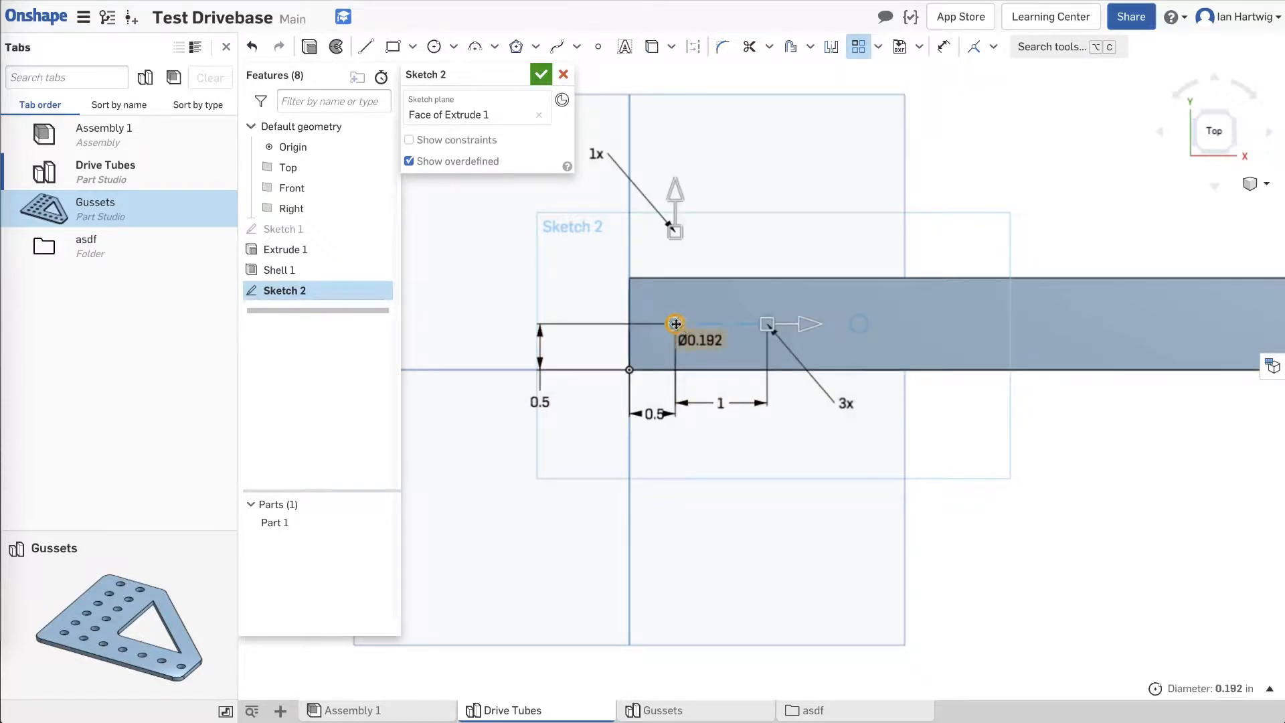
scroll(655, 413, "down", 3)
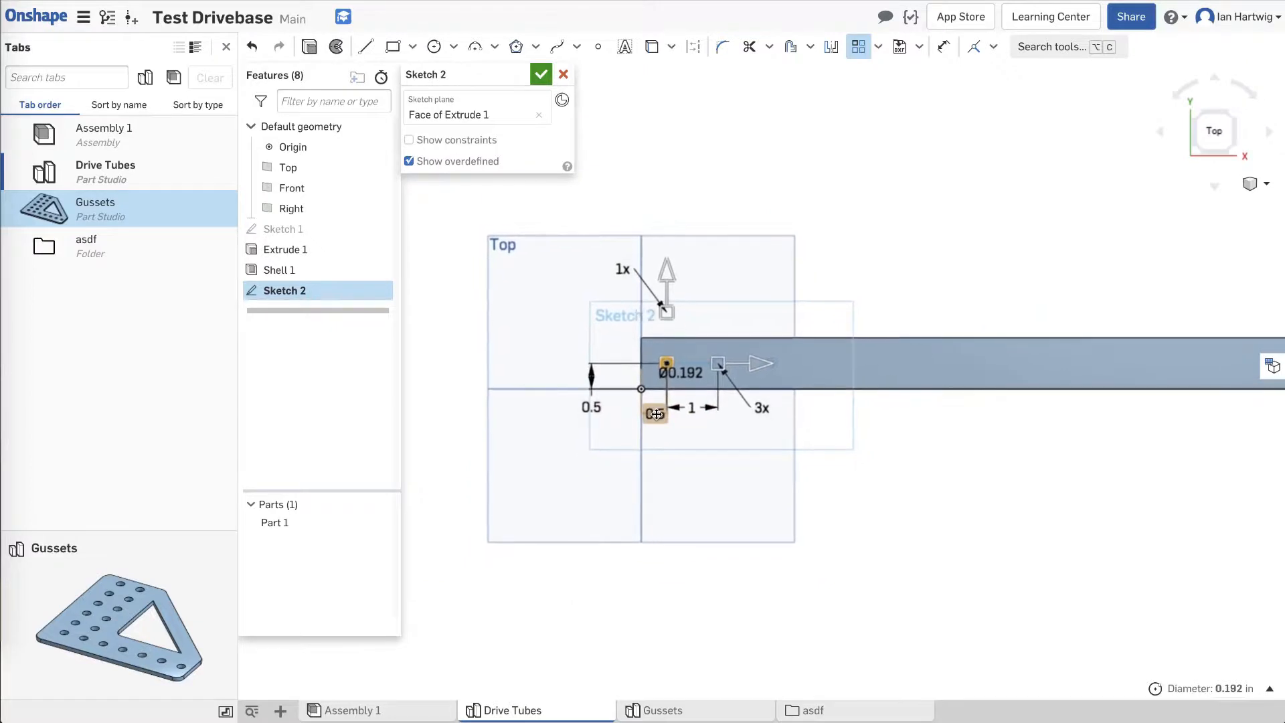
scroll(723, 388, "up", 3)
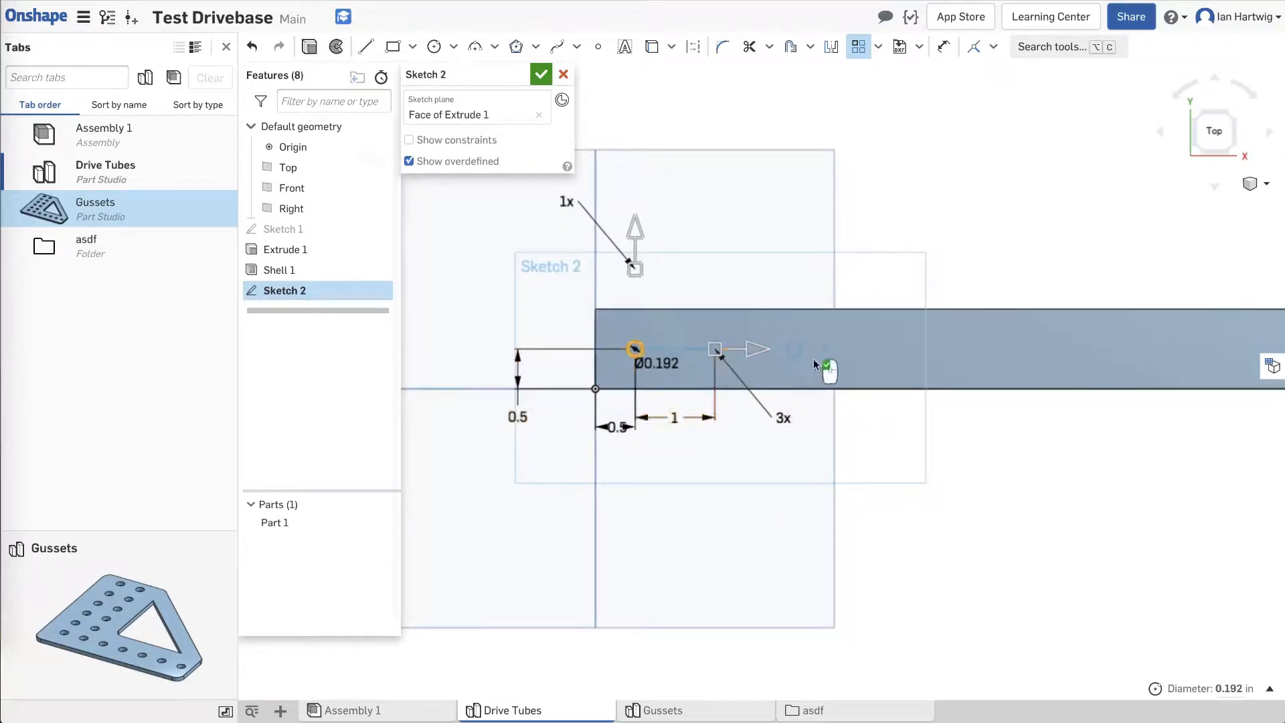
double_click(676, 416)
type(".5in")
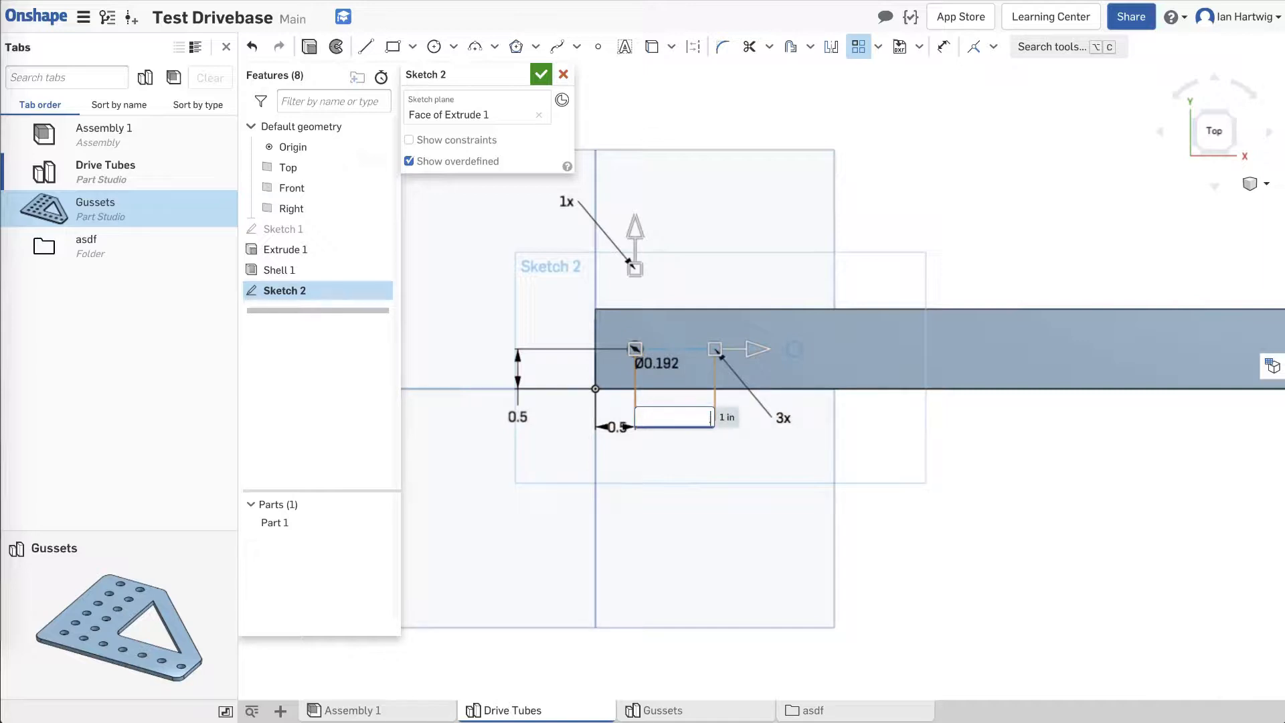
key("Return")
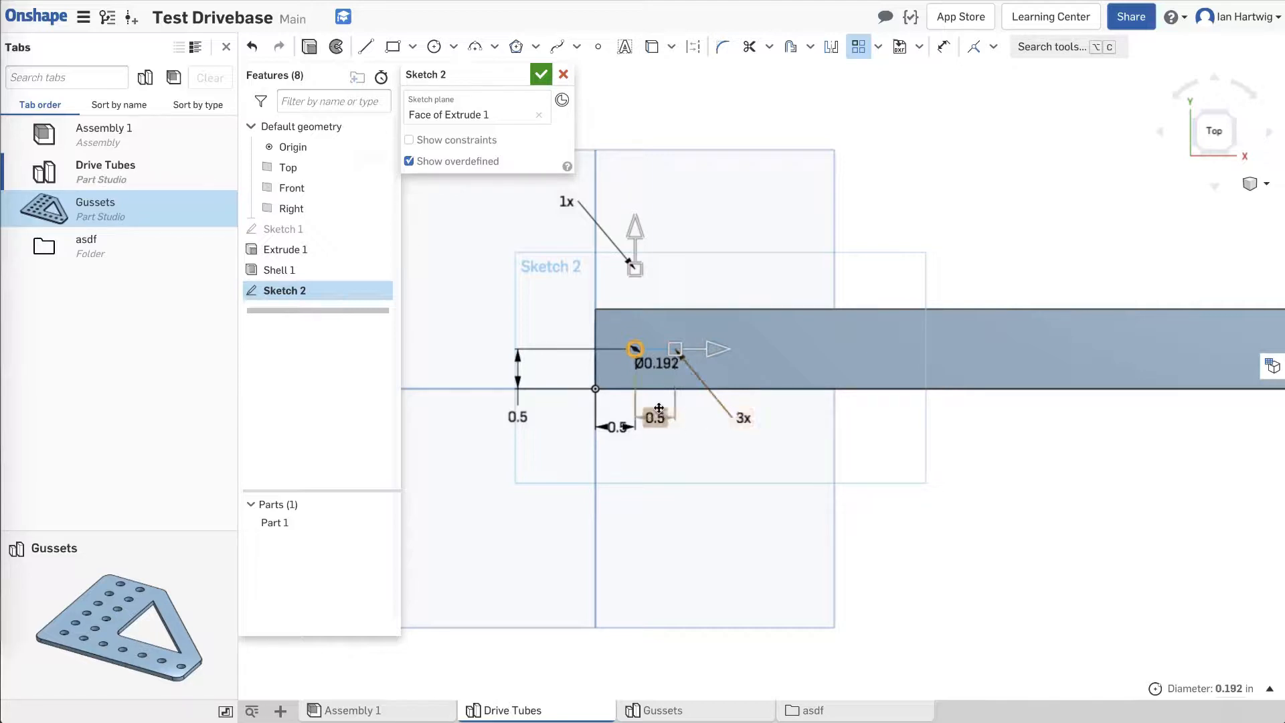
Set the pattern's instance count along the tube to 55 and accept the pattern.
scroll(580, 473, "down", 3)
scroll(579, 473, "down", 5)
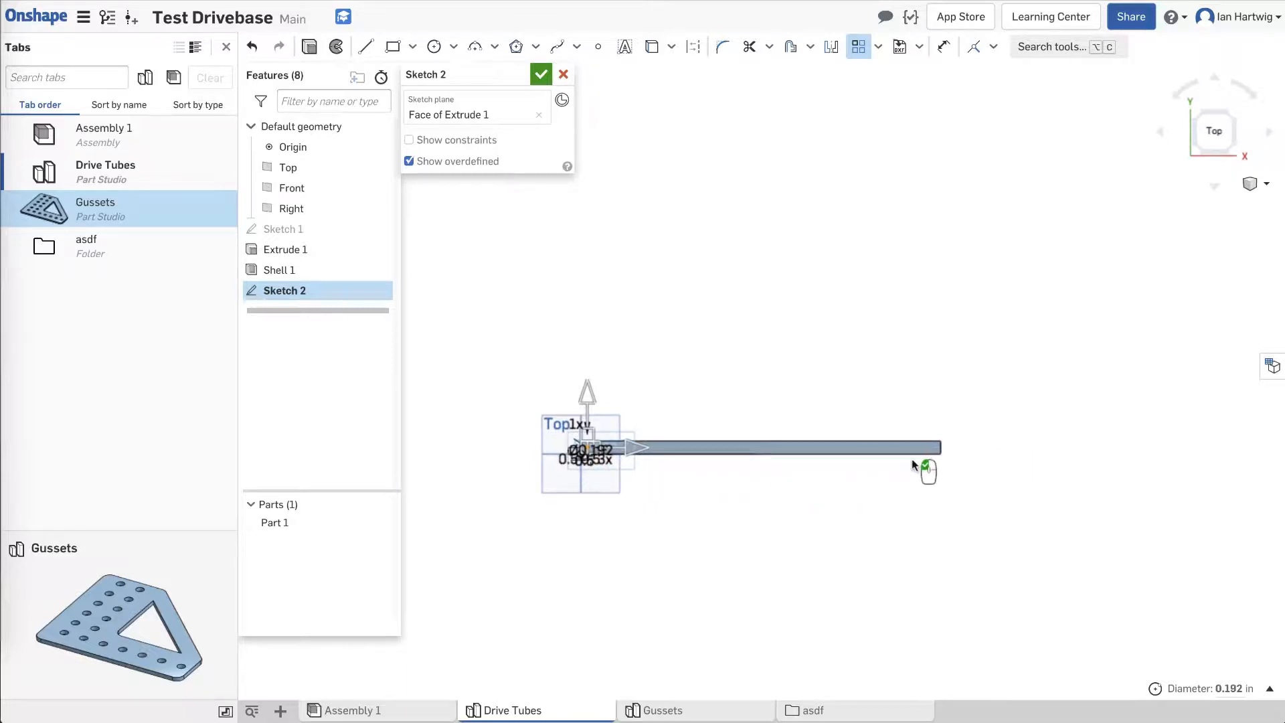
scroll(687, 486, "up", 4)
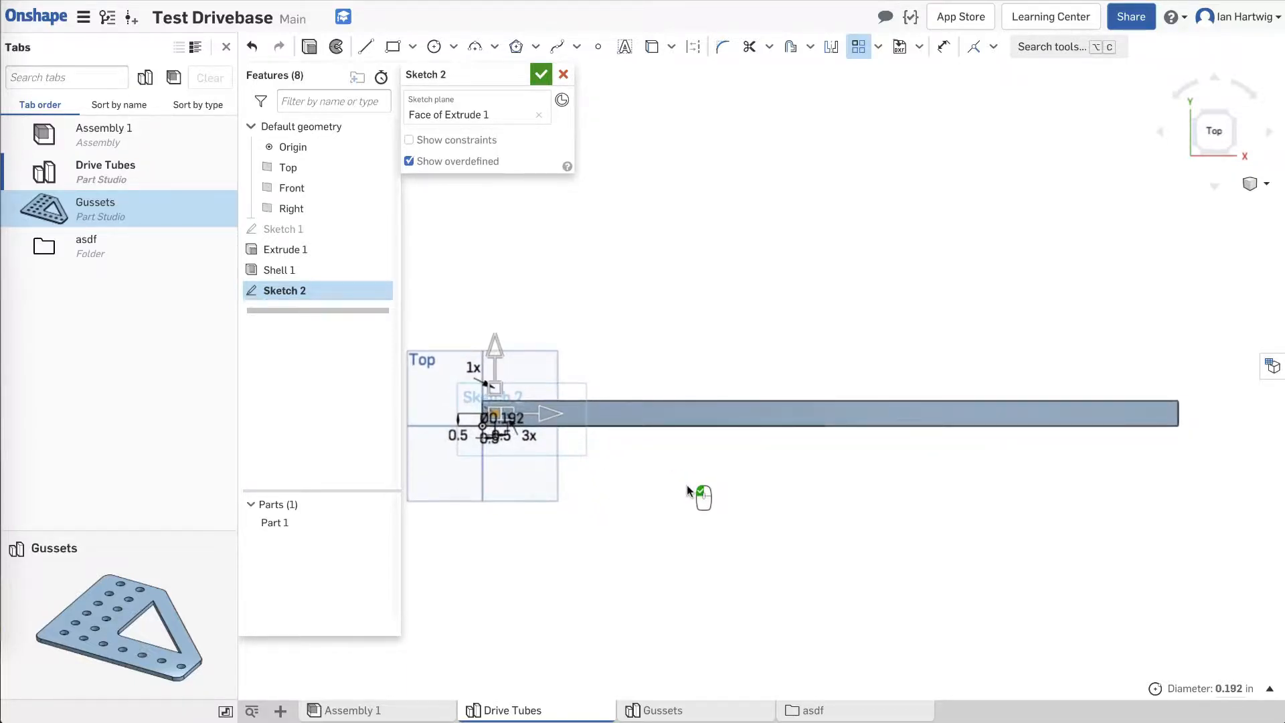
double_click(530, 437)
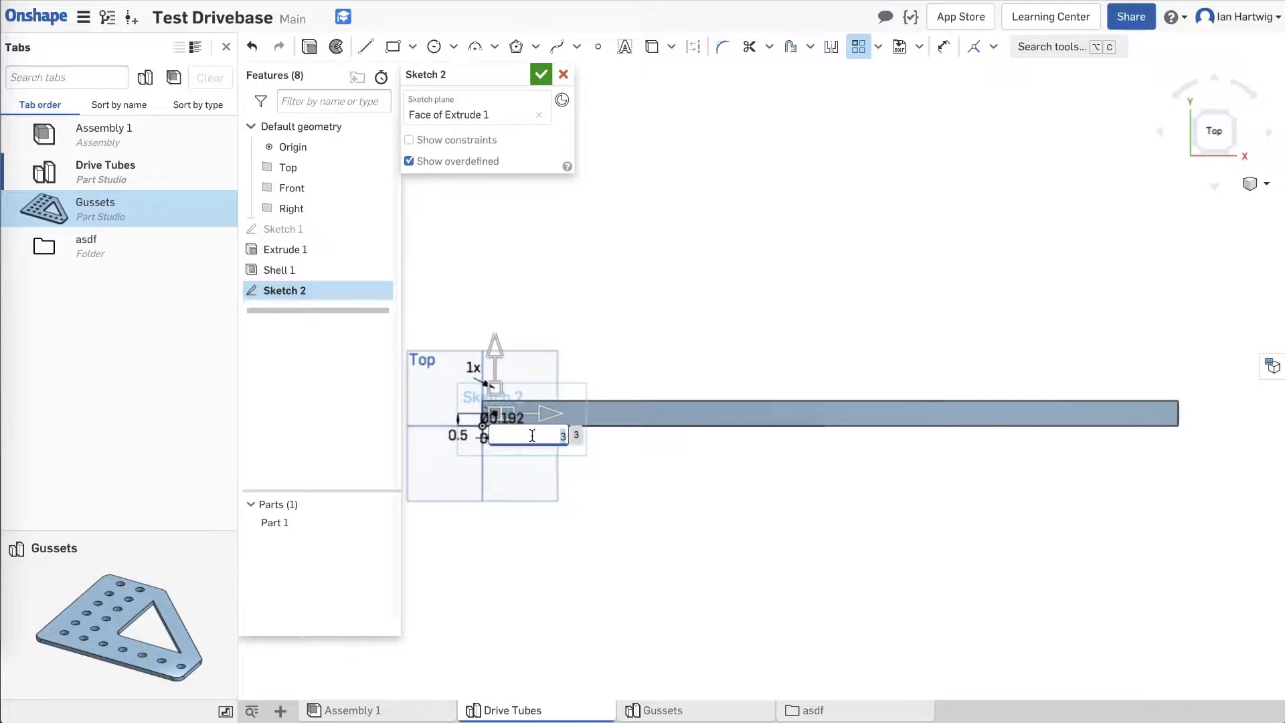
type("55")
key("Return")
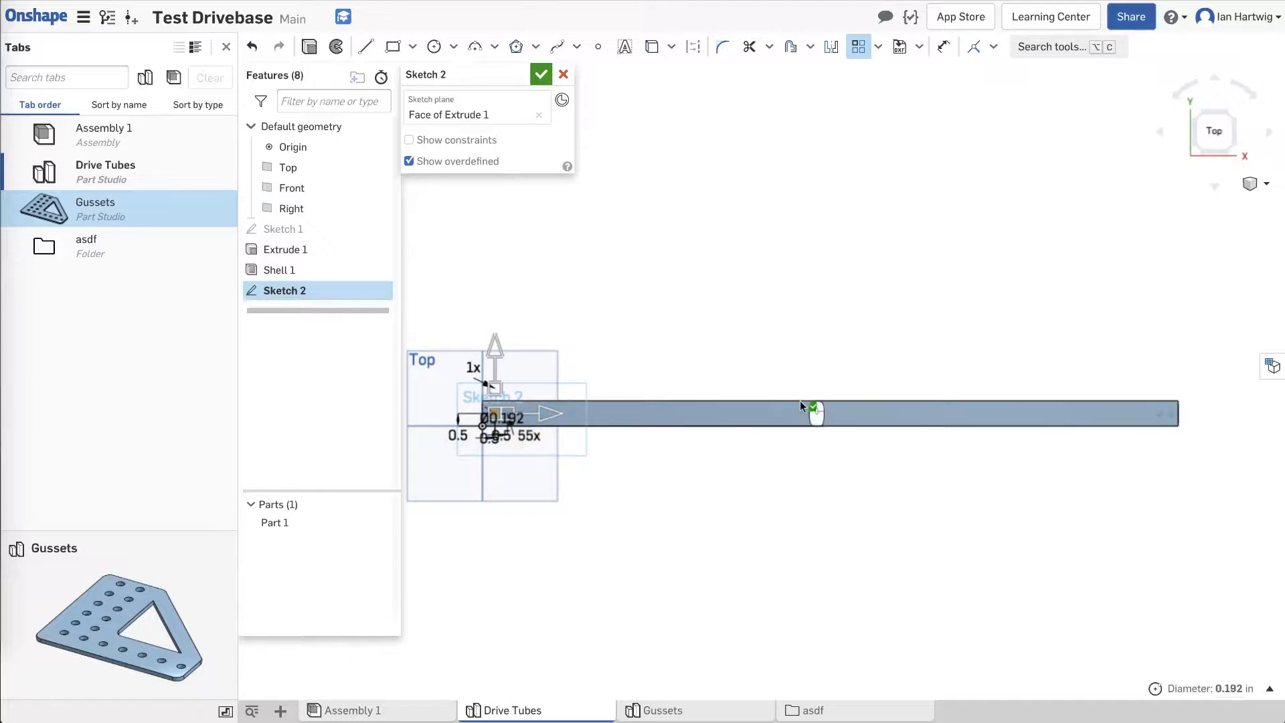
scroll(548, 427, "up", 3)
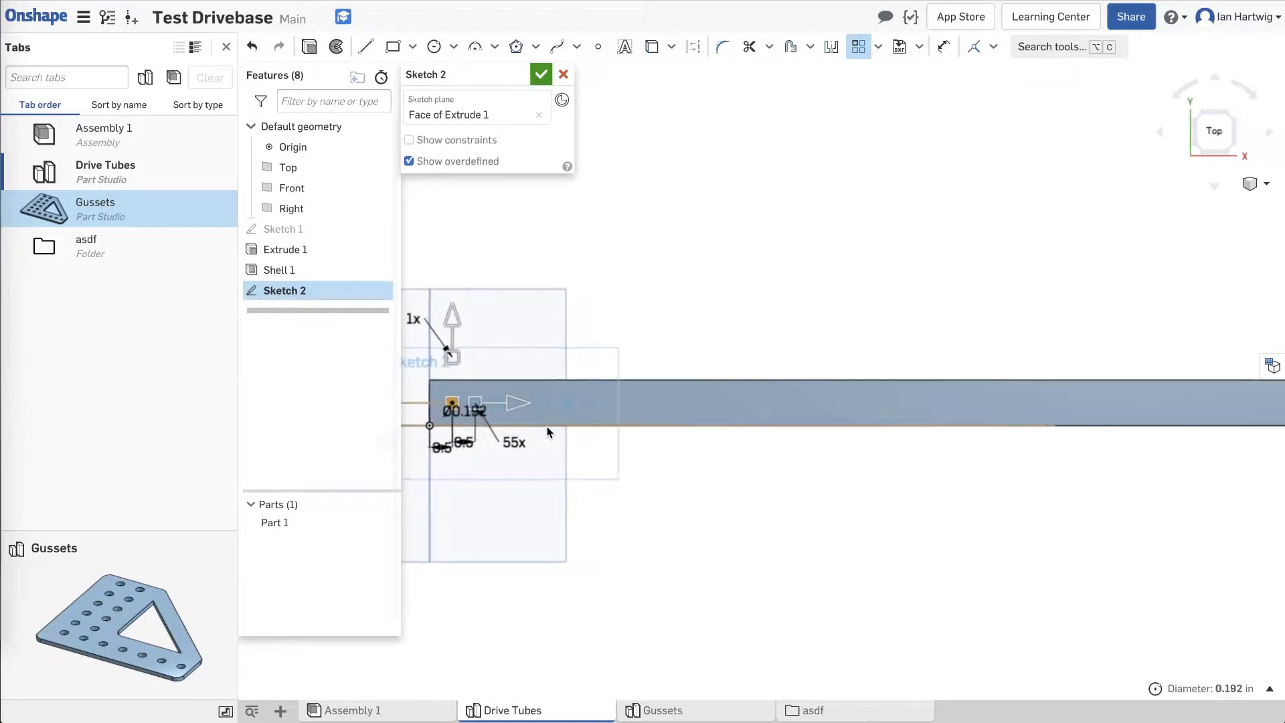
scroll(547, 427, "down", 2)
scroll(1230, 429, "up", 5)
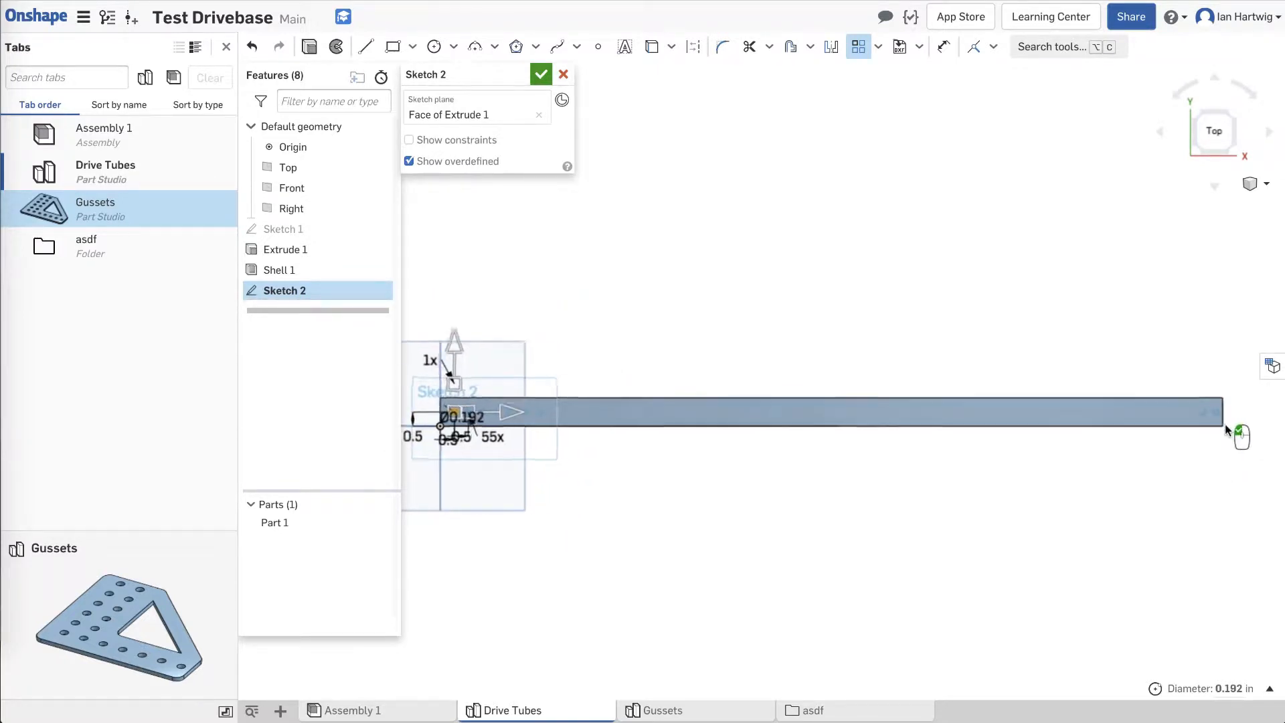
scroll(1225, 429, "up", 1)
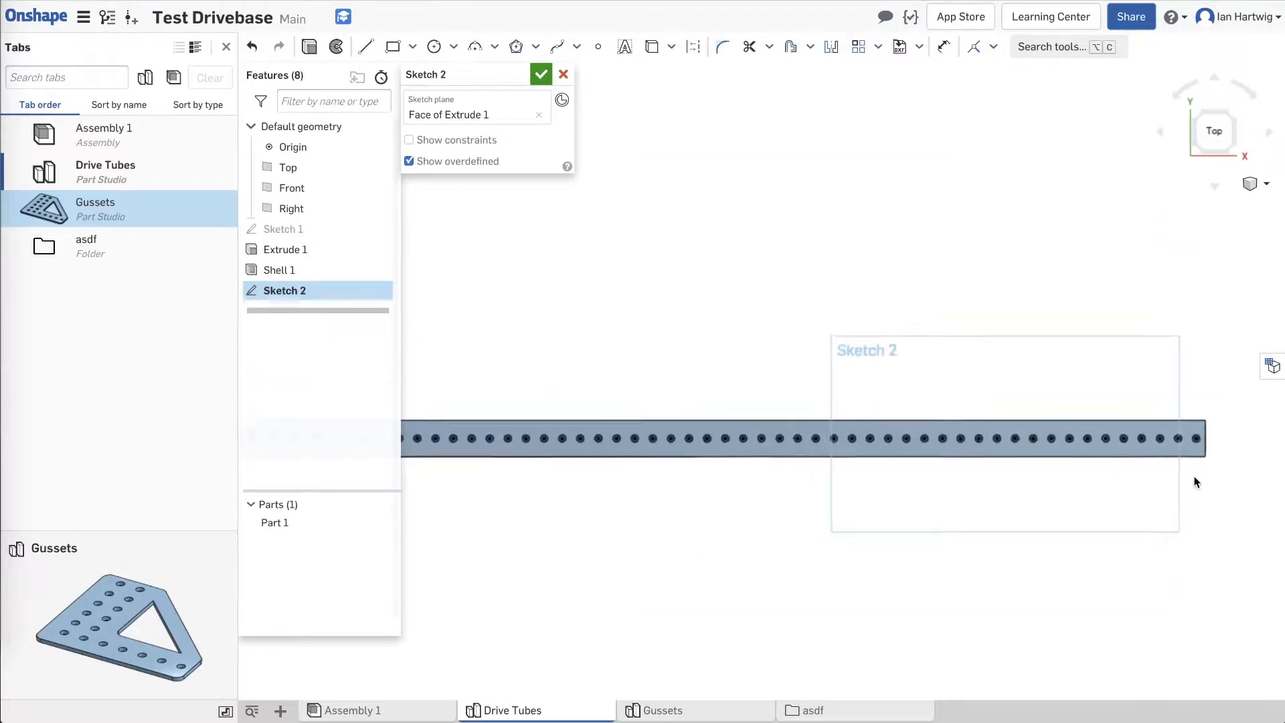
Check the row of patterned holes at both tube ends and finish the sketch.
scroll(1195, 482, "down", 1)
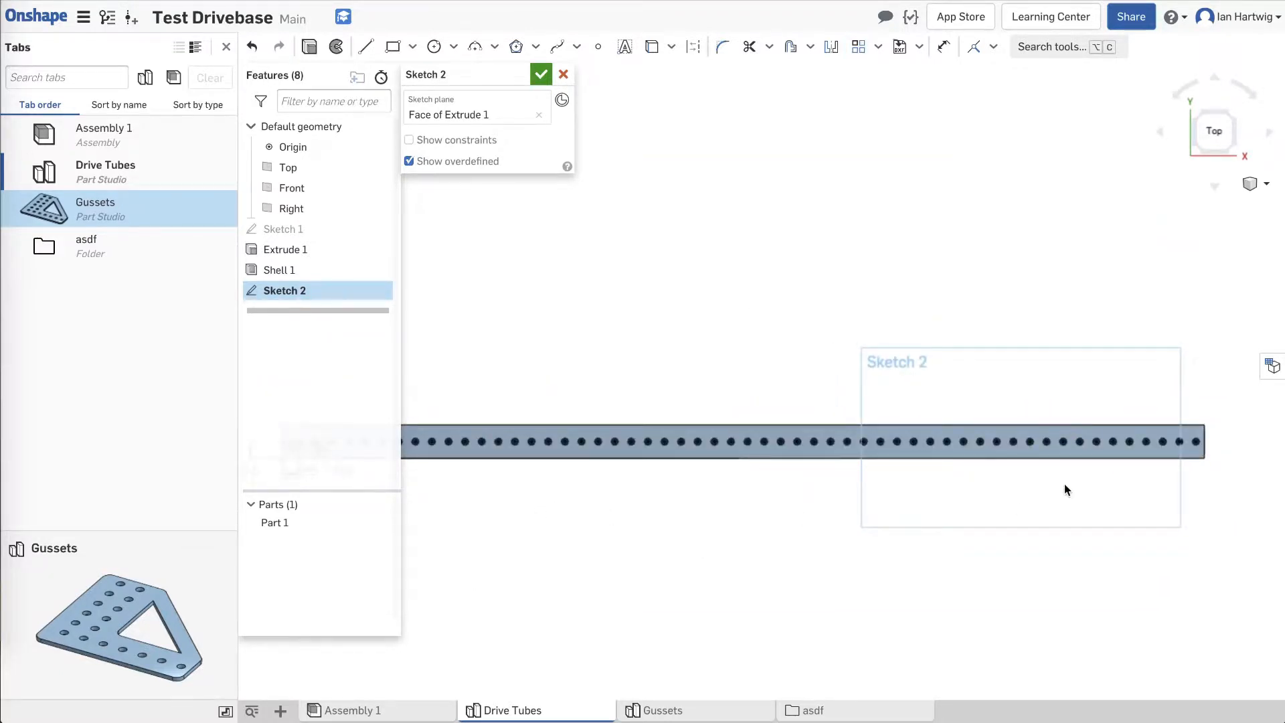
scroll(1064, 485, "down", 3)
scroll(702, 494, "up", 5)
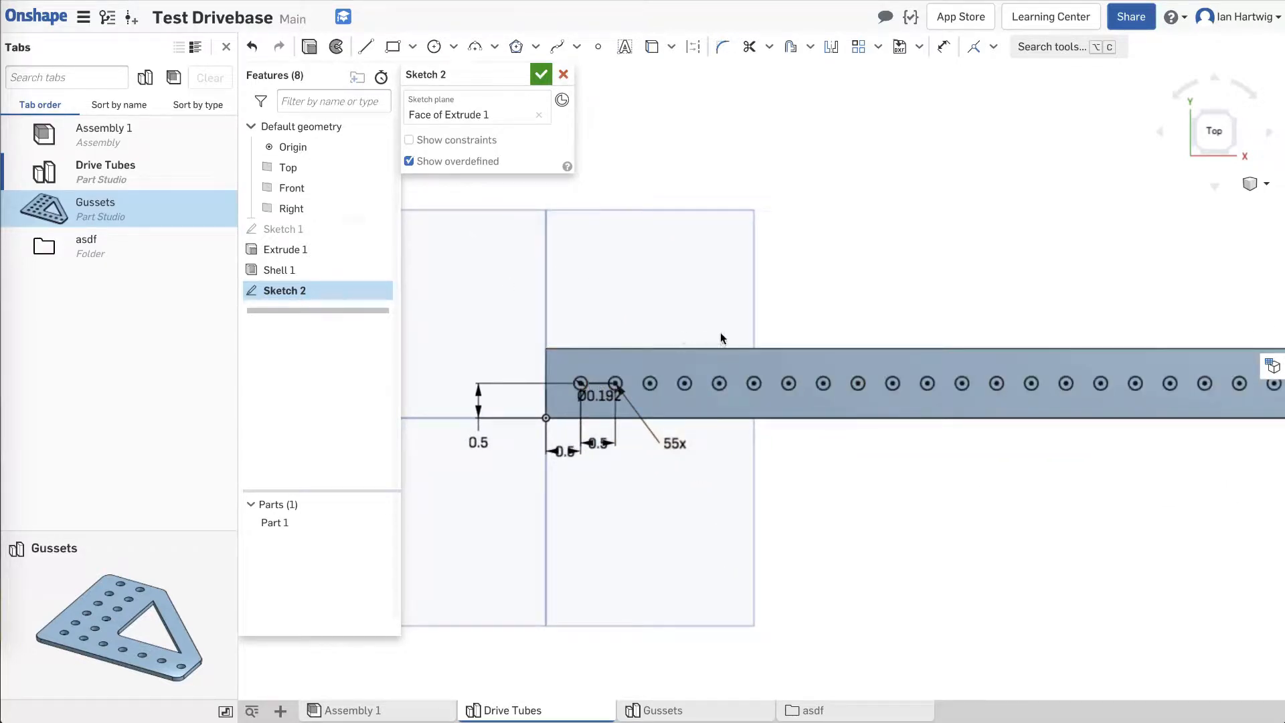
right_click_drag(720, 332, 733, 307)
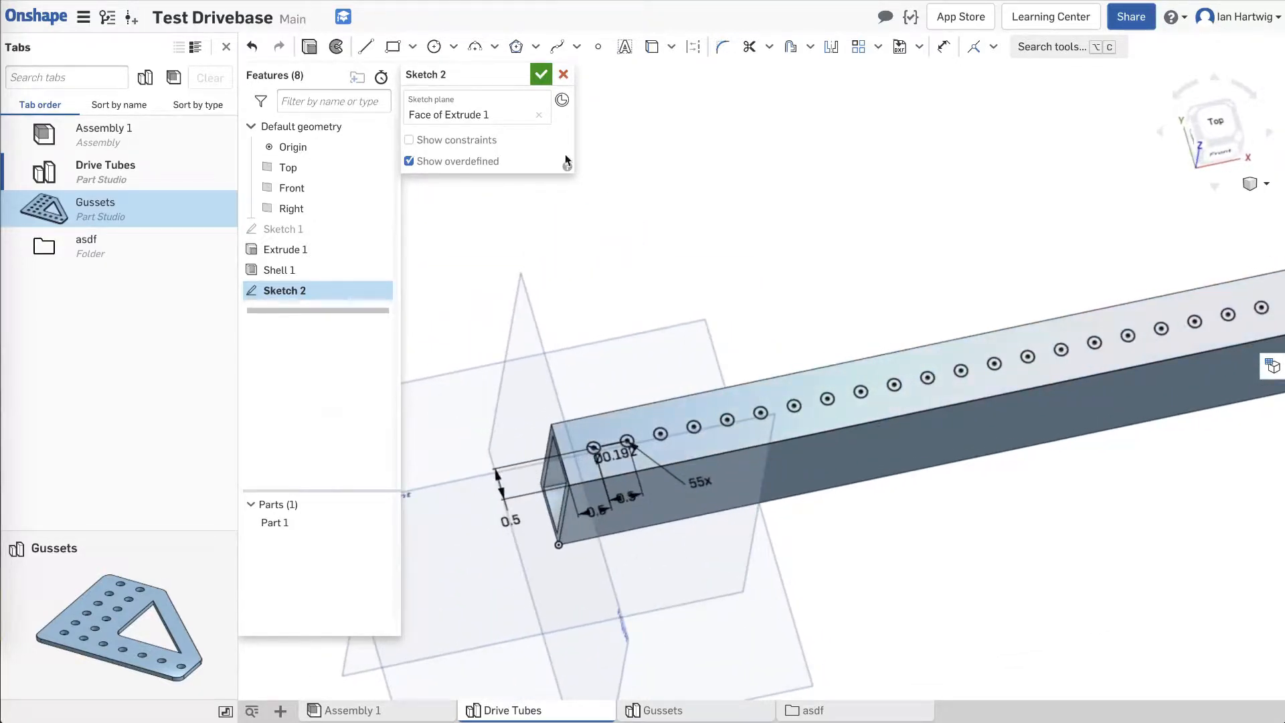
left_click(543, 74)
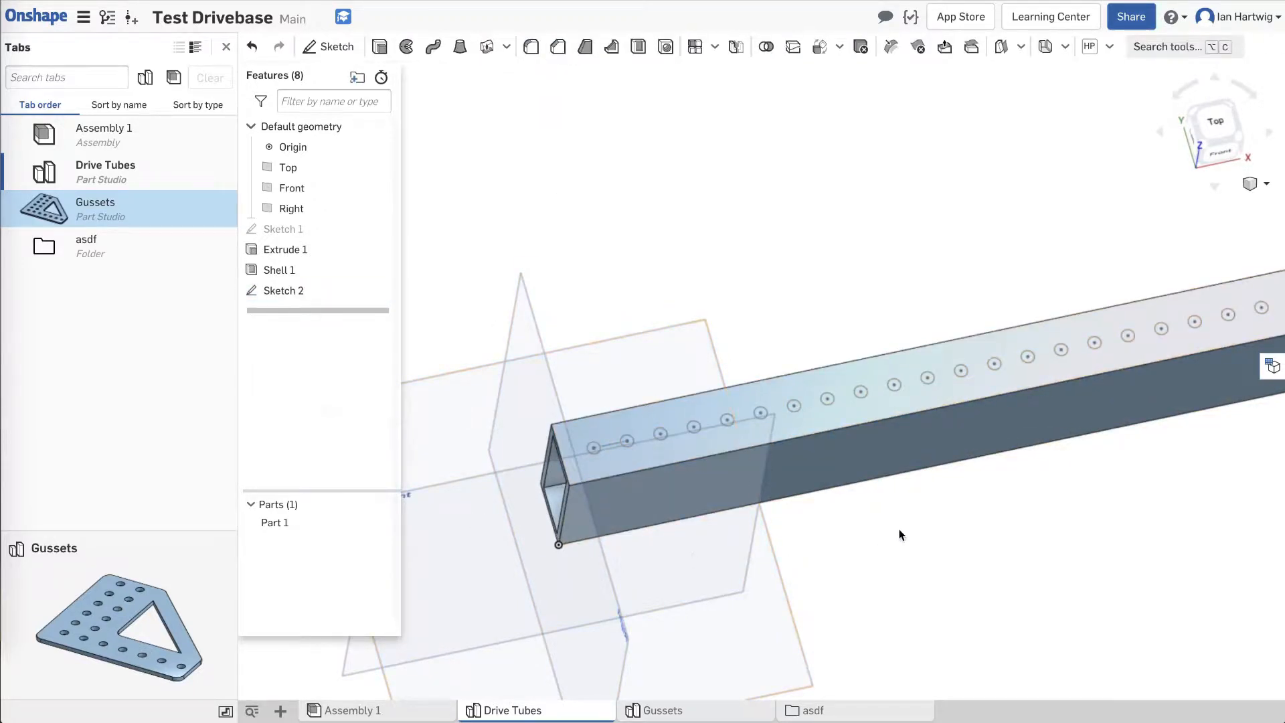
mouse_move(856, 534)
right_mouse_down()
mouse_move(934, 526)
mouse_move(908, 535)
mouse_move(890, 522)
right_mouse_up()
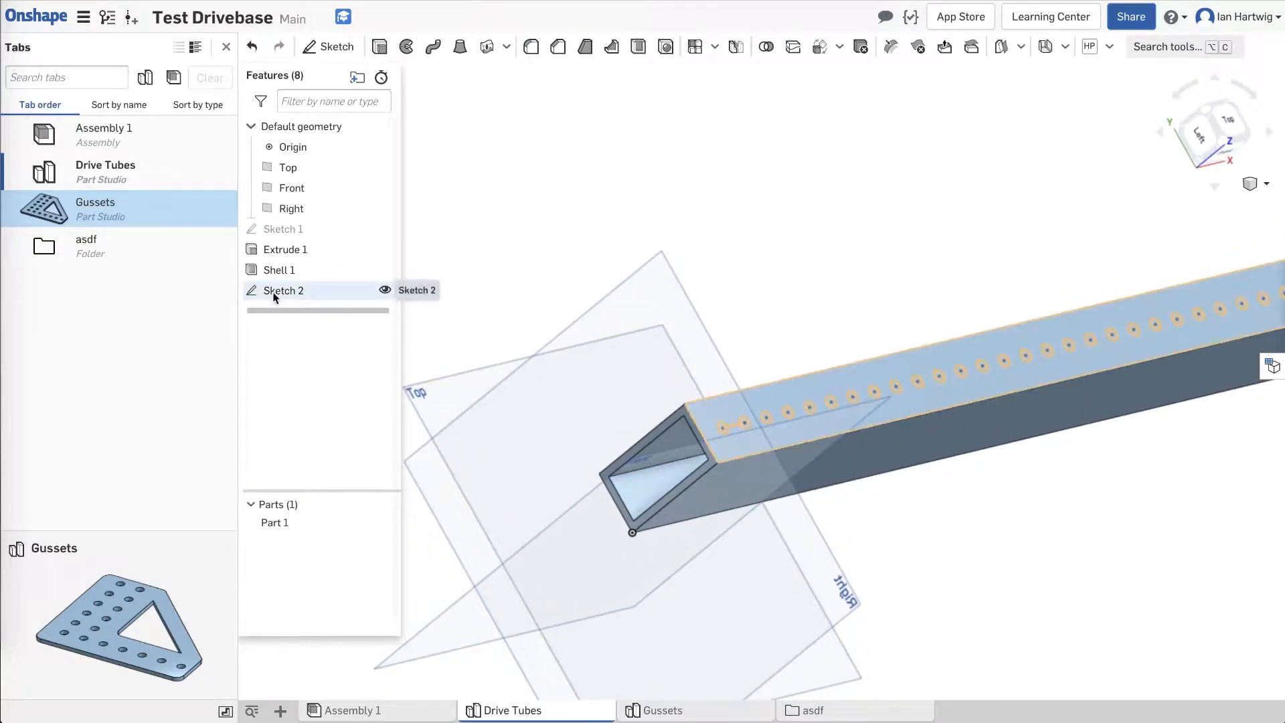
left_click(747, 427)
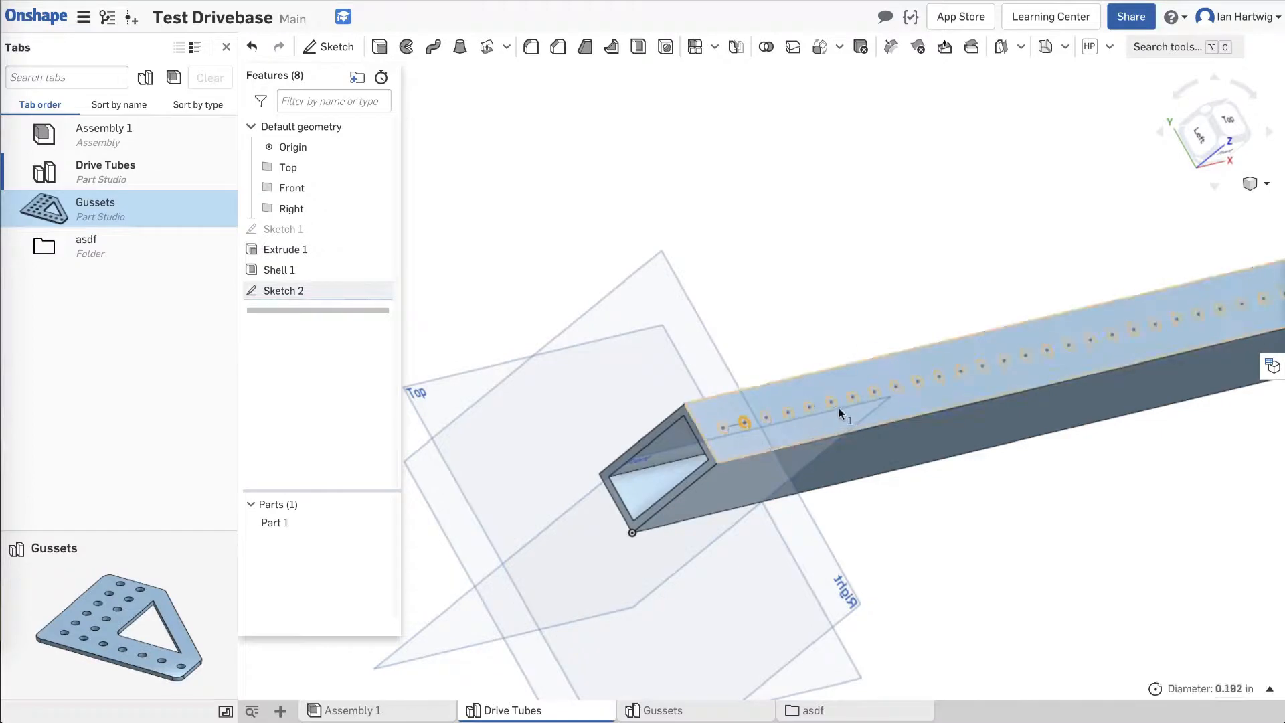
left_click(382, 51)
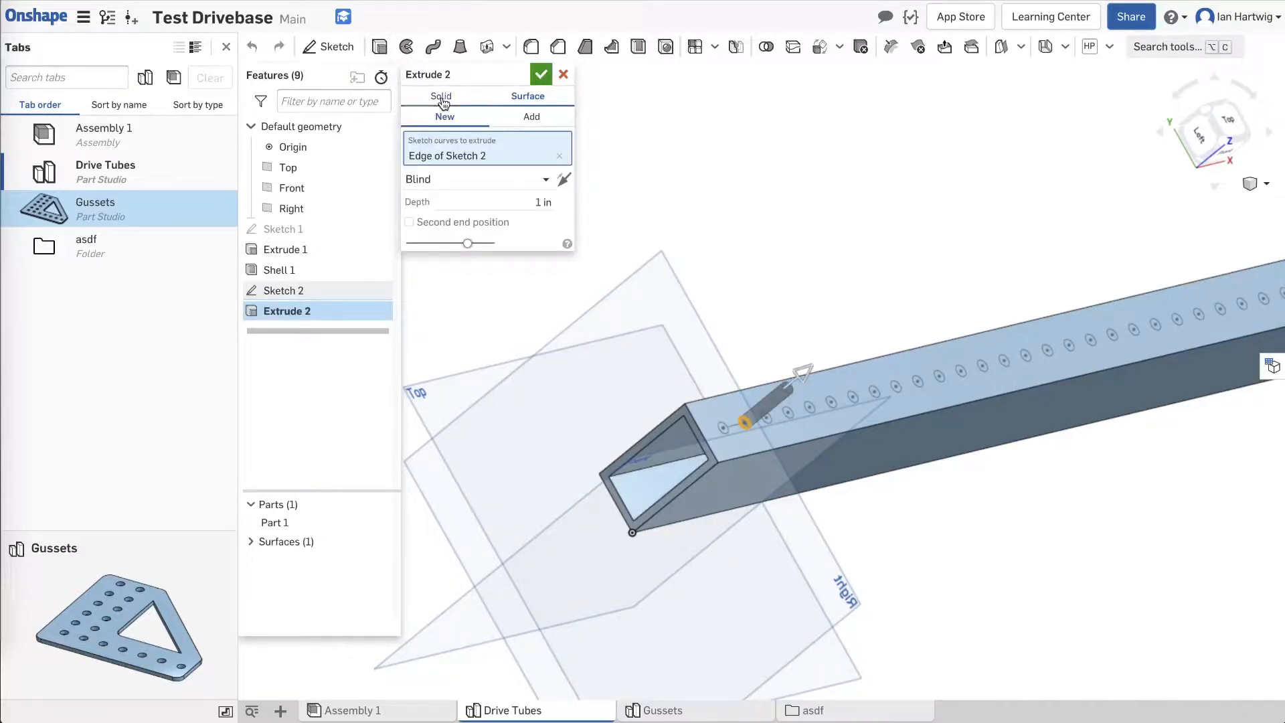
left_click(441, 100)
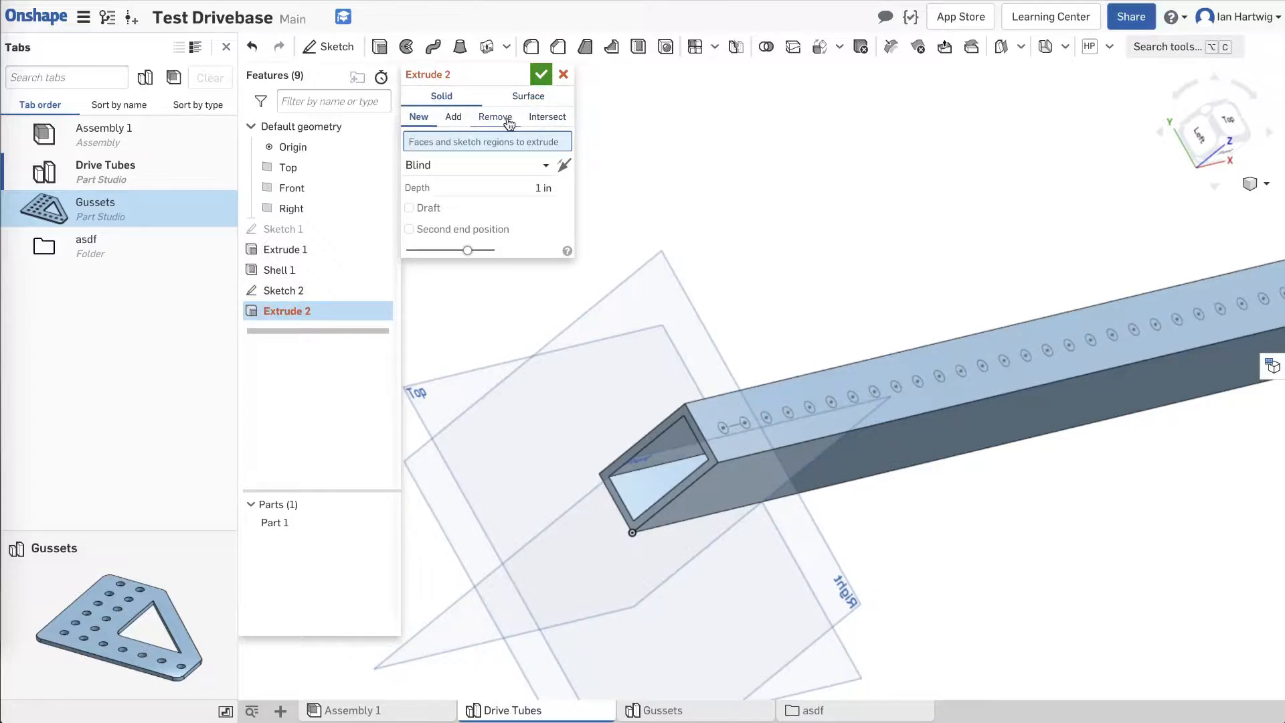
left_click(495, 117)
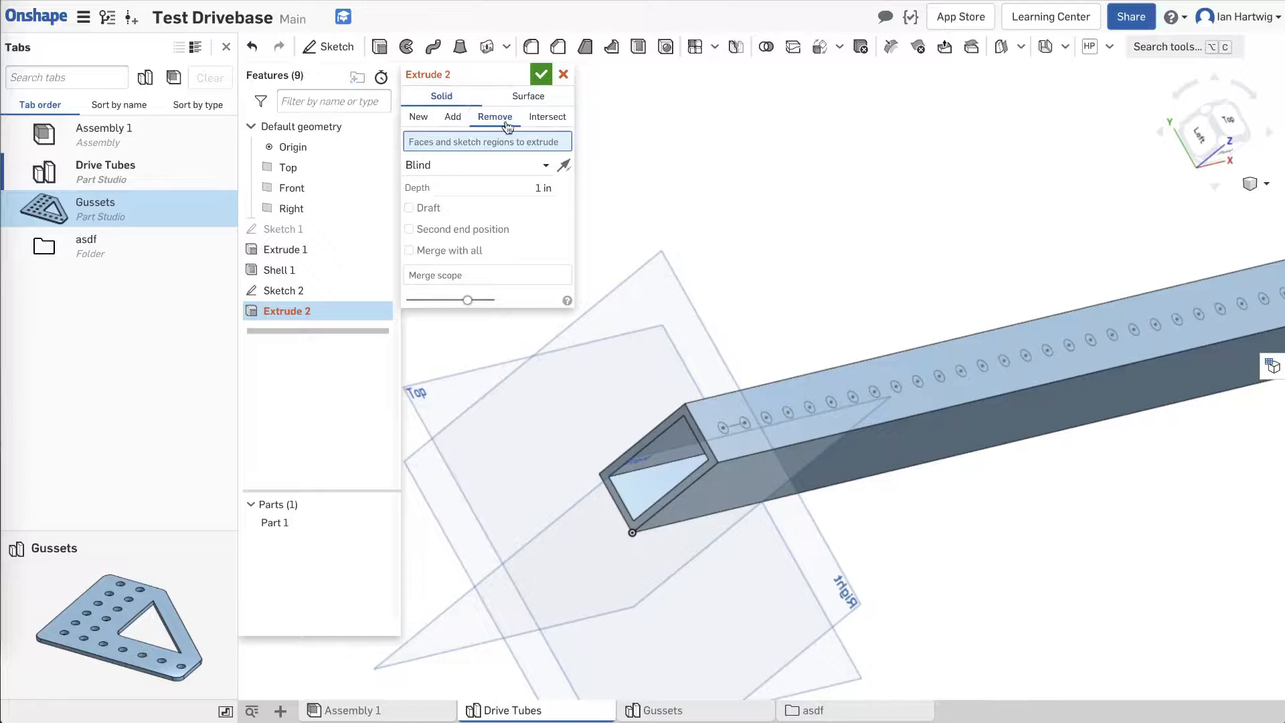
left_click(748, 425)
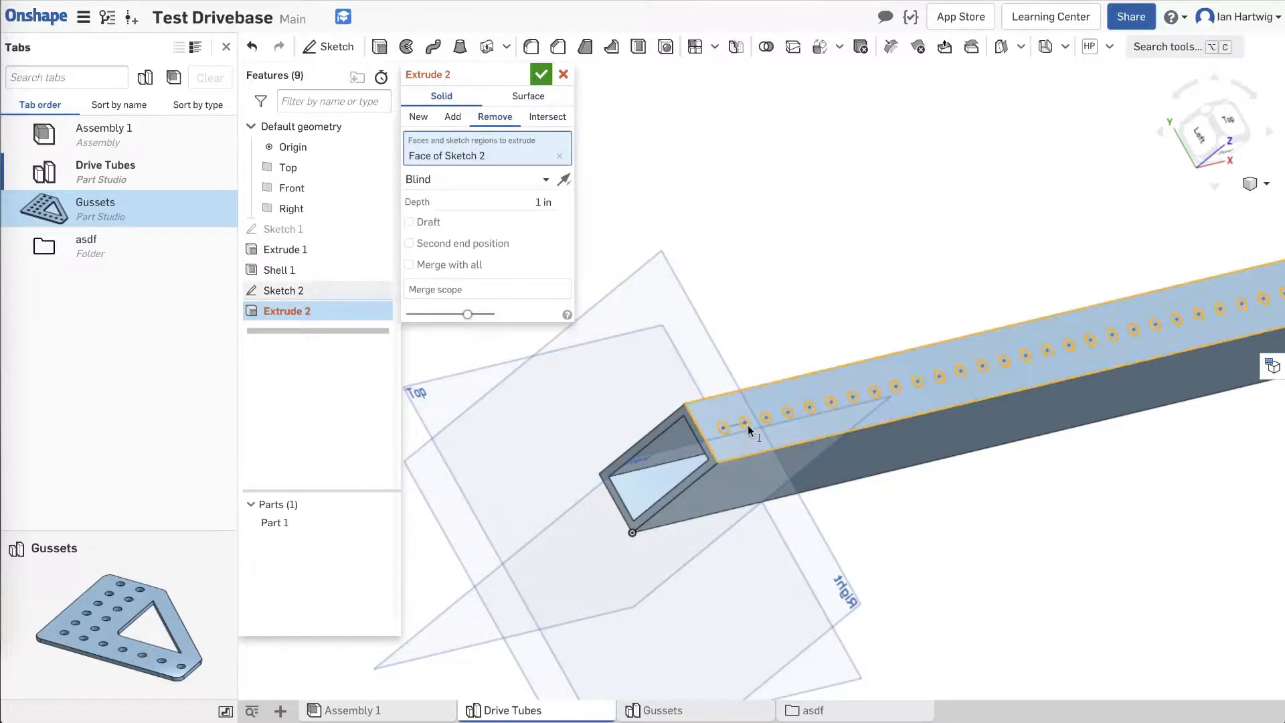
left_click(559, 155)
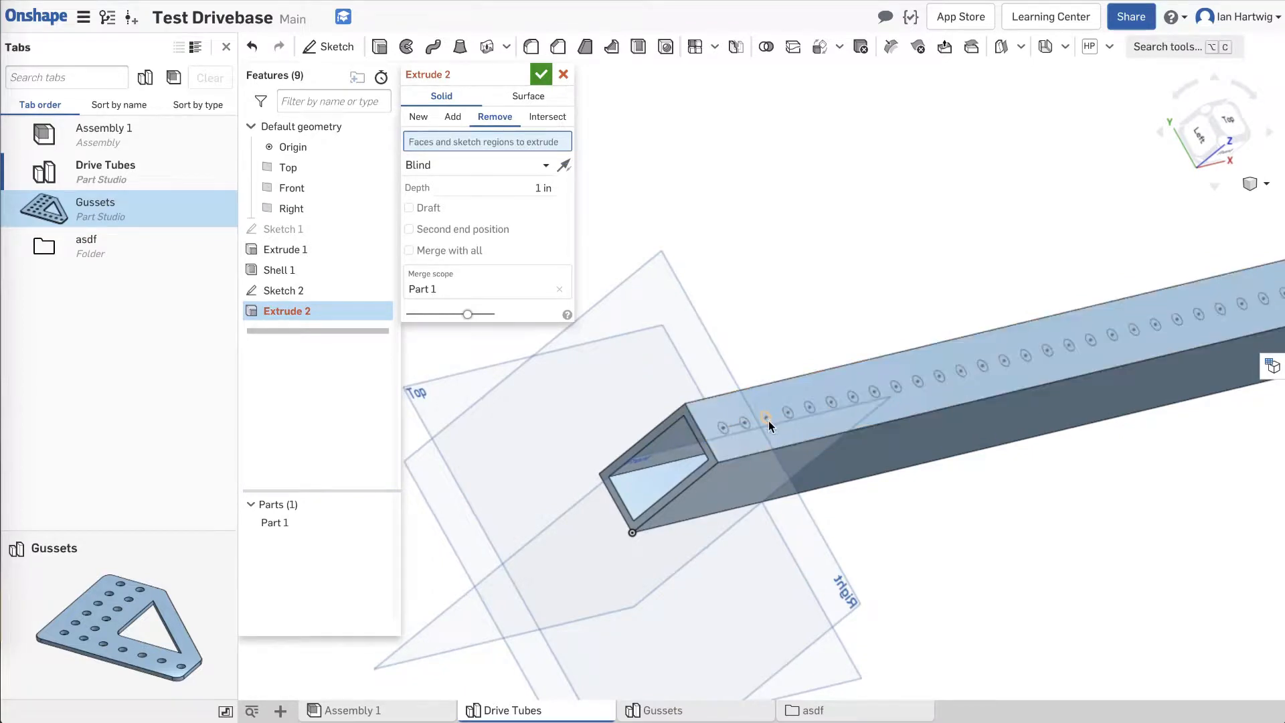
left_click(767, 420)
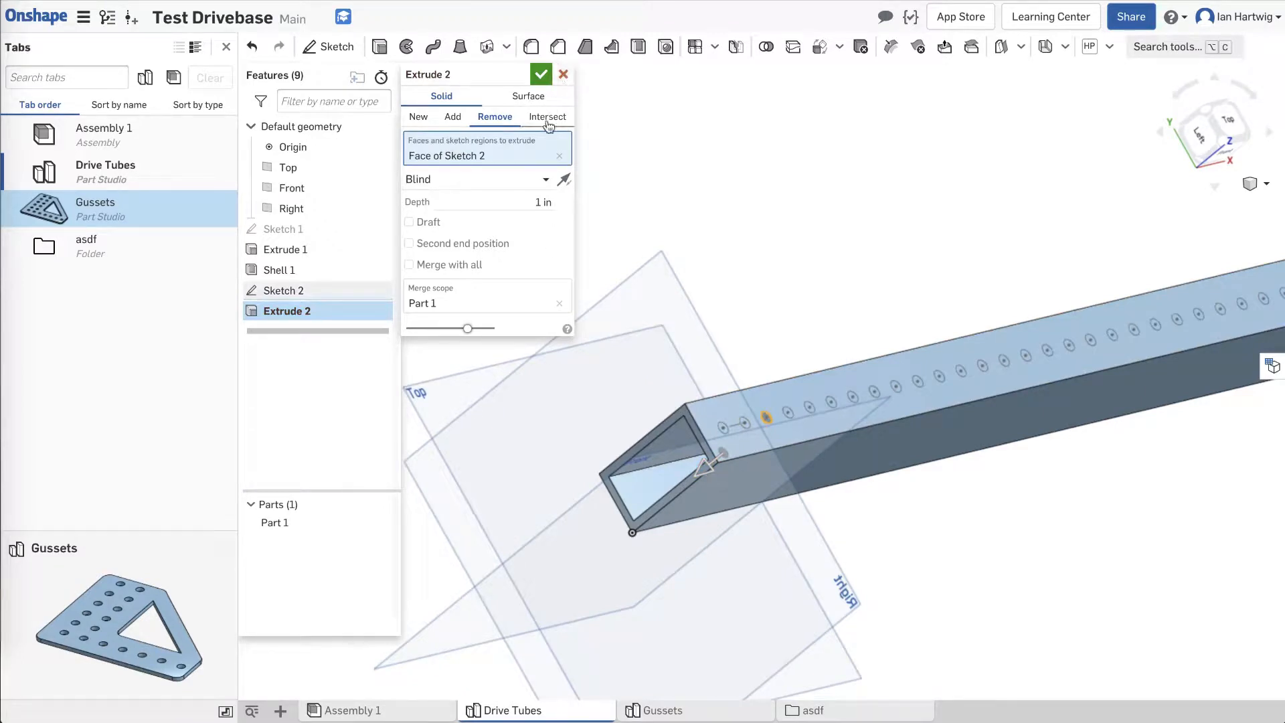
left_click(562, 75)
Extrude all the patterned circles of Sketch 2 as a Remove cut with the Through all end type.
left_click(293, 294)
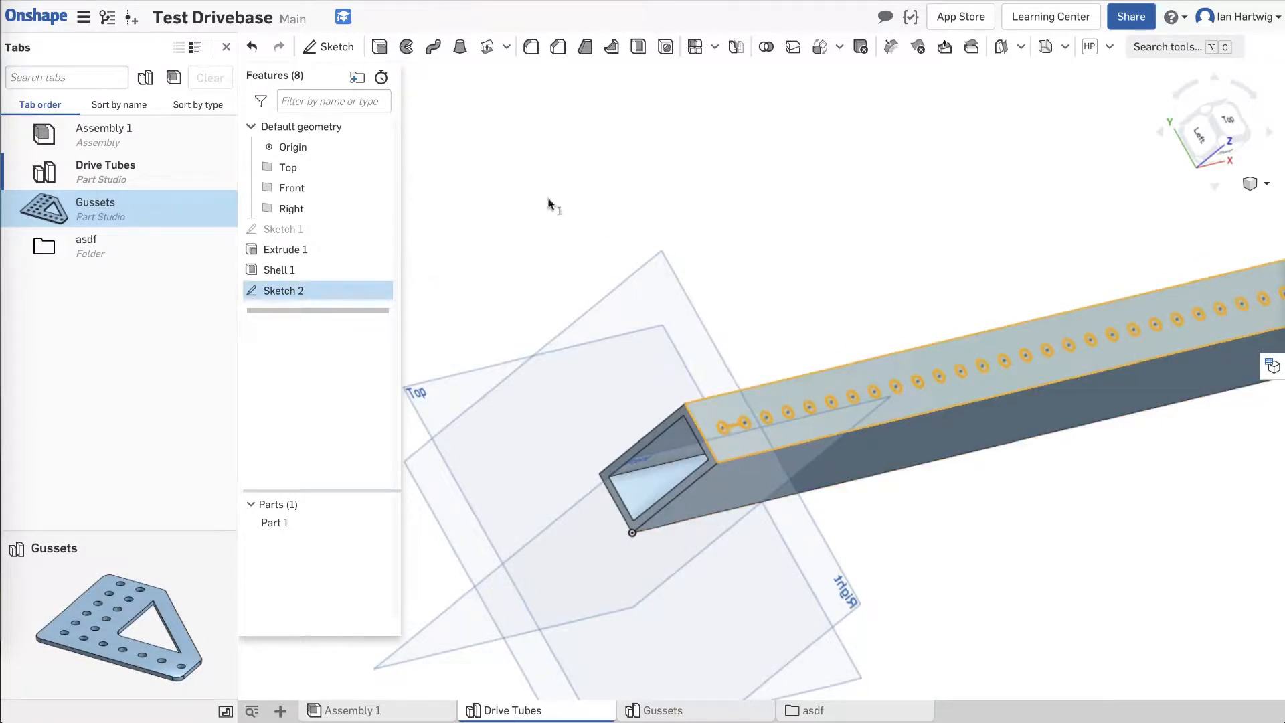
left_click(379, 47)
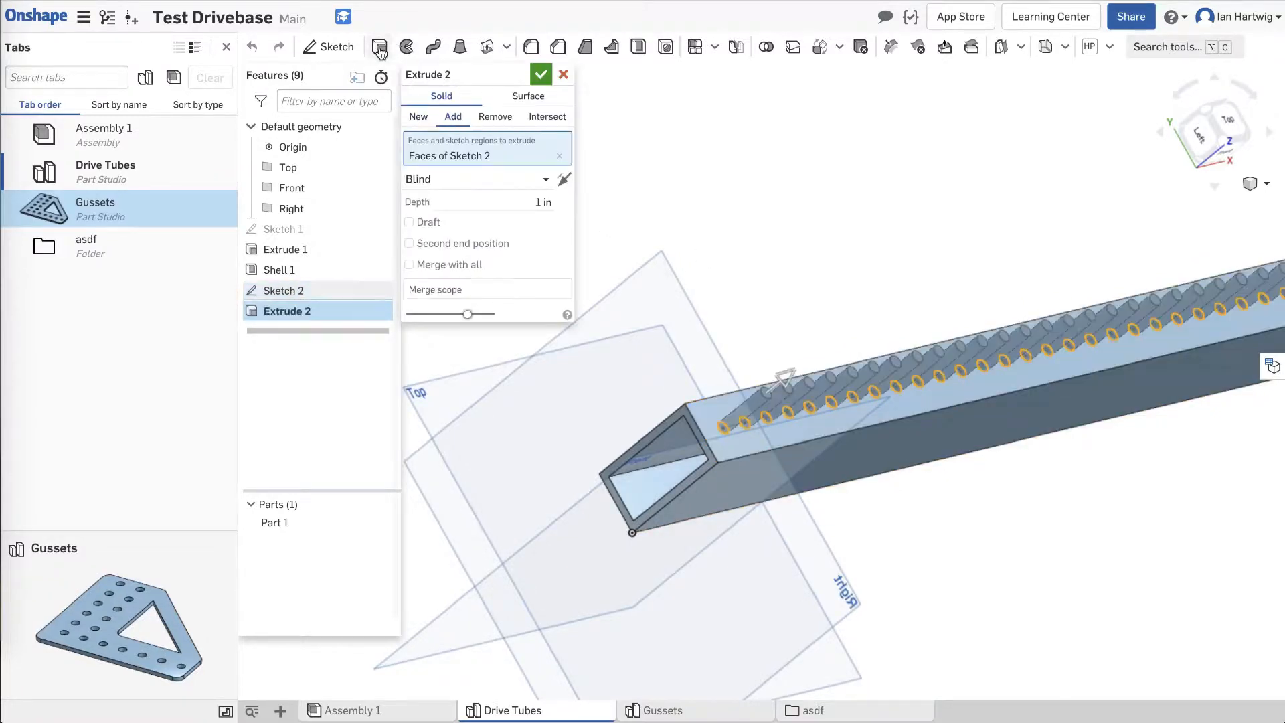
left_click(496, 117)
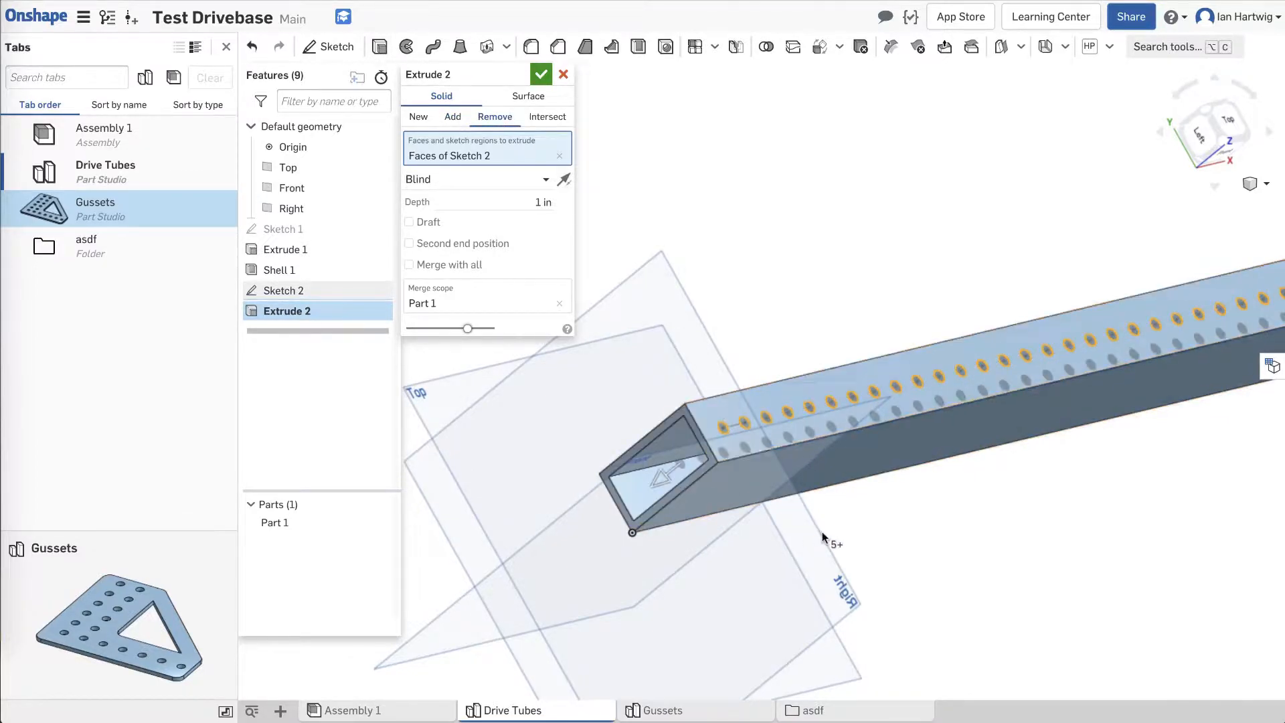
key("n")
mouse_move(868, 524)
right_mouse_down()
mouse_move(881, 521)
mouse_move(853, 526)
right_mouse_up()
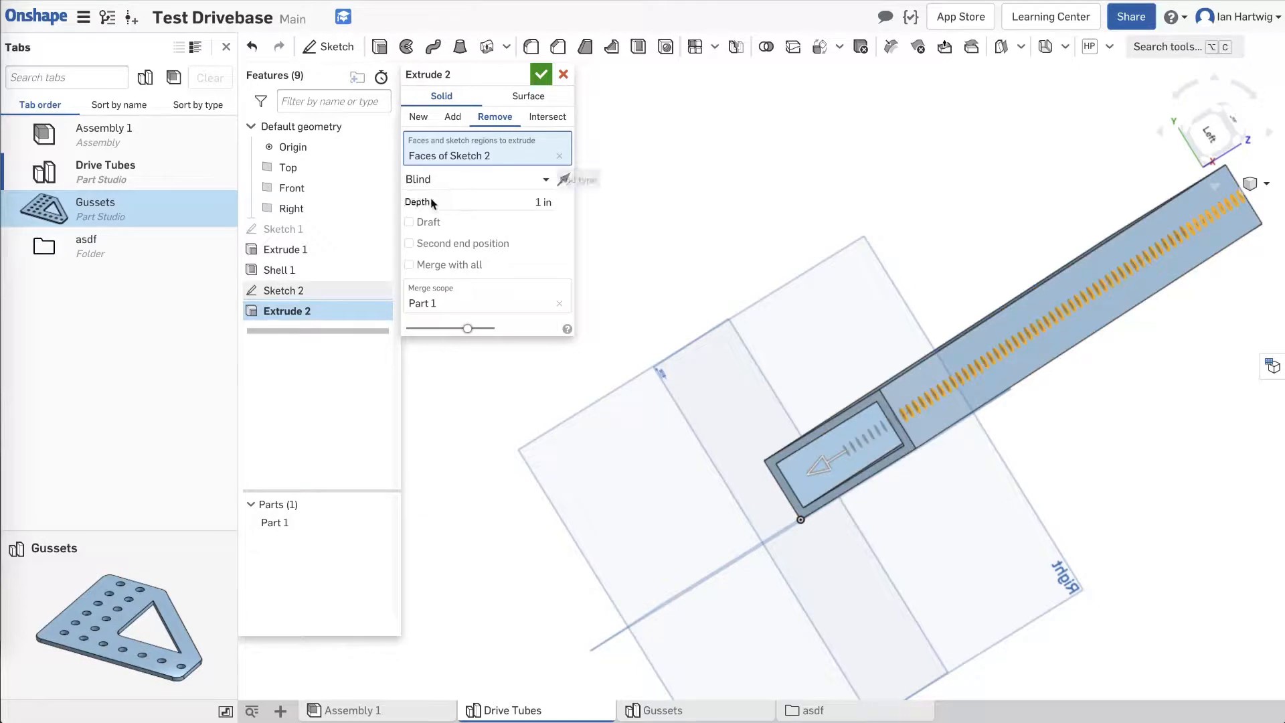
left_click(533, 207)
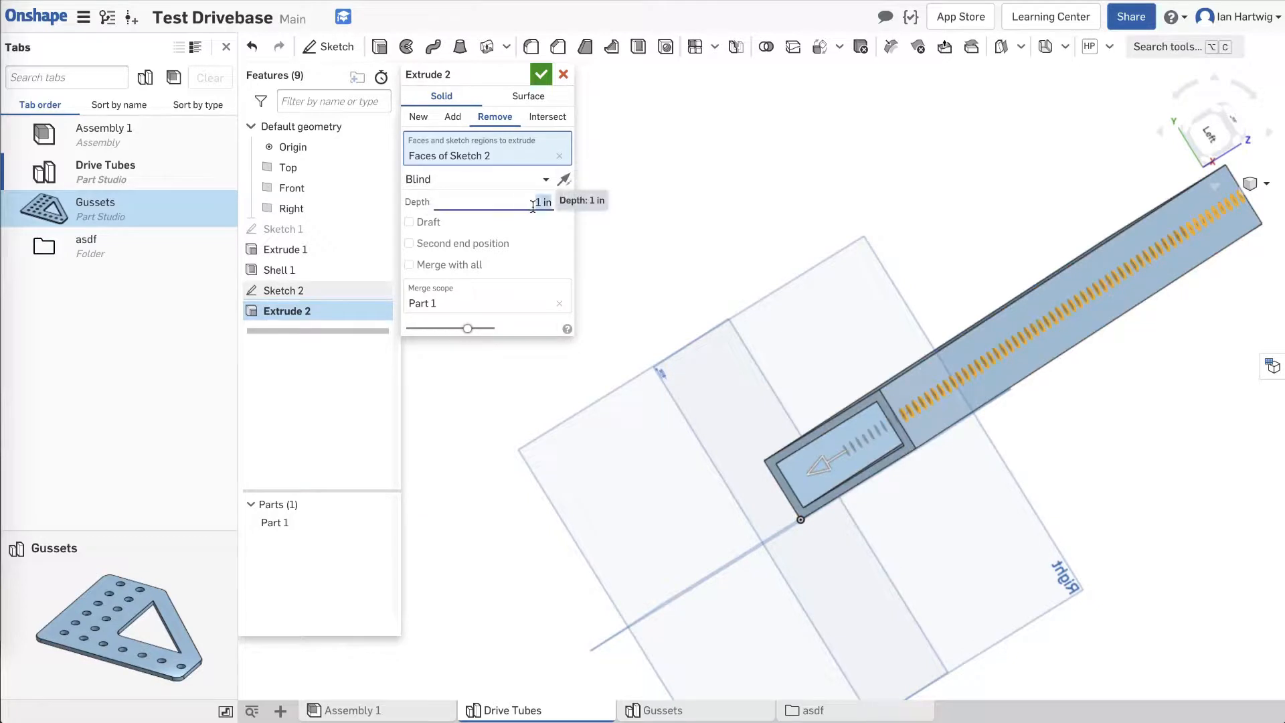
left_click_drag(545, 207, 530, 204)
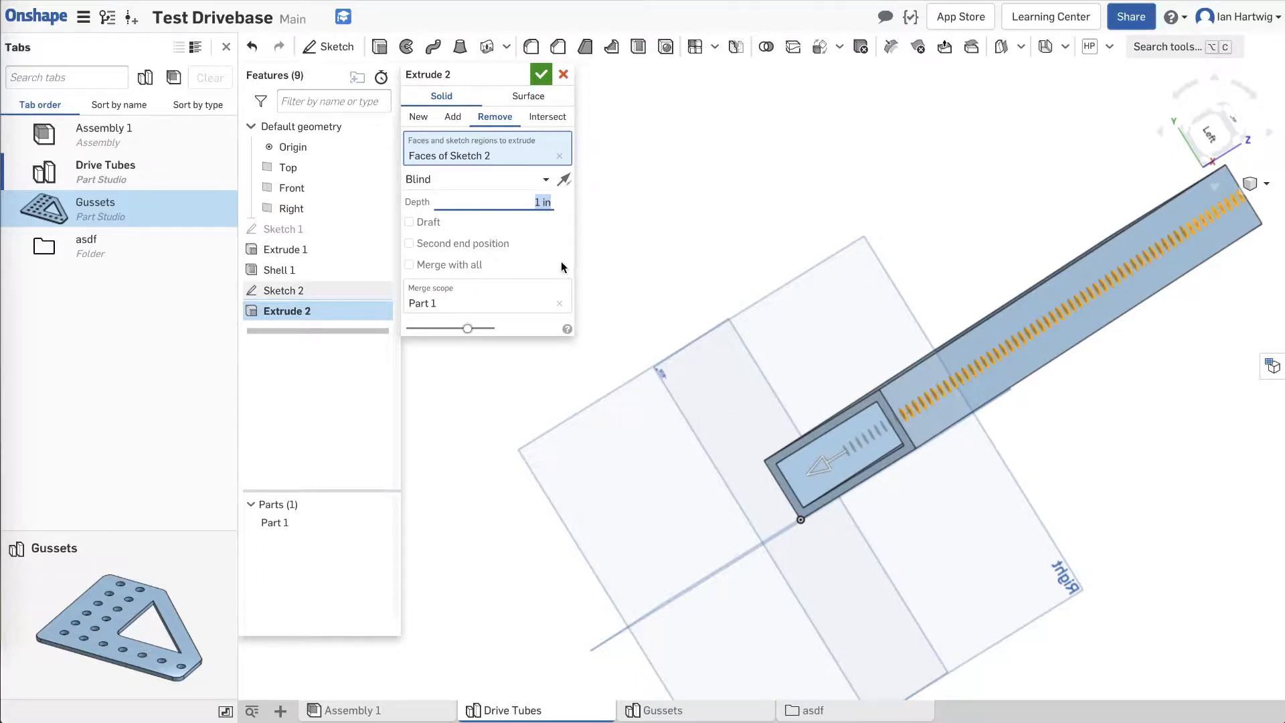
left_click(550, 180)
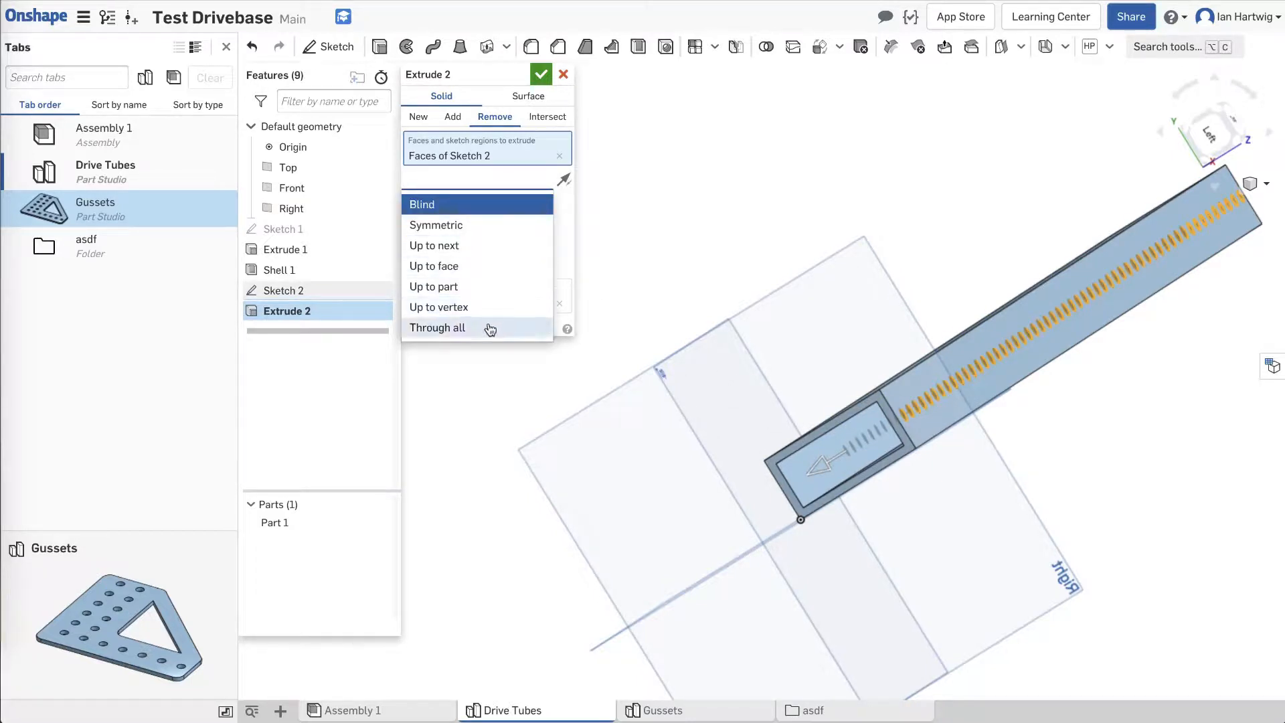
left_click(468, 329)
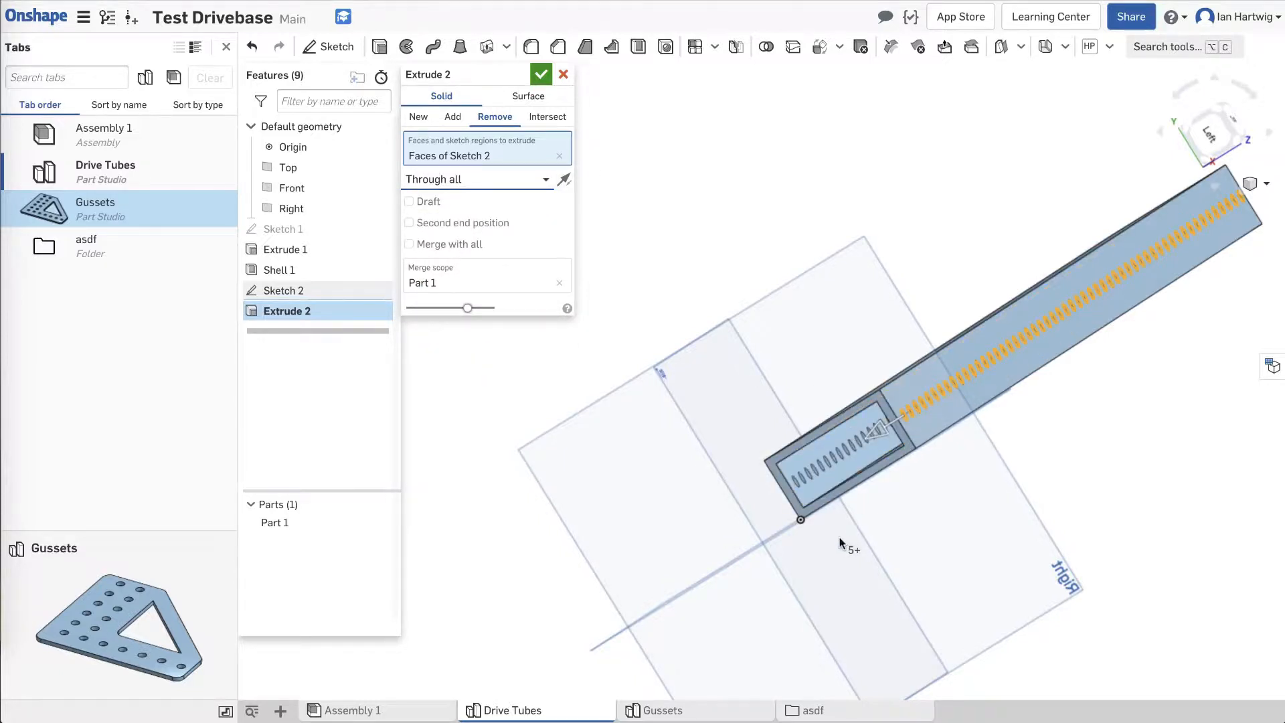
right_click_drag(846, 544, 794, 534)
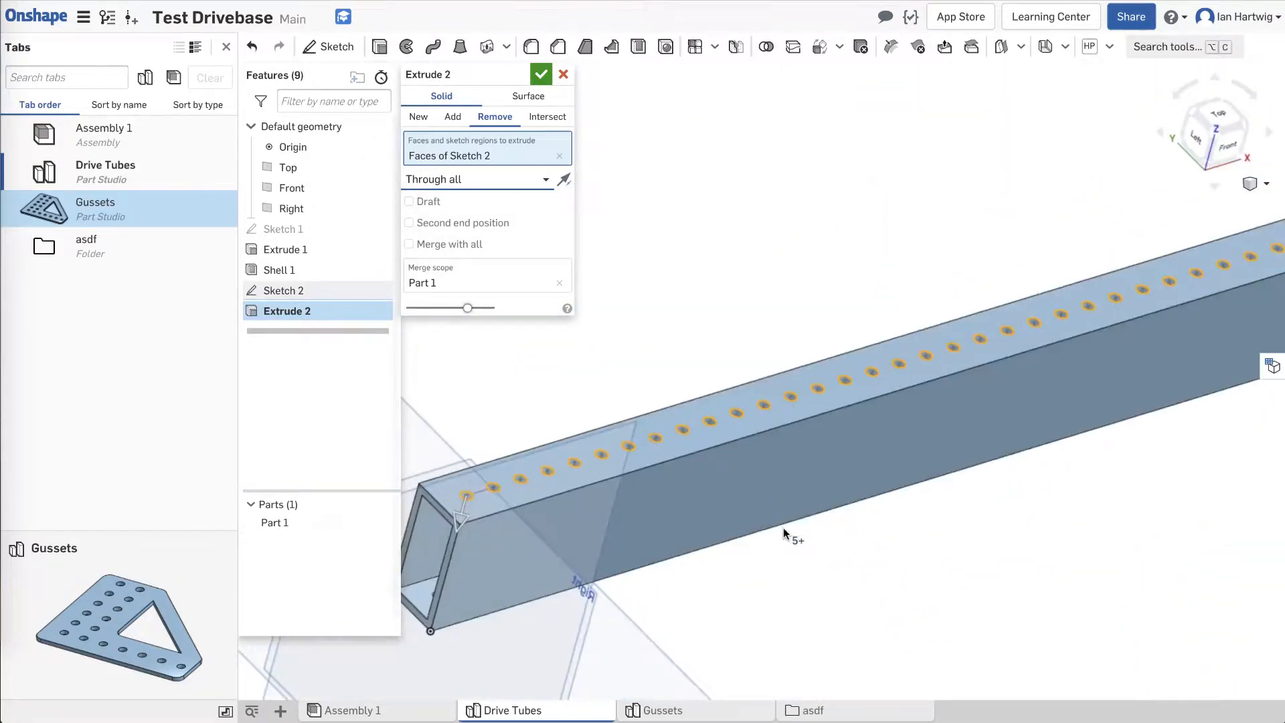
left_click(540, 74)
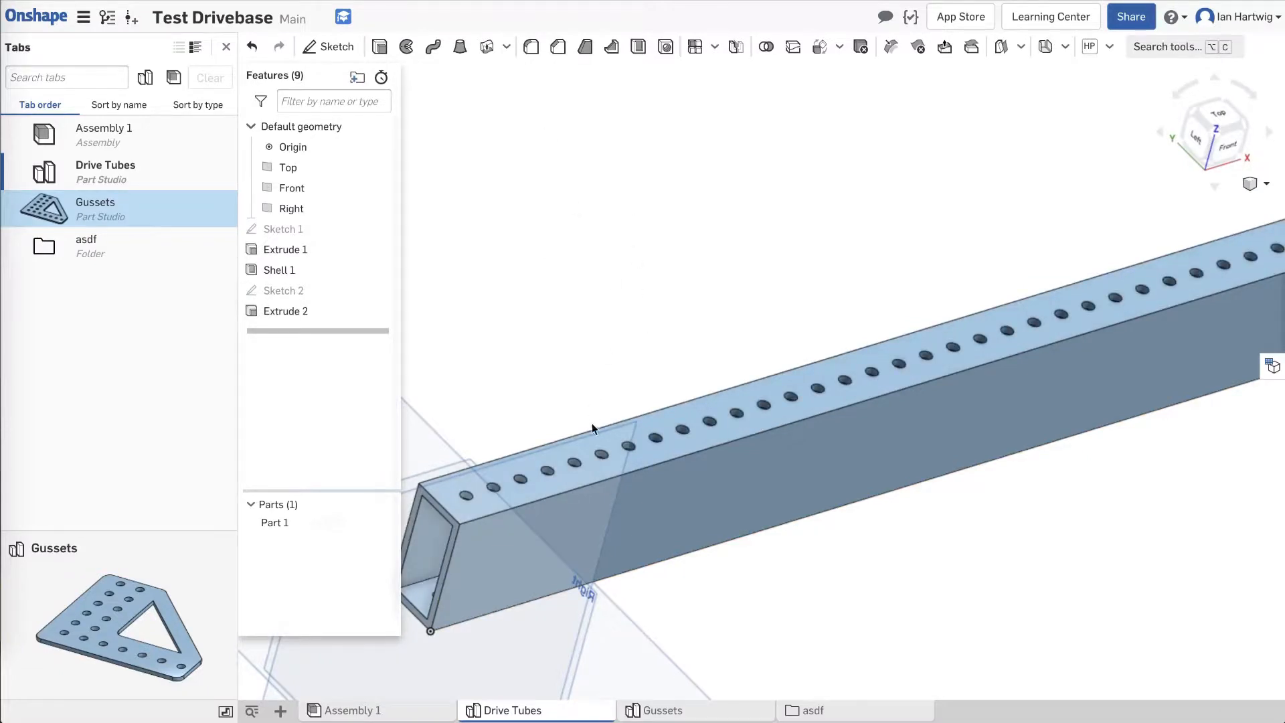
Start a sketch on the tube's wide side face and draw a circle about 0.44 in in diameter near the origin end.
scroll(666, 457, "down", 5)
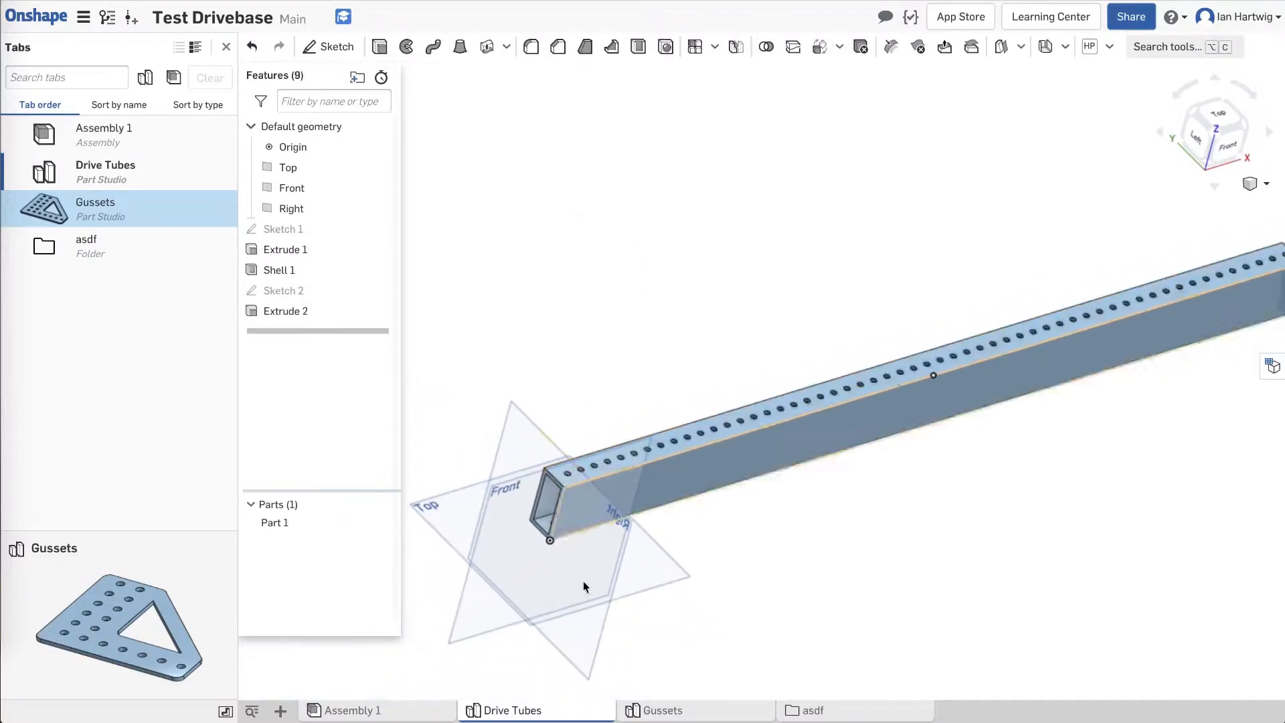
scroll(570, 541, "up", 5)
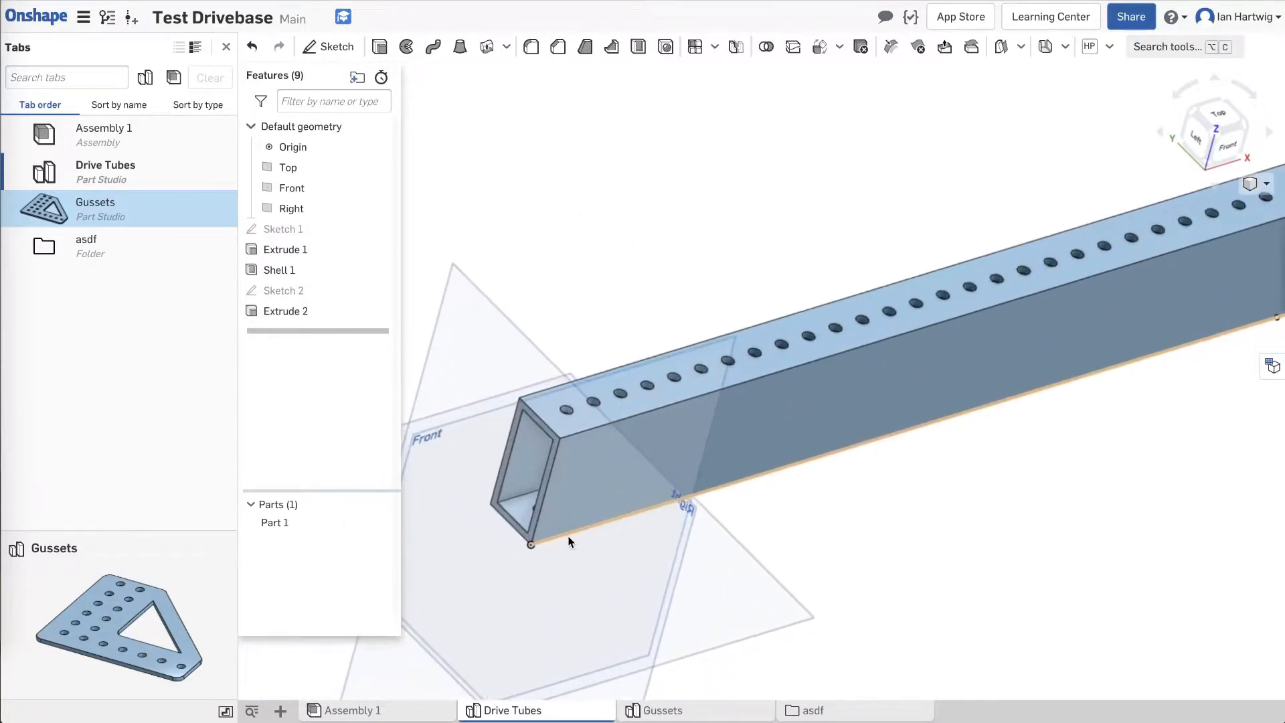
left_click(826, 408)
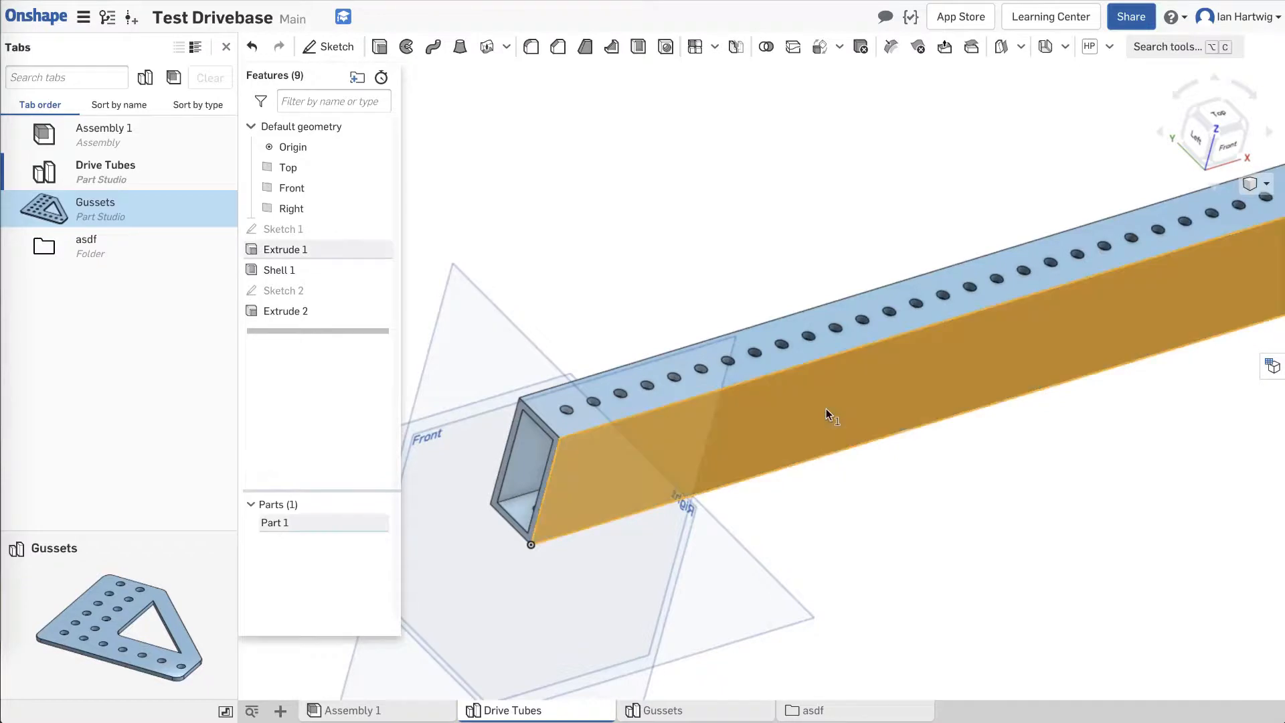
left_click(330, 48)
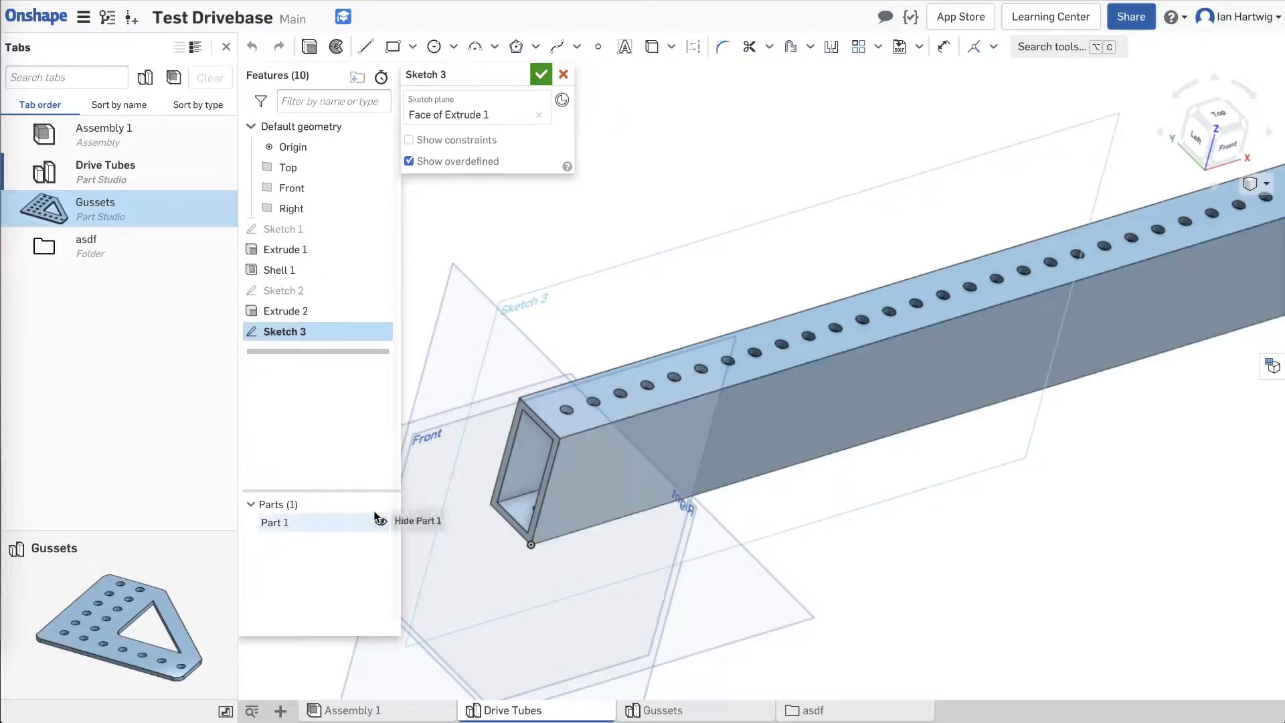
left_click(1229, 152)
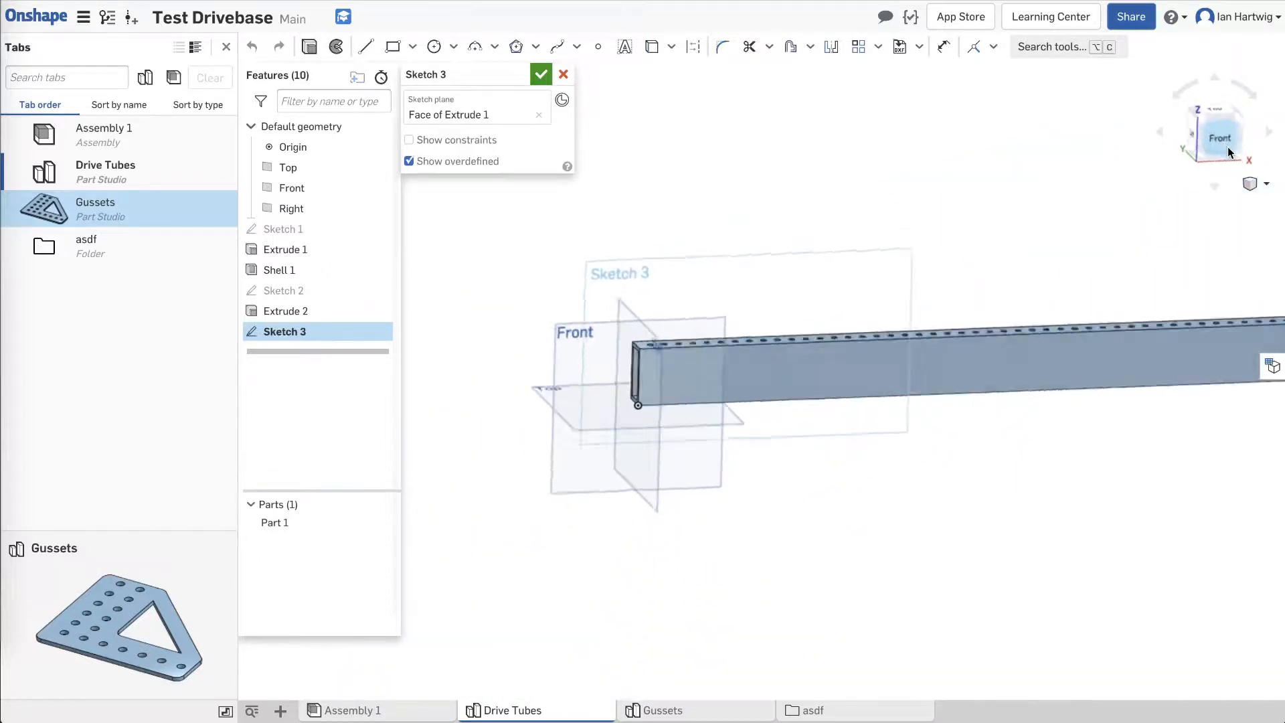
scroll(720, 353, "up", 4)
scroll(720, 352, "up", 2)
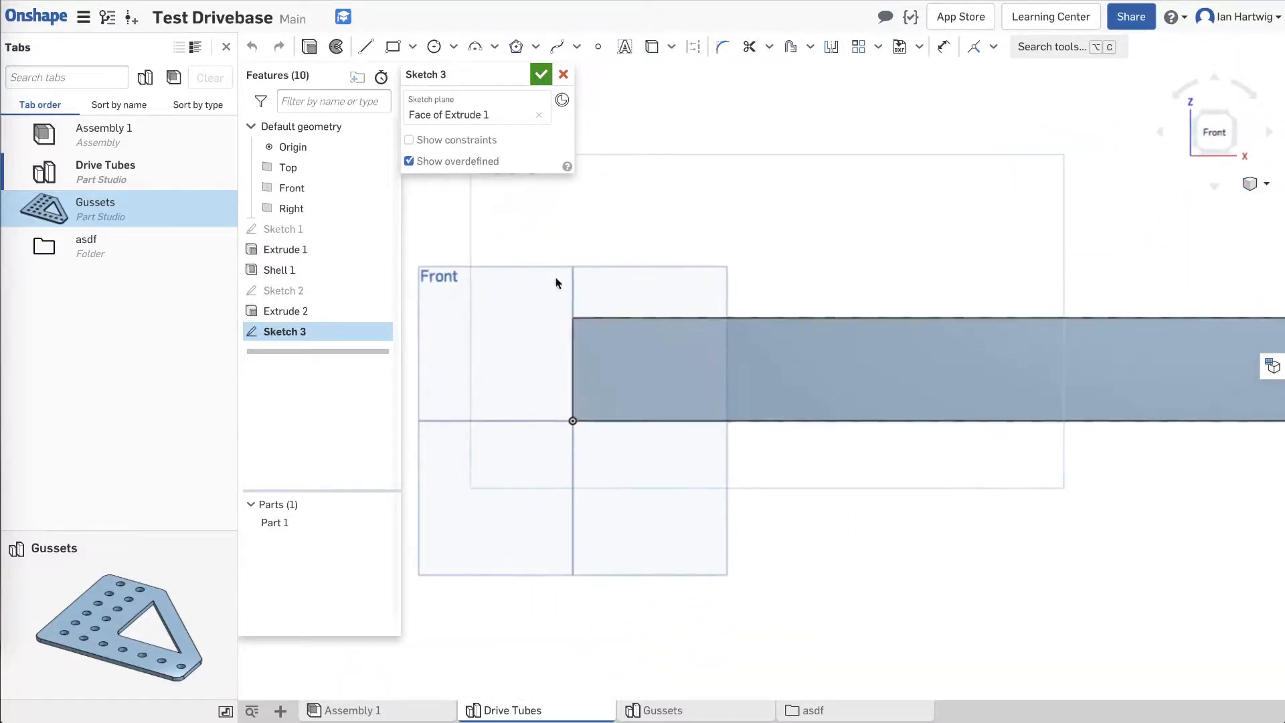
left_click(434, 47)
left_click(617, 389)
left_click(609, 399)
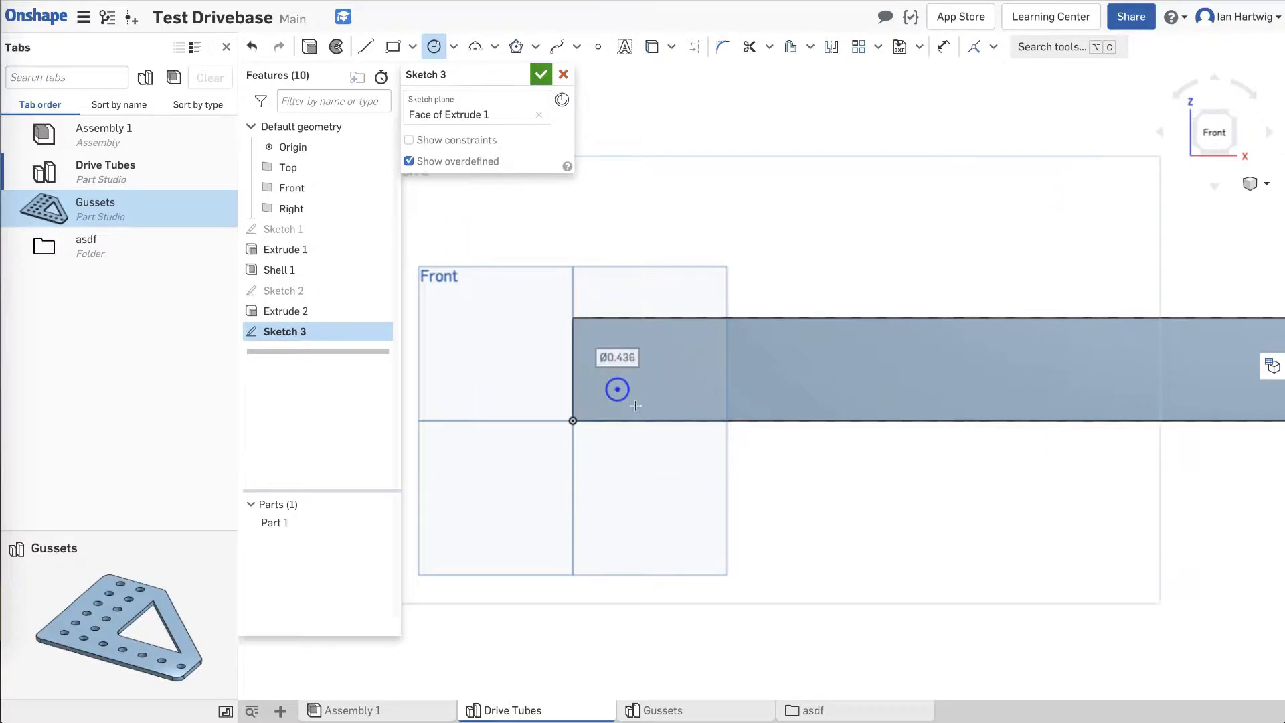
Dimension the new circle's diameter as 0.192 in.
key("u")
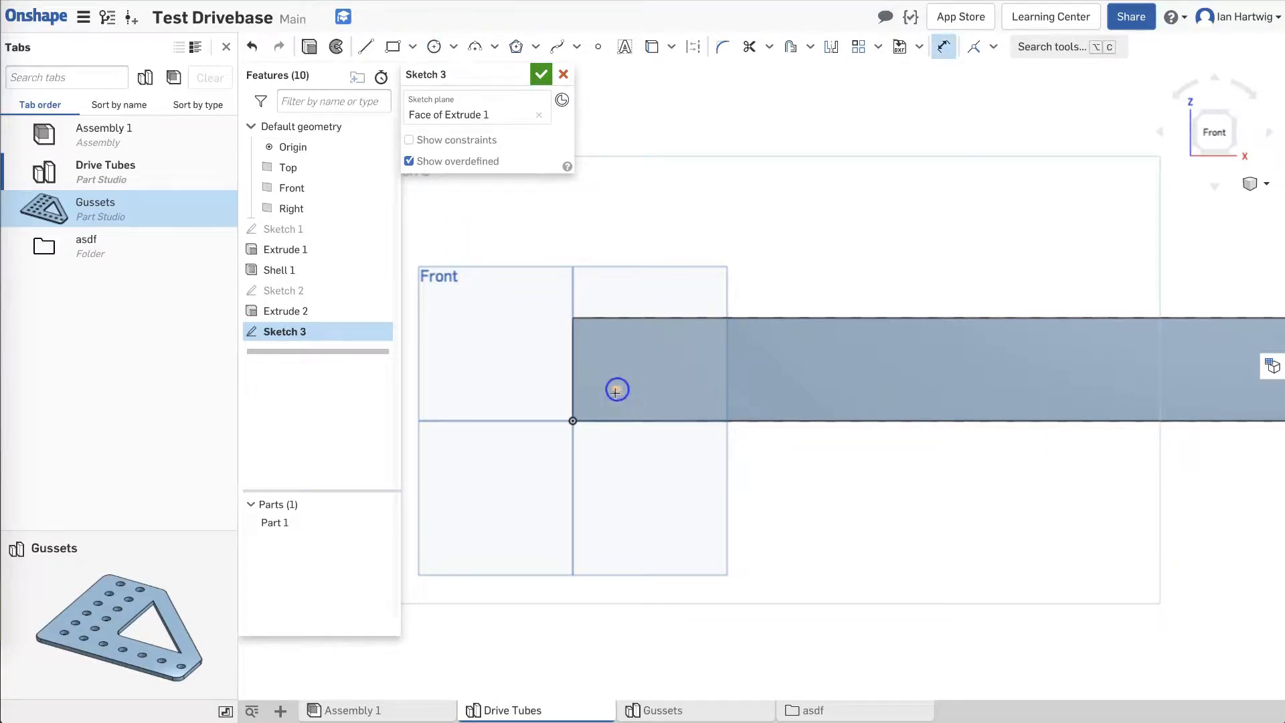
left_click(608, 393)
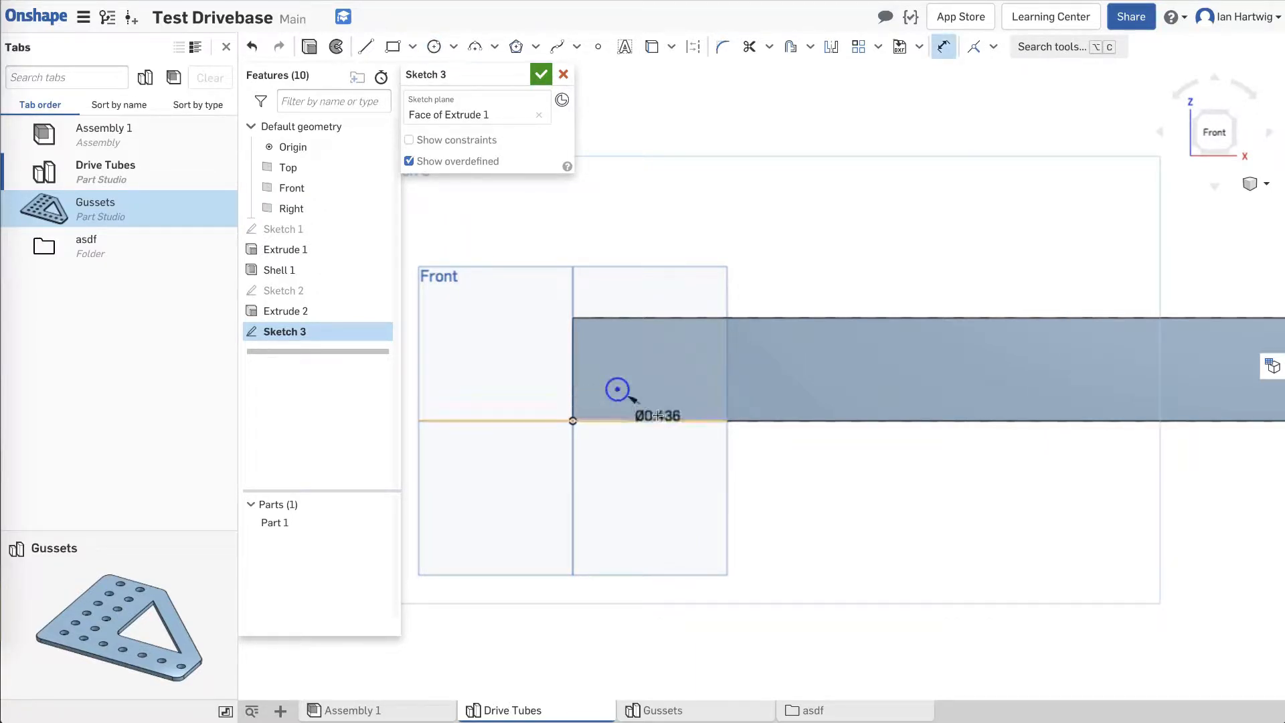
left_click(649, 410)
type(".1")
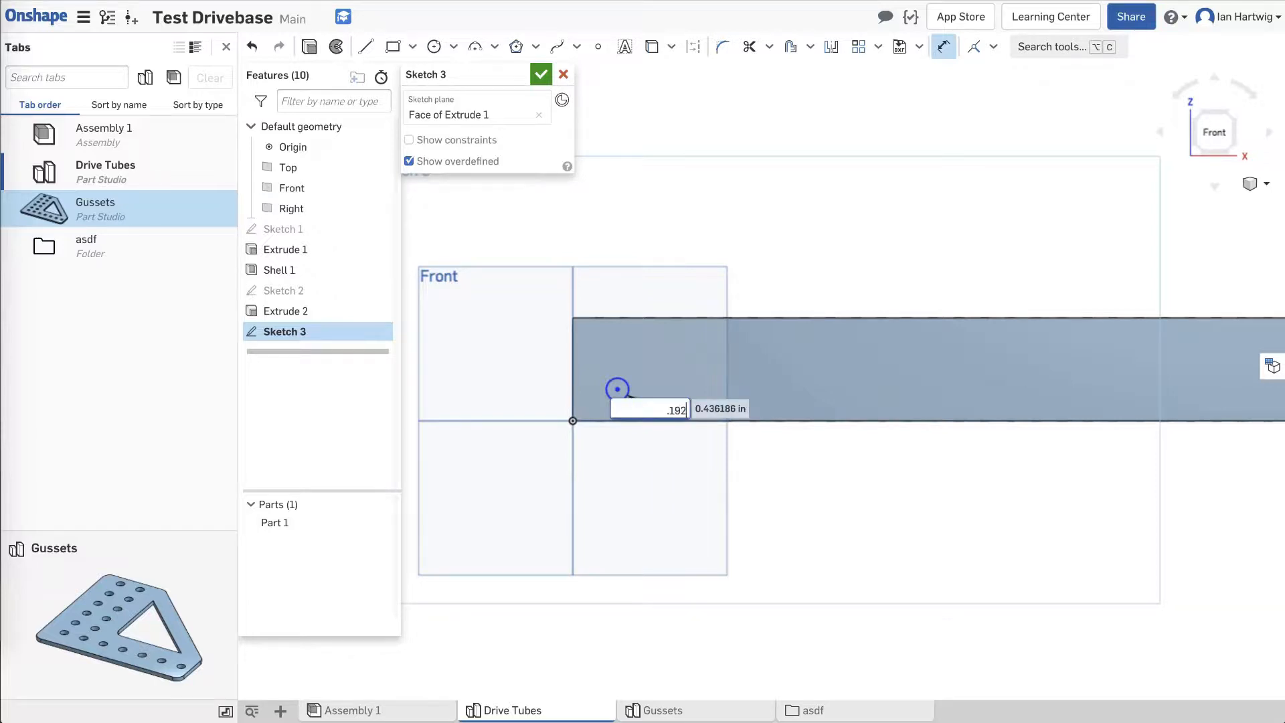
type("92")
key("Return")
Dimension the circle's center 0.5 in above the side face's lower edge.
scroll(617, 393, "up", 5)
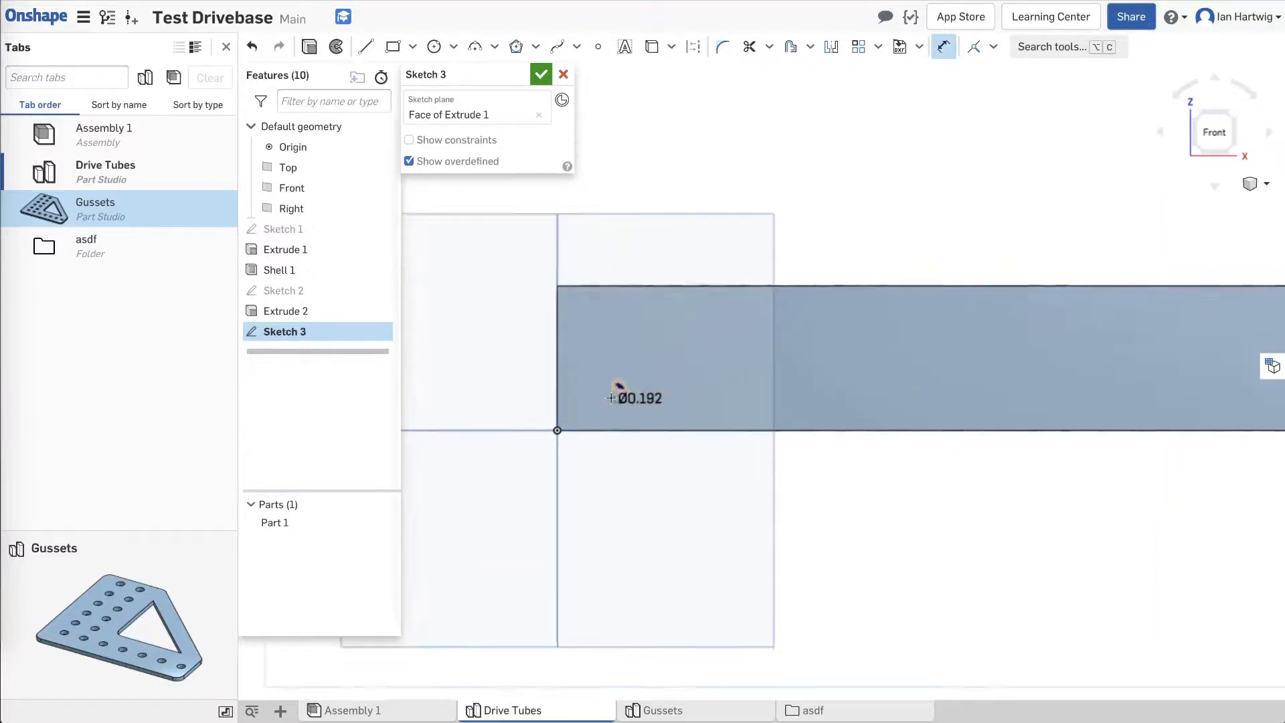
left_click(594, 450)
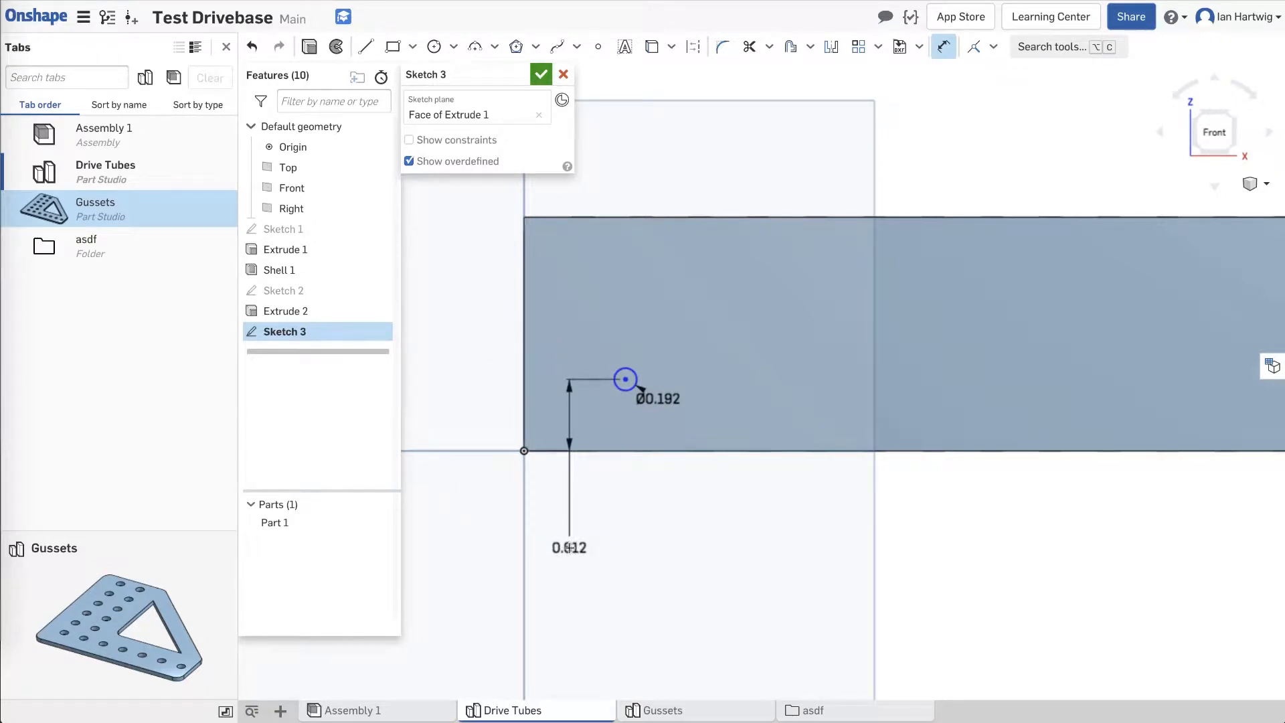
left_click(570, 547)
type(".5in")
key("Return")
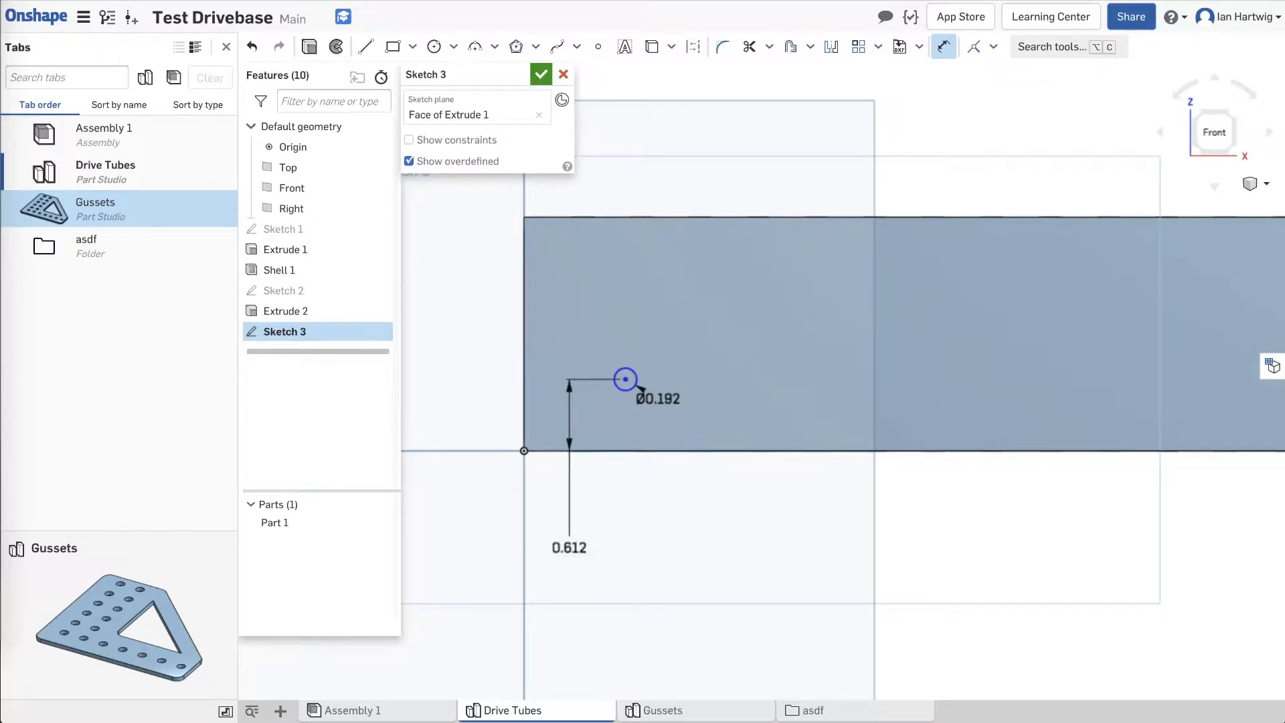
mouse_move(629, 507)
right_mouse_down()
mouse_move(672, 505)
mouse_move(676, 468)
mouse_move(644, 417)
right_mouse_up()
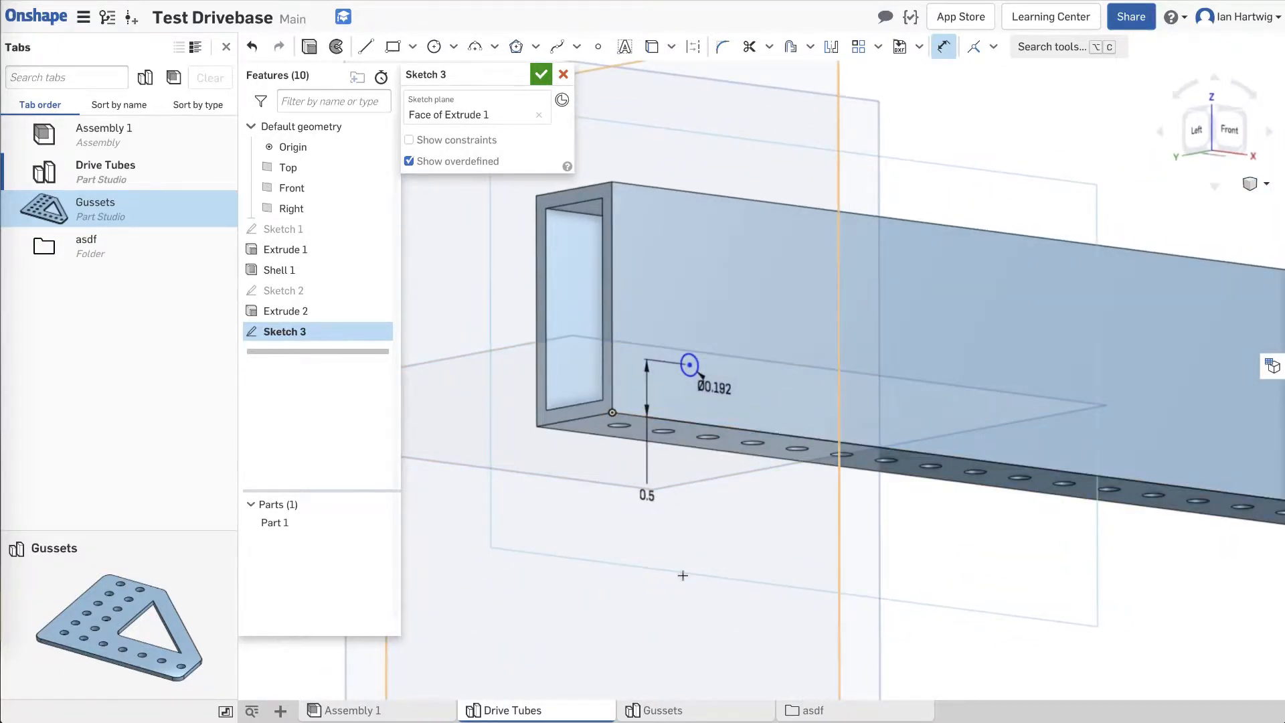
mouse_move(682, 575)
right_mouse_down()
mouse_move(663, 603)
mouse_move(696, 613)
mouse_move(669, 609)
right_mouse_up()
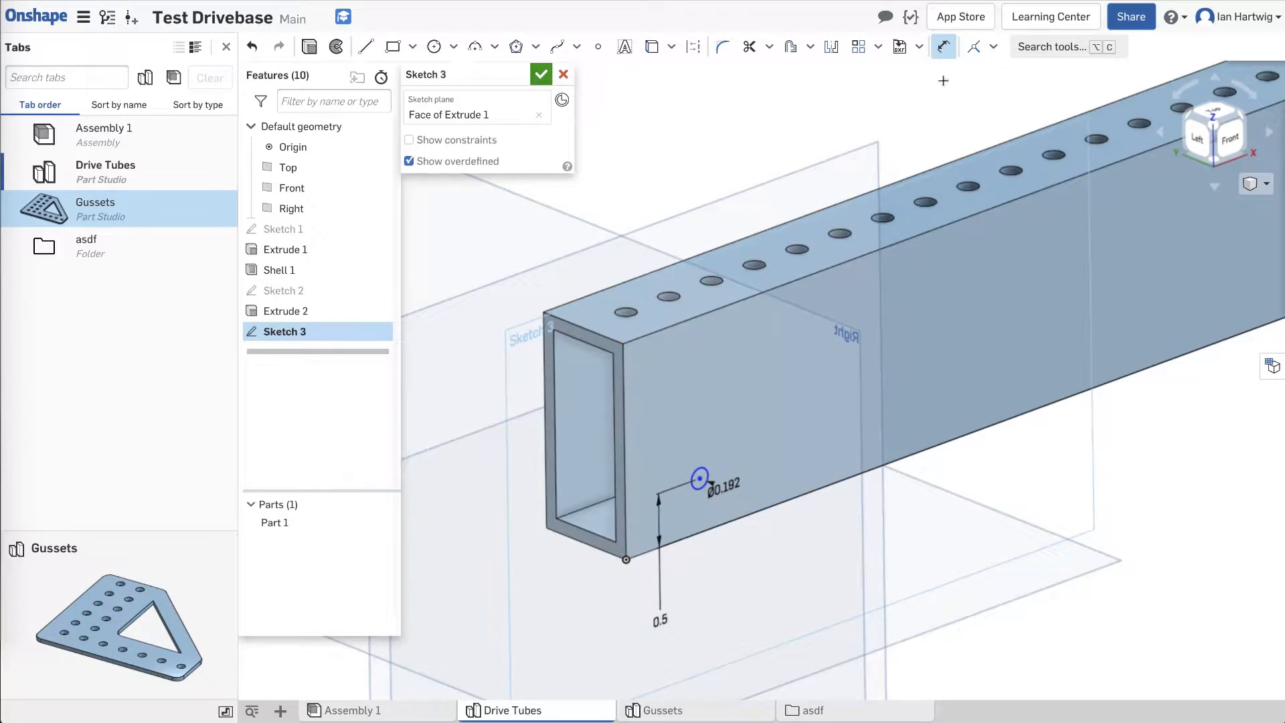
left_click(994, 47)
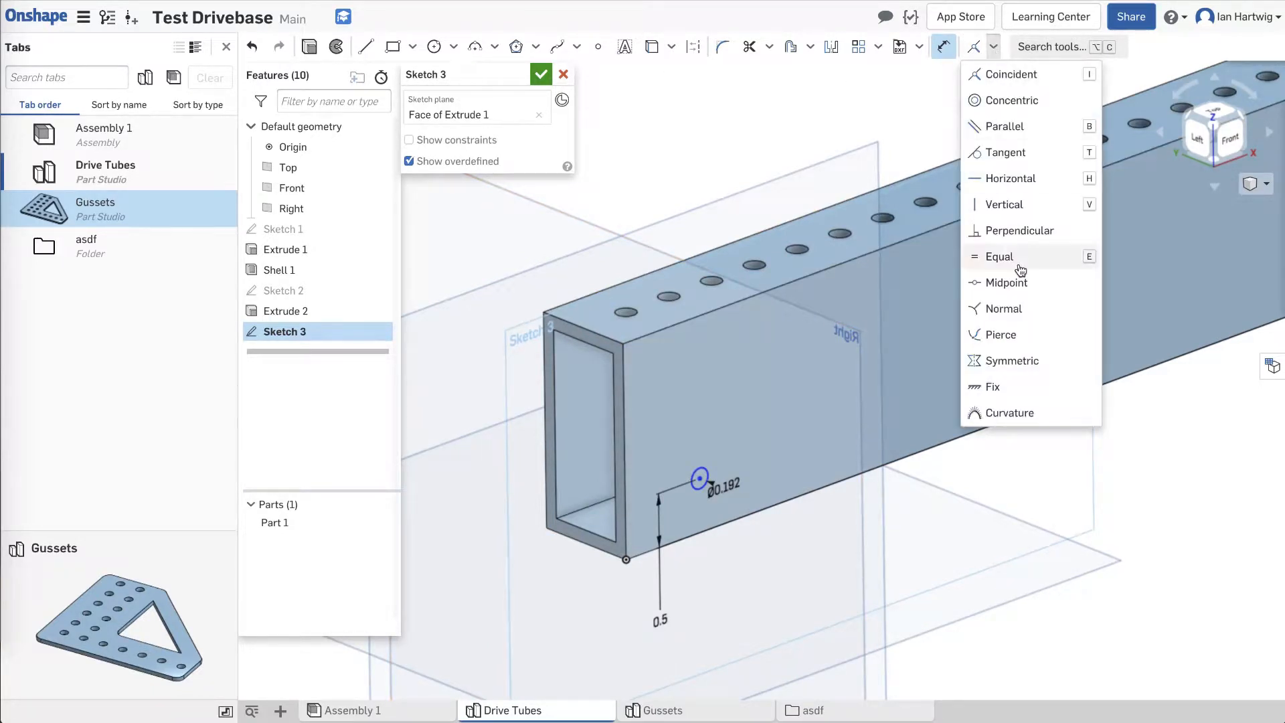
left_click(1036, 215)
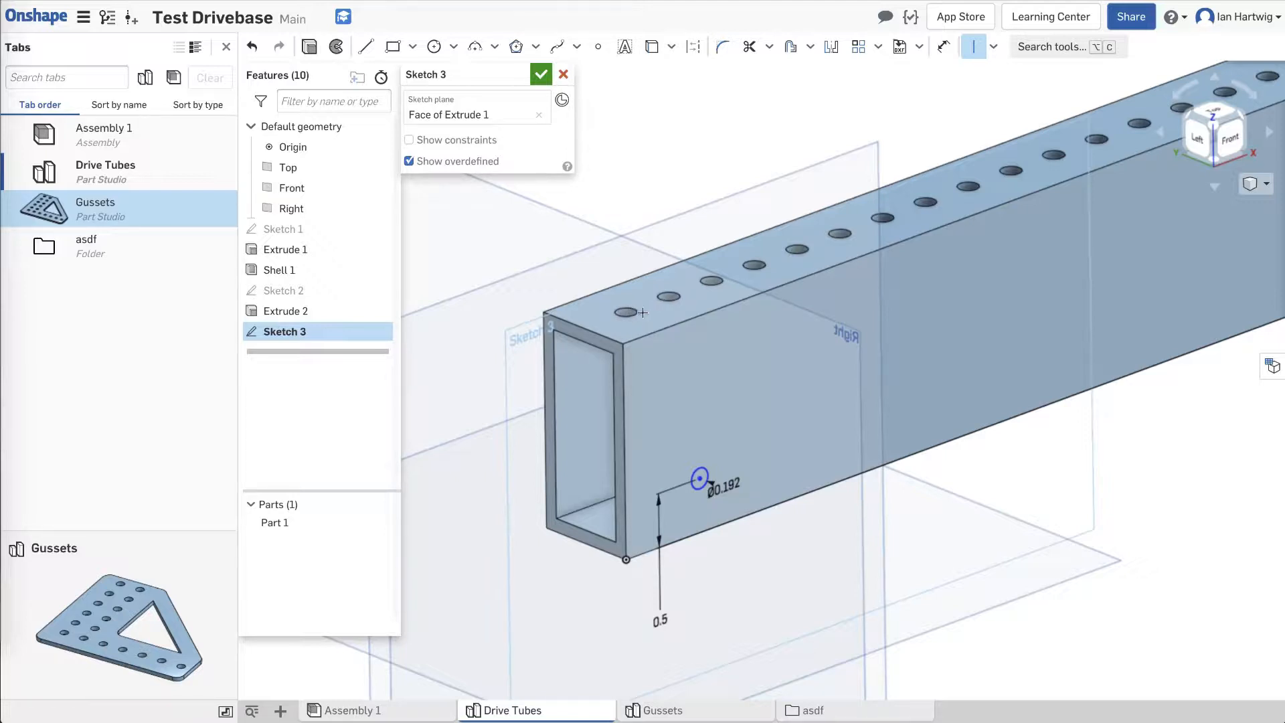
left_click(699, 477)
key("Escape")
left_click(973, 47)
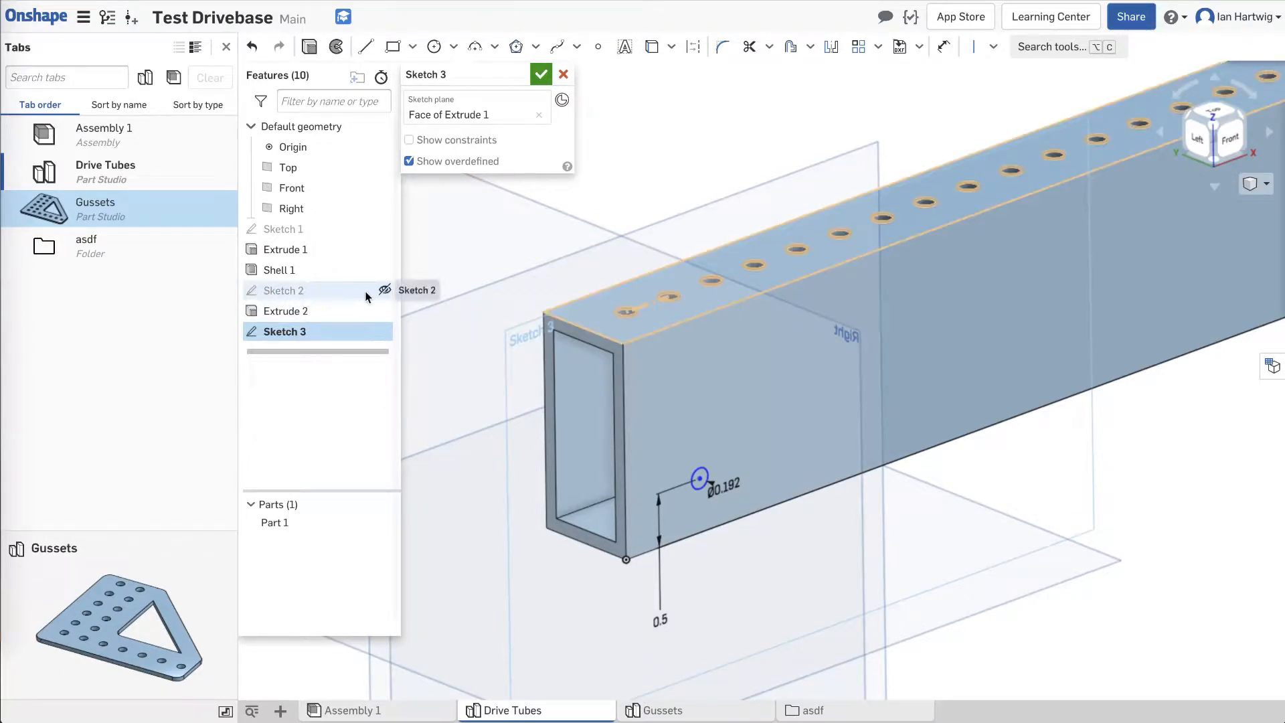
Show Sketch 2 and constrain the side-face circle's center vertically in line with the center of the first top-face hole.
left_click(384, 289)
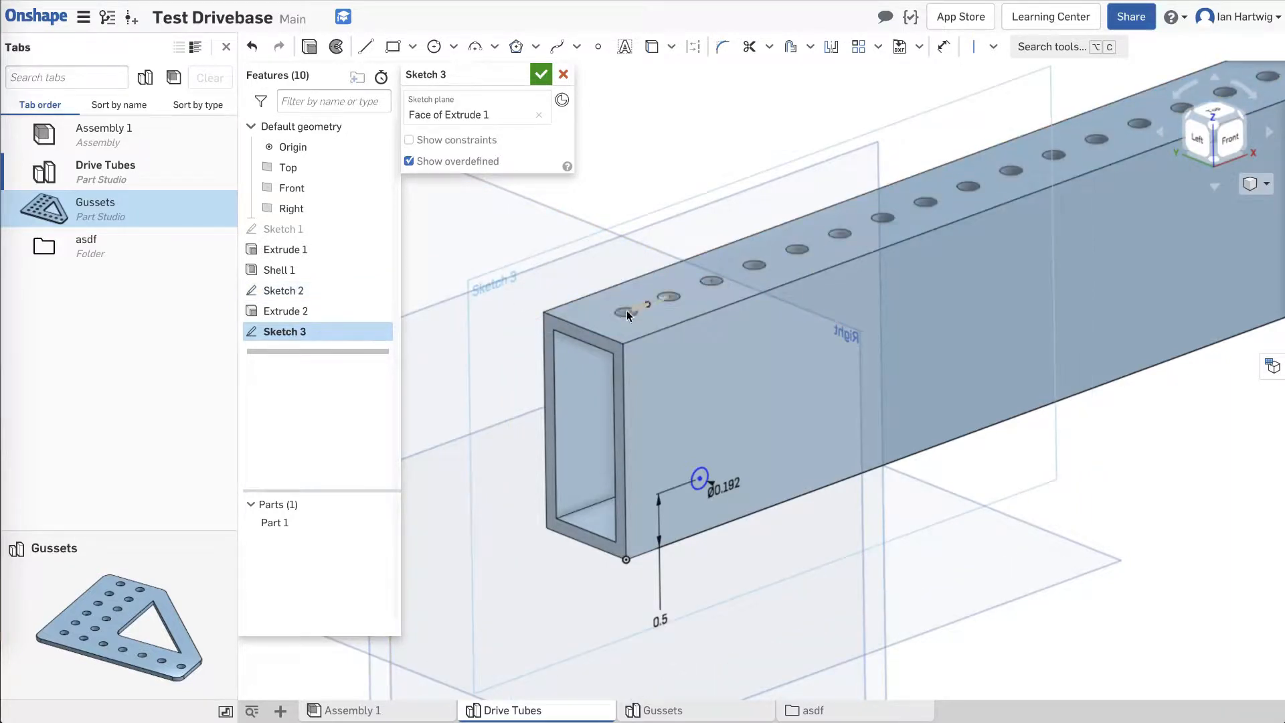
left_click(976, 48)
scroll(626, 312, "up", 3)
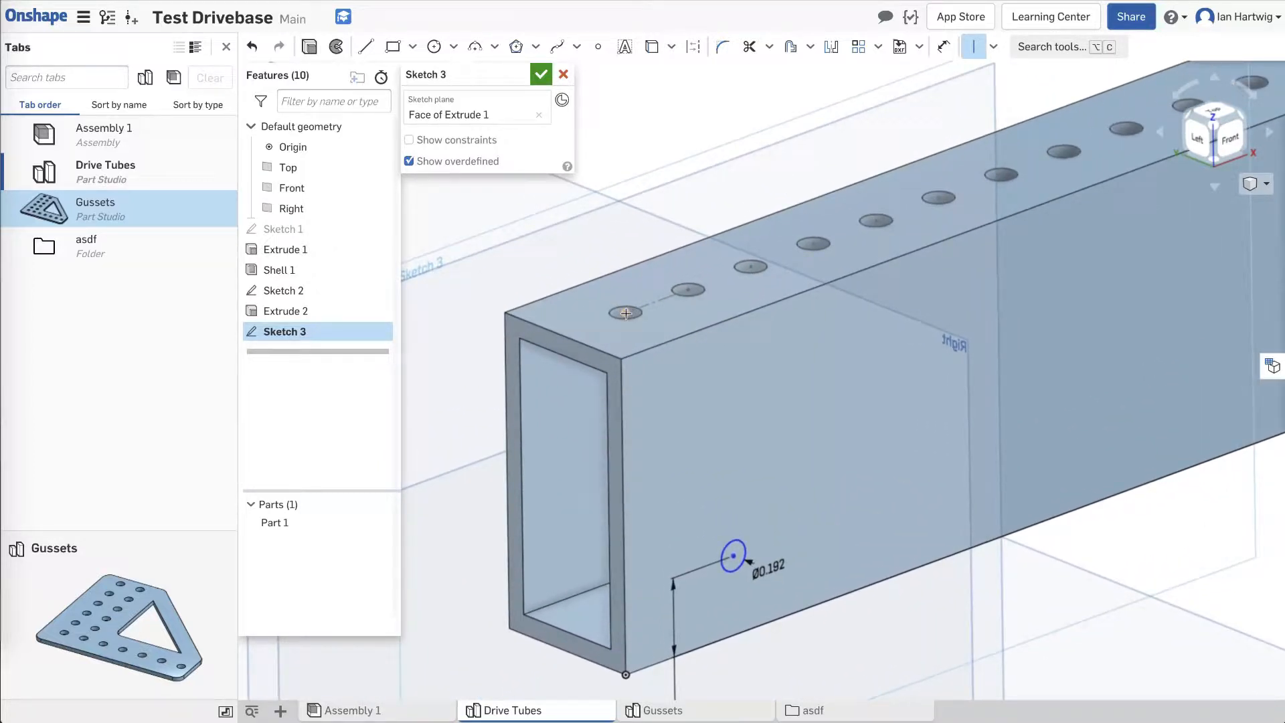
left_click(626, 313)
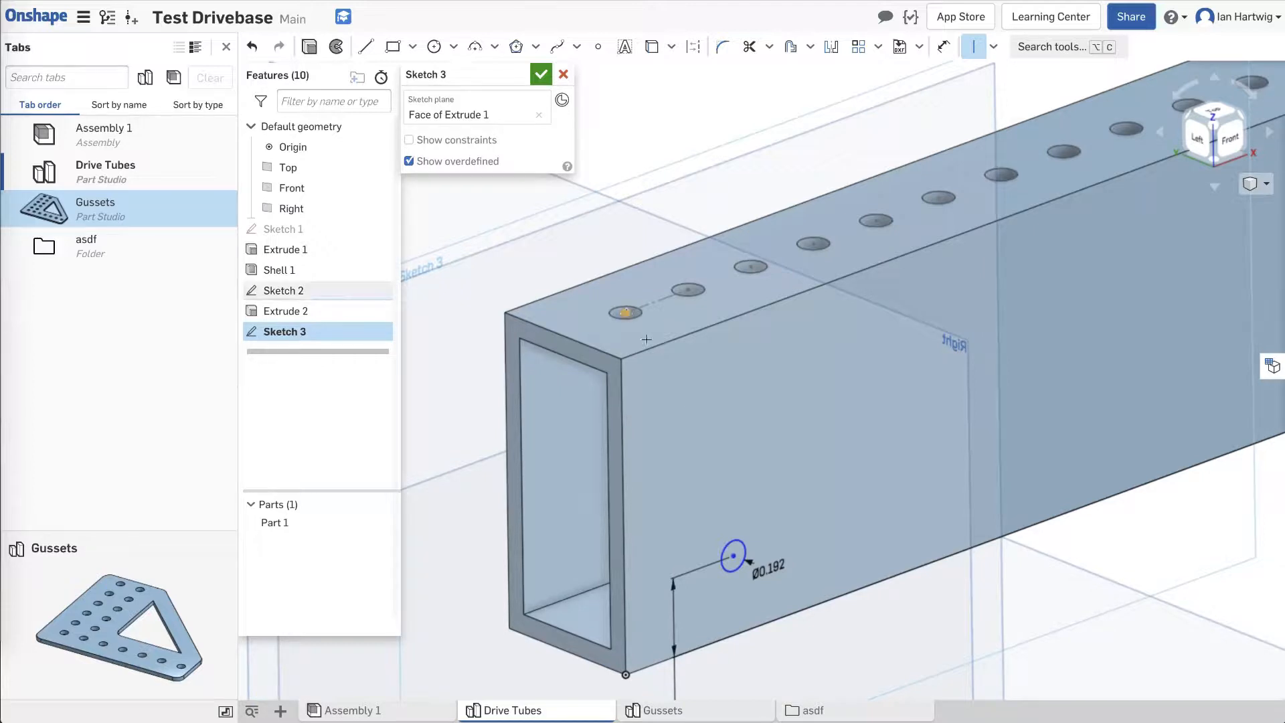
left_click(734, 557)
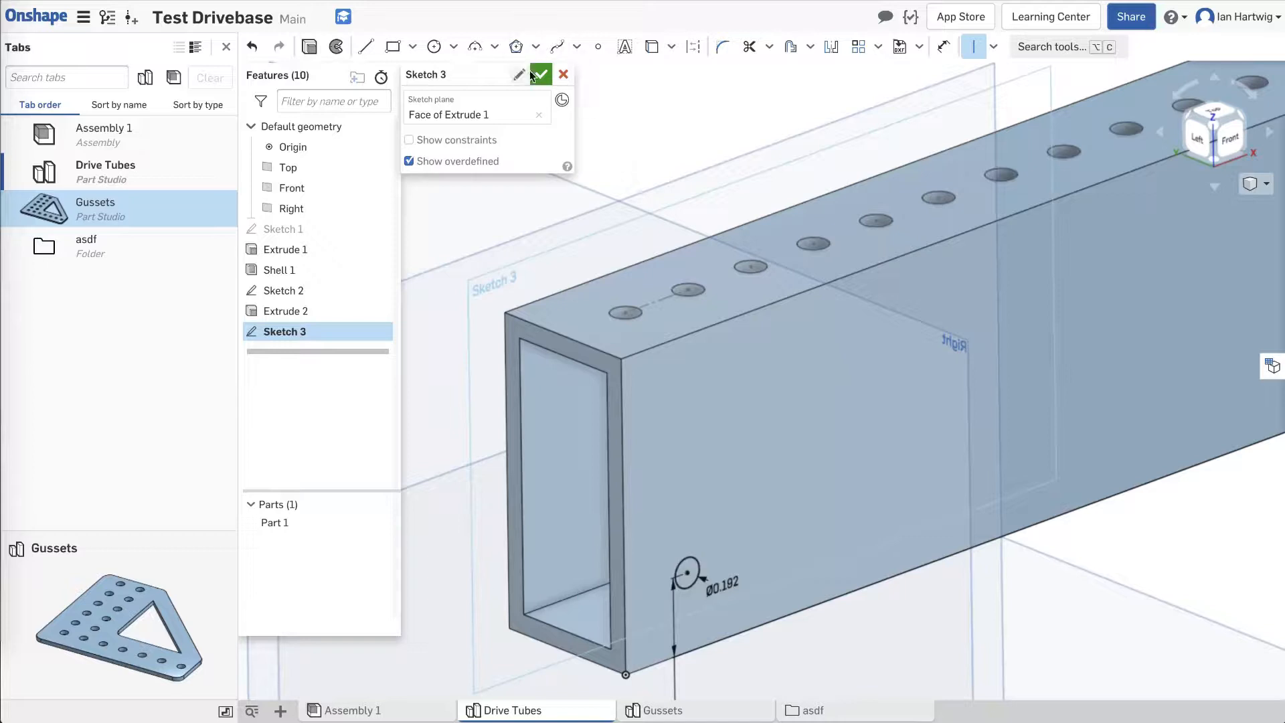
Linear-pattern the 0.192 in circle along the tube's length with 55 instances at 0.5 in spacing.
left_click(857, 52)
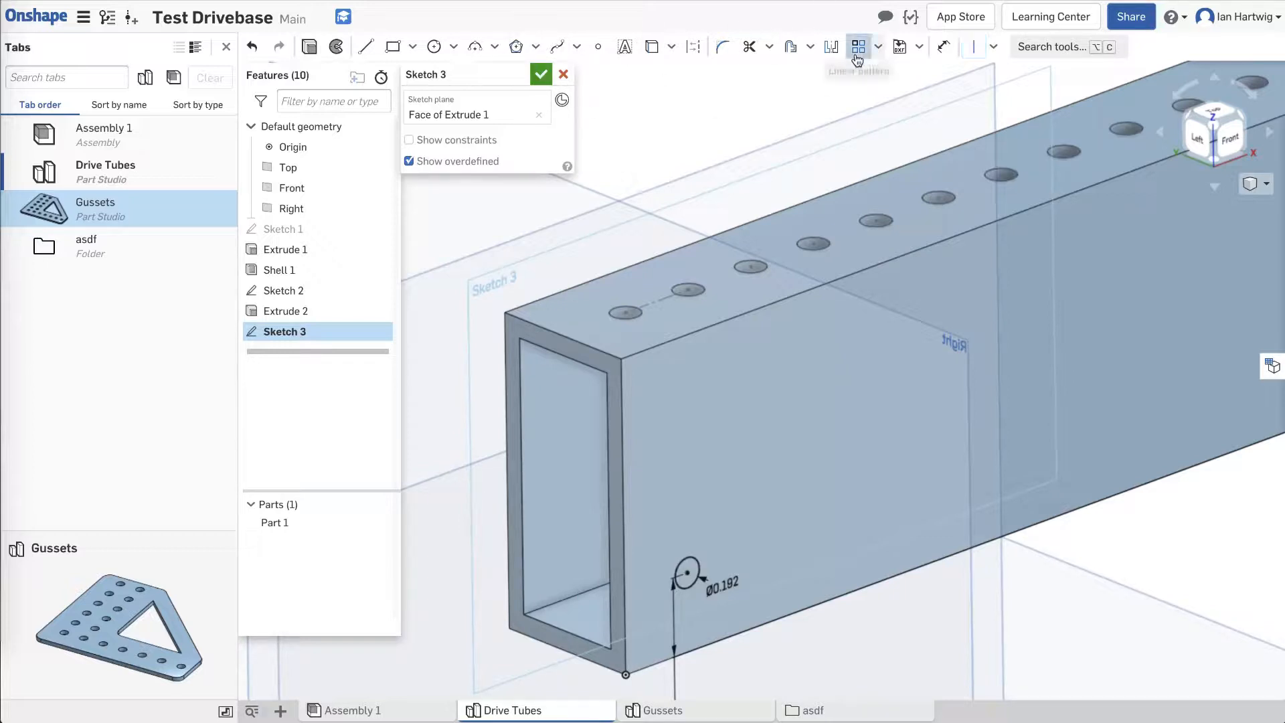
left_click(698, 563)
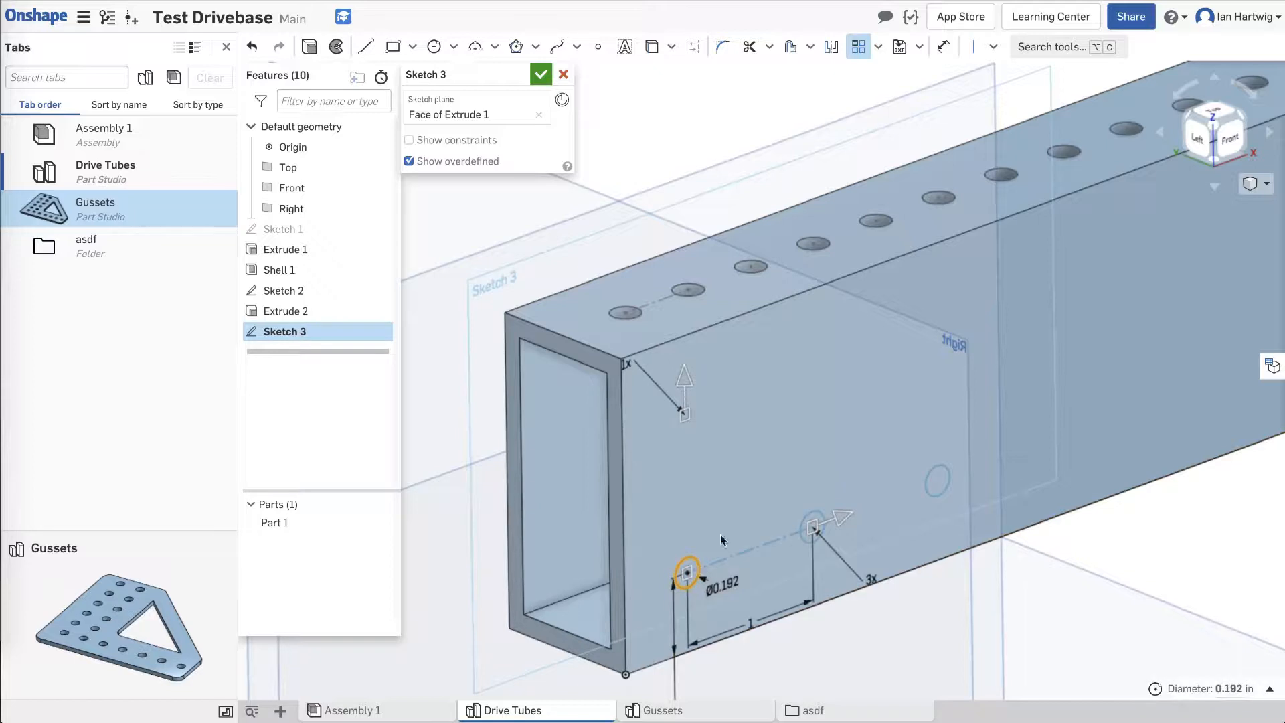
double_click(749, 618)
type("0.5")
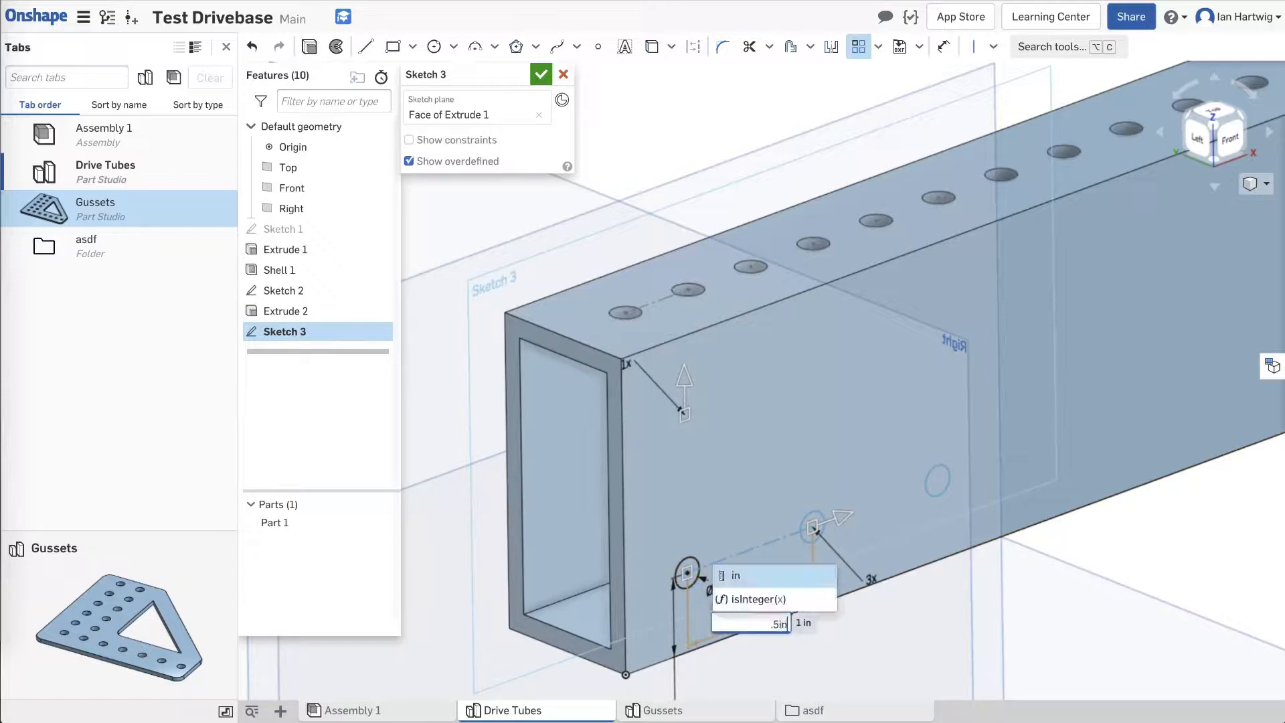
key("Return")
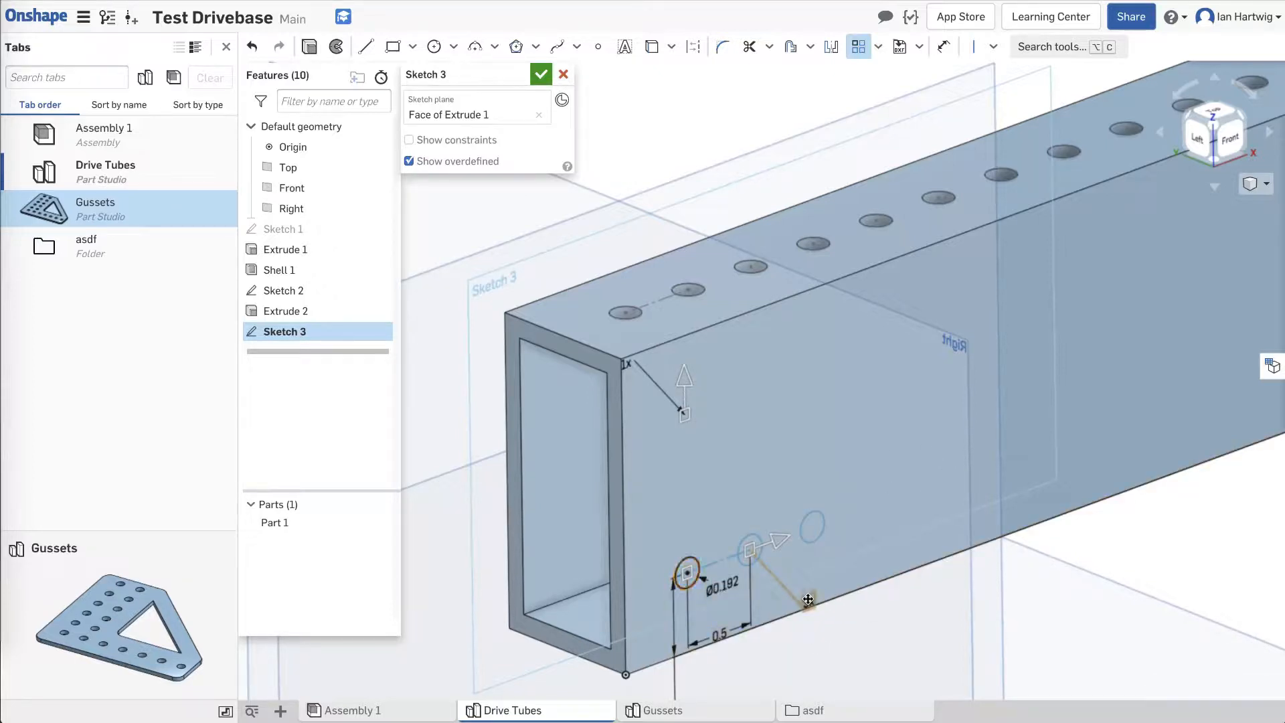
double_click(808, 598)
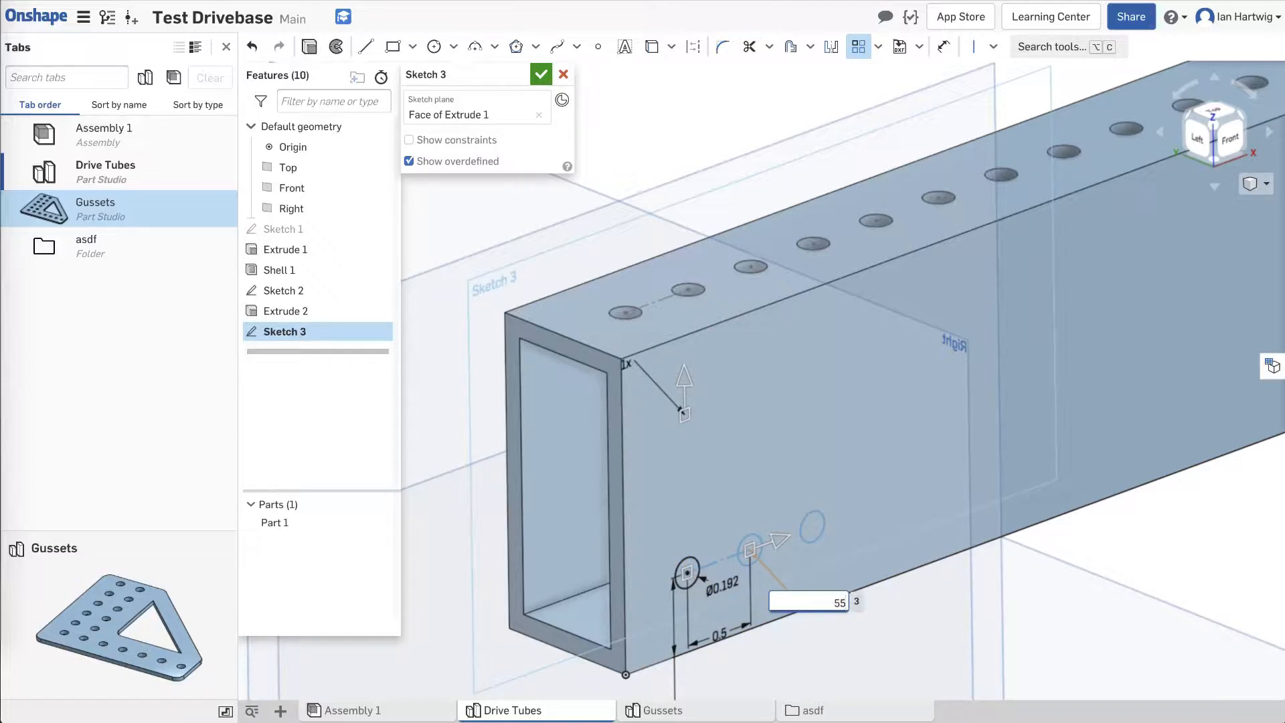
Set the pattern's upward direction to 3 instances at 0.5 in spacing and finish Sketch 3.
double_click(629, 366)
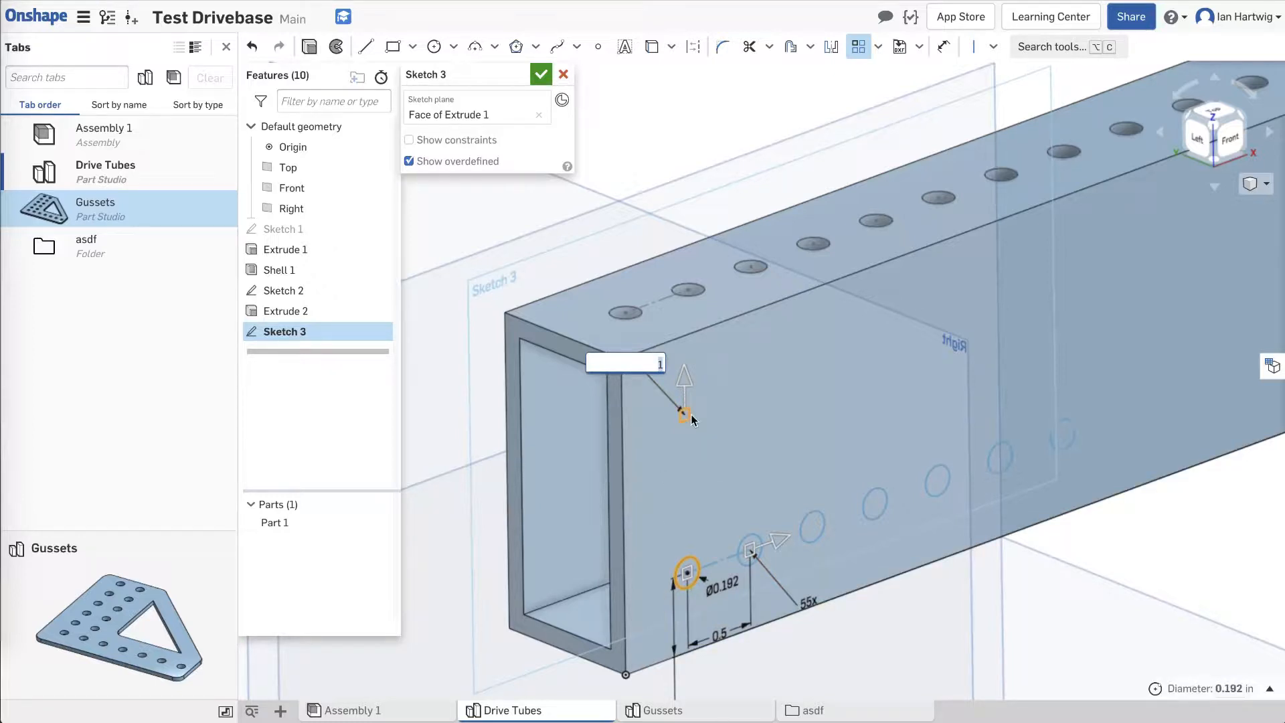
type("3")
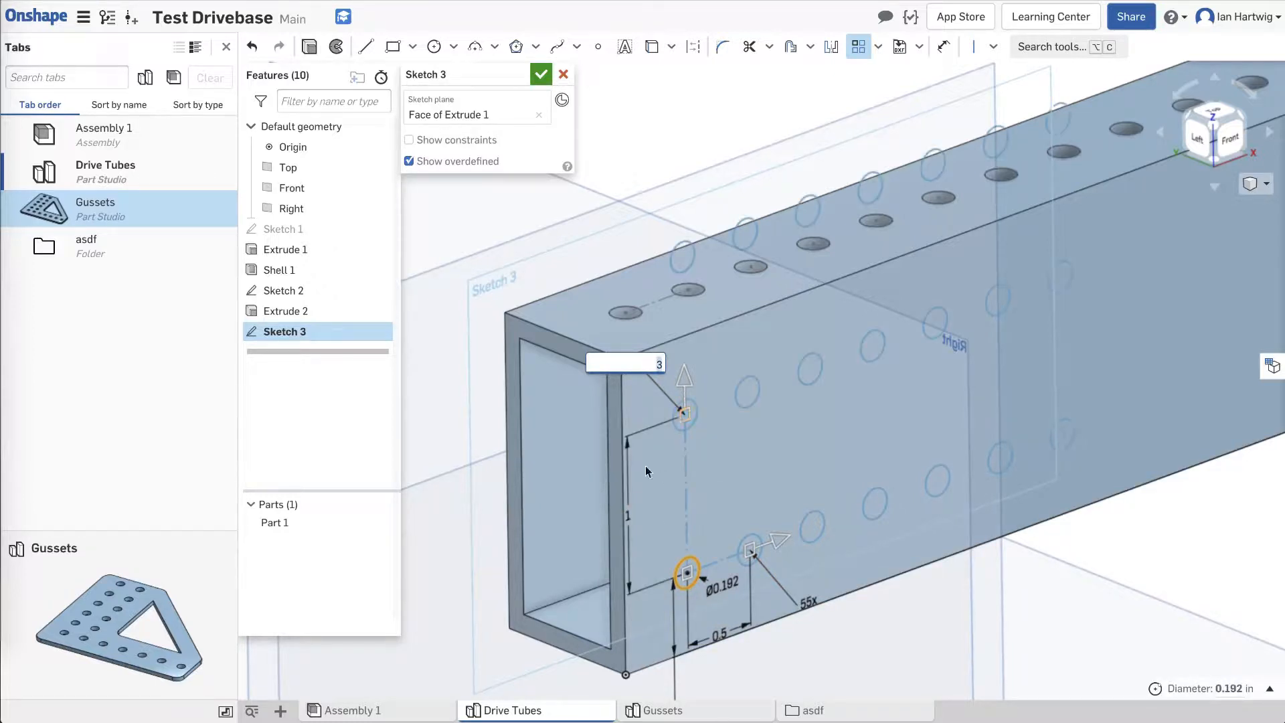
double_click(627, 515)
type(".5in")
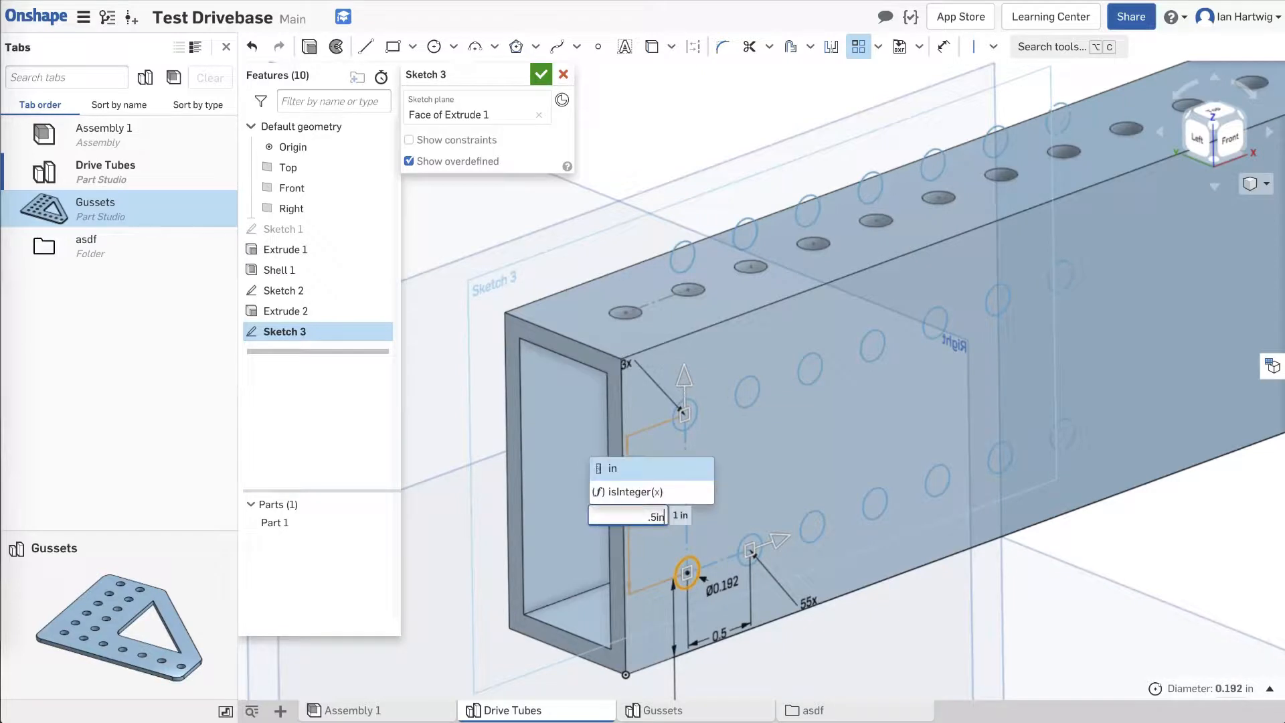
key("Return")
scroll(495, 572, "down", 5)
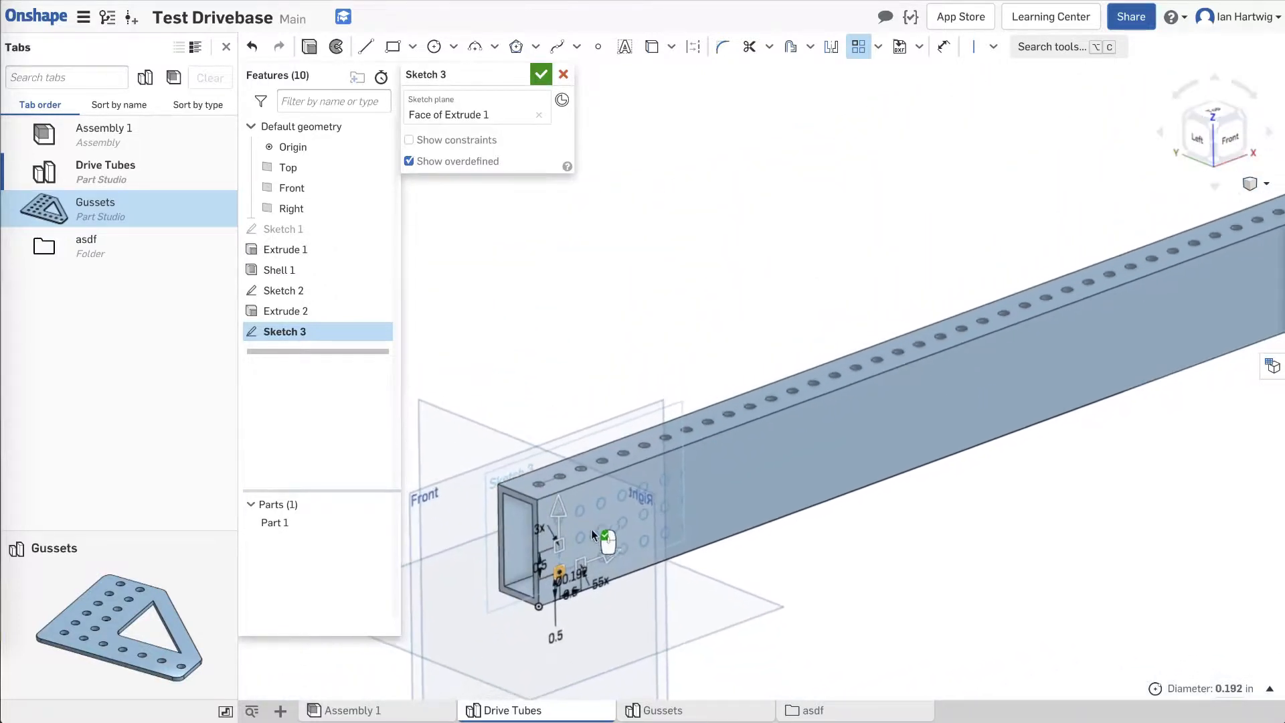
scroll(789, 459, "down", 5)
scroll(1106, 364, "up", 10)
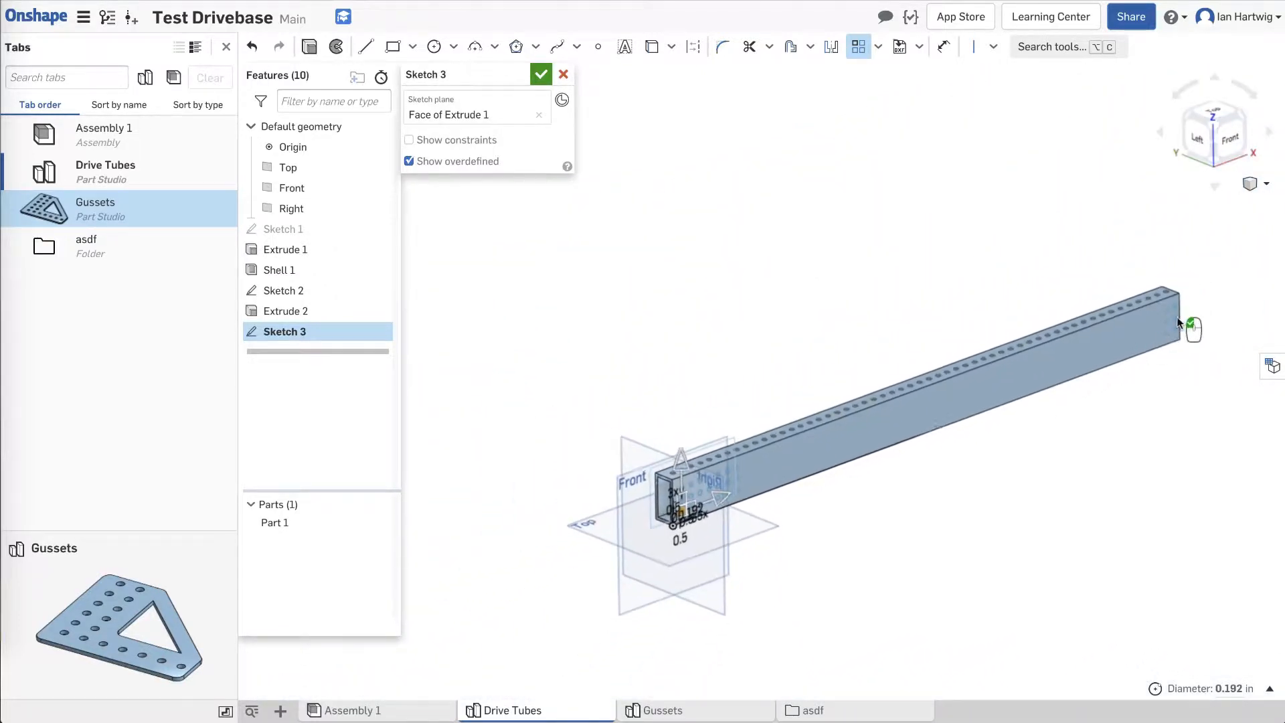
scroll(1087, 298, "down", 8)
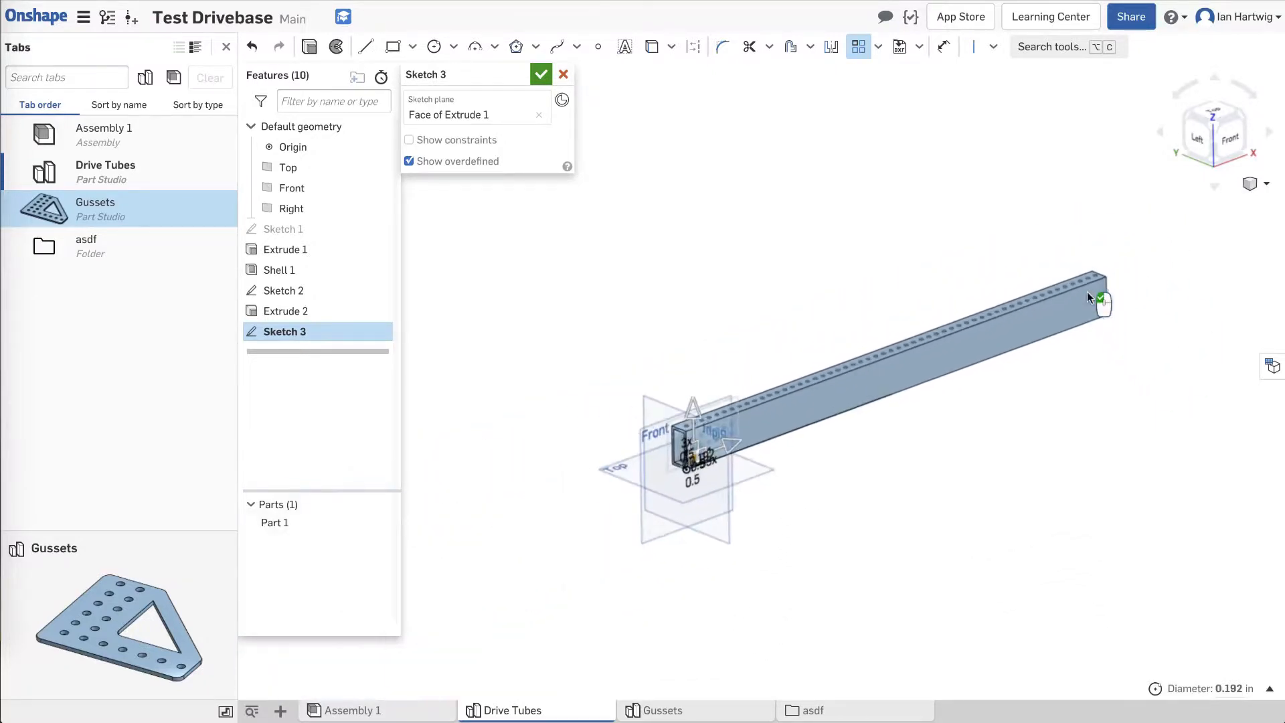
scroll(707, 451, "up", 8)
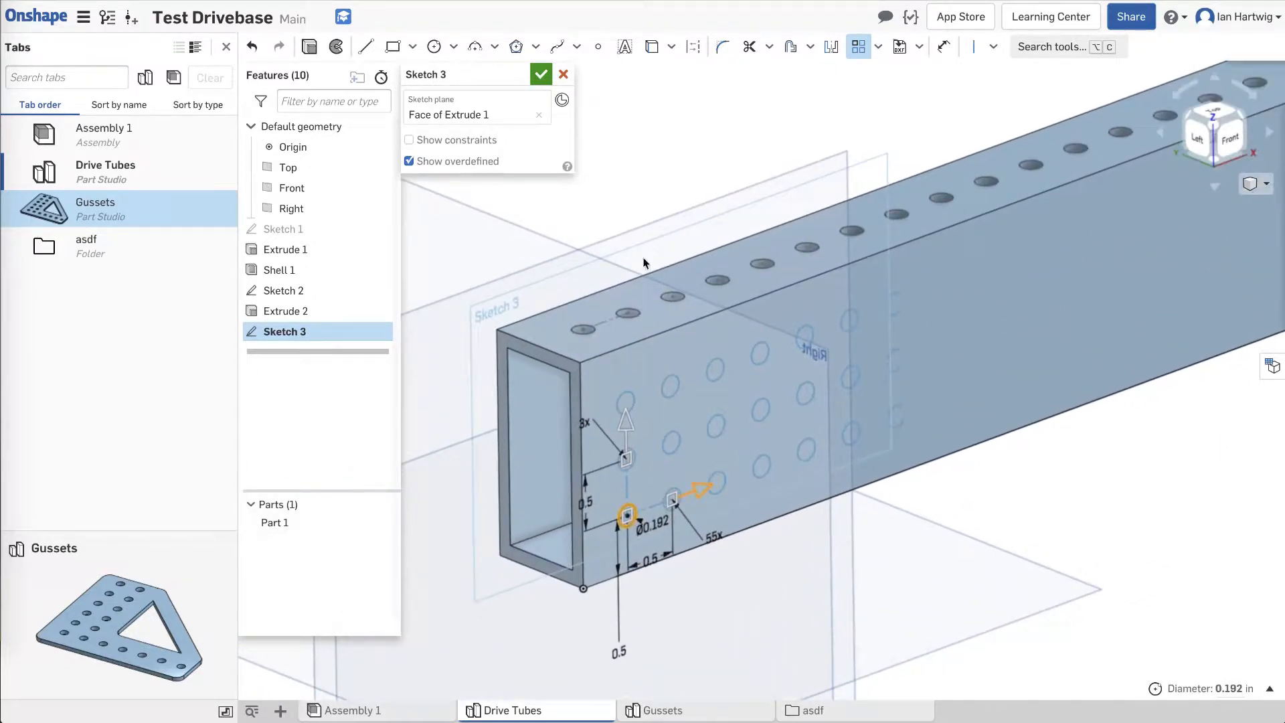
left_click(542, 75)
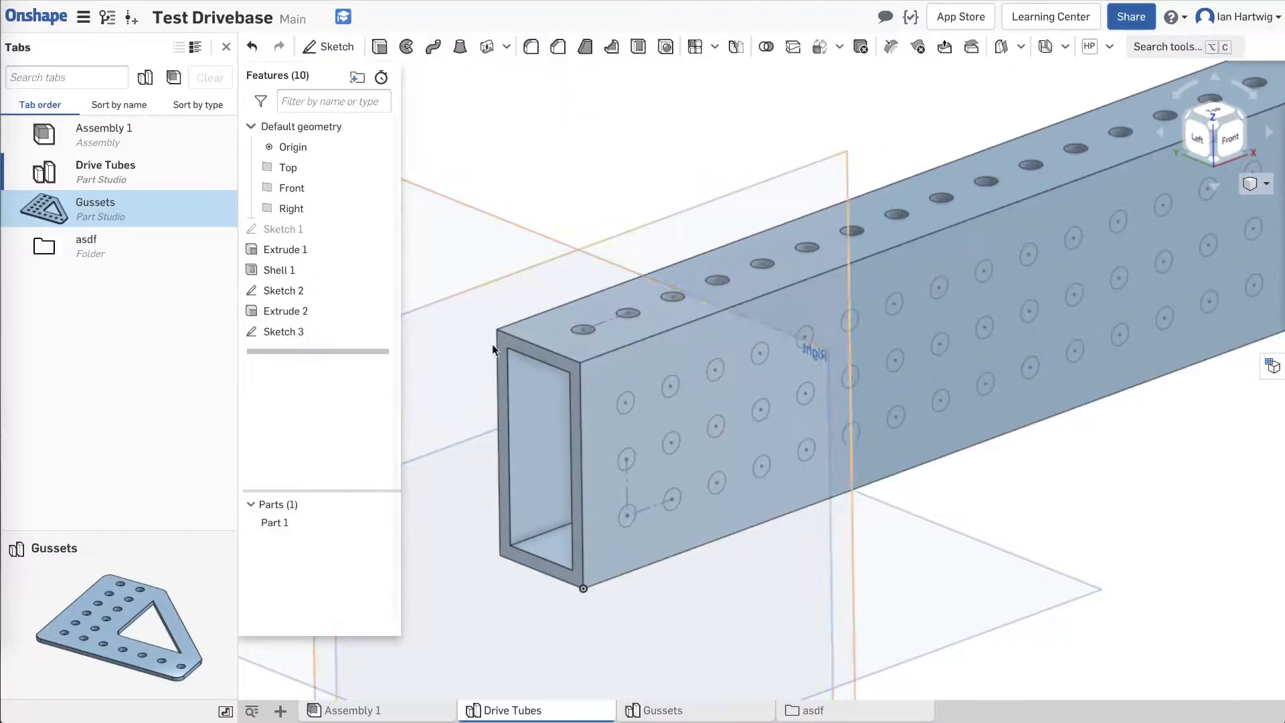
Extrude all circles of Sketch 3 as a Remove cut with the Through all end type, and hide Sketch 2.
left_click(300, 332)
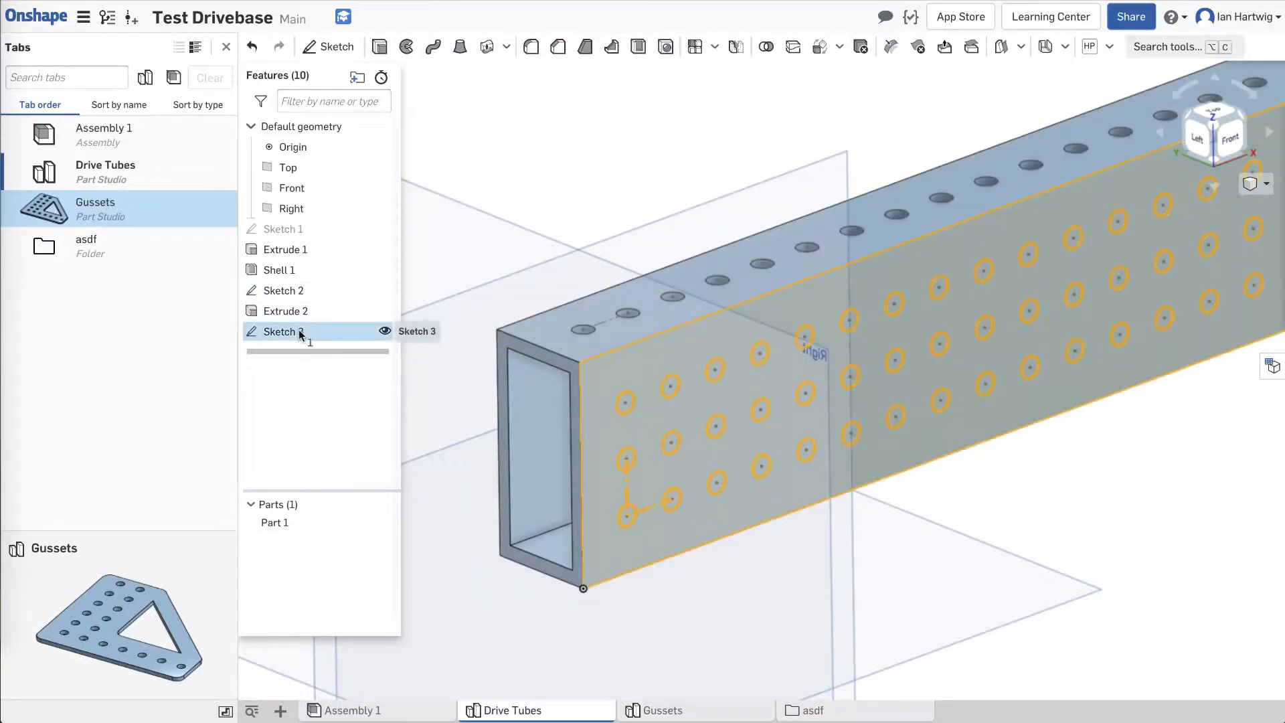
left_click(379, 47)
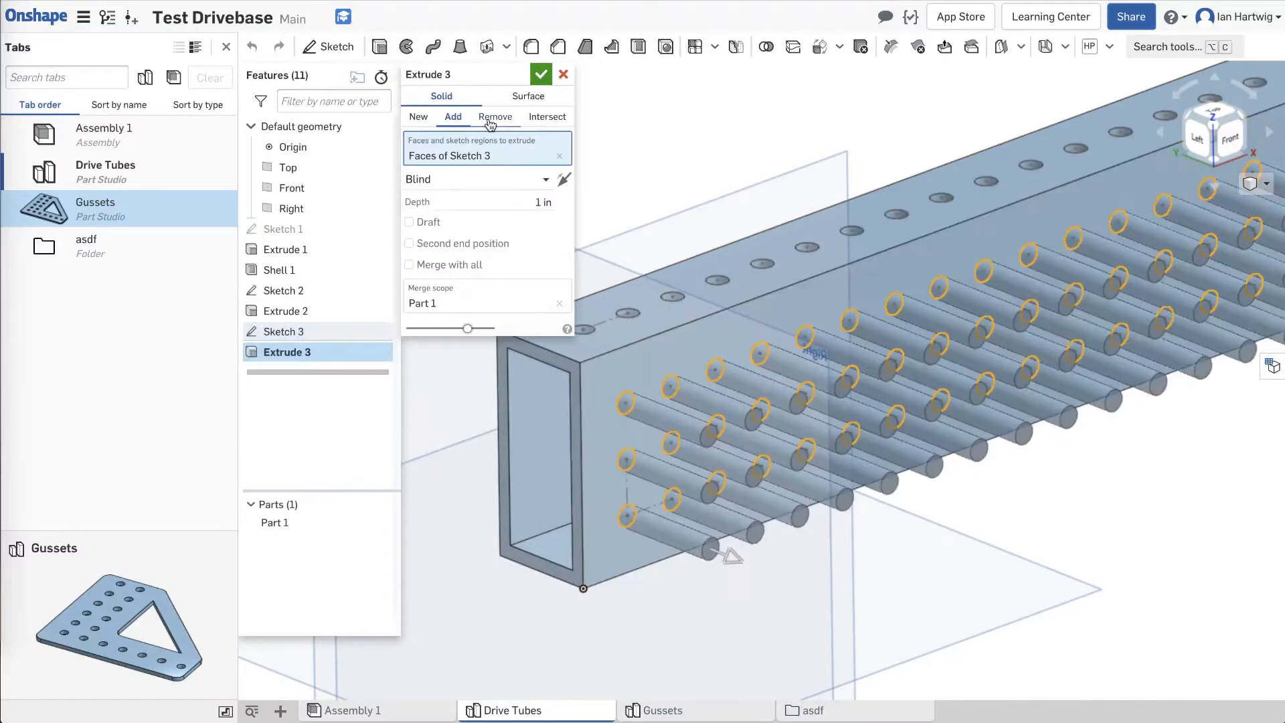
left_click(492, 119)
left_click(544, 180)
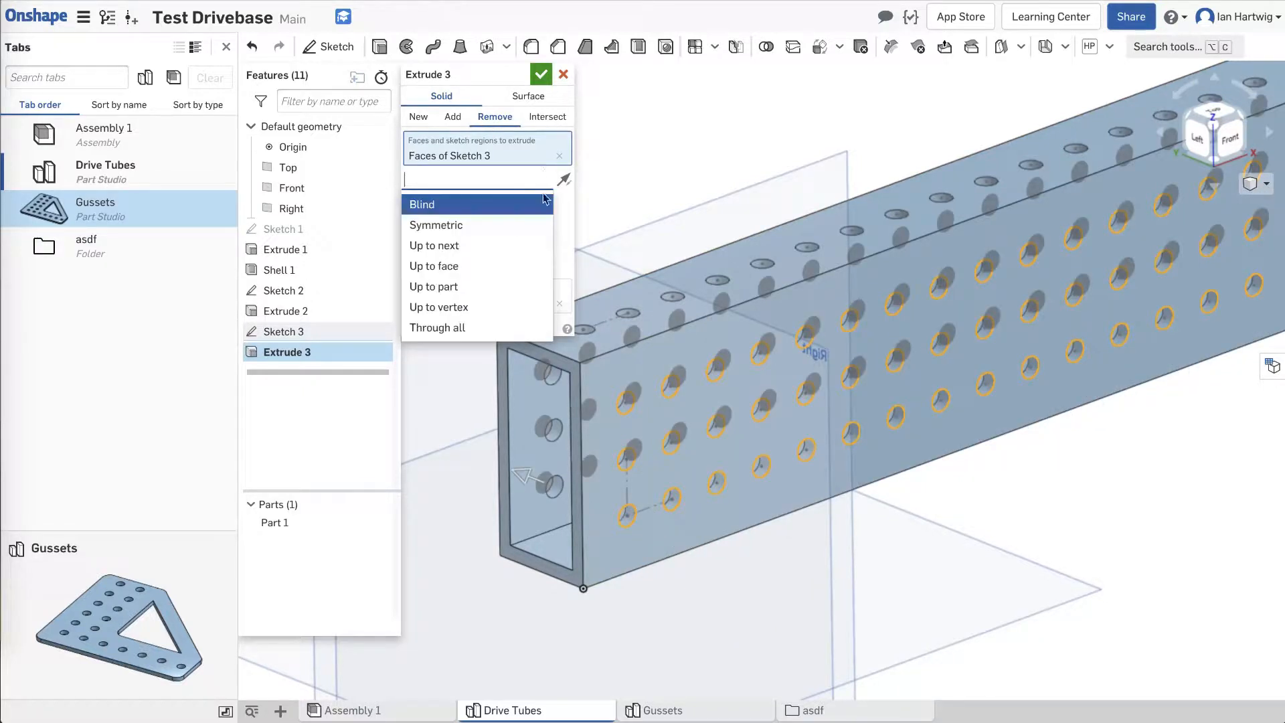
left_click(503, 327)
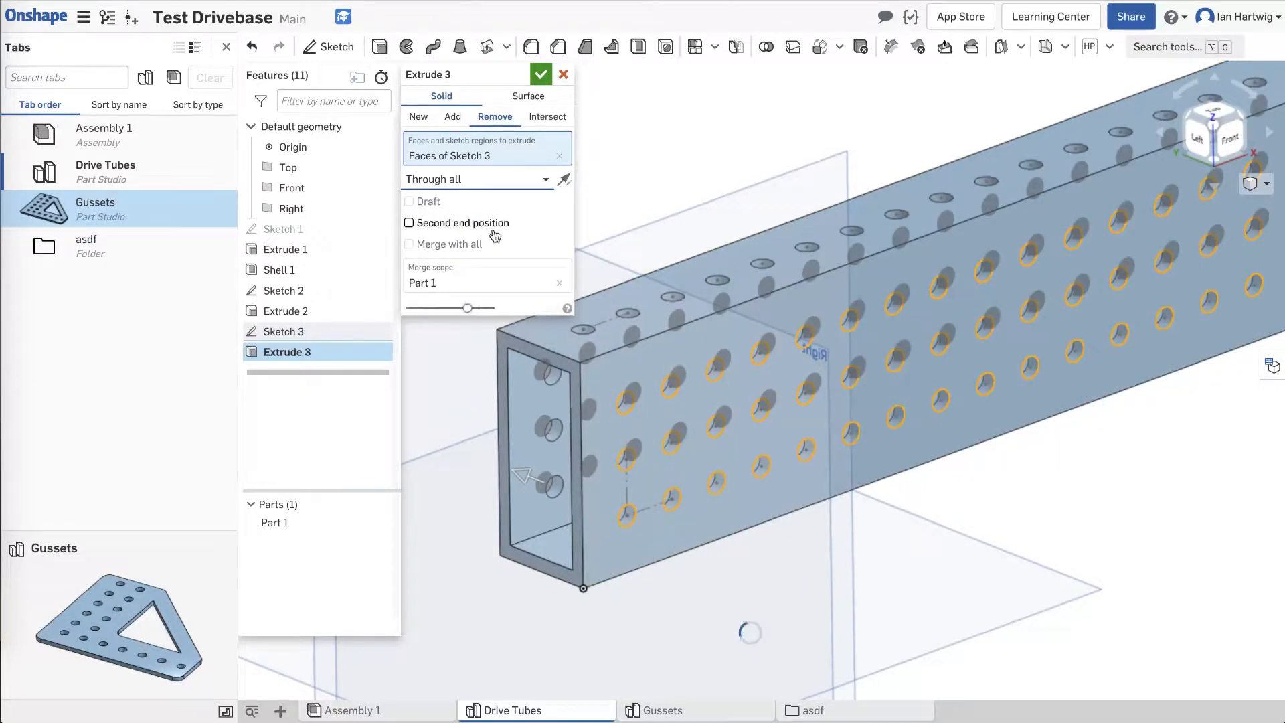
left_click(541, 74)
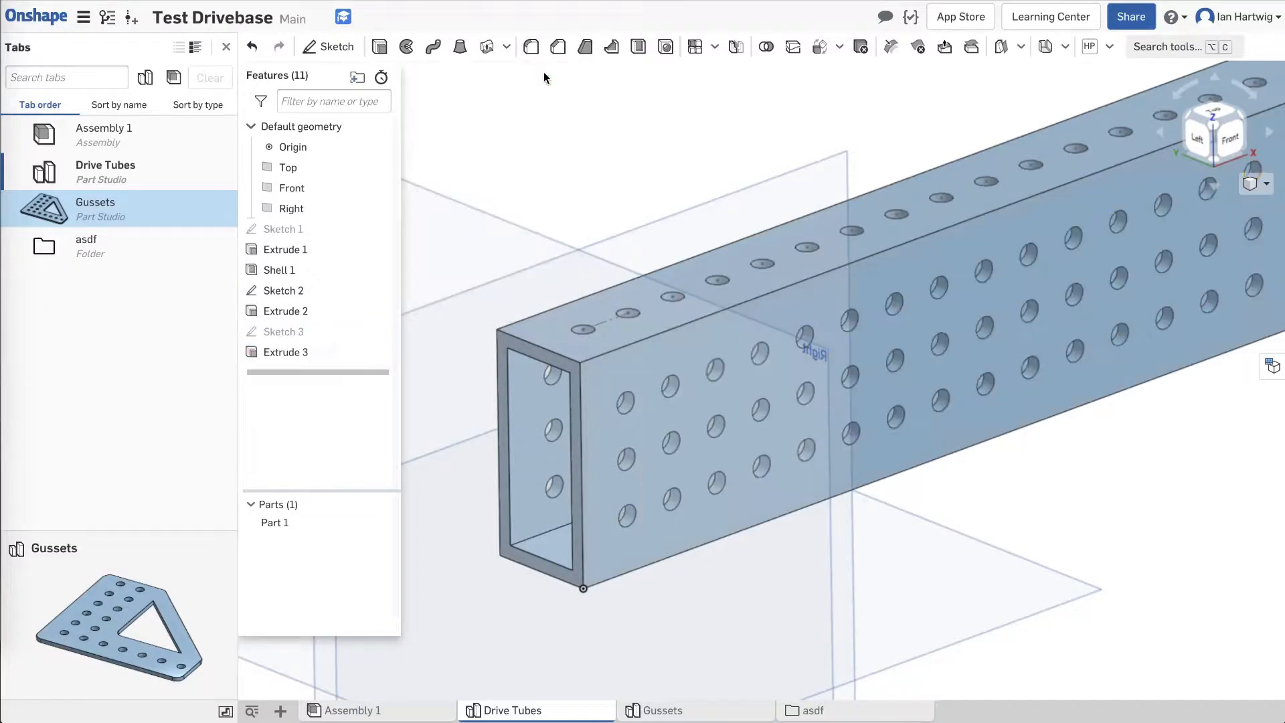
left_click(385, 289)
Reopen Sketch 1 of the tube for editing in the top view.
scroll(509, 371, "down", 10)
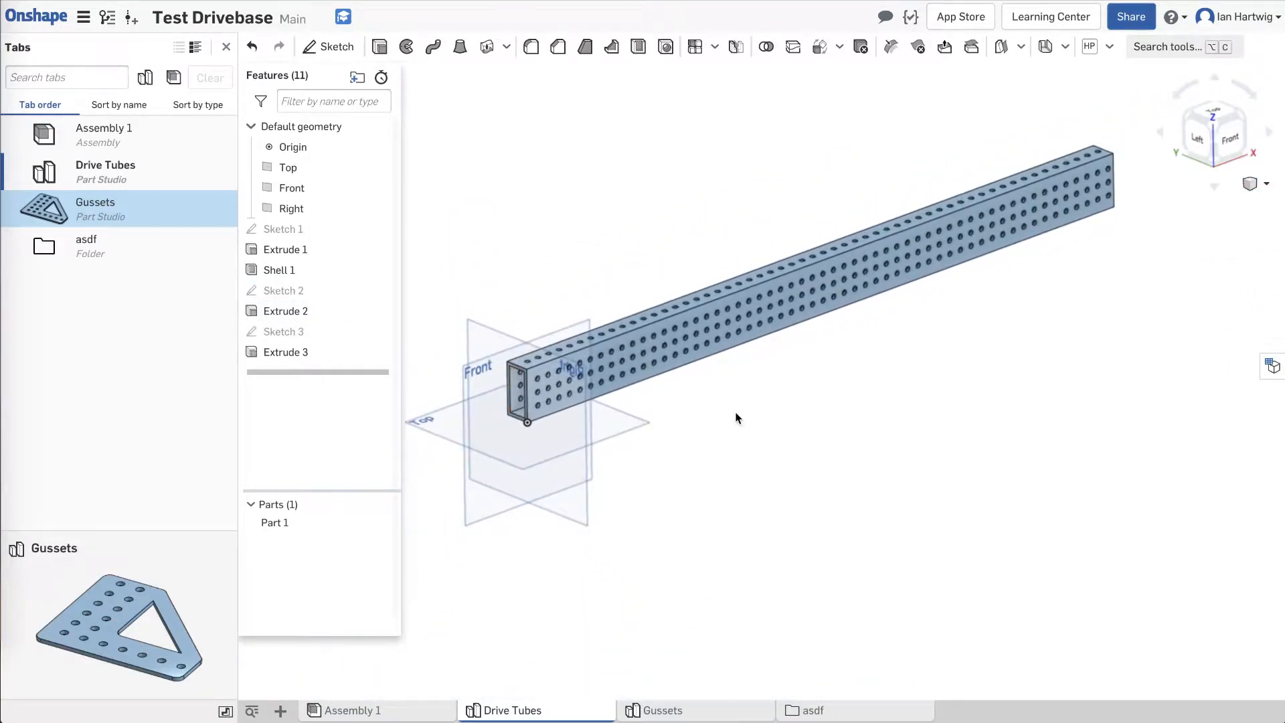
right_click_drag(736, 414, 668, 471)
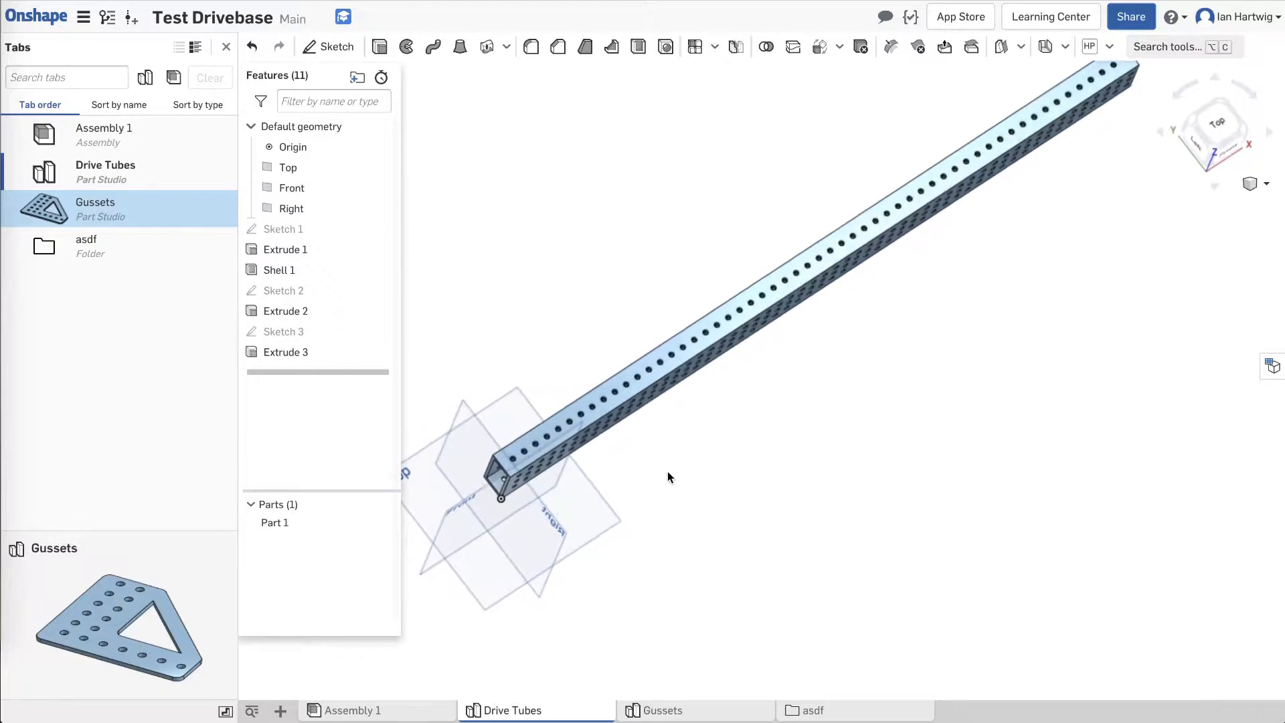
scroll(668, 471, "down", 3)
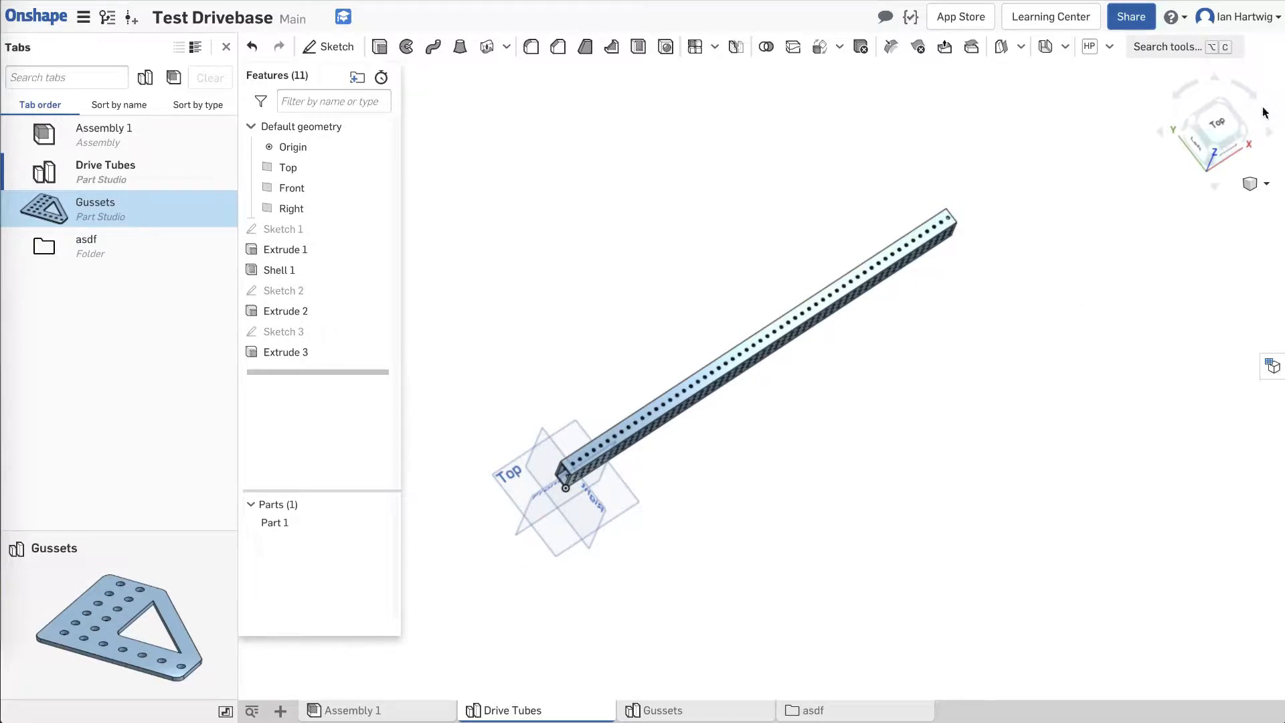
left_click(1218, 128)
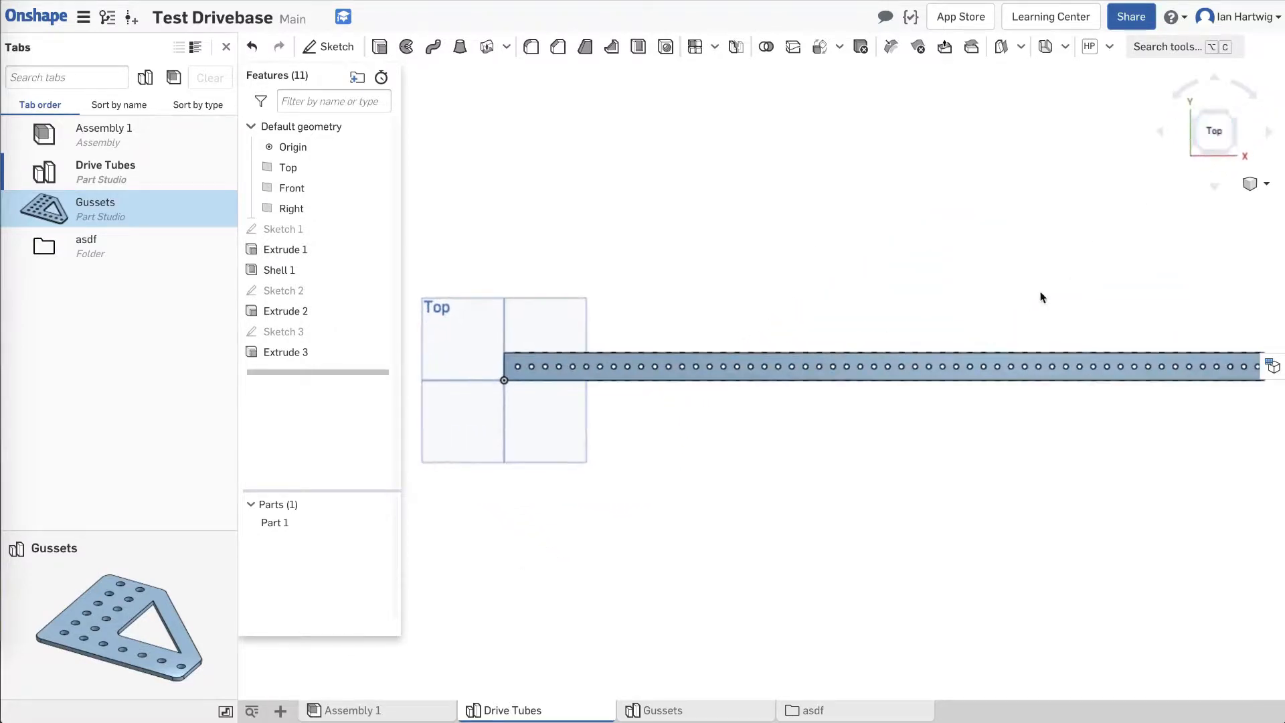
scroll(601, 570, "down", 3)
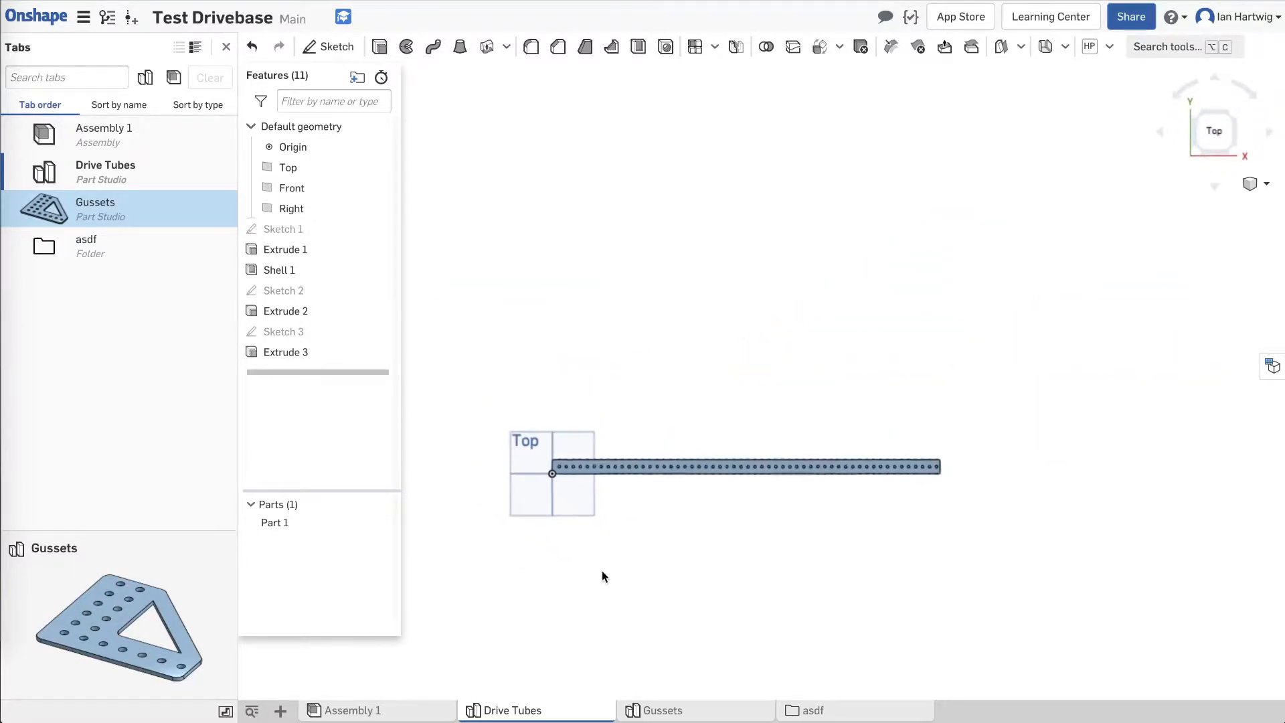
right_click_drag(738, 524, 789, 536)
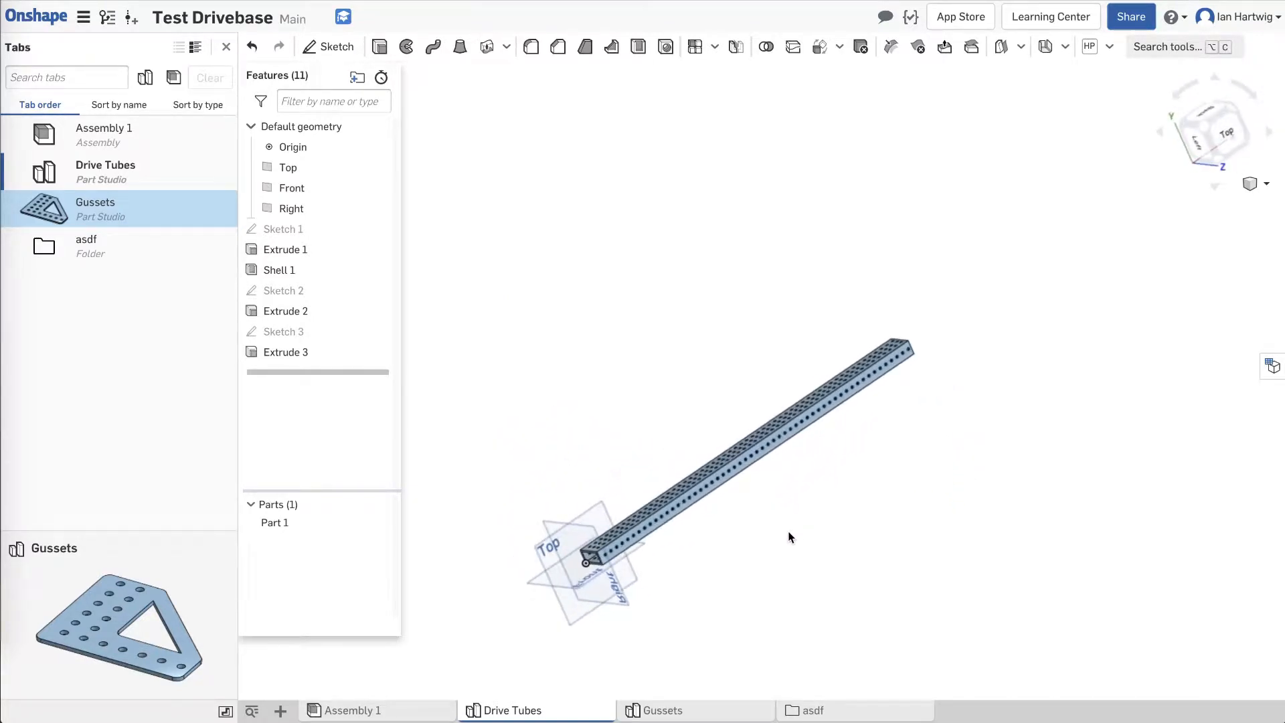
left_click(1222, 136)
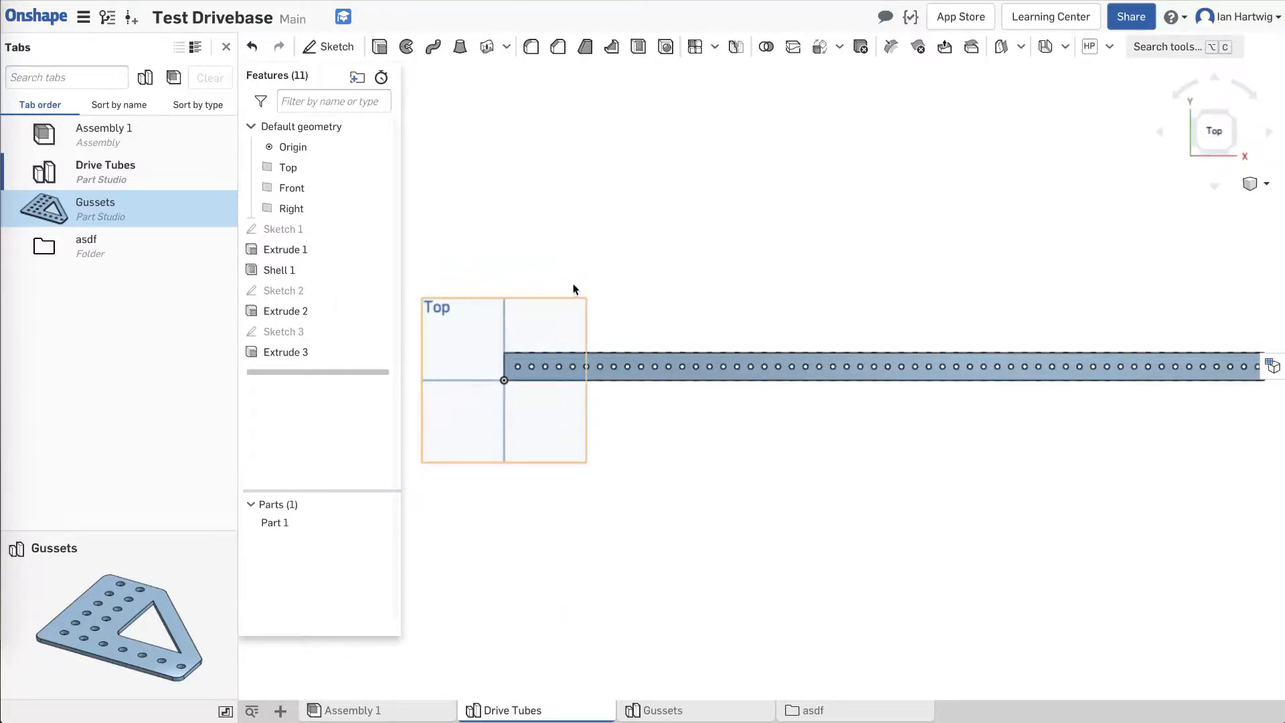
double_click(299, 234)
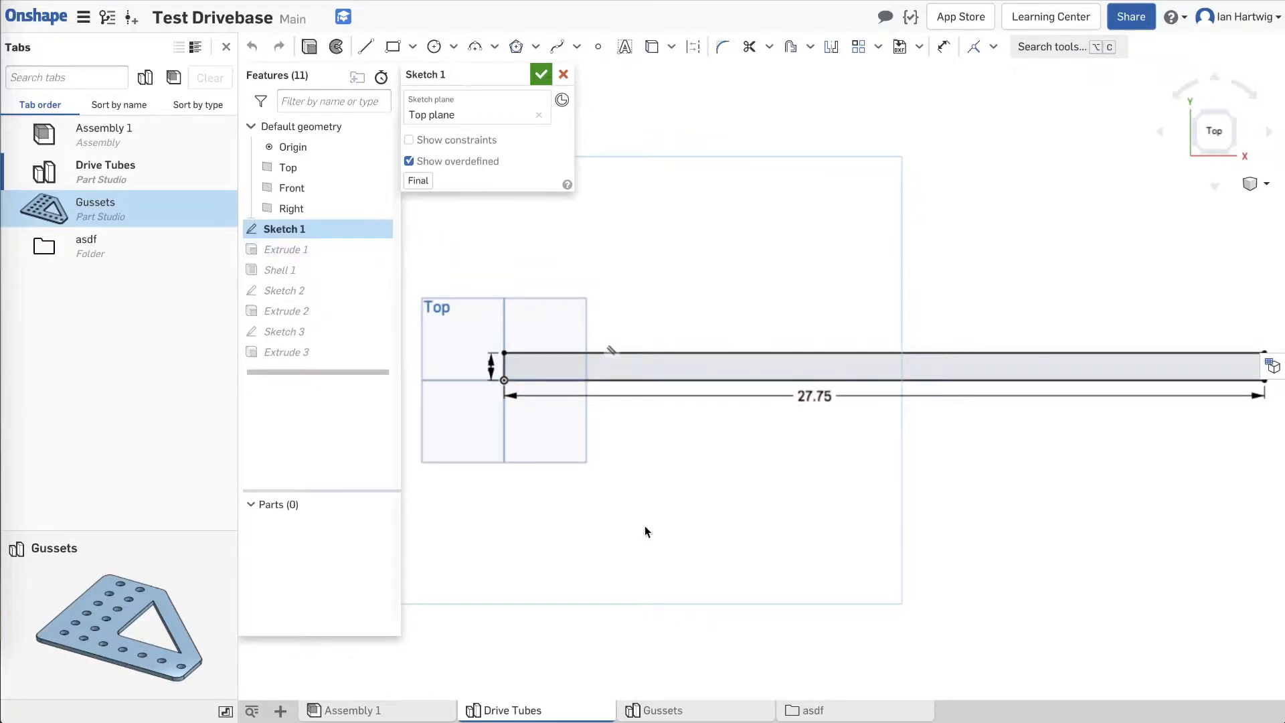
scroll(608, 525, "down", 3)
scroll(608, 524, "up", 2)
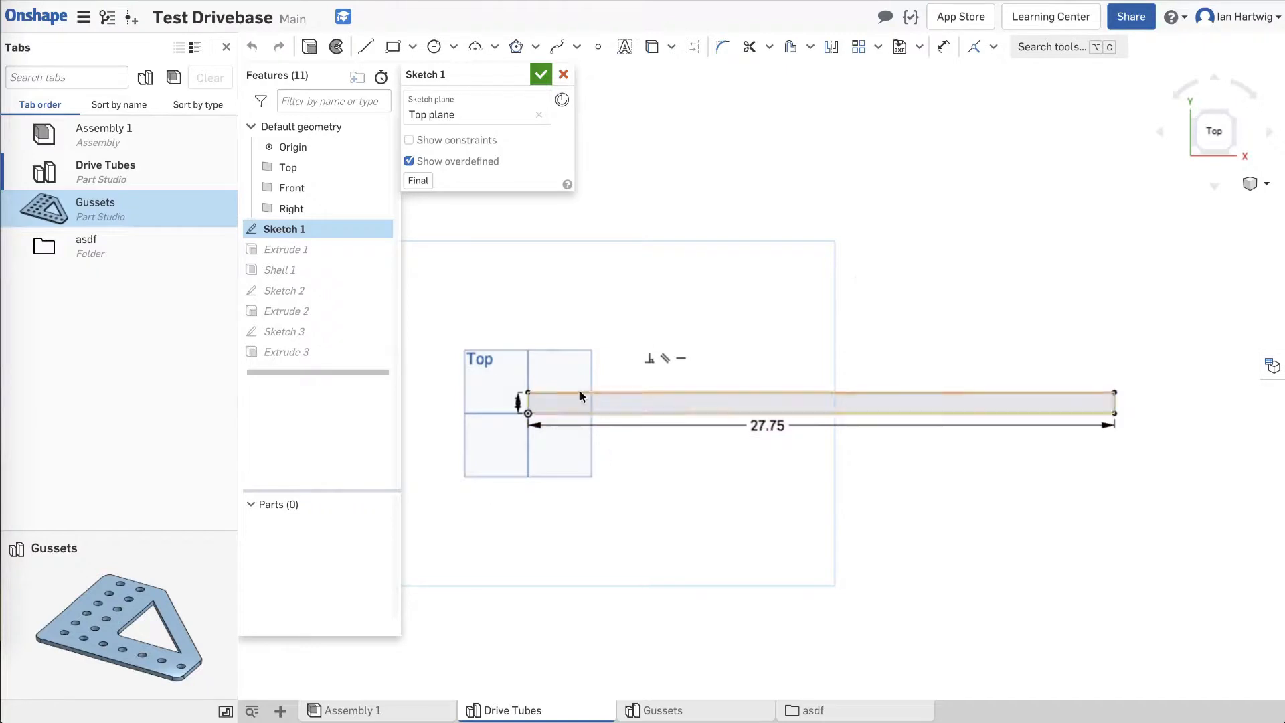
Sketch a vertical rectangle about 3 by 27.2 in up from the tube profile's upper edge, and a parallel 27.75 in long rectangle across its far end.
left_click(395, 50)
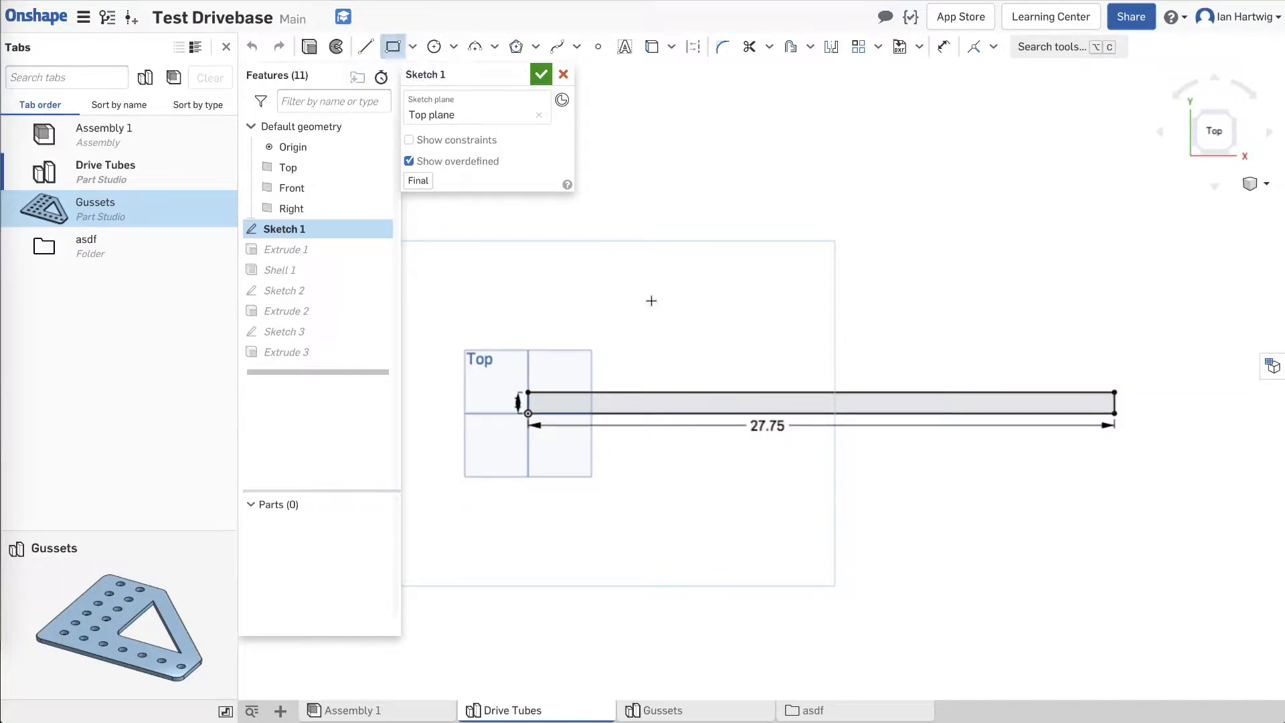
scroll(863, 439, "down", 3)
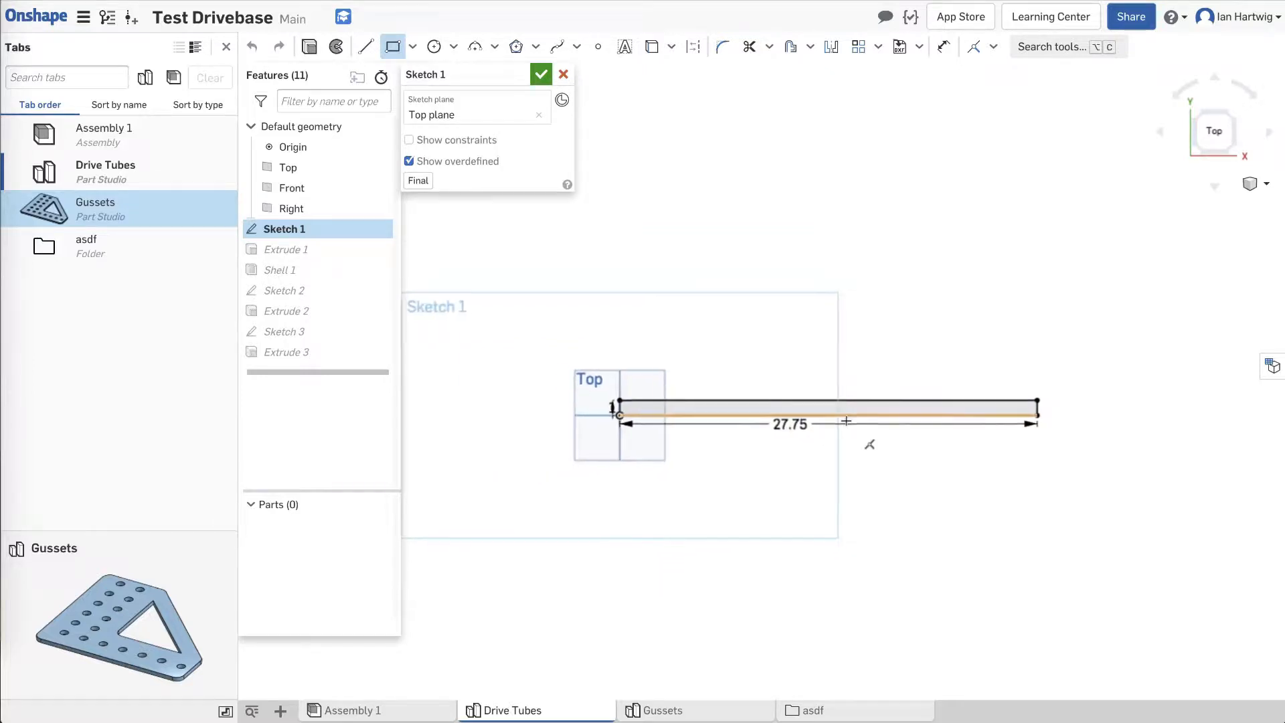
left_click(657, 400)
scroll(662, 404, "down", 1)
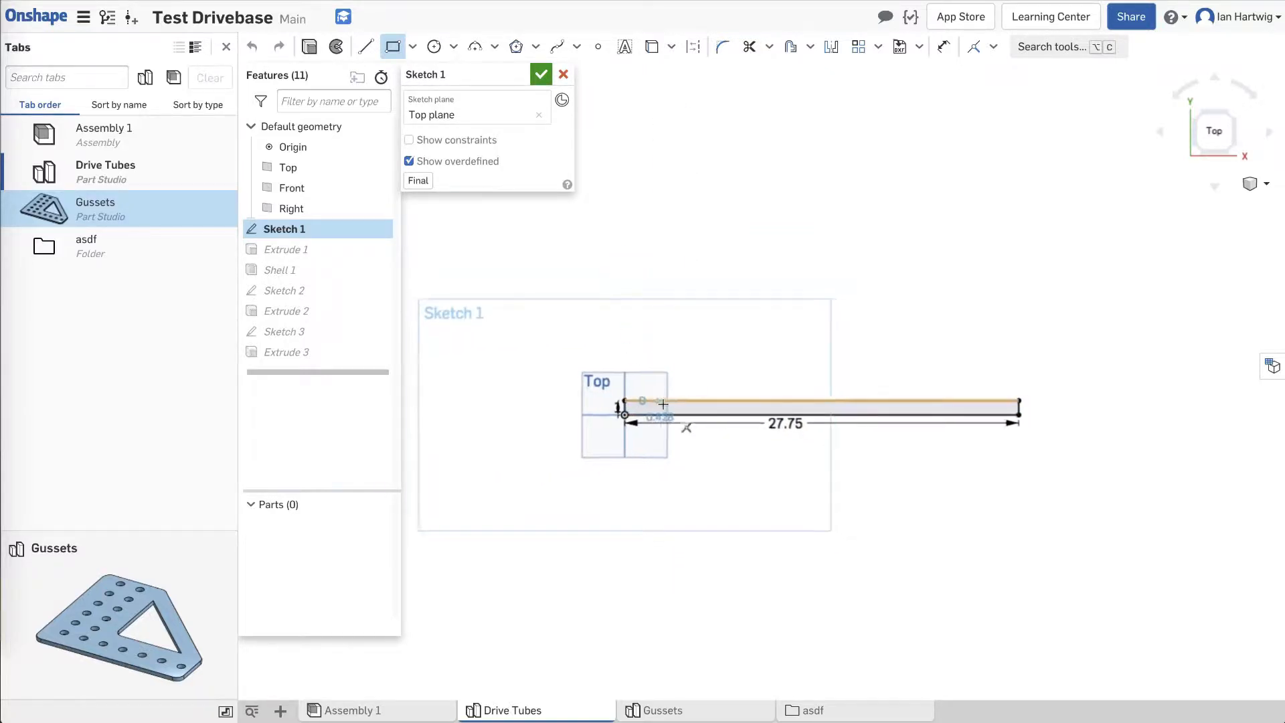
scroll(662, 403, "down", 3)
scroll(728, 83, "up", 3)
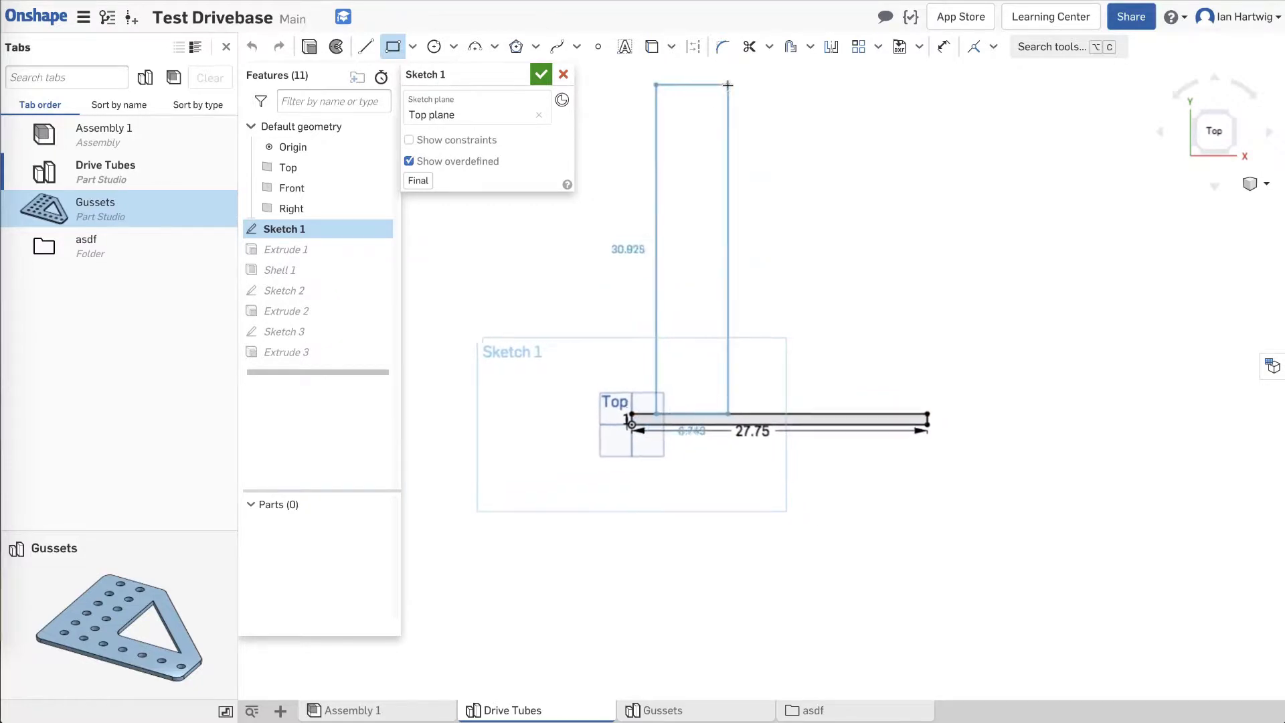
left_click(675, 135)
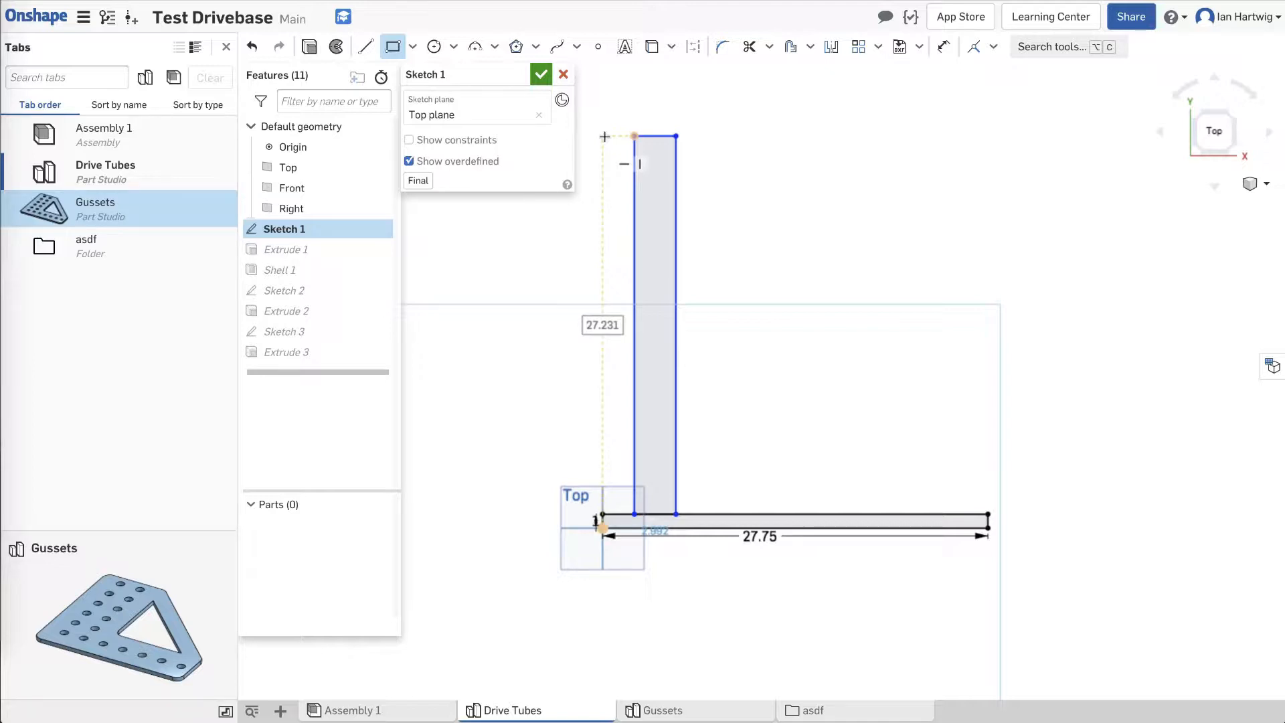
left_click(603, 136)
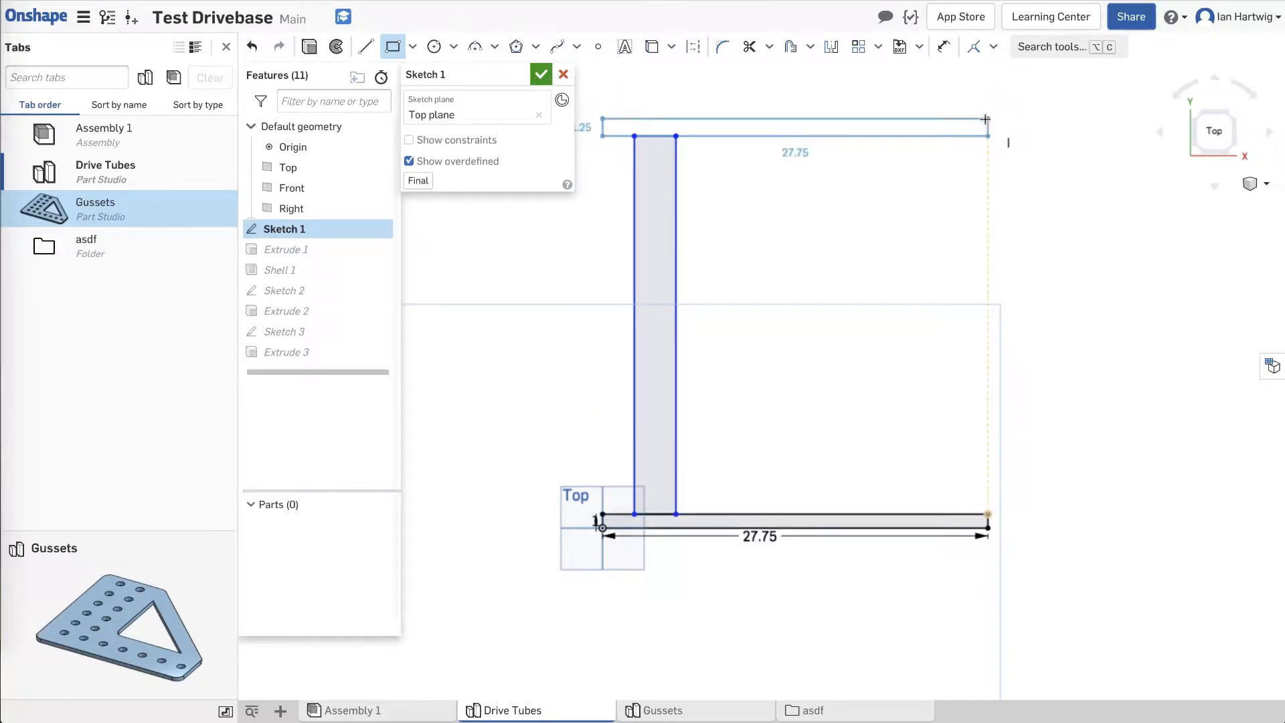
left_click(987, 119)
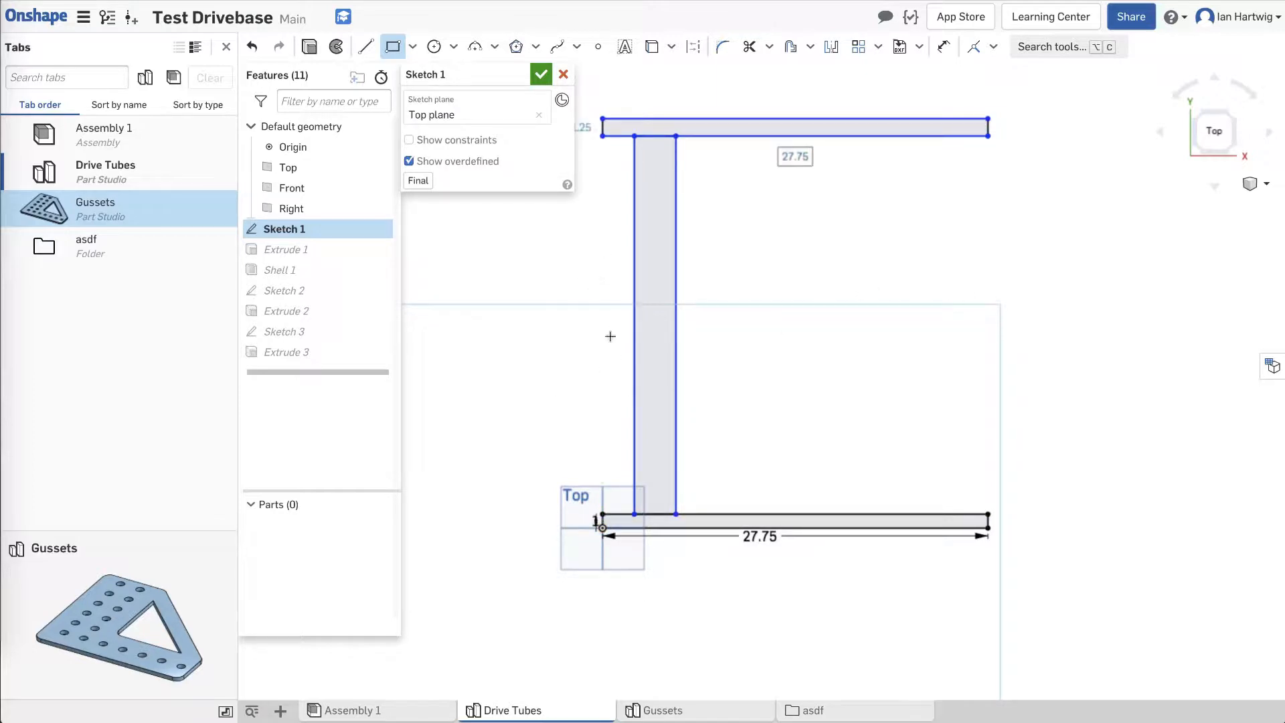
Sketch three separate, vertically aligned rectangles about 2.33 in wide and 7 in long in a column to the left of the frame.
left_click(480, 351)
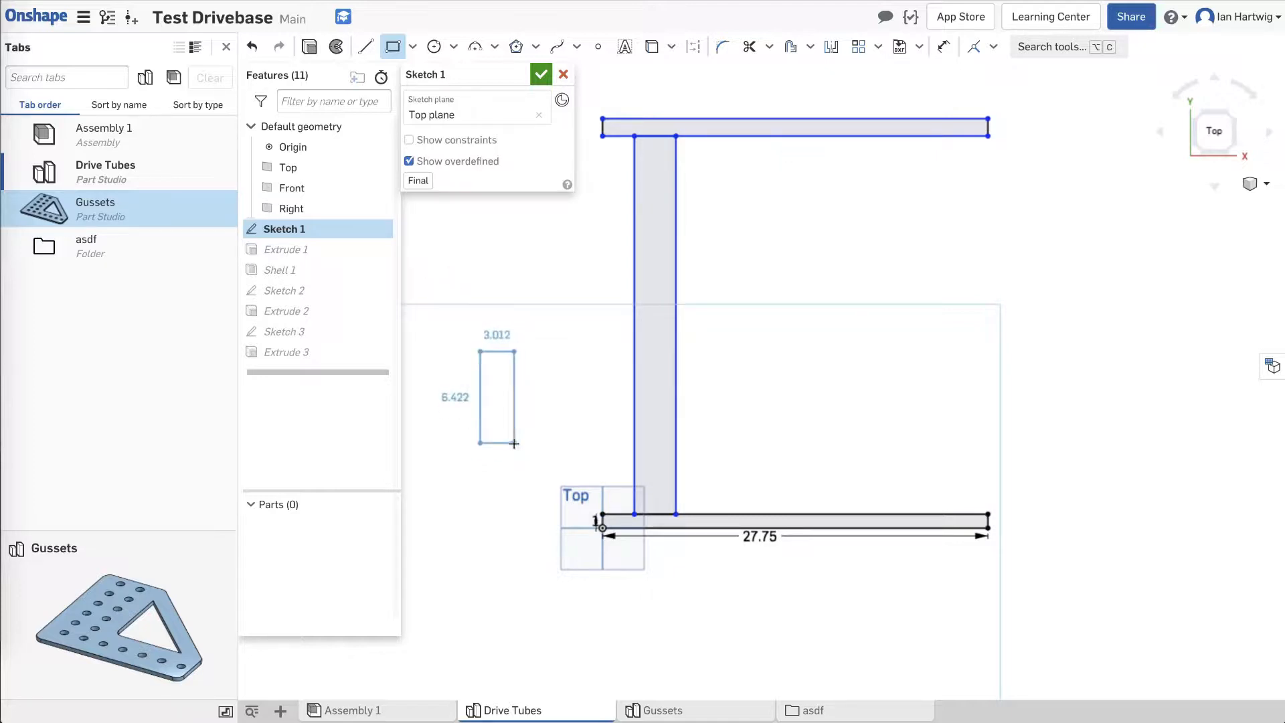
left_click(513, 448)
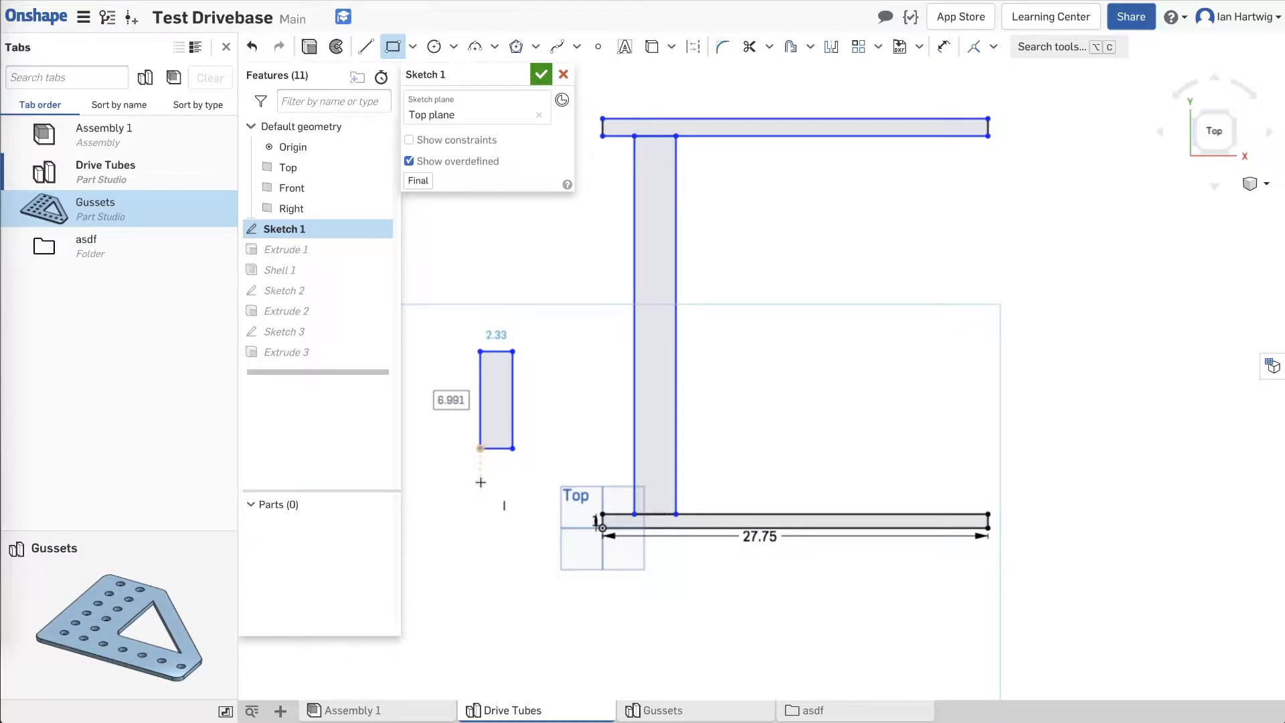
left_click(481, 482)
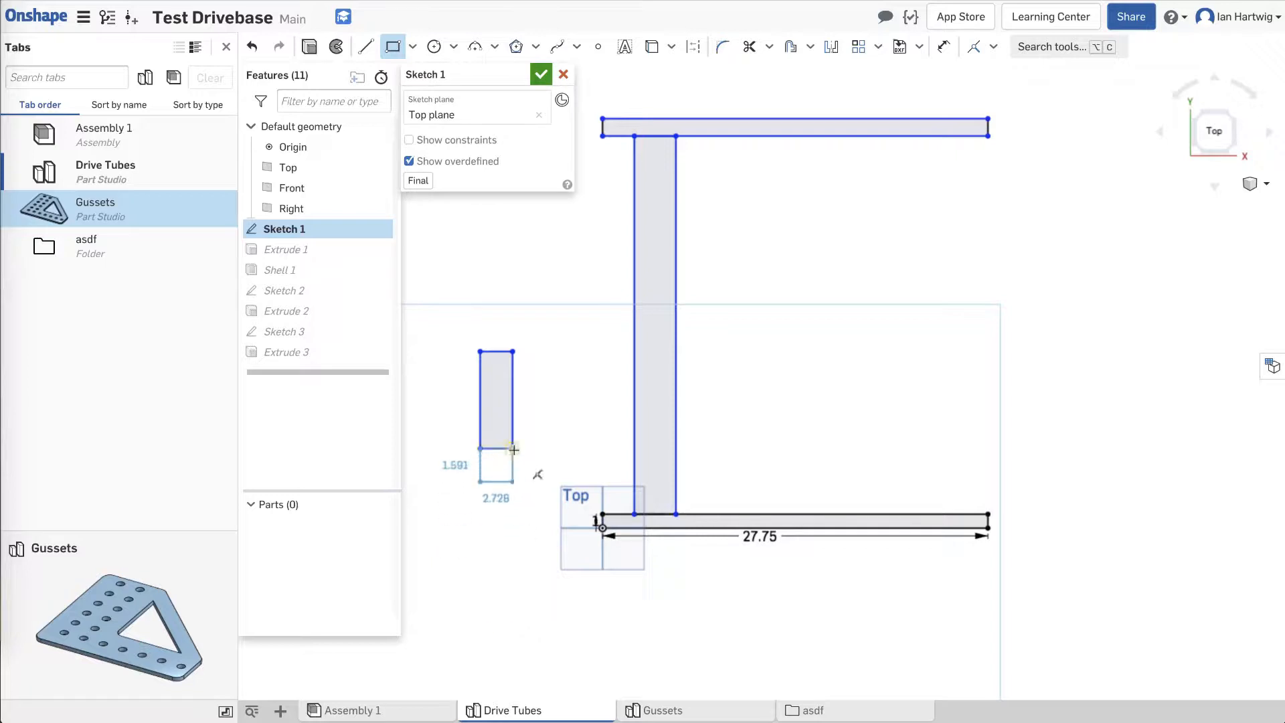
left_click(513, 576)
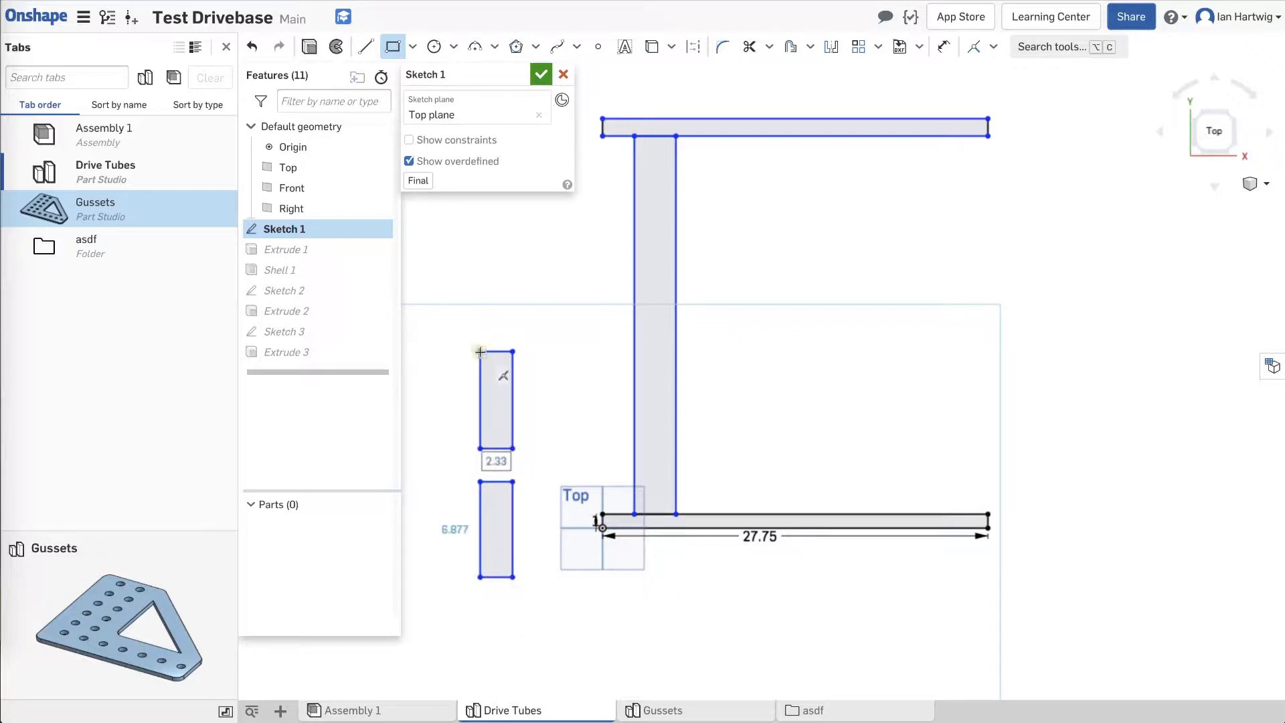
left_click(481, 319)
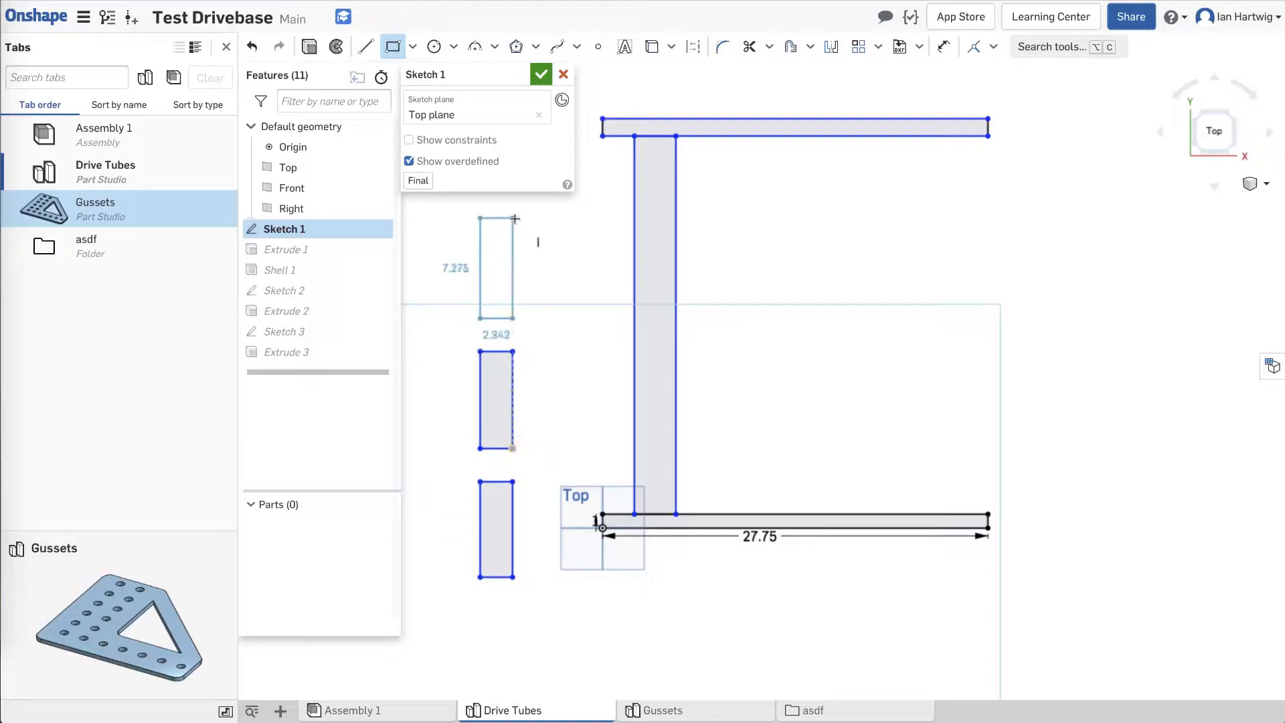
left_click(514, 216)
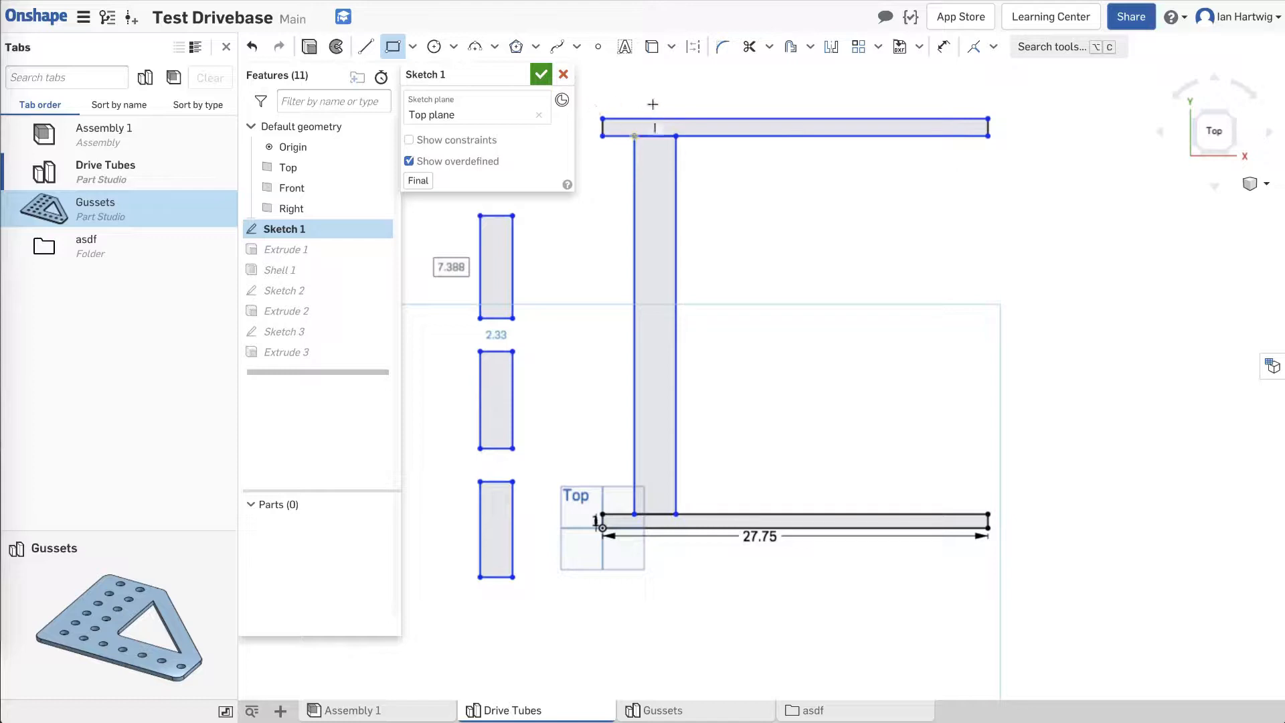
key("Escape")
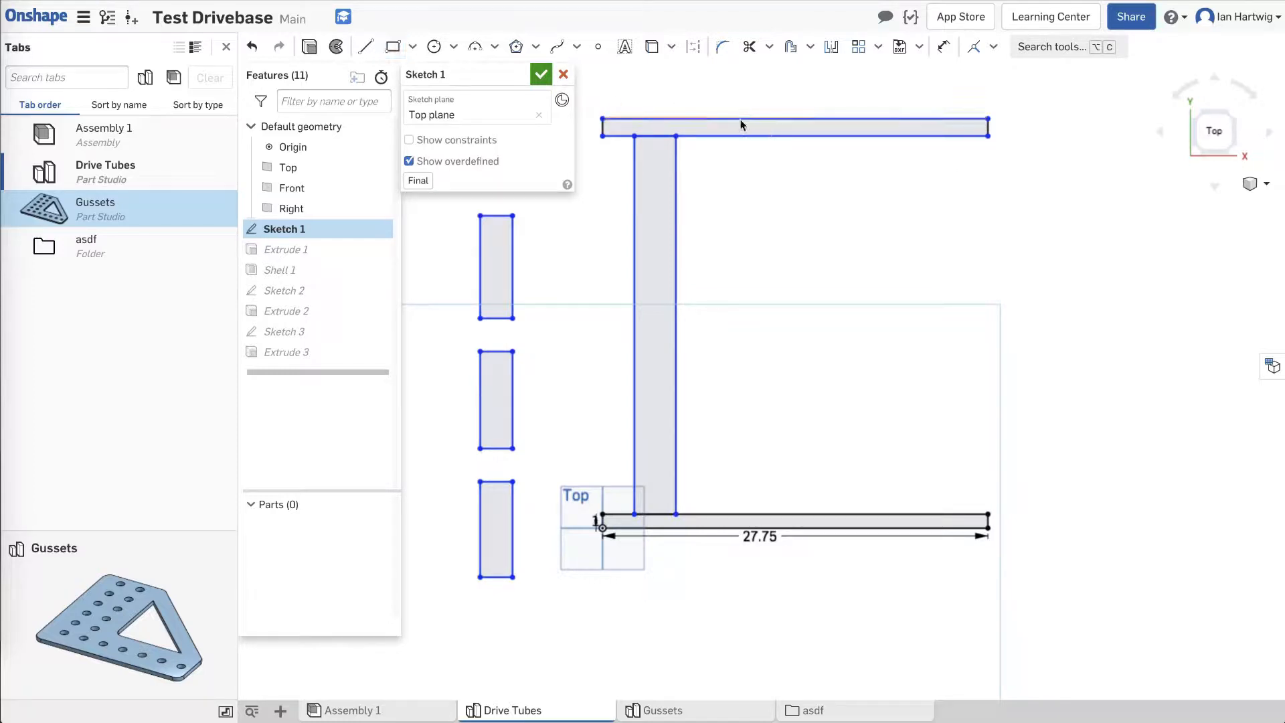
Dimension the width of the vertical crossbar rectangle between the two tubes to 1.5 in.
key("u")
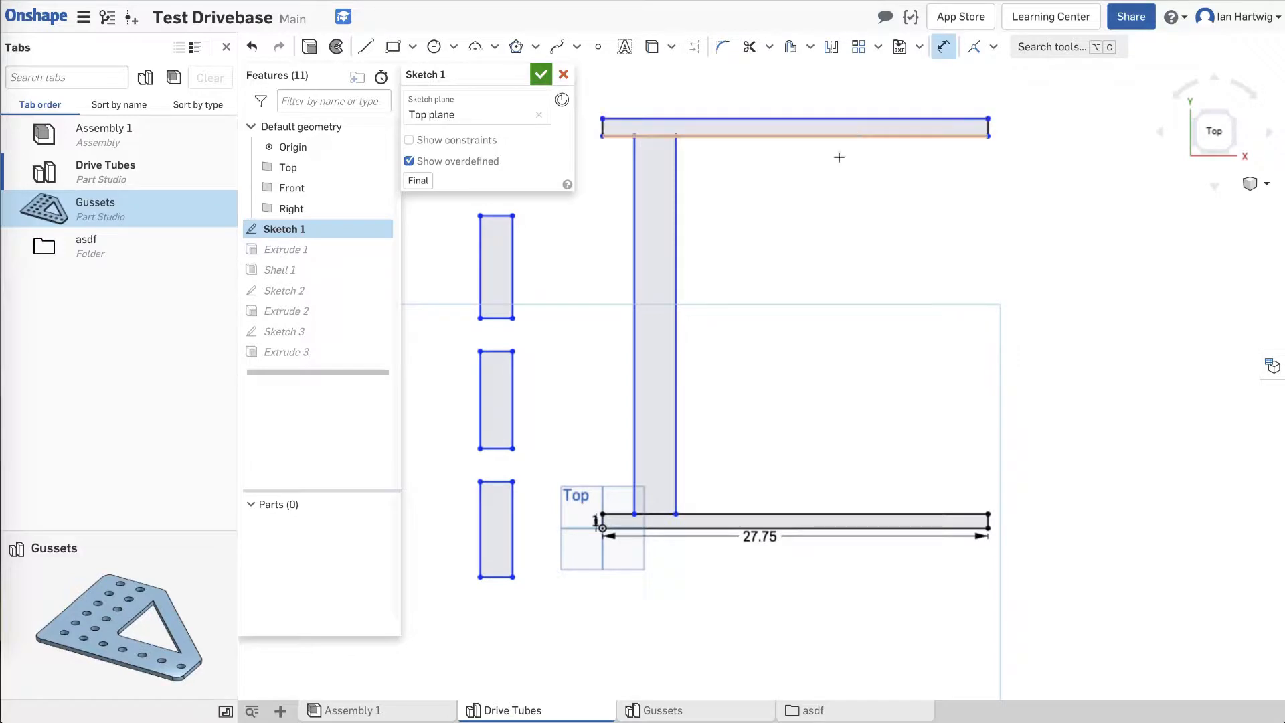
left_click(635, 264)
left_click(675, 265)
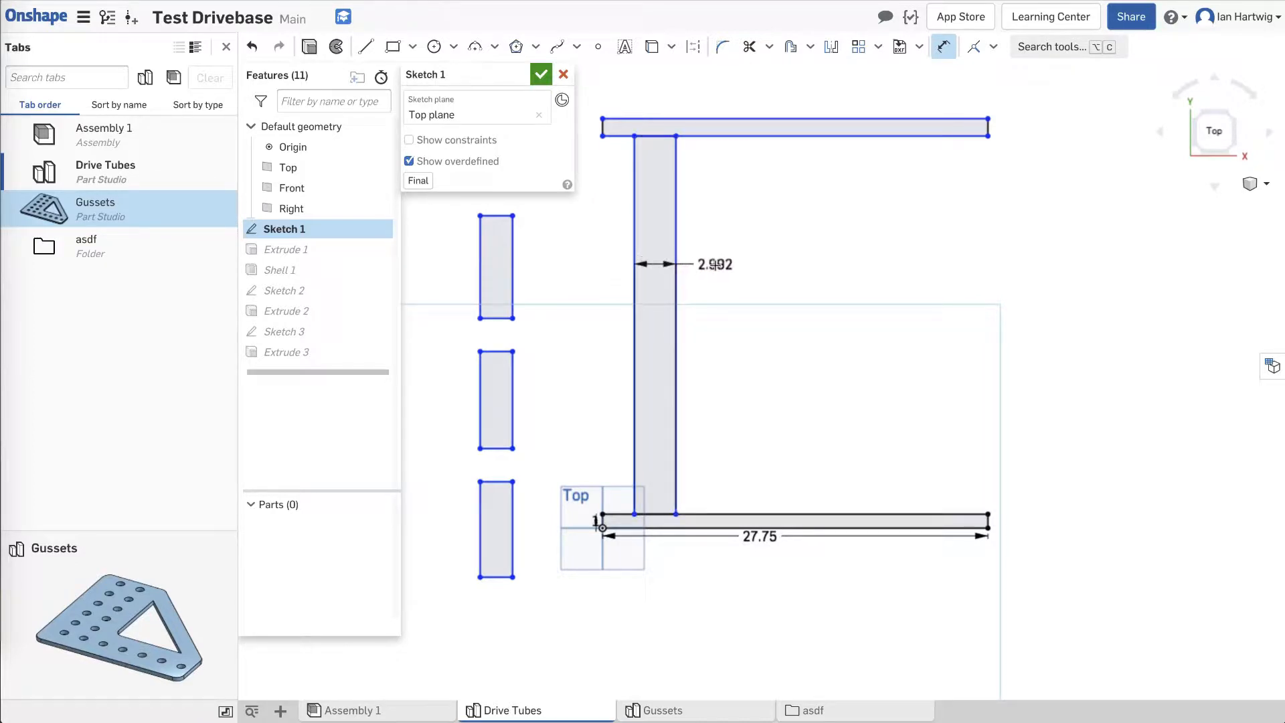
left_click(698, 268)
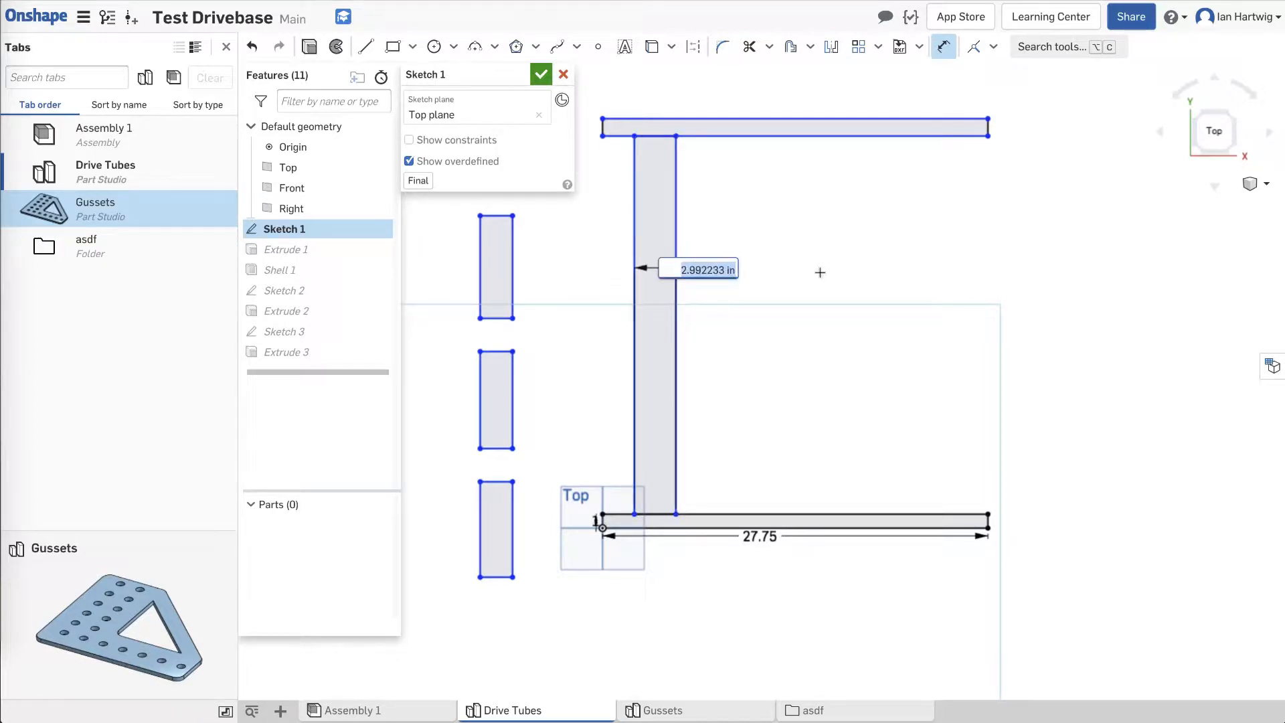
type("1")
type(".5in")
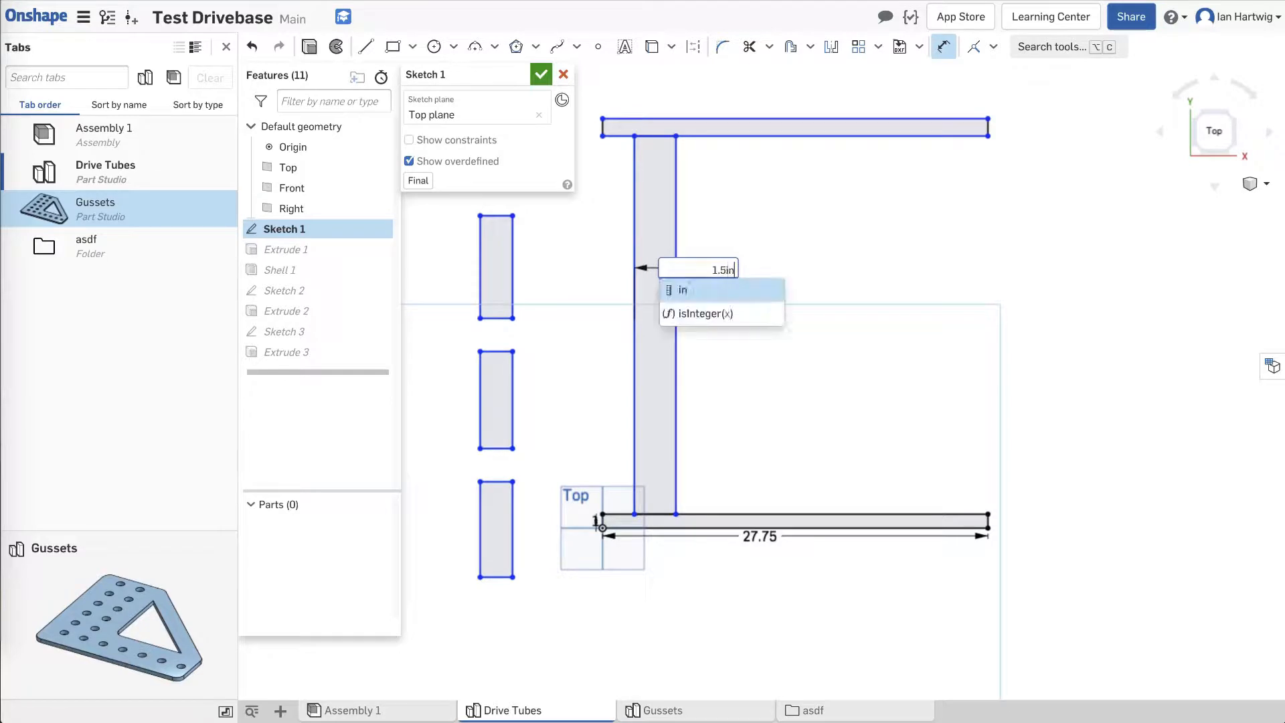
key("Return")
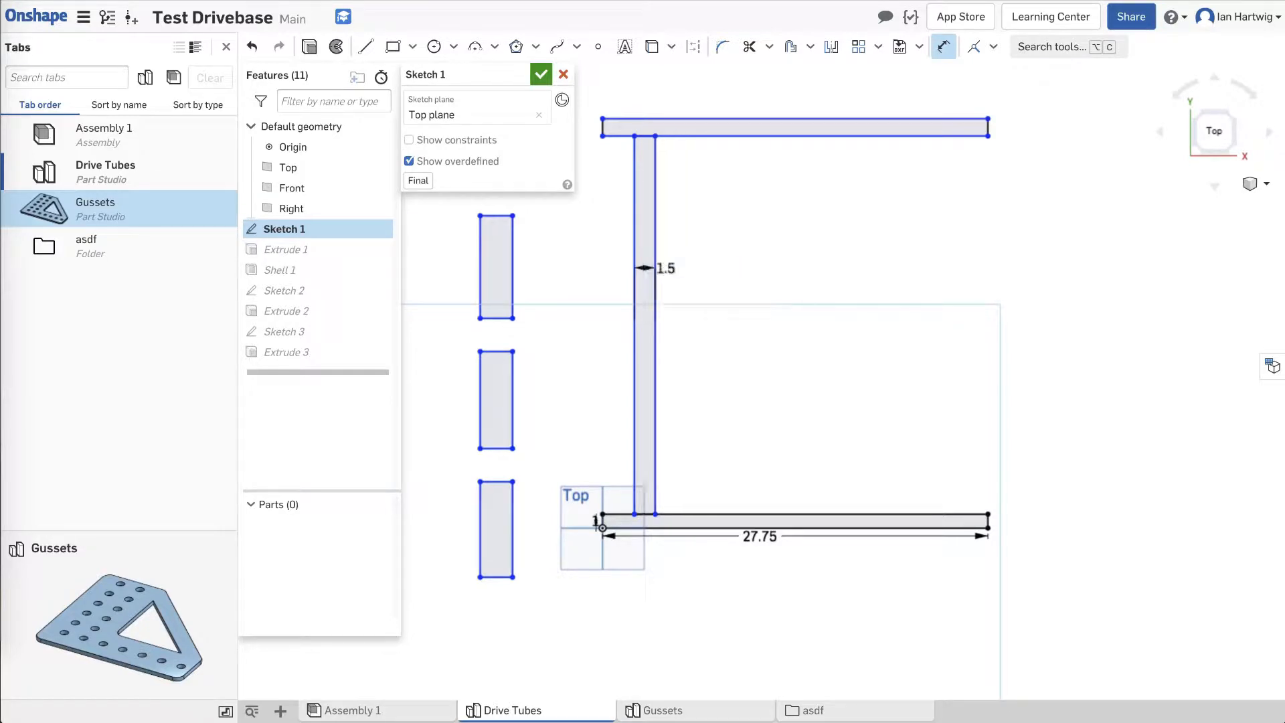
left_click(633, 411)
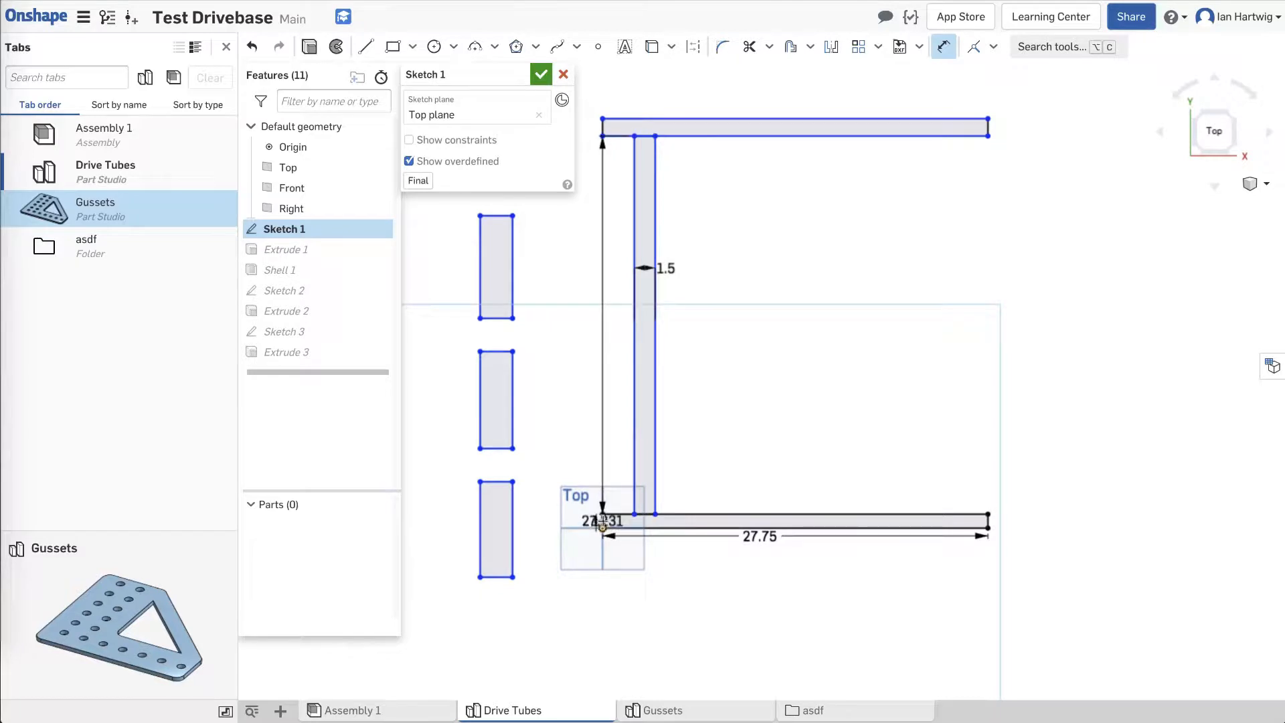
scroll(602, 522, "up", 3)
key("Escape")
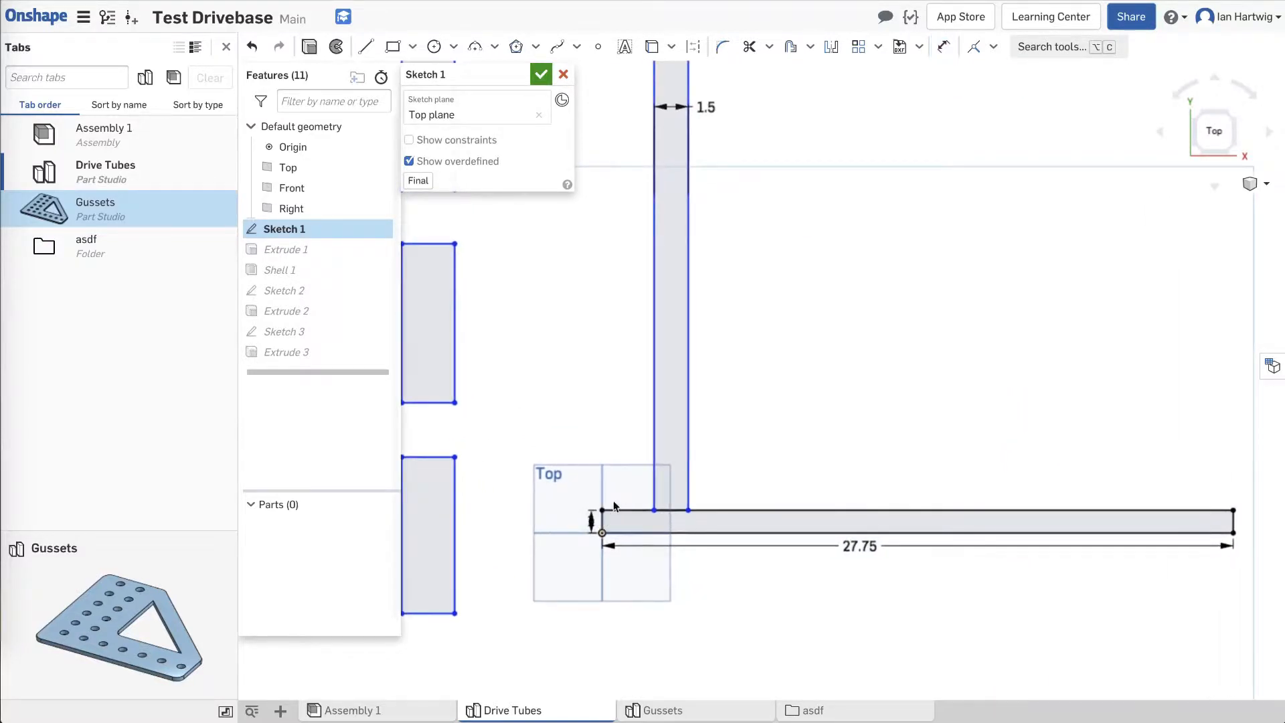
Dimension the distance from the lower tube's left end to the crossbar's left edge as 2.375 in.
scroll(617, 390, "up", 2)
scroll(616, 389, "up", 2)
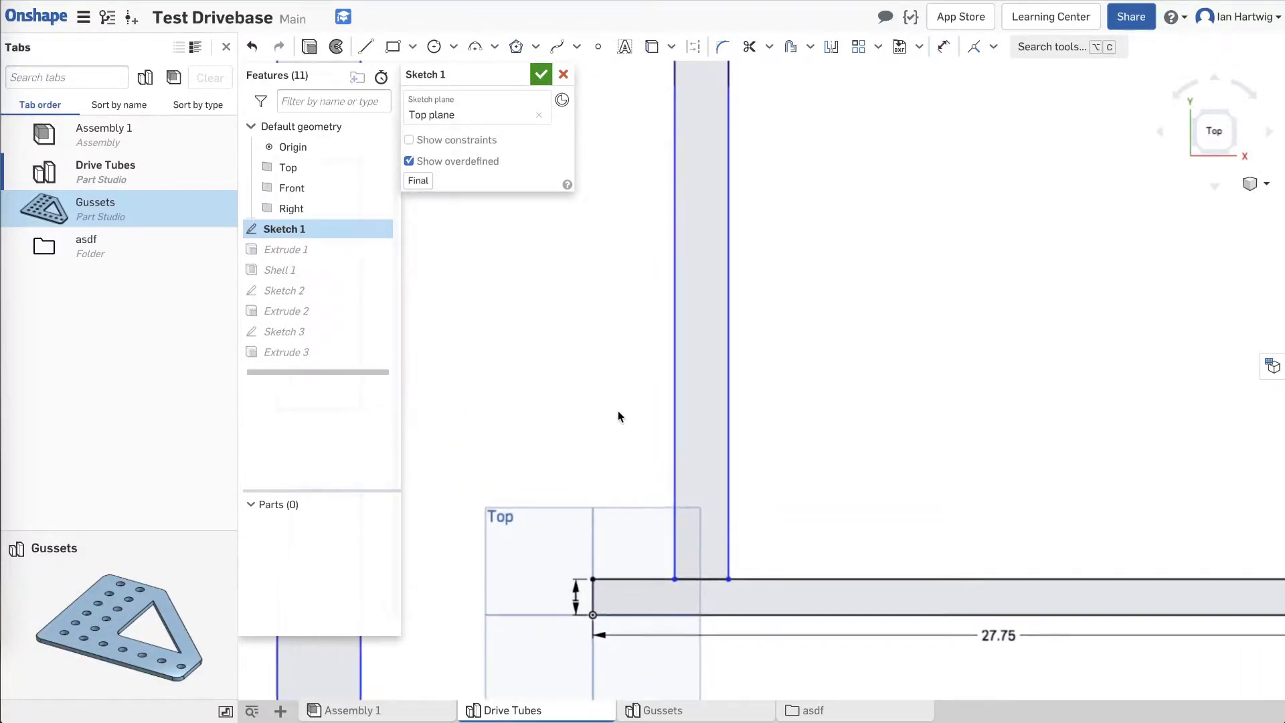
key("d")
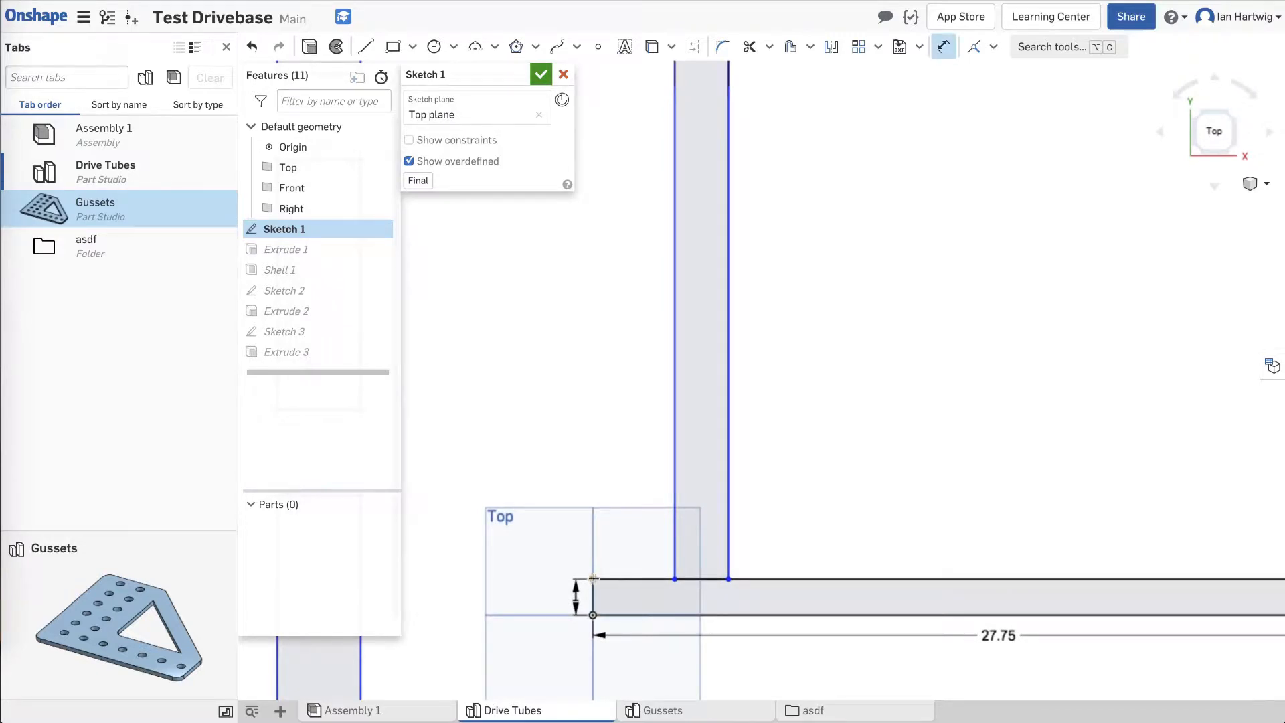
left_click(674, 560)
left_click(629, 549)
type("2.375in")
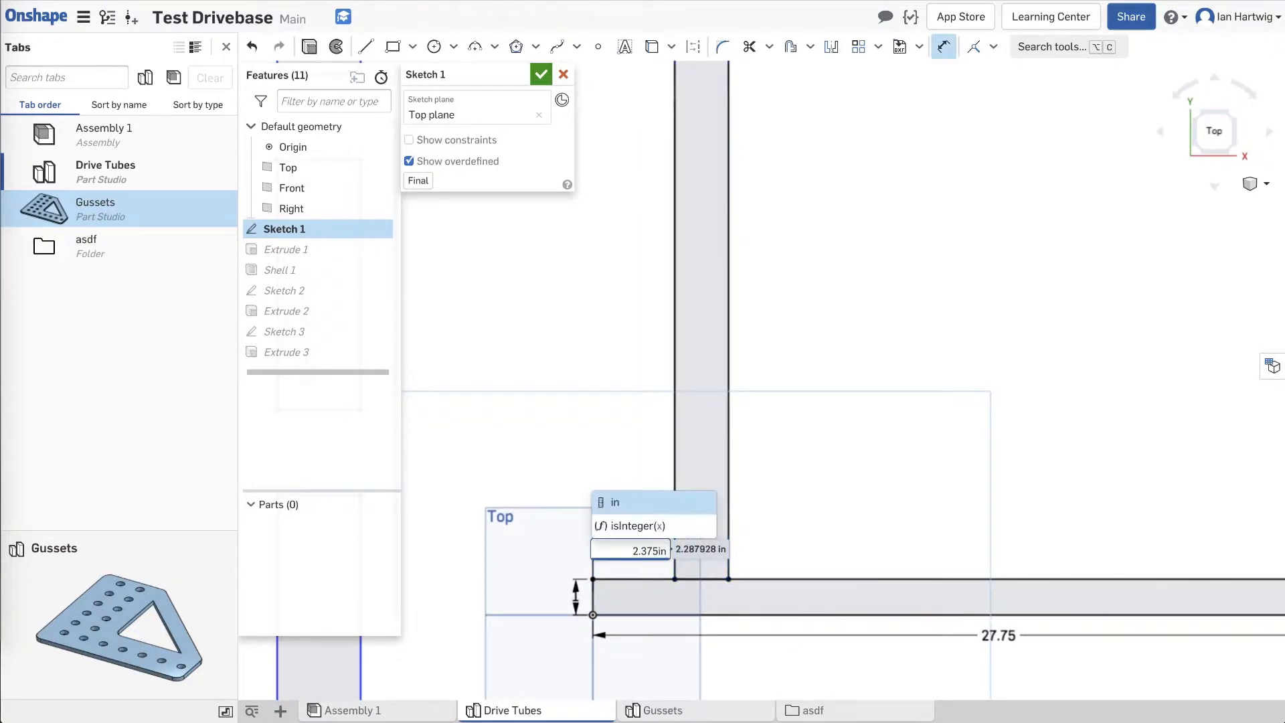
key("Return")
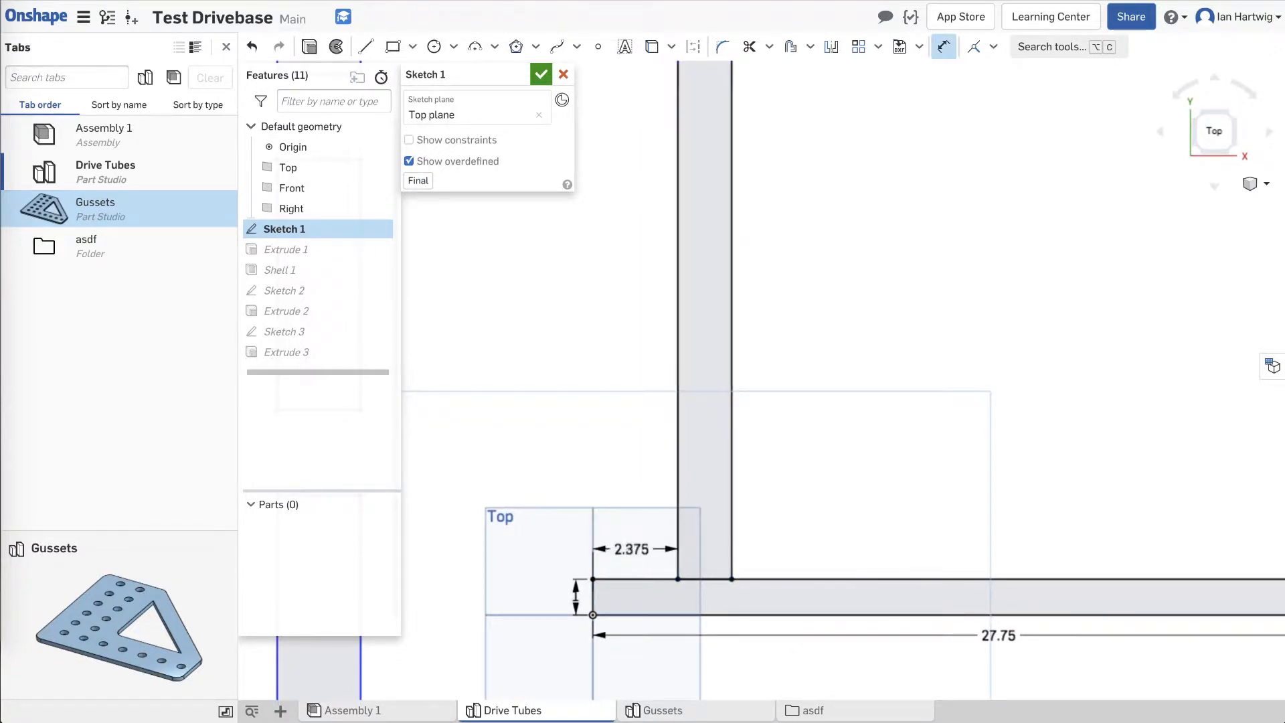
scroll(656, 585, "down", 5)
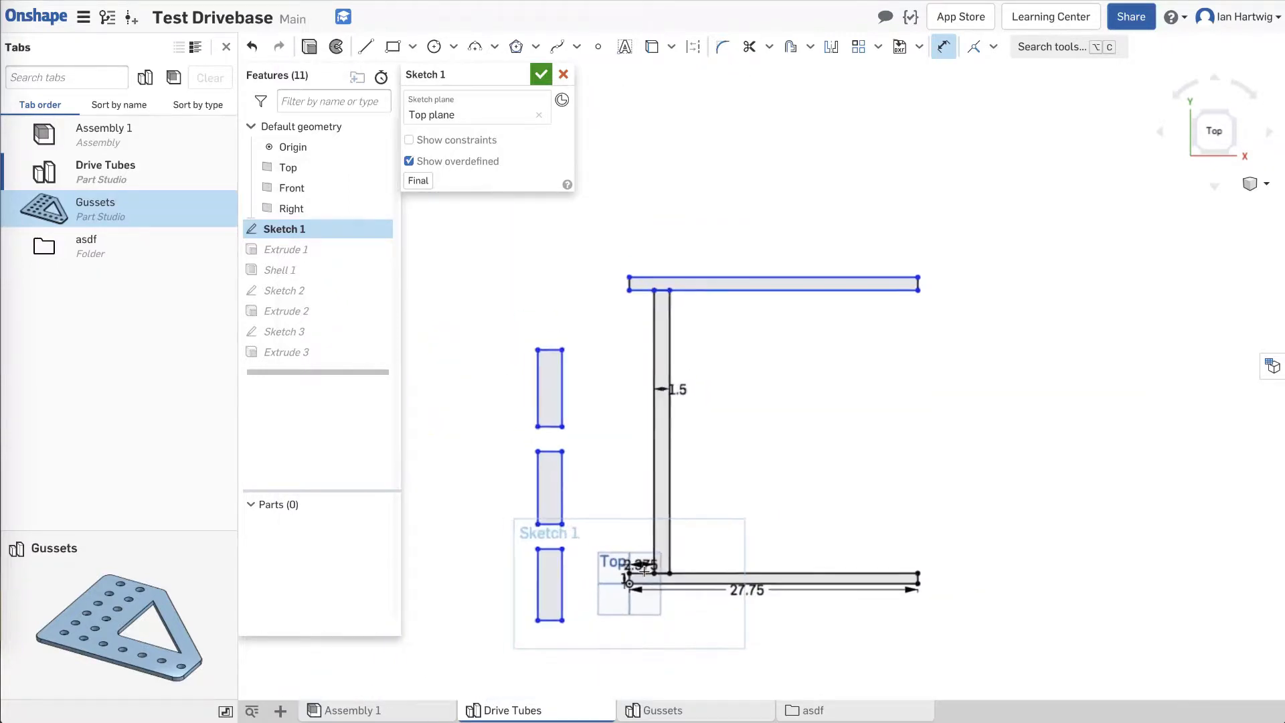
Constrain the short end edge of the upper tube rectangle equal to the lower tube's short end edge.
scroll(643, 570, "up", 1)
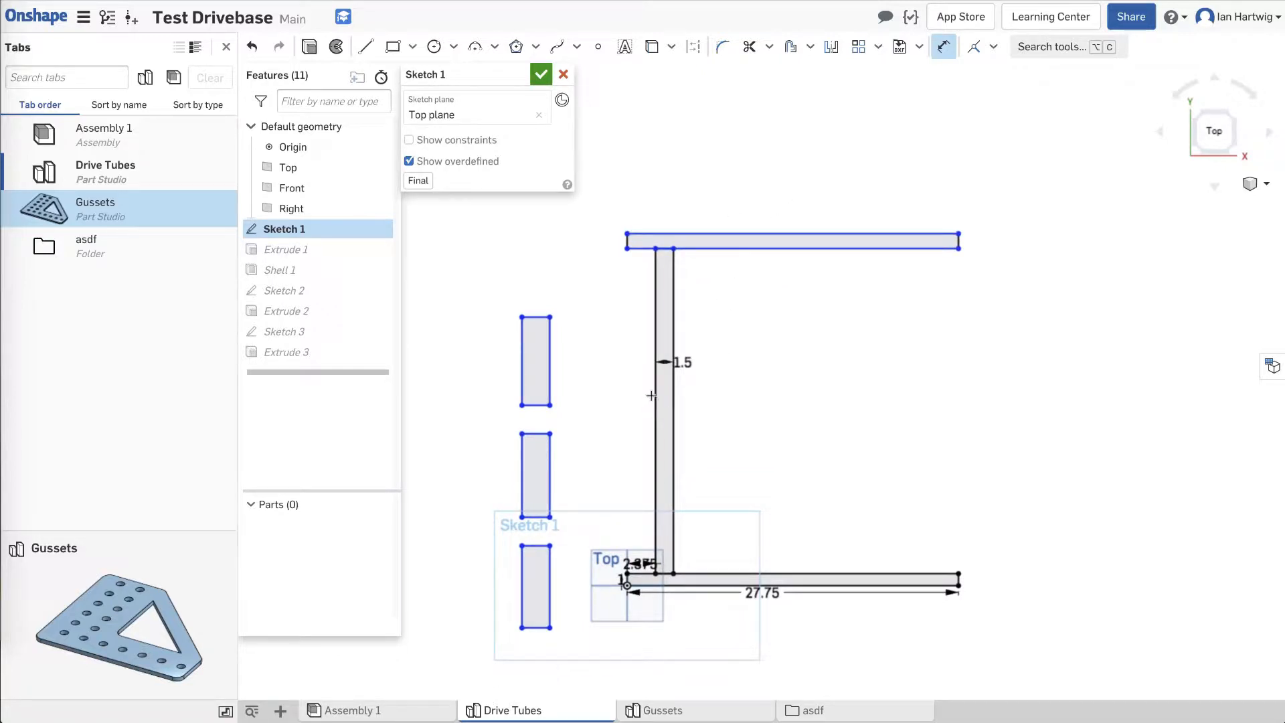
key("Escape")
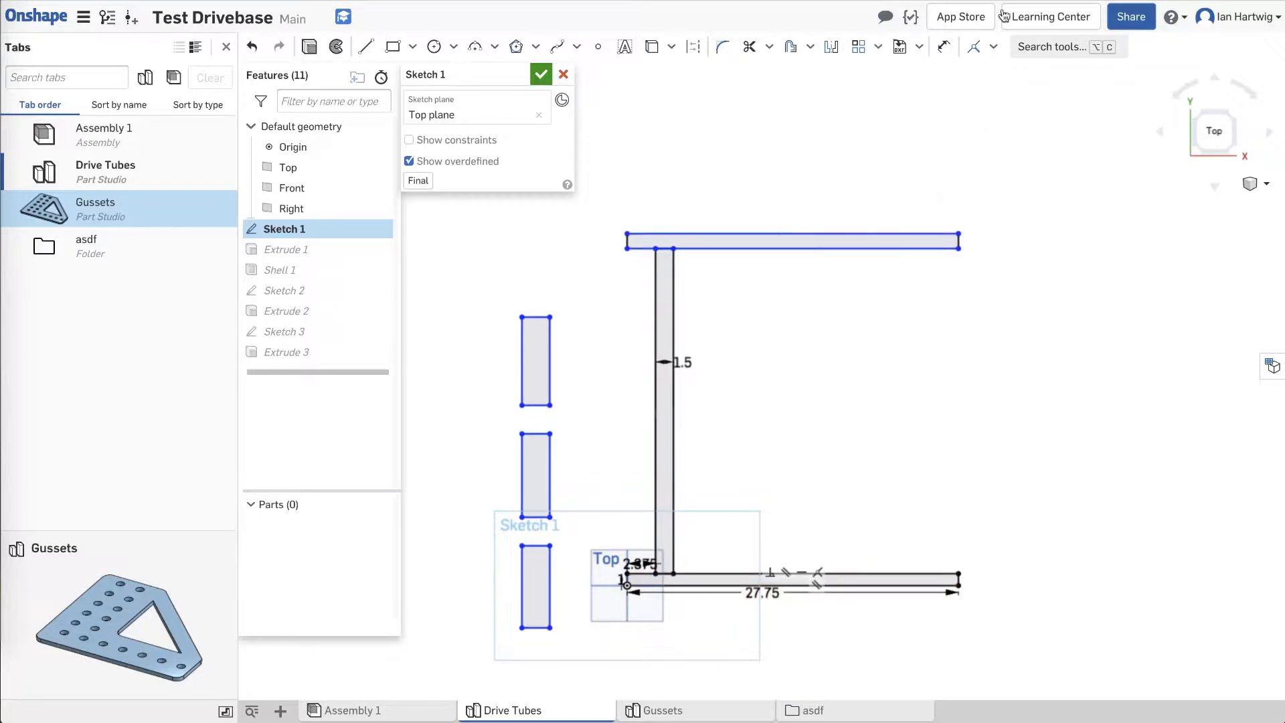
left_click(994, 48)
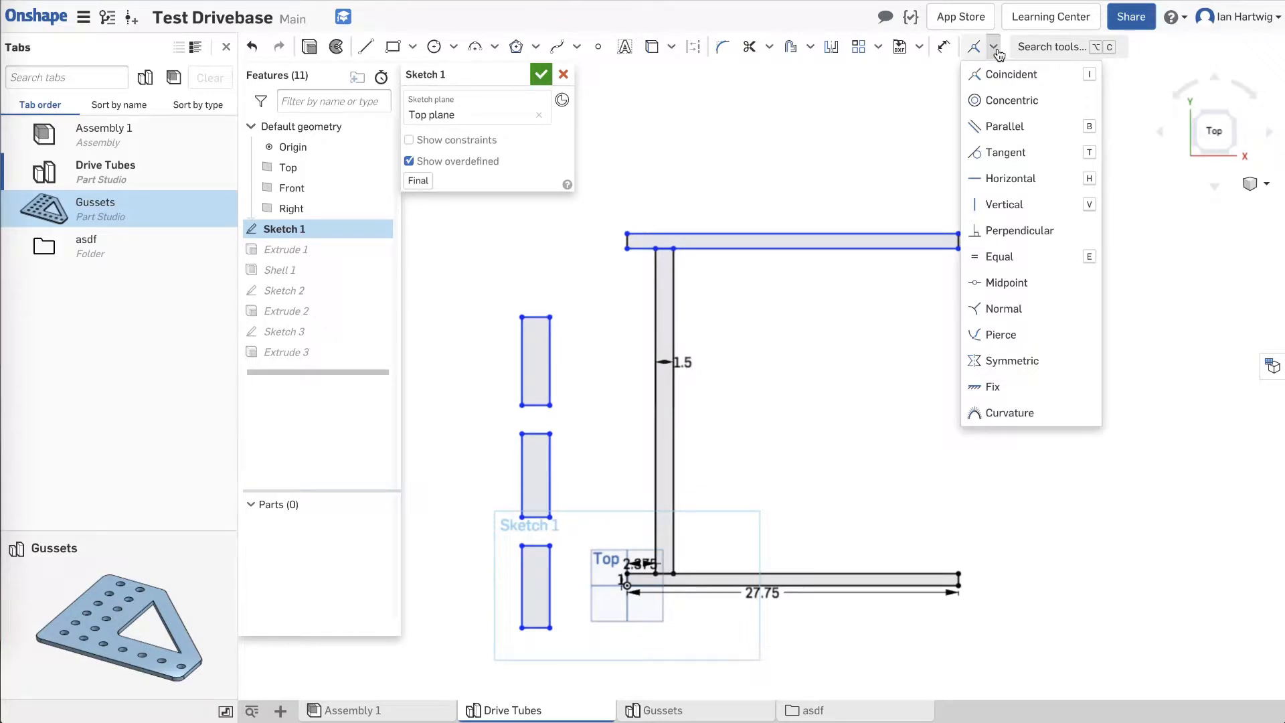
left_click(1028, 267)
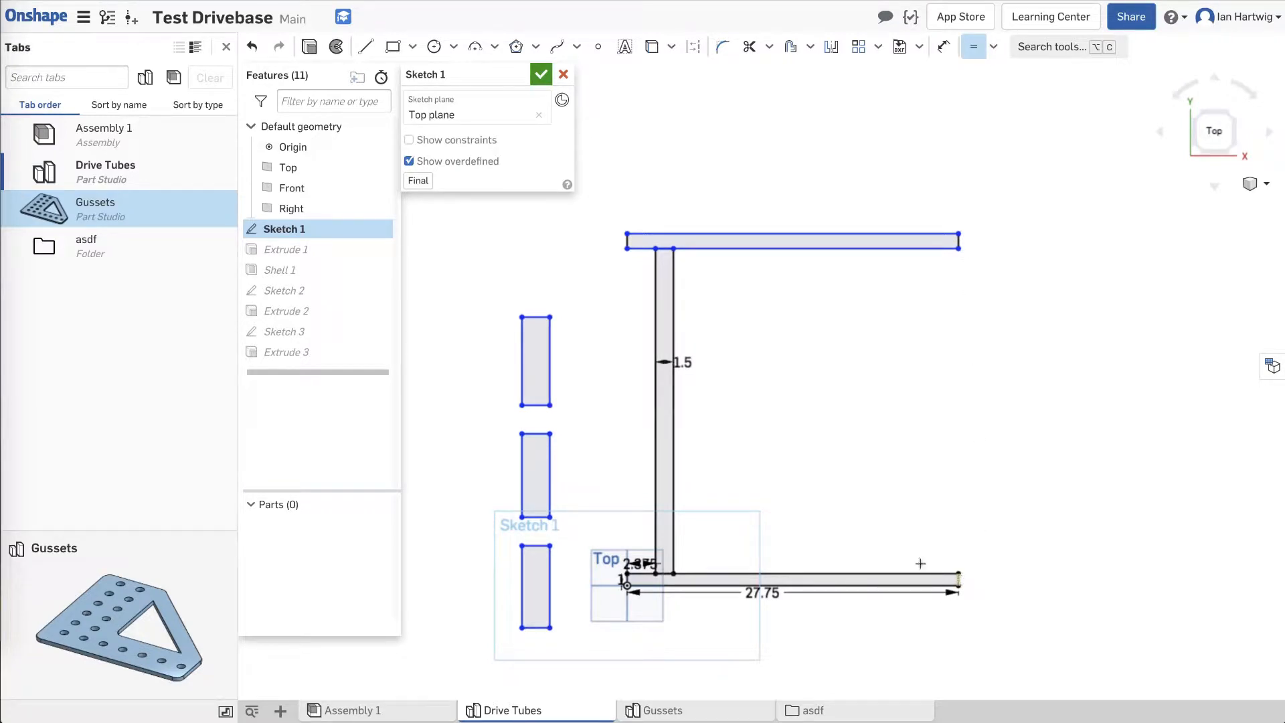
scroll(629, 586, "up", 4)
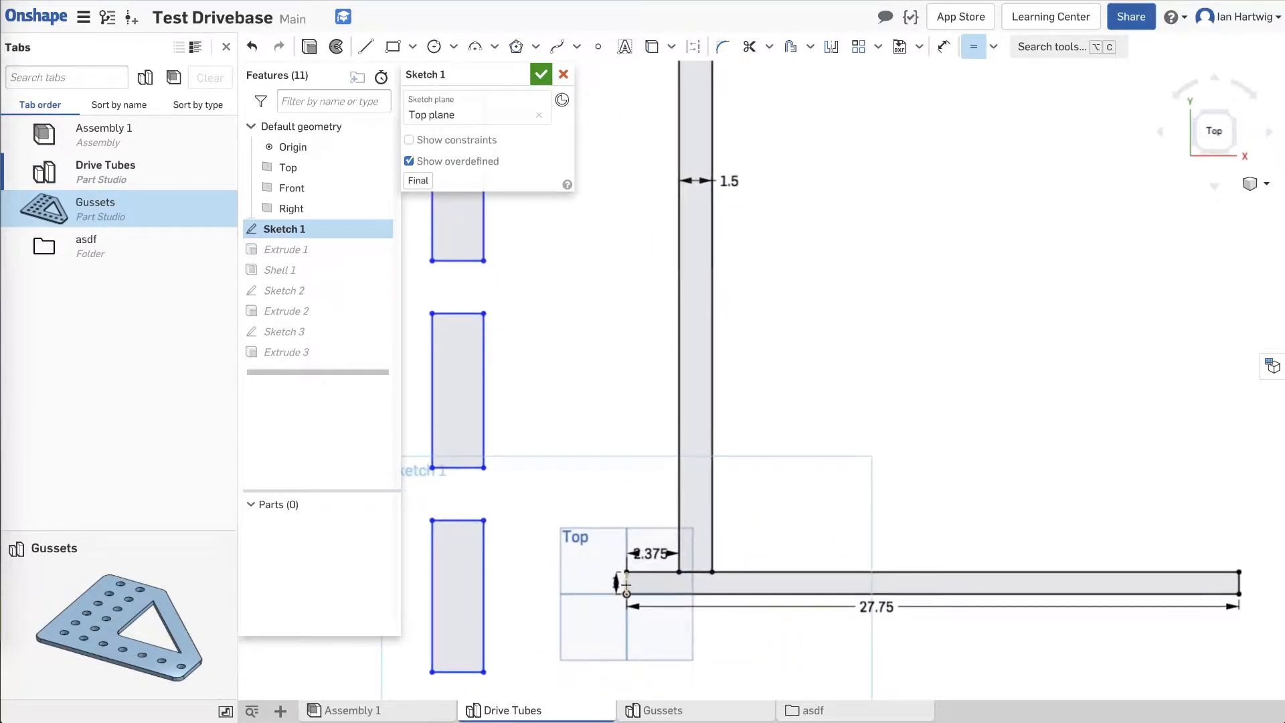
scroll(739, 574, "down", 3)
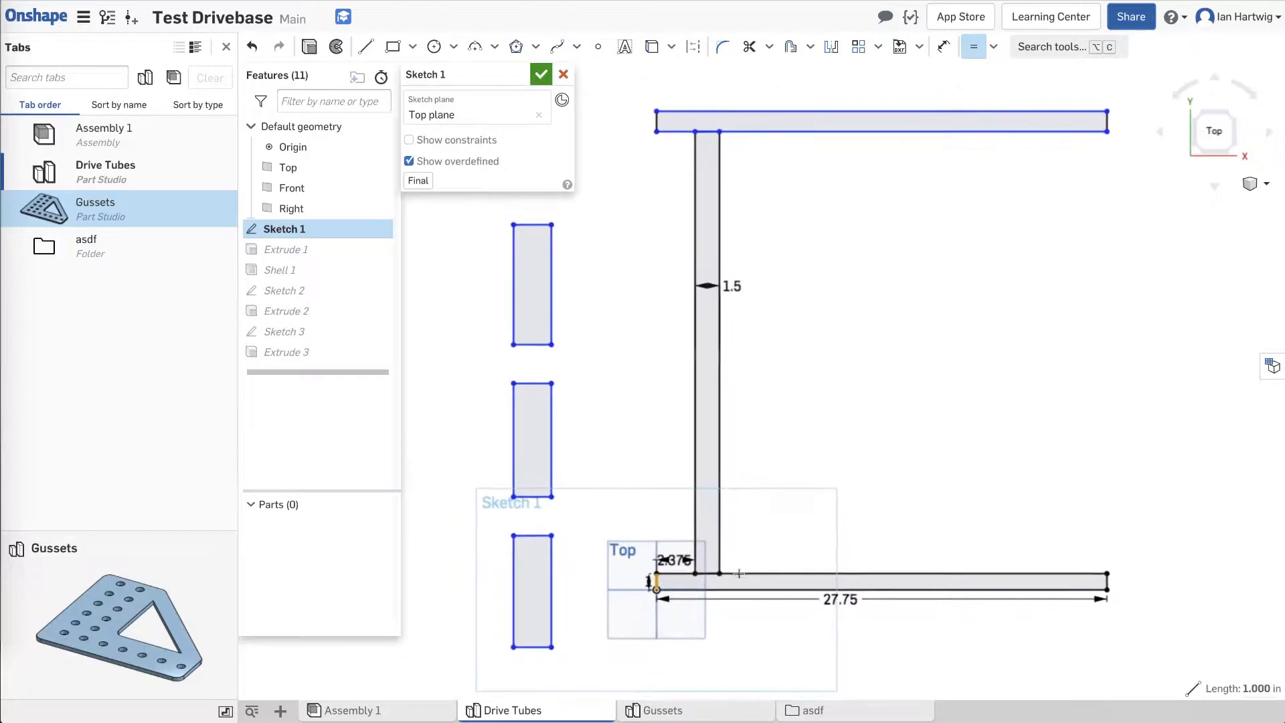
left_click(656, 125)
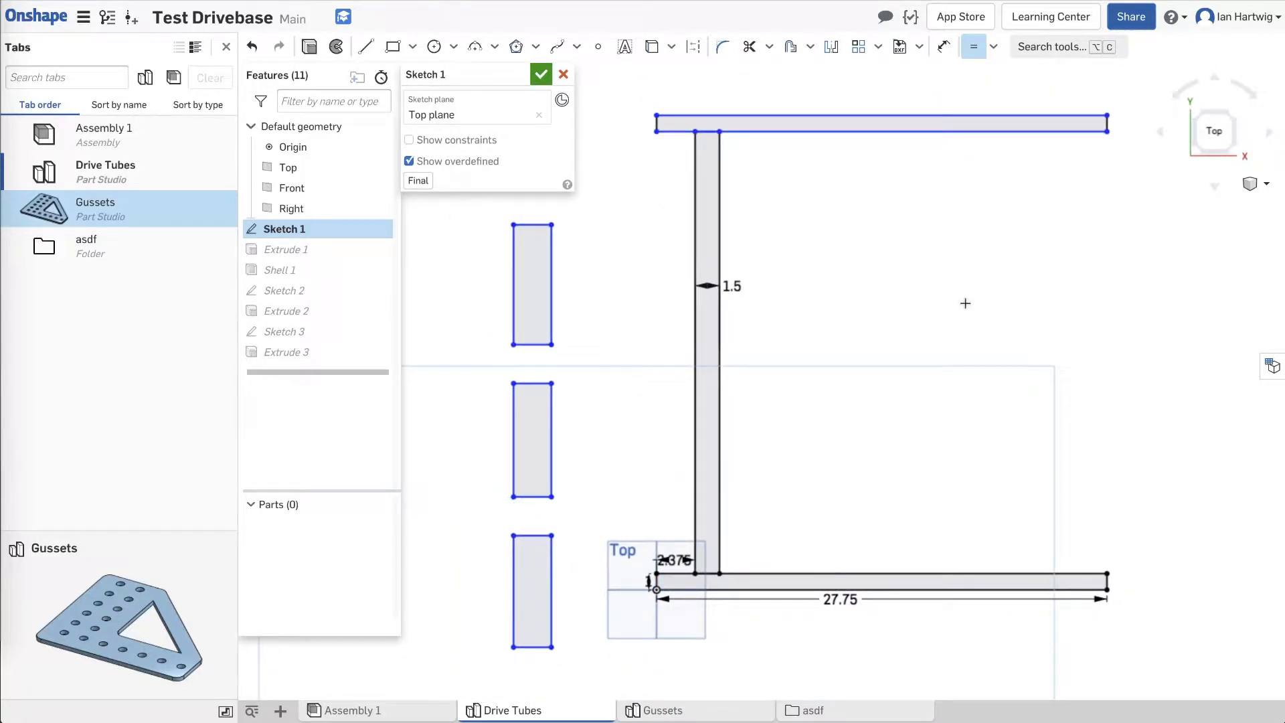
key("Escape")
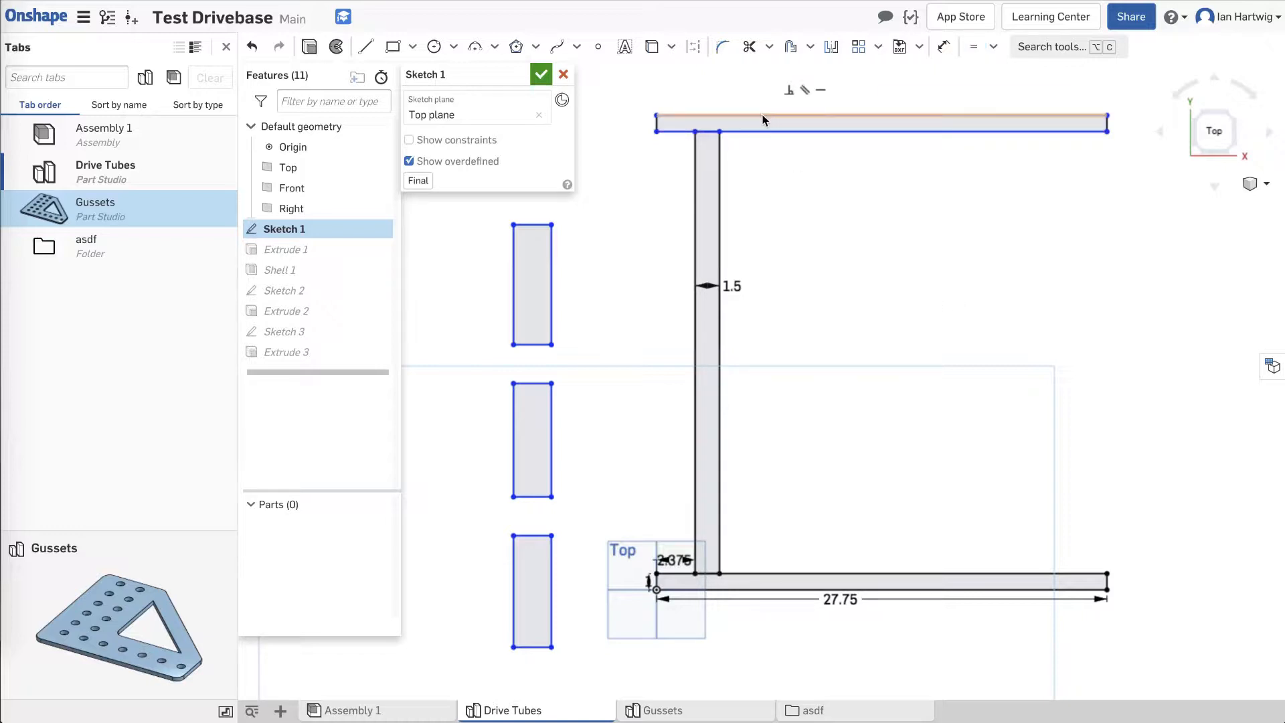
Dimension the length of the vertical crossbar between the two tubes to 30 in.
mouse_move(730, 119)
left_mouse_down()
mouse_move(743, 191)
mouse_move(759, 101)
mouse_move(784, 304)
mouse_move(771, 82)
mouse_move(741, 227)
mouse_move(742, 142)
left_mouse_up()
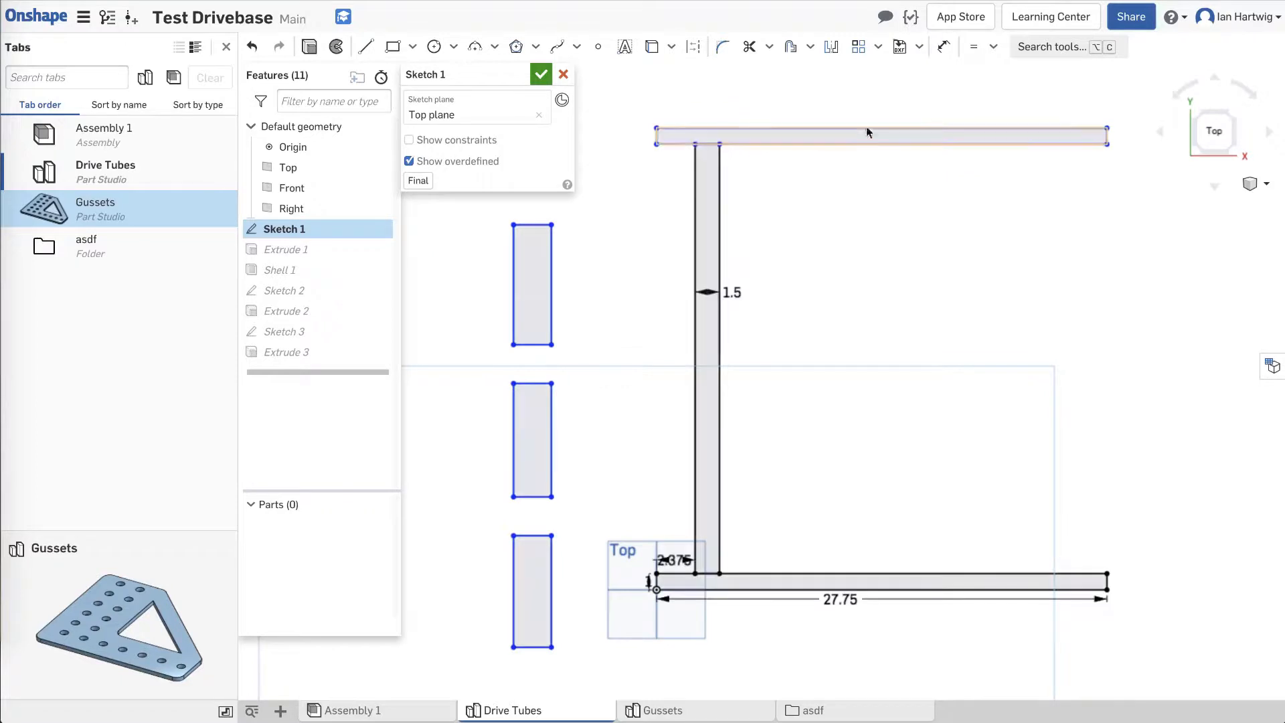
left_click(866, 127)
key("u")
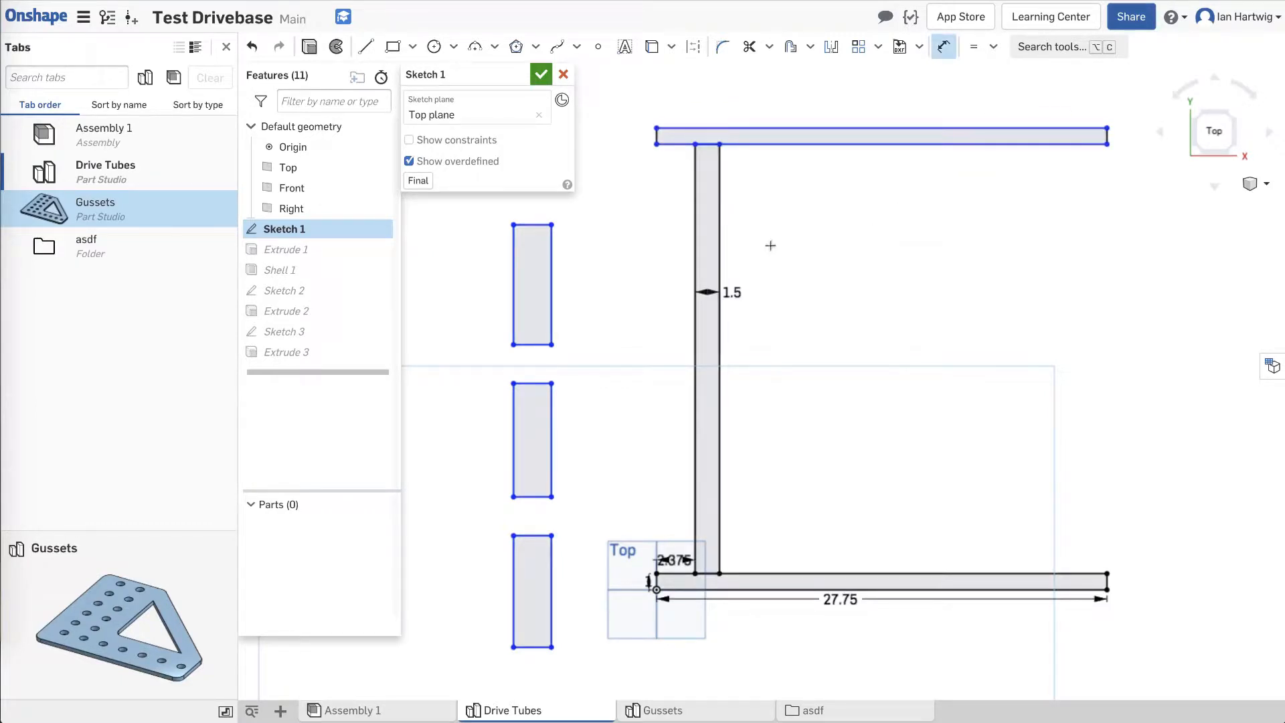
left_click(719, 210)
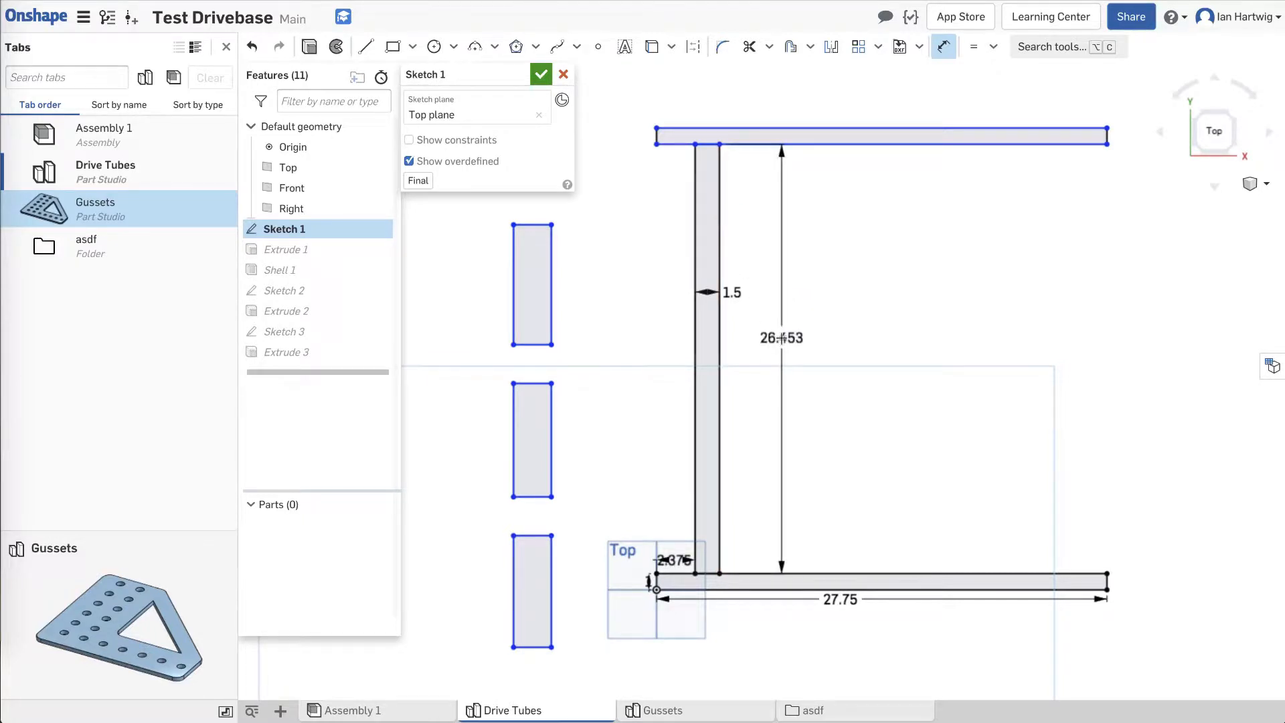
left_click(747, 342)
type("3")
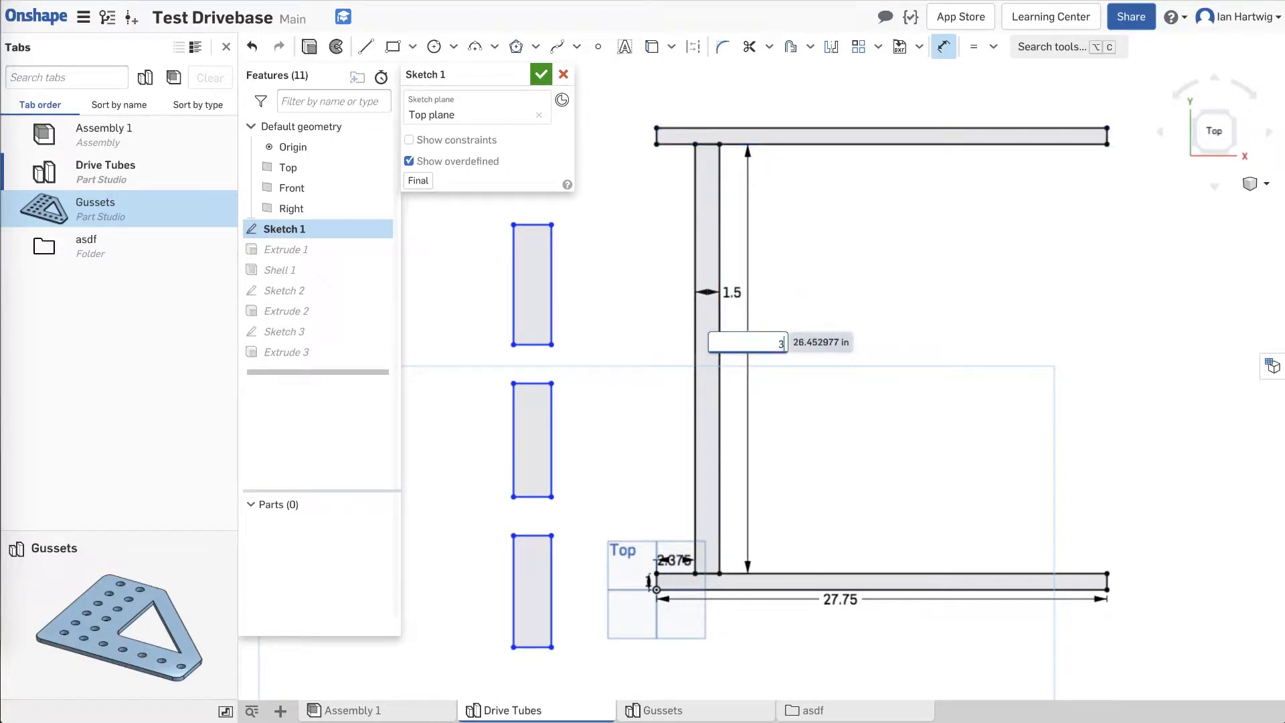
type("0")
key("Return")
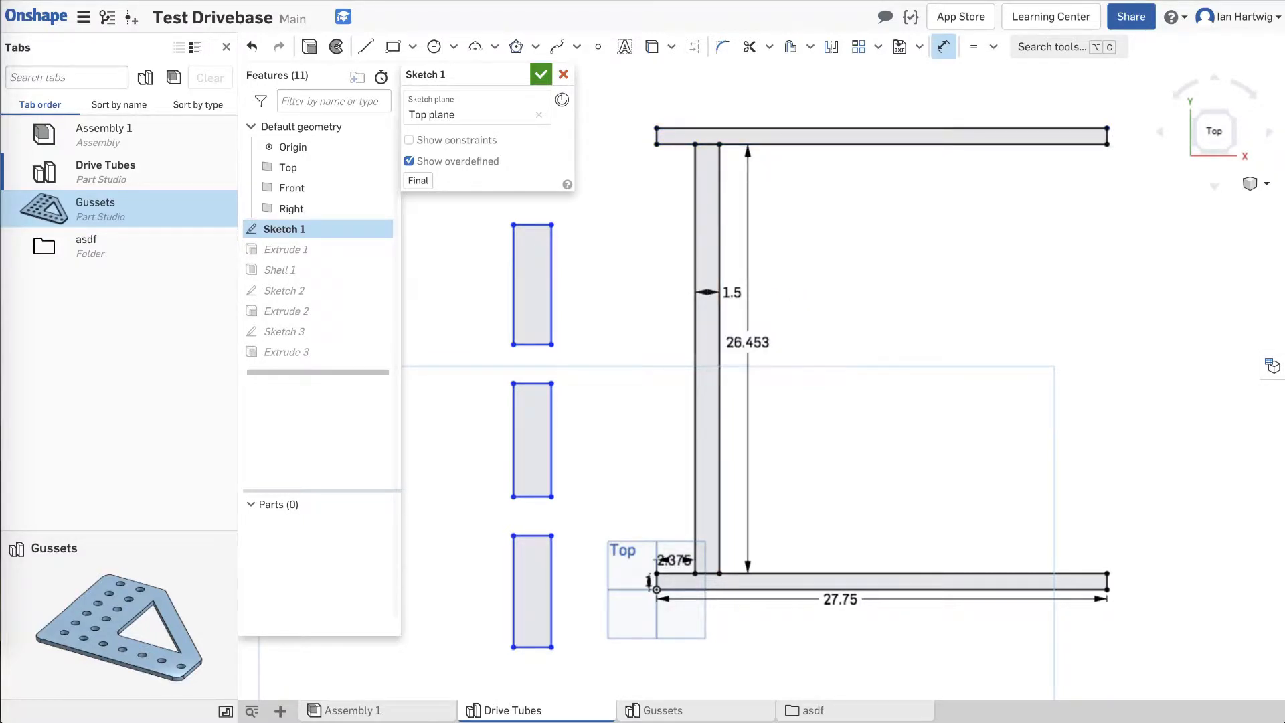
Dimension the vertical side of the middle rectangle beside the frame to 6 in.
scroll(667, 589, "down", 2)
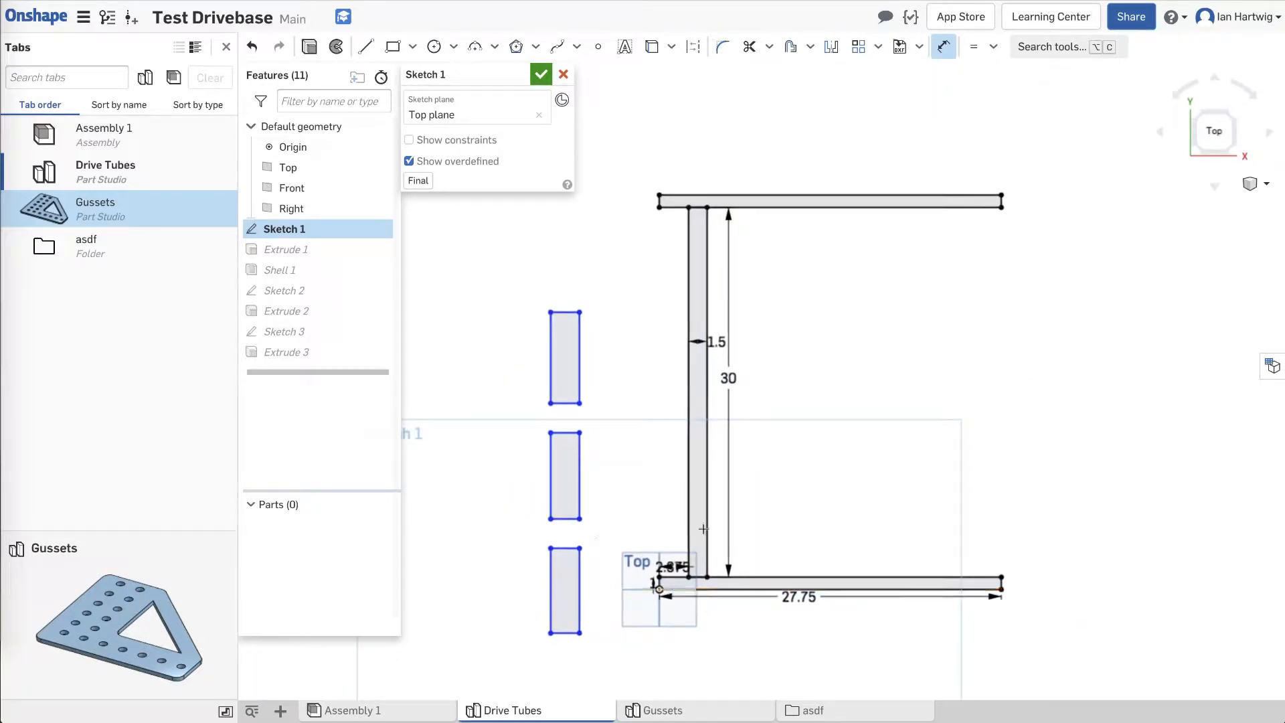
scroll(927, 171, "down", 3)
scroll(793, 408, "up", 2)
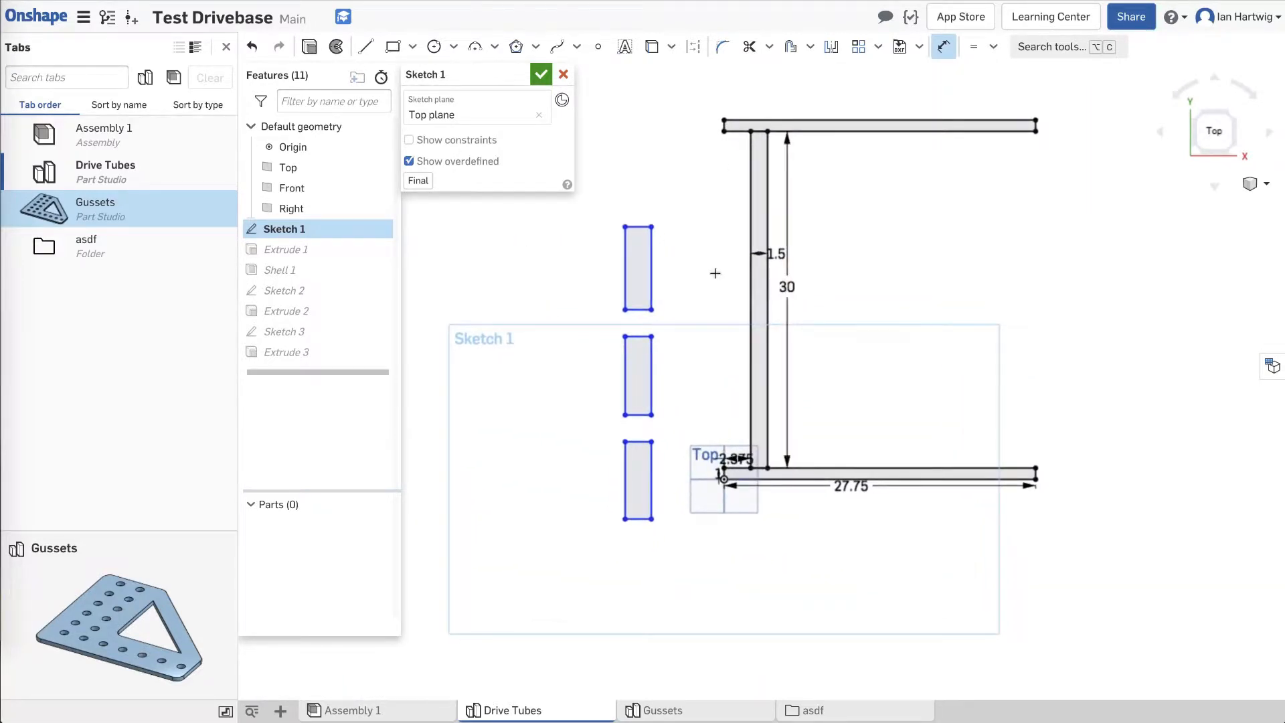
scroll(714, 273, "up", 2)
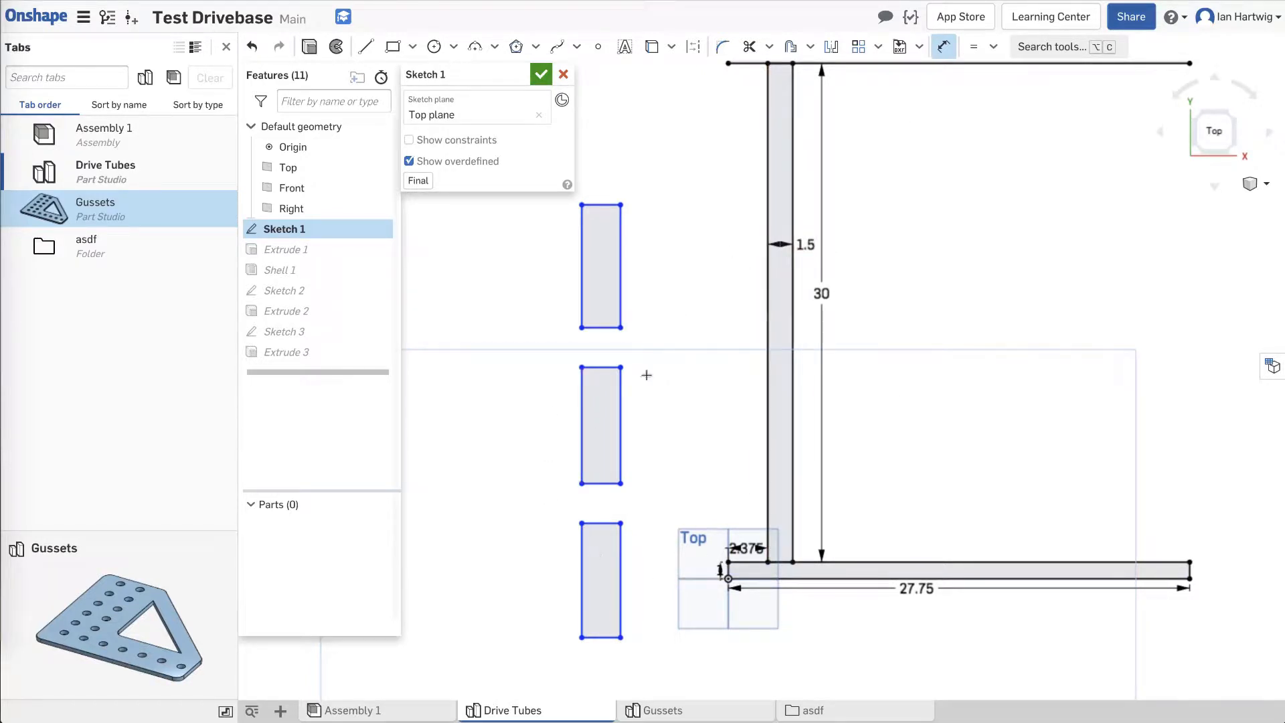
left_click(586, 445)
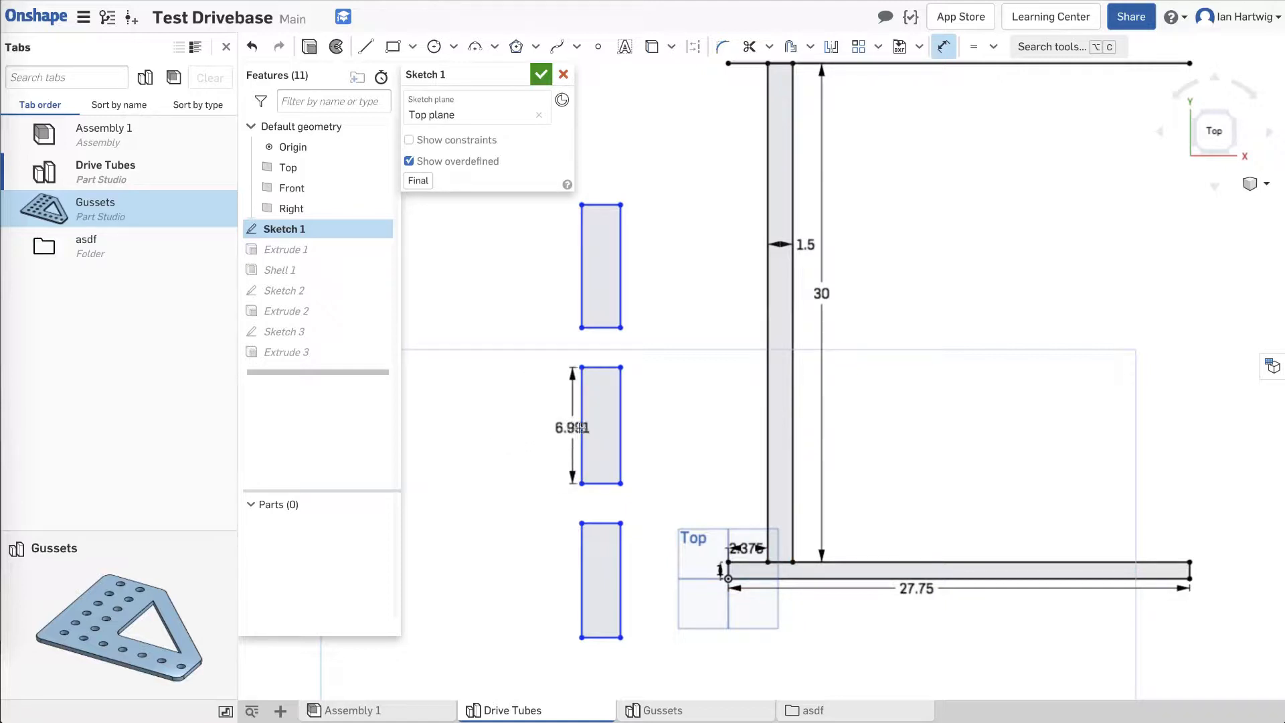
left_click(528, 422)
type("6in")
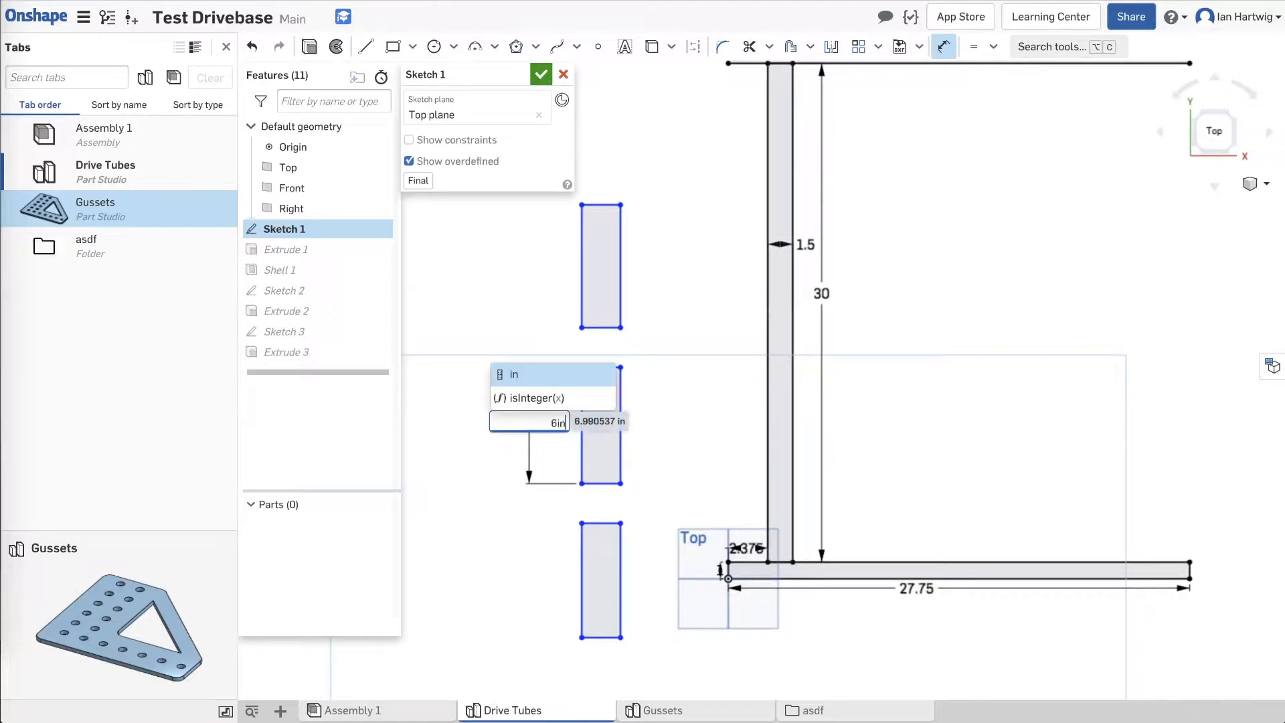
key("Return")
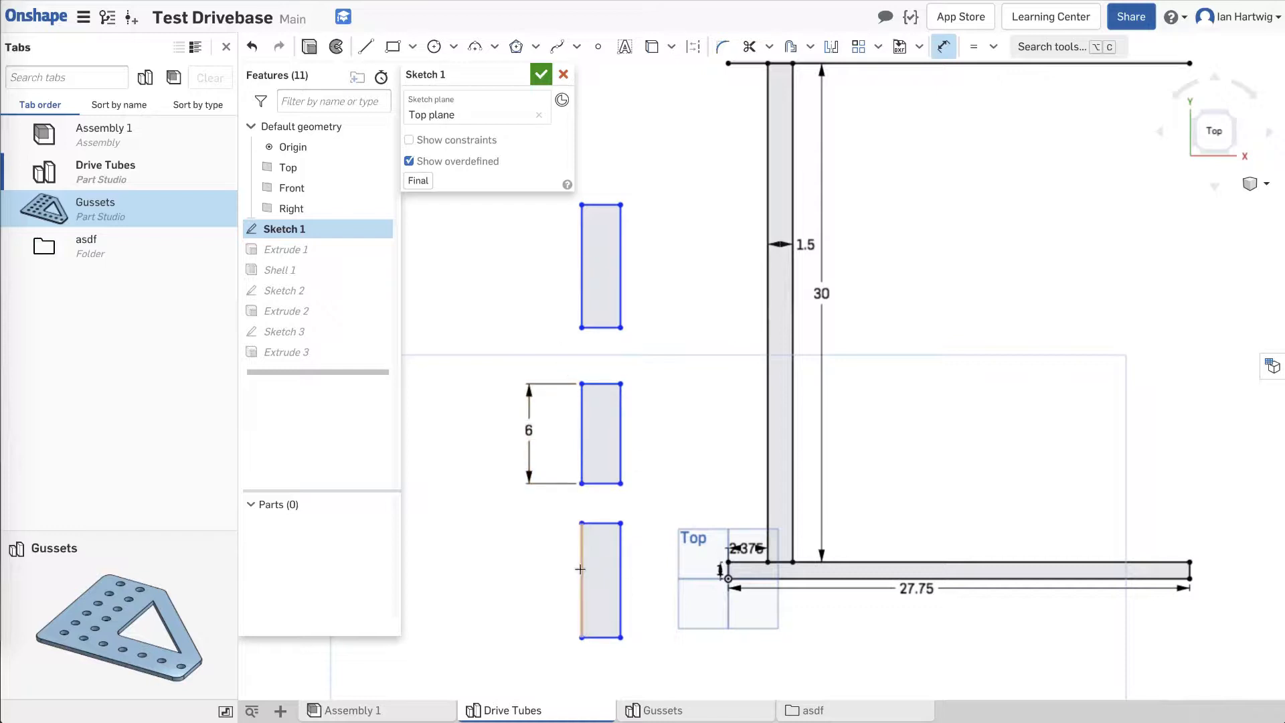
key("Escape")
Constrain the vertical sides of the lower and upper separate rectangles equal to the middle rectangle's side.
left_click(976, 51)
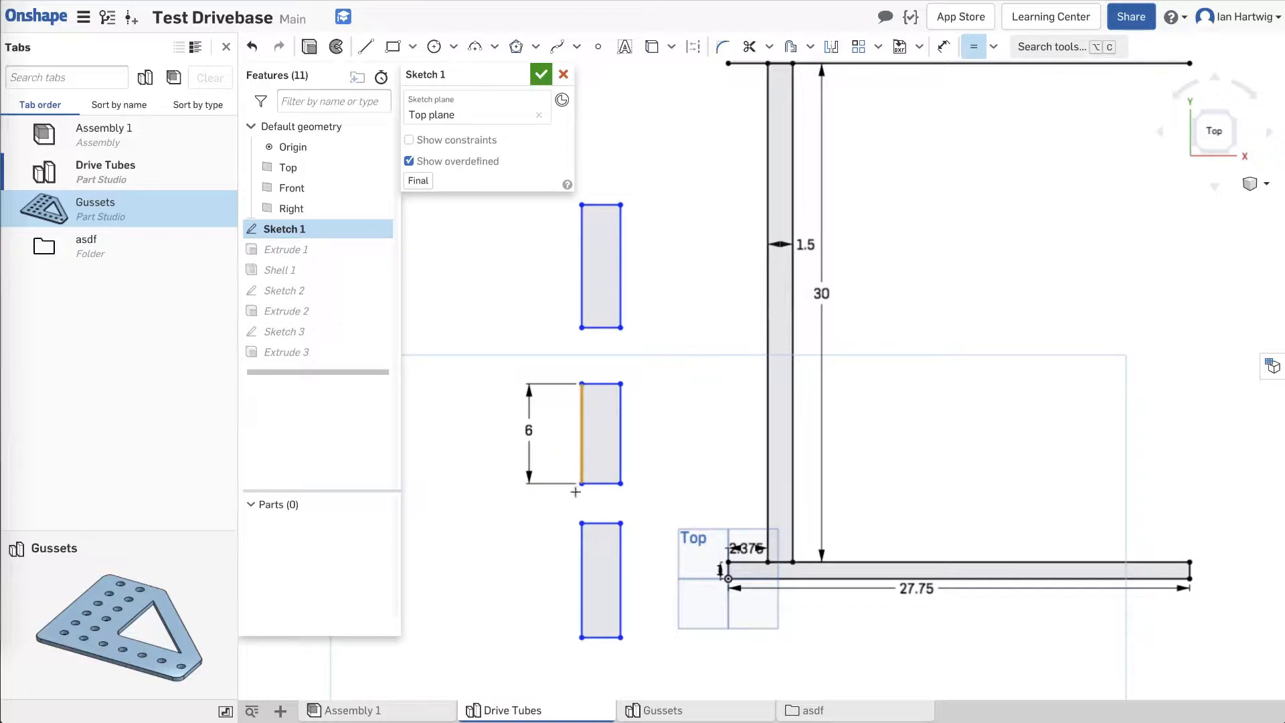
left_click(582, 540)
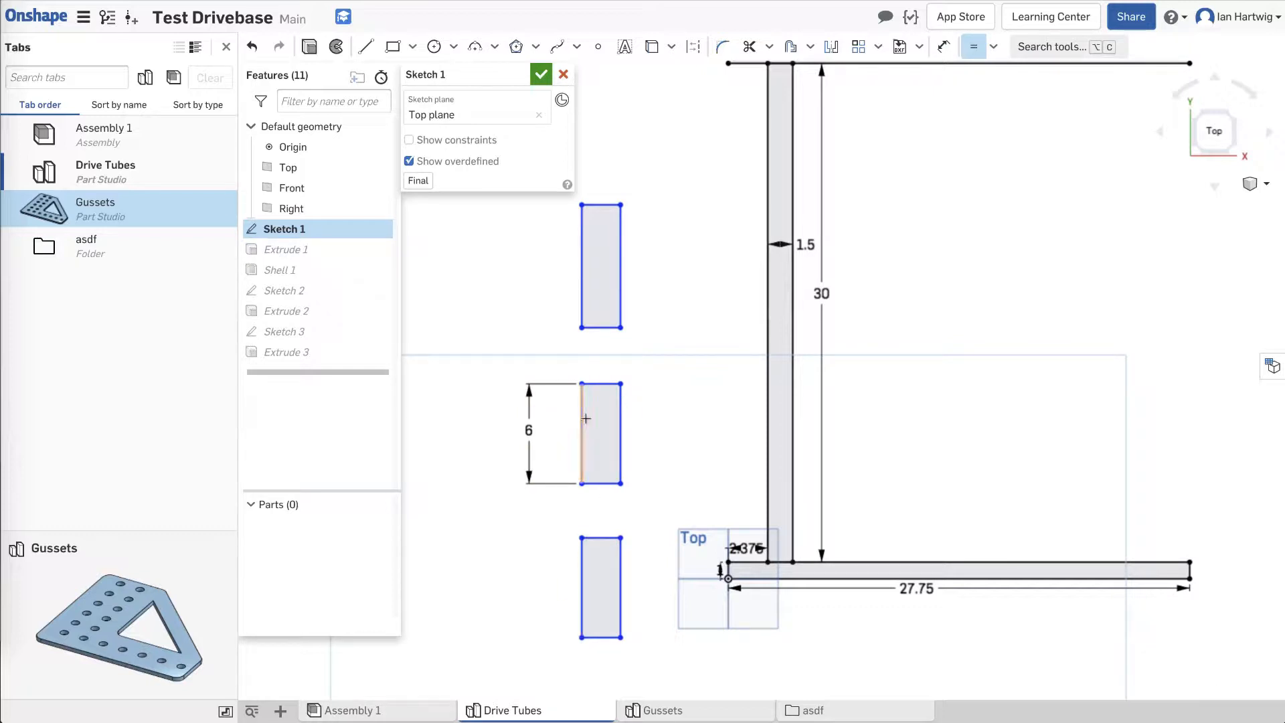
left_click(583, 416)
left_click(581, 280)
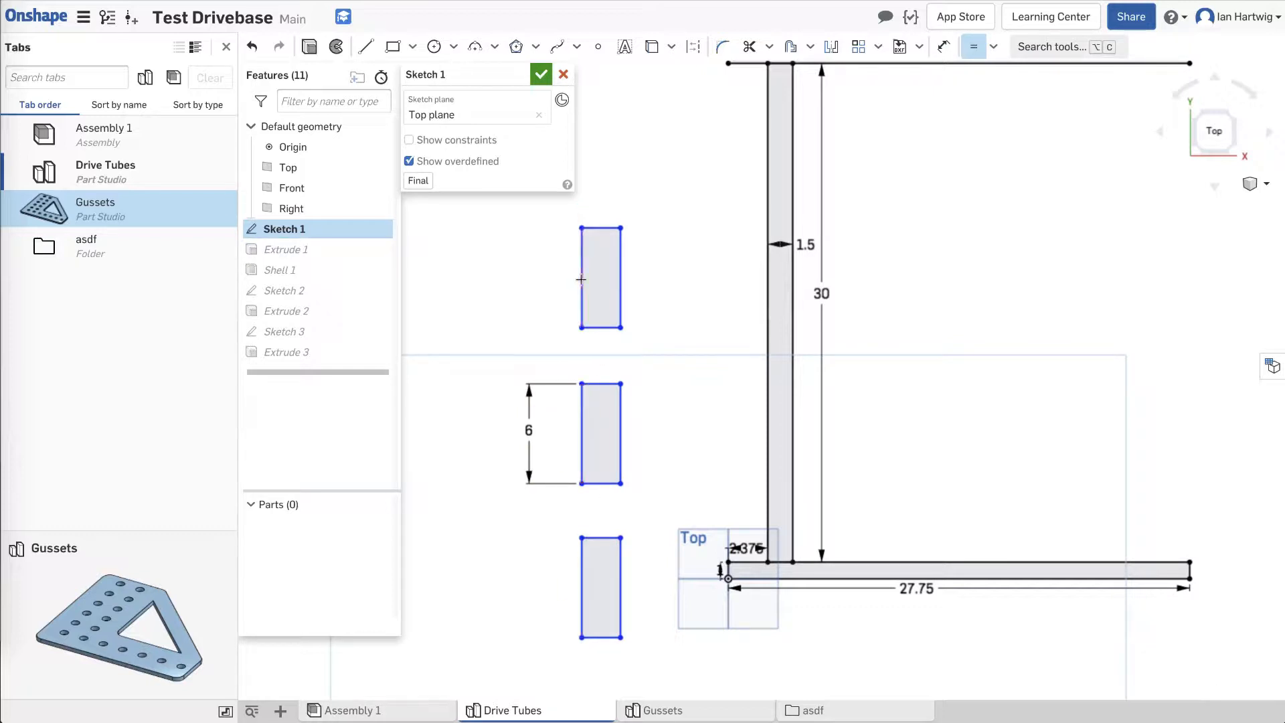
key("Escape")
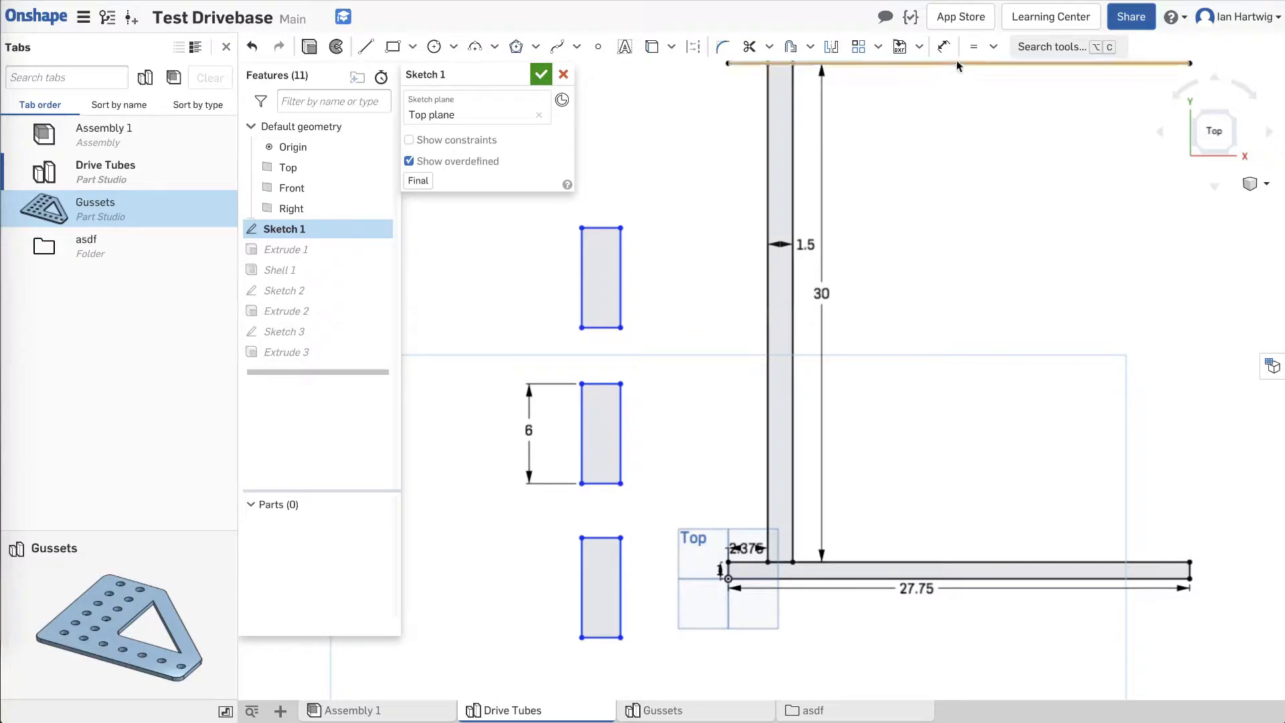
Draw a horizontal line across the uppermost separate rectangle, joining the midpoints of its two vertical sides.
left_click(943, 46)
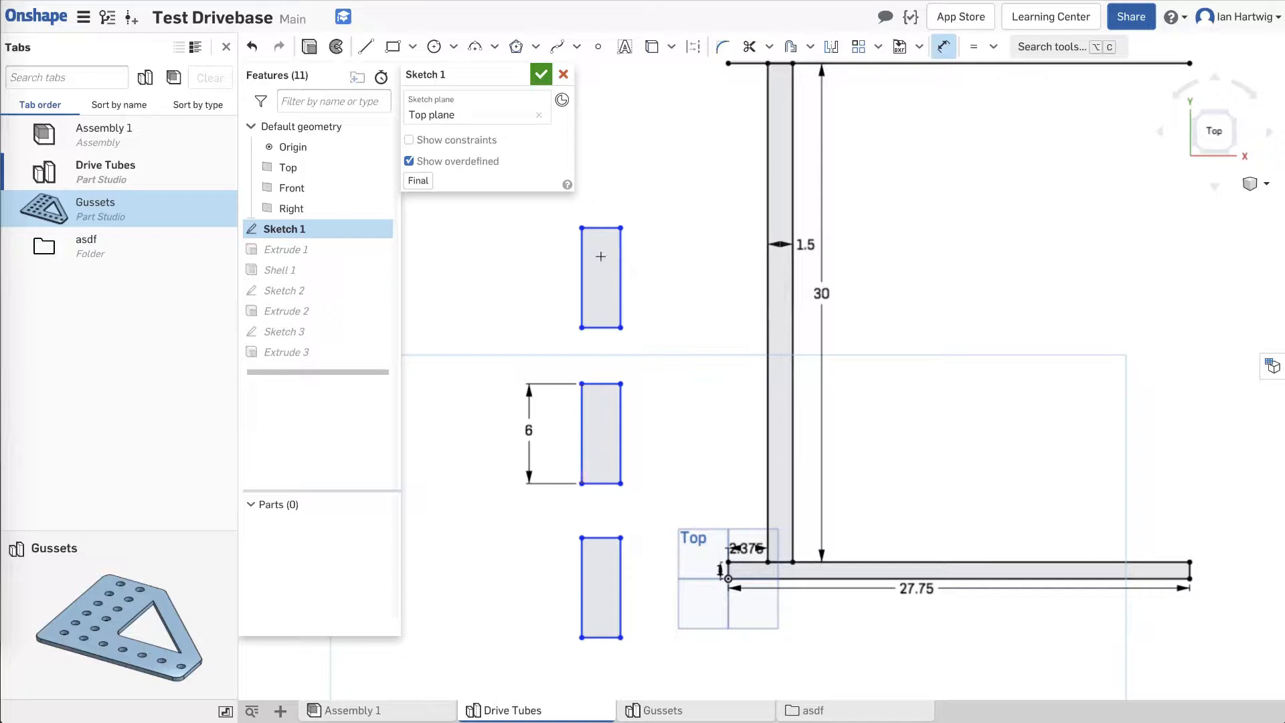
key("Escape")
key("l")
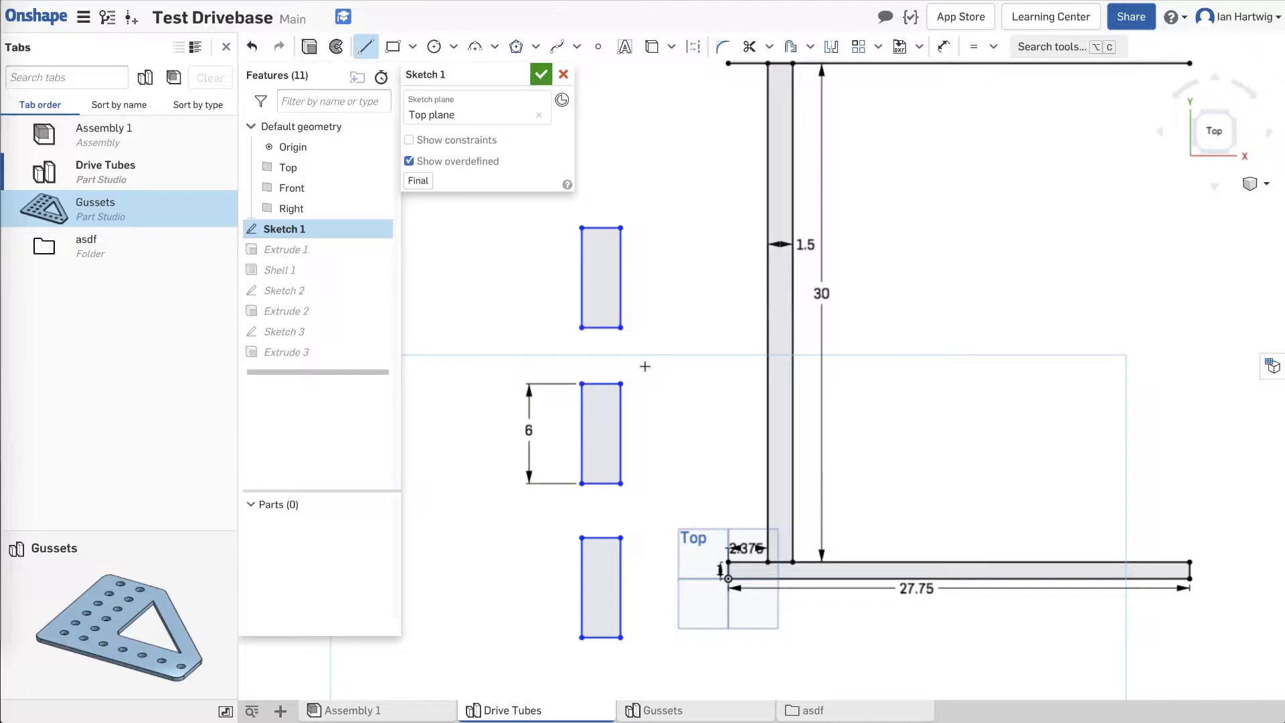
left_click(581, 277)
left_click(621, 277)
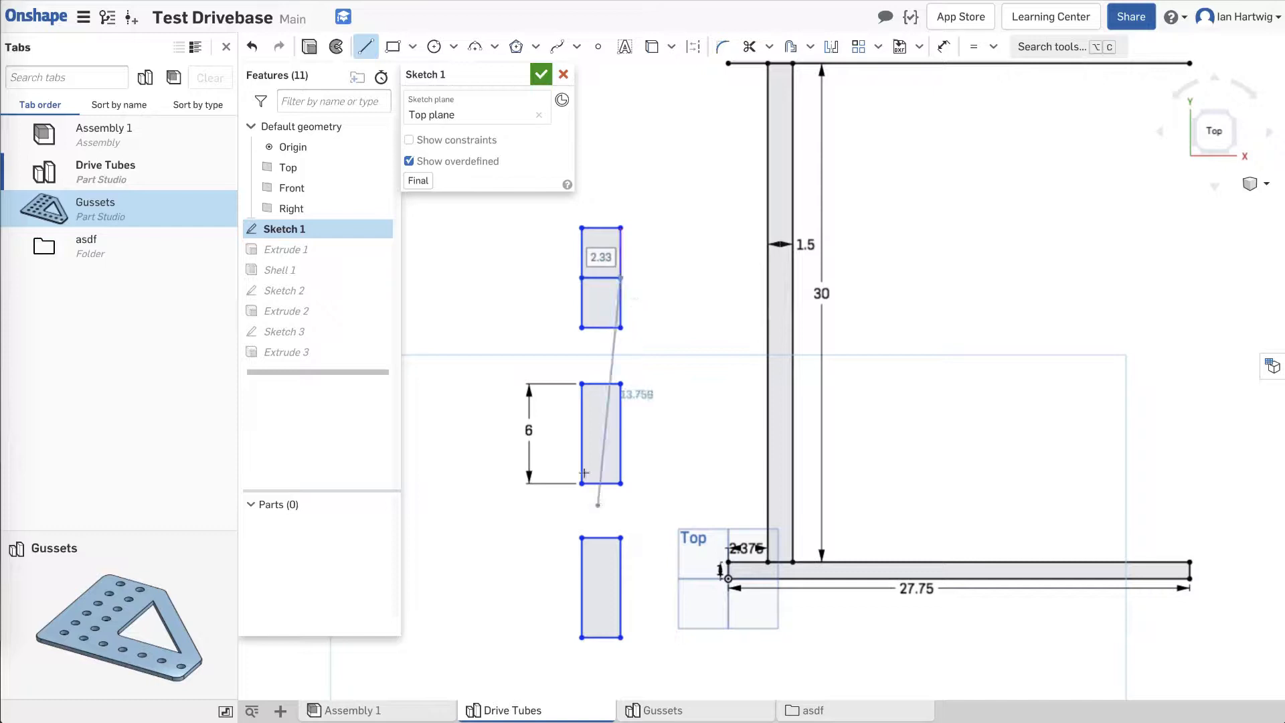
key("Escape")
Draw horizontal lines joining the side midpoints across the middle and lowest of the three separate rectangles.
key("l")
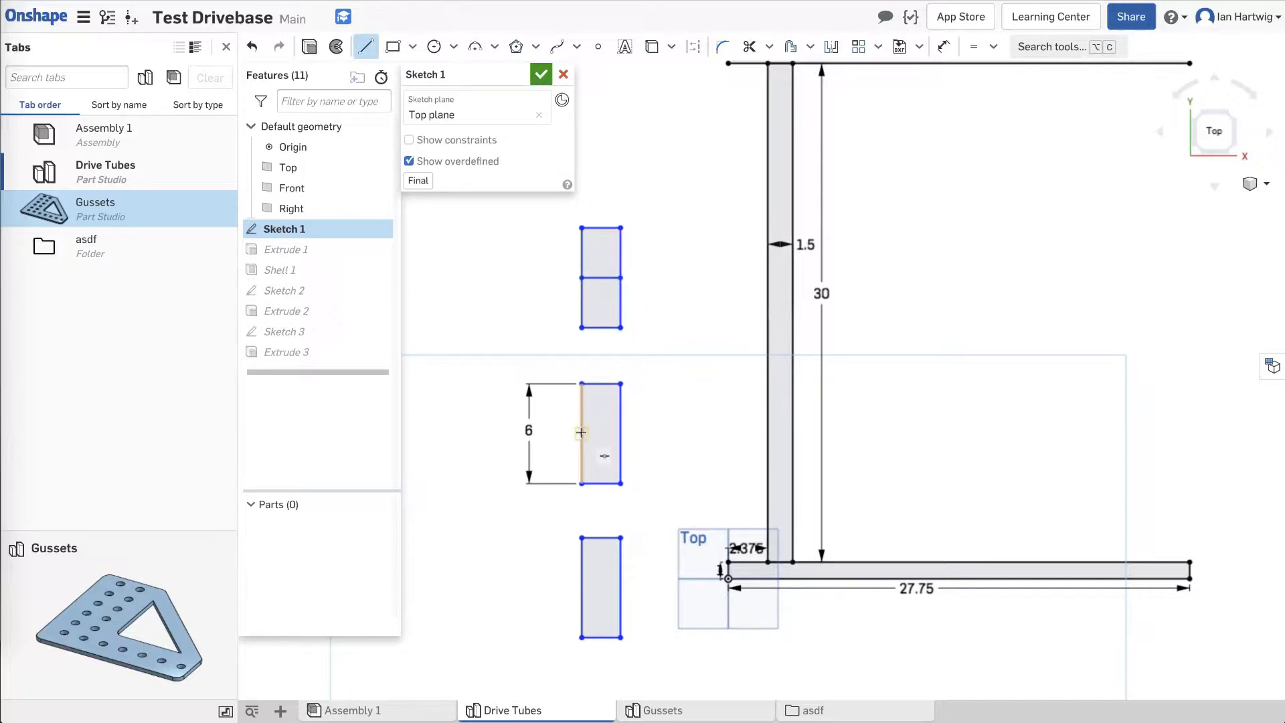
left_click(580, 433)
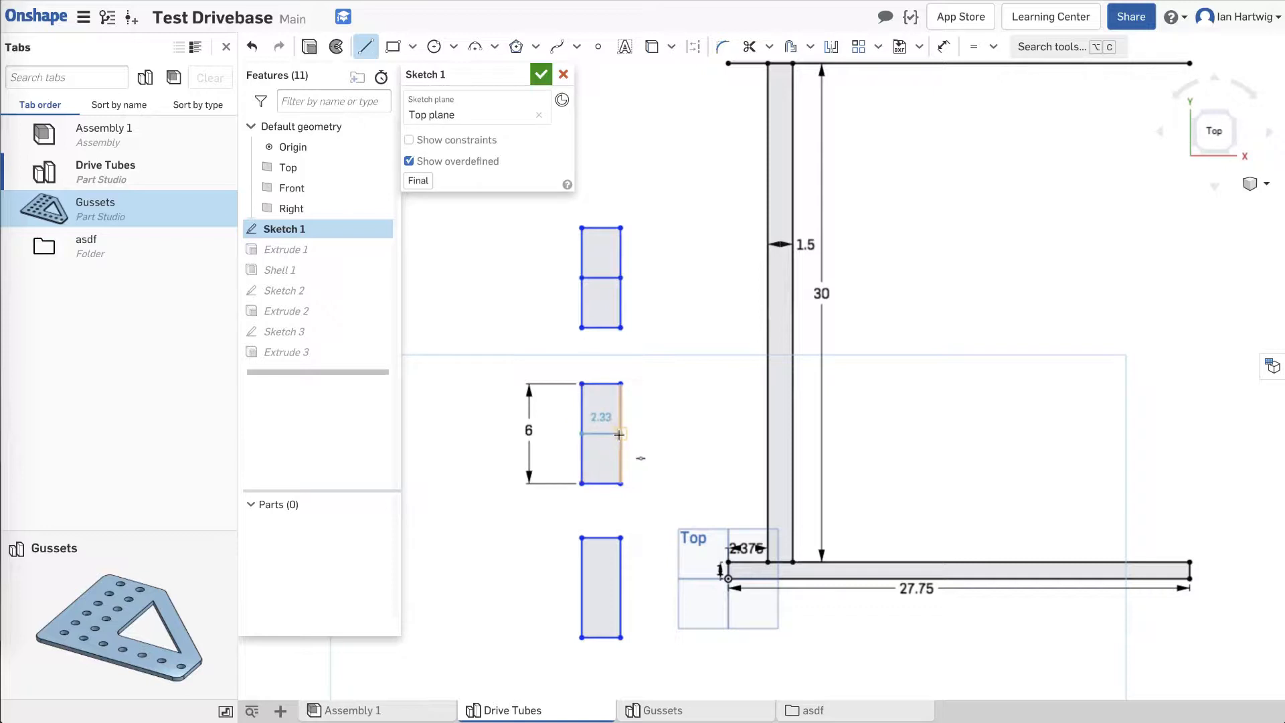
left_click(619, 434)
key("Escape")
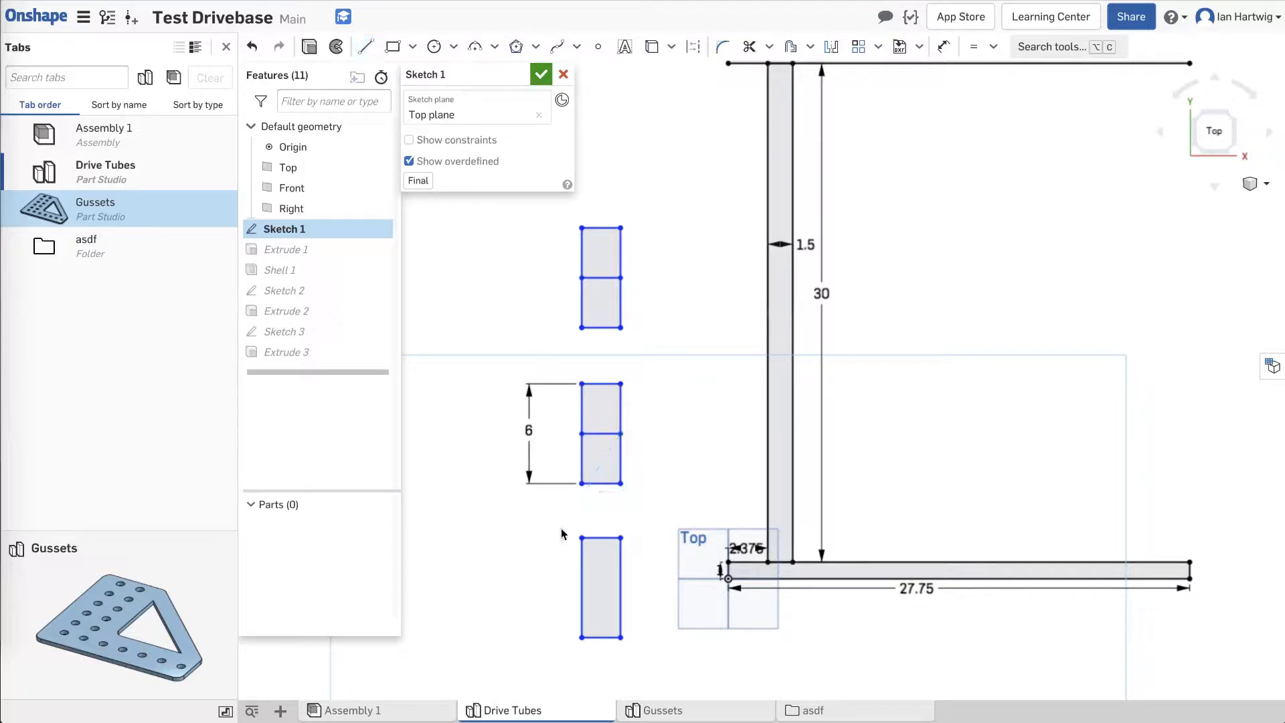
key("l")
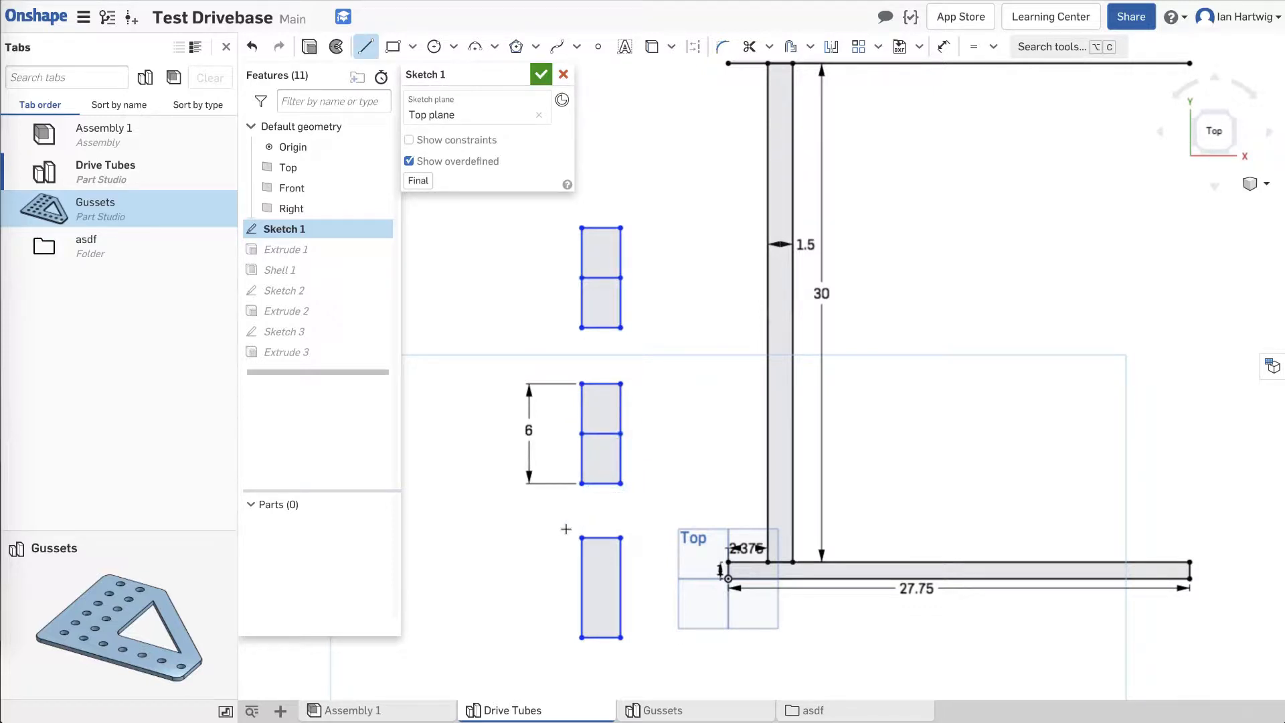
left_click(581, 588)
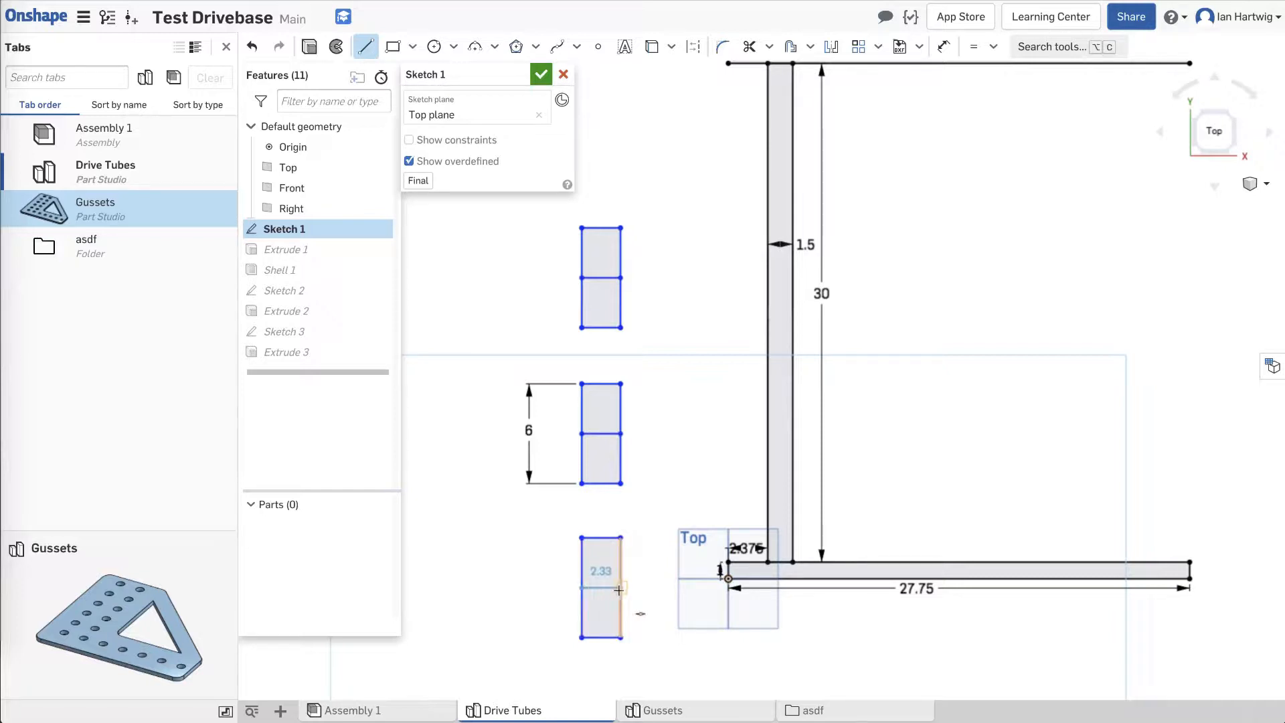
left_click(620, 589)
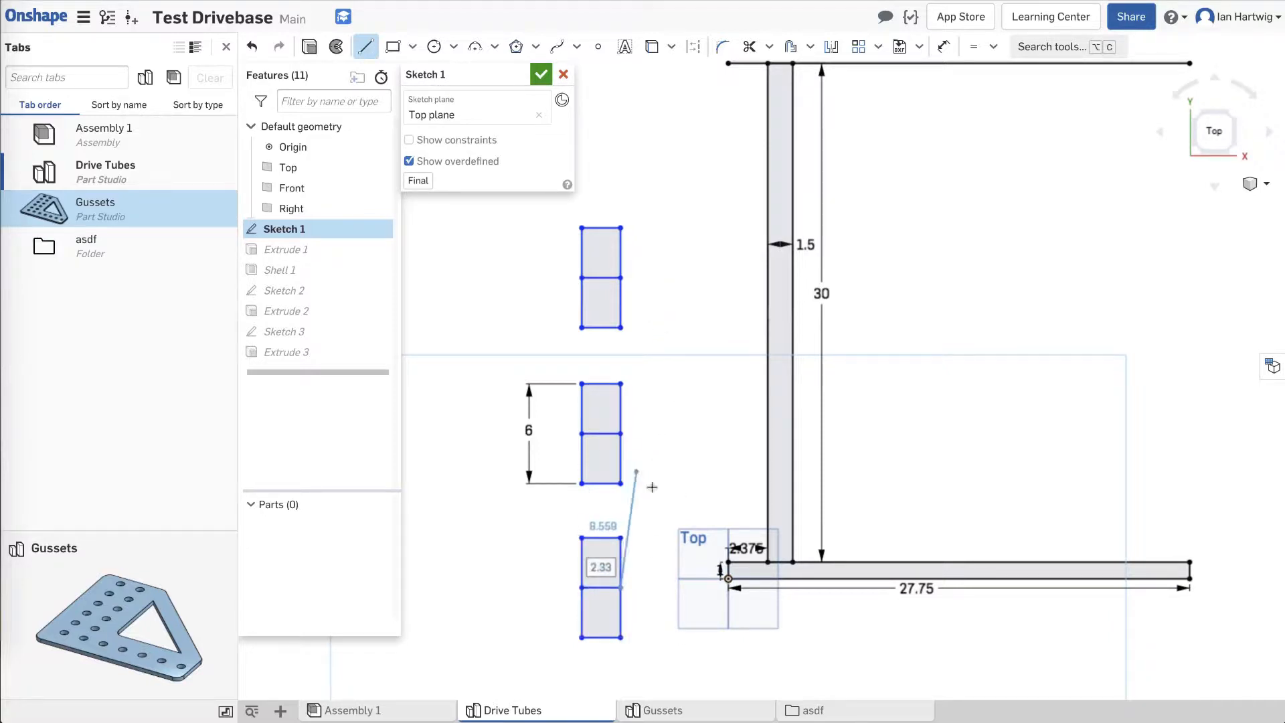
key("Escape")
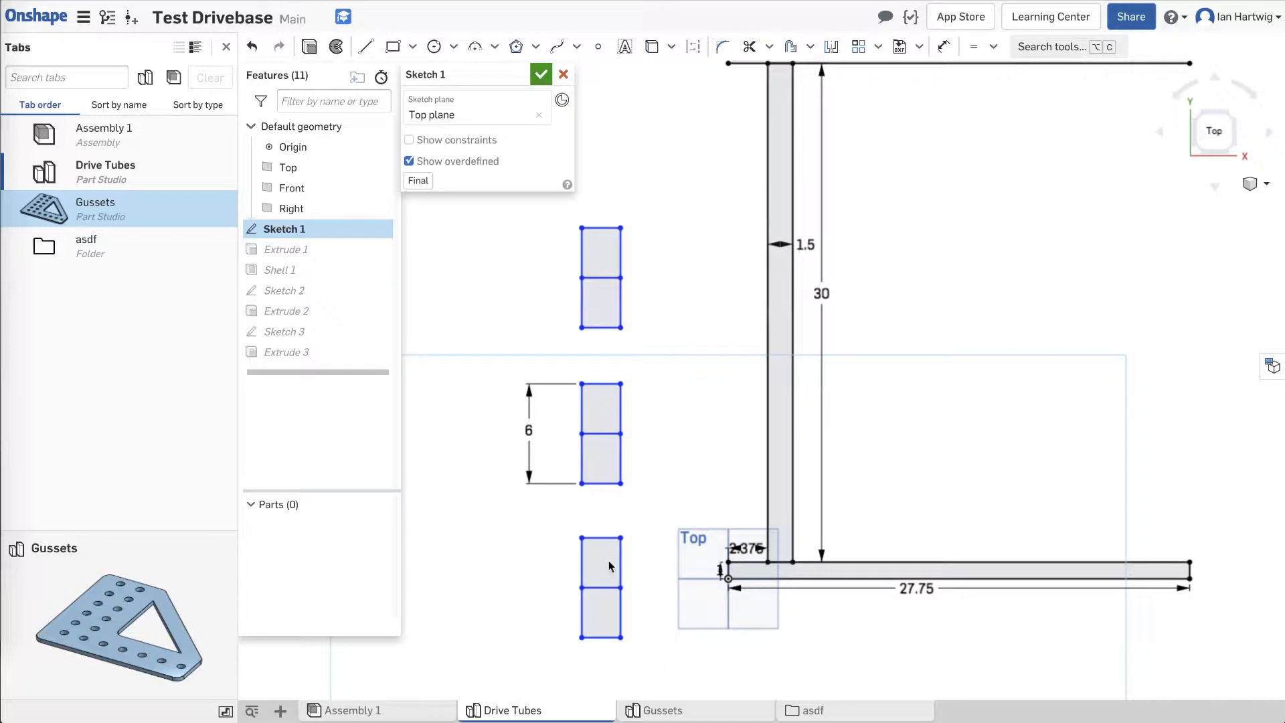
Convert all lines of the three separate rectangles beside the frame to construction geometry.
mouse_move(641, 656)
left_mouse_down()
mouse_move(570, 175)
mouse_move(567, 217)
left_mouse_up()
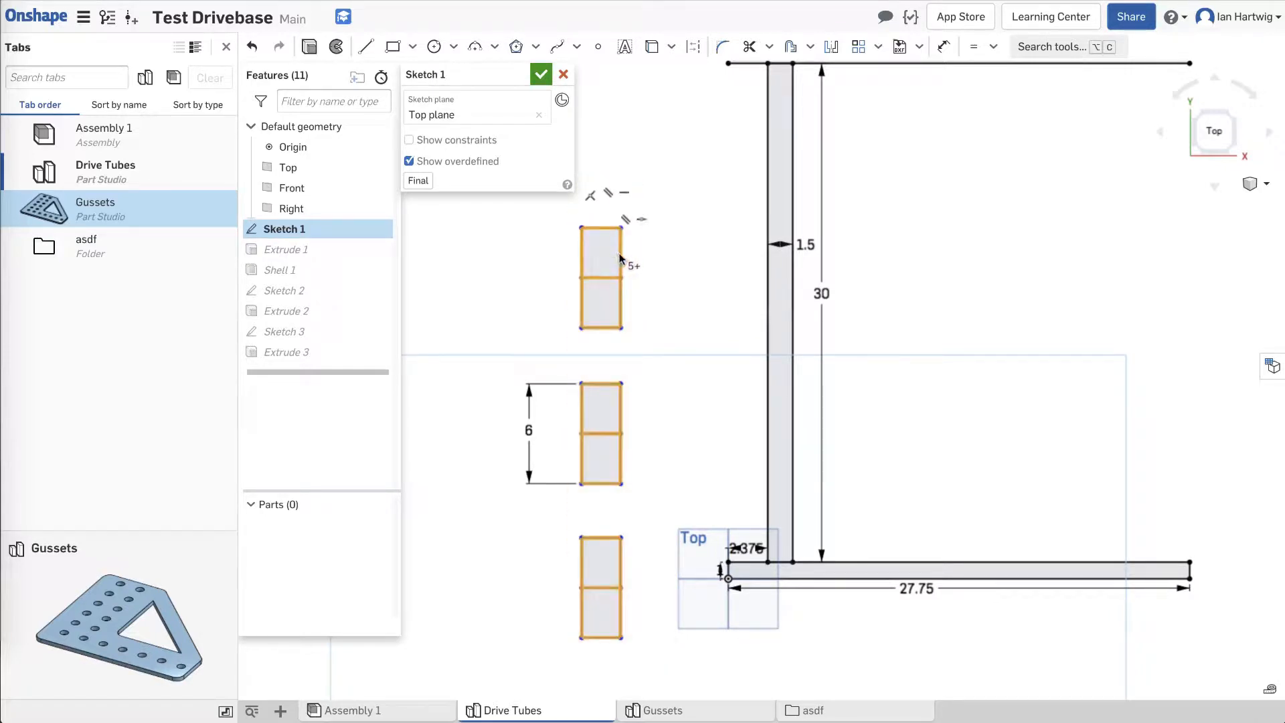
right_click(621, 308)
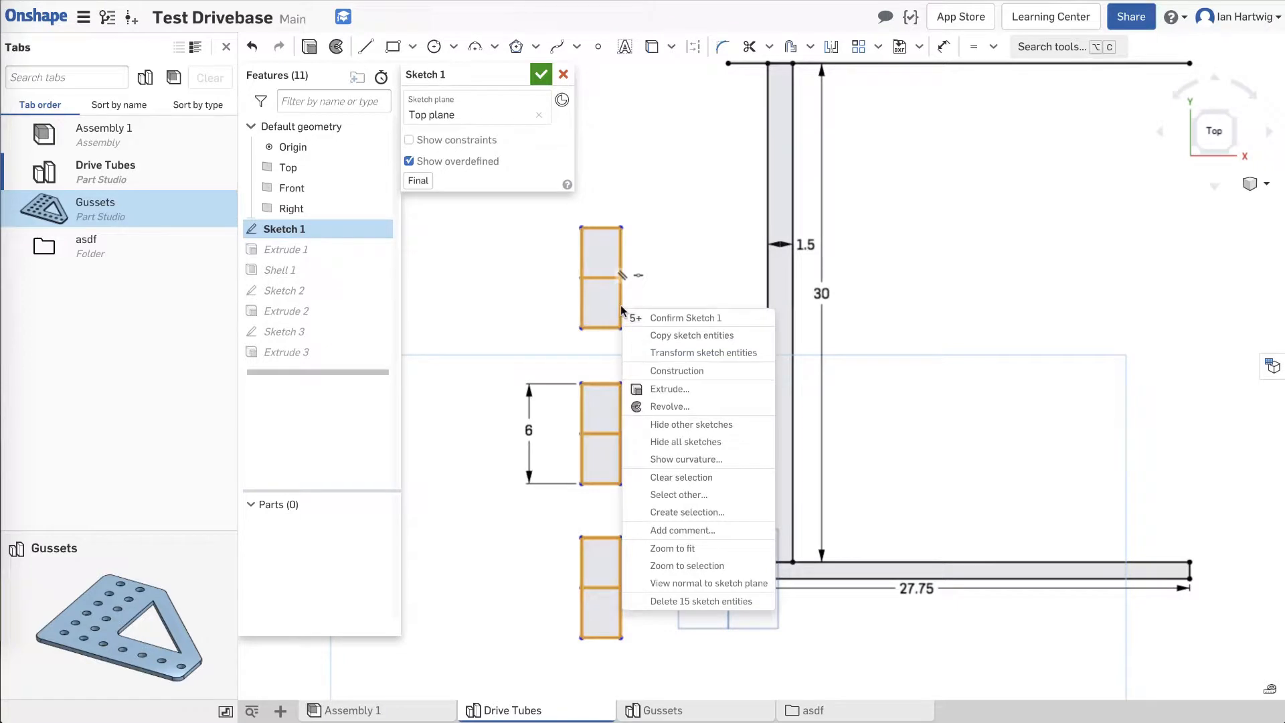
left_click(695, 374)
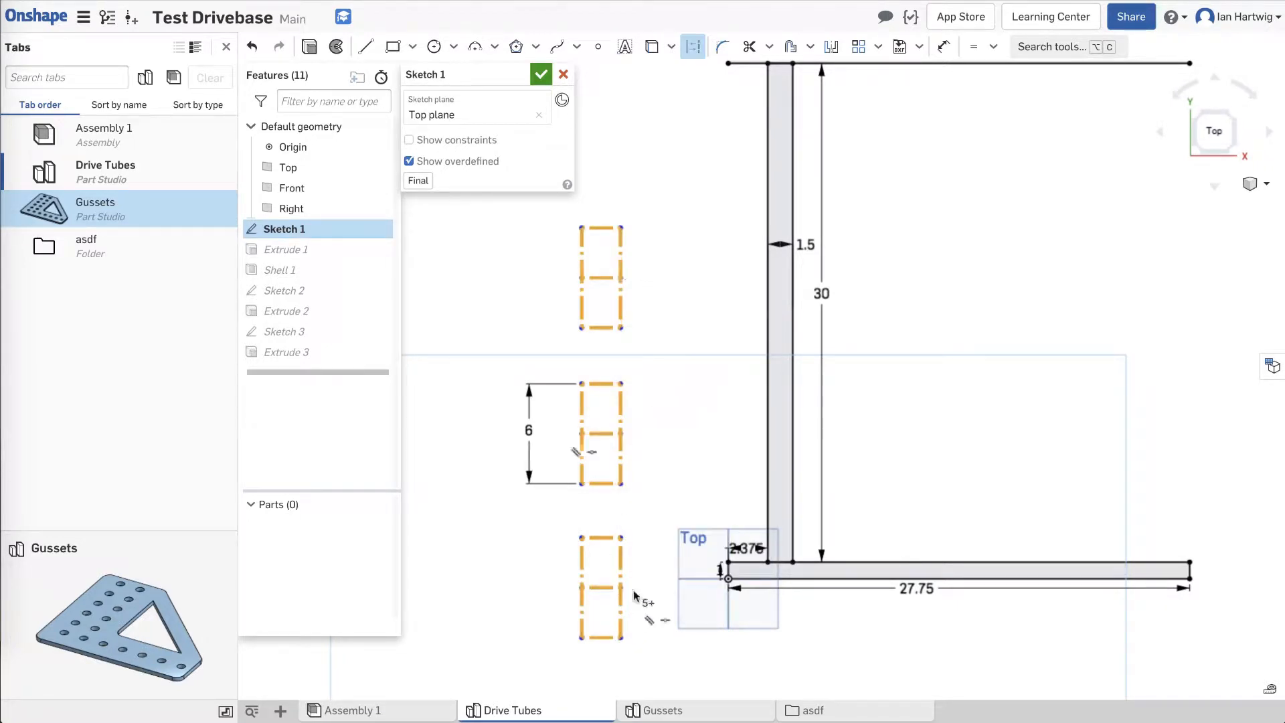
left_click(669, 467)
Dimension the vertical distance between the side midpoints of the lowest and middle rectangles to 11.5 in.
key("u")
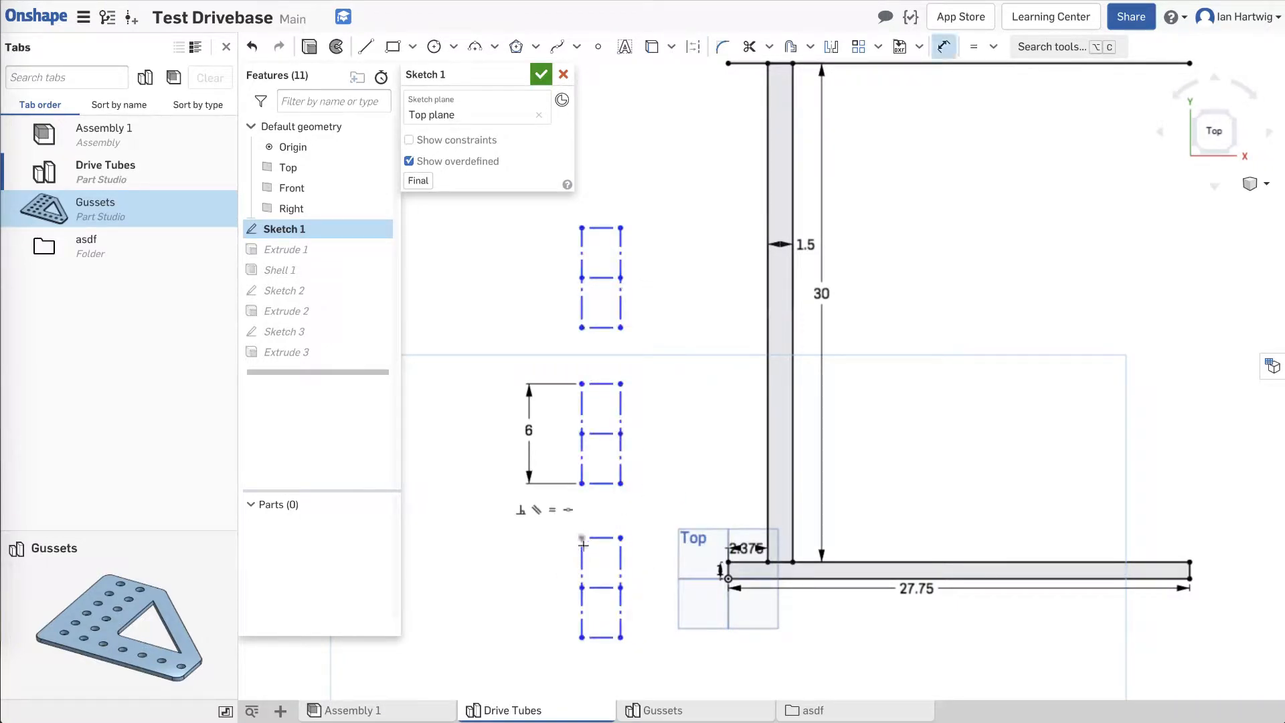
left_click(581, 586)
left_click(581, 433)
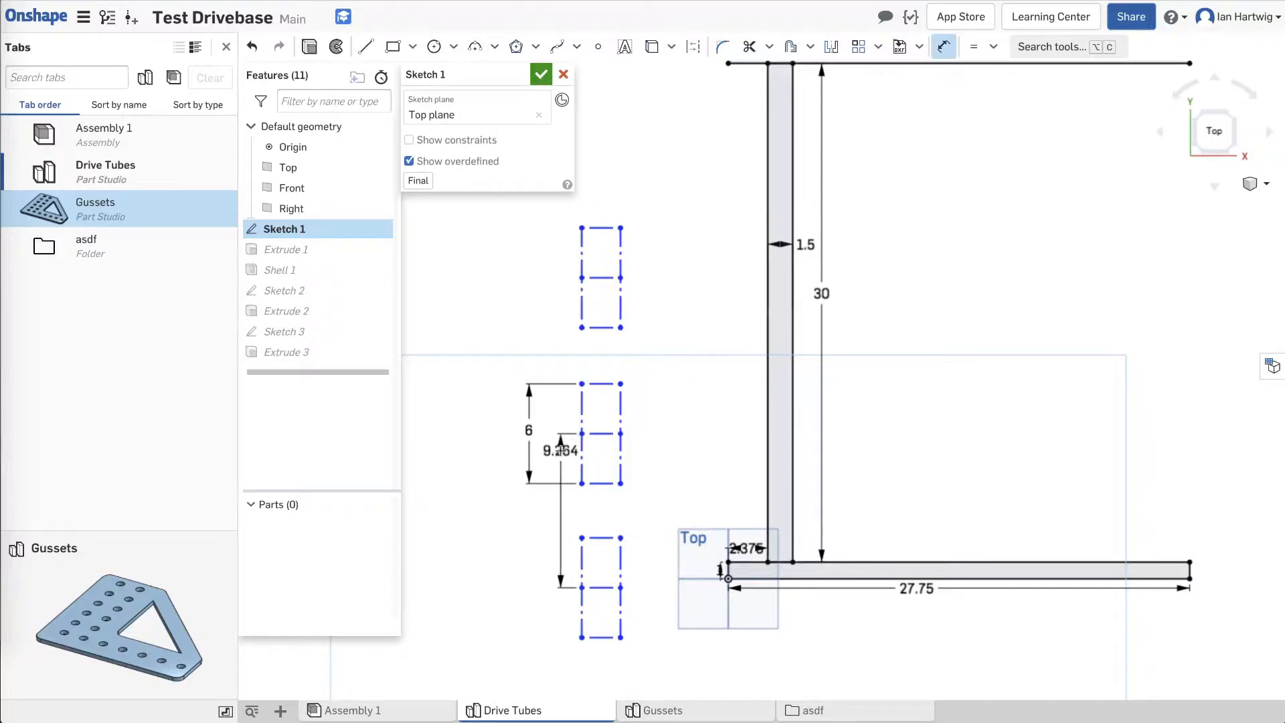
left_click(557, 457)
type("11")
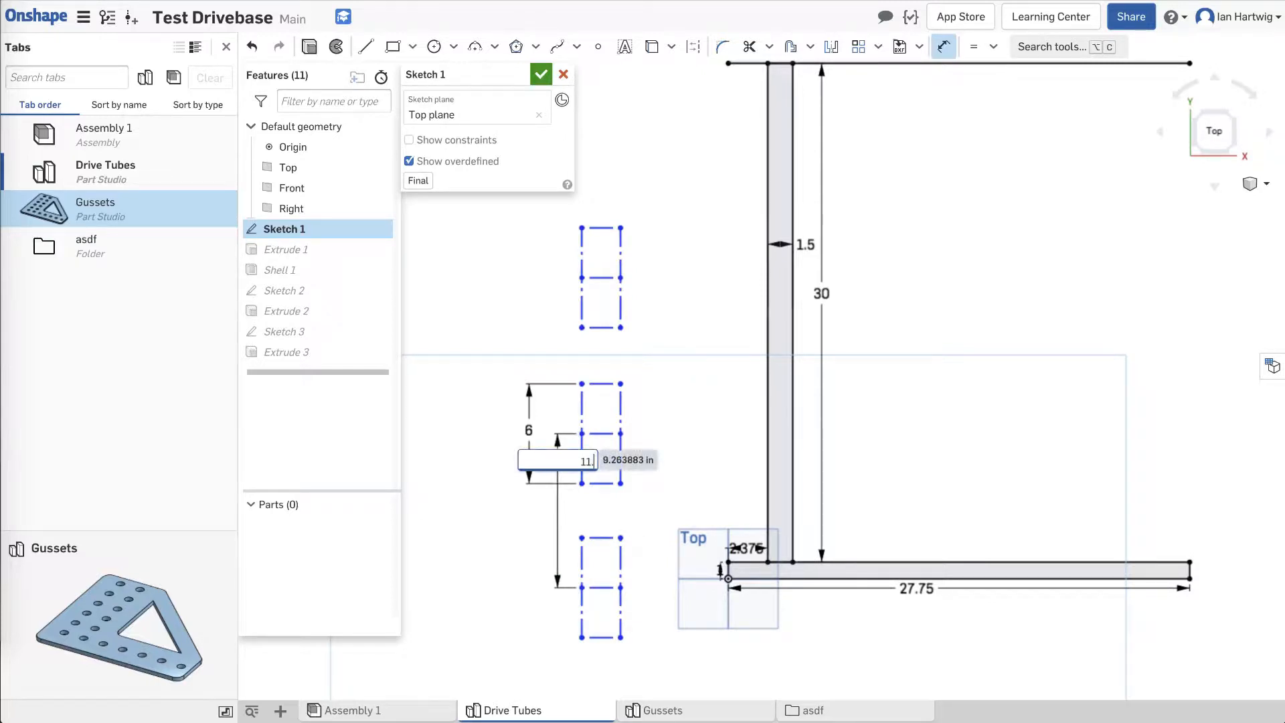
type(".5in")
key("Return")
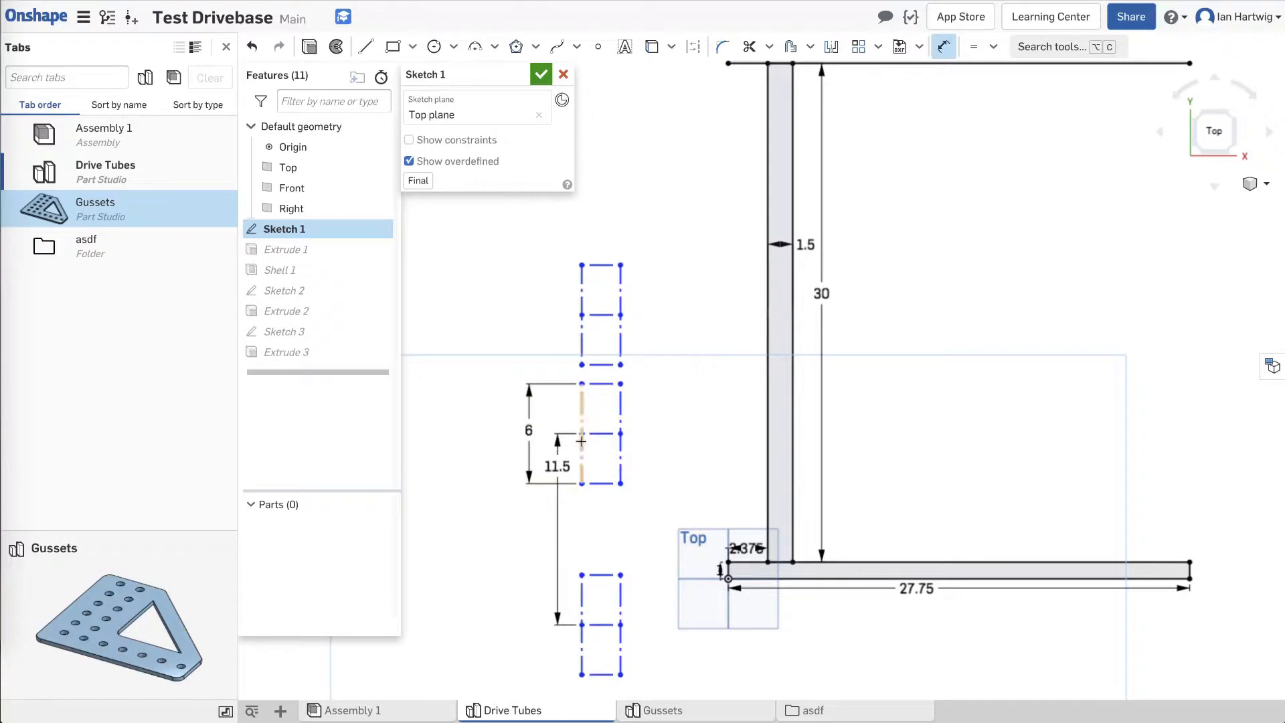
Dimension the vertical distance between the side midpoints of the middle and uppermost rectangles to 11.5 in.
left_click(581, 433)
left_click(581, 315)
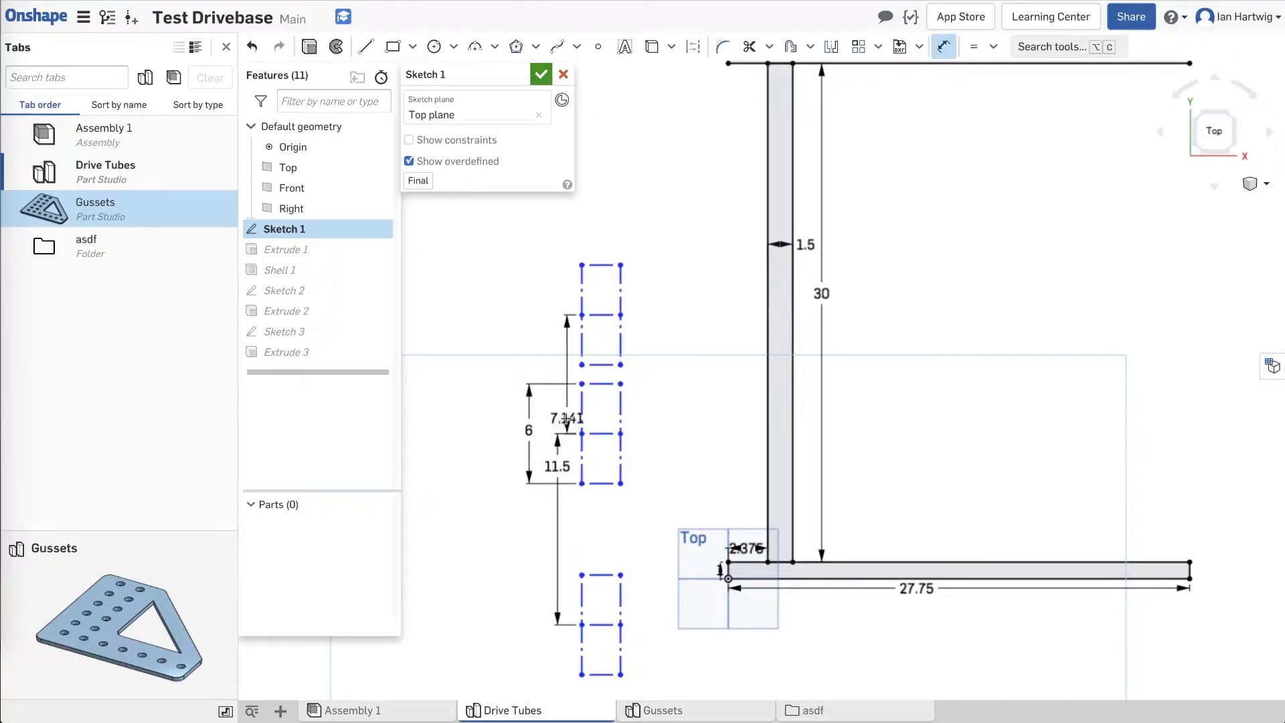
left_click(555, 410)
type("11.5")
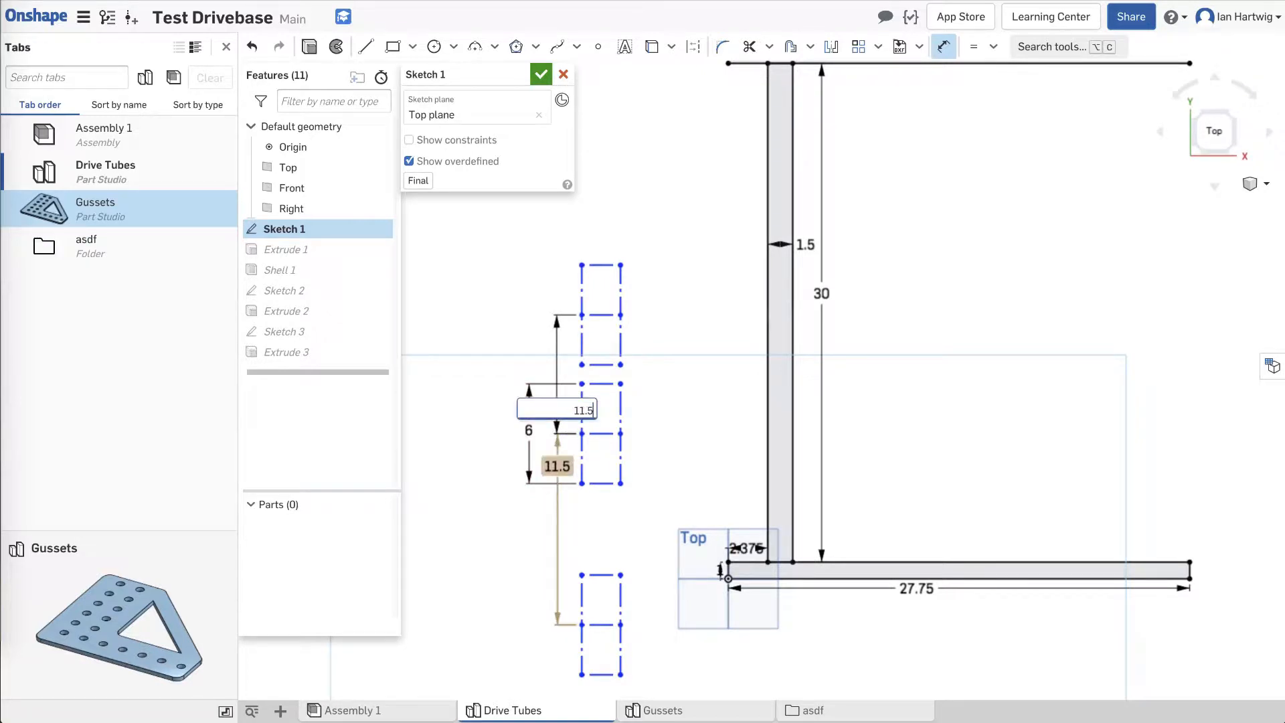
key("Return")
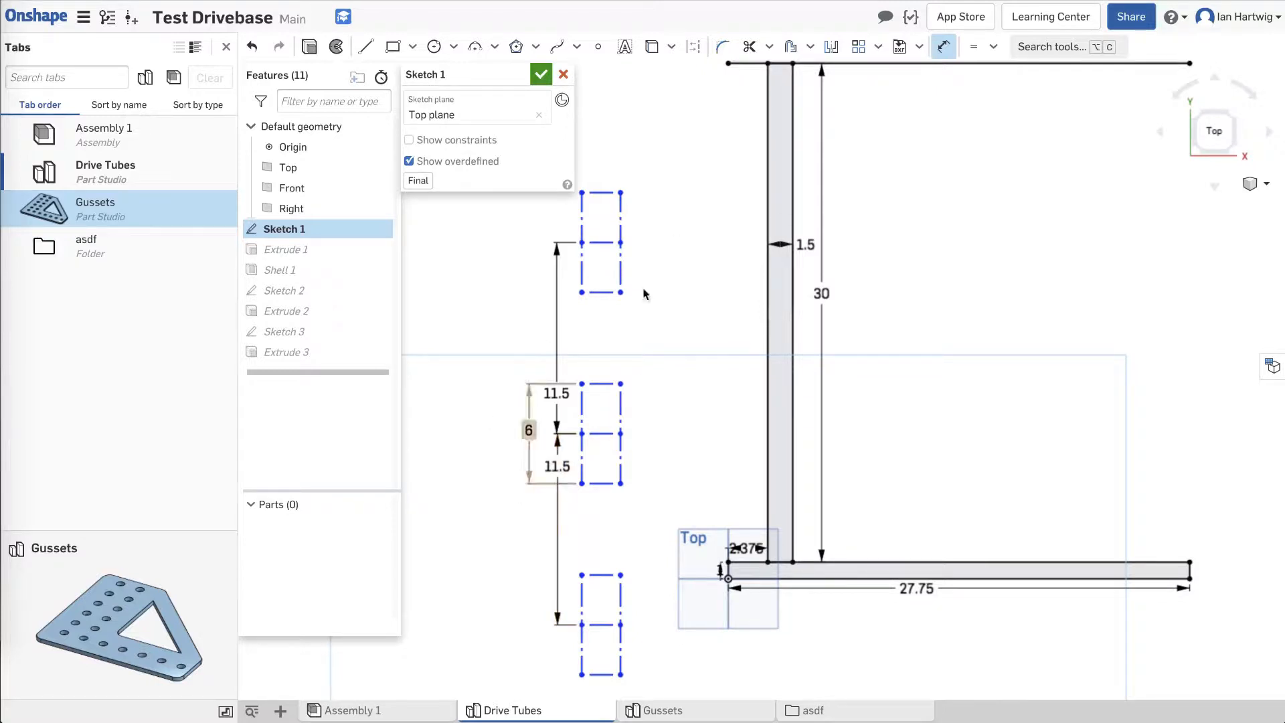
key("Escape")
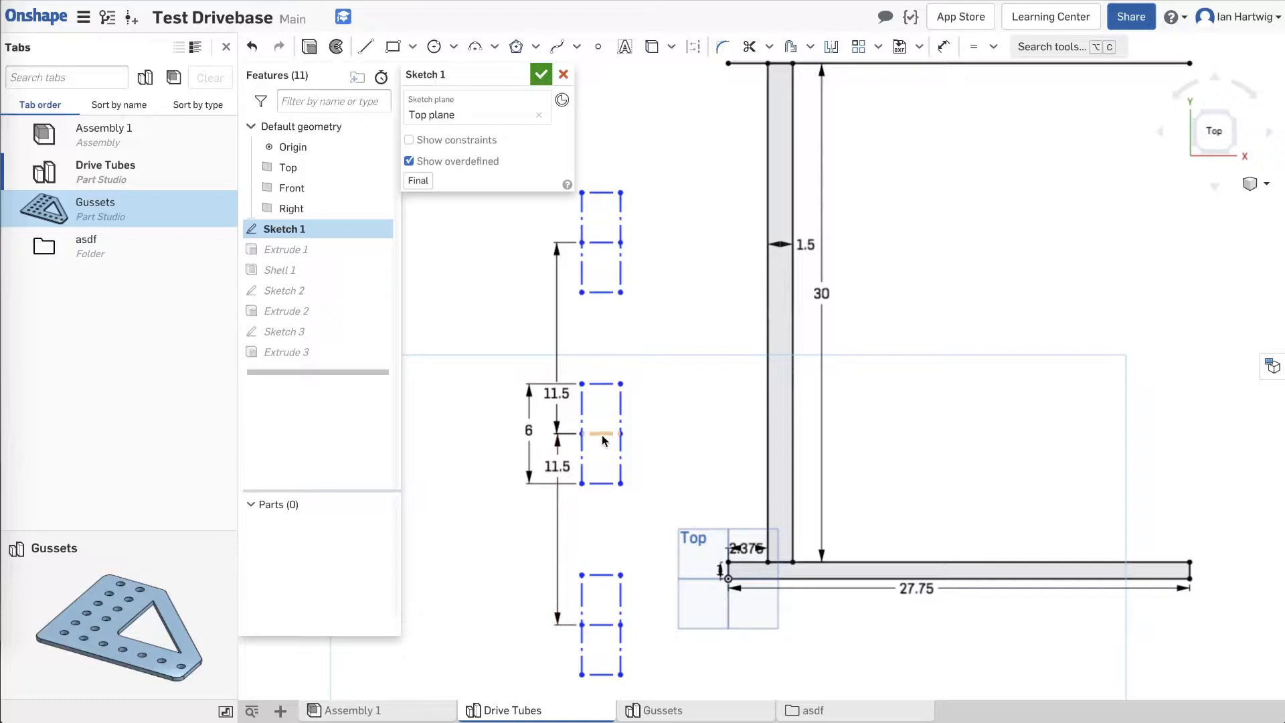
Shift the linked rectangles upward and dimension the lowest rectangle's bottom edge to 1.5 in.
left_click_drag(600, 435, 605, 345)
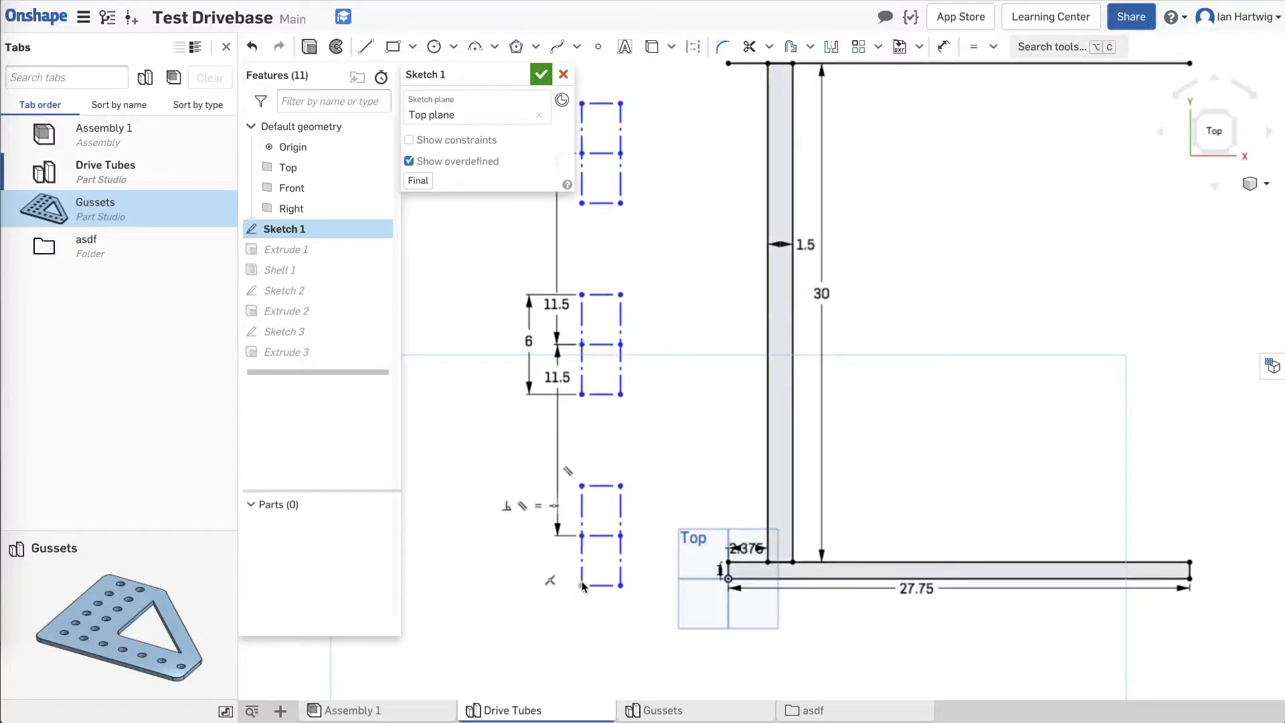
key("d")
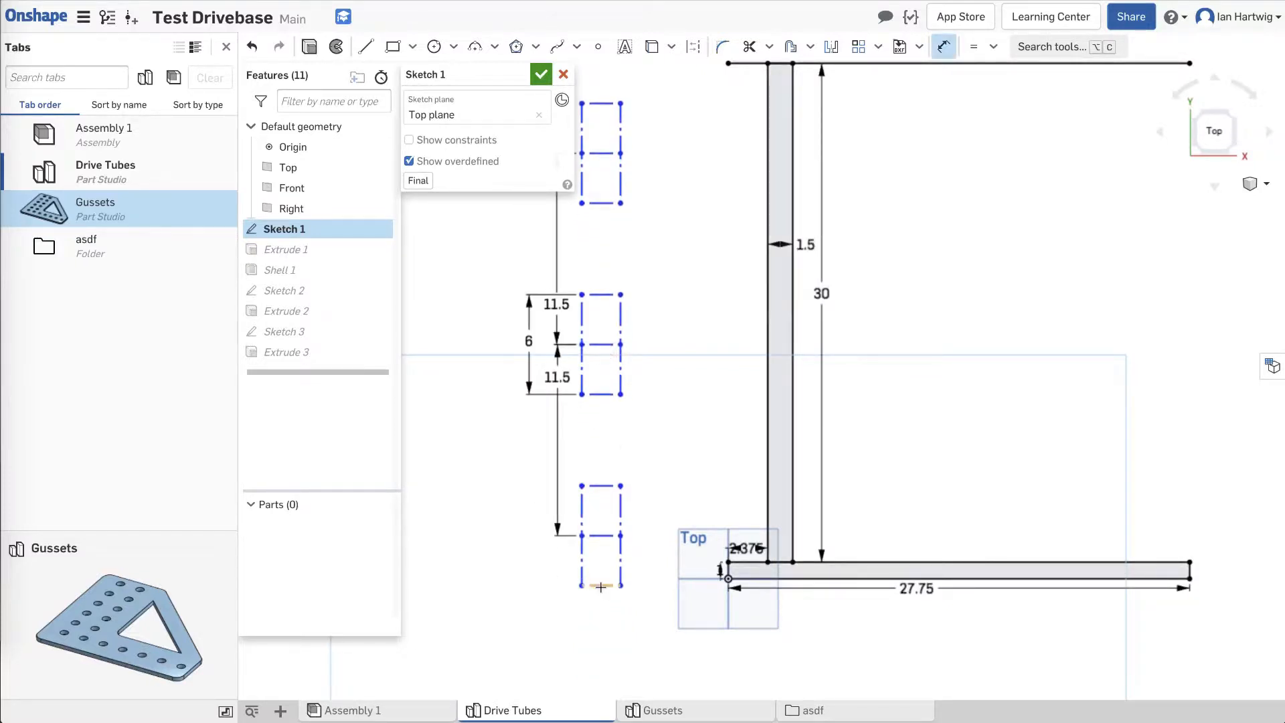
left_click(600, 586)
left_click(604, 612)
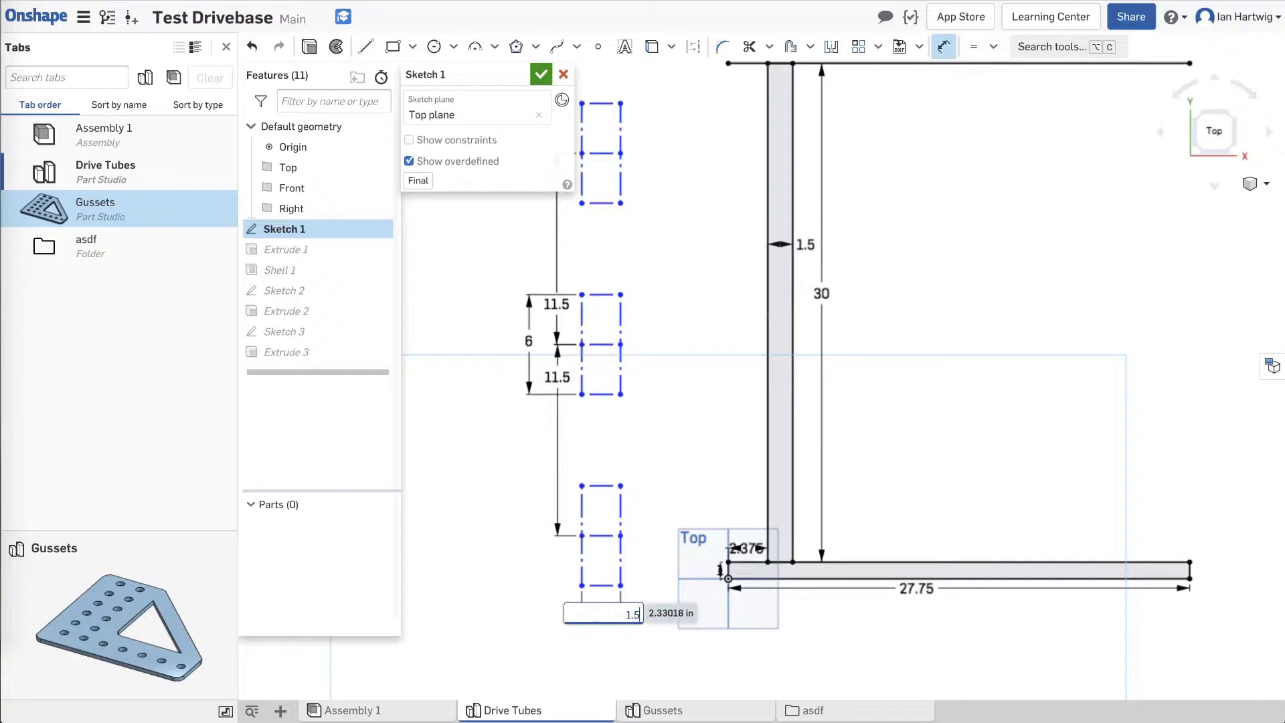
type("1.5")
key("Return")
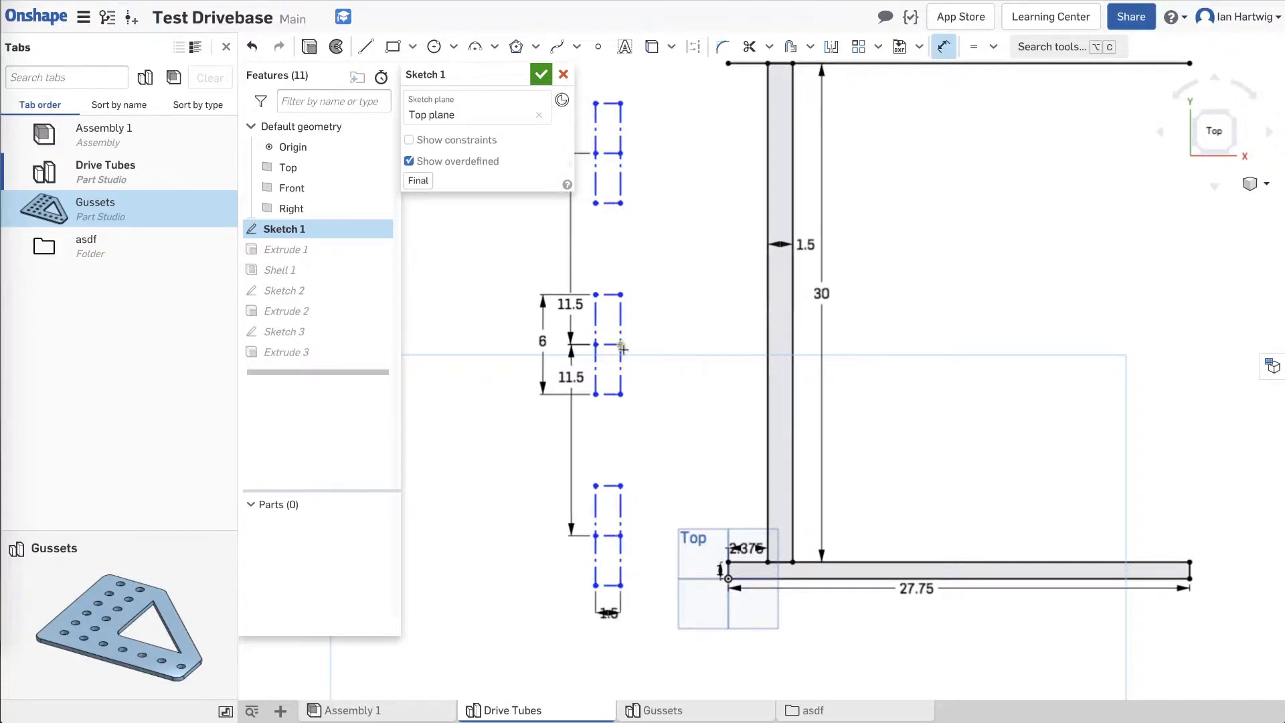
key("Escape")
Move the three linked construction rectangles next to the outer side of the vertical crossbar, between the two horizontal tubes.
mouse_move(609, 348)
left_mouse_down()
mouse_move(607, 304)
mouse_move(606, 320)
left_mouse_up()
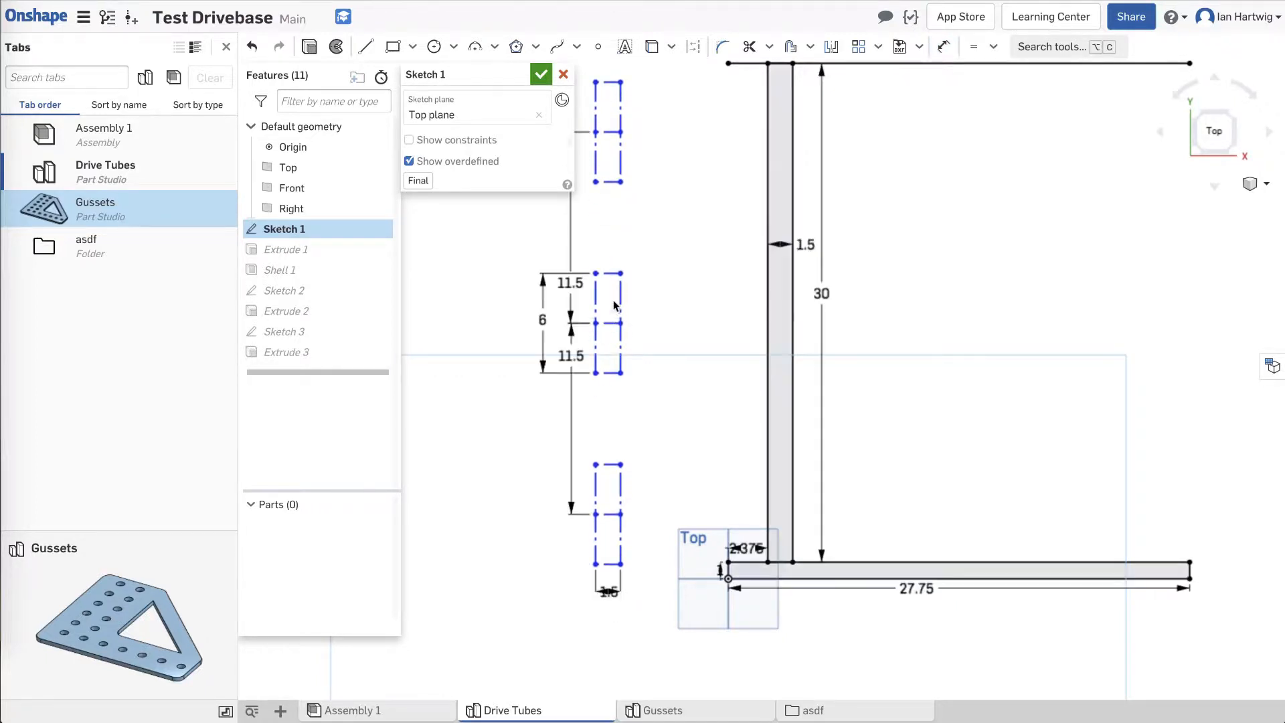
mouse_move(610, 374)
left_mouse_down()
mouse_move(599, 428)
mouse_move(609, 307)
mouse_move(720, 342)
mouse_move(760, 338)
mouse_move(750, 313)
left_mouse_up()
left_click_drag(696, 372, 696, 372)
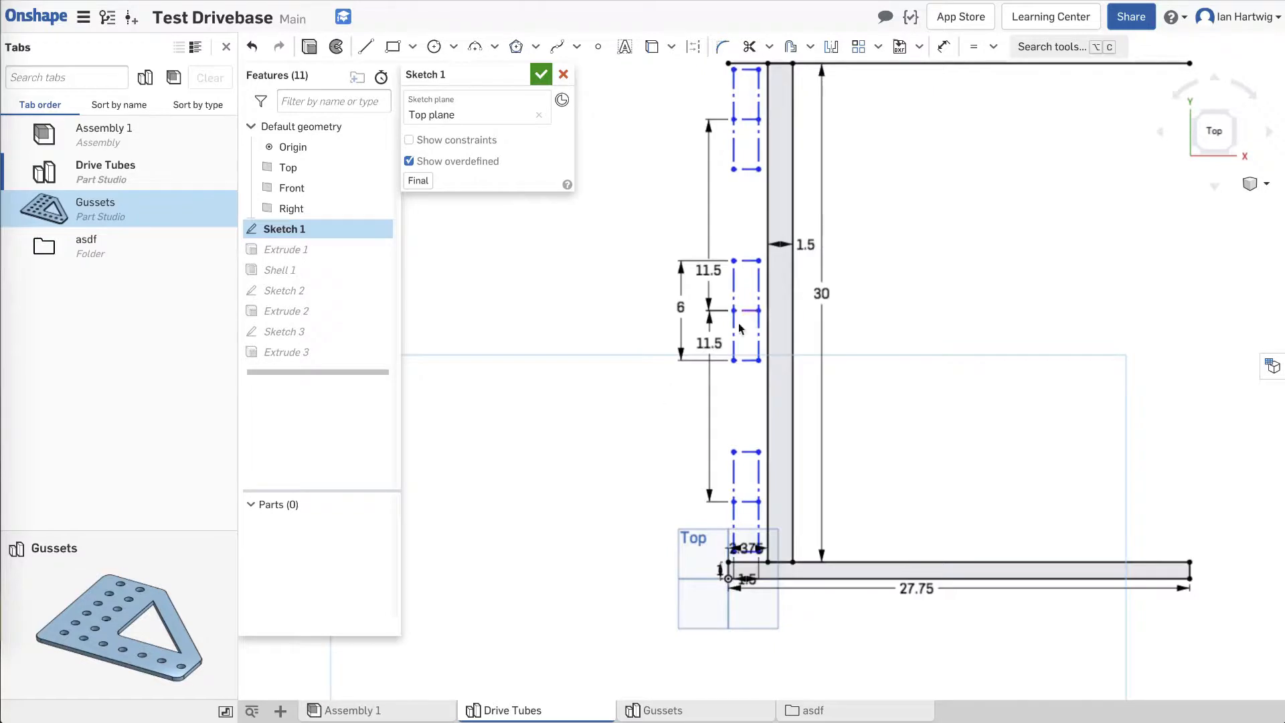
scroll(945, 231, "up", 3)
scroll(945, 237, "down", 3)
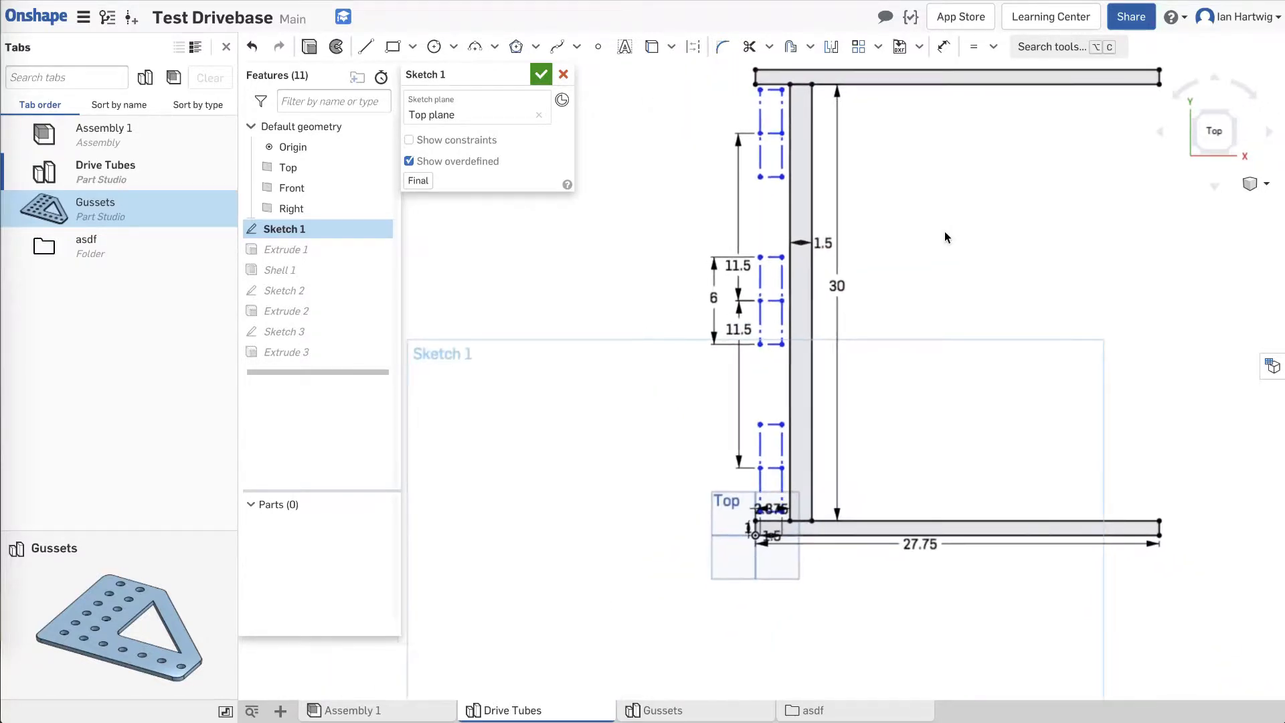
Draw a line about 0.567 in long from the midpoint of the crossbar's outer edge to the middle rectangle's side midpoint.
scroll(798, 365, "up", 5)
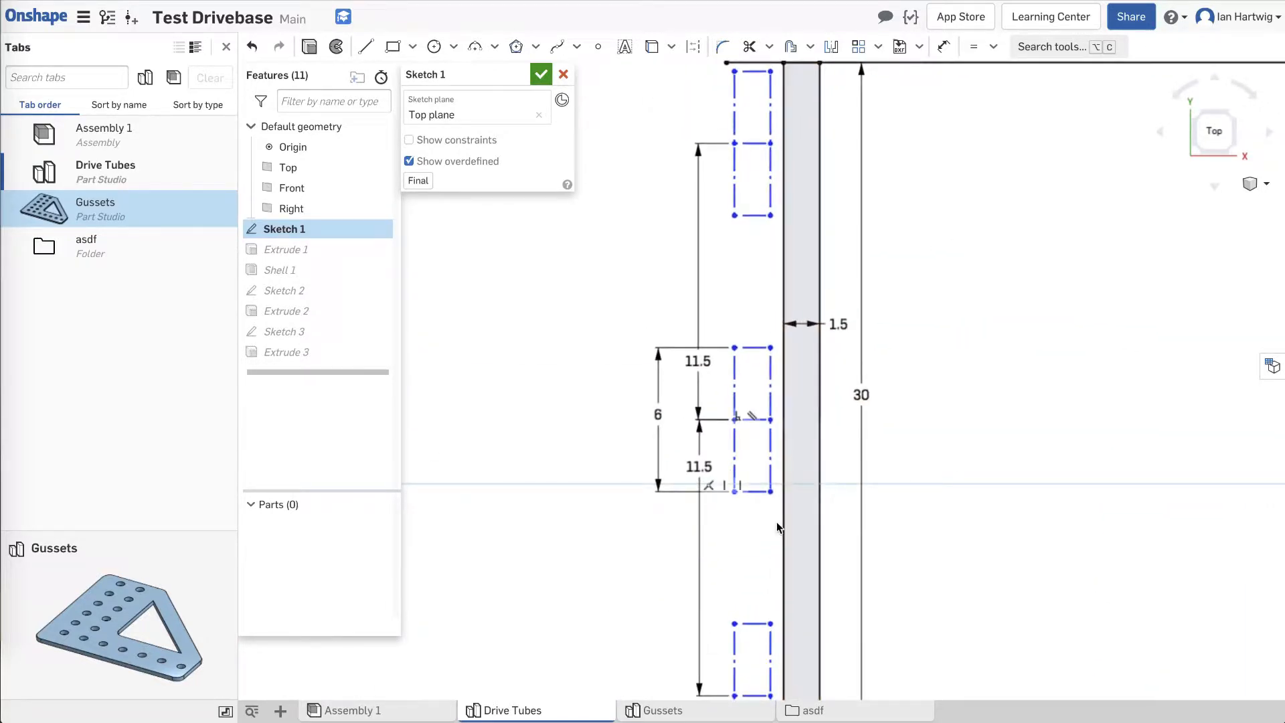
key("l")
scroll(774, 464, "up", 3)
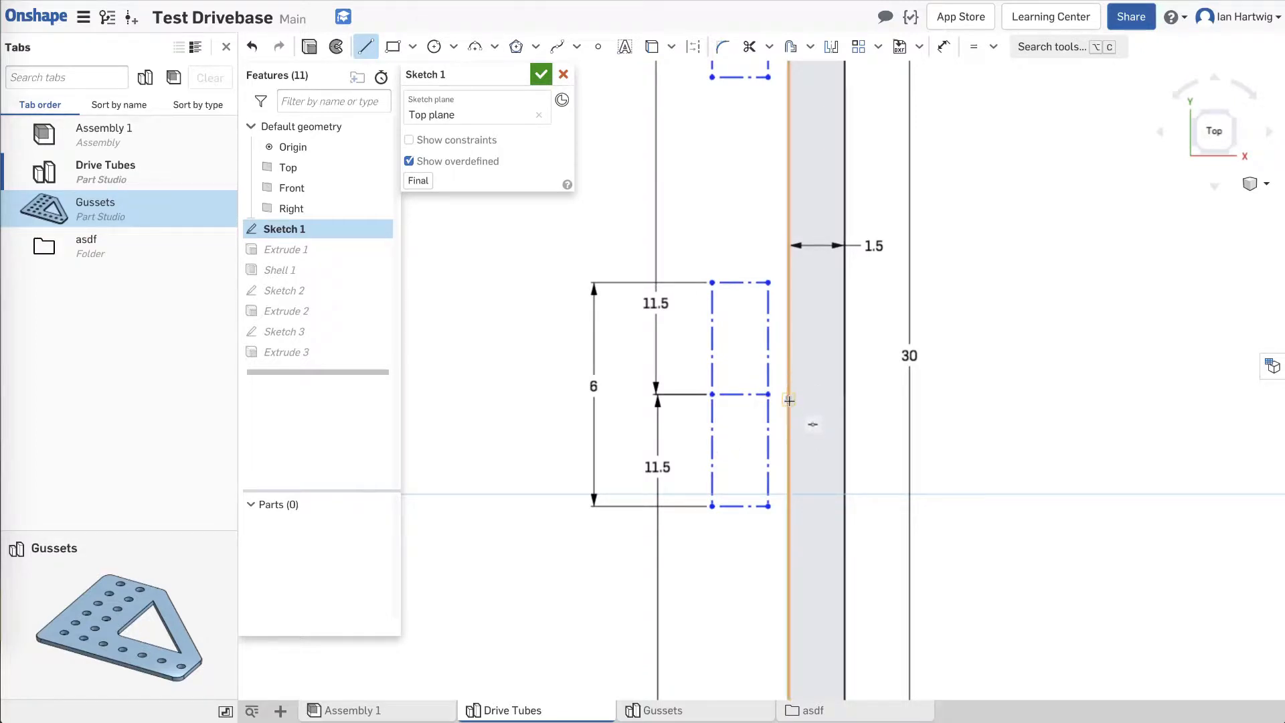
left_click(789, 400)
scroll(768, 387, "up", 4)
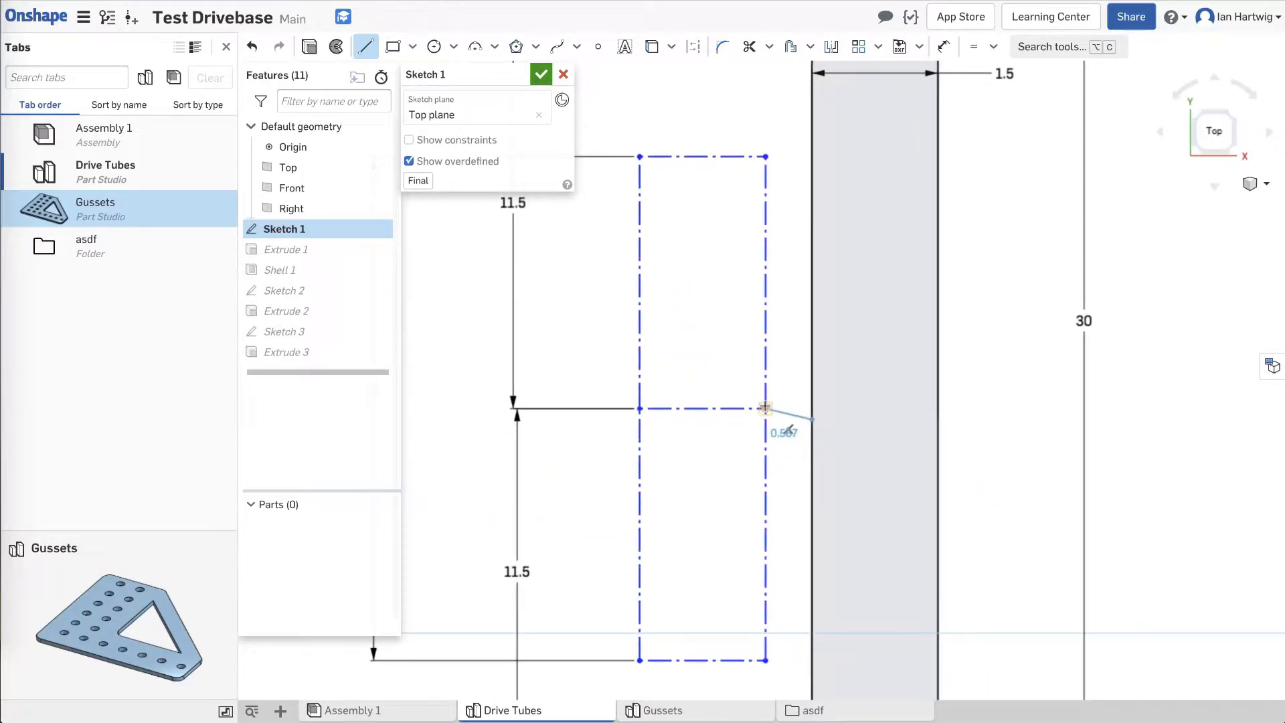
left_click(764, 407)
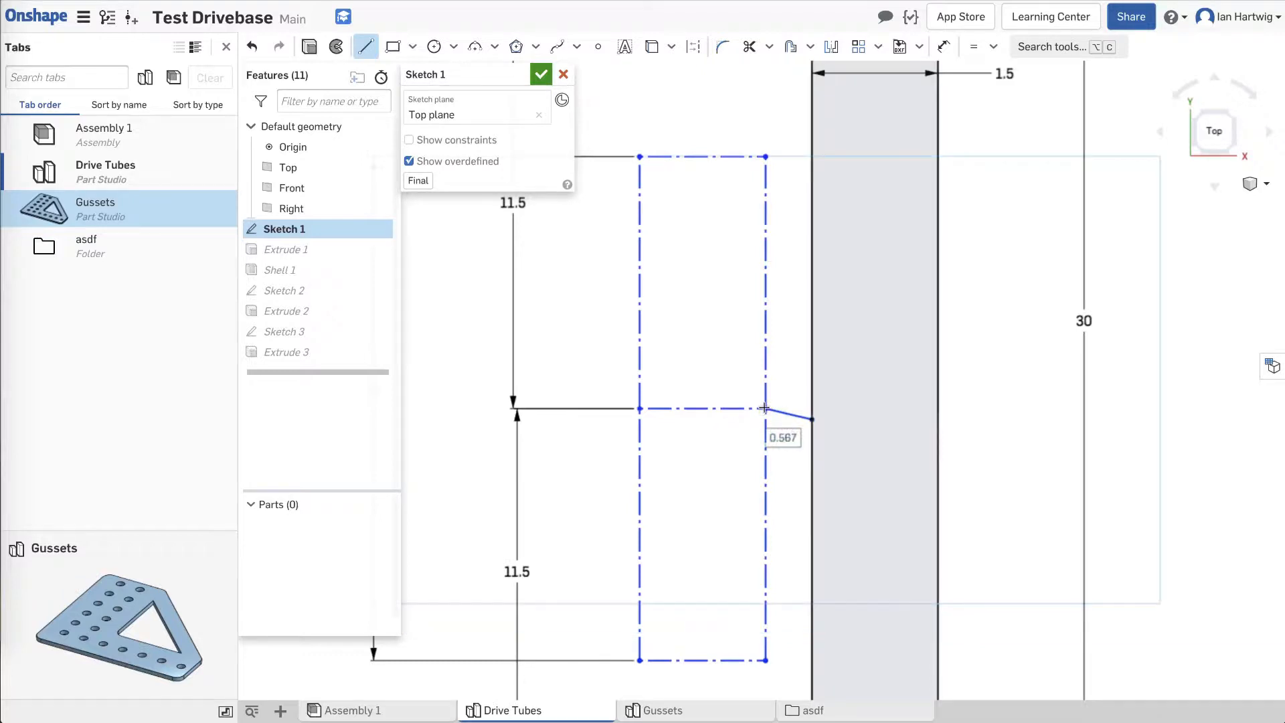
key("Escape")
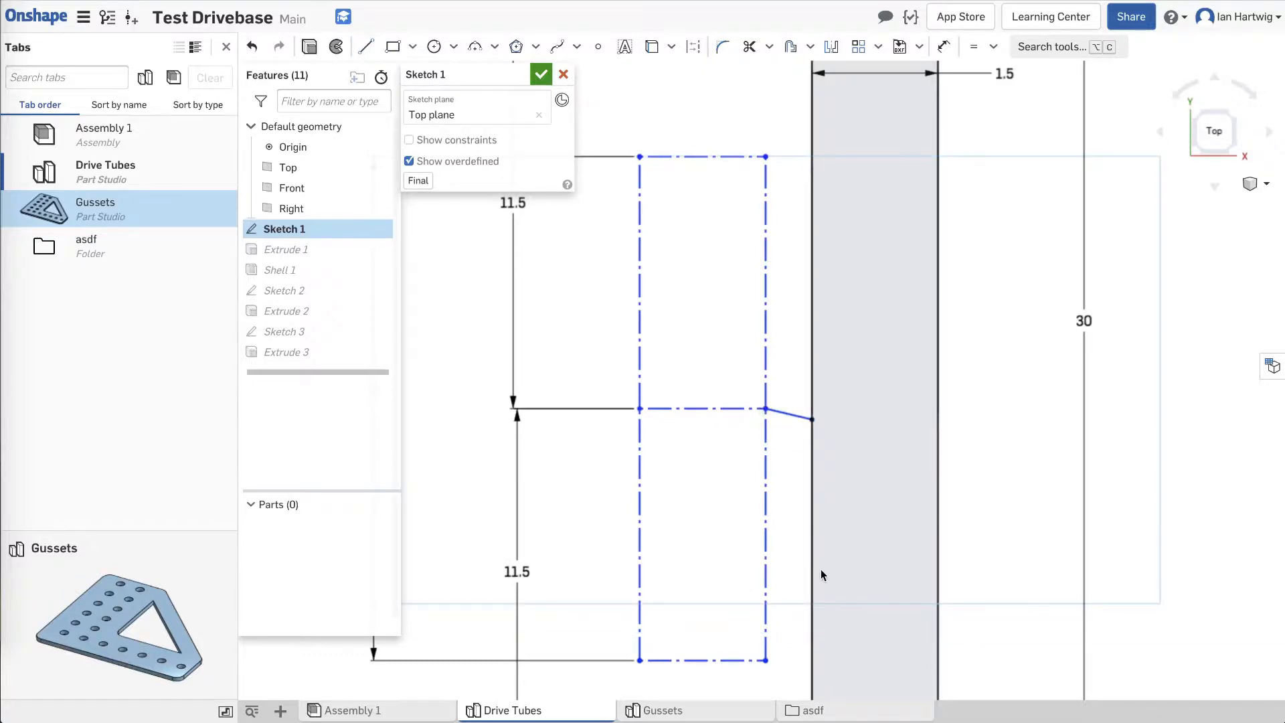
Convert the short line between the crossbar and the middle rectangle to construction geometry.
left_click(787, 418)
right_click(787, 418)
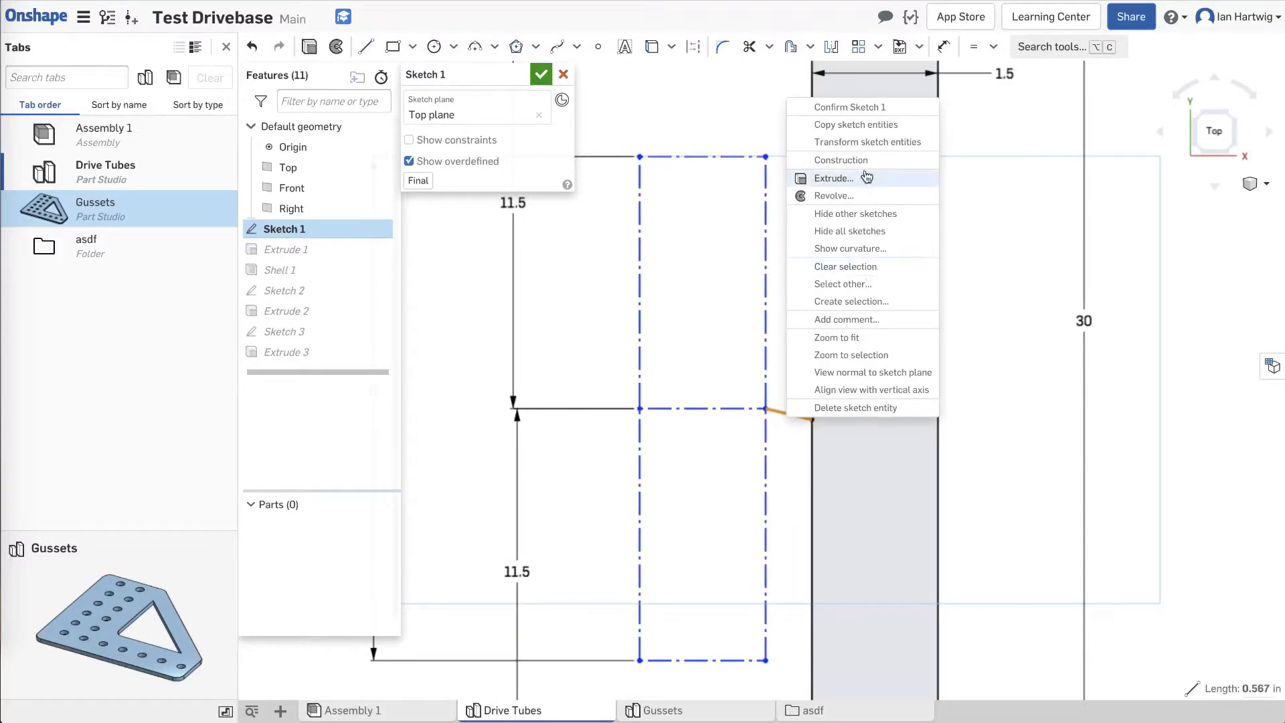
left_click(840, 161)
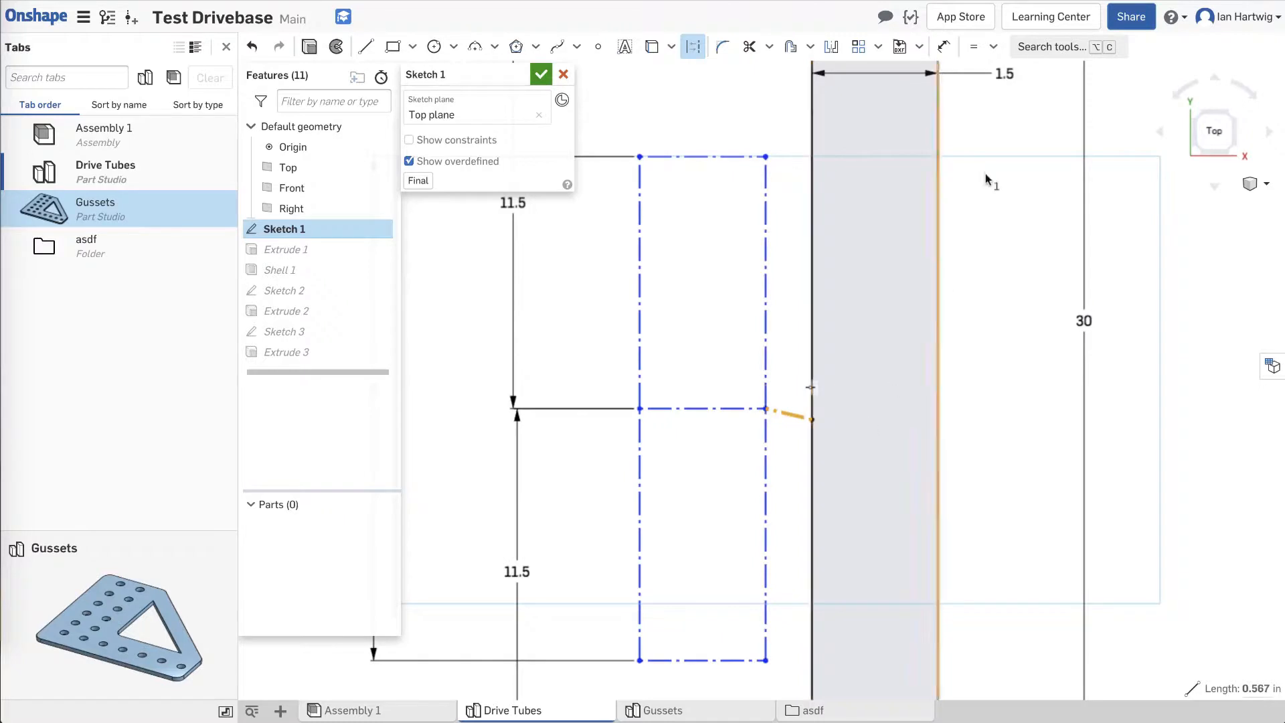
left_click(754, 109)
Apply a horizontal constraint to the short construction line joining the middle rectangle and the crossbar.
left_click(788, 414)
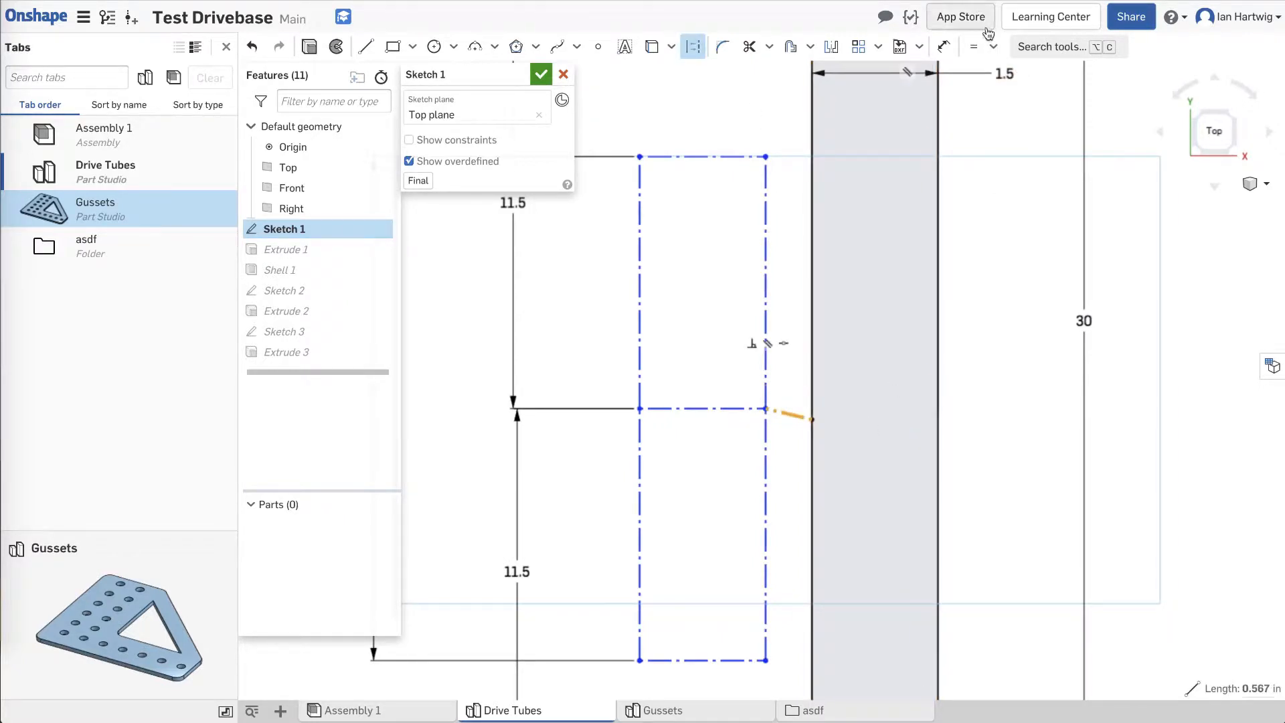
left_click(994, 47)
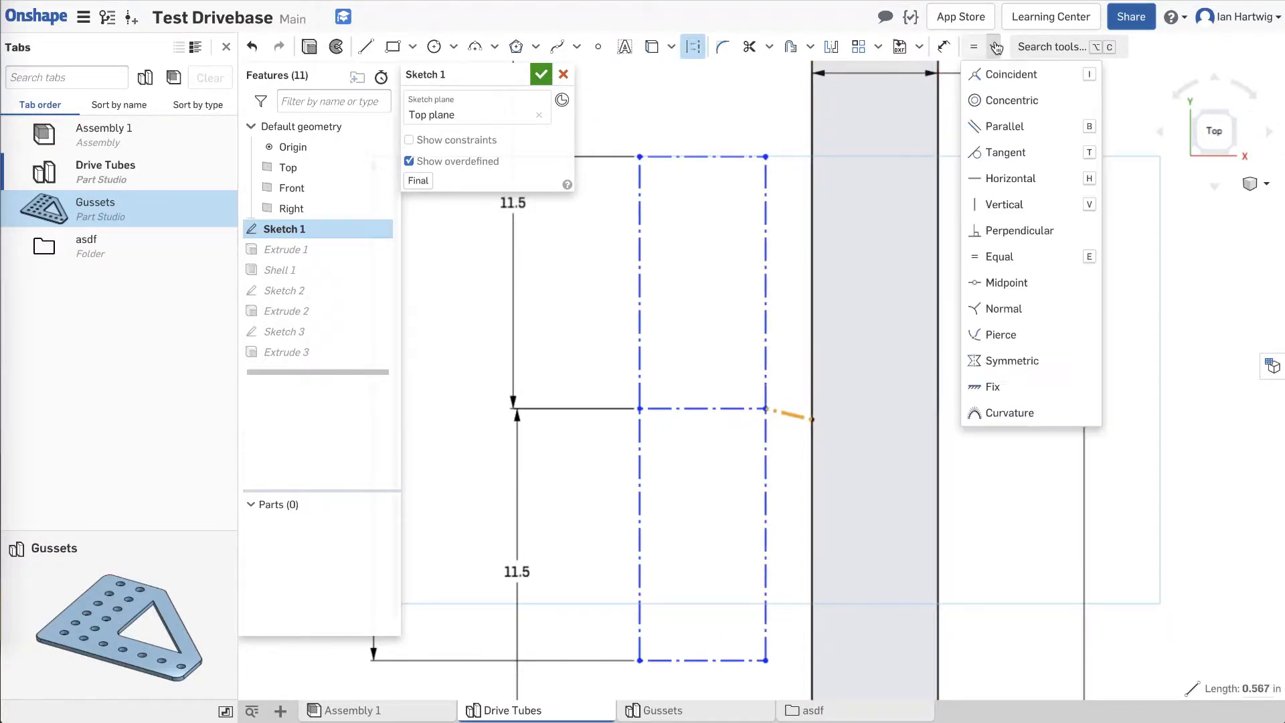
left_click(1023, 190)
Check the whole frame layout with its aligned rectangles and accept the edited Sketch 1.
scroll(804, 426, "down", 6)
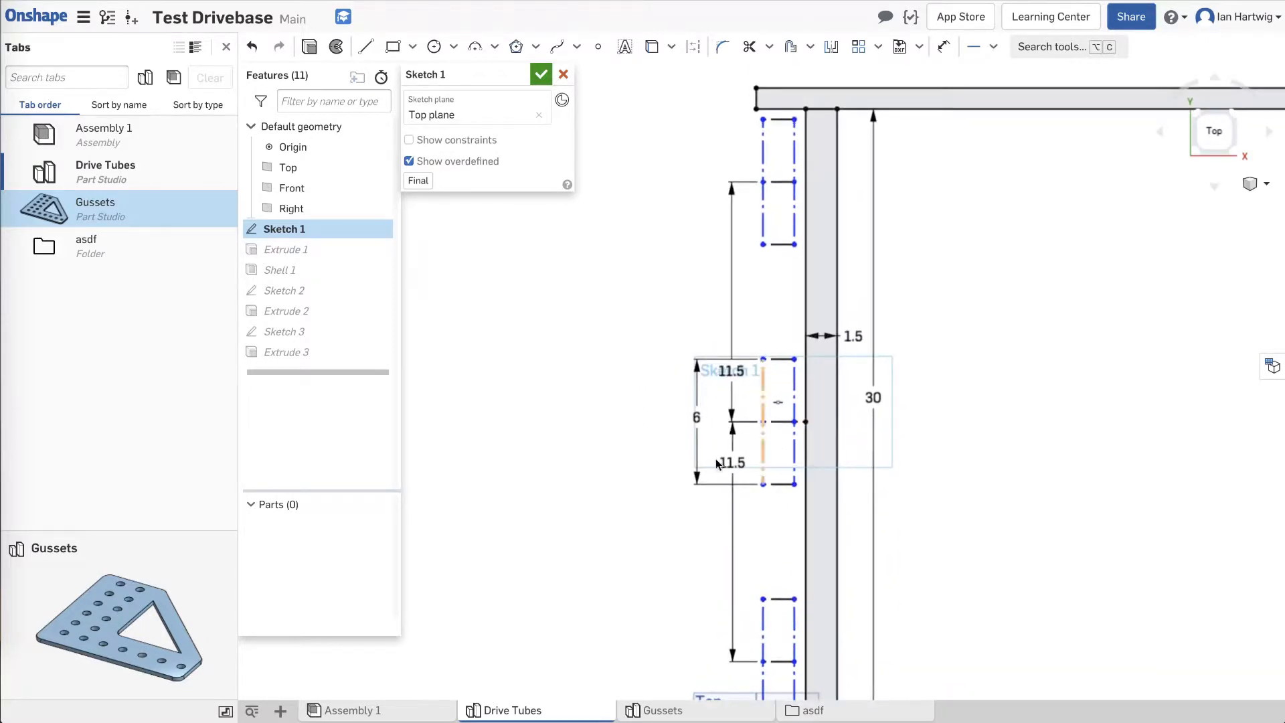
scroll(756, 161, "down", 4)
scroll(820, 258, "up", 3)
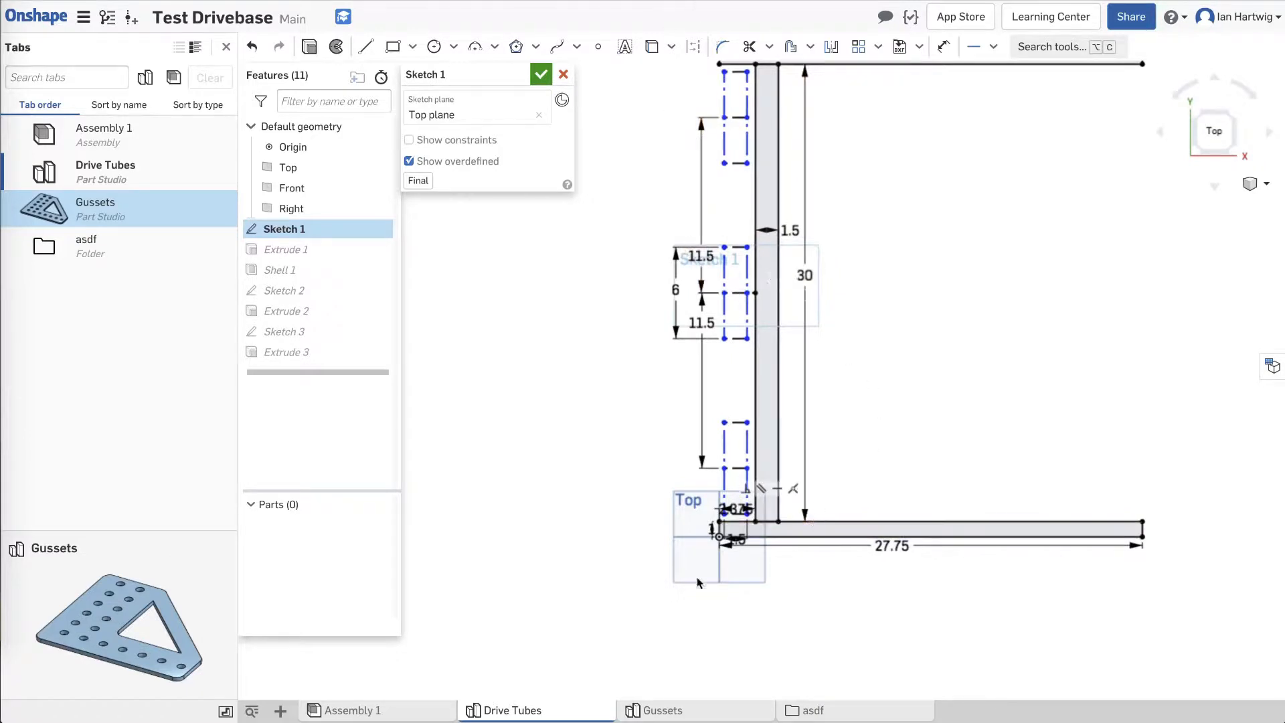
key("f")
scroll(861, 354, "up", 2)
scroll(861, 374, "down", 2)
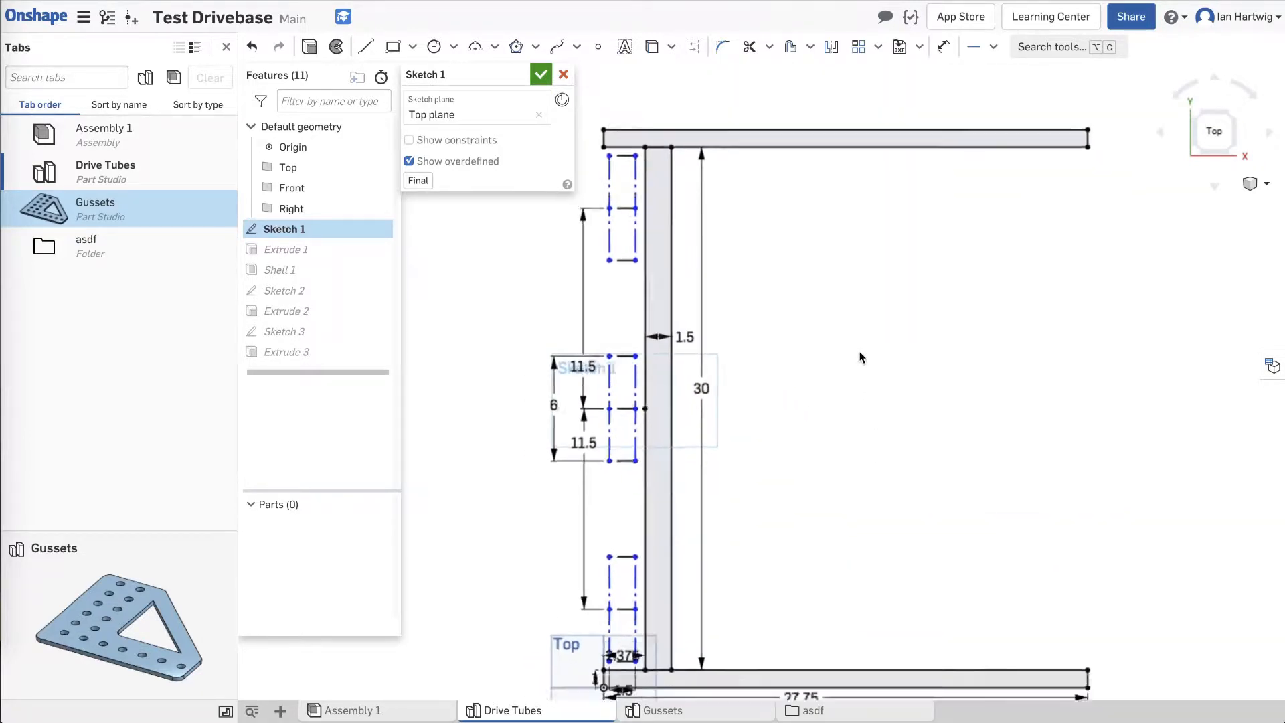
scroll(874, 540, "up", 1)
scroll(874, 540, "up", 1)
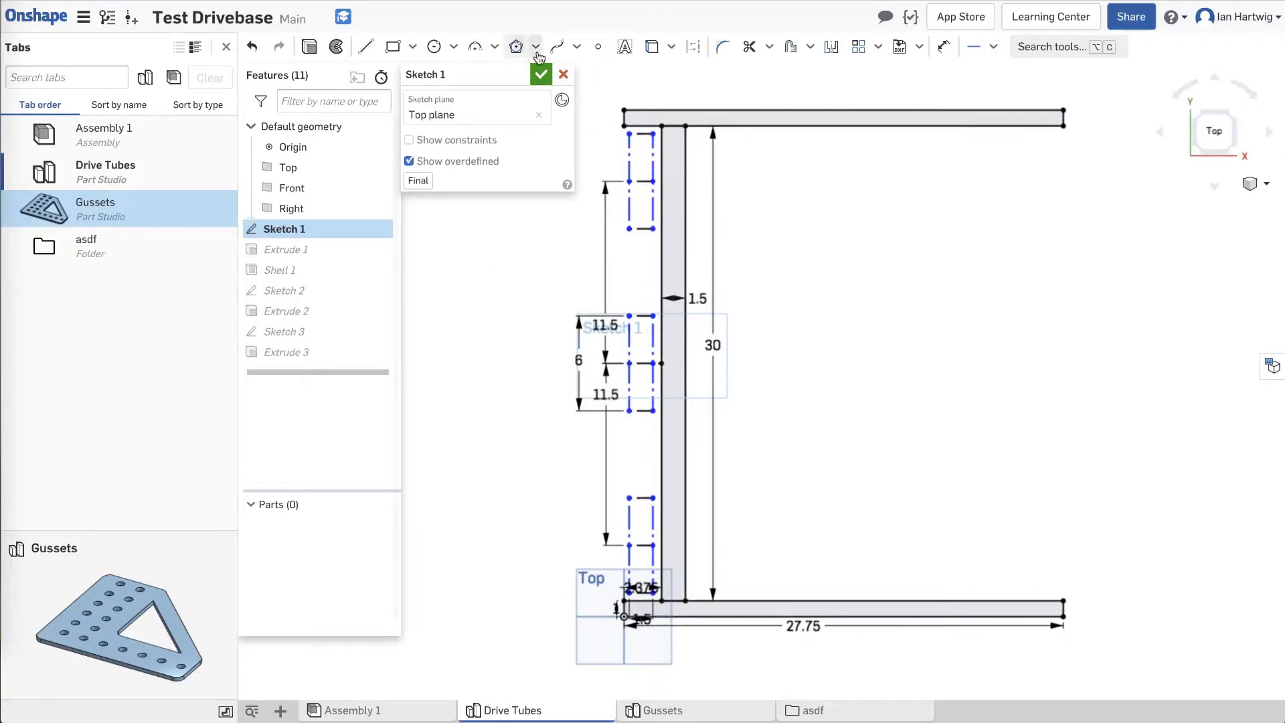
left_click(541, 74)
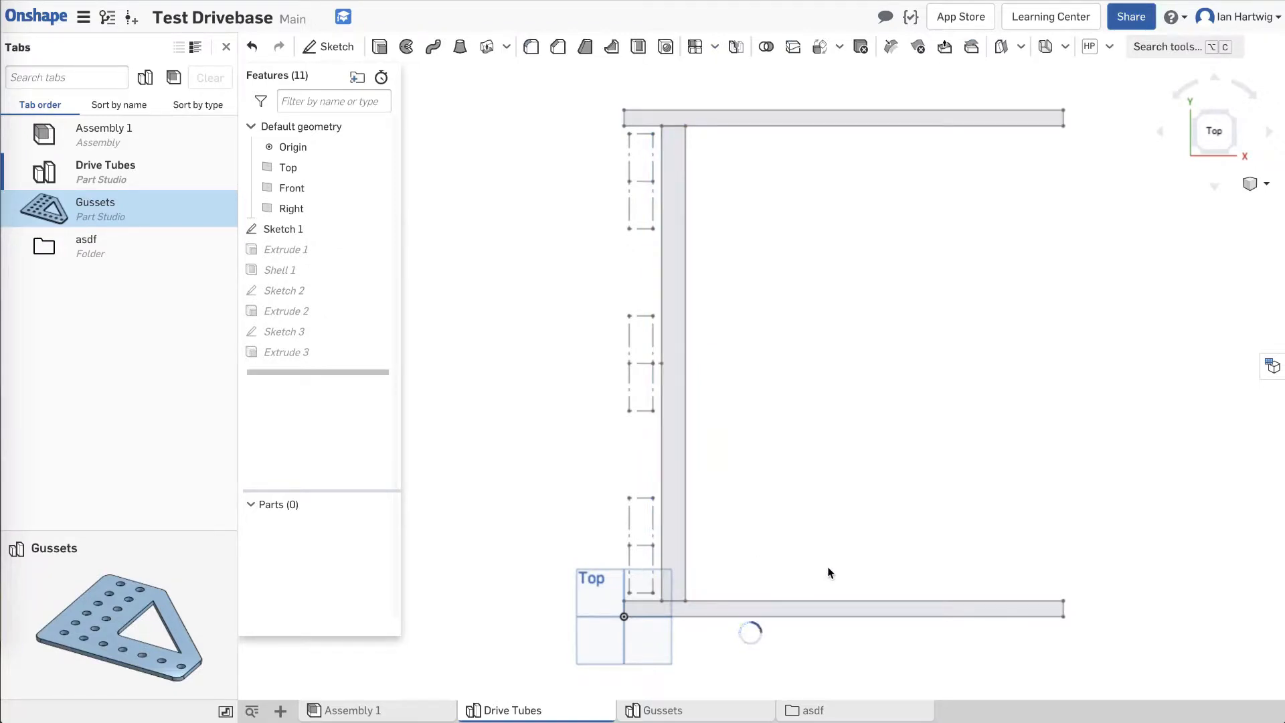
Edit Extrude 1 to replace its selected sketch regions with only the side tube region at the origin.
right_click_drag(829, 572, 859, 545)
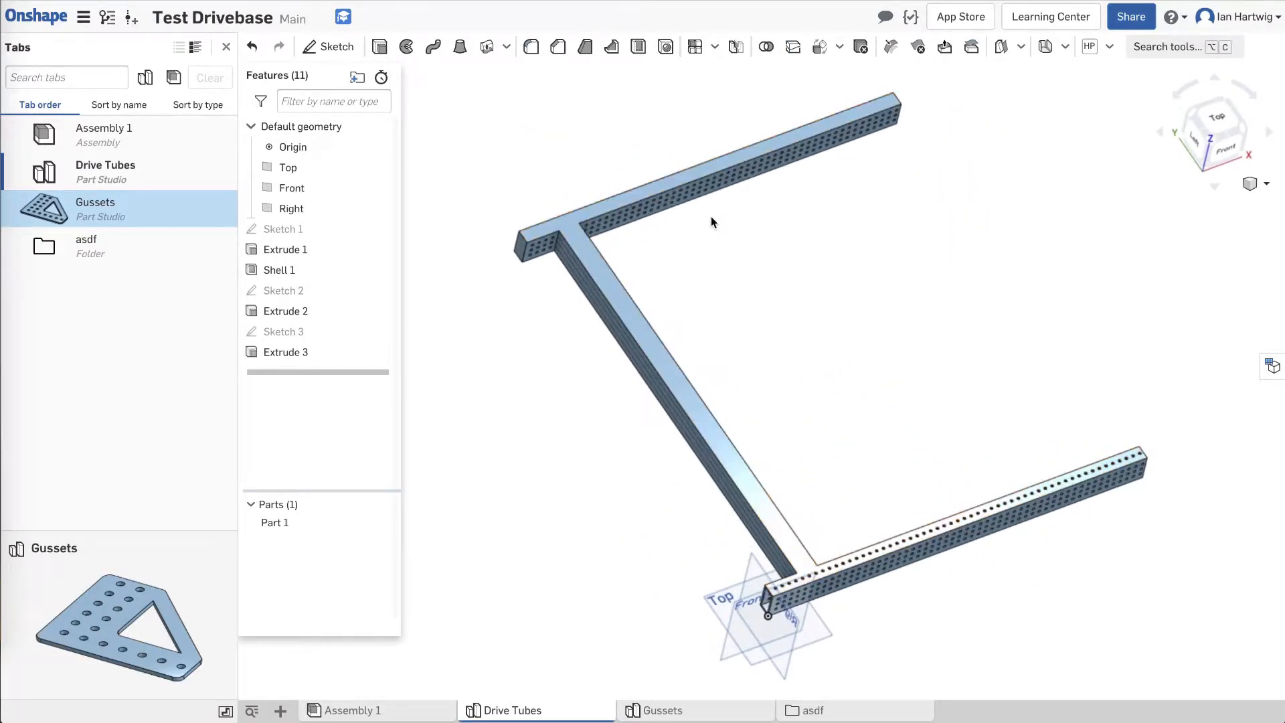
double_click(291, 251)
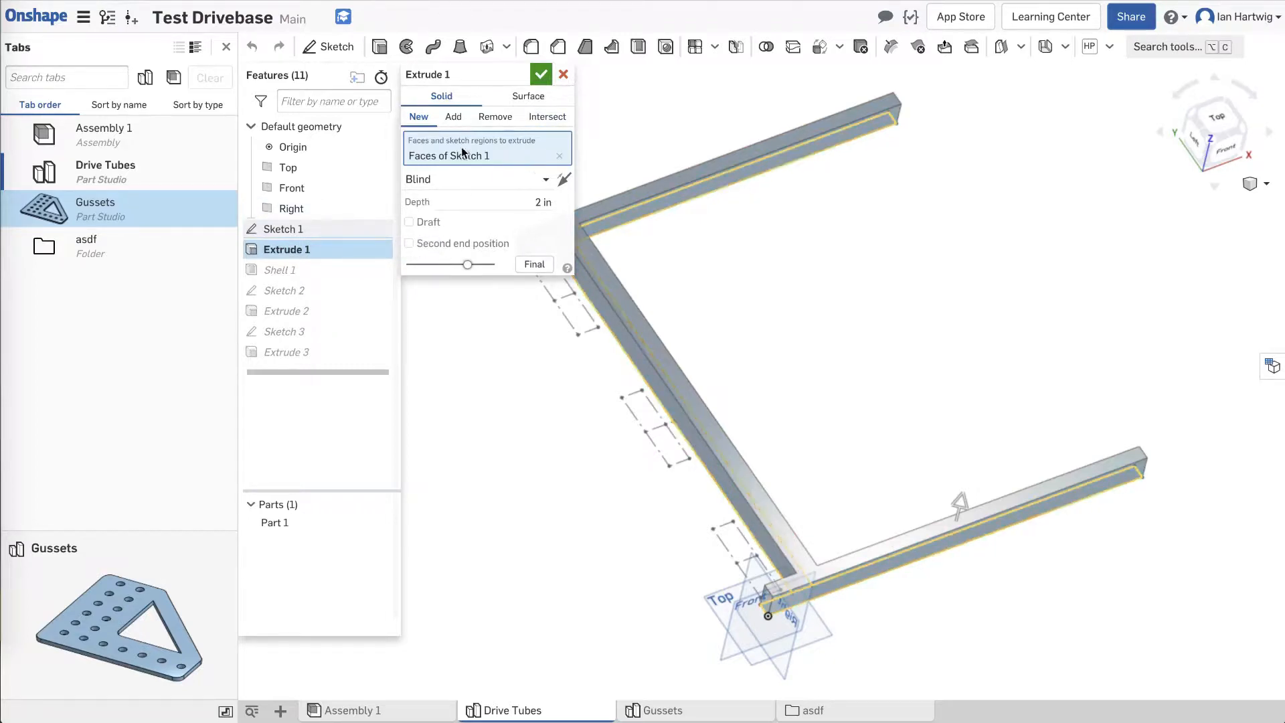
left_click(559, 157)
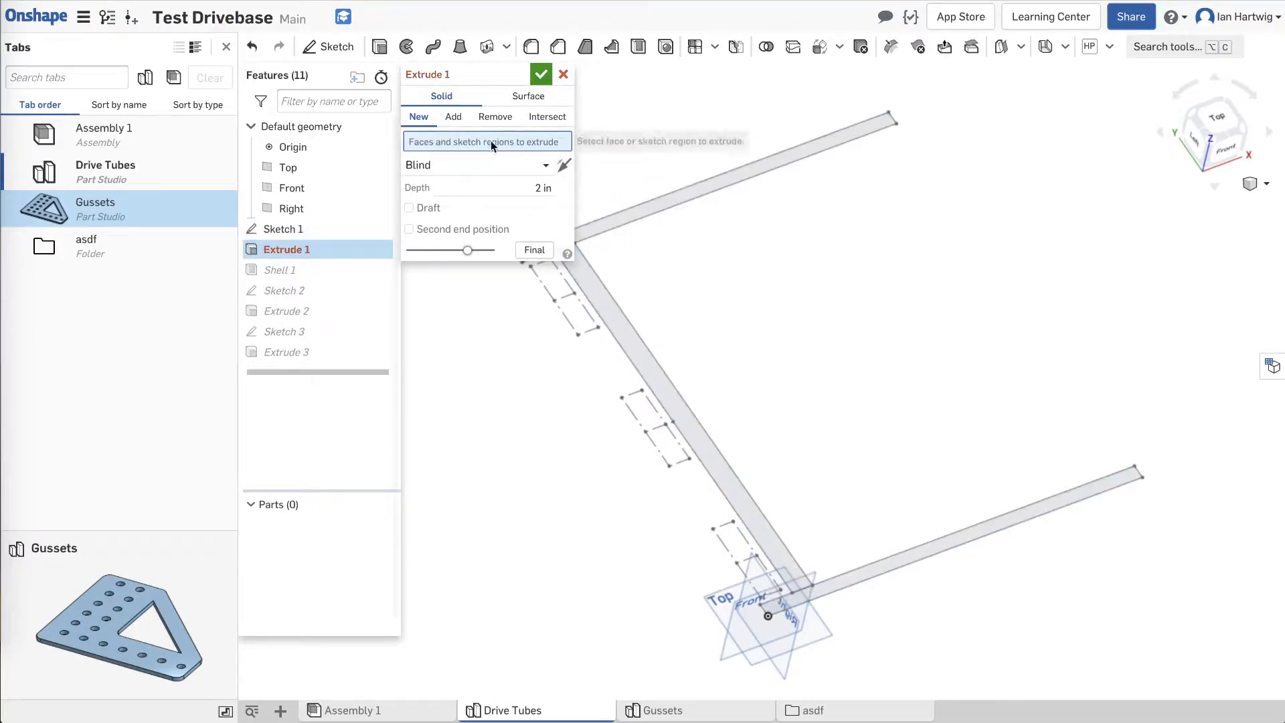
left_click(858, 578)
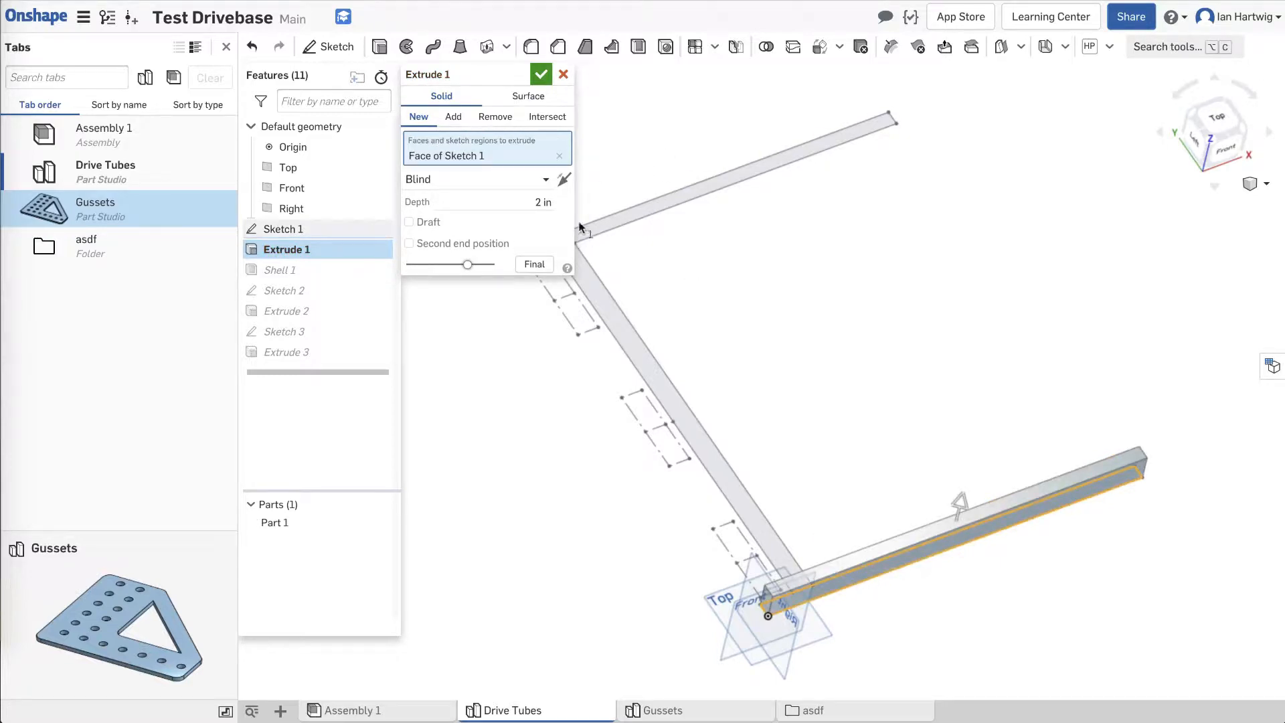
left_click(540, 75)
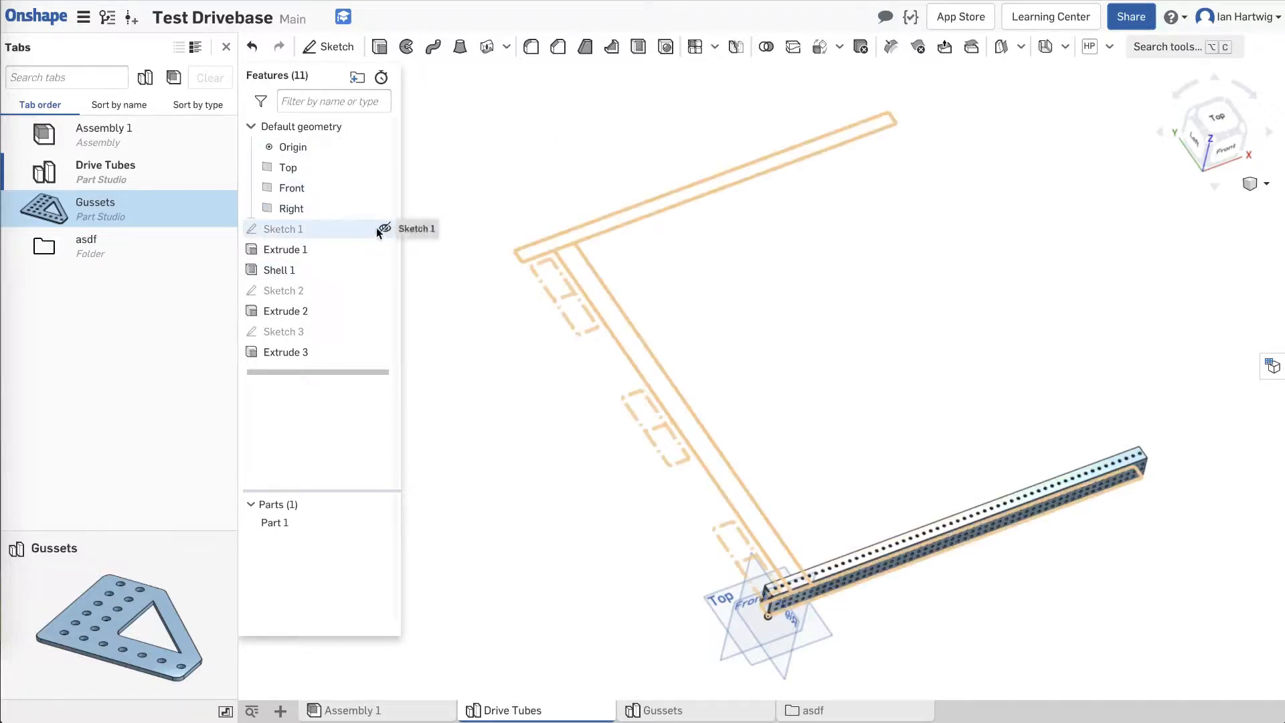
Show Sketch 1 and extrude its crossbar region to a depth of 2 in.
left_click(386, 228)
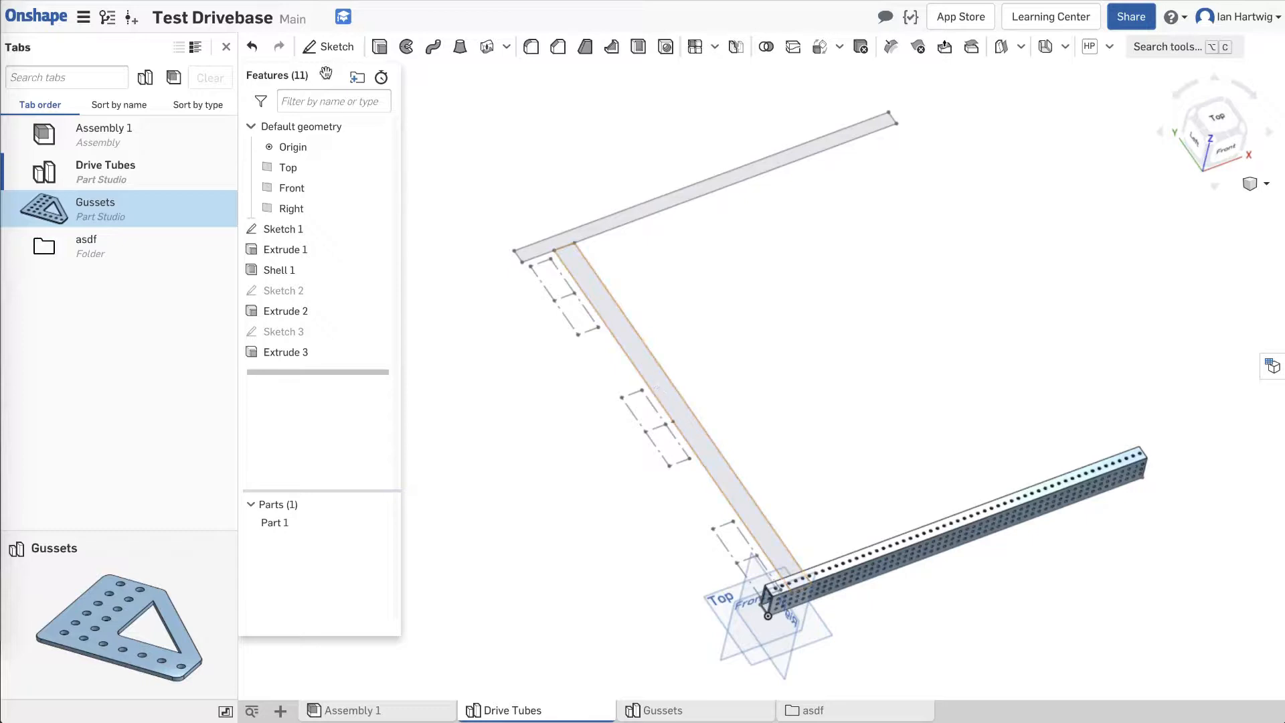
left_click(388, 52)
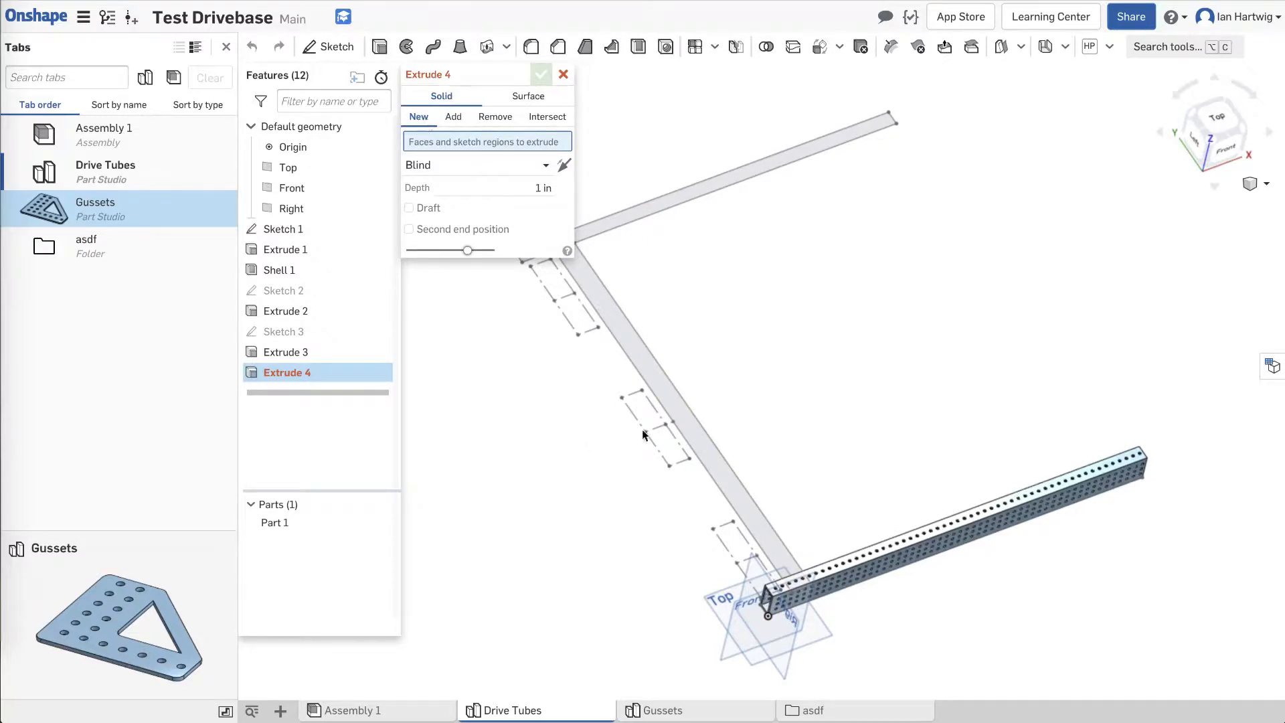
left_click(672, 402)
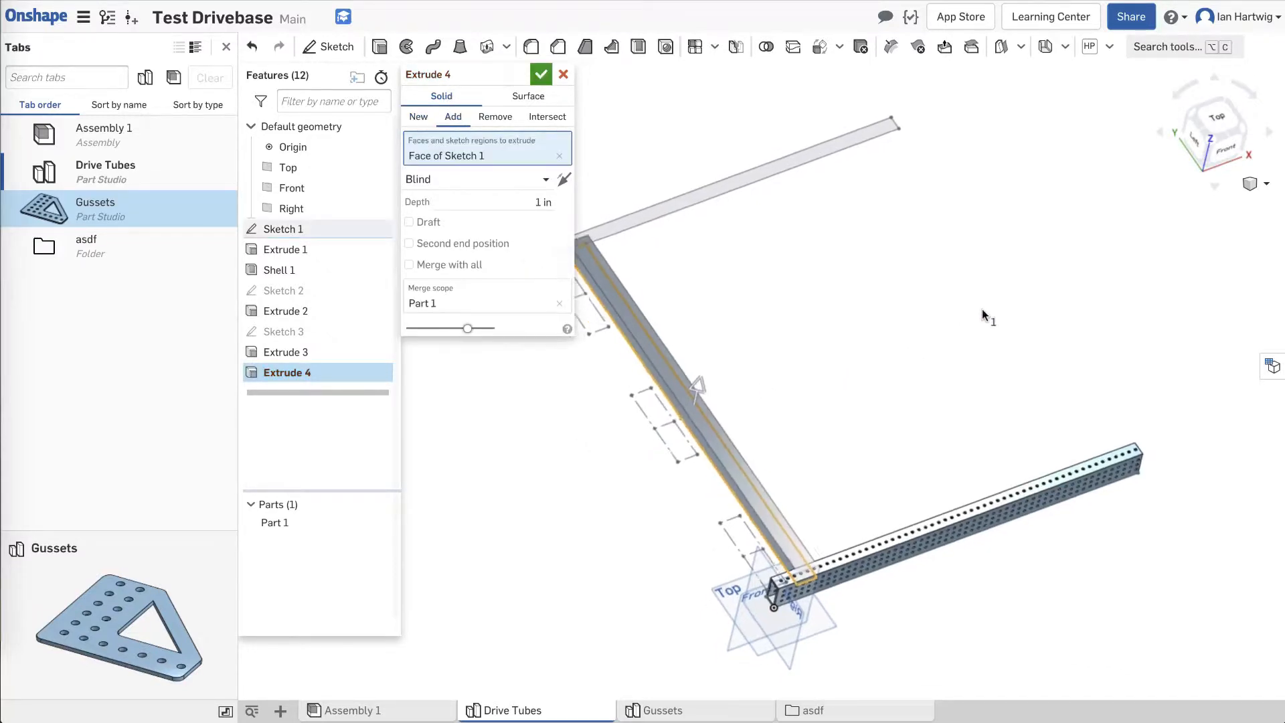
scroll(854, 599, "up", 2)
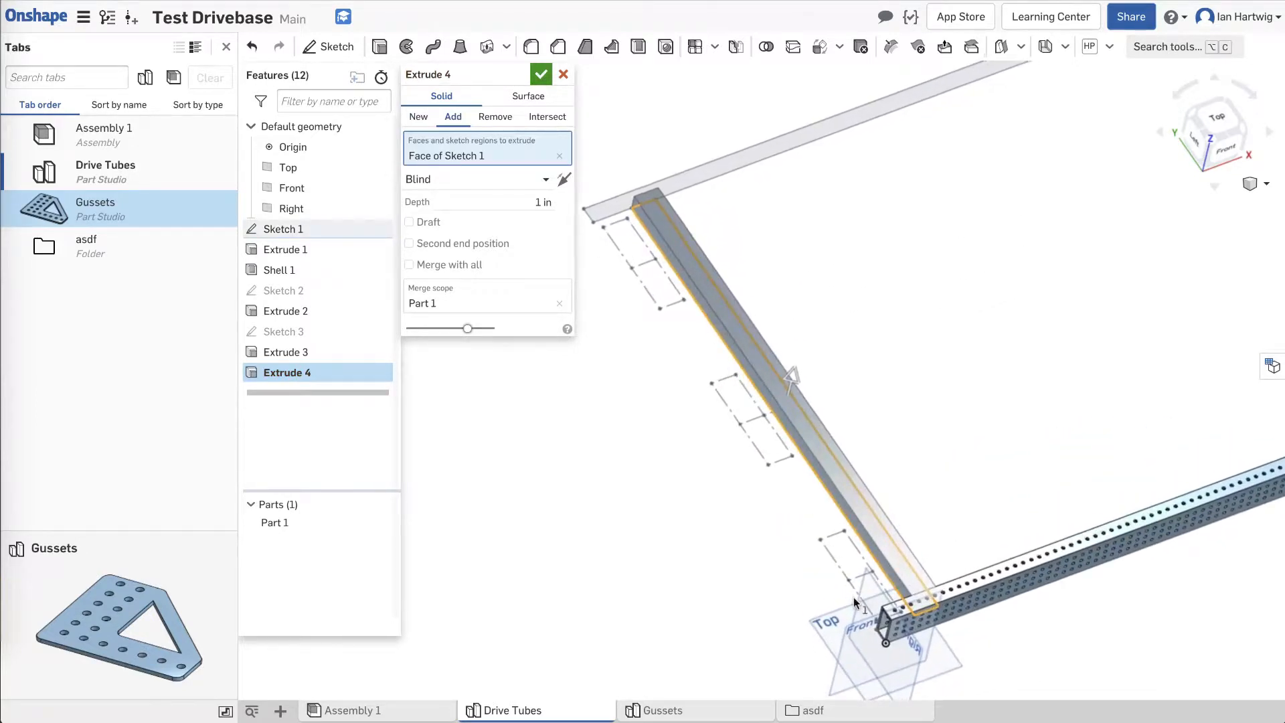
scroll(853, 600, "up", 2)
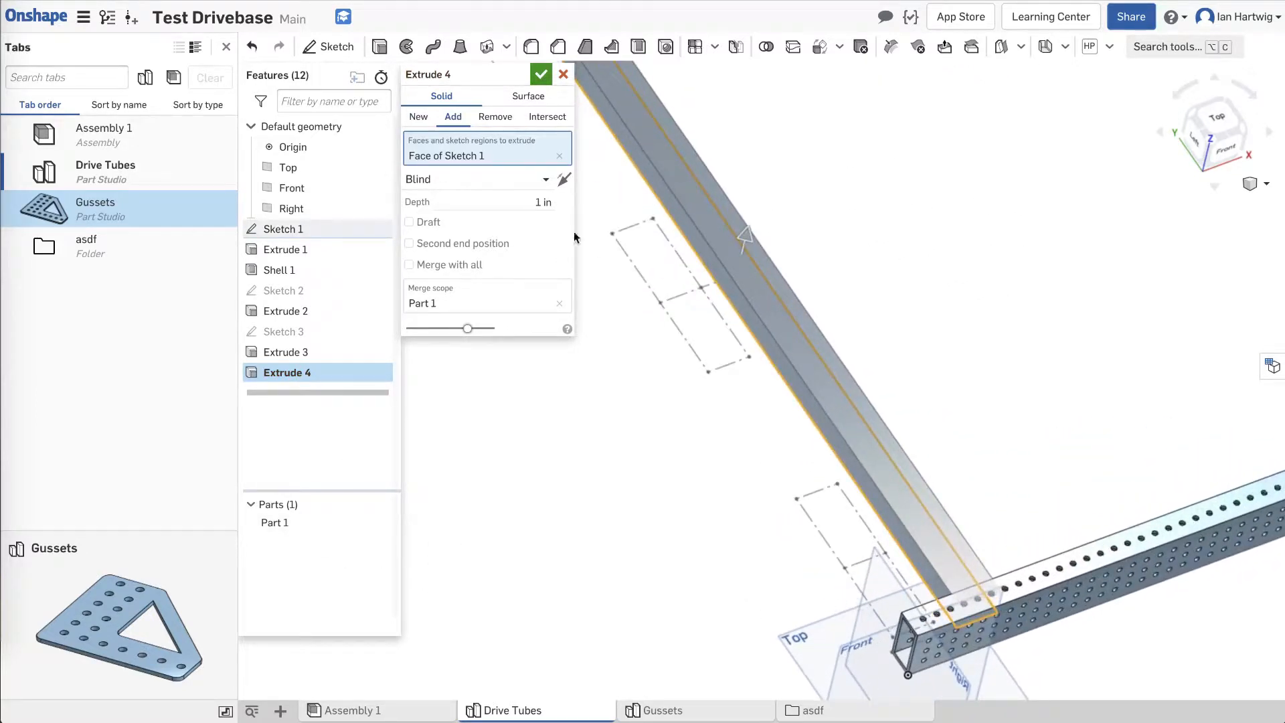
left_click(534, 203)
type("2in")
key("Return")
left_click(541, 77)
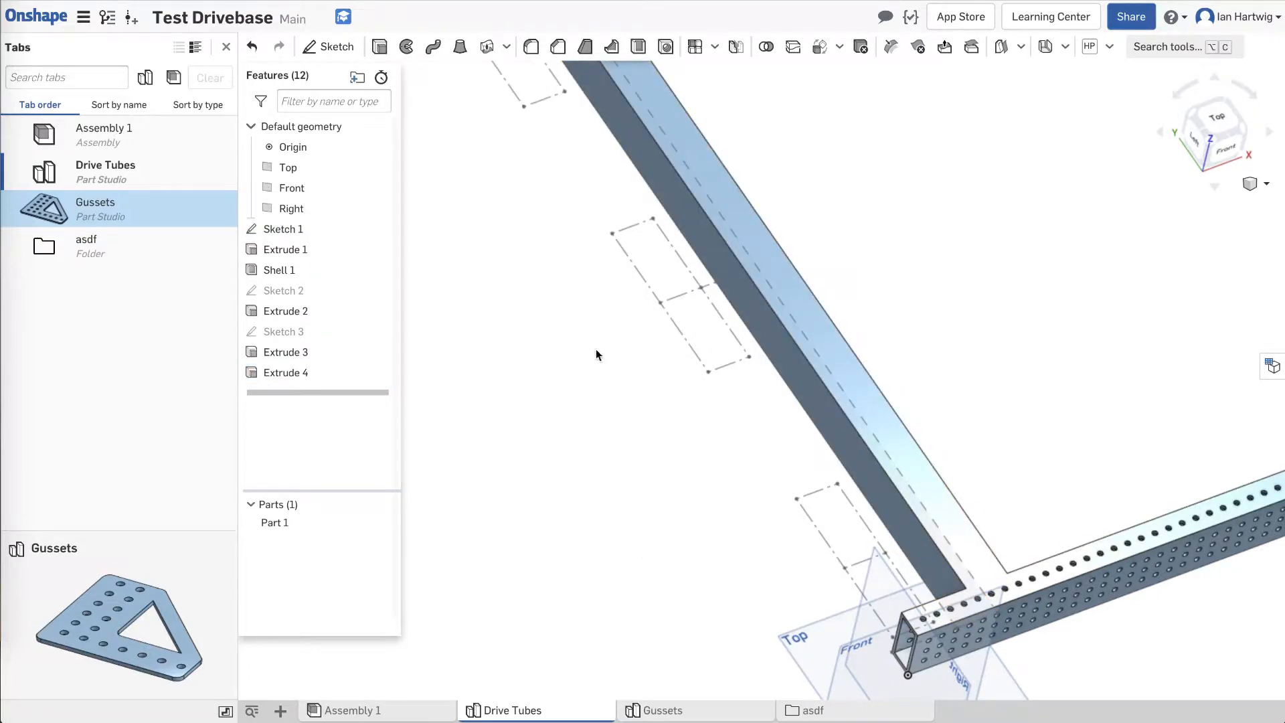
Edit the crossbar's Extrude 4 to create a new separate part, and check it against the perforated side tube.
double_click(290, 376)
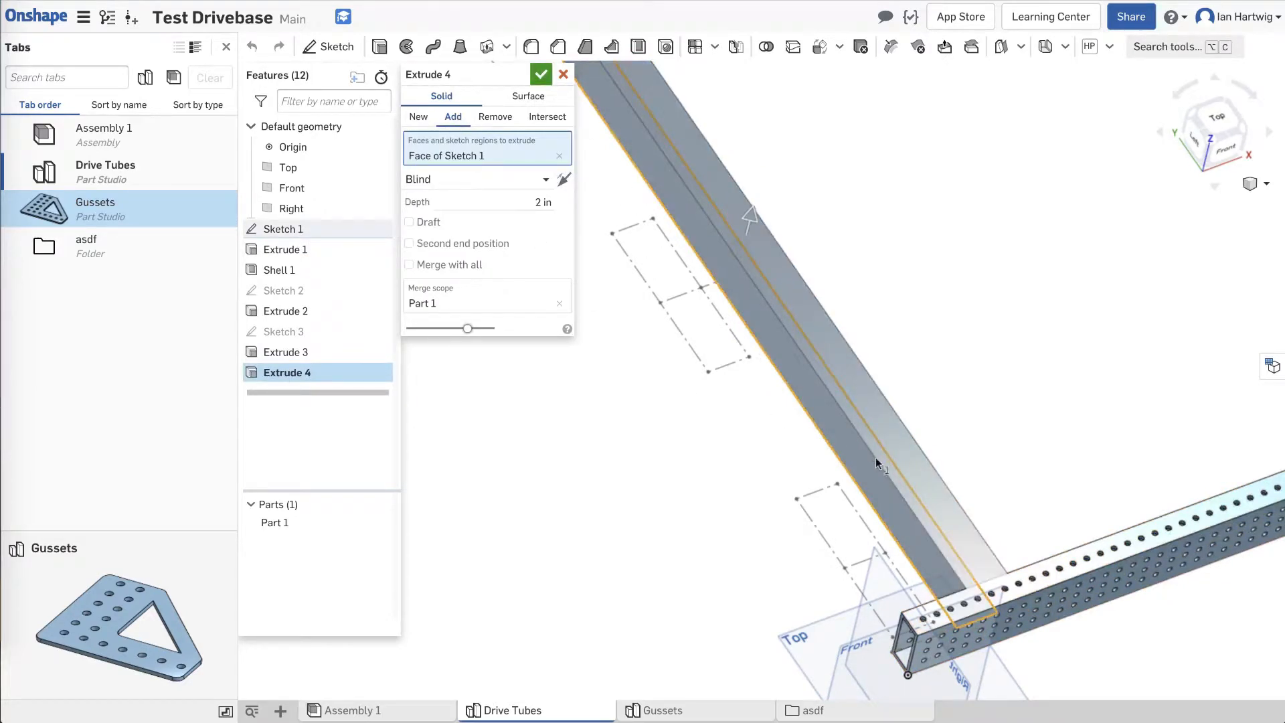
right_click_drag(652, 558, 714, 586)
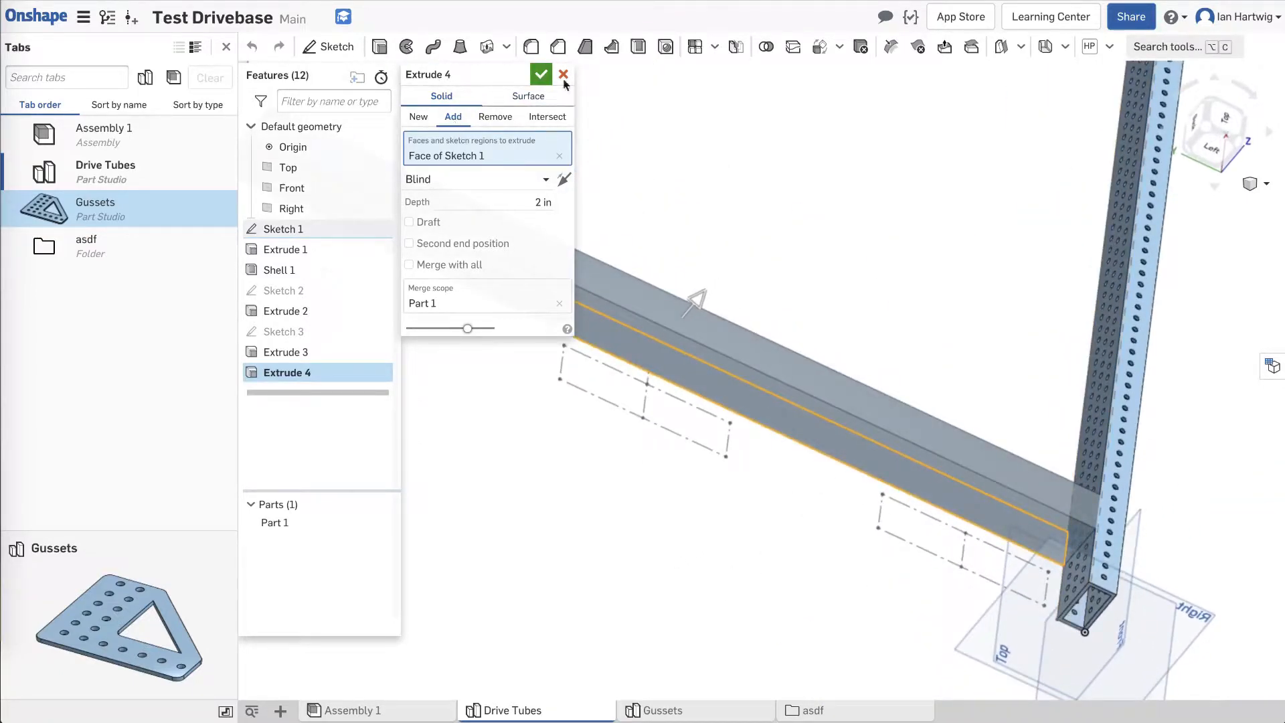
left_click(541, 70)
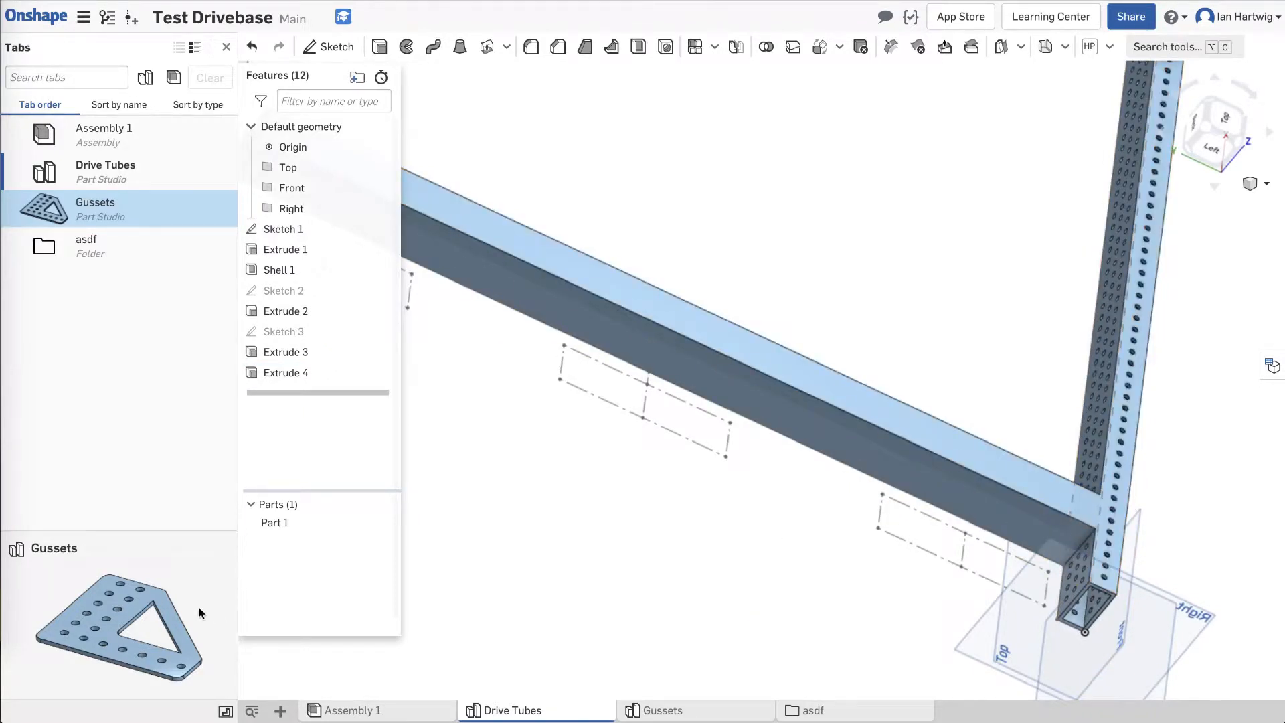
double_click(294, 373)
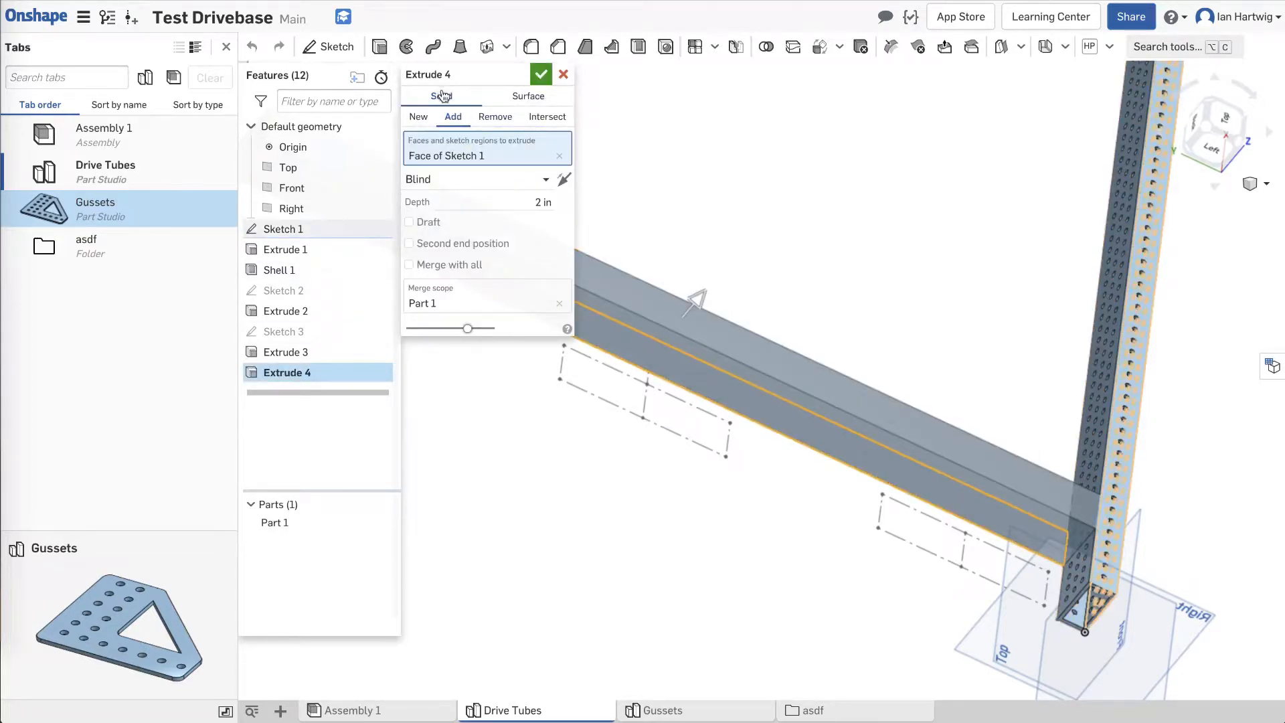
left_click(419, 117)
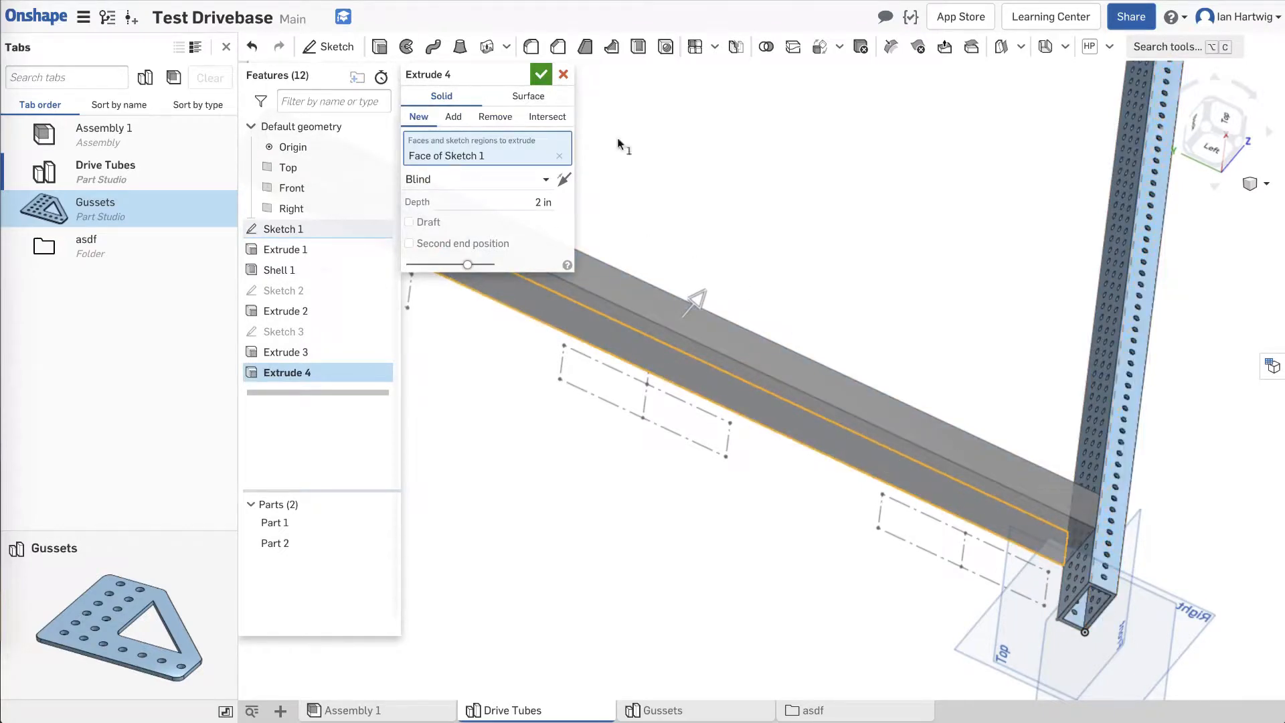
left_click(541, 74)
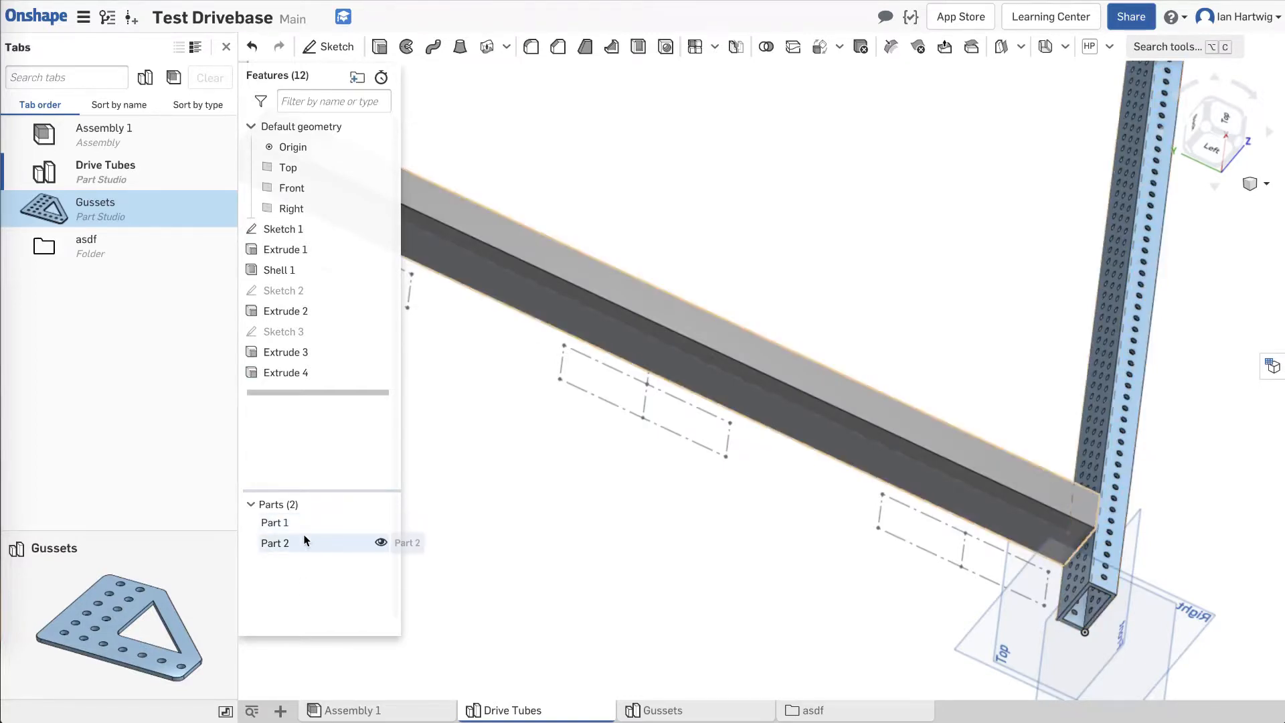
right_click_drag(752, 582, 701, 556)
scroll(701, 556, "down", 3)
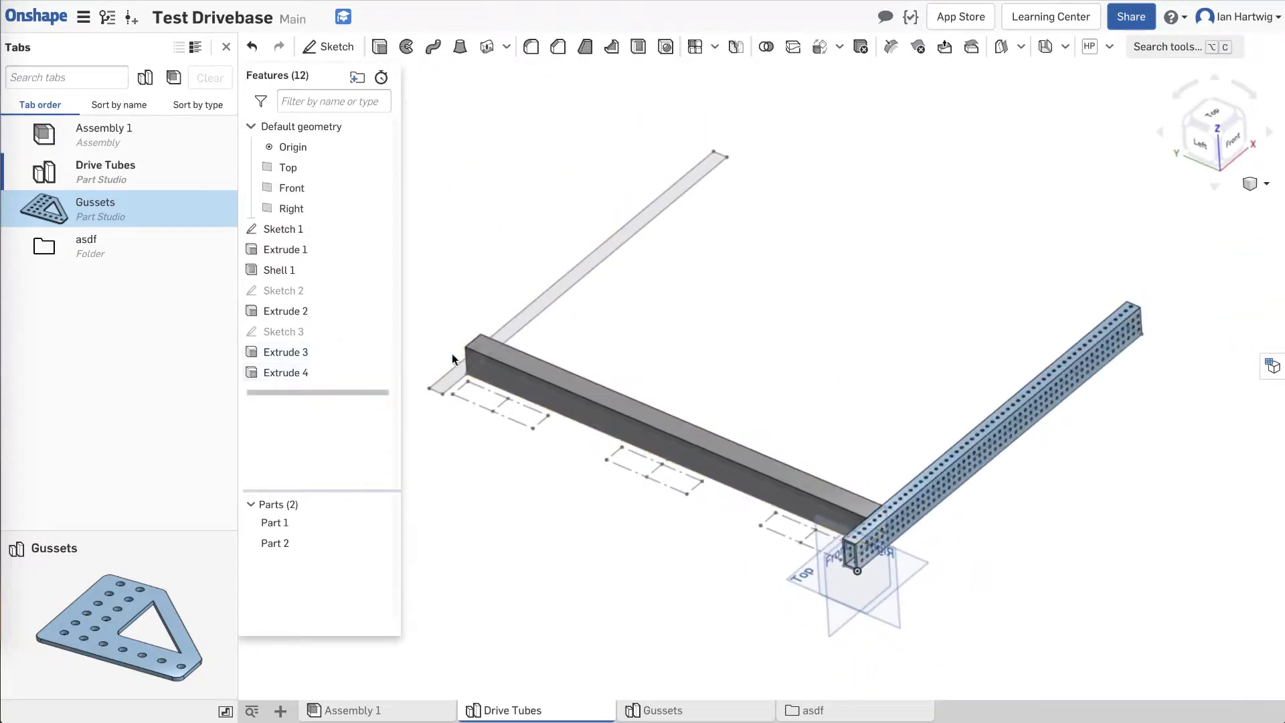
Extrude the remaining back strip of Sketch 1 by 2 in as a new part.
left_click(589, 259)
left_click(453, 117)
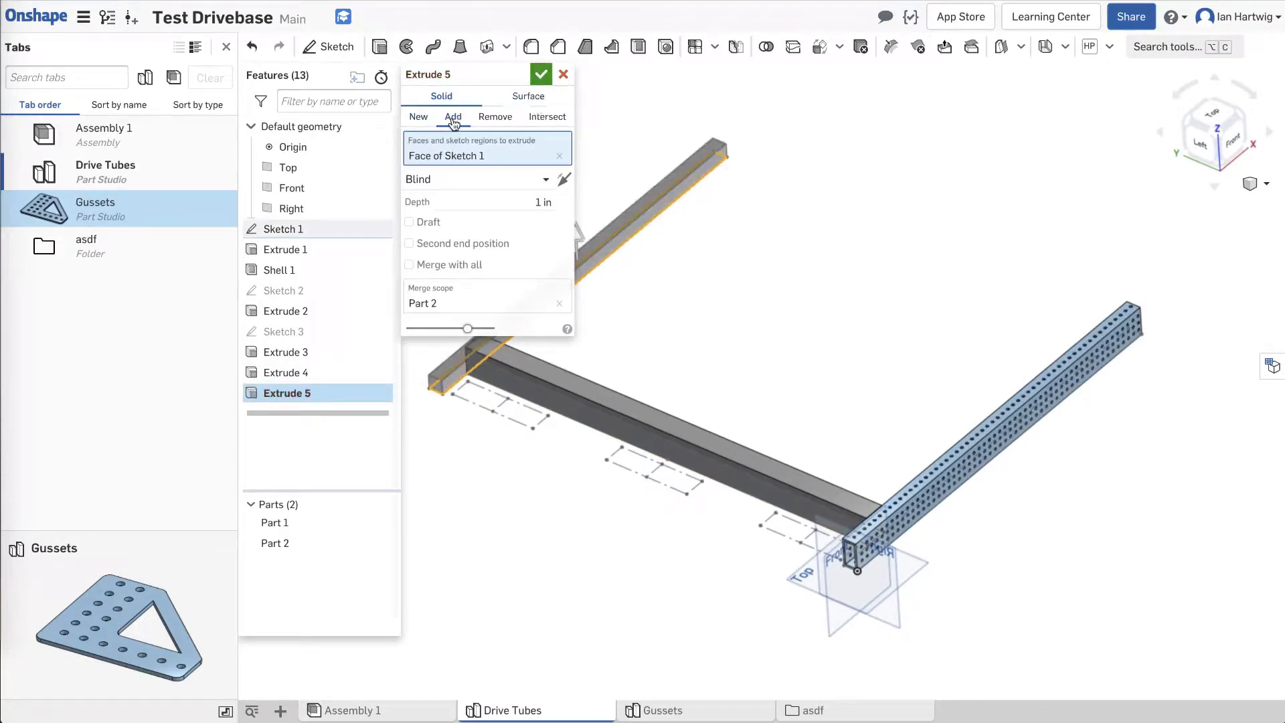
left_click(418, 117)
left_click(546, 202)
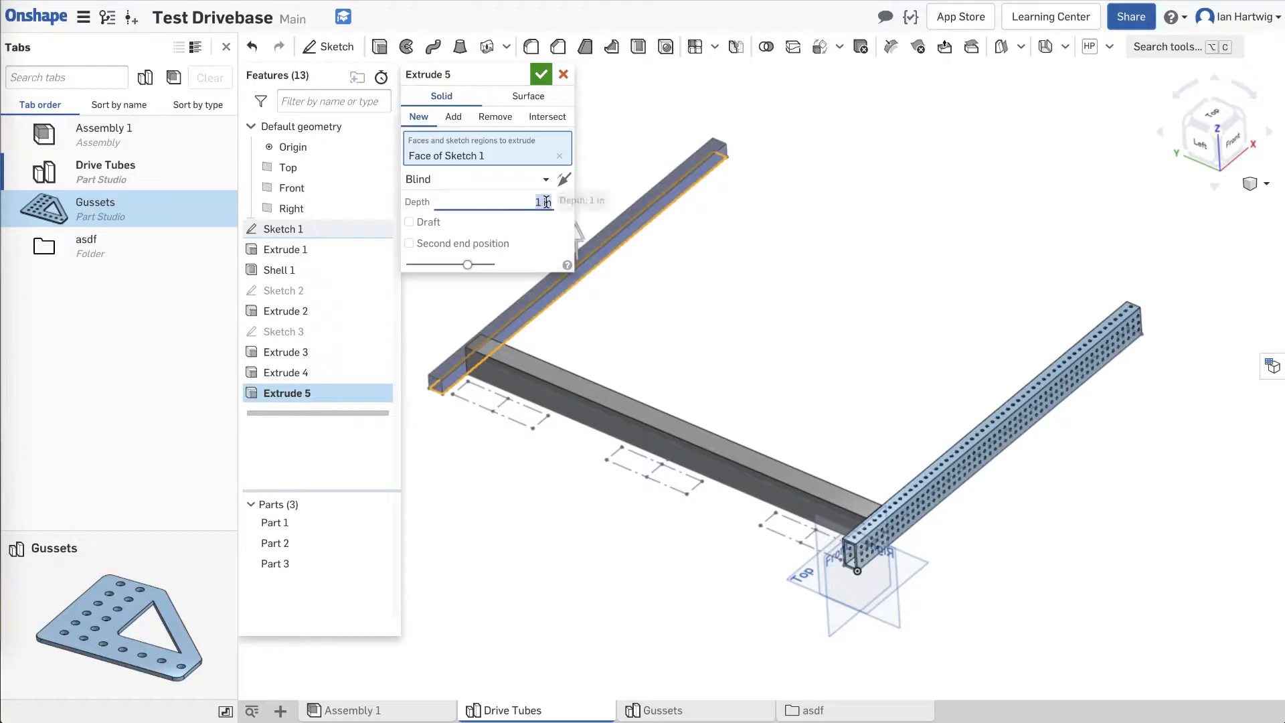
type("2in")
key("Return")
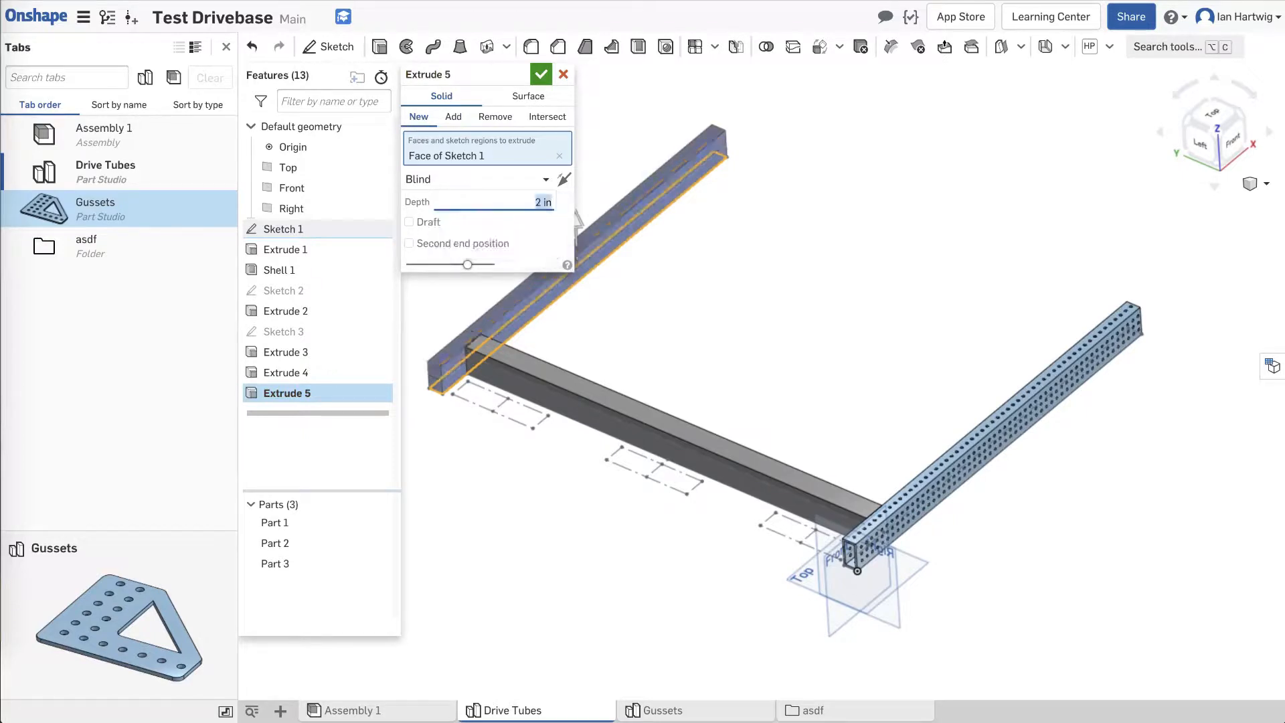
left_click(541, 75)
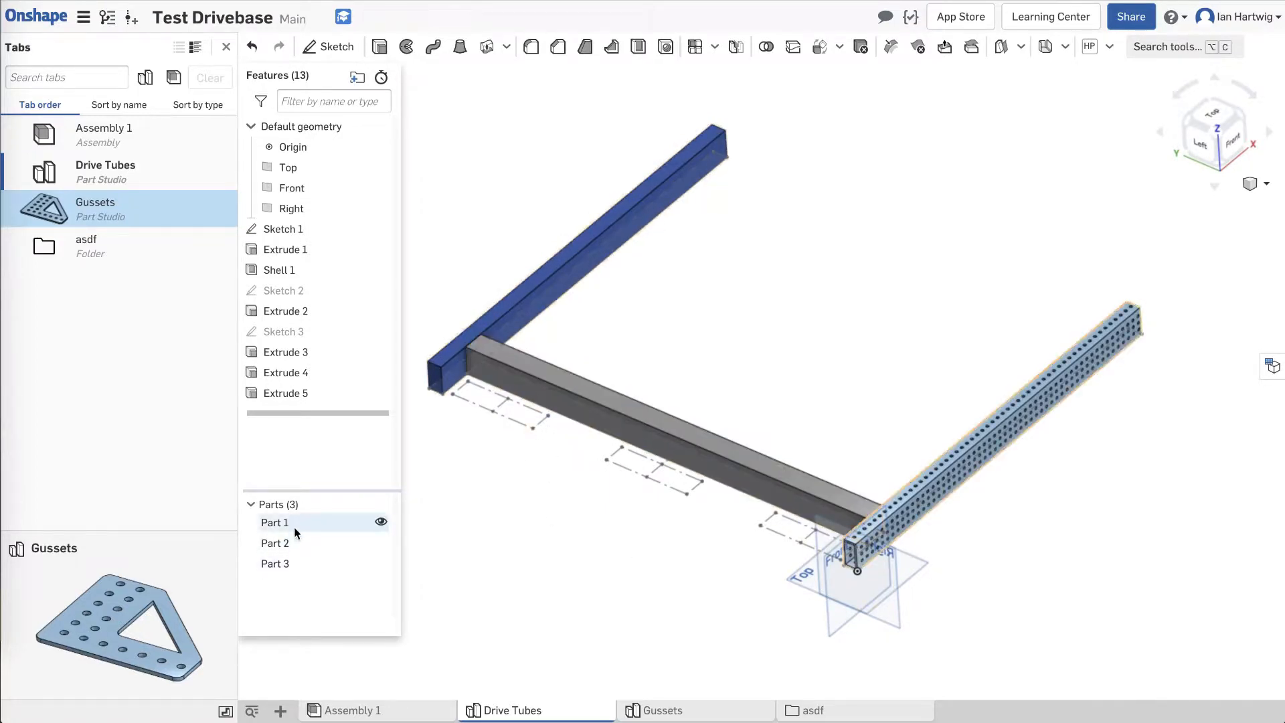
Rename Part 1, the perforated tube, as Front Tube.
left_click(277, 525)
right_click(277, 525)
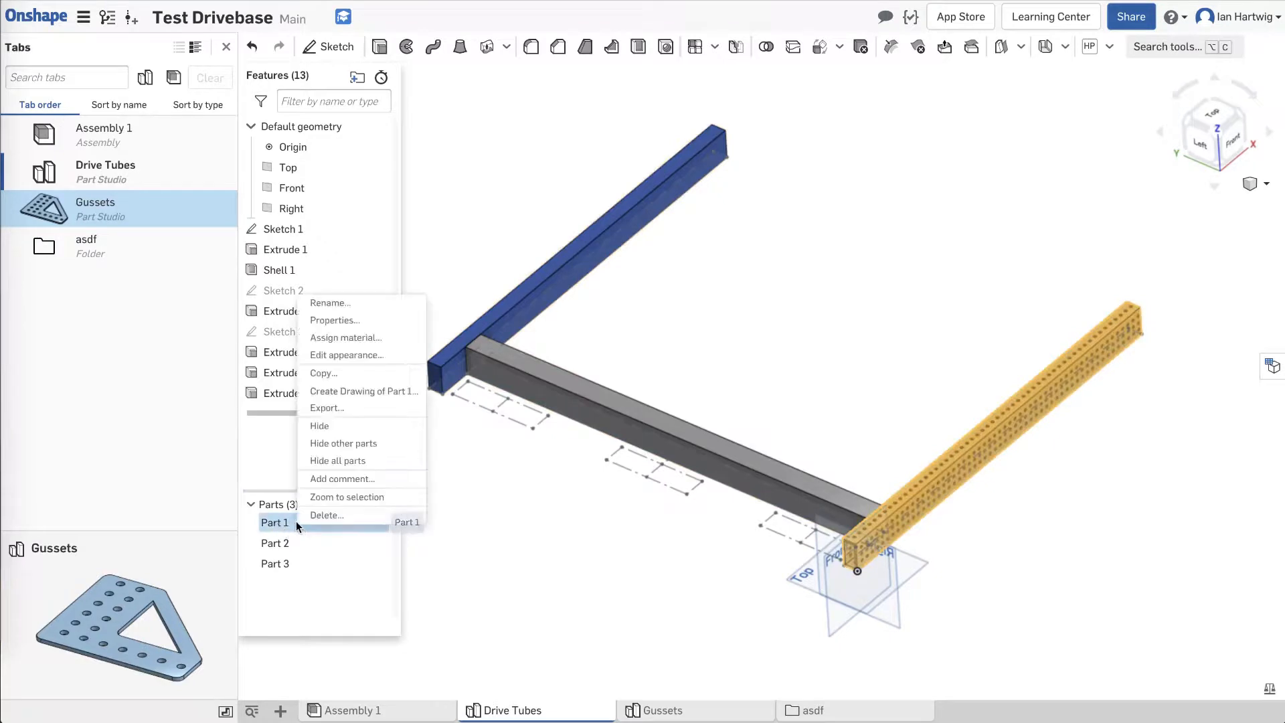
left_click(381, 308)
type("F")
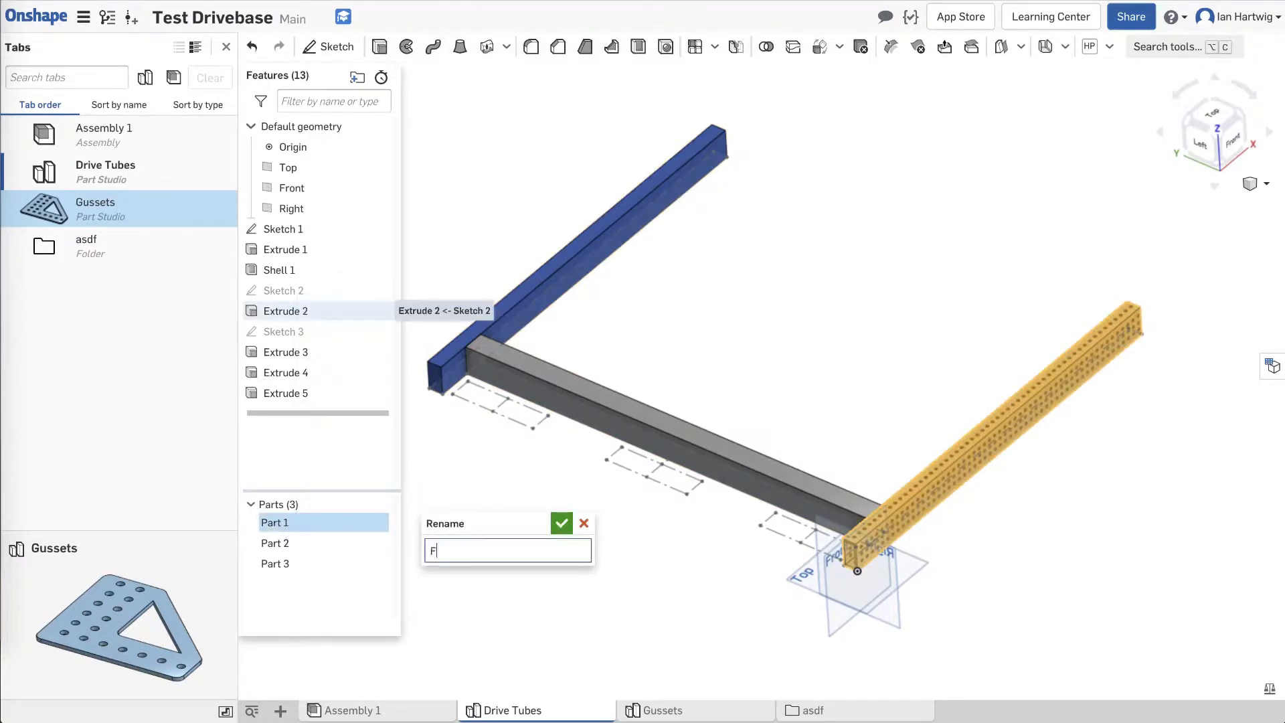
type("ront Tube")
key("Return")
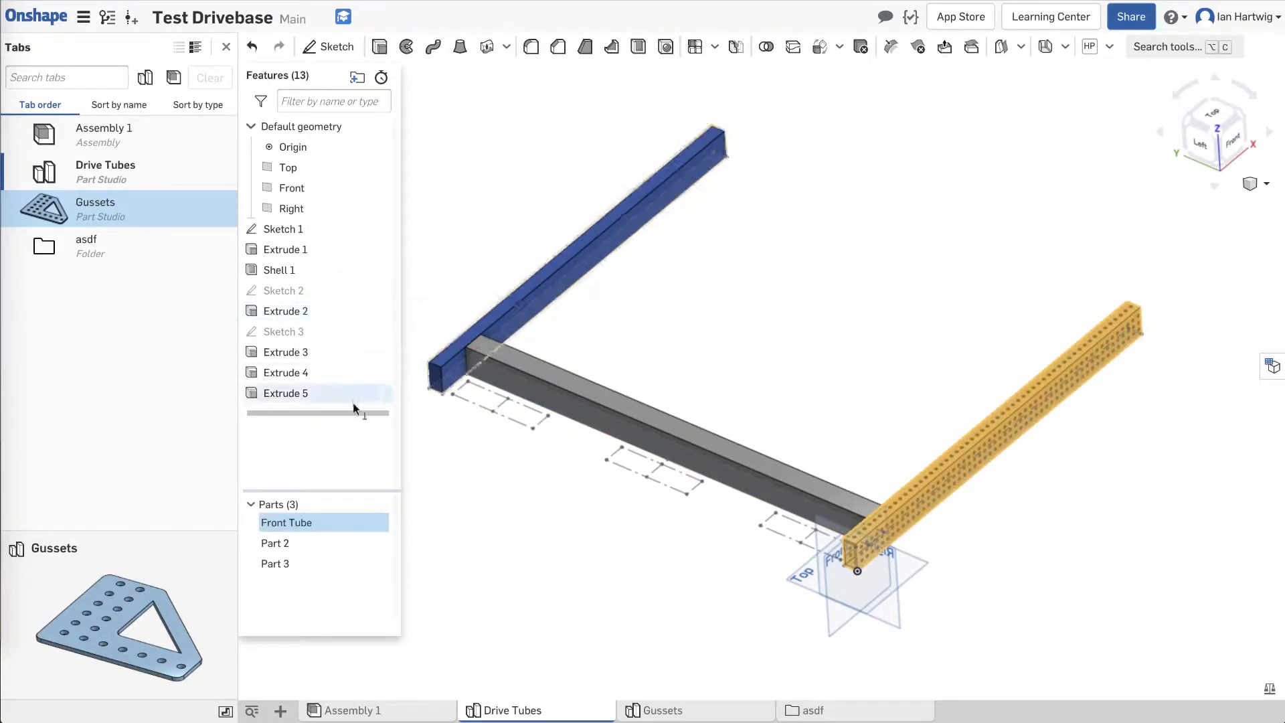
left_click(337, 543)
right_click(337, 543)
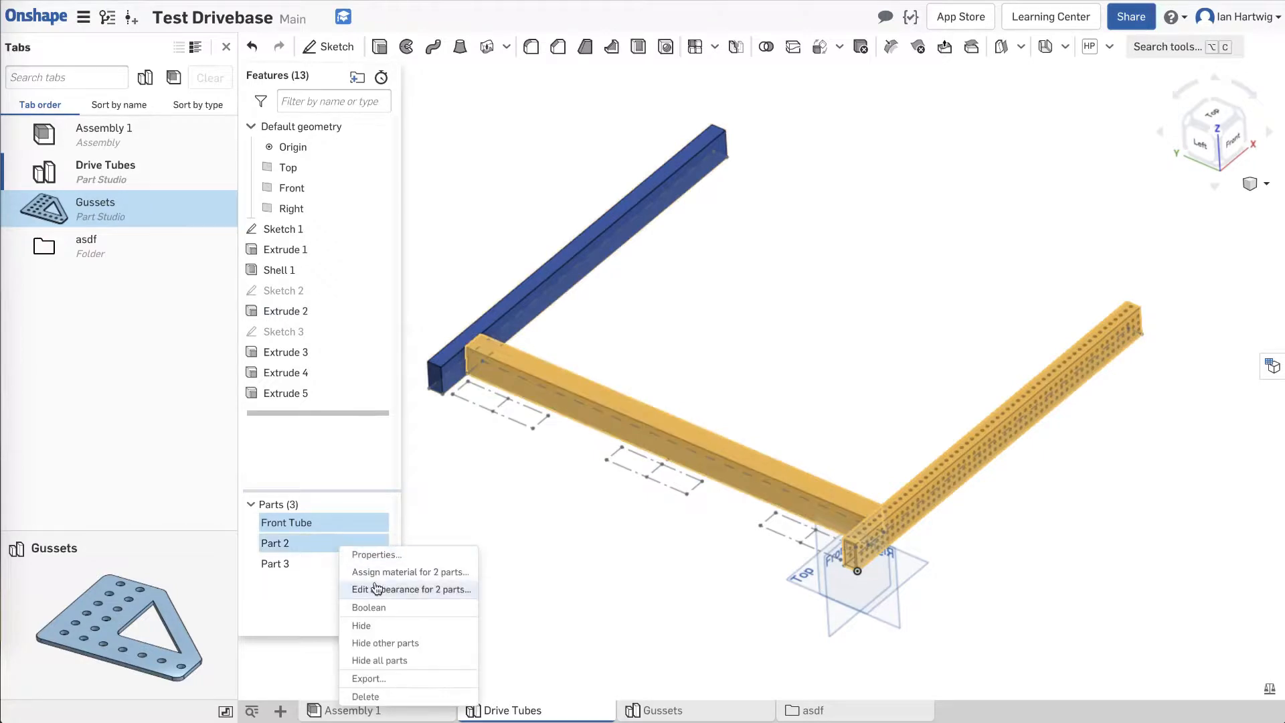
left_click(588, 588)
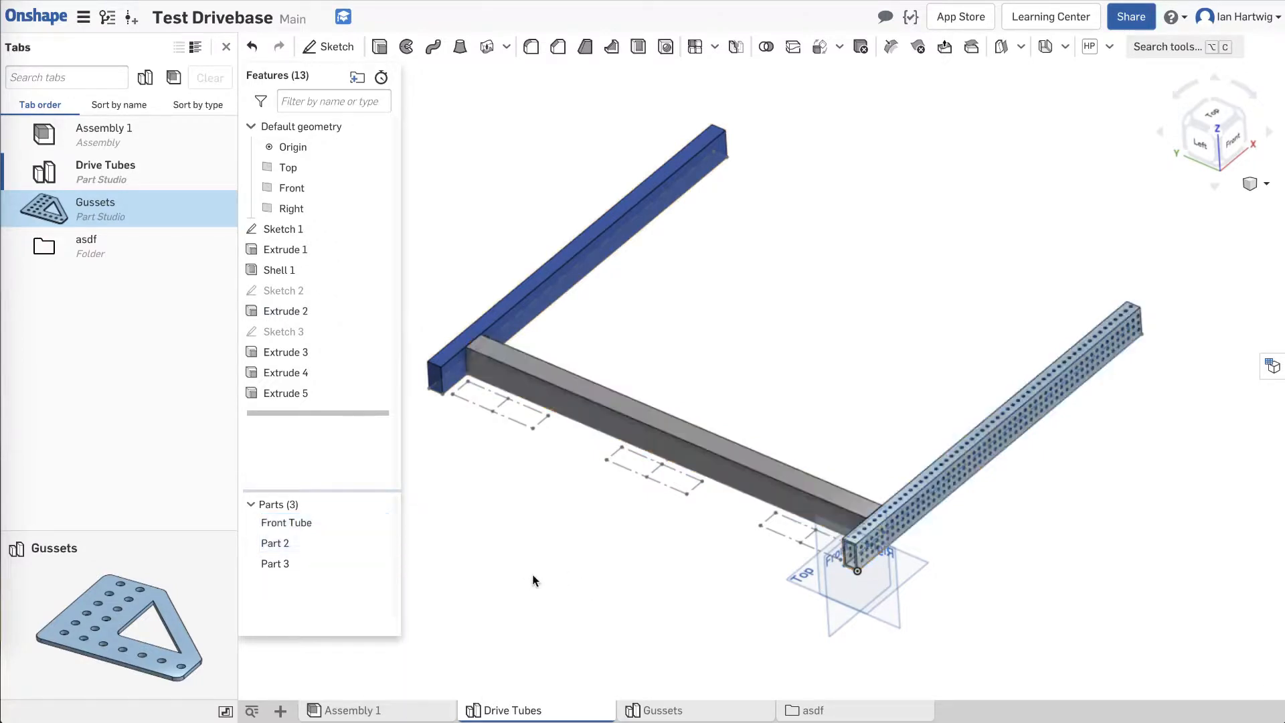
Rename Part 2, the gray tube joining the two cross tubes, as Drive Right Tube.
right_click(295, 543)
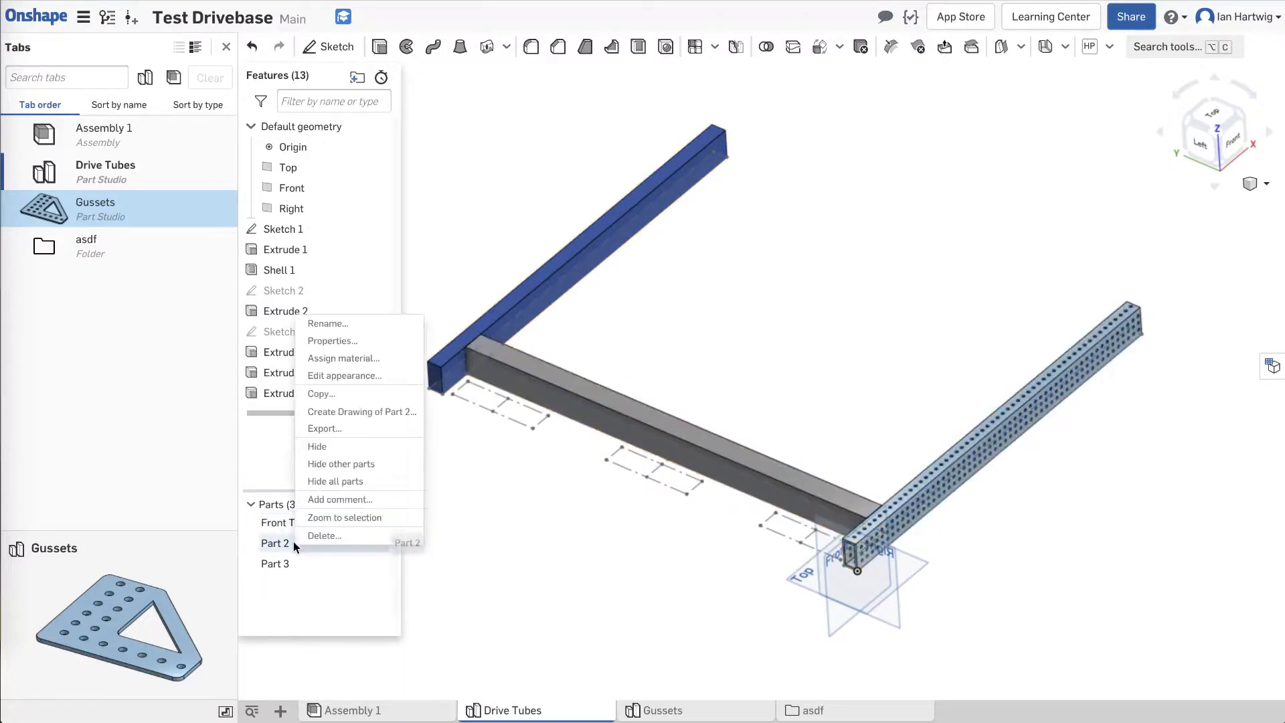
left_click(341, 326)
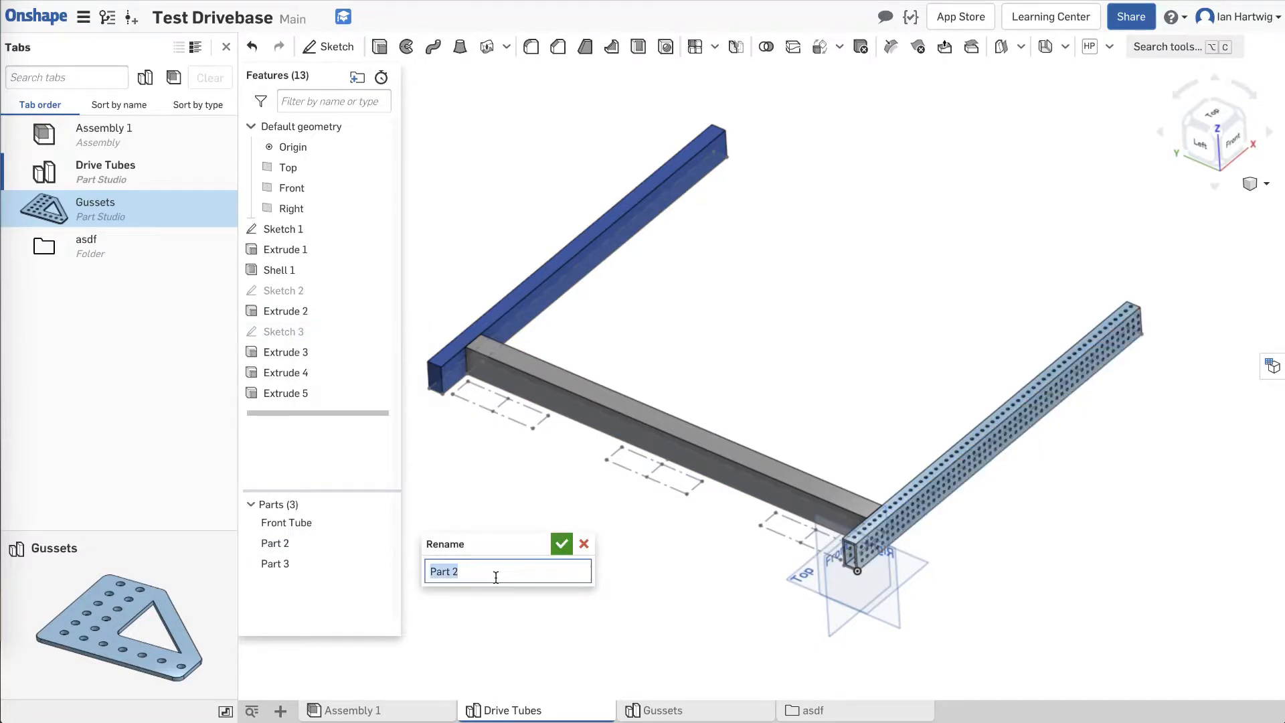
type("D")
key("BackSpace")
type("Dri")
type("e Righ")
key("Return")
Rename Part 3, the newly extruded blue tube, as Back Tube and clear the selection.
right_click(308, 565)
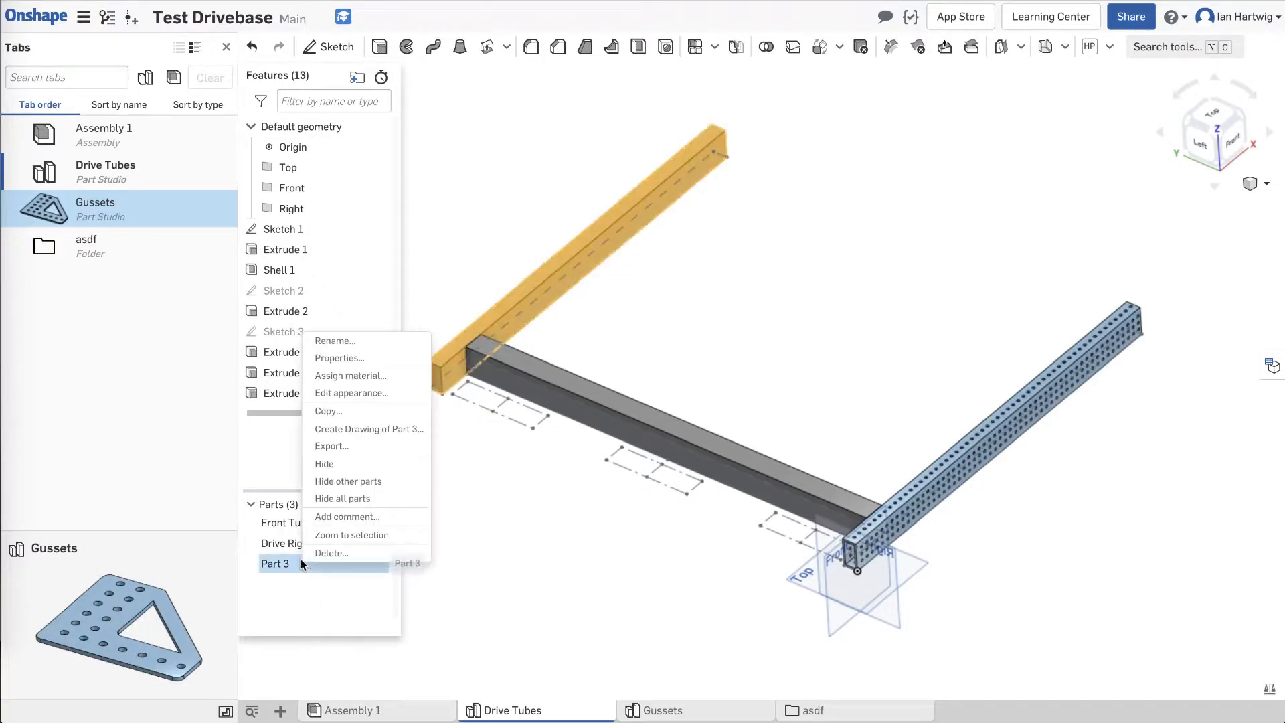
left_click(352, 342)
type("Ba")
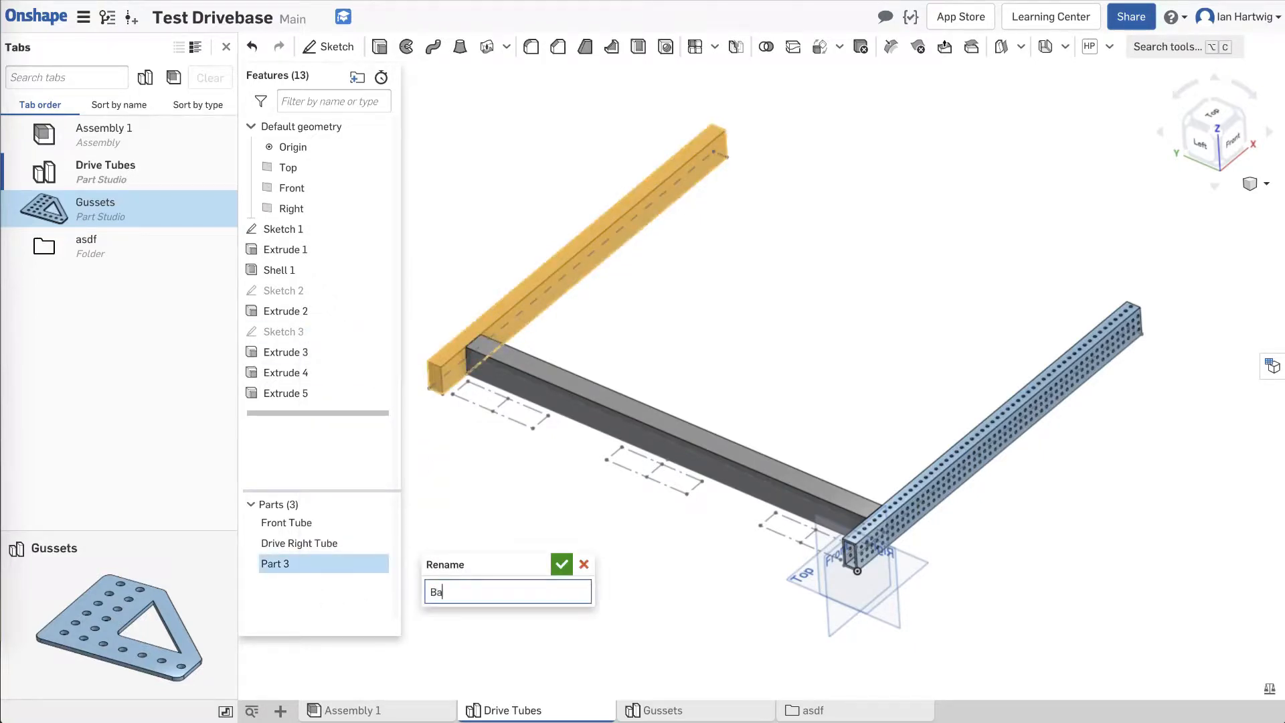
type("ck Tube")
key("Return")
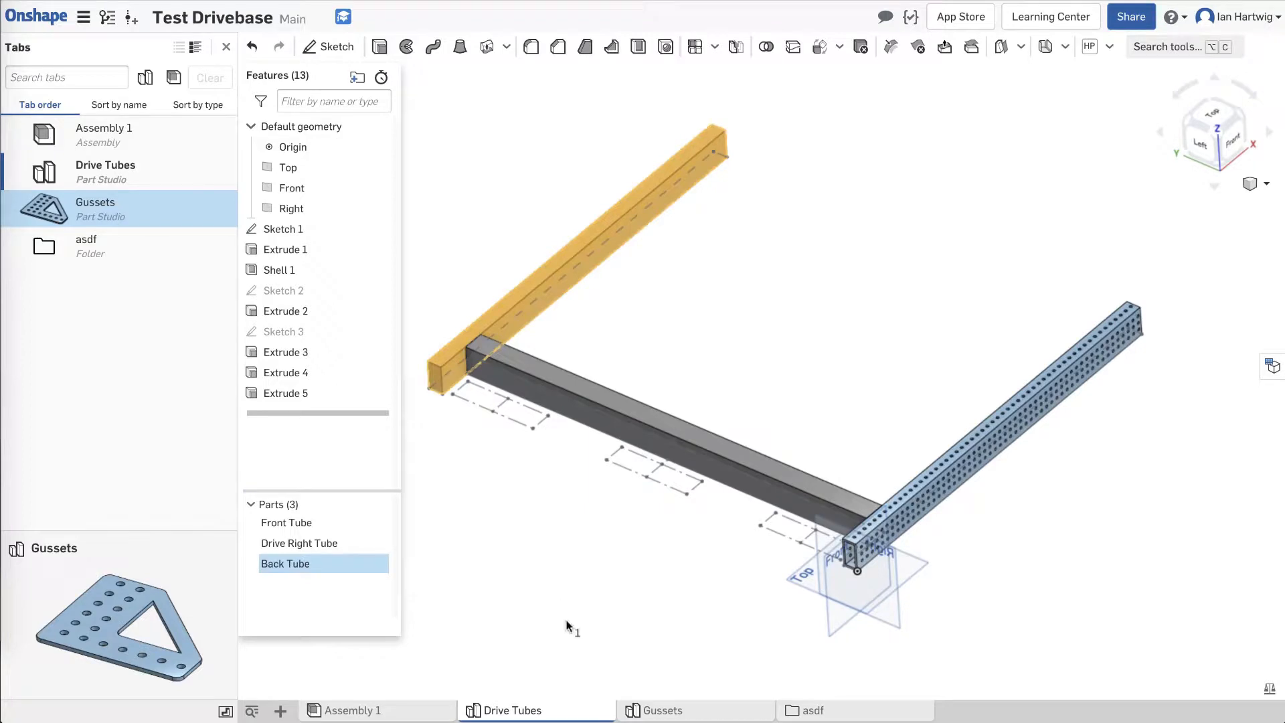
left_click(568, 626)
Hide the Front Tube and the Back Tube so only the Drive Right Tube is shown.
right_click_drag(657, 583, 636, 566)
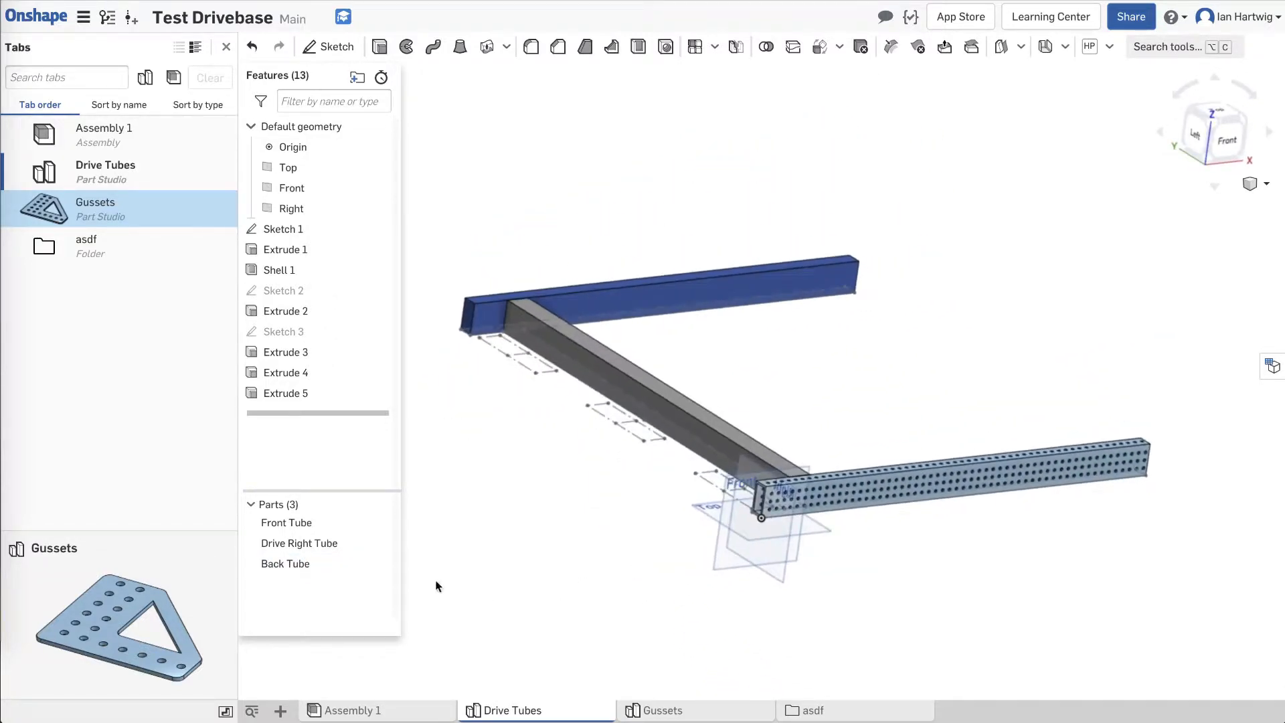
left_click(380, 523)
left_click(380, 523)
left_click(380, 523)
left_click(380, 523)
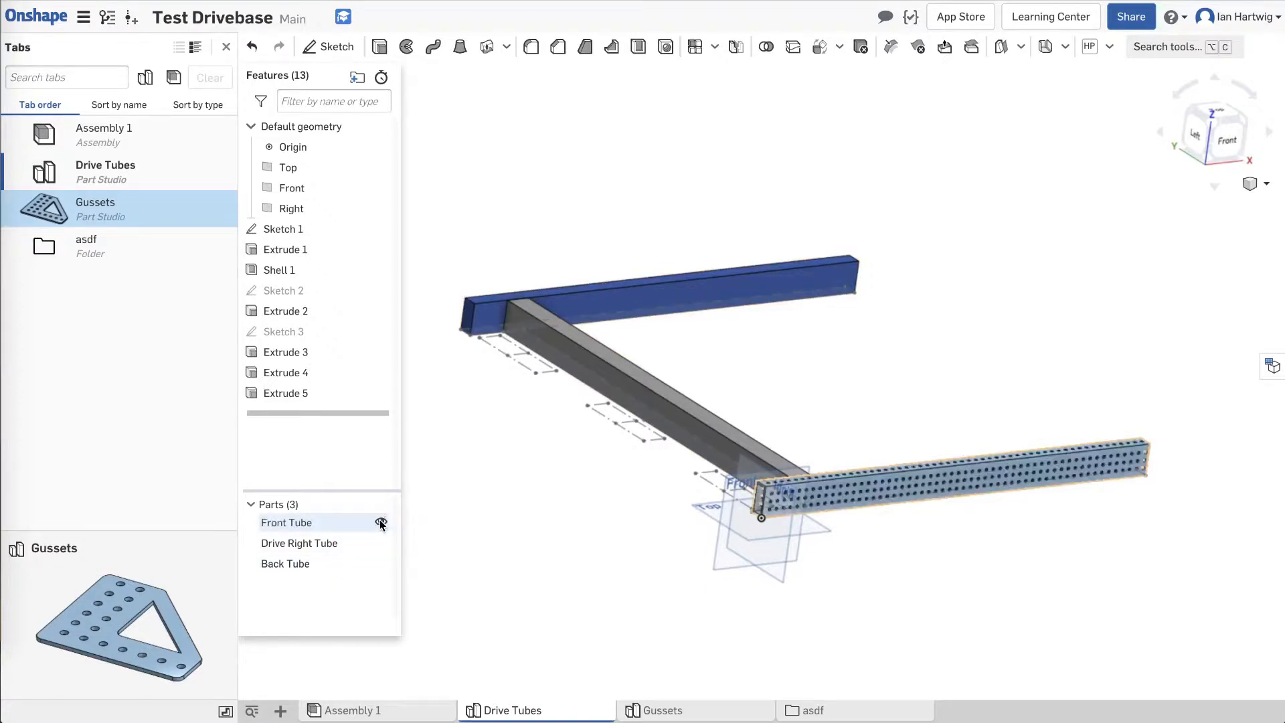
left_click(380, 523)
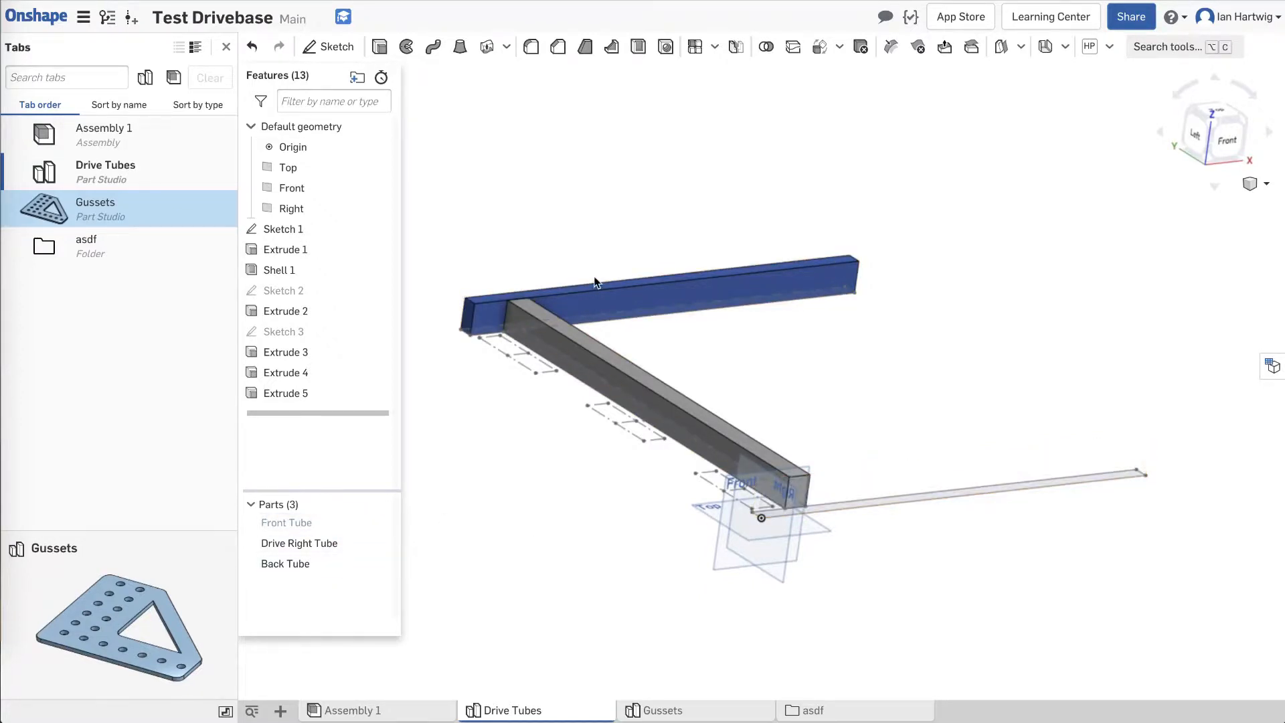
left_click(588, 298)
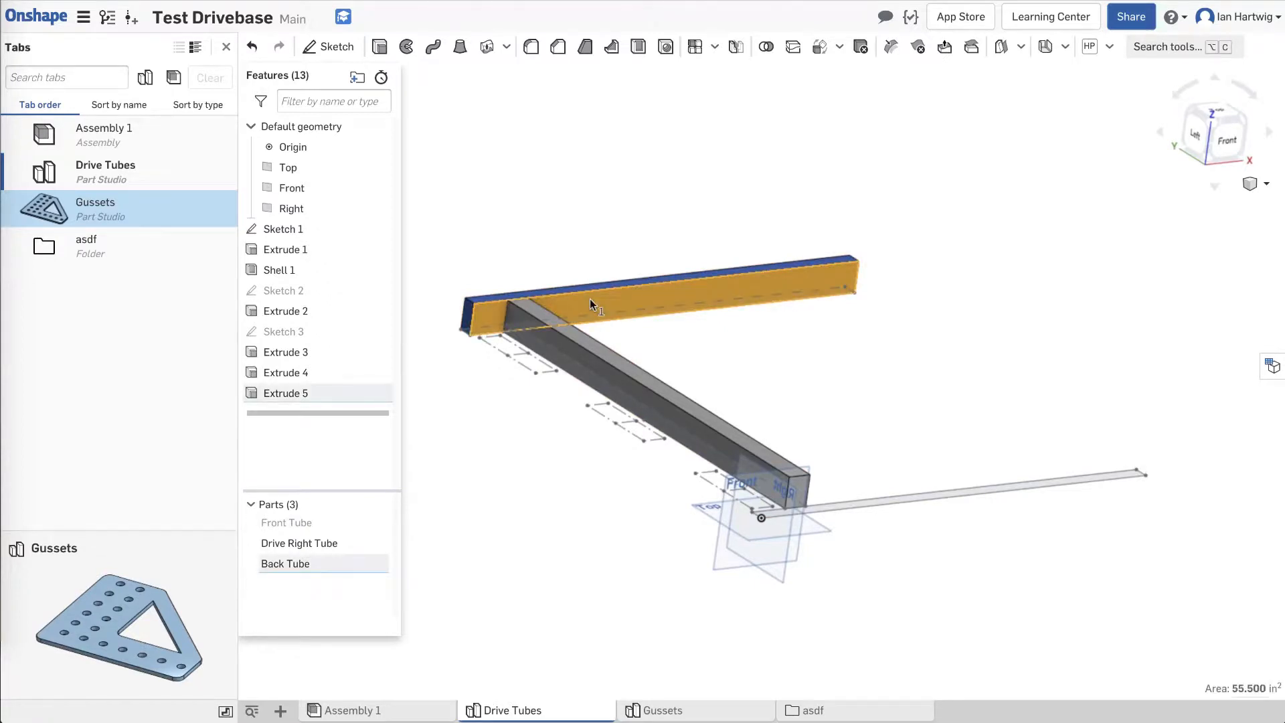
key("y")
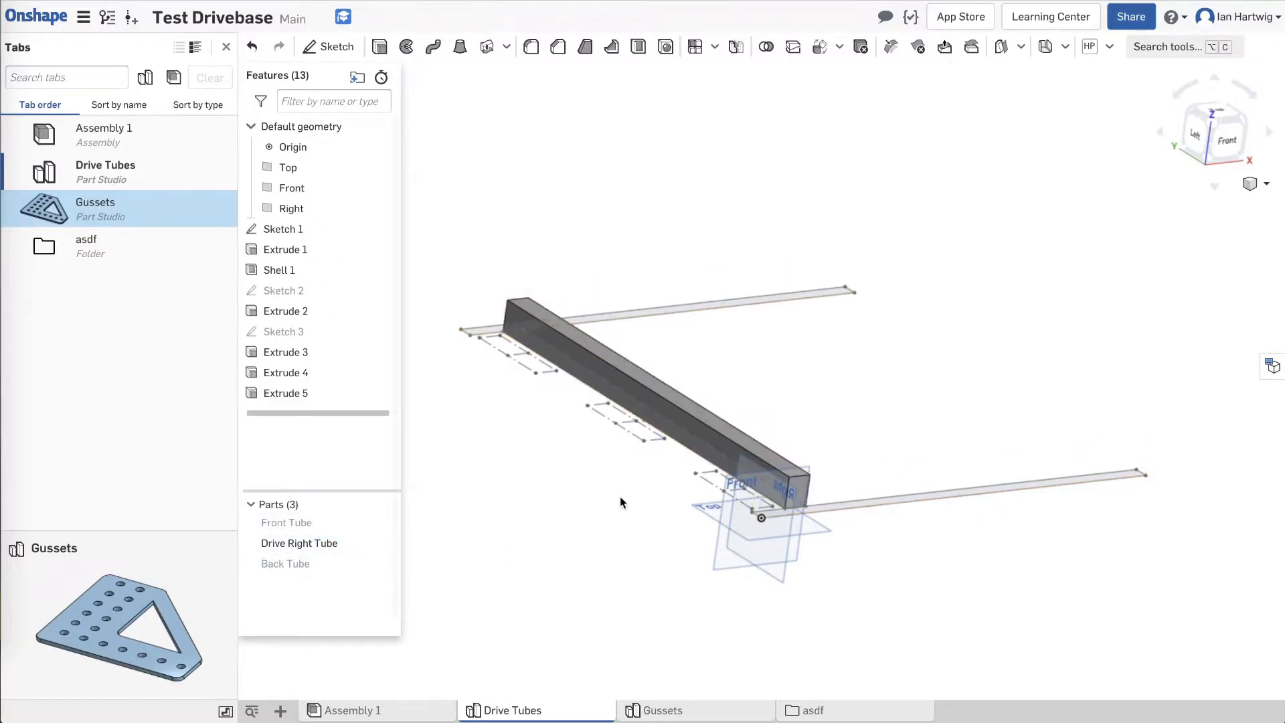
Shell the Drive Right Tube with a 0.125 in wall thickness, removing both of its end faces.
mouse_move(579, 514)
right_mouse_down()
mouse_move(536, 522)
mouse_move(573, 516)
right_mouse_up()
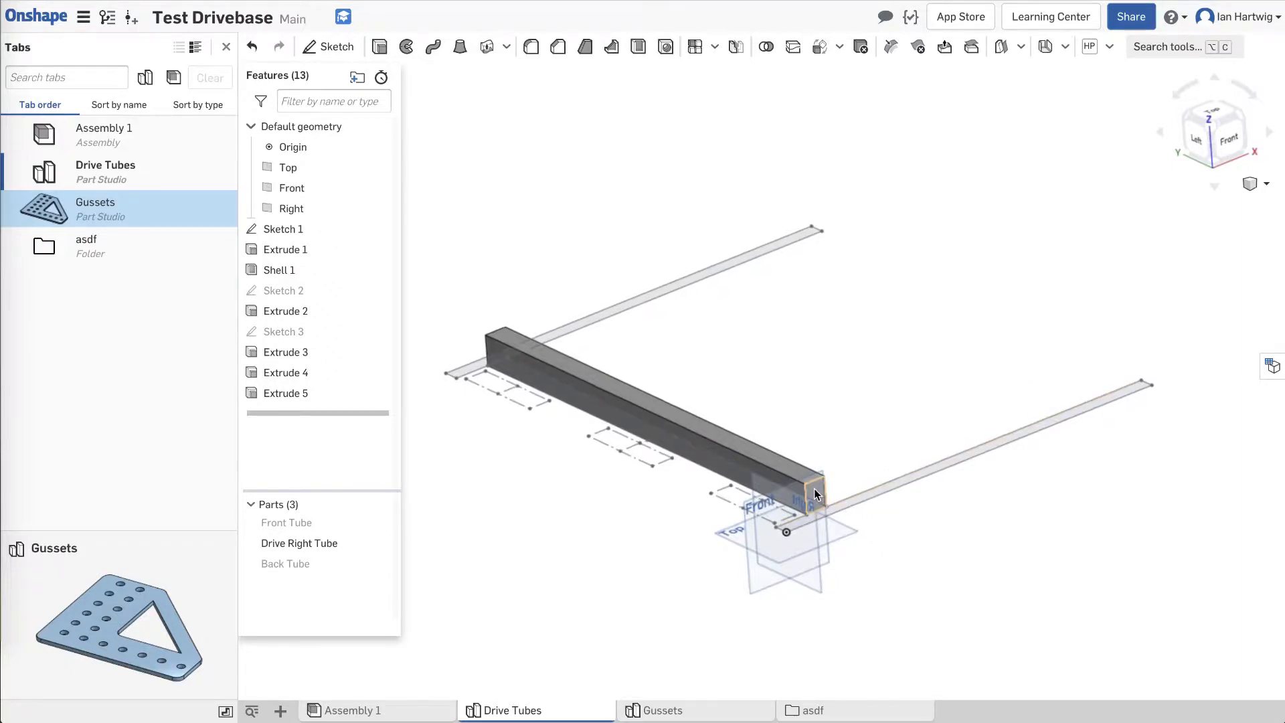
scroll(814, 488, "up", 3)
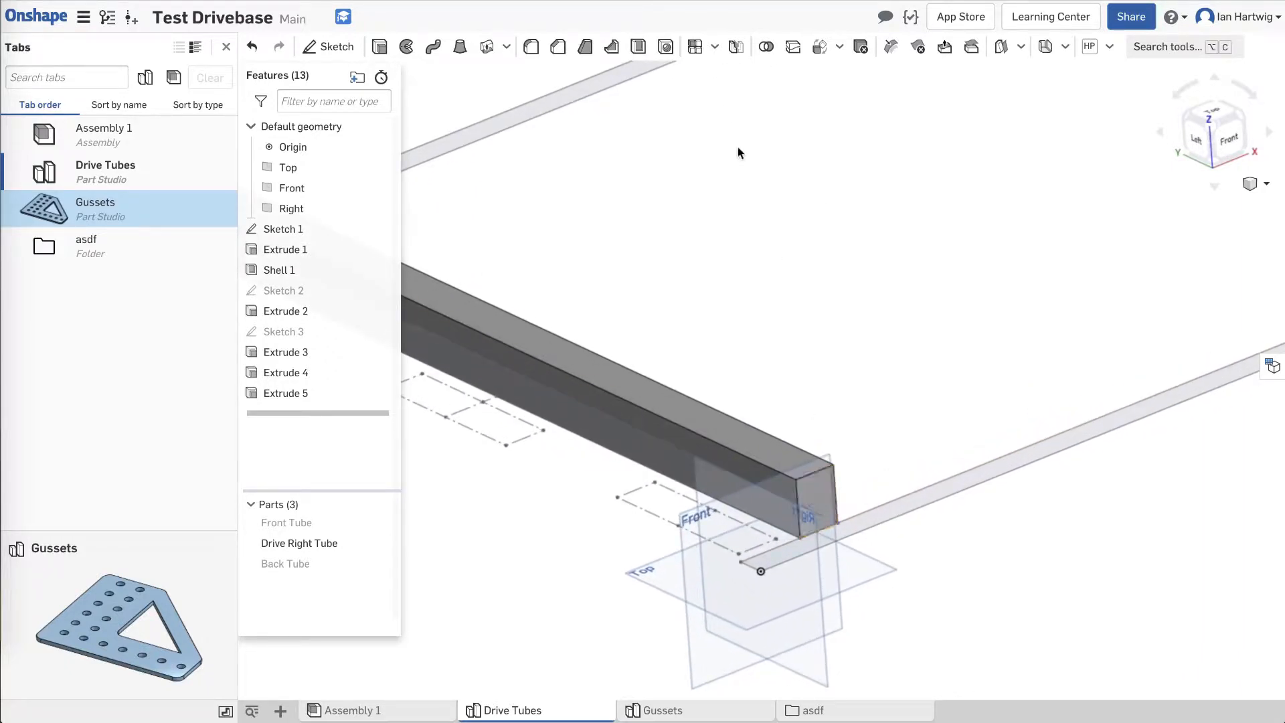
left_click(638, 46)
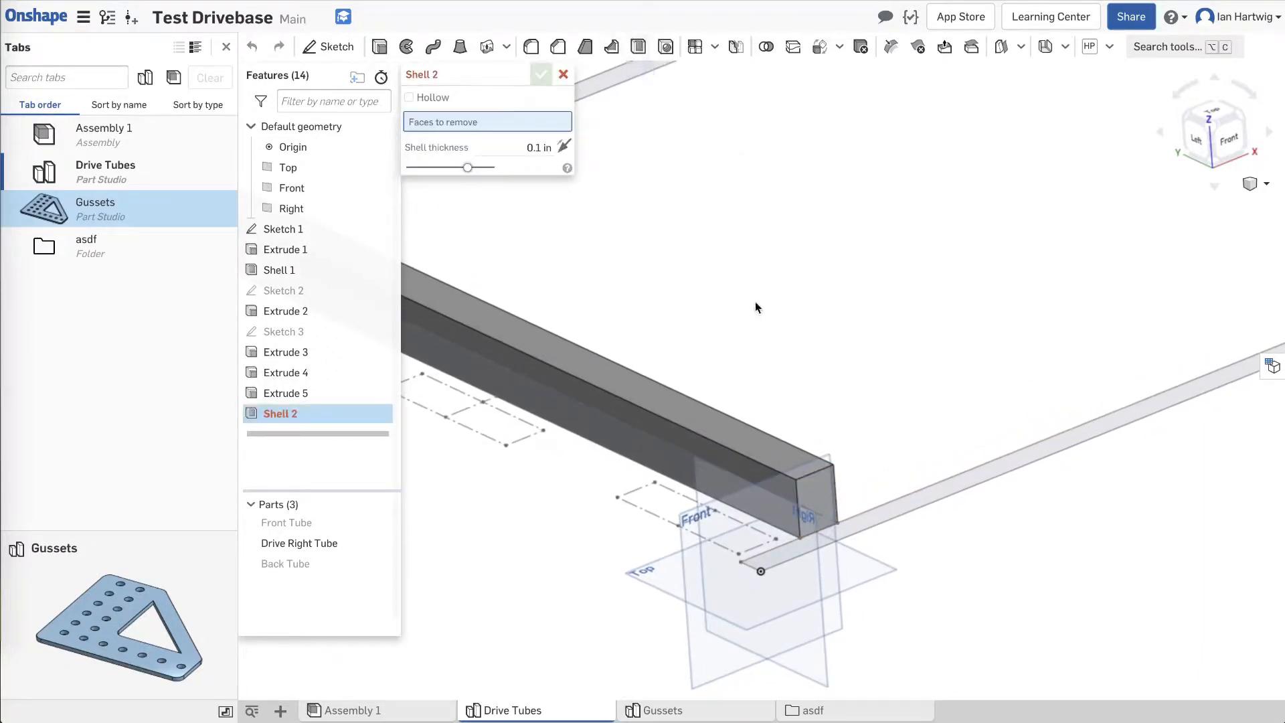
left_click(813, 499)
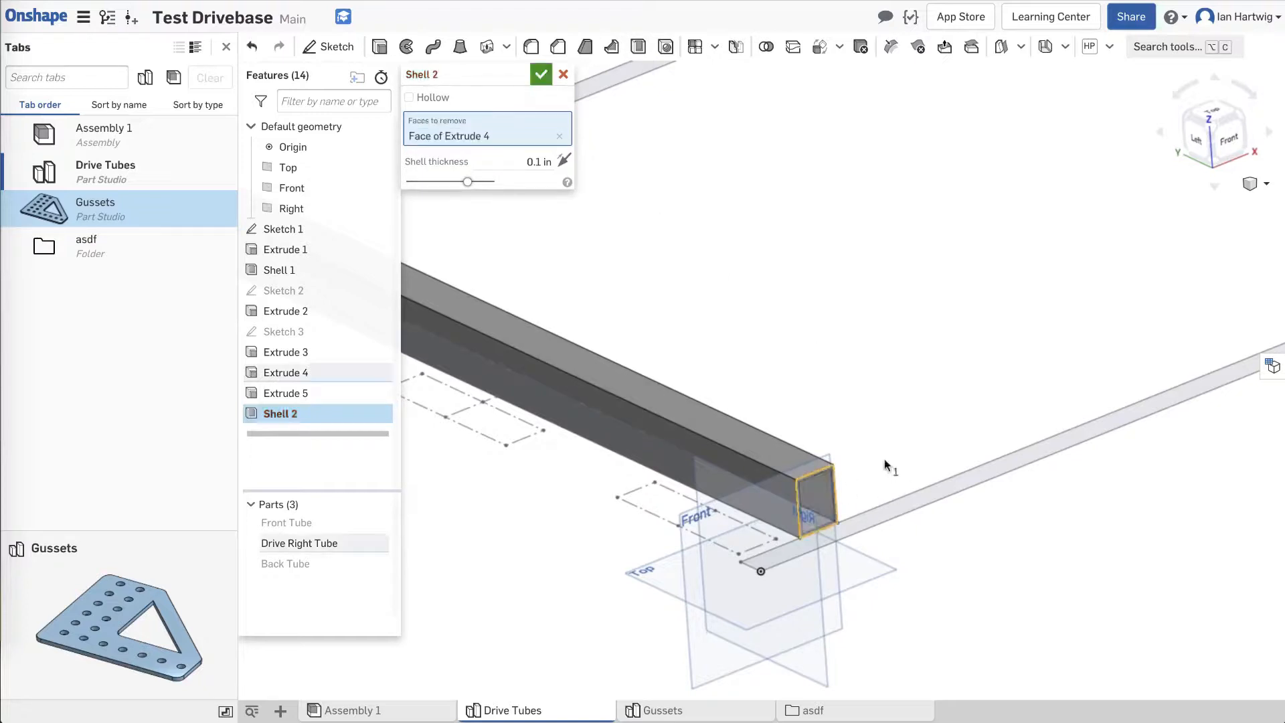
right_click_drag(923, 412, 1083, 447)
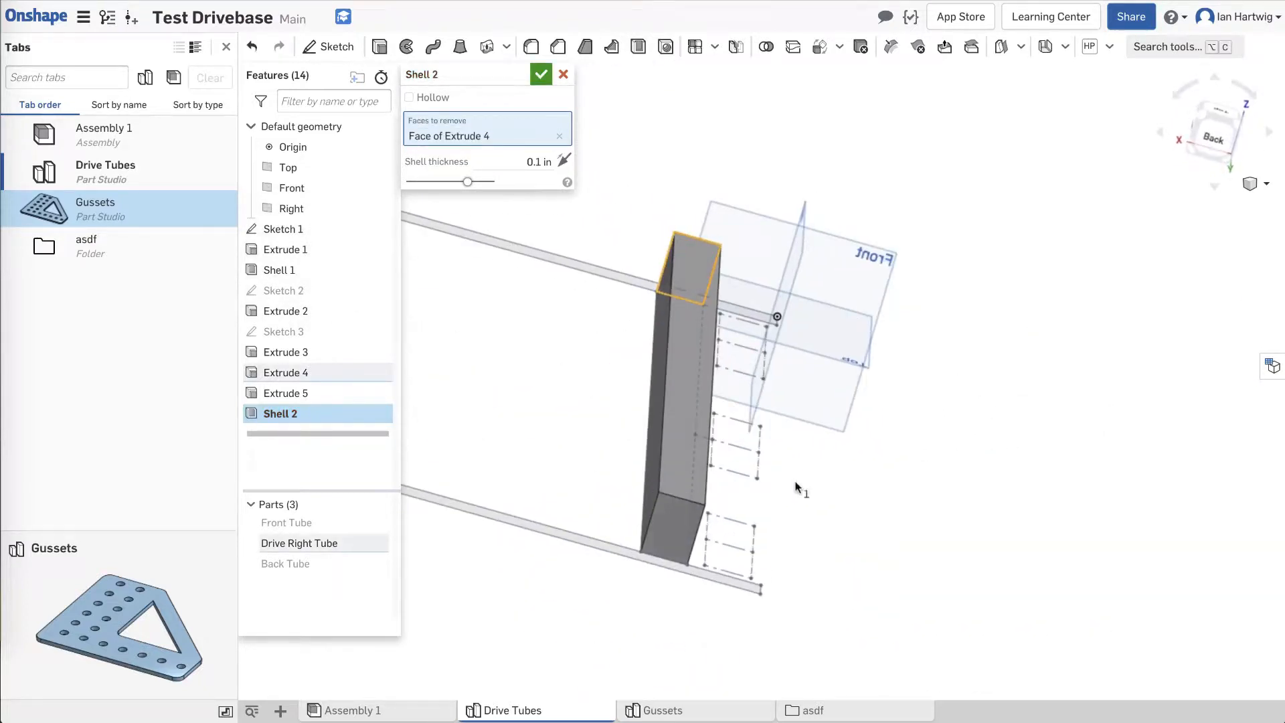
left_click(699, 519)
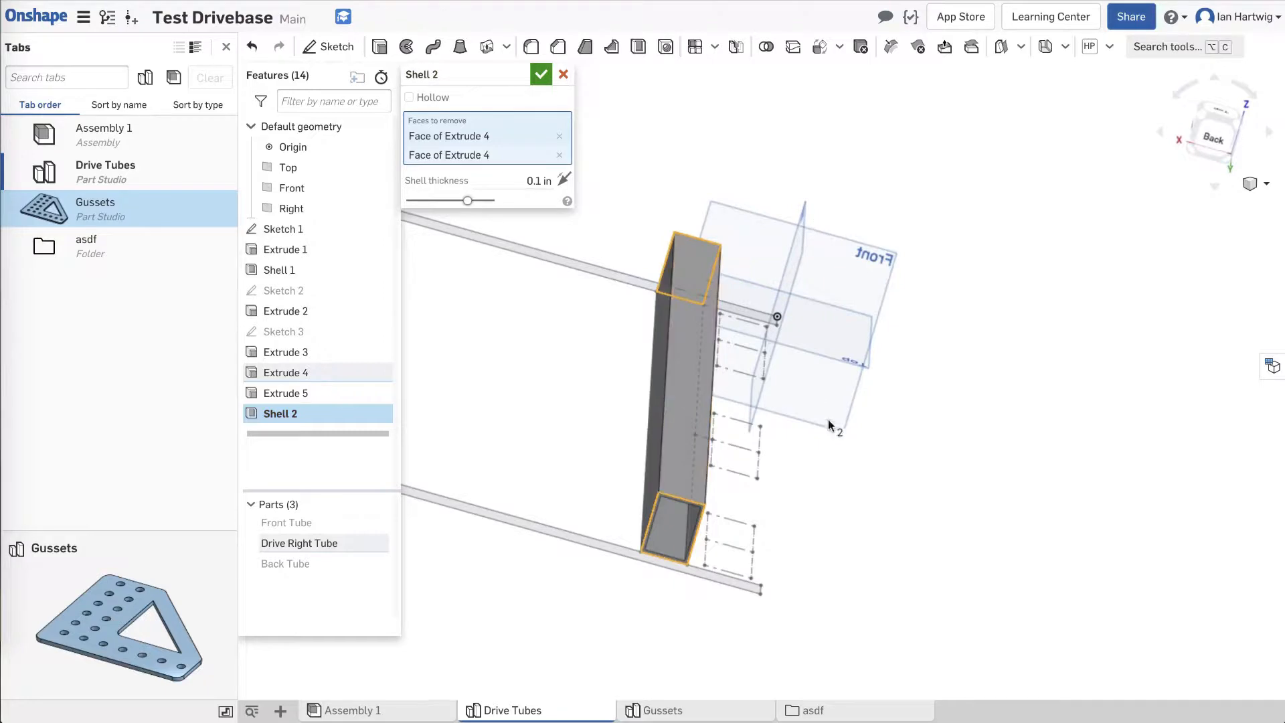
right_click_drag(840, 477, 595, 235)
left_click(532, 180)
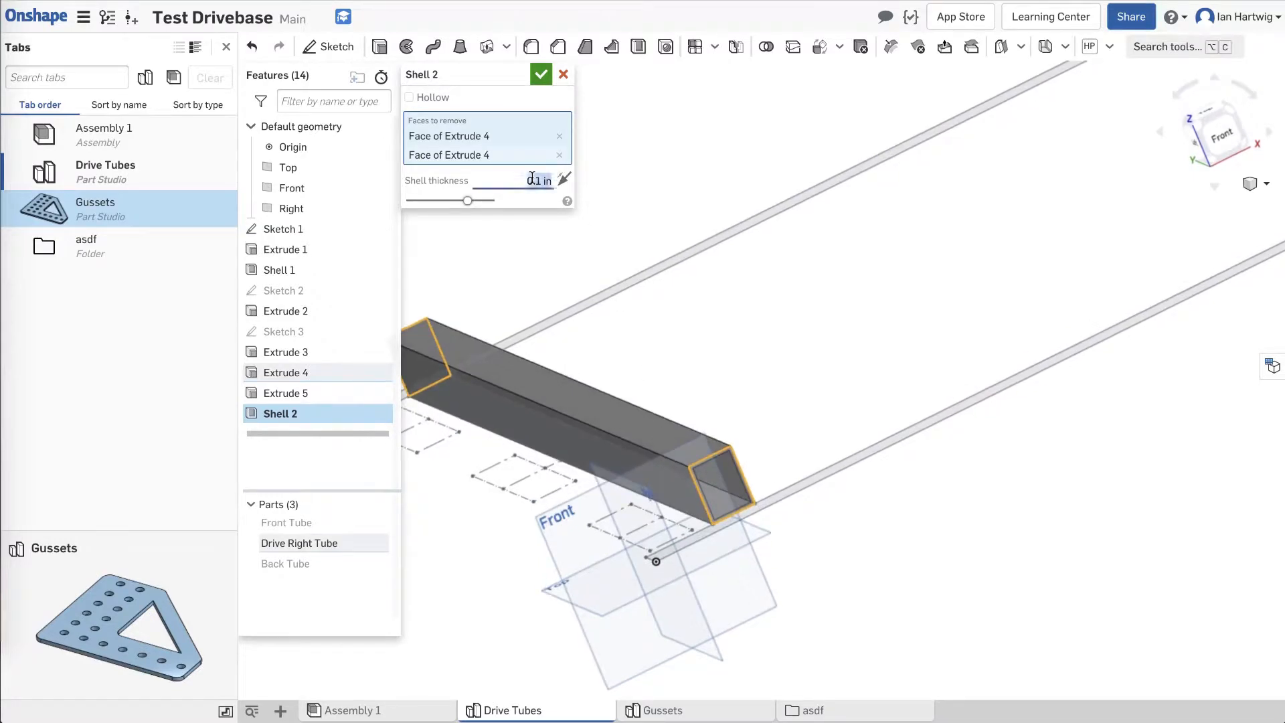
type(".125")
key("Return")
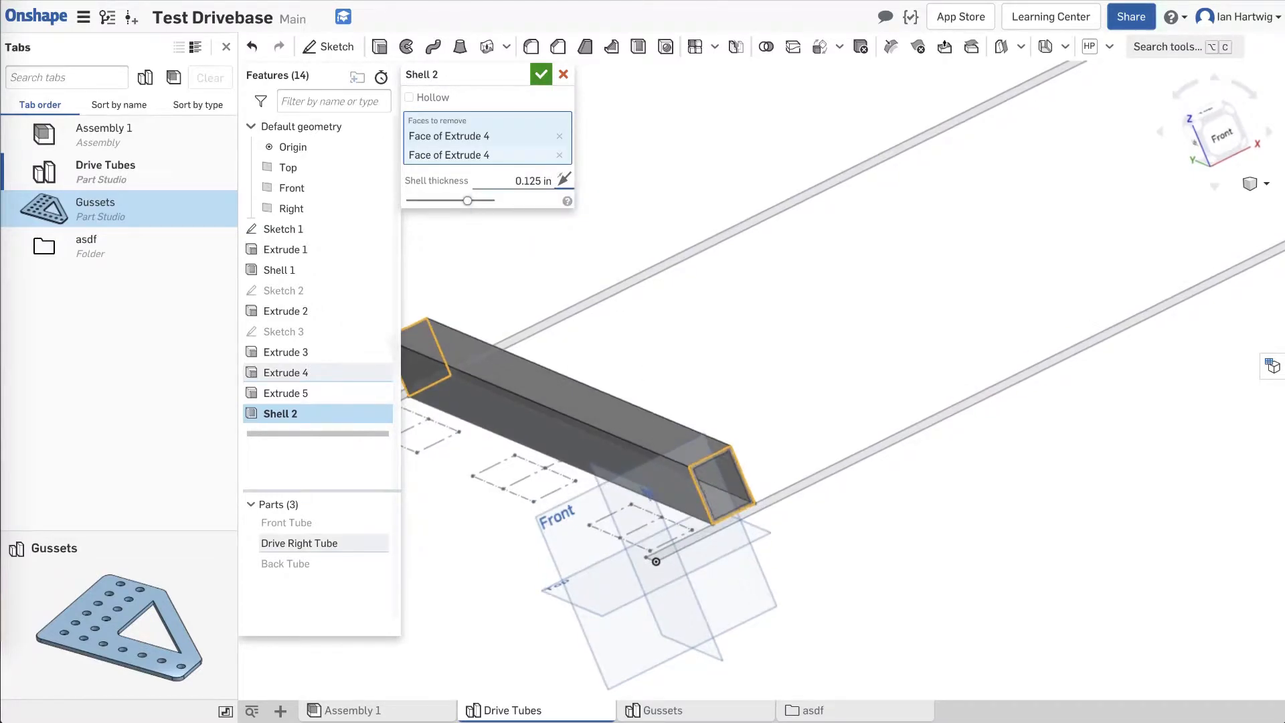
left_click(541, 75)
mouse_move(695, 335)
right_mouse_down()
mouse_move(711, 323)
mouse_move(688, 353)
right_mouse_up()
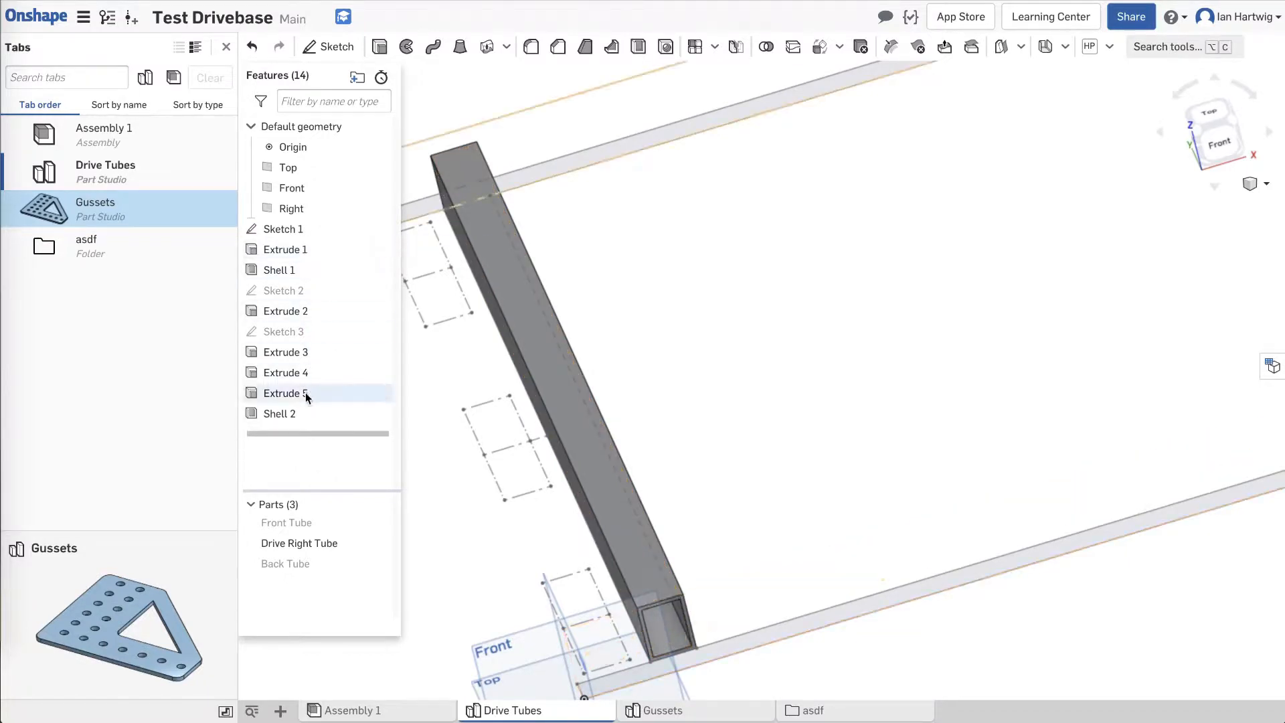
left_click(311, 356)
left_click(310, 253, "shift")
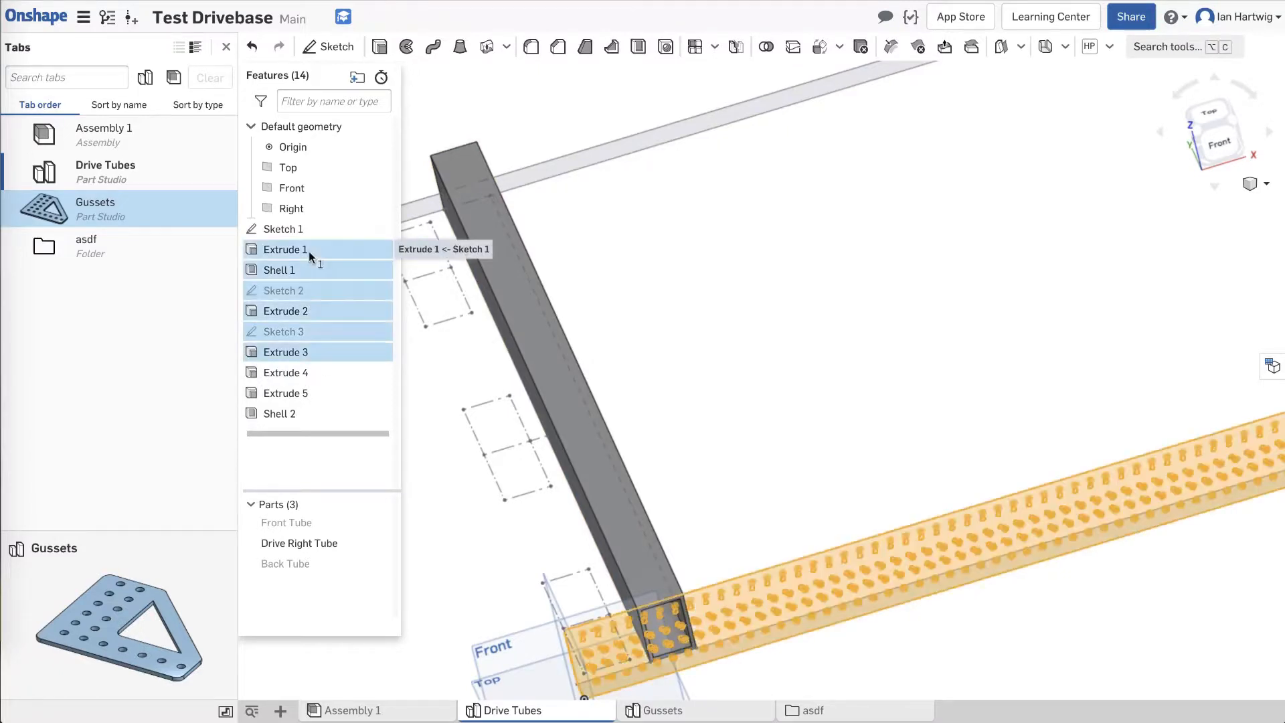
right_click(284, 254)
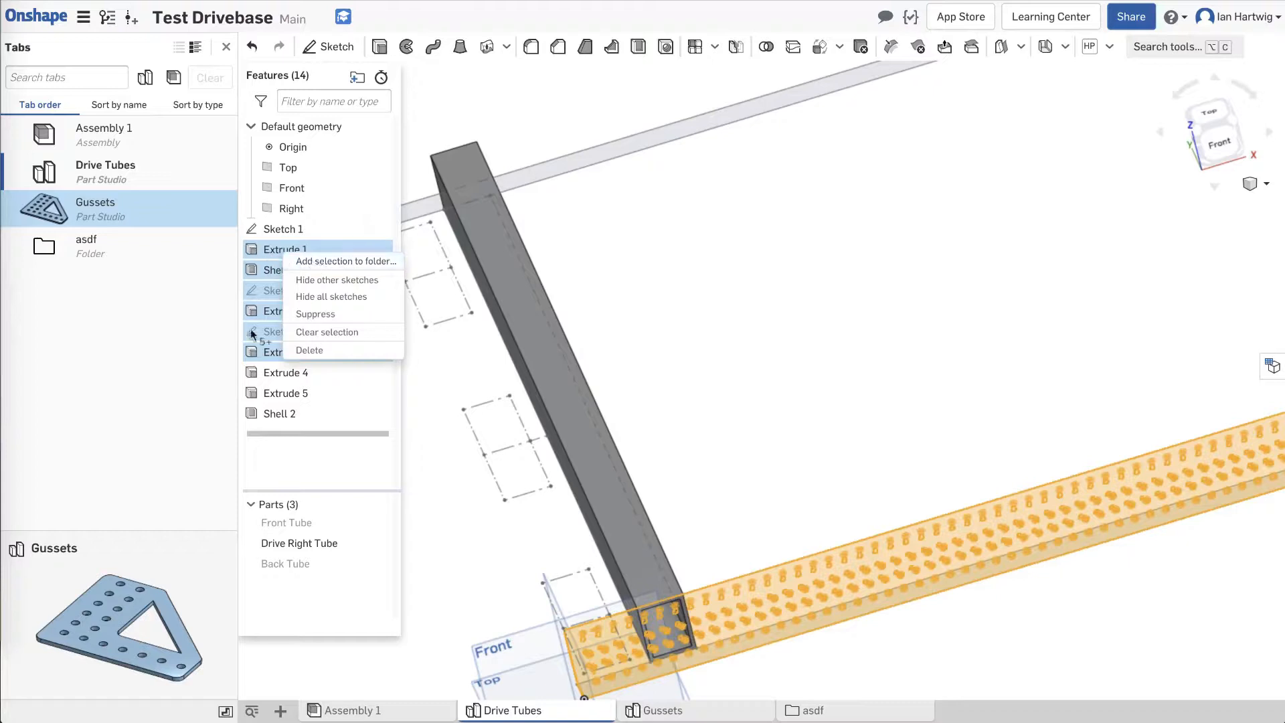
key("Escape")
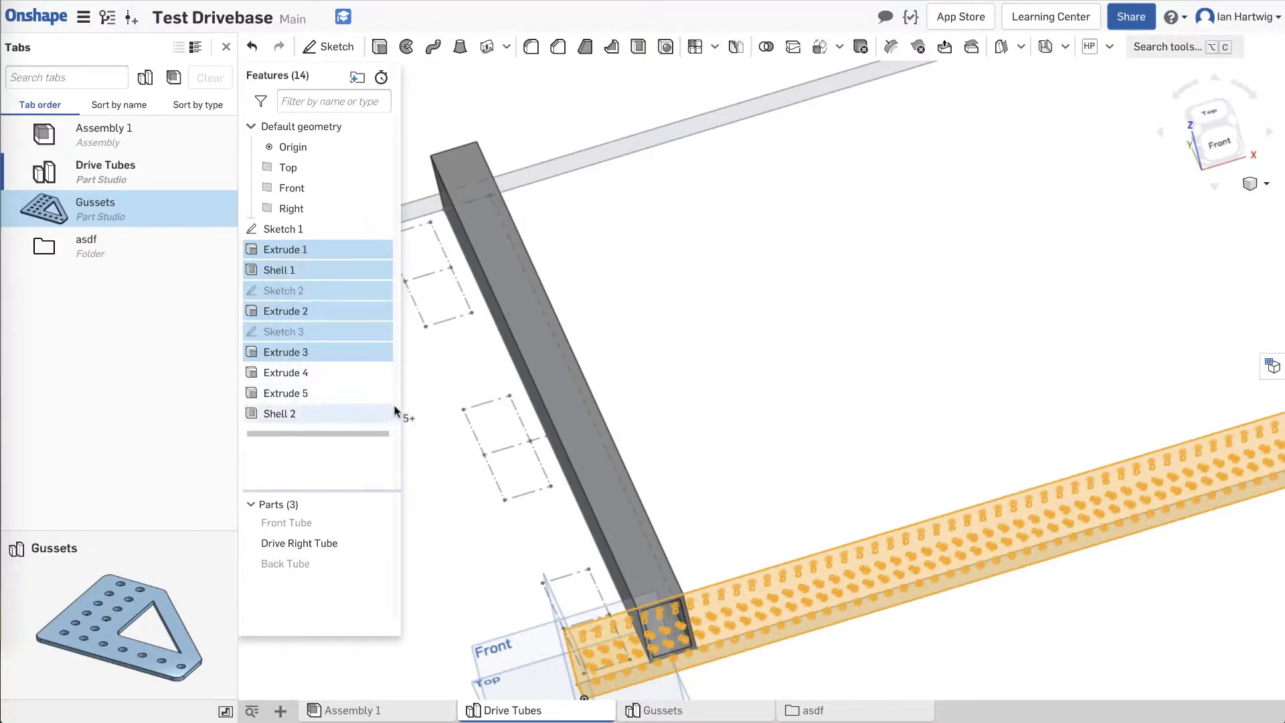
left_click(424, 433)
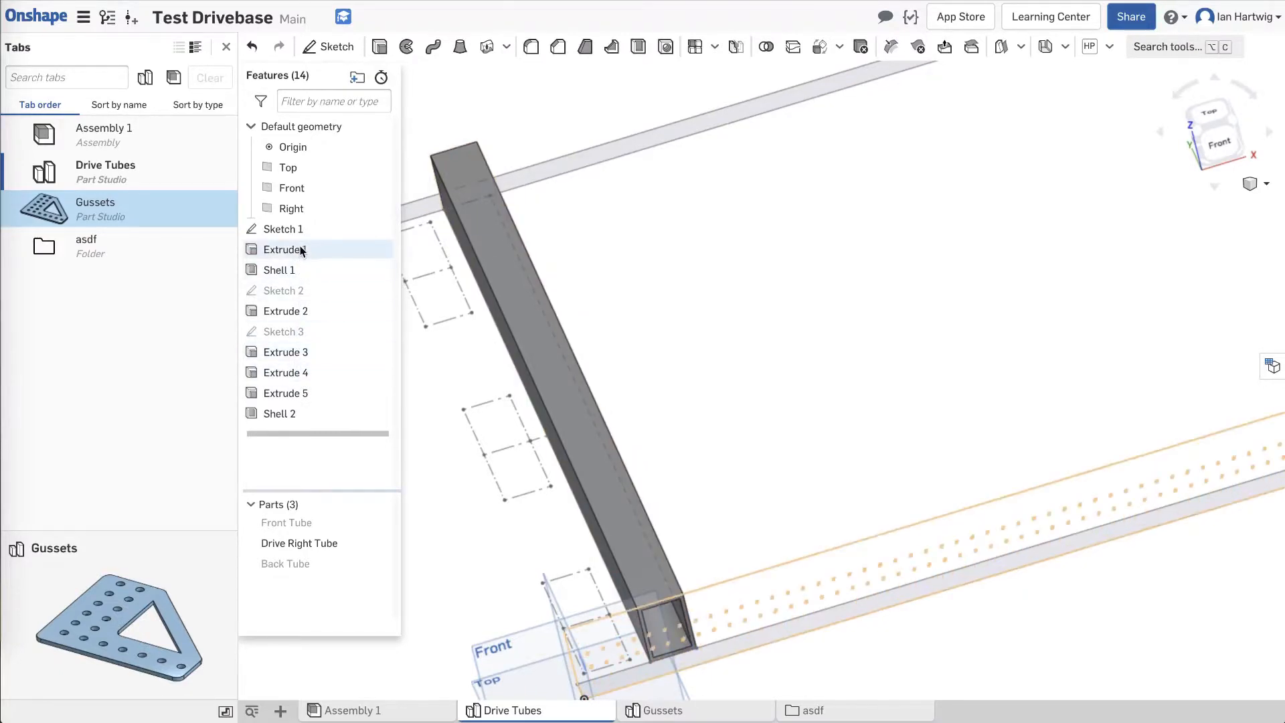
Group the features from Extrude 1 through Extrude 3 into a folder named Front Tube and leave the folder collapsed.
left_click(305, 353)
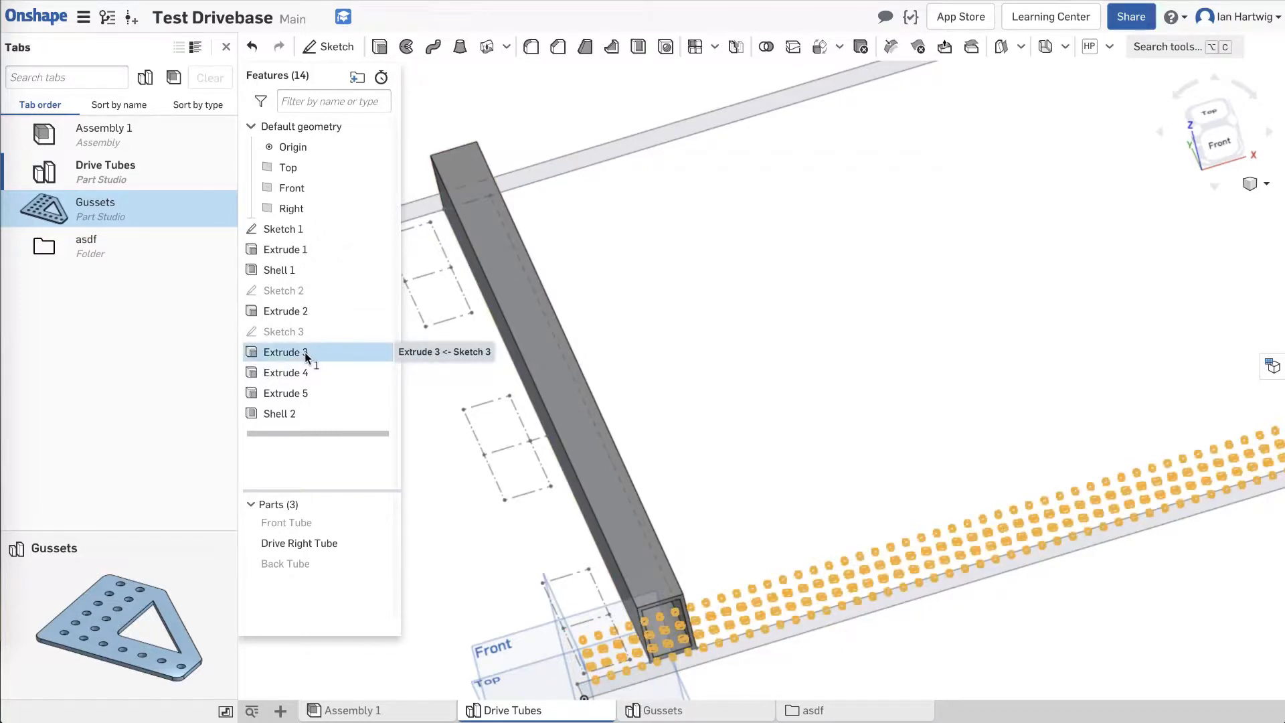
left_click(314, 252, "shift")
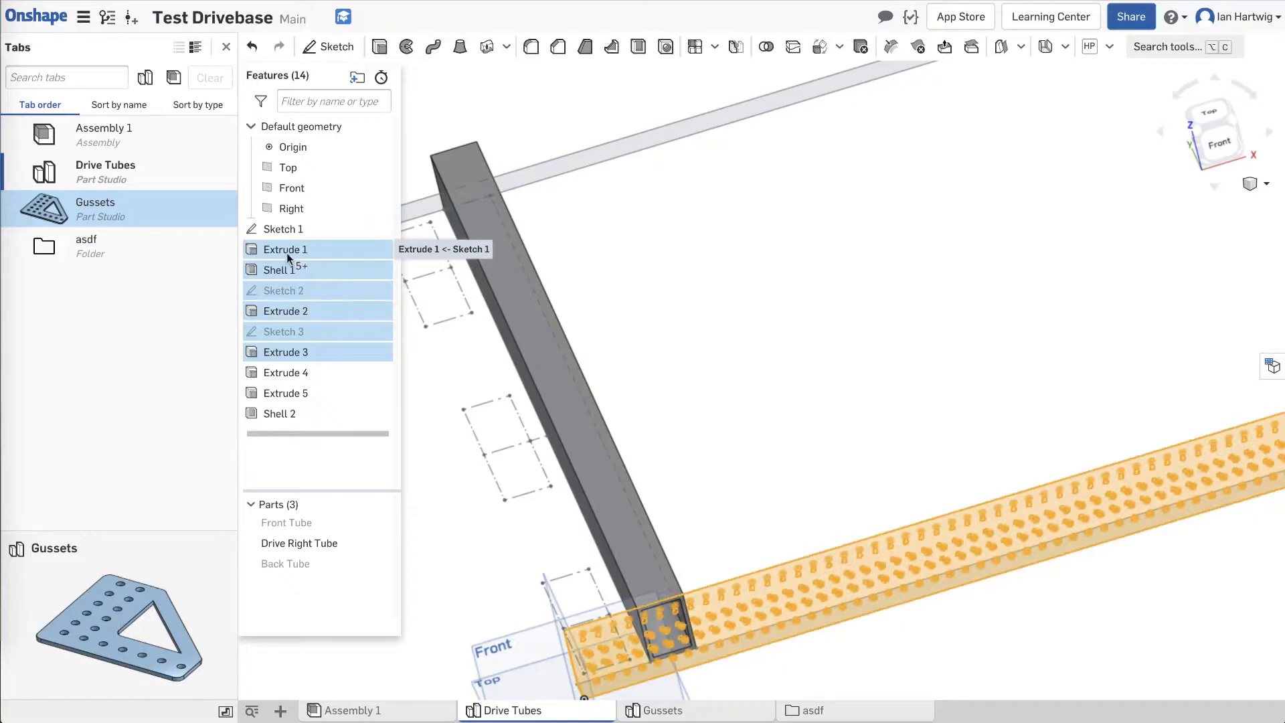
right_click(288, 256)
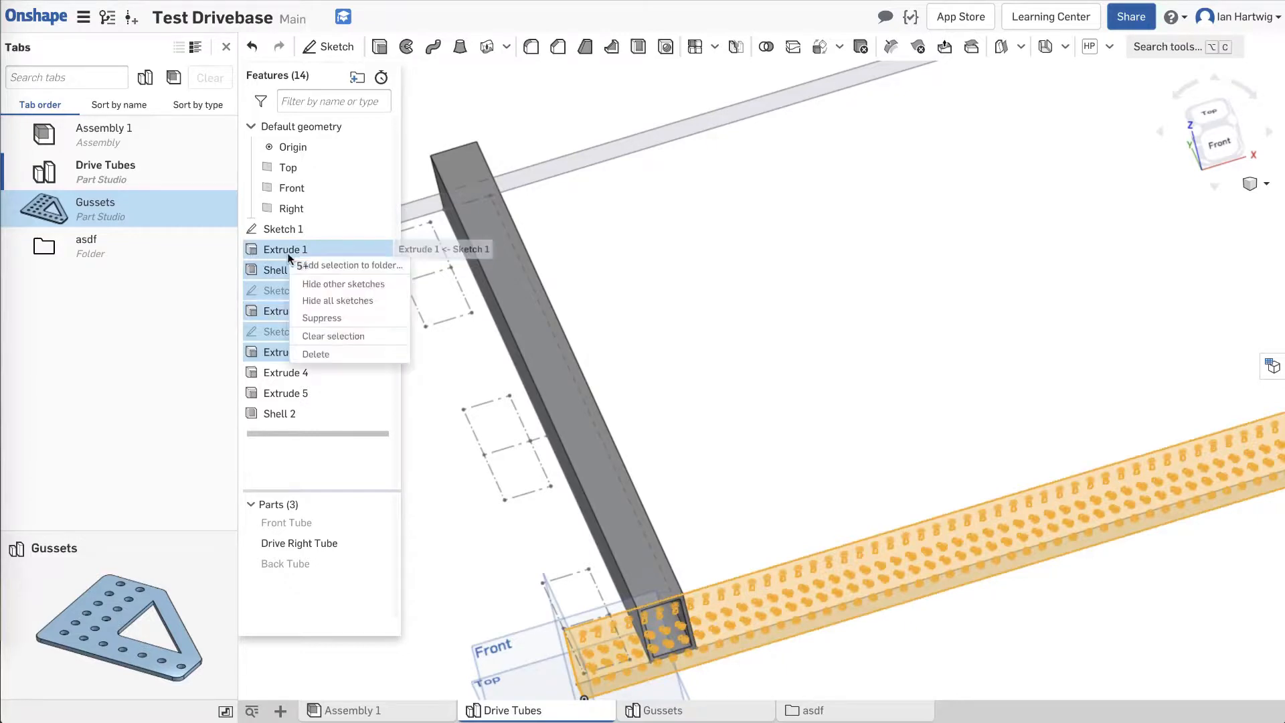
left_click(343, 266)
type("Front Tube")
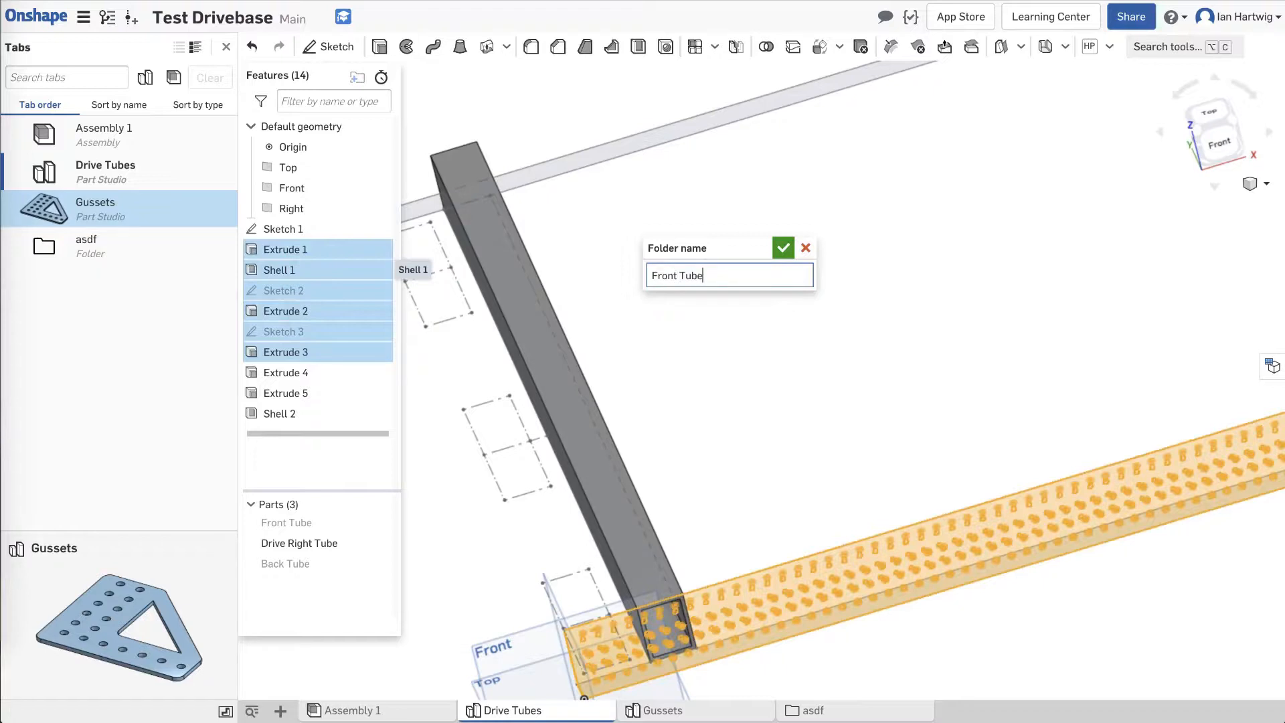
key("Return")
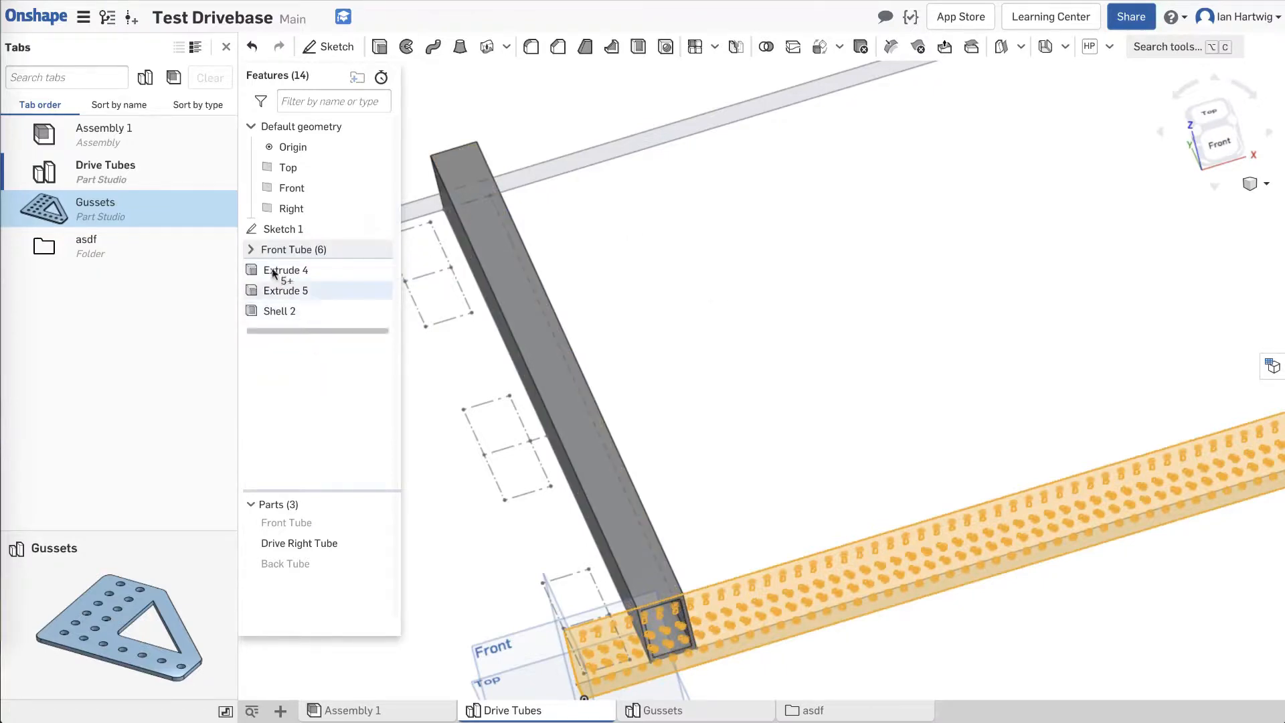
left_click(253, 249)
left_click(252, 249)
left_click(253, 250)
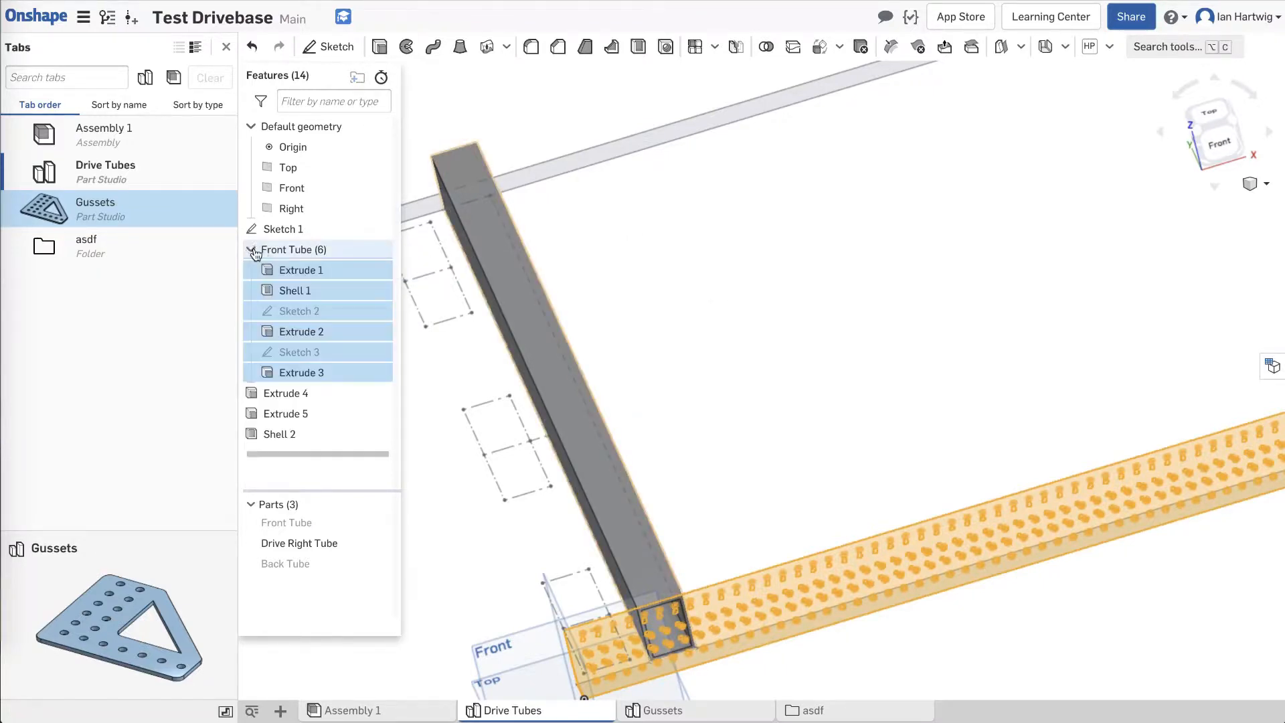
left_click(253, 250)
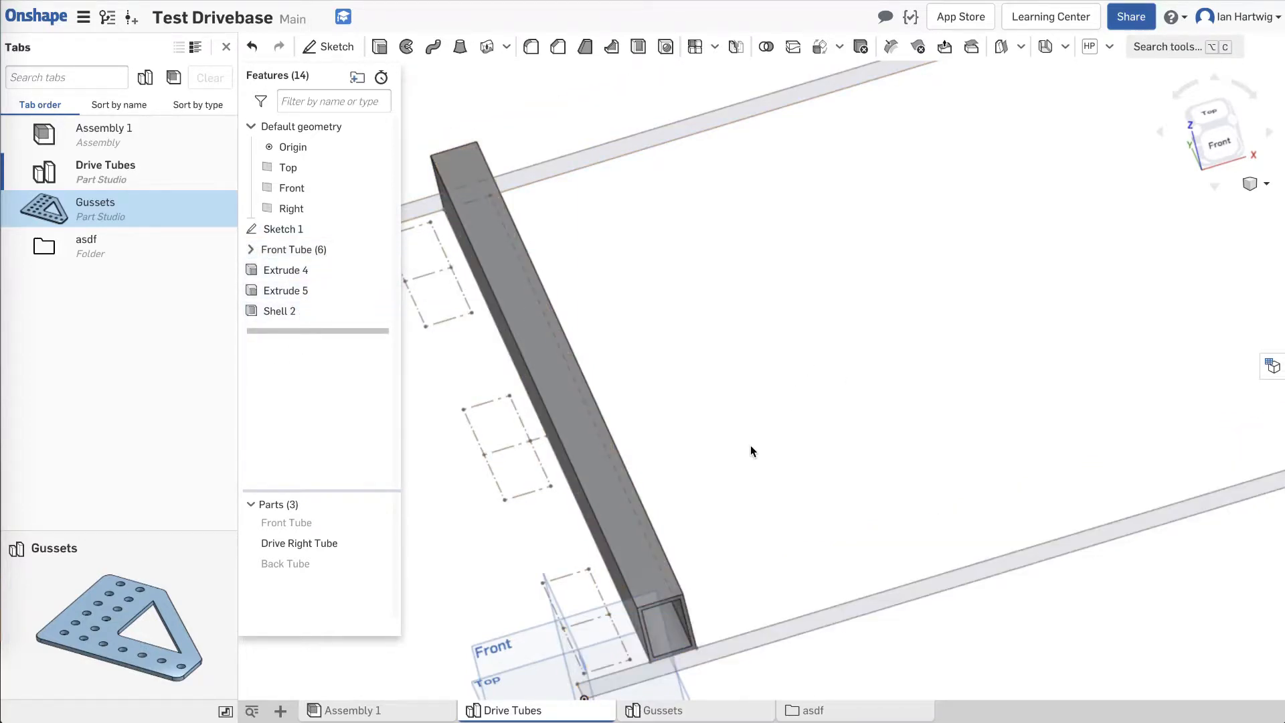
right_click_drag(749, 445, 709, 415)
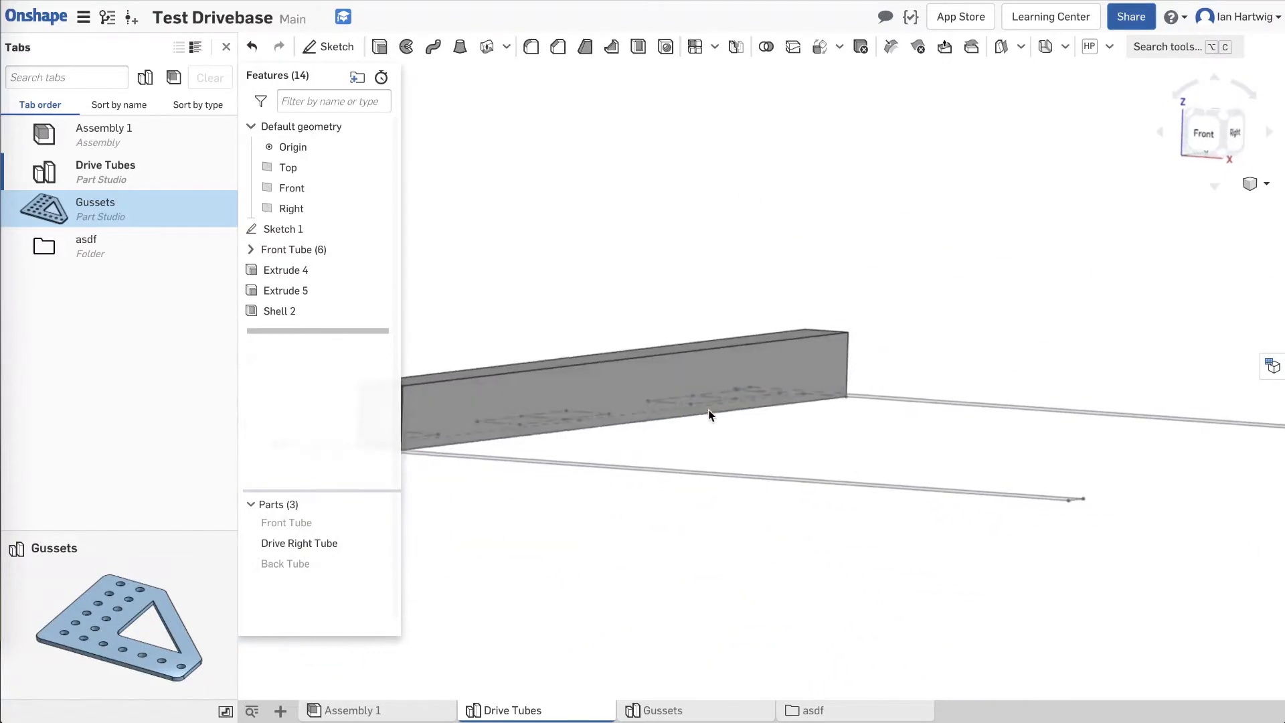
mouse_move(272, 313)
left_mouse_down()
mouse_move(289, 253)
mouse_move(291, 313)
left_mouse_up()
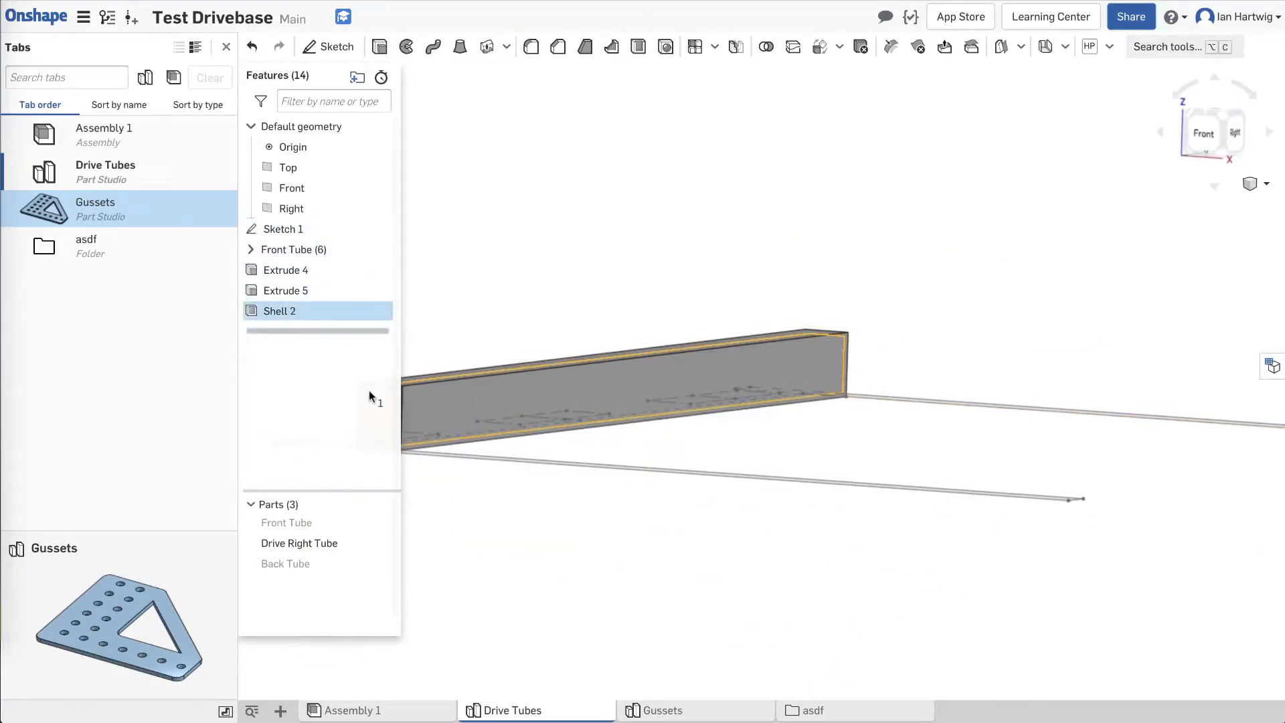
left_click(898, 463)
right_click_drag(787, 451, 800, 476)
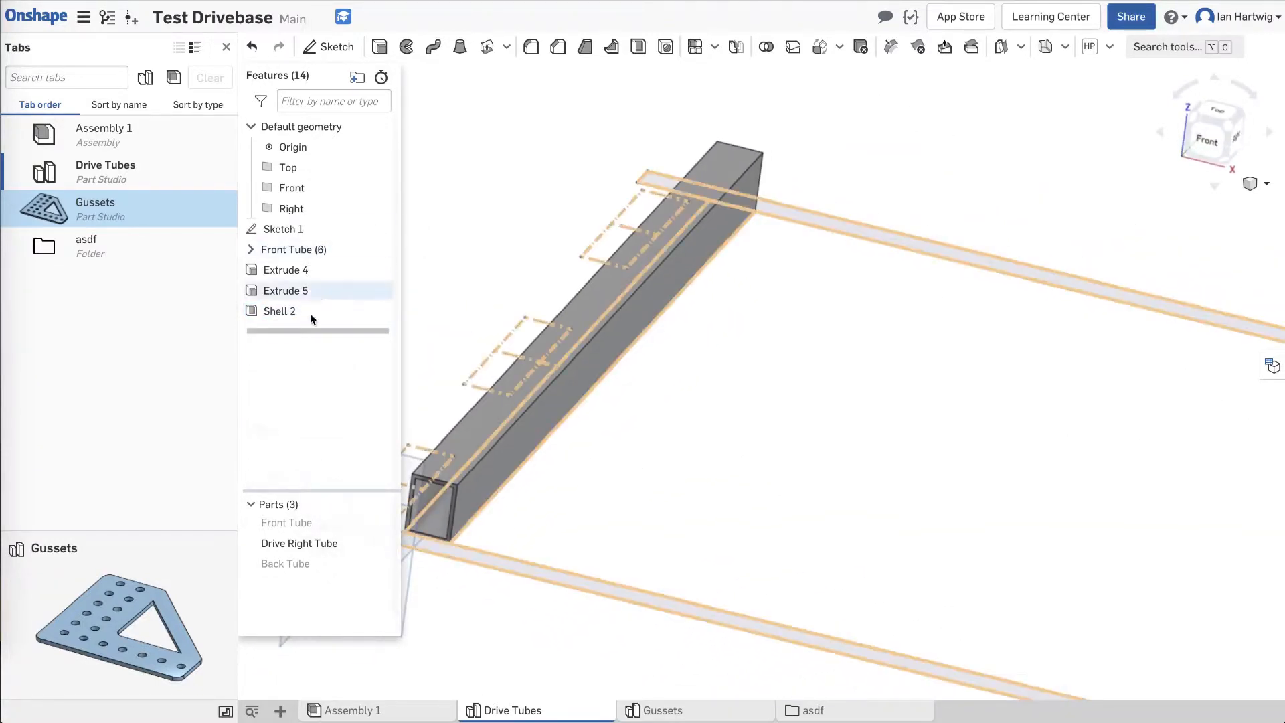
scroll(819, 341, "down", 4)
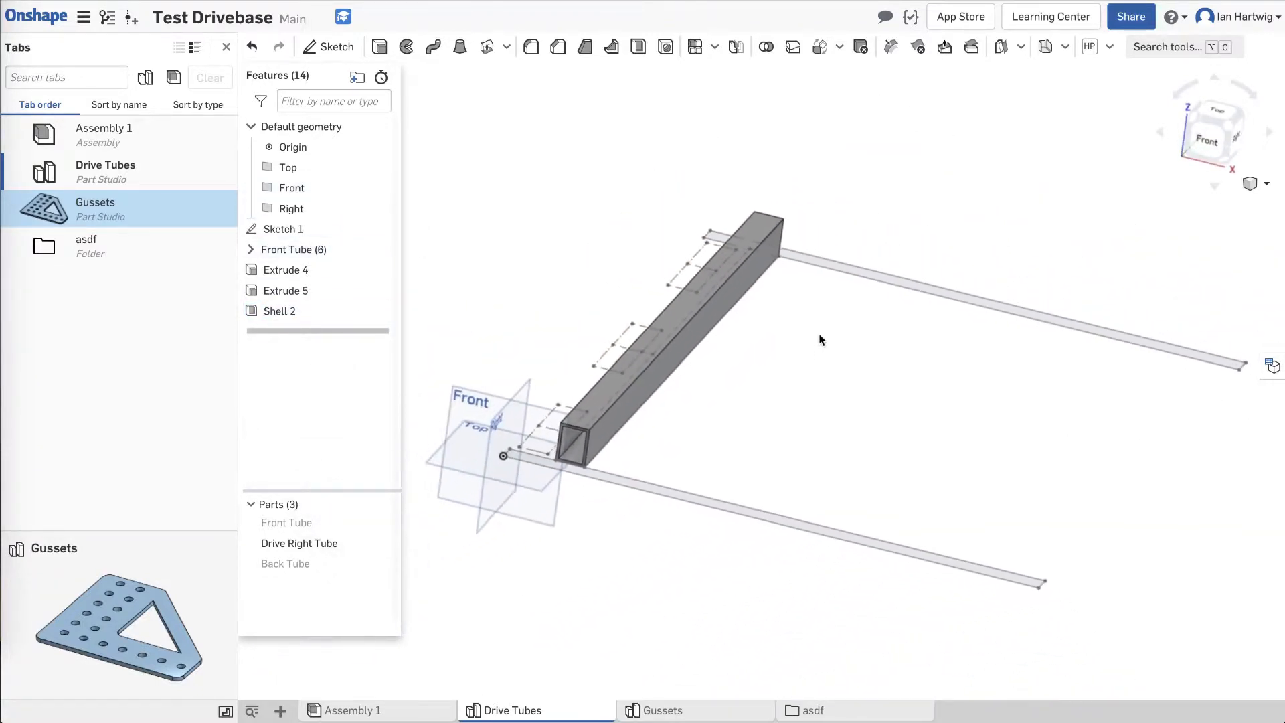
Start a sketch on the Drive Right Tube's top face and draw a circle about 0.38 in in diameter near its front end.
scroll(658, 448, "up", 3)
right_click_drag(657, 449, 640, 473)
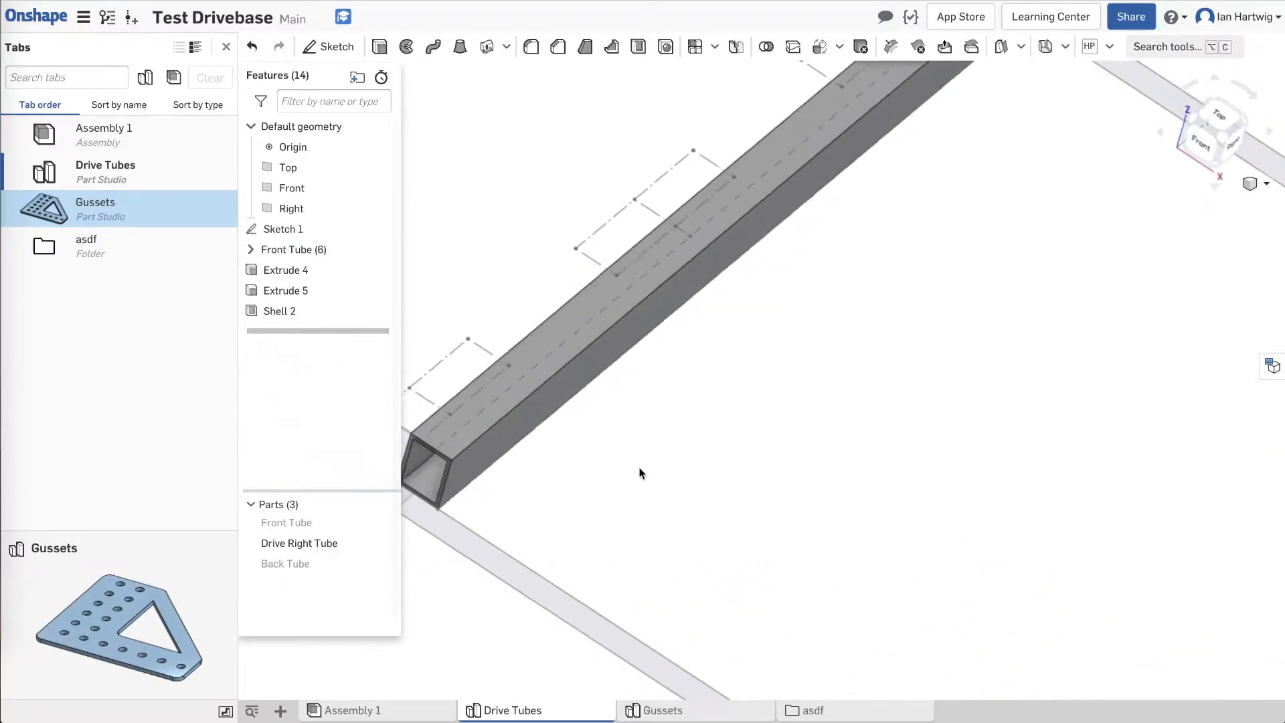
left_click(520, 390)
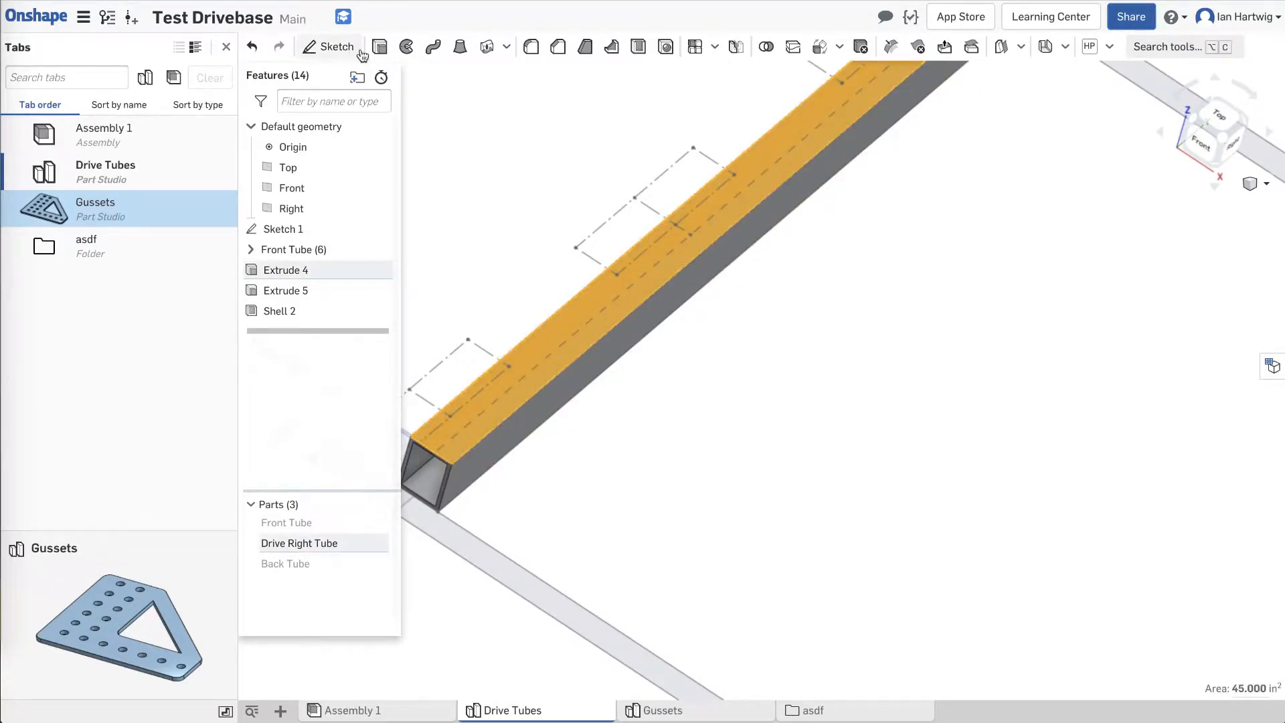
left_click(328, 46)
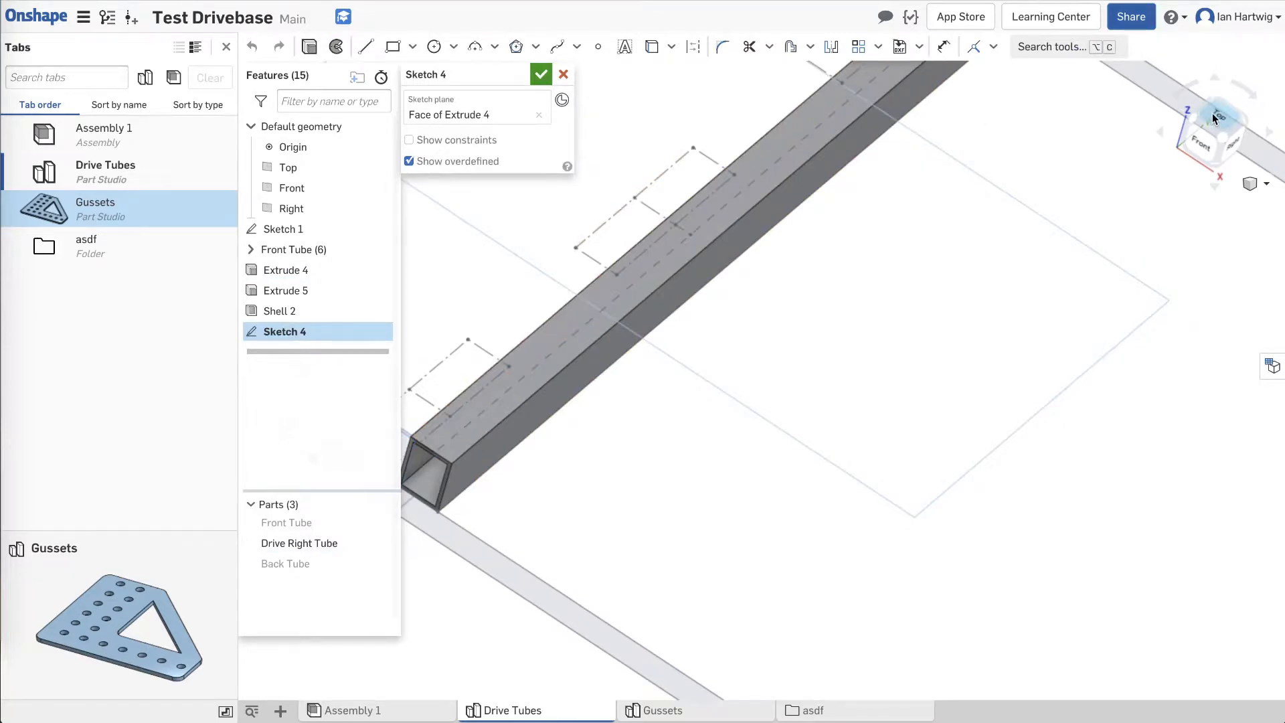
left_click(1213, 115)
scroll(759, 632, "up", 8)
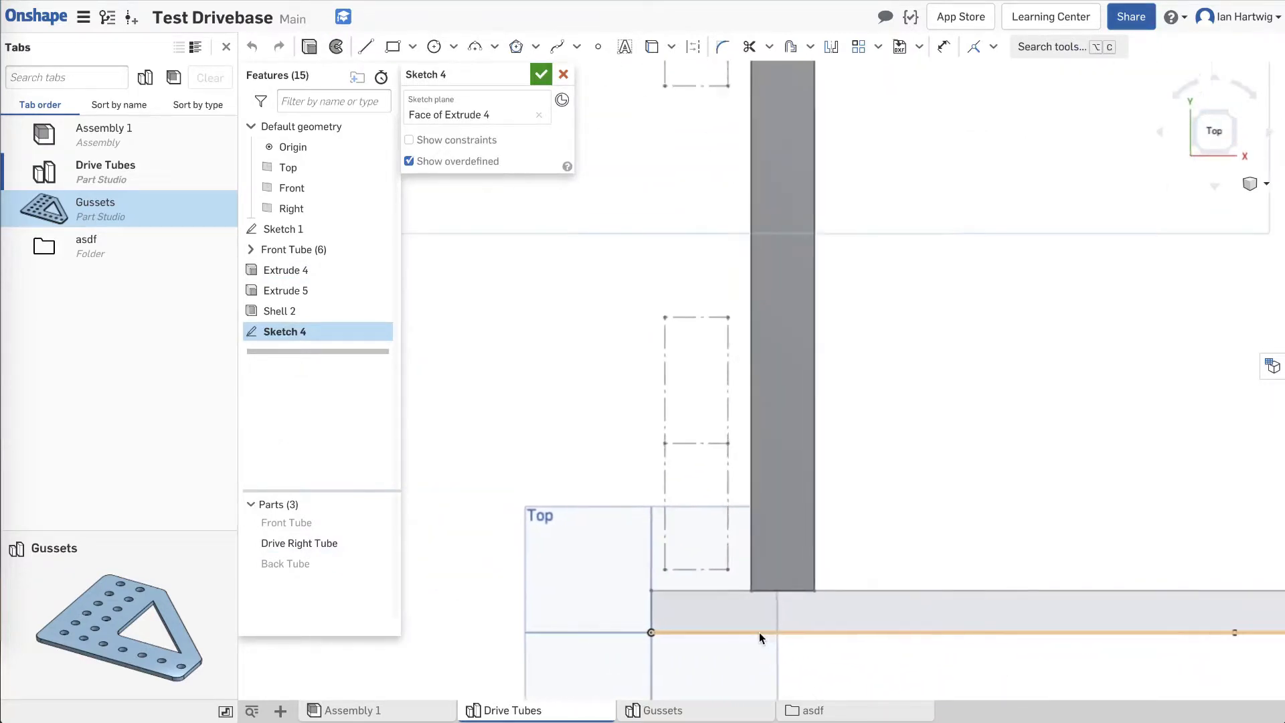
left_click(433, 47)
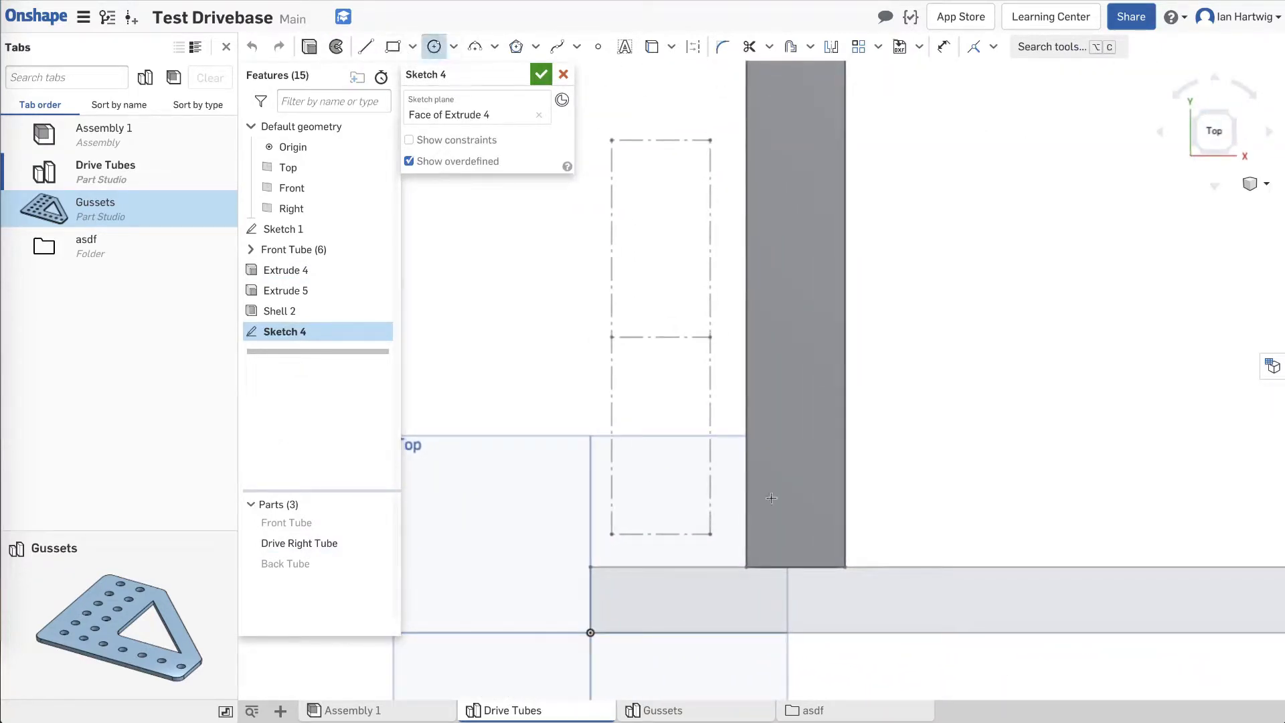
left_click(774, 543)
key("Return")
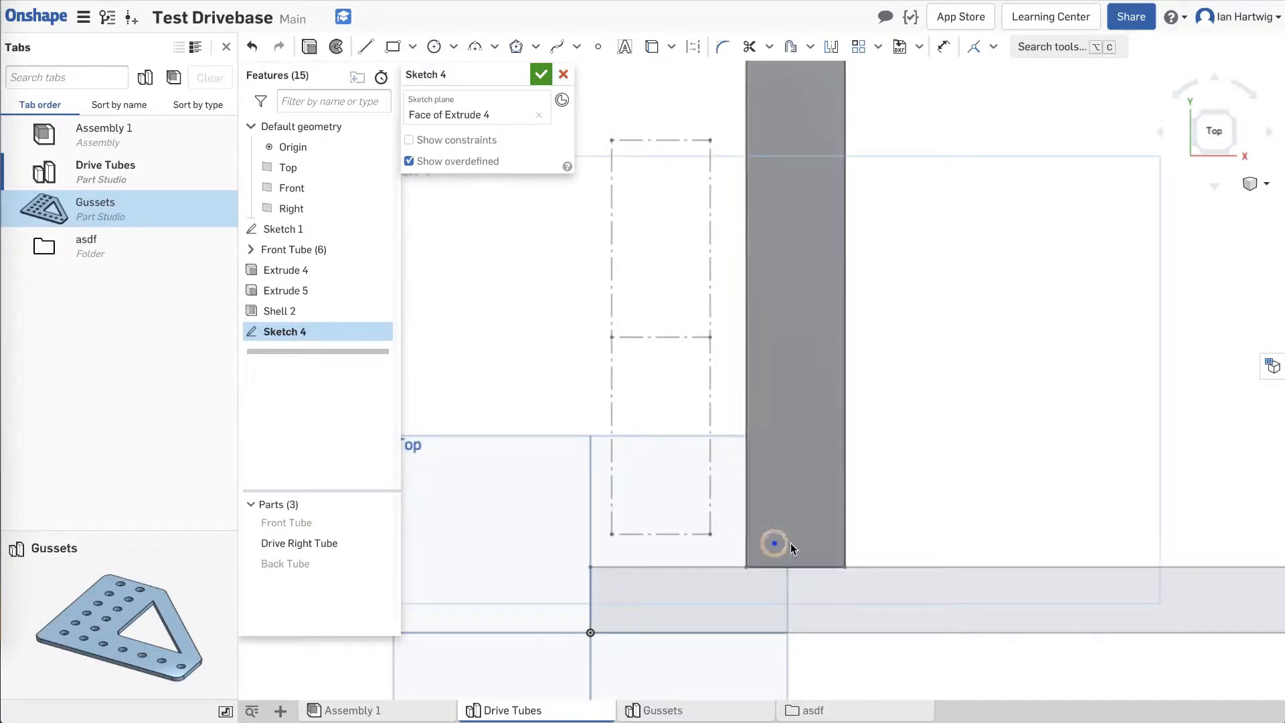
Dimension the circle's diameter to 0.192 in.
key("d")
left_click(766, 542)
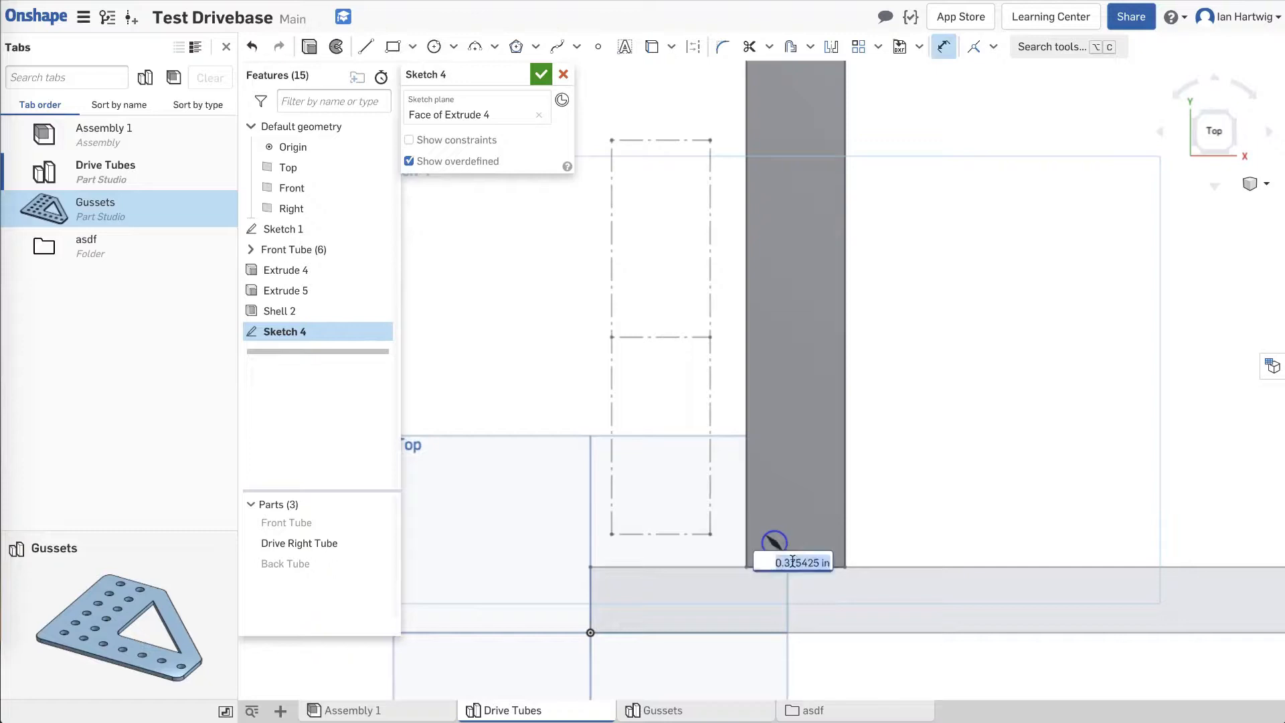
left_click(793, 561)
type(".192in")
key("Return")
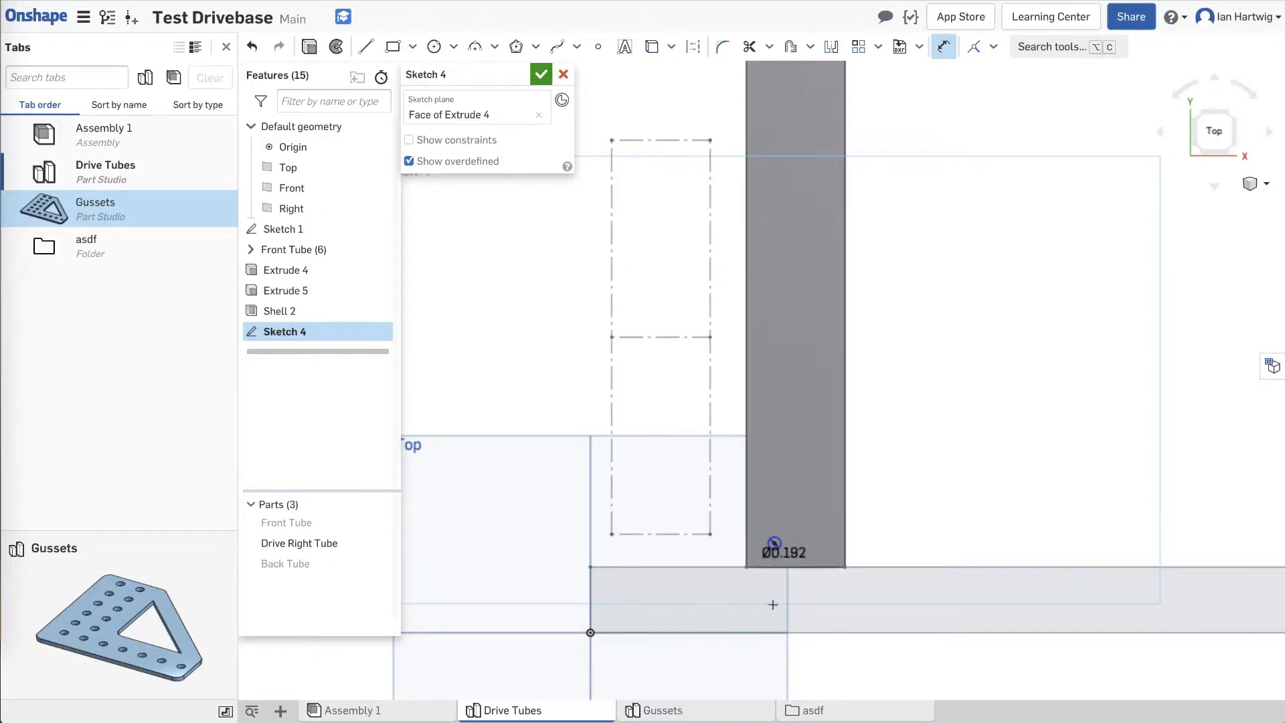
Position the circle's center 0.5 in from the tube's wheel-side edge and 0.5 in from its front end.
left_click(763, 508)
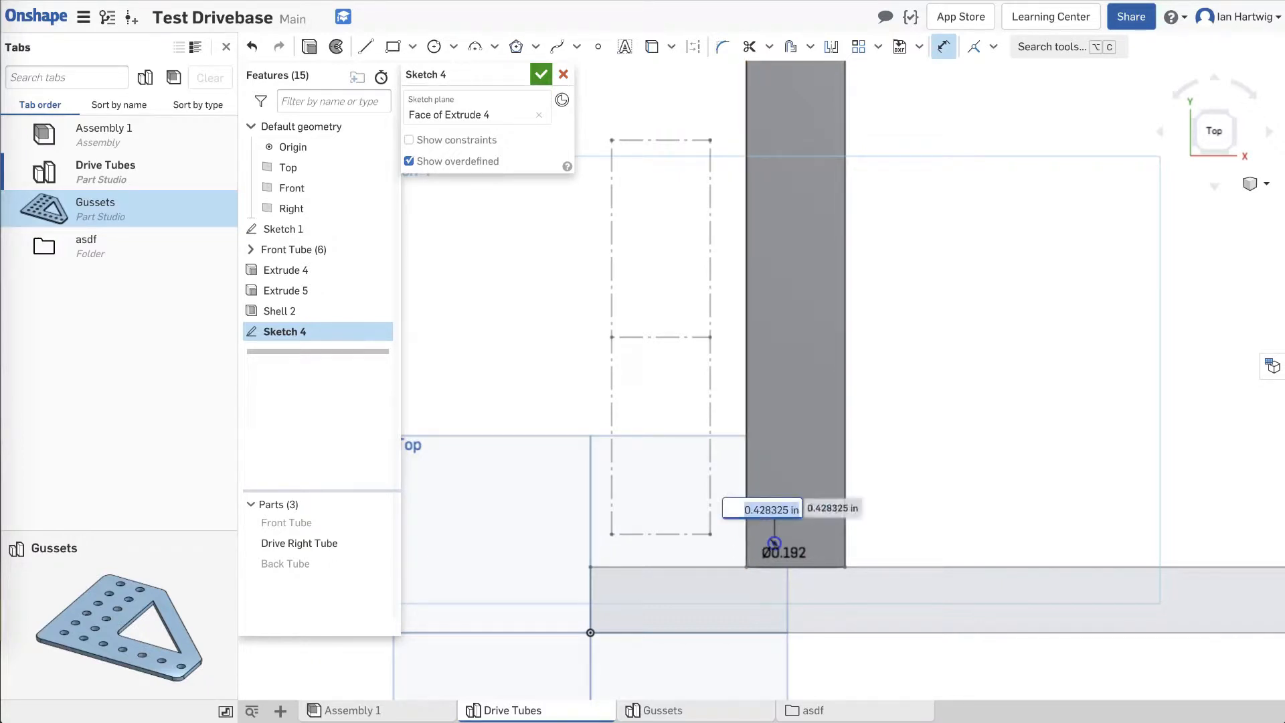
type("0.5")
key("Return")
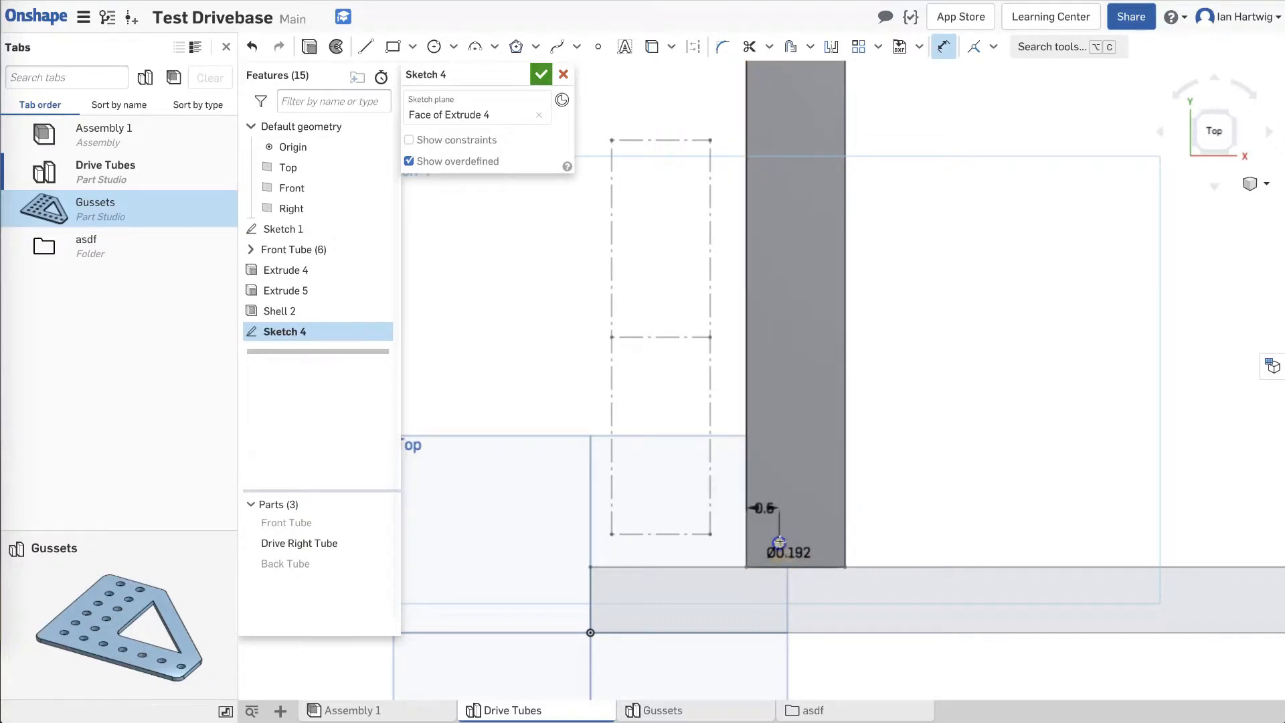
left_click(771, 566)
left_click(720, 568)
type("0.5")
key("Return")
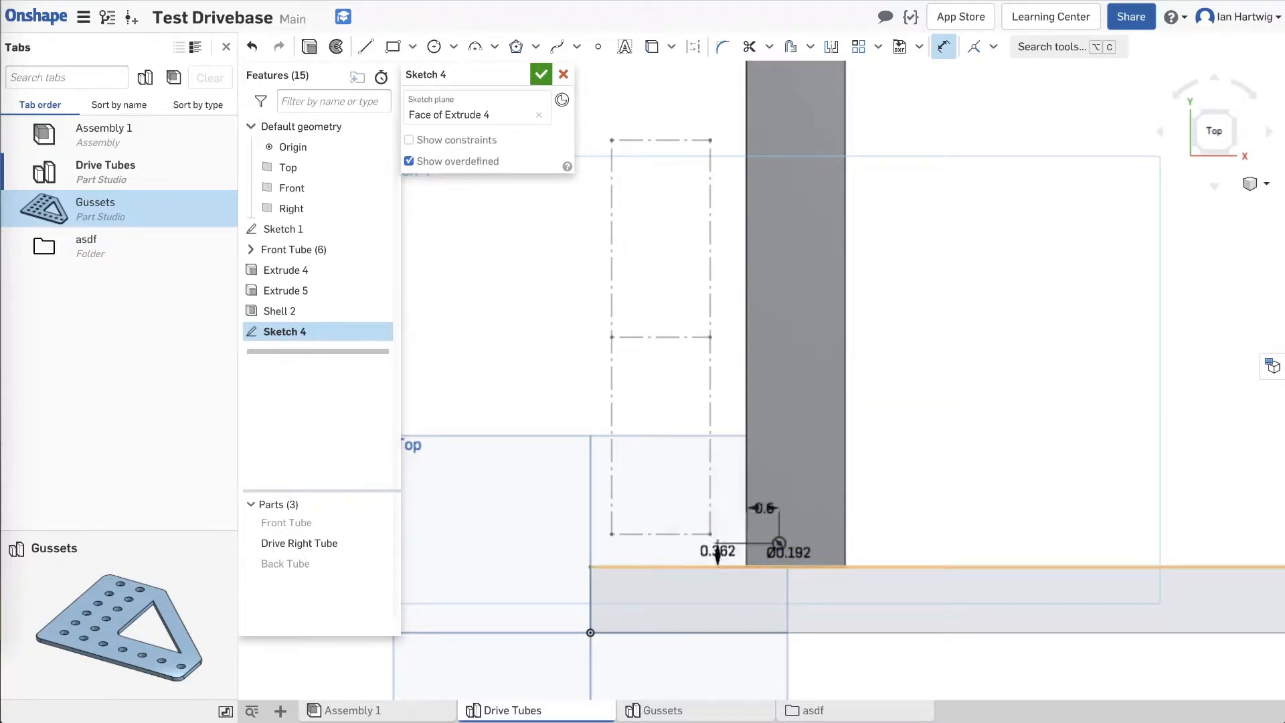
Start a linear pattern of the circle with 2 instances spaced 0.5 in apart across the tube's width.
left_click(860, 47)
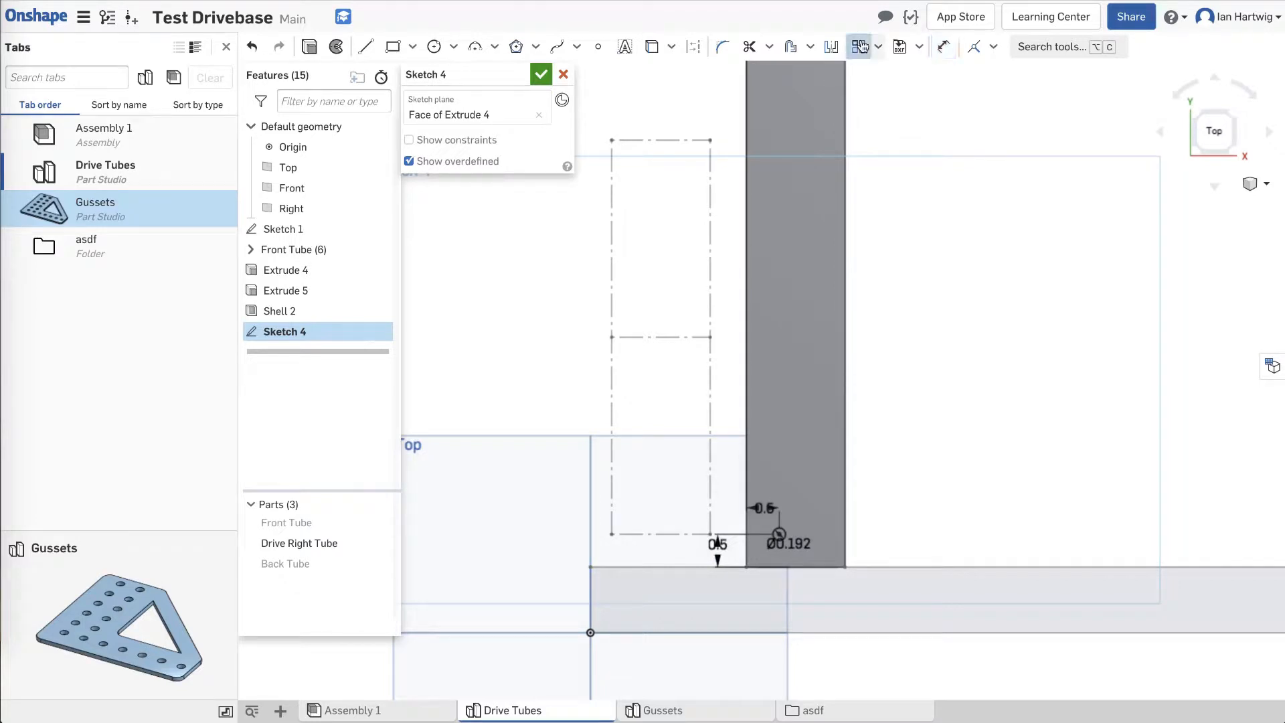
left_click(781, 536)
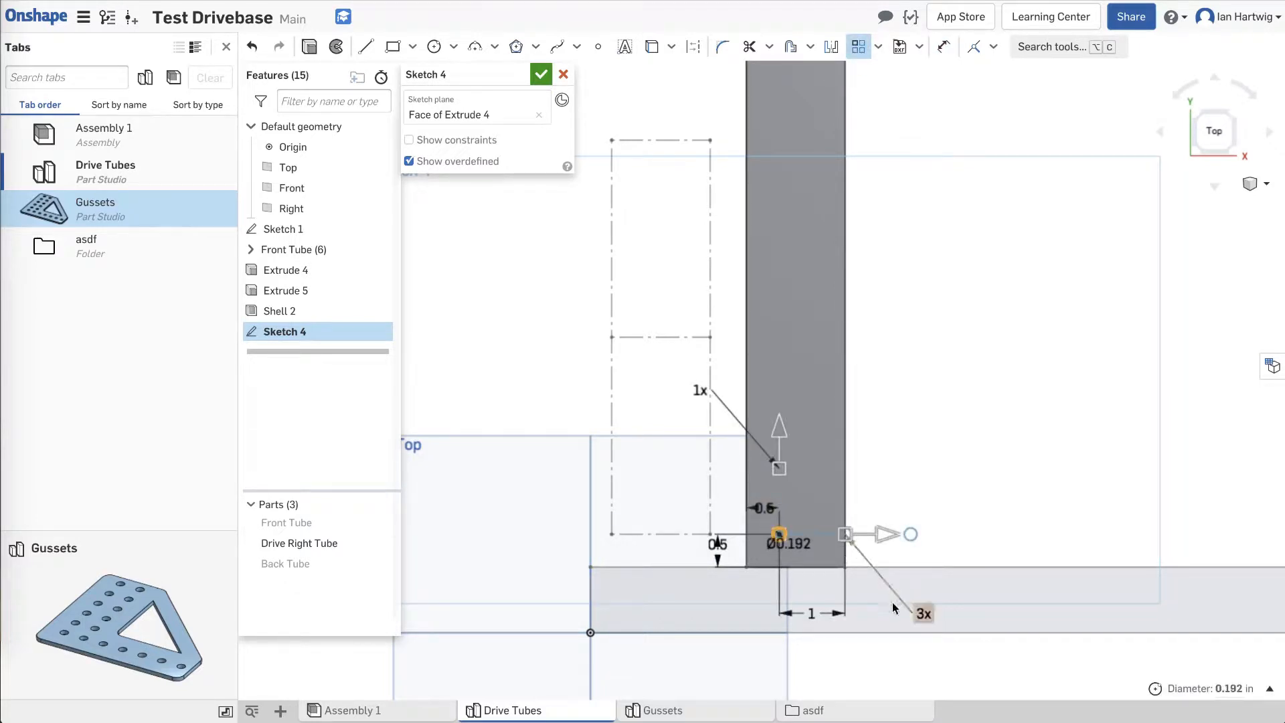
double_click(811, 612)
type(".5in")
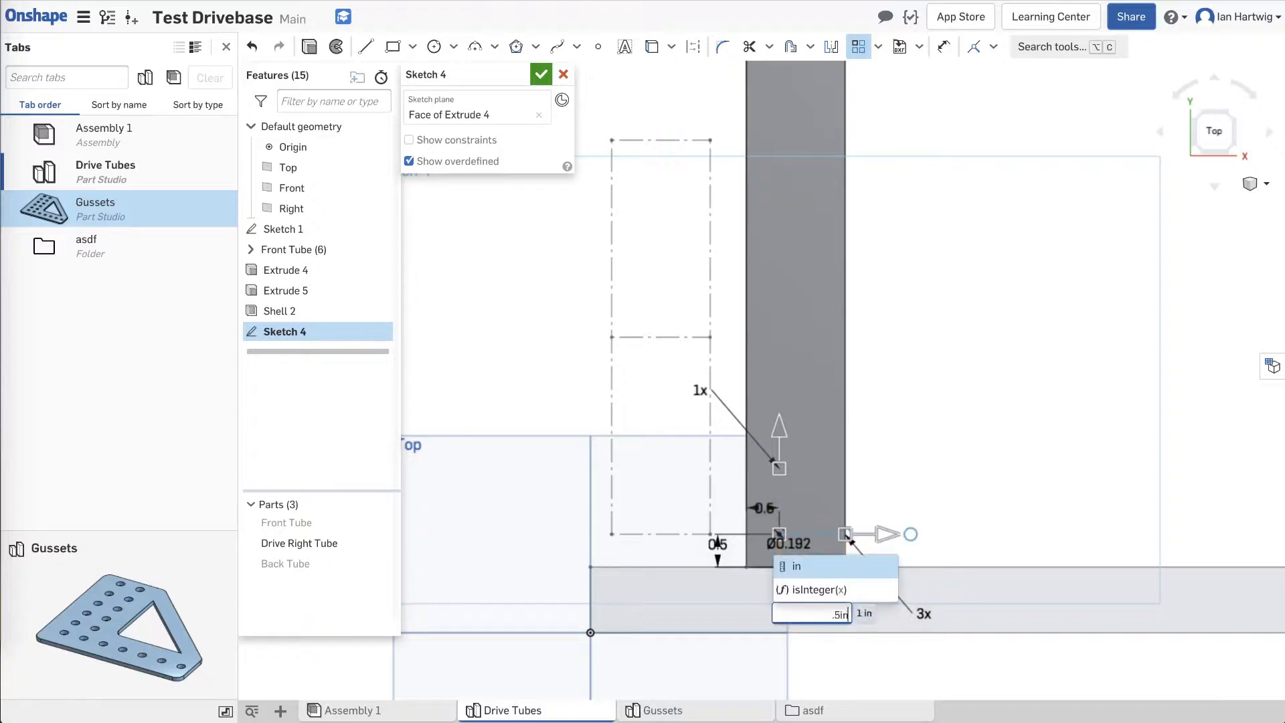
key("Return")
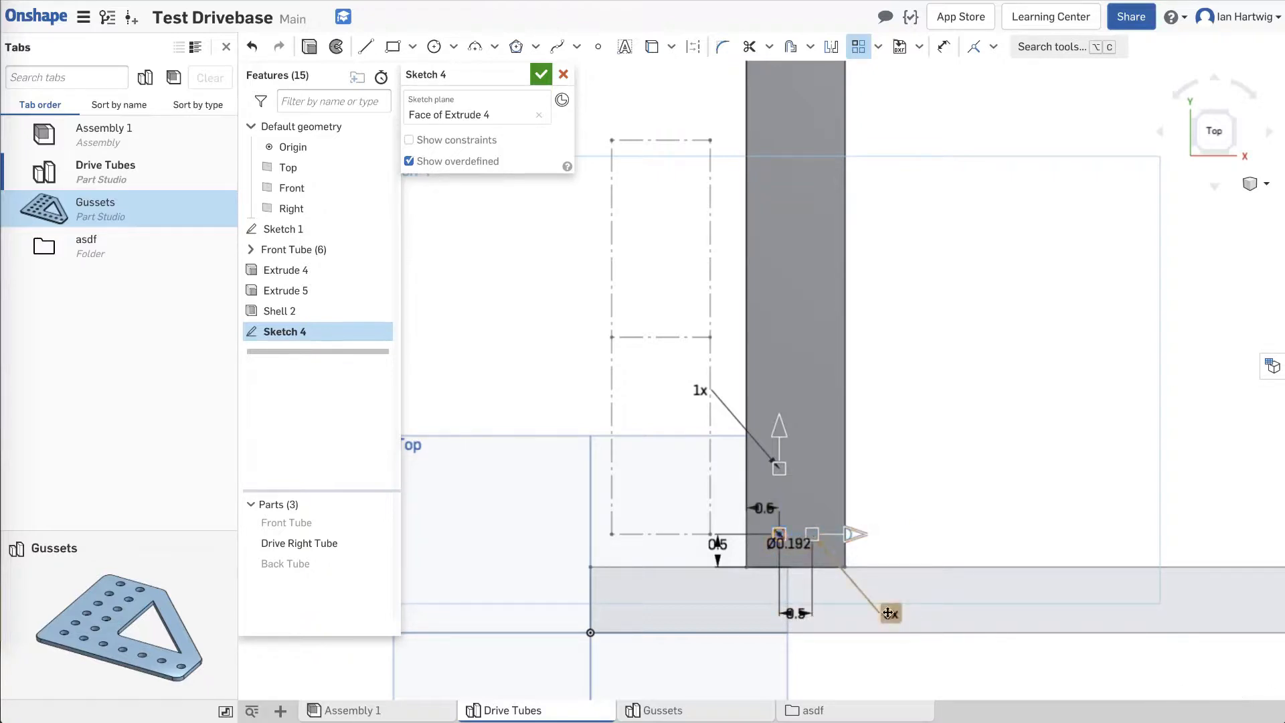
double_click(888, 613)
type("2")
key("Return")
Set the pattern's lengthwise direction to 59 instances spaced 0.5 in apart and create the hole pattern along the whole tube.
double_click(699, 390)
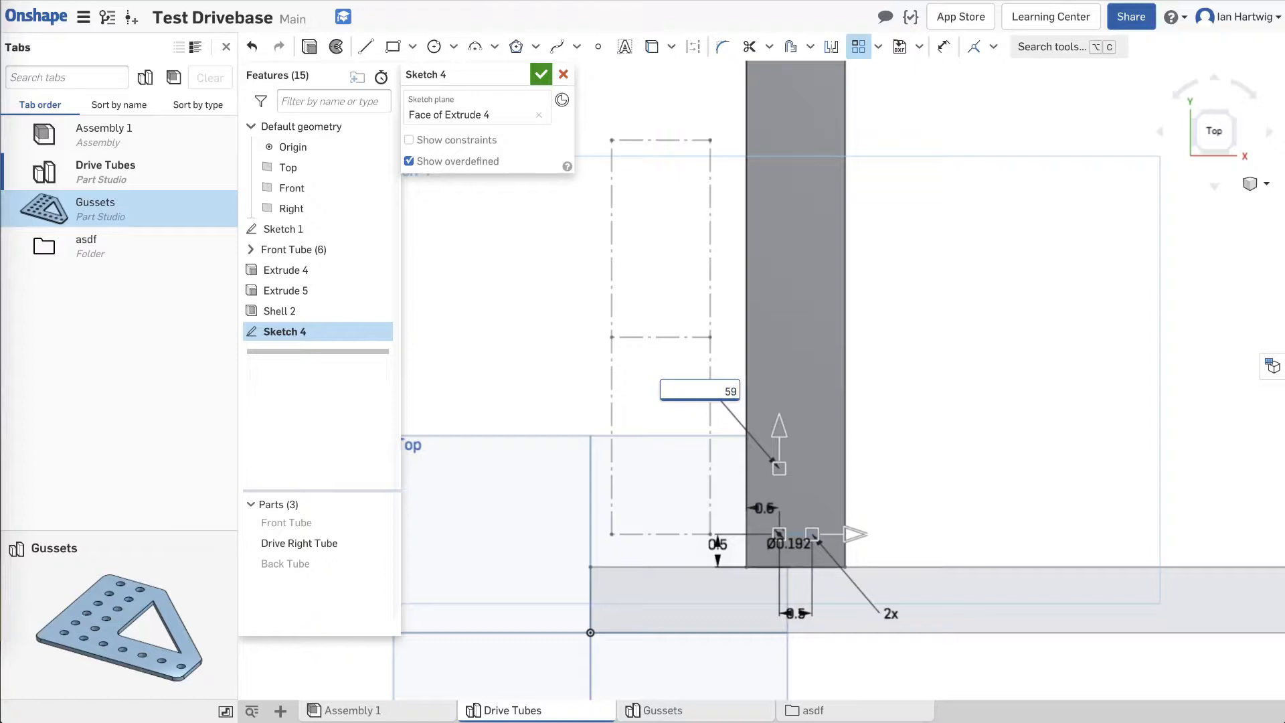
key("Return")
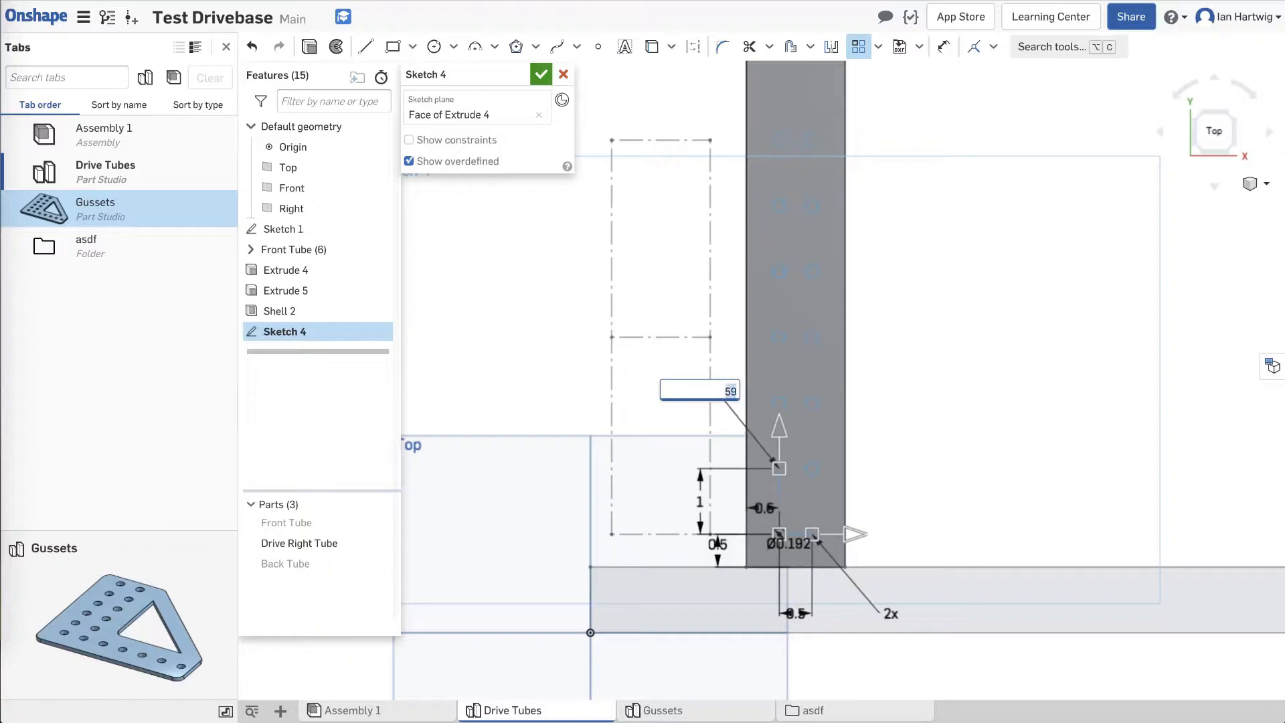
double_click(700, 499)
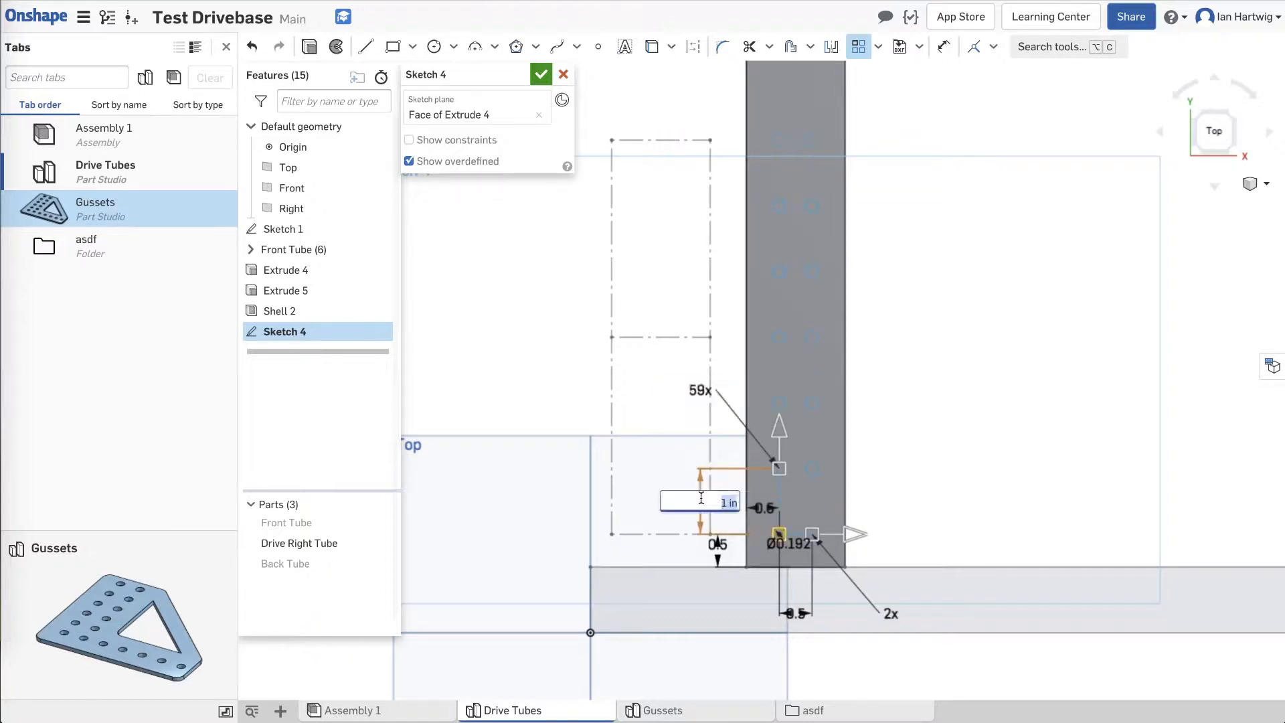
type(".5in")
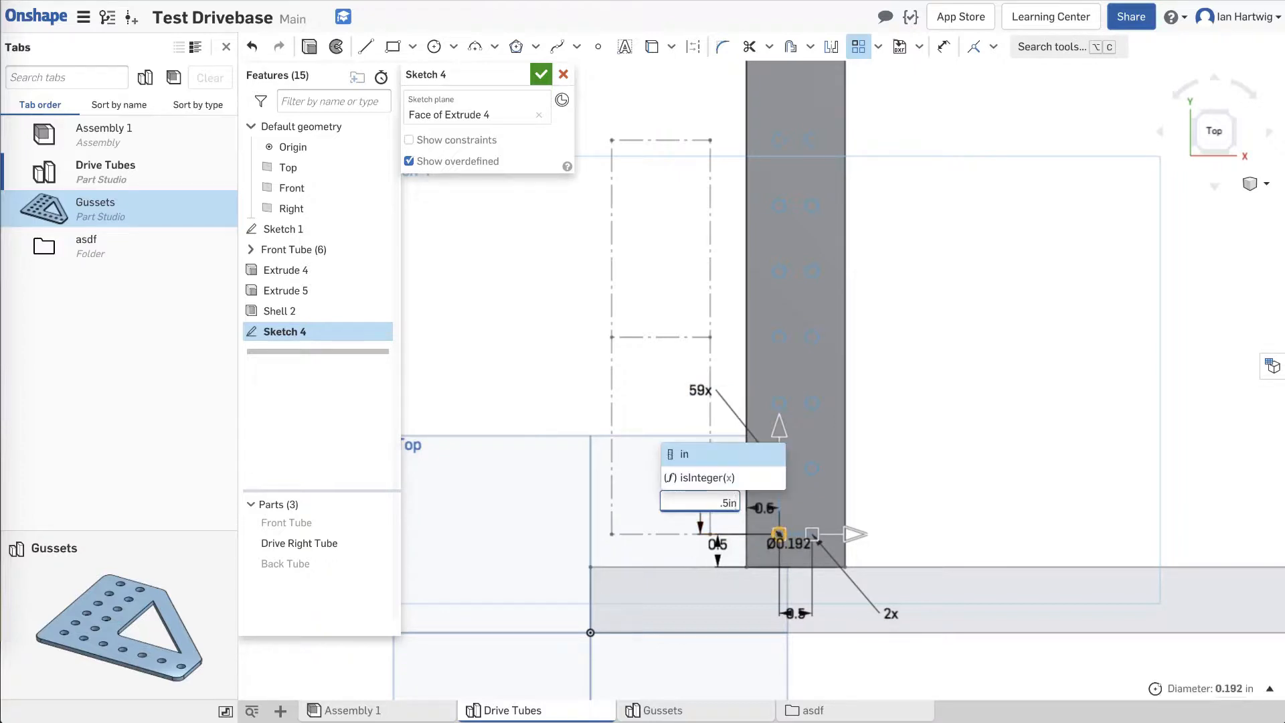
key("Return")
scroll(894, 480, "down", 3)
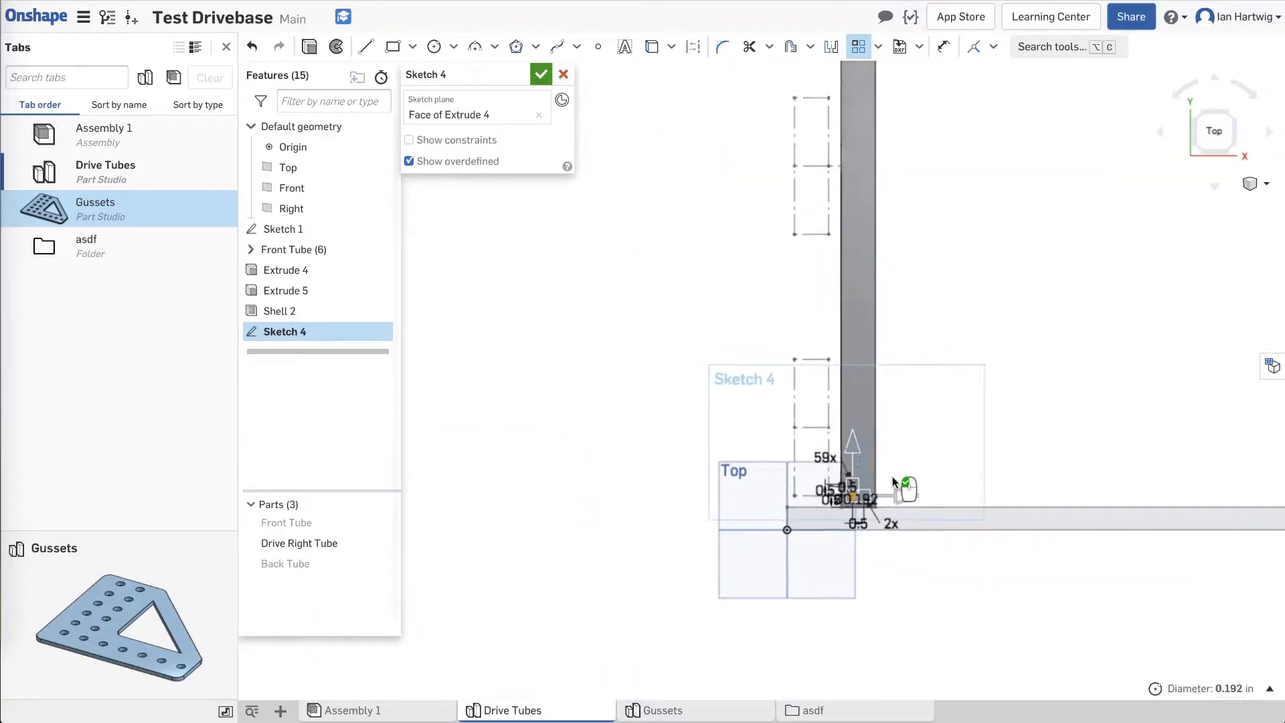
scroll(893, 480, "down", 2)
scroll(879, 95, "up", 4)
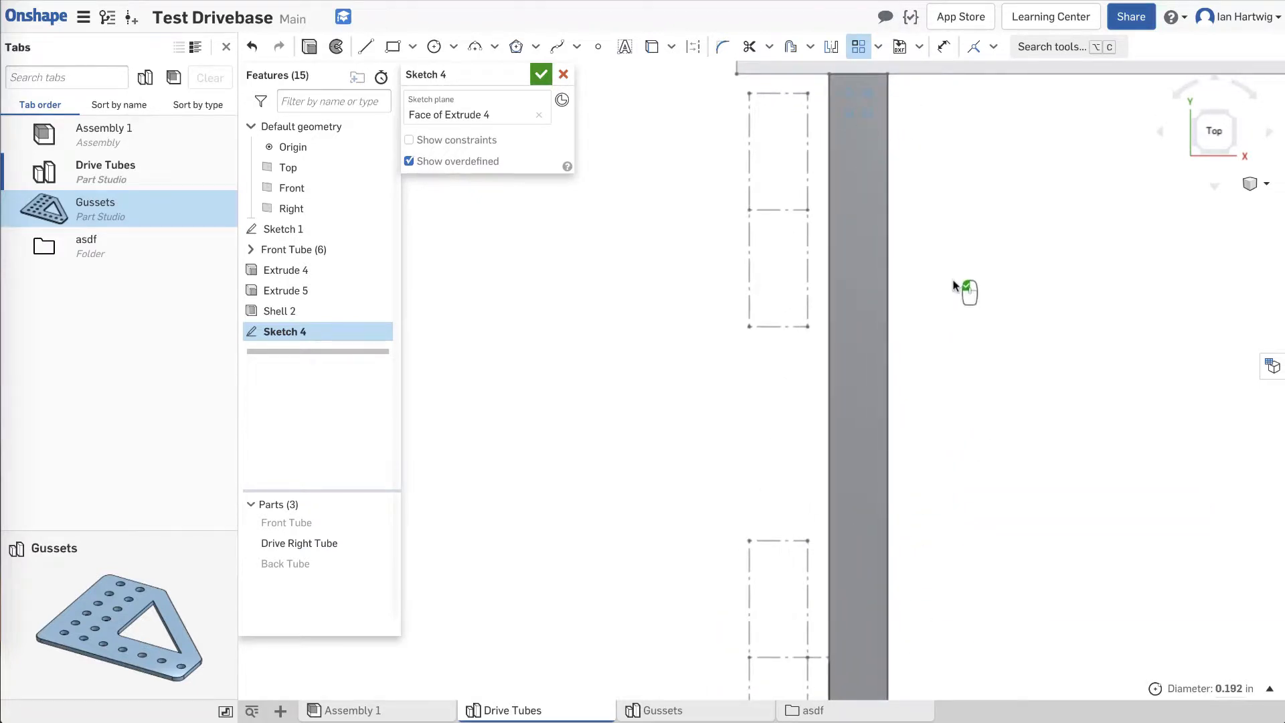
left_click(942, 238)
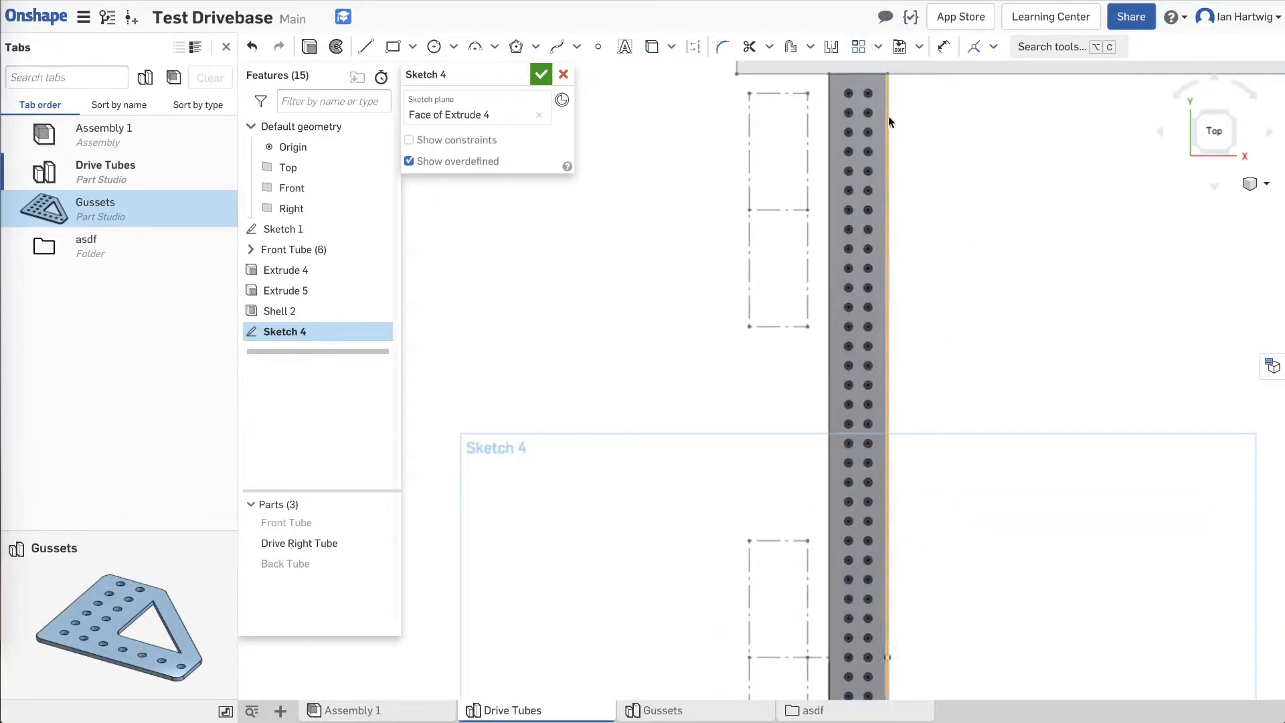
scroll(887, 205, "down", 4)
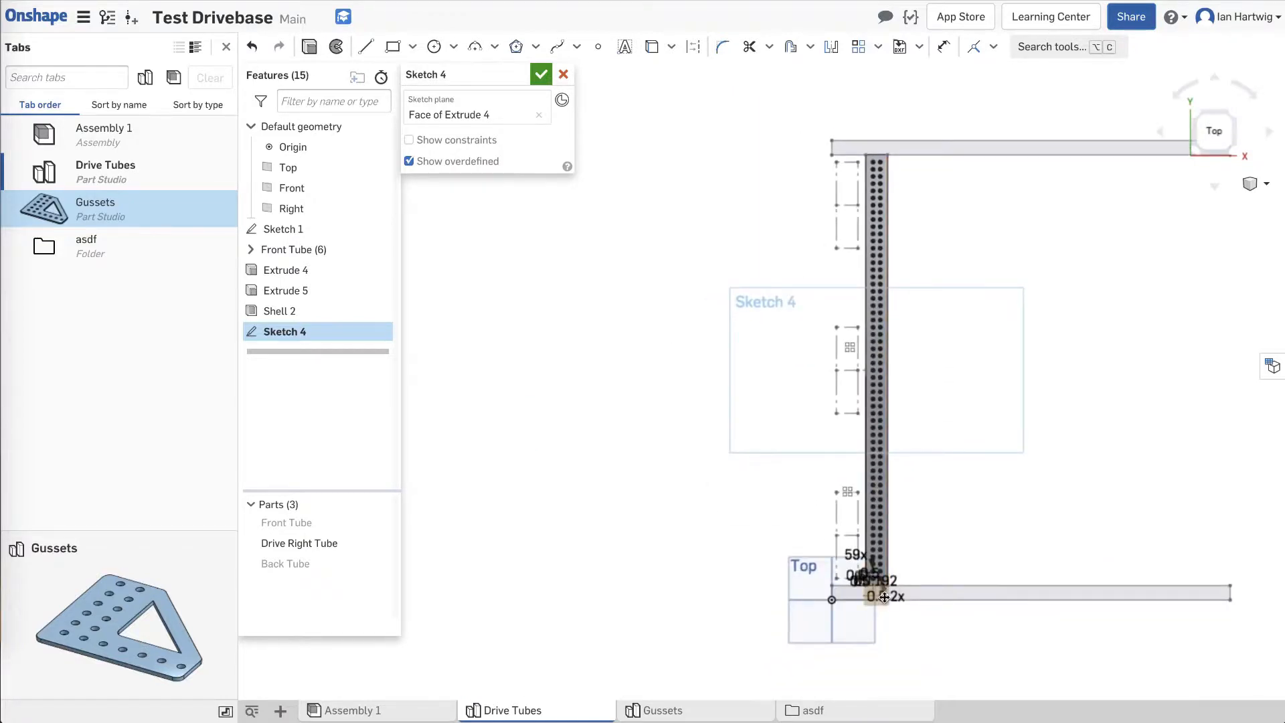
scroll(884, 597, "up", 4)
mouse_move(906, 491)
right_mouse_down()
mouse_move(883, 416)
mouse_move(885, 463)
right_mouse_up()
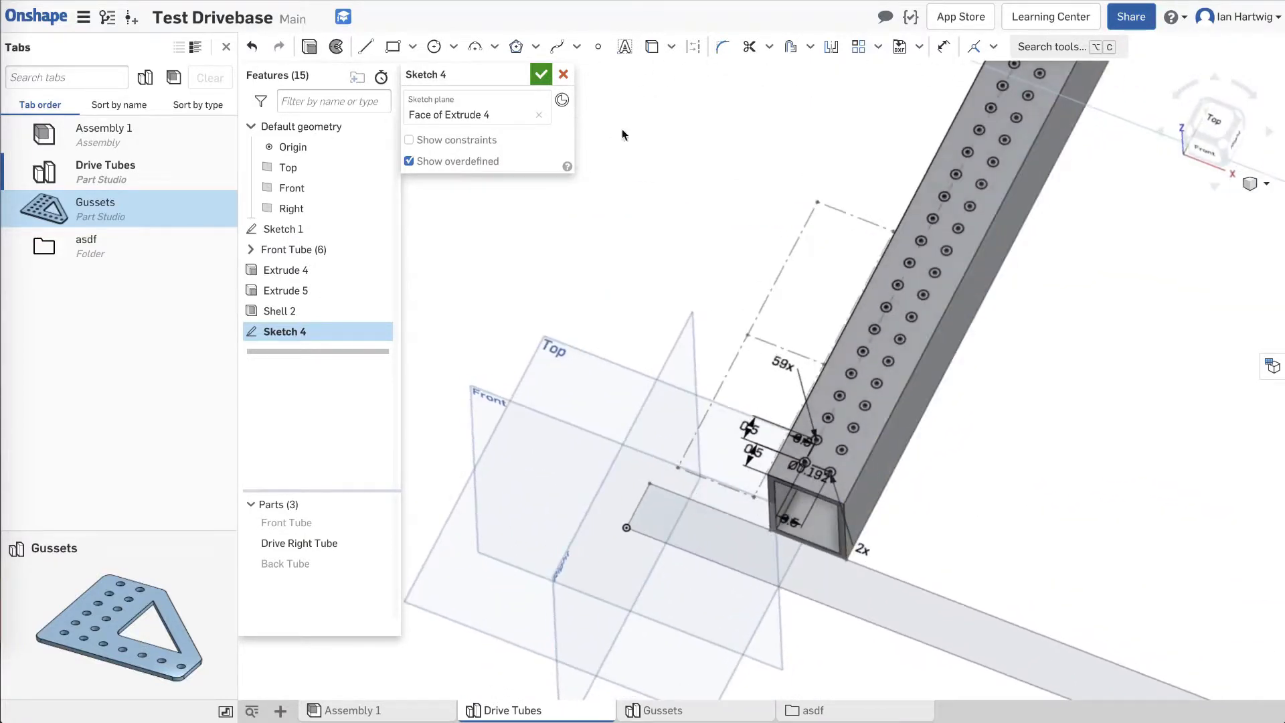
Finish the hole pattern sketch on the Drive Right Tube and show the hidden Front Tube part.
left_click(540, 75)
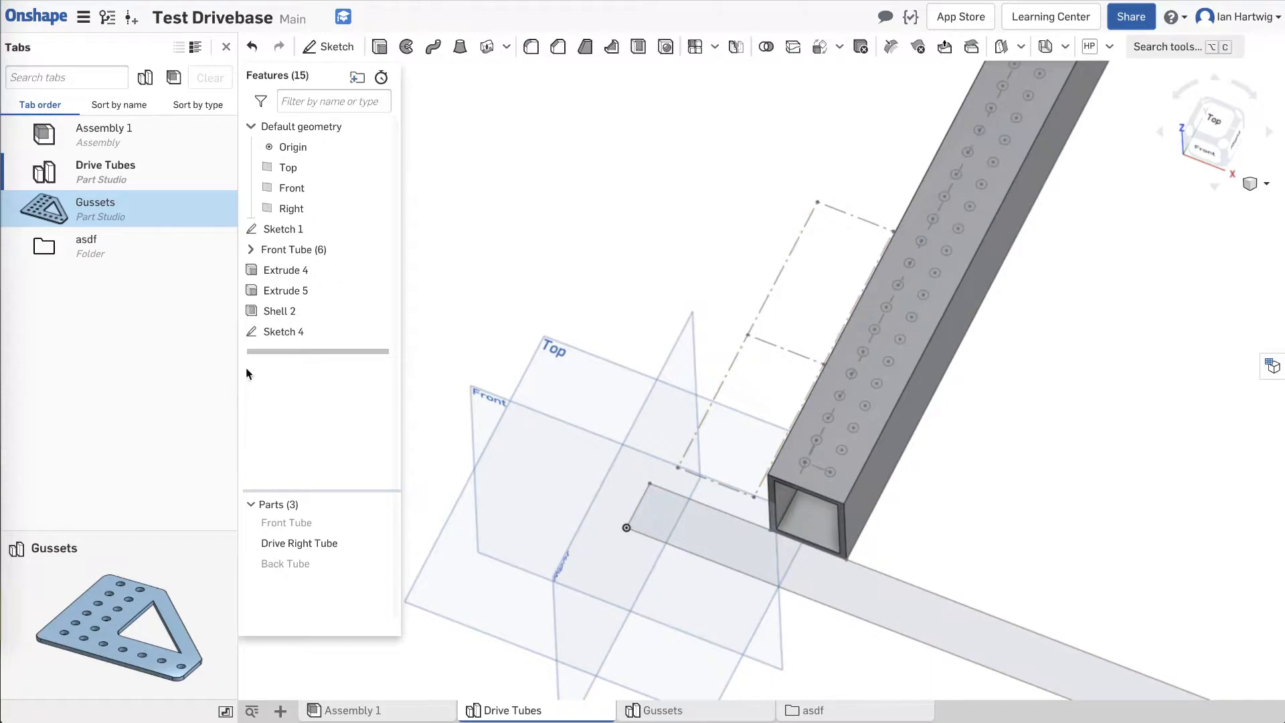
left_click(379, 524)
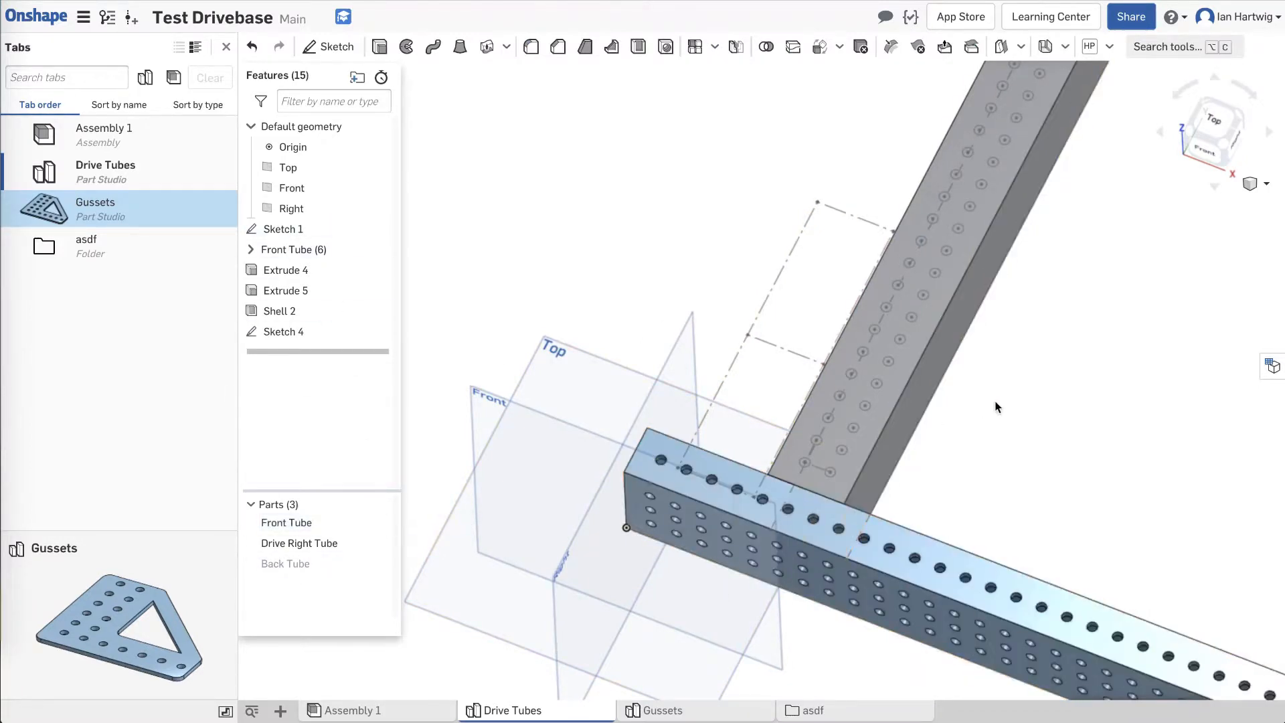
mouse_move(847, 587)
right_mouse_down()
mouse_move(881, 536)
mouse_move(869, 568)
mouse_move(877, 538)
mouse_move(878, 581)
mouse_move(905, 605)
mouse_move(878, 605)
mouse_move(885, 580)
right_mouse_up()
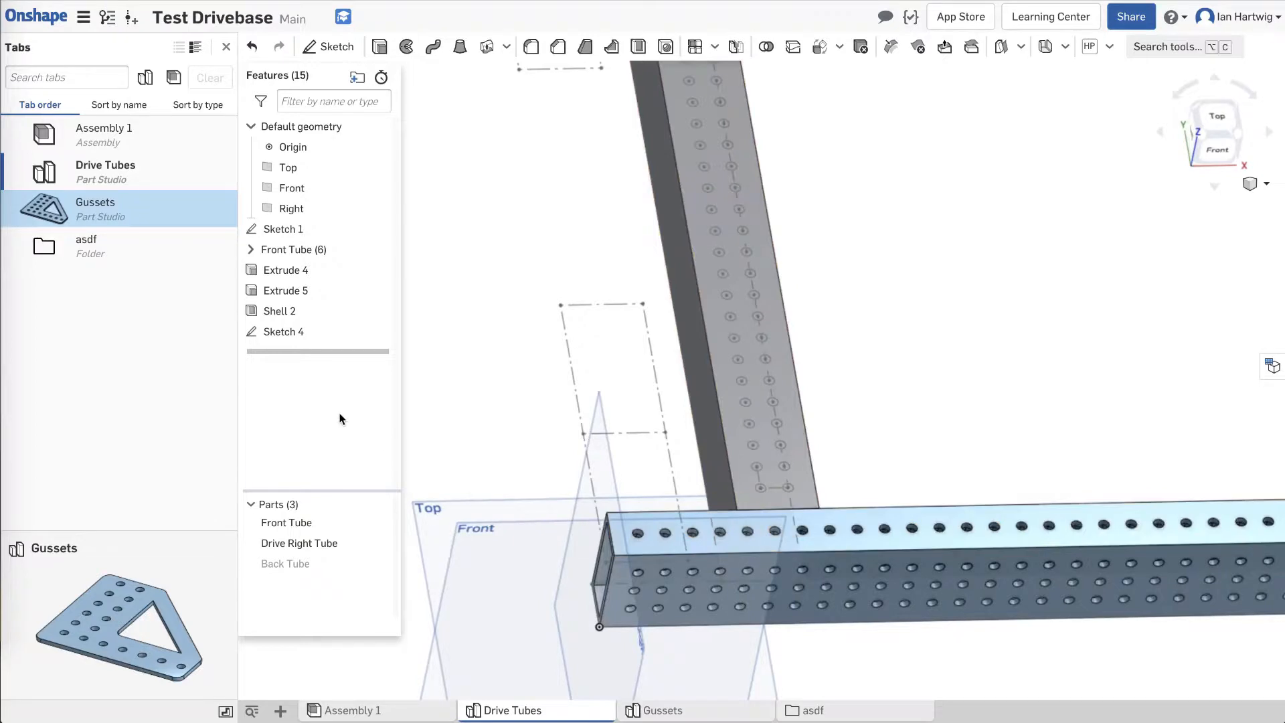
left_click_drag(787, 544, 877, 448)
left_click(950, 400)
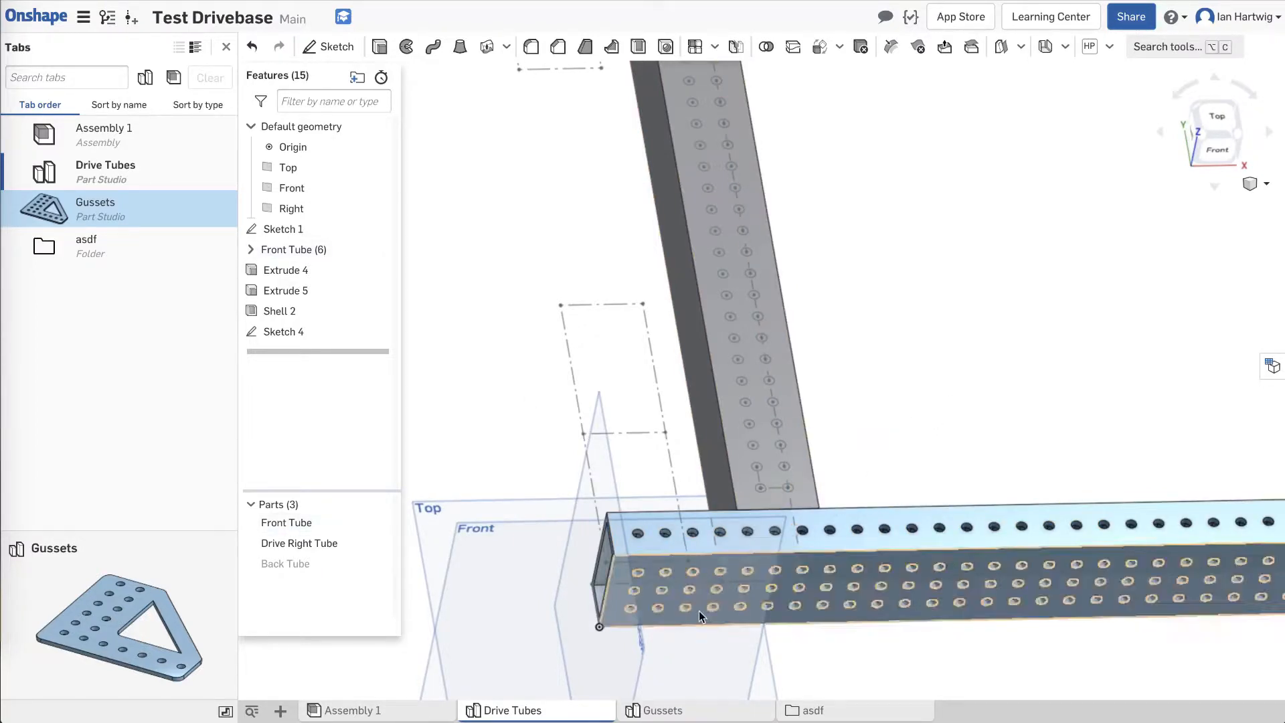
Expand the Front Tube folder, open Sketch 2 to review its hole layout, and close it without changes.
left_click(252, 251)
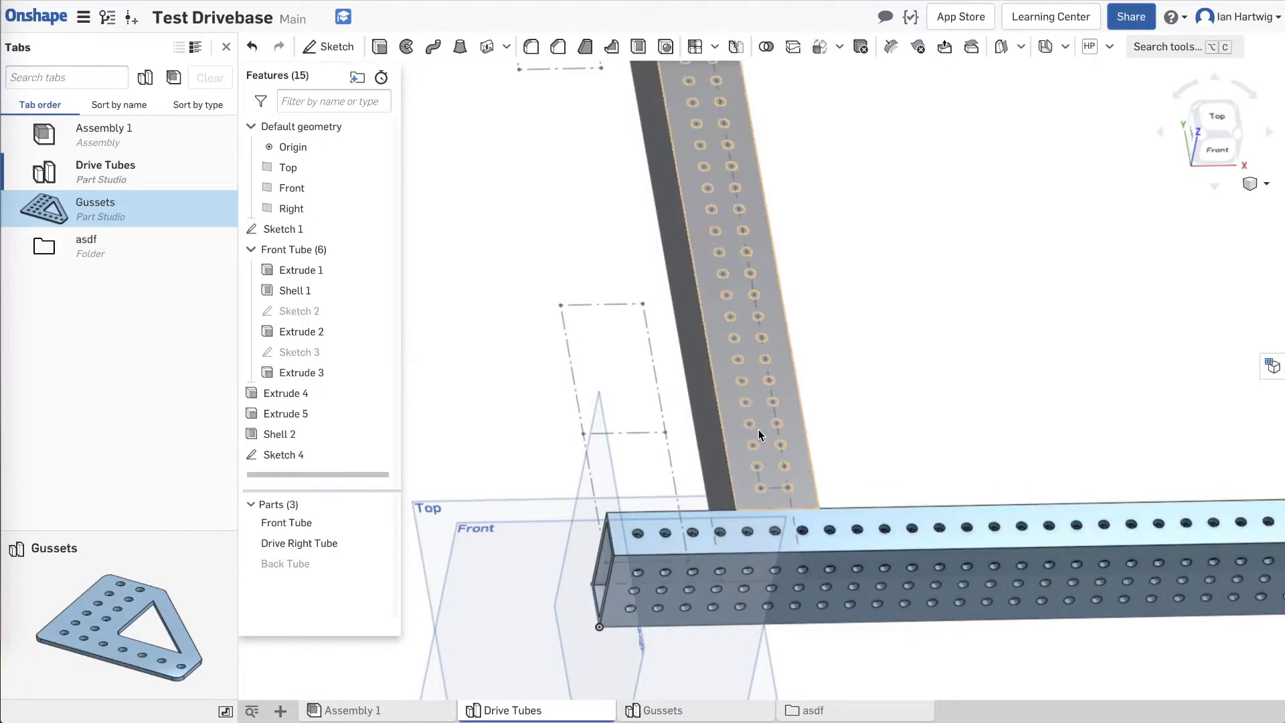
scroll(670, 544, "down", 5)
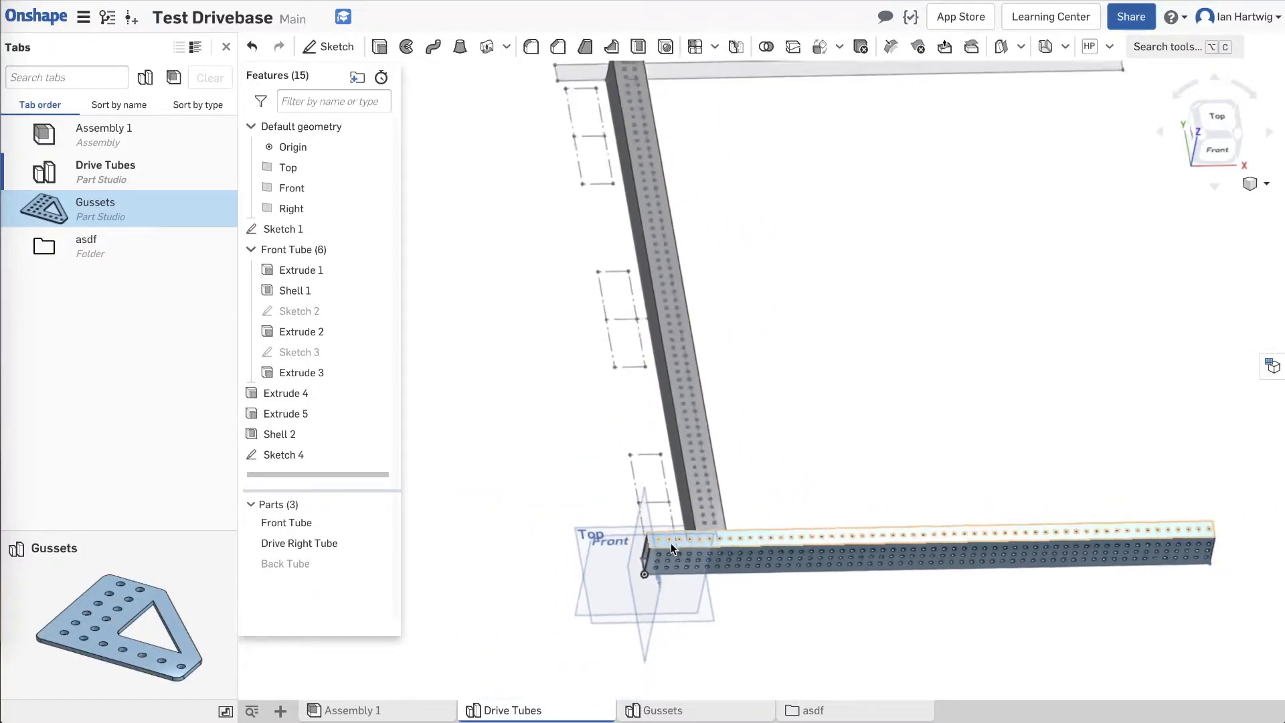
scroll(672, 547, "up", 8)
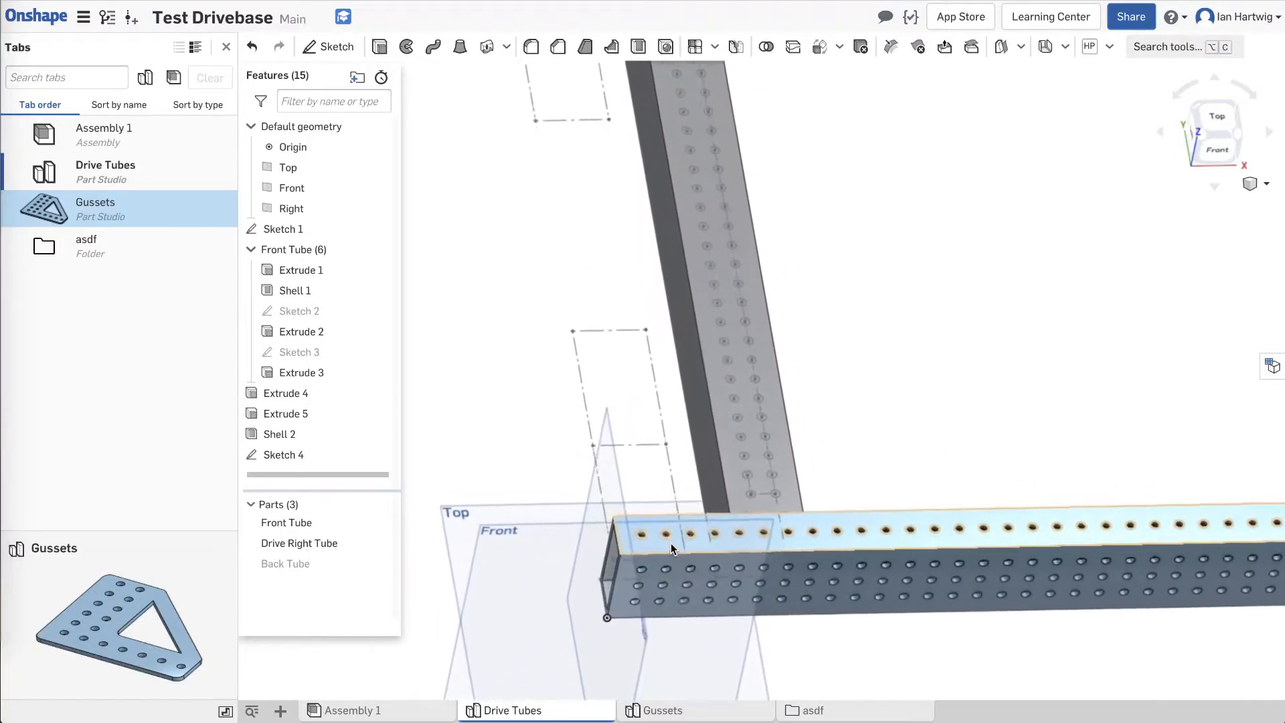
key("shift+1")
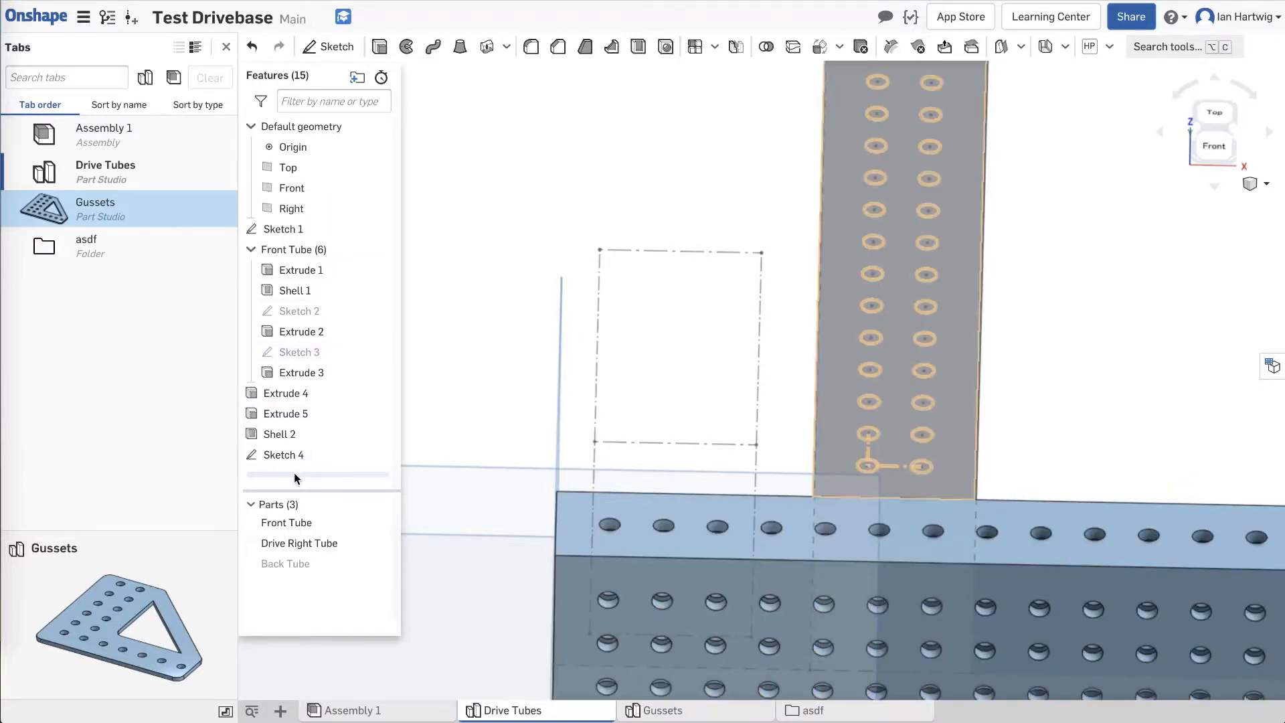
double_click(305, 312)
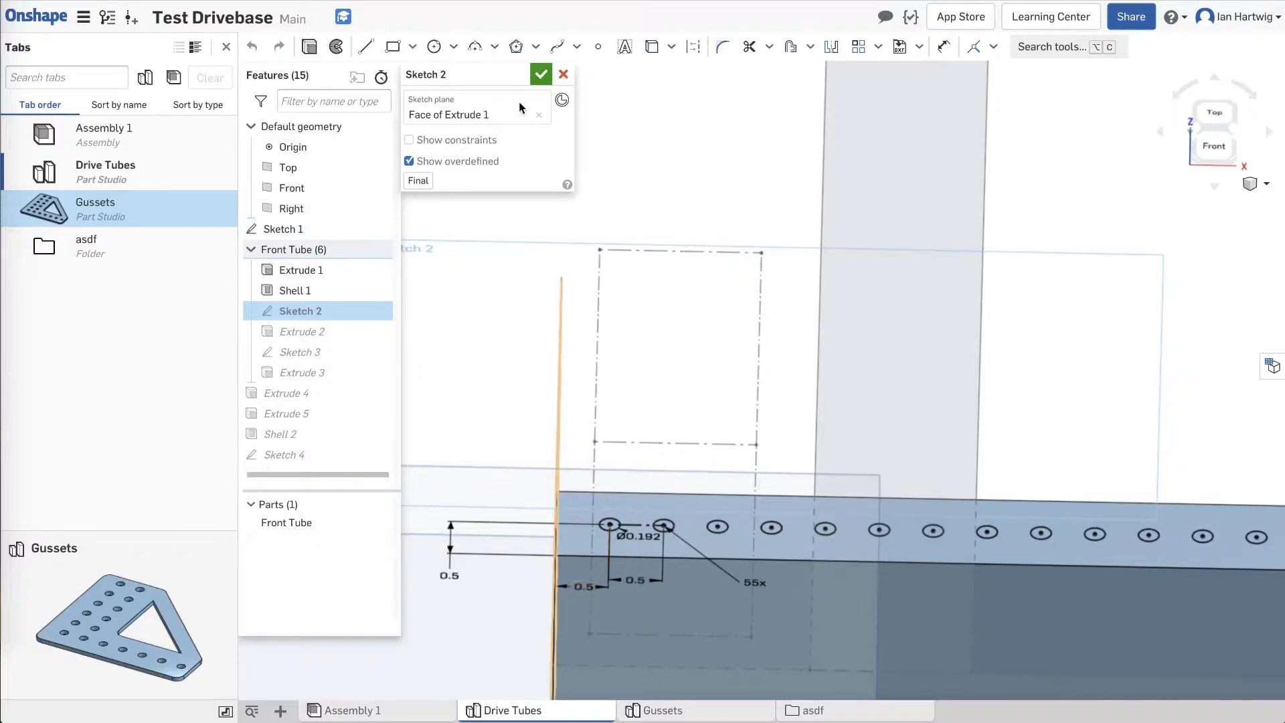
left_click(563, 75)
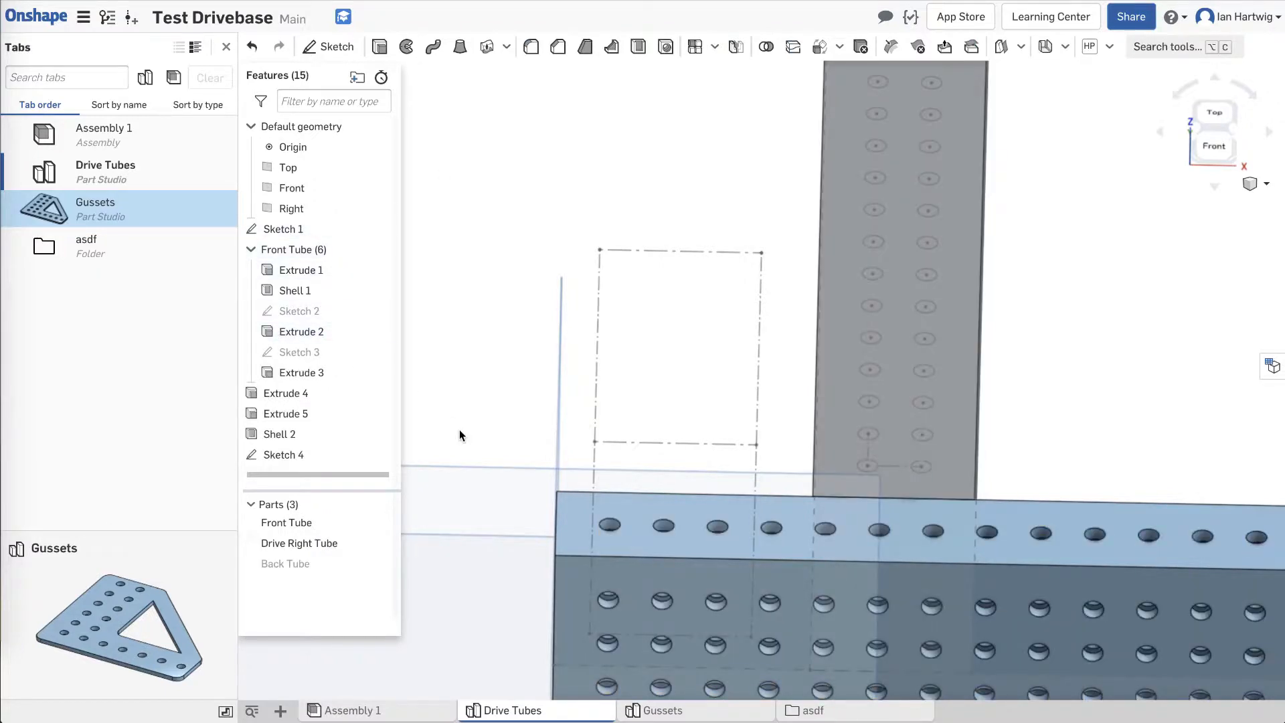
Extrude the Sketch 4 circles as a Through all removal to cut the holes through the Drive Right Tube.
right_click_drag(690, 434, 681, 472)
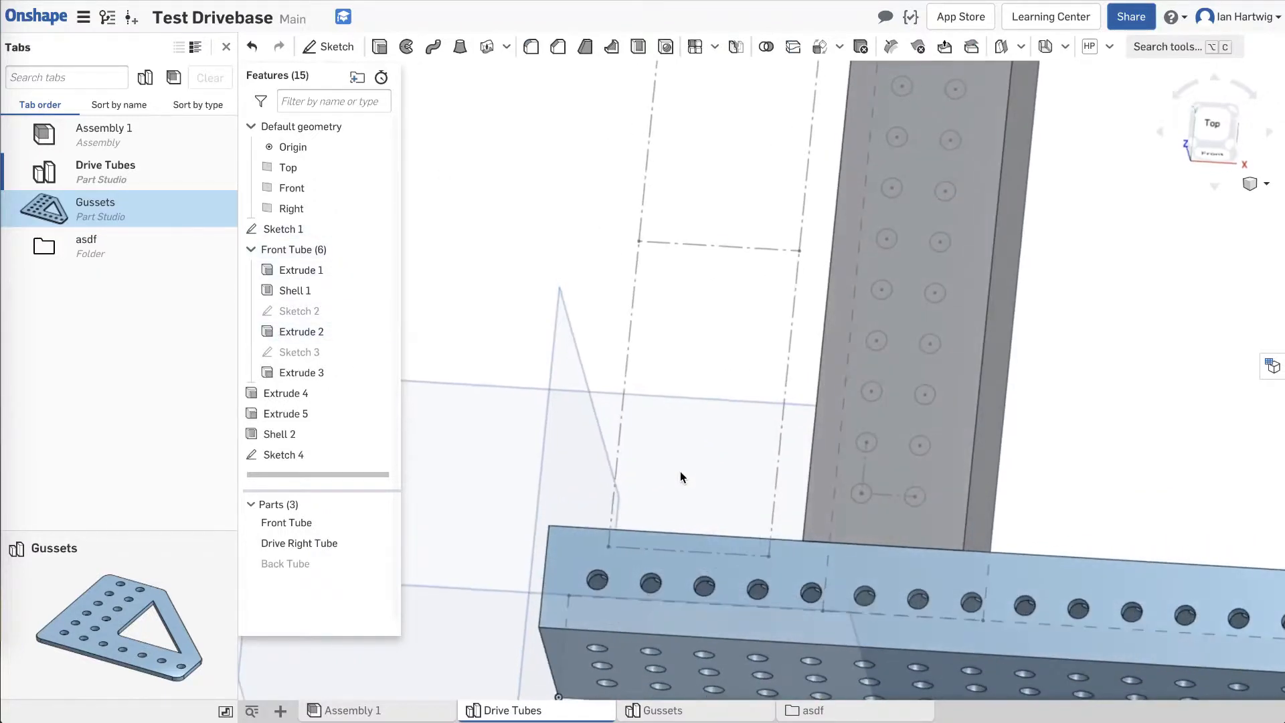
scroll(680, 473, "down", 5)
scroll(680, 477, "down", 3)
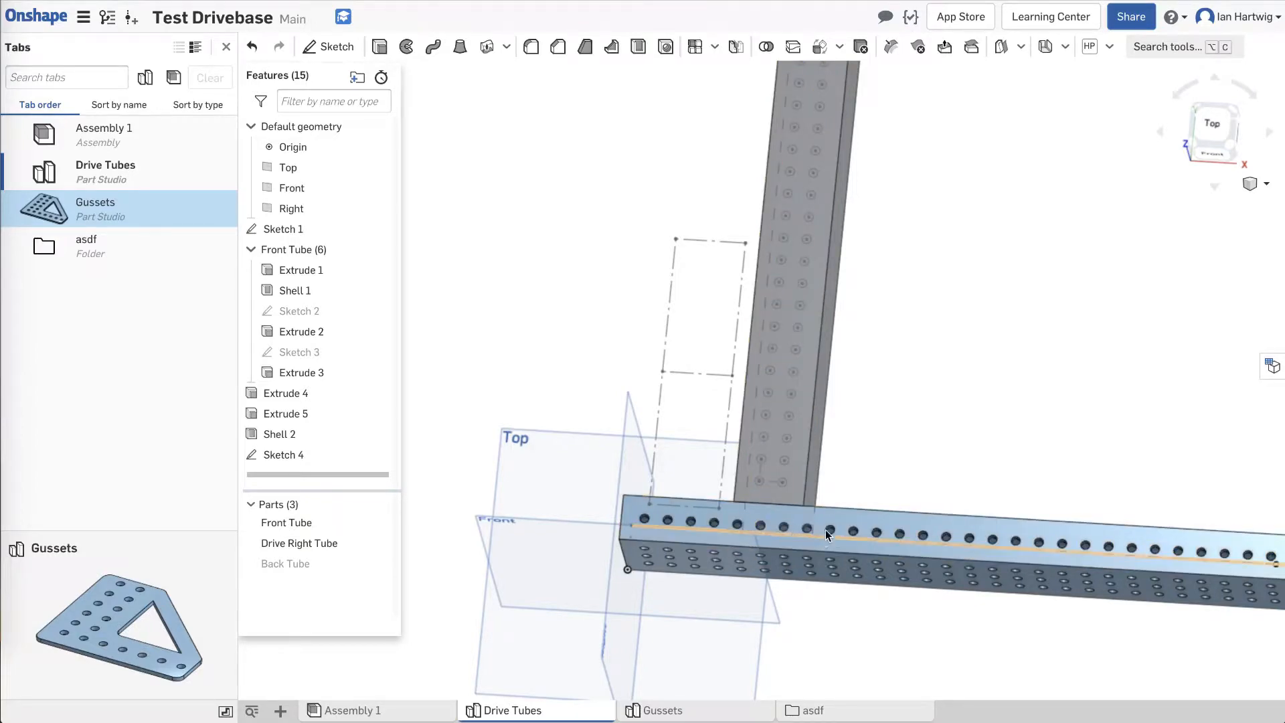
mouse_move(881, 472)
right_mouse_down()
mouse_move(891, 448)
mouse_move(834, 409)
mouse_move(834, 441)
mouse_move(852, 458)
mouse_move(841, 464)
right_mouse_up()
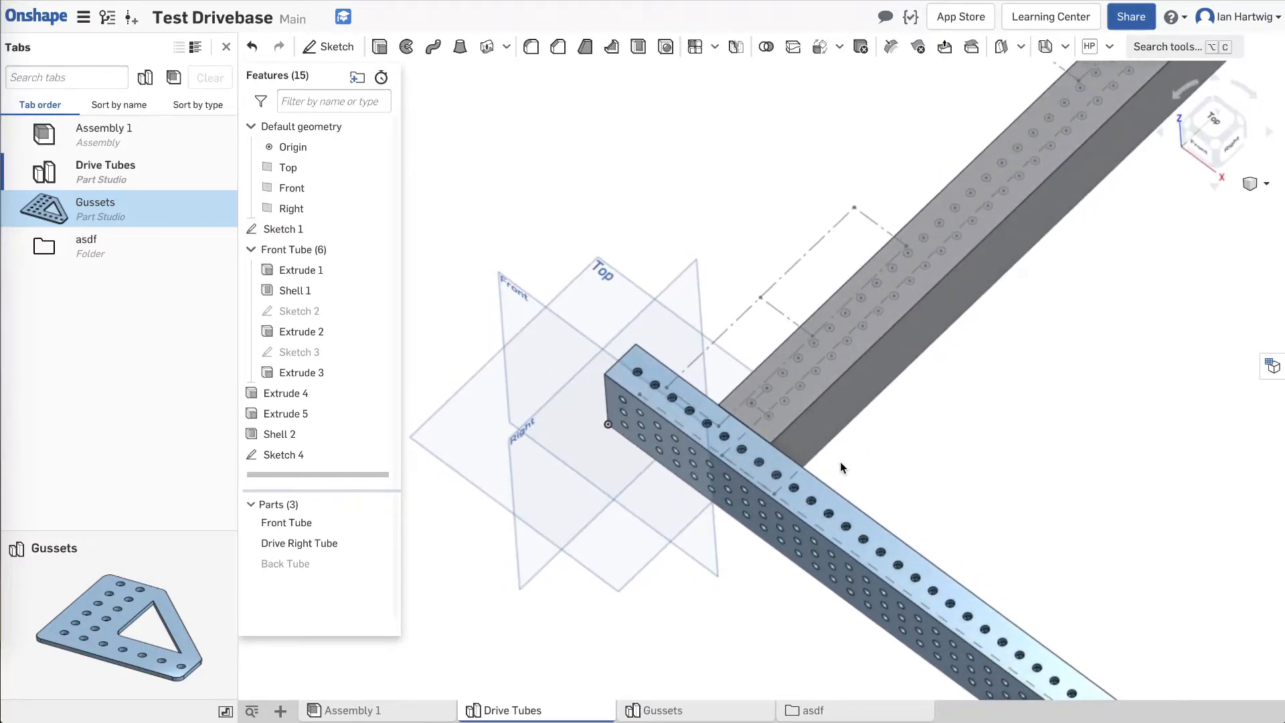
left_click(289, 455)
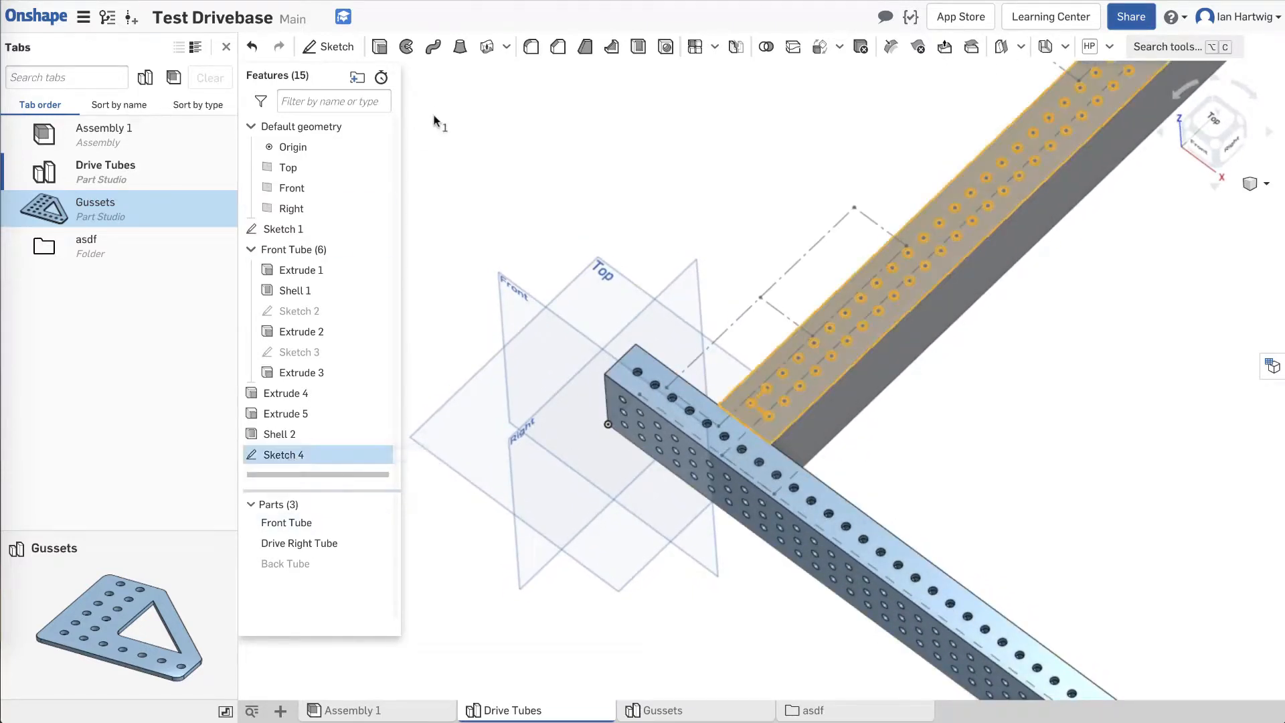
left_click(534, 137)
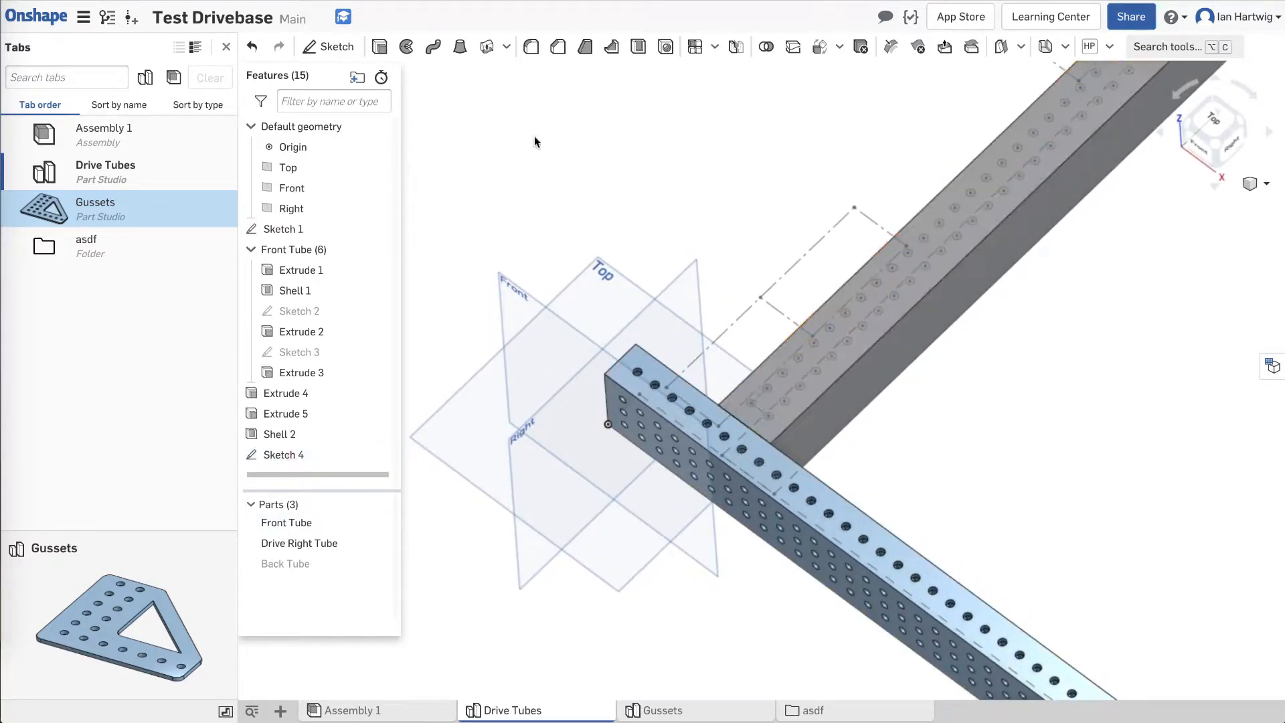
left_click(316, 455)
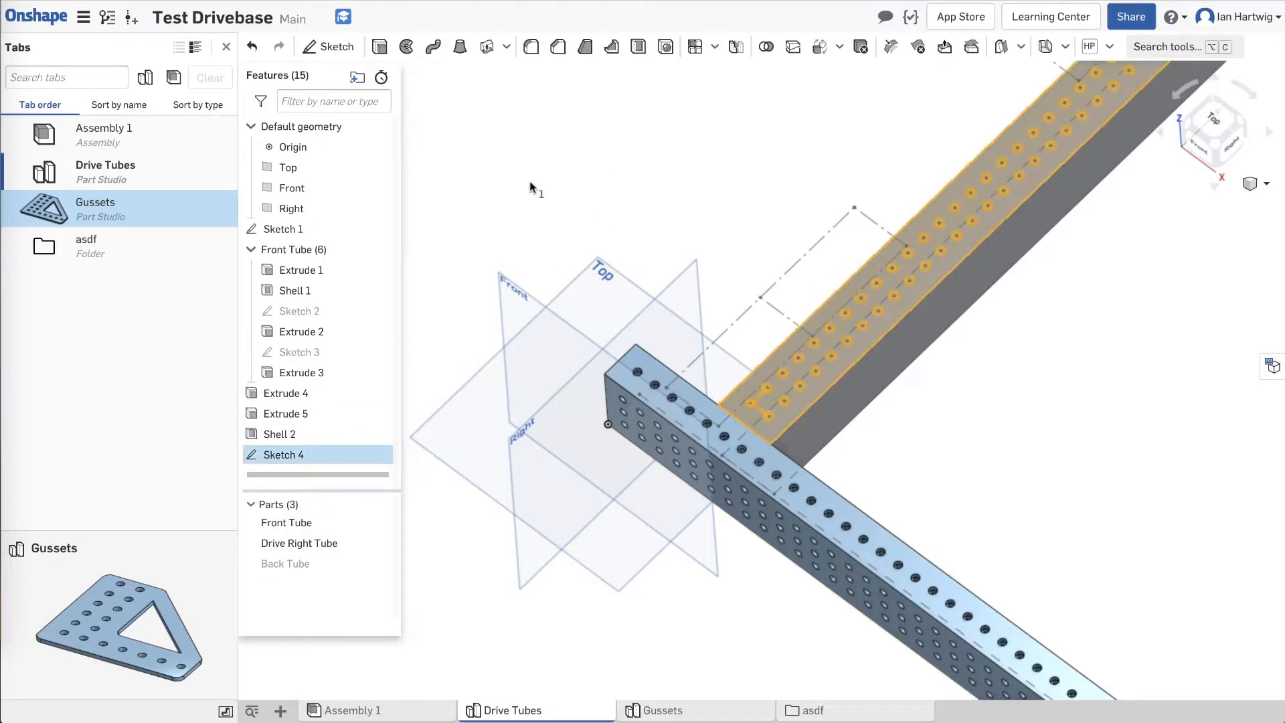
left_click(380, 47)
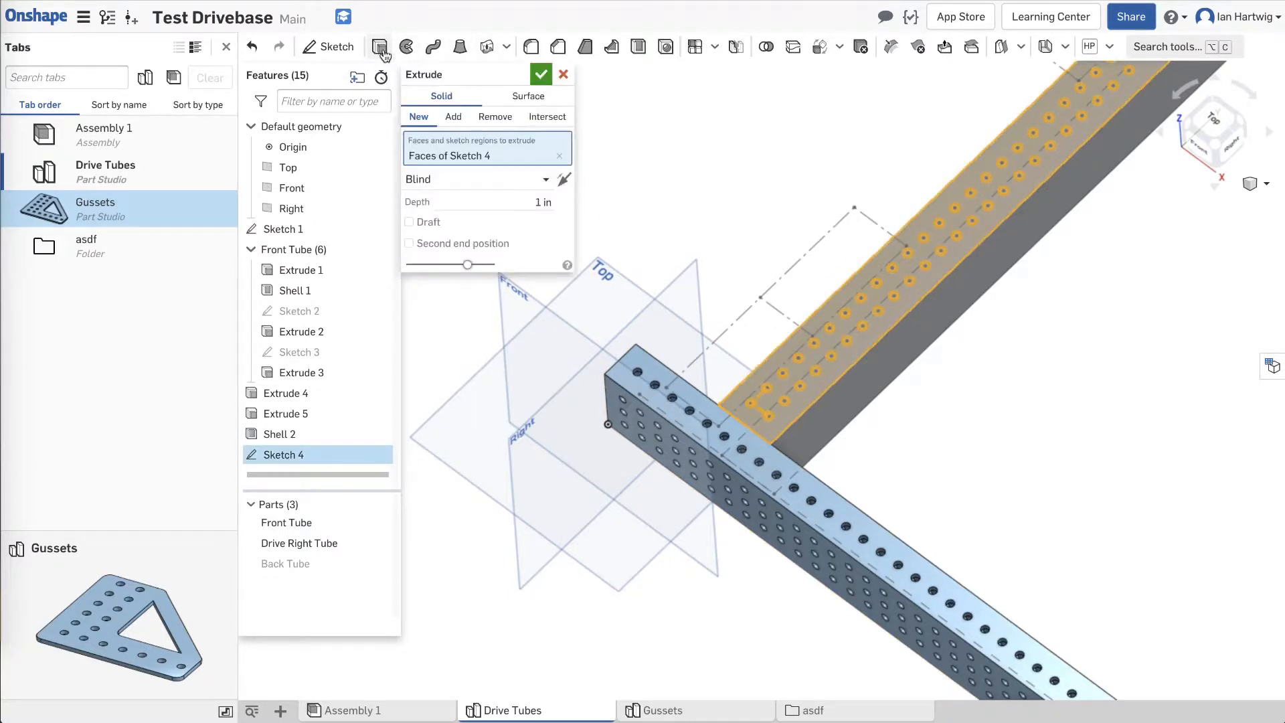
left_click(493, 117)
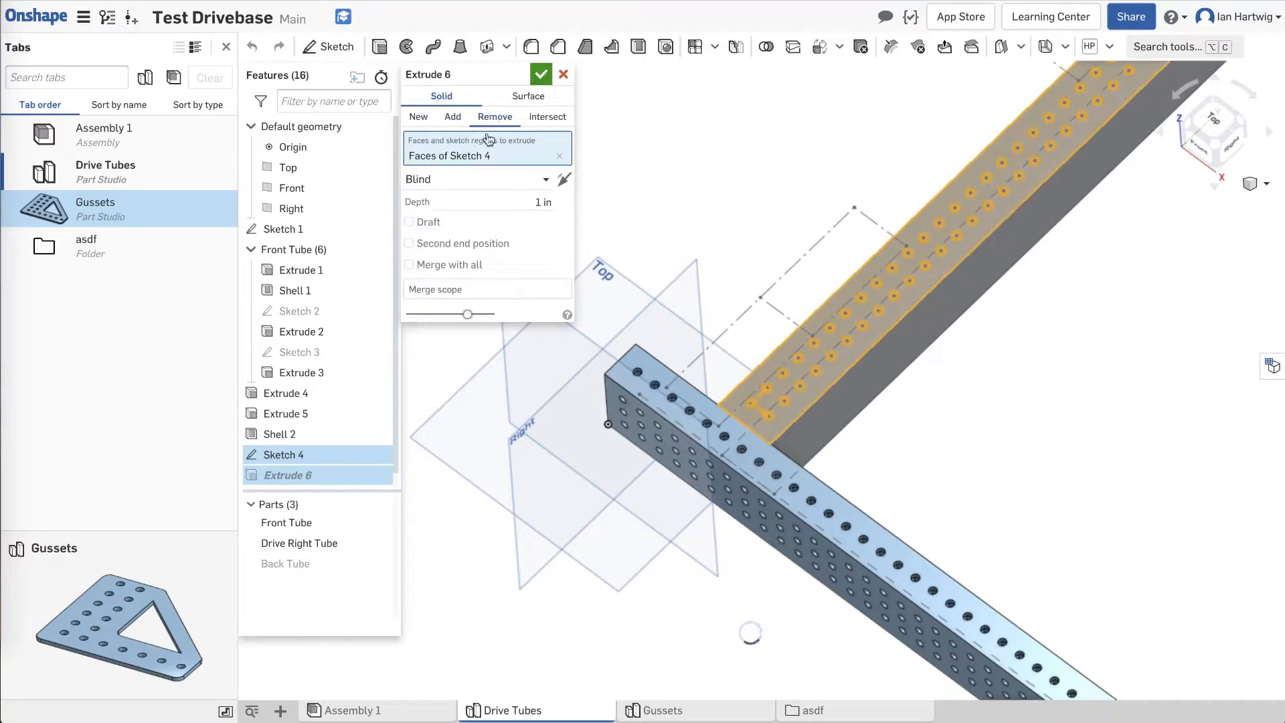
left_click(488, 179)
left_click(459, 334)
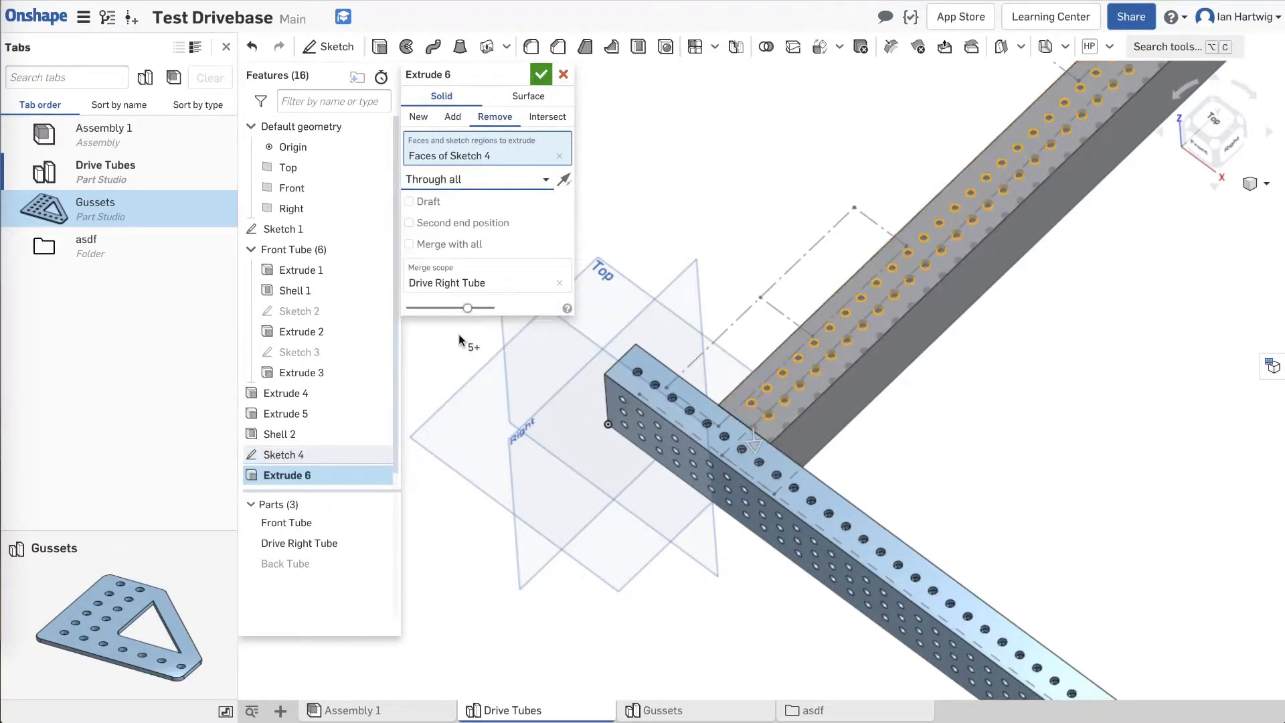
left_click(541, 76)
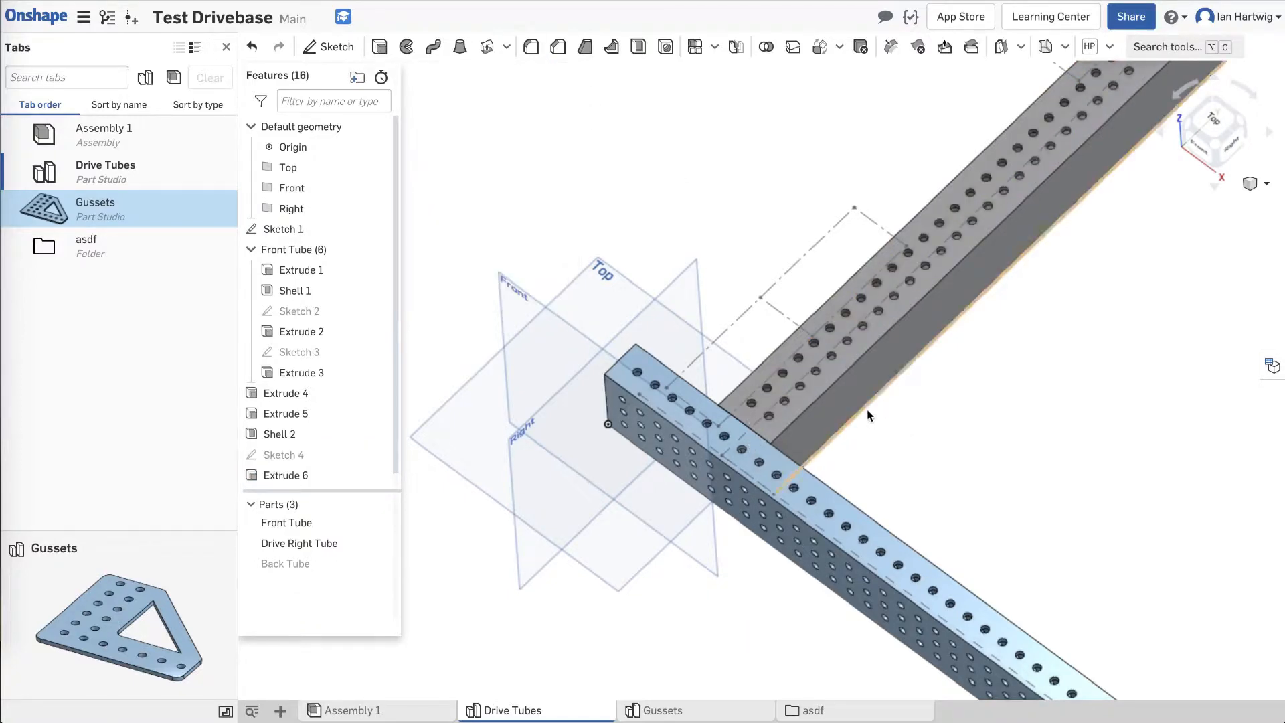
Move Extrude 5 below Extrude 6 and group Extrude 4, Shell 2, Sketch 4 and Extrude 6 in a folder named "Drive Right Tube".
mouse_move(867, 415)
right_mouse_down()
mouse_move(945, 279)
mouse_move(817, 416)
mouse_move(845, 376)
mouse_move(888, 358)
mouse_move(836, 392)
right_mouse_up()
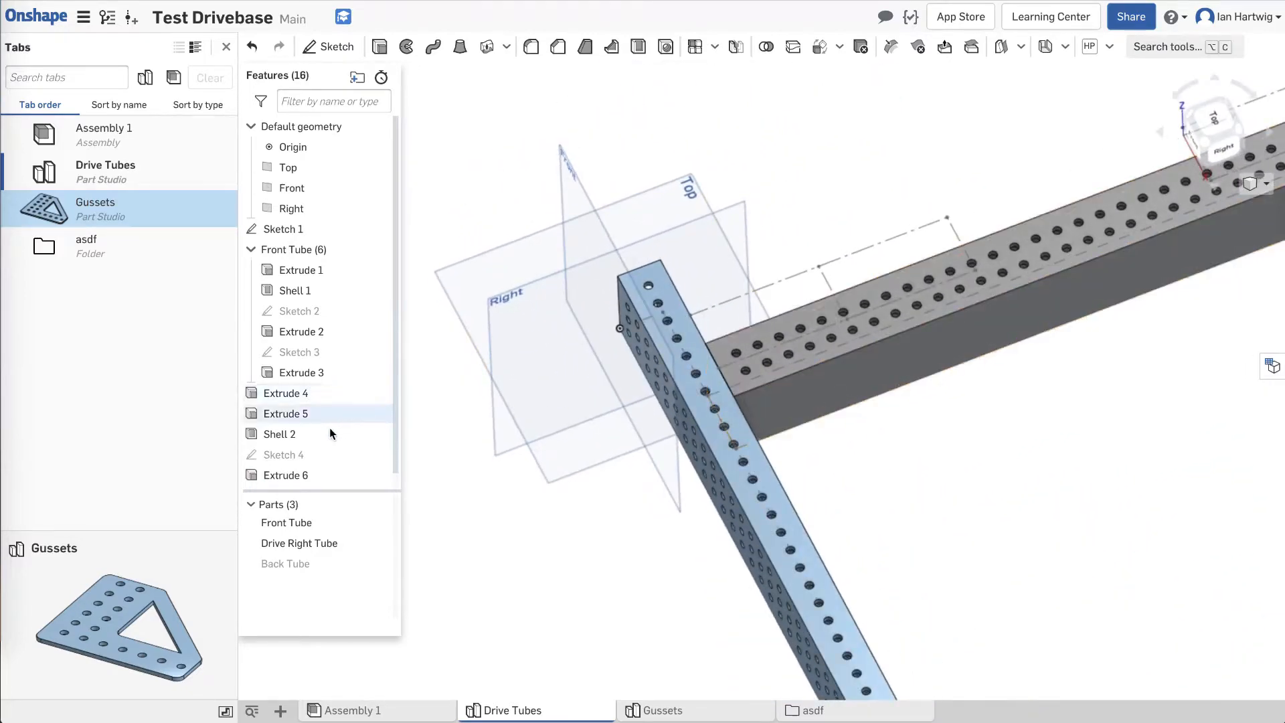
scroll(331, 435, "down", 1)
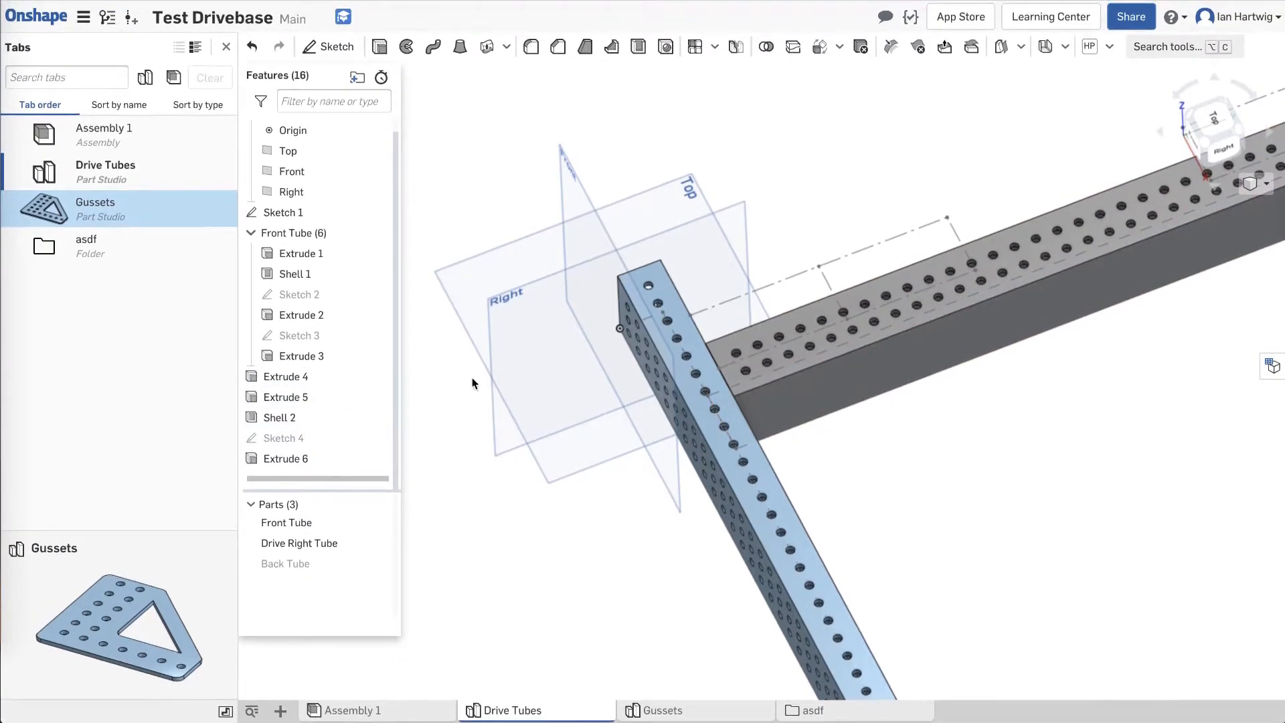
scroll(472, 381, "down", 5)
scroll(472, 382, "down", 2)
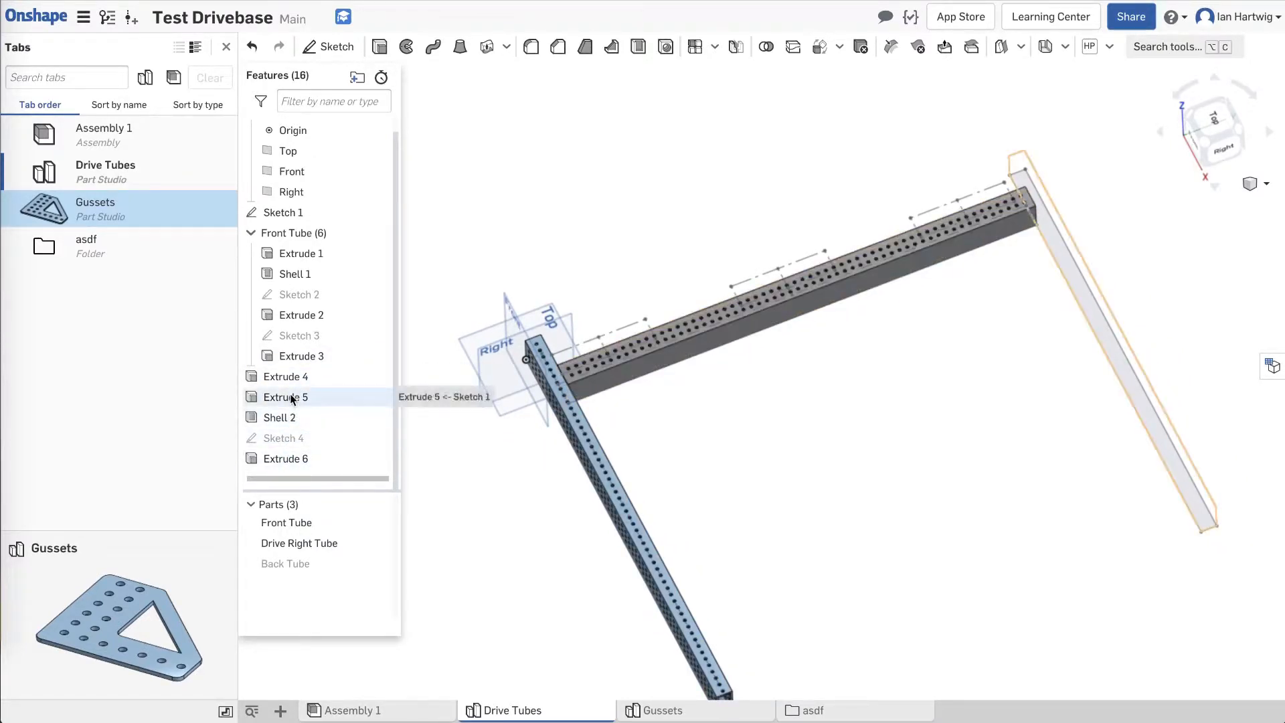
mouse_move(292, 398)
left_mouse_down()
mouse_move(287, 471)
mouse_move(315, 437)
mouse_move(324, 378)
mouse_move(287, 389)
left_mouse_up()
right_click(270, 382)
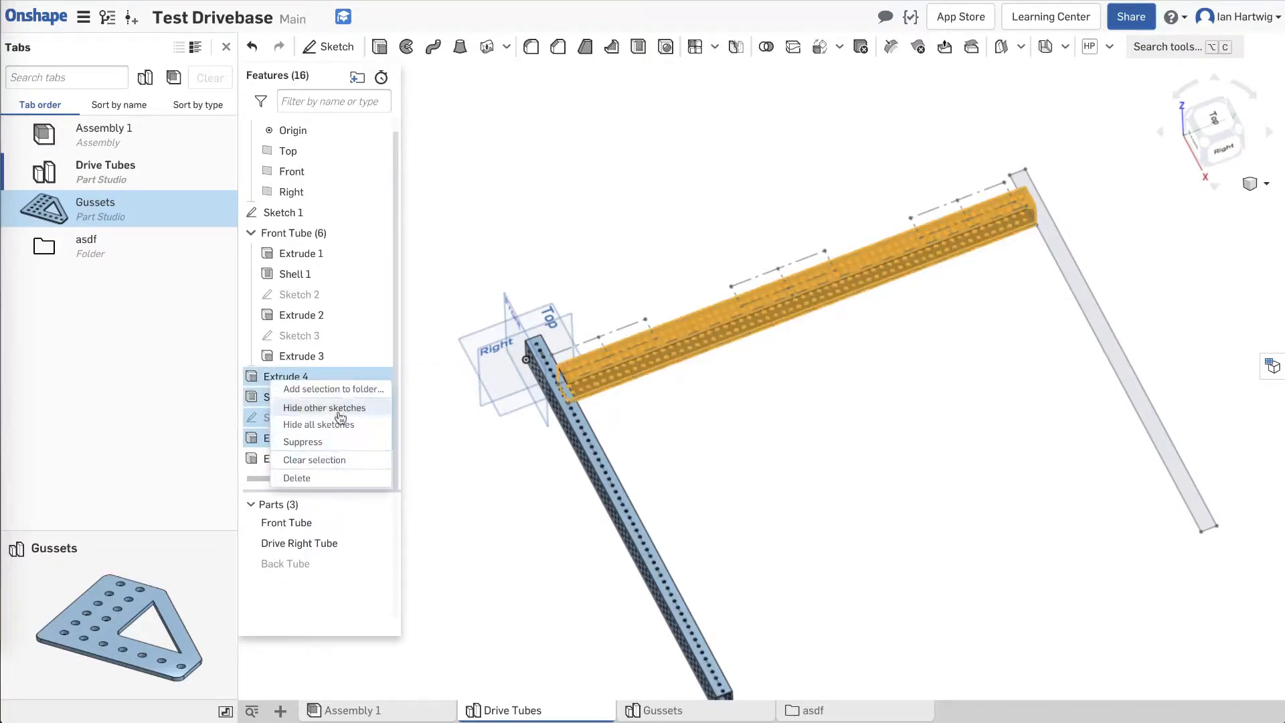
left_click(326, 389)
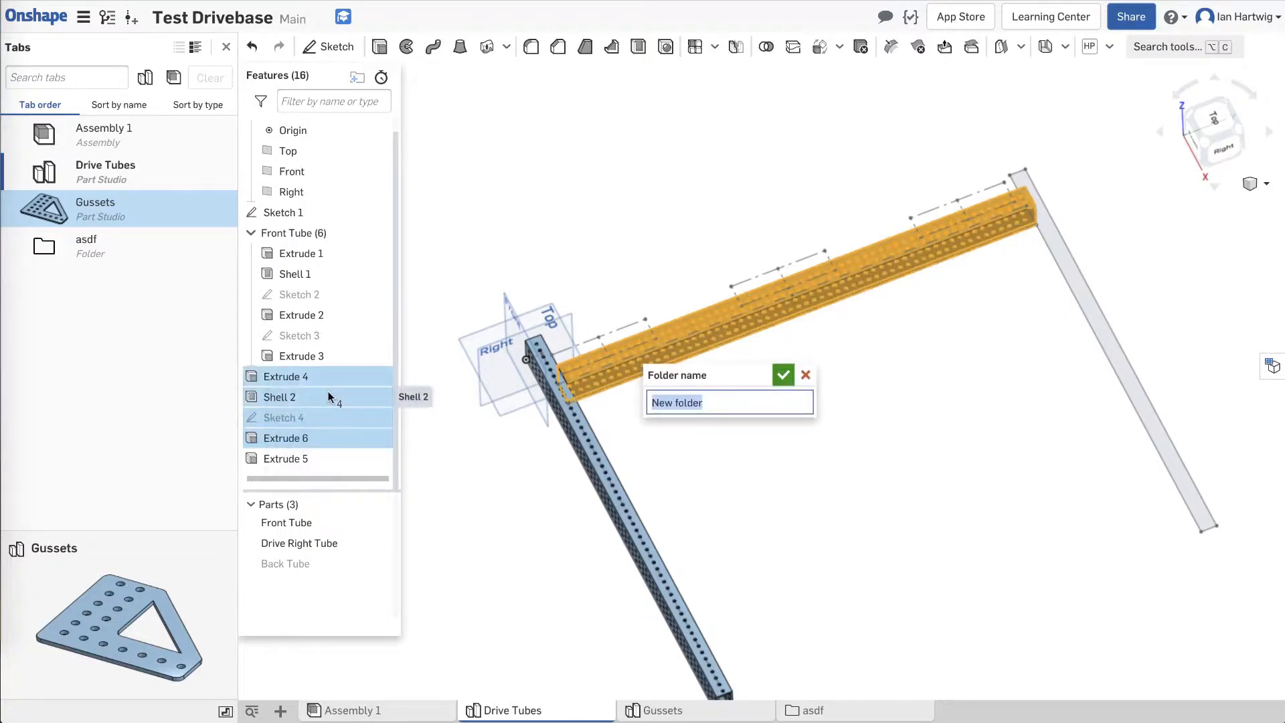
type("Drive Right Tube")
key("Return")
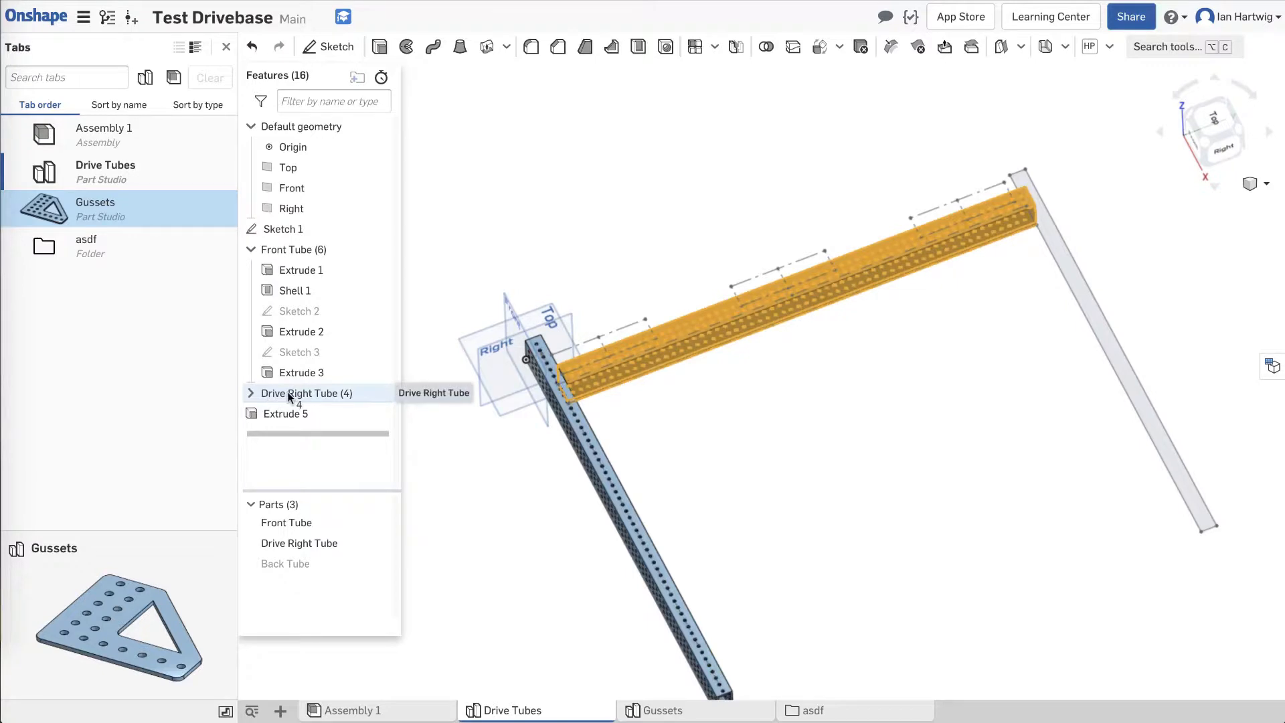
Reorder the Drive Right Tube folder above the Front Tube folder and inspect the corner where both tubes meet.
left_click_drag(295, 391, 320, 245)
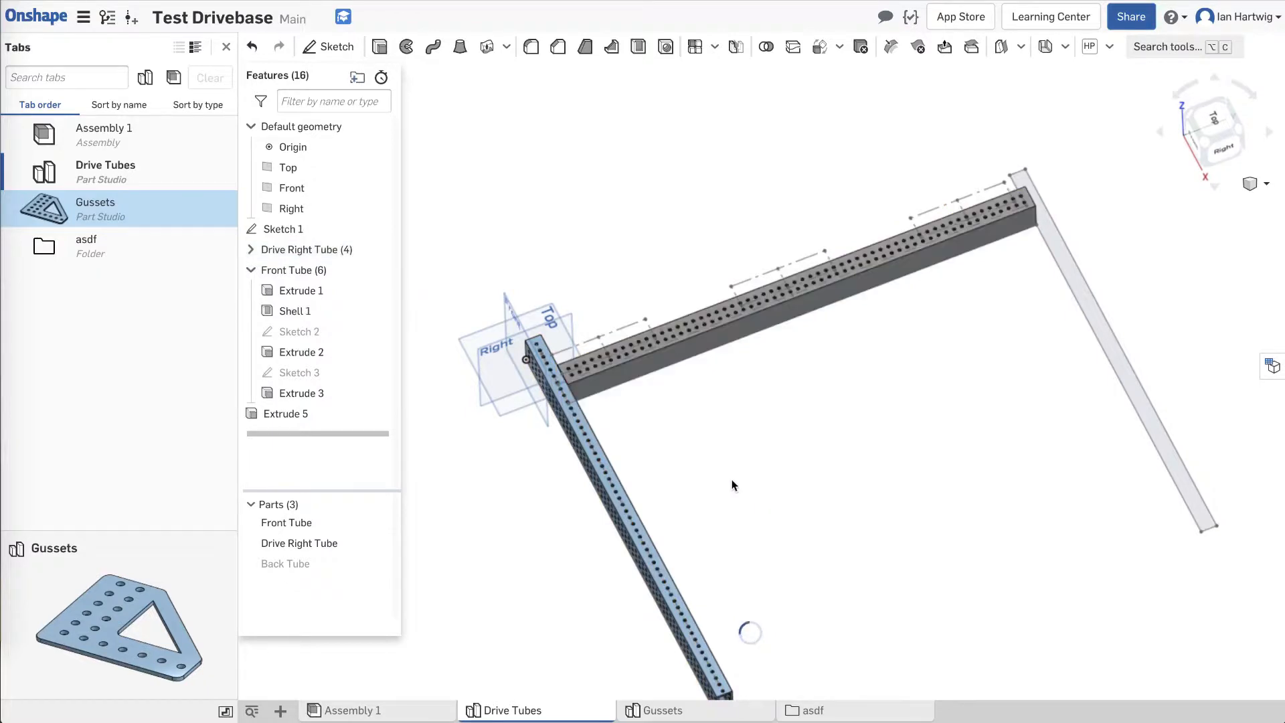
right_click_drag(737, 471, 751, 494)
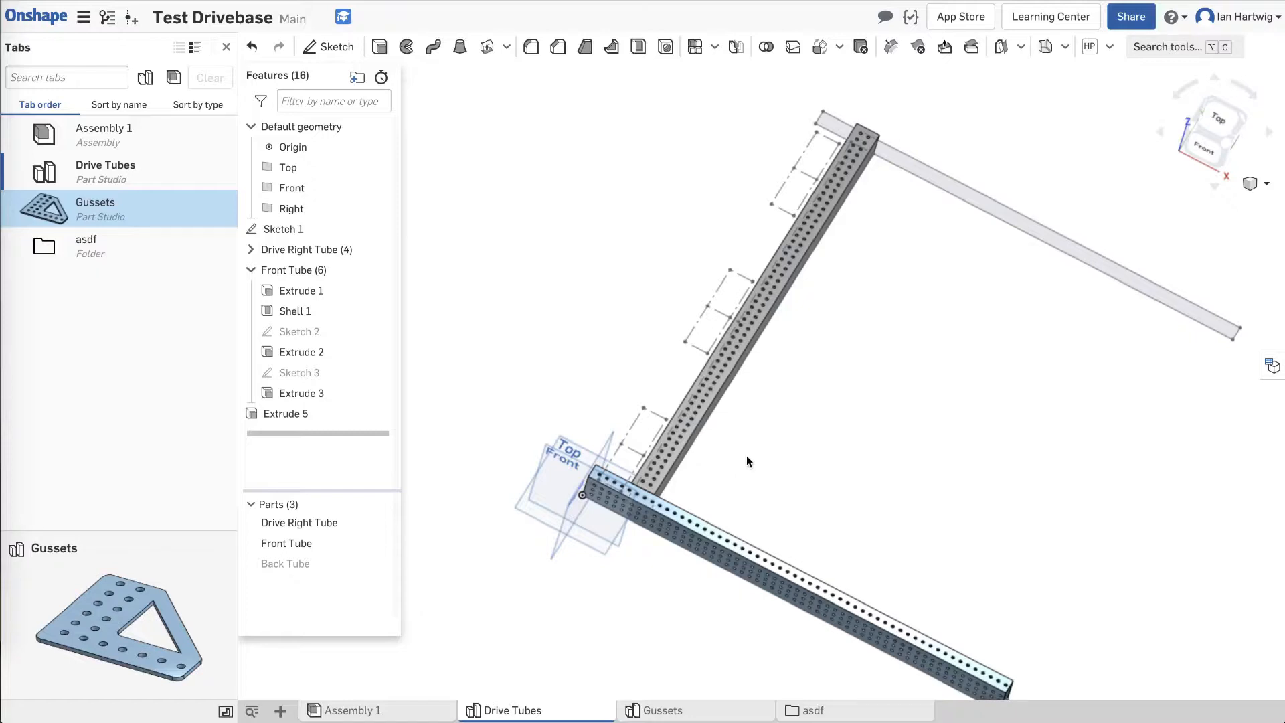
scroll(736, 469, "up", 5)
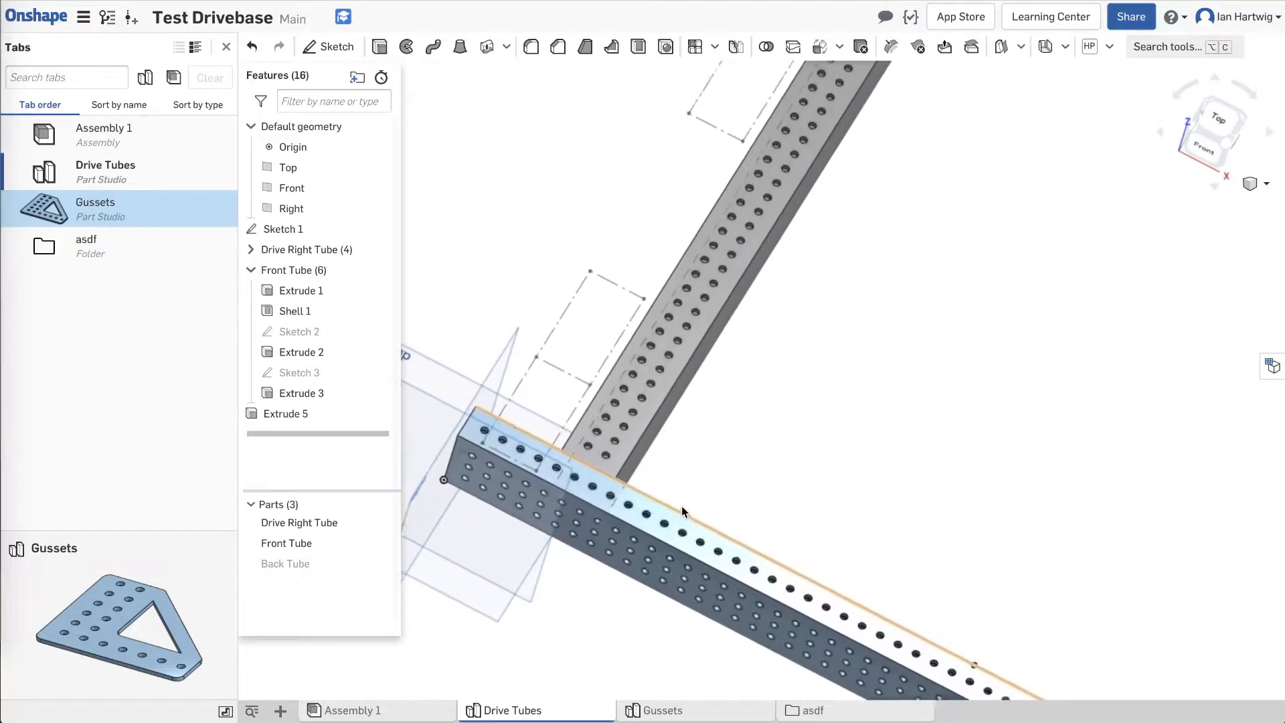
right_click_drag(681, 470, 696, 449)
right_click_drag(683, 459, 689, 492)
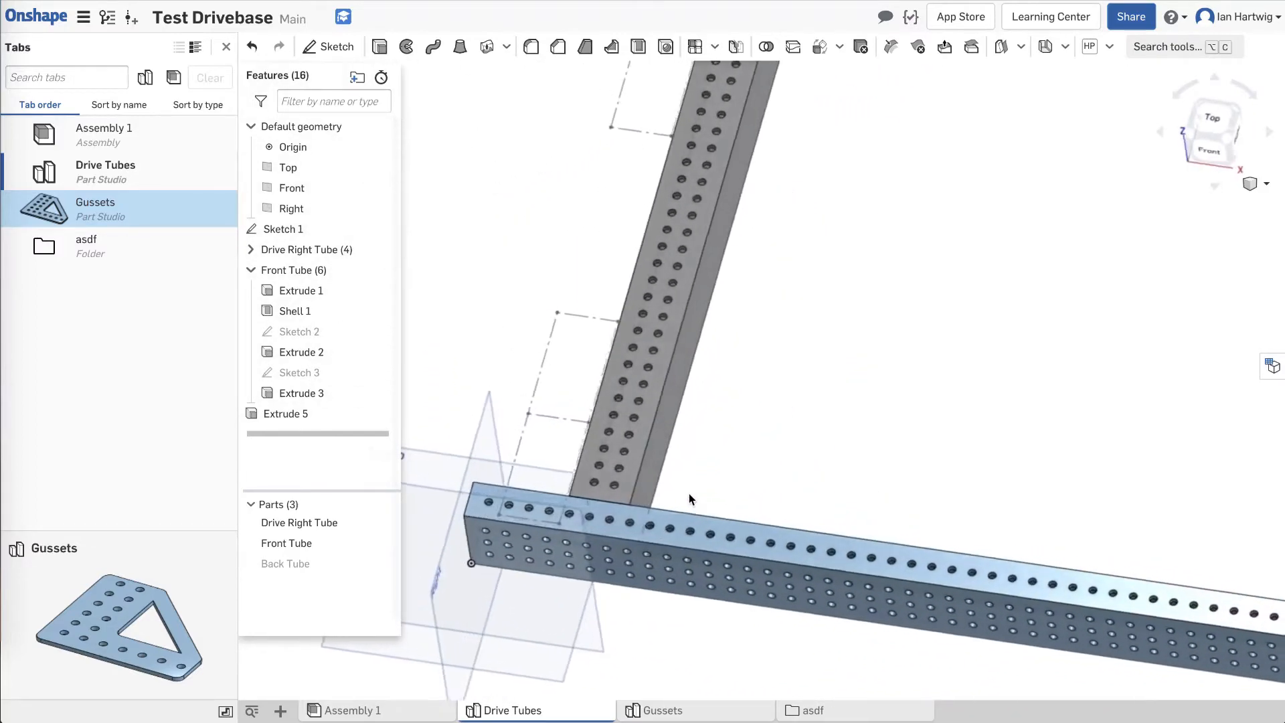
left_click(656, 434)
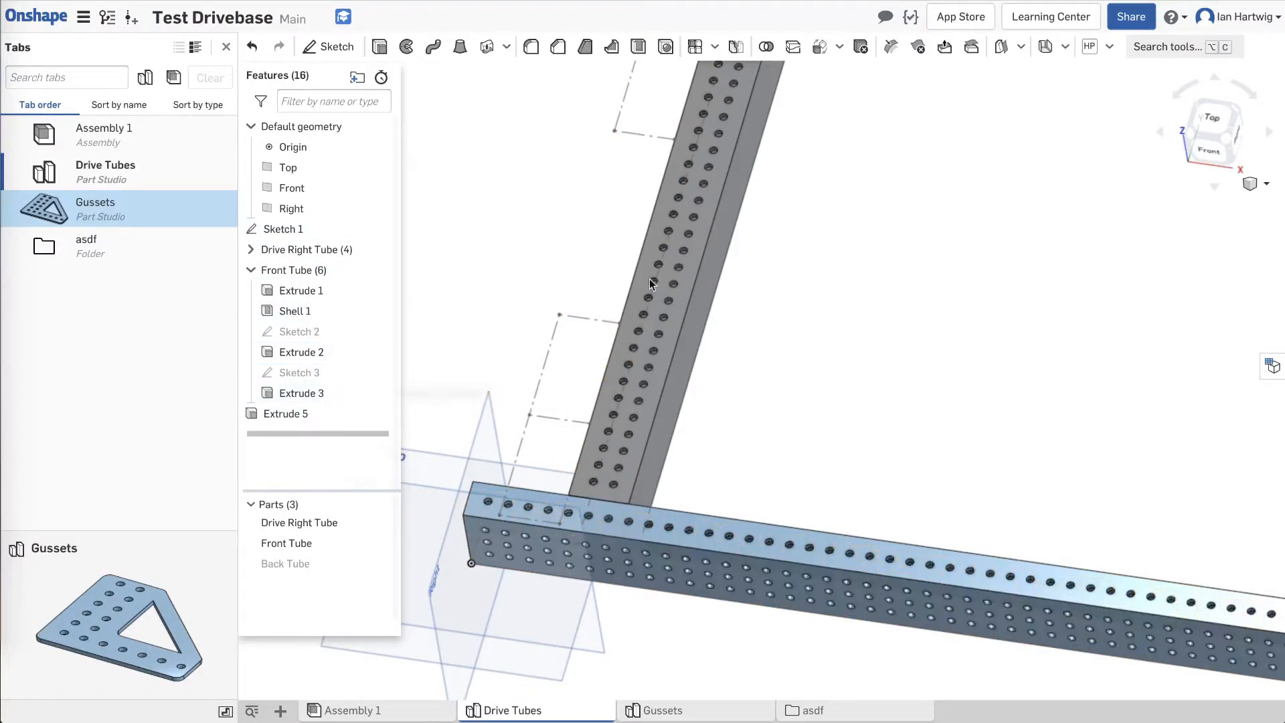
right_click_drag(749, 389, 769, 407)
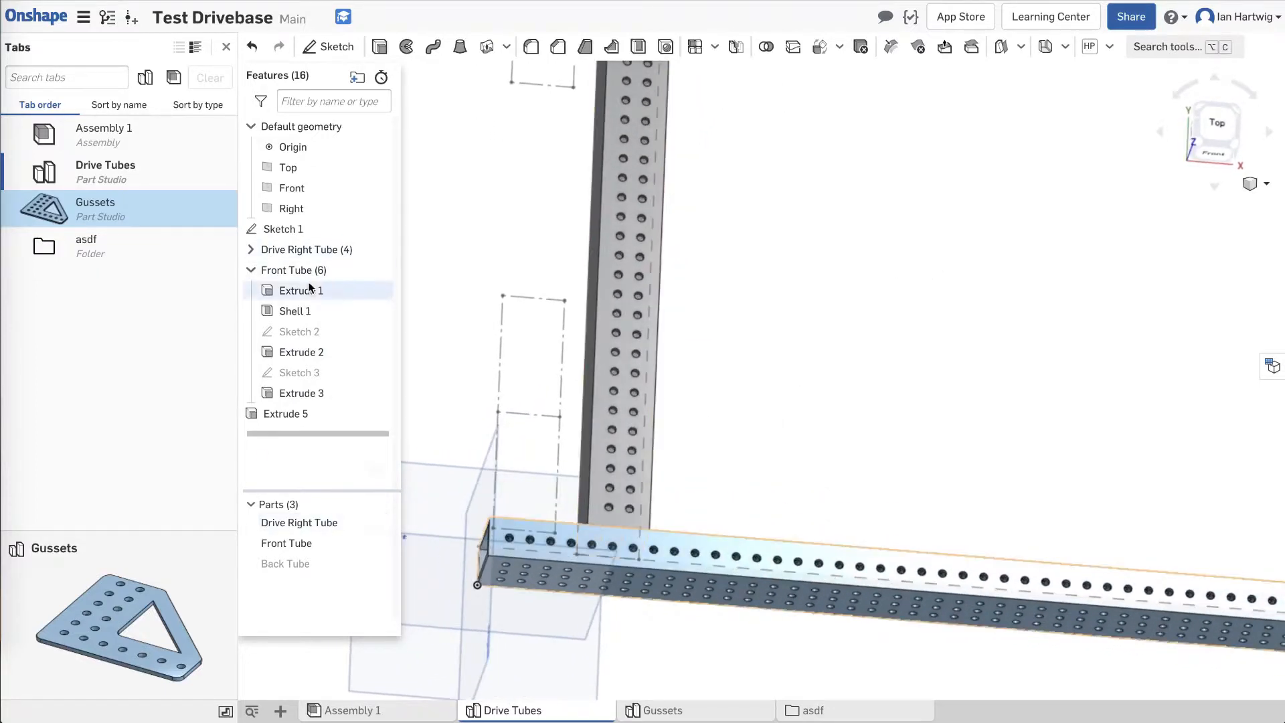
Open the Front Tube's Sketch 2 for editing and delete the 0.5 dimension between the tube end and the first hole.
double_click(305, 332)
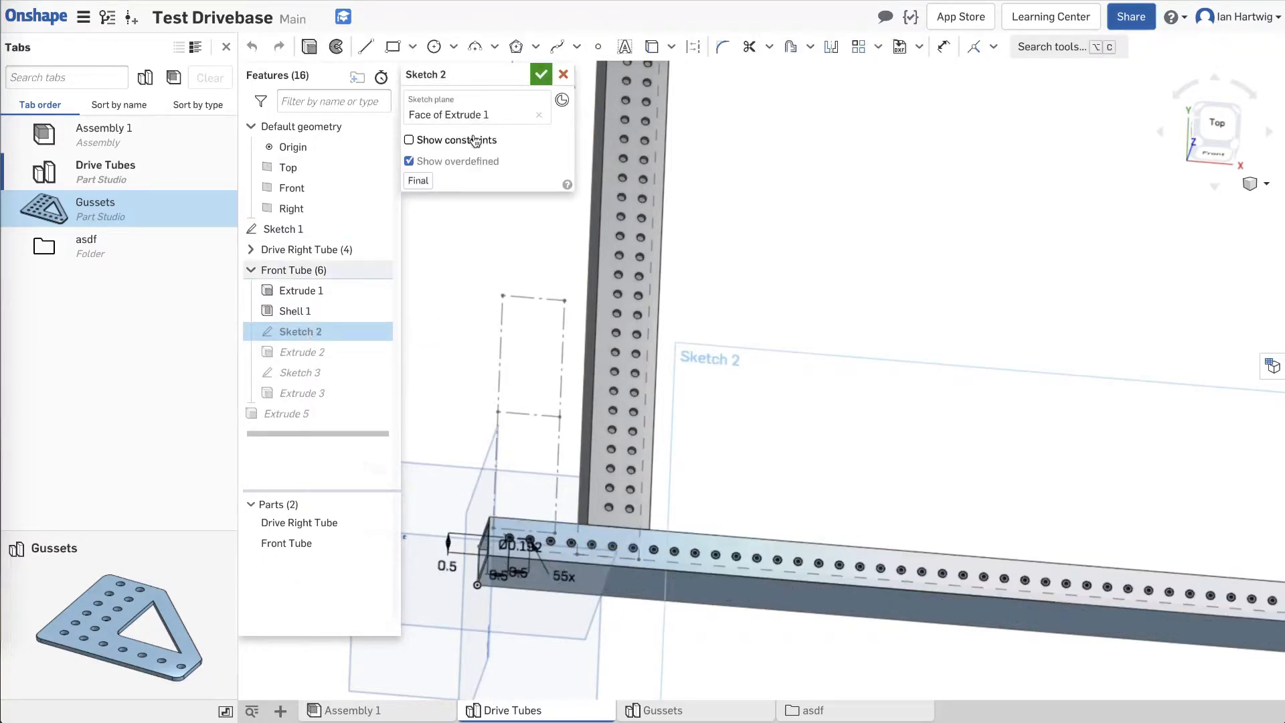
scroll(610, 596, "up", 5)
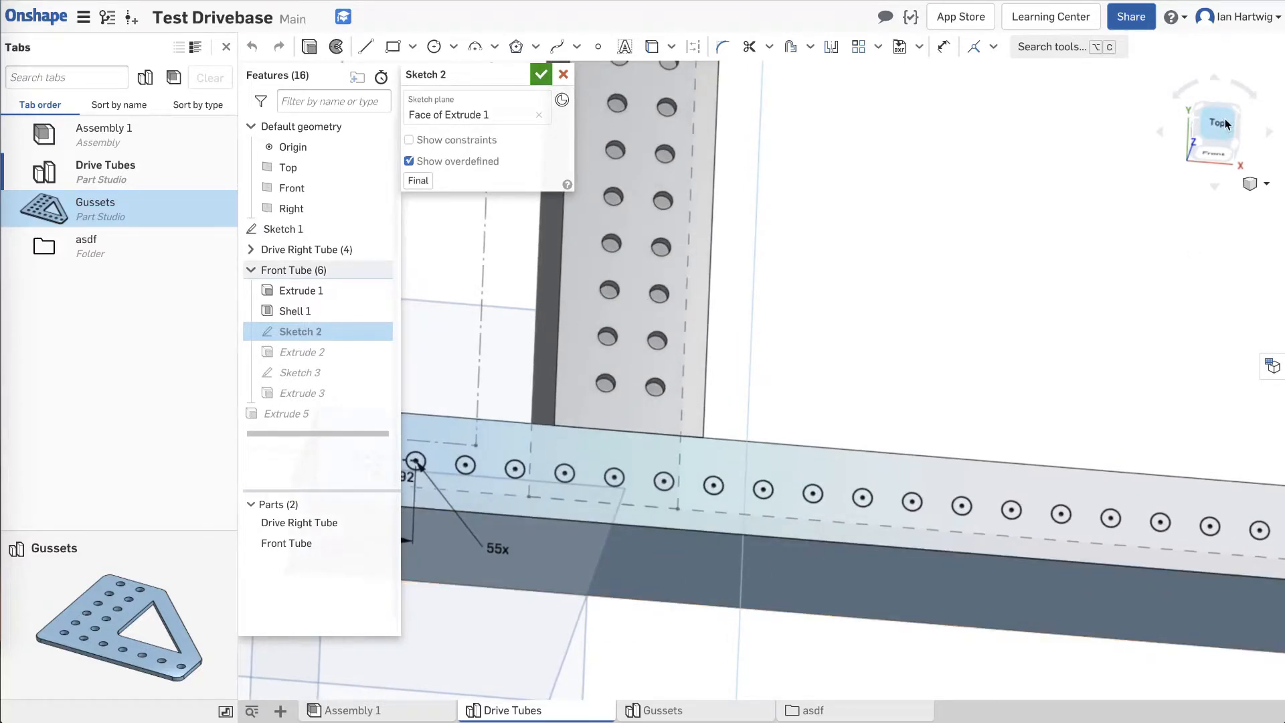
scroll(1029, 266, "down", 4)
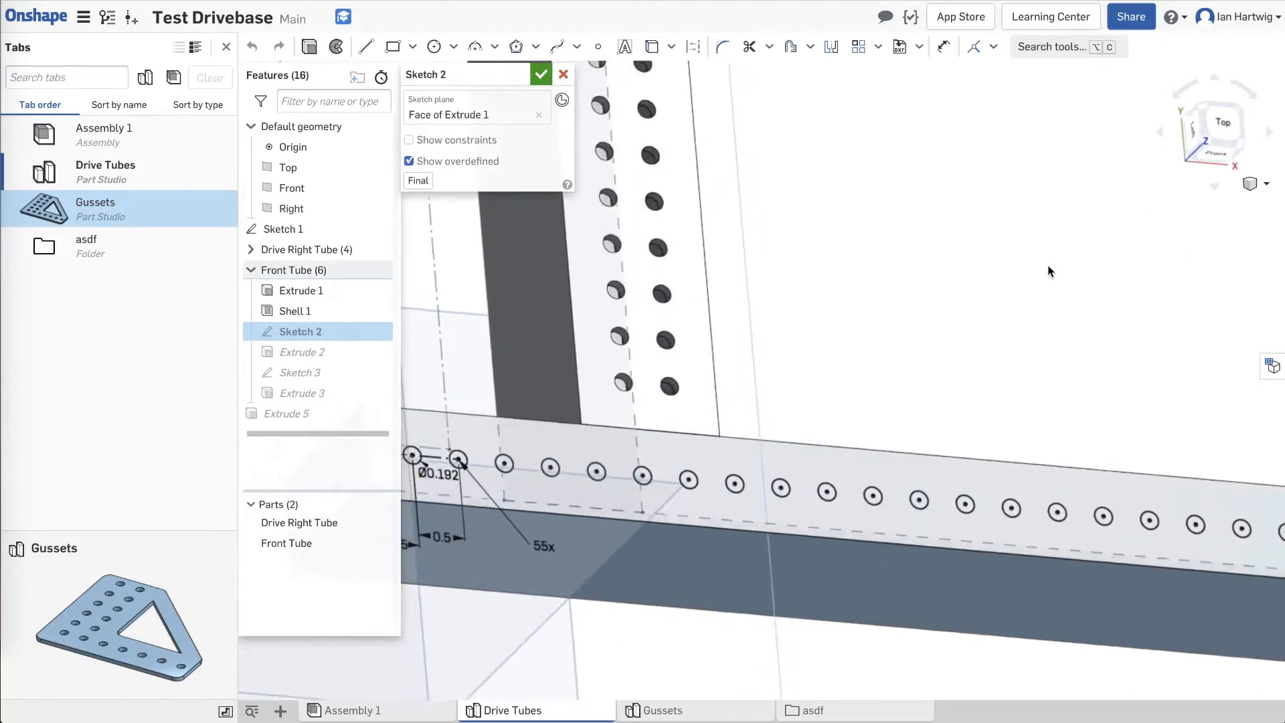
right_click_drag(1050, 267, 1015, 219)
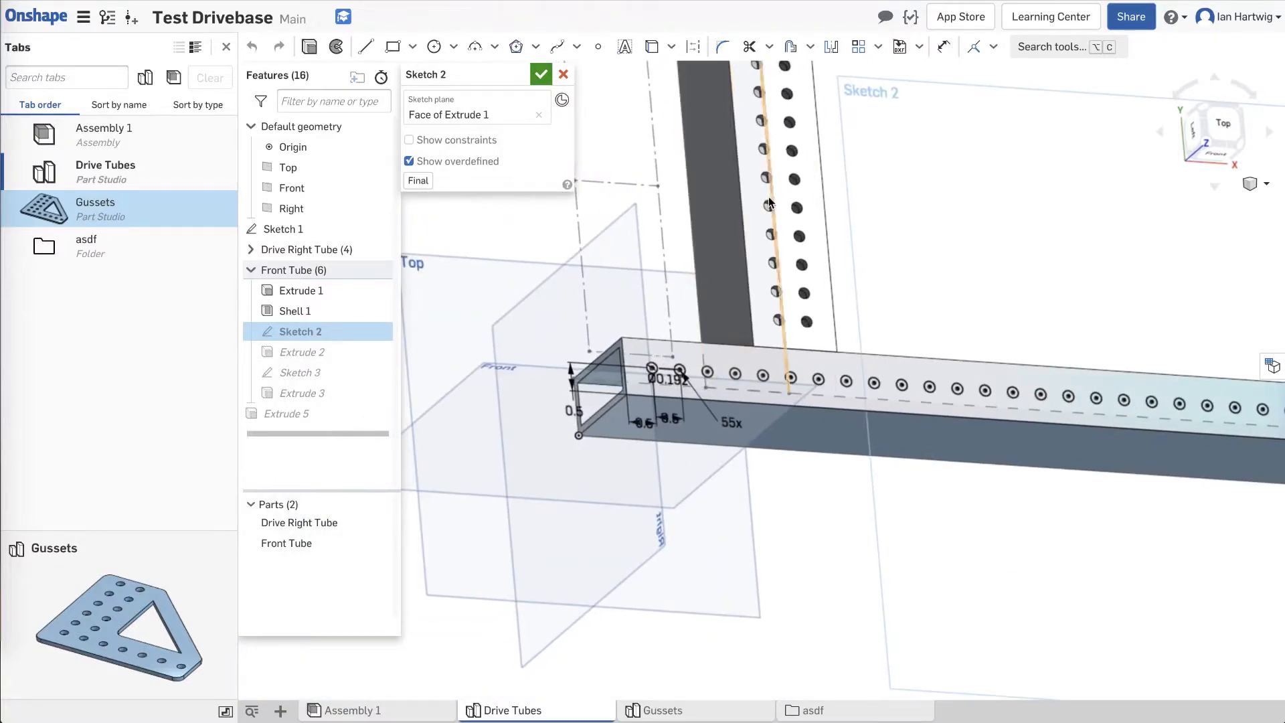
scroll(670, 335, "up", 3)
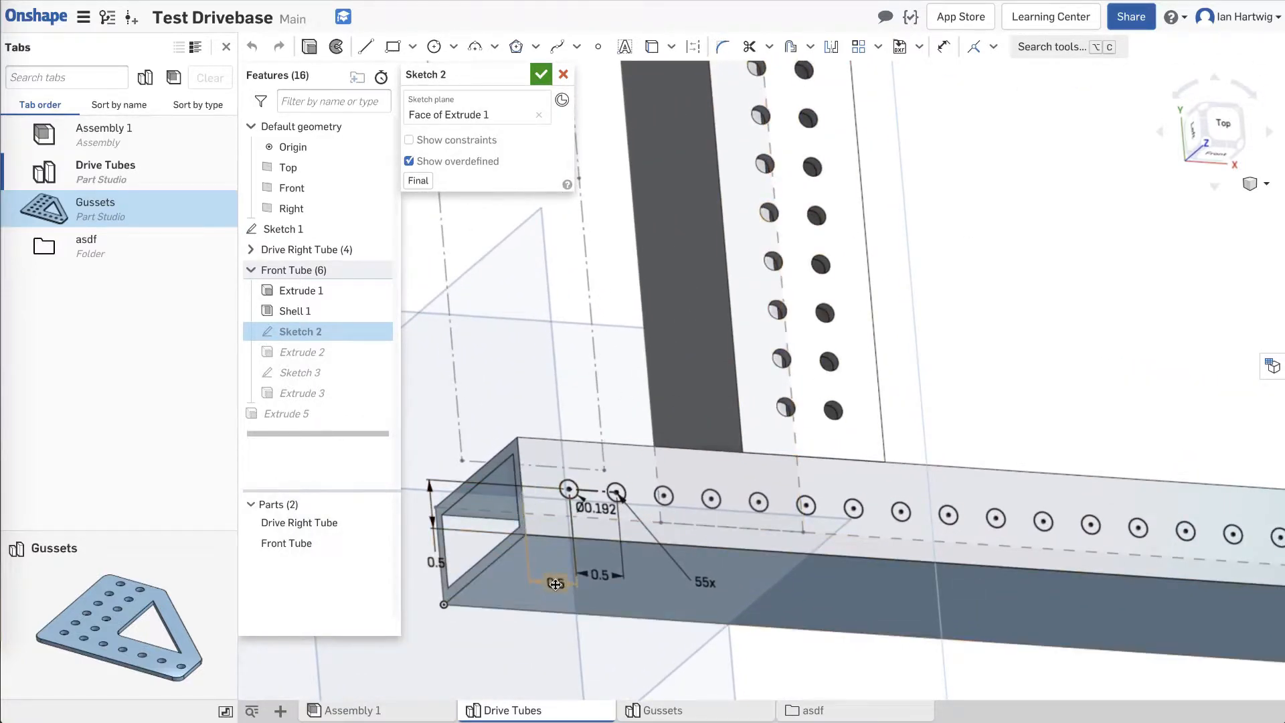
left_click(555, 583)
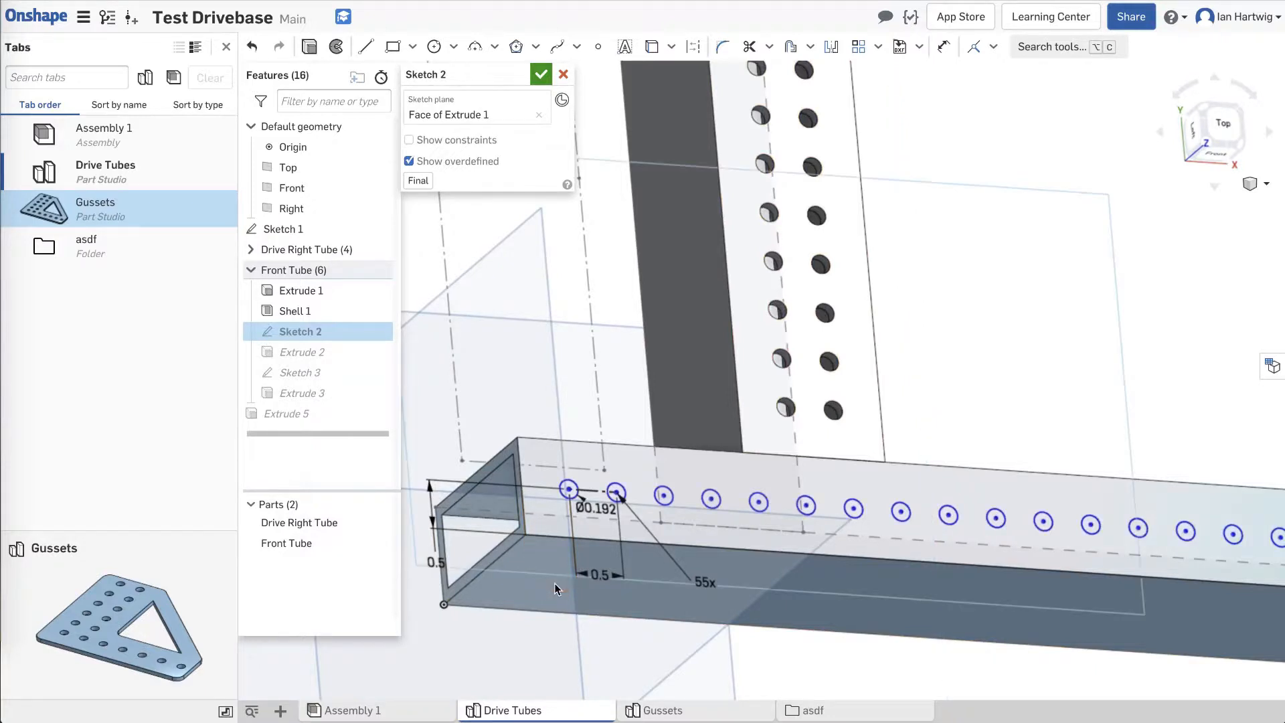
key("n")
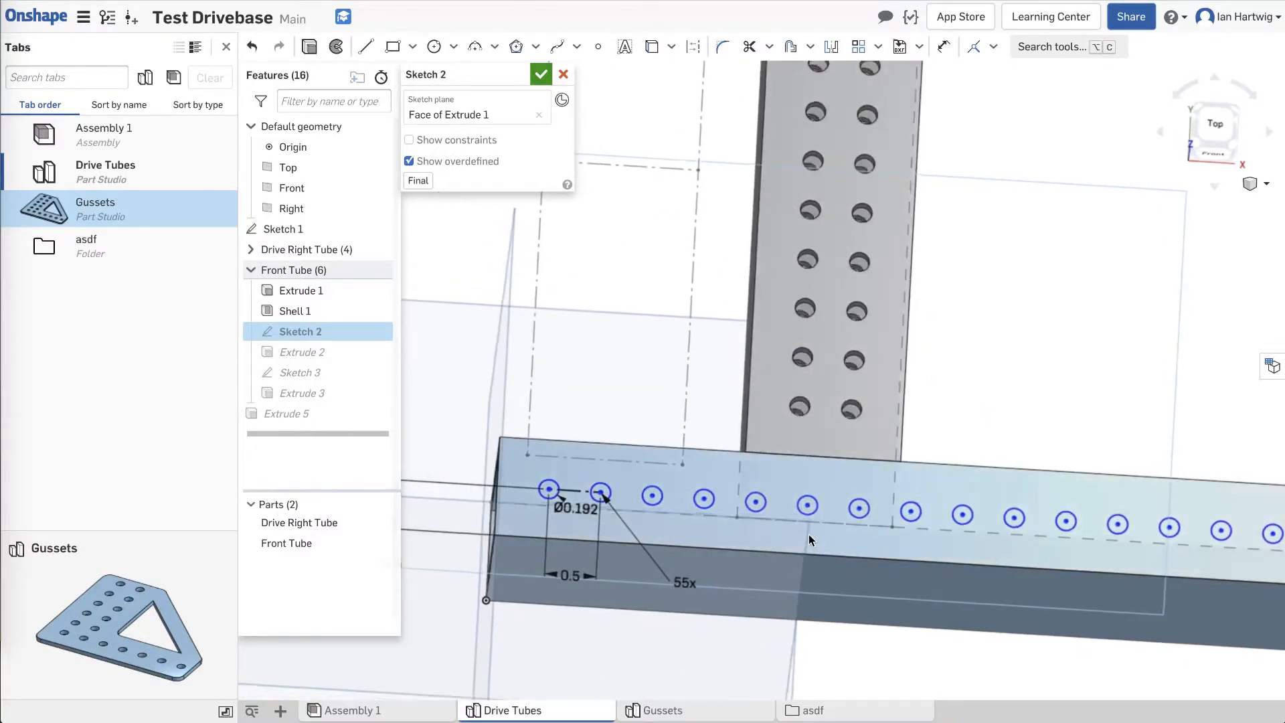
Expand the Drive Right Tube folder and show Sketch 4 so its hole centres are available as references.
mouse_move(806, 507)
left_mouse_down()
mouse_move(830, 507)
mouse_move(789, 507)
mouse_move(810, 510)
left_mouse_up()
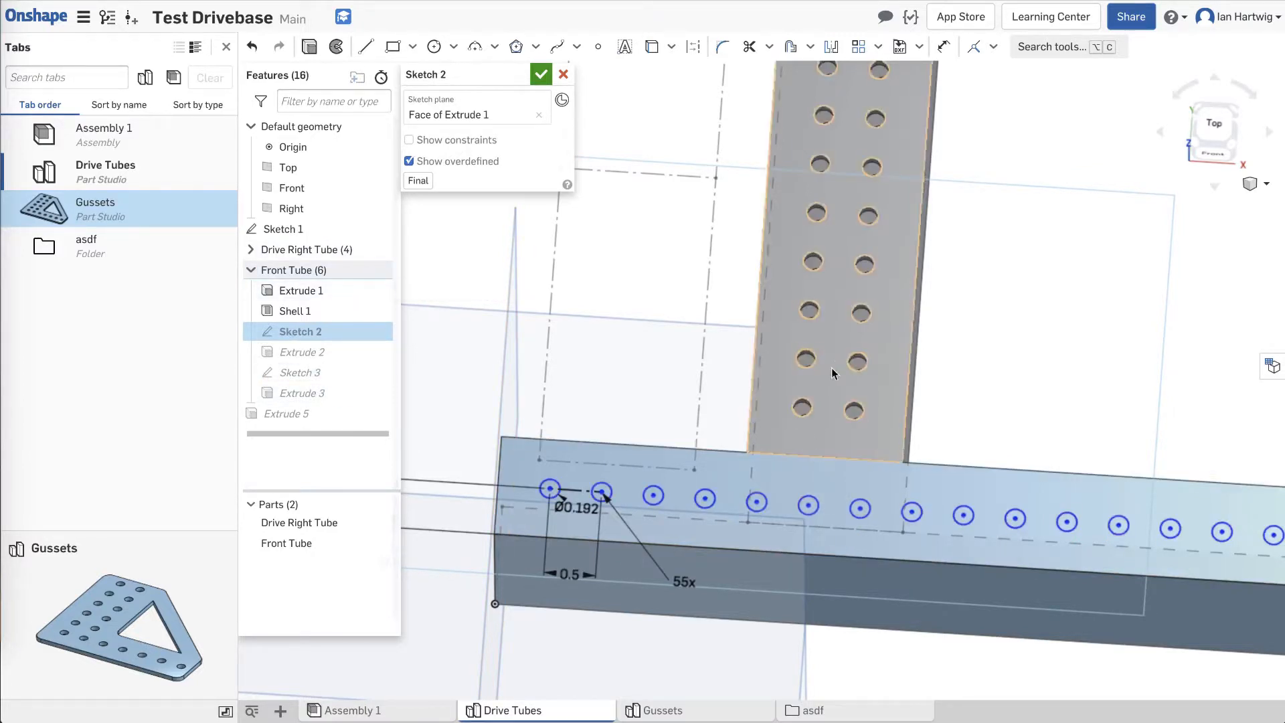
left_click(253, 251)
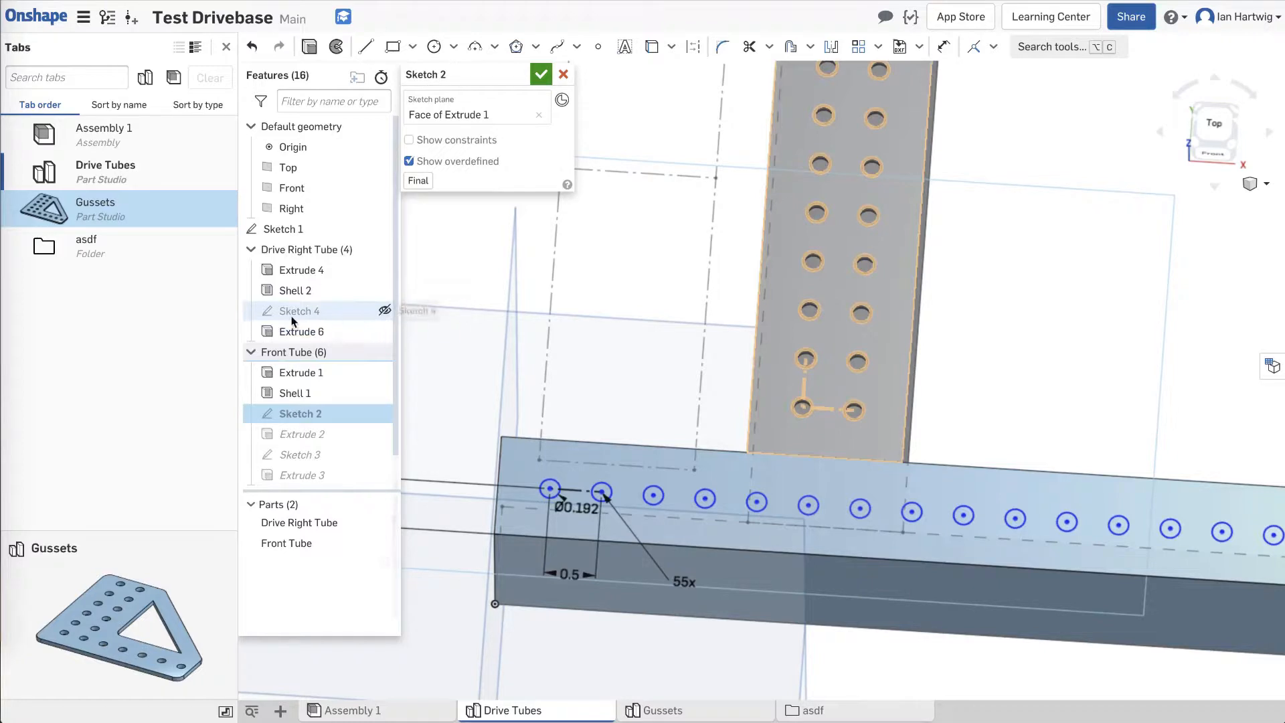
left_click(385, 311)
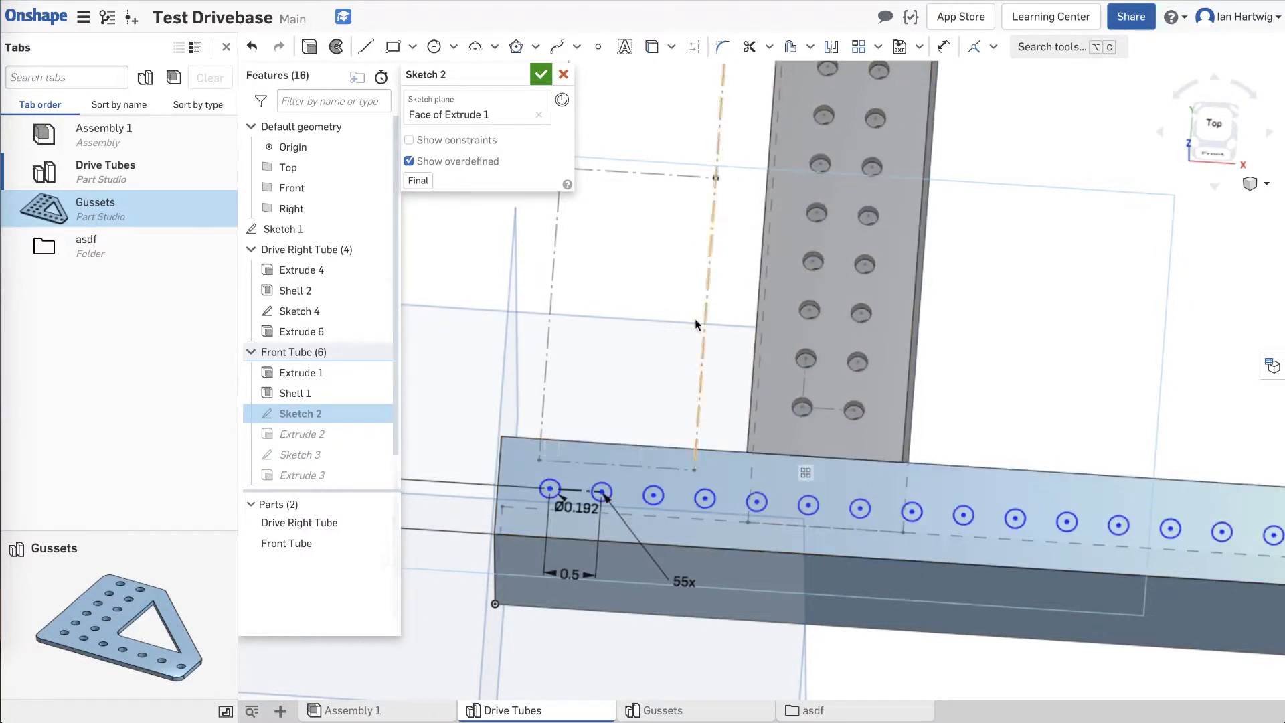
Try a horizontal constraint between the sixth Sketch 2 hole centre and the nearest Drive Right Tube hole centre, and undo it.
left_click(994, 46)
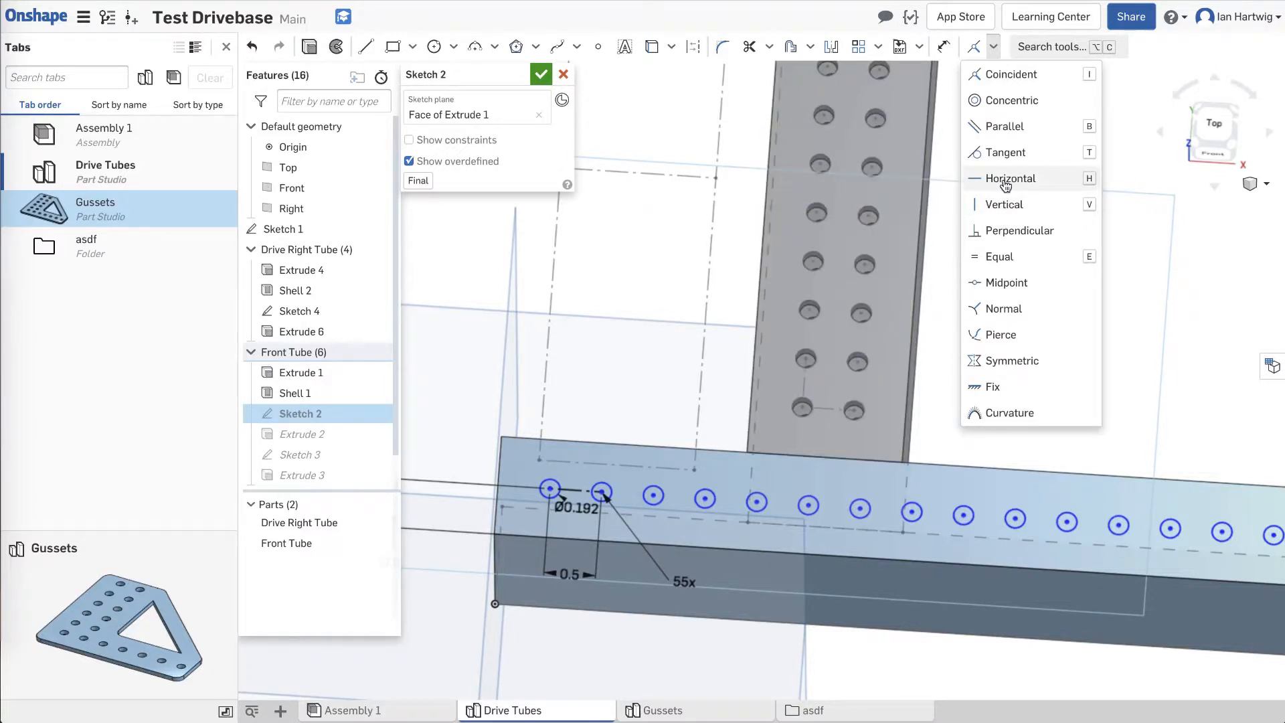
left_click(1028, 187)
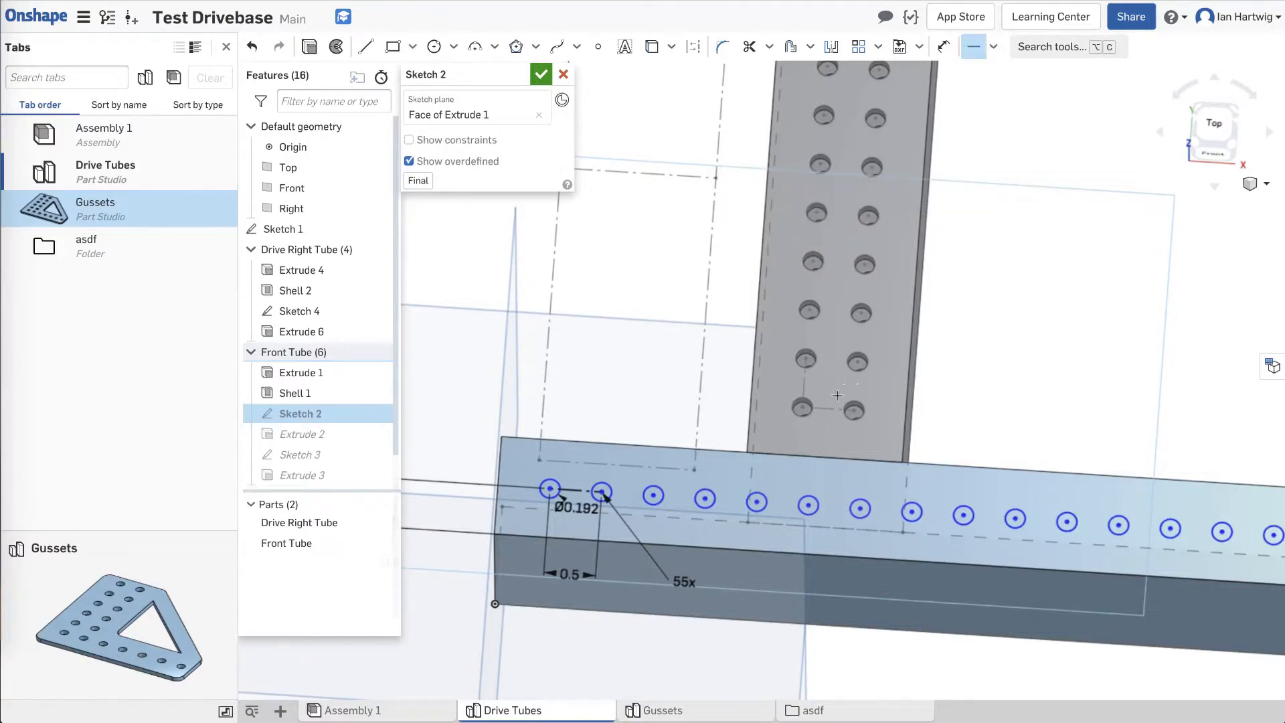
key("d")
left_click(808, 506)
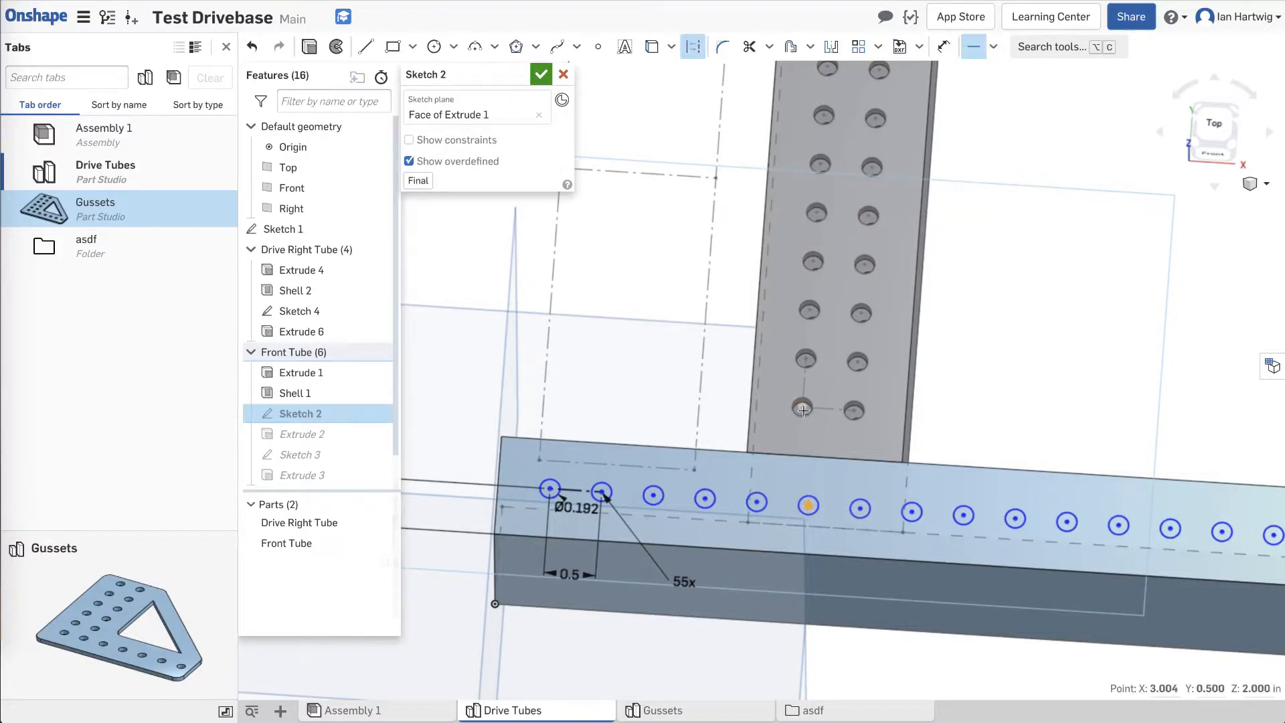
left_click(802, 409)
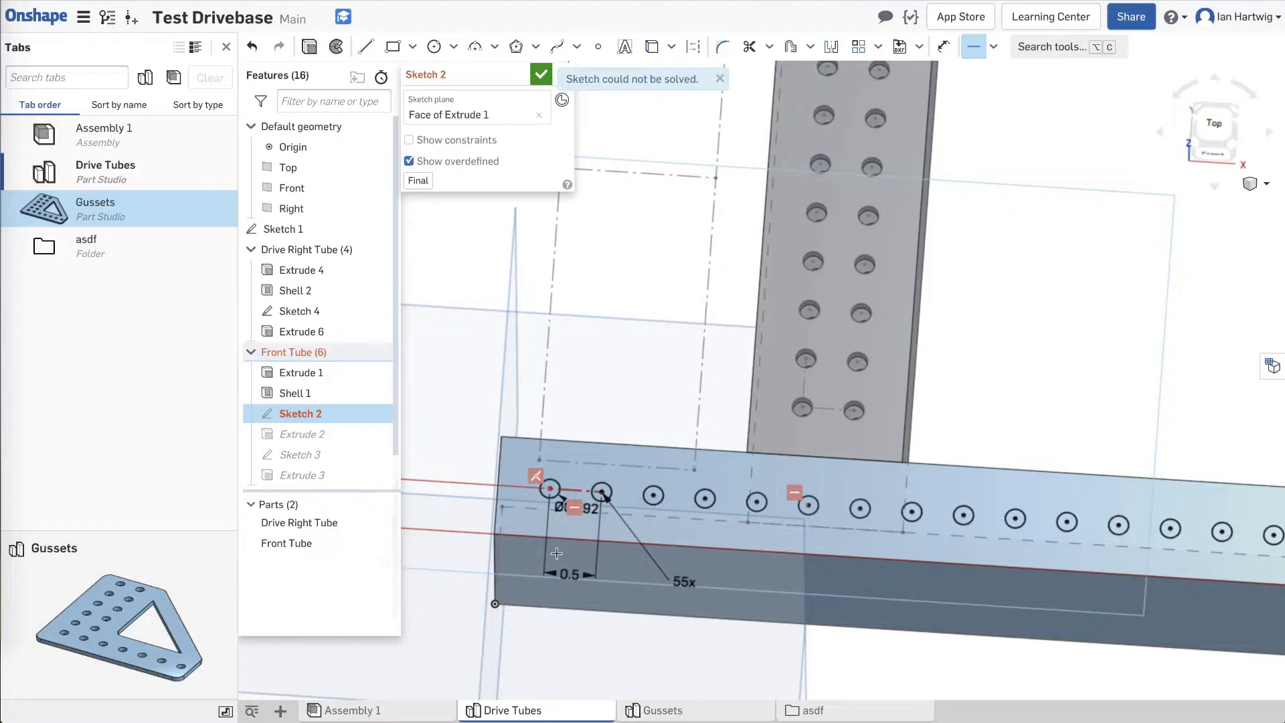
key("ctrl+z")
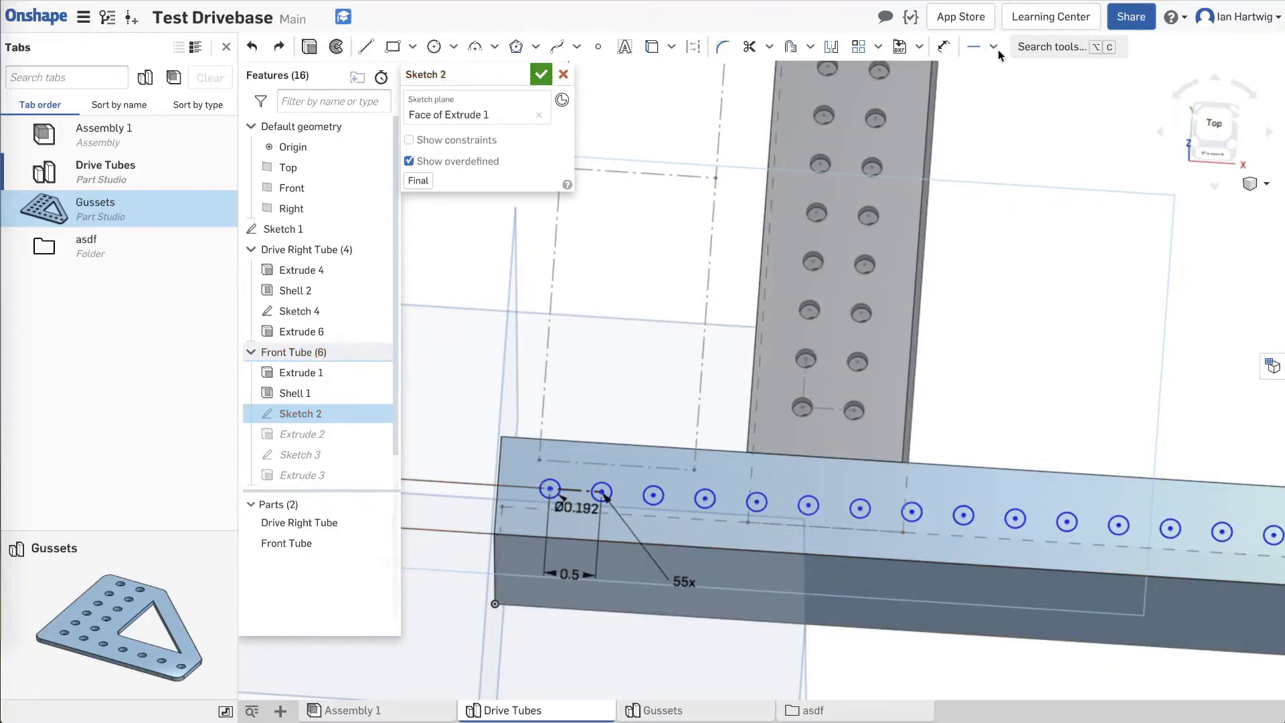
Constrain the sixth Sketch 2 hole centre vertically to the Drive Right Tube's nearest Sketch 4 hole centre and accept the sketch.
left_click(993, 47)
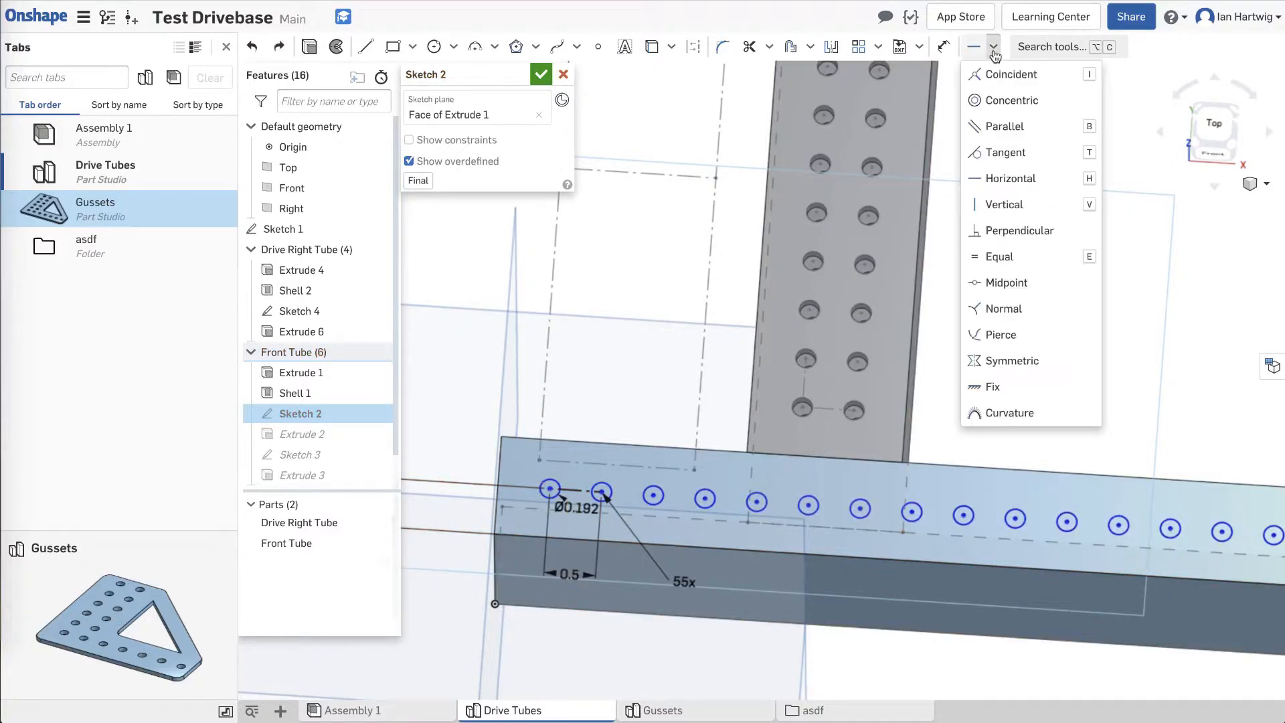
left_click(1033, 212)
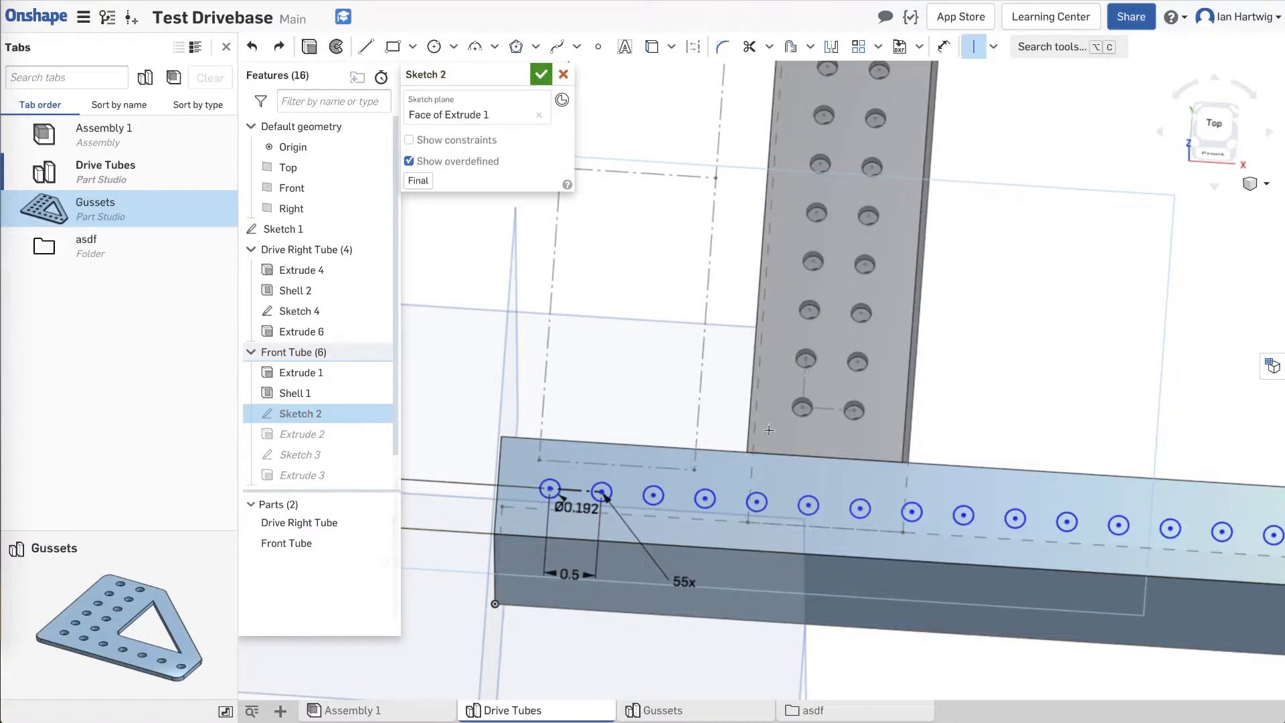
left_click(802, 406)
left_click(807, 507)
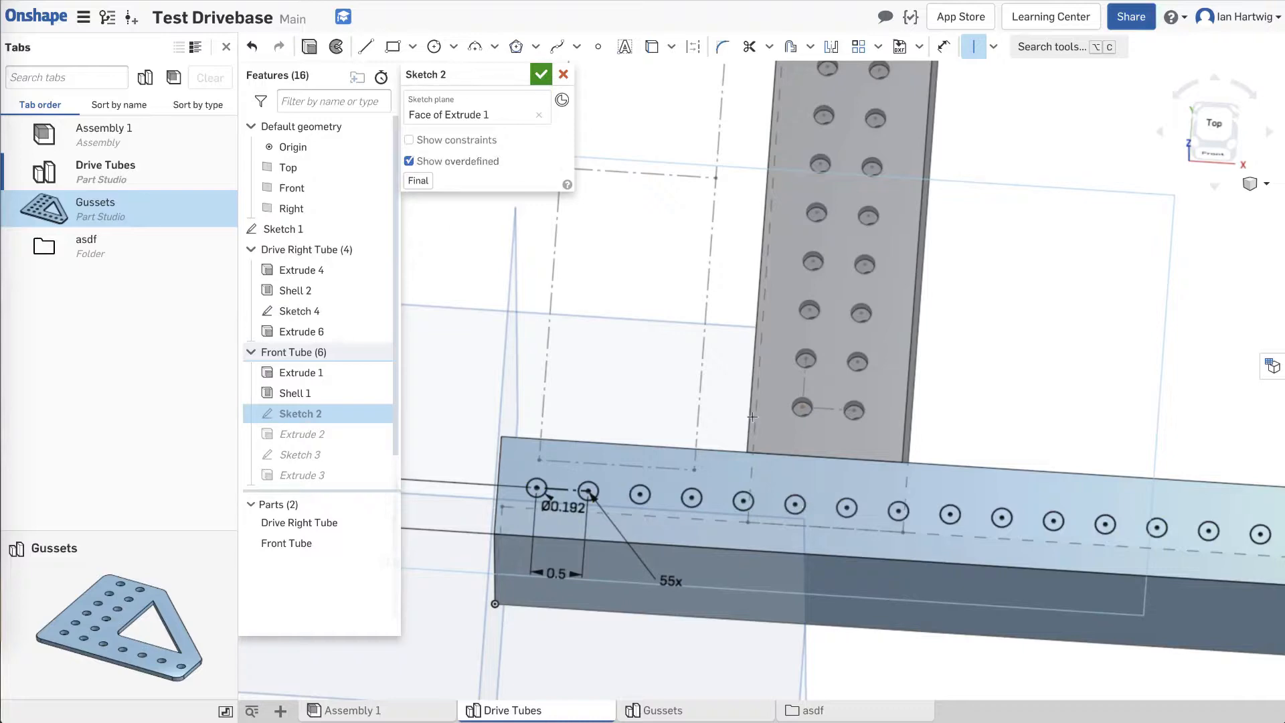
mouse_move(753, 515)
right_mouse_down()
mouse_move(831, 479)
mouse_move(796, 485)
mouse_move(761, 535)
right_mouse_up()
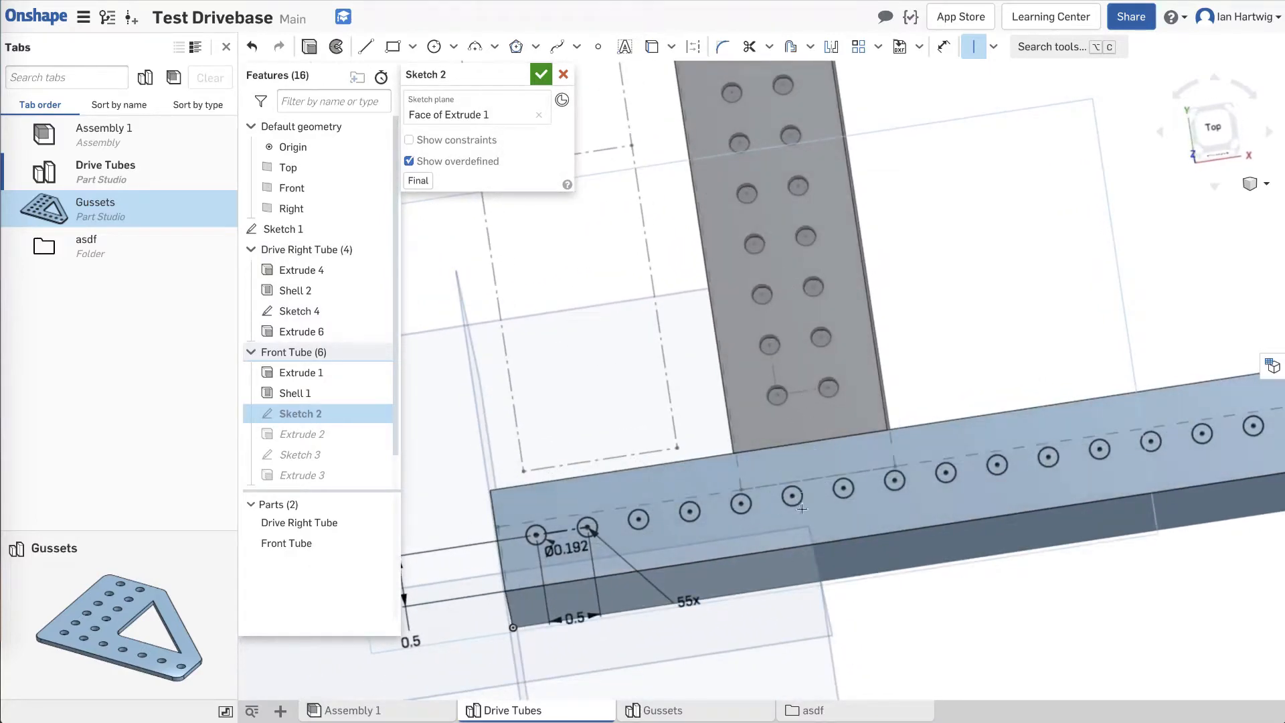
left_click(539, 81)
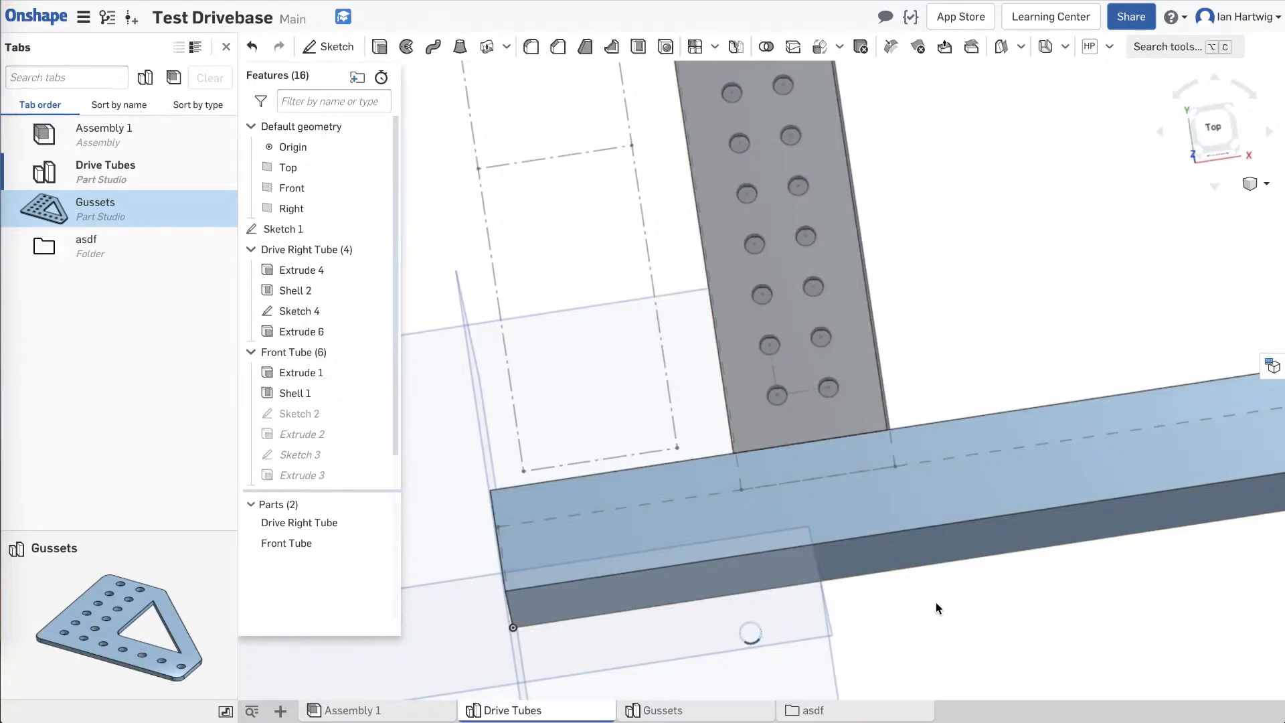
Edit Sketch 1 to set the distance from the Front Tube's end to the Drive Right Tube to 2.5 in, and accept it.
mouse_move(896, 625)
right_mouse_down()
mouse_move(928, 604)
mouse_move(891, 621)
mouse_move(913, 615)
mouse_move(900, 648)
mouse_move(904, 629)
right_mouse_up()
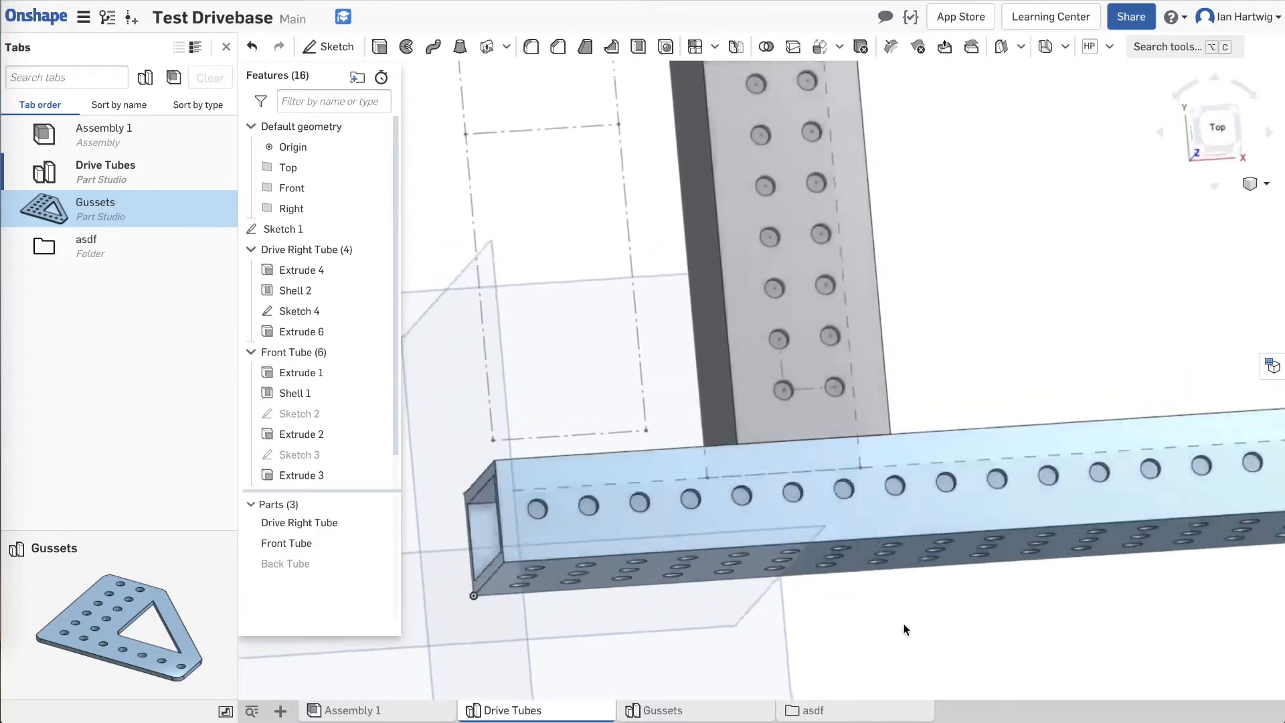
scroll(898, 624, "down", 6)
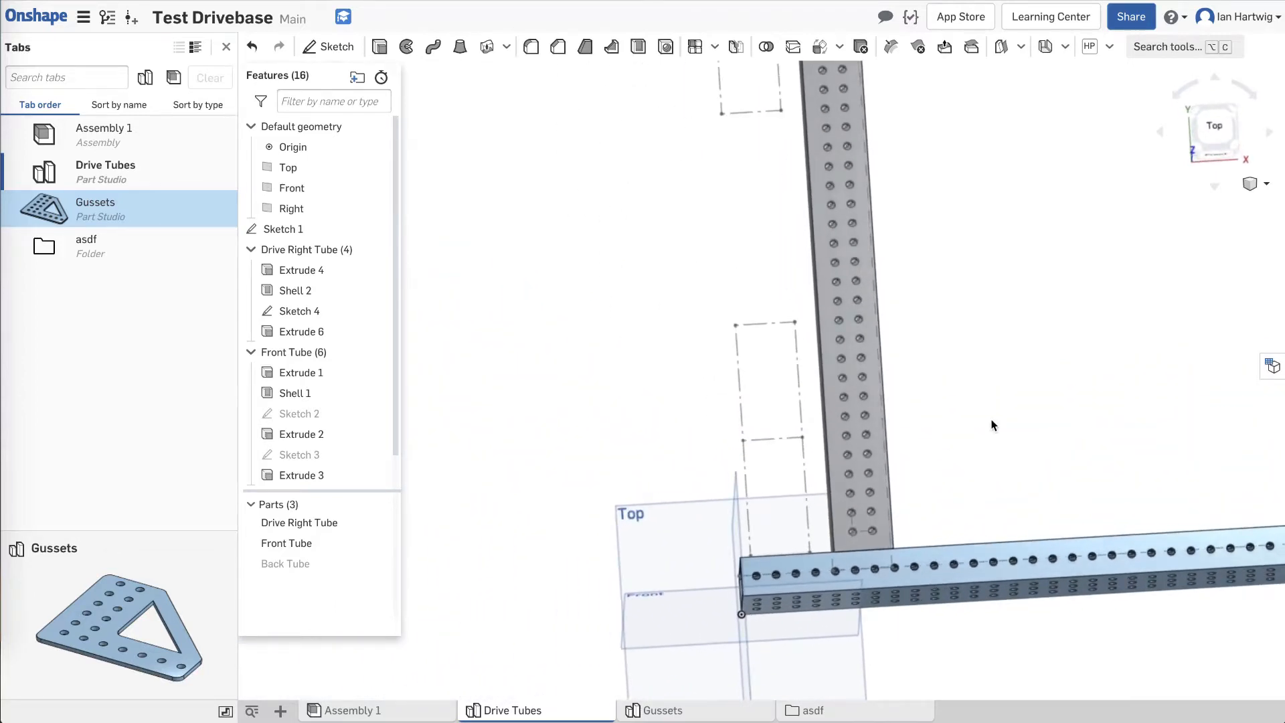
scroll(544, 528, "down", 3)
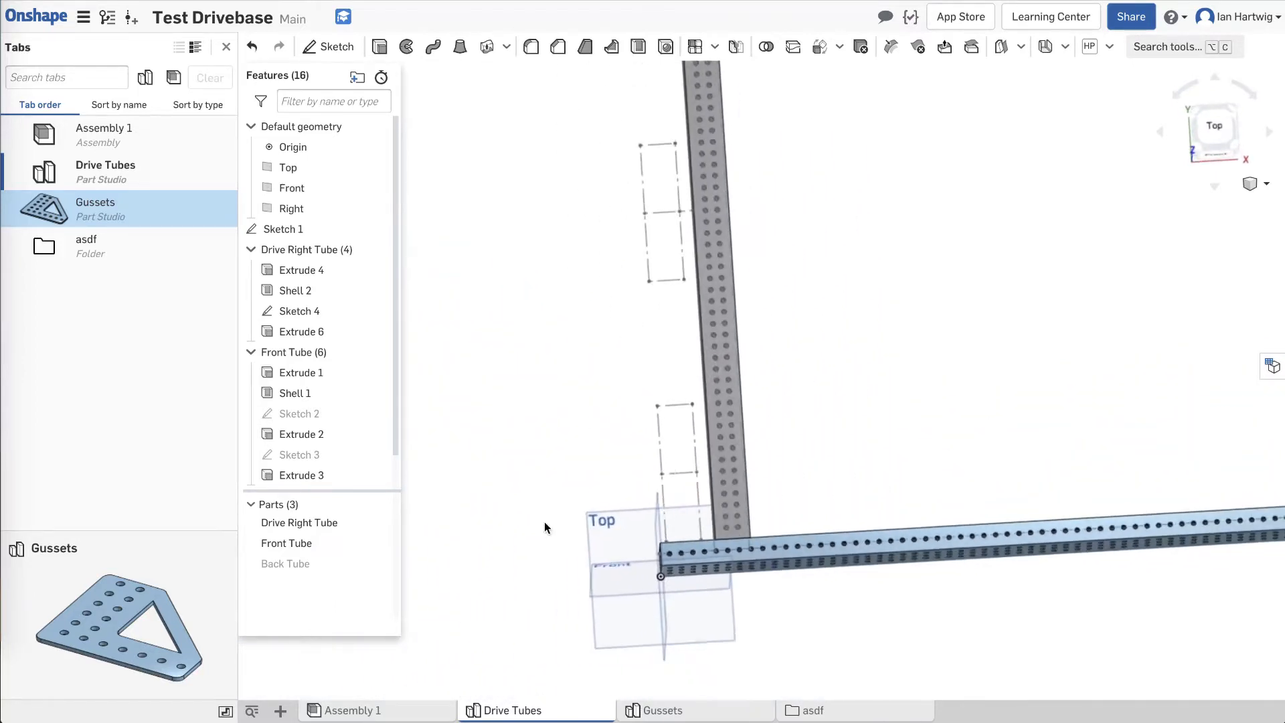
scroll(820, 401, "up", 2)
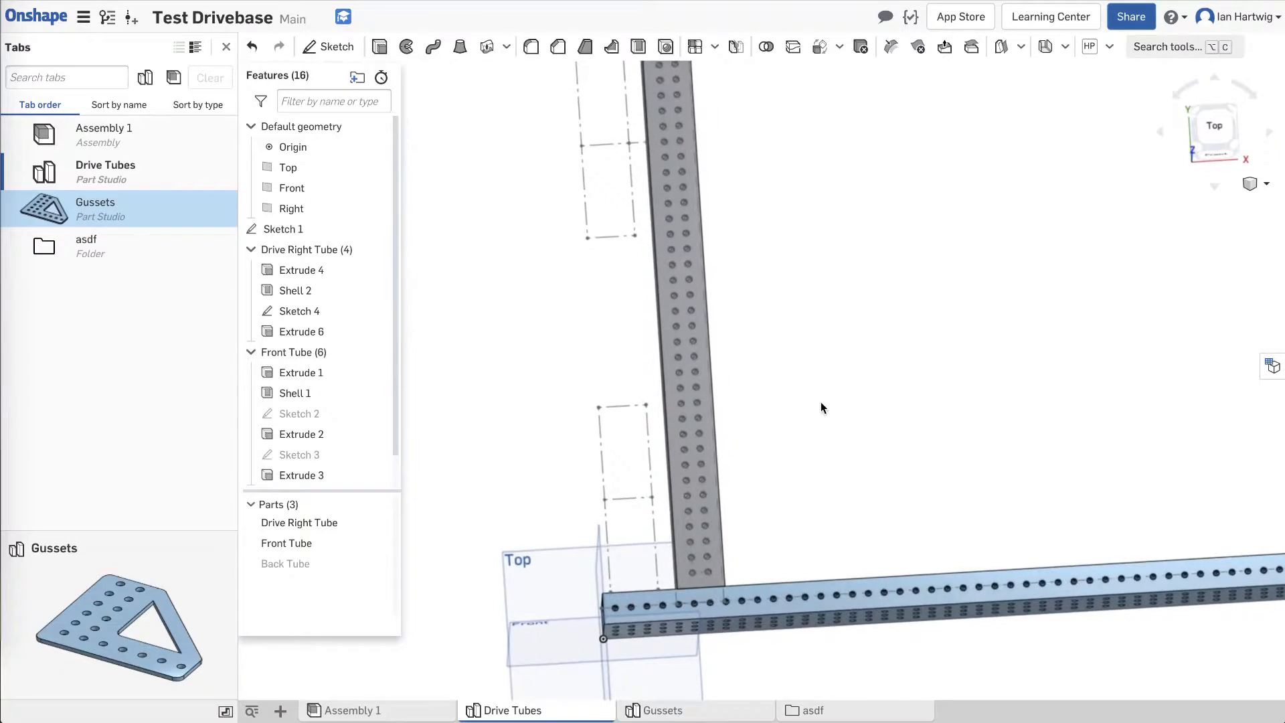
double_click(314, 229)
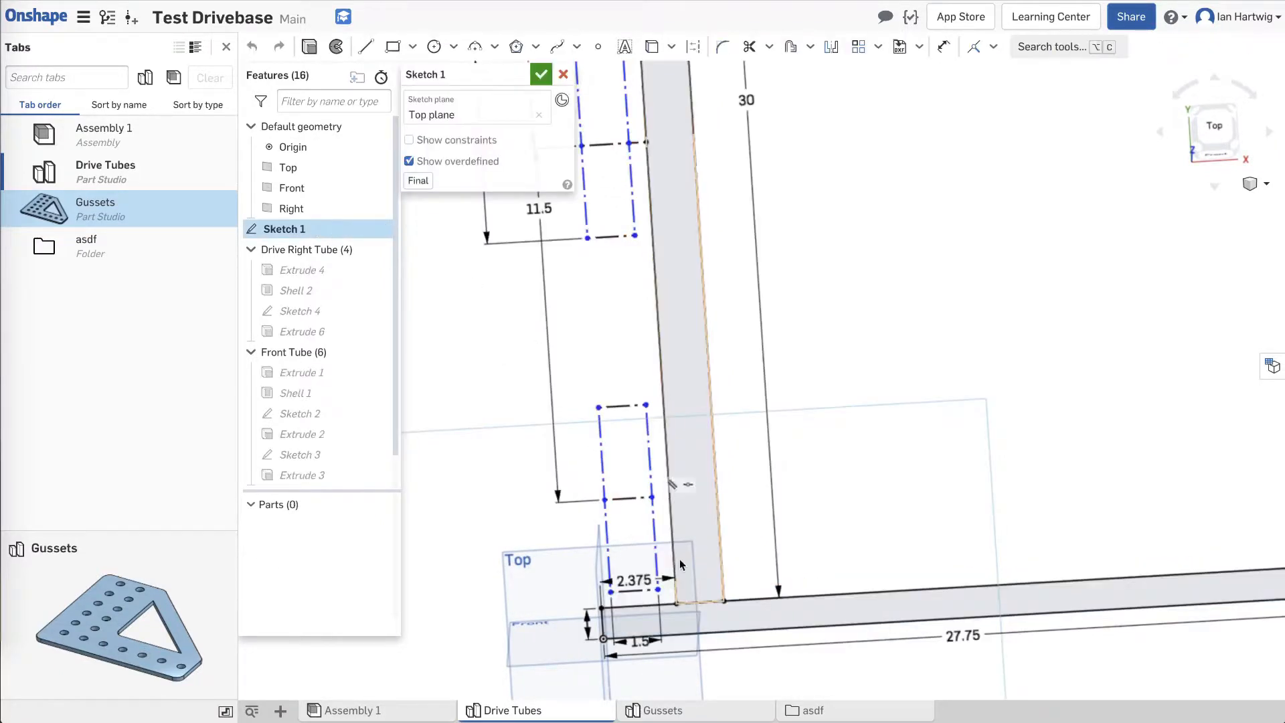
double_click(637, 578)
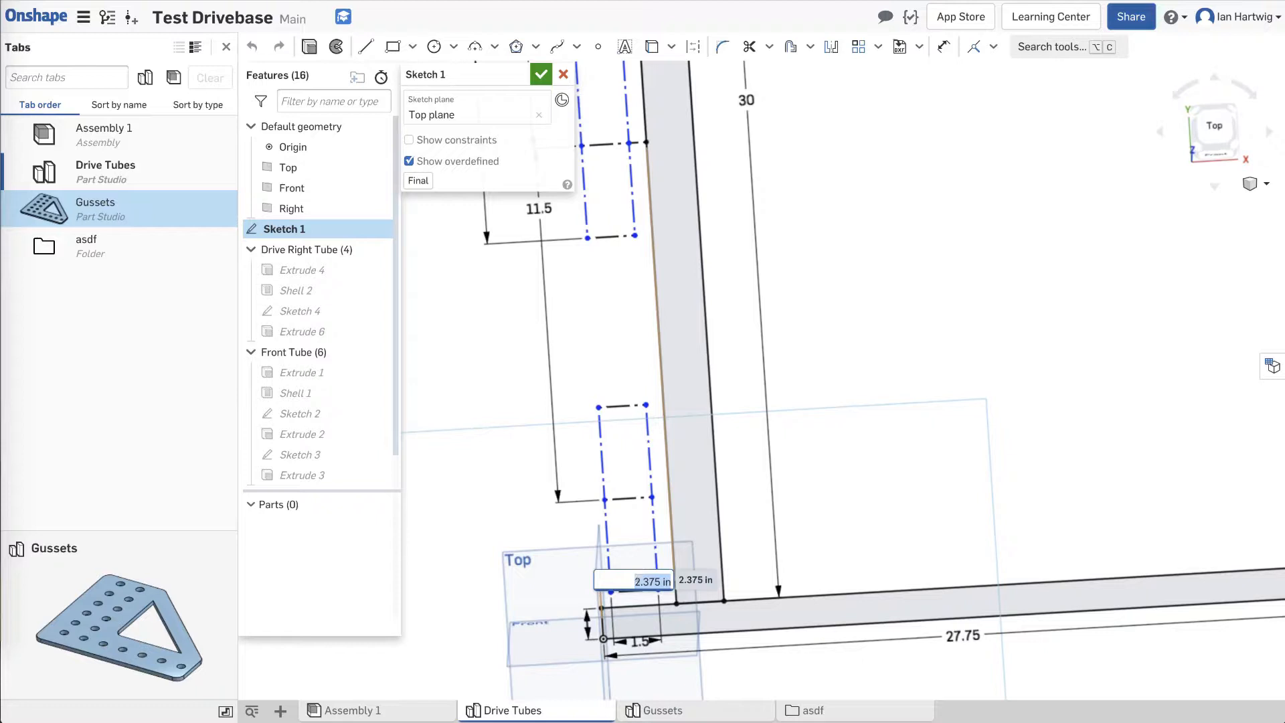
type("2.5in")
key("Return")
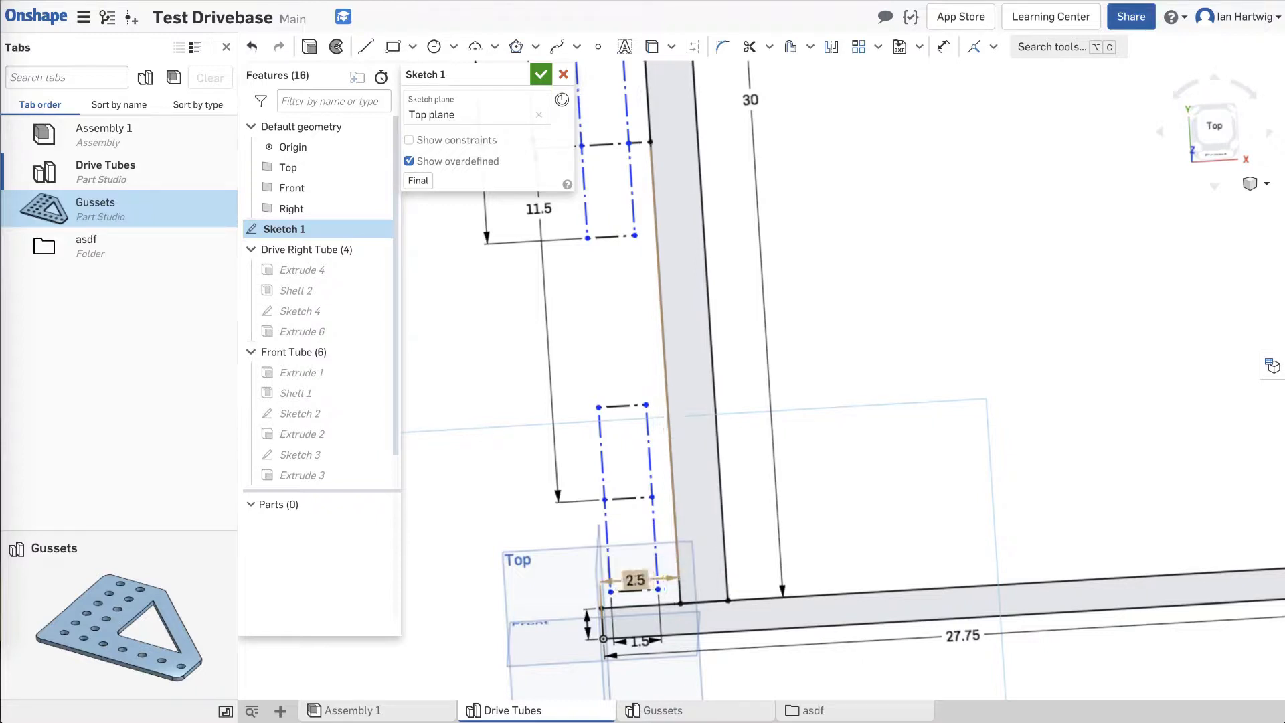
left_click(541, 75)
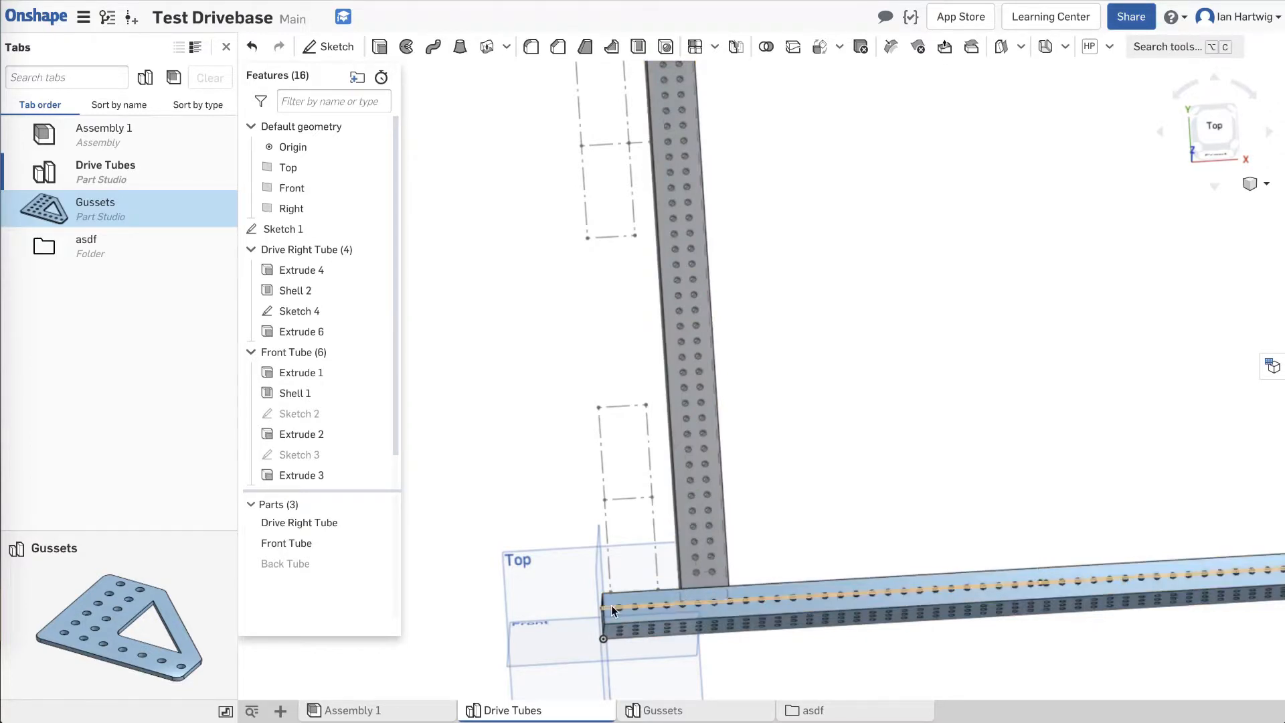
Examine the hole pattern along the Front Tube, at the corner with the Drive Right Tube and at the tube's far end.
scroll(612, 605, "down", 3)
scroll(611, 605, "up", 3)
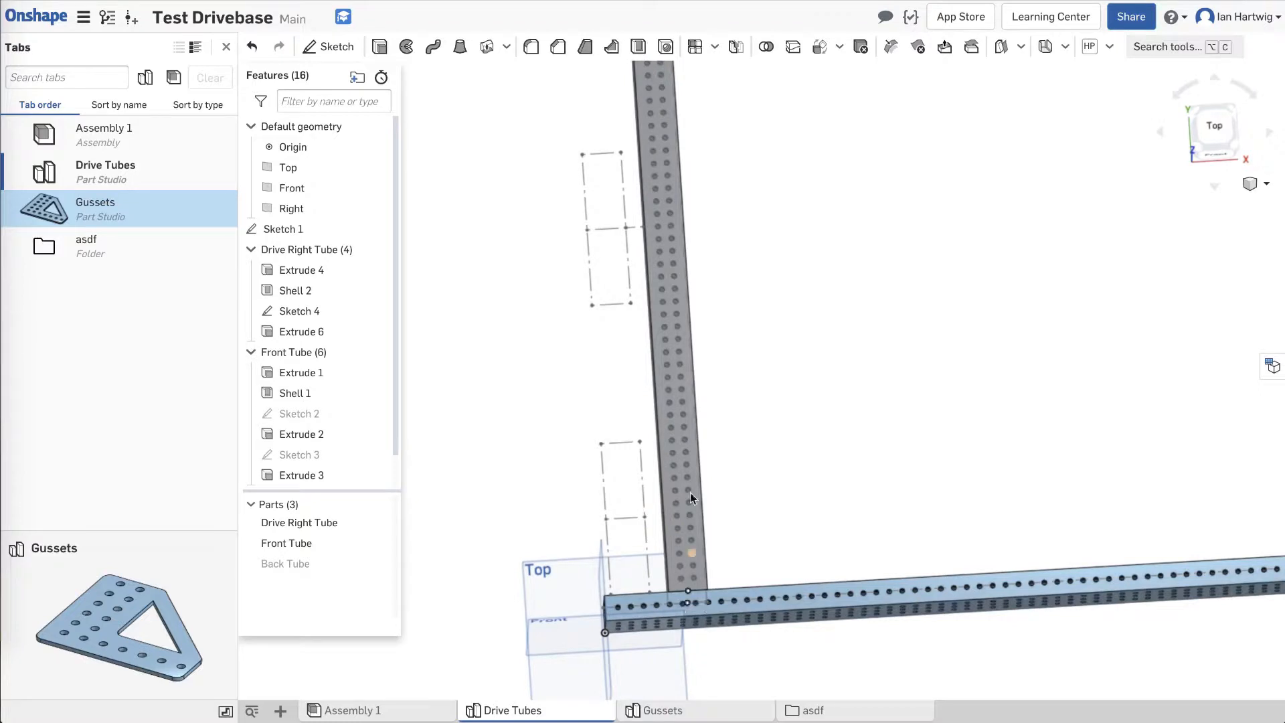
scroll(694, 612, "up", 1)
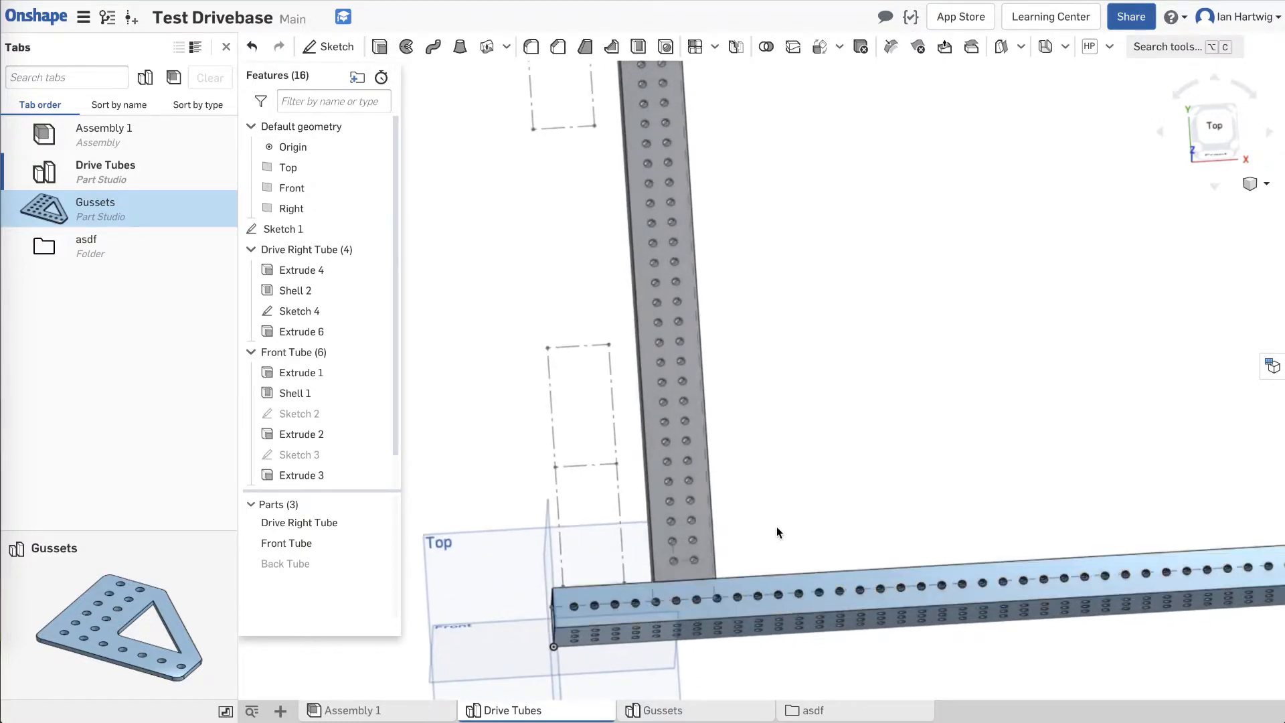
right_click_drag(776, 526, 776, 546)
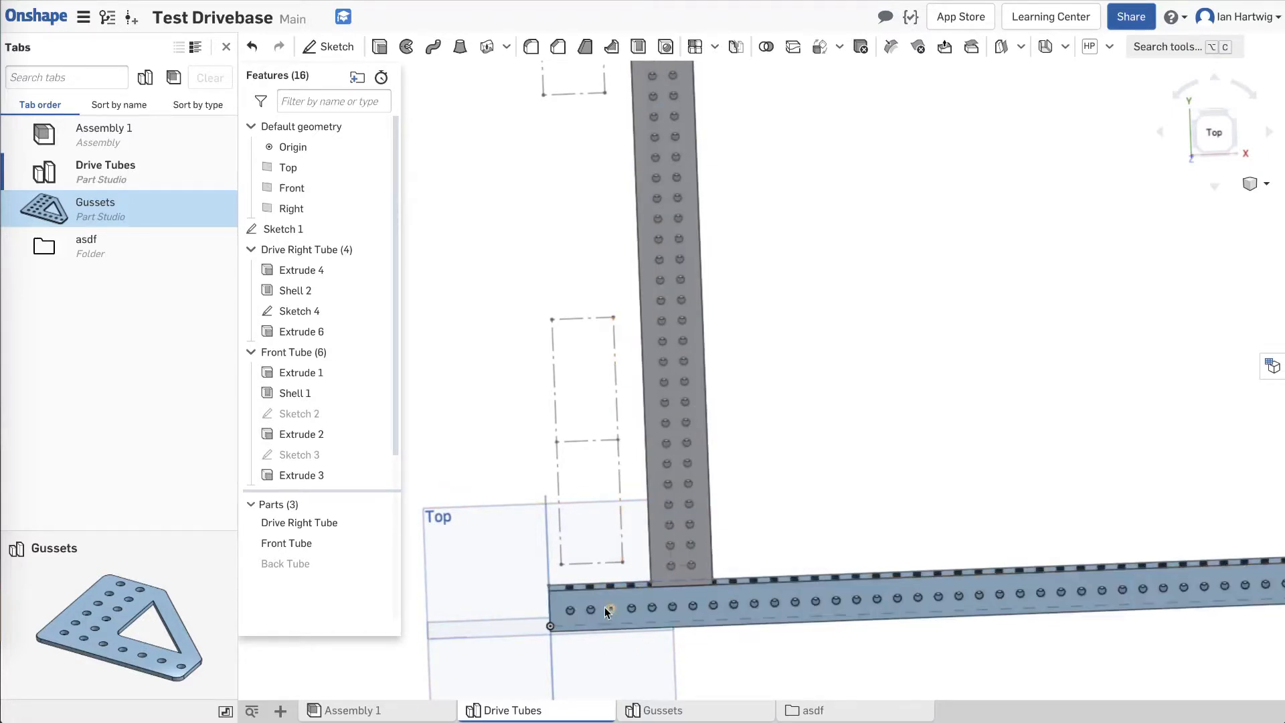
scroll(587, 586, "down", 3)
scroll(587, 586, "down", 1)
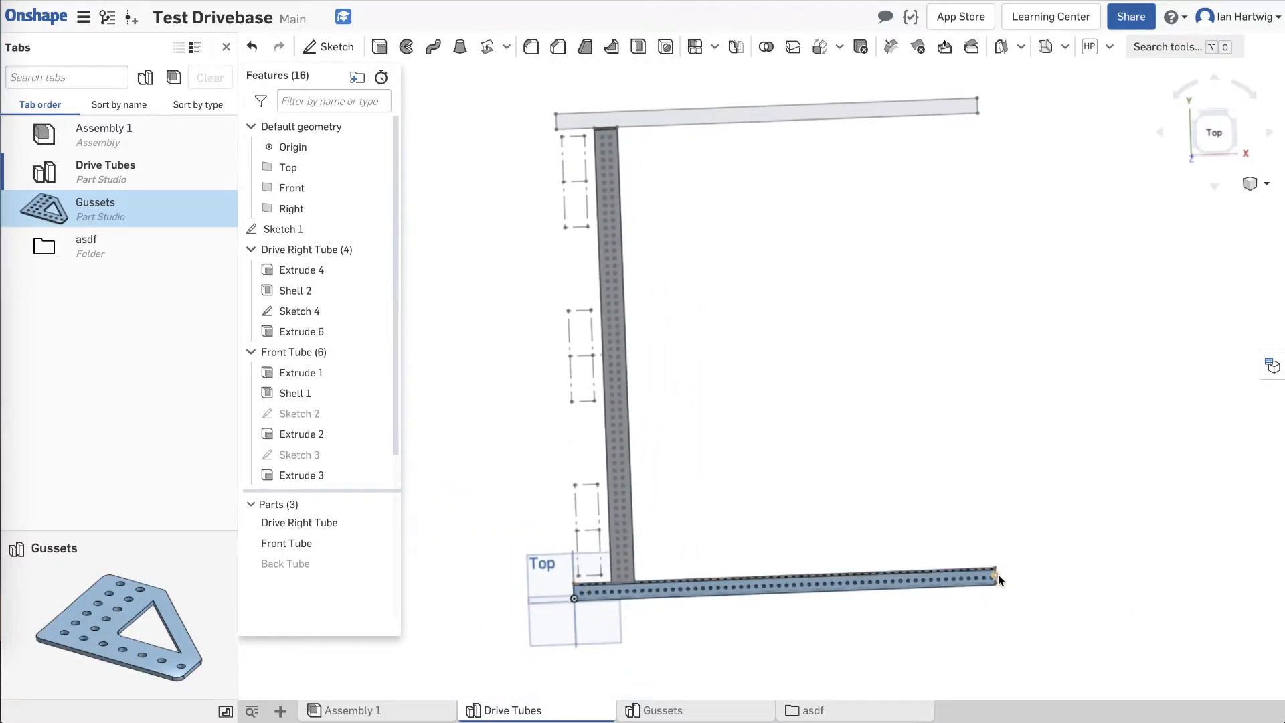
scroll(998, 574, "up", 5)
scroll(1001, 607, "up", 3)
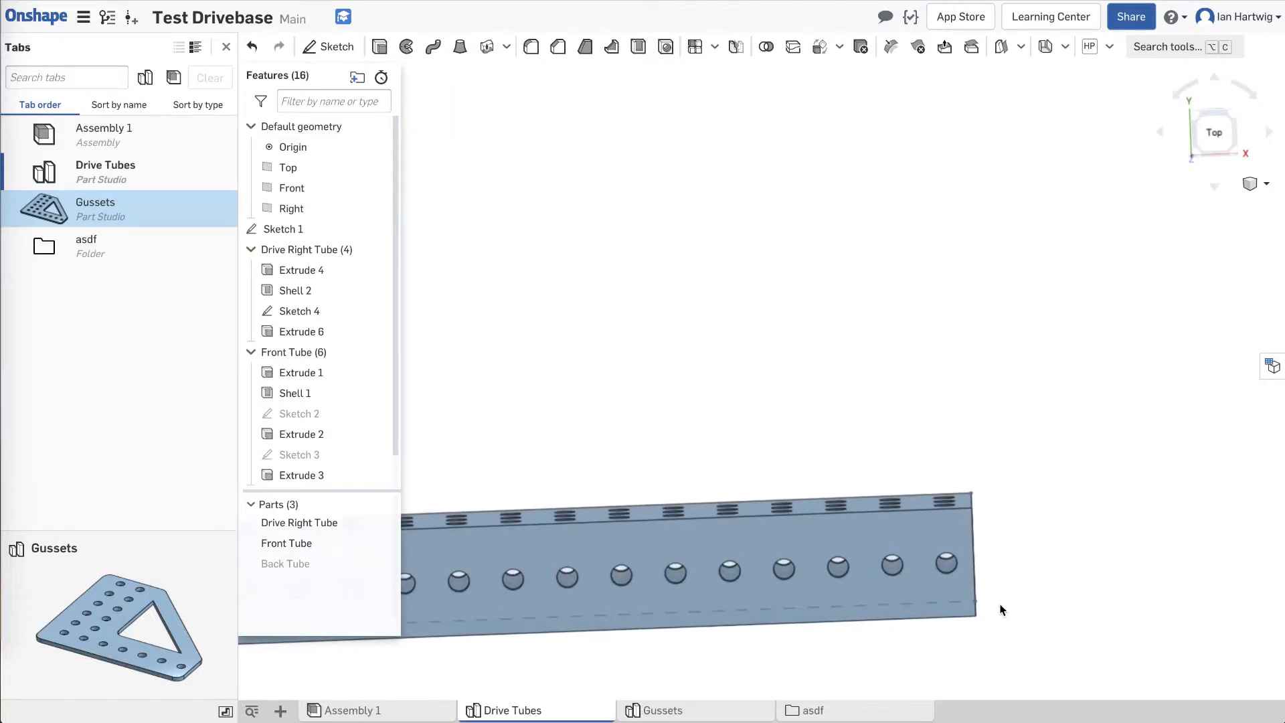
right_click_drag(1000, 609, 1002, 560)
scroll(1002, 561, "down", 5)
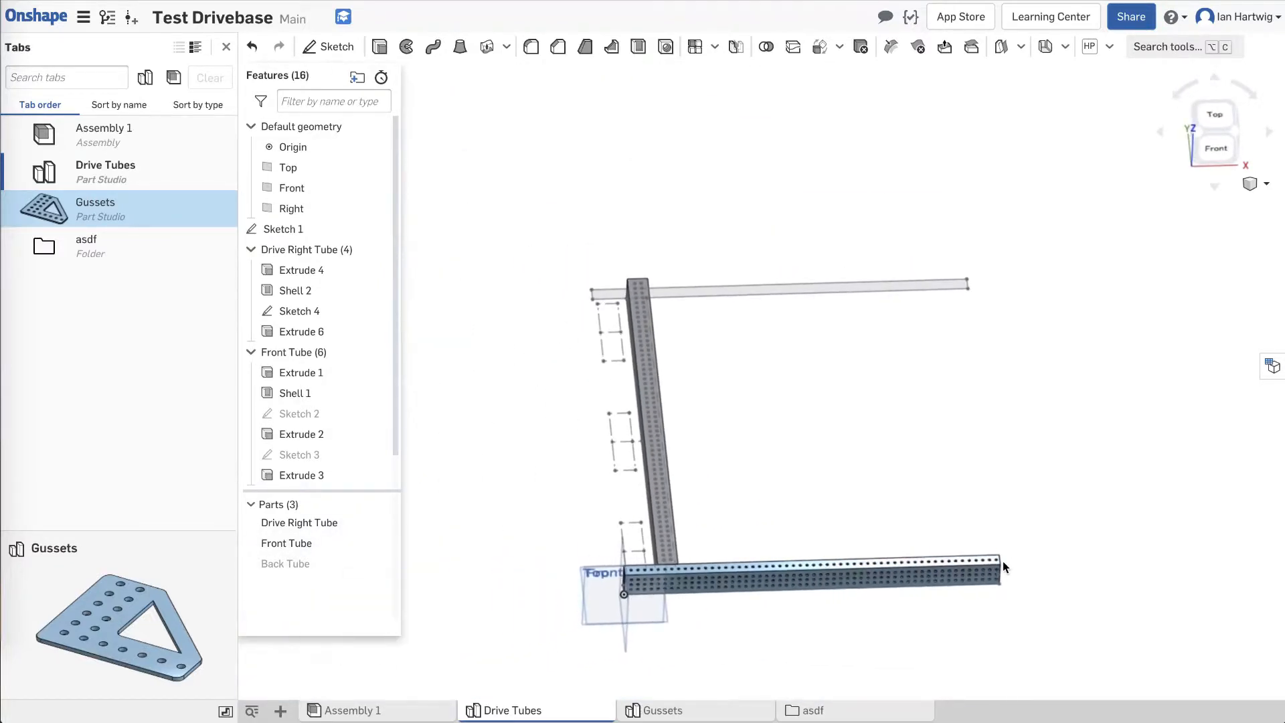
scroll(656, 571, "up", 5)
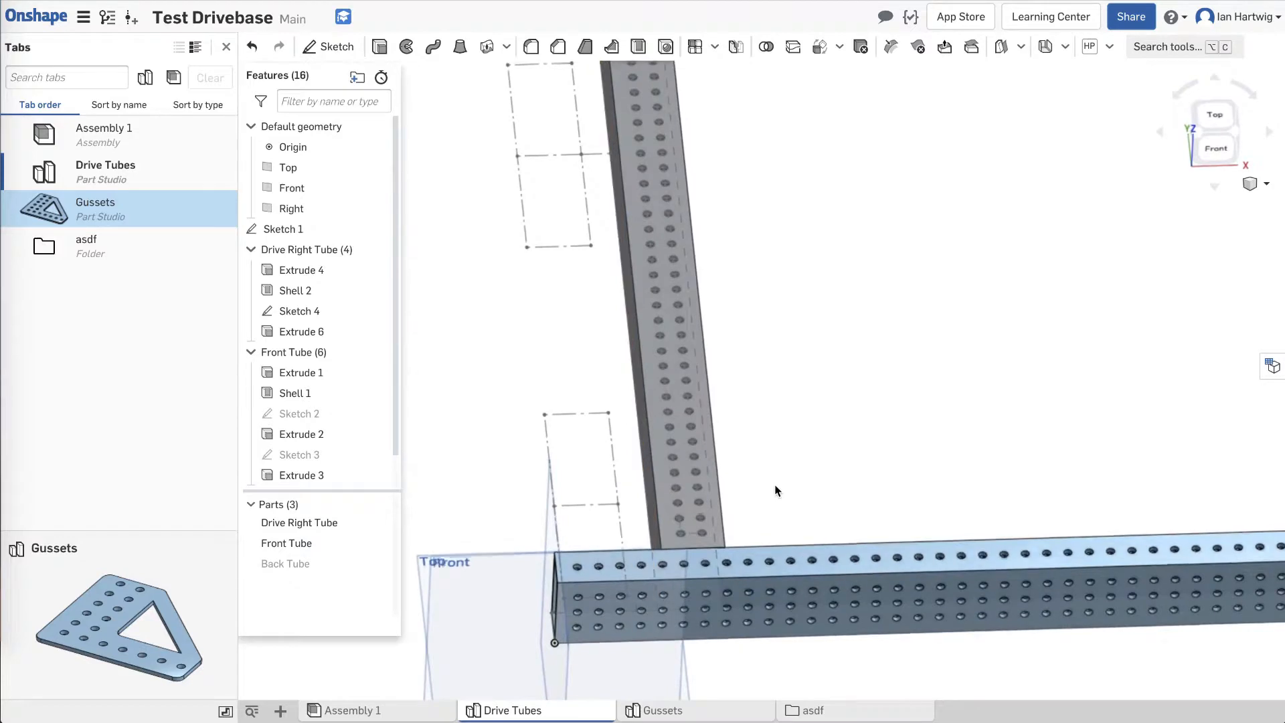
Undo the last Sketch 1 change to the distance between the Front Tube's end and the Drive Right Tube.
right_click_drag(775, 490, 770, 511)
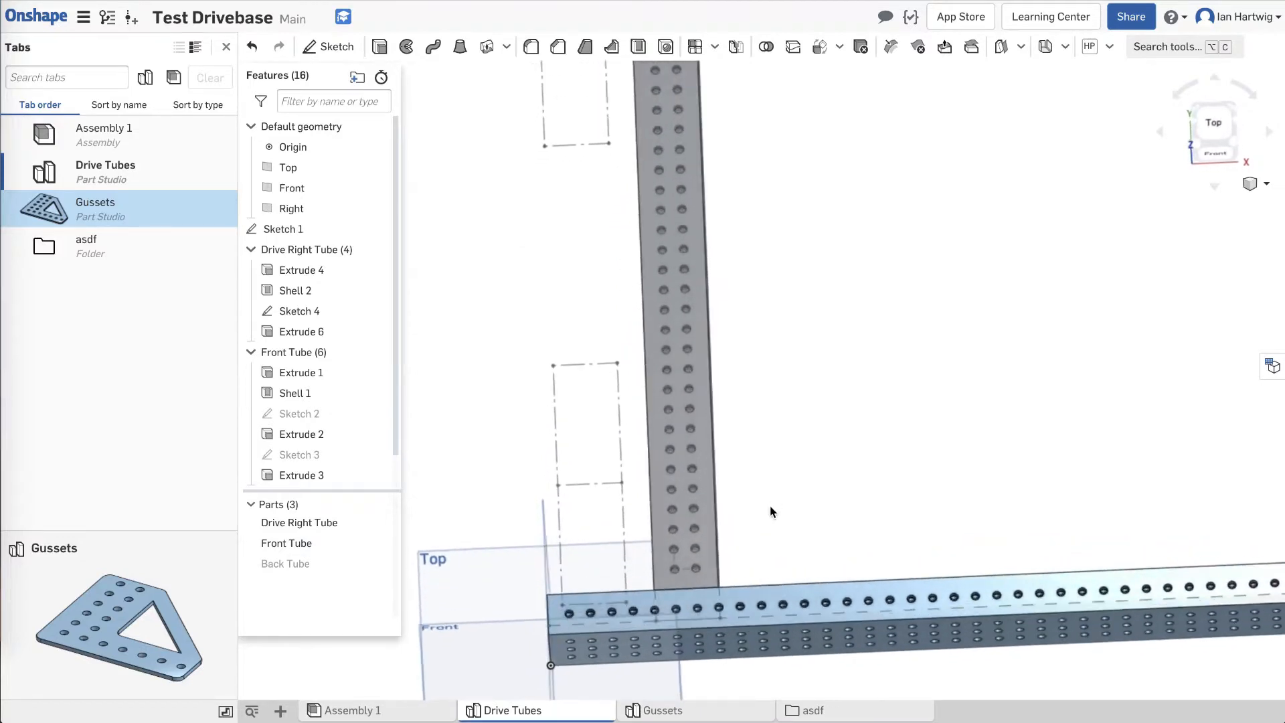
left_click(253, 52)
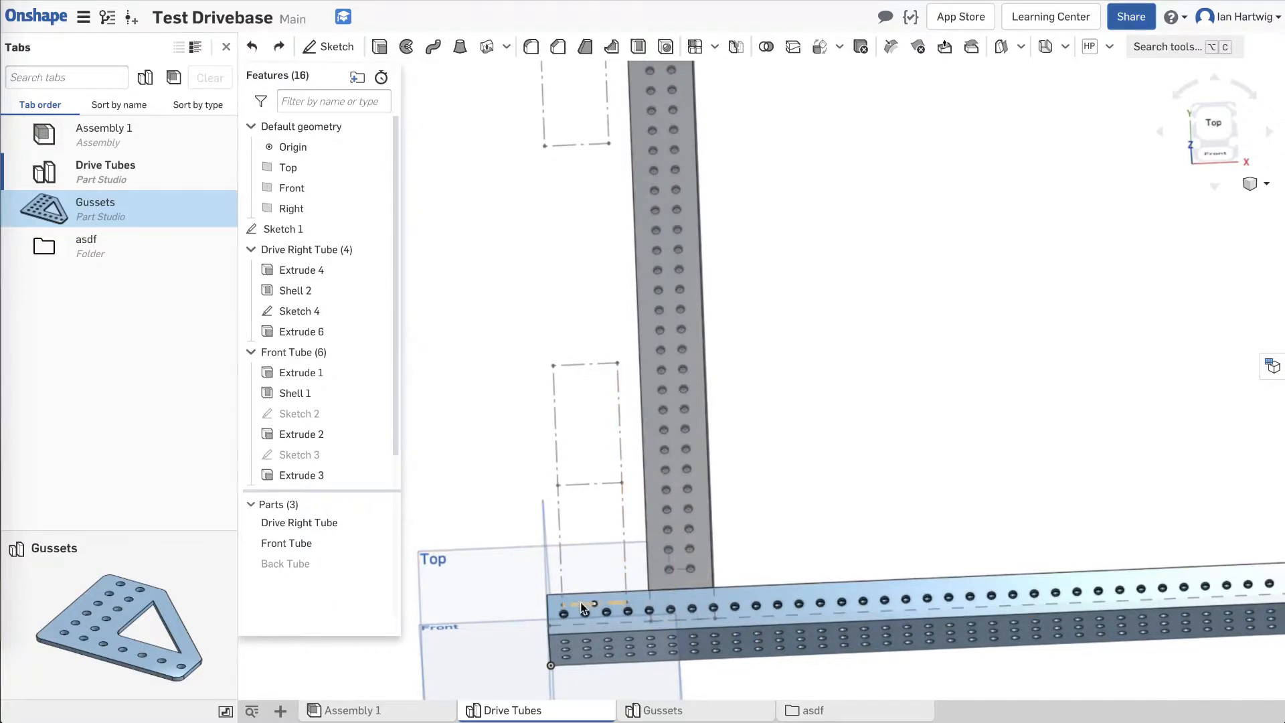
Inspect the two tubes, and roll the feature history back to just after Extrude 6 in the Drive Right Tube folder.
scroll(317, 301, "down", 1)
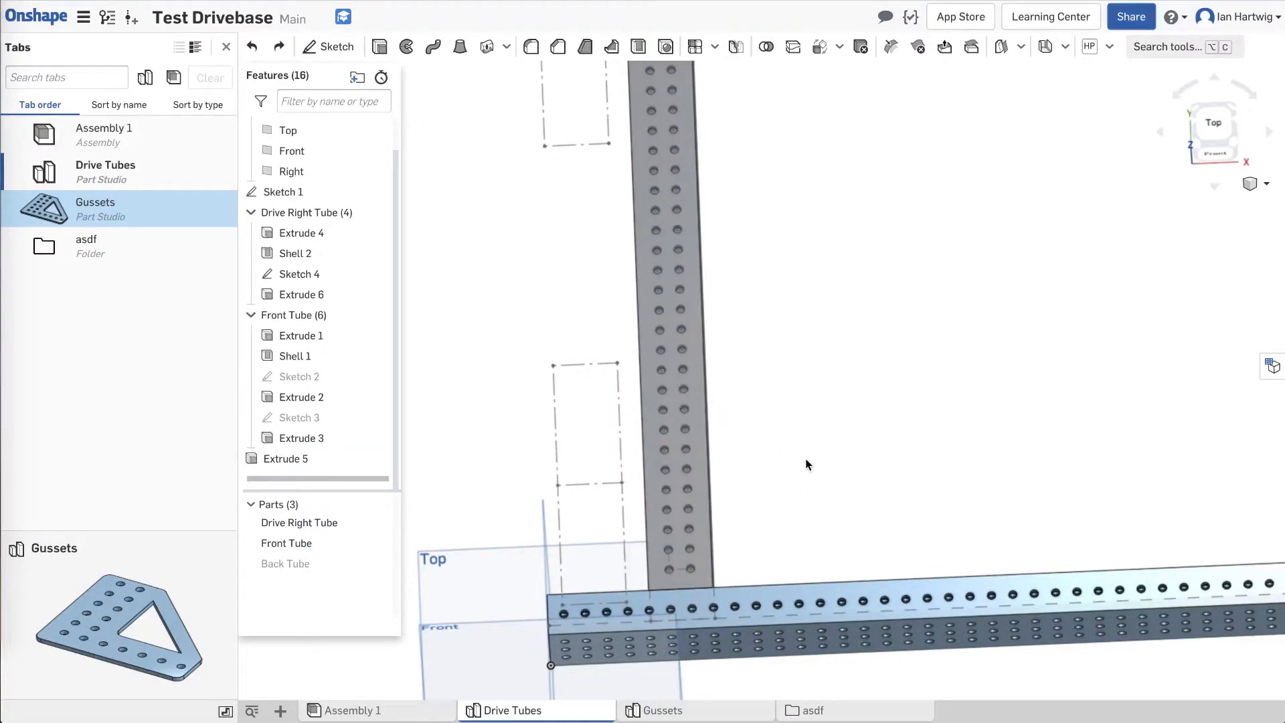
right_click_drag(796, 505, 529, 281)
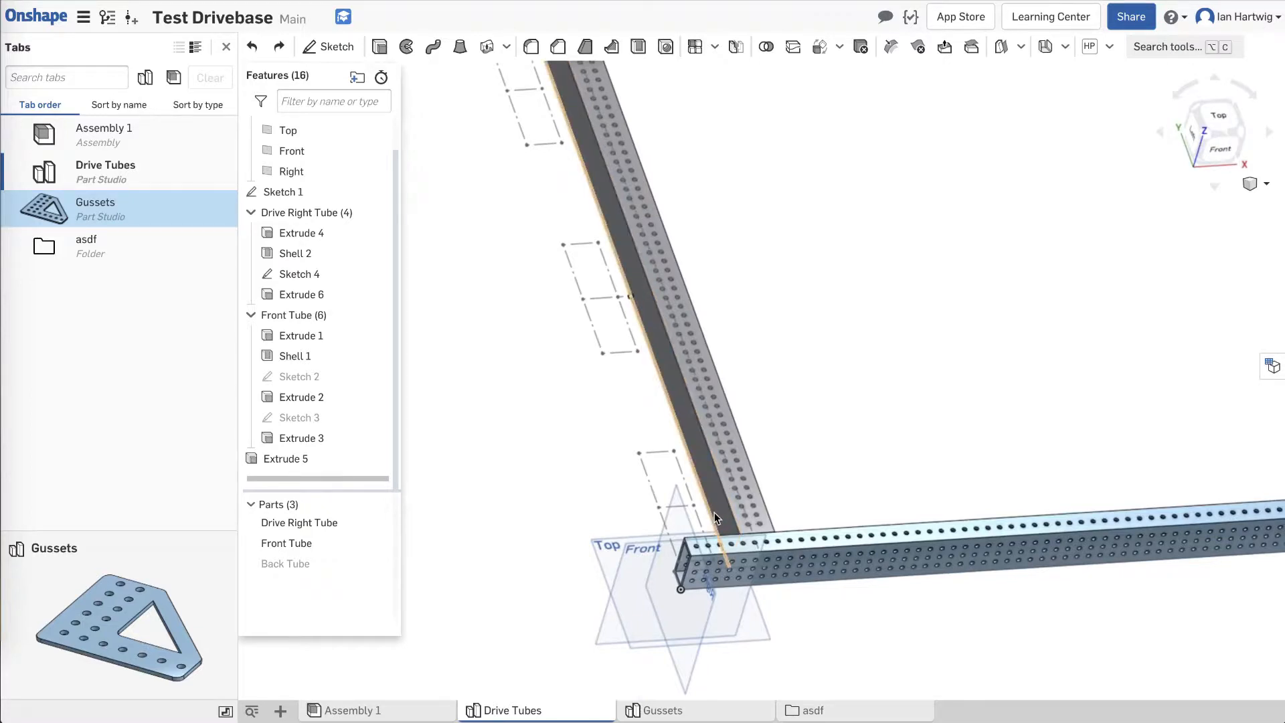
right_click_drag(713, 512, 710, 471)
right_click_drag(662, 467, 786, 476)
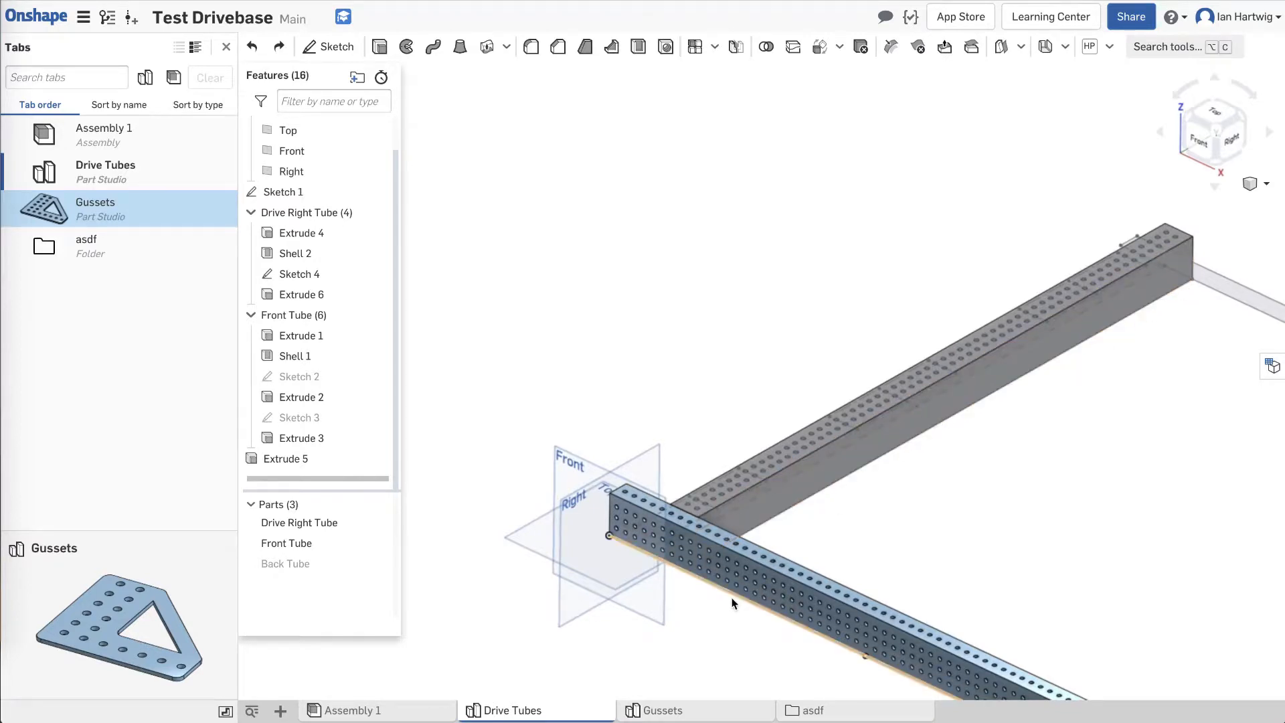
scroll(689, 355, "down", 3)
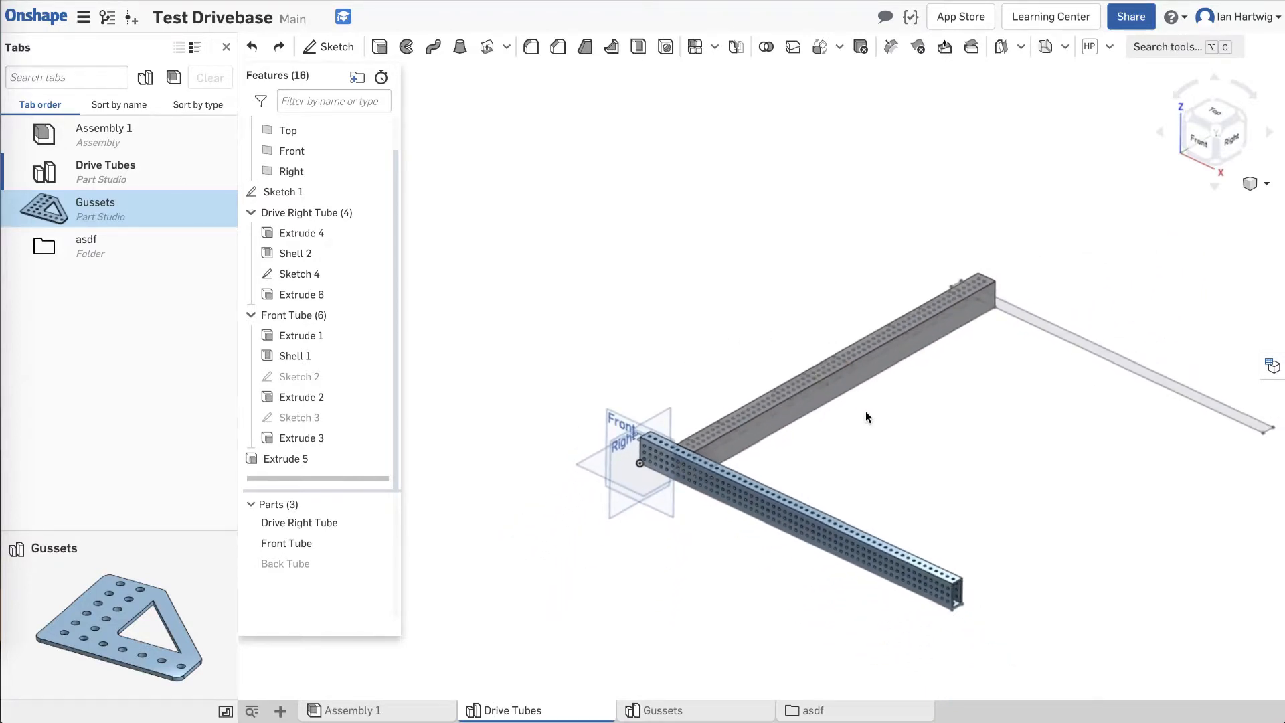
scroll(866, 411, "up", 5)
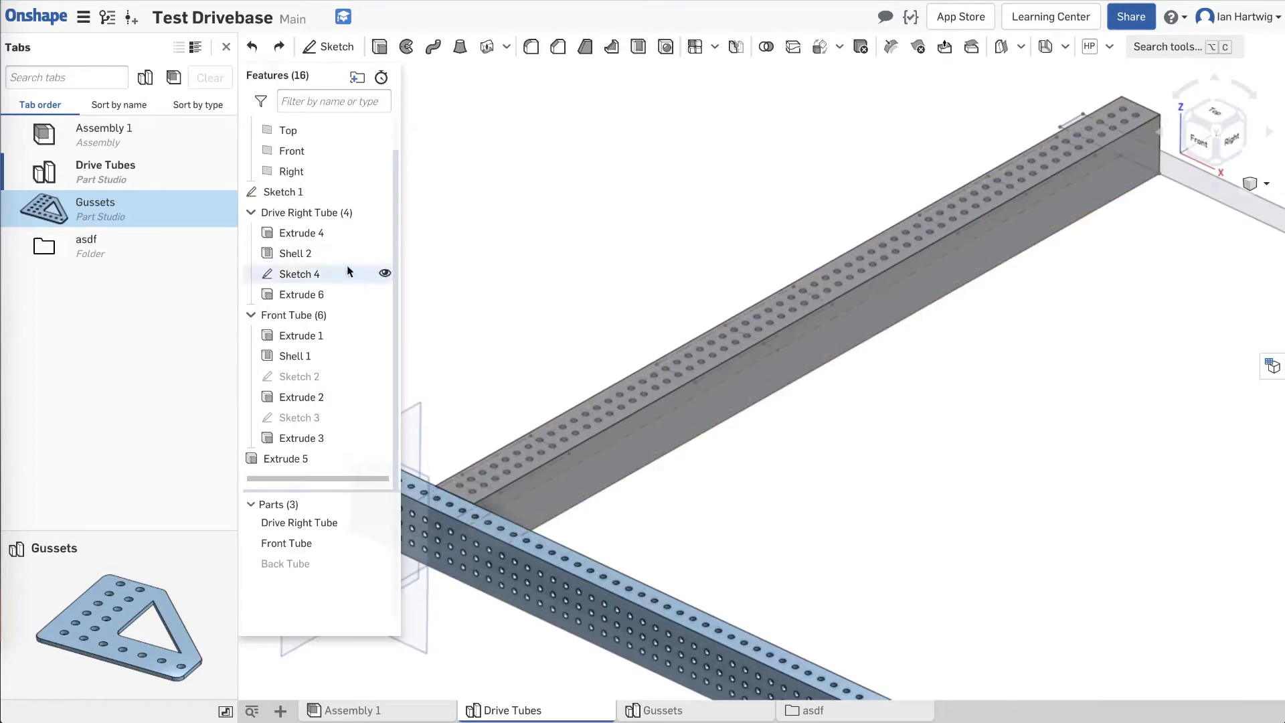
left_click(321, 214)
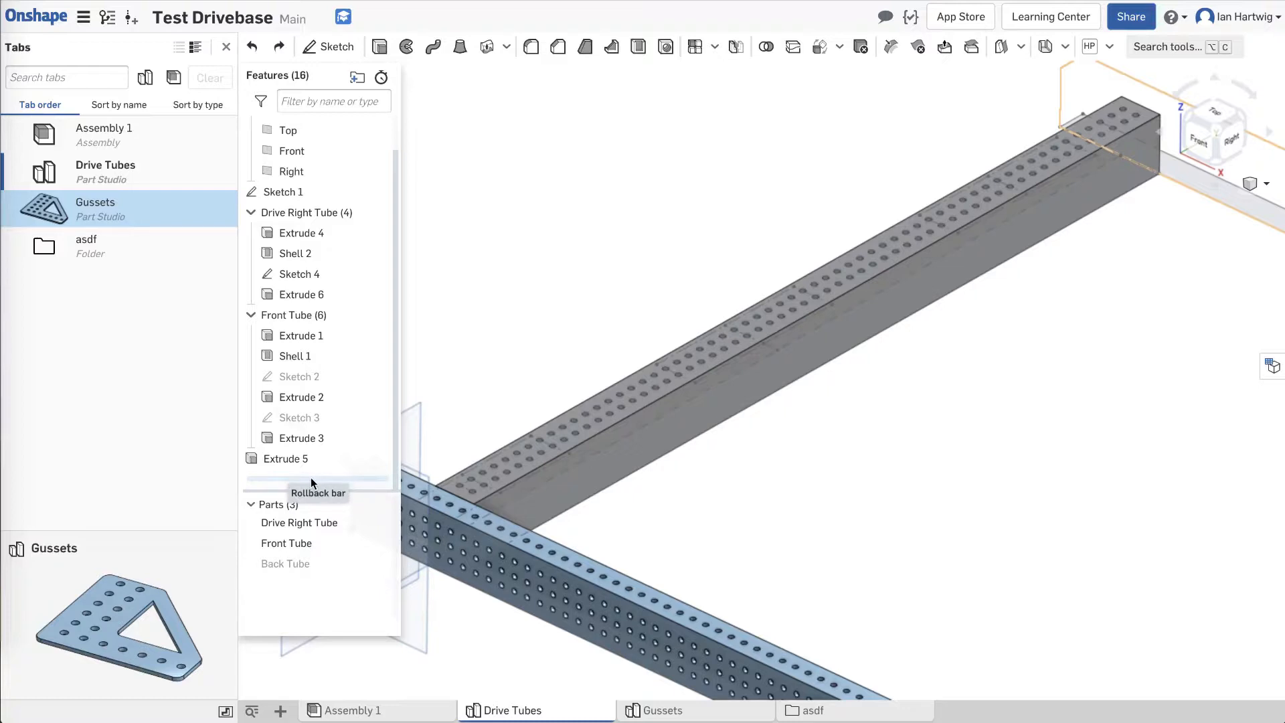
left_click_drag(310, 477, 318, 306)
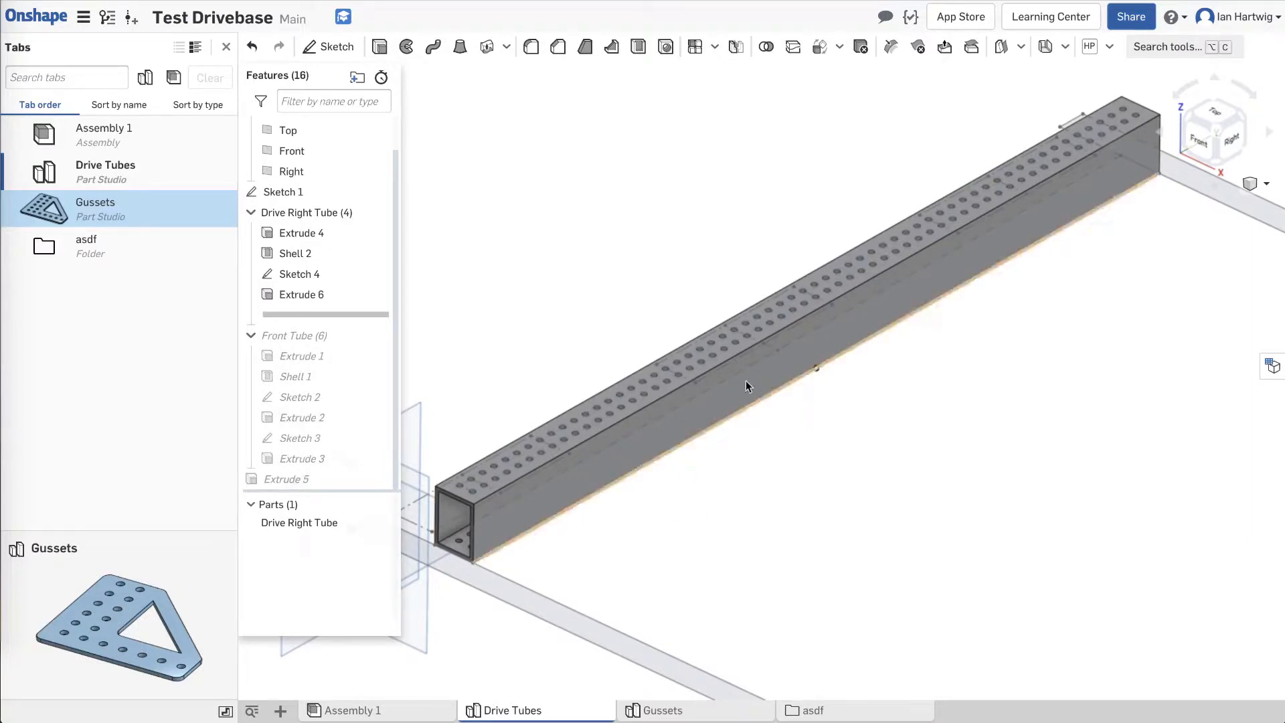
Start a sketch on the long outer side face of the Drive Right Tube and view it from the Right side.
left_click(496, 533)
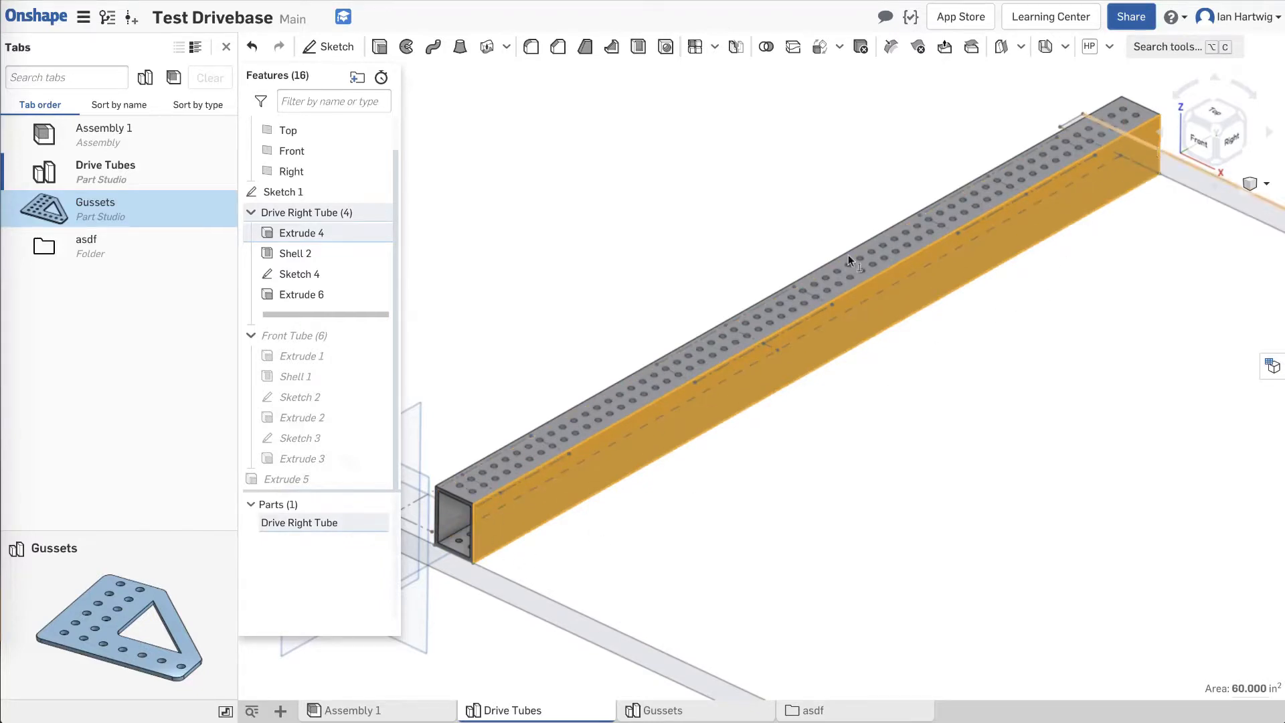
left_click(337, 48)
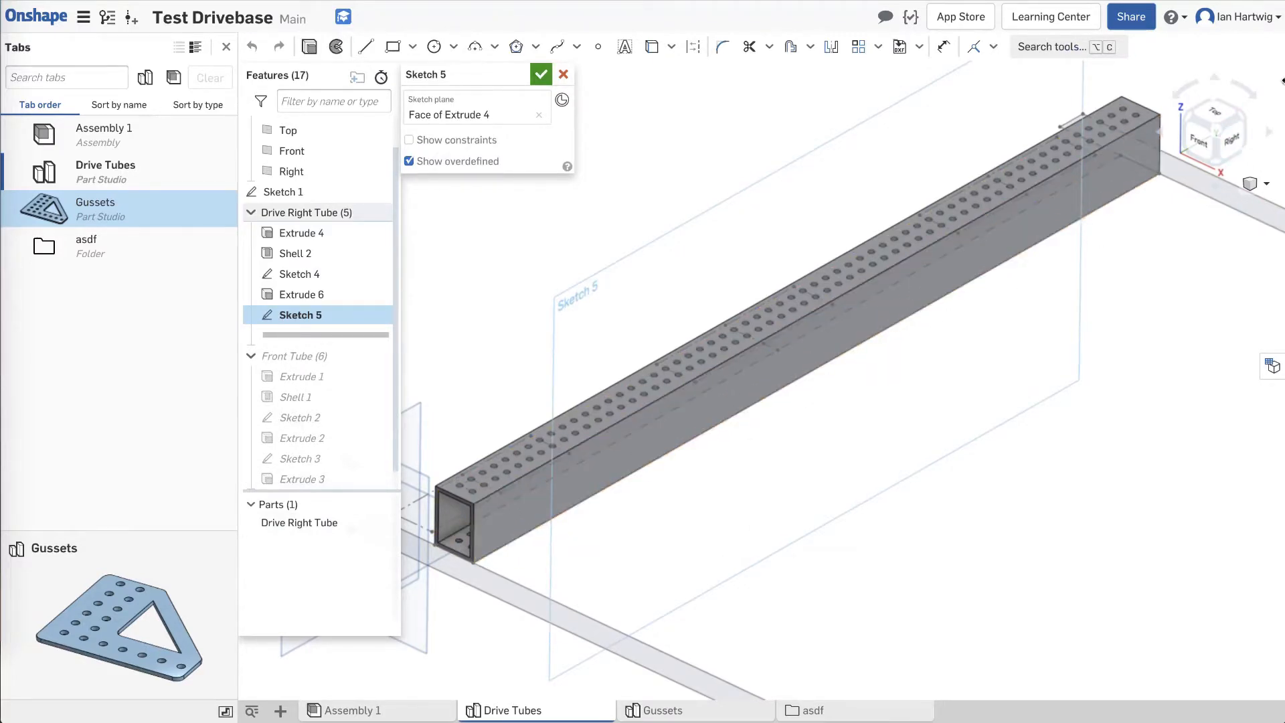
left_click(1230, 140)
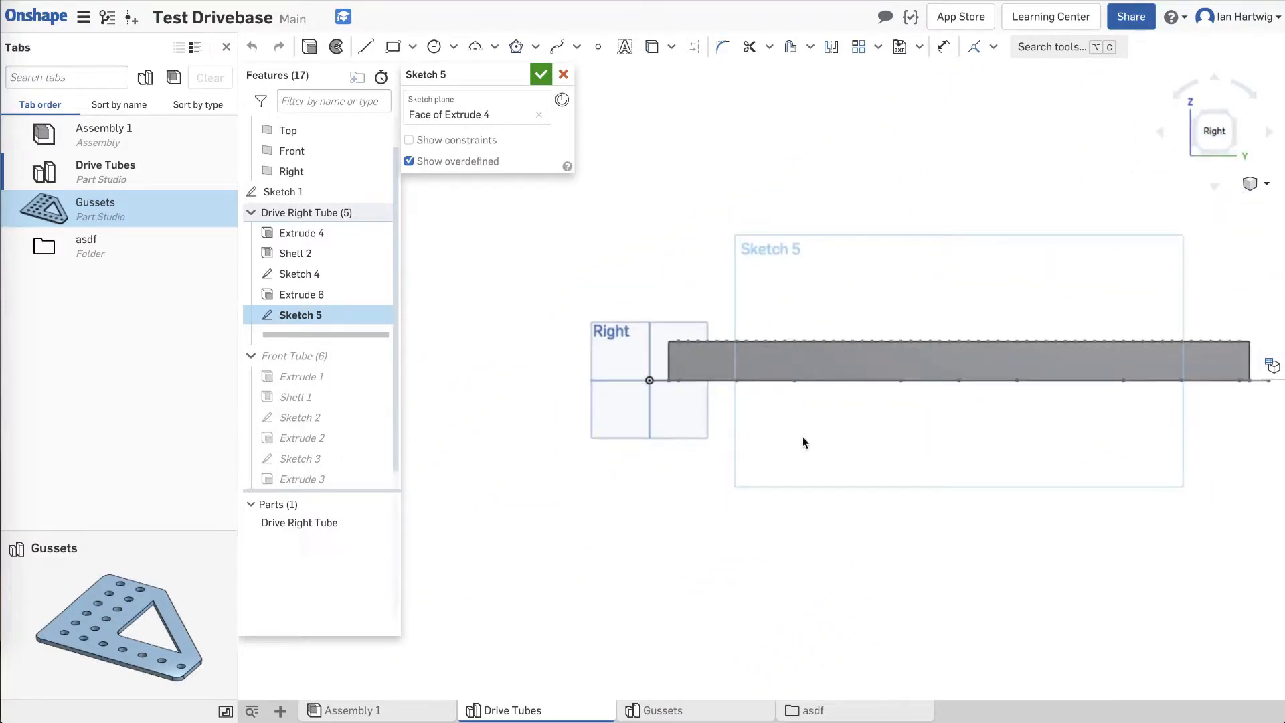
scroll(843, 427, "down", 3)
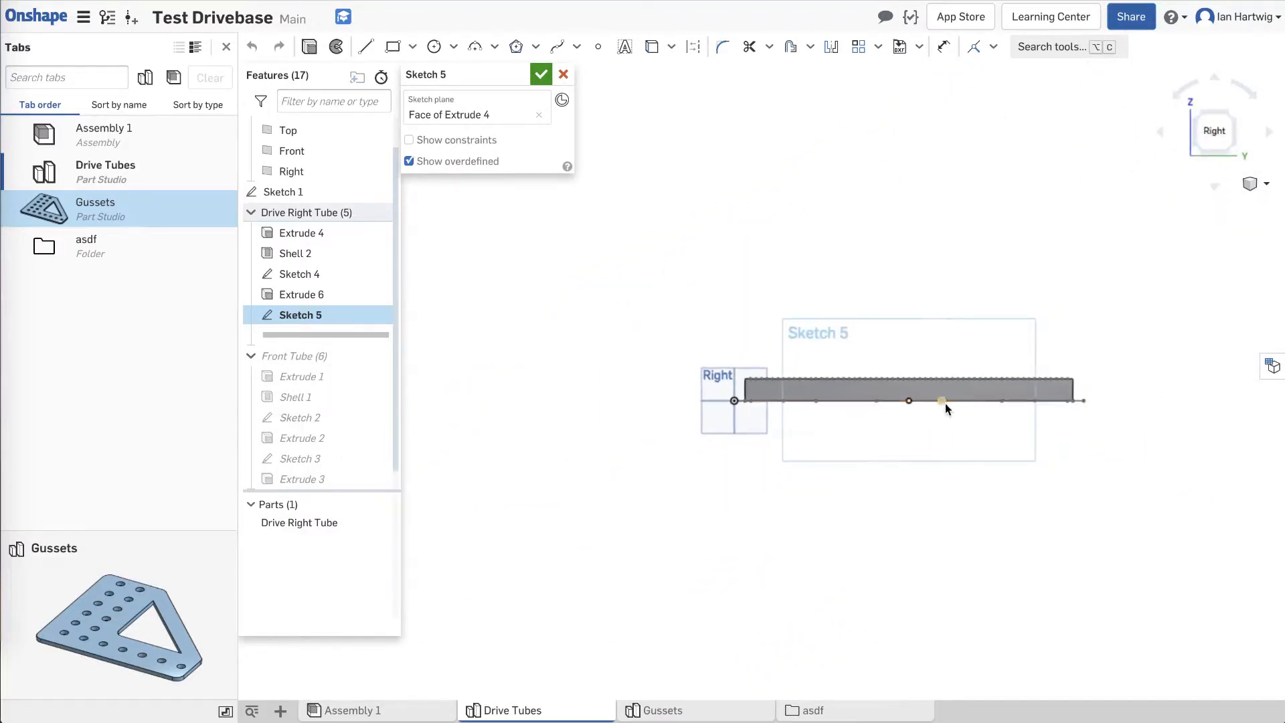
scroll(945, 403, "up", 3)
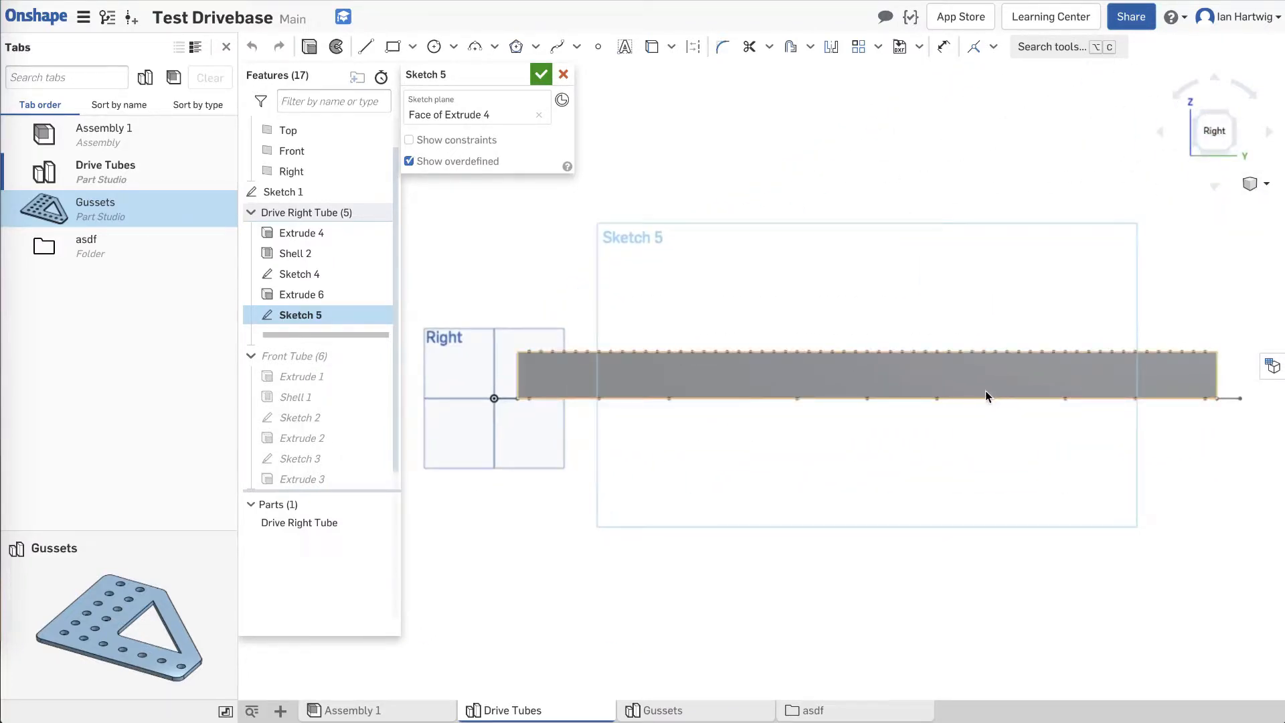
Sketch a circle about 1.245 in in diameter in the middle of the side face, aligned vertically with the bottom edge's midpoint.
left_click(433, 48)
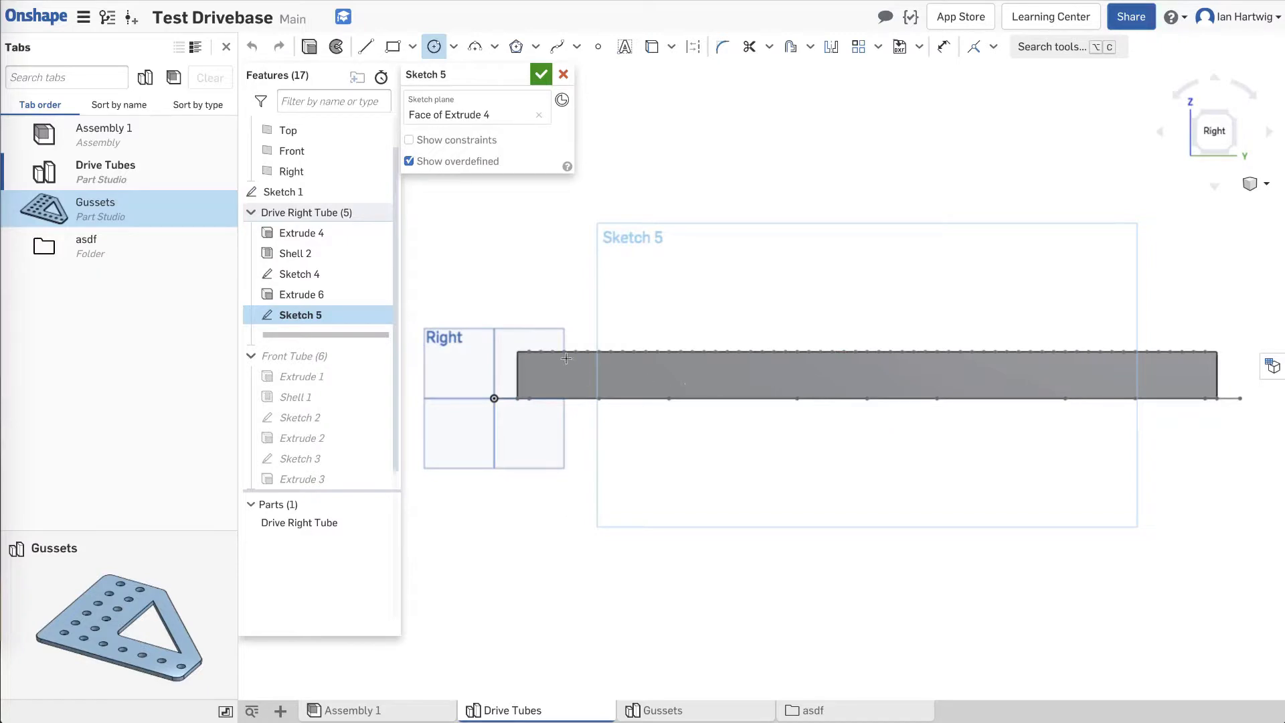
left_click(867, 376)
scroll(879, 378, "up", 4)
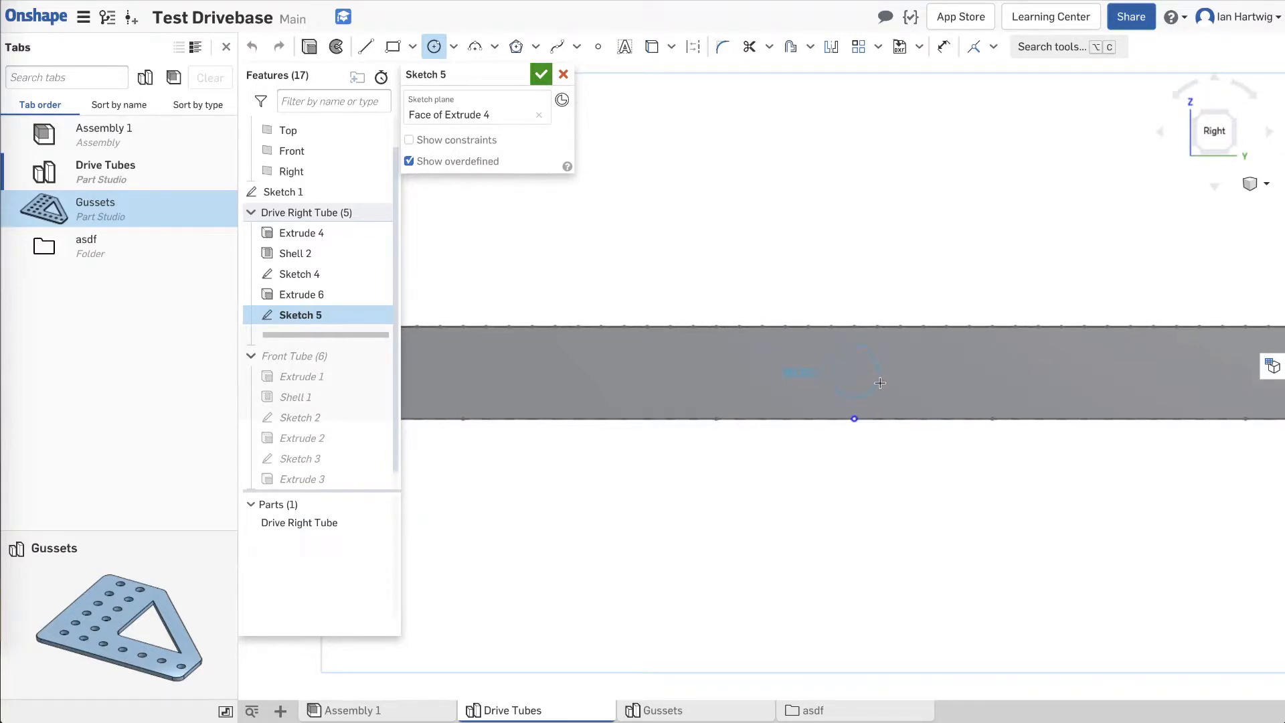
left_click(881, 383)
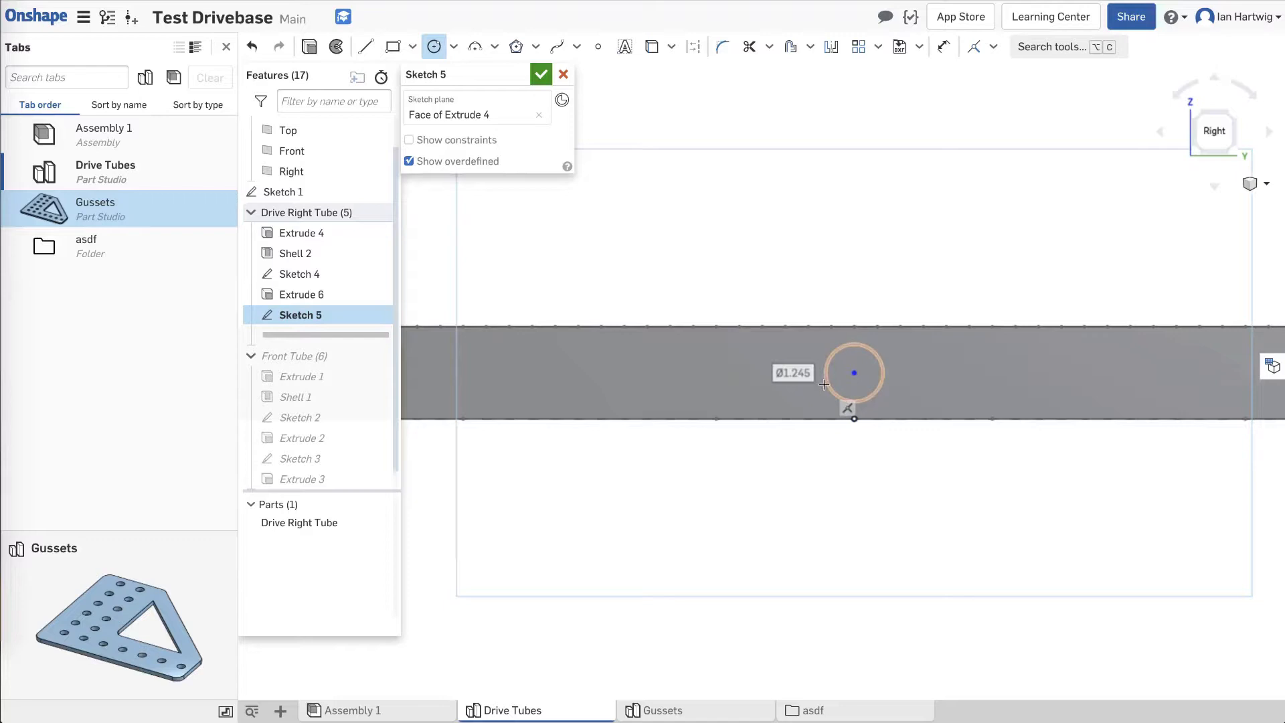
Dimension the circle's diameter at 1.125 in.
key("d")
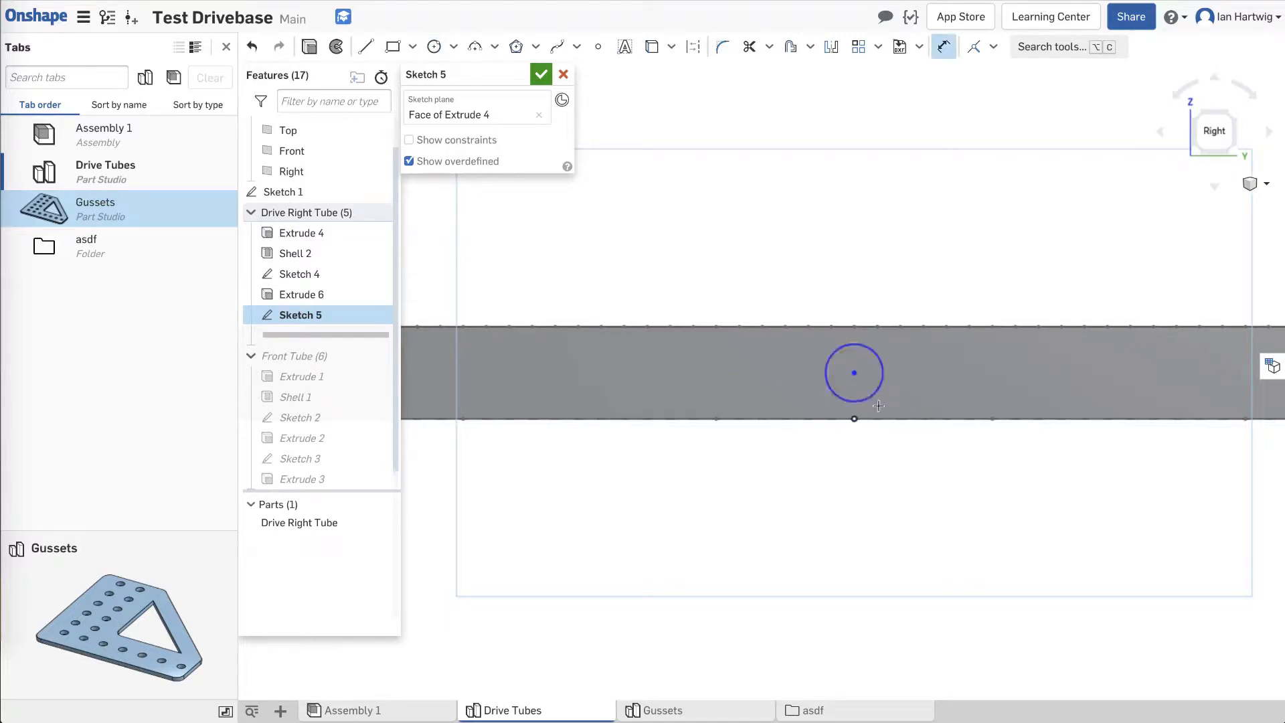
left_click(876, 393)
left_click(895, 409)
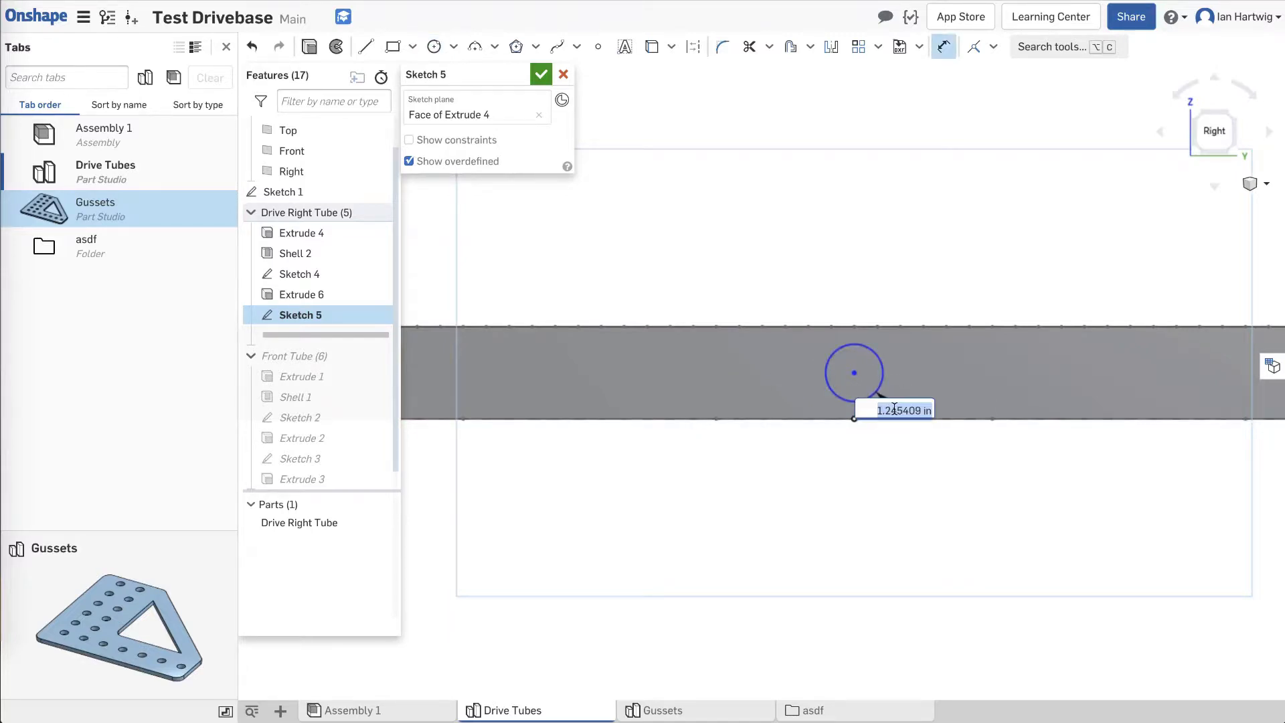
type("1.1")
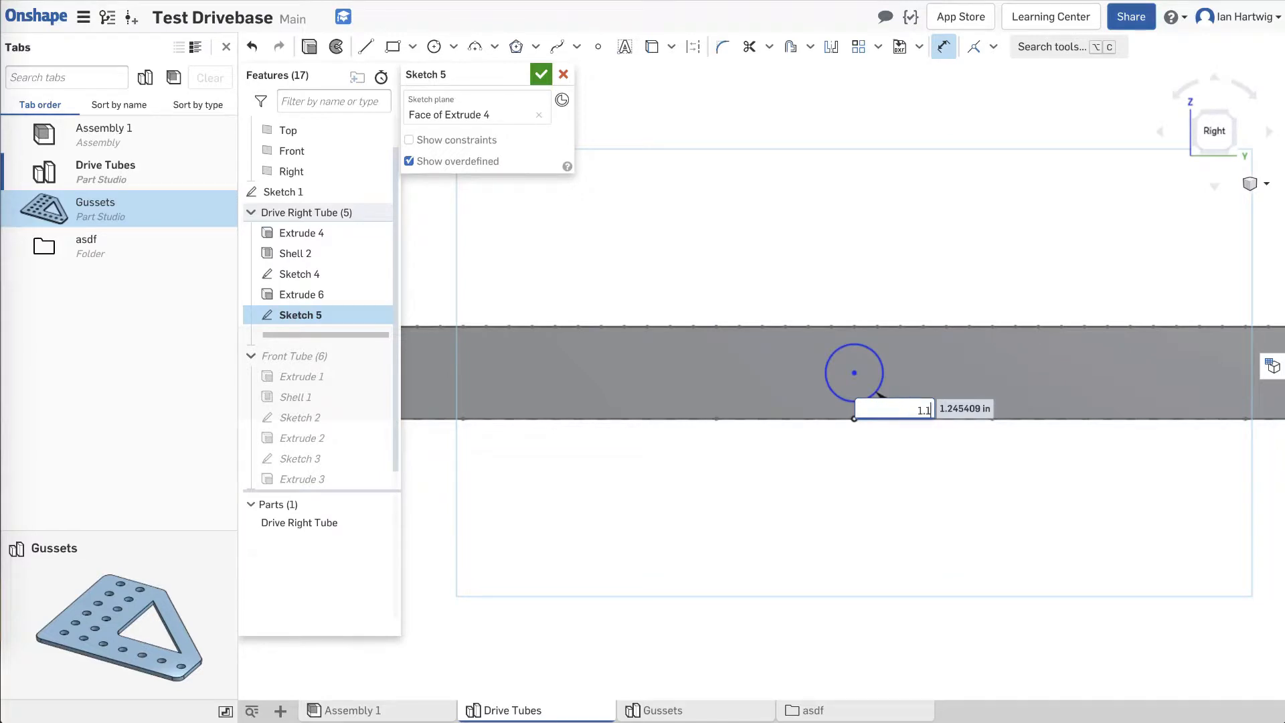
type("25in")
key("Return")
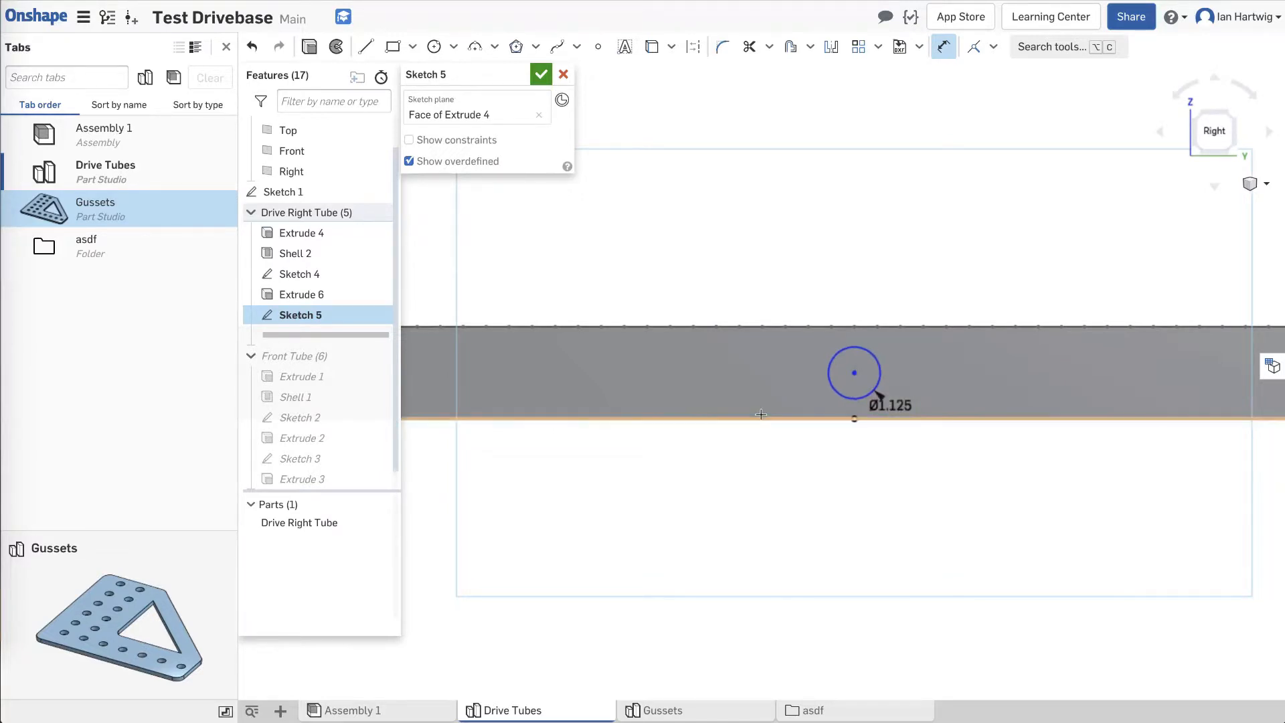
scroll(883, 375, "down", 1)
scroll(883, 375, "down", 1)
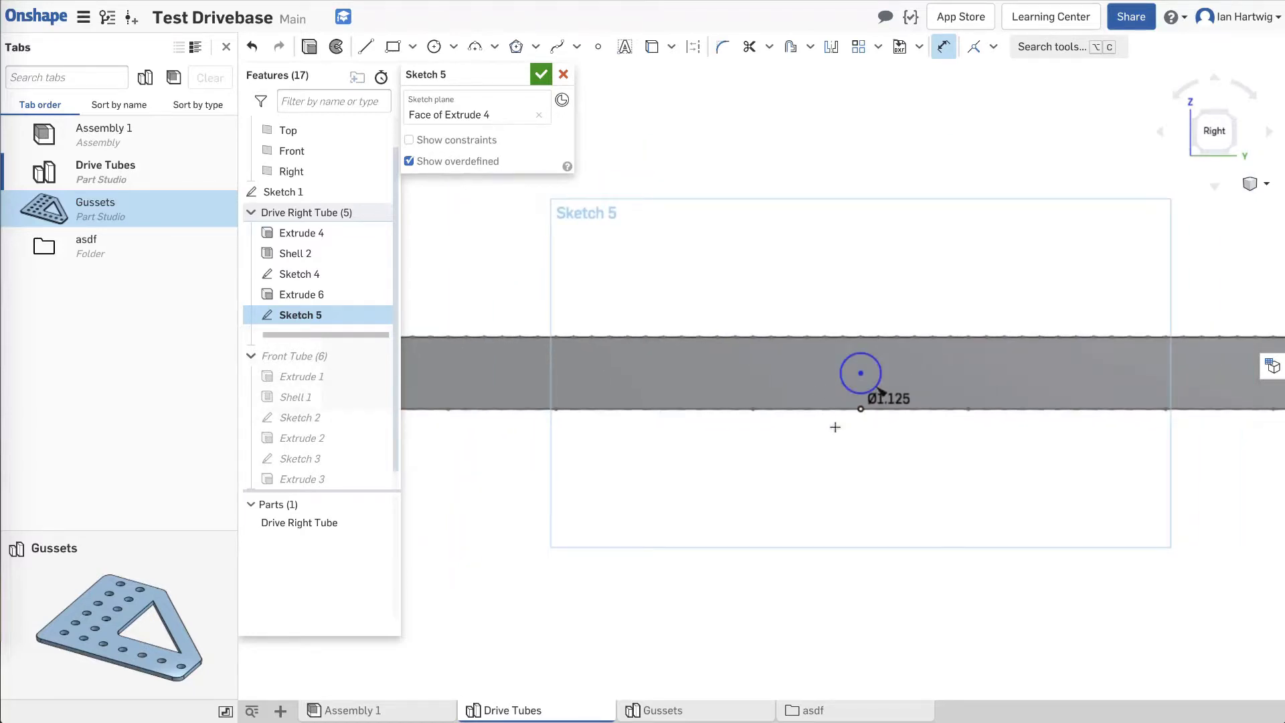
key("Escape")
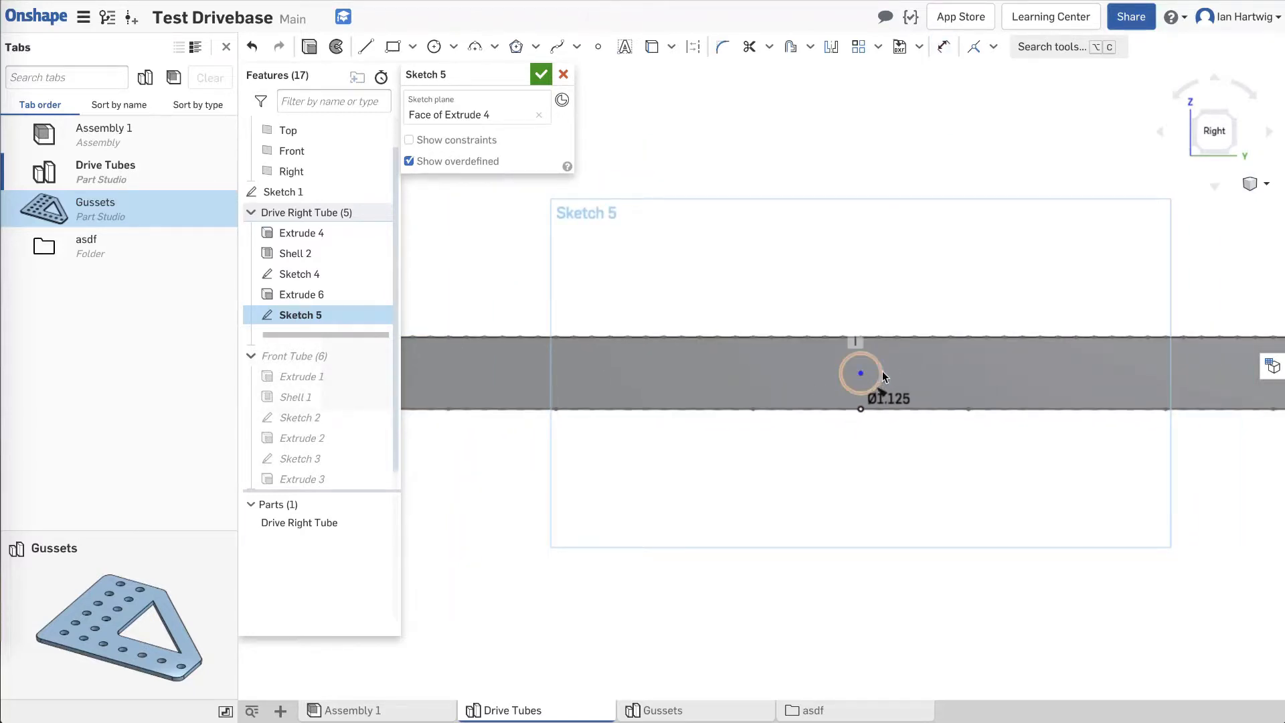
Copy the 1.125 in circle and place the copy on the side face between the middle circle and the tube's origin end.
left_click(882, 376)
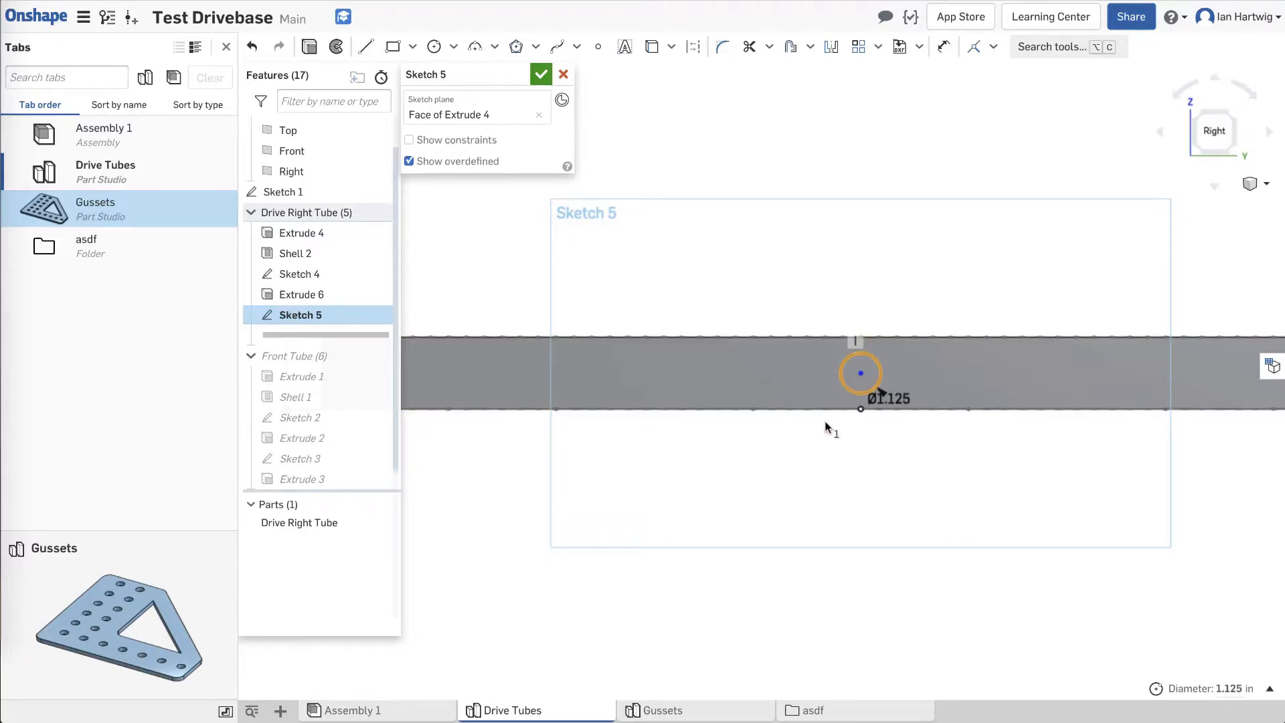
key("ctrl+c")
key("ctrl+v")
left_click(828, 417)
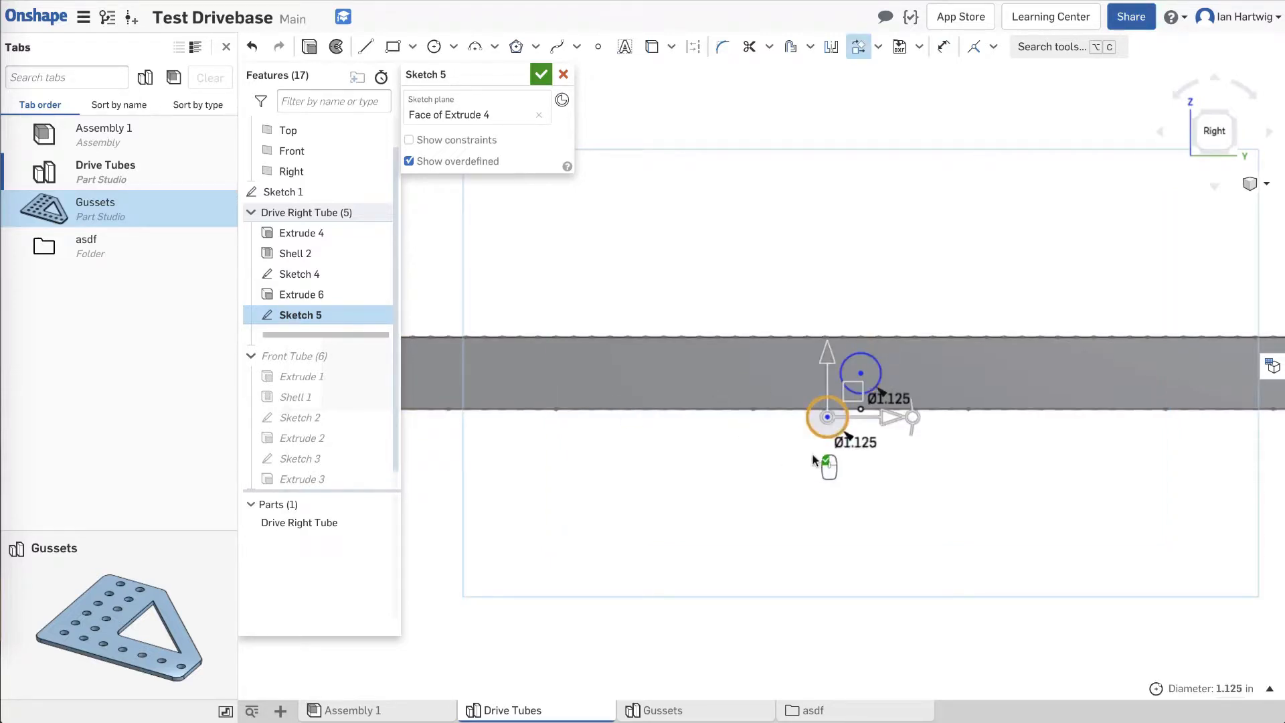
left_click_drag(828, 417, 646, 372)
left_click(692, 436)
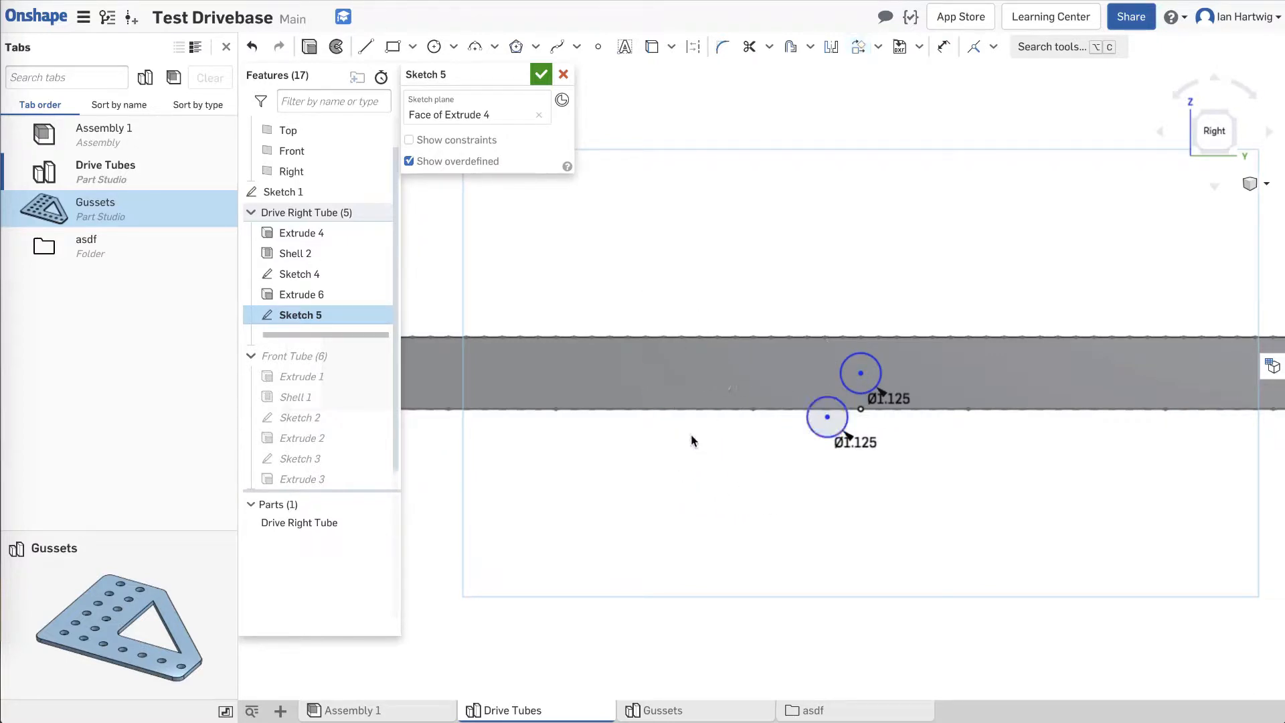
left_click_drag(829, 418, 584, 368)
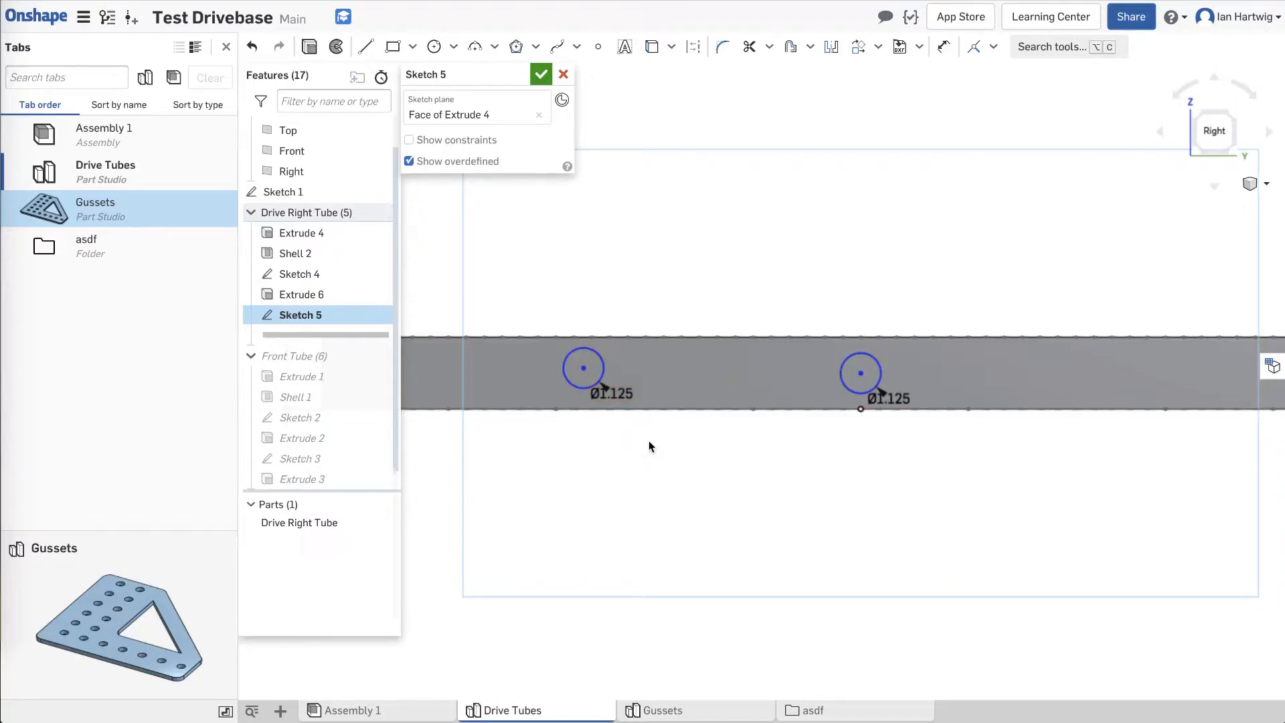
Paste a third 1.125 in circle and place it on the side face on the far side of the middle circle.
key("ctrl+v")
left_click(664, 572)
left_click_drag(653, 445, 1113, 364)
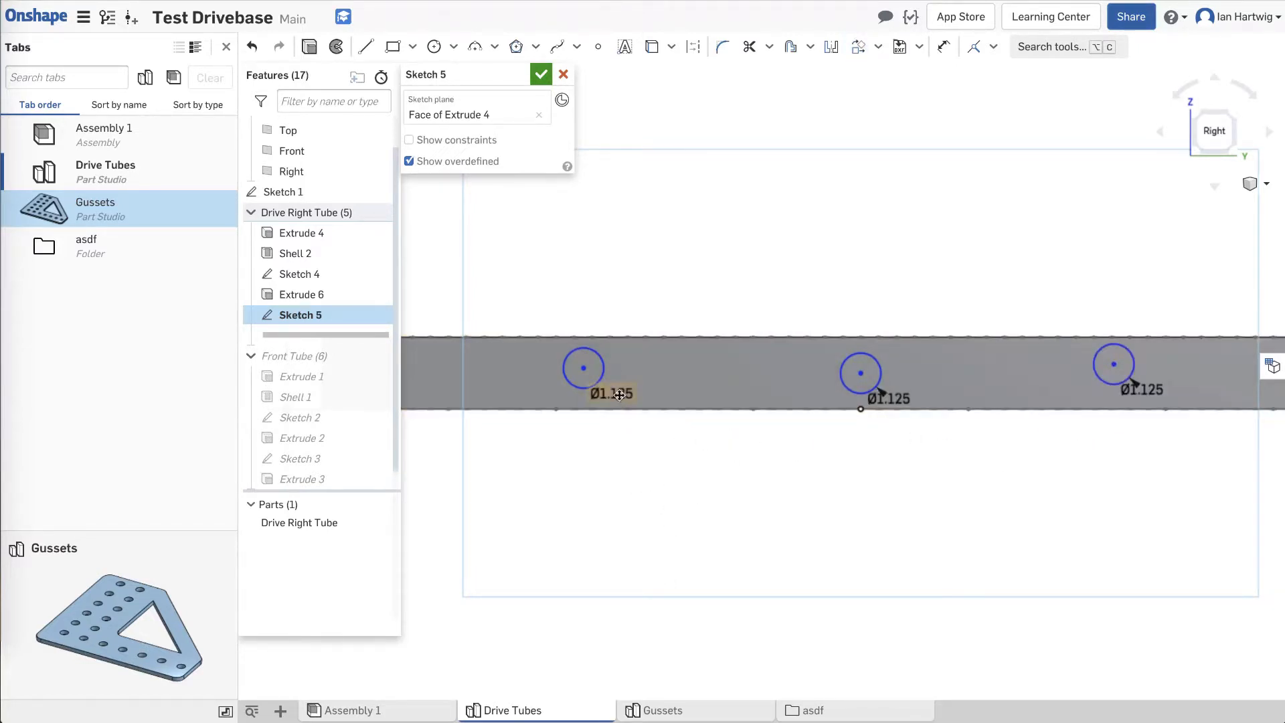
Delete the diameter dimensions of the two copied circles and constrain them equal to the middle circle.
left_click(615, 395)
left_click(993, 46)
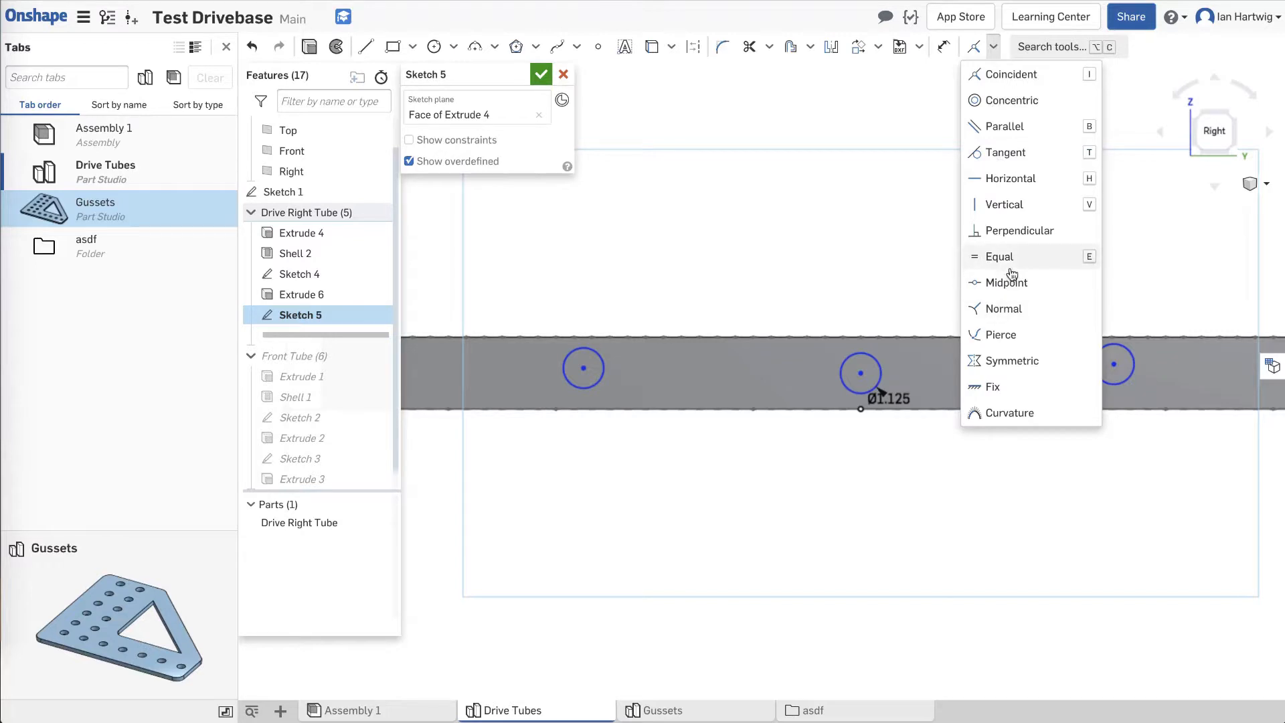
left_click(1053, 265)
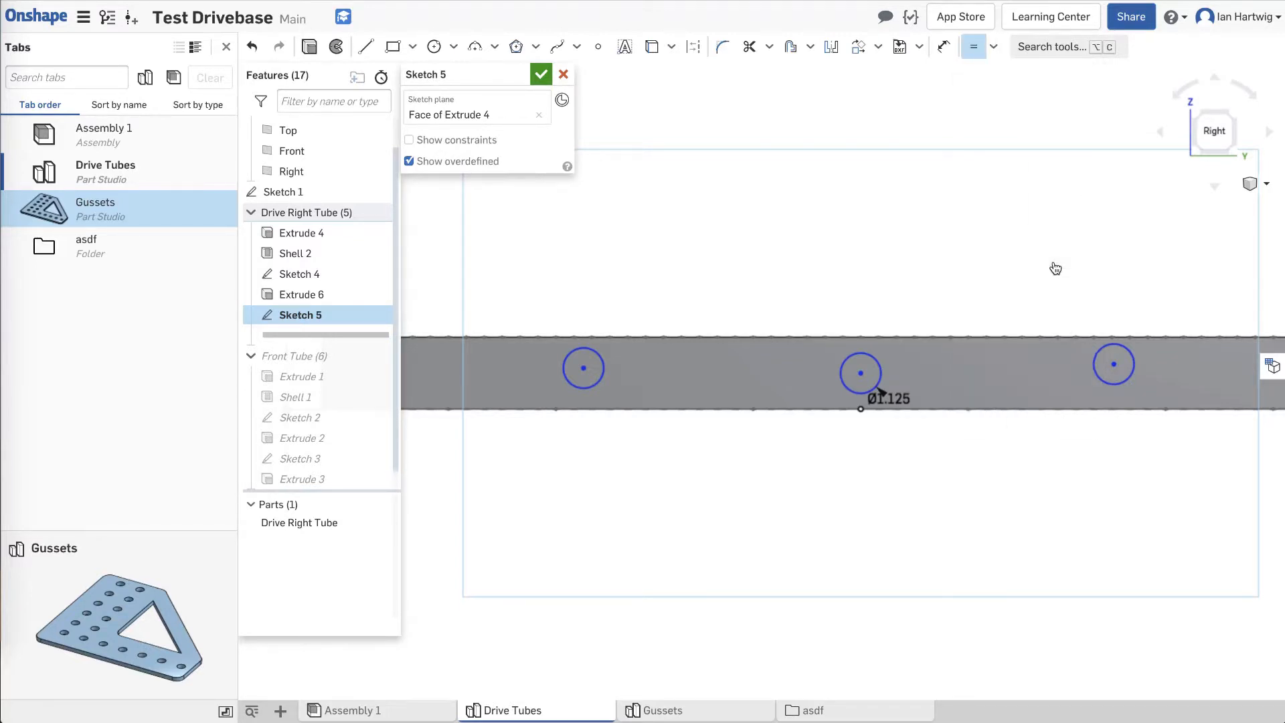
left_click(860, 390)
left_click(860, 390)
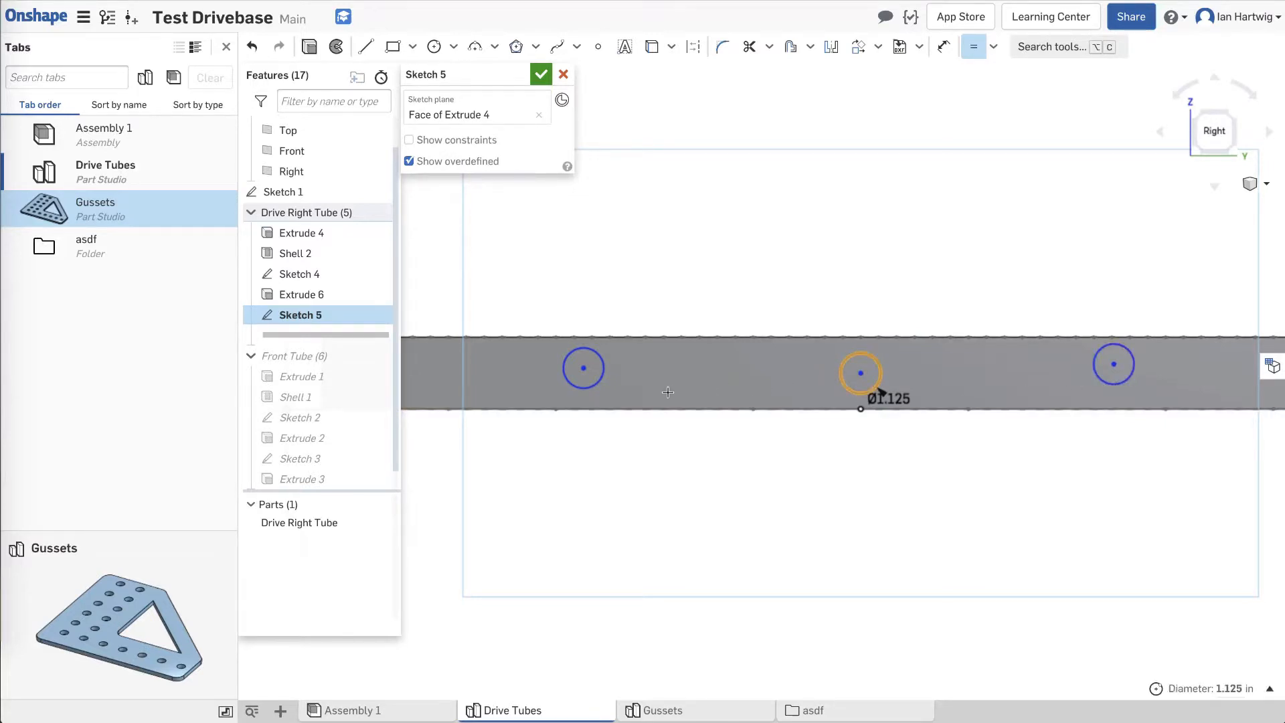
left_click(594, 380)
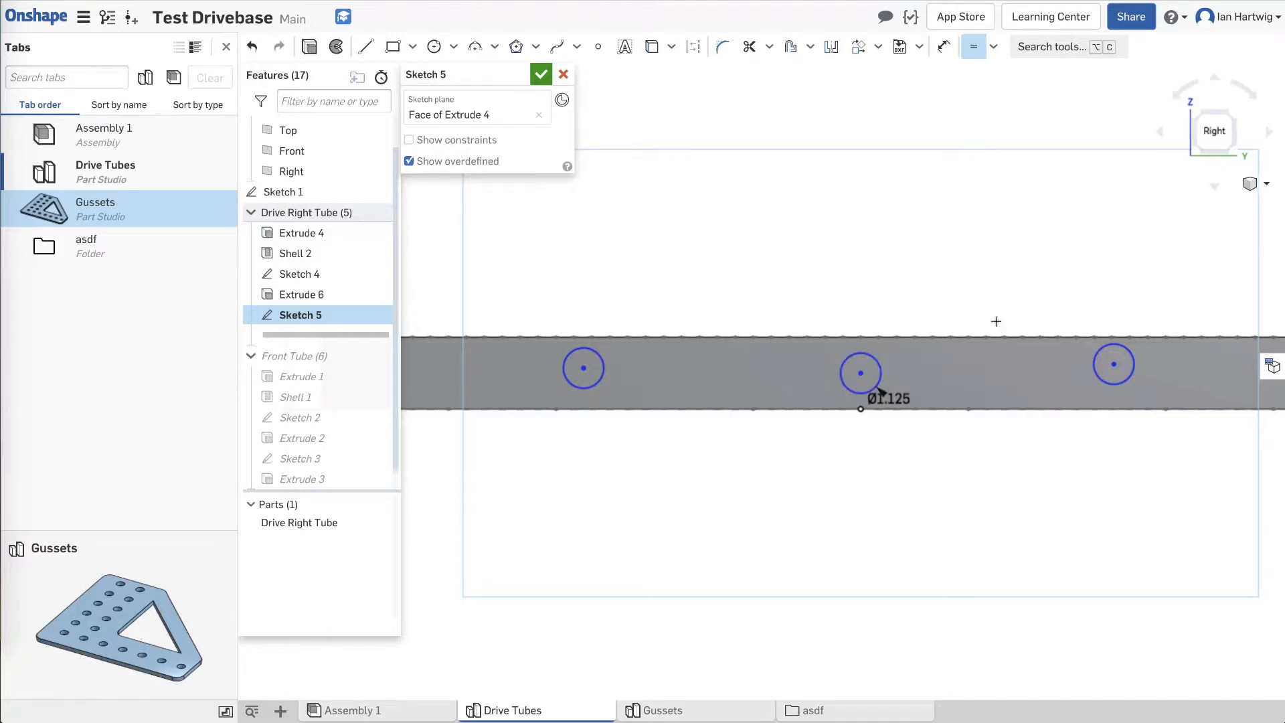
Constrain the centres of the two outer circles horizontal to each other.
left_click(993, 47)
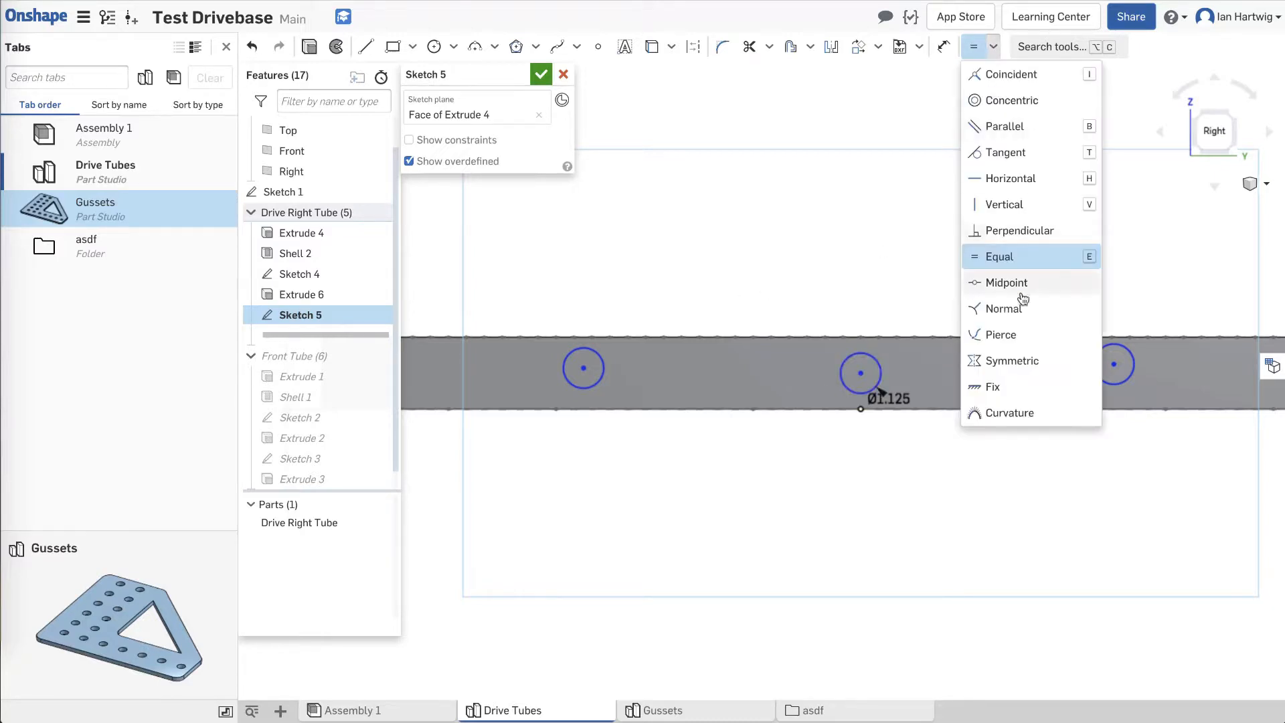
left_click(1014, 177)
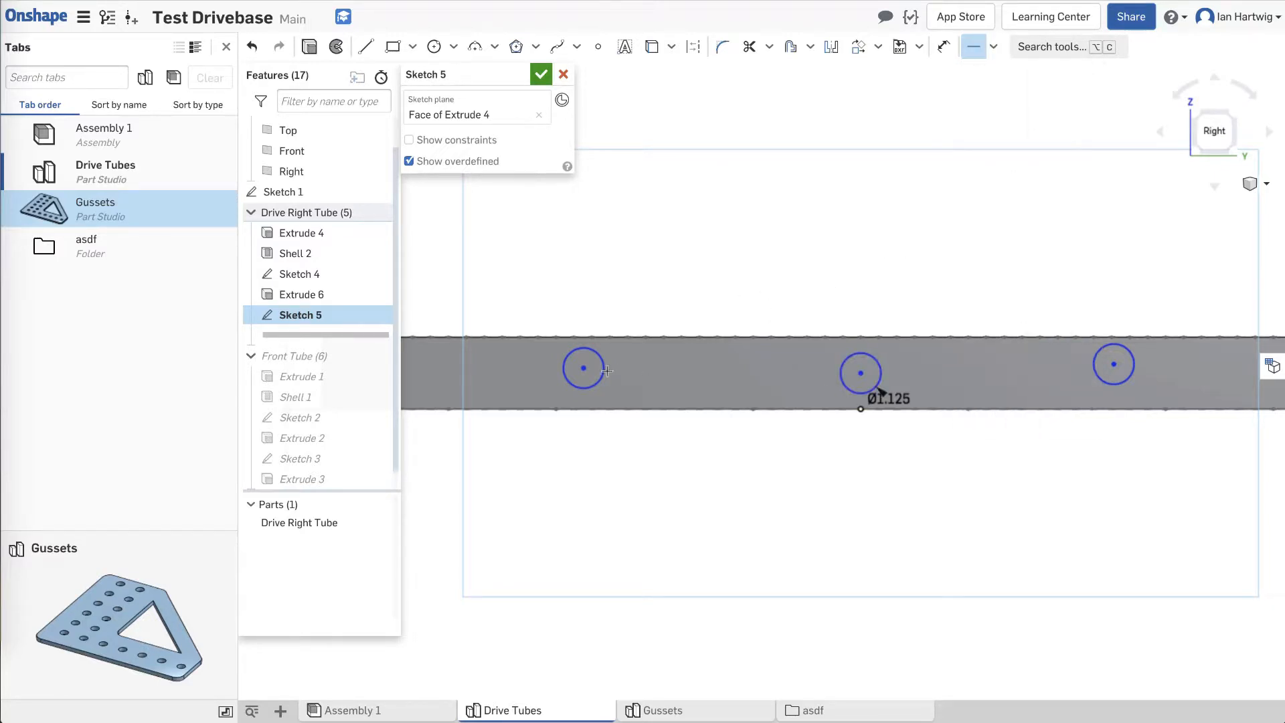
left_click(584, 368)
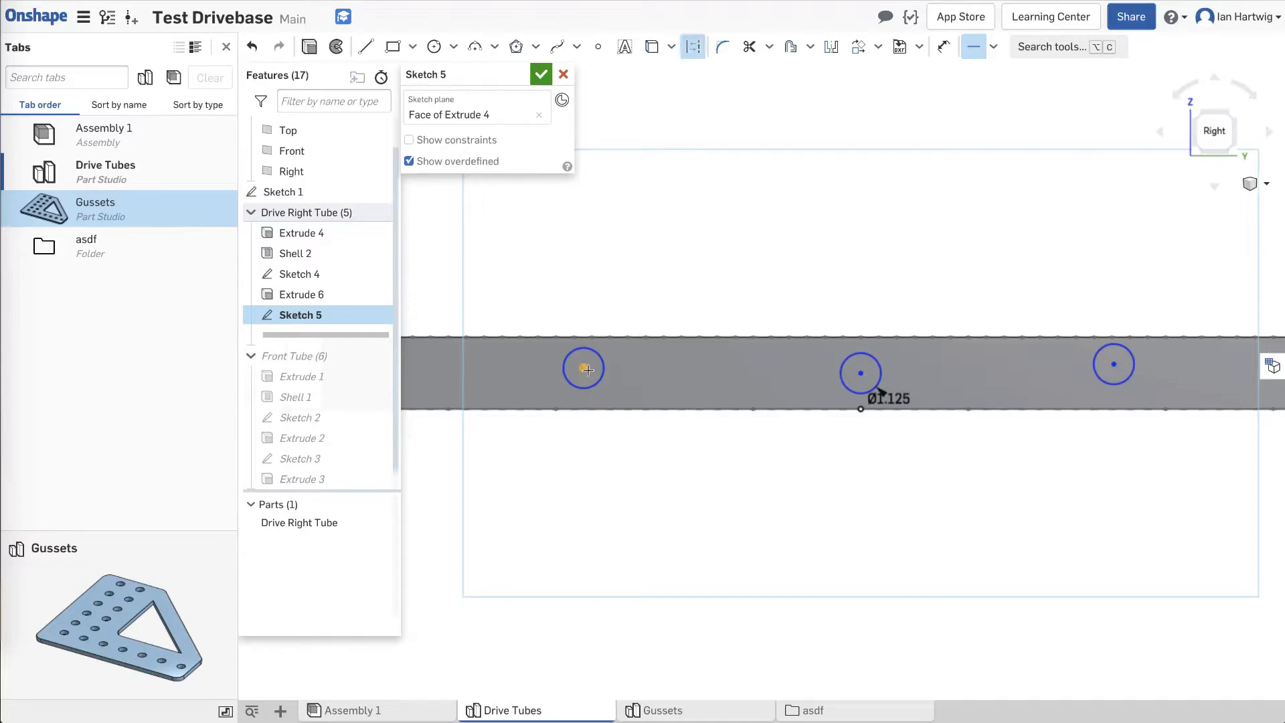
left_click(1114, 367)
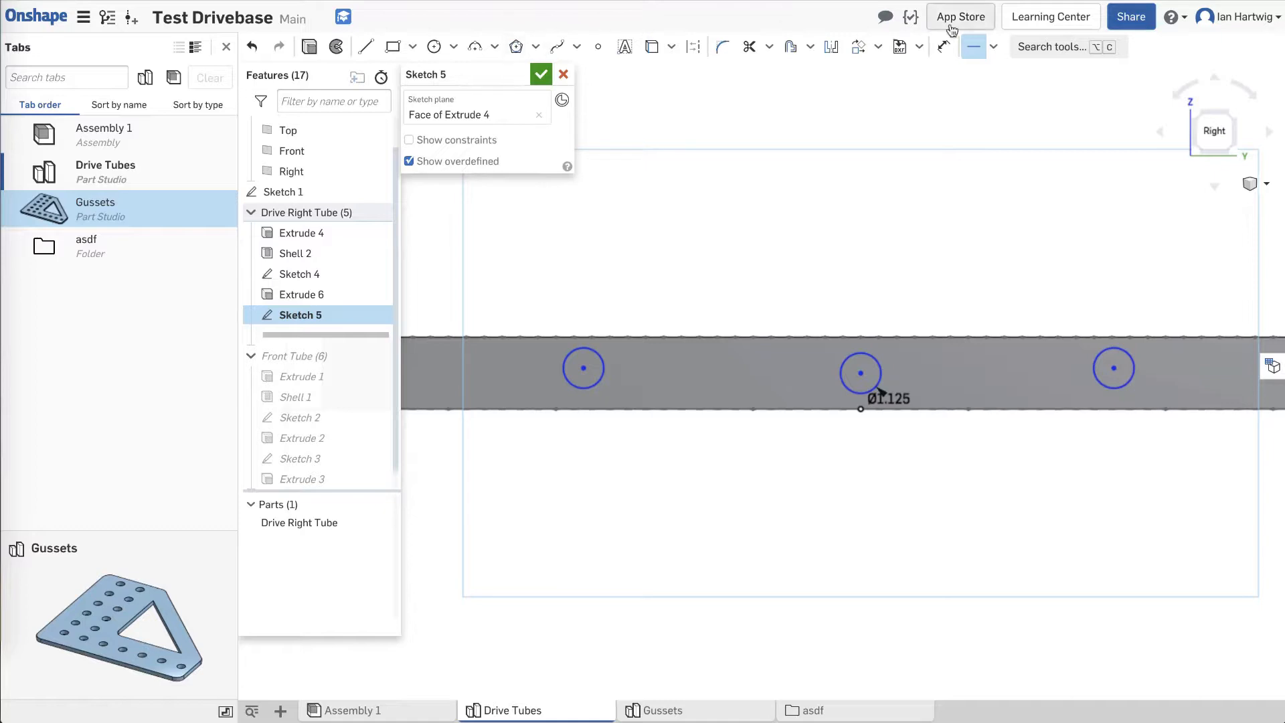
Dimension the vertical offset between the middle circle's centre and the far-side circle's centre at 0.5 in.
left_click(939, 48)
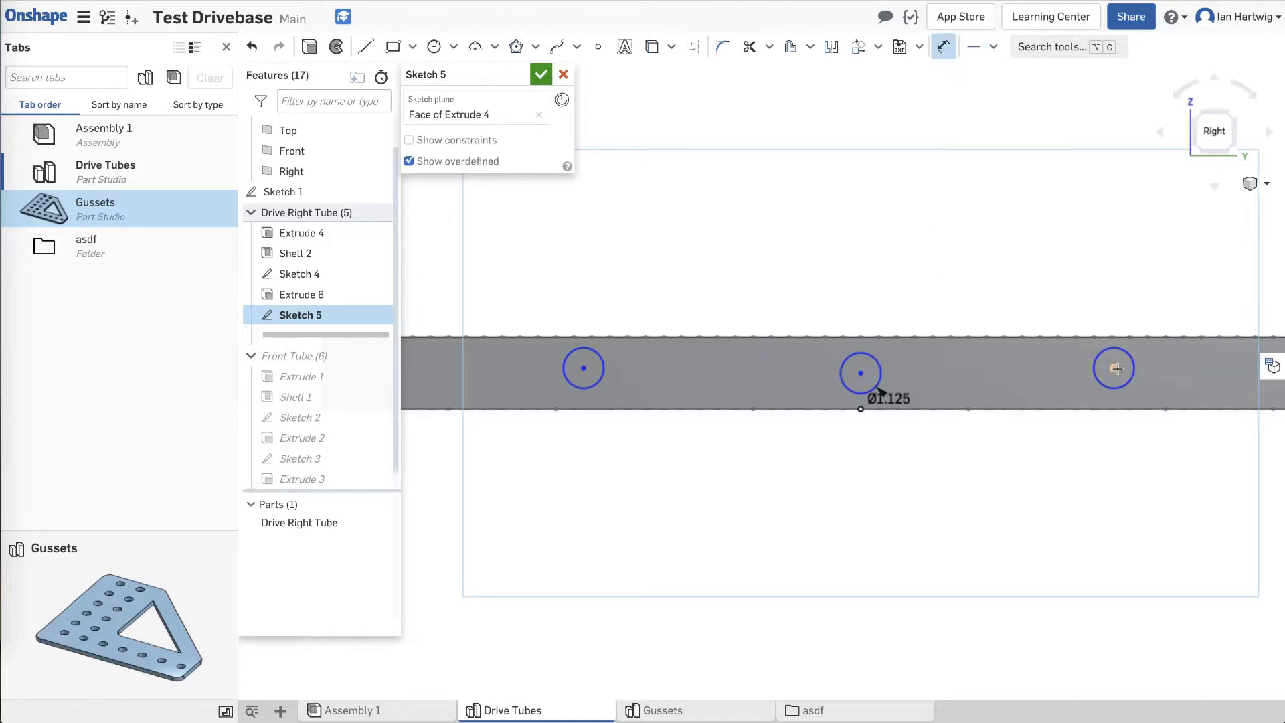
left_click(861, 375)
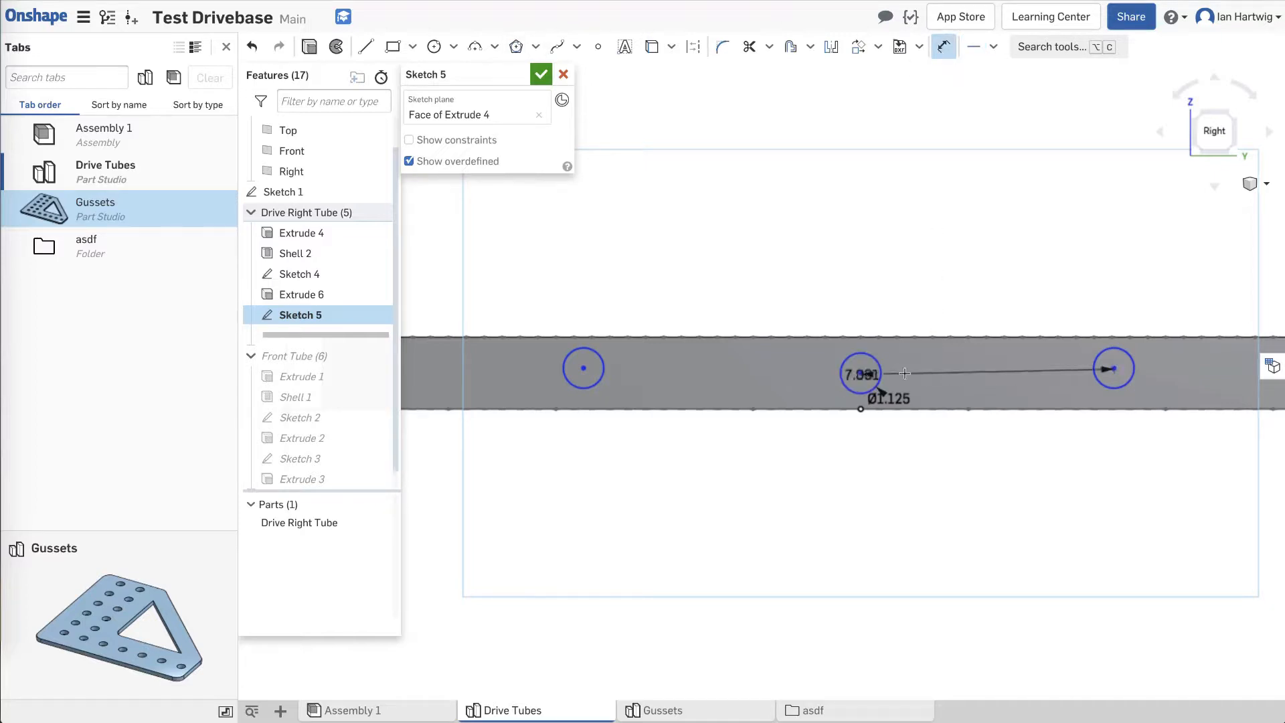
left_click(1114, 368)
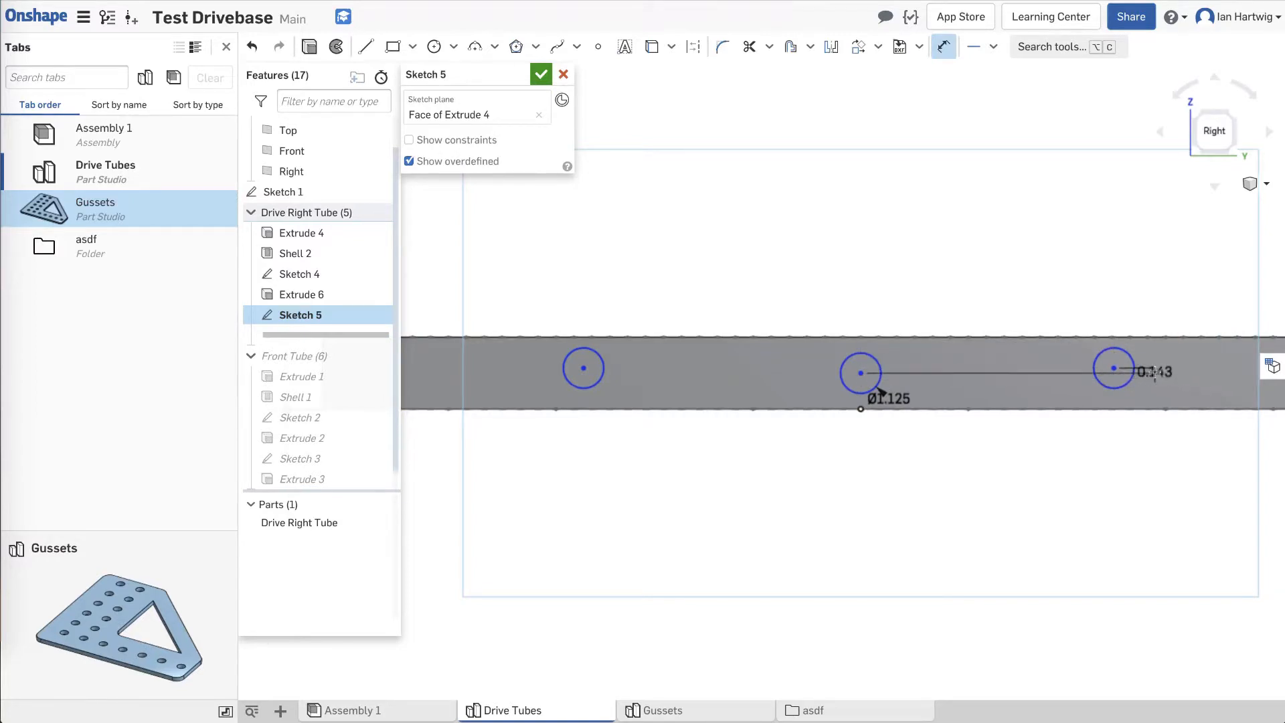
scroll(1151, 376, "up", 3)
scroll(1157, 370, "up", 2)
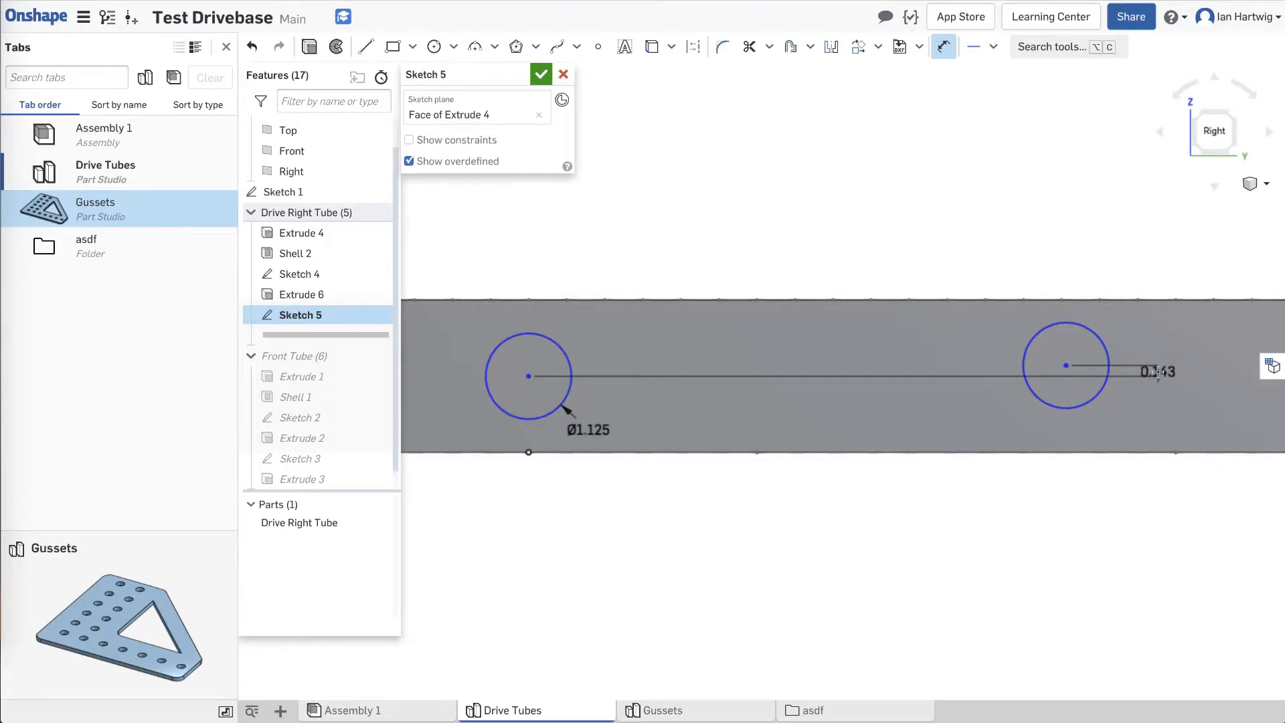
left_click(1157, 372)
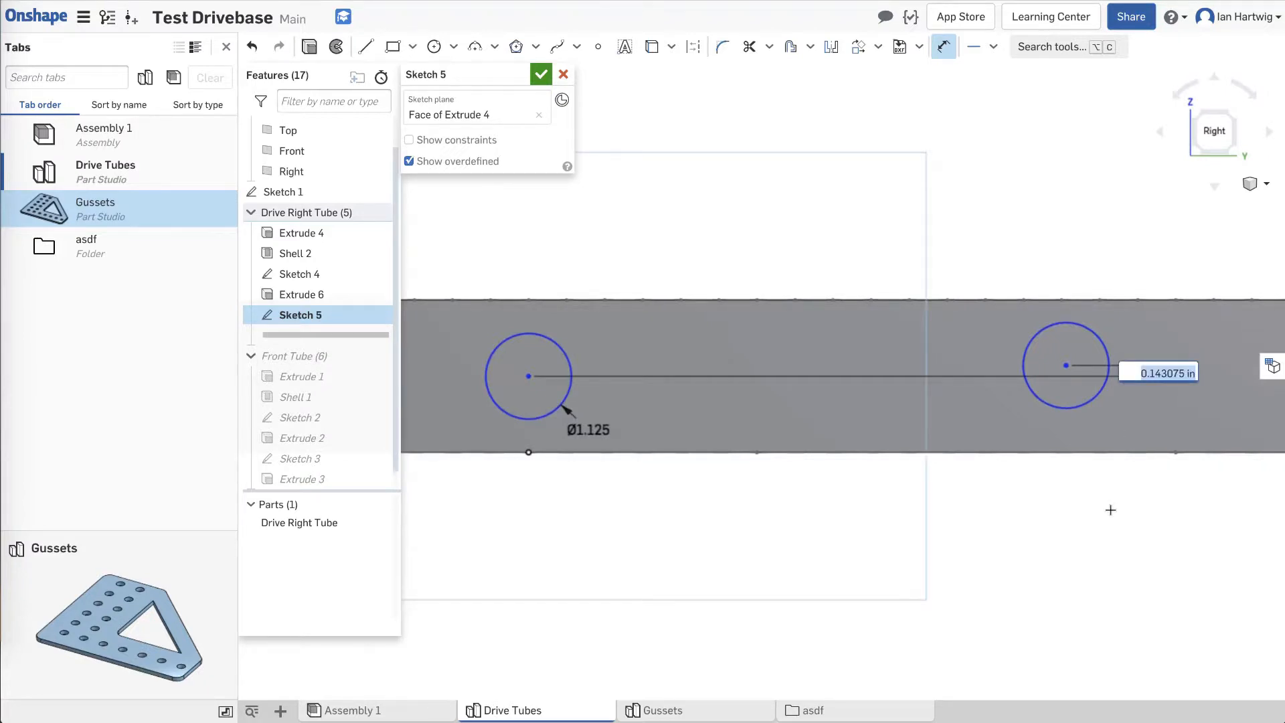
key("BackSpace")
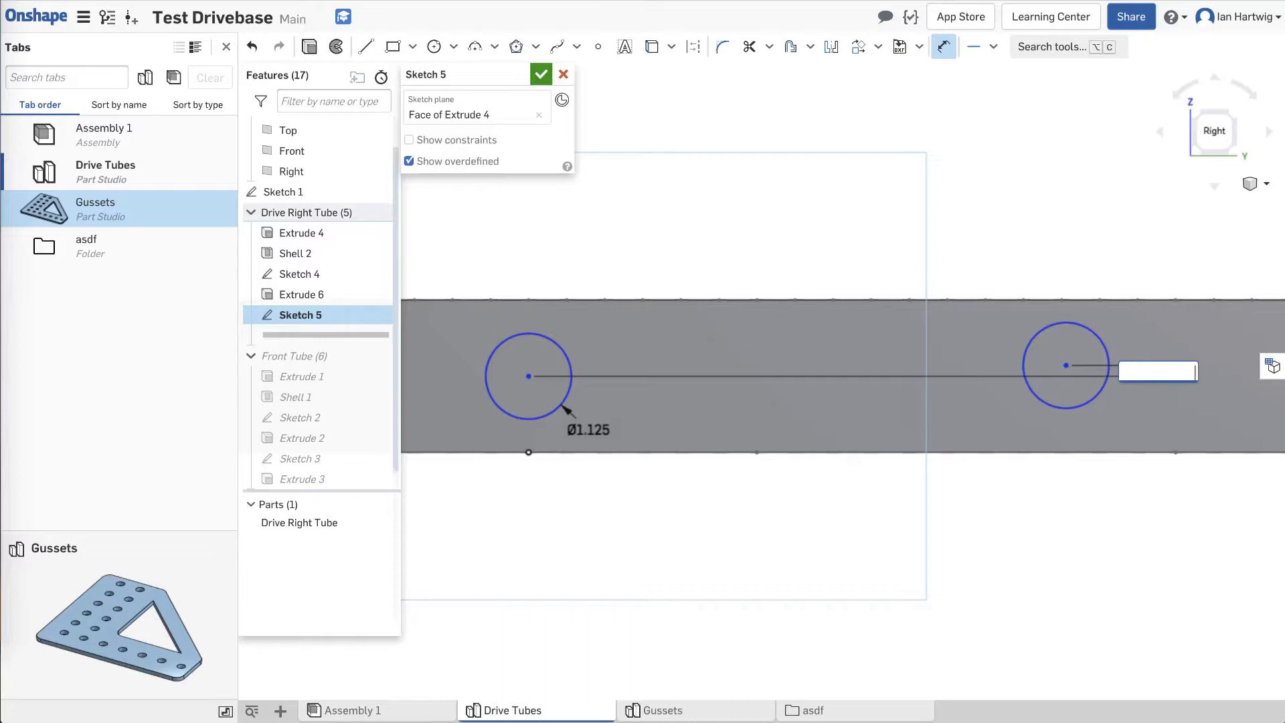
key("Return")
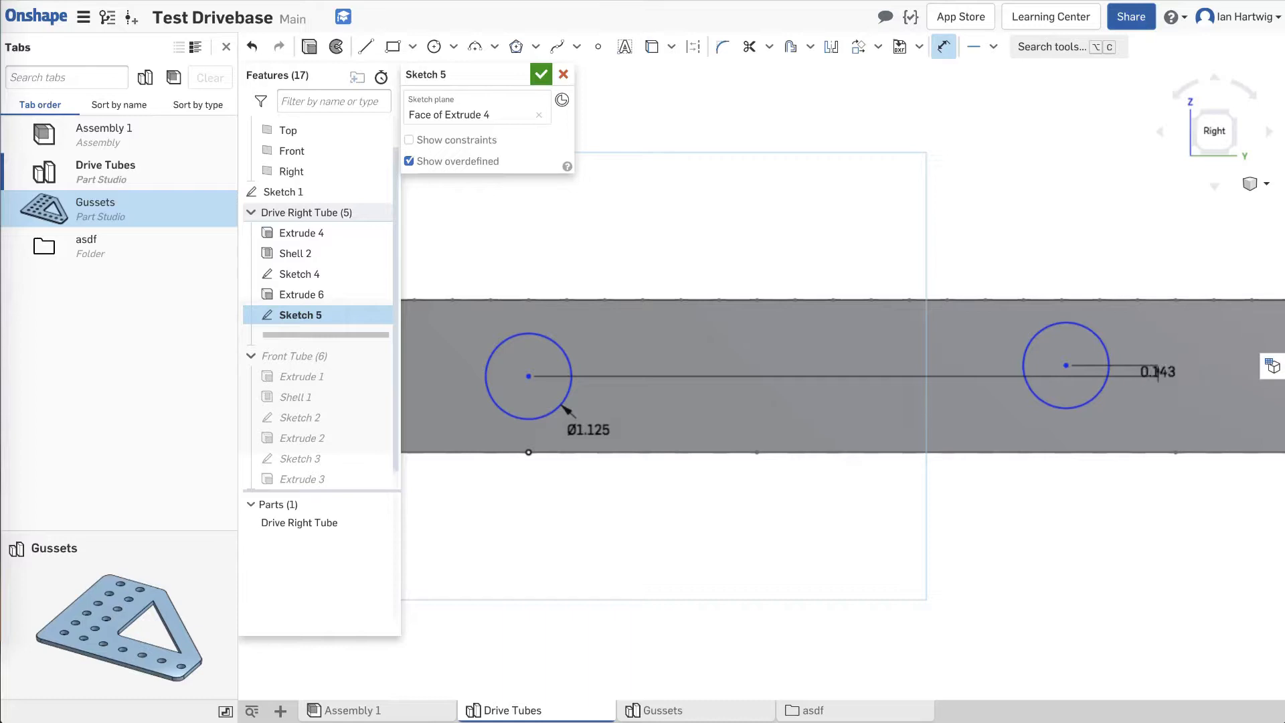
scroll(1118, 417, "down", 4)
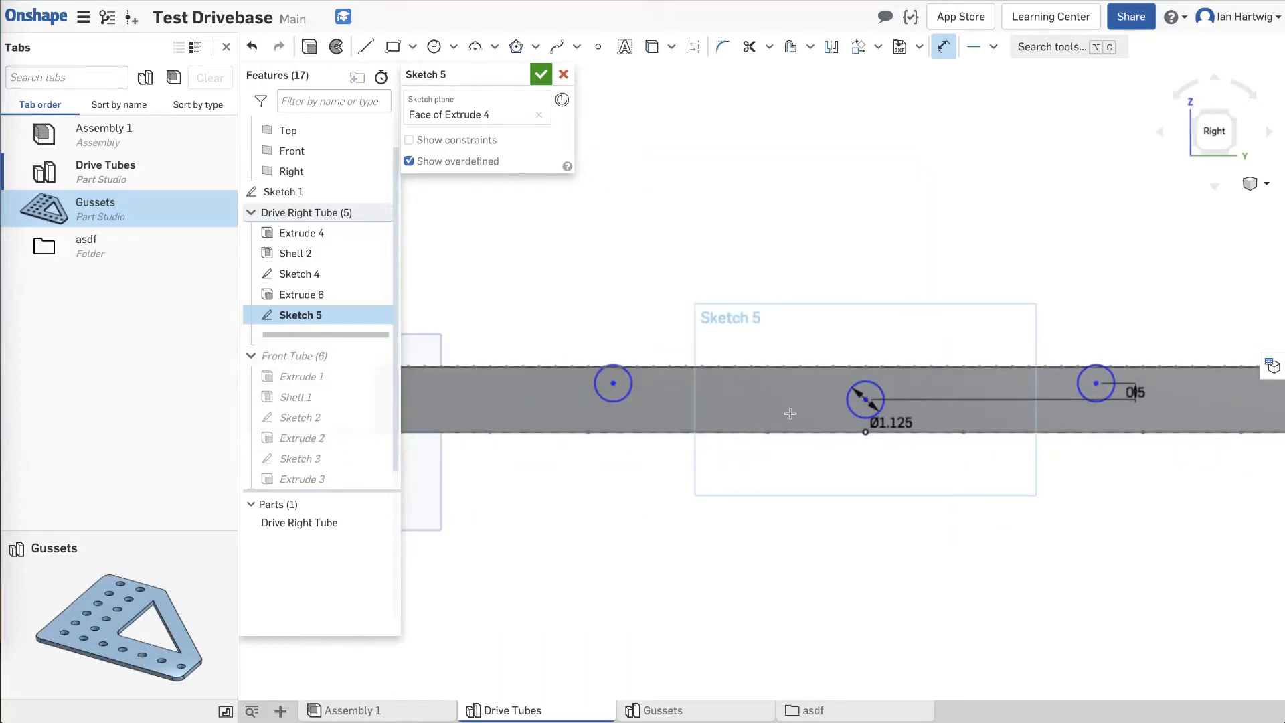
Dimension the distance between the centres of the middle circle and the far-side circle at 11.5 in.
scroll(912, 450, "up", 3)
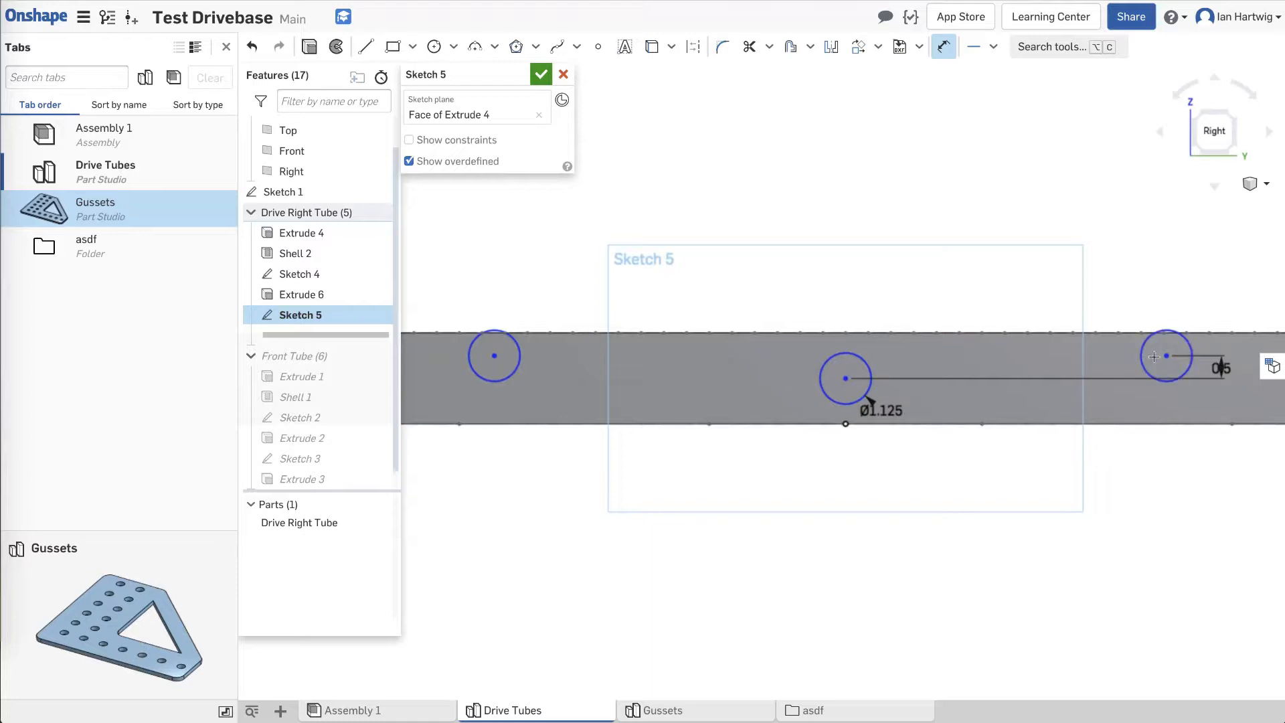
left_click(845, 376)
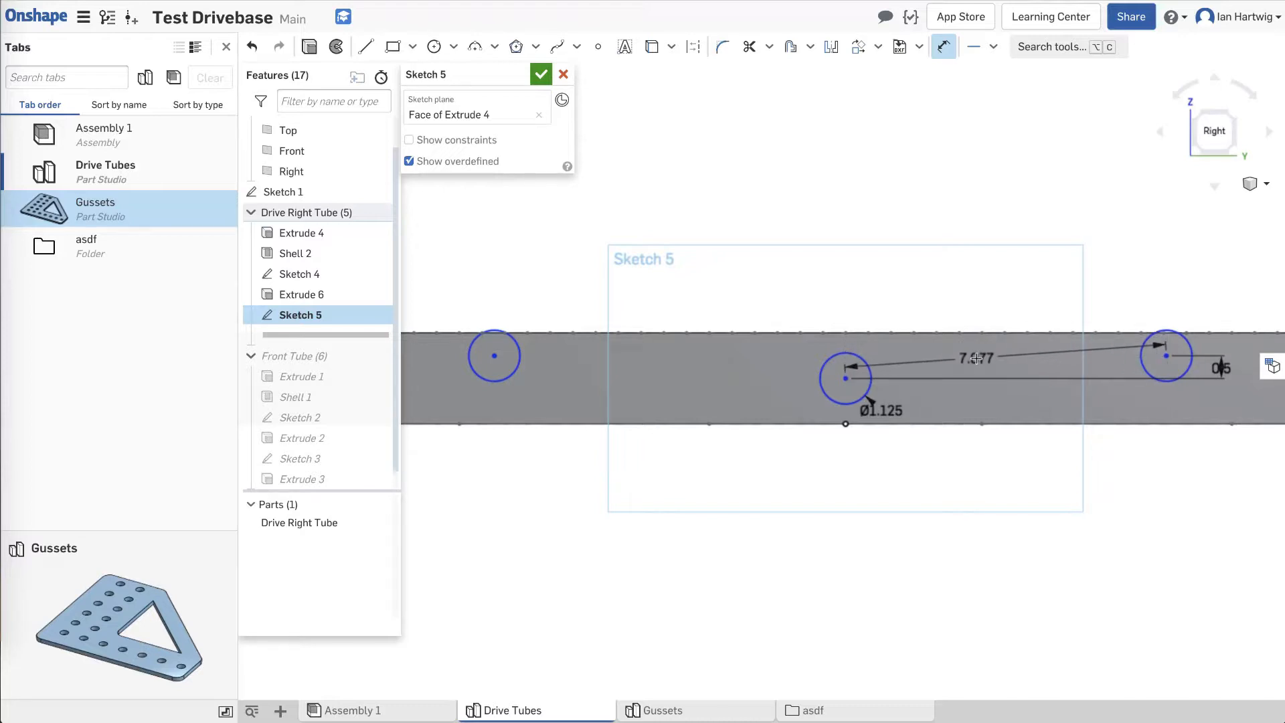
left_click(978, 358)
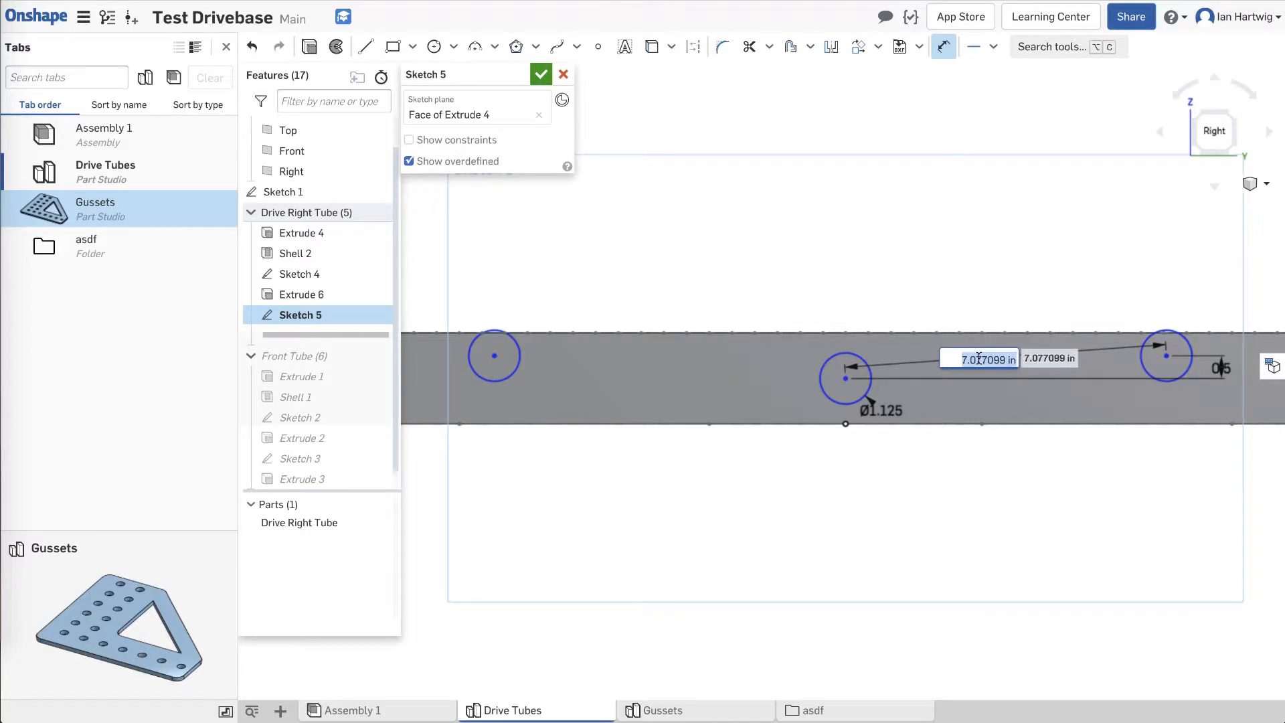
type("11.5")
key("Return")
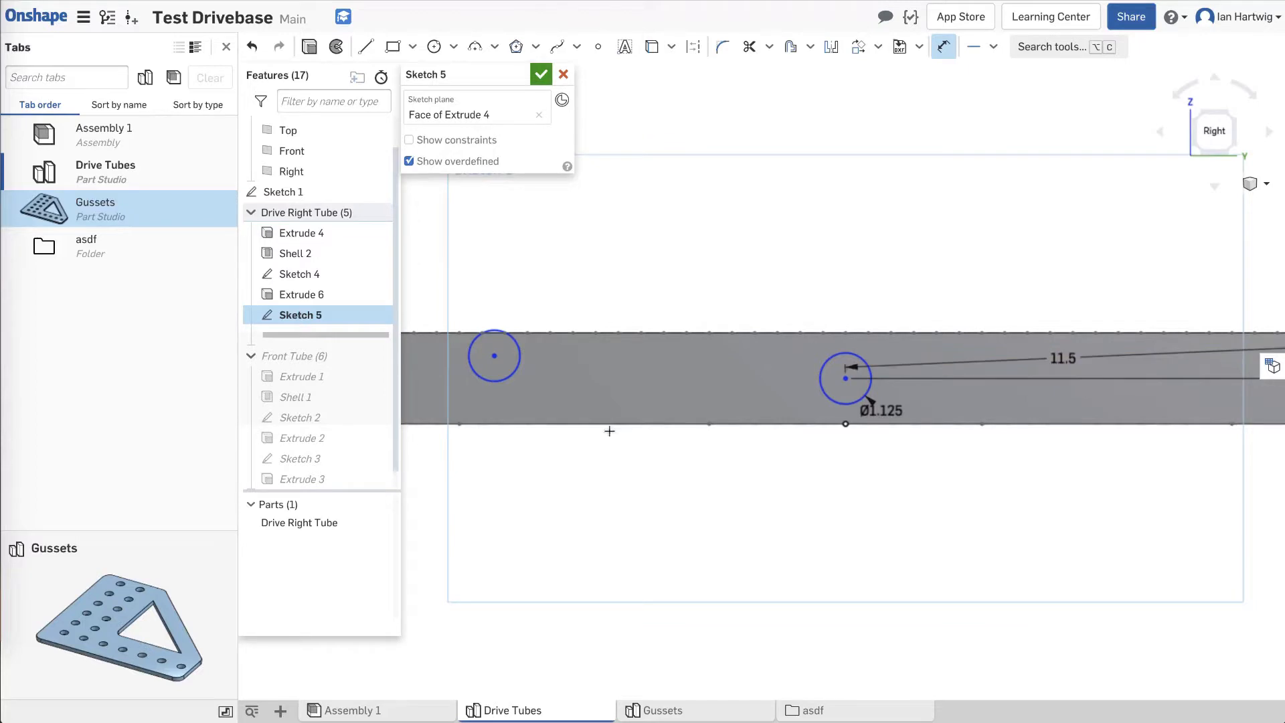
Dimension the distance between the centres of the middle circle and the circle nearer the tube's origin end at 11.5 in.
scroll(609, 430, "down", 3)
scroll(609, 430, "up", 3)
scroll(609, 430, "down", 1)
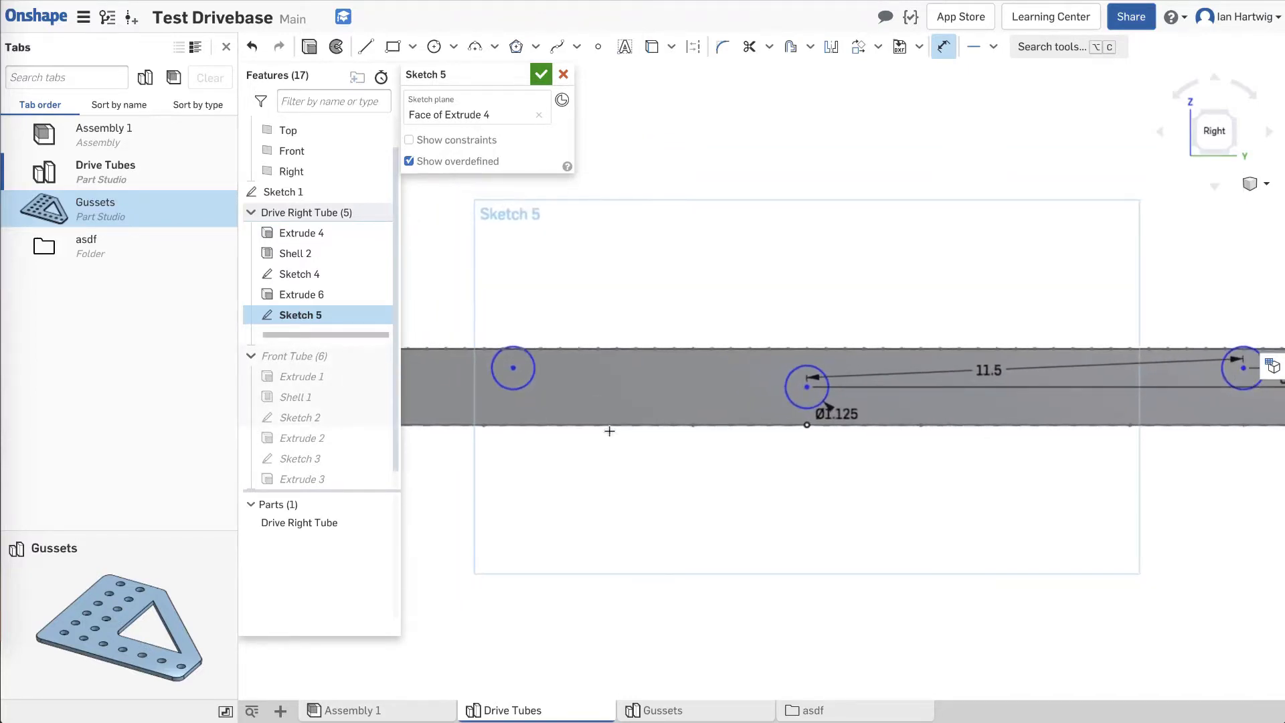
left_click(513, 367)
left_click(807, 386)
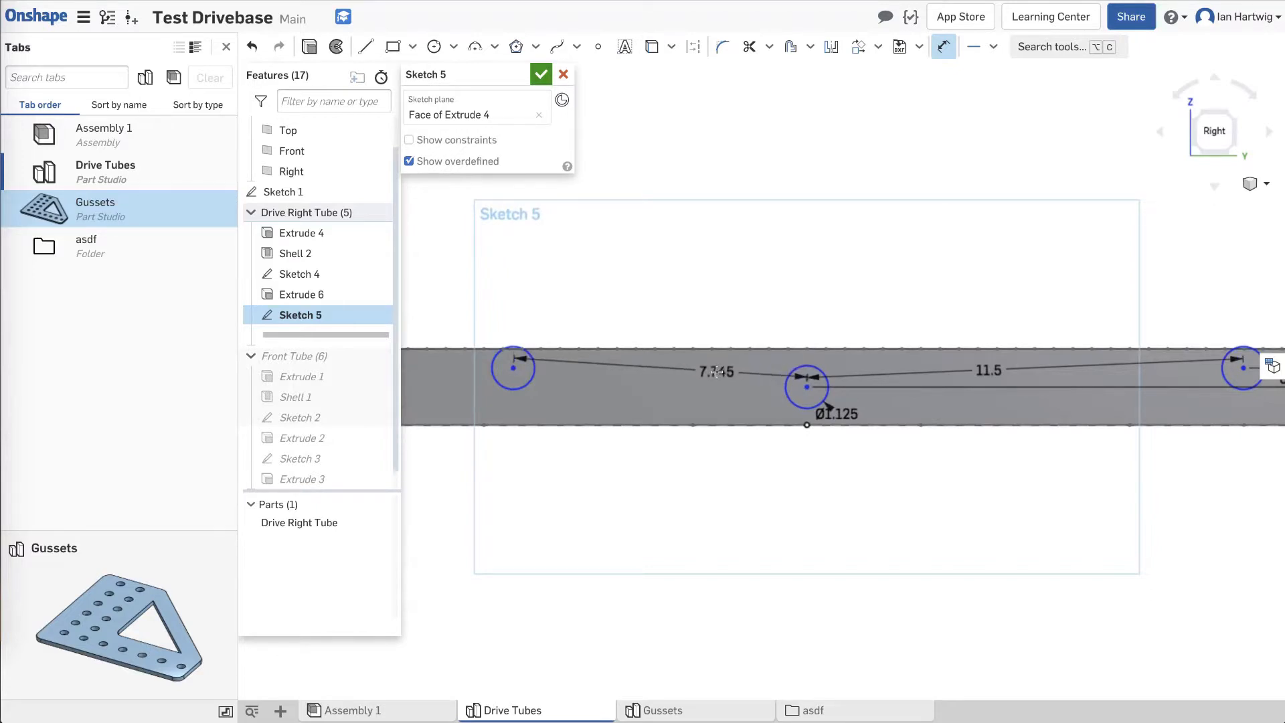
left_click(717, 371)
type("11.5")
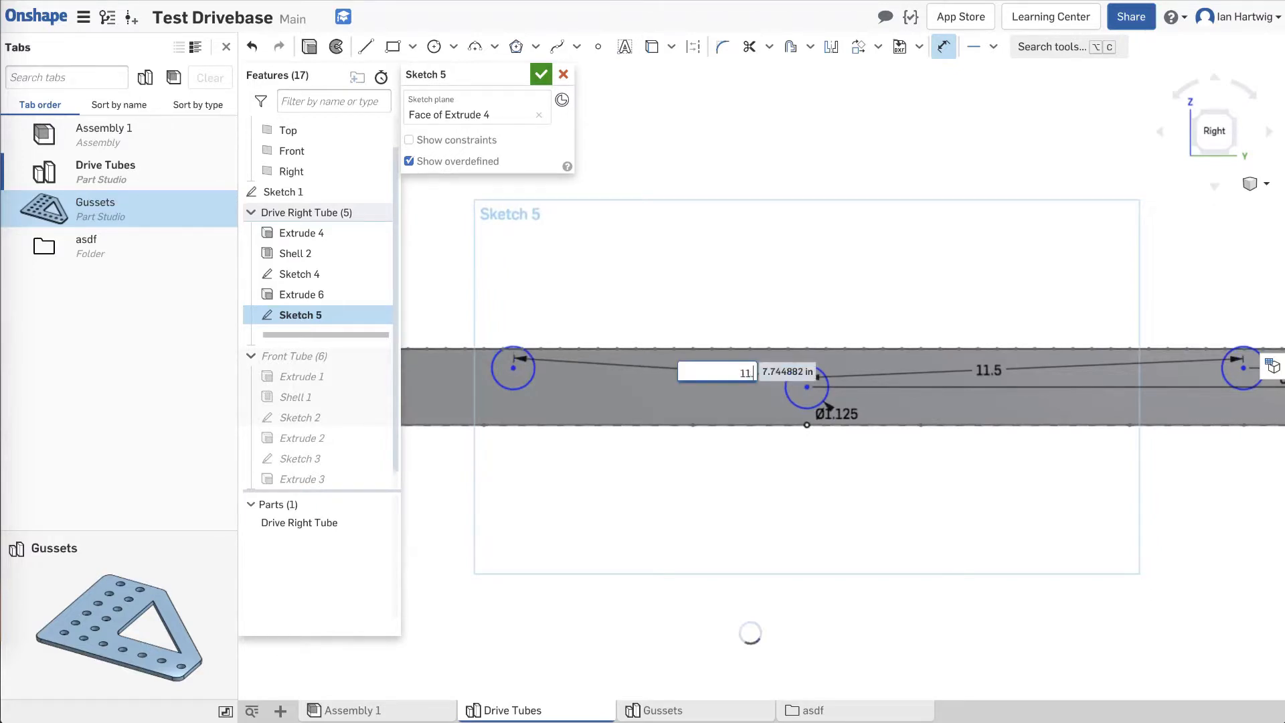
key("Return")
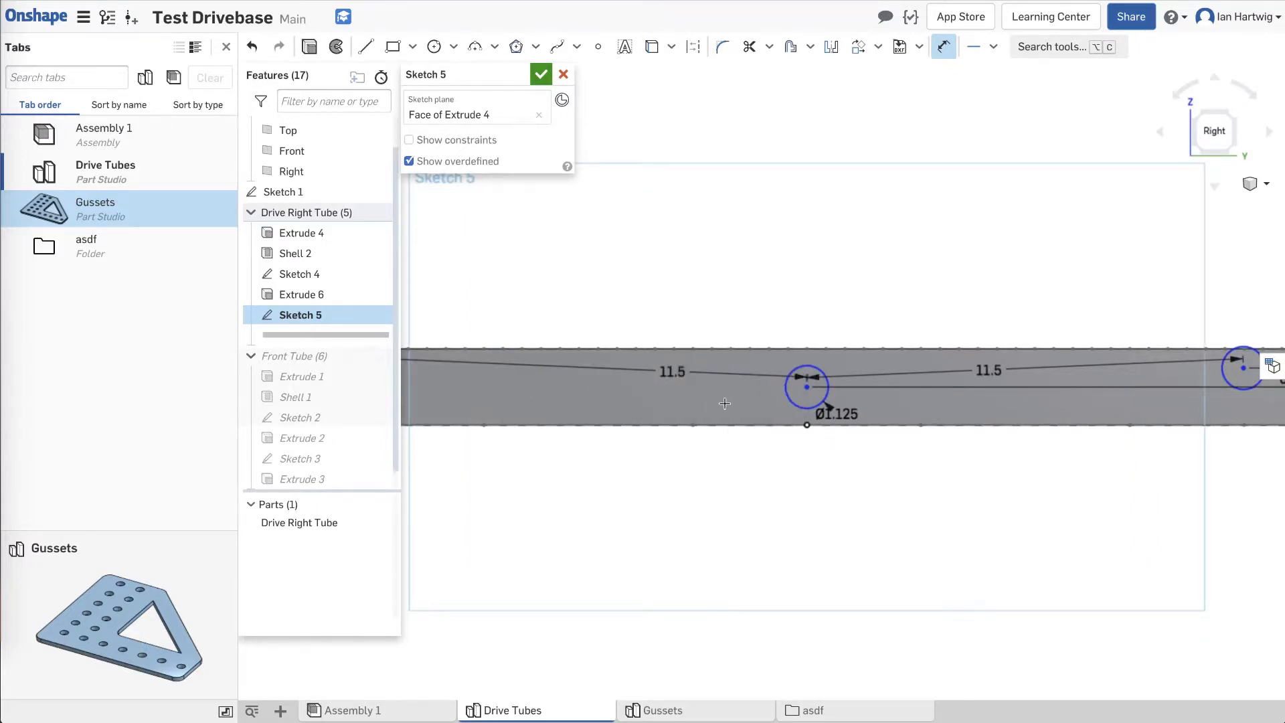
Set the vertical offset between the middle and far-side circle centres to 1/16 in.
scroll(724, 403, "down", 2)
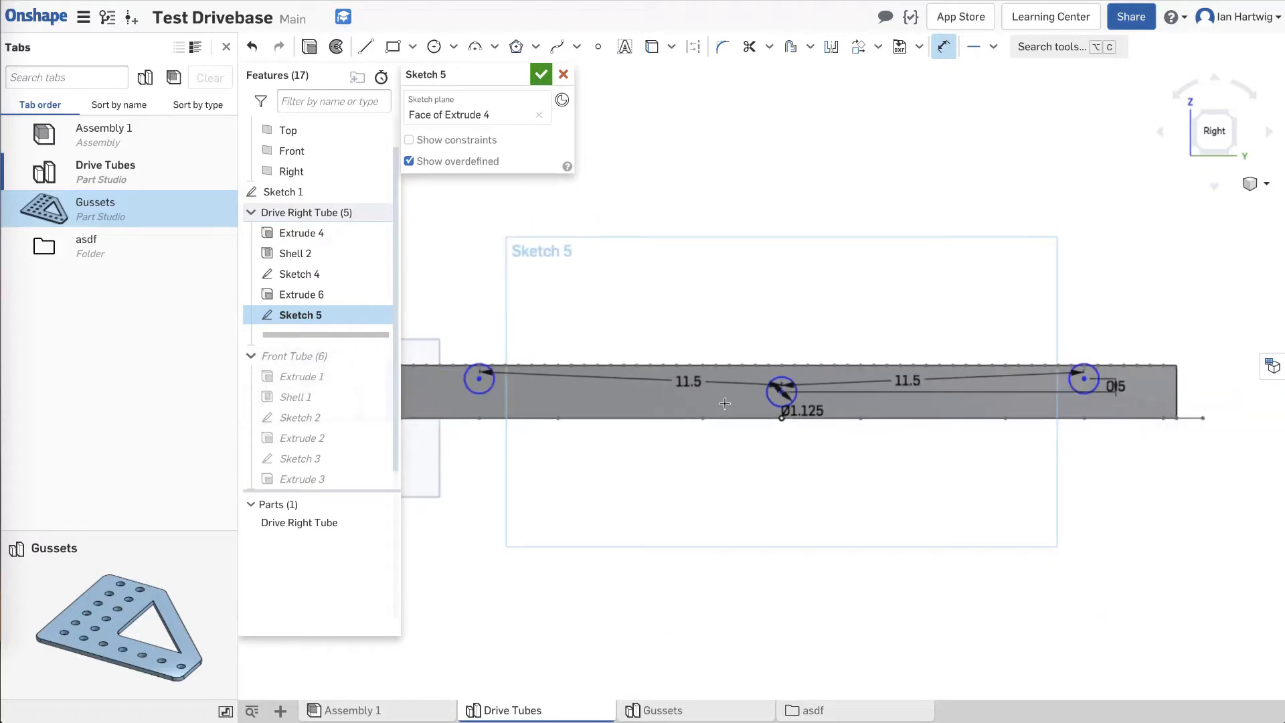
double_click(1121, 389)
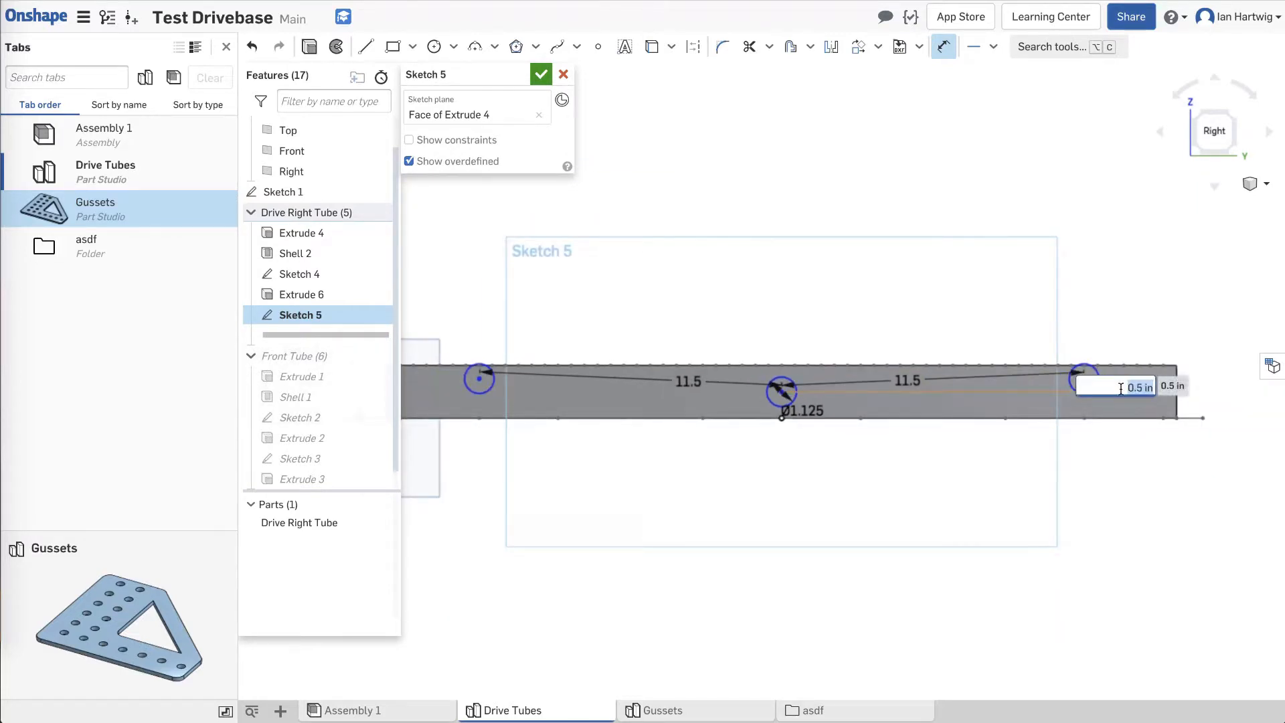
key("BackSpace")
type("1/16in")
key("Return")
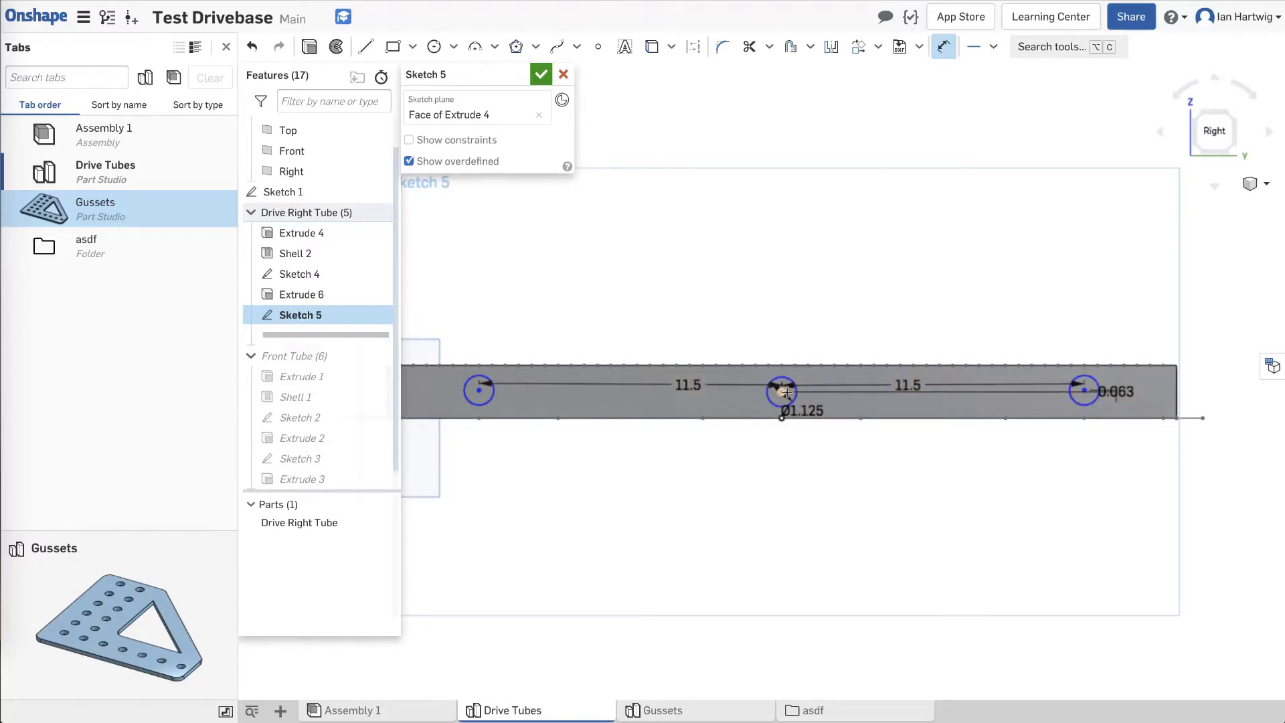
Dimension the height of the middle circle's centre above the tube's lower edge at (1-0.0625) in.
left_click(736, 413)
scroll(774, 420, "up", 3)
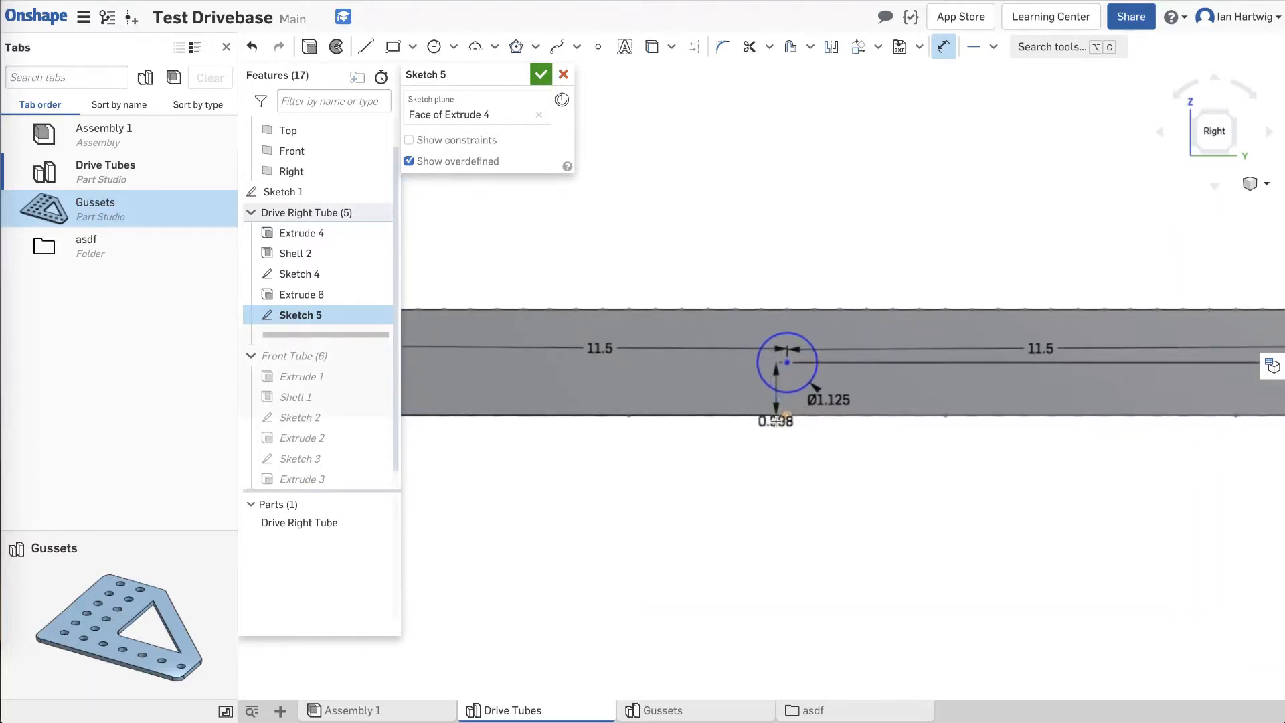
left_click(700, 394)
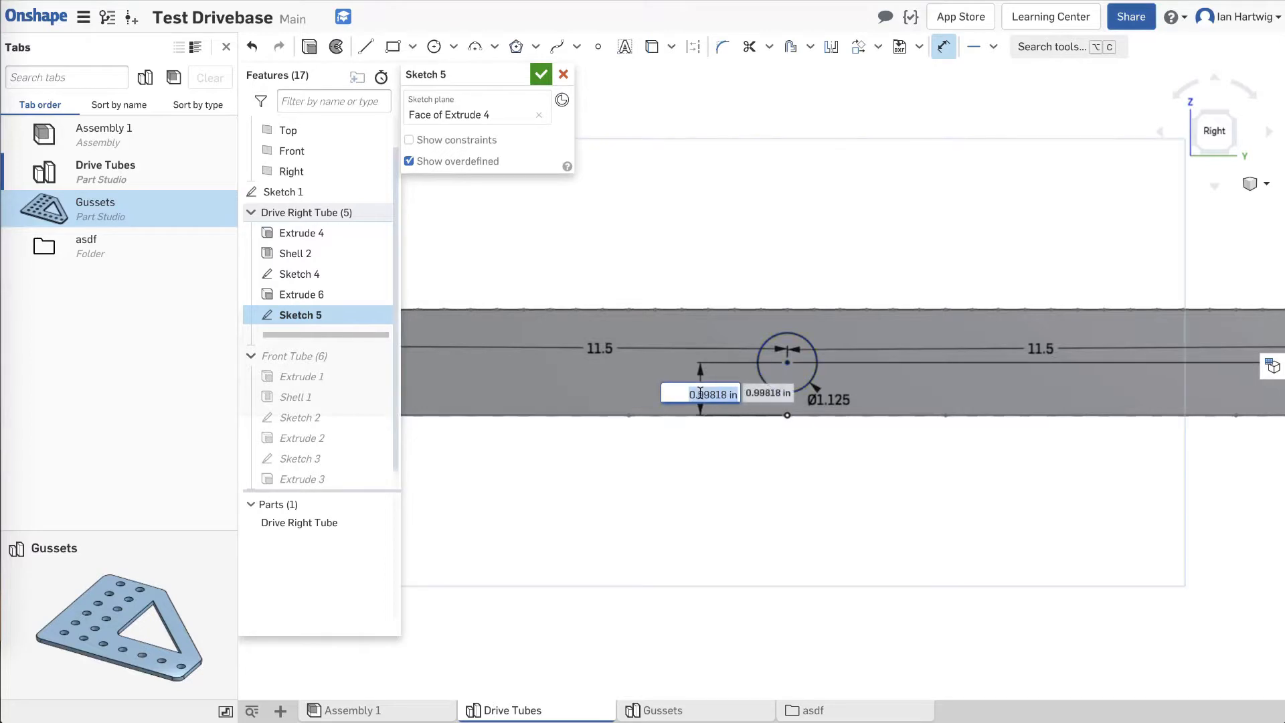
type("1i")
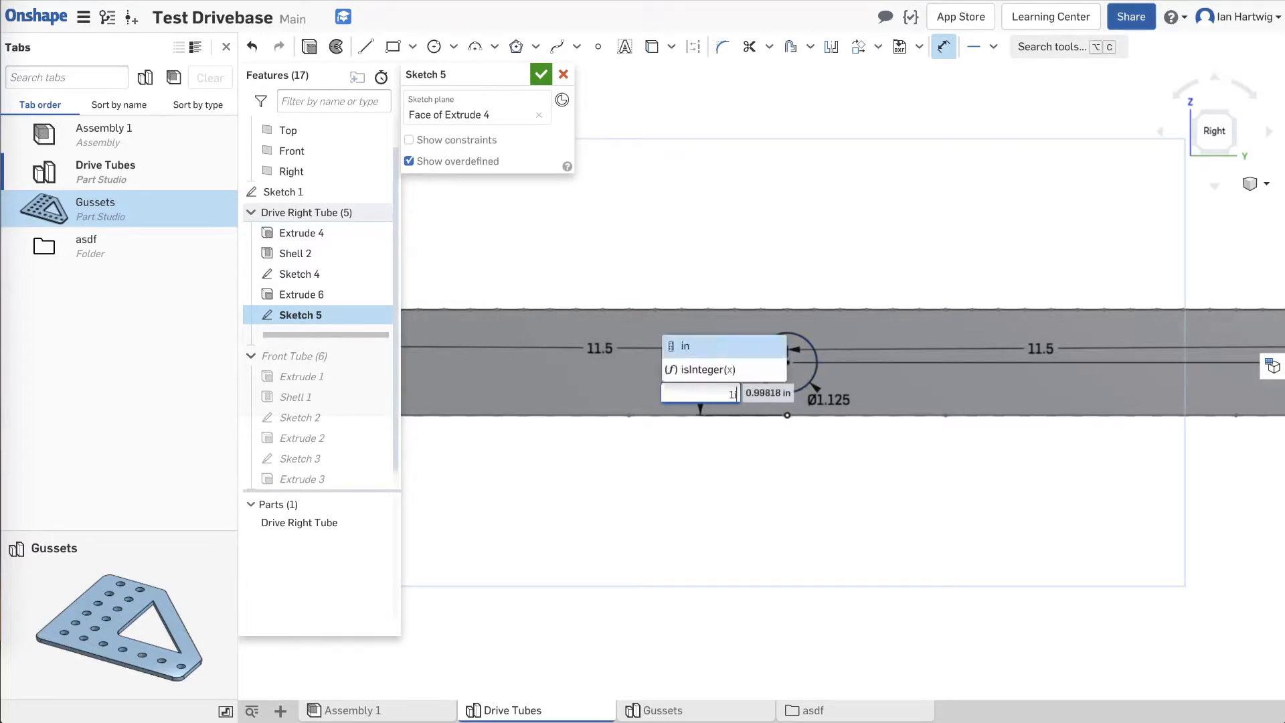
key("BackSpace")
key("BackSpace")
key("BackSpace")
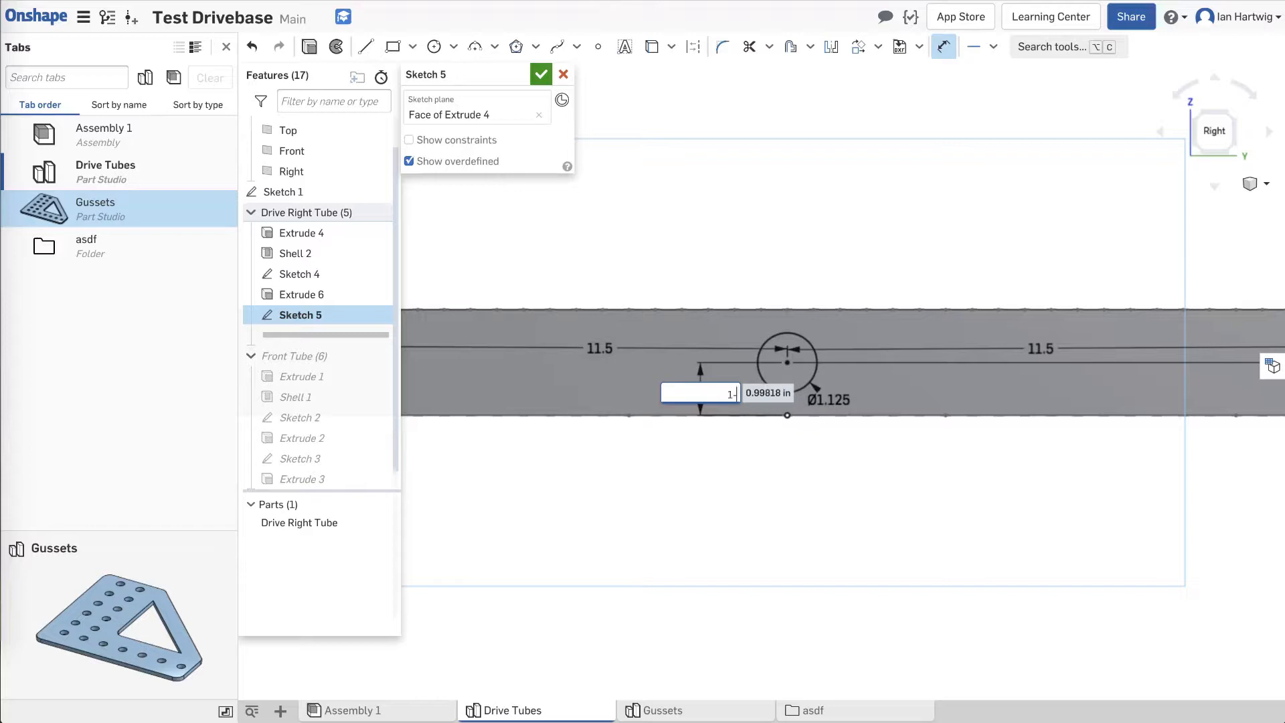
type("1-0.")
type("625")
key("BackSpace")
key("BackSpace")
key("BackSpace")
type("0225in")
key("BackSpace")
key("BackSpace")
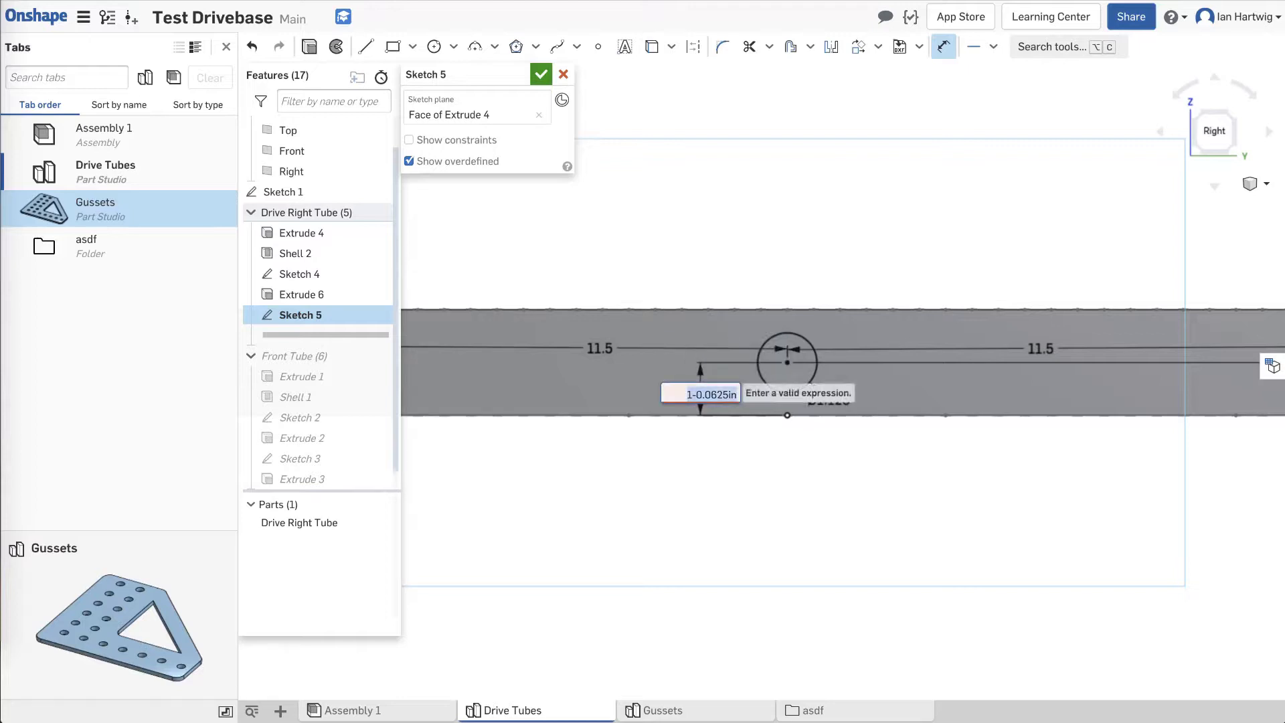
key("Return")
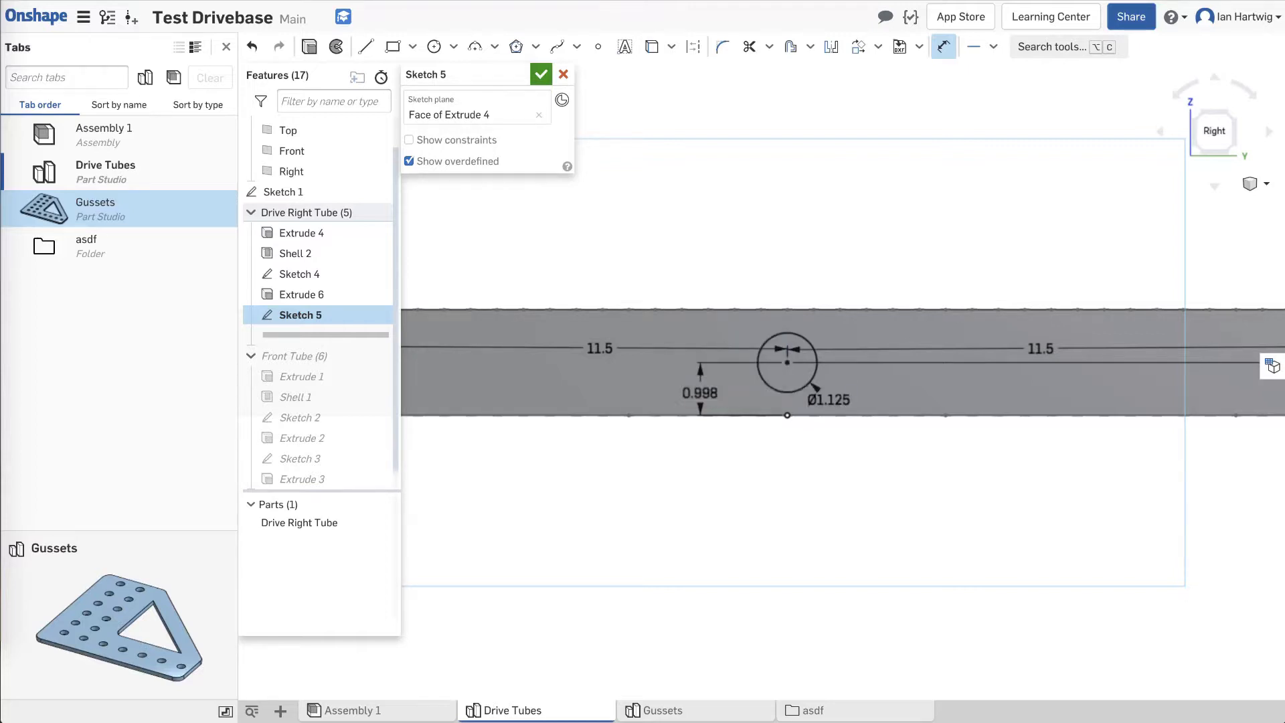
double_click(699, 393)
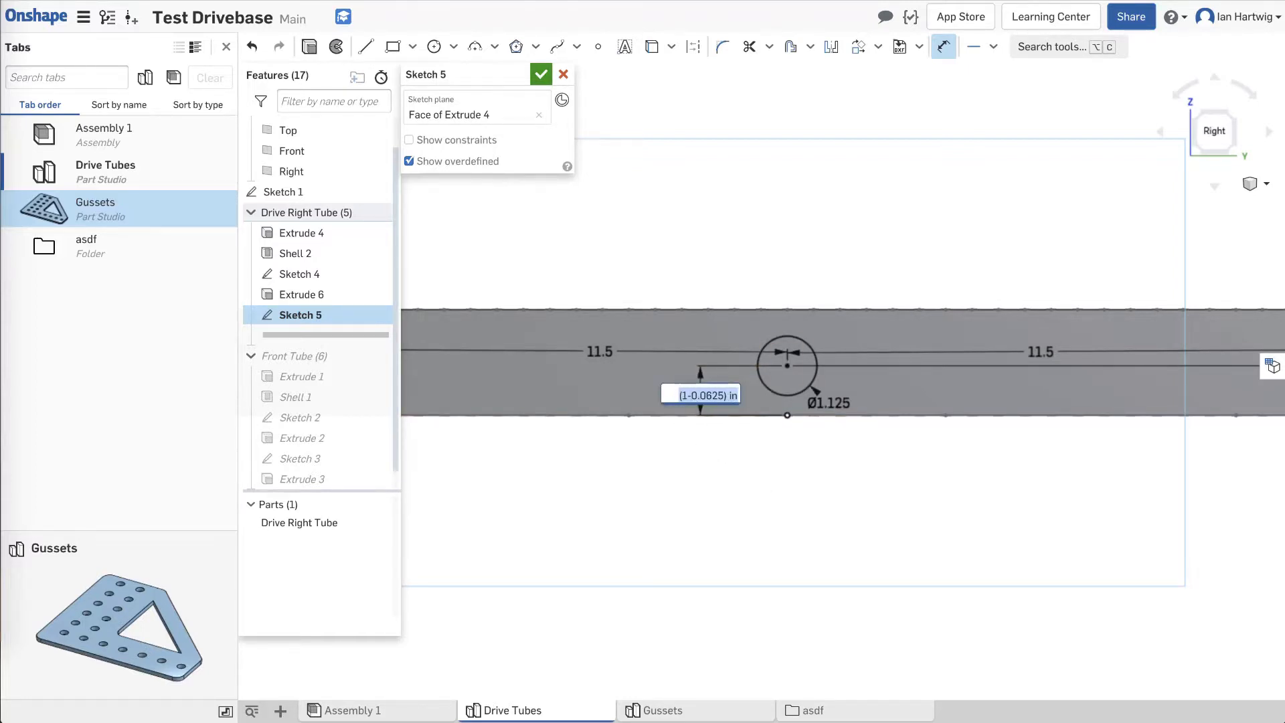
key("Escape")
Sketch a small circle on each side of the middle circle, the far-side one about 0.41 in in diameter.
scroll(899, 306, "down", 4)
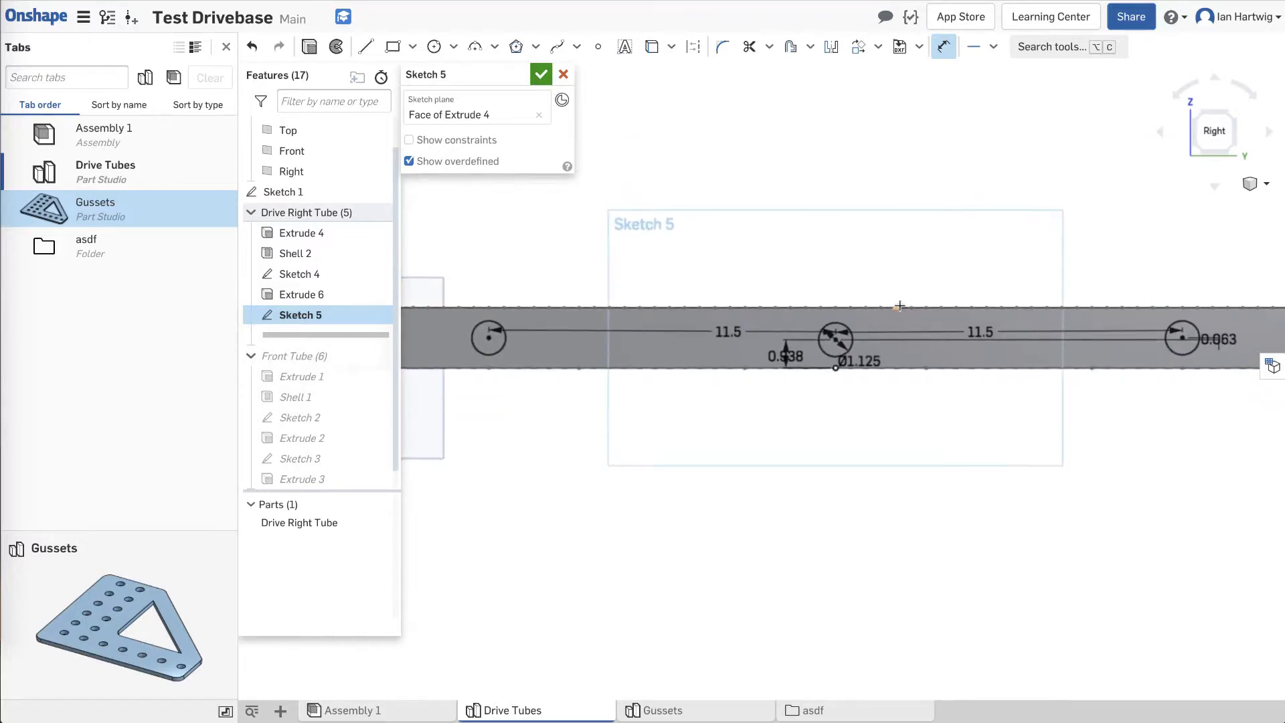
scroll(898, 306, "down", 2)
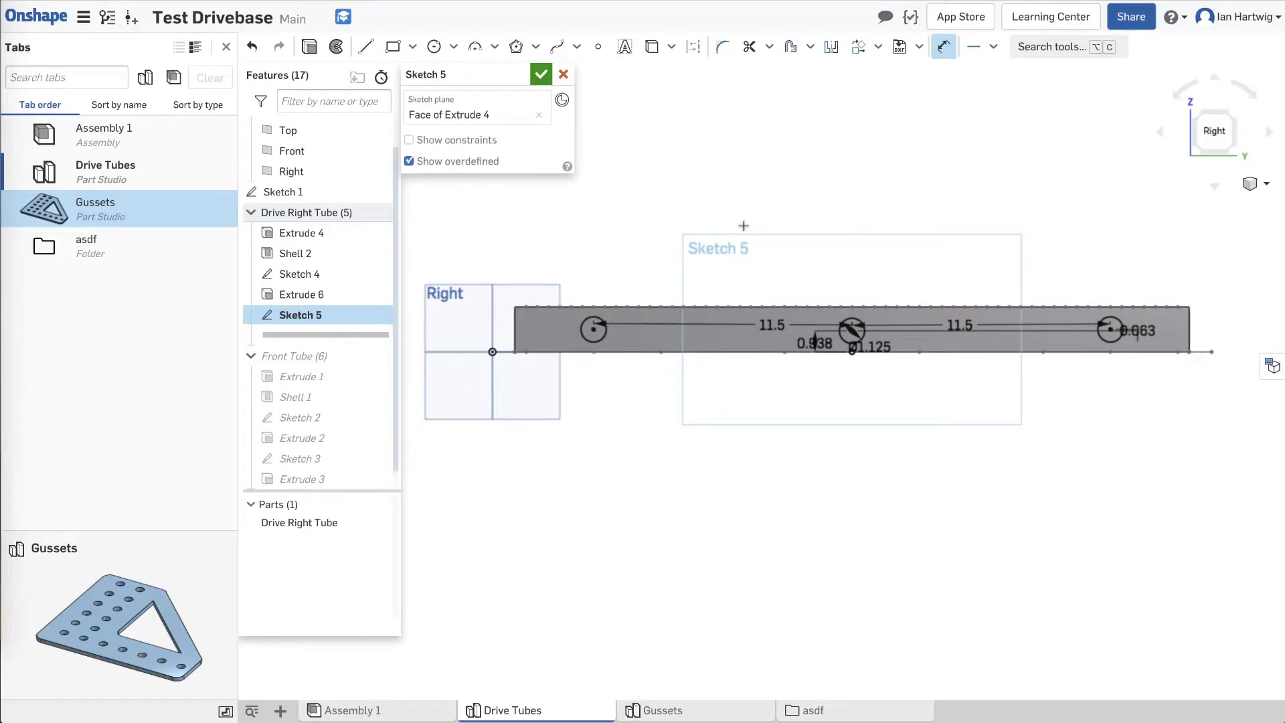
scroll(1084, 345, "up", 3)
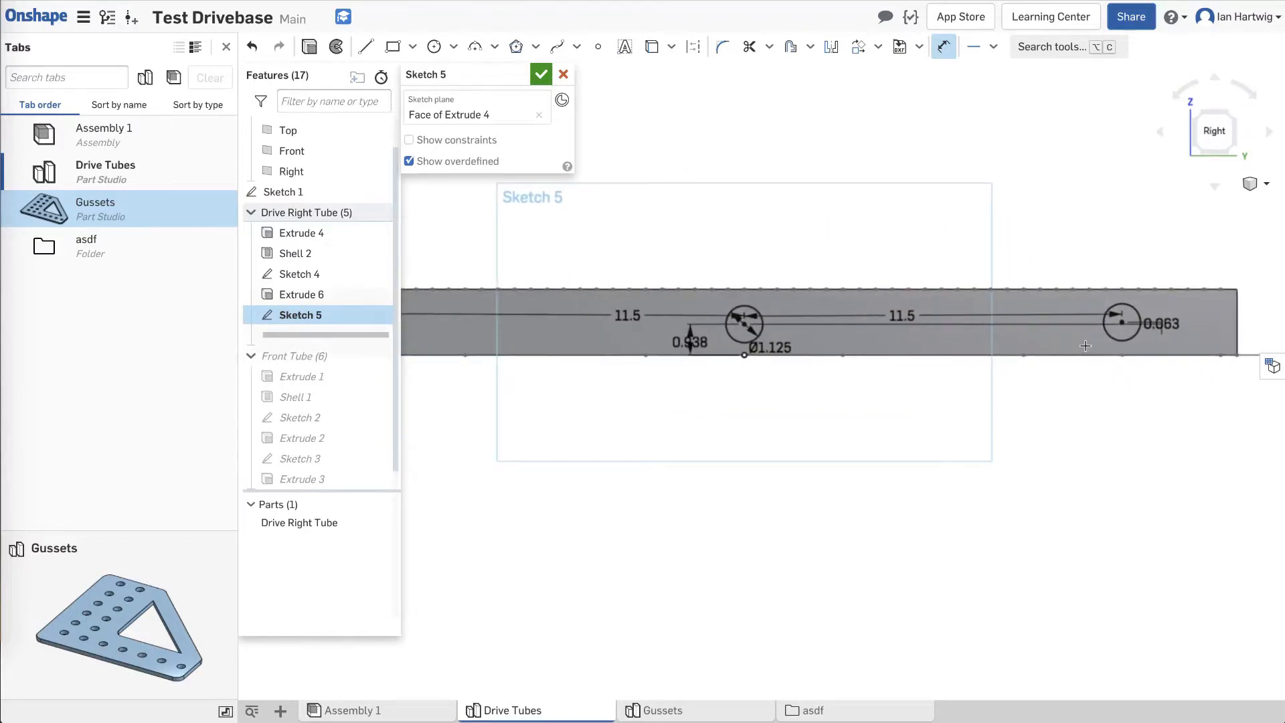
scroll(668, 312, "up", 3)
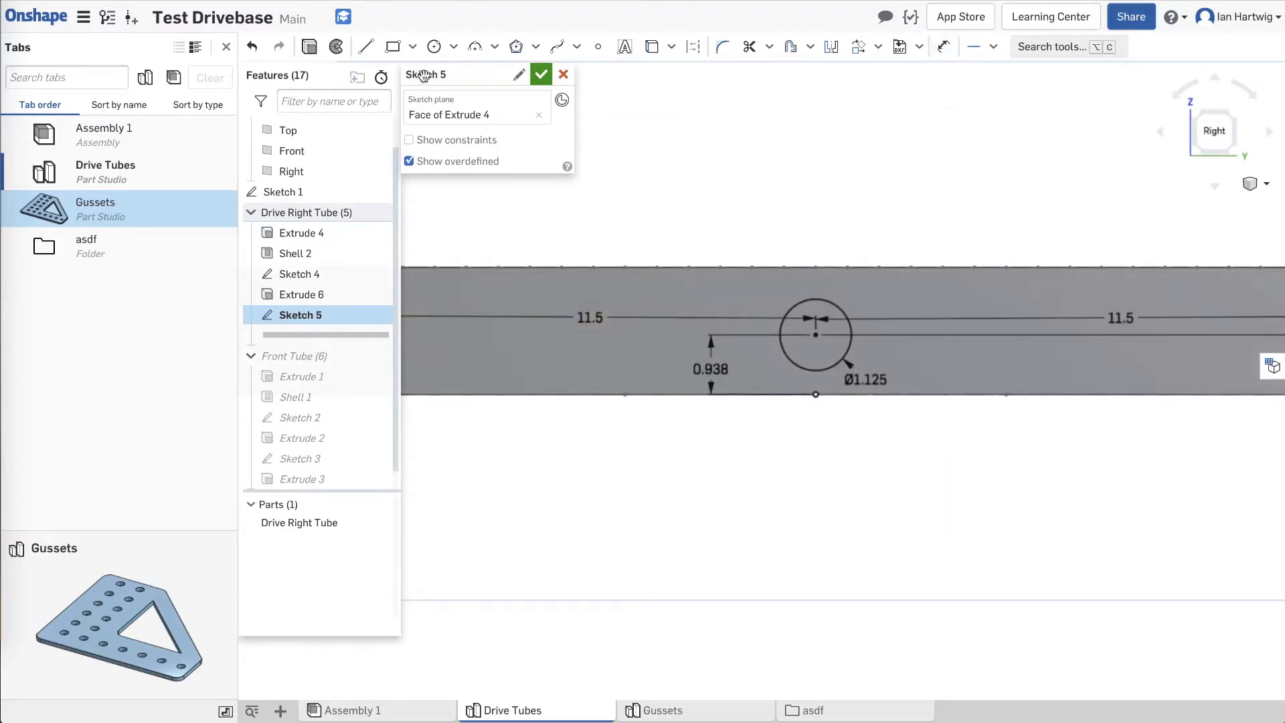
left_click(435, 51)
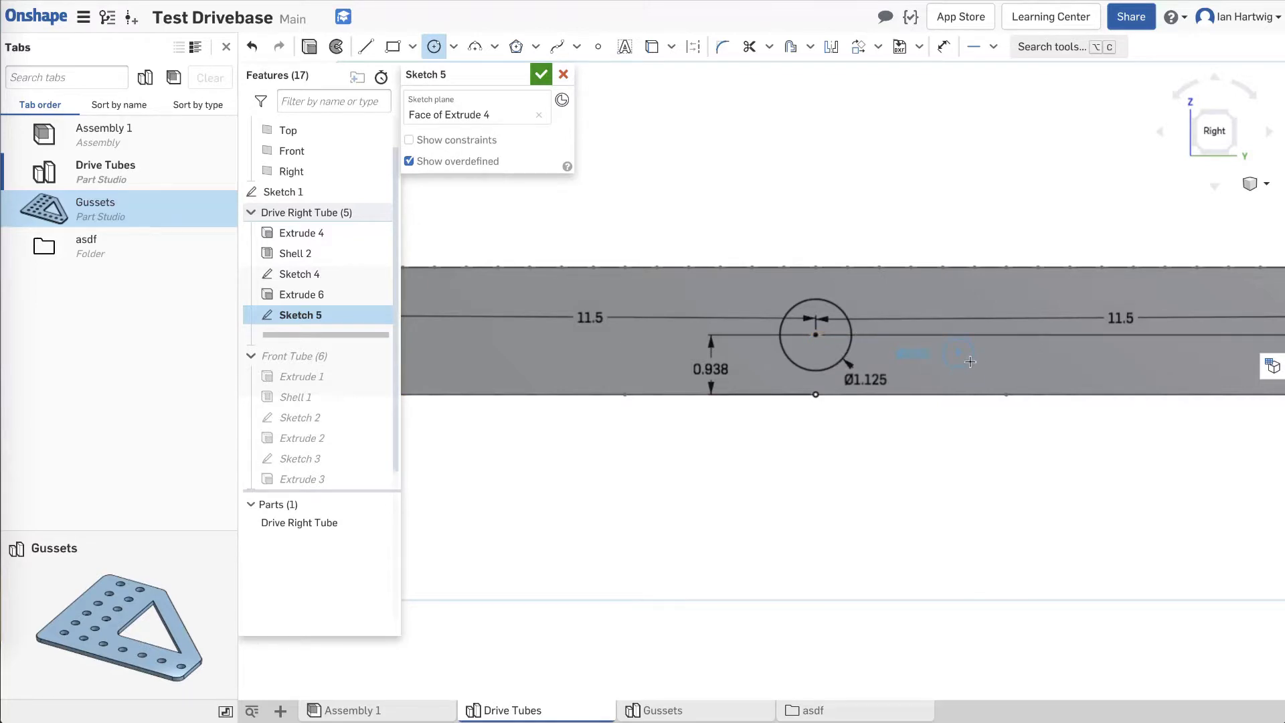
left_click(968, 361)
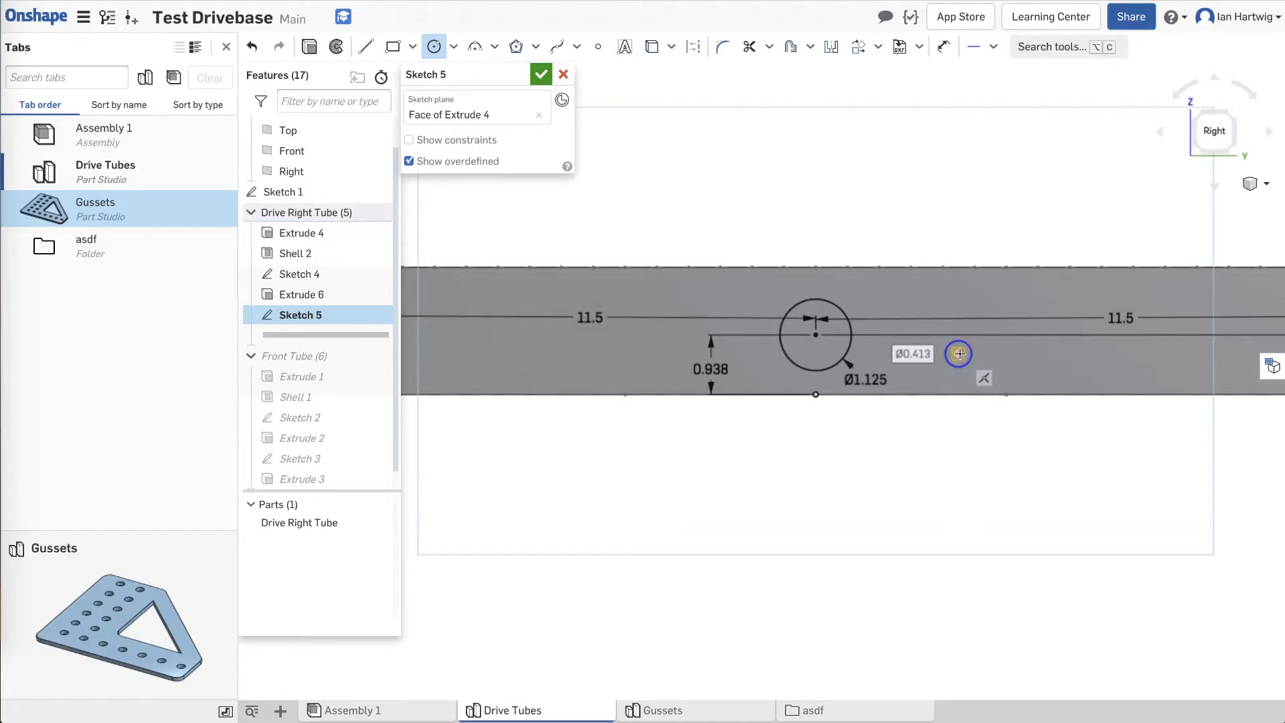
left_click(645, 362)
Dimension the diameter of the small circle on the far side of the middle circle at 0.25 in.
left_click(950, 54)
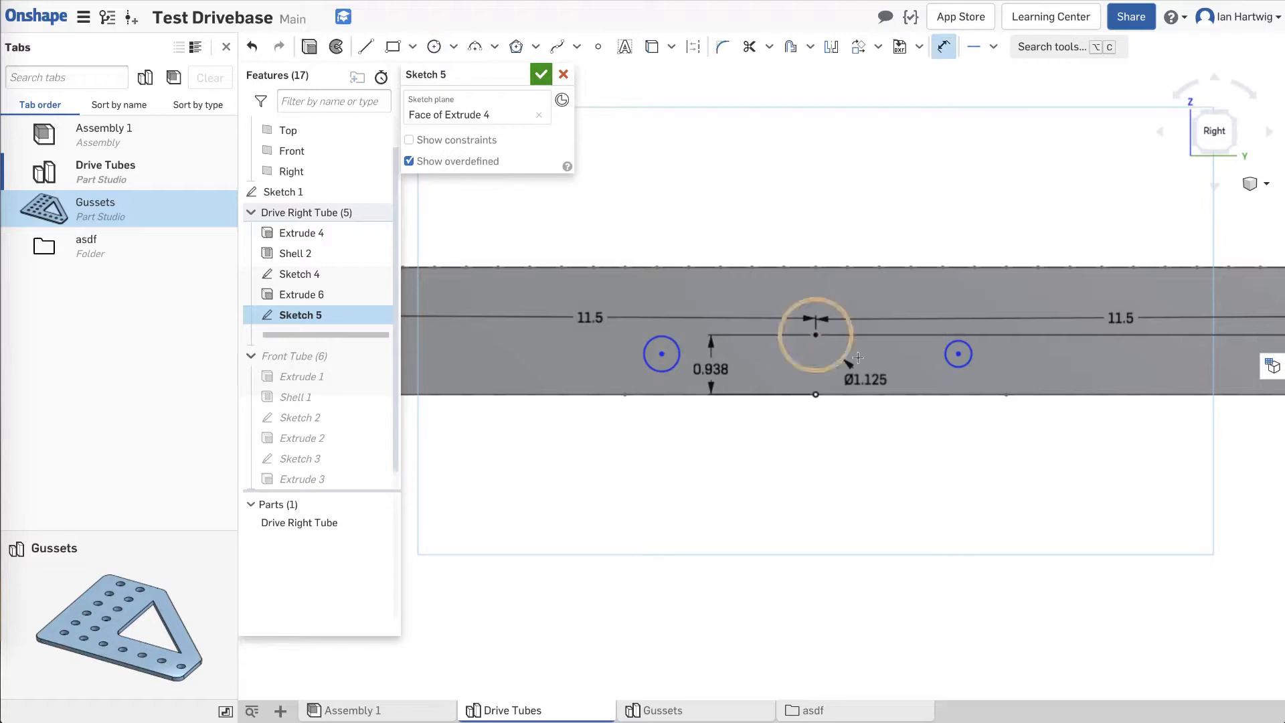
left_click(971, 355)
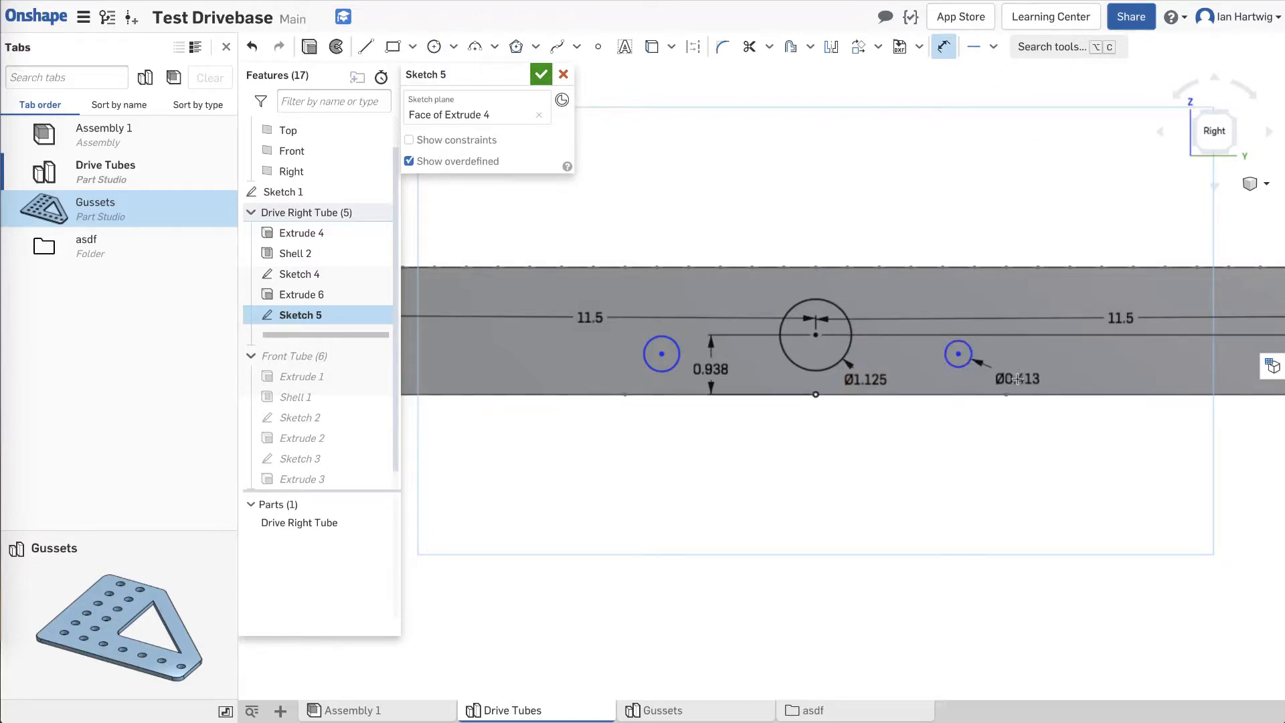
left_click(1018, 379)
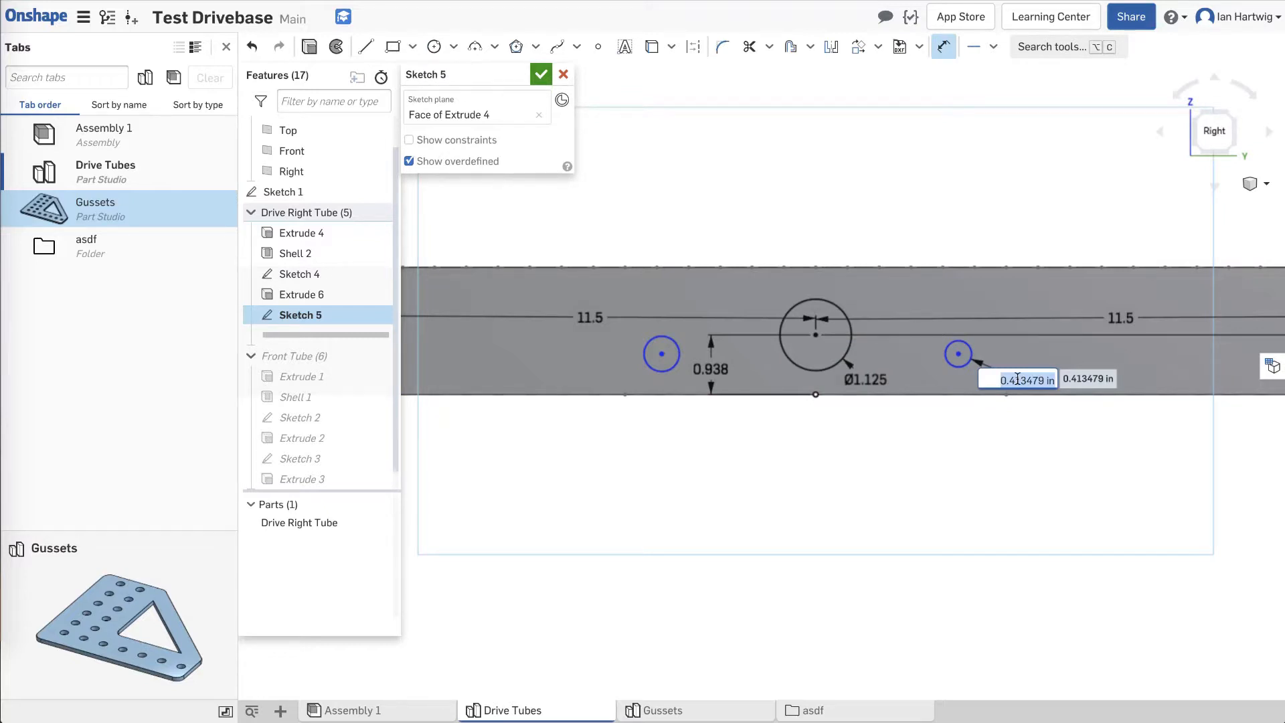
key("BackSpace")
key("Return")
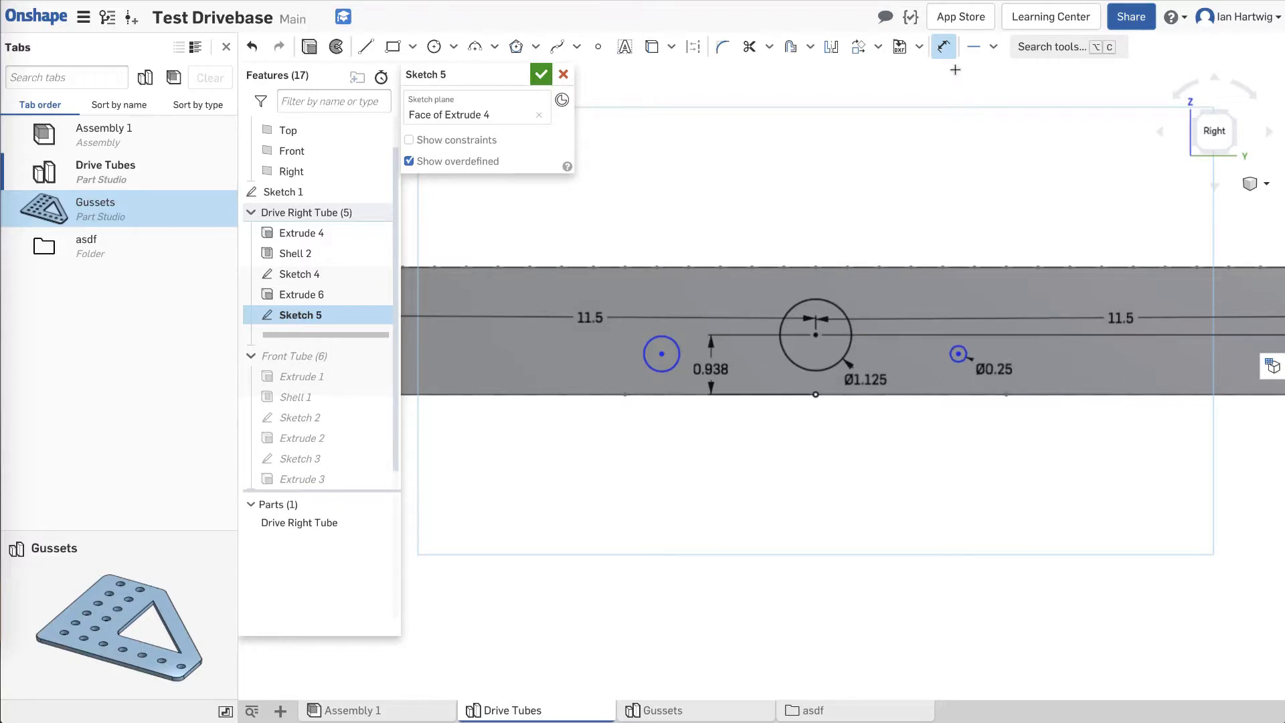
left_click(995, 48)
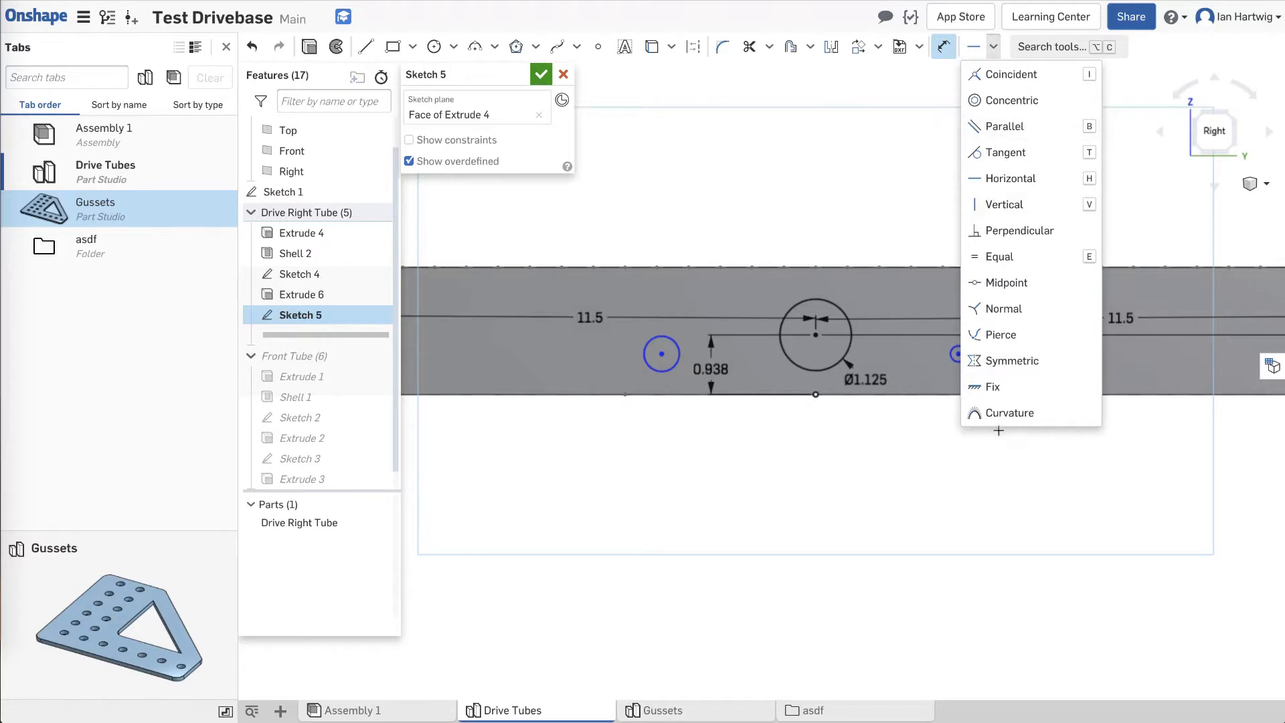
key("Escape")
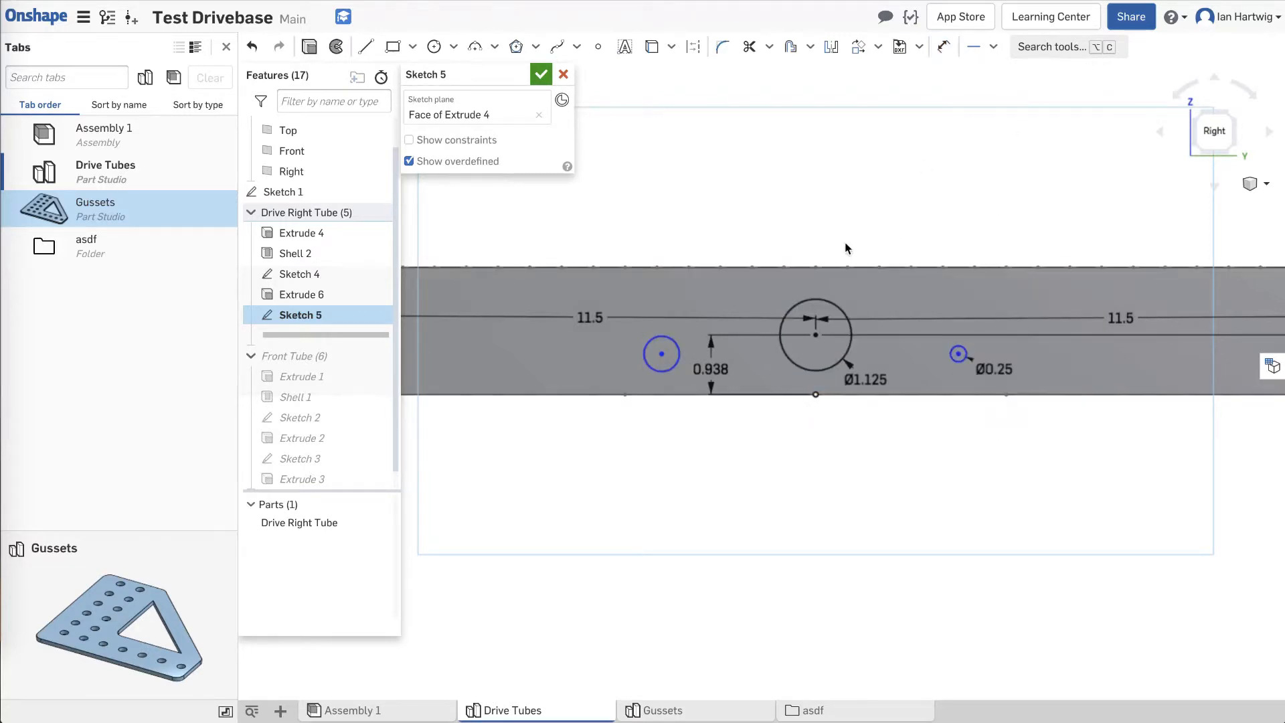
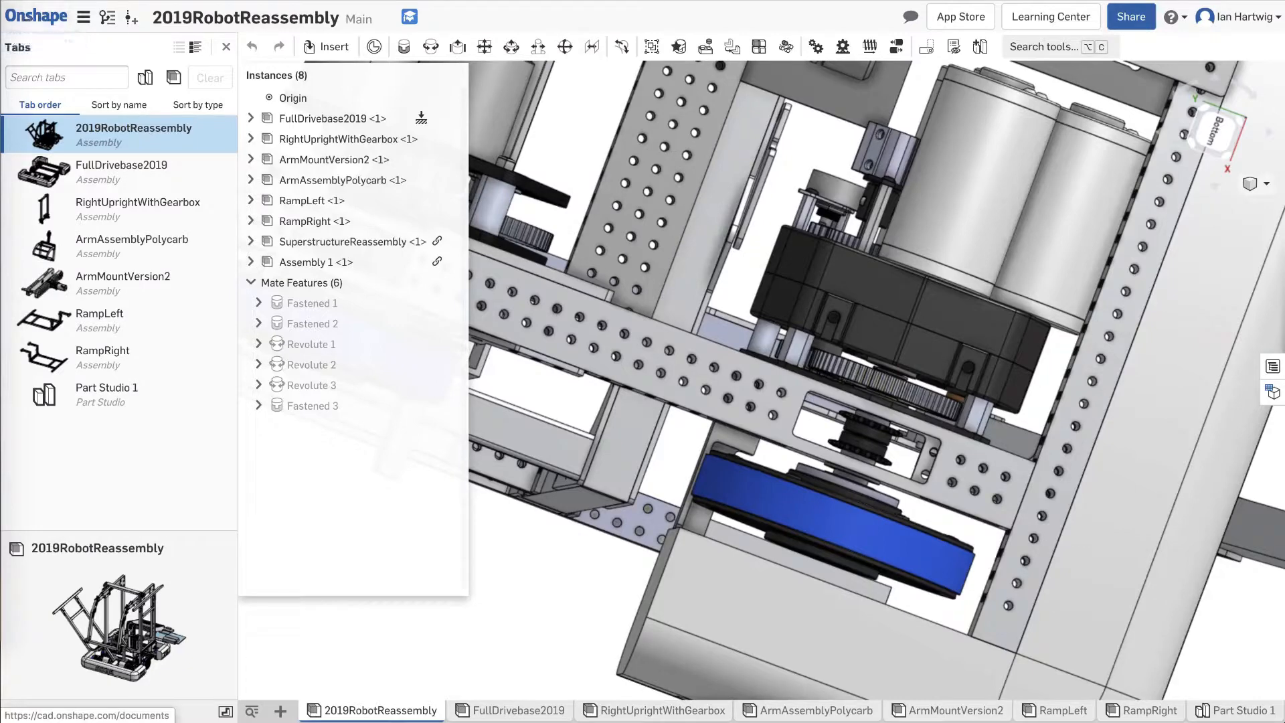
Leave the 2019RobotReassembly document and list the public documents.
left_click(51, 25)
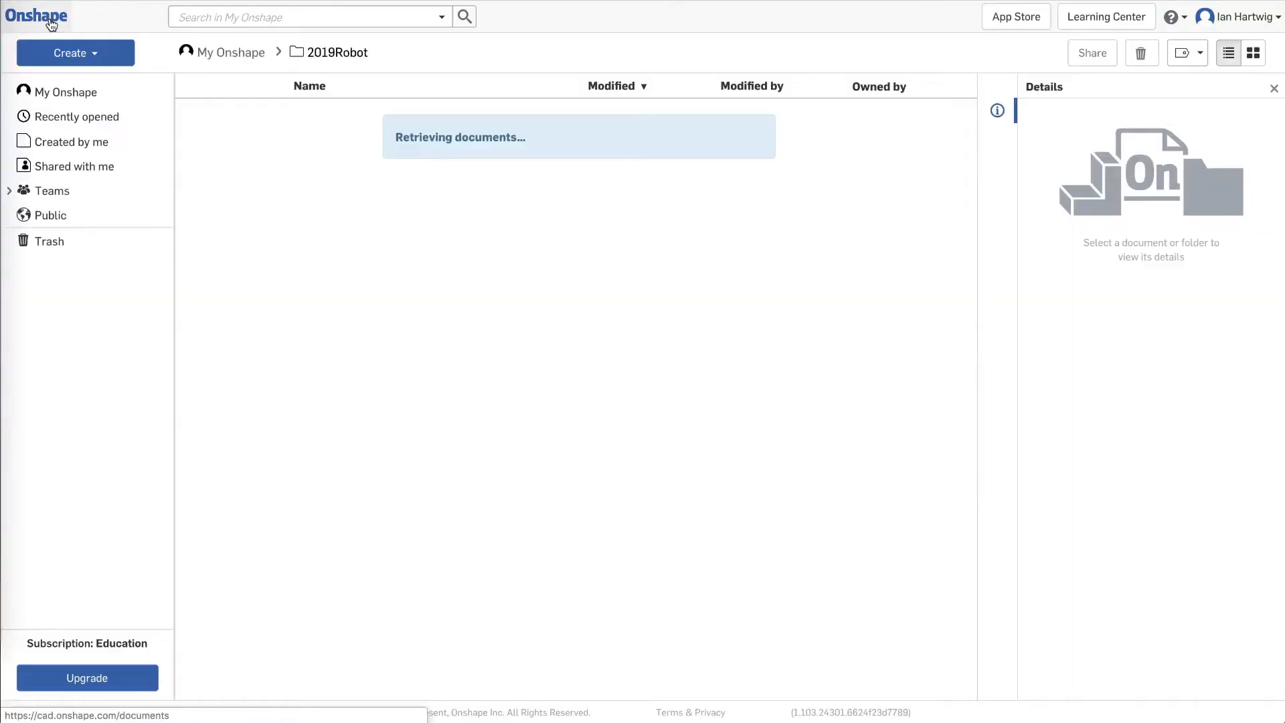
left_click(306, 17)
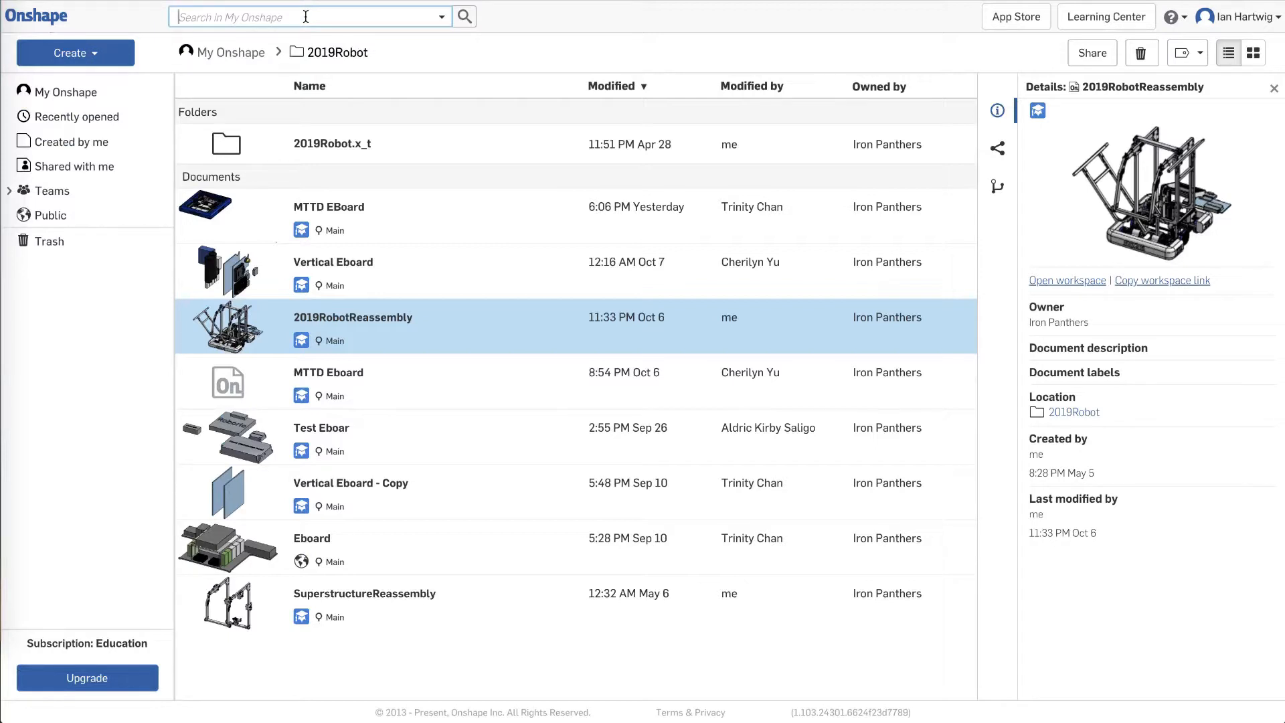
left_click(442, 18)
left_click(441, 20)
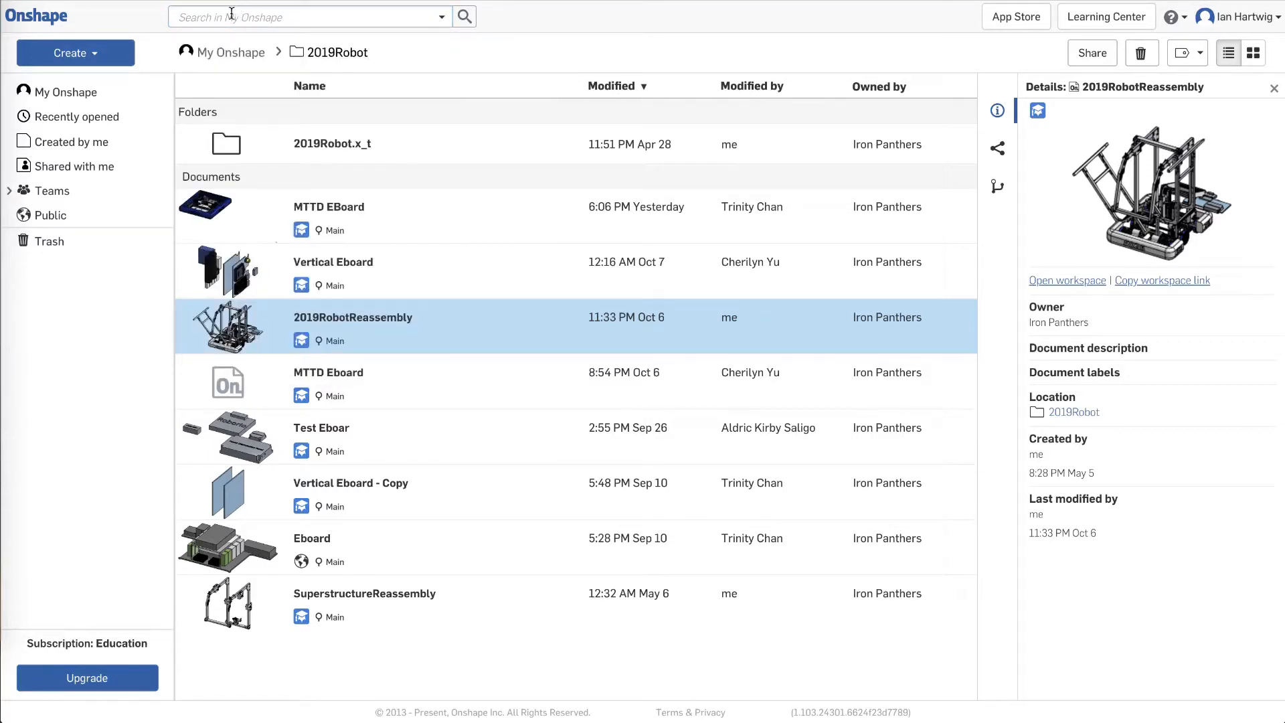
left_click(53, 218)
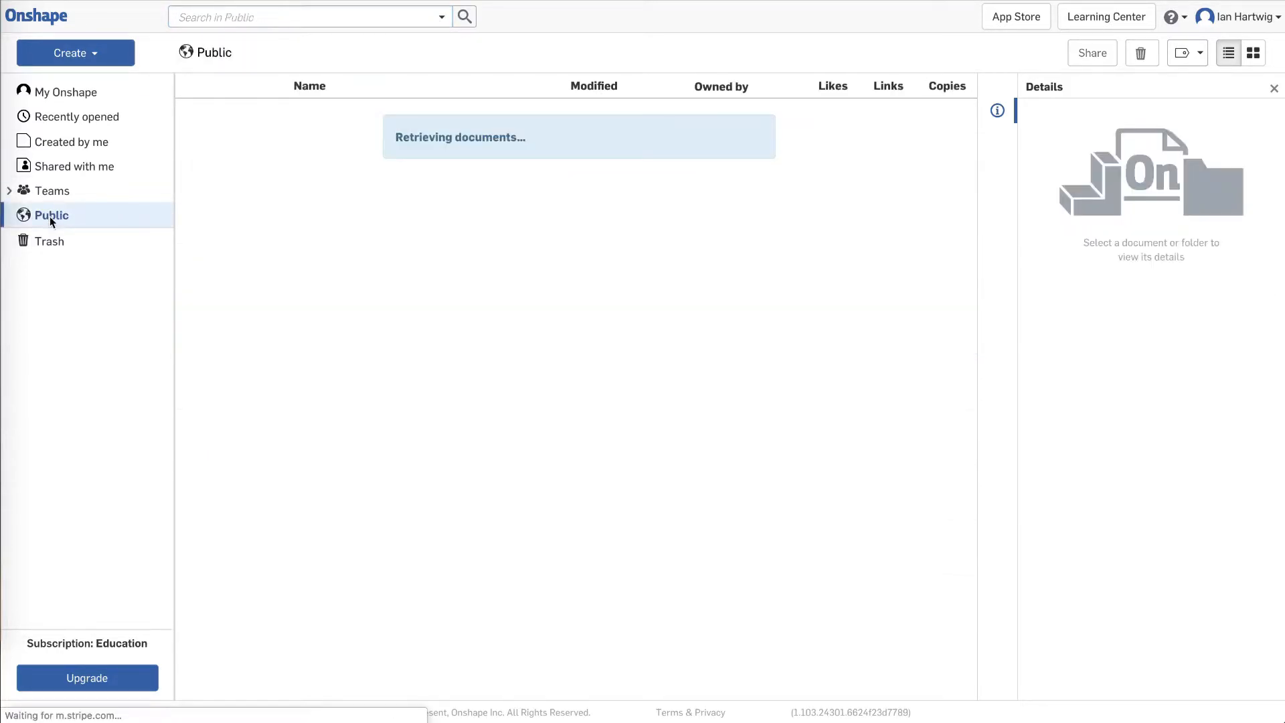
Search the public documents for mkcad and open the MKCad - Gearboxes document.
left_click(248, 20)
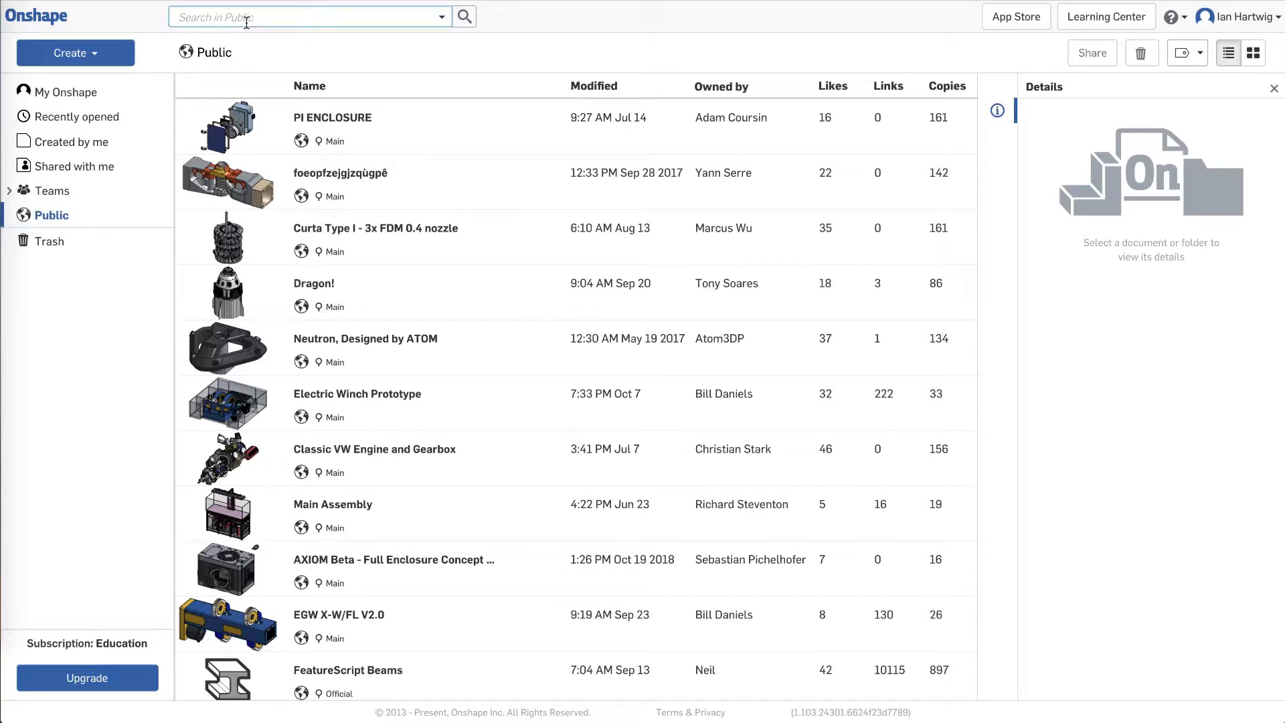
type("mkcad")
key("Return")
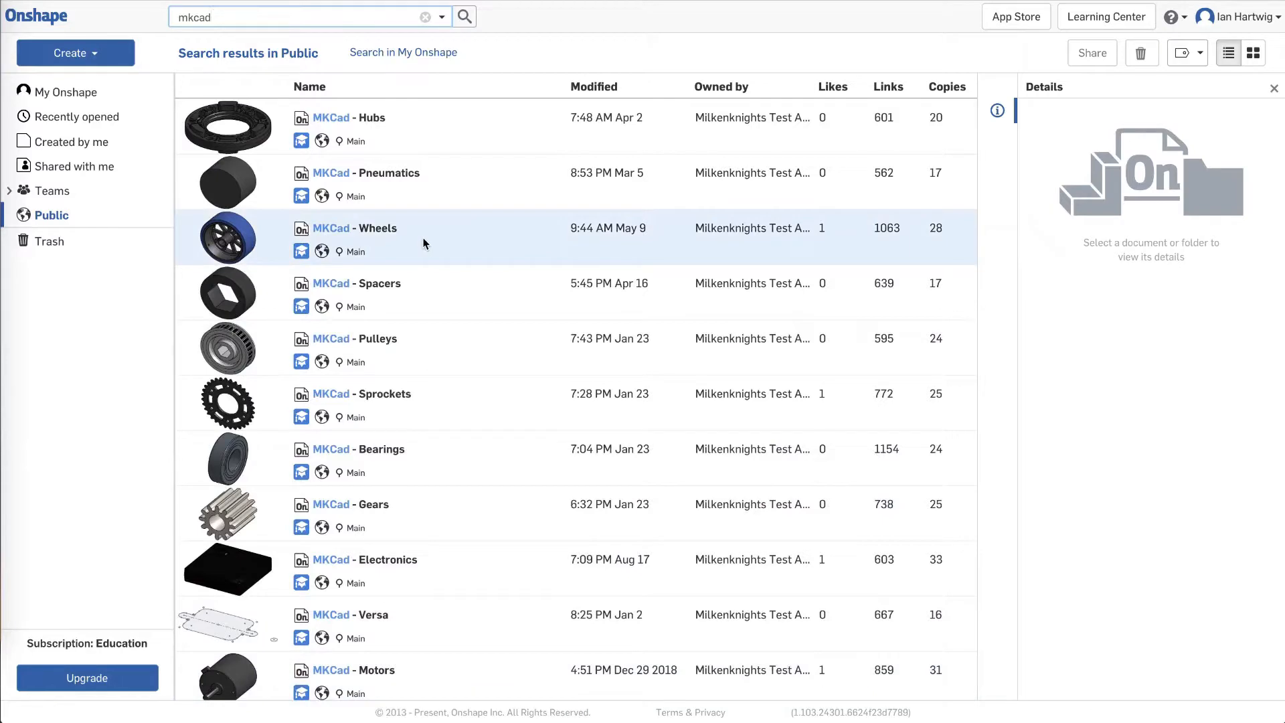
scroll(411, 587, "down", 4)
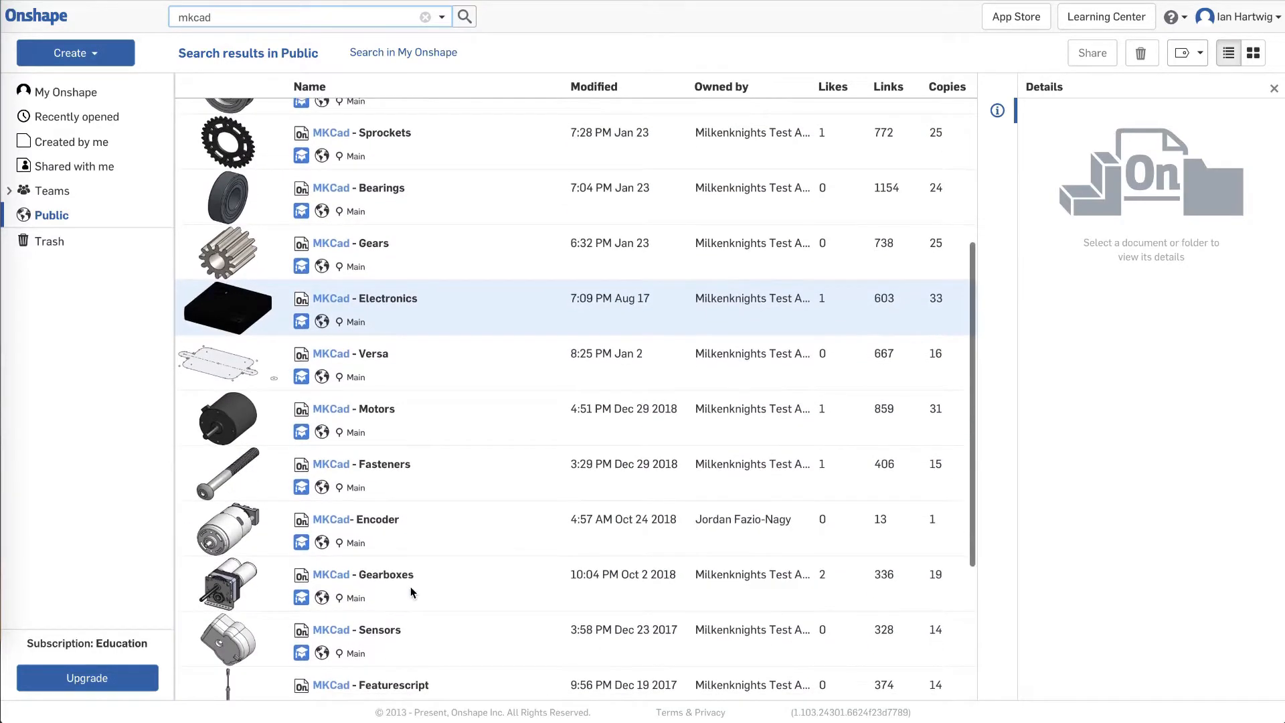
left_click(376, 577)
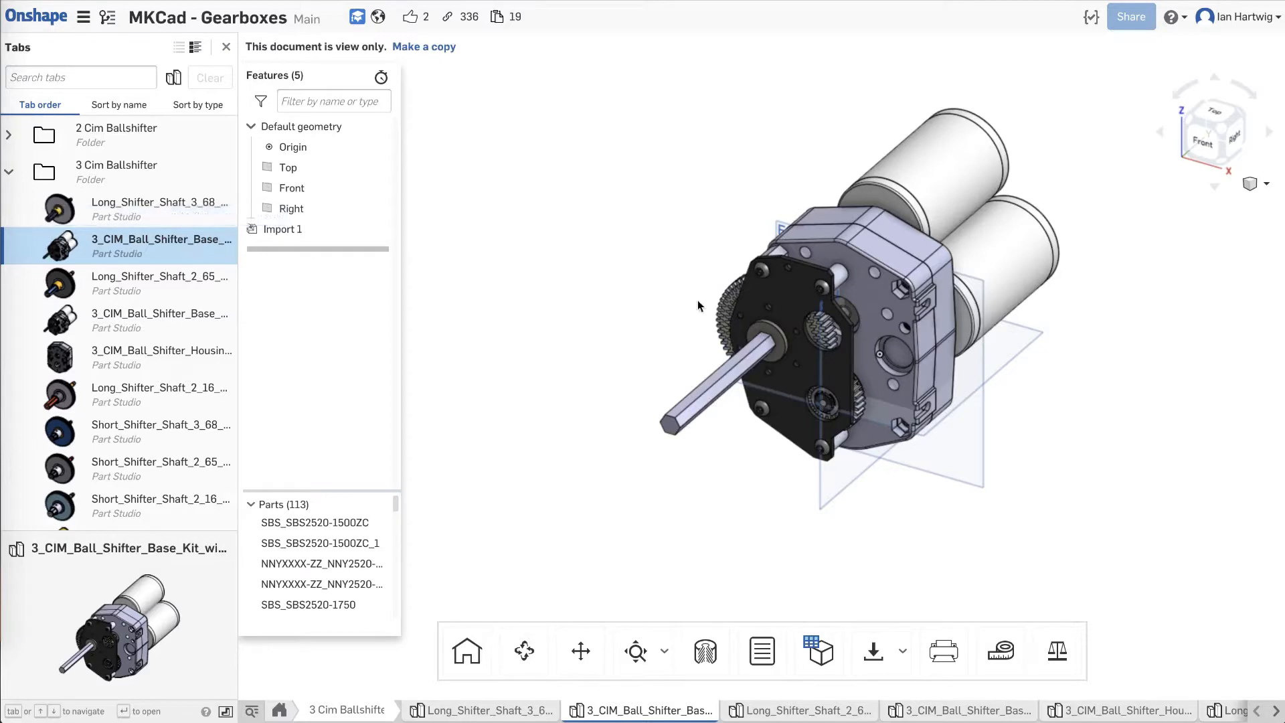
Measure the outer diameter of the round boss around the hex output shaft on the 3 CIM ball shifter.
right_click_drag(772, 444, 802, 408)
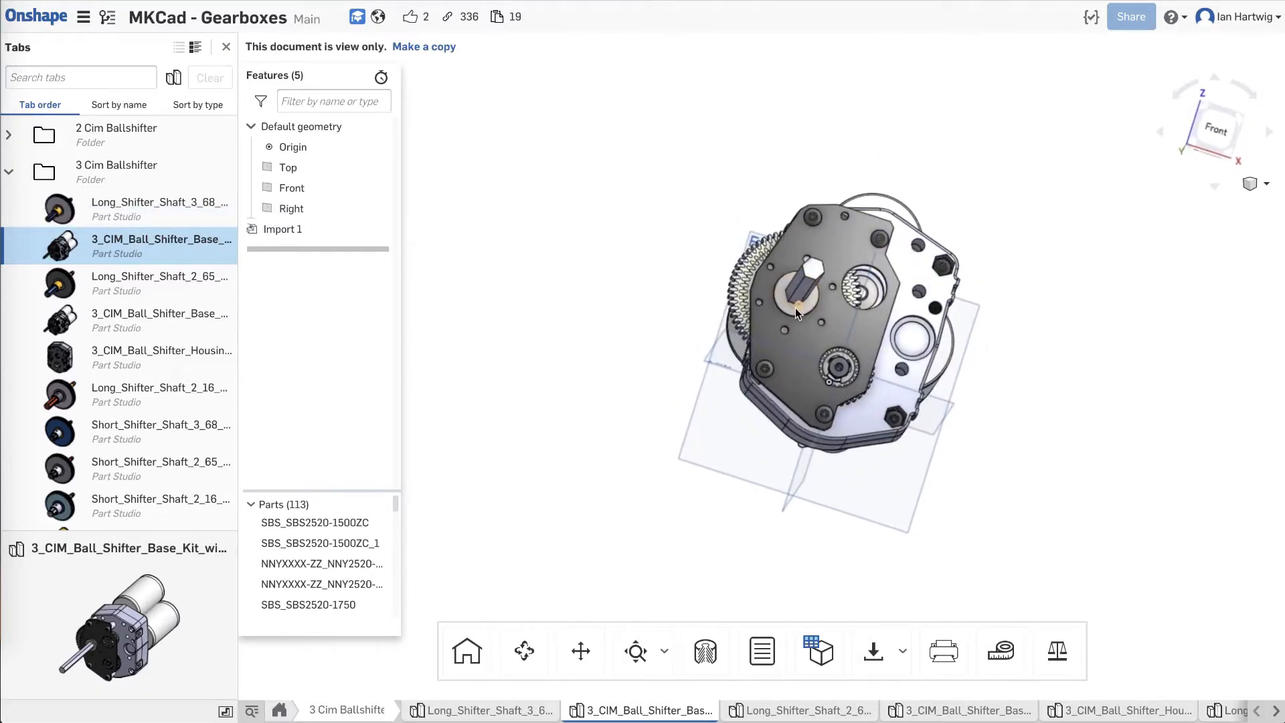
scroll(795, 308, "up", 5)
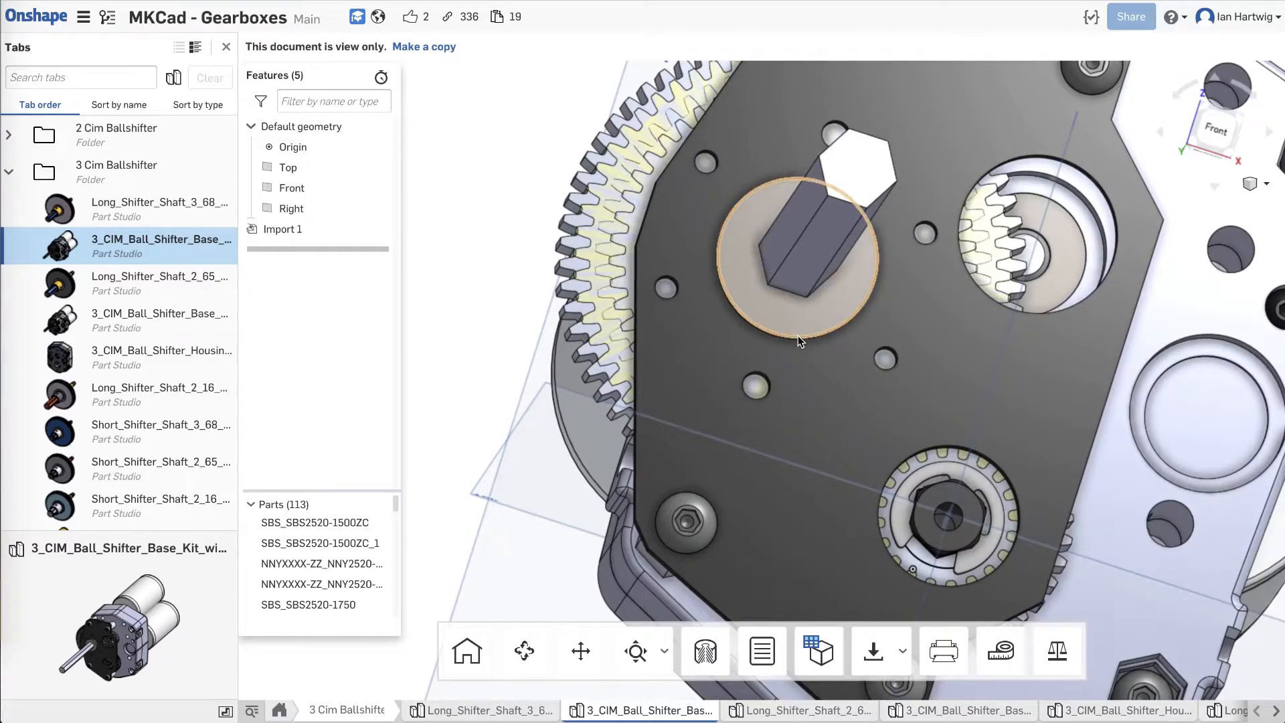
left_click(797, 335)
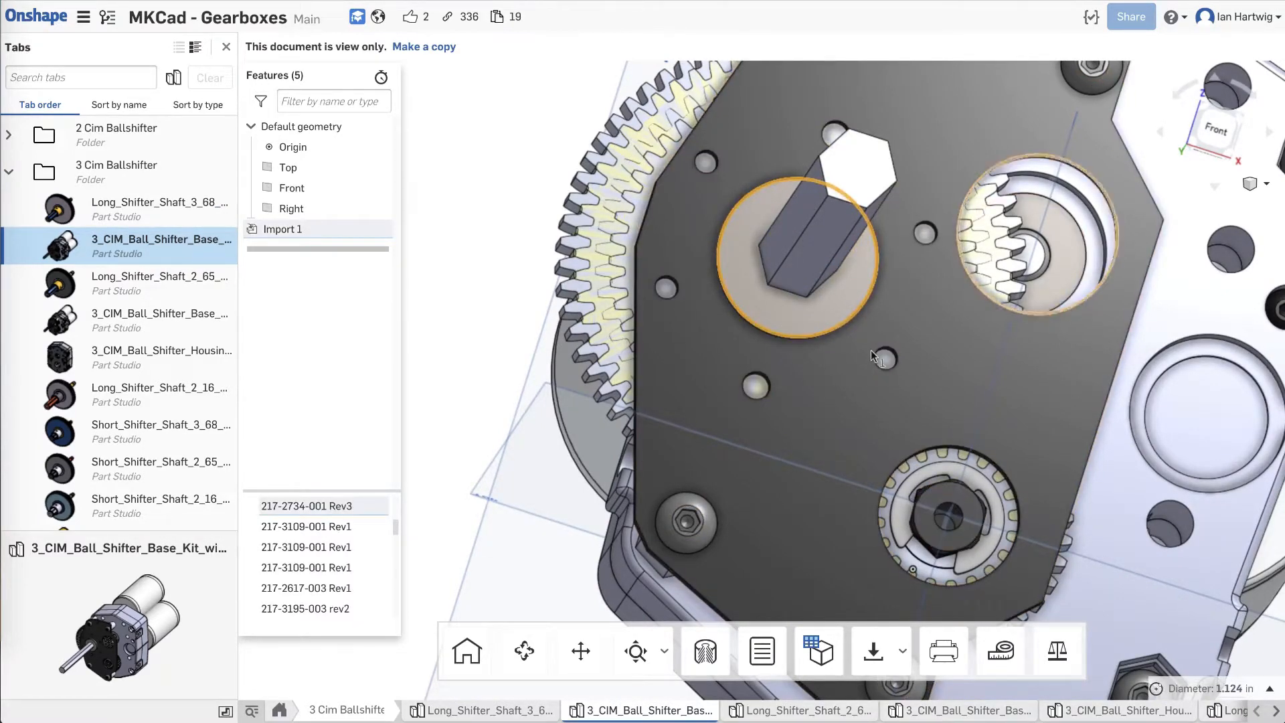
right_click_drag(863, 352, 880, 304)
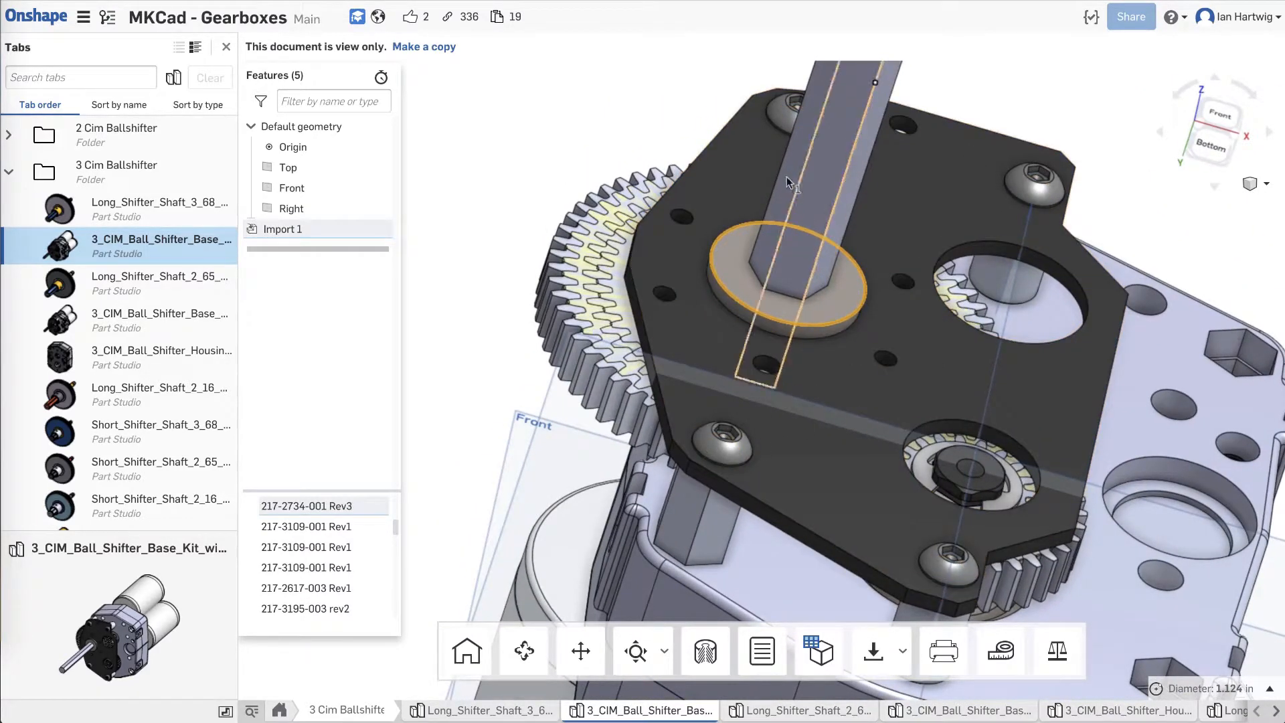
left_click(681, 156)
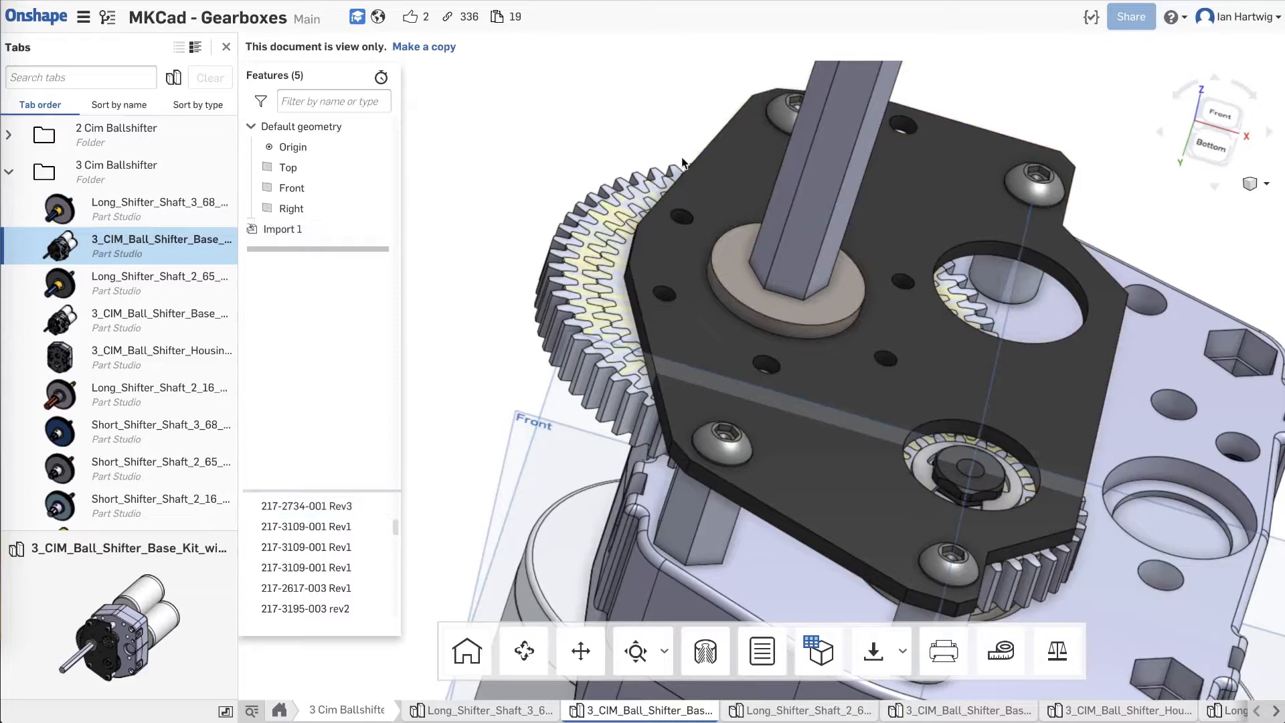
Hide the two button-head screws on the black plate's edge nearest the large gear.
left_click(732, 455)
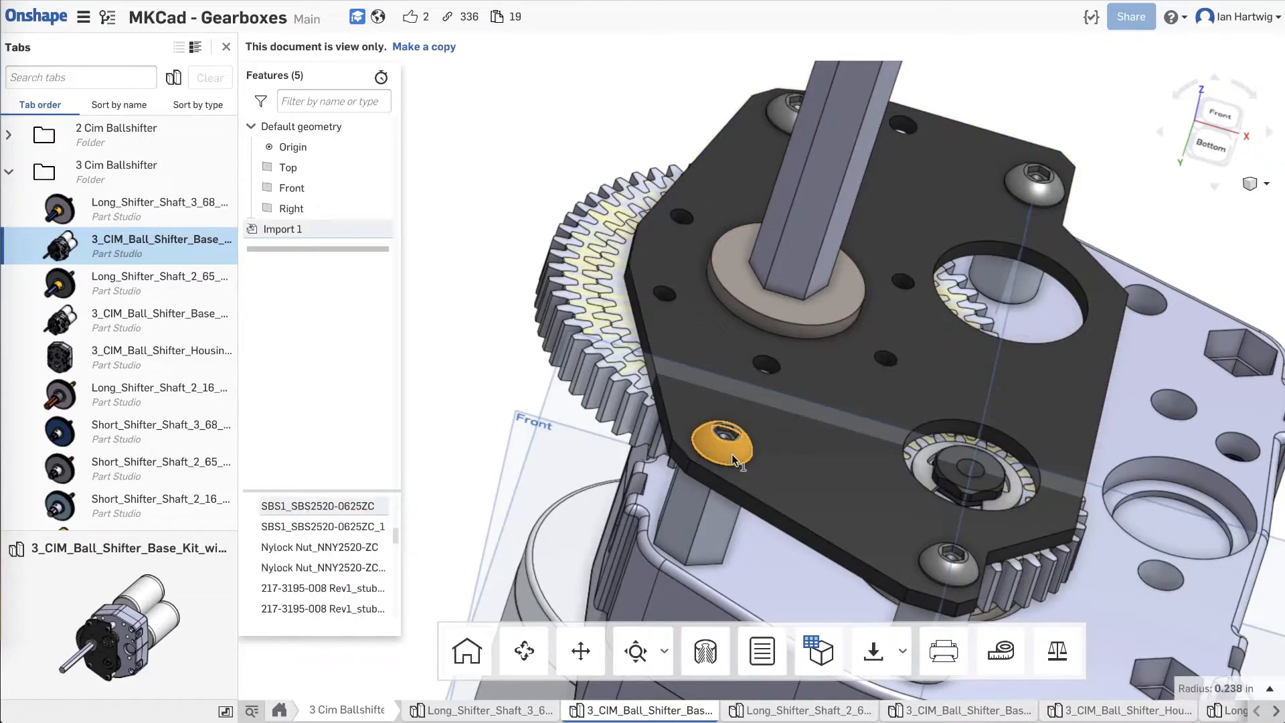
key("y")
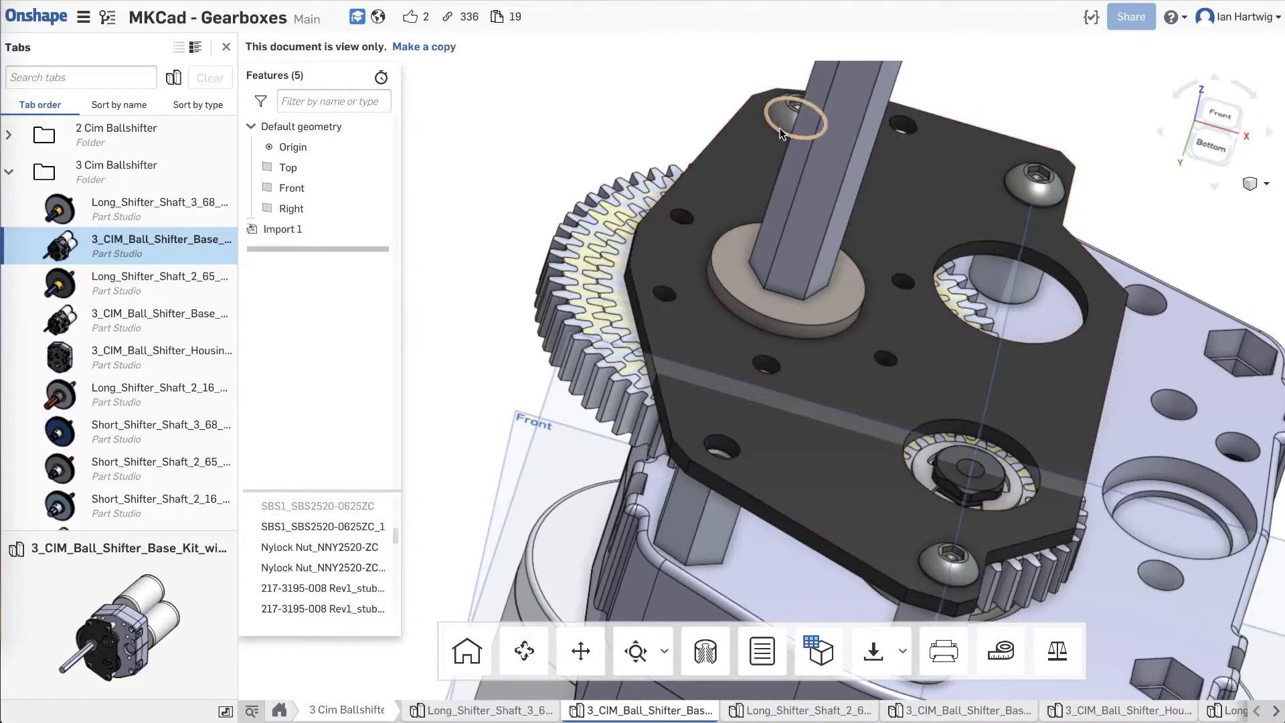
left_click(780, 125)
key("y")
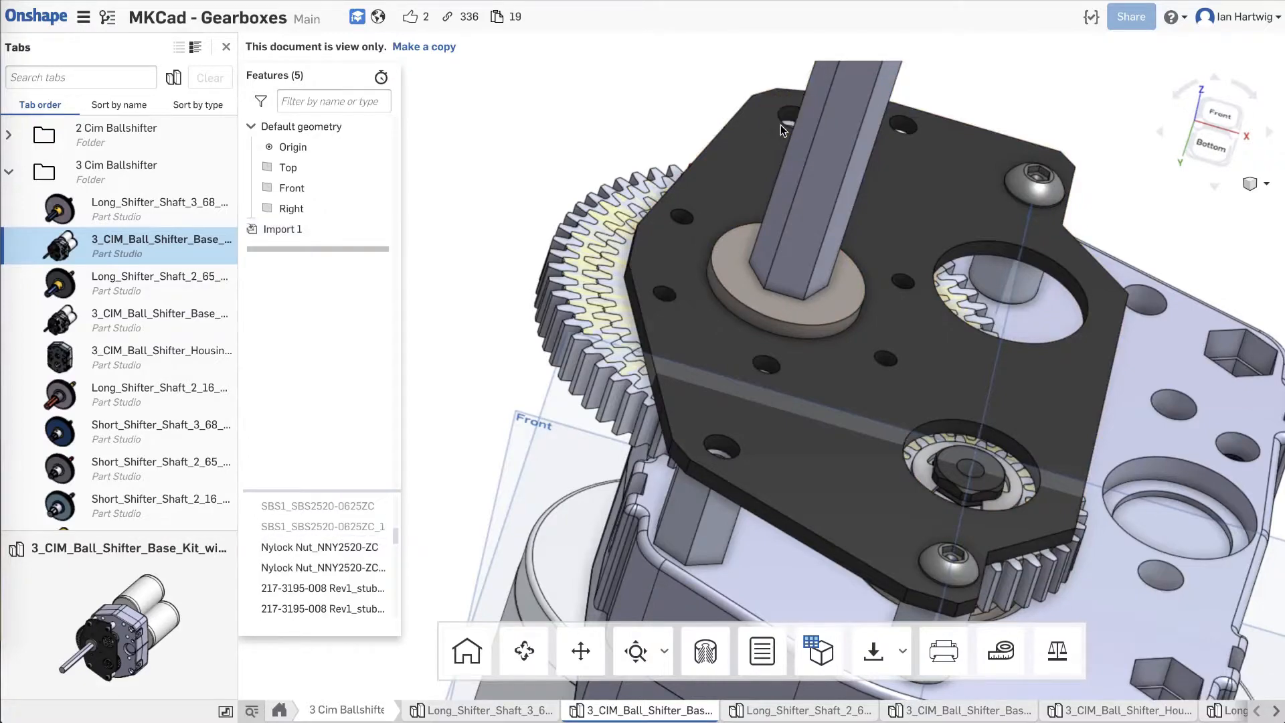
Measure the diameter of one of the exposed screw holes in the black plate and show its detailed measurements.
right_click_drag(712, 270, 785, 361)
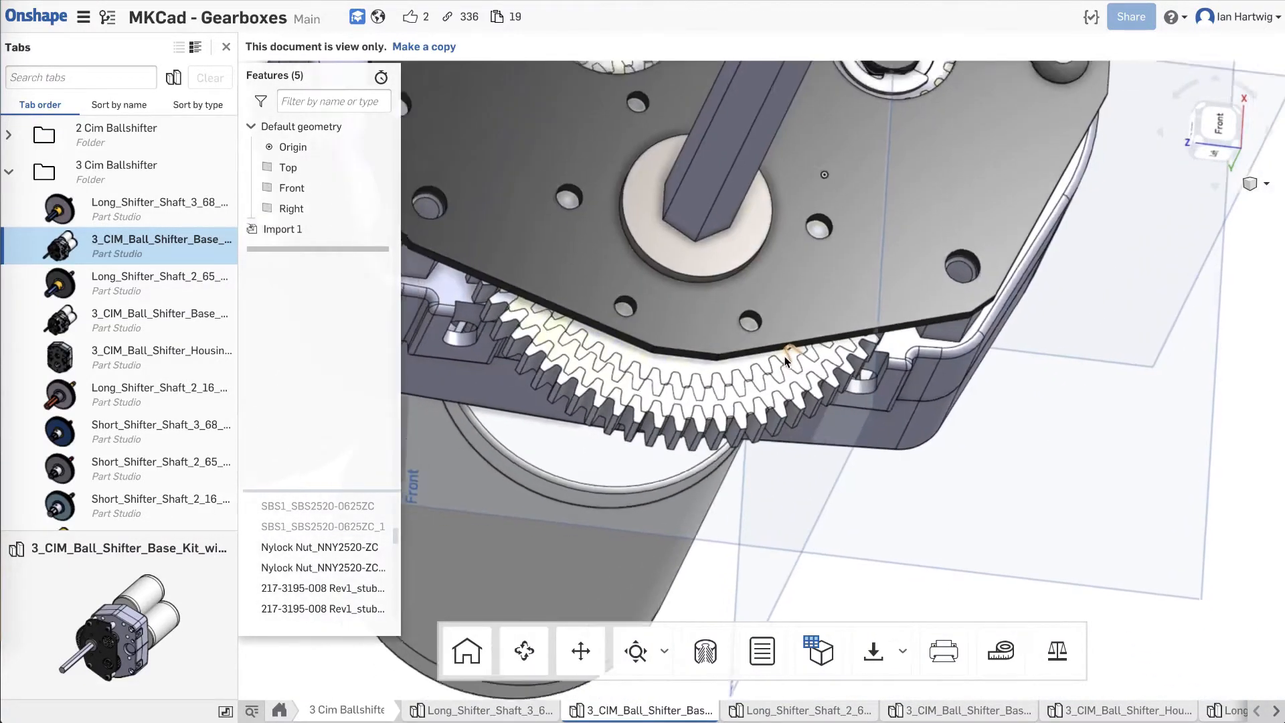
scroll(784, 356, "down", 3)
scroll(540, 261, "up", 5)
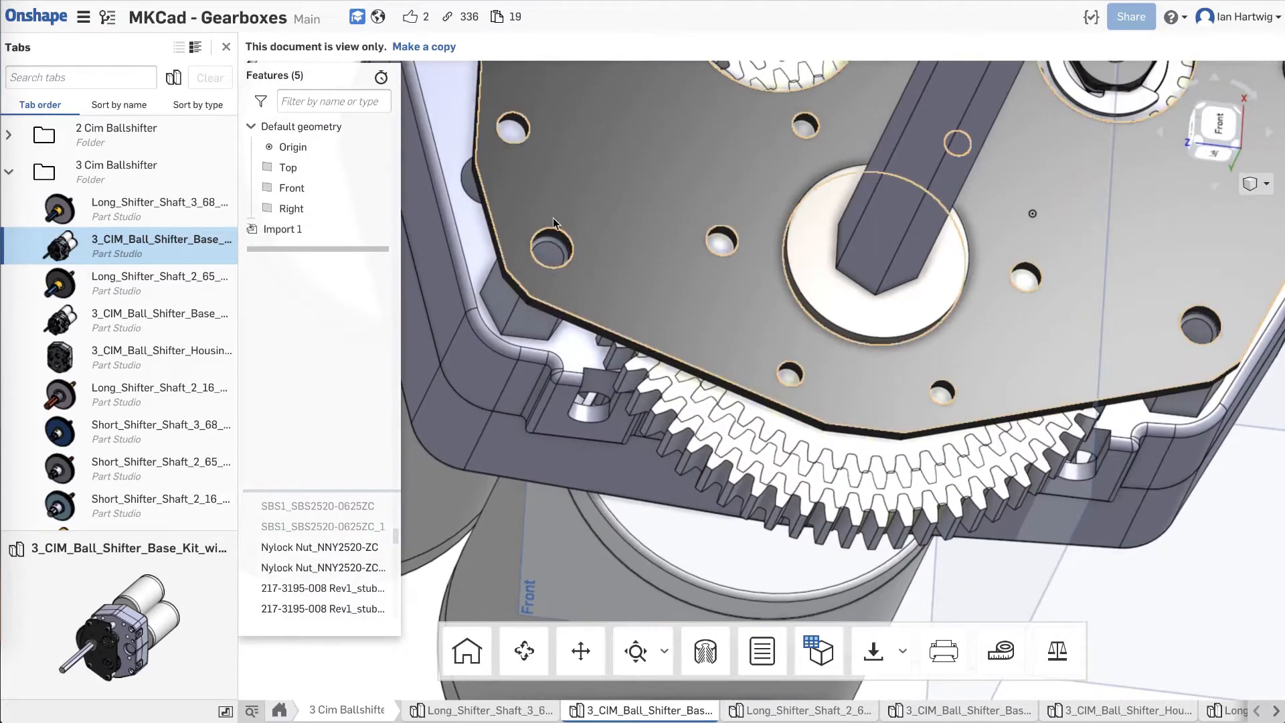
left_click(566, 241)
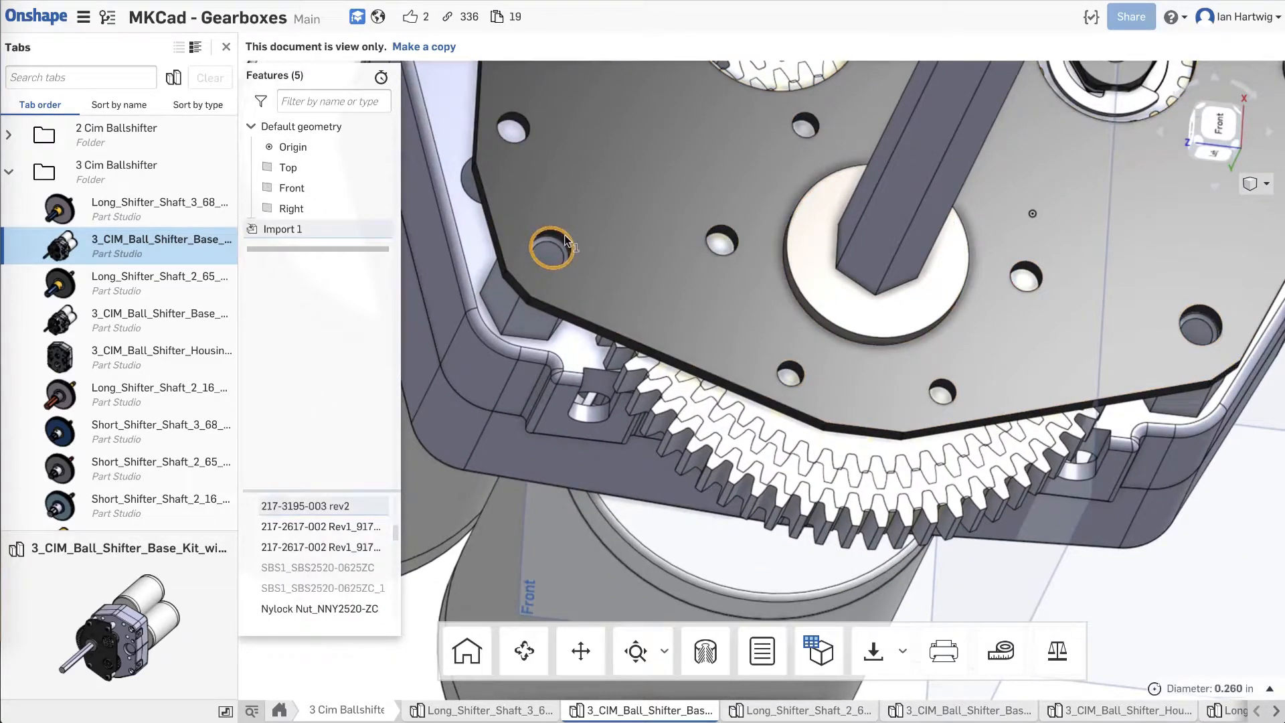
left_click(1270, 691)
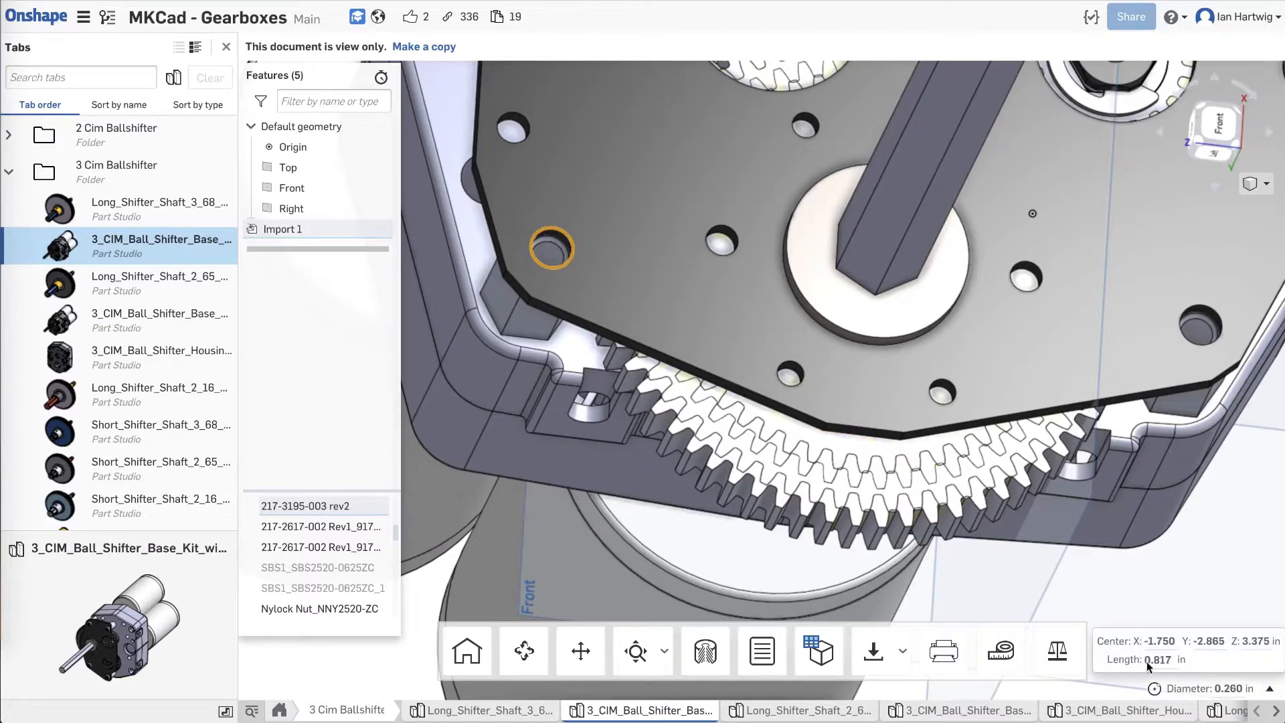
mouse_move(1228, 690)
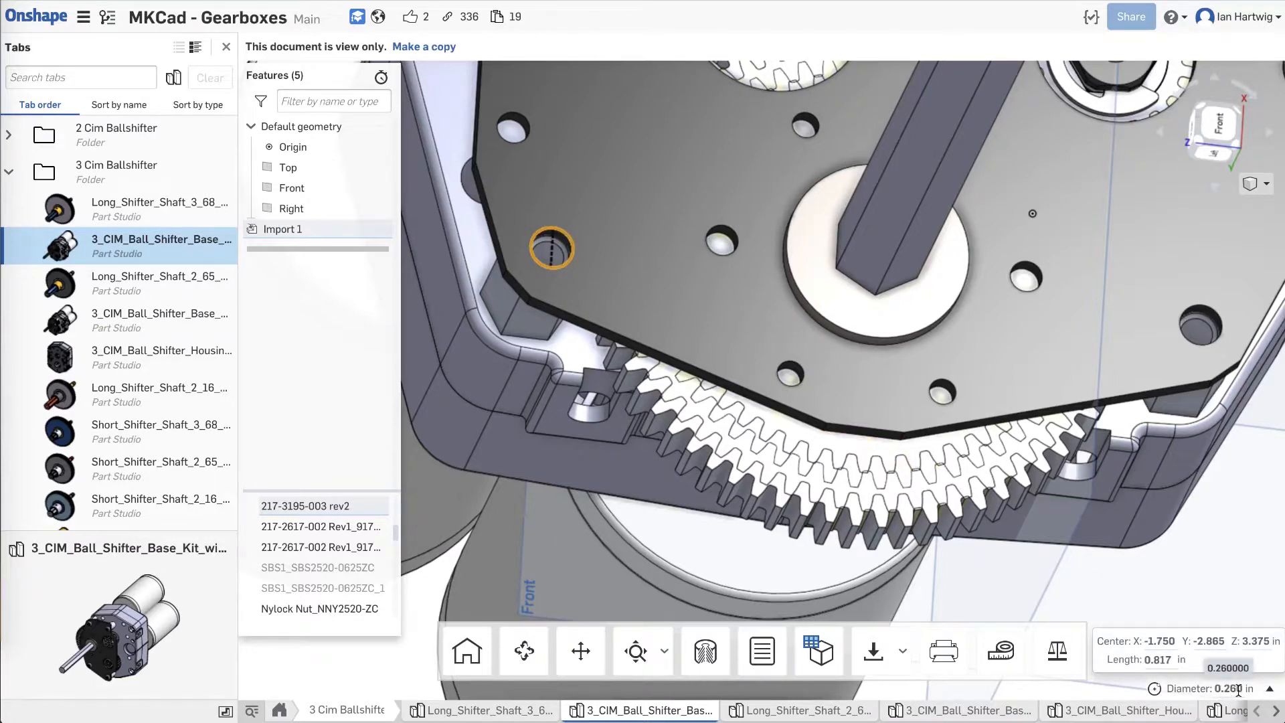
scroll(673, 211, "down", 5)
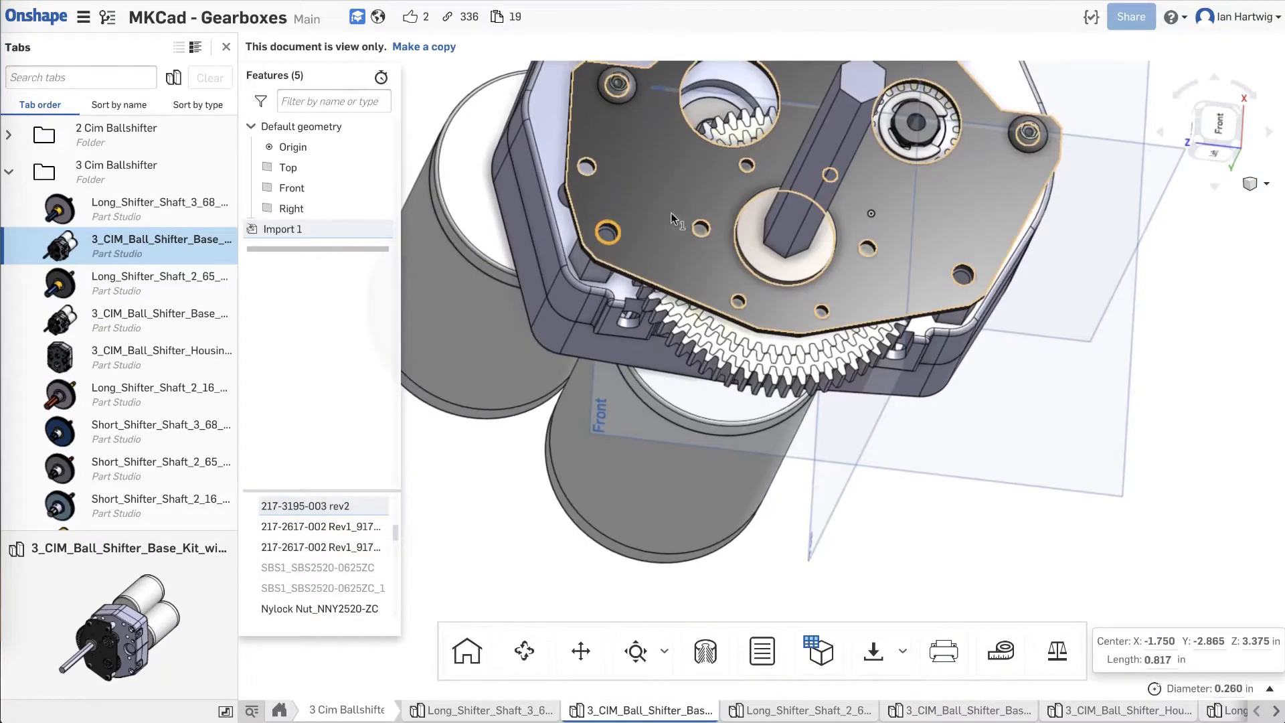
Measure the centre distance between the black plate's left exposed screw hole and the output-shaft boss, and show its X, Y and Z offsets.
left_click(433, 87)
scroll(786, 191, "up", 3)
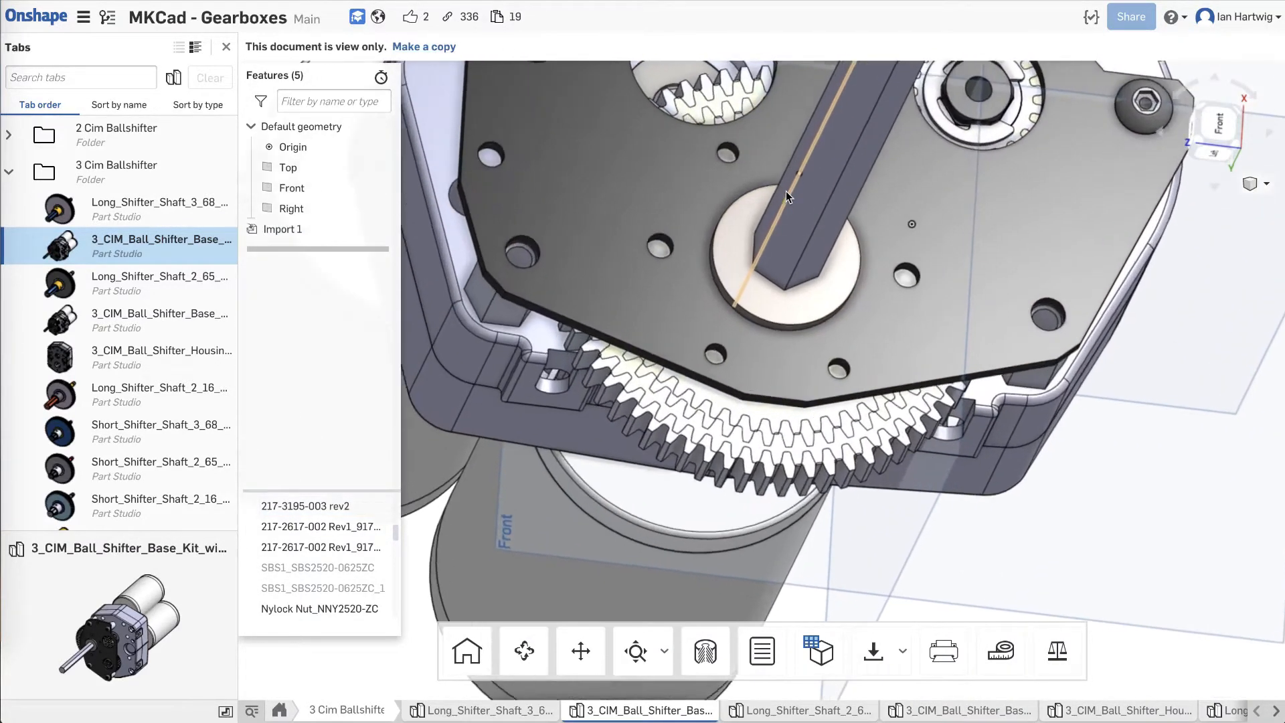
left_click(529, 252)
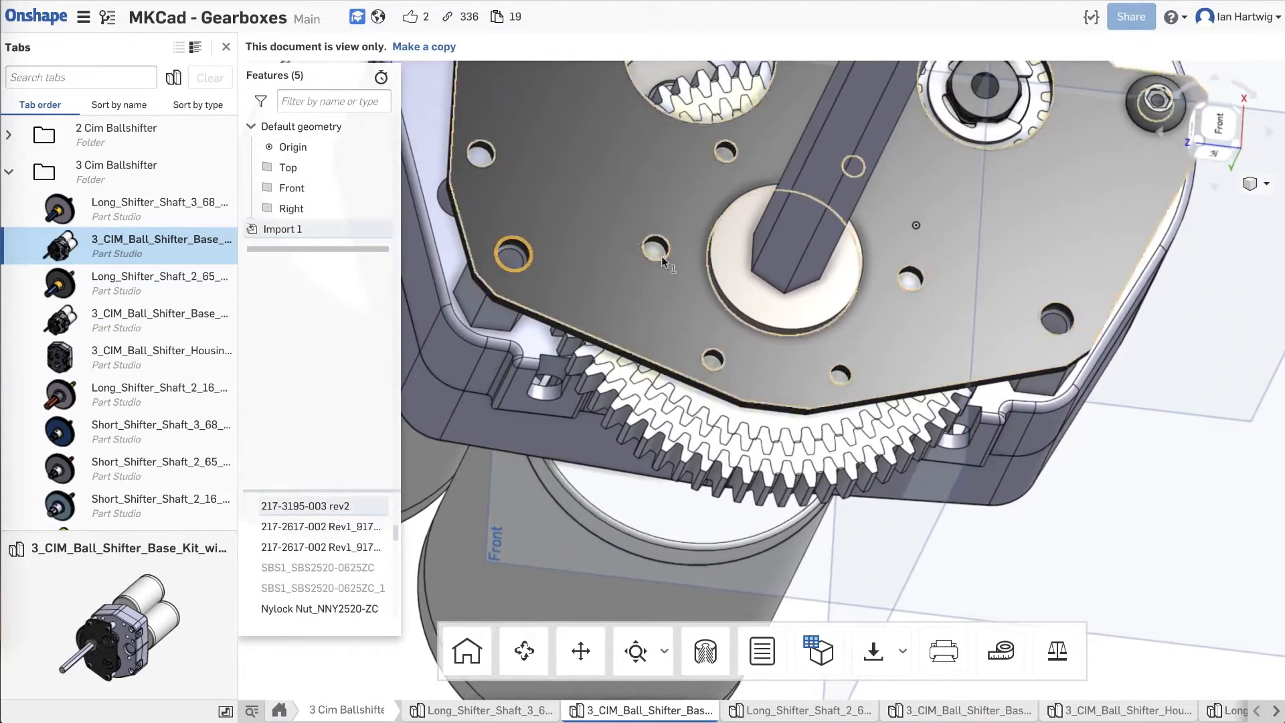
left_click(717, 275)
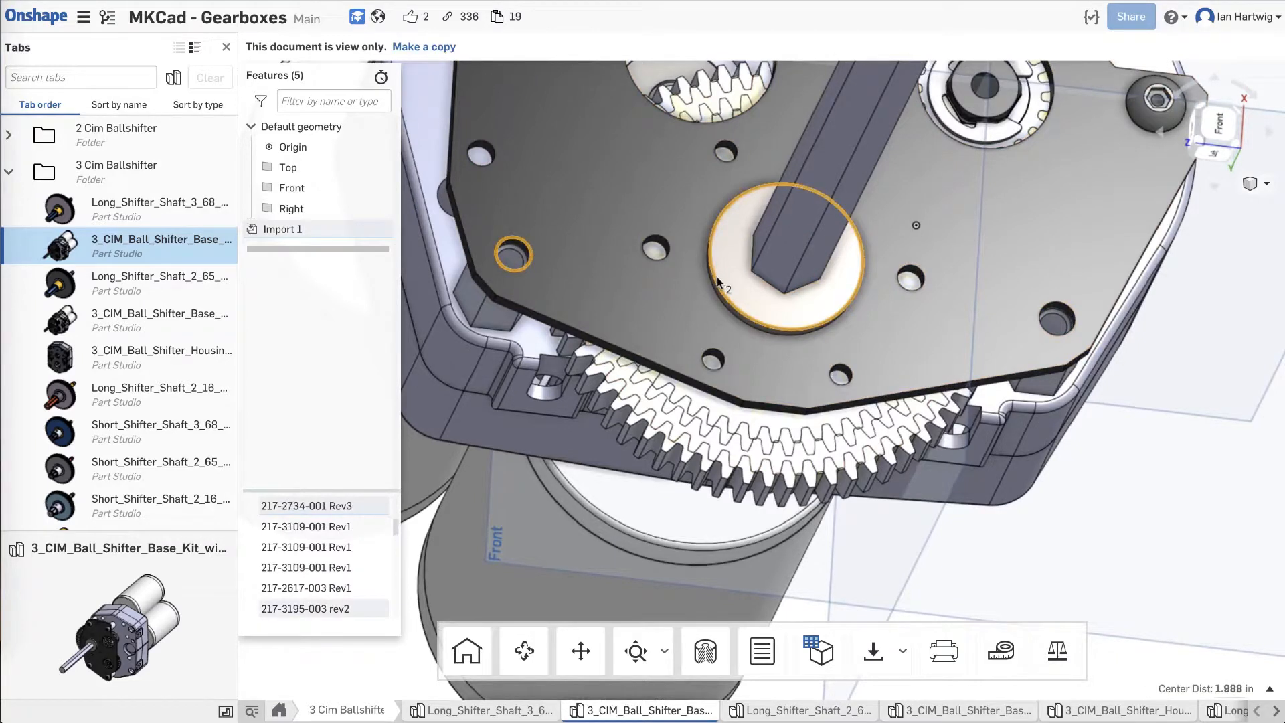
left_click(1269, 689)
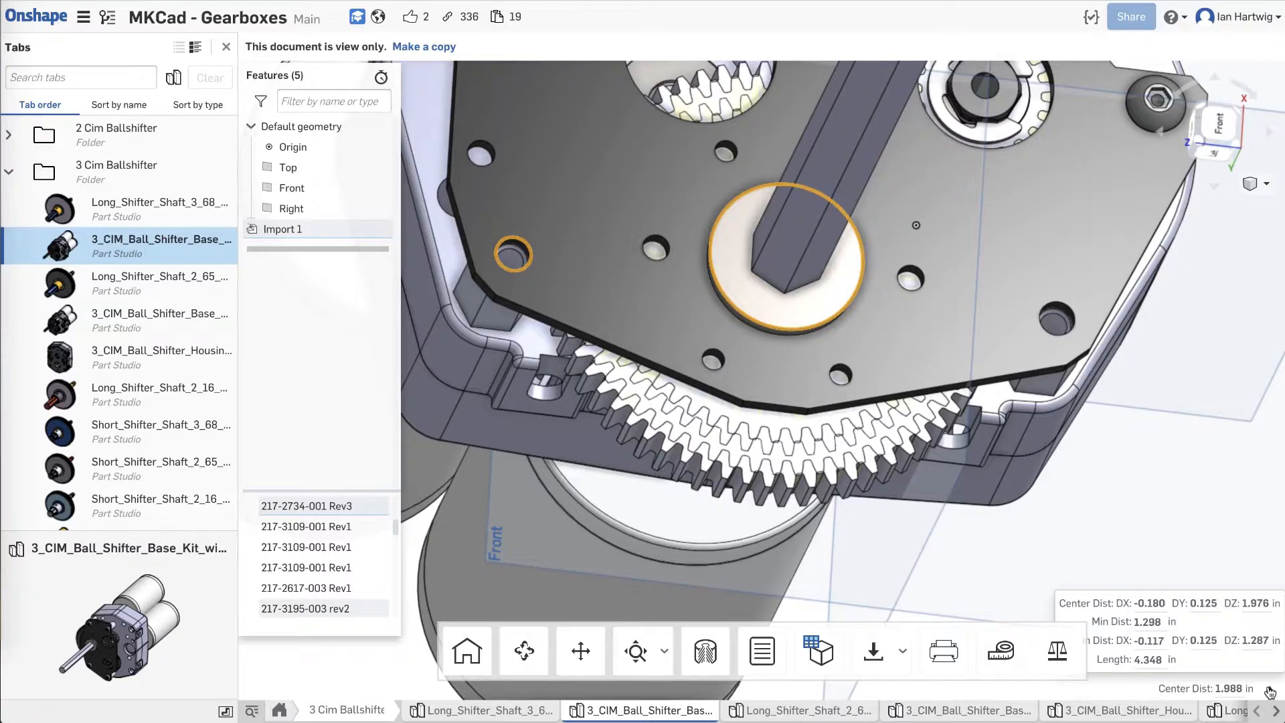
mouse_move(1140, 601)
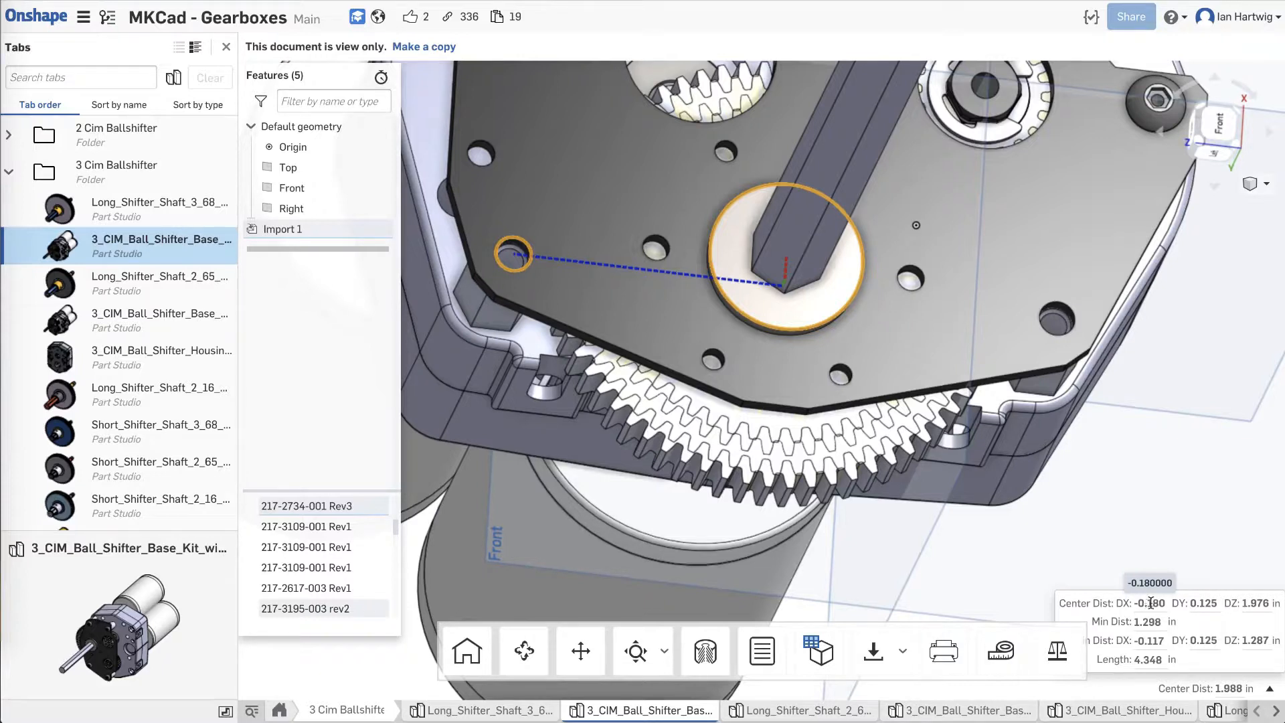
mouse_move(1257, 606)
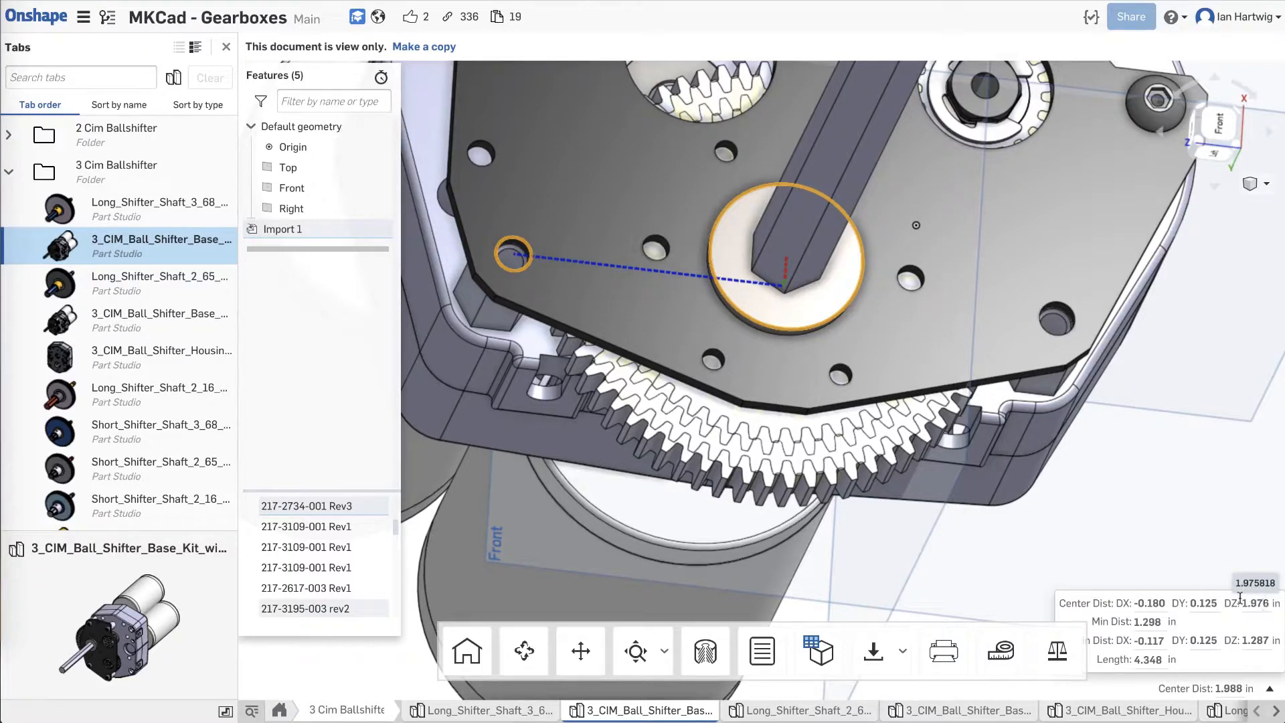
left_click(1118, 504)
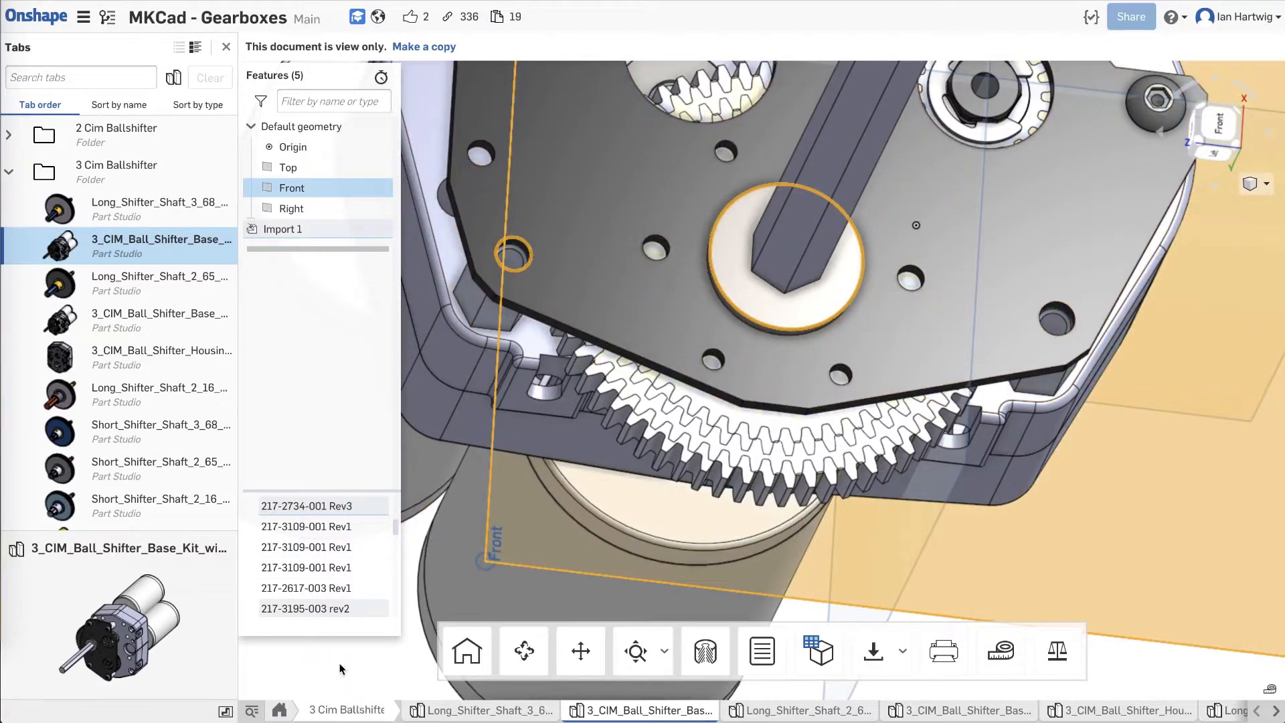
left_click(359, 683)
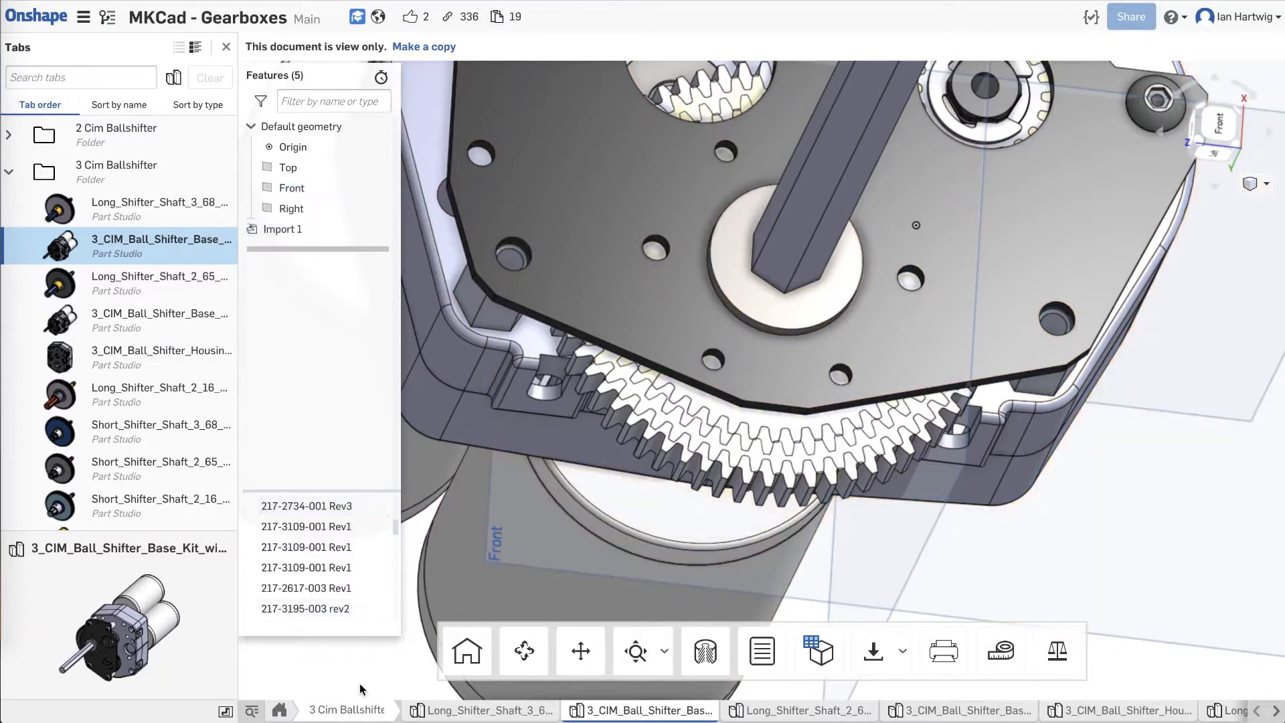
Measure the centre distance between the two exposed screw holes in the black plate.
left_click(530, 250)
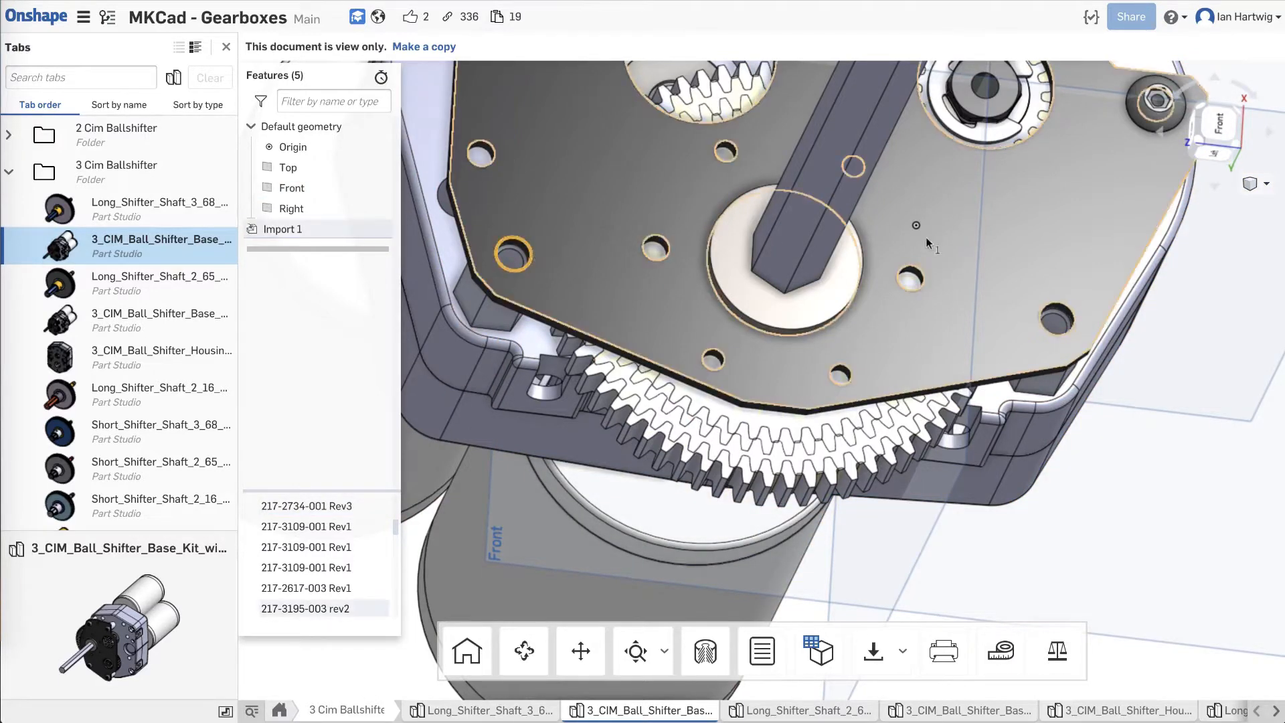
left_click(1074, 324)
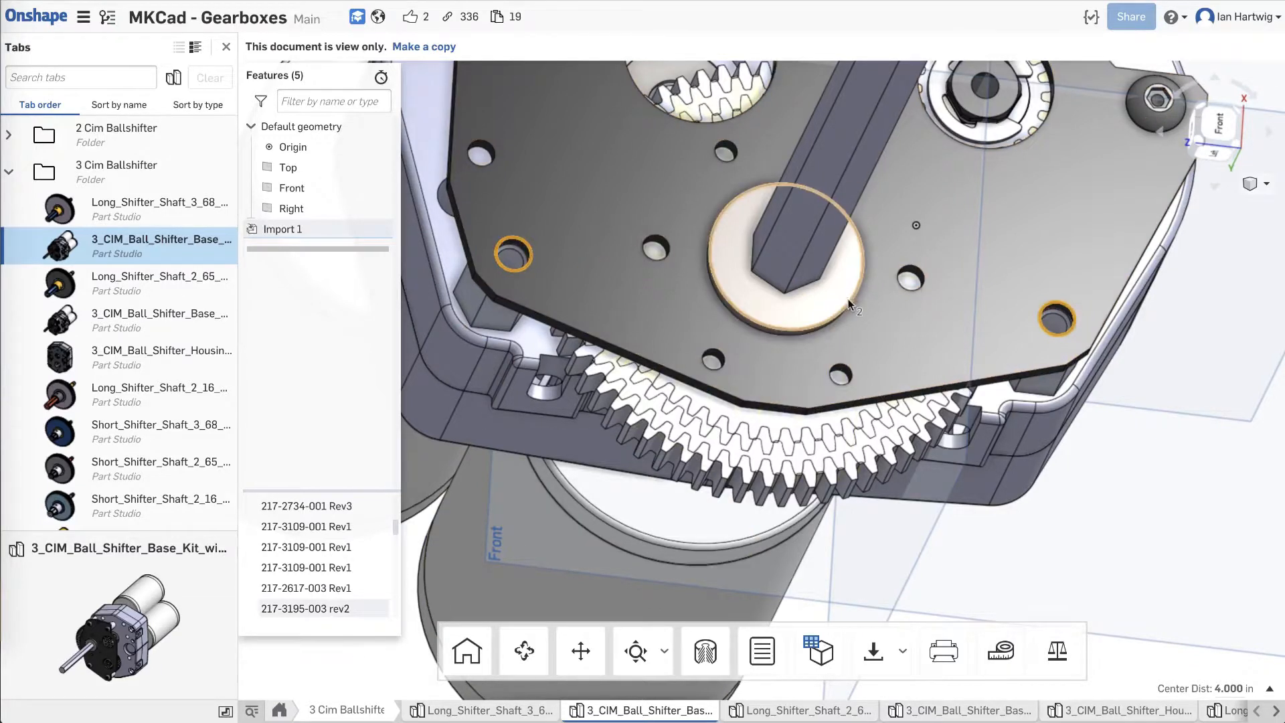
left_click(291, 692)
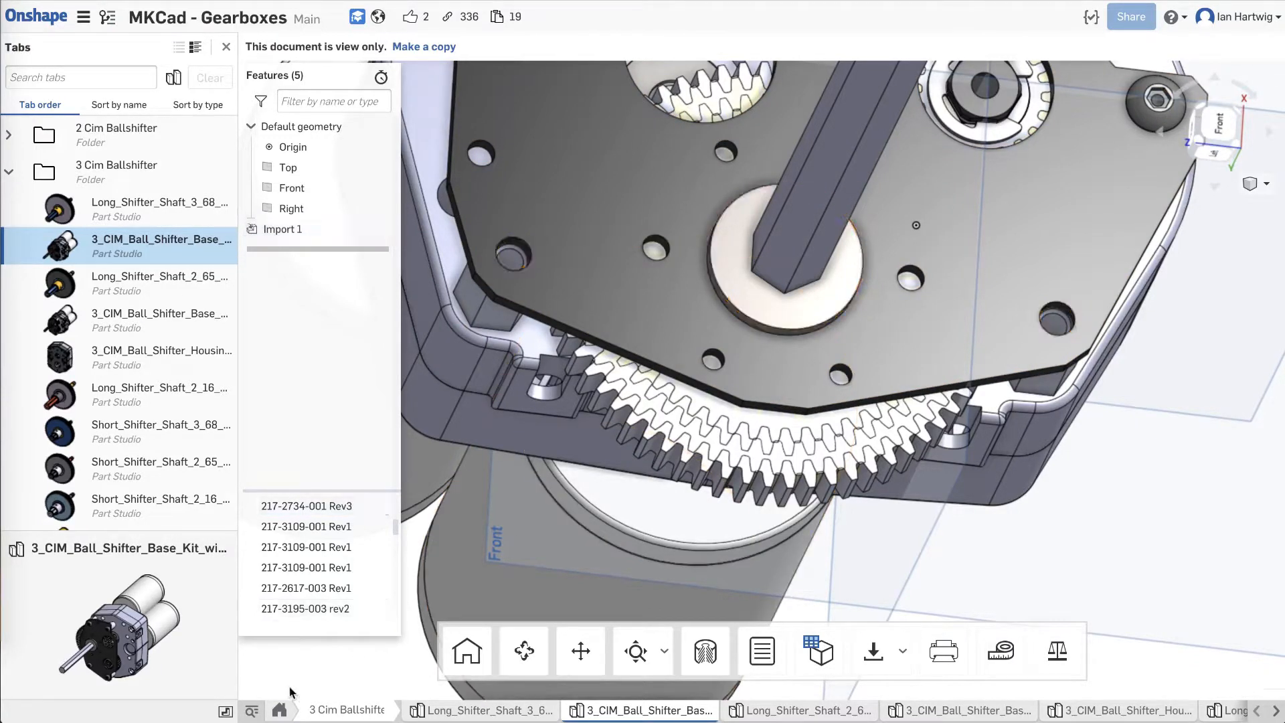
Measure the centre distance from the output-shaft boss to the black plate's right exposed screw hole, and clear the selection.
left_click(858, 283)
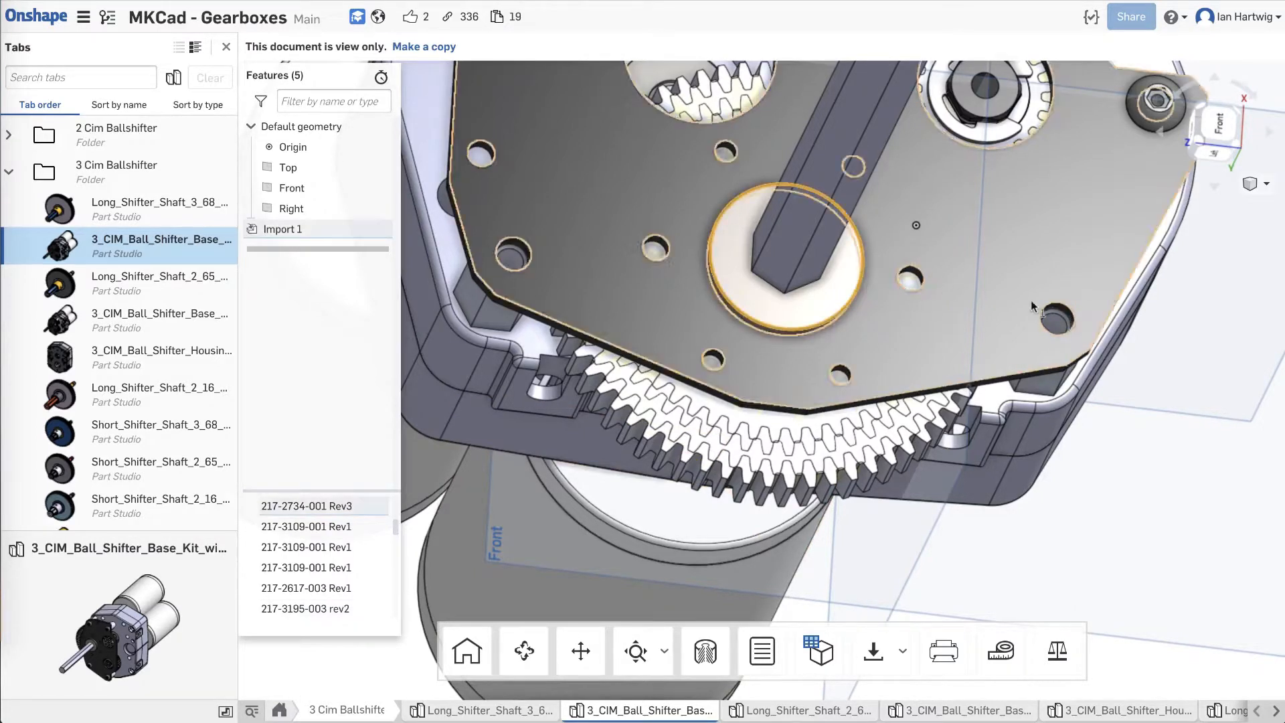
left_click(1054, 322)
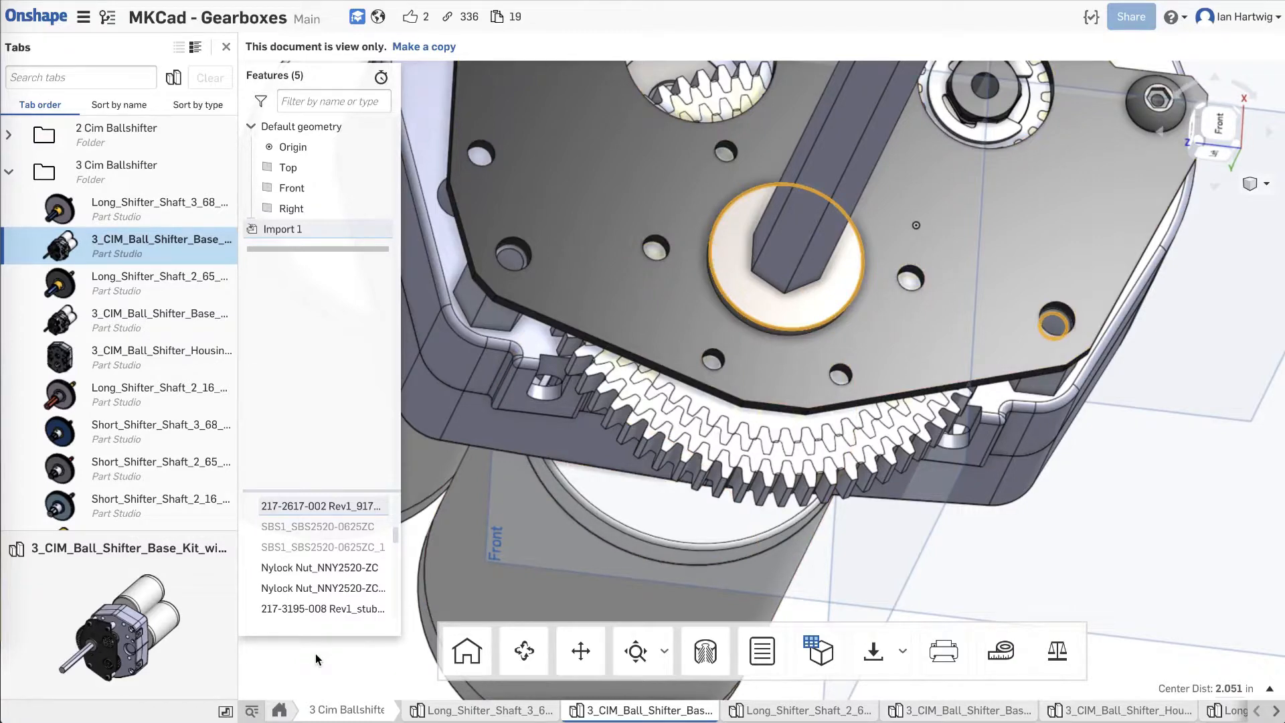
left_click(309, 231)
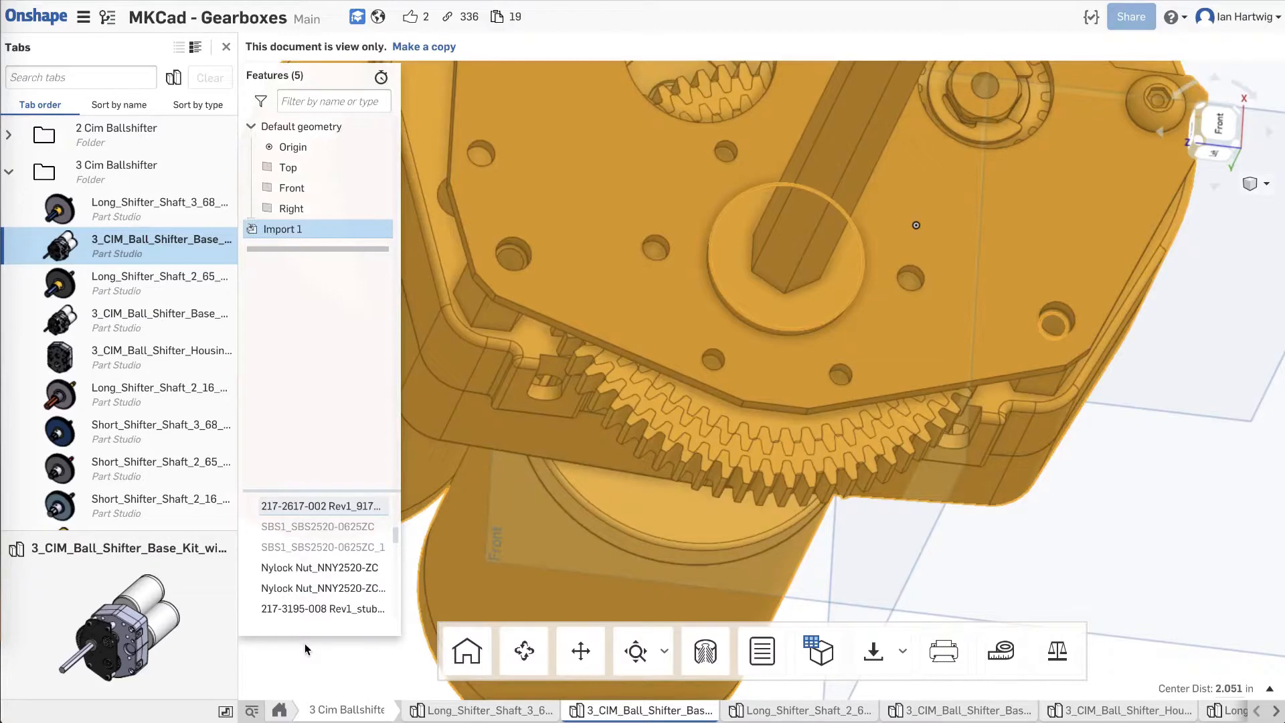
scroll(1074, 194, "down", 5)
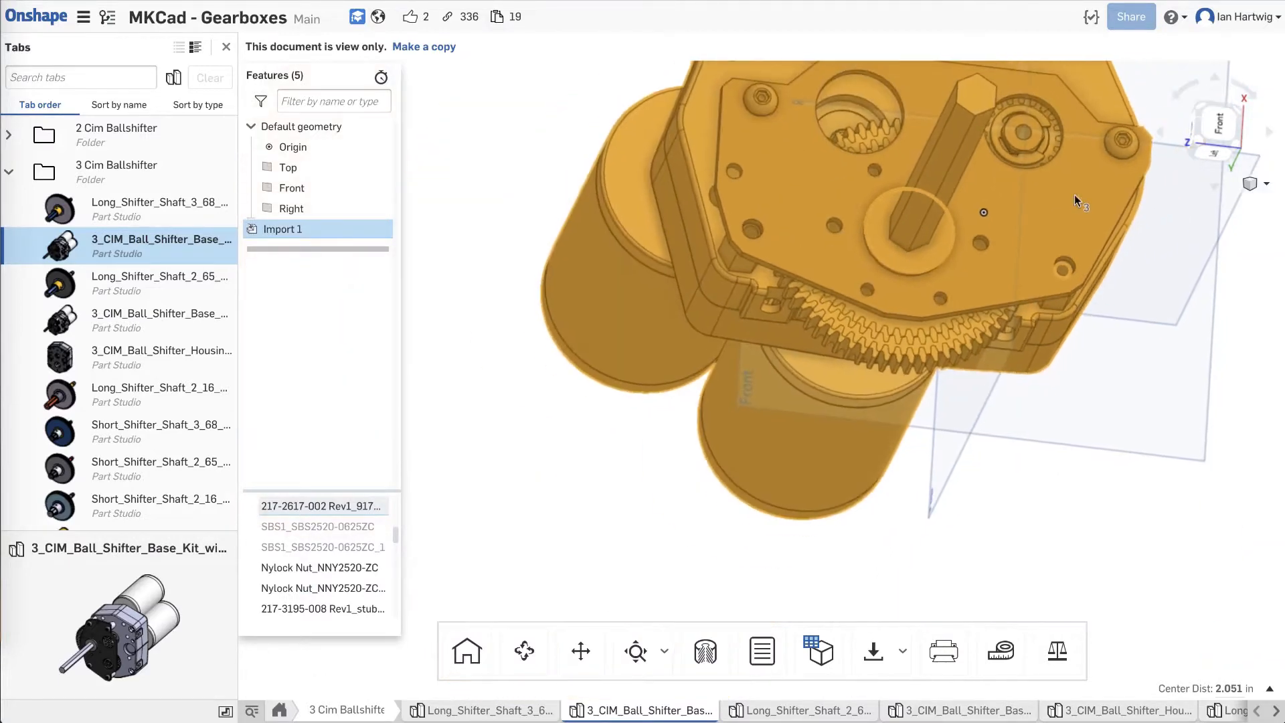
left_click(565, 94)
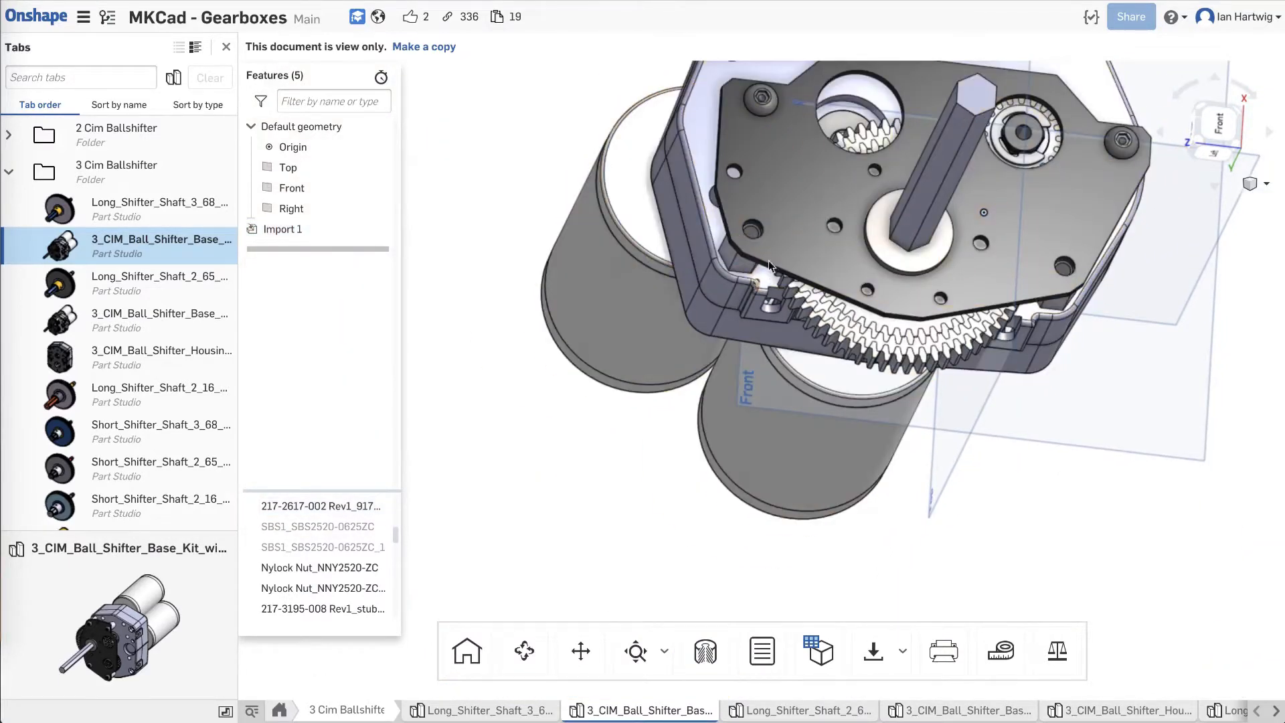
Recheck the left screw hole's centre offsets from the output-shaft boss in the detailed measurements.
left_click(764, 234)
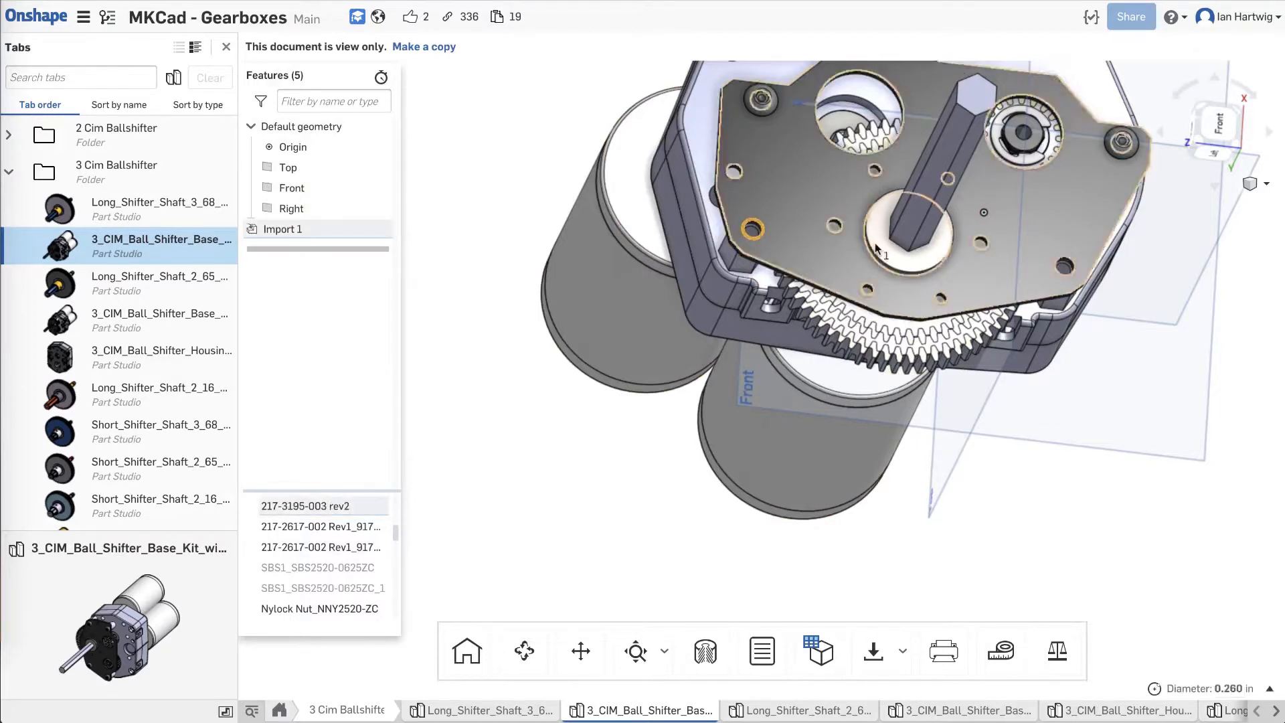
left_click(884, 259)
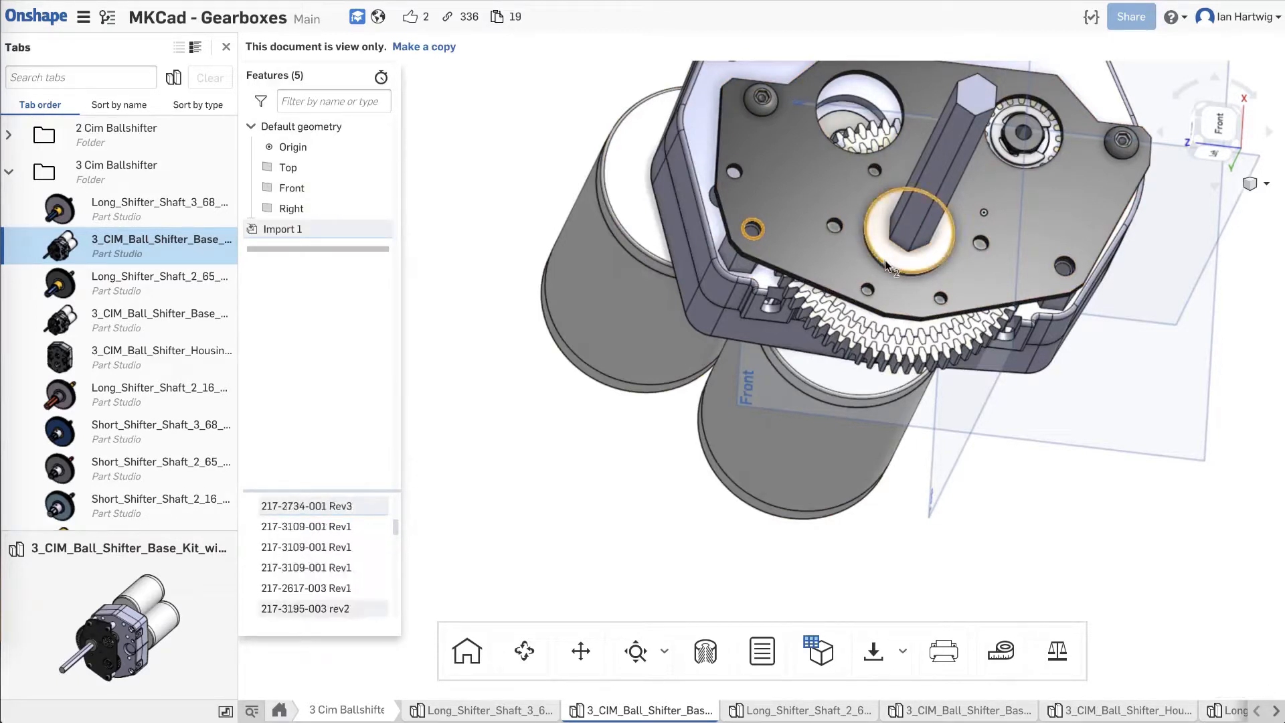
left_click(1269, 688)
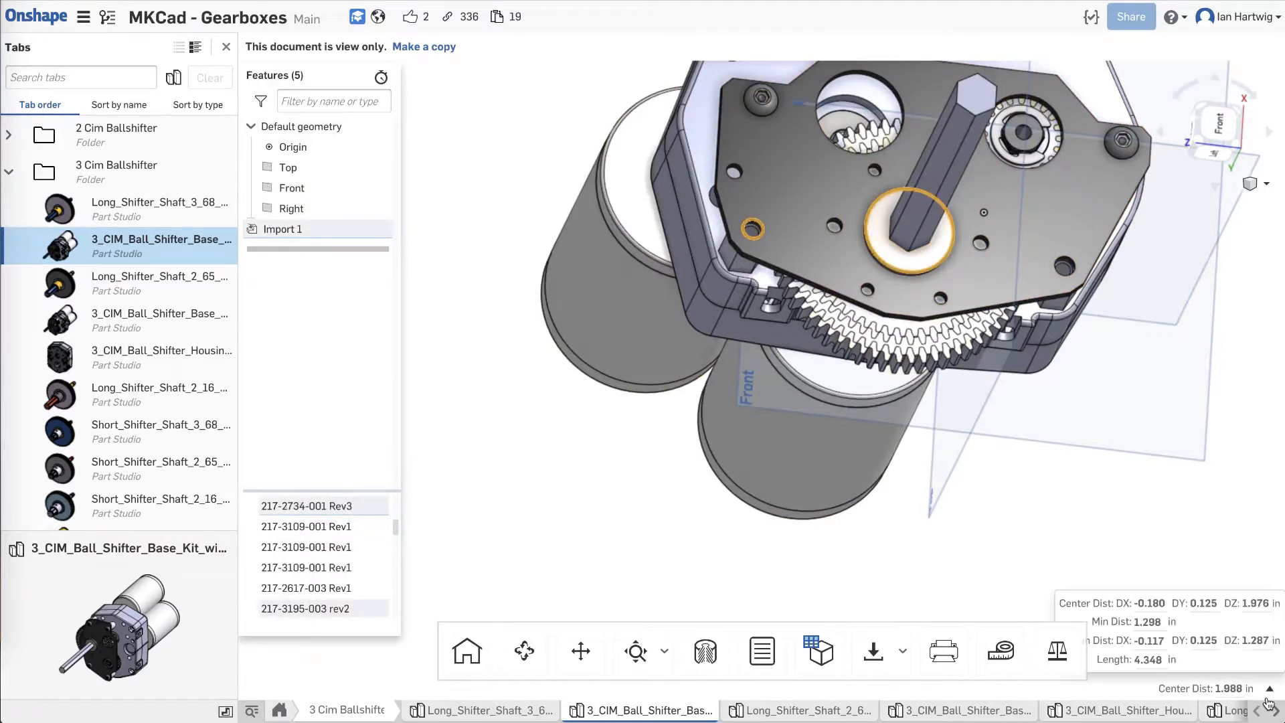
mouse_move(1151, 609)
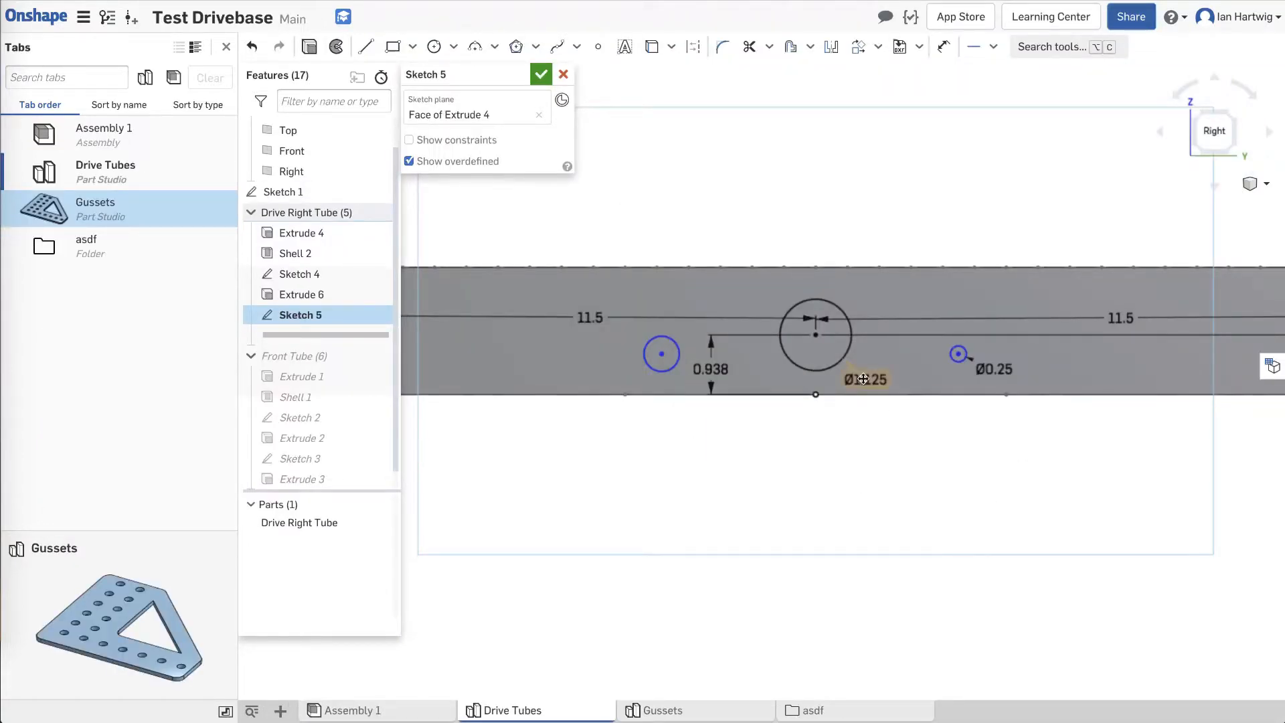
In the Test Drivebase sketch, dimension the 0.25 in circle's centre 2 in horizontally from the 1.125 in circle's centre.
key("d")
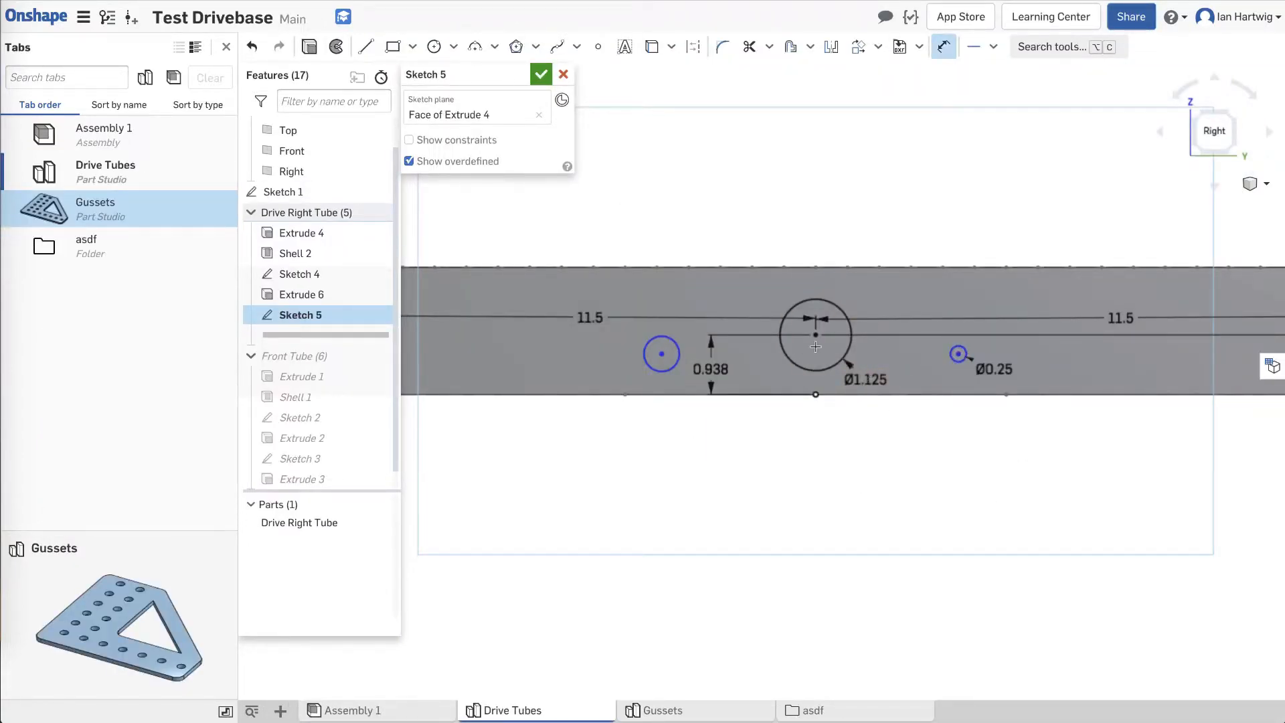
left_click(816, 335)
left_click(958, 353)
left_click(909, 378)
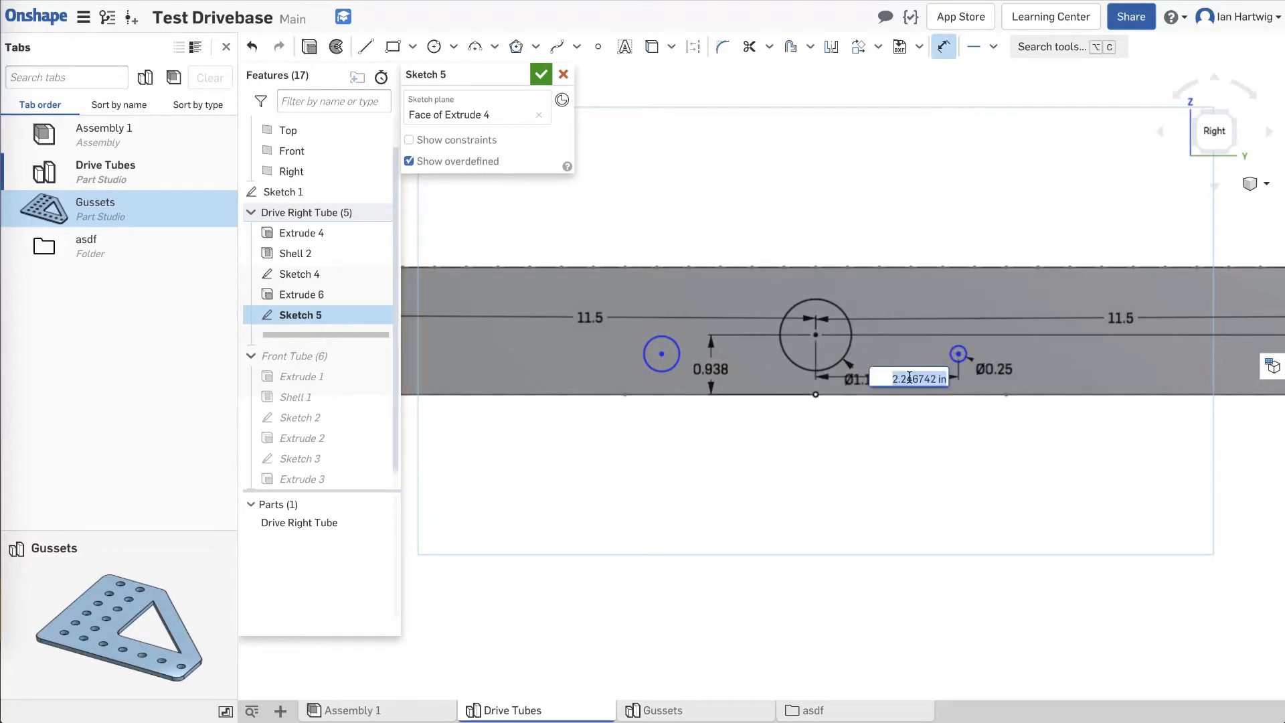
type("2")
key("Return")
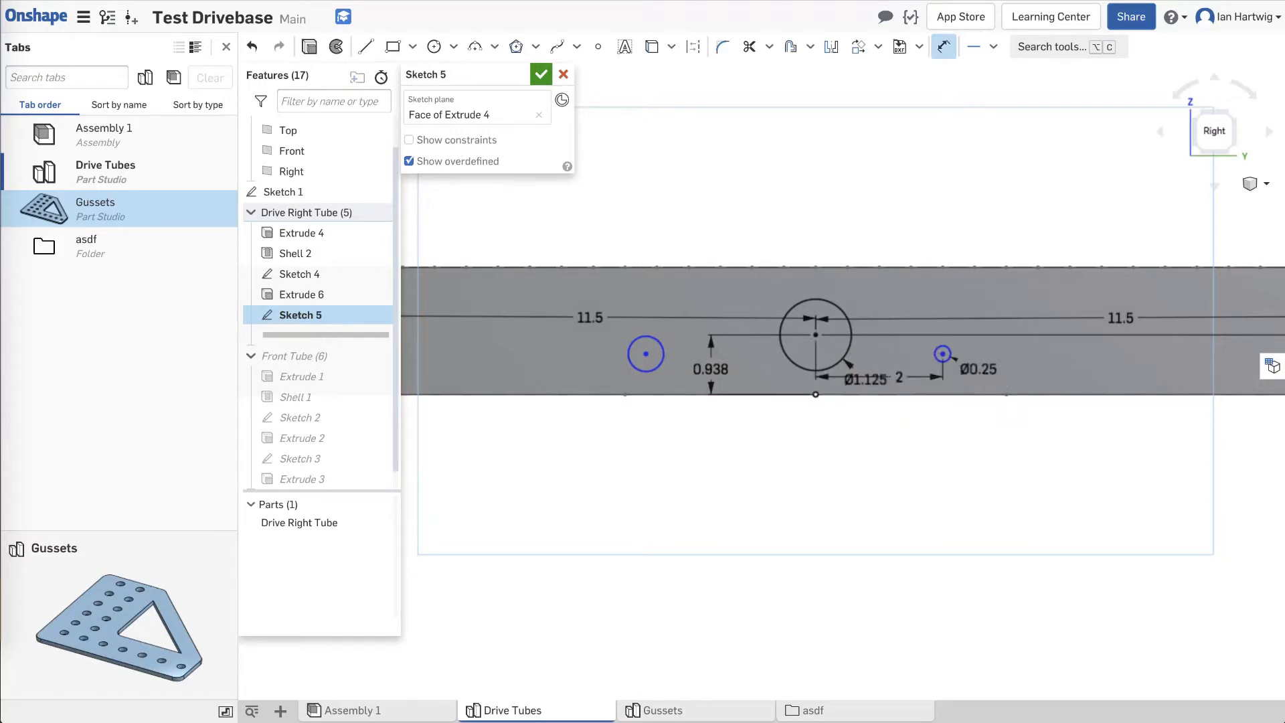
Dimension the other mounting circle's centre 2 in horizontally from the 1.125 in circle's centre, on the opposite side.
left_click(815, 332)
left_click(646, 353)
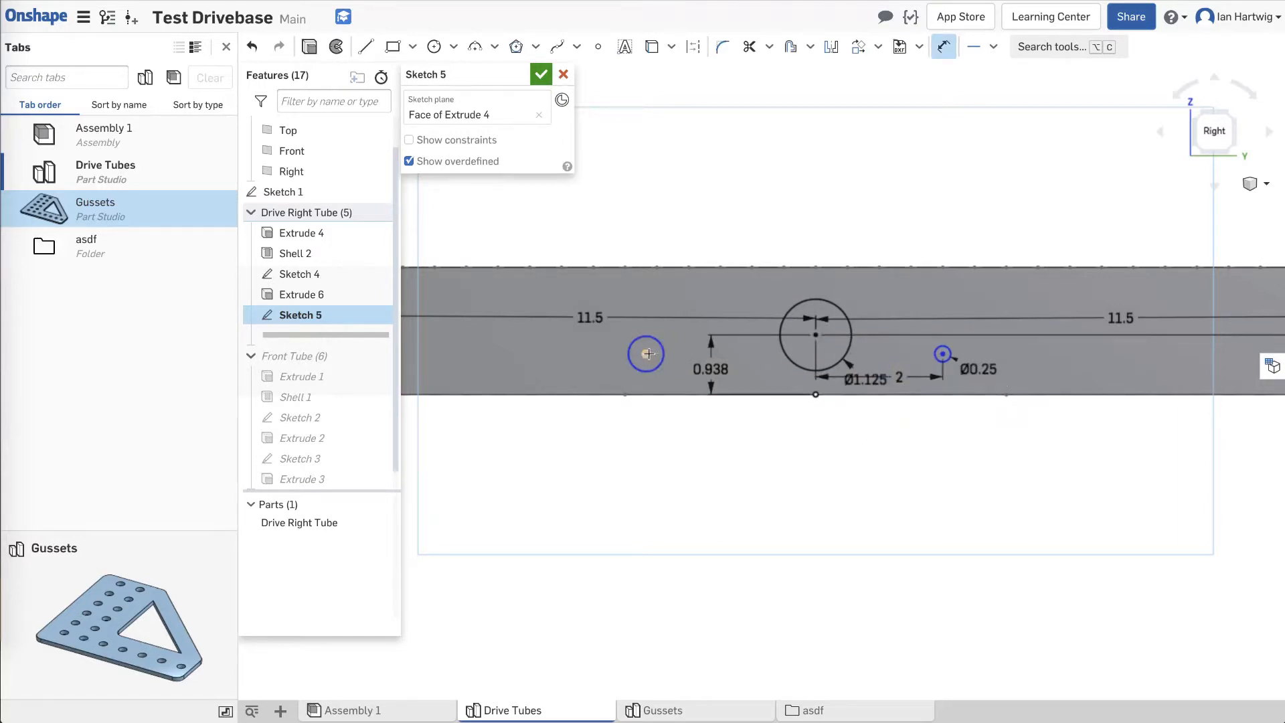
left_click(753, 379)
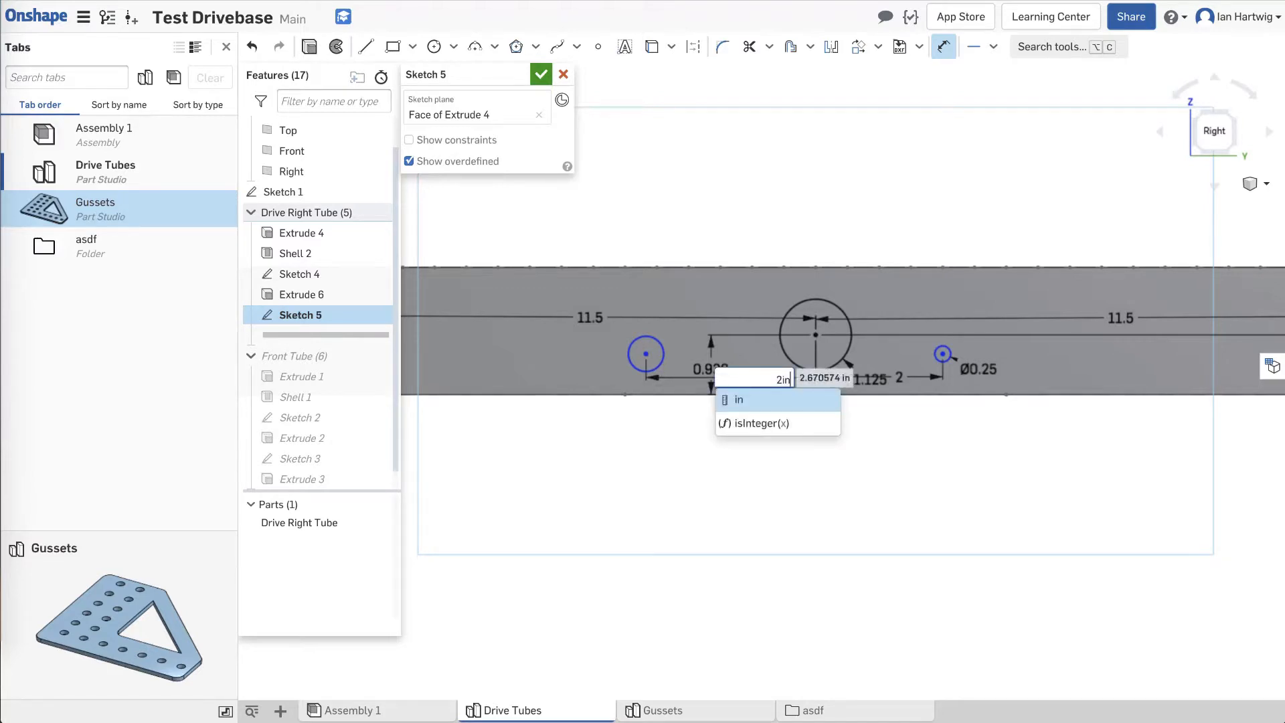
key("Return")
type("2")
key("Return")
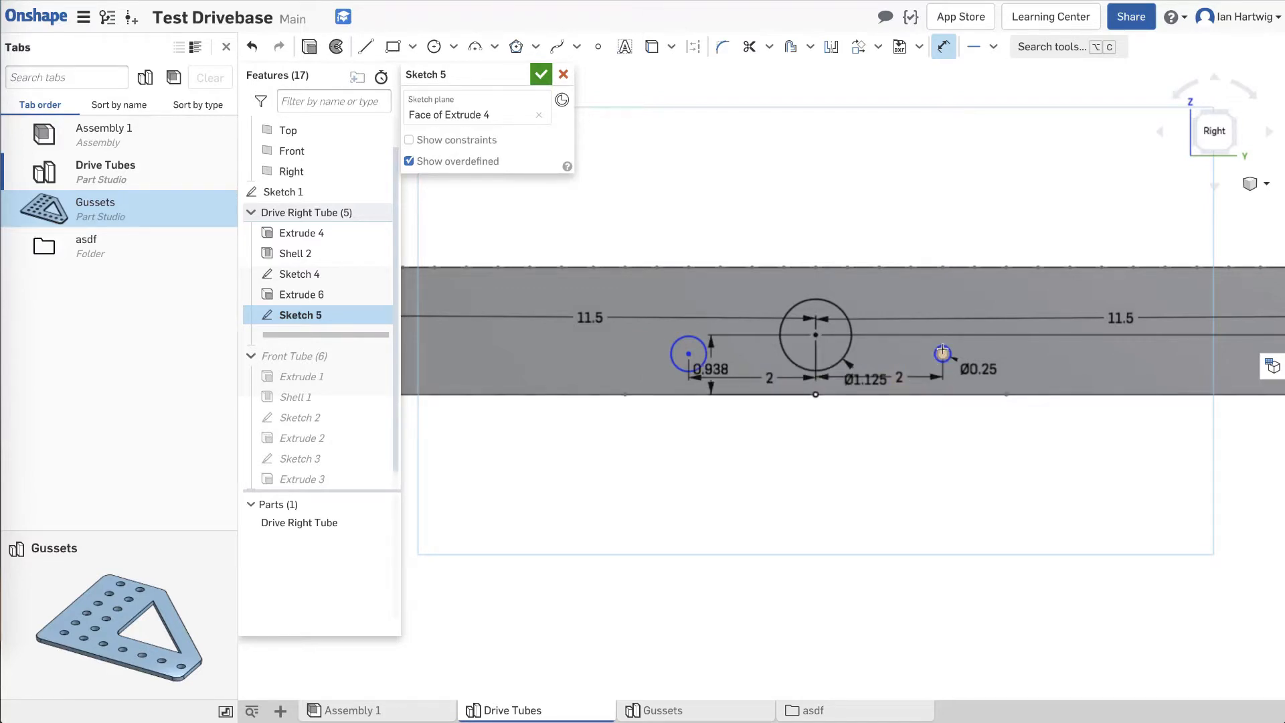
Set the vertical distance between the 0.25 in circle's centre and the 1.125 in circle's centre to 0.18 in.
left_click(942, 353)
left_click(815, 333)
left_click(988, 343)
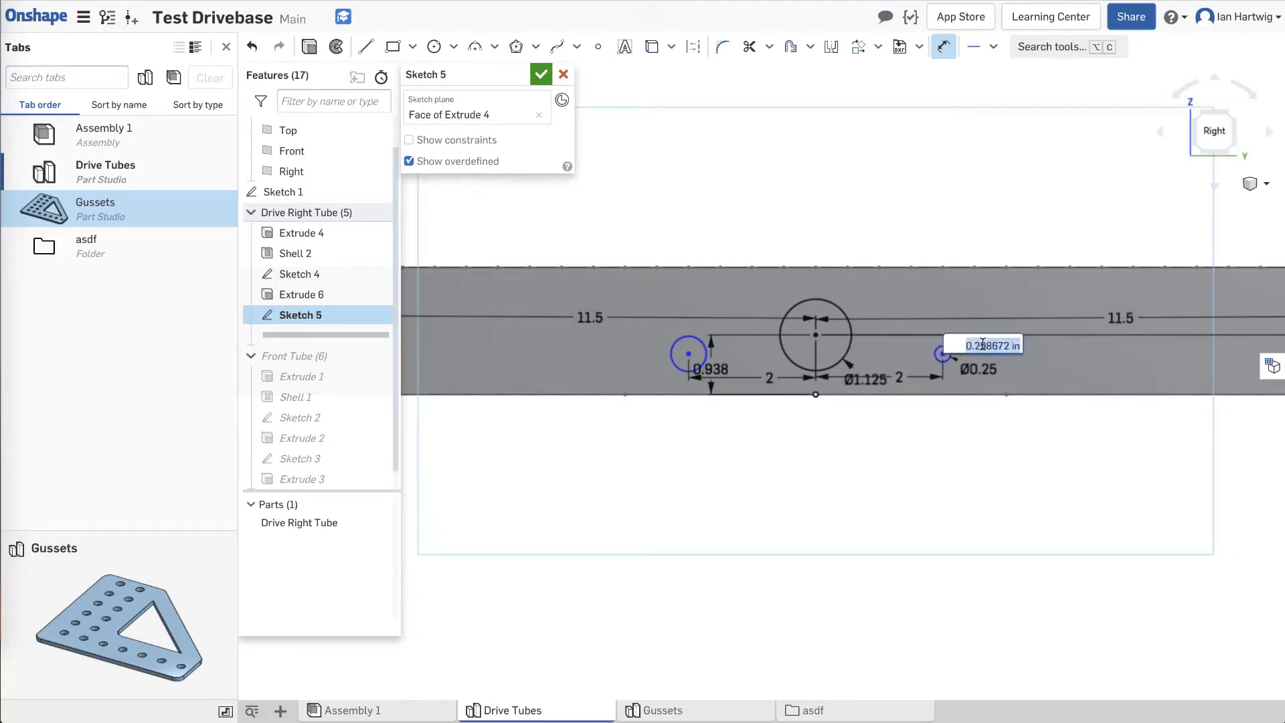
type(".18")
key("Return")
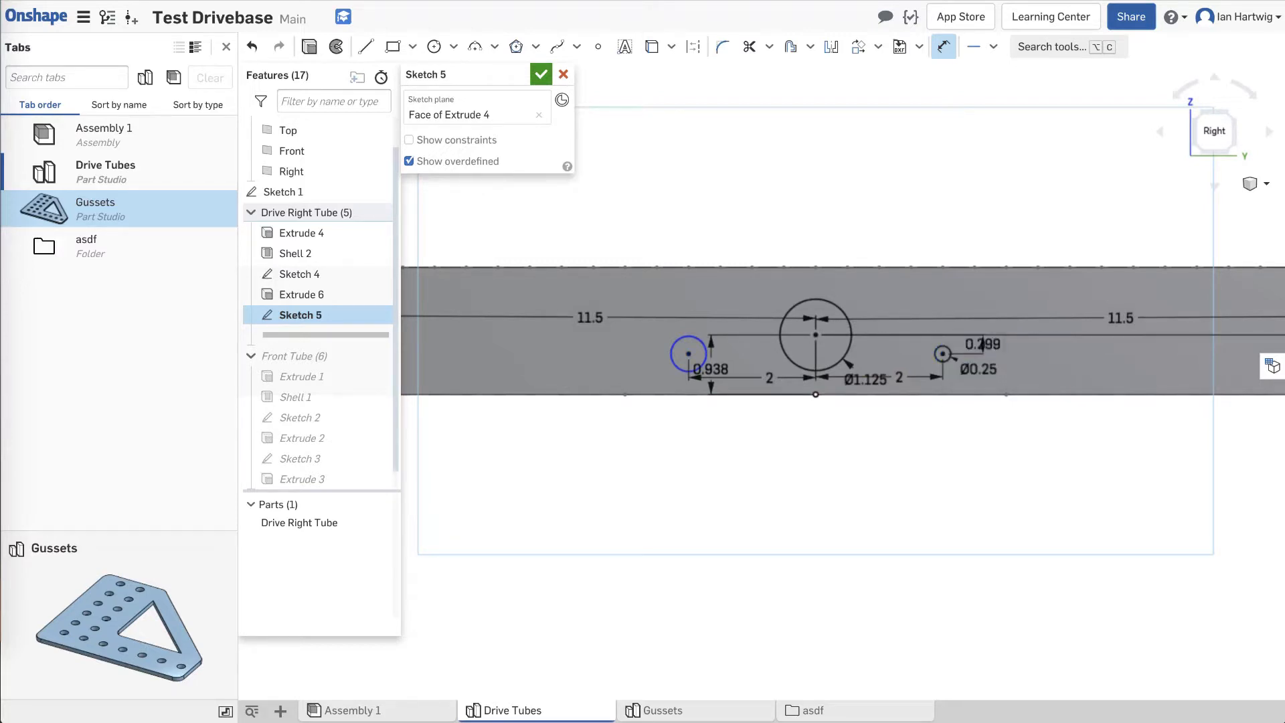
key("Escape")
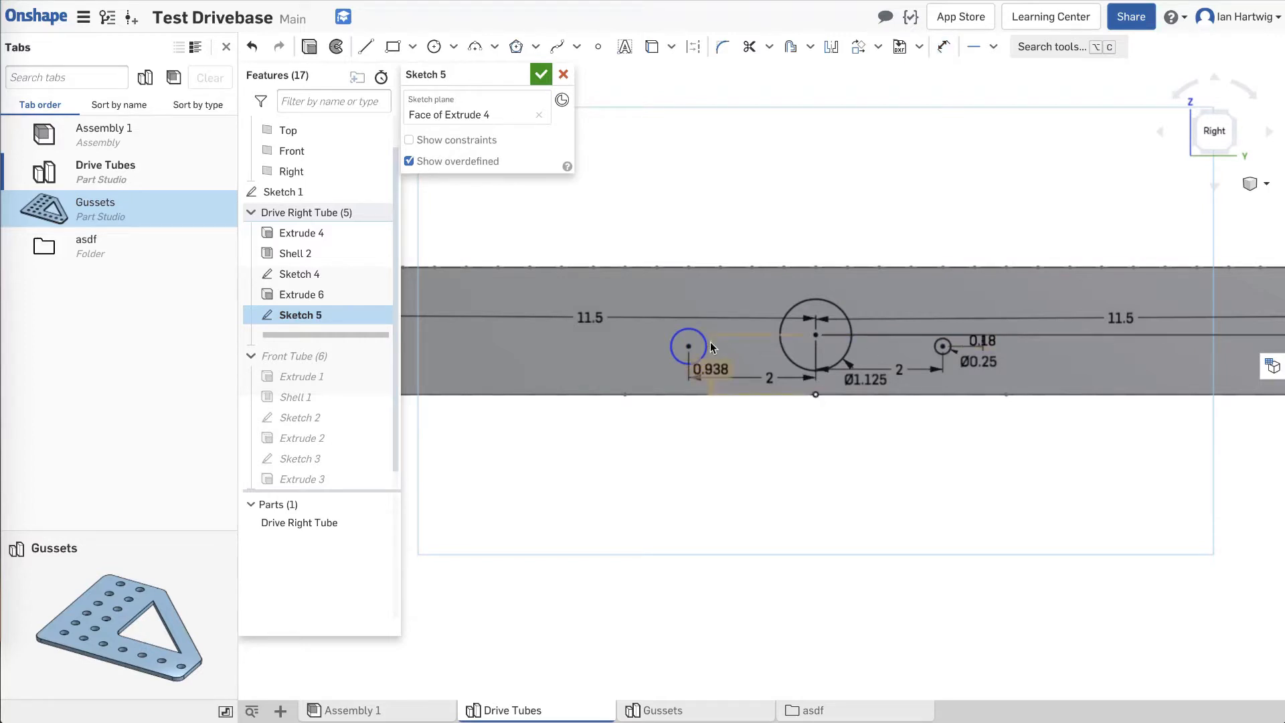
Apply an Equal constraint between the 0.25 in circle and the undimensioned mounting circle on the opposite side.
left_click(993, 46)
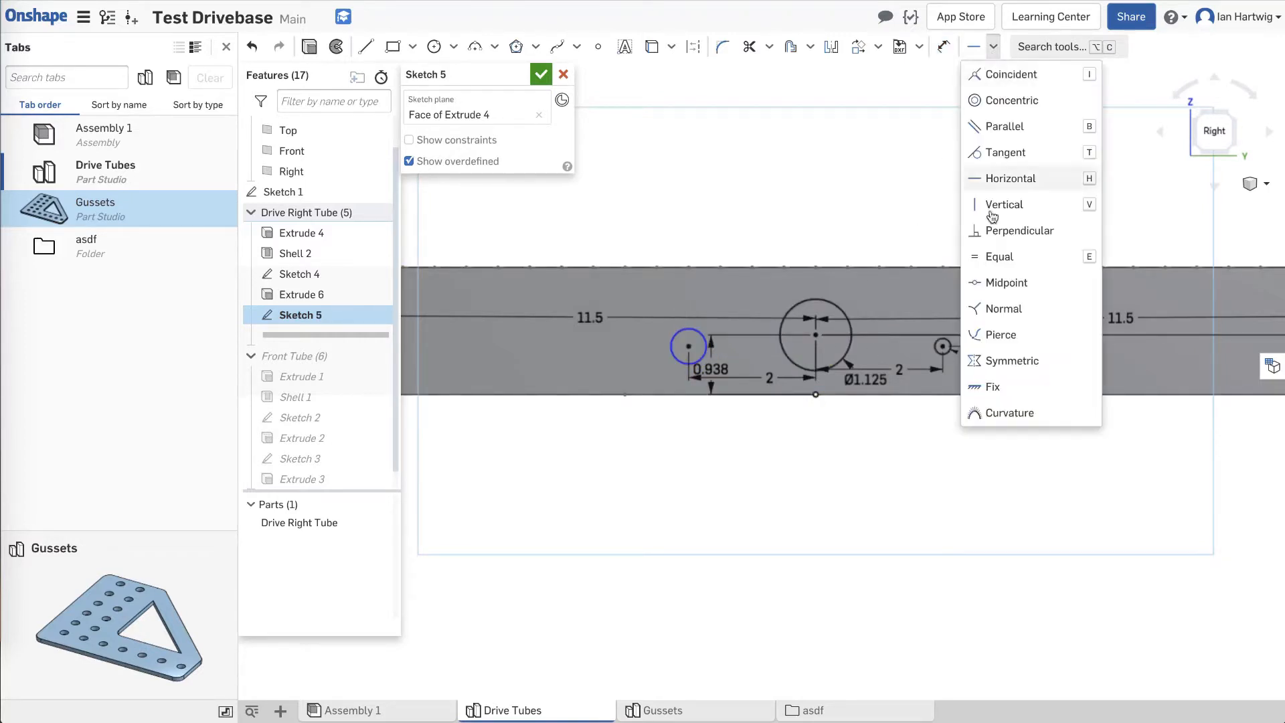
left_click(999, 260)
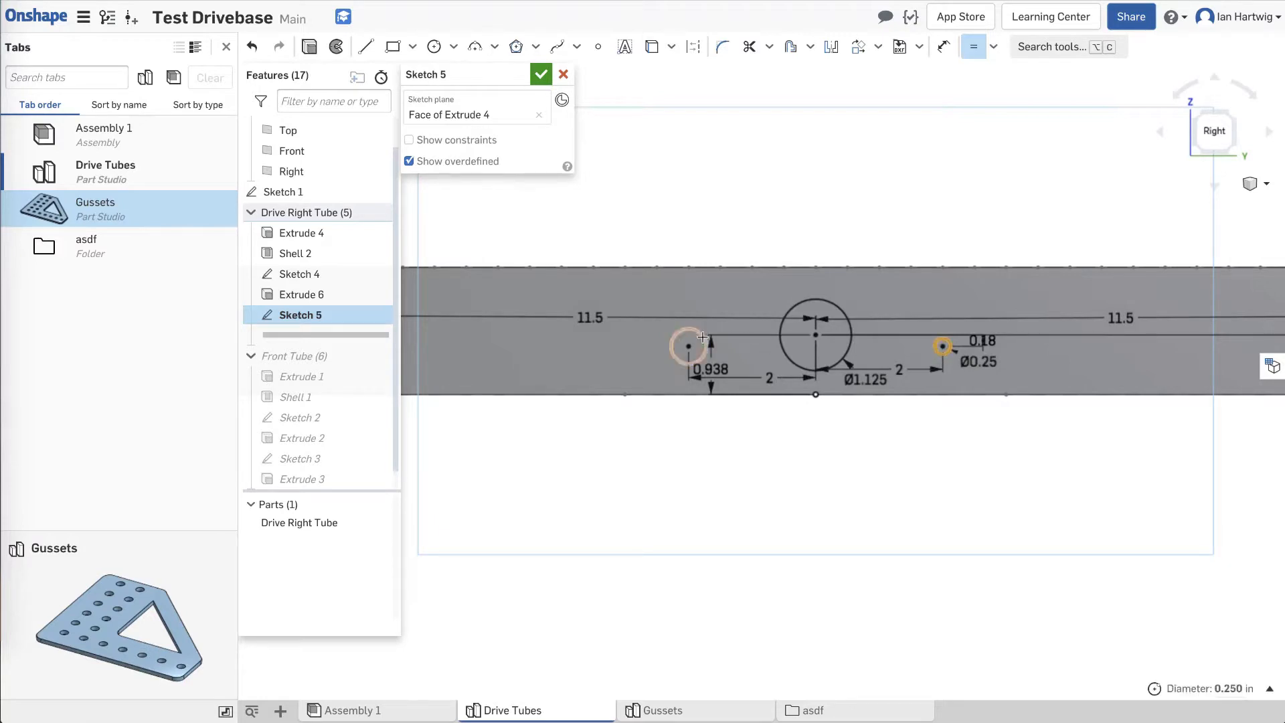
left_click(941, 347)
key("Escape")
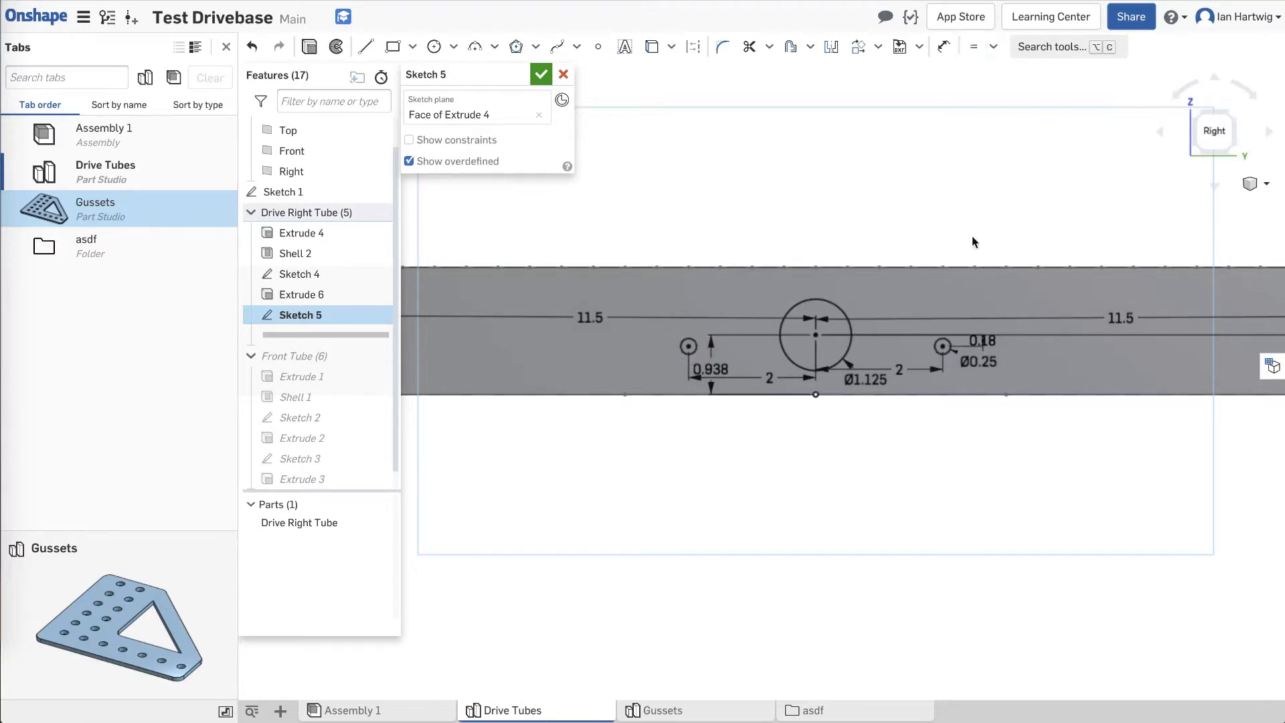
scroll(972, 236, "down", 4)
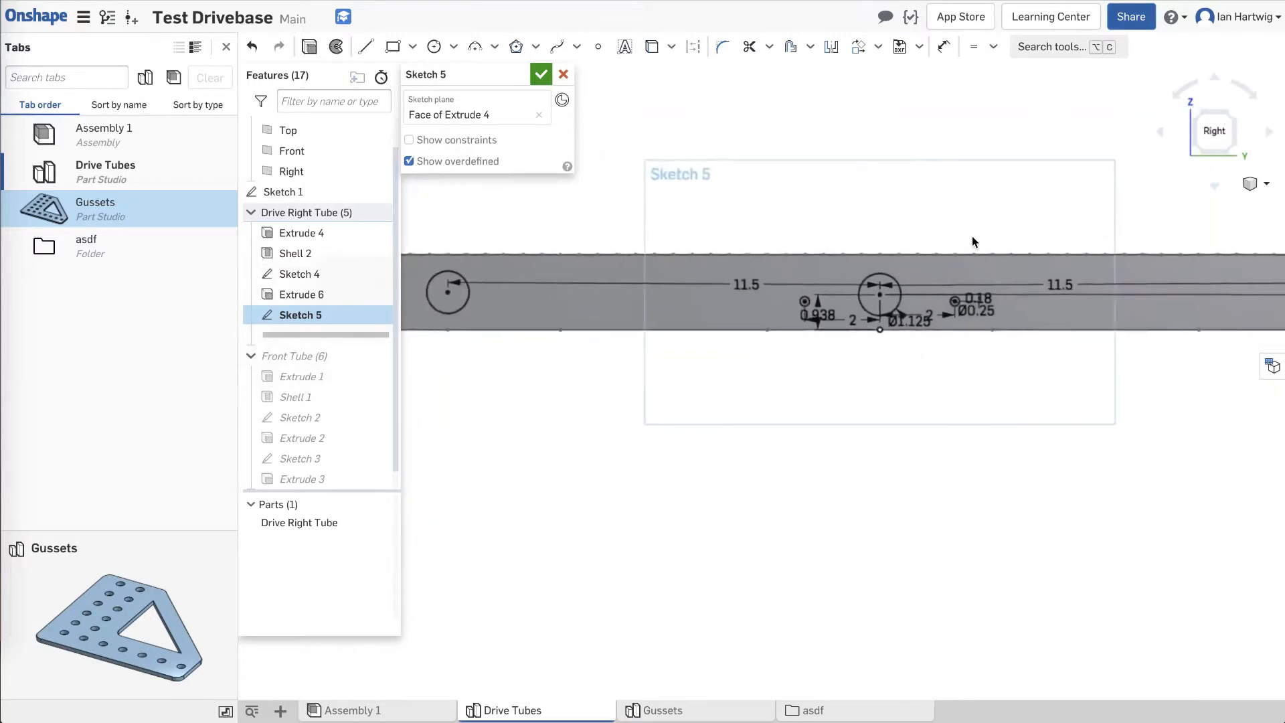
scroll(971, 235, "up", 4)
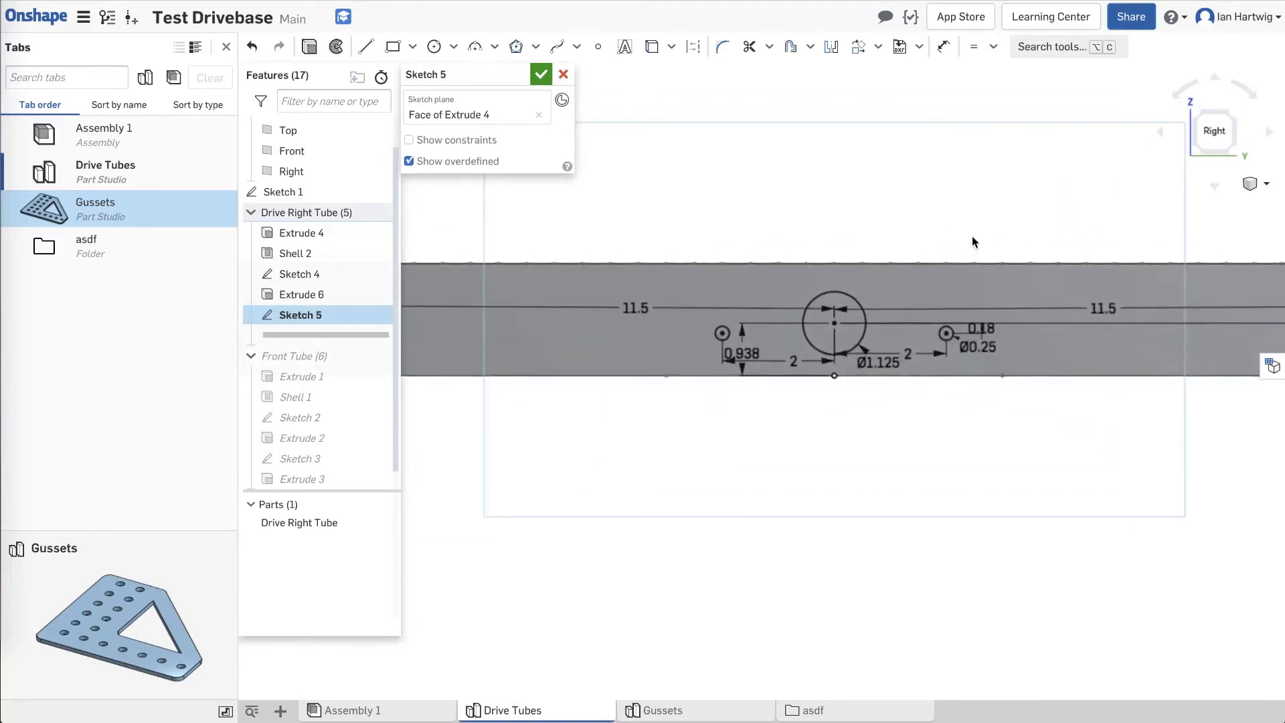
scroll(874, 323, "up", 2)
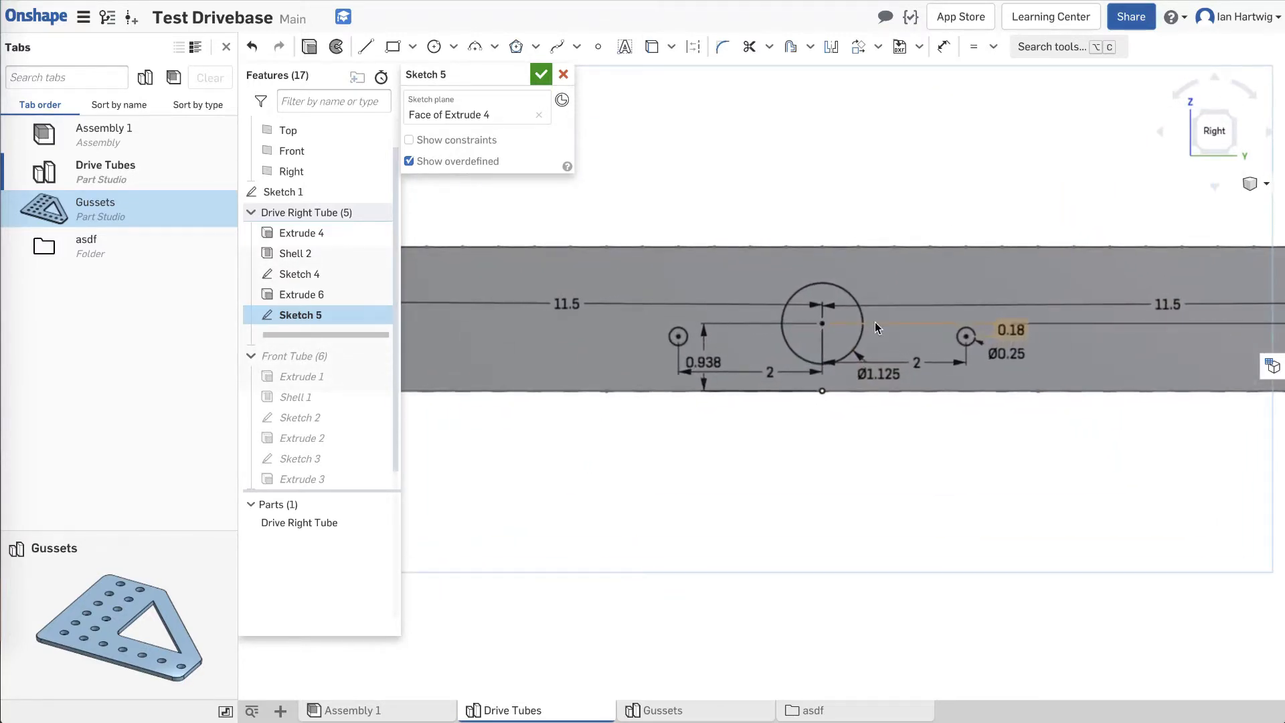
Sketch a corner rectangle about 1.16 in wide around the mounting circle to the left of the 1.125 in circle on the tube face.
right_click_drag(835, 386, 972, 345)
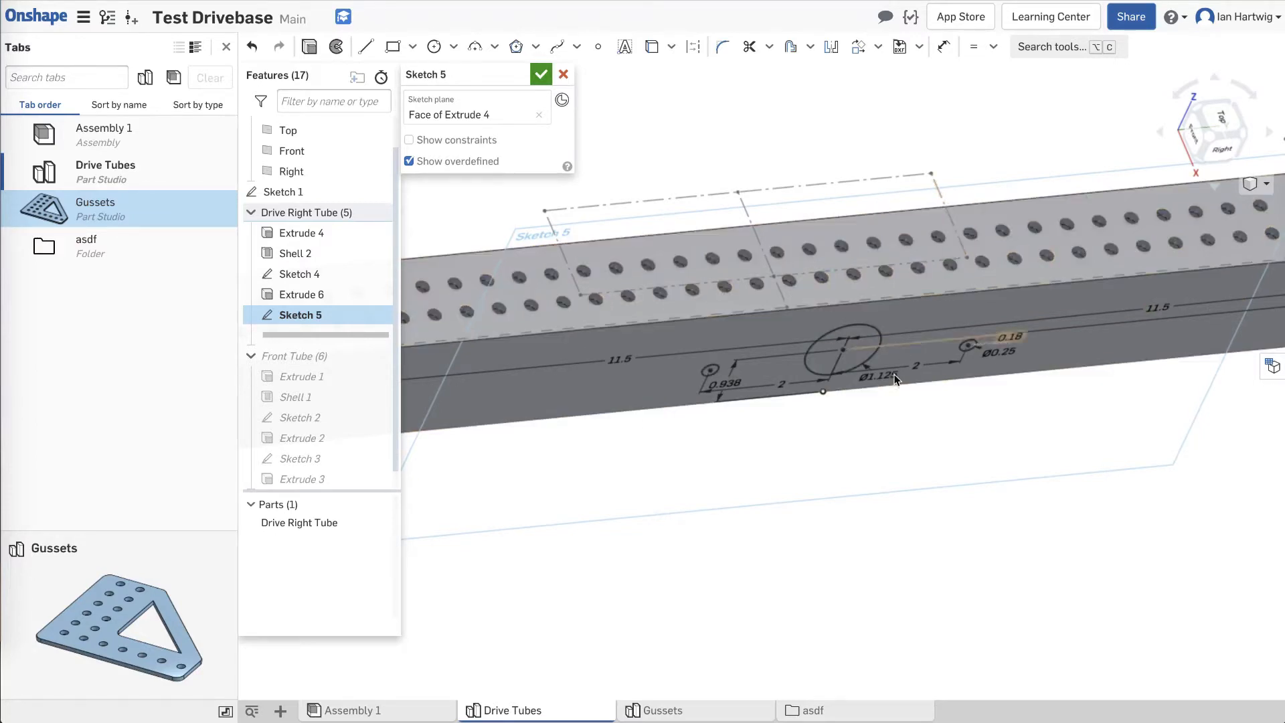
left_click(1230, 150)
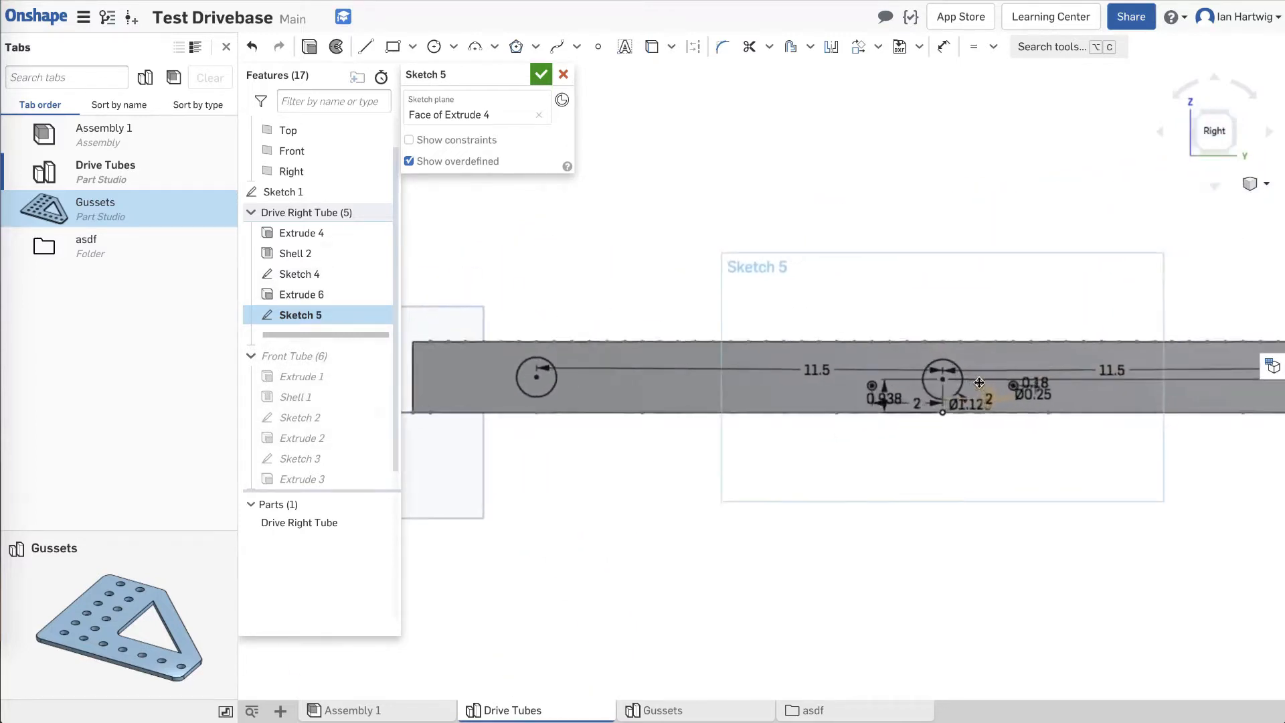
scroll(1010, 398, "up", 5)
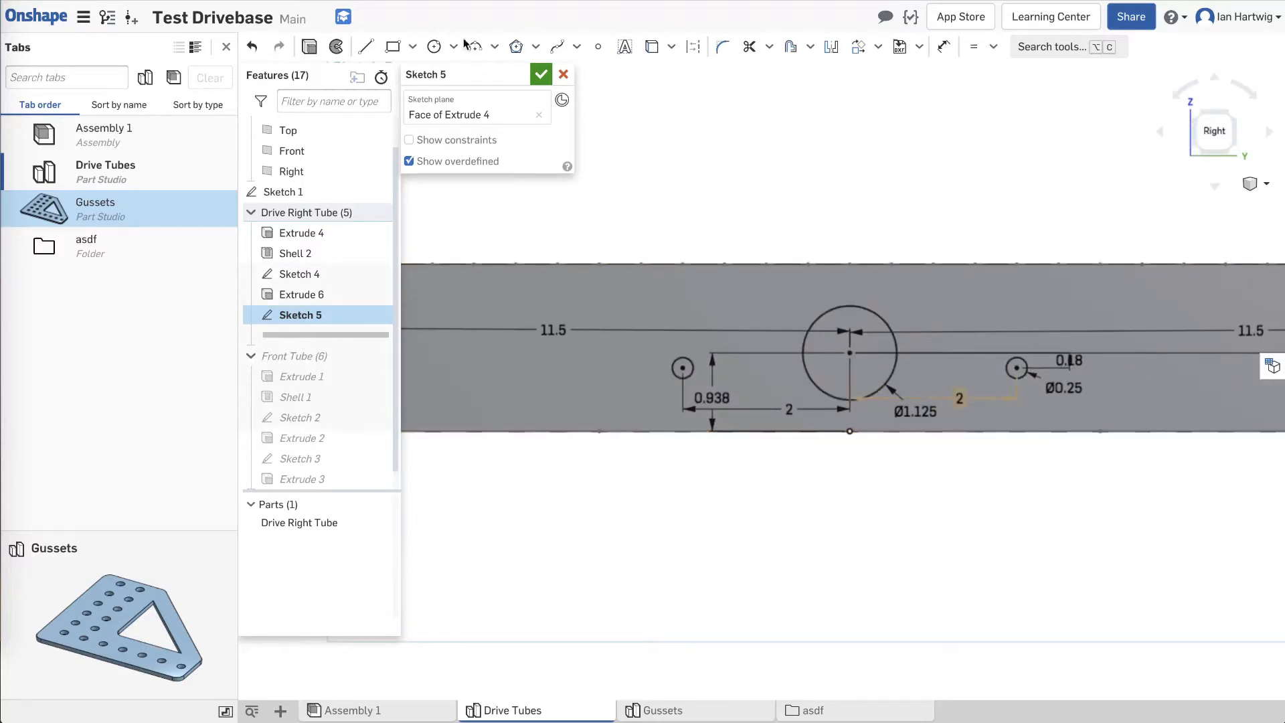
left_click(414, 47)
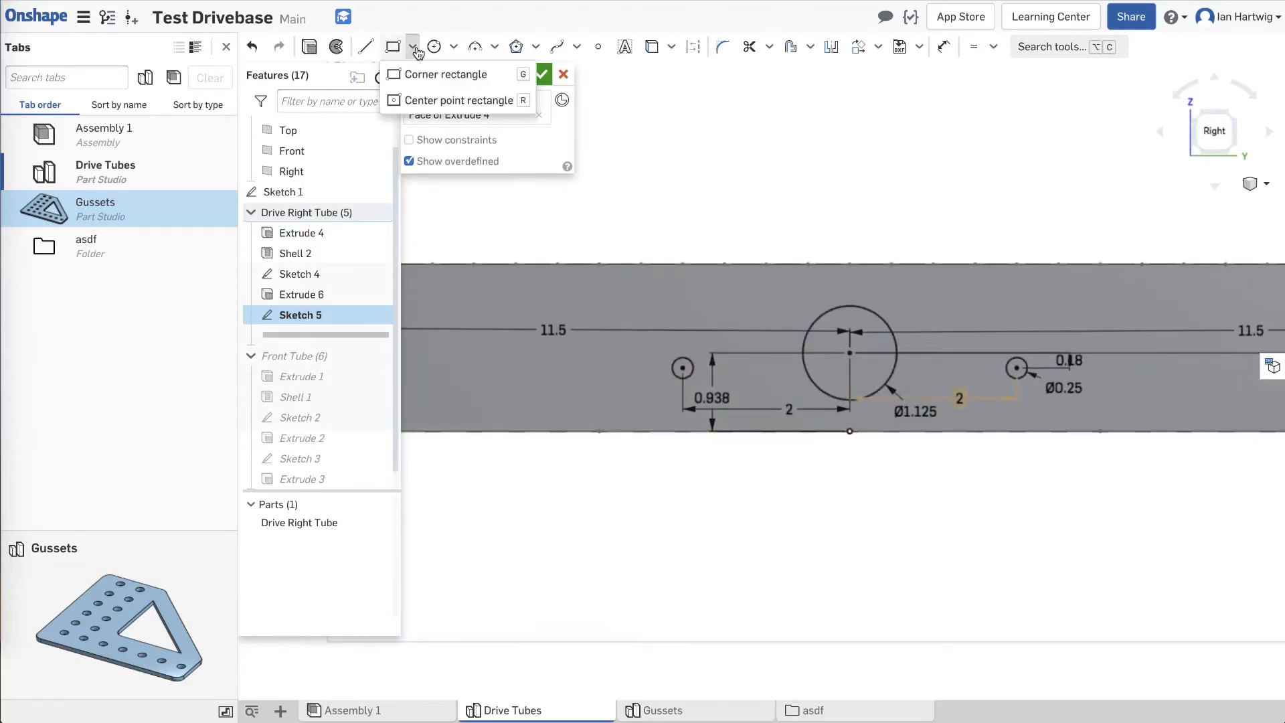
left_click(414, 48)
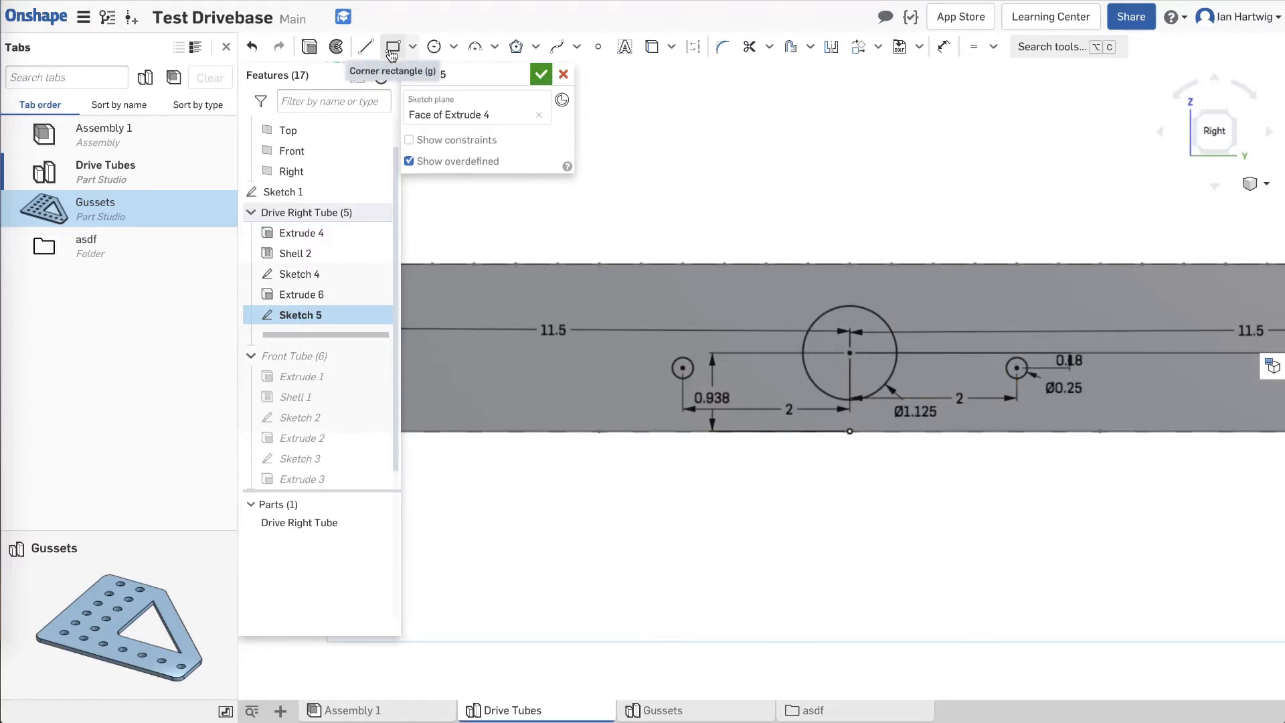
left_click(392, 48)
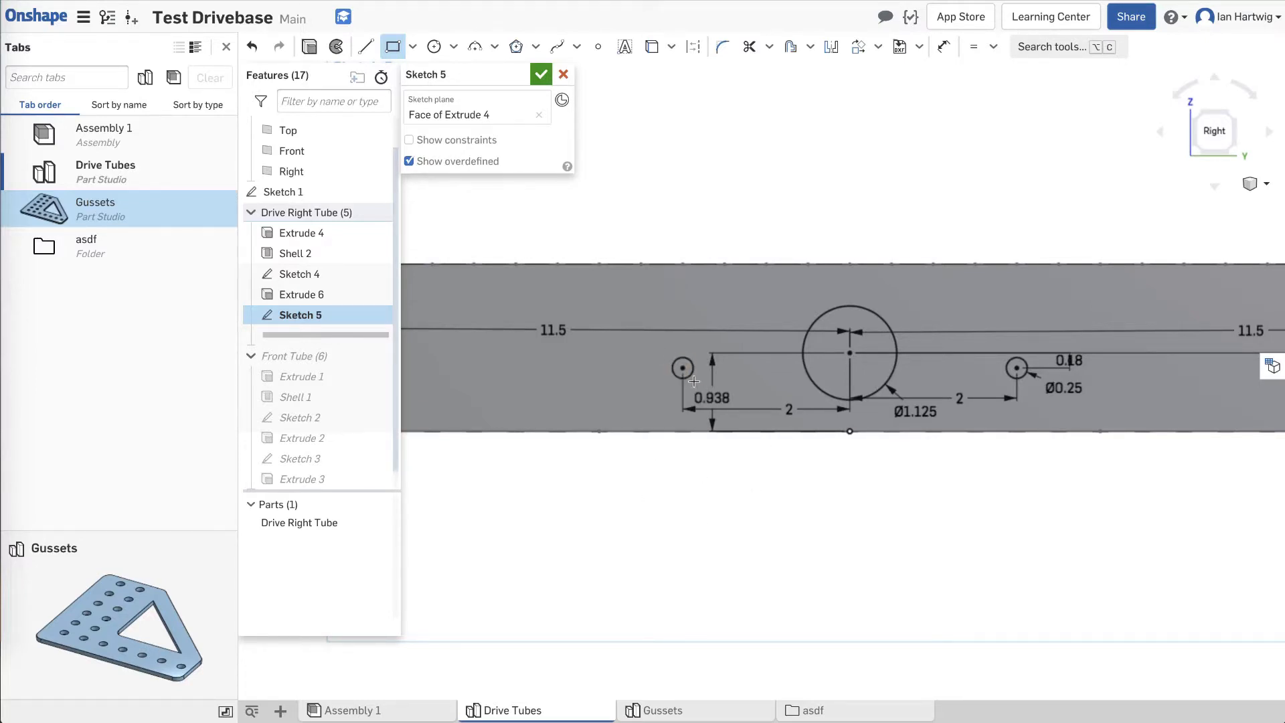
left_click(631, 335)
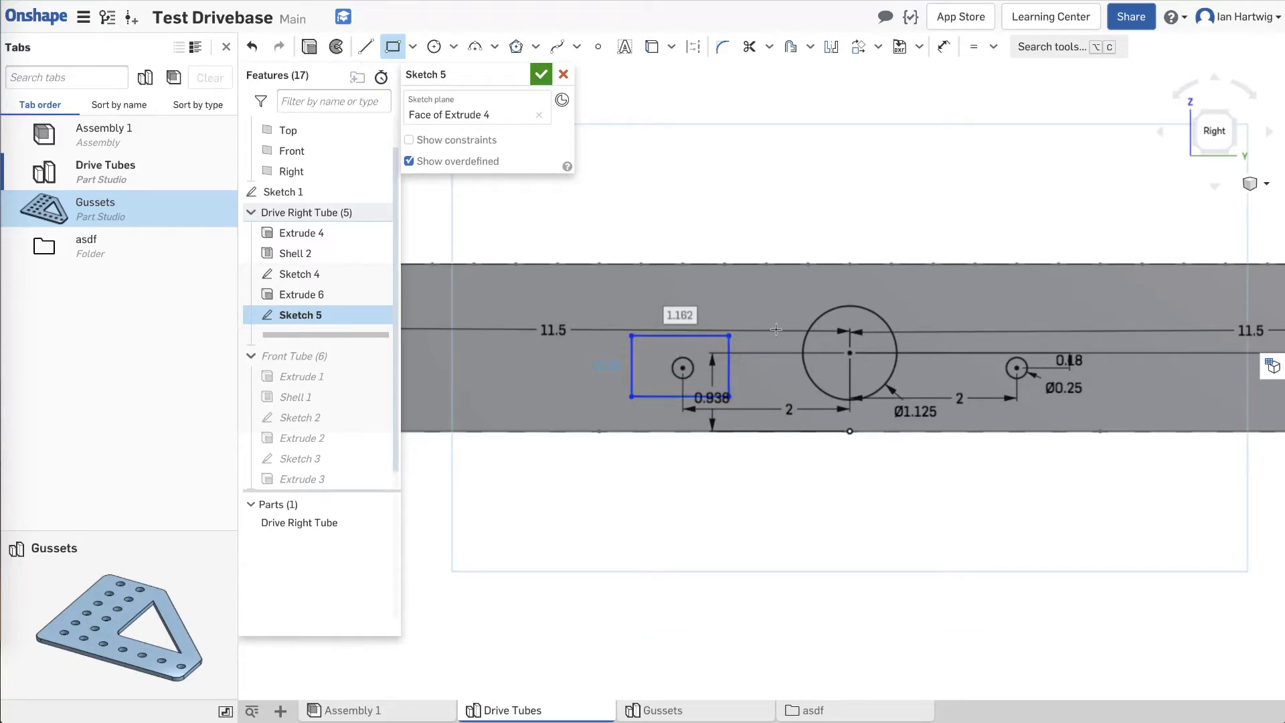
Sketch a corner rectangle about 1.17 by 0.73 in around the small hole to the right of the large centre circle.
left_click(966, 335)
left_click(1065, 397)
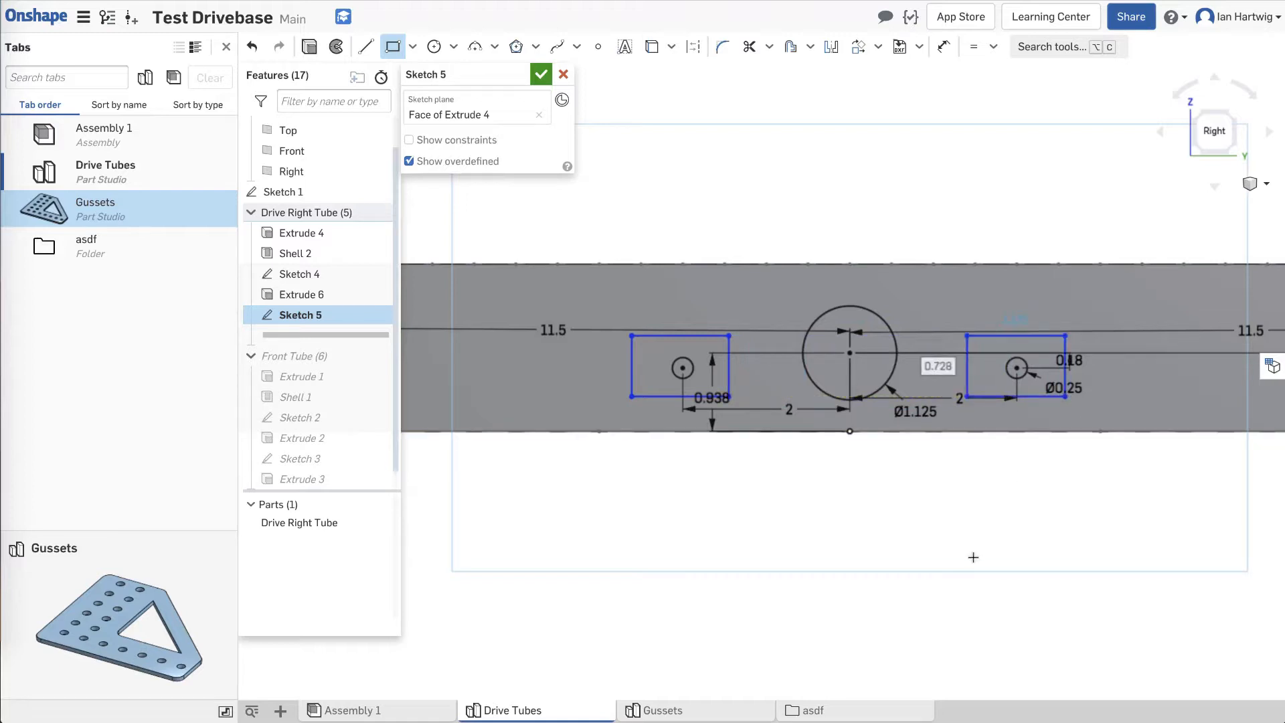
key("Escape")
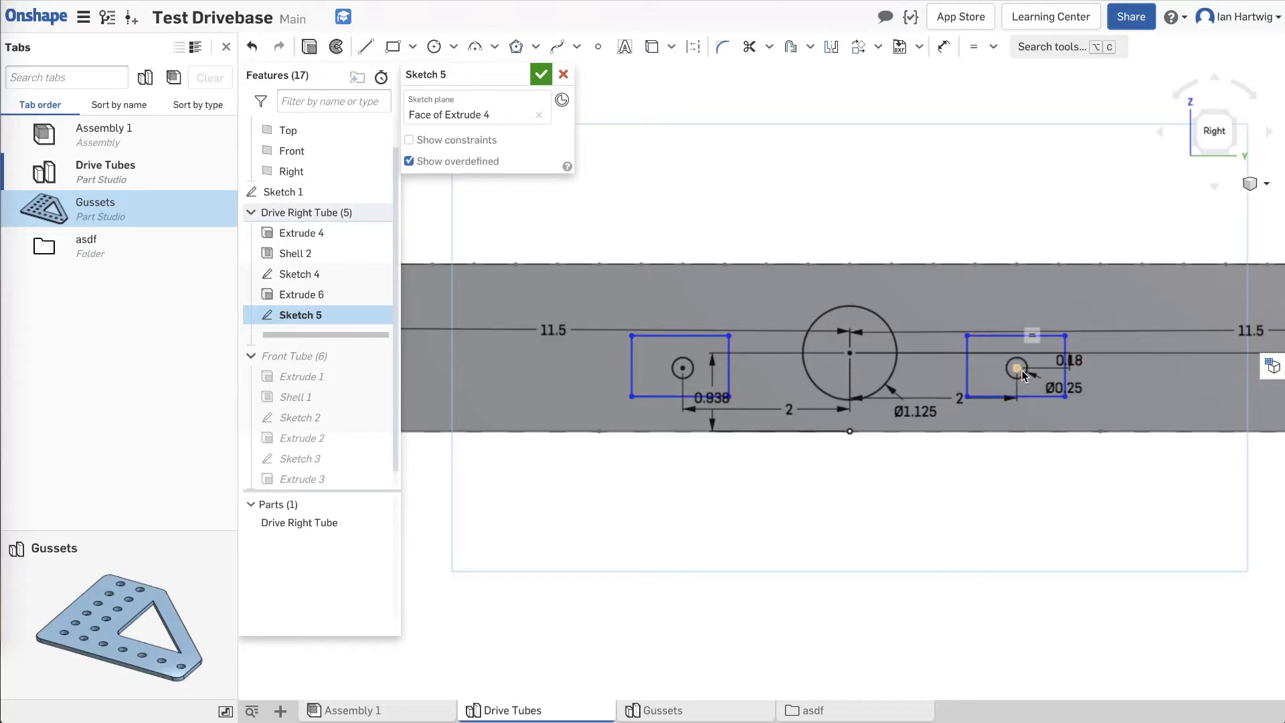
Dimension the right rectangle's upper edge 0.25 in from the centre of its small hole.
key("u")
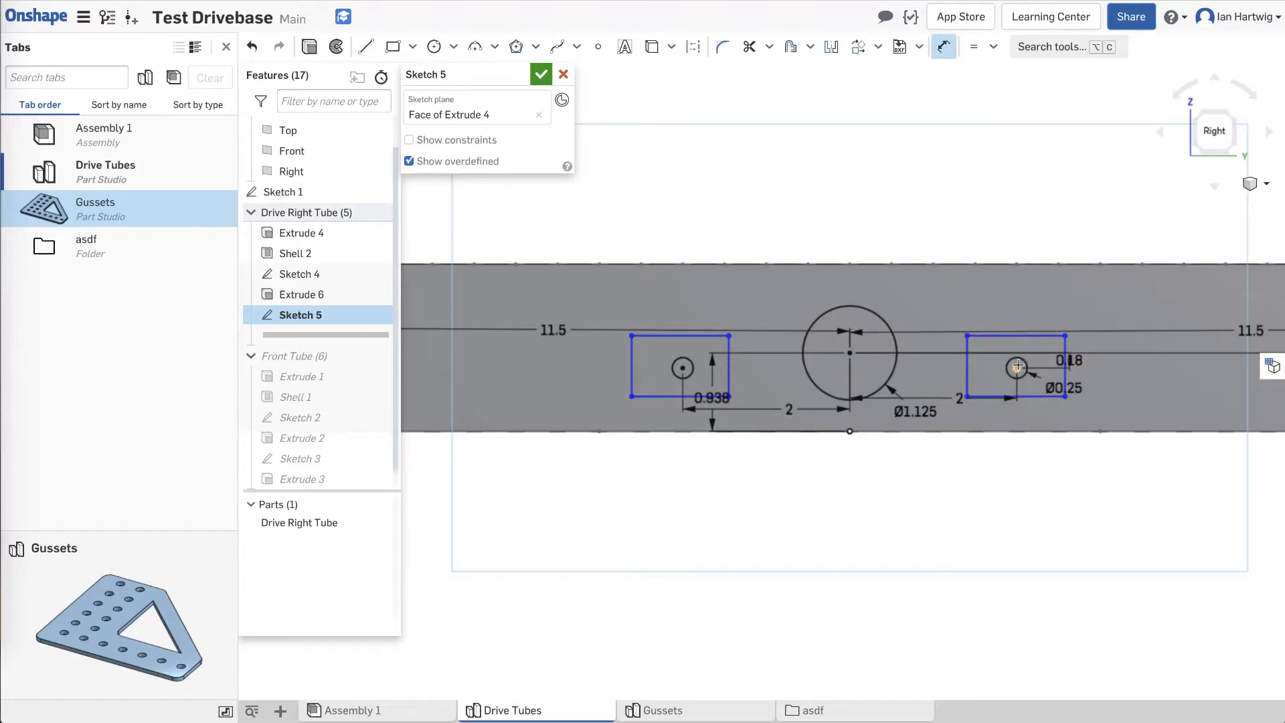
left_click(1017, 366)
scroll(1044, 395, "up", 3)
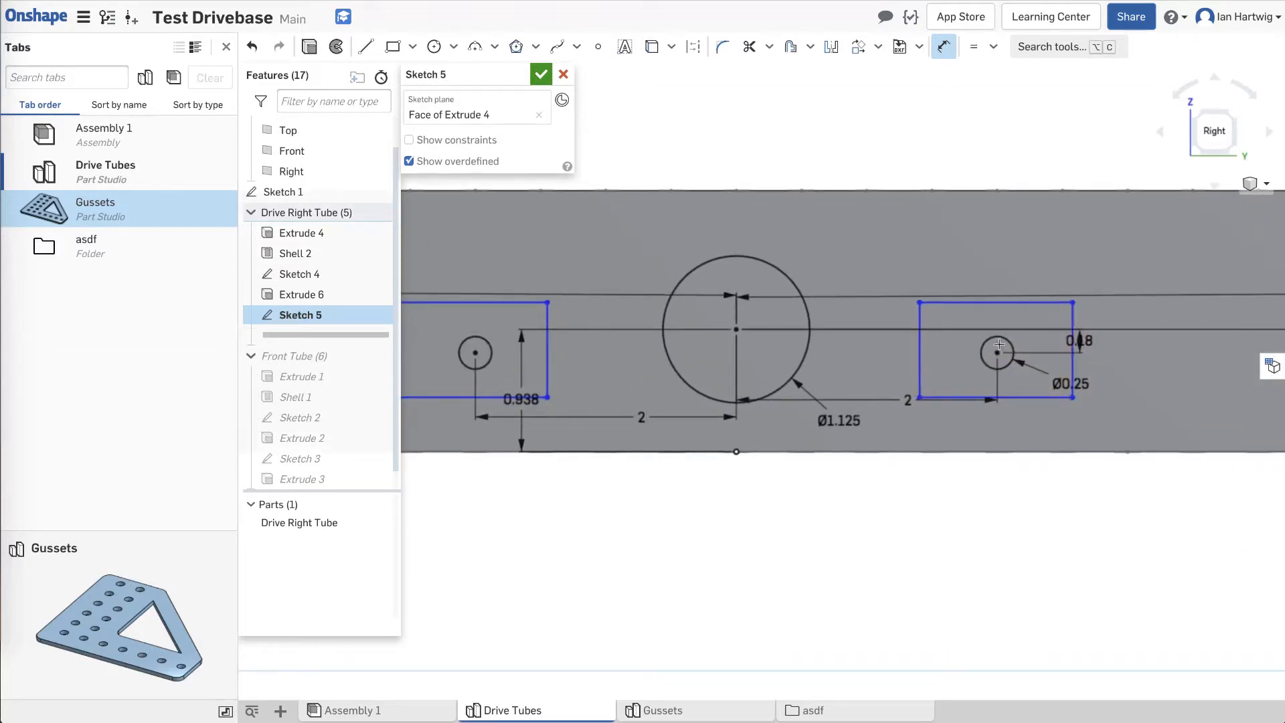
left_click(1005, 292)
left_click(1137, 342)
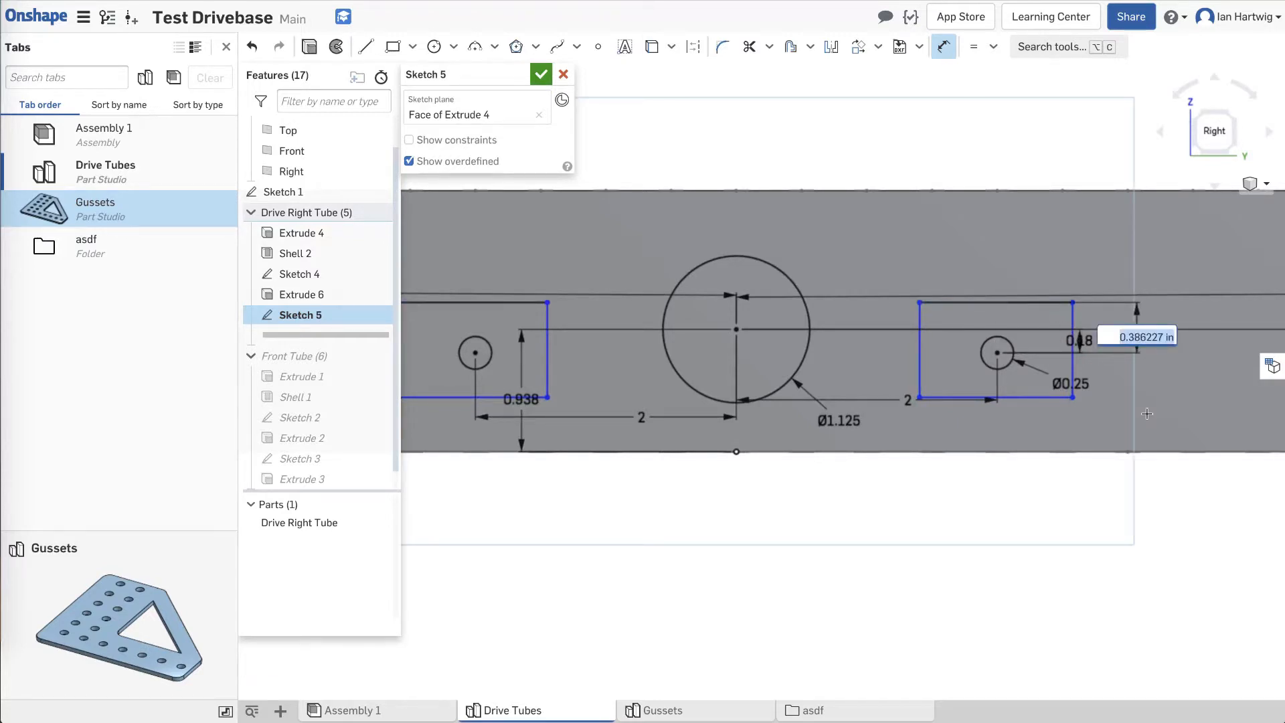
type(".25i")
key("BackSpace")
key("BackSpace")
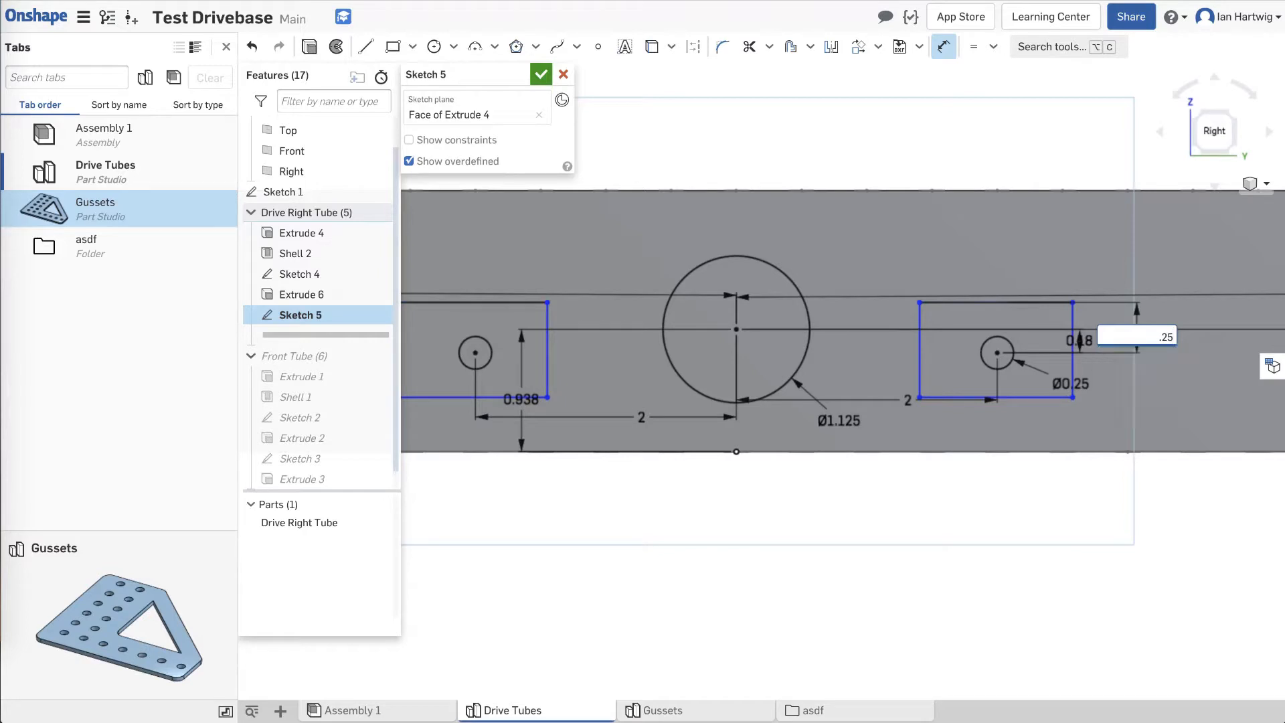
key("Return")
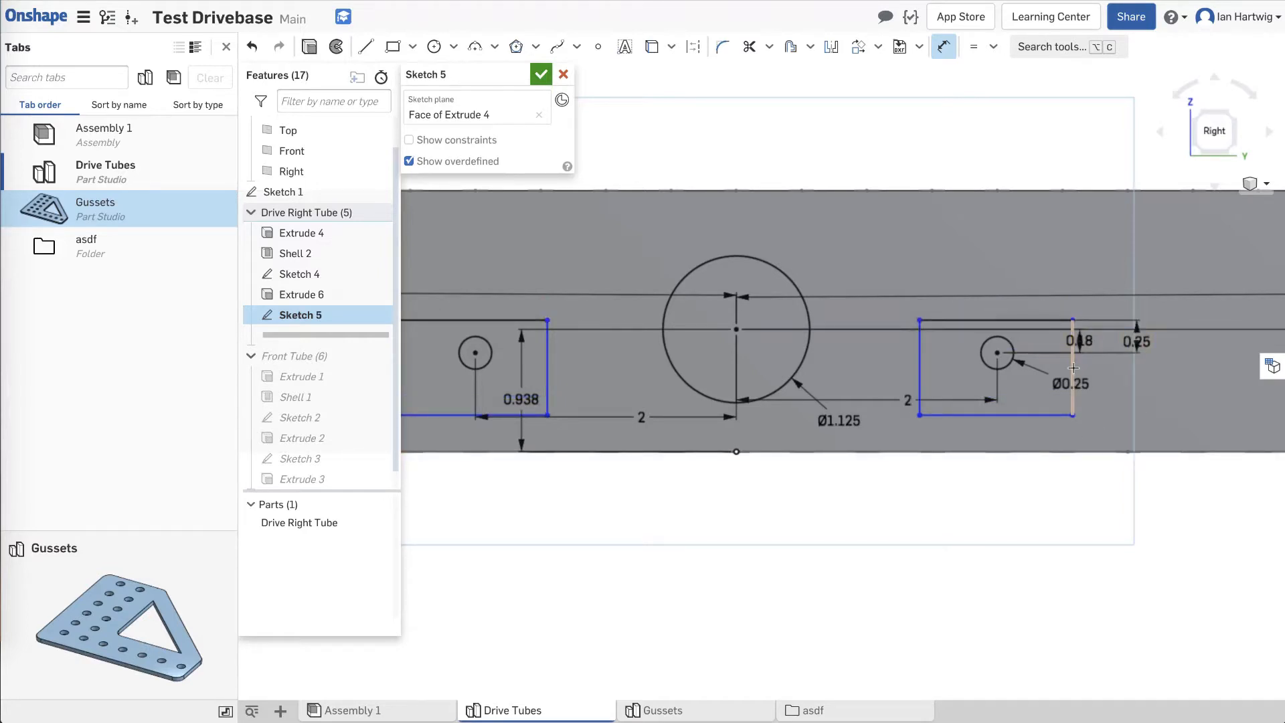
Set the right rectangle's height to 0.5 in.
left_click(1072, 368)
left_click(1121, 369)
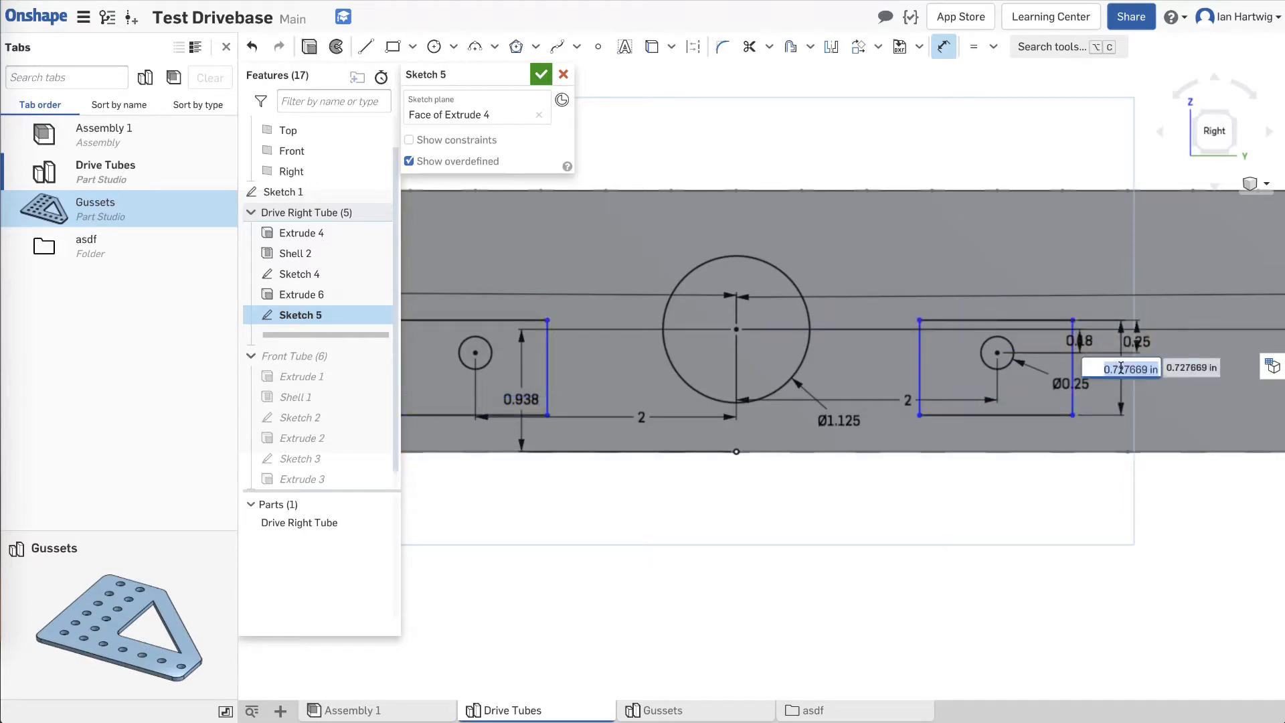
type(".5")
key("Return")
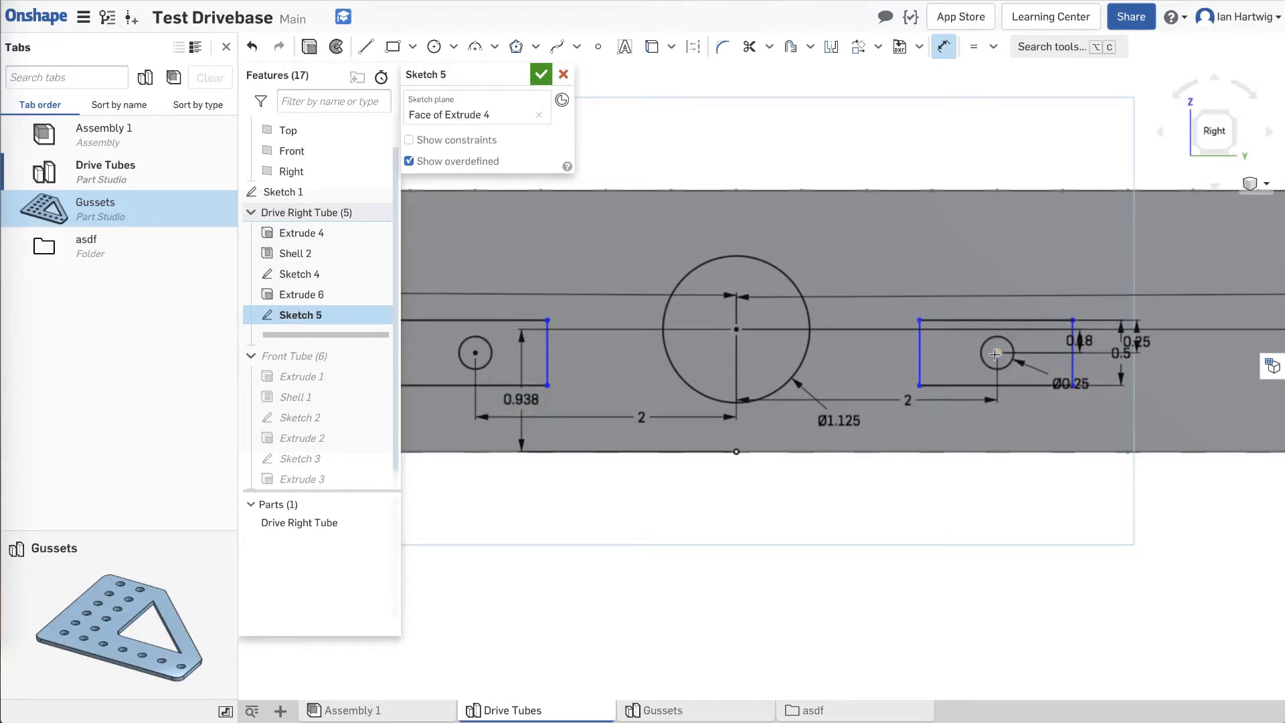
Dimension both vertical sides of the right rectangle 0.5 in from the centre of its small hole.
left_click(922, 353)
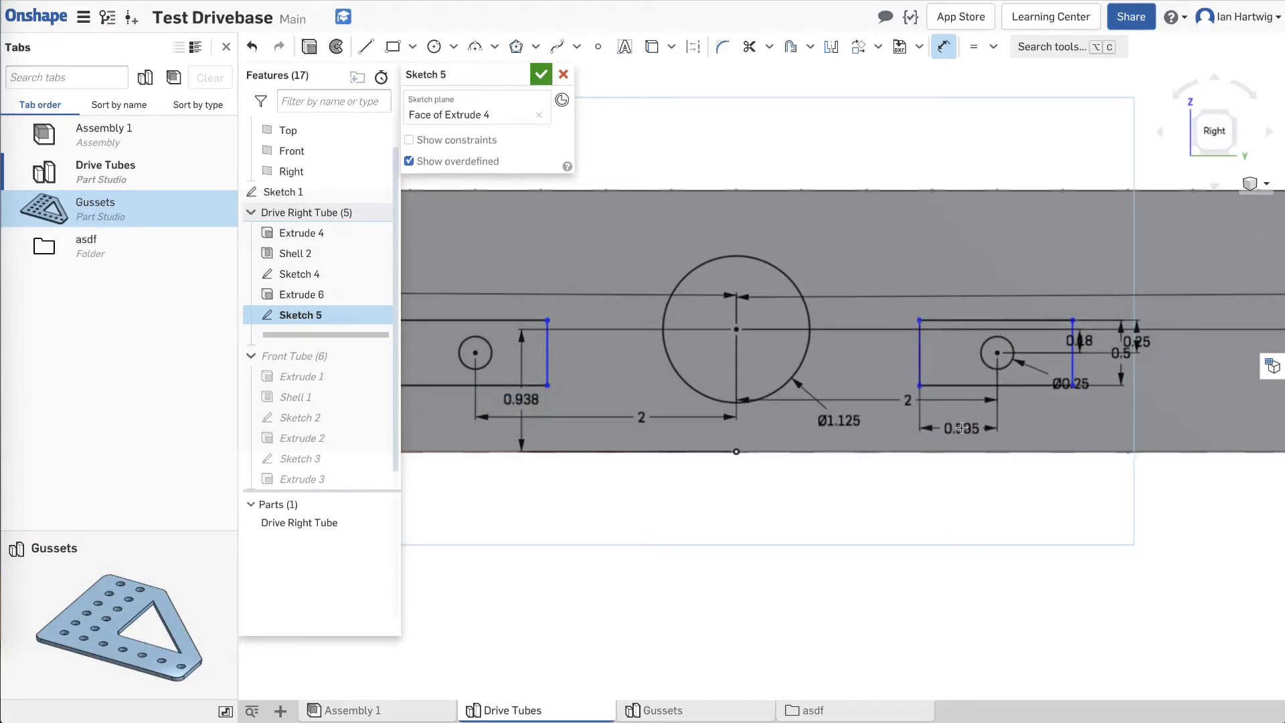
left_click(962, 424)
type("0.5")
key("Return")
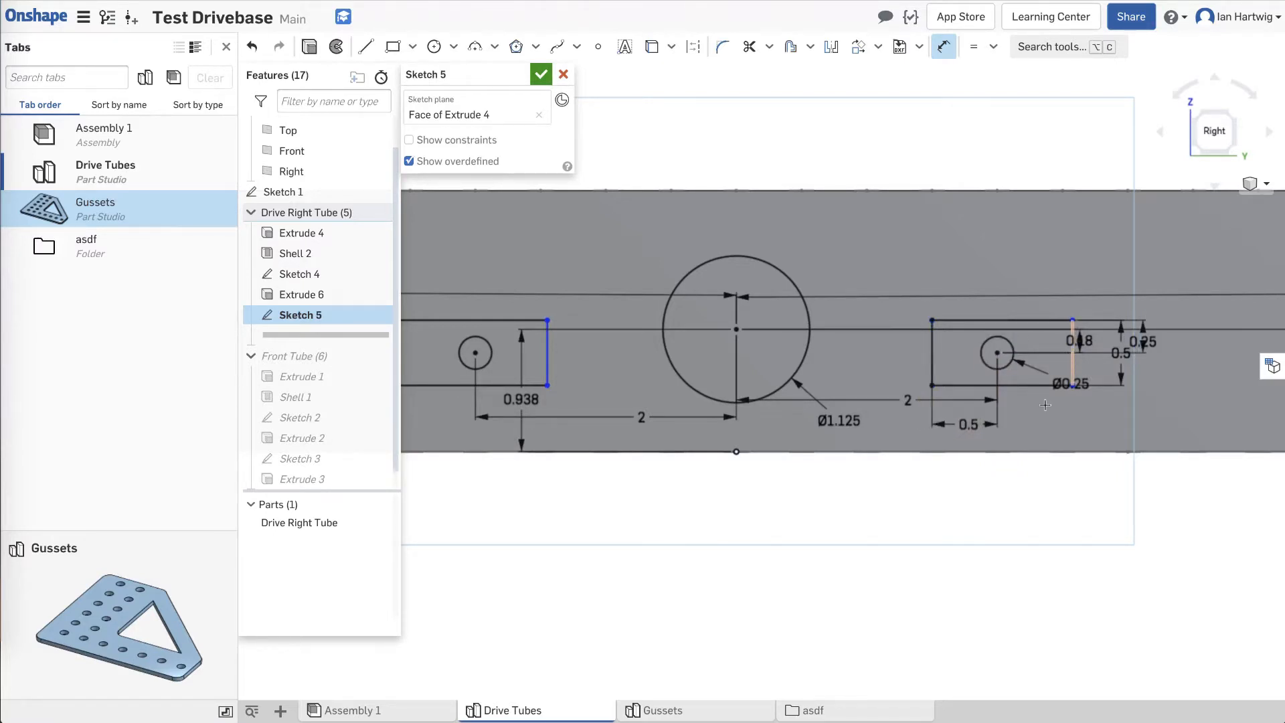
left_click(1073, 374)
left_click(1040, 421)
type(".5")
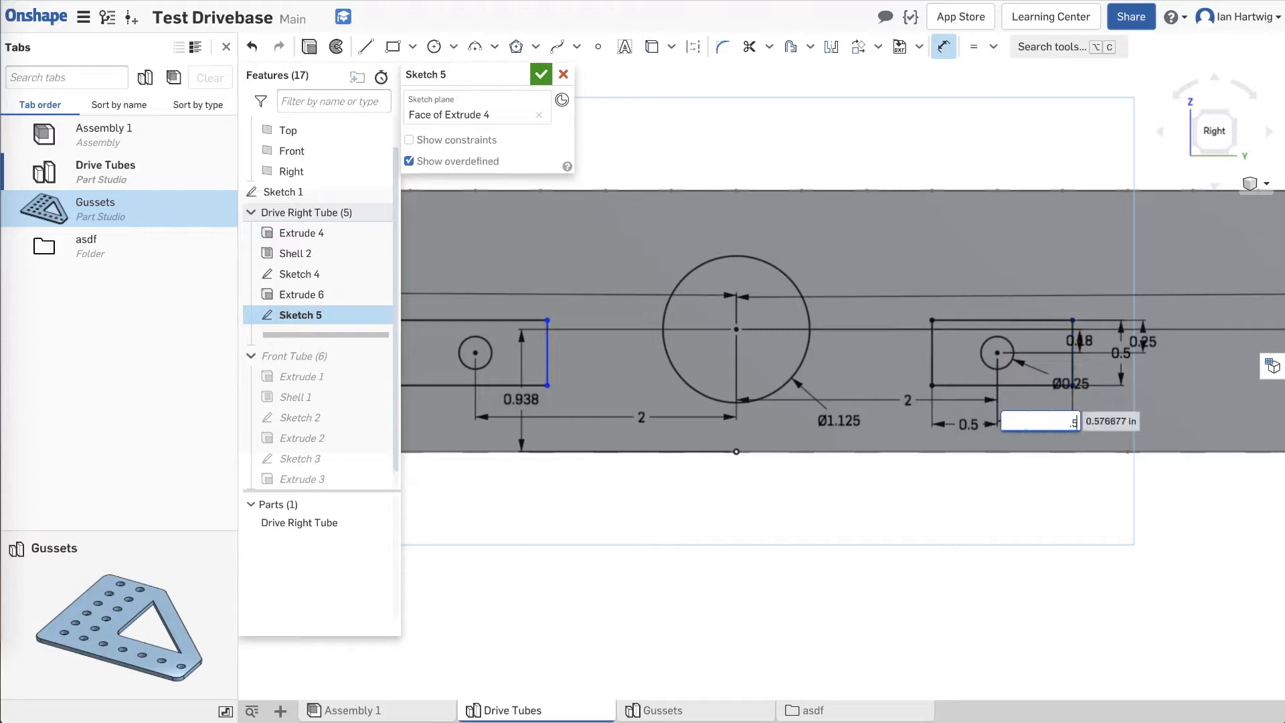
key("Return")
Dimension the left rectangle's inner vertical side 0.5 in from the centre of its small hole.
scroll(970, 325, "down", 3)
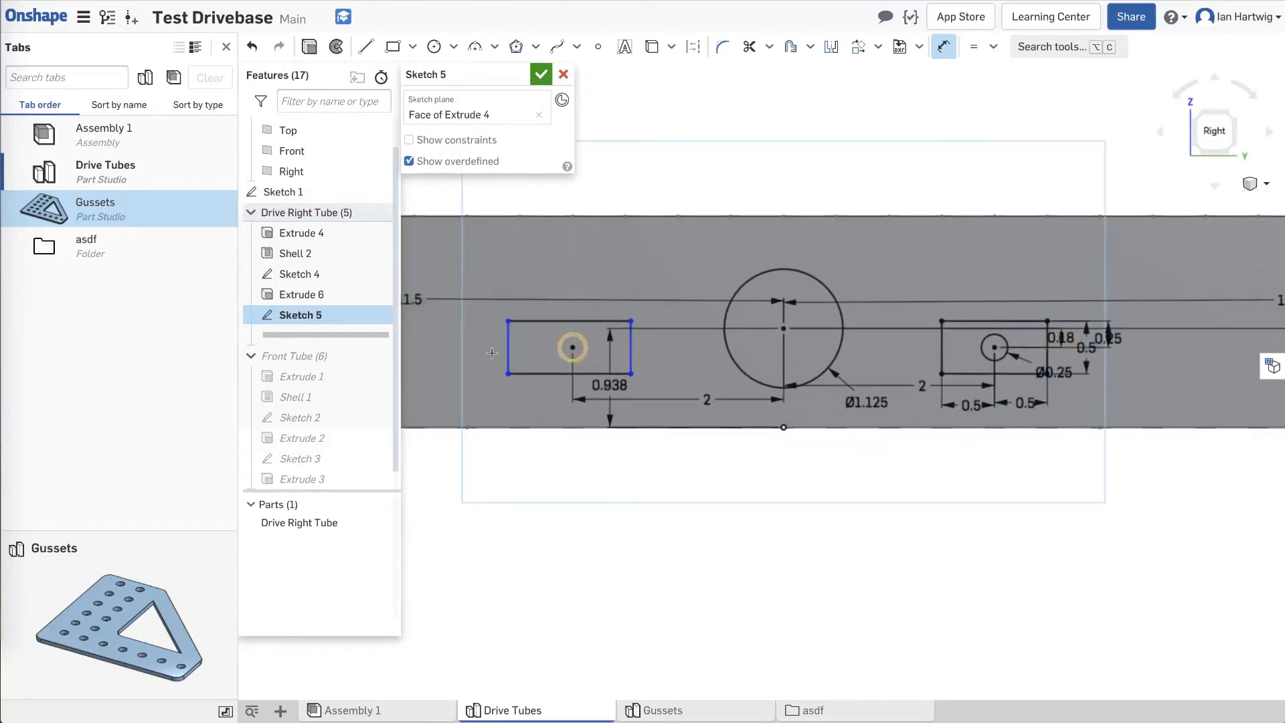
left_click(573, 349)
left_click(631, 355)
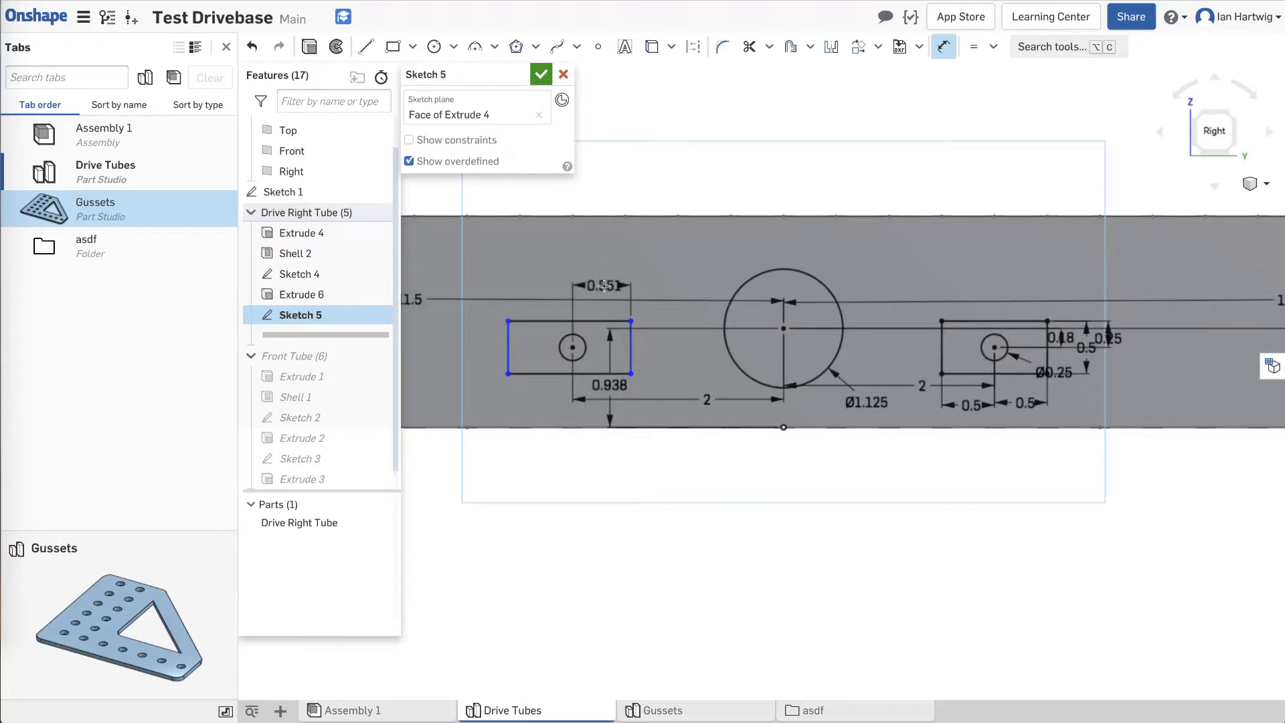
left_click(601, 286)
key("Return")
key("BackSpace")
key("BackSpace")
key("Return")
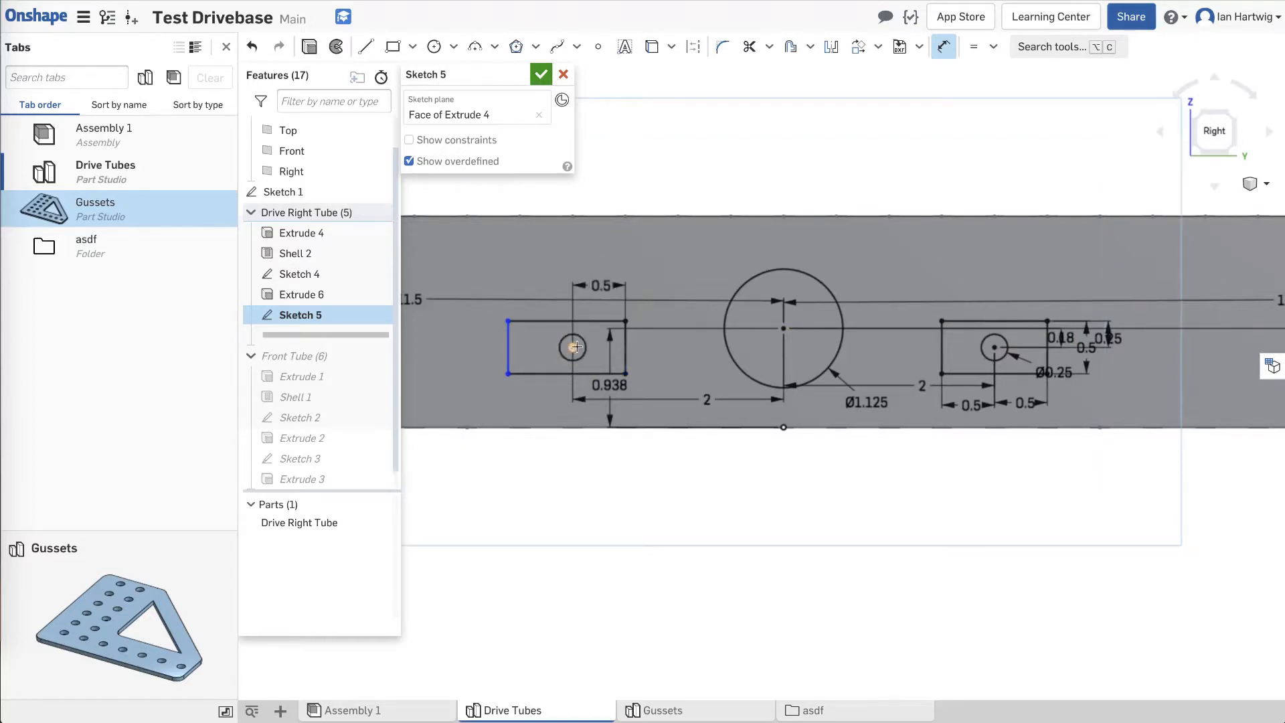
Dimension the left rectangle's outer vertical side 0.5 in from its hole centre and finish the sketch.
left_click(568, 347)
left_click(508, 338)
left_click(530, 285)
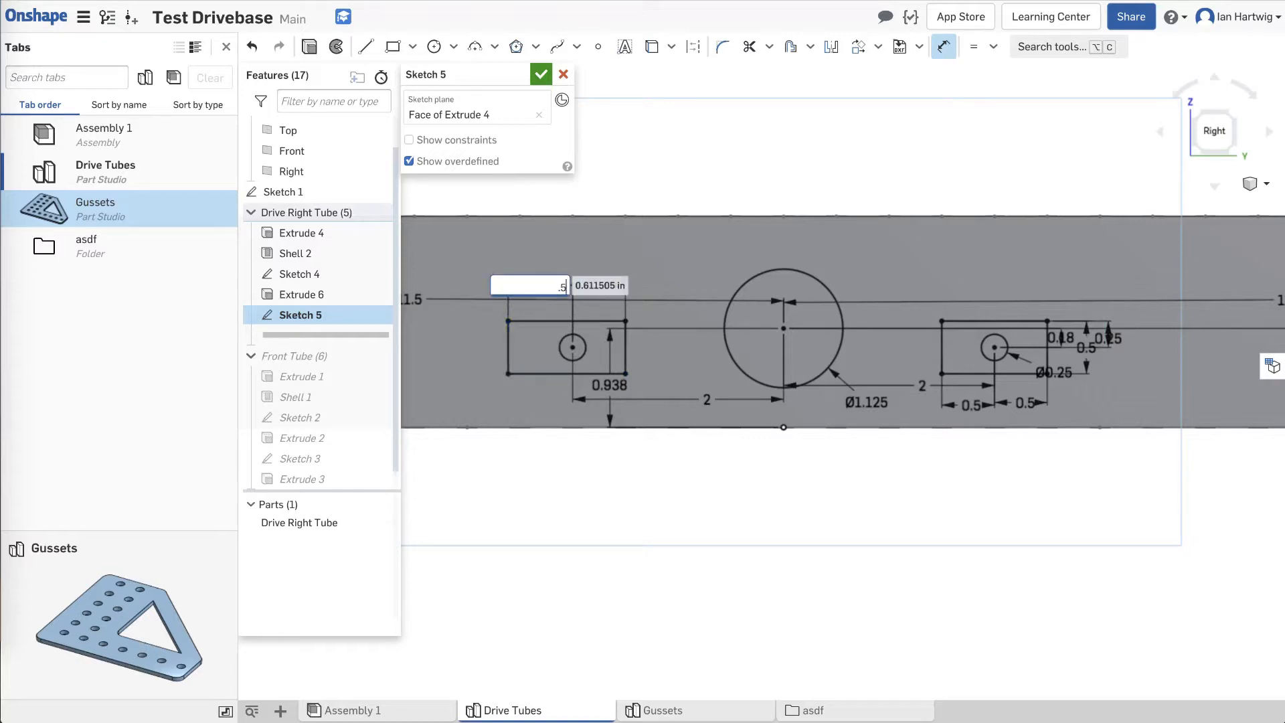
type(".5")
key("Return")
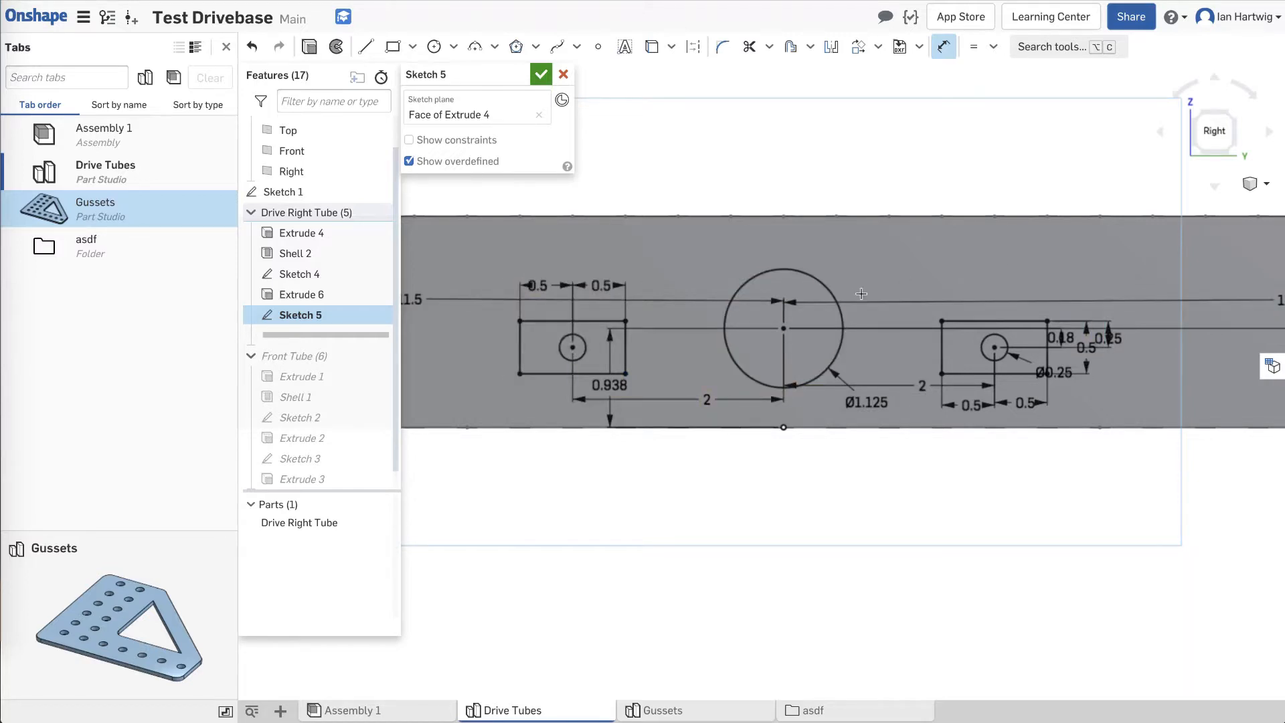
scroll(1038, 332, "down", 3)
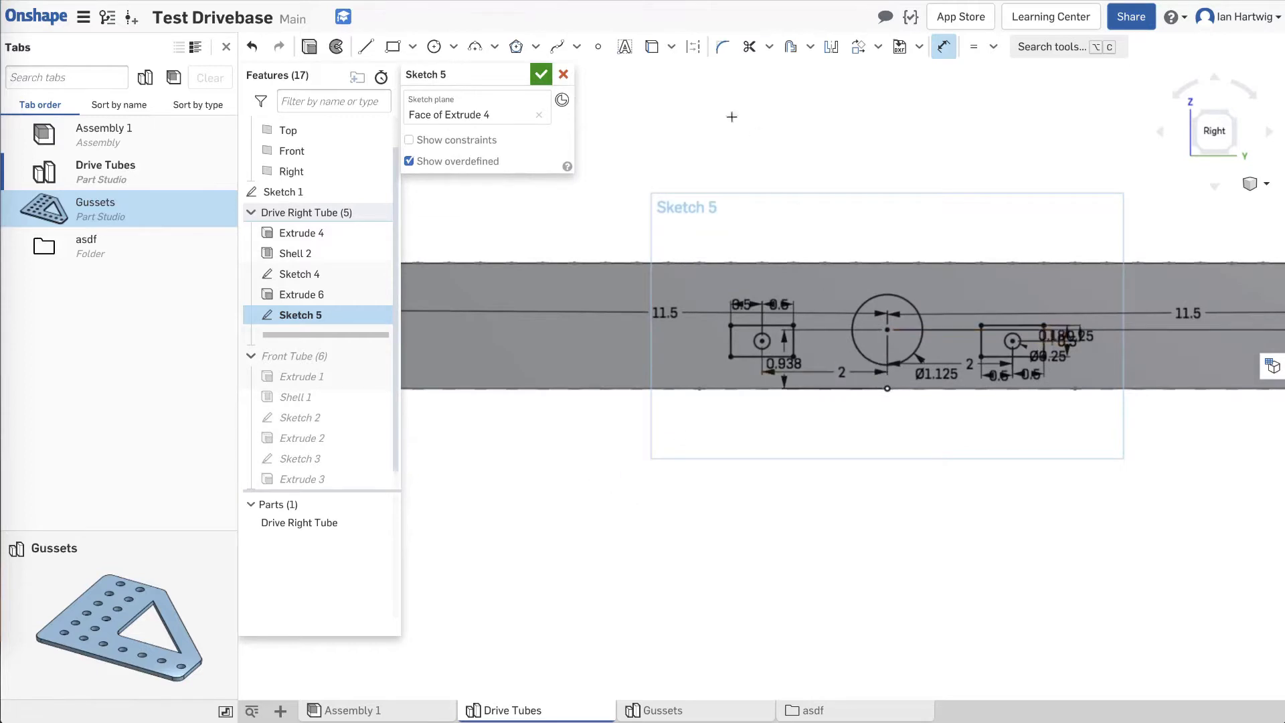
left_click(540, 74)
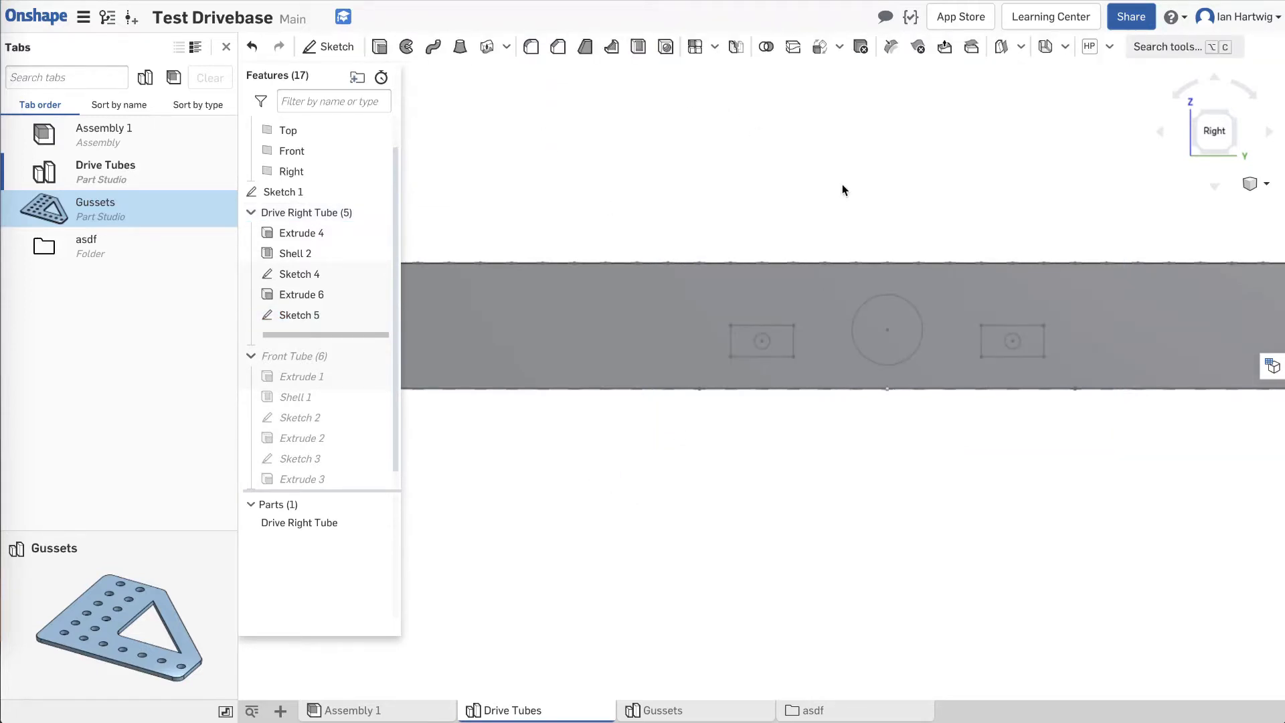
Start a new sketch on the side face of the drive tube.
scroll(842, 183, "down", 3)
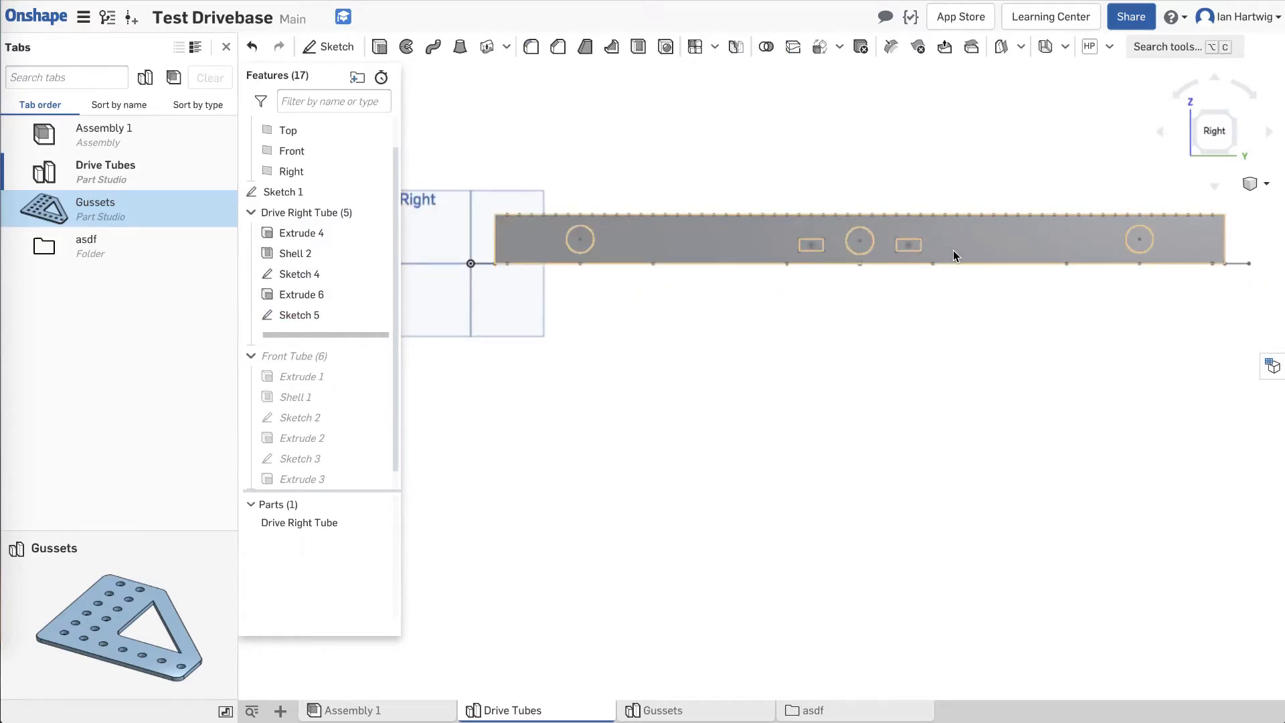
scroll(953, 250, "down", 3)
scroll(974, 171, "up", 3)
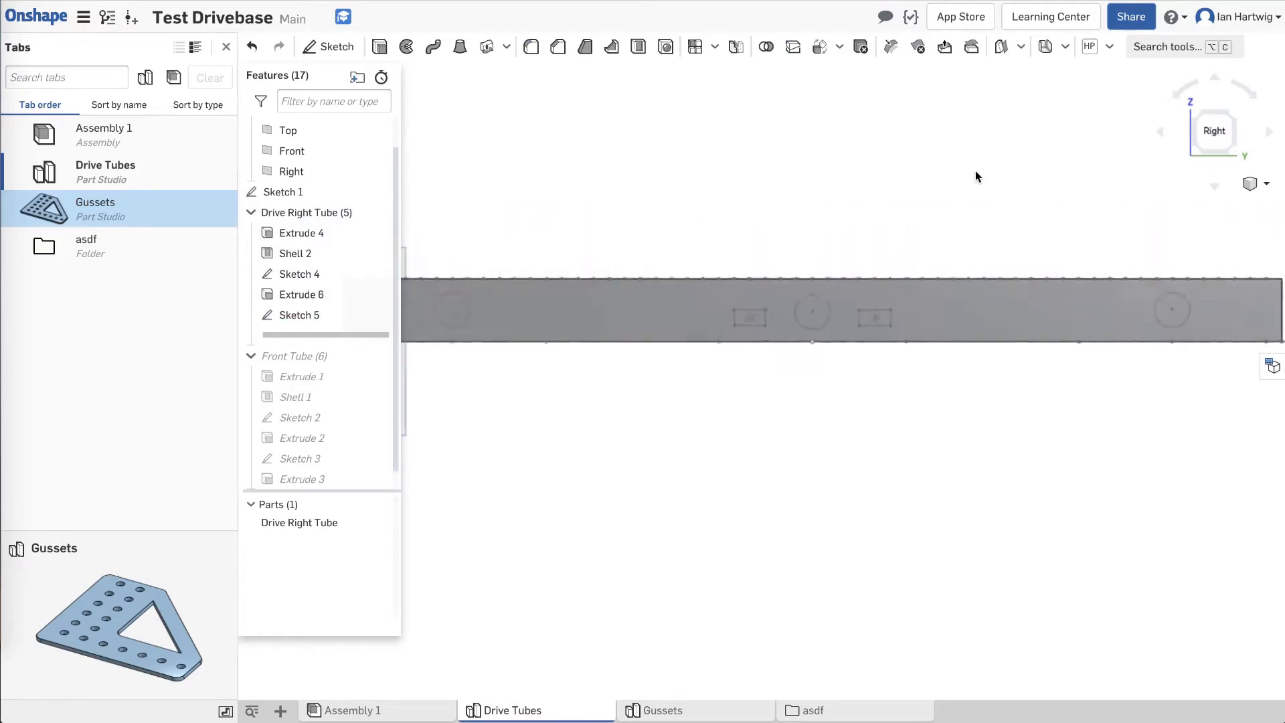
scroll(974, 171, "down", 3)
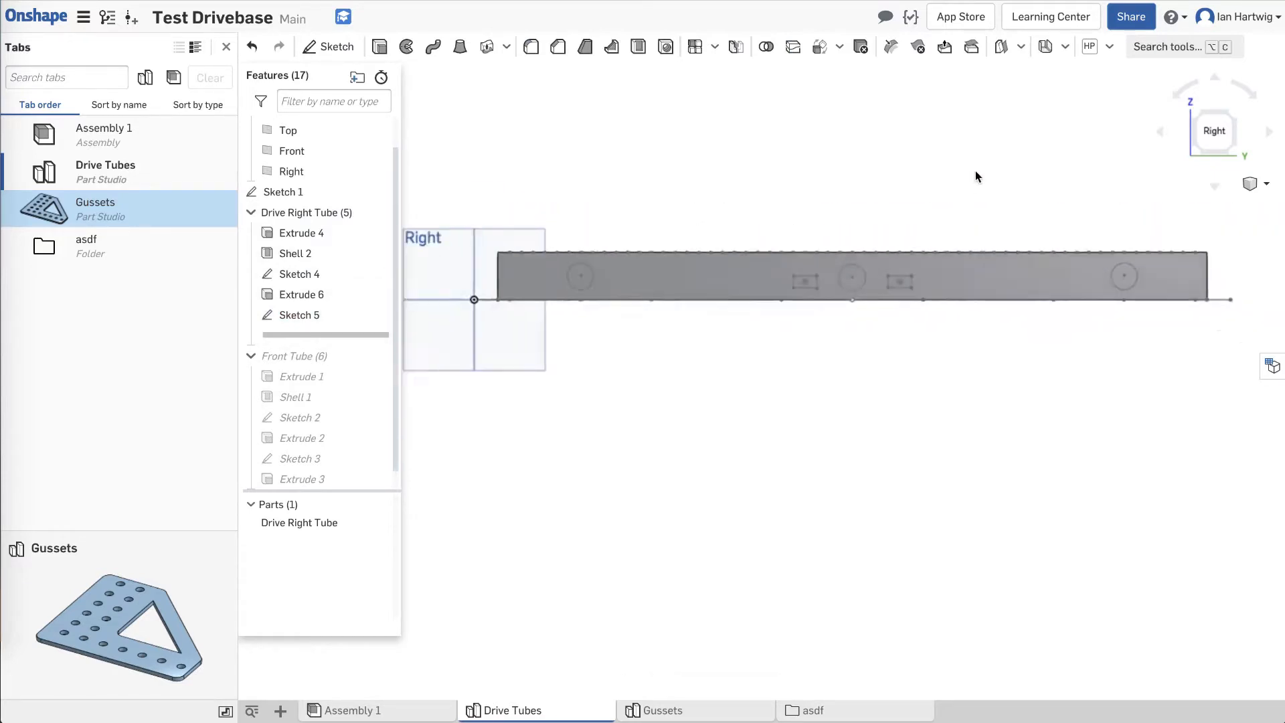
left_click(549, 268)
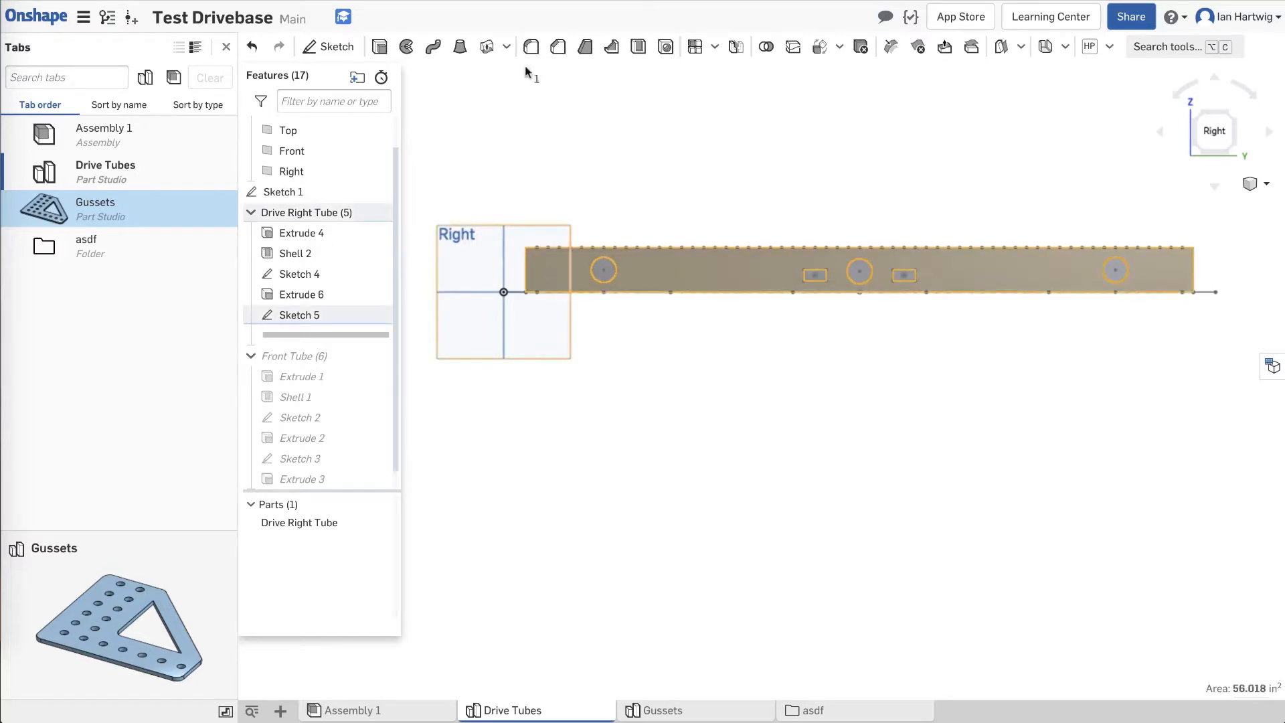
left_click(343, 48)
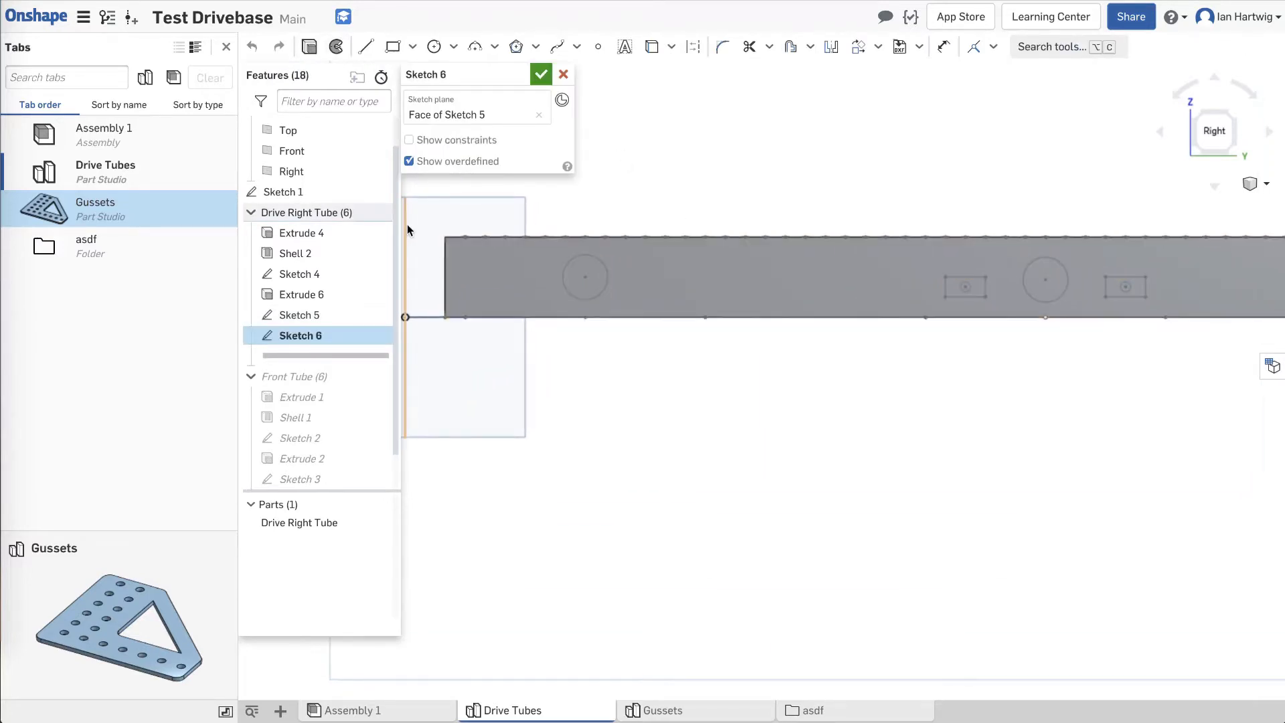
Sketch a center point circle near the lower corner of the tube's left end and set its diameter to 0.192 in.
scroll(407, 223, "up", 5)
left_click(433, 46)
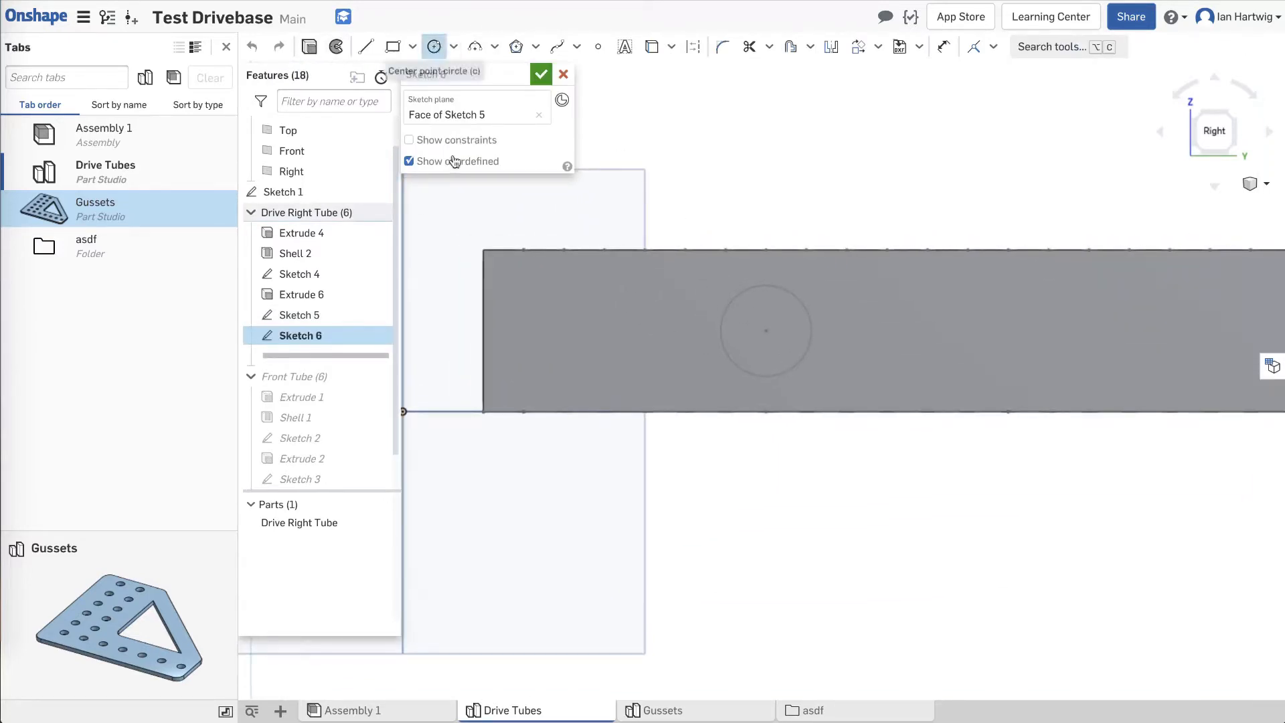
left_click(550, 389)
key("d")
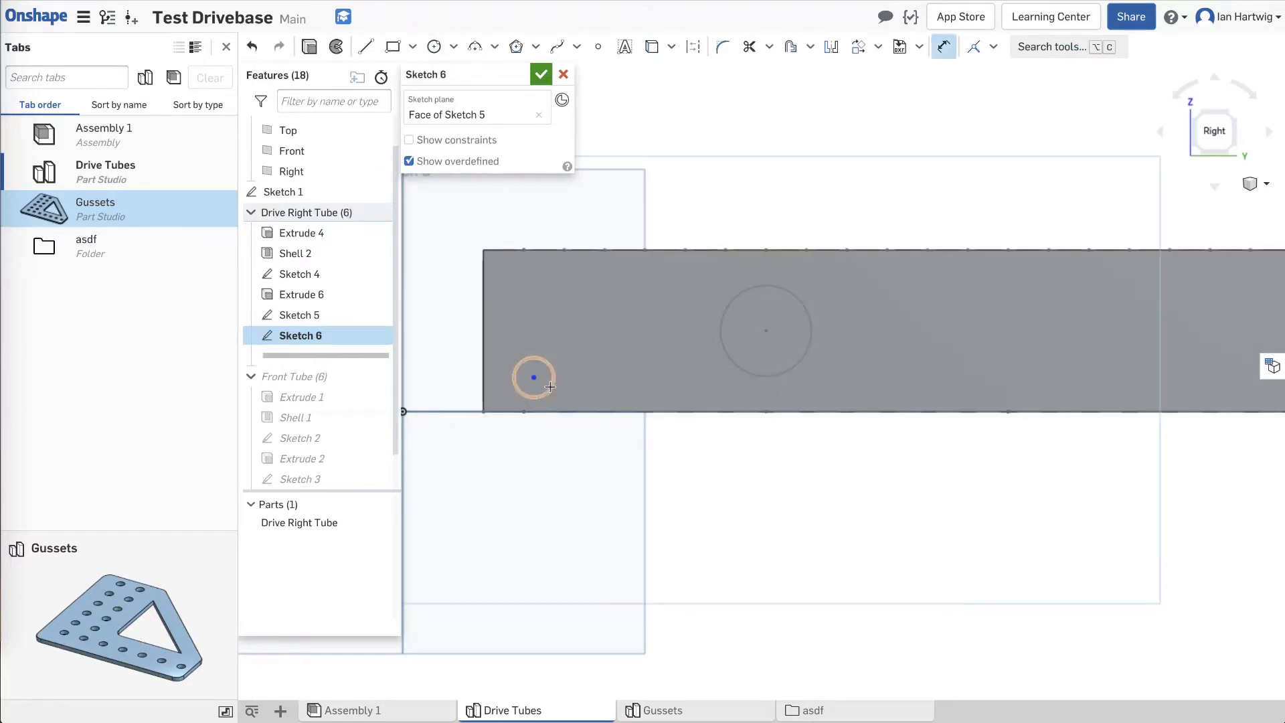
left_click(550, 387)
left_click(574, 398)
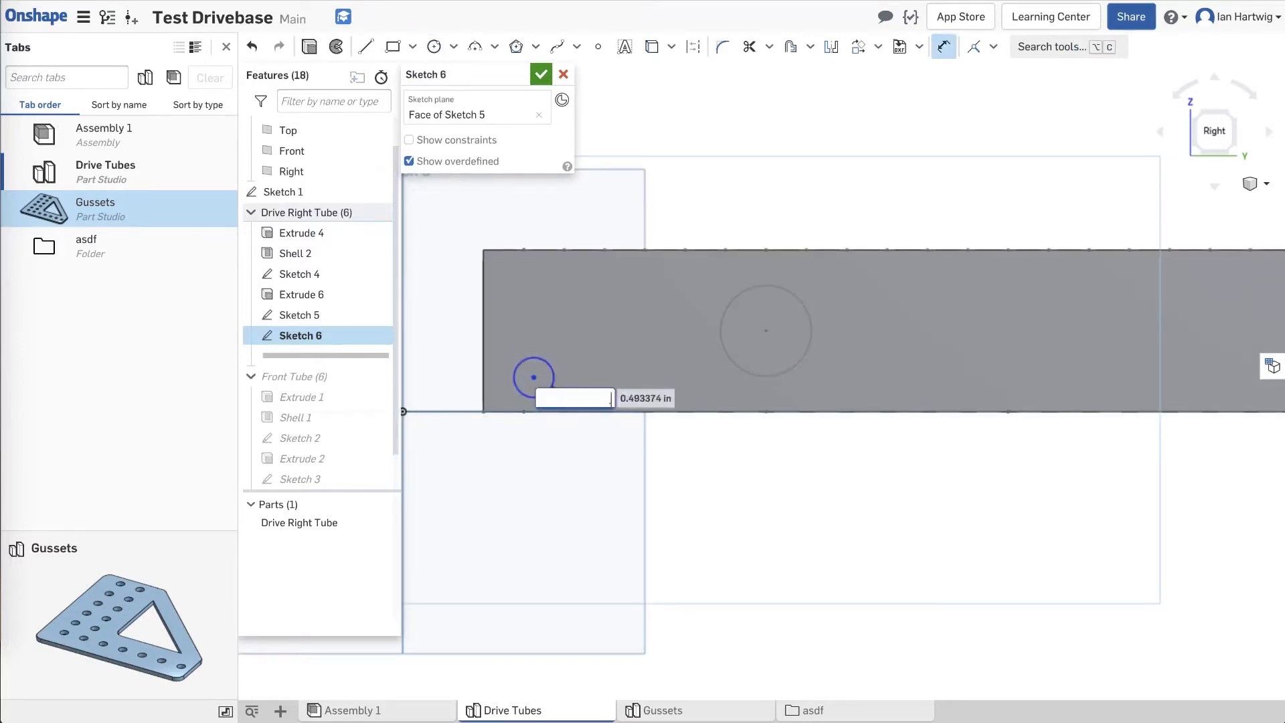
key("Return")
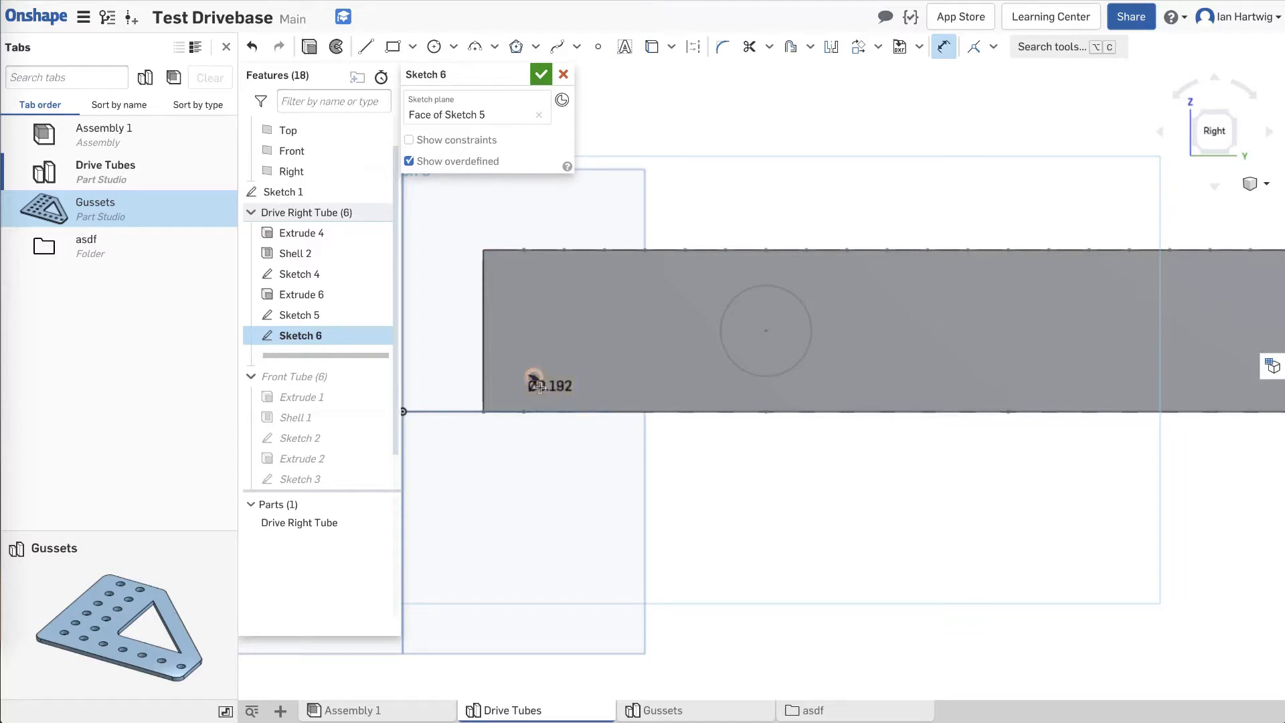
Dimension the small circle's centre 0.5 in above the tube's bottom edge.
scroll(534, 378, "up", 2)
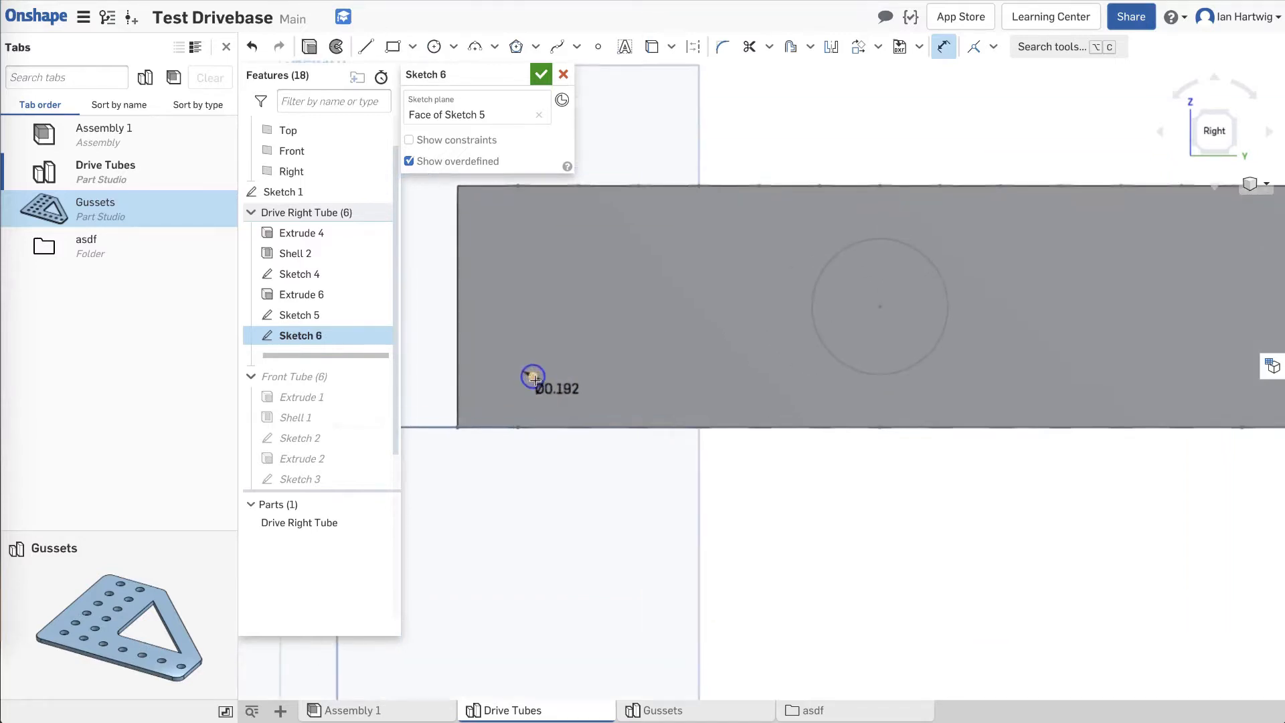
left_click(481, 426)
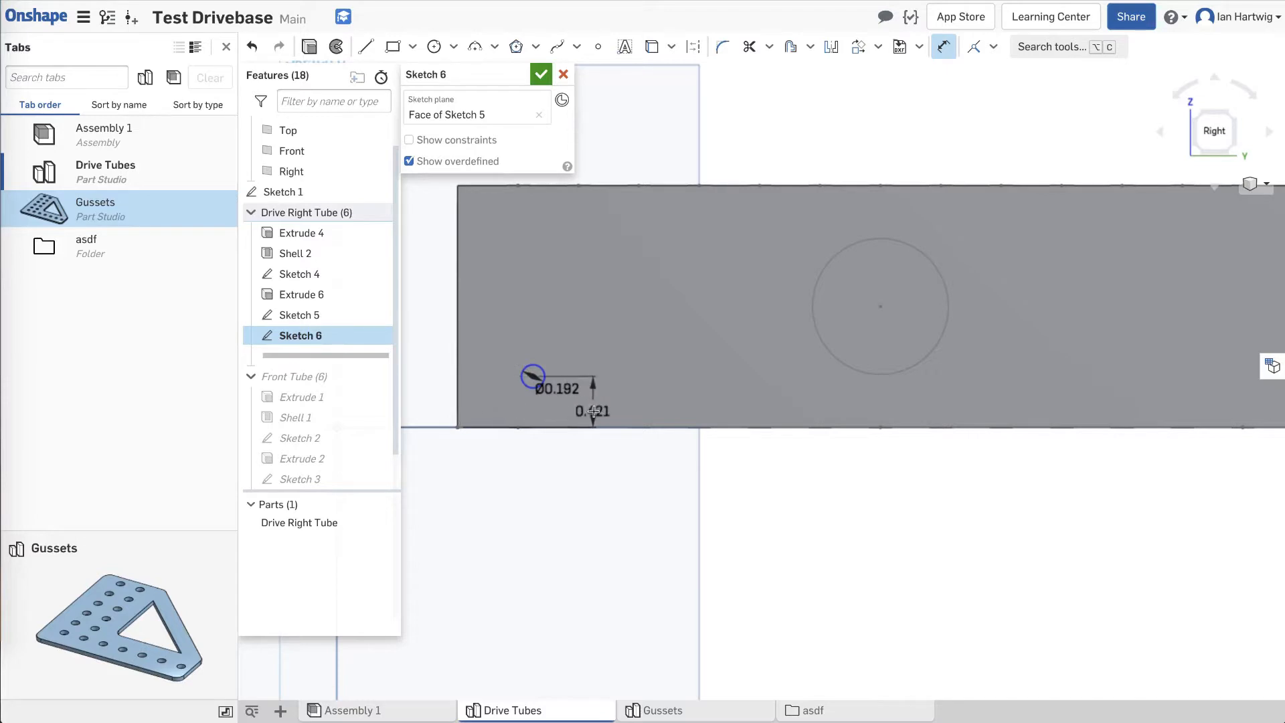
left_click(593, 410)
type("0.421")
key("Return")
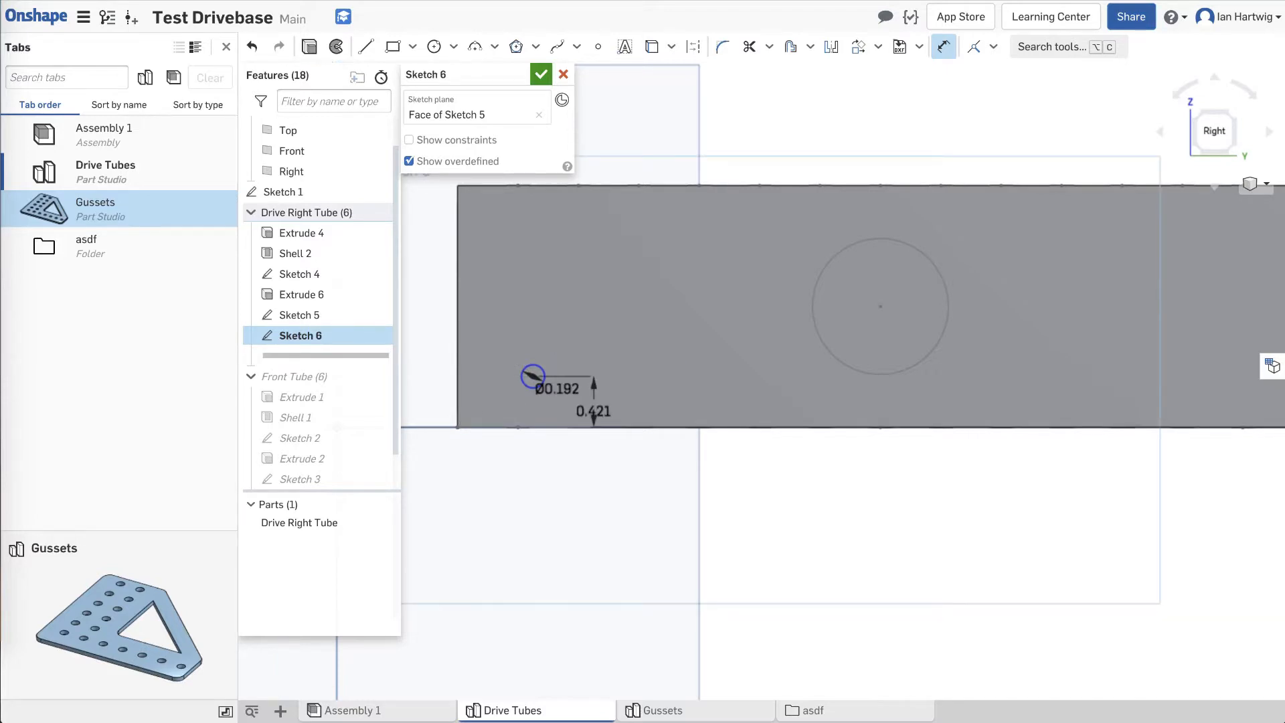
right_click_drag(673, 335, 691, 374)
key("Escape")
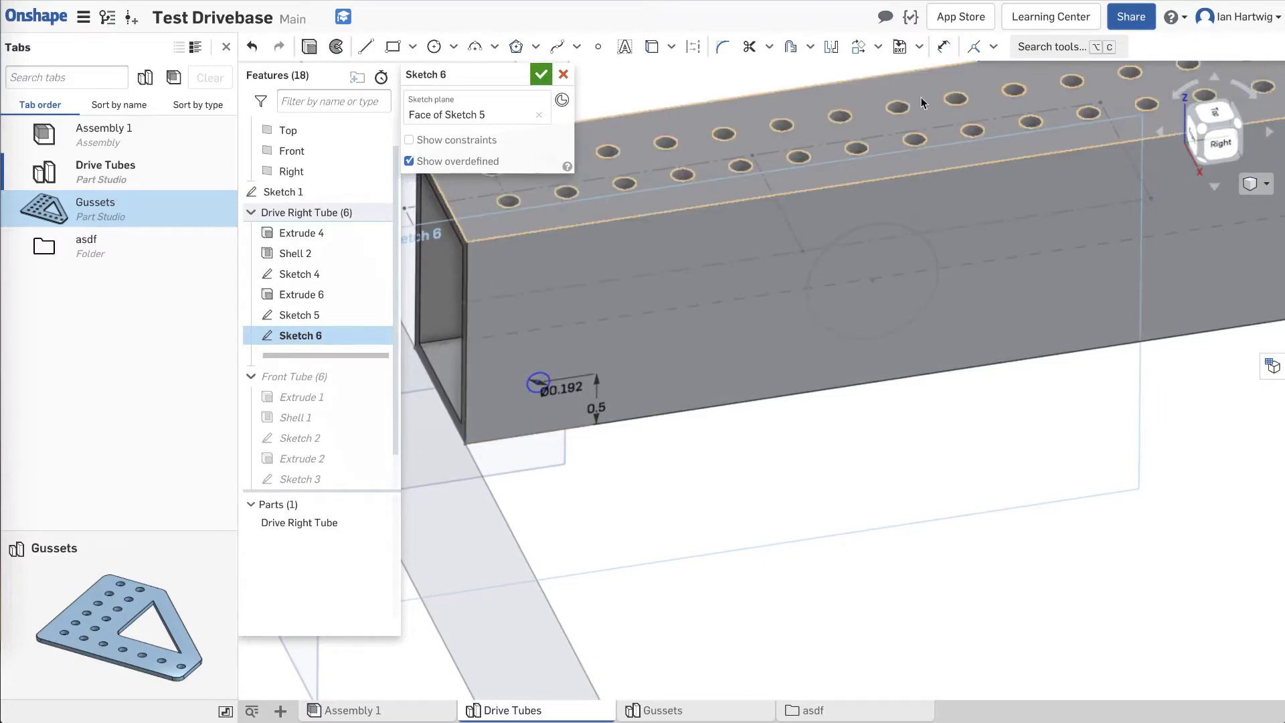
Try to constrain the small side circle's centre horizontally to the first top-face hole's centre, and undo it.
scroll(859, 213, "down", 2)
scroll(633, 99, "up", 3)
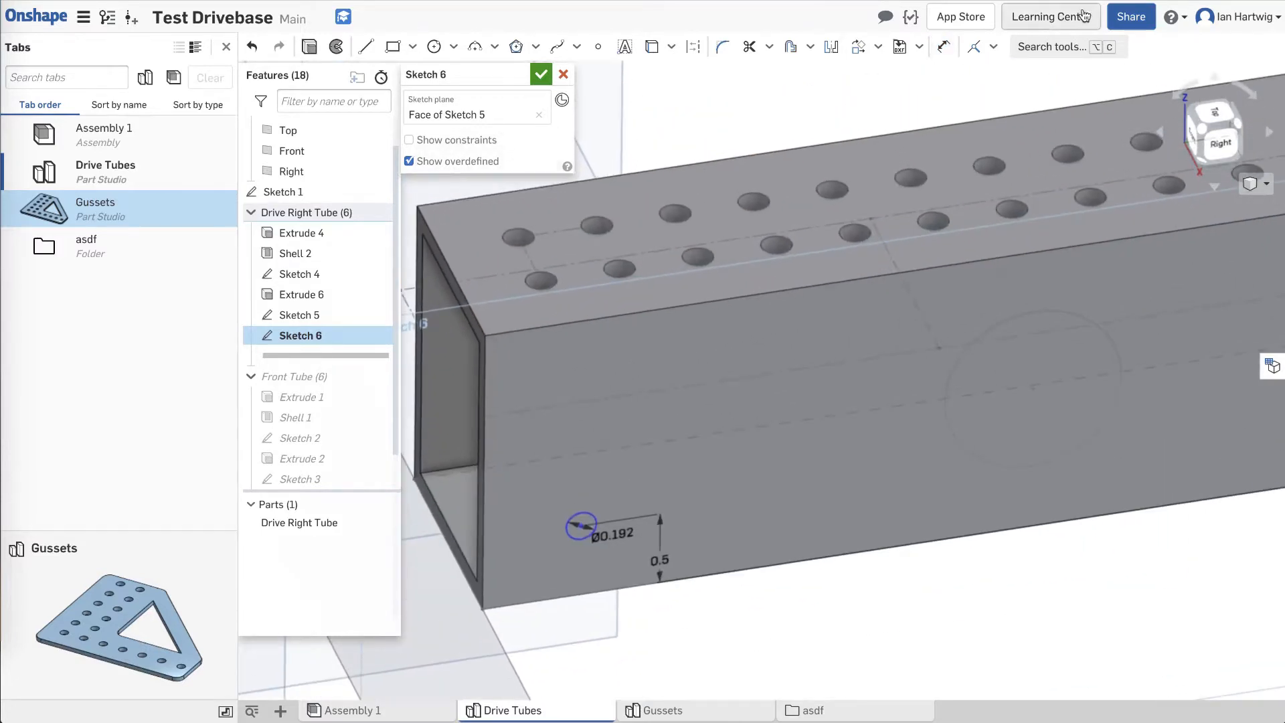
left_click(993, 47)
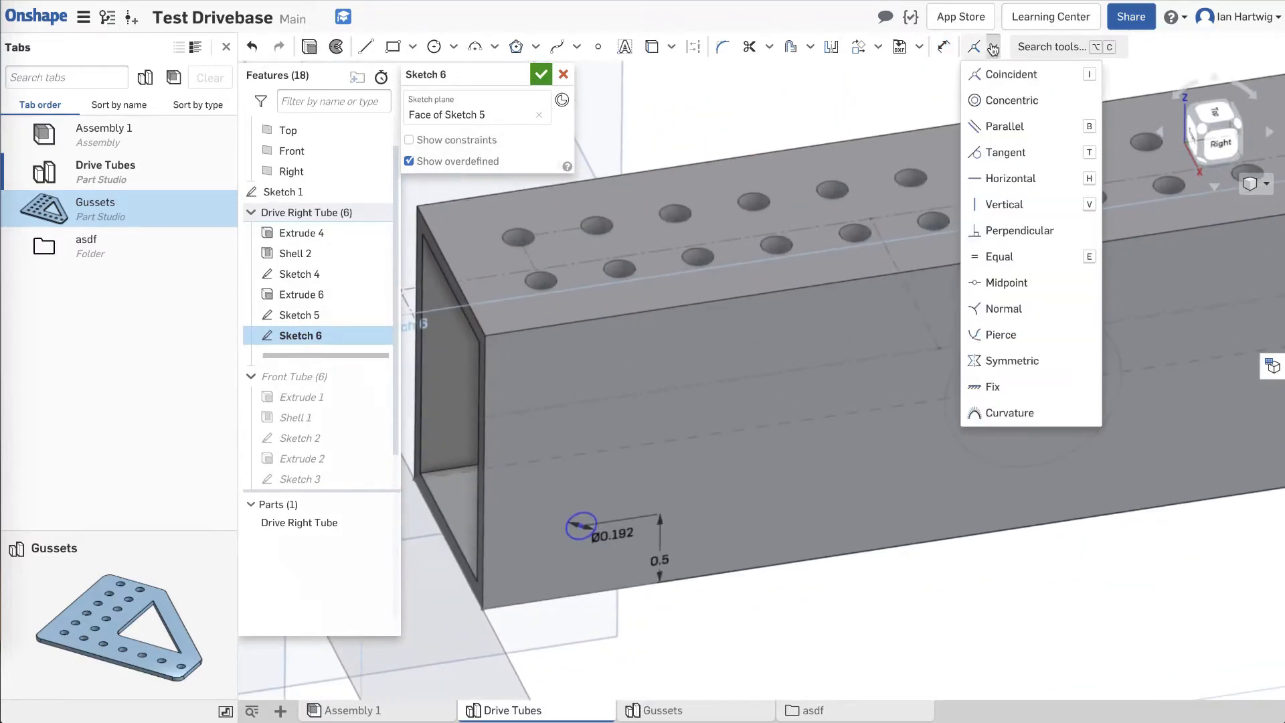
left_click(1010, 178)
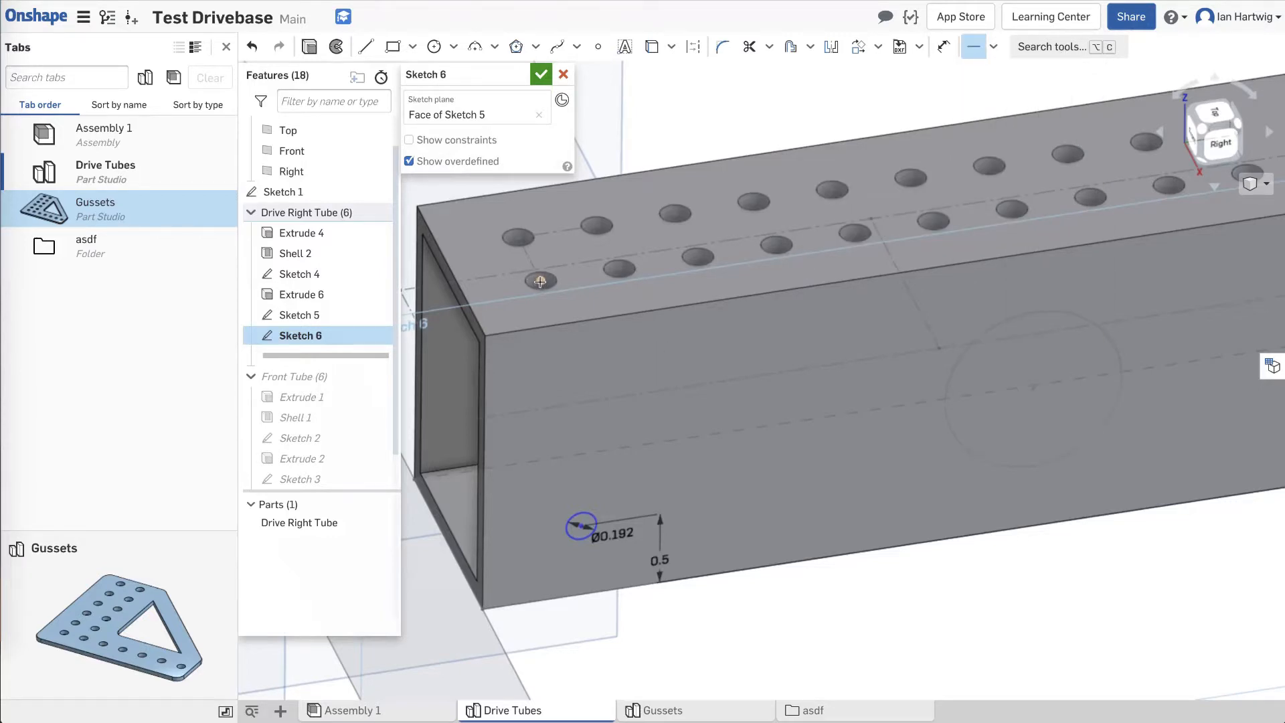
left_click(581, 527)
key("Escape")
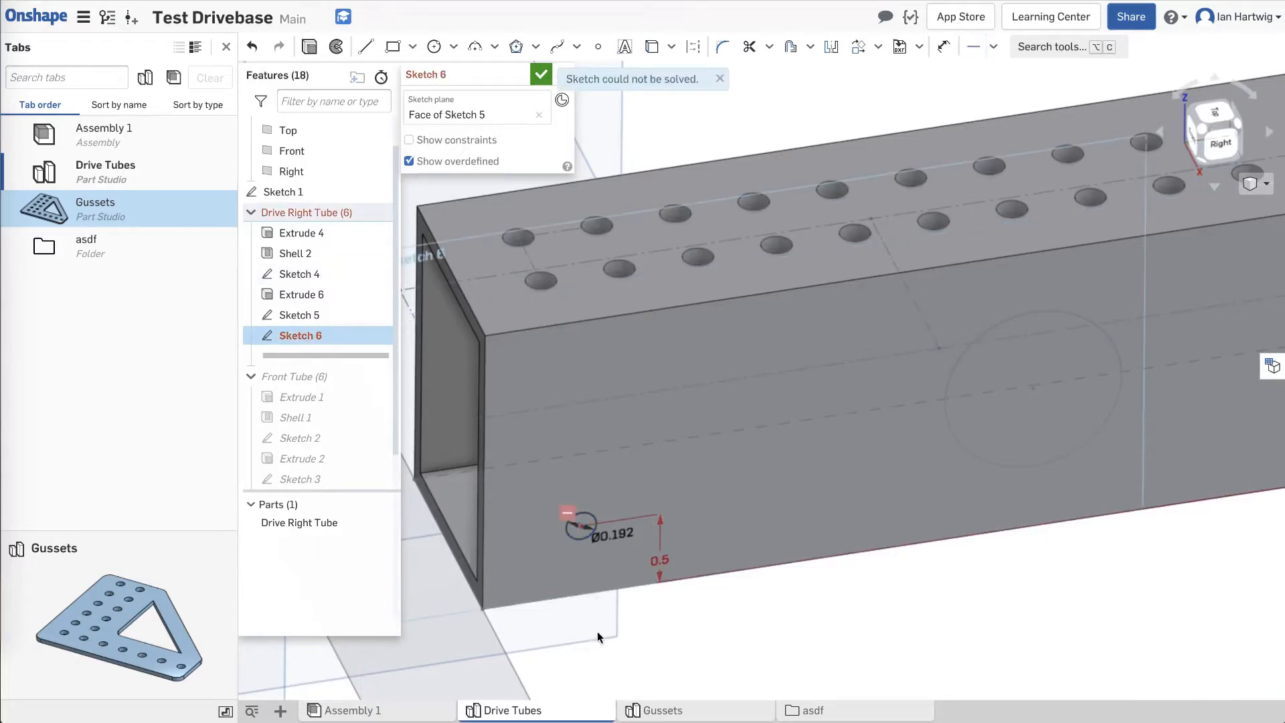
key("ctrl+z")
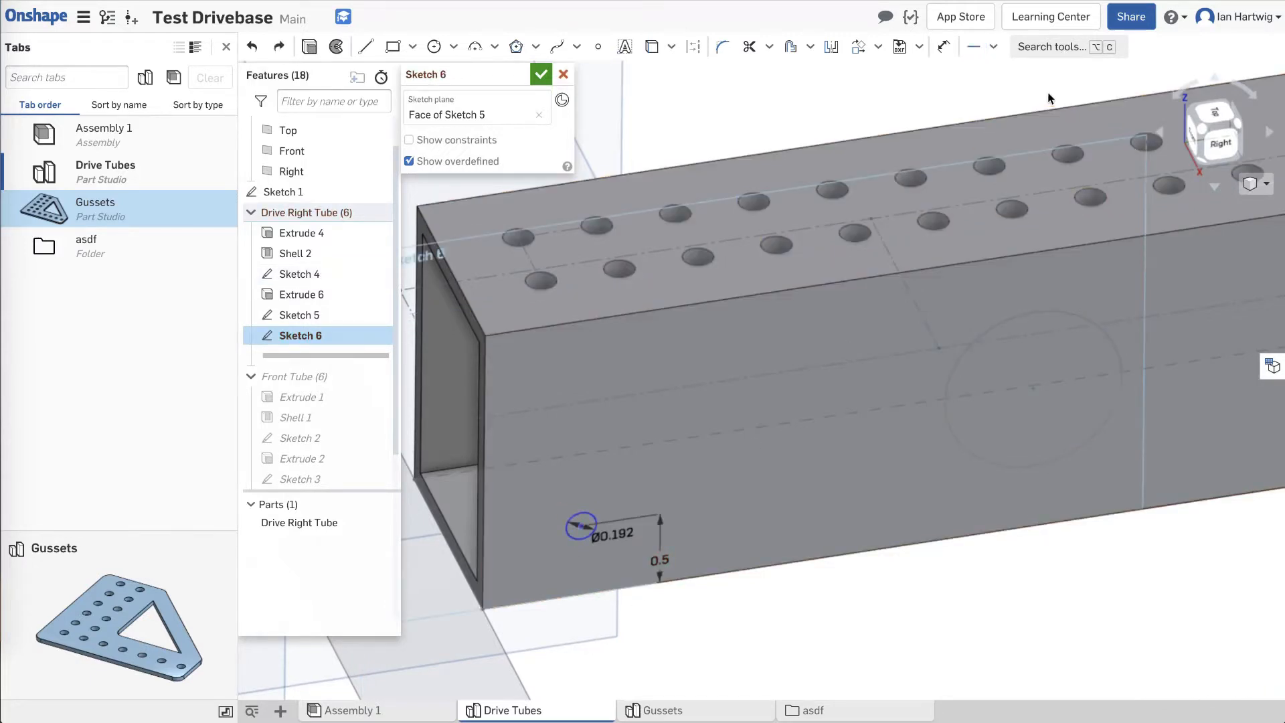
Constrain the small side circle's centre vertically in line with the first top-face hole's centre.
left_click(997, 47)
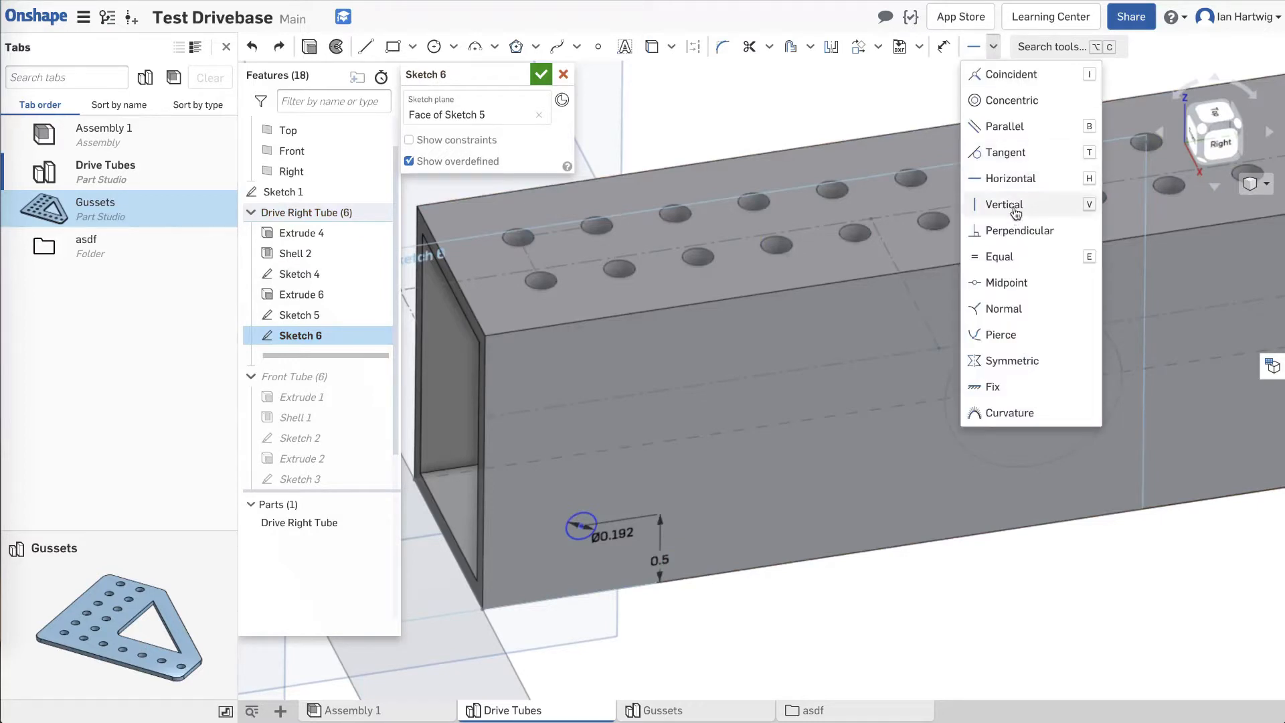
left_click(1002, 210)
left_click(541, 280)
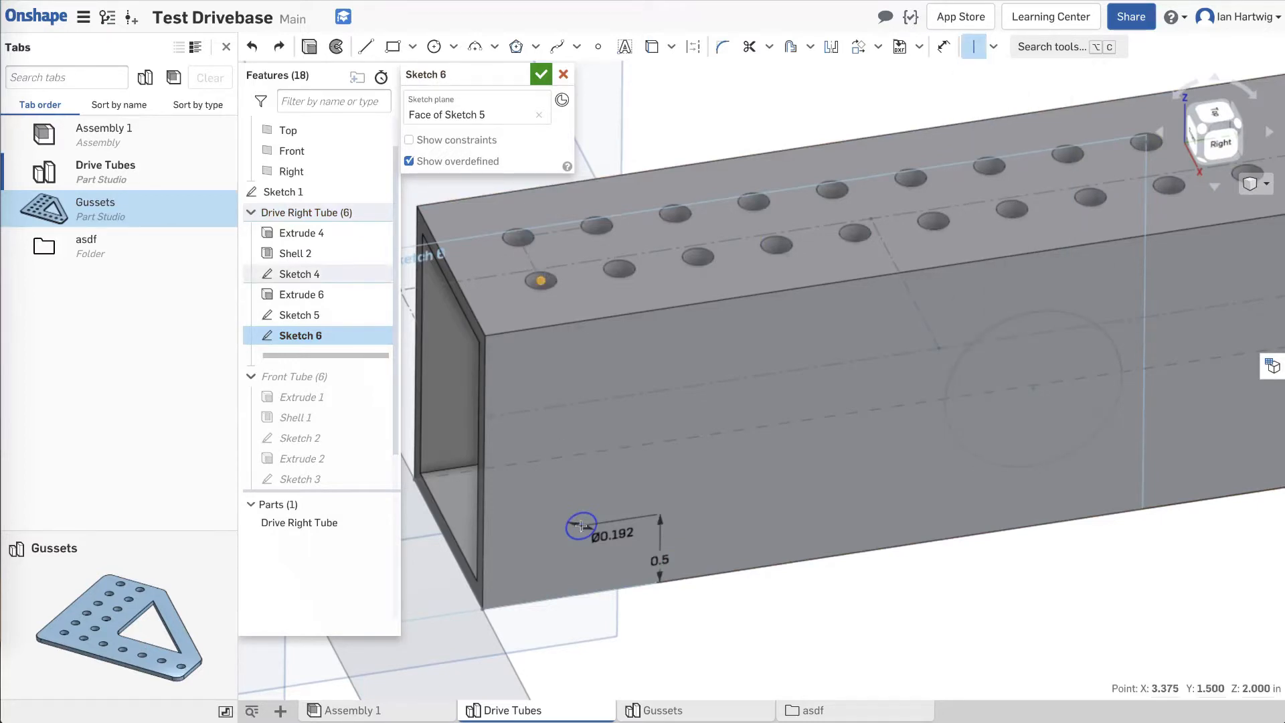
left_click(581, 527)
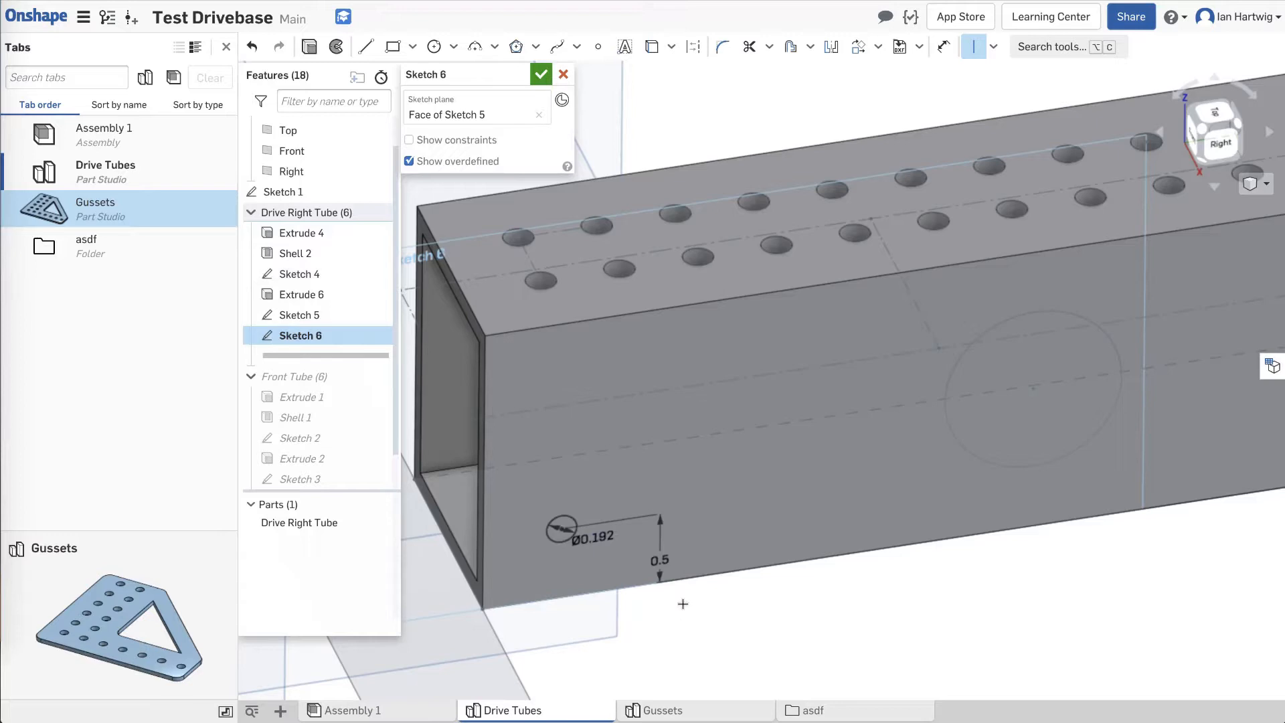
key("Escape")
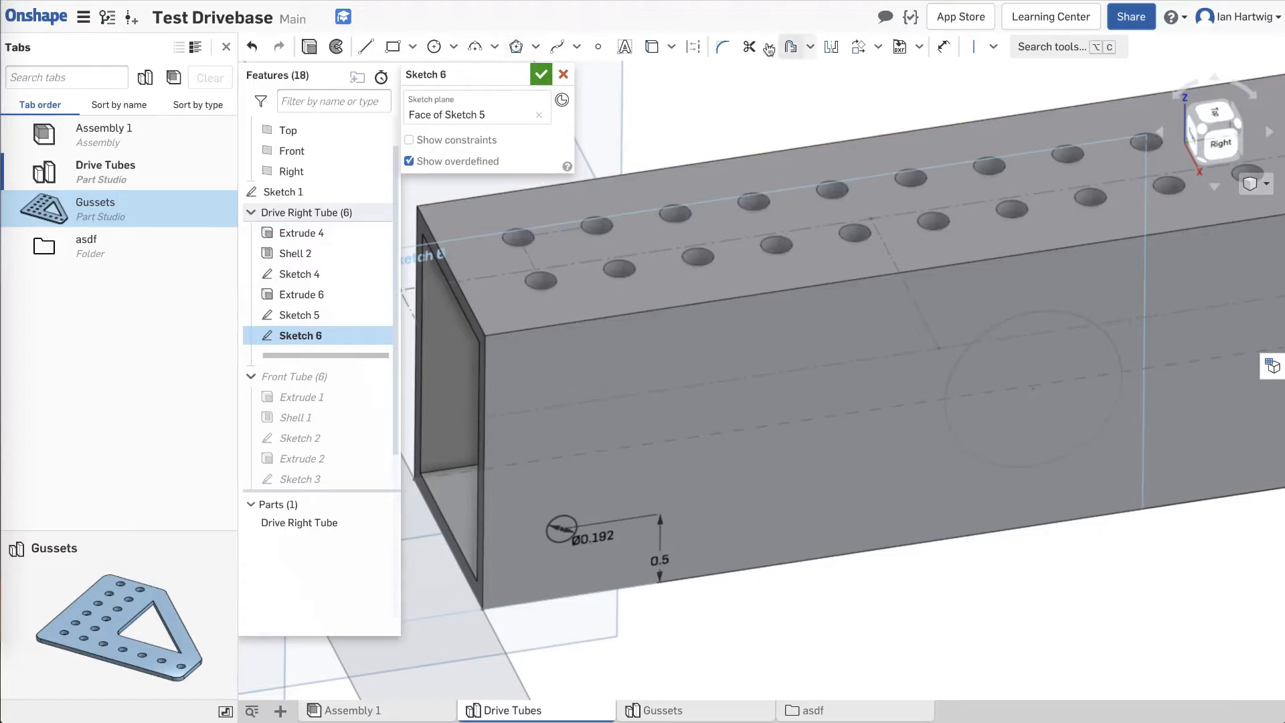
Start a linear pattern of the 0.192 in circle with 3 instances up the tube's side, spaced 0.5 in apart.
left_click(877, 47)
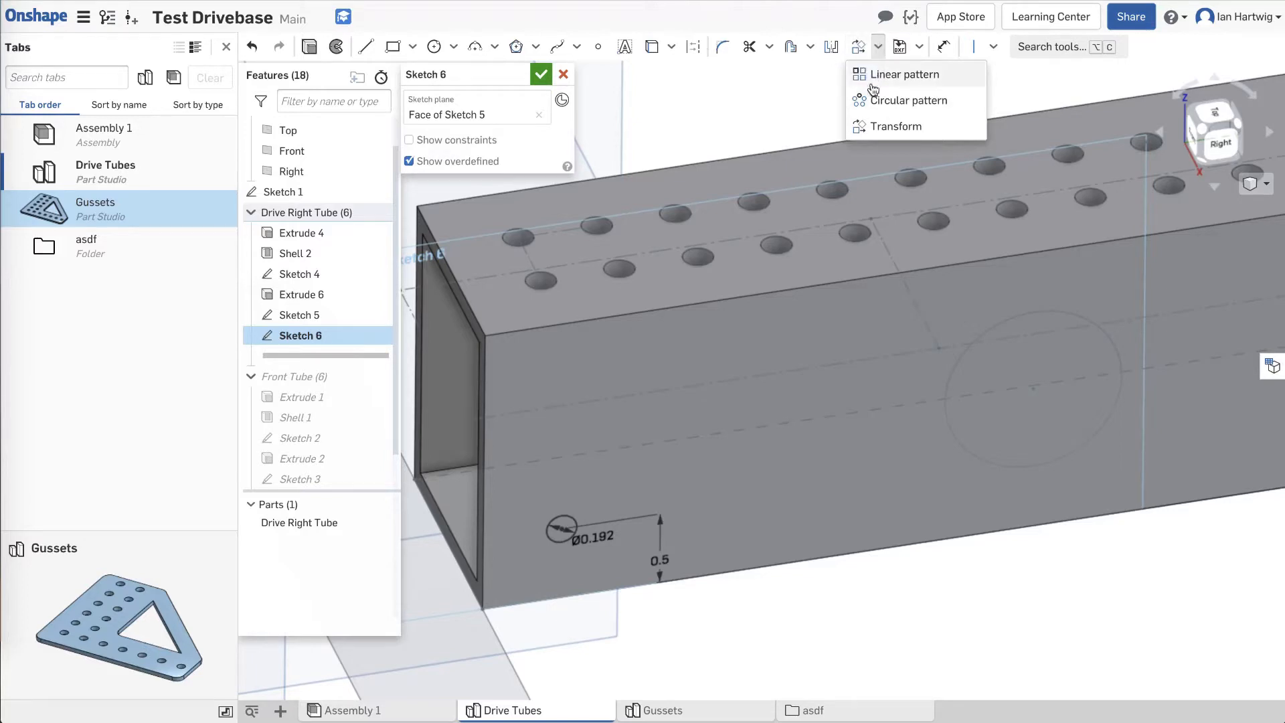
left_click(877, 47)
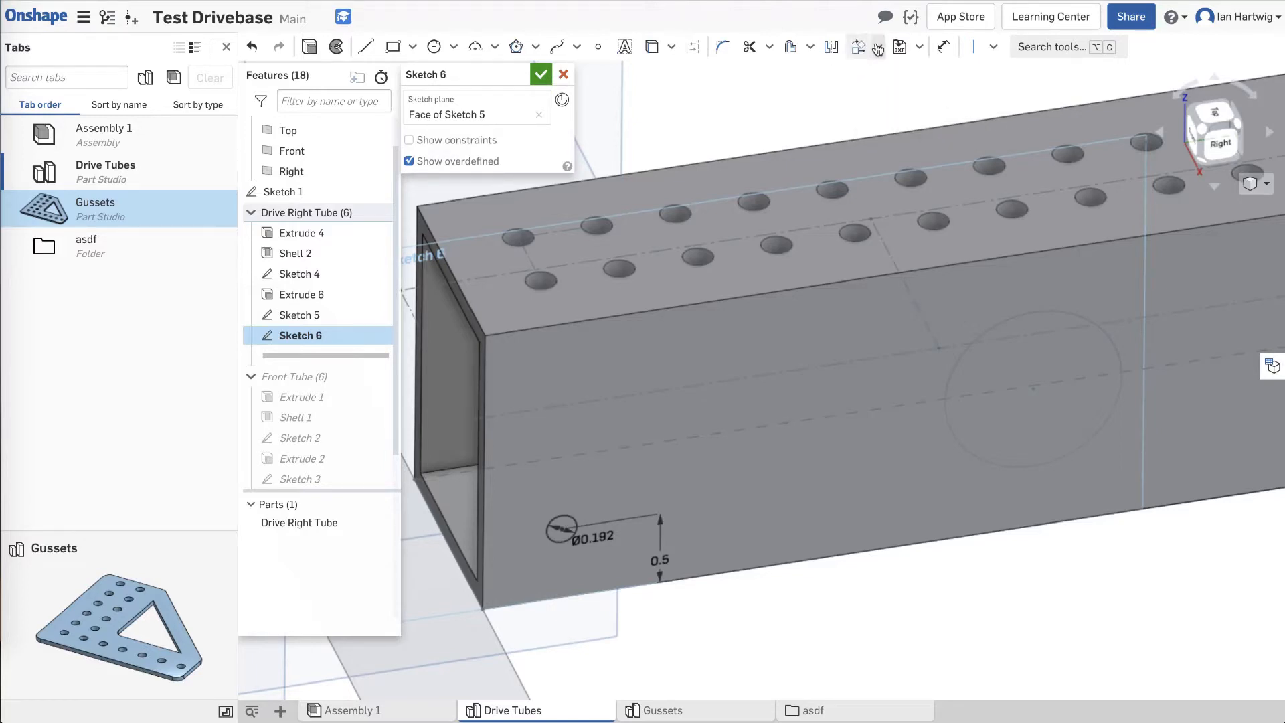
left_click(877, 47)
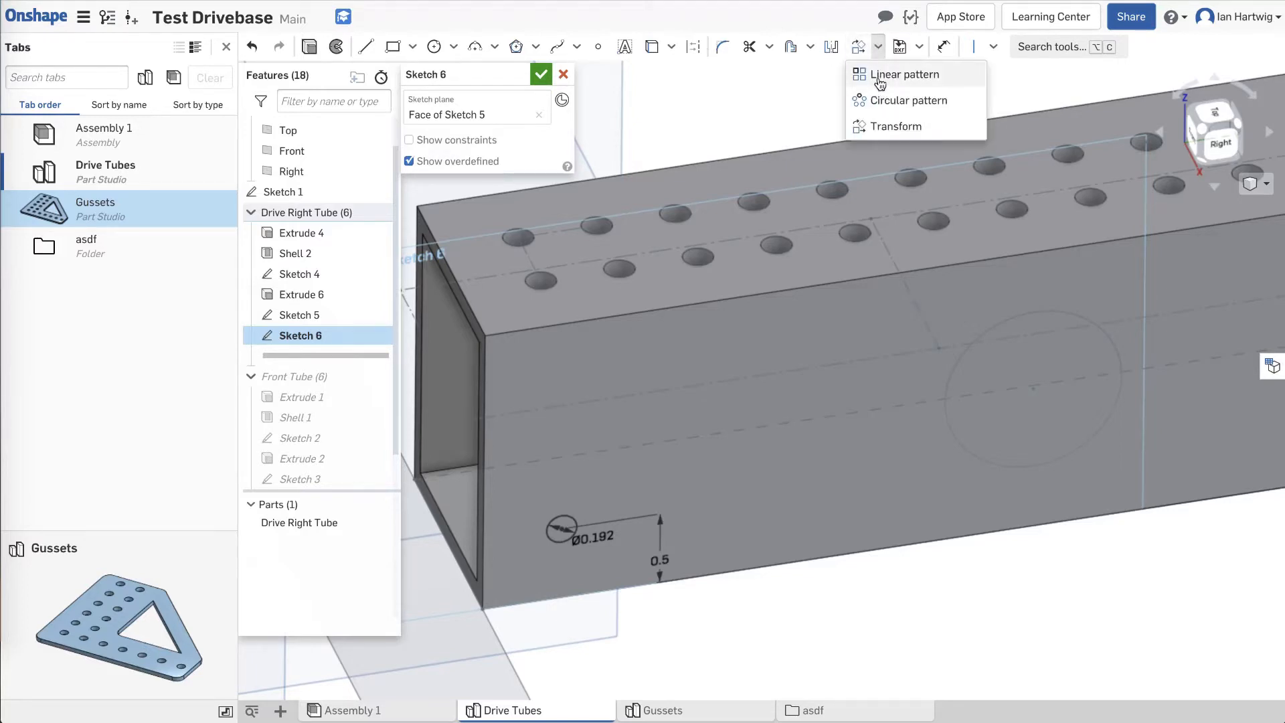
left_click(877, 49)
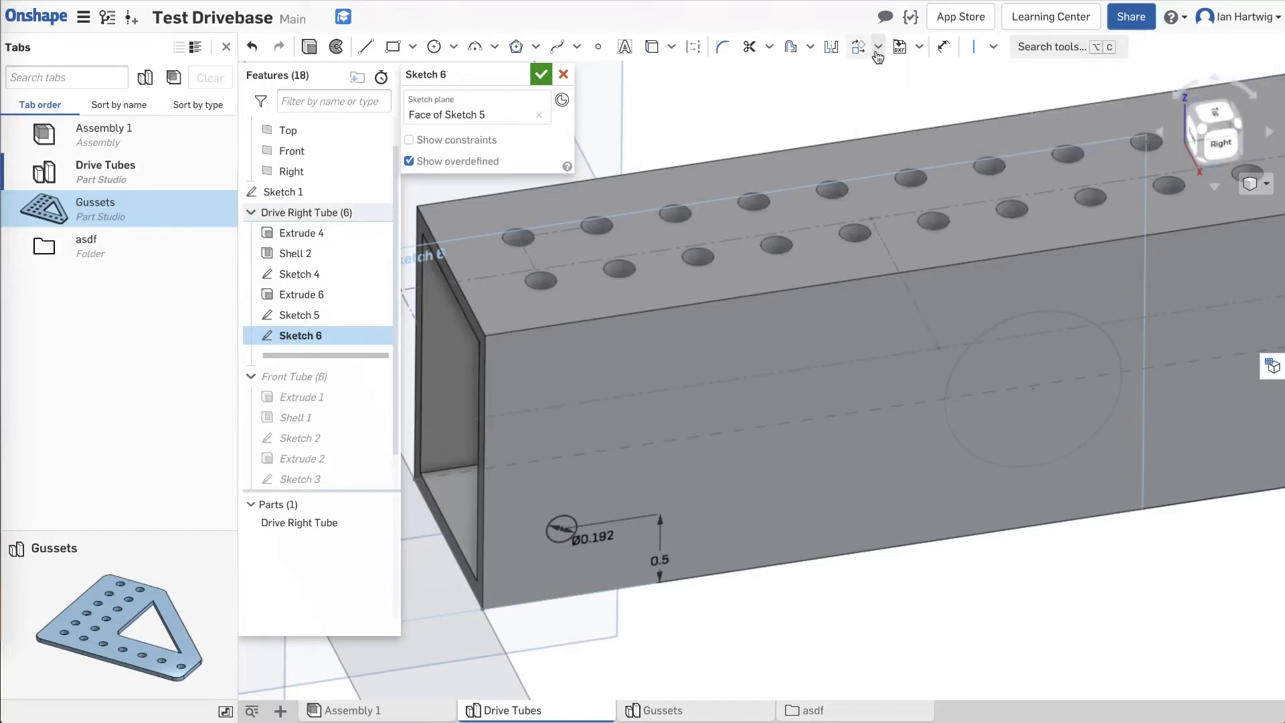
left_click(1031, 47)
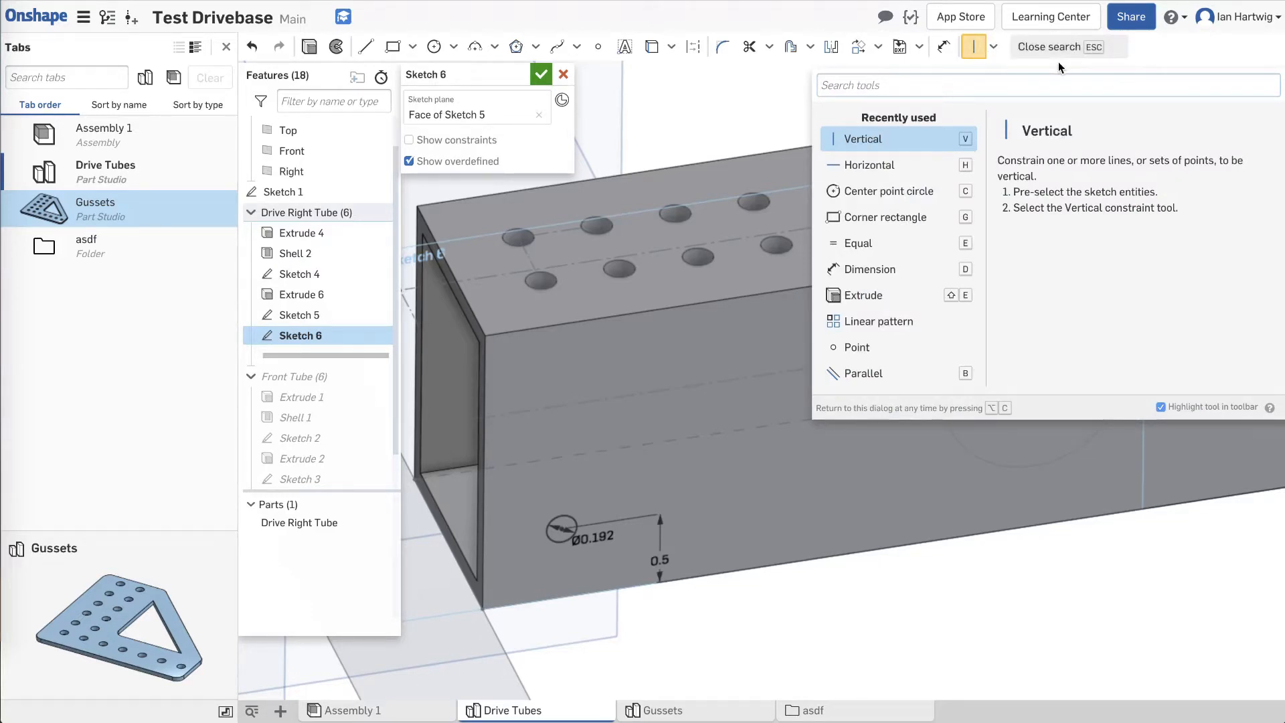
type("linear")
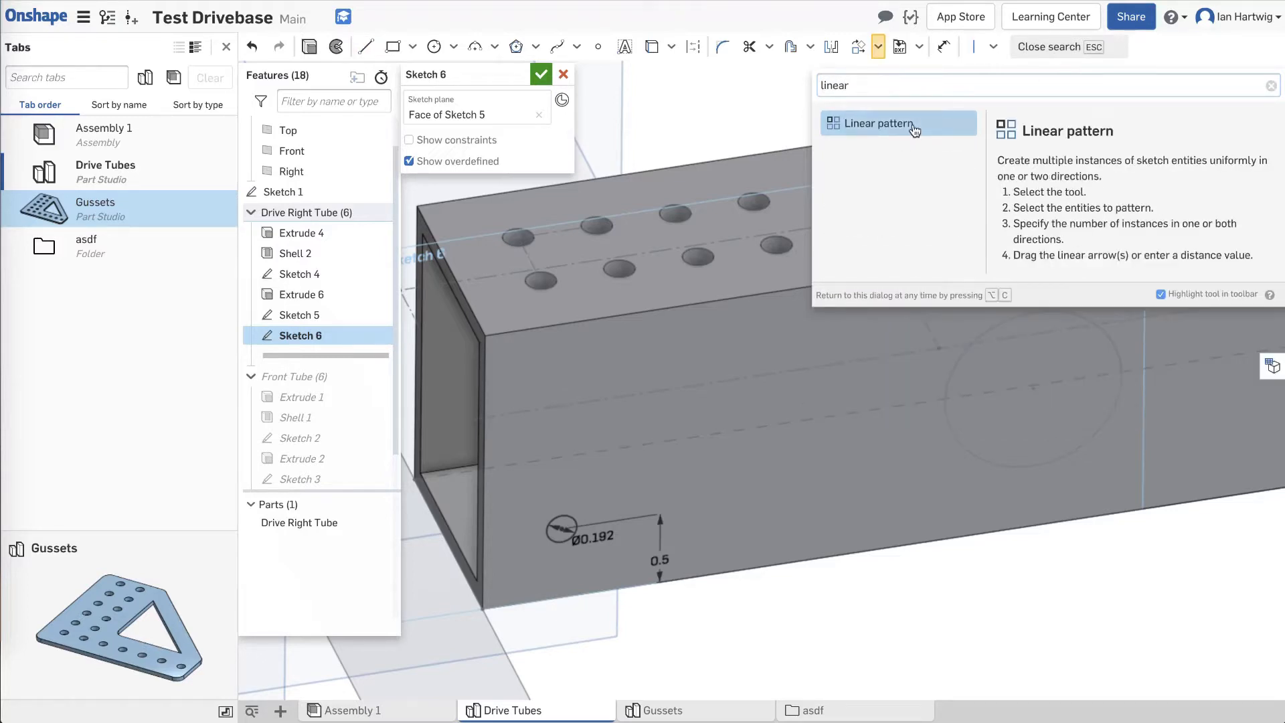
left_click(912, 125)
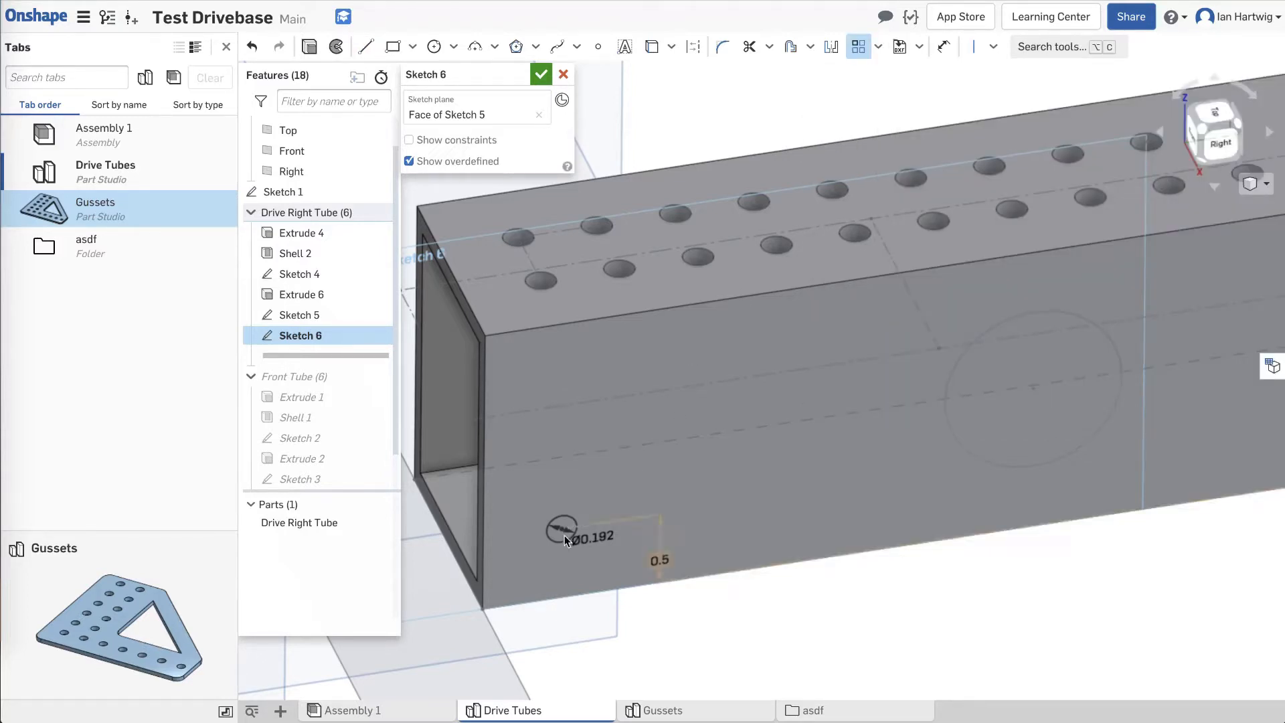
left_click(574, 517)
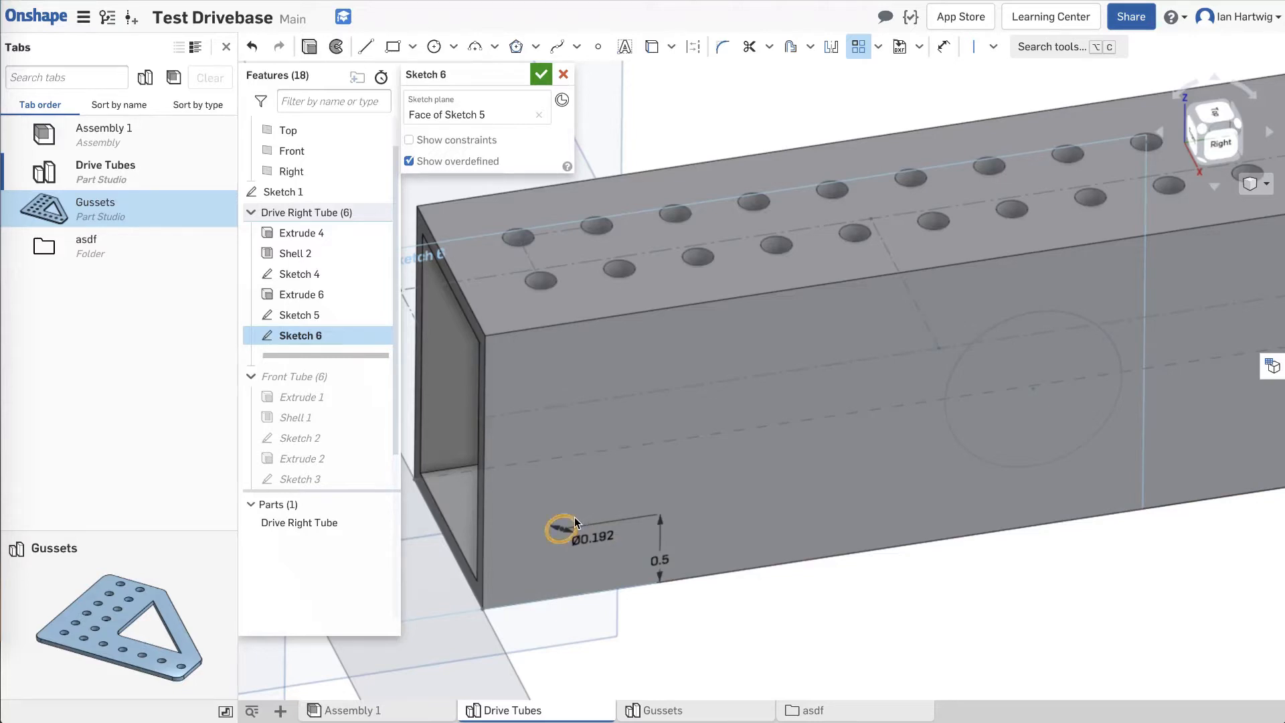
left_click(489, 337)
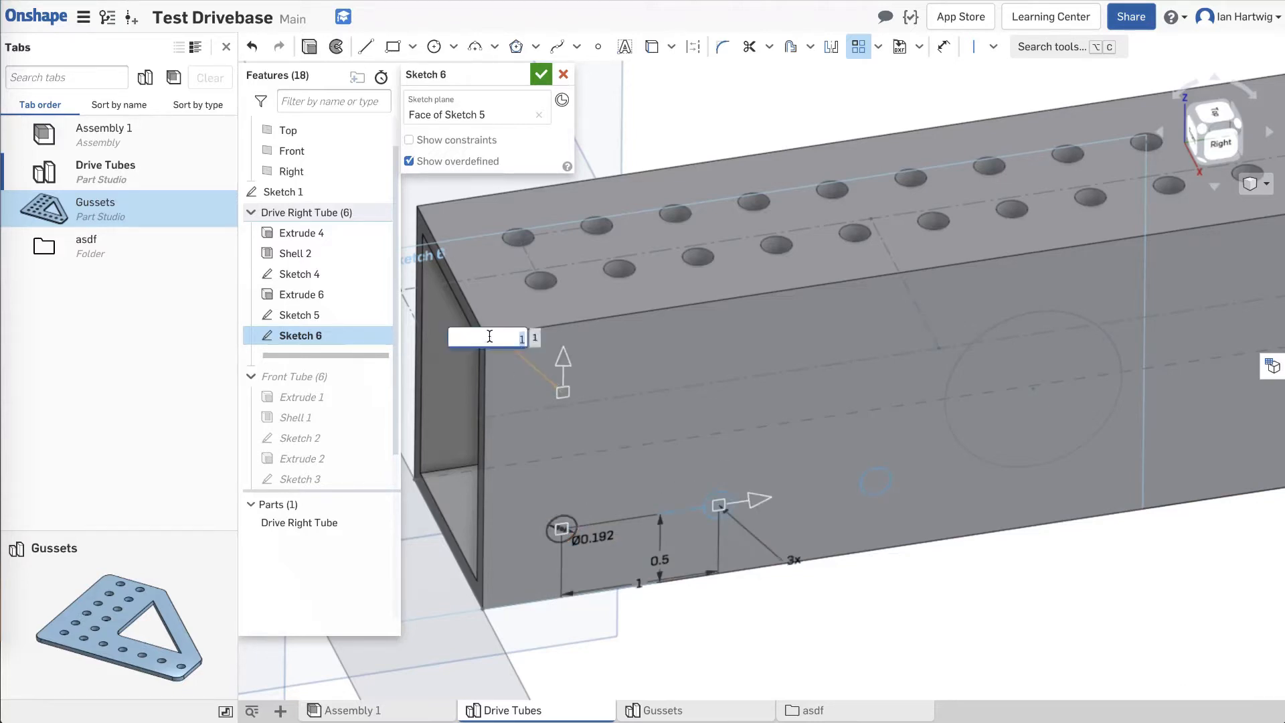
type("3")
key("Return")
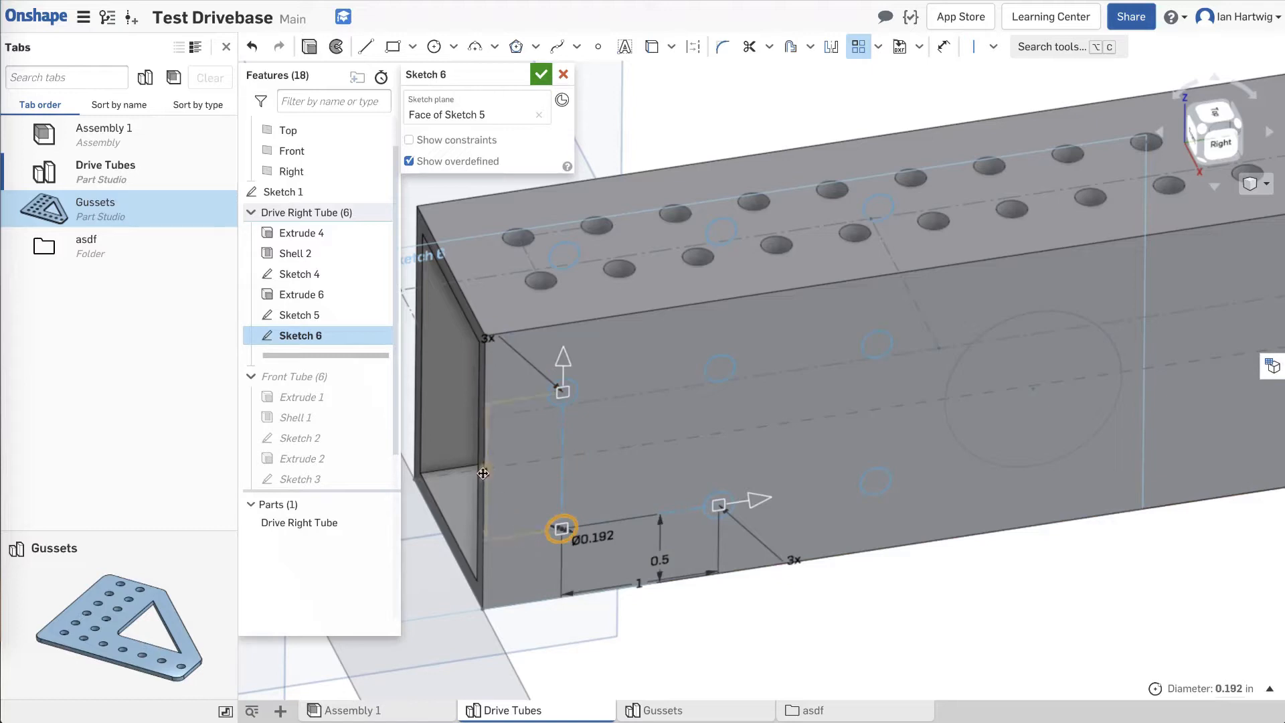
left_click(485, 471)
type("0.5")
key("Return")
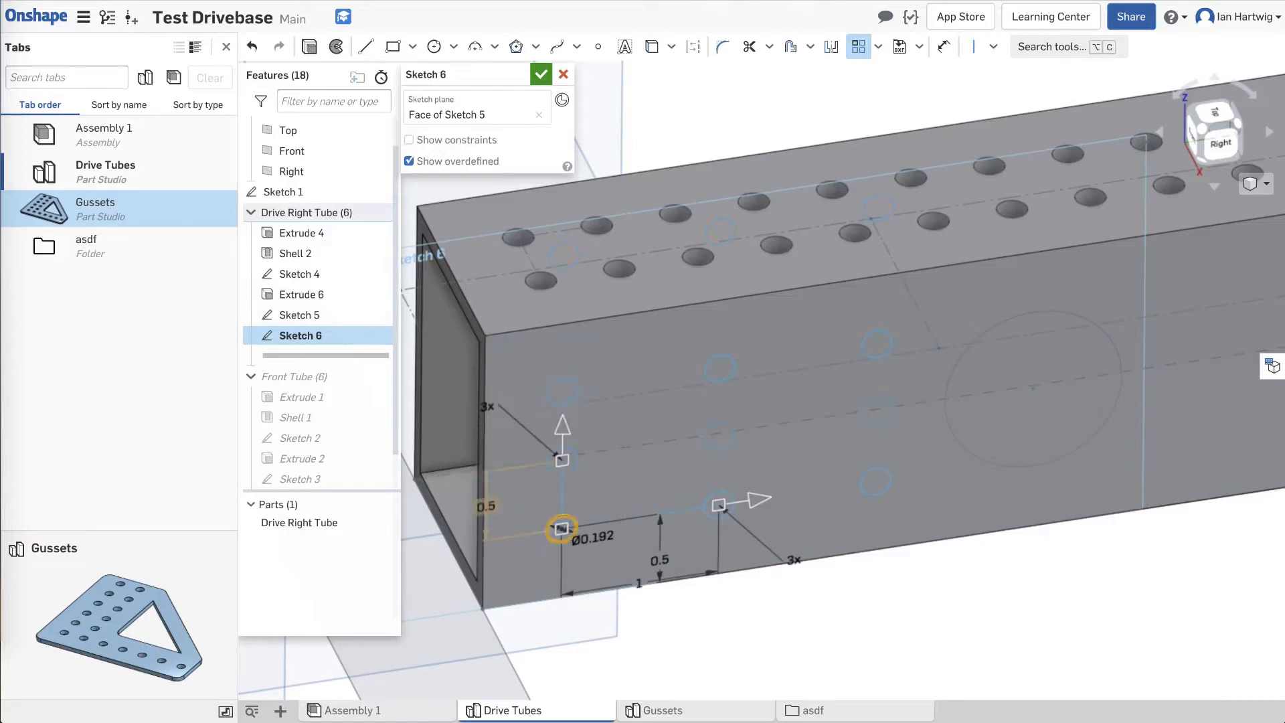
Set the pattern along the tube's length to 59 instances at 0.5 in spacing and apply it.
left_click(639, 581)
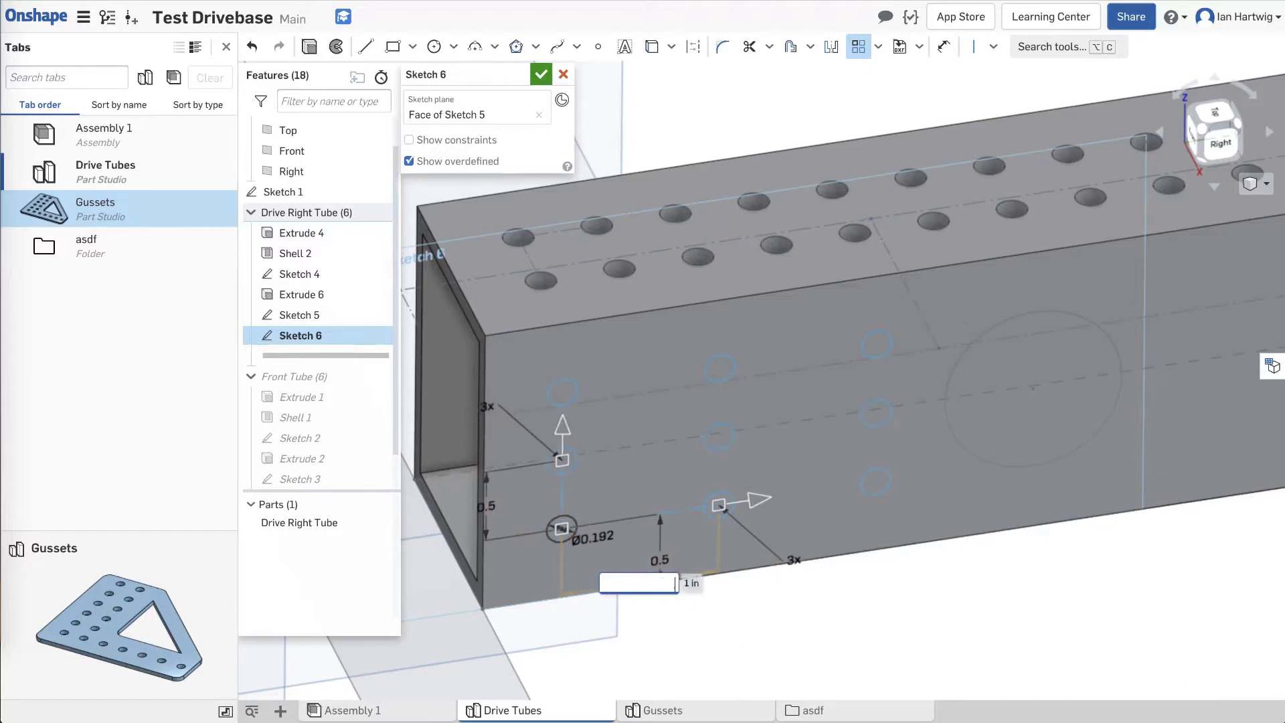
type("0.5")
key("Return")
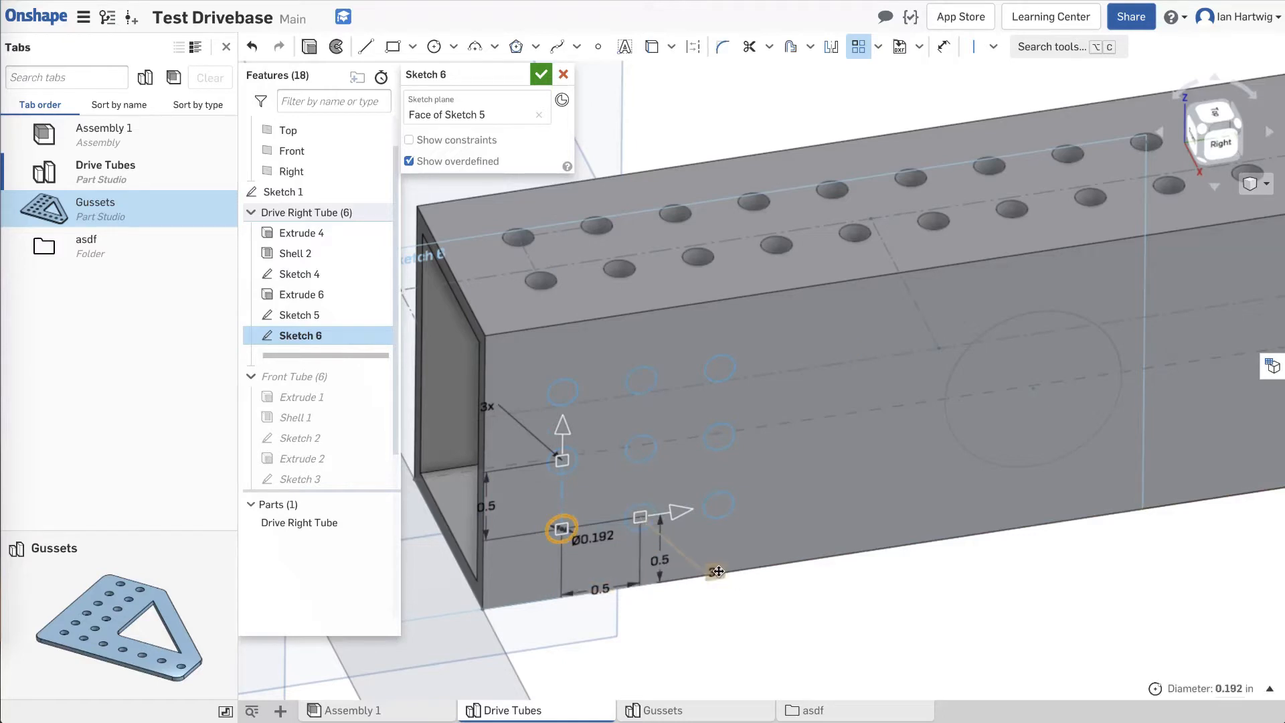
left_click(715, 571)
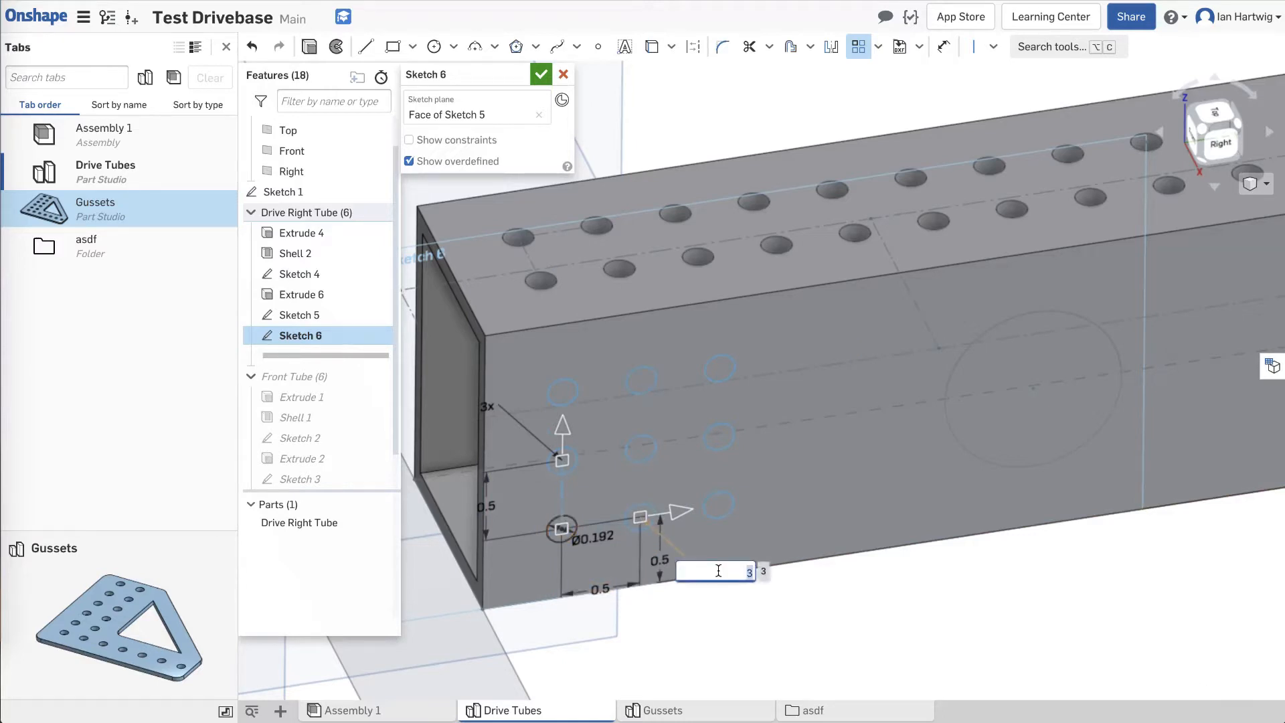
type("59i")
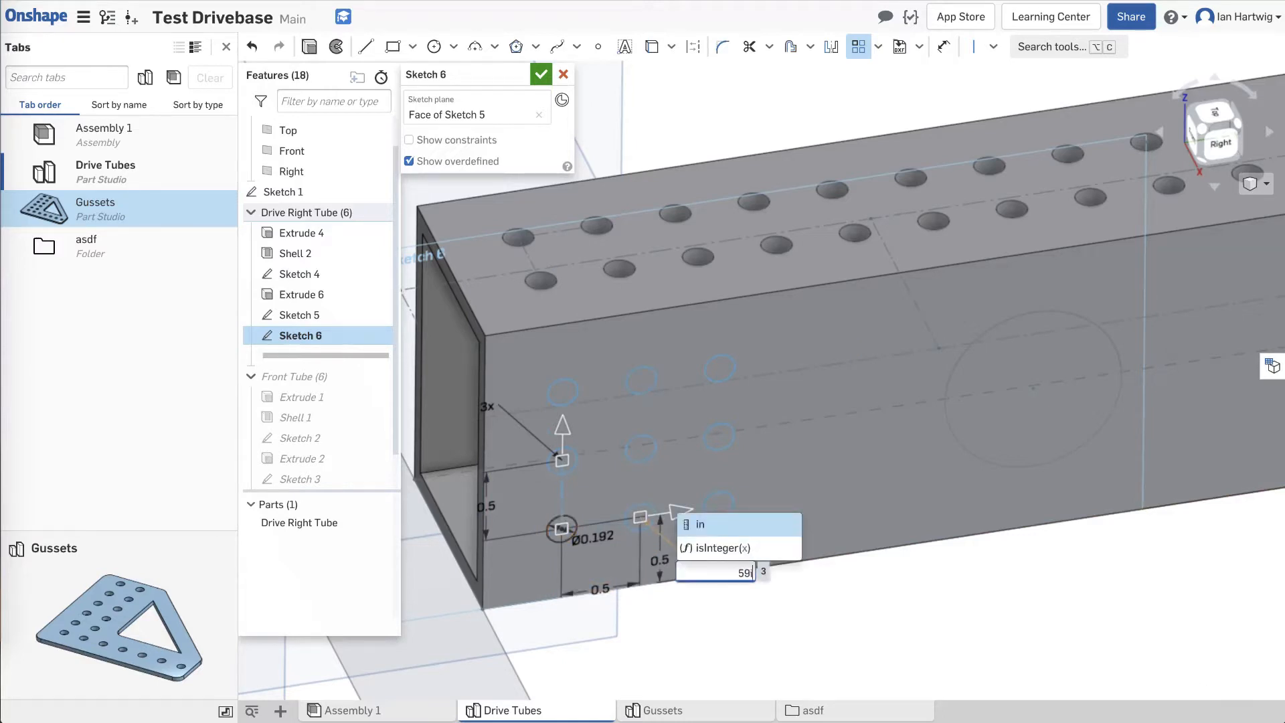
key("BackSpace")
type("x")
key("Return")
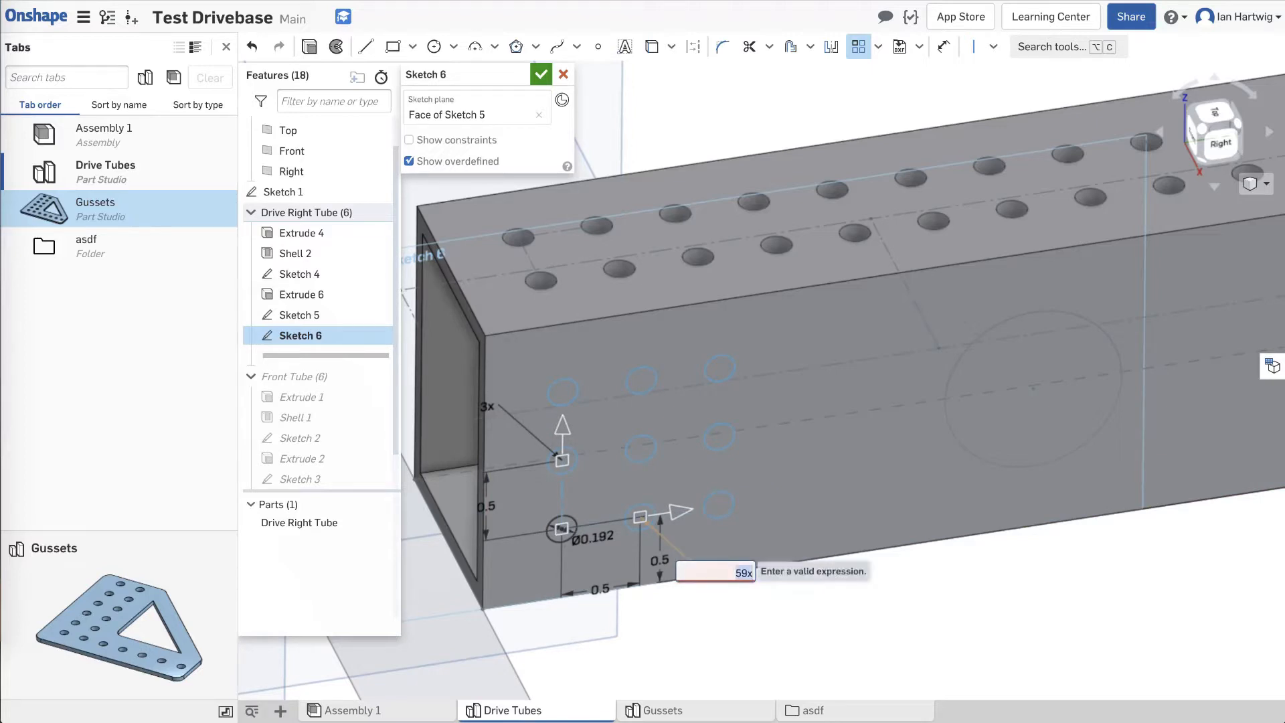
left_click(561, 528)
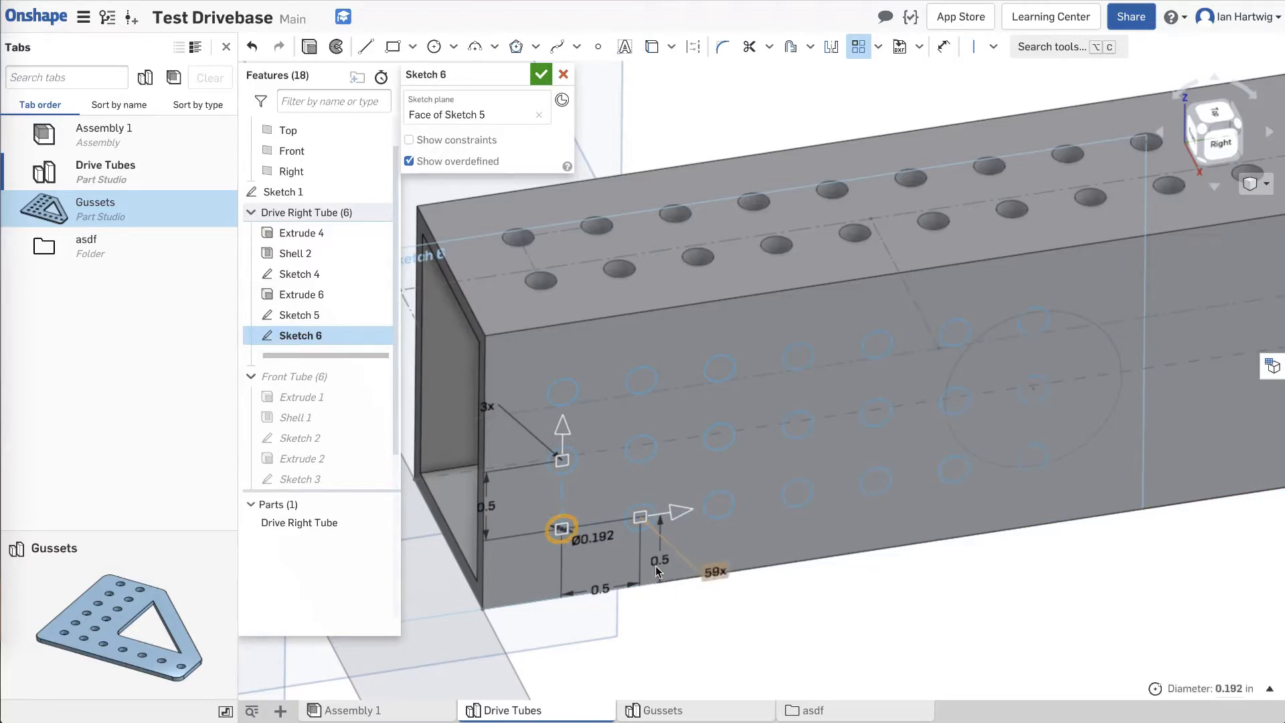
scroll(560, 541, "down", 5)
scroll(560, 571, "down", 5)
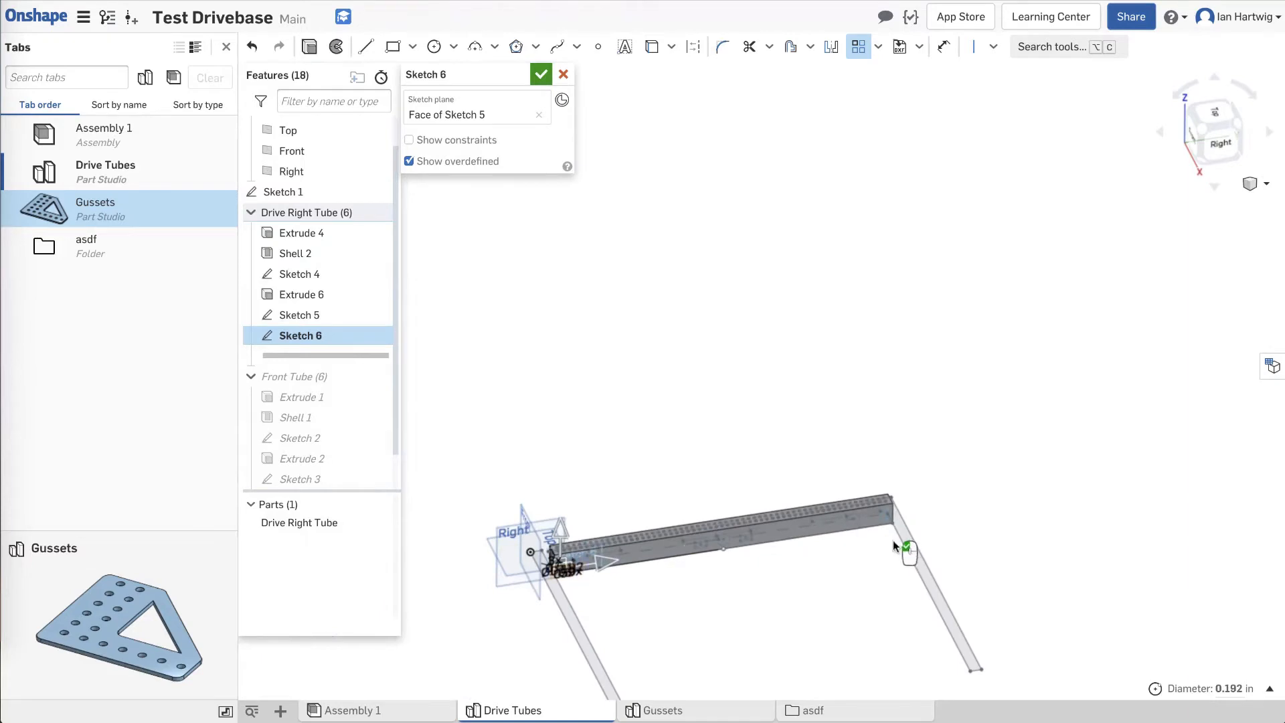
scroll(893, 540, "up", 6)
scroll(892, 423, "up", 5)
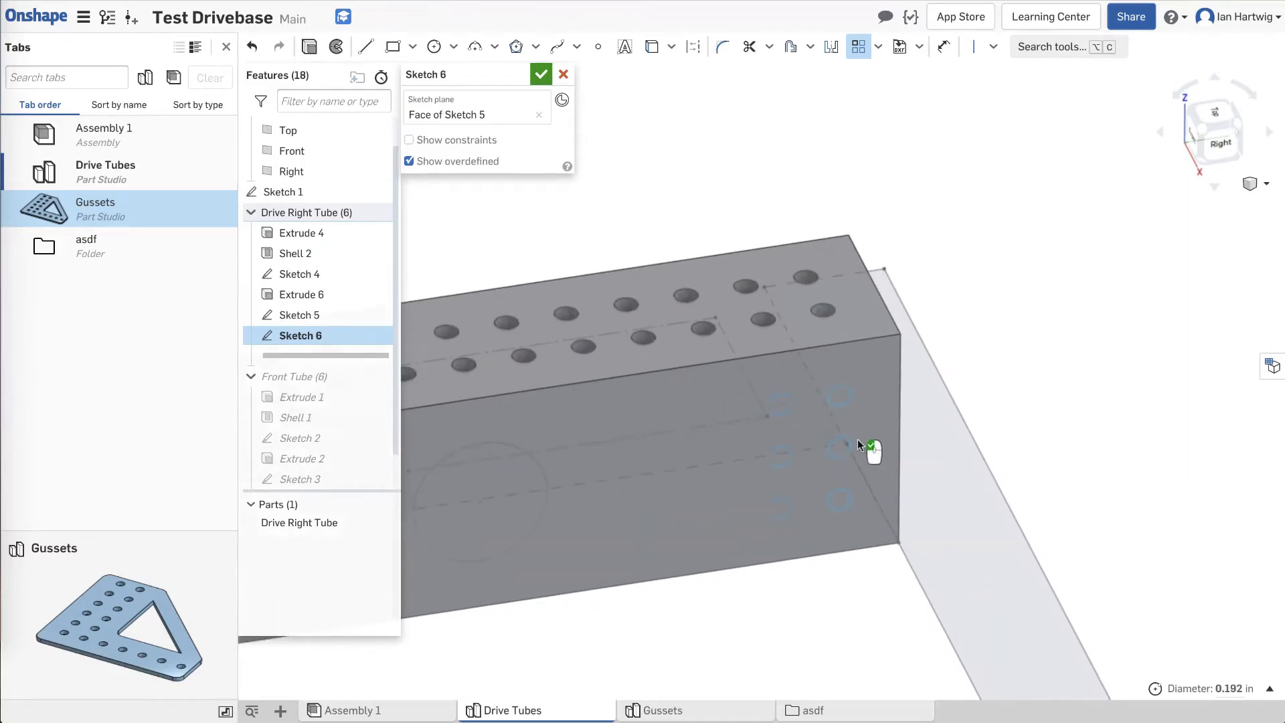
scroll(1118, 335, "down", 5)
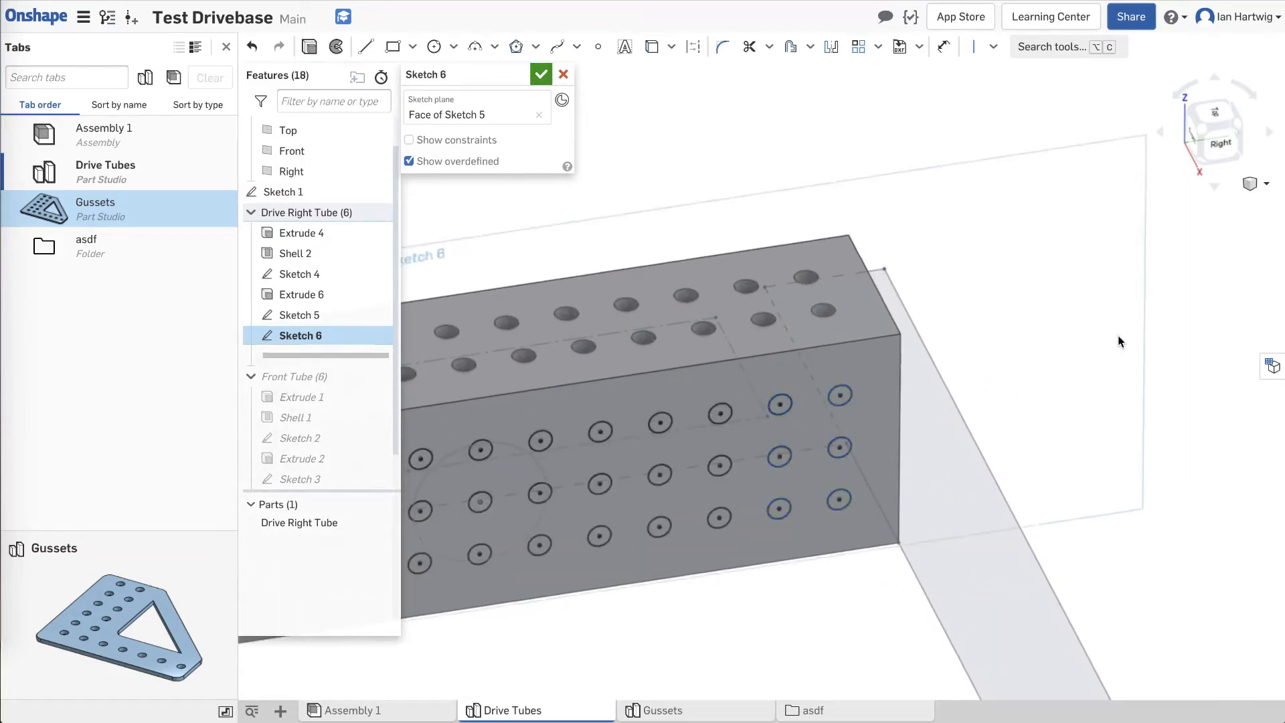
Examine the hole grid straight on from the right, including where it overlaps the large circle near the tube's end.
scroll(962, 442, "down", 3)
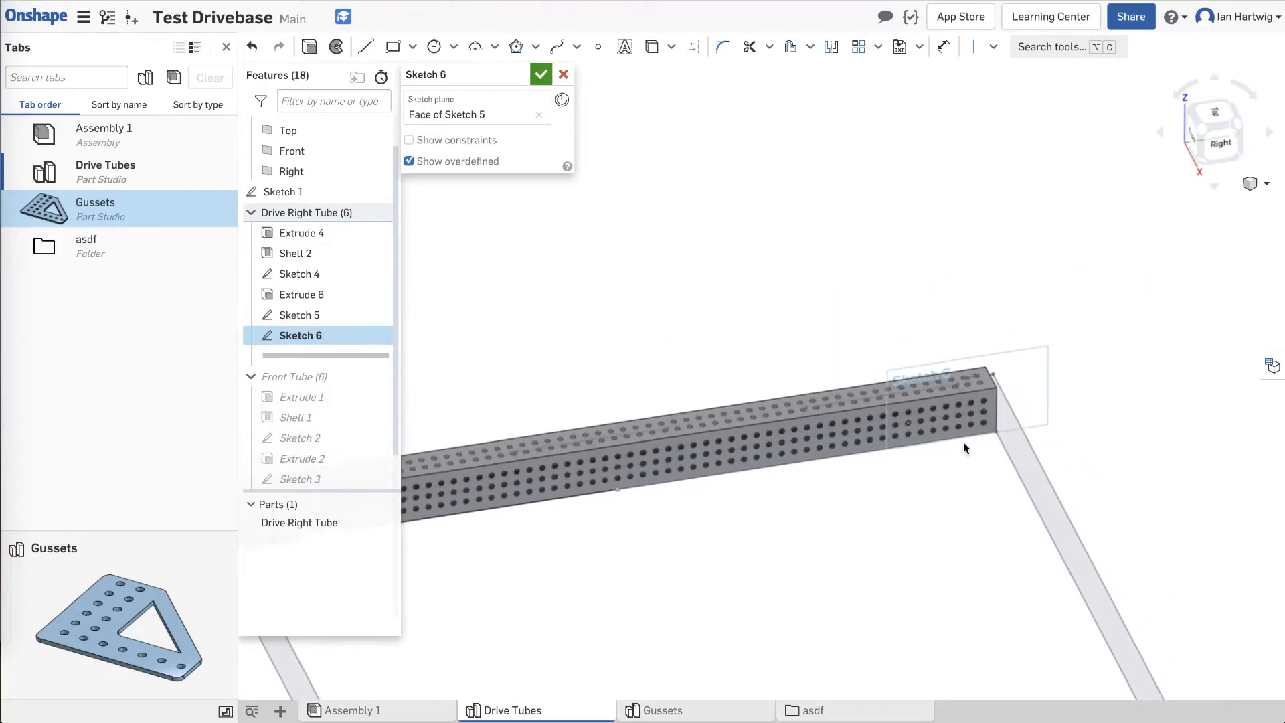
left_click(1214, 148)
scroll(785, 360, "up", 3)
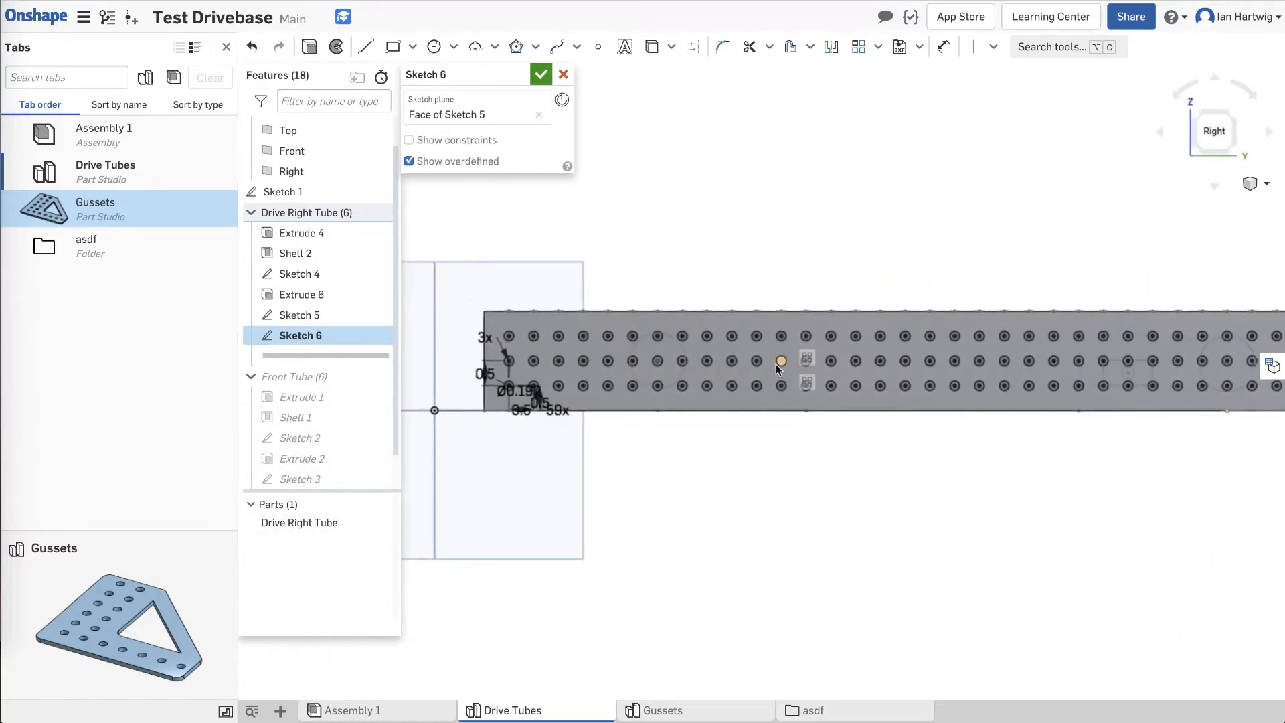
scroll(592, 371, "up", 3)
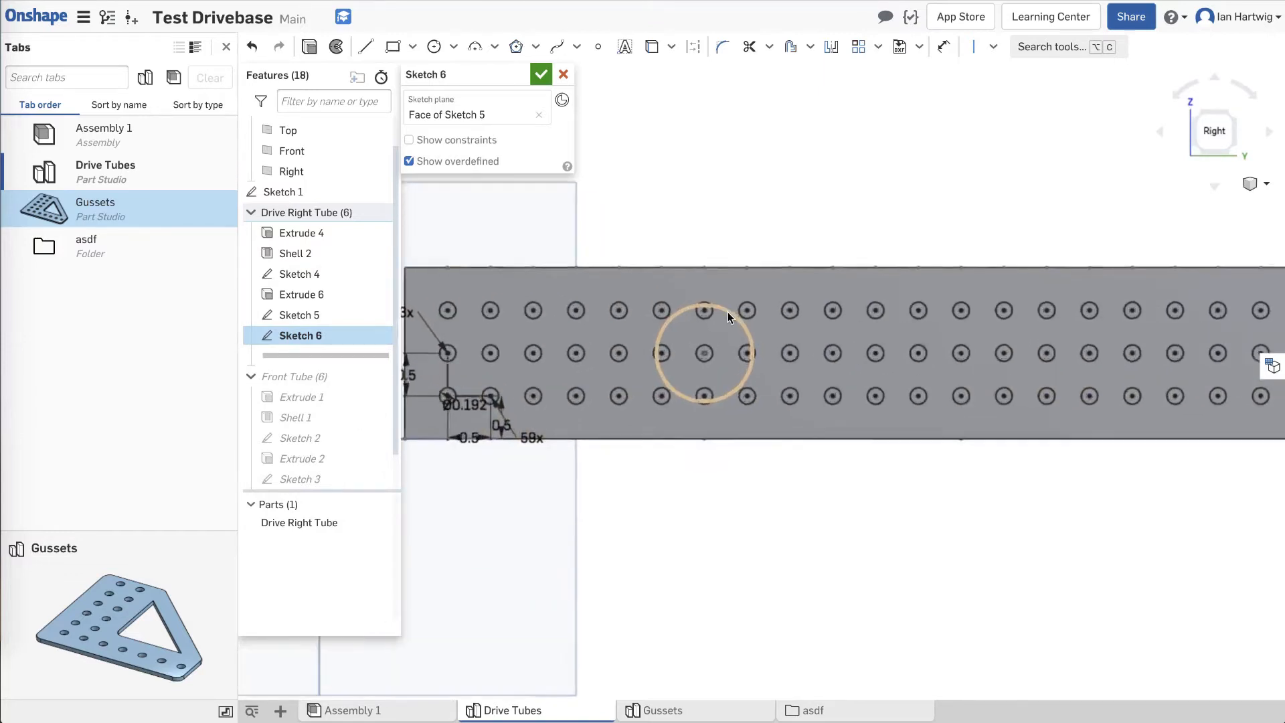
scroll(629, 478, "down", 1)
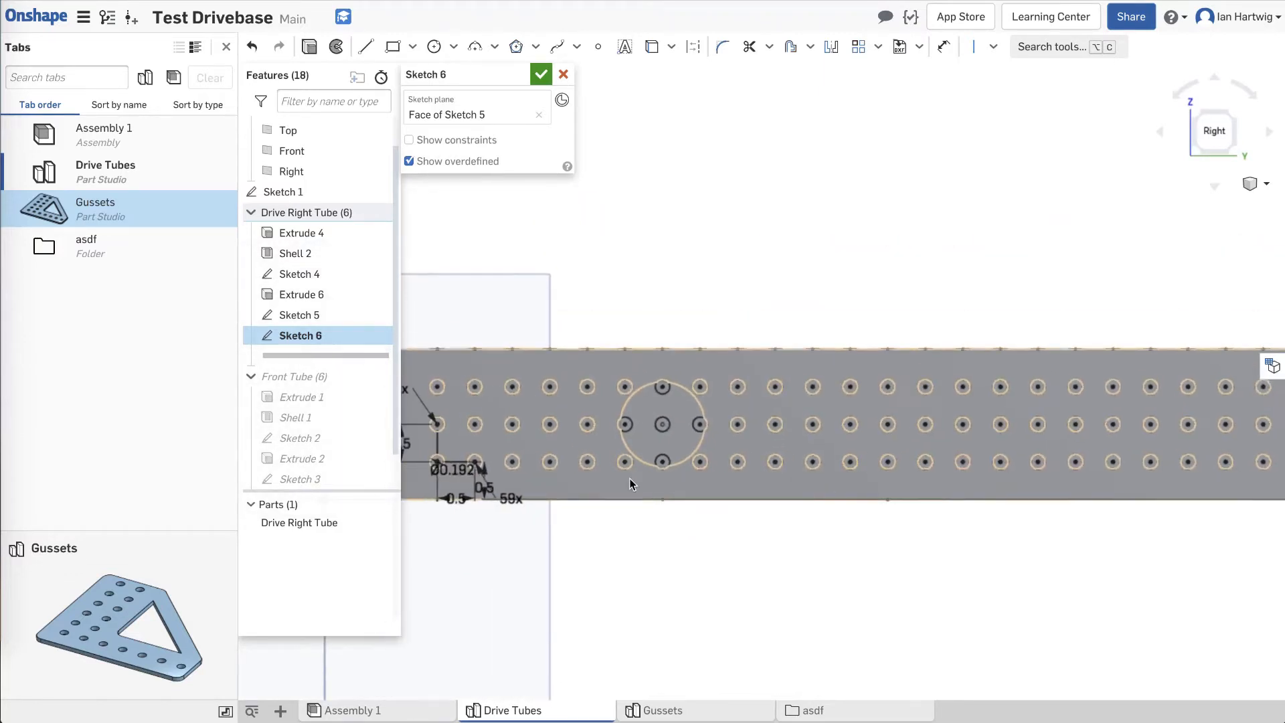
left_click(636, 447)
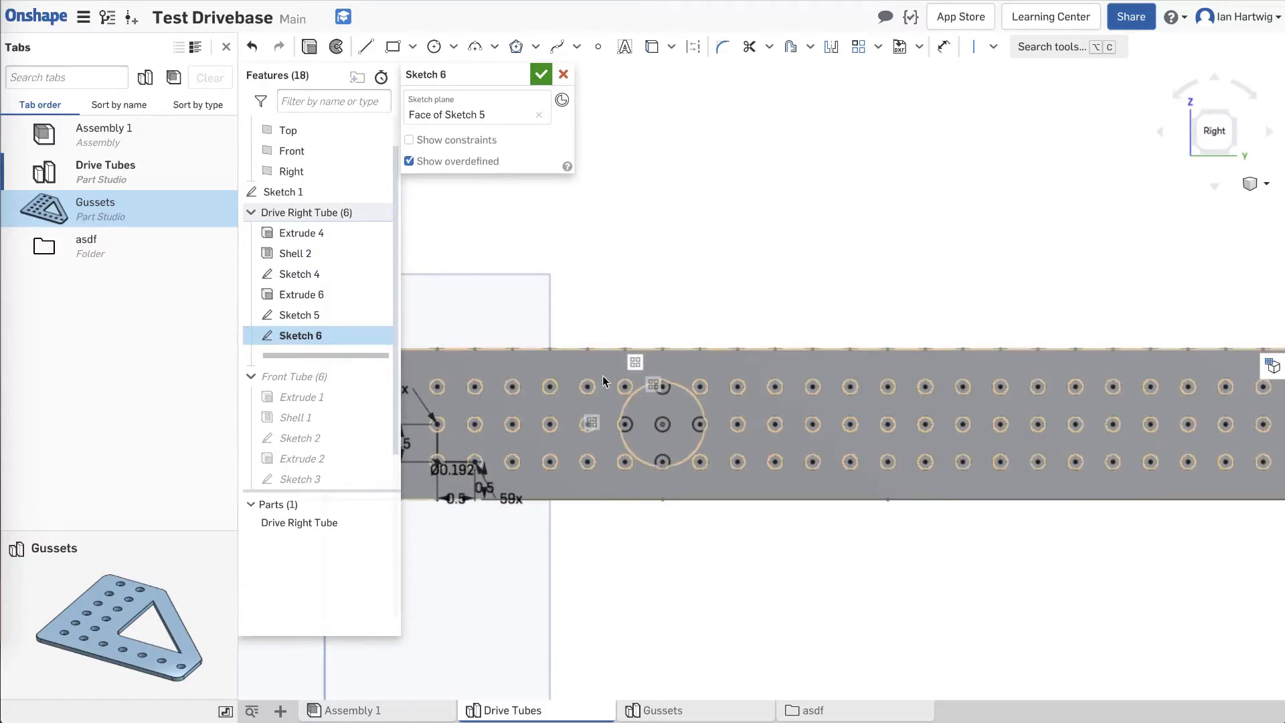
scroll(886, 347, "down", 4)
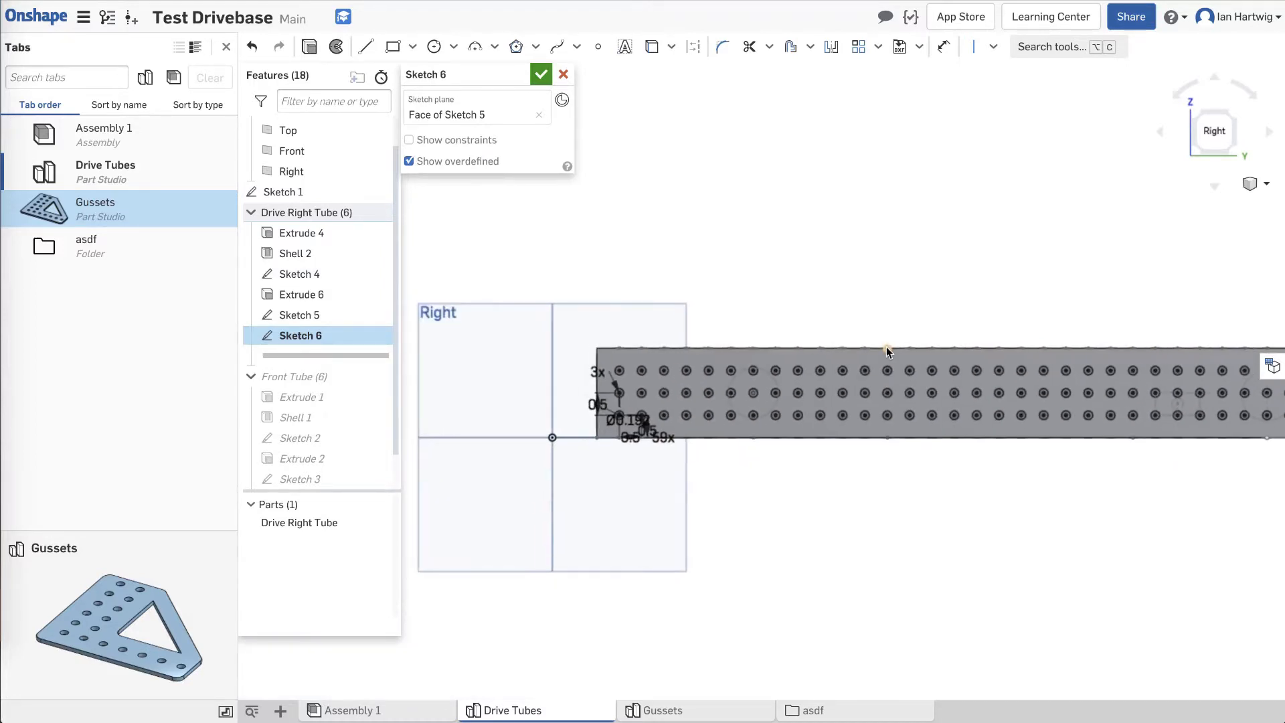
Convert the nine small holes overlapping the large circle near the tube's origin end to construction geometry.
scroll(723, 373, "up", 3)
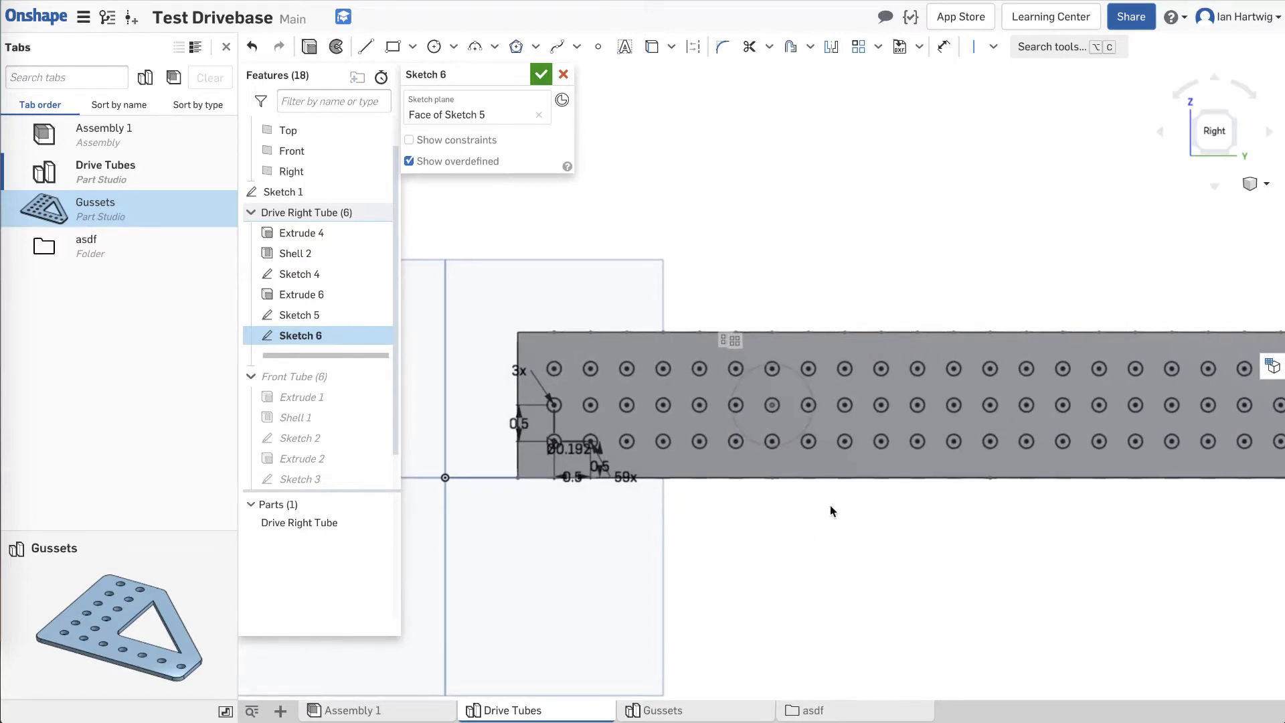
left_click_drag(825, 511, 747, 372)
left_click_drag(708, 355, 715, 351)
scroll(749, 366, "up", 3)
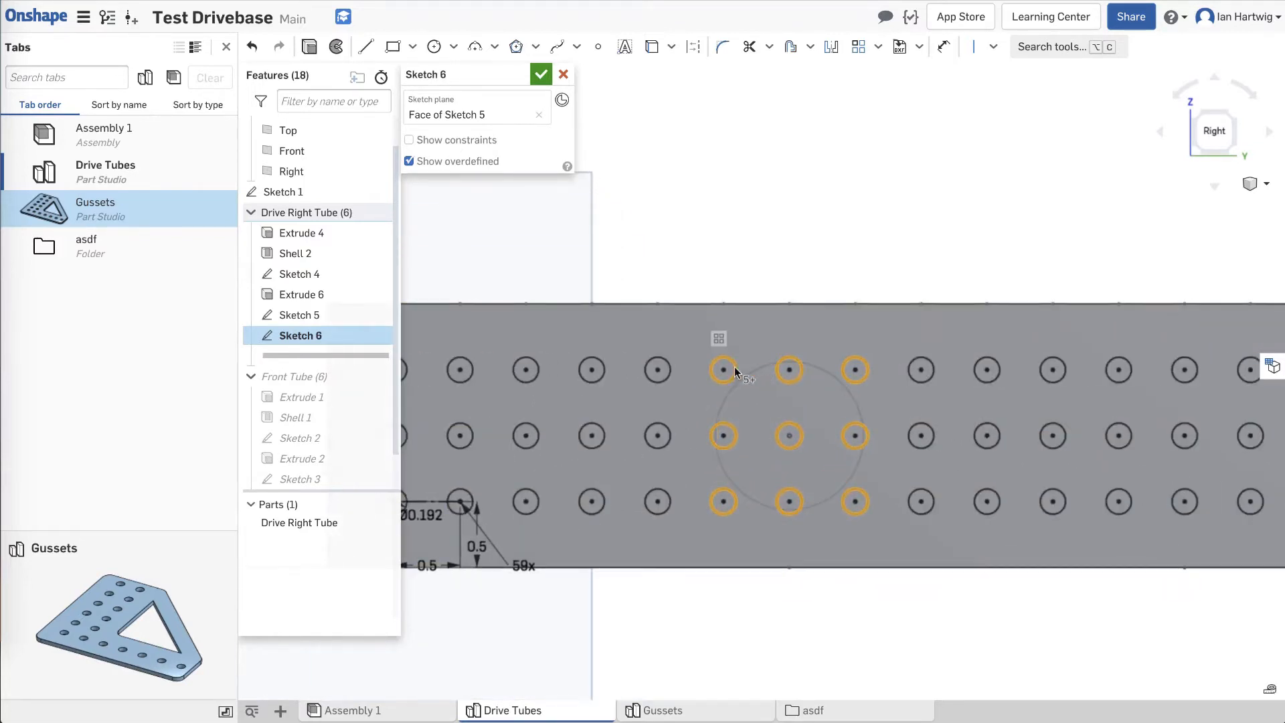
right_click(736, 368)
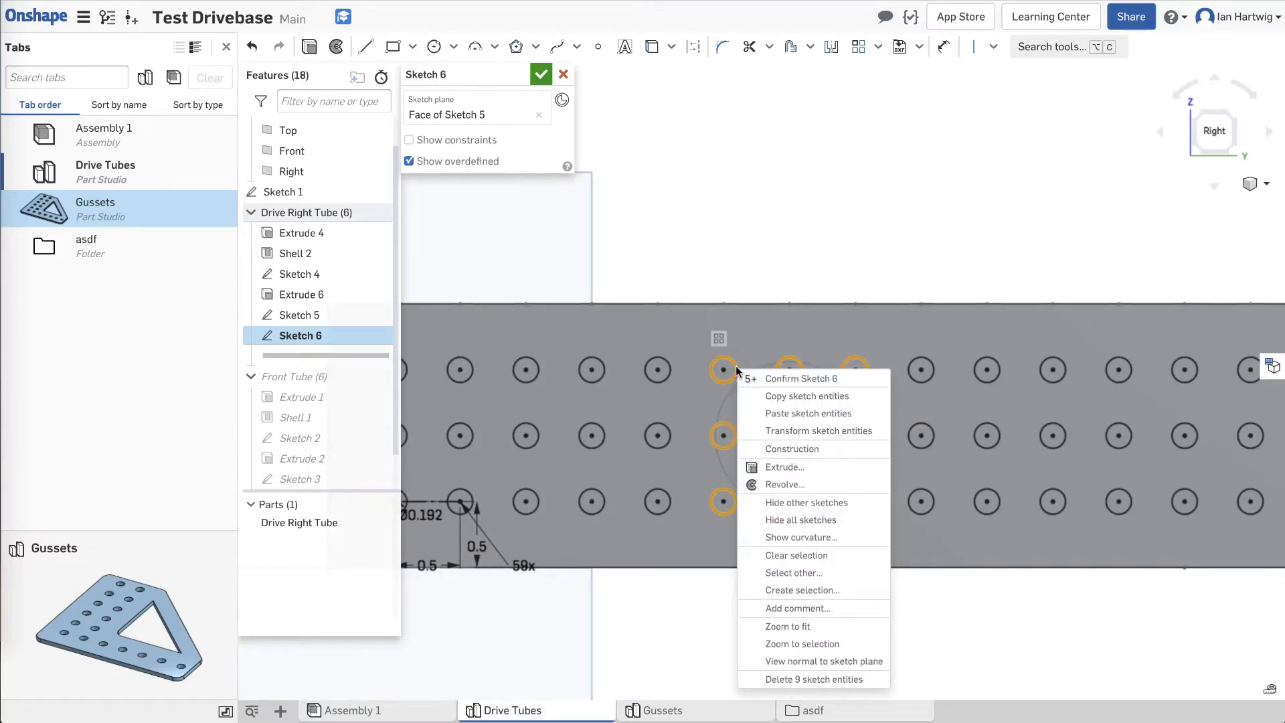
left_click(791, 449)
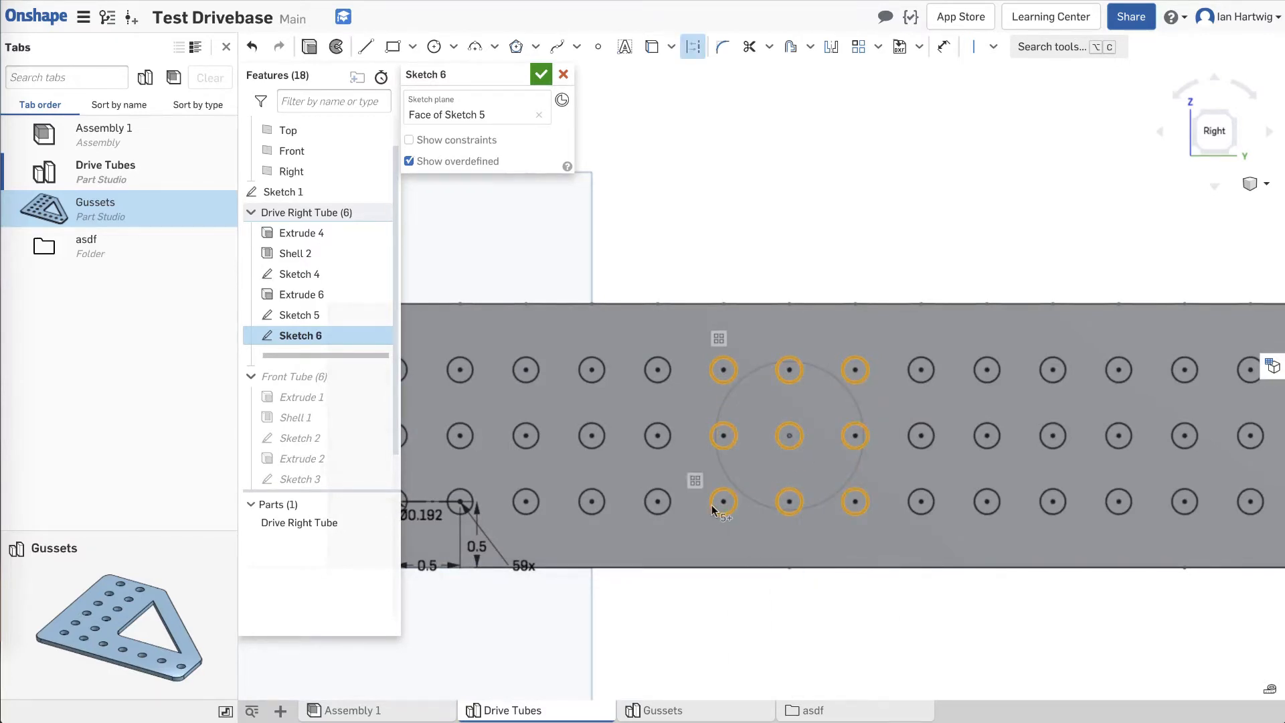
scroll(712, 504, "down", 3)
left_click(730, 611)
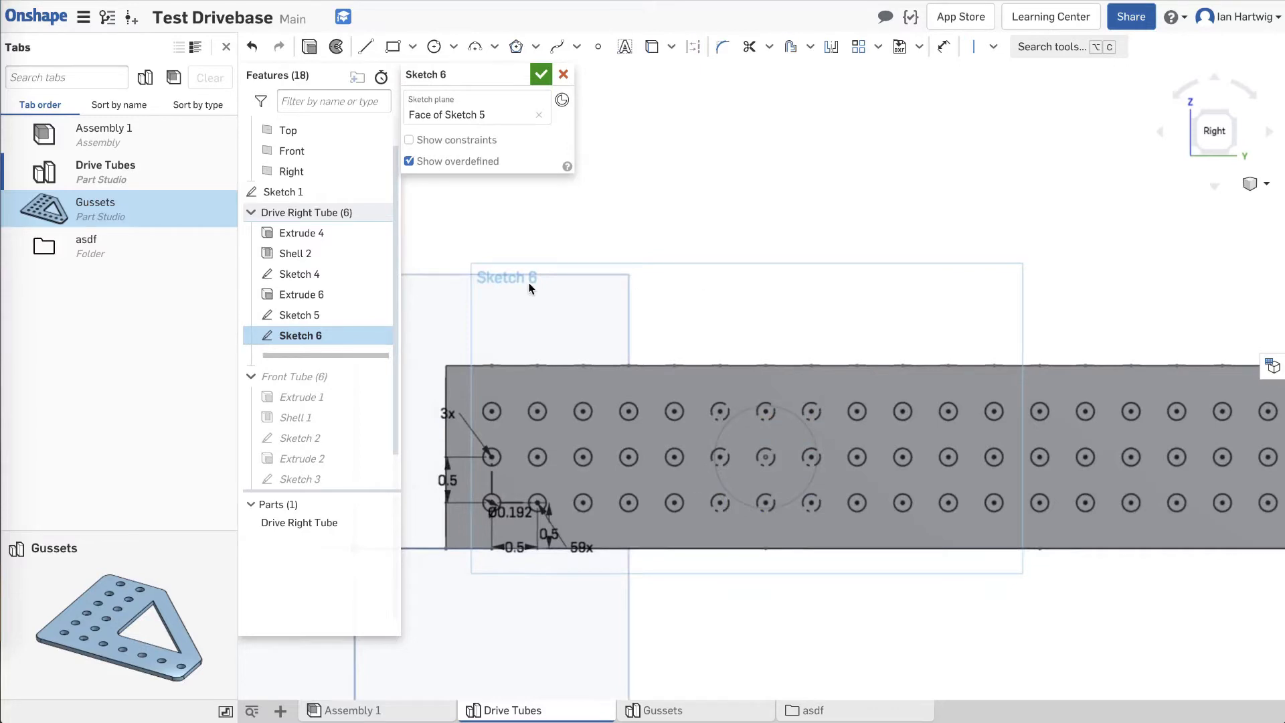
Convert the lower two rows' holes spanning both rectangular cutouts, plus the three top-row holes at the middle large circle, to construction geometry.
scroll(529, 286, "down", 5)
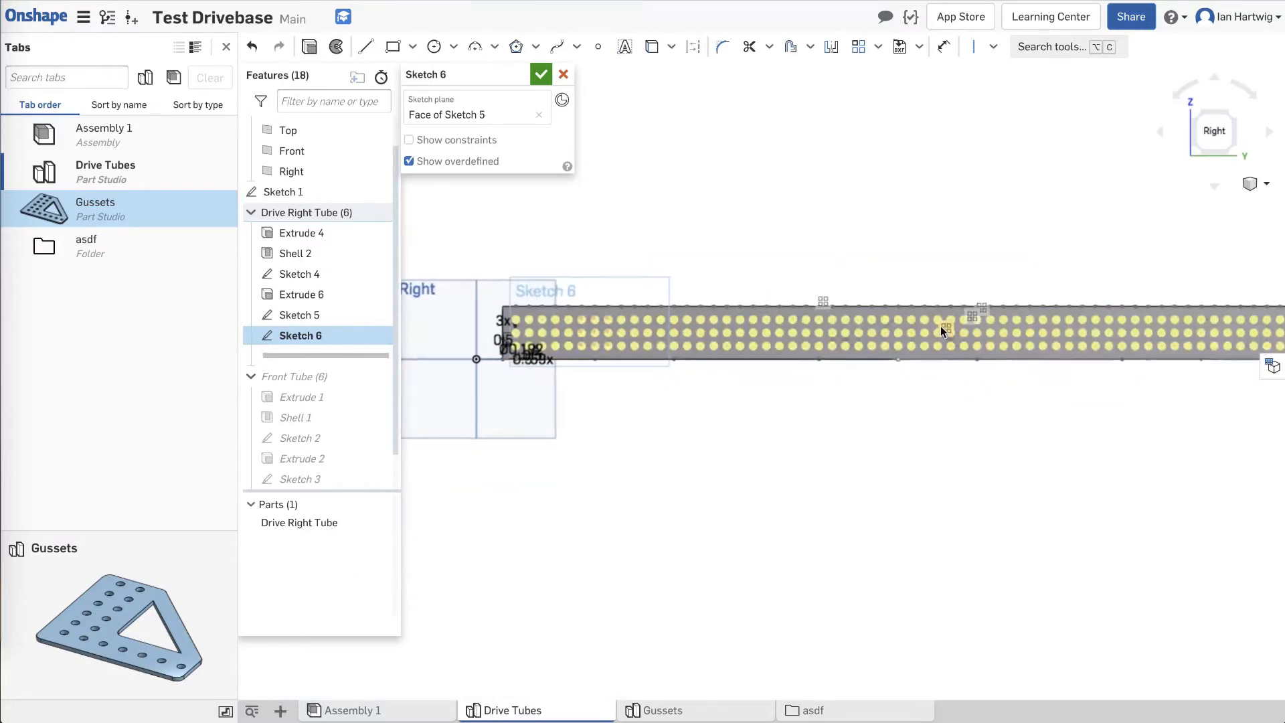
scroll(940, 327, "up", 5)
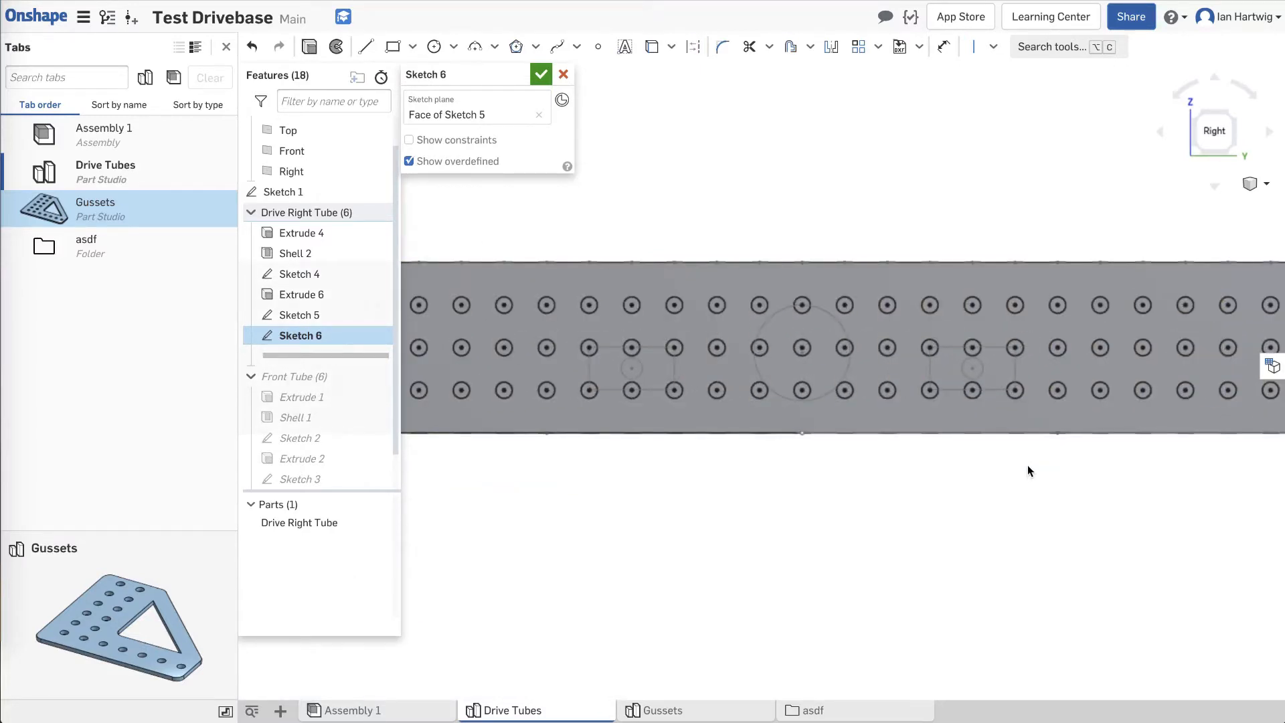
left_click_drag(1026, 464, 571, 328)
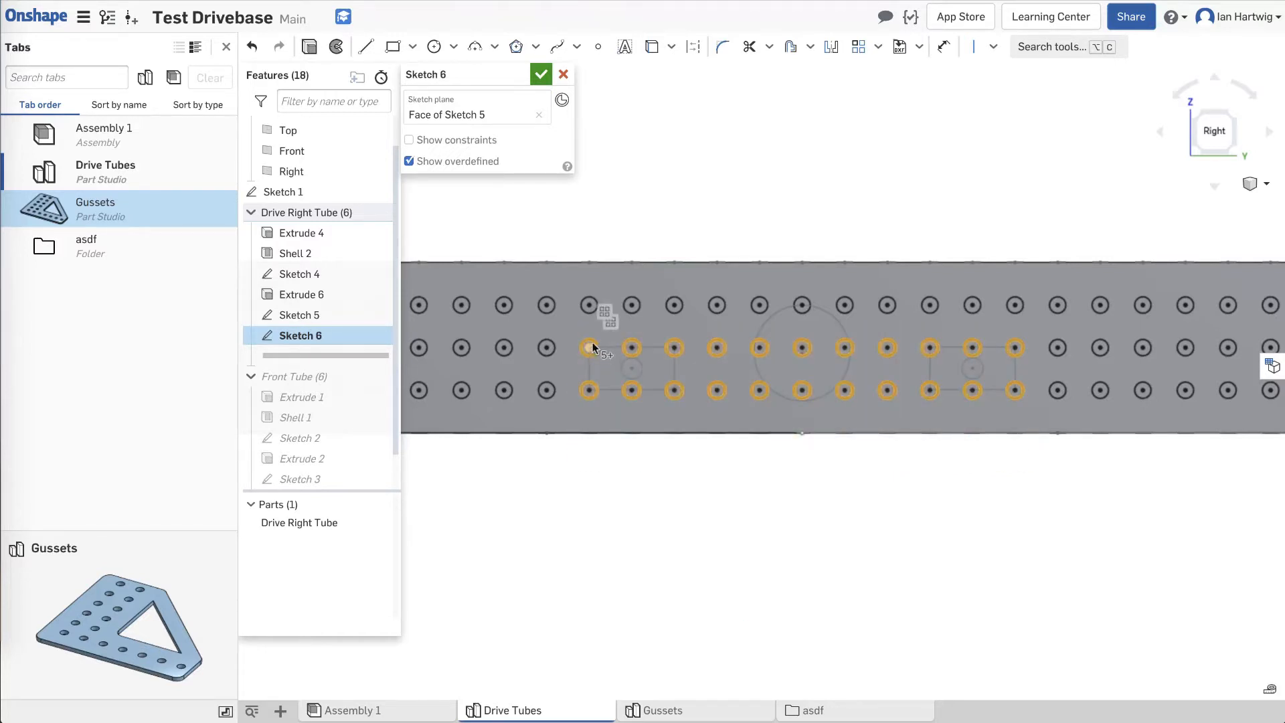
left_click_drag(867, 462, 744, 288)
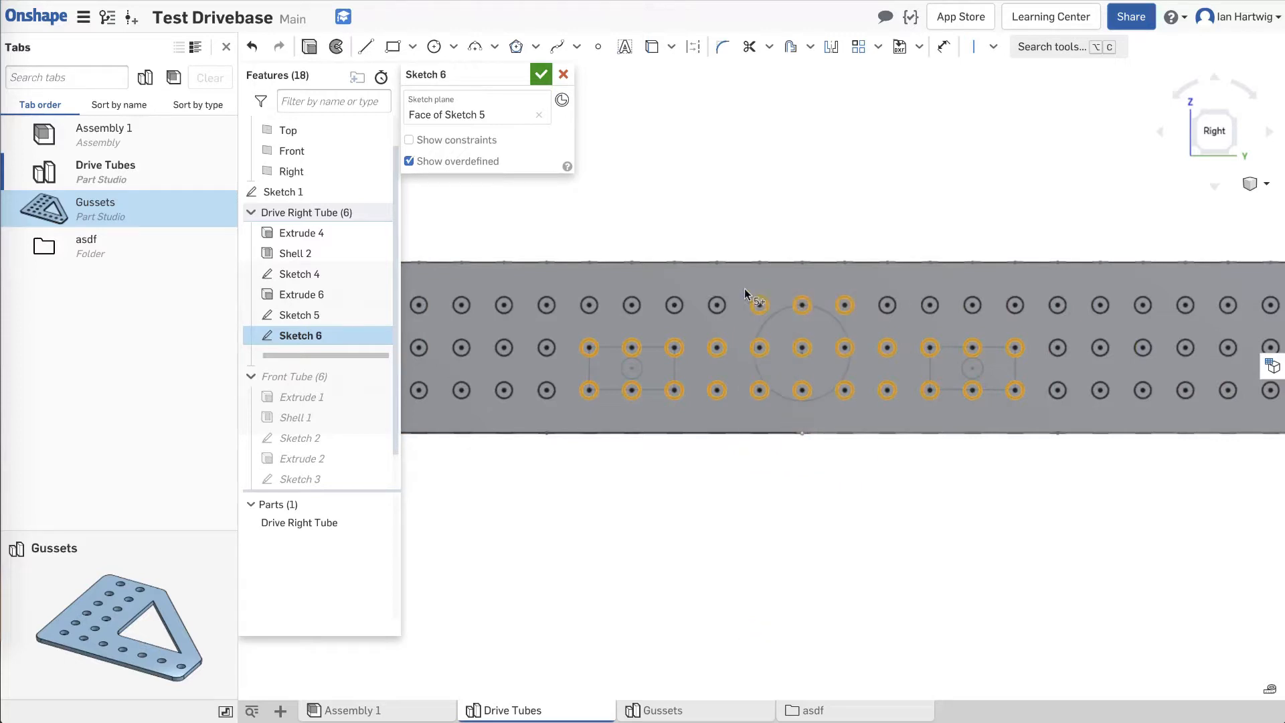
right_click(724, 346)
left_click(785, 423)
left_click(601, 525)
Convert the nine small holes overlapping the large circle near the tube's far end to construction geometry.
scroll(612, 264, "down", 5)
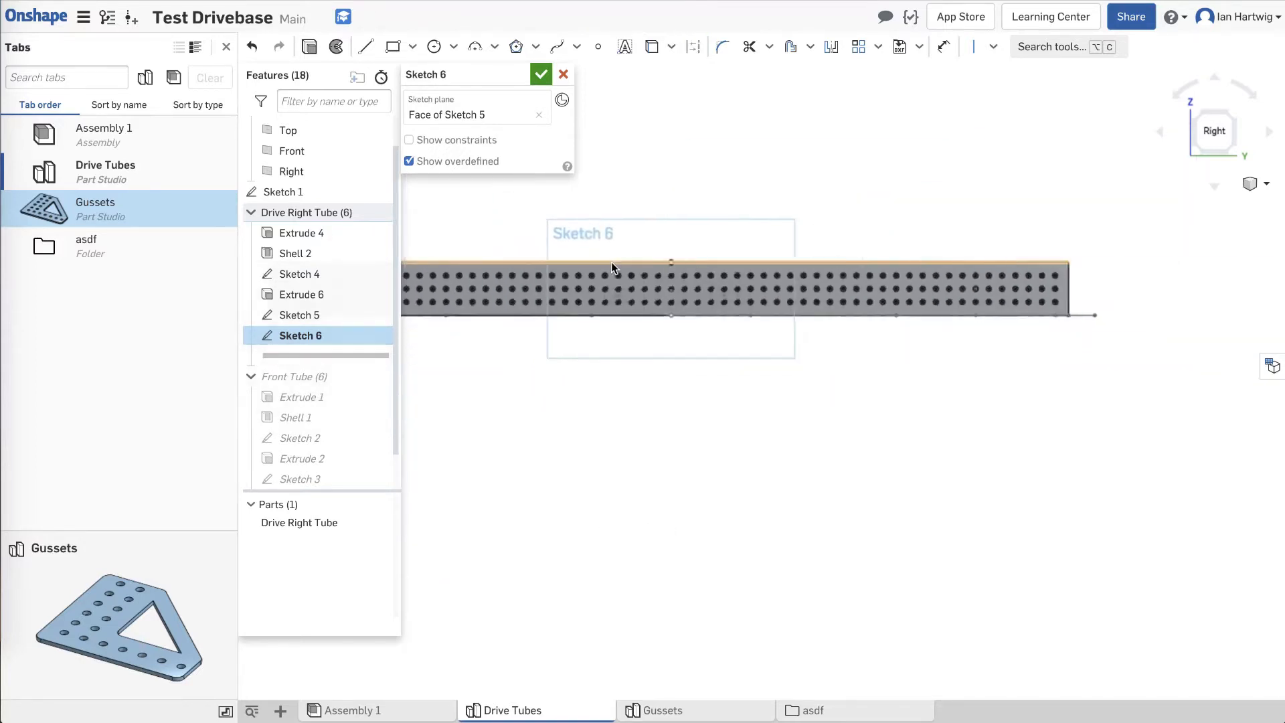
scroll(862, 275, "up", 5)
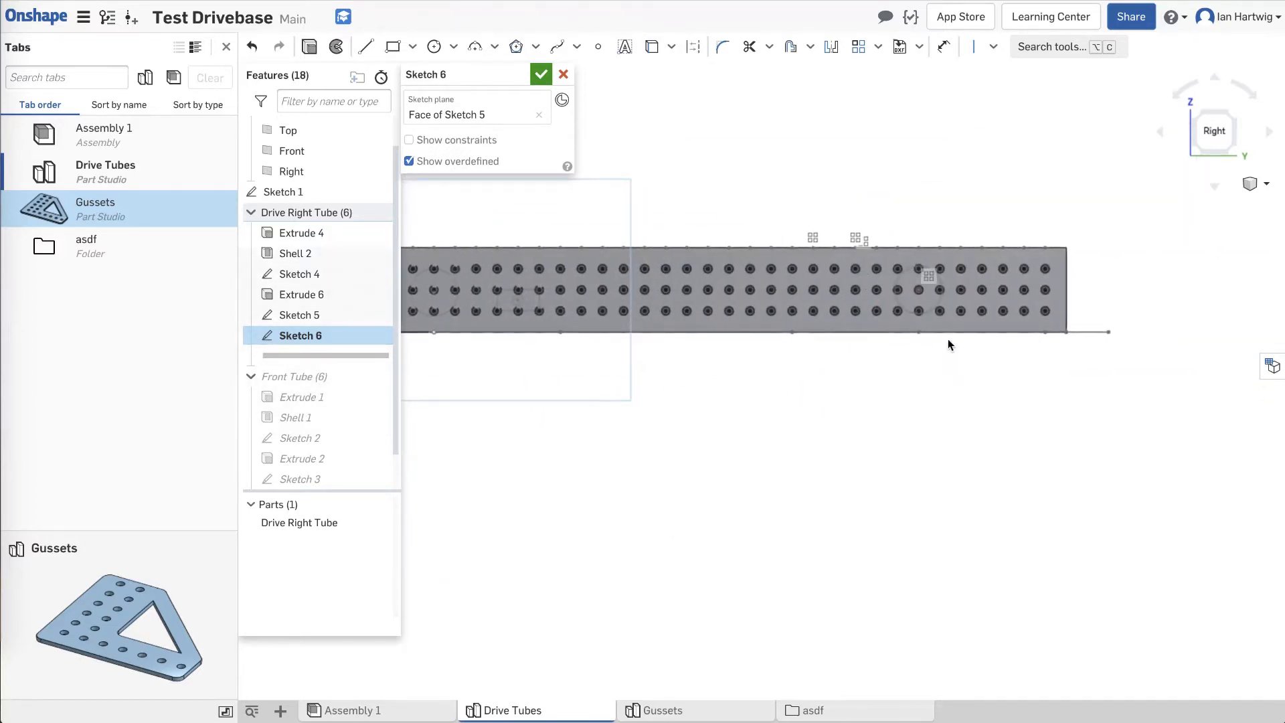
left_click_drag(949, 351, 886, 256)
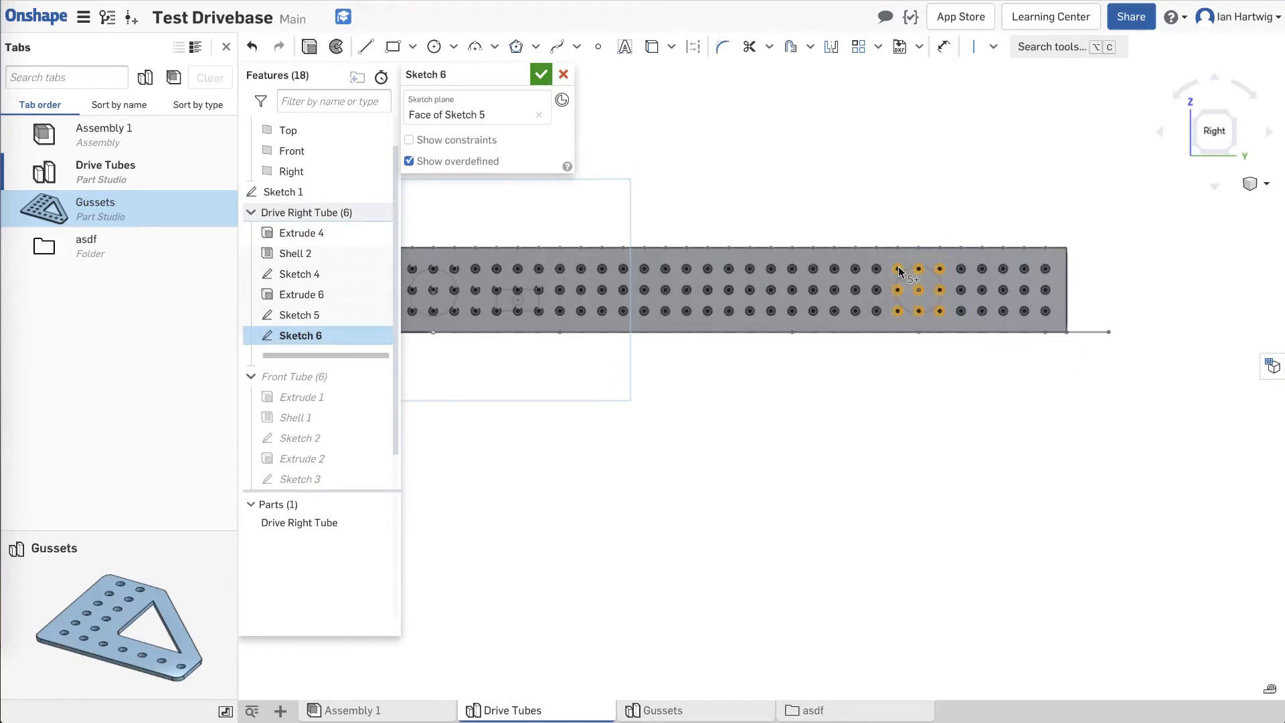
scroll(898, 266, "up", 5)
right_click(898, 272)
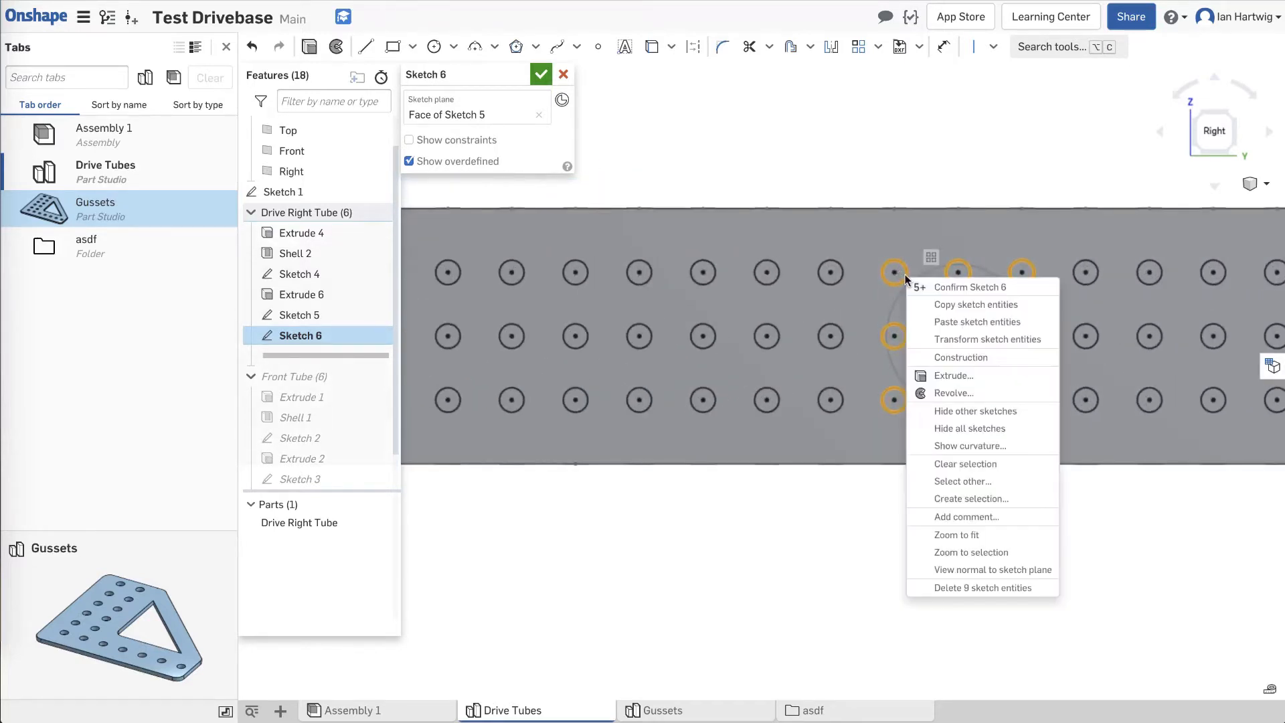
left_click(960, 356)
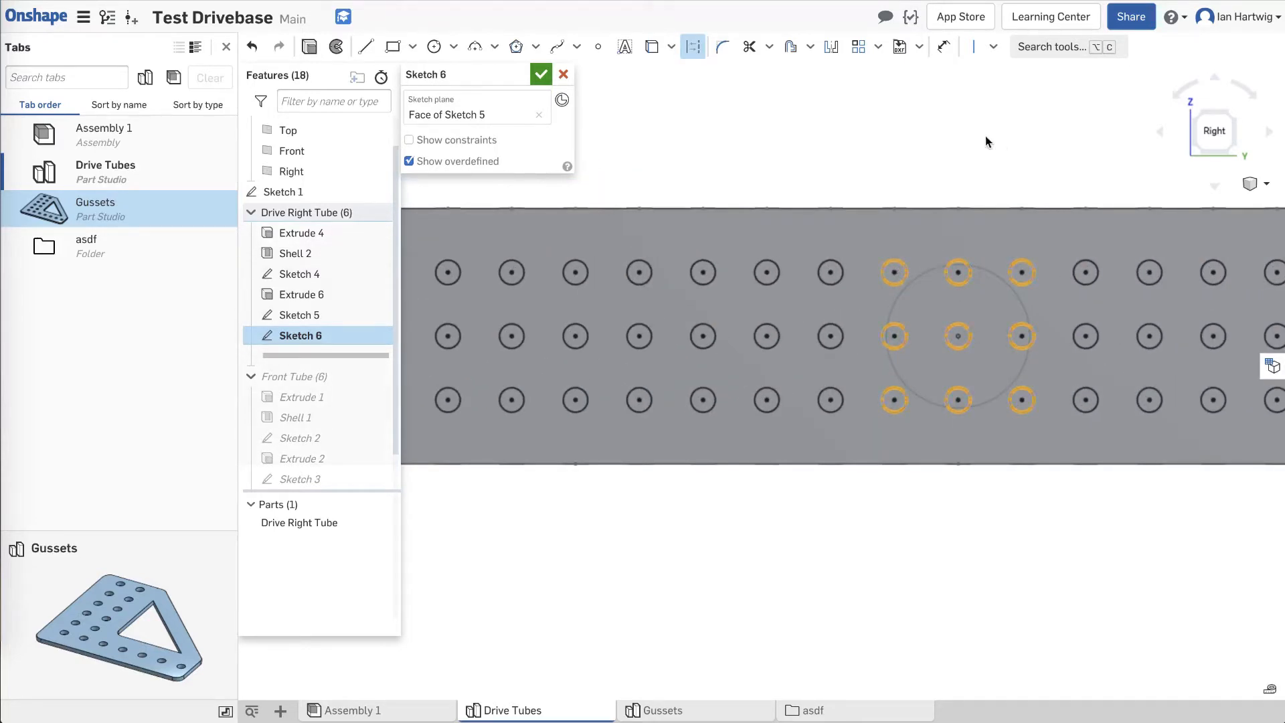
scroll(984, 136, "down", 10)
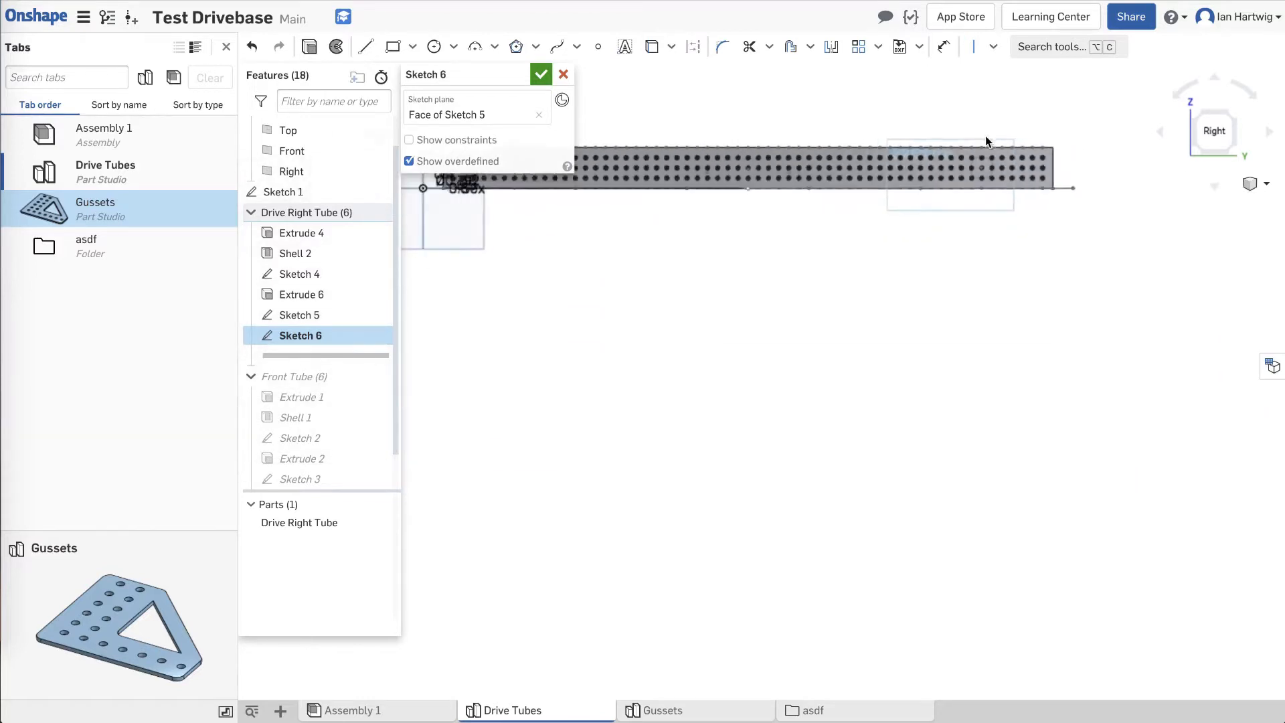
Check the tube in an isometric view, accept the side-hole sketch and hide Sketch 4.
left_click(1196, 111)
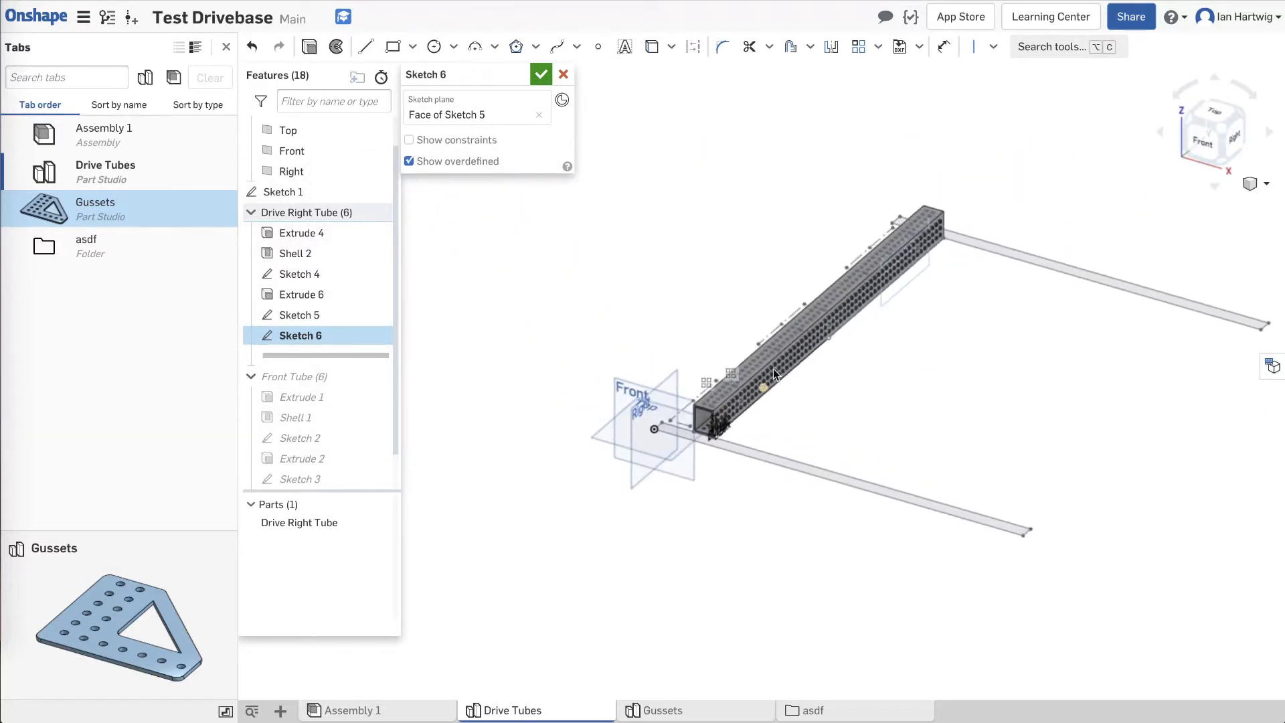
scroll(774, 367, "up", 5)
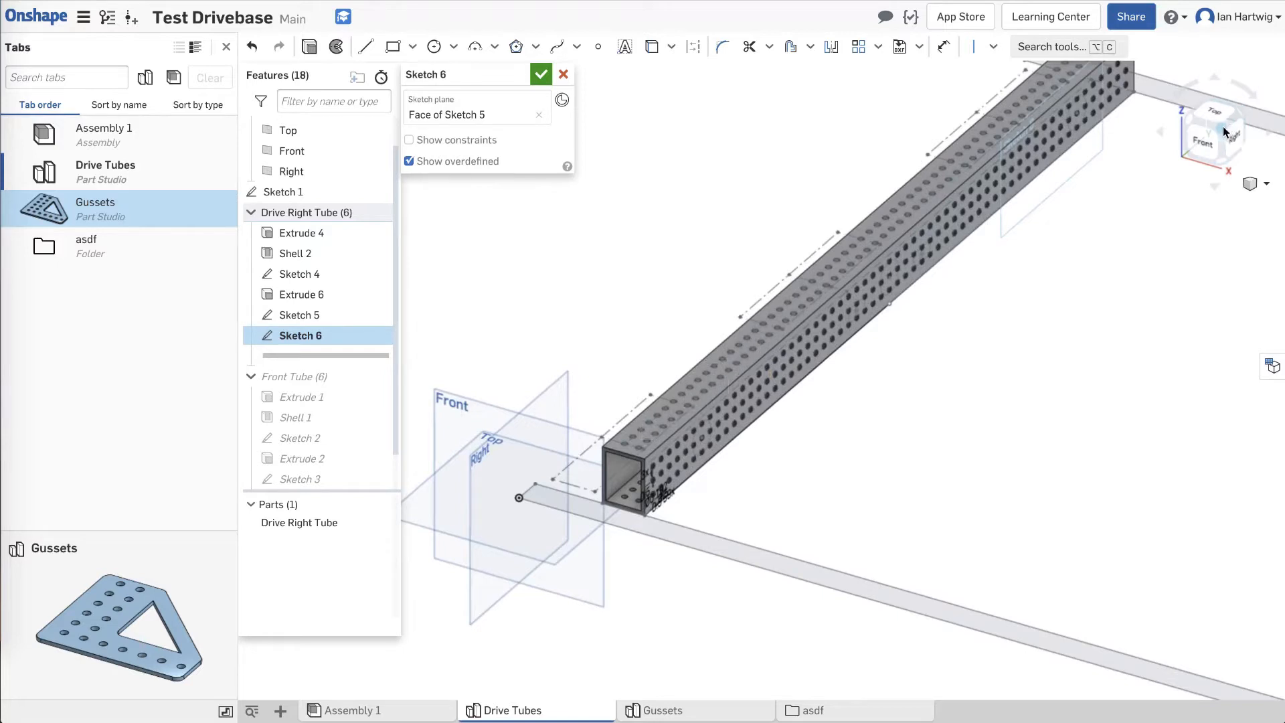
scroll(793, 360, "up", 3)
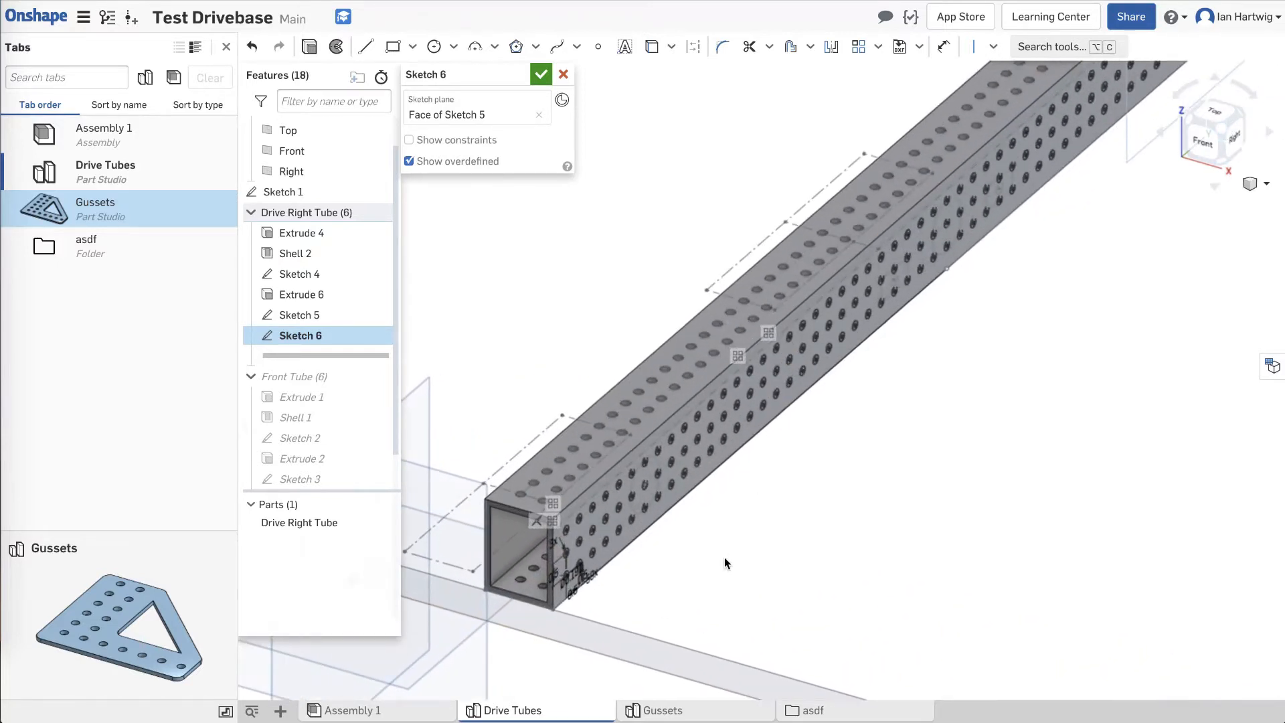
left_click(541, 75)
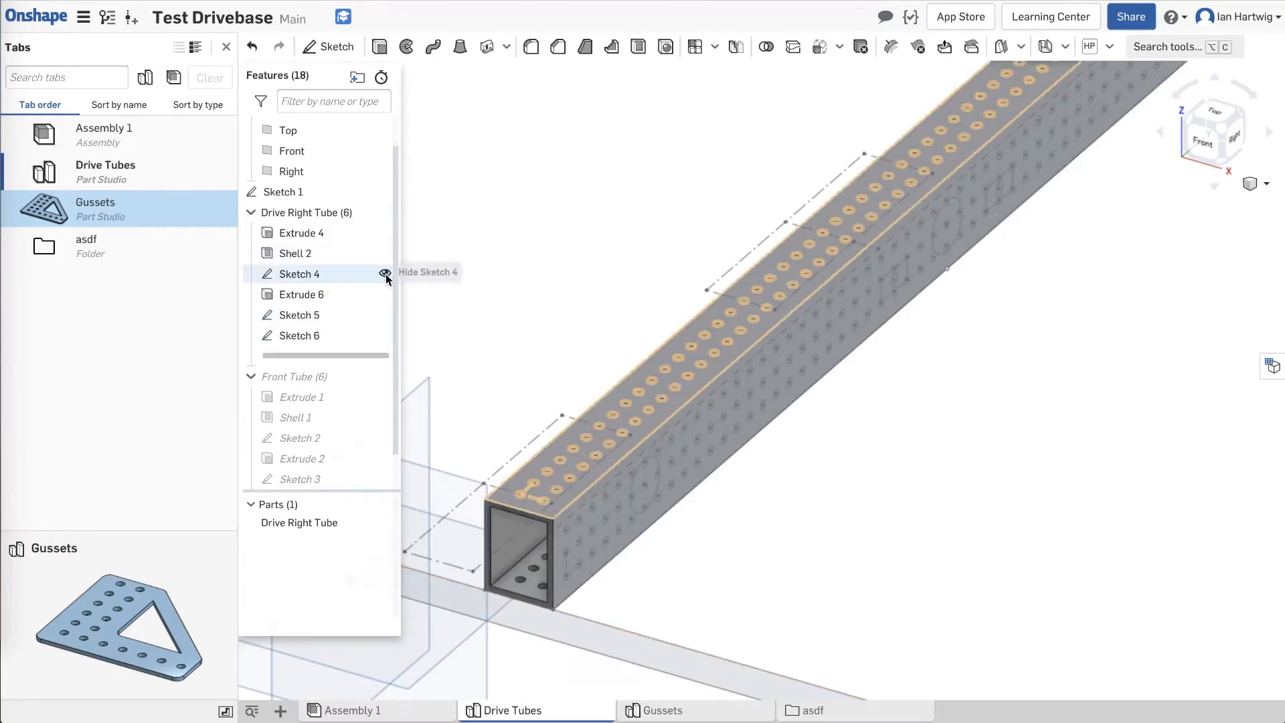
left_click(384, 273)
Start an extrude of the Sketch 5 regions that removes material from Drive Right Tube with the end type Through all.
left_click(322, 320)
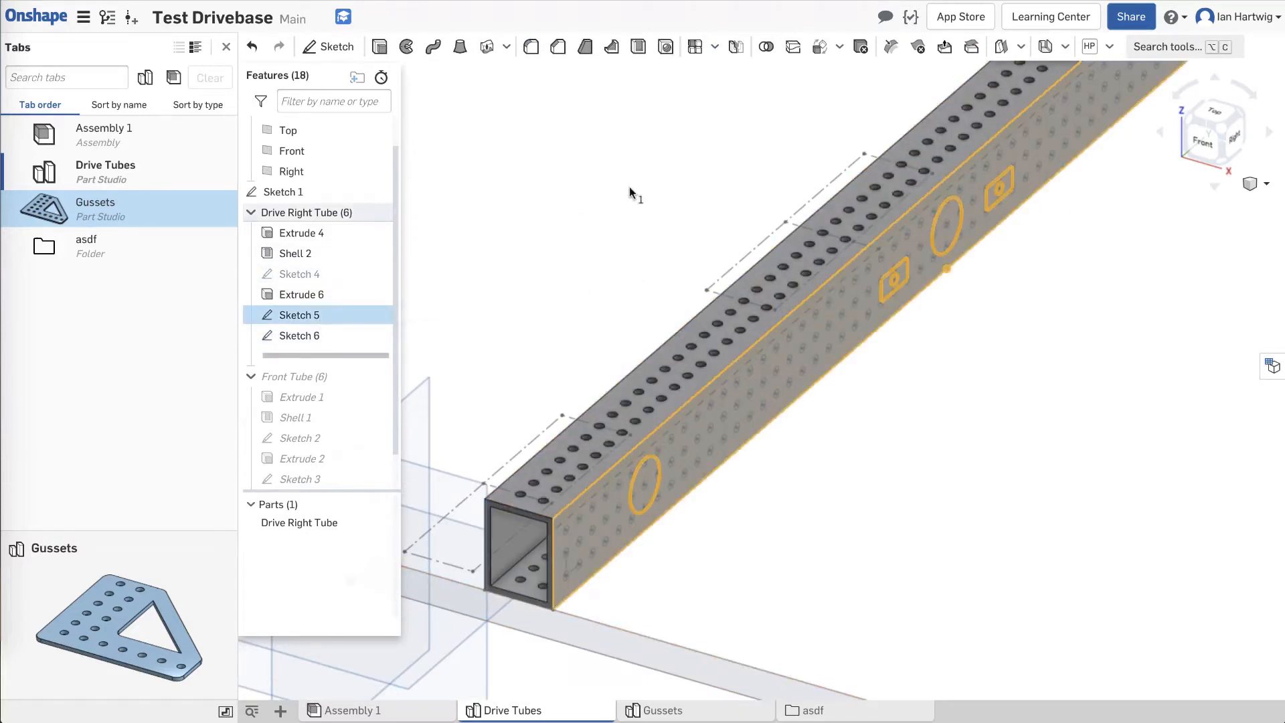
left_click(555, 242)
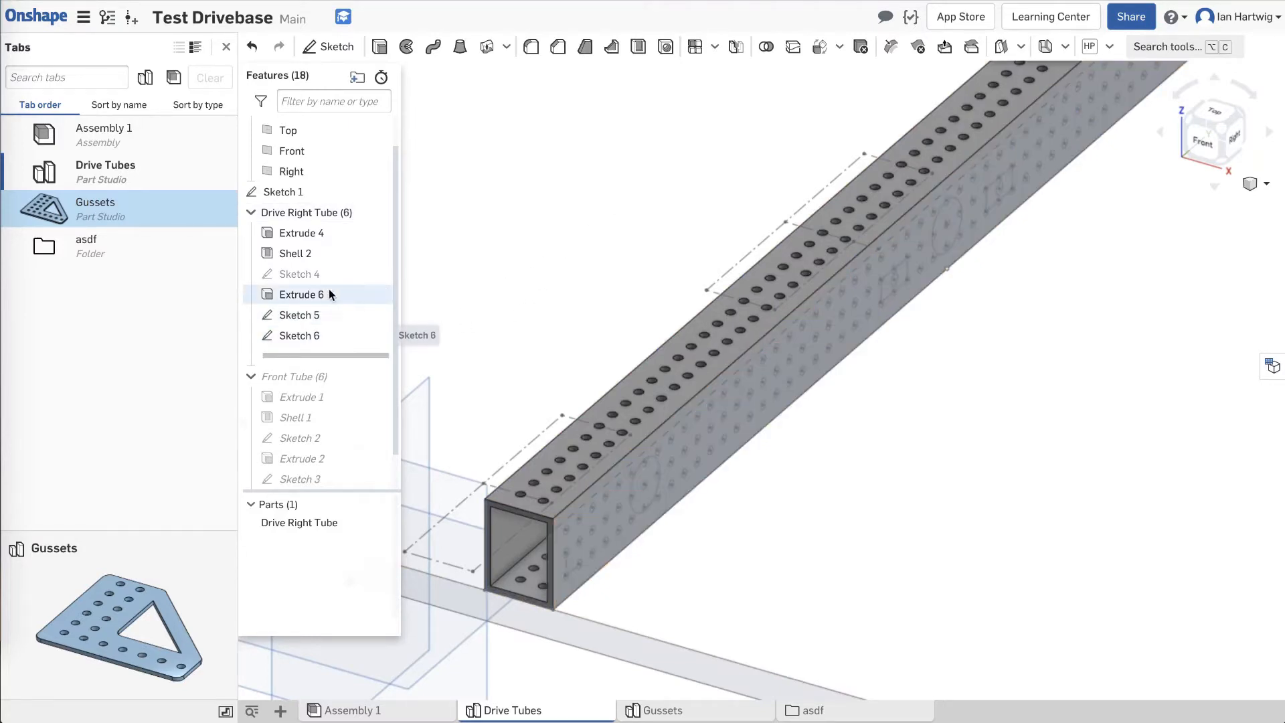
left_click(321, 320)
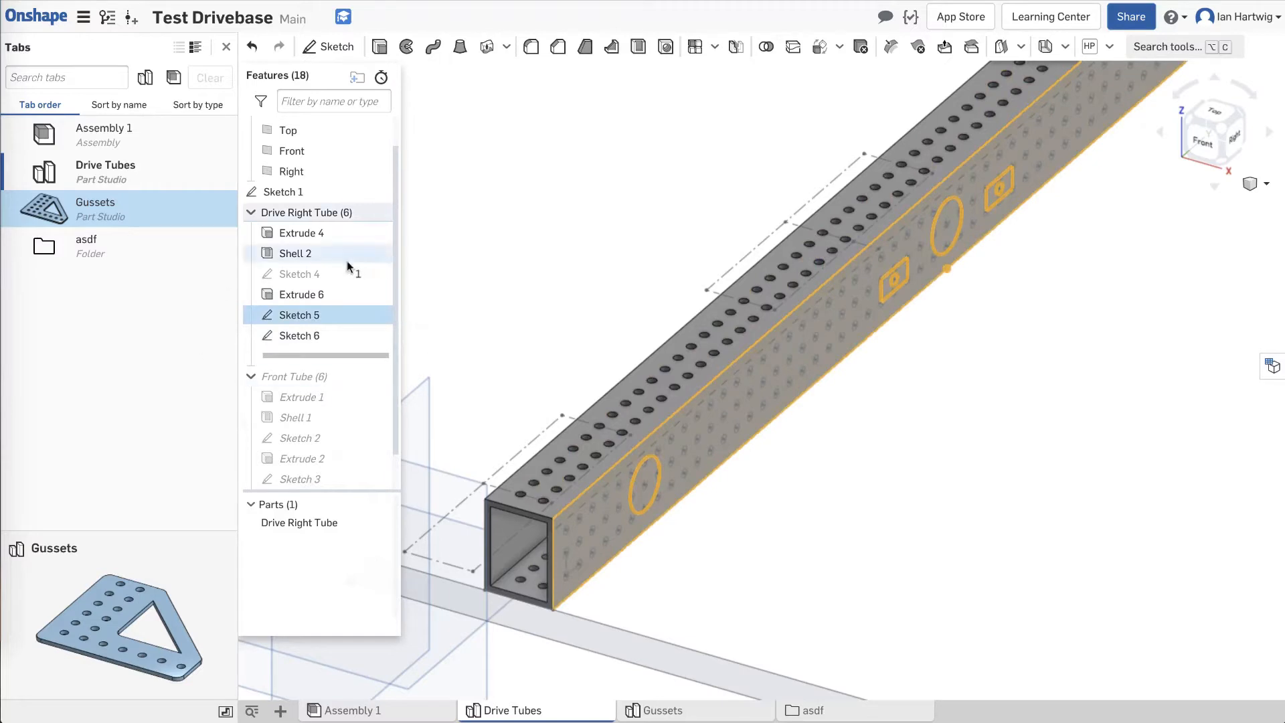
left_click(388, 50)
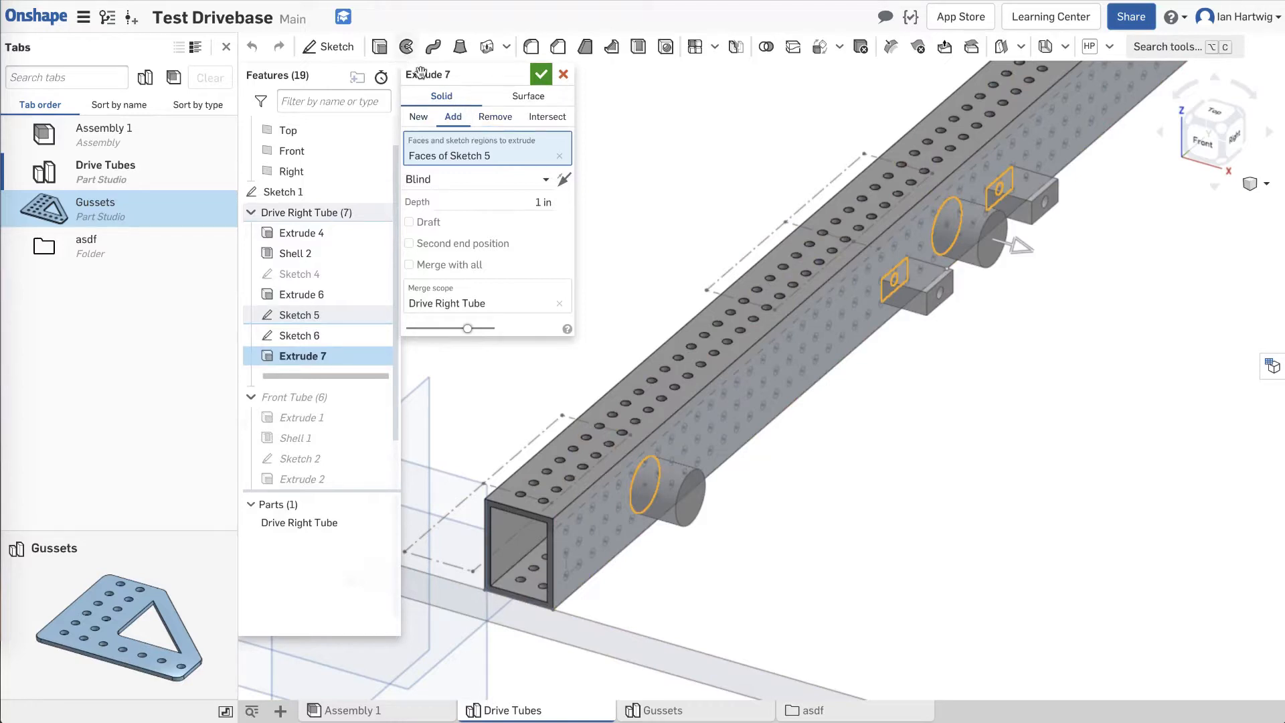
left_click(494, 117)
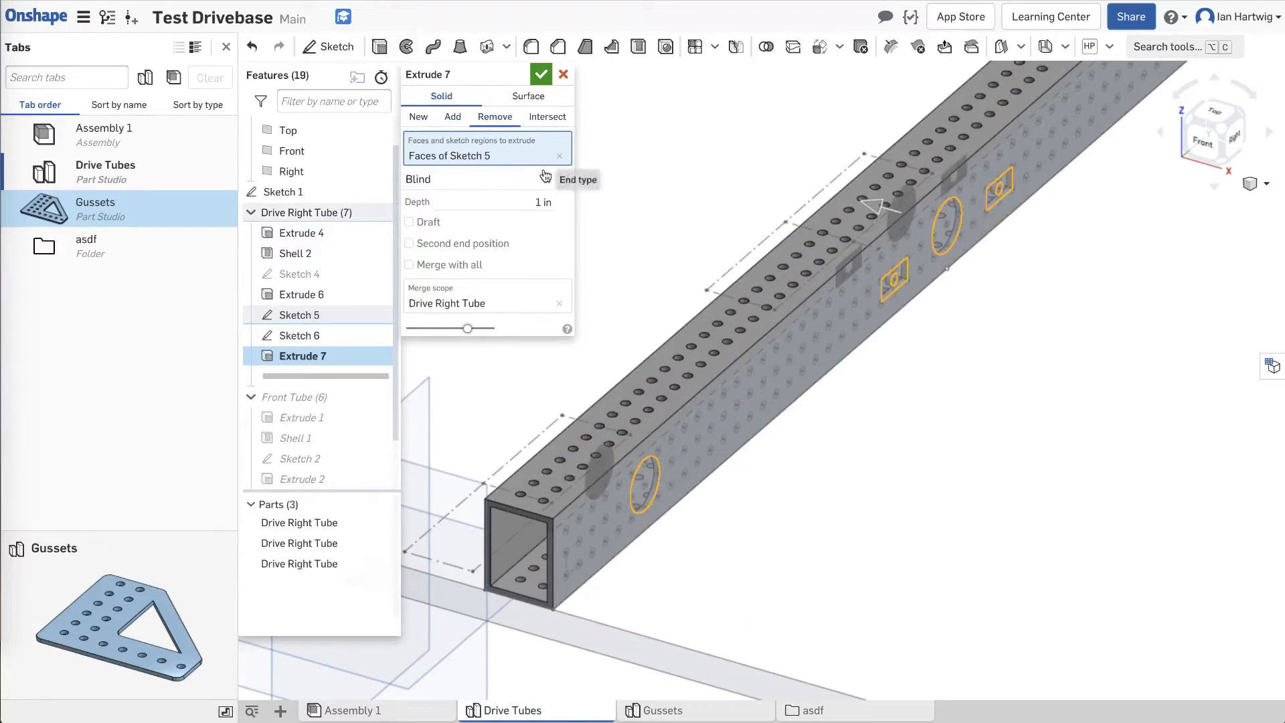
left_click(523, 182)
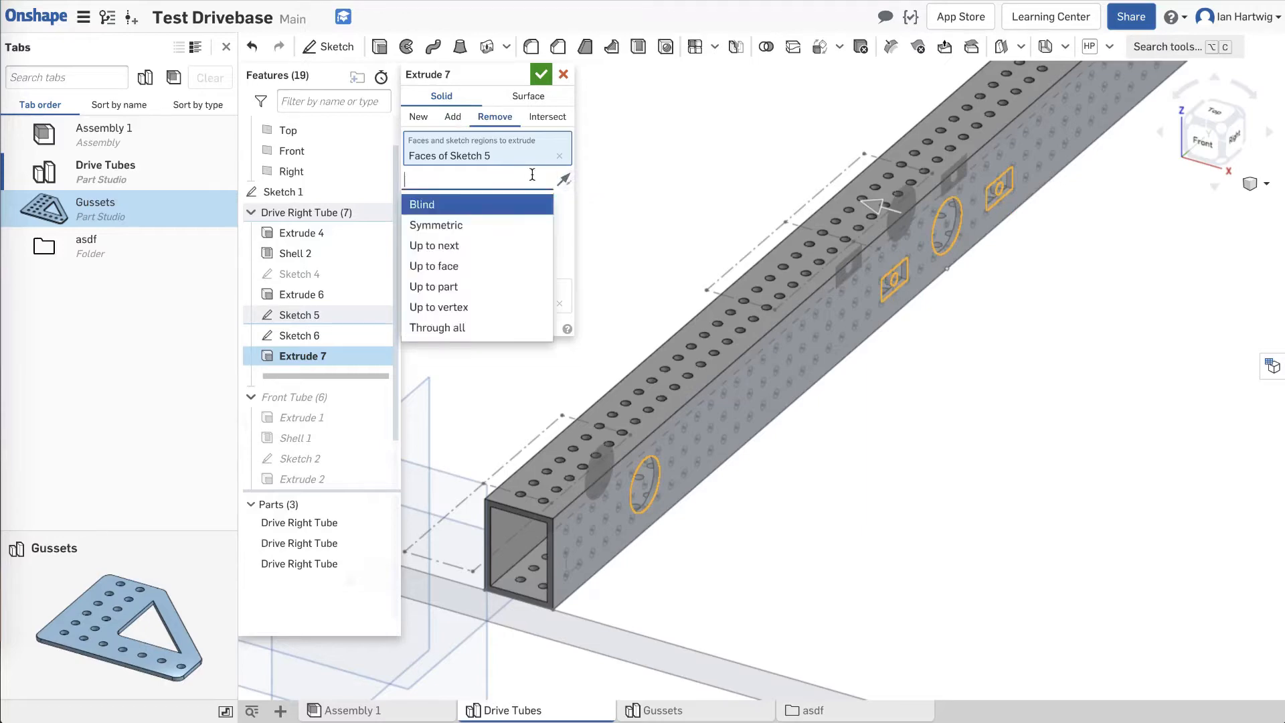
left_click(492, 328)
Inspect the rectangular and circular cutouts up close, and clear the Sketch 5 faces from the extrude's selection.
scroll(946, 269, "up", 5)
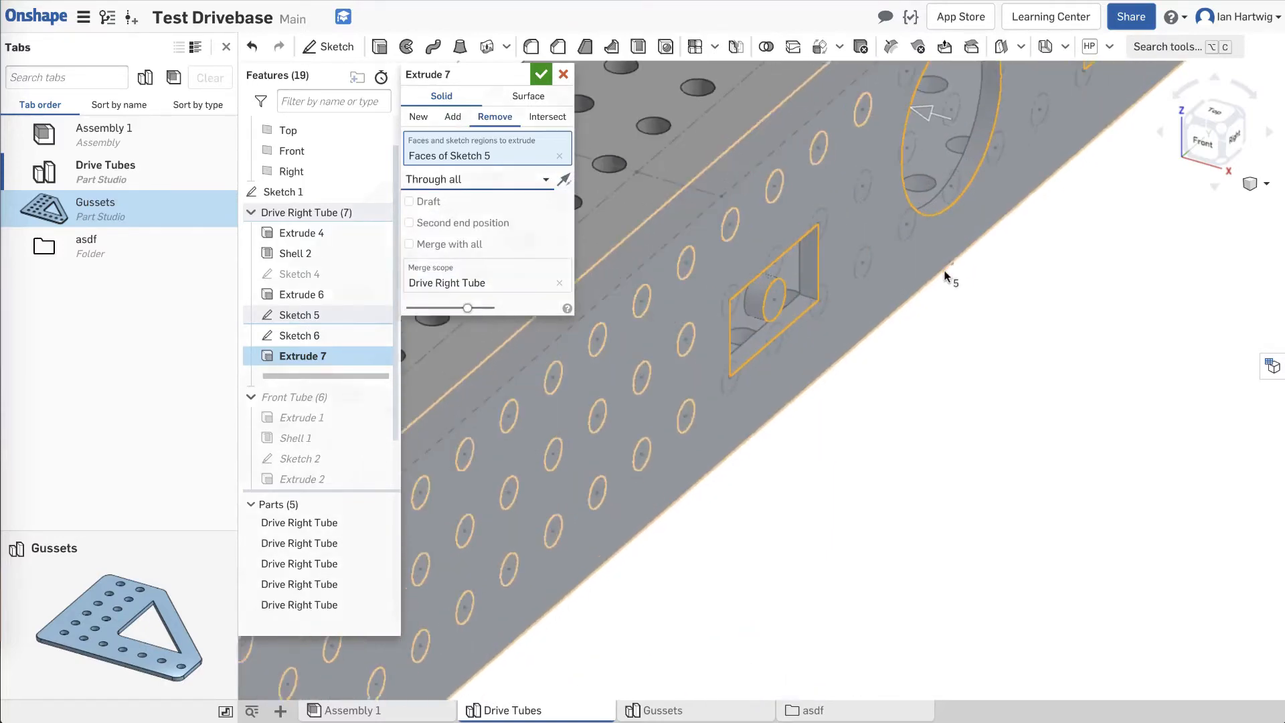
right_click_drag(946, 269, 897, 297)
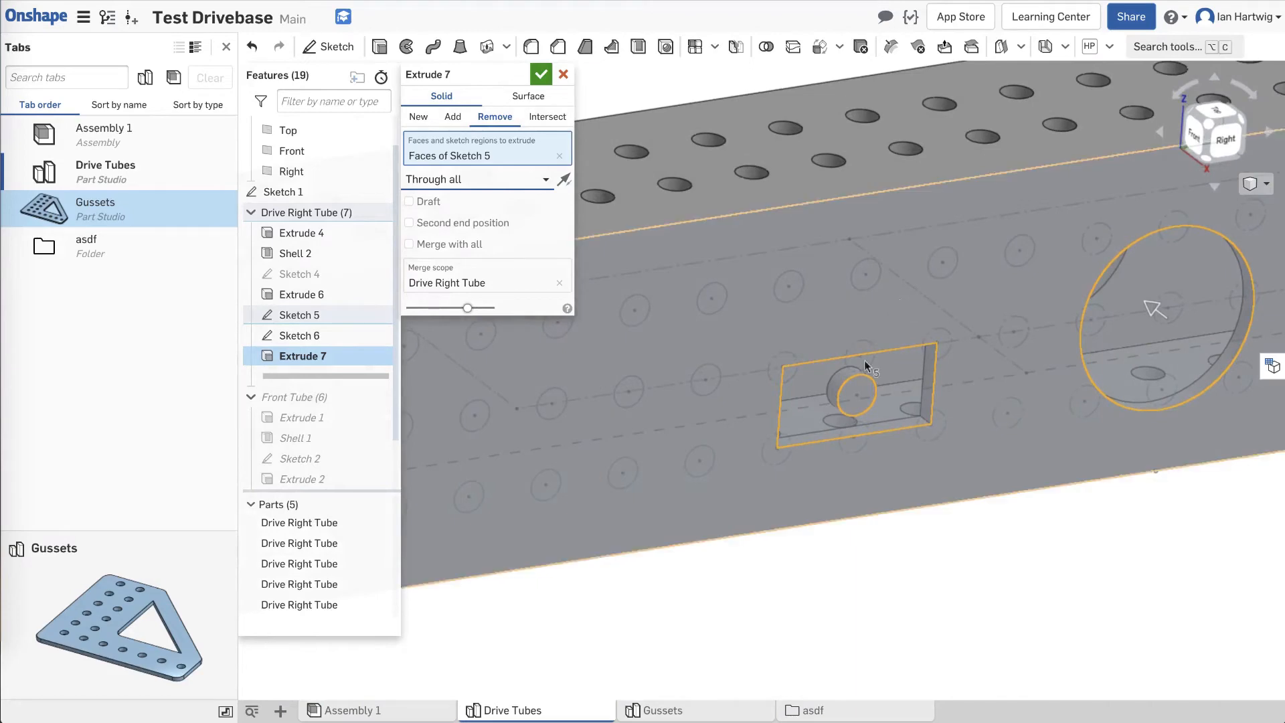
scroll(801, 508, "down", 3)
scroll(1058, 537, "up", 3)
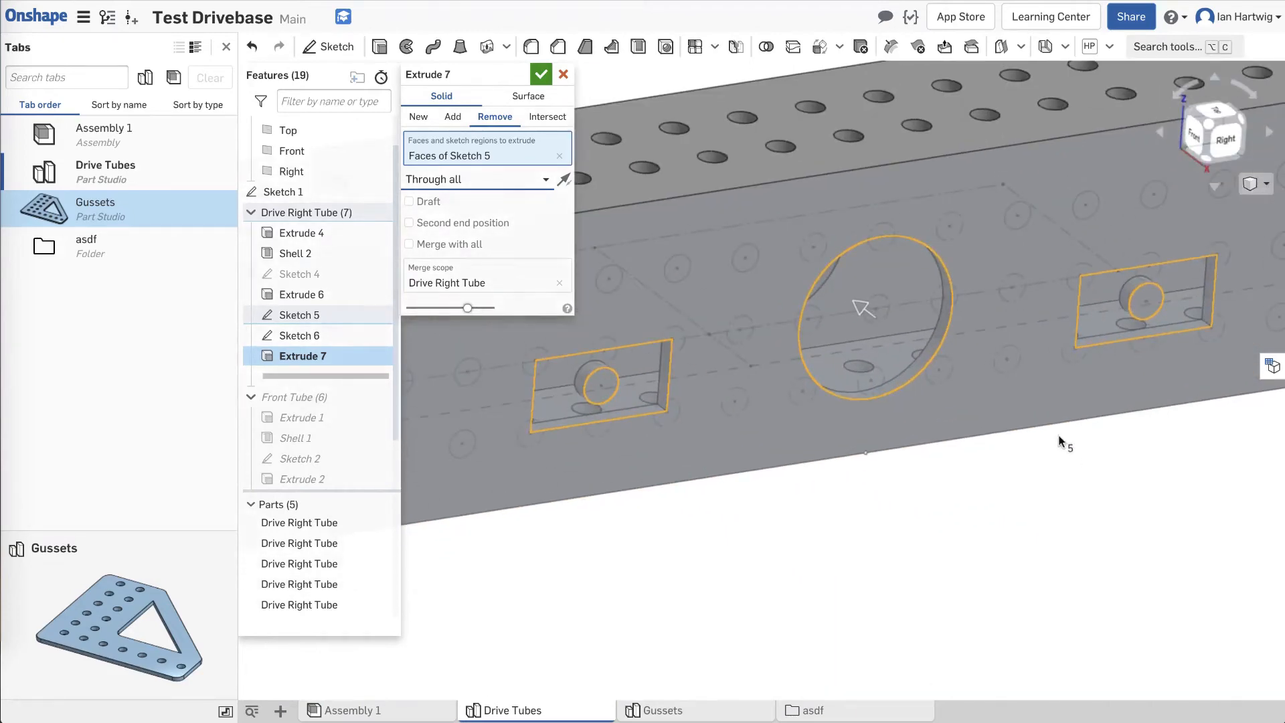
right_click_drag(853, 546, 822, 530)
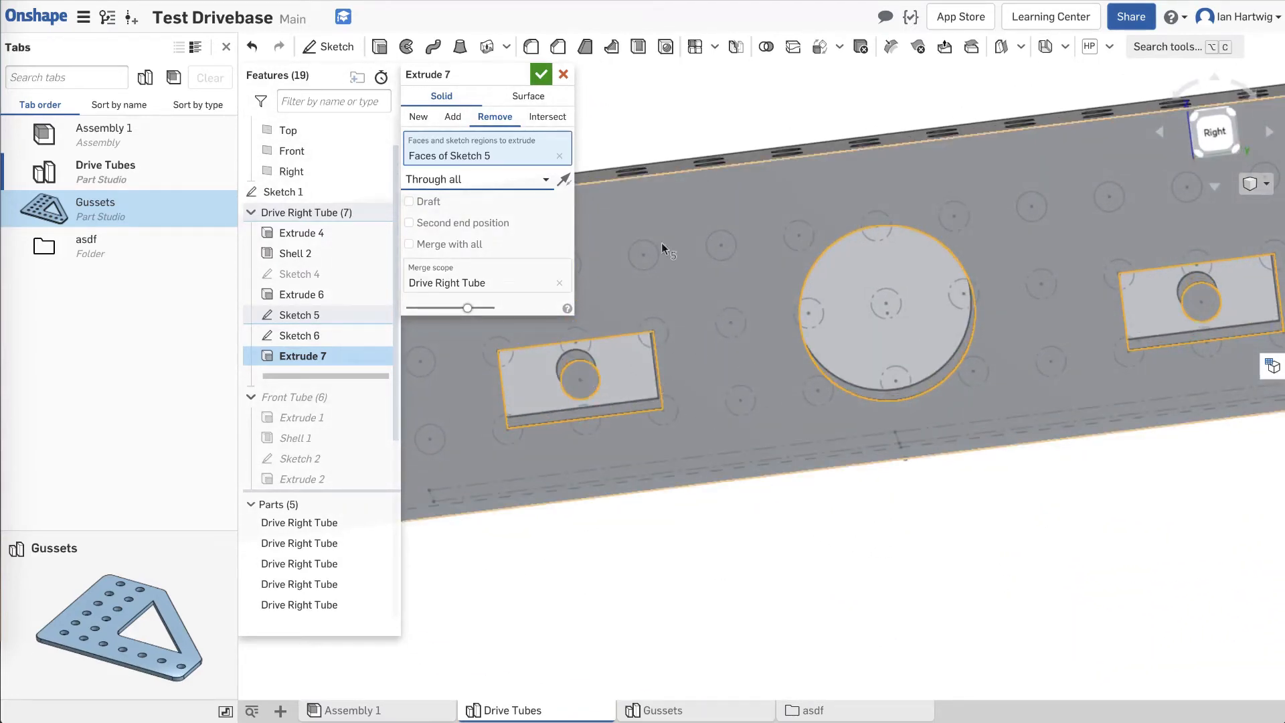
left_click(560, 155)
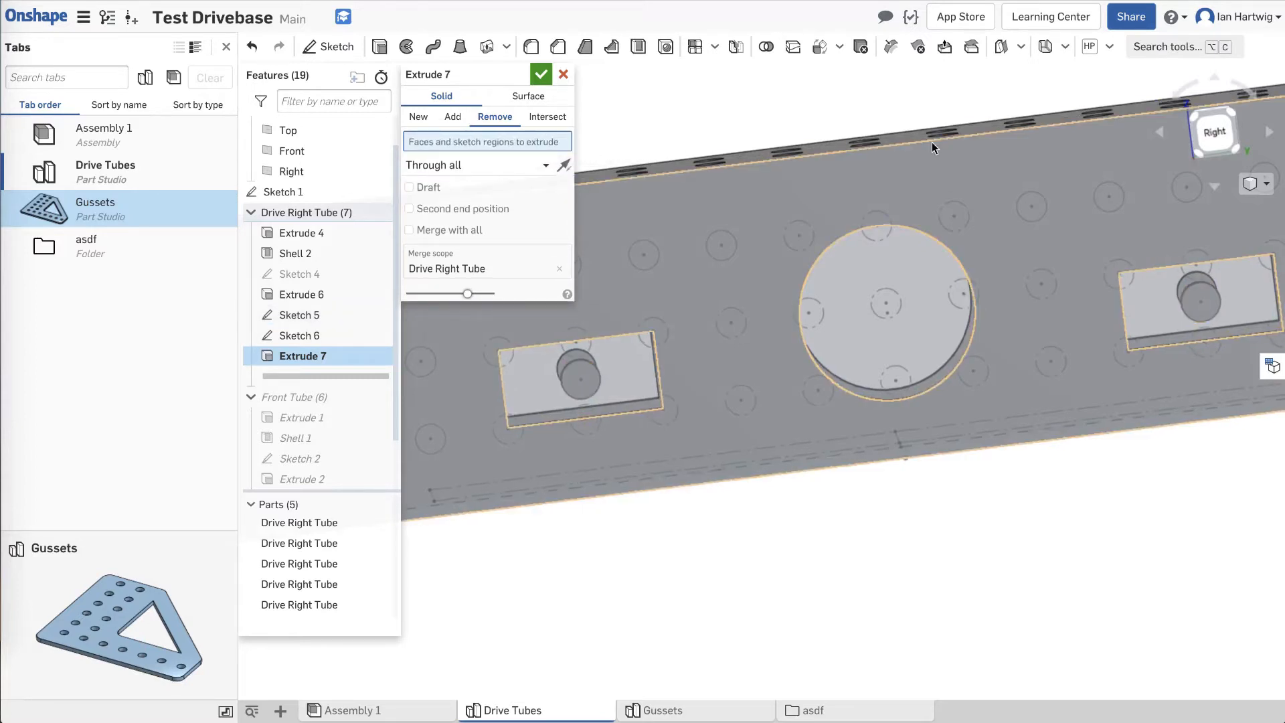
Select the three large circles of Sketch 5 along the tube as regions for the through-all removal.
scroll(931, 142, "down", 6)
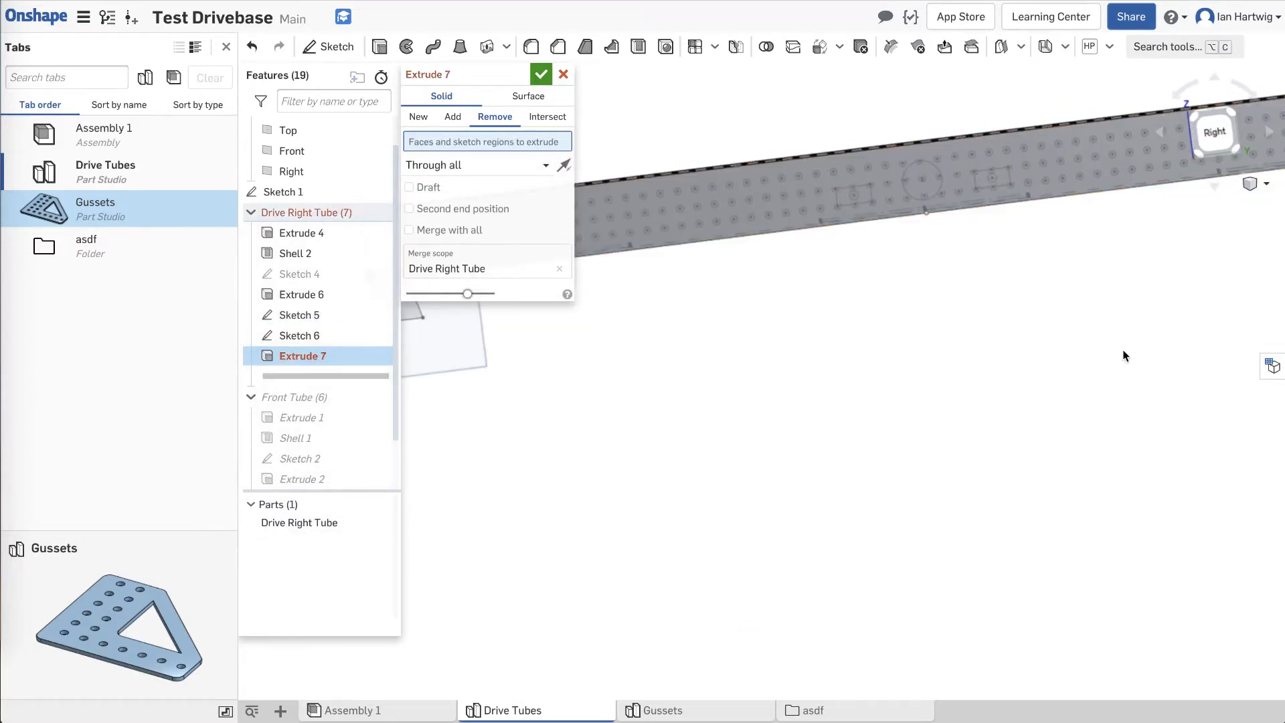
scroll(1124, 355, "down", 4)
scroll(886, 253, "up", 4)
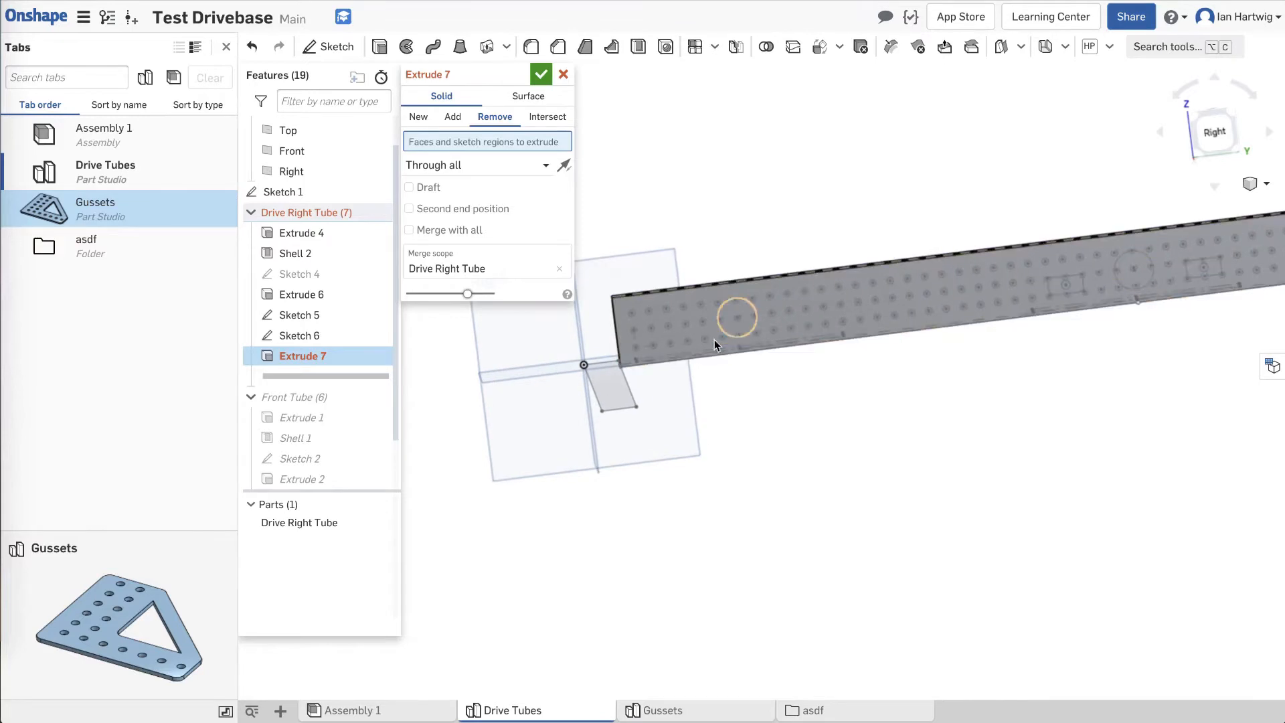
scroll(781, 319, "up", 5)
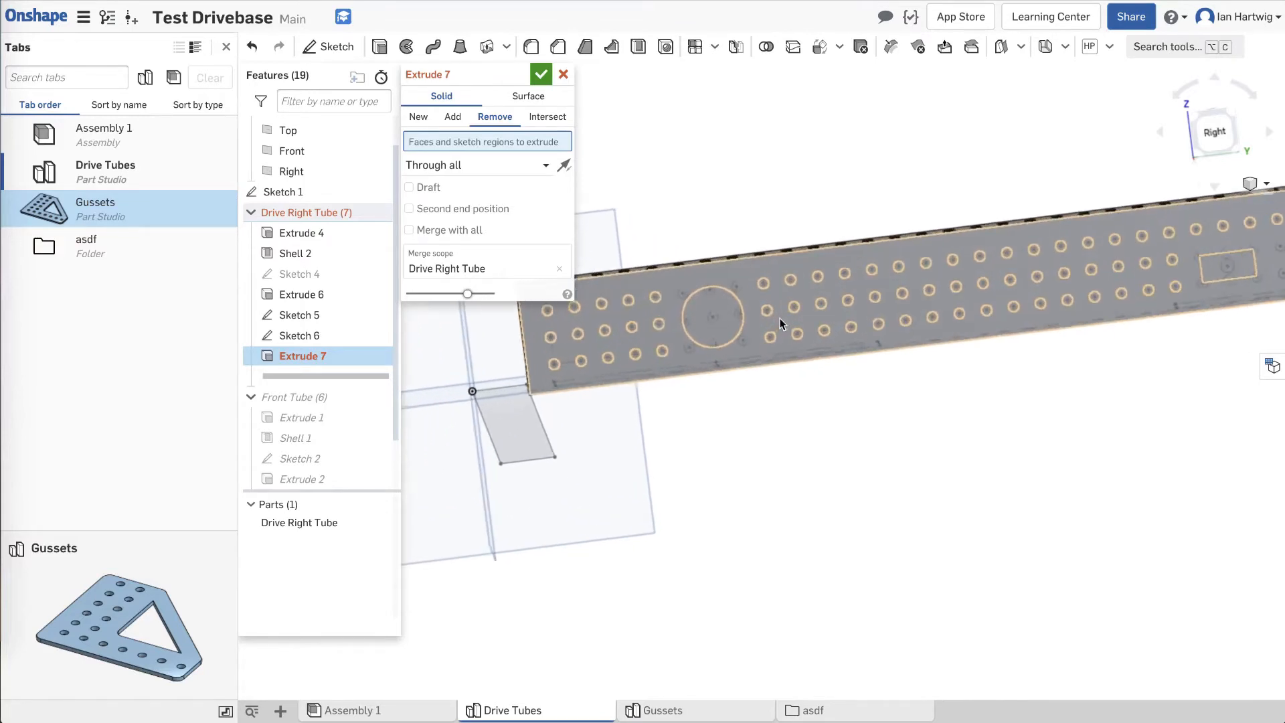
left_click(721, 297)
scroll(696, 325, "down", 3)
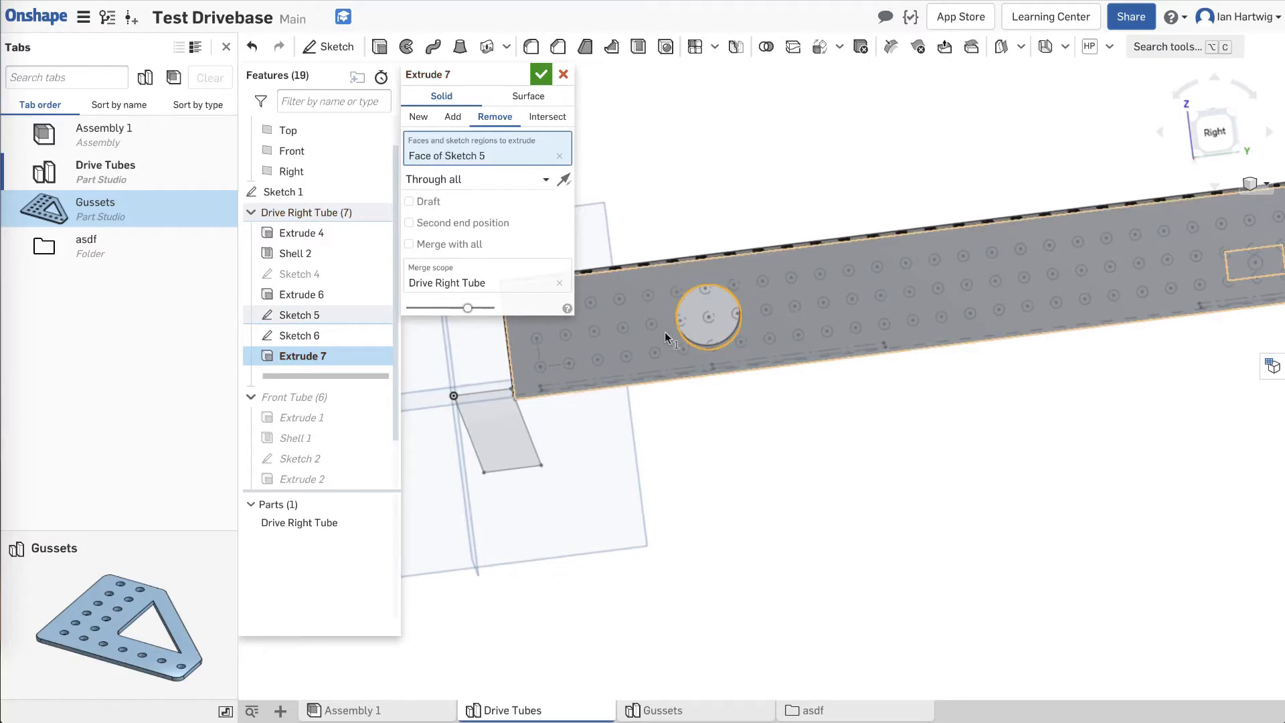
left_click(1137, 268)
scroll(954, 276, "down", 5)
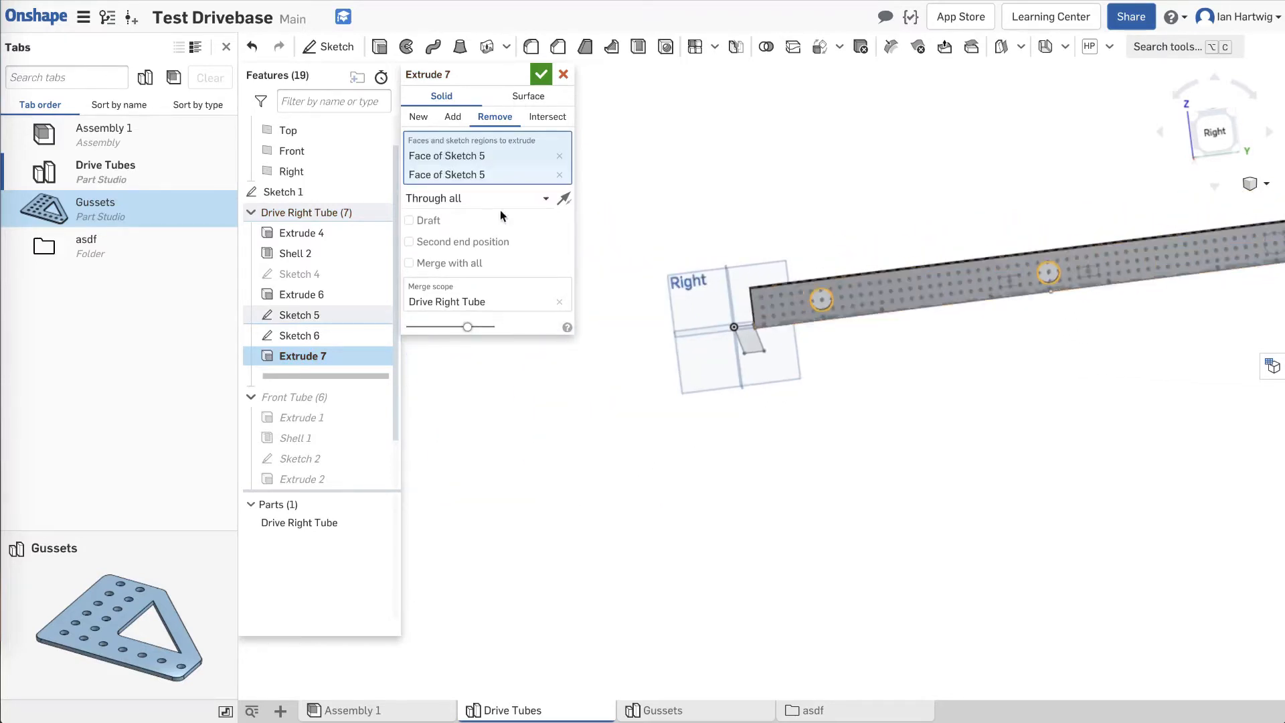
scroll(836, 274, "down", 3)
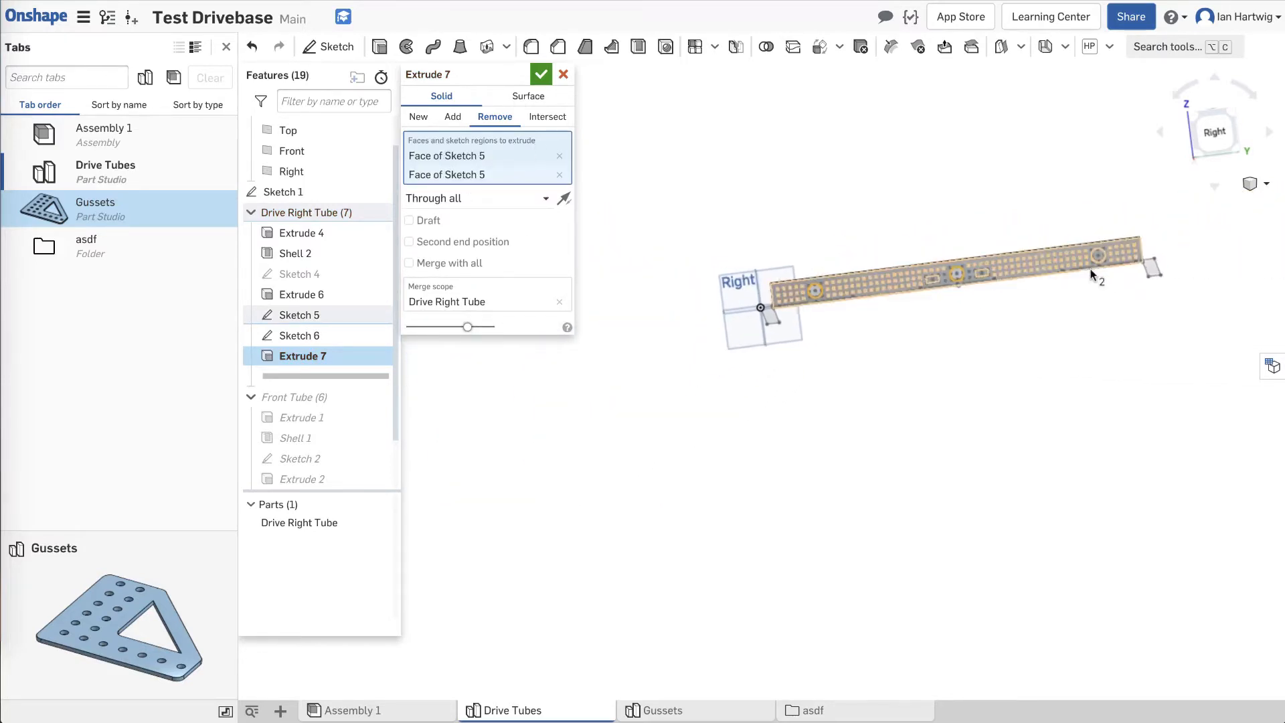
scroll(1090, 268, "up", 5)
scroll(1108, 206, "up", 4)
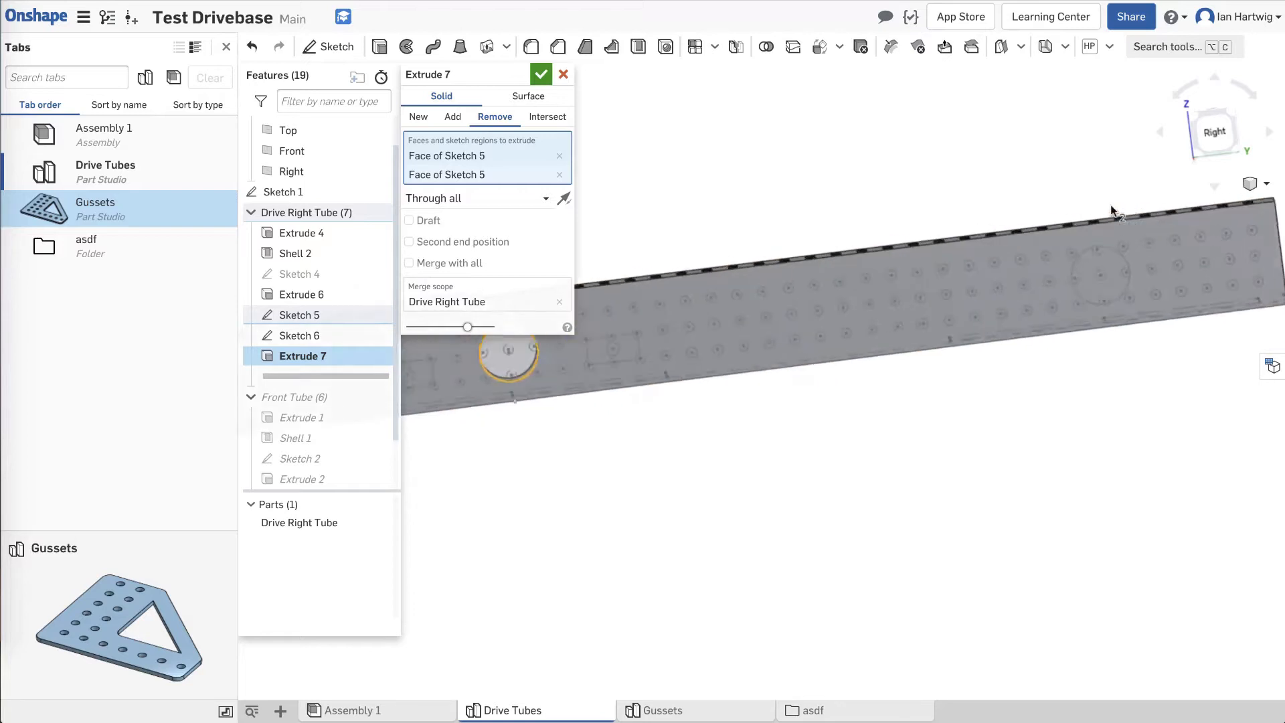
left_click(1114, 304)
scroll(1122, 186, "down", 3)
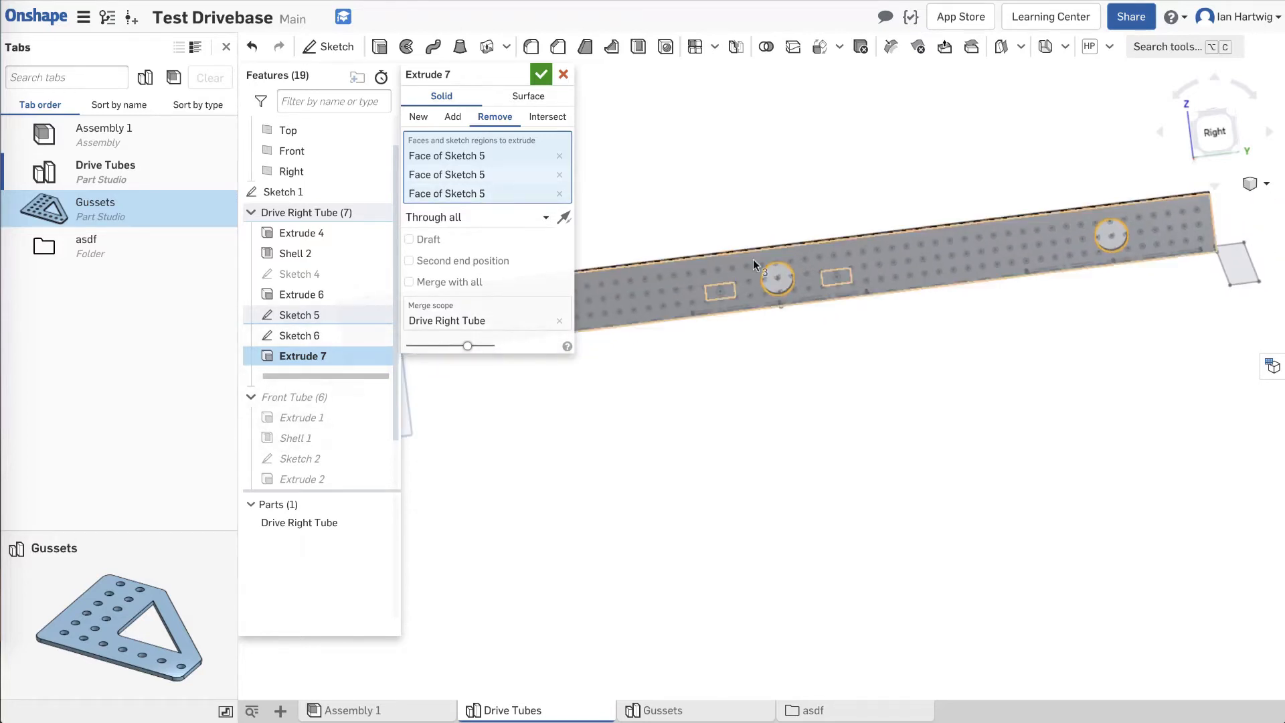
Try to add the rectangle beside the middle large circle and its centre hole to the extrude's regions.
scroll(744, 247, "up", 6)
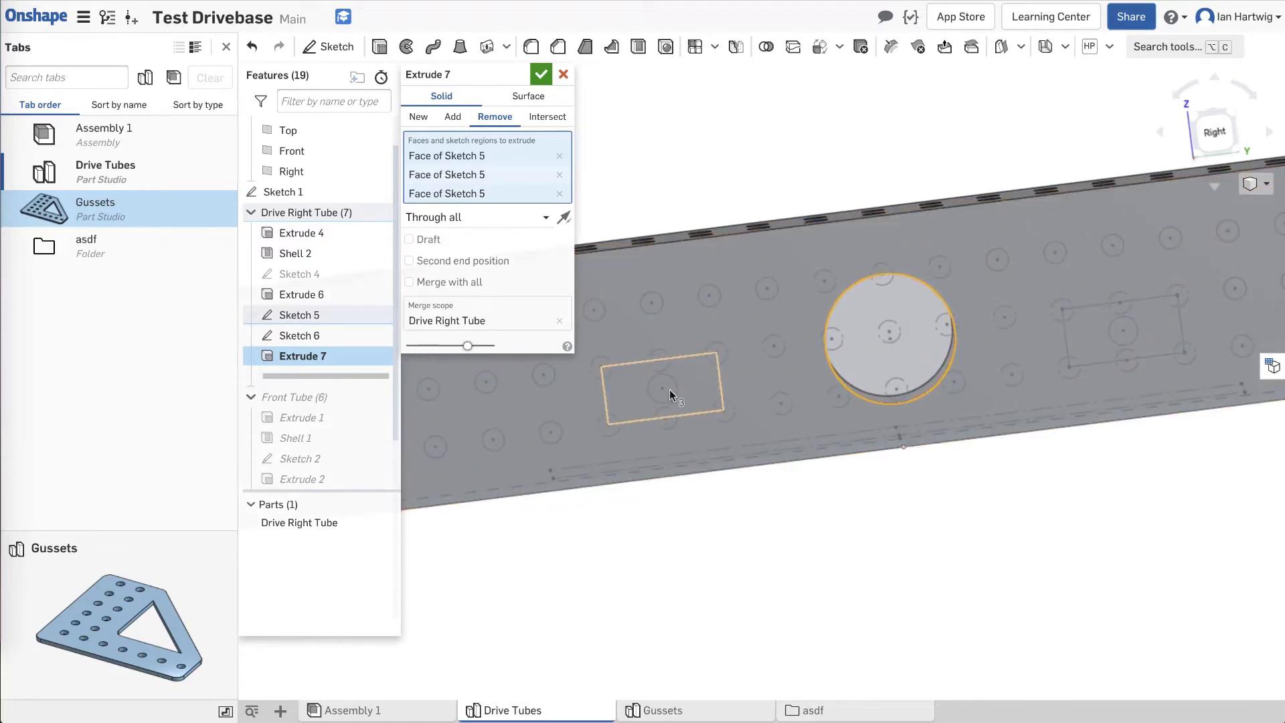
left_click(672, 382)
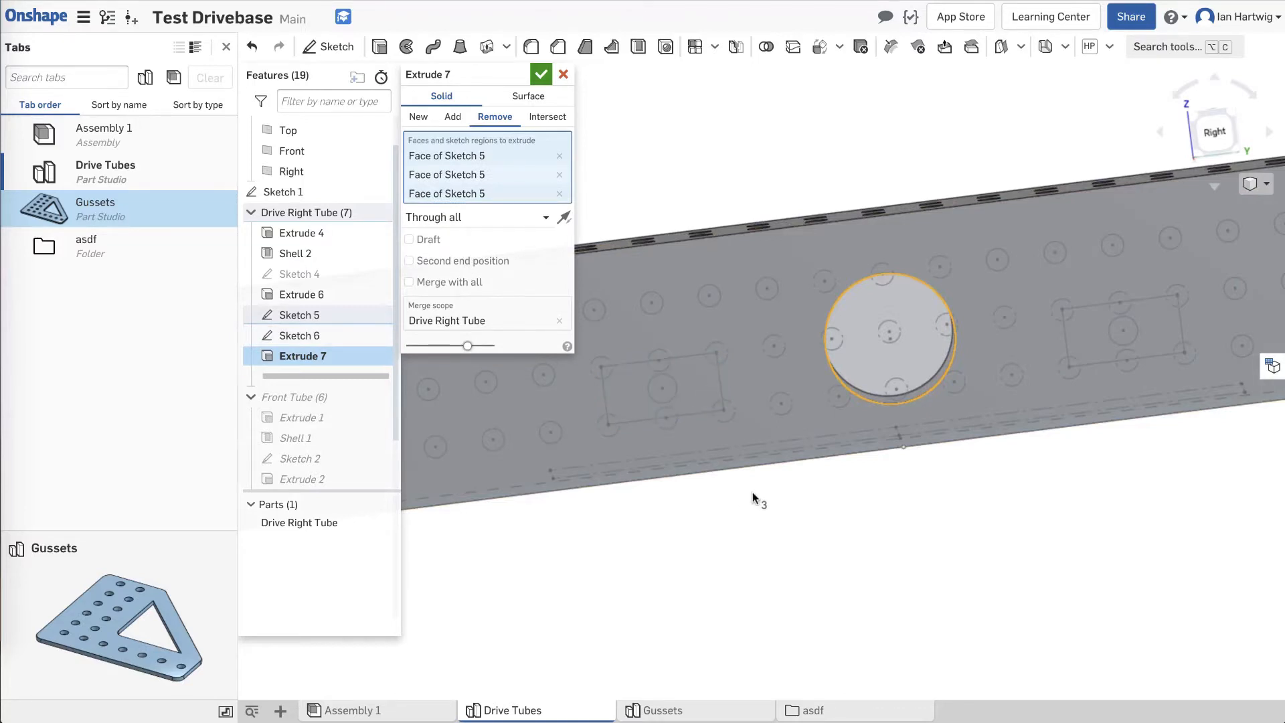
right_click_drag(752, 492, 985, 417)
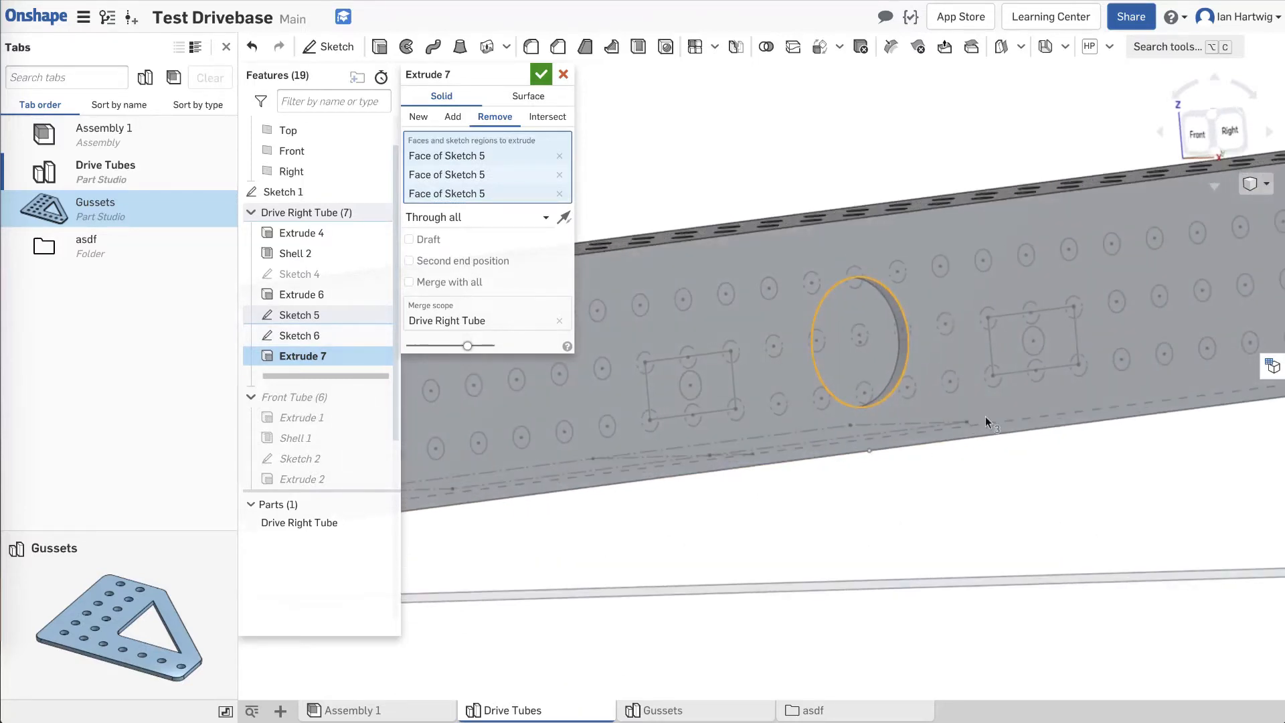
left_click(1043, 345)
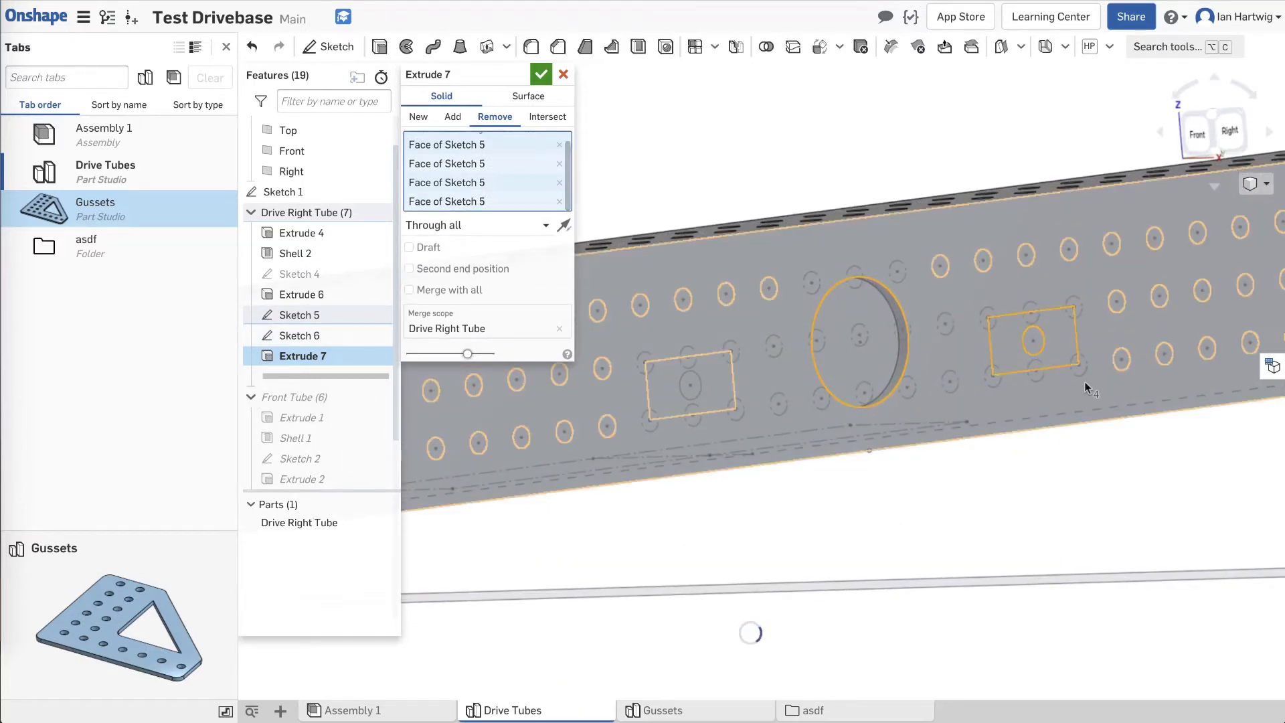
right_click_drag(1031, 399, 1055, 335)
left_click(1045, 335)
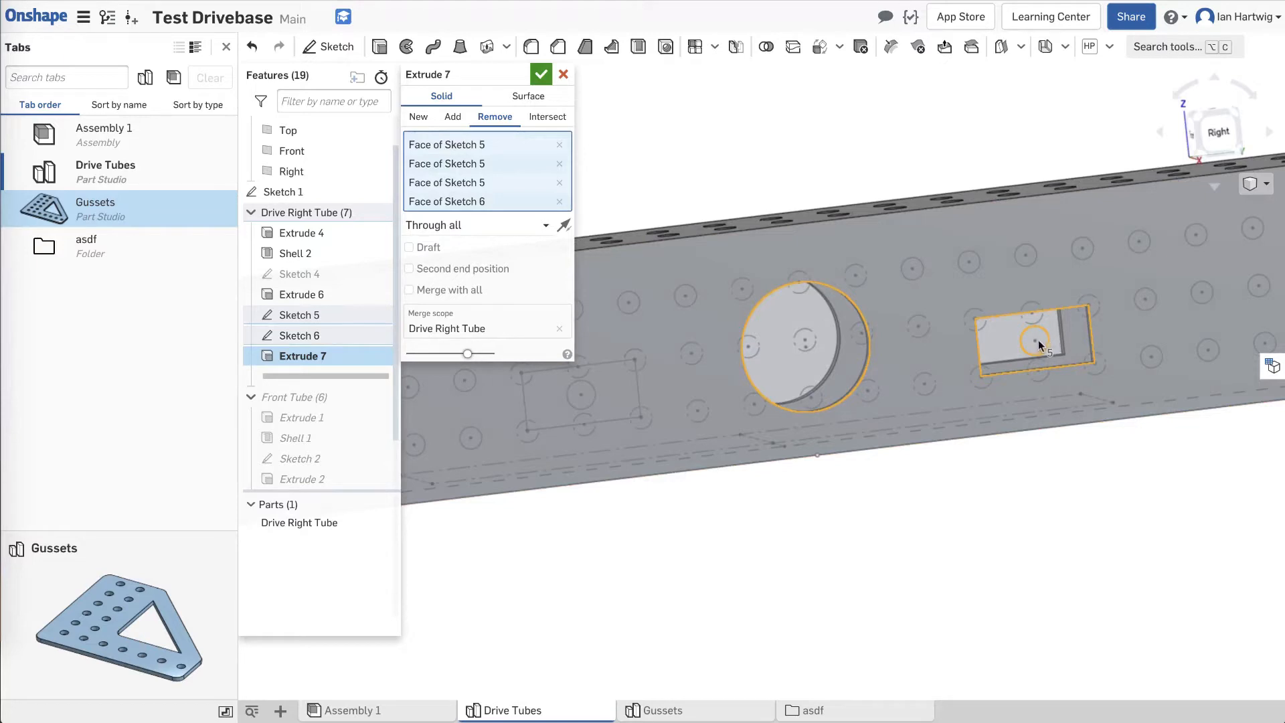
left_click(1037, 340)
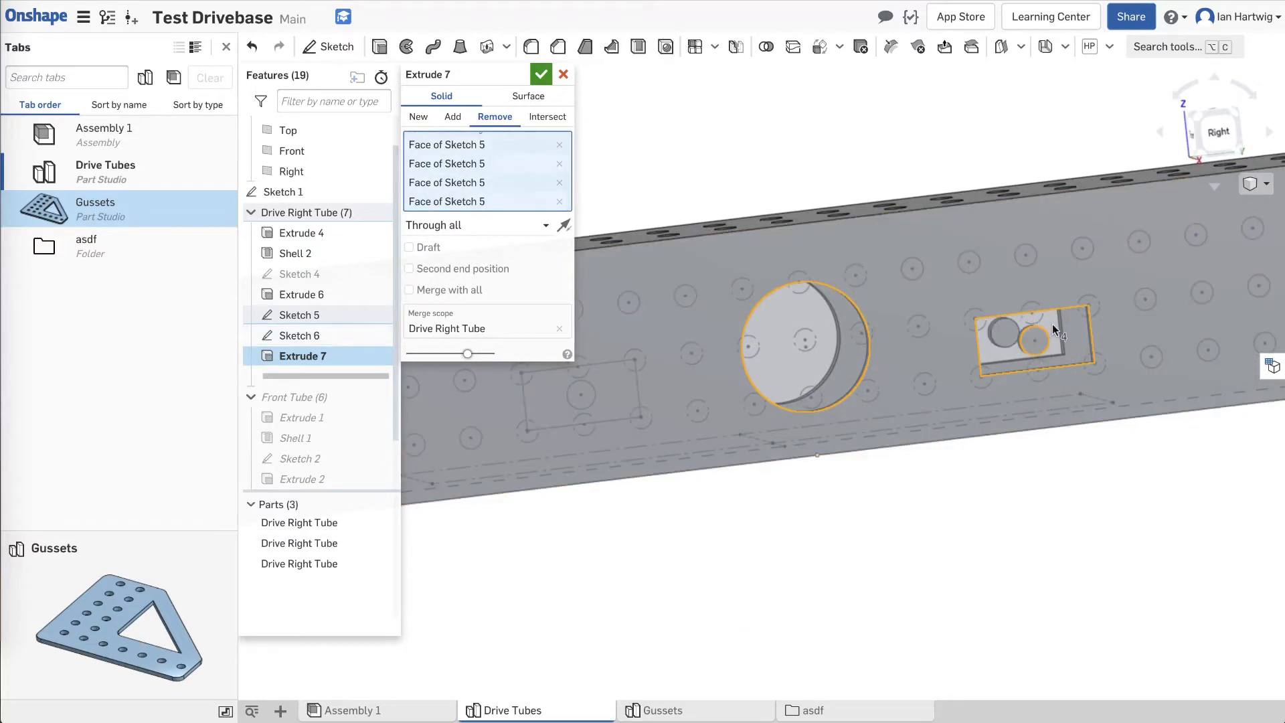
left_click(1048, 343)
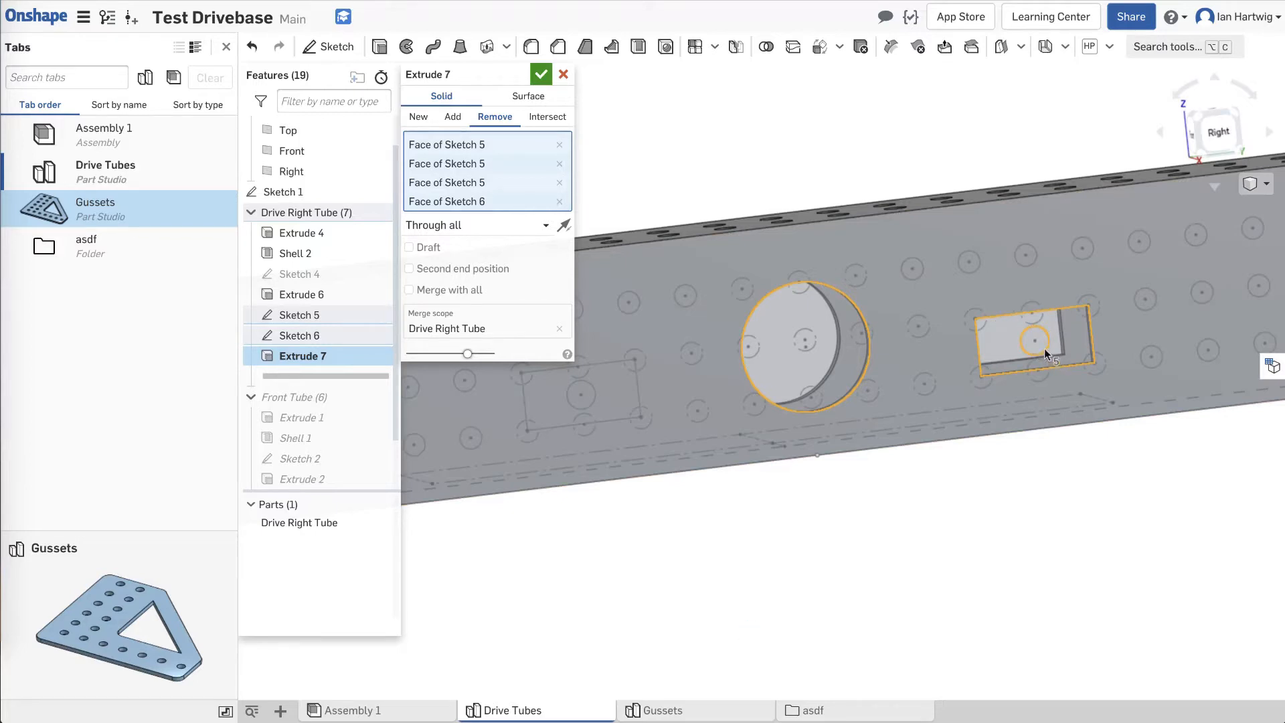
left_click(1053, 335)
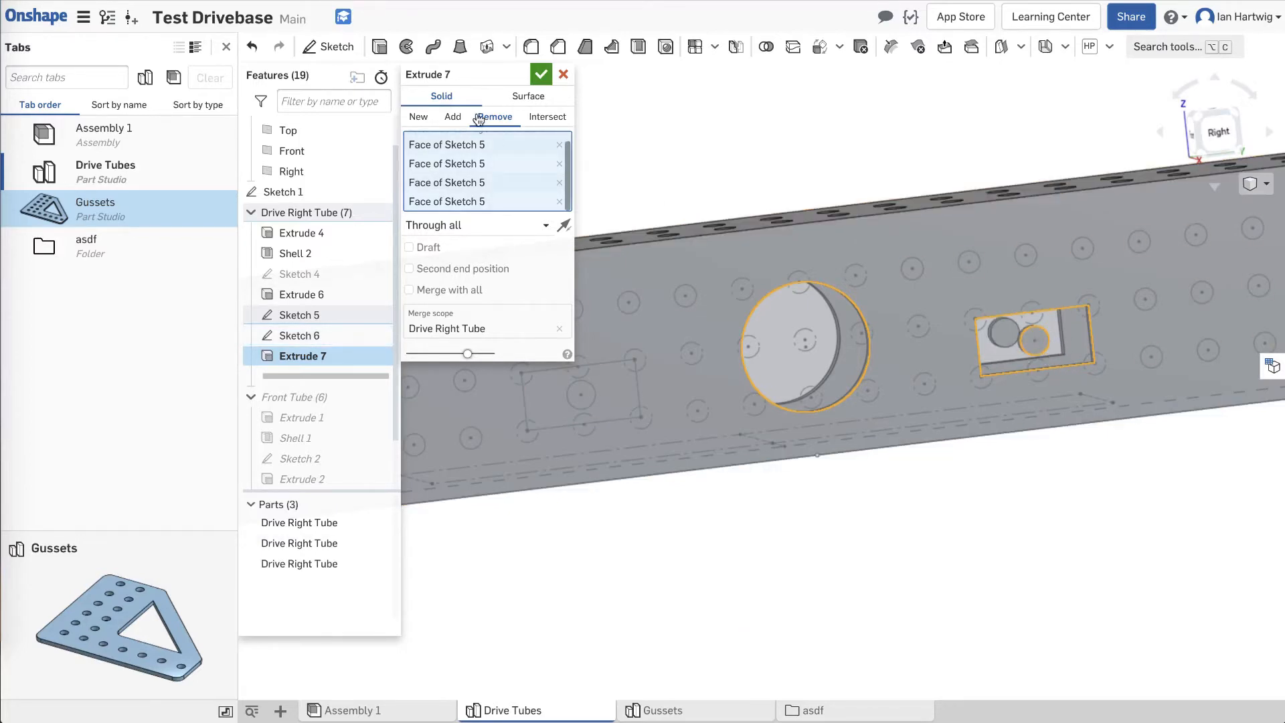
Clear all the selected sketch faces from the extrude.
left_click(561, 190)
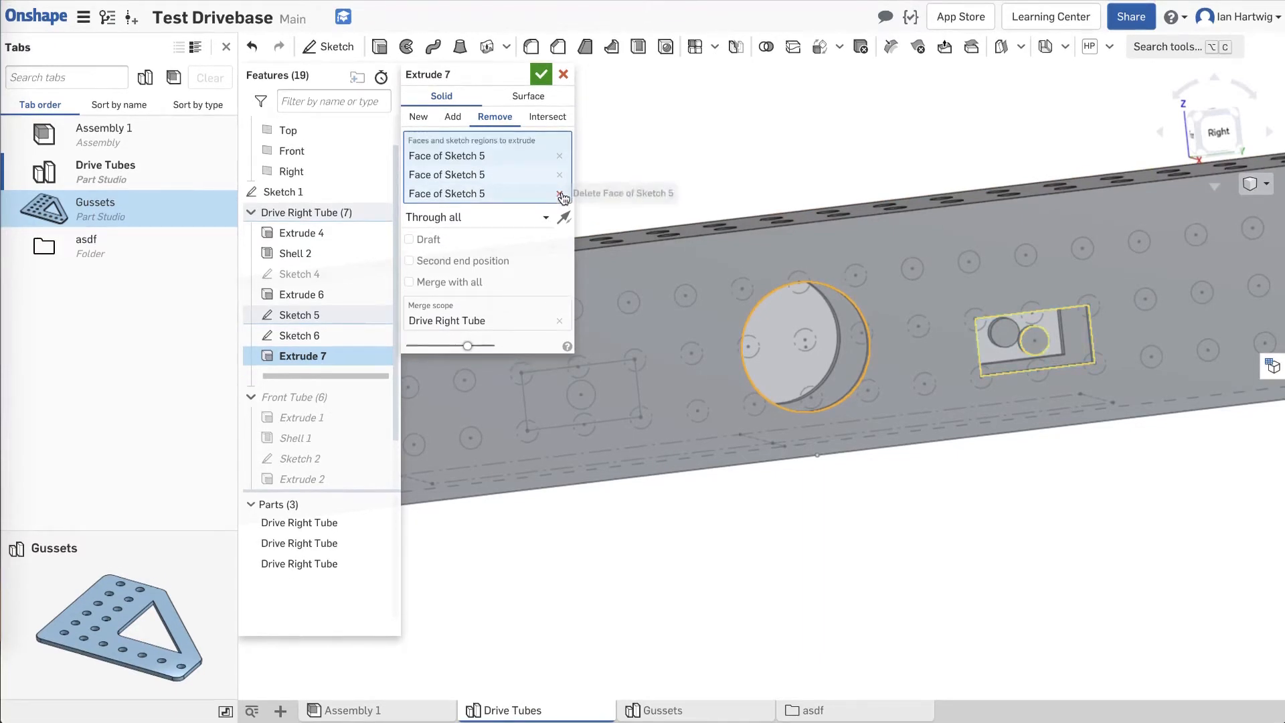
left_click(560, 194)
left_click(560, 174)
left_click(560, 155)
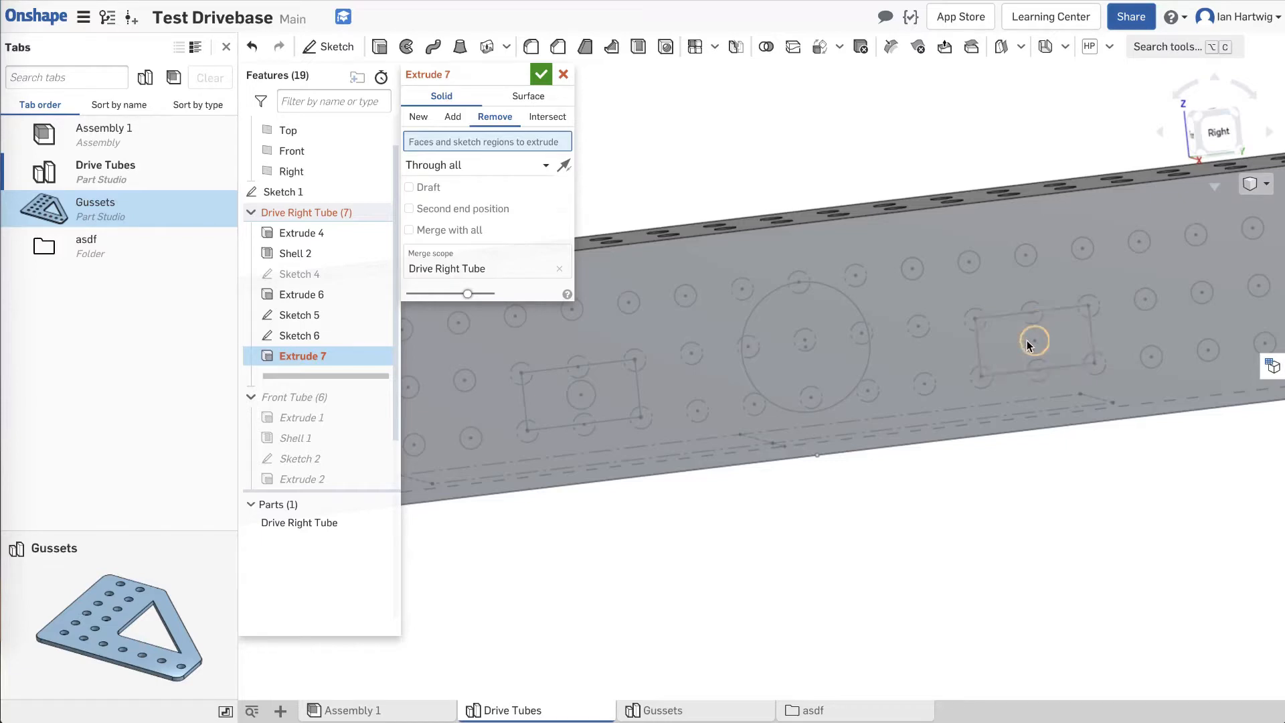
Select the small centre hole inside each of the two Sketch 5 rectangles as regions for the removing extrude.
scroll(1035, 340, "up", 3)
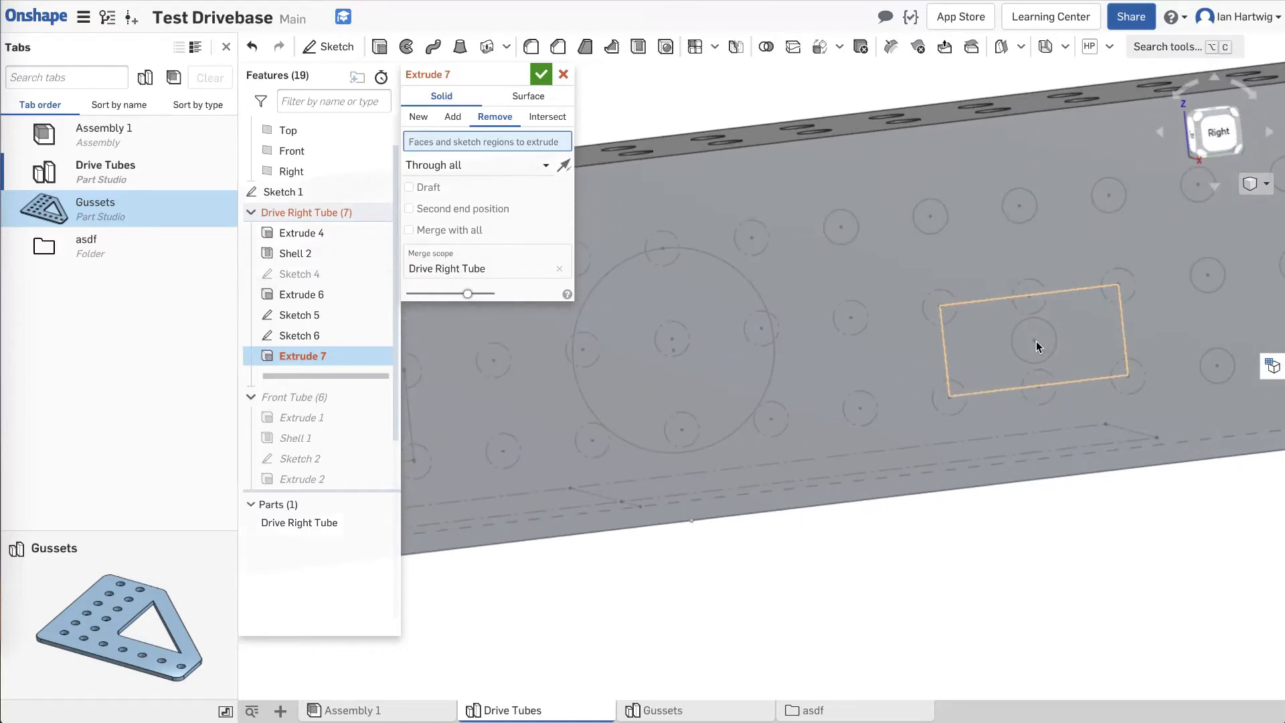
mouse_move(1040, 340)
right_mouse_down()
mouse_move(1059, 360)
mouse_move(1060, 341)
right_mouse_up()
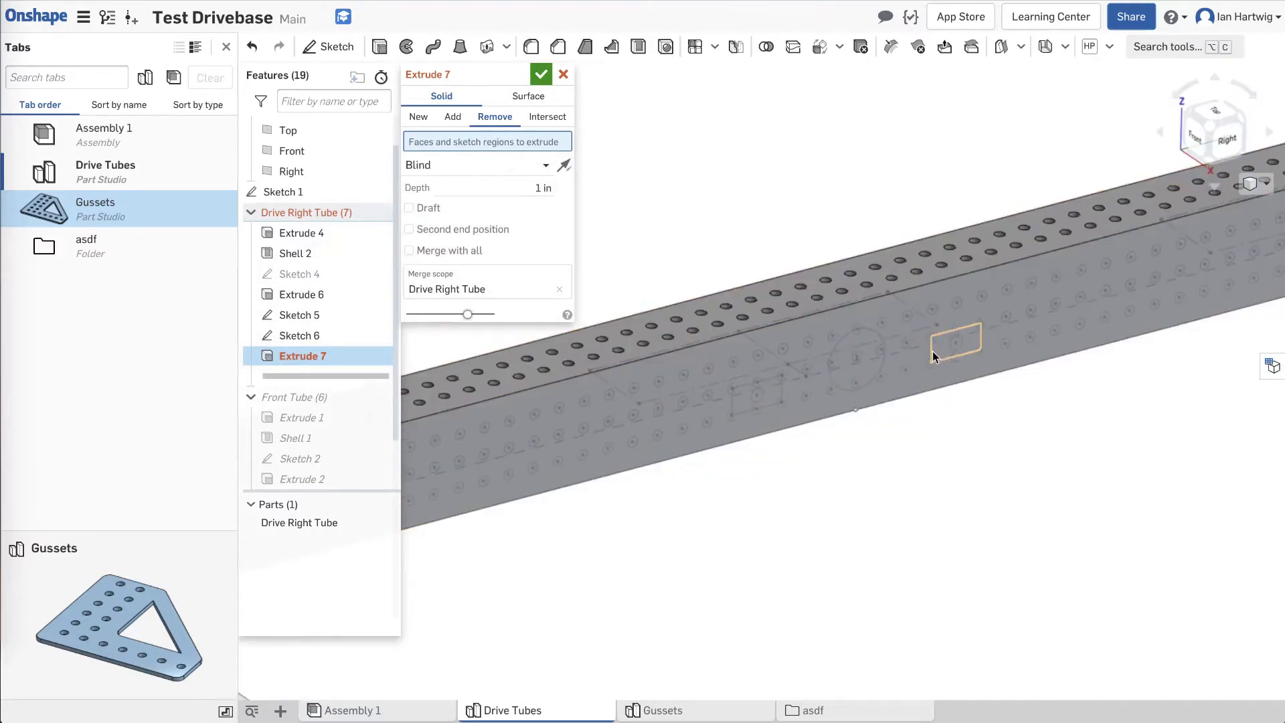
scroll(933, 350, "up", 10)
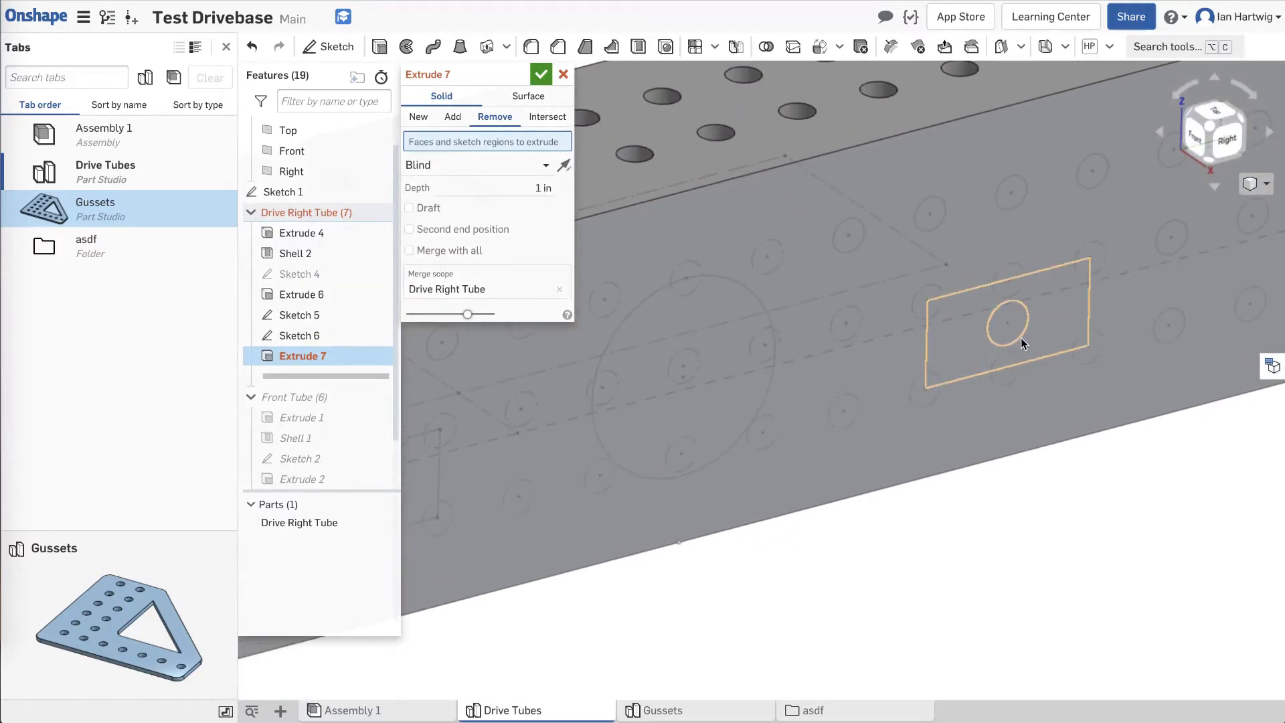
left_click(1007, 332)
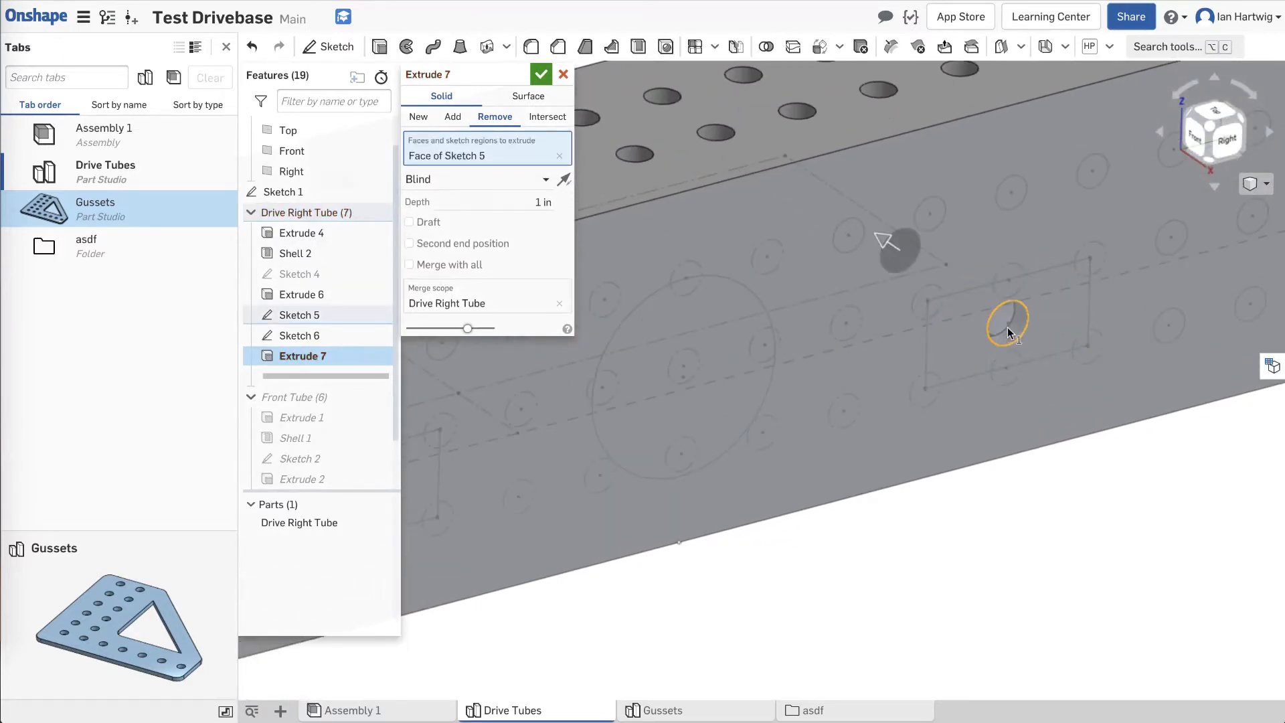
scroll(1006, 327, "down", 5)
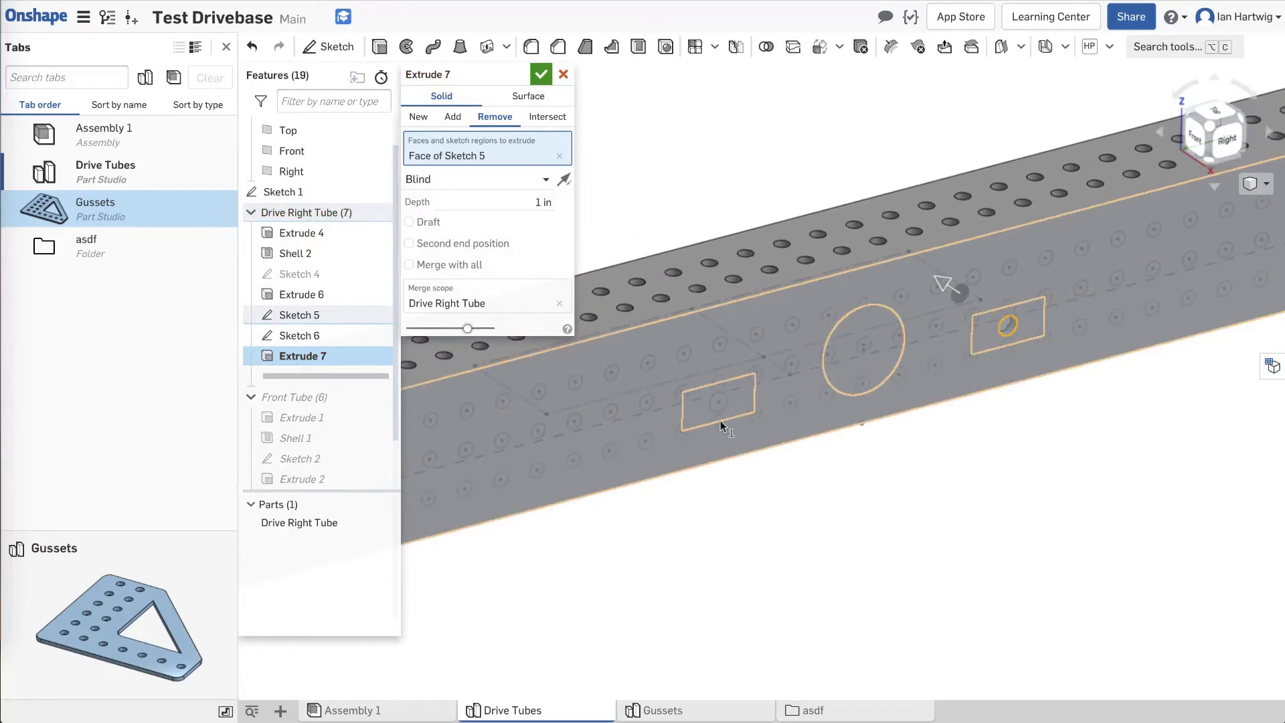
scroll(718, 417, "up", 4)
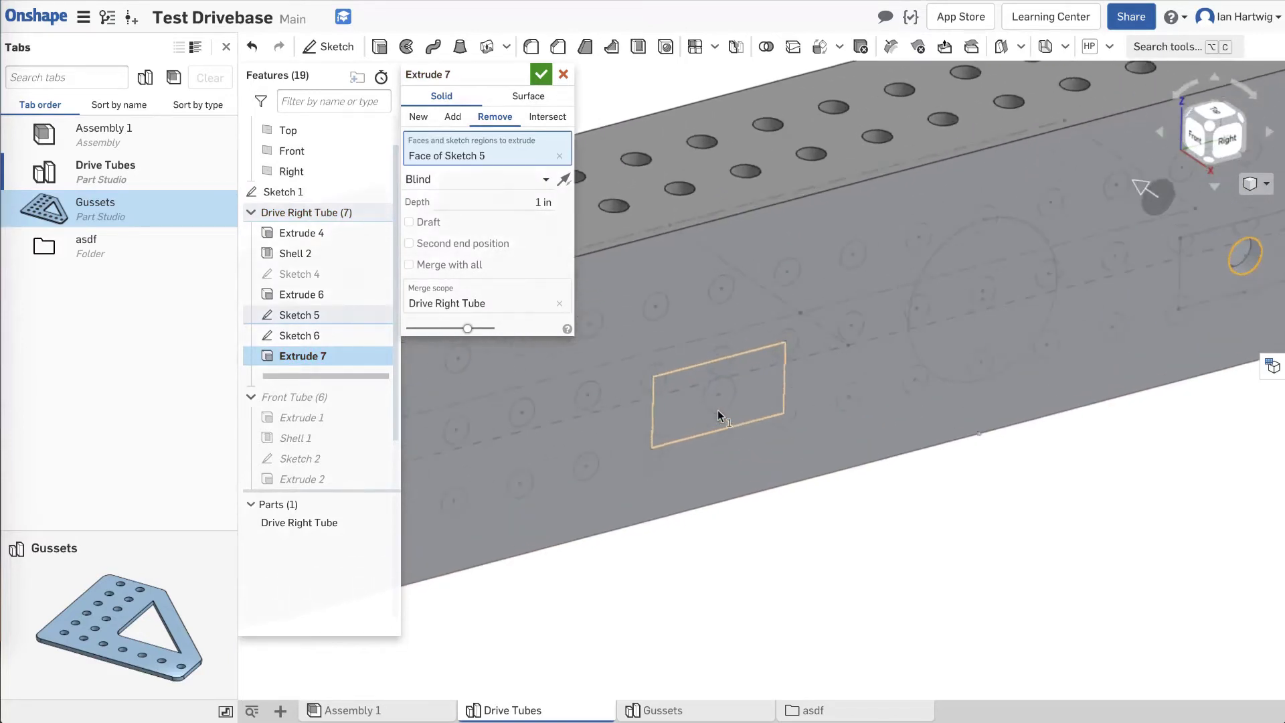
scroll(717, 410, "up", 2)
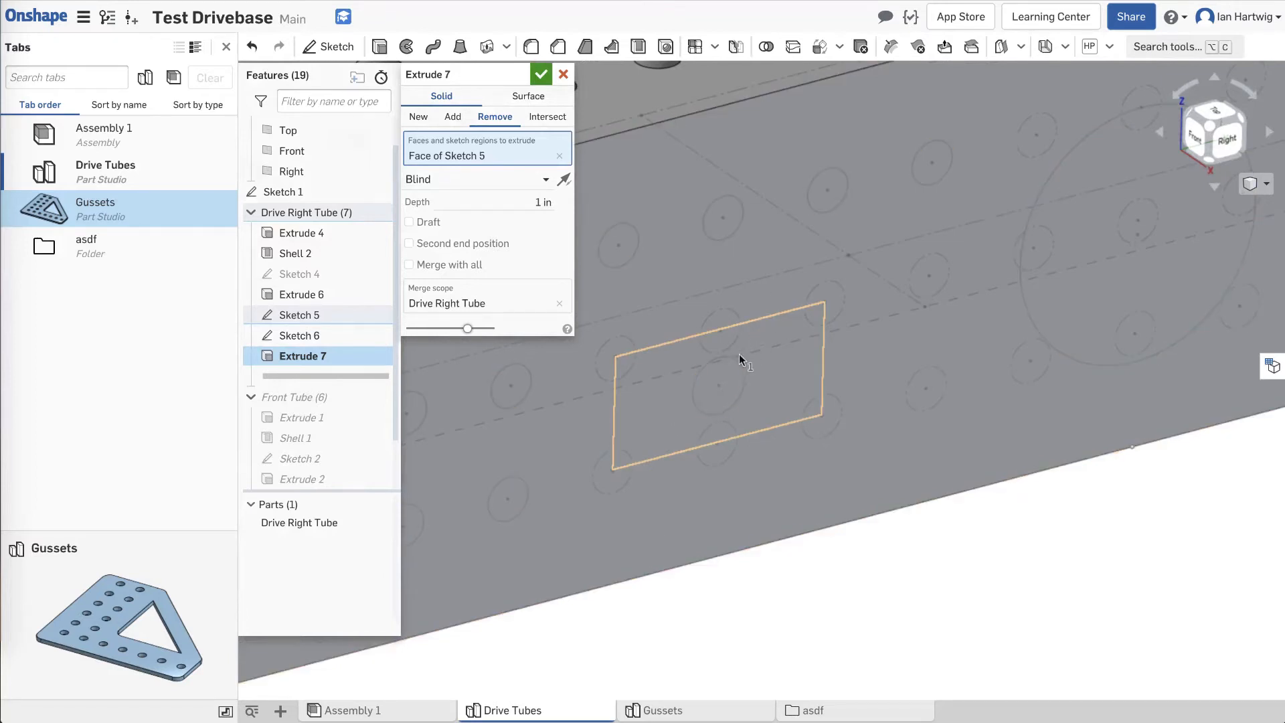
mouse_move(747, 349)
right_mouse_down()
mouse_move(672, 349)
mouse_move(681, 327)
right_mouse_up()
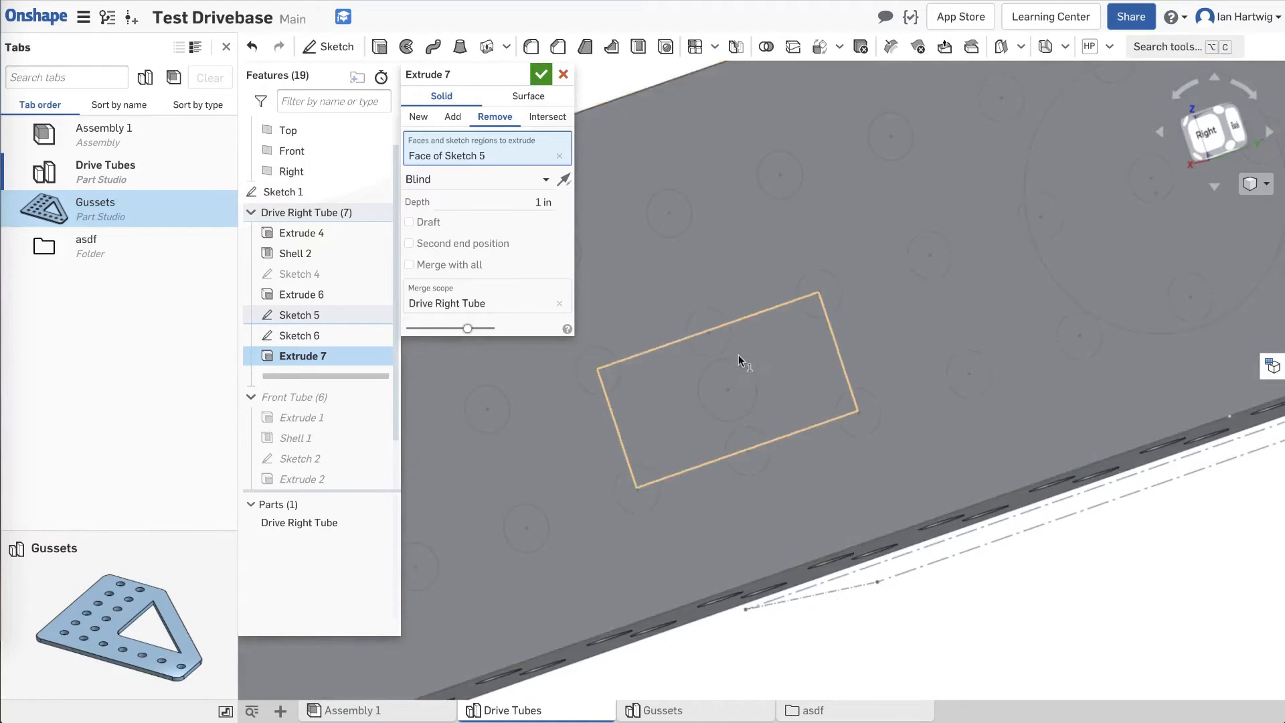
left_click(752, 380)
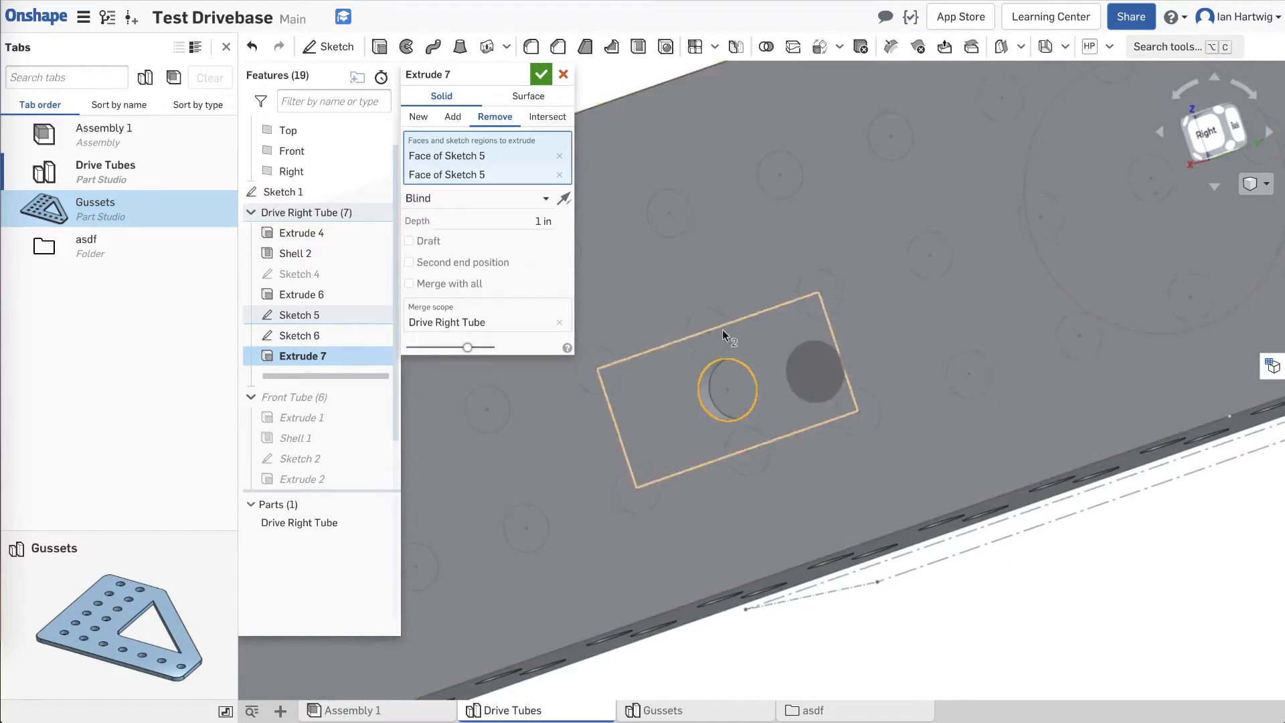
Add the middle large circle and the large circles near both tube ends to the extrude's regions.
scroll(721, 330, "down", 3)
scroll(721, 329, "down", 3)
left_click(877, 297)
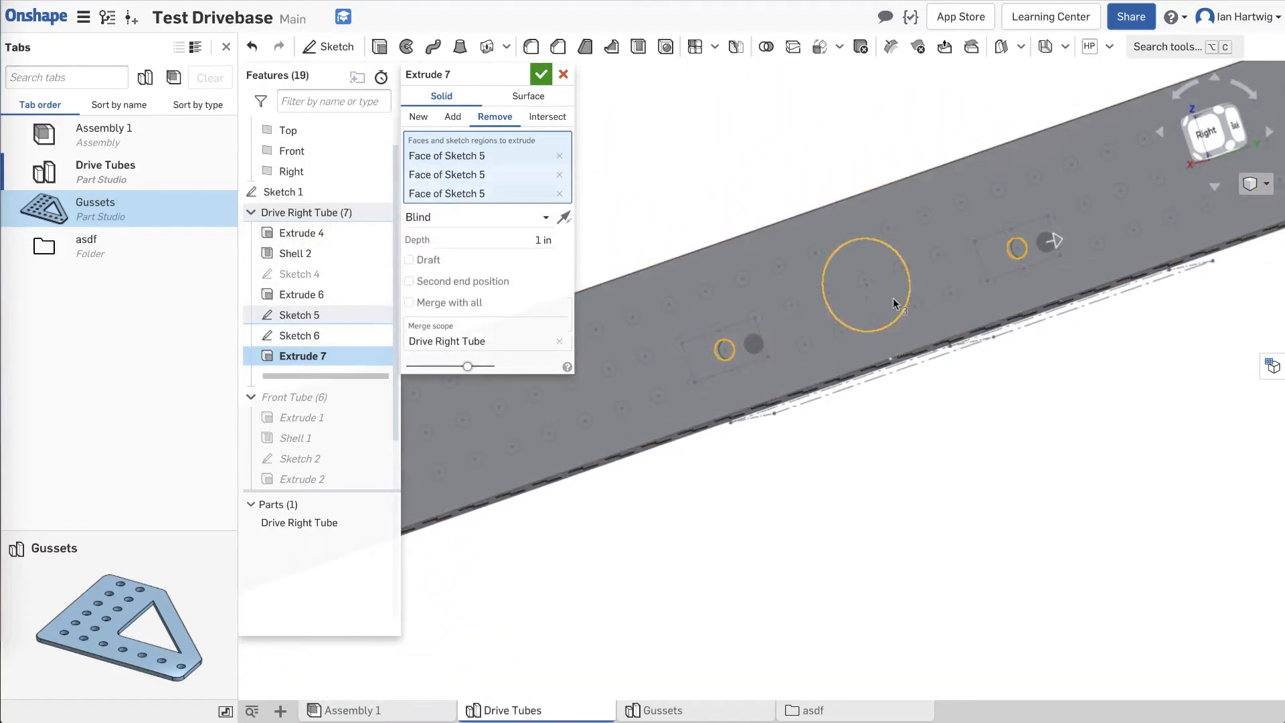
scroll(970, 308, "down", 2)
scroll(969, 308, "down", 4)
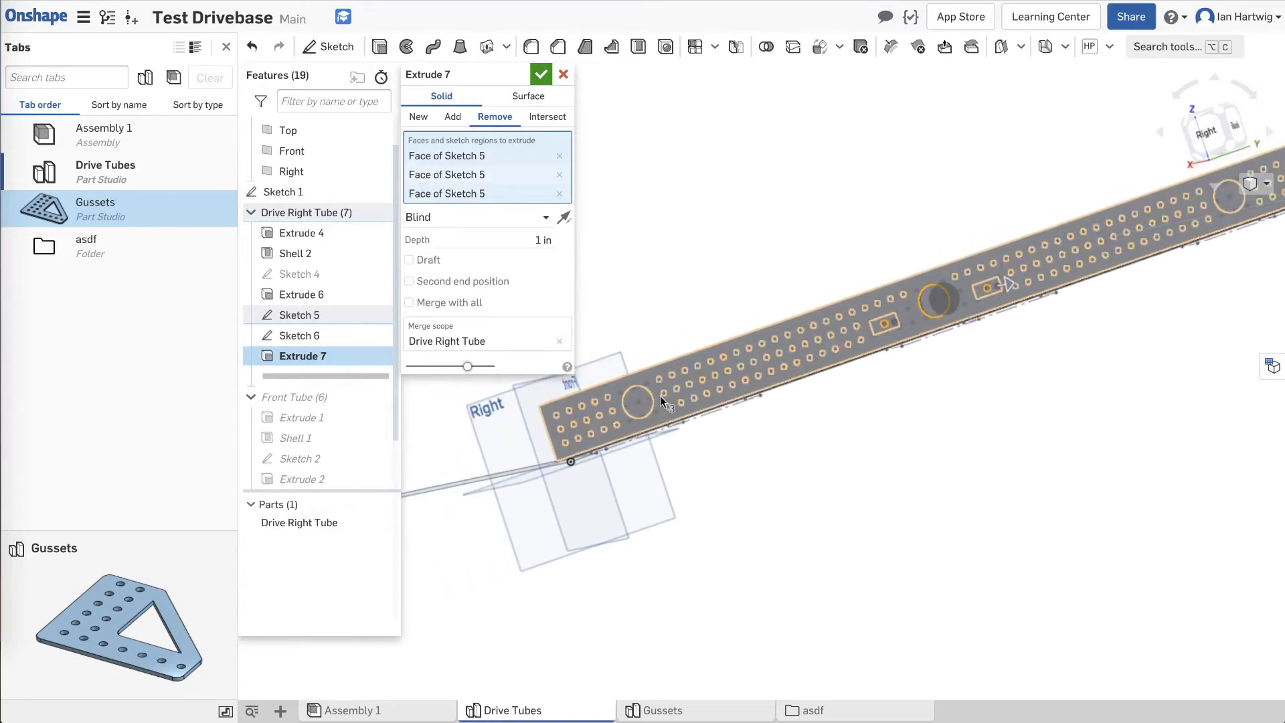
left_click(641, 402)
scroll(811, 398, "down", 3)
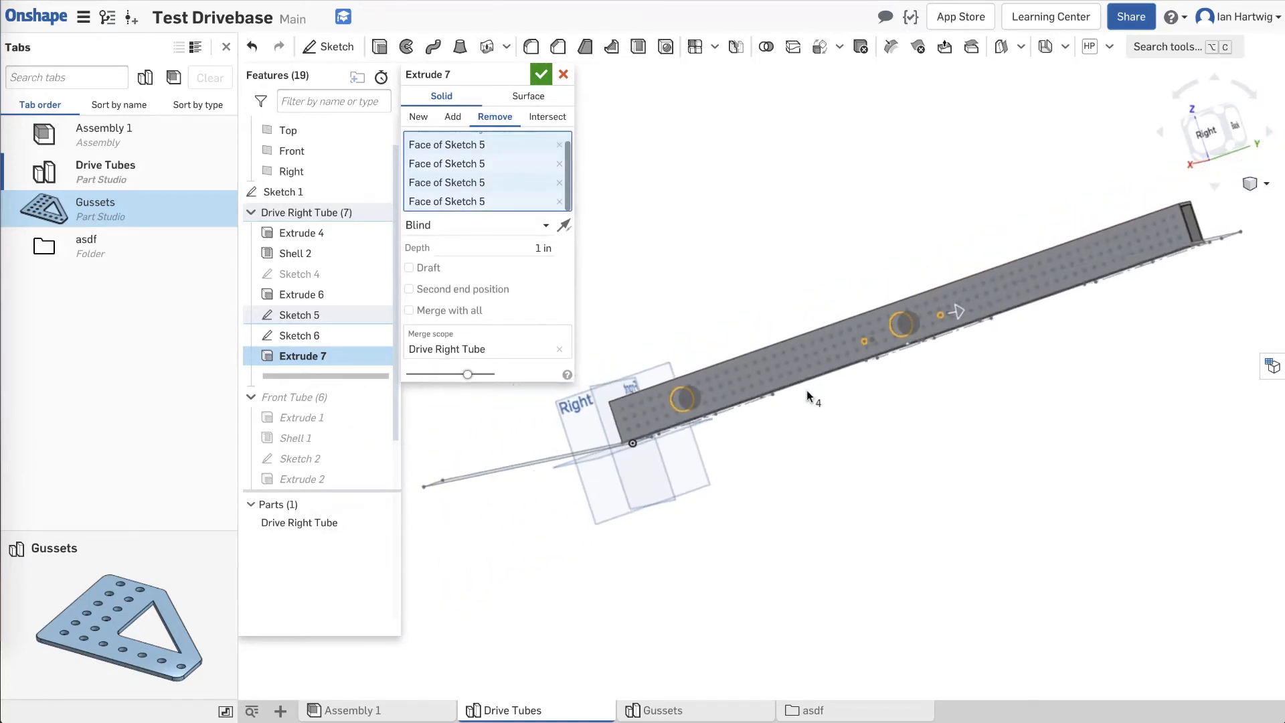
left_click(1124, 248)
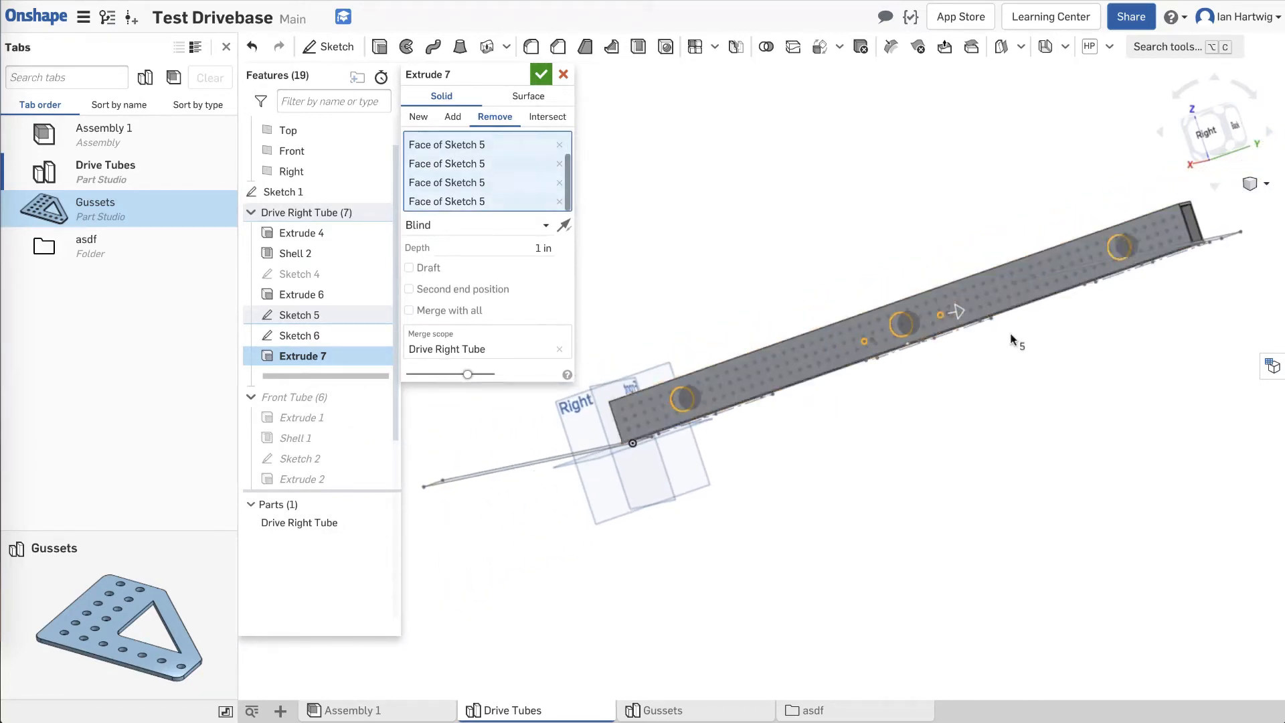
Set the extrude's end type to Through all and accept the cut through Drive Right Tube.
right_click_drag(999, 355, 946, 333)
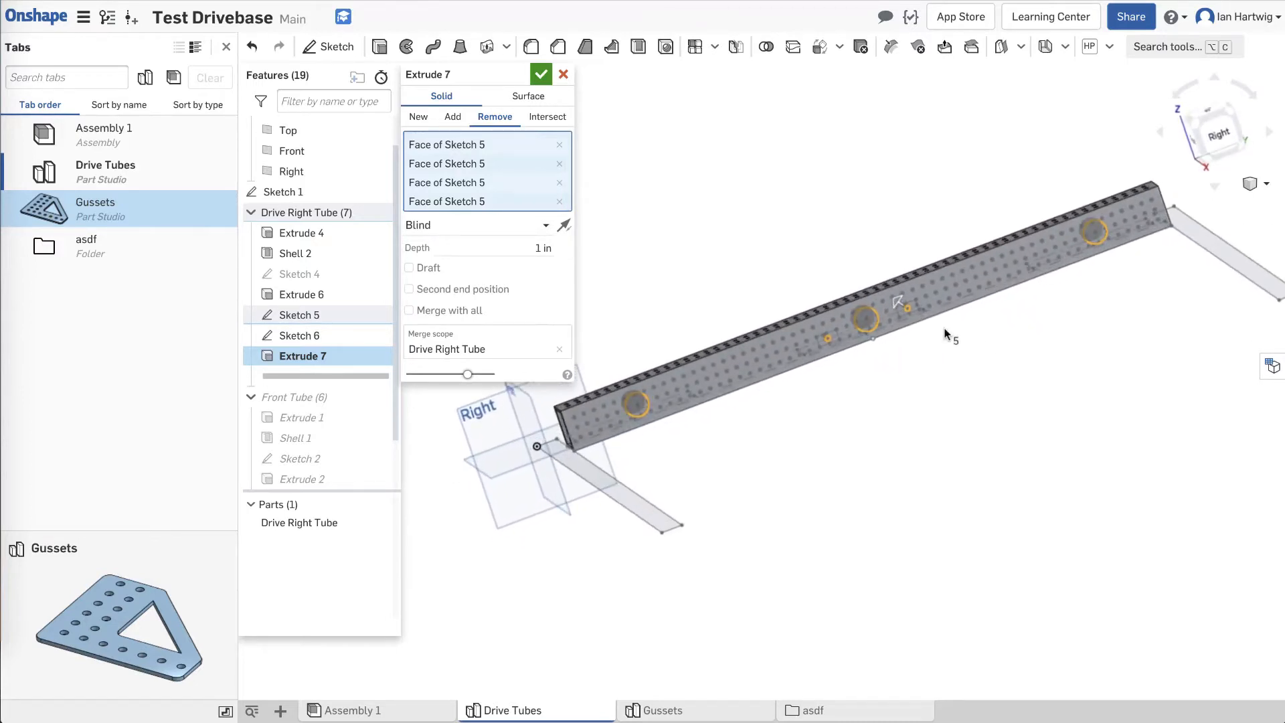
left_click(531, 231)
left_click(442, 369)
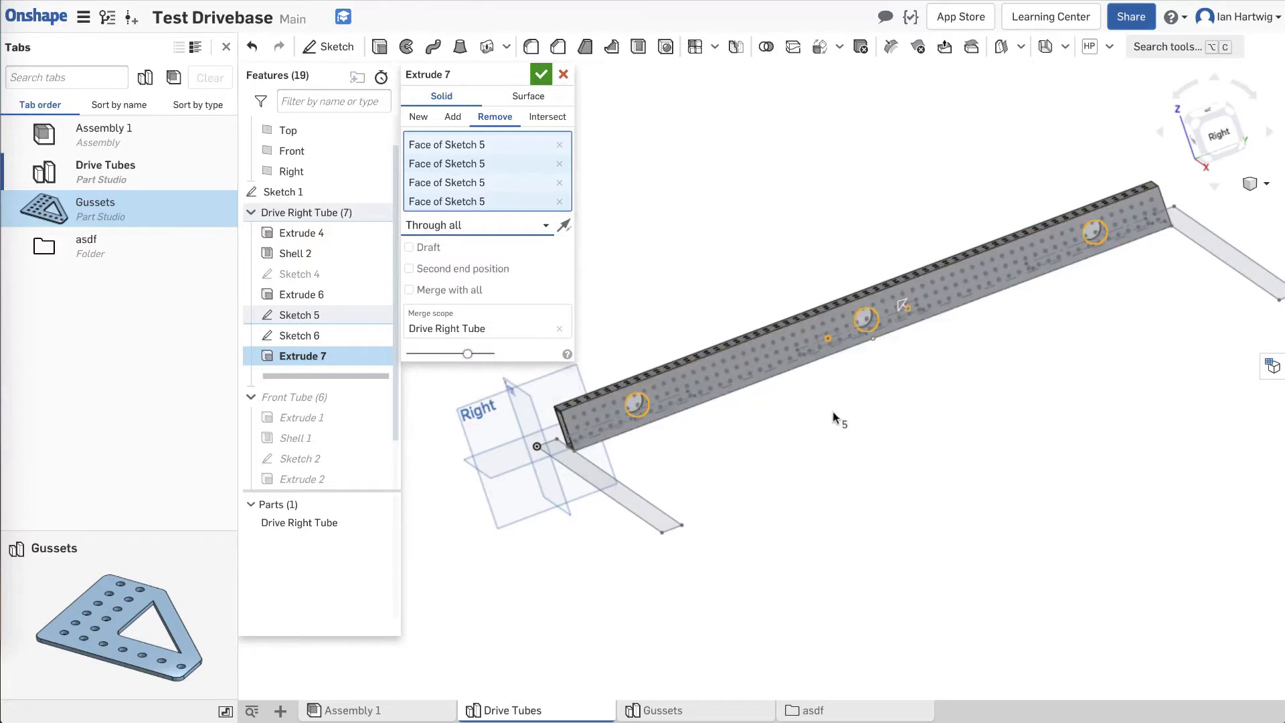
mouse_move(834, 417)
right_mouse_down()
mouse_move(915, 335)
mouse_move(1000, 416)
mouse_move(981, 403)
mouse_move(910, 429)
mouse_move(872, 426)
mouse_move(897, 341)
mouse_move(837, 400)
mouse_move(835, 436)
right_mouse_up()
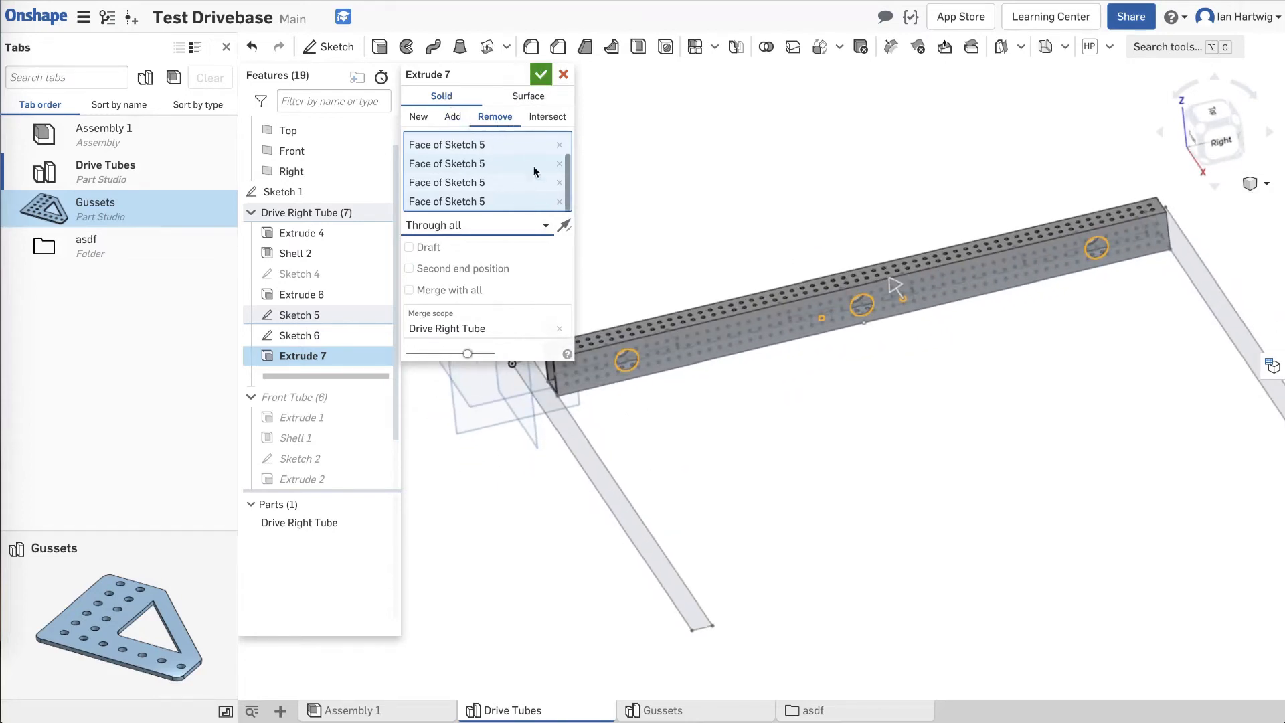
left_click(541, 75)
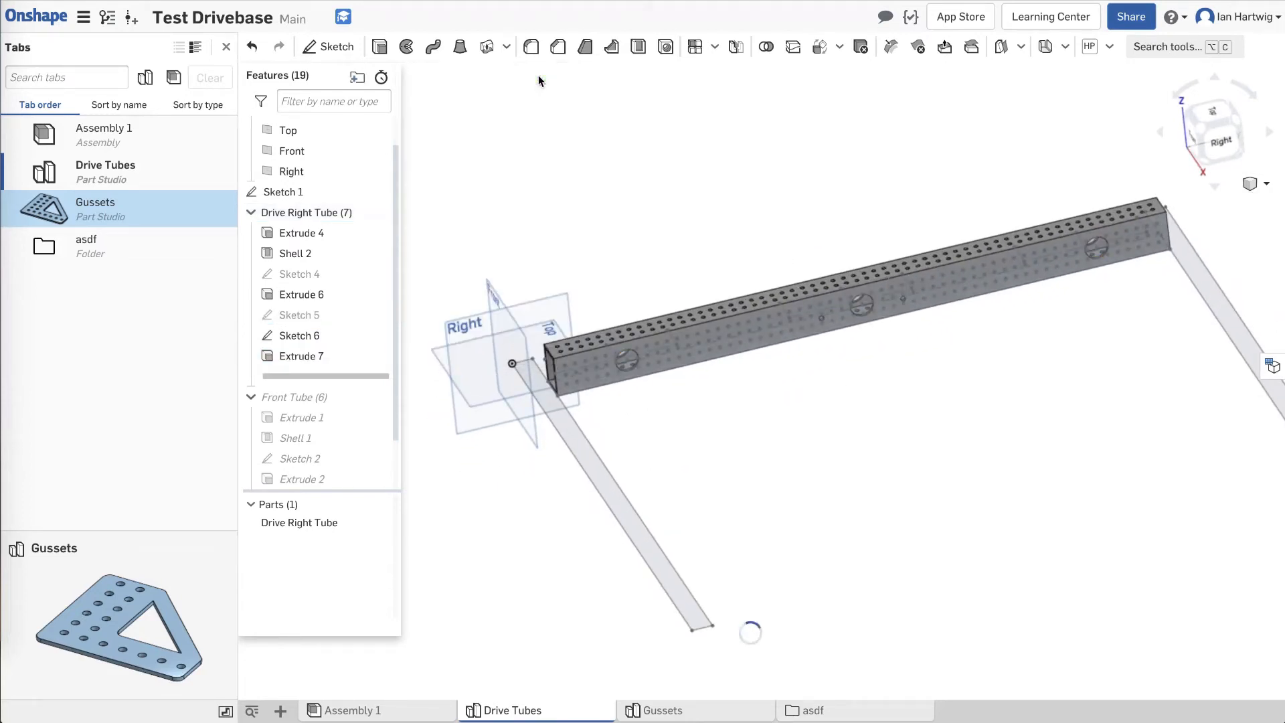
Cut the Sketch 6 hole grid through Drive Right Tube with a removing extrude set to Through all.
left_click(307, 335)
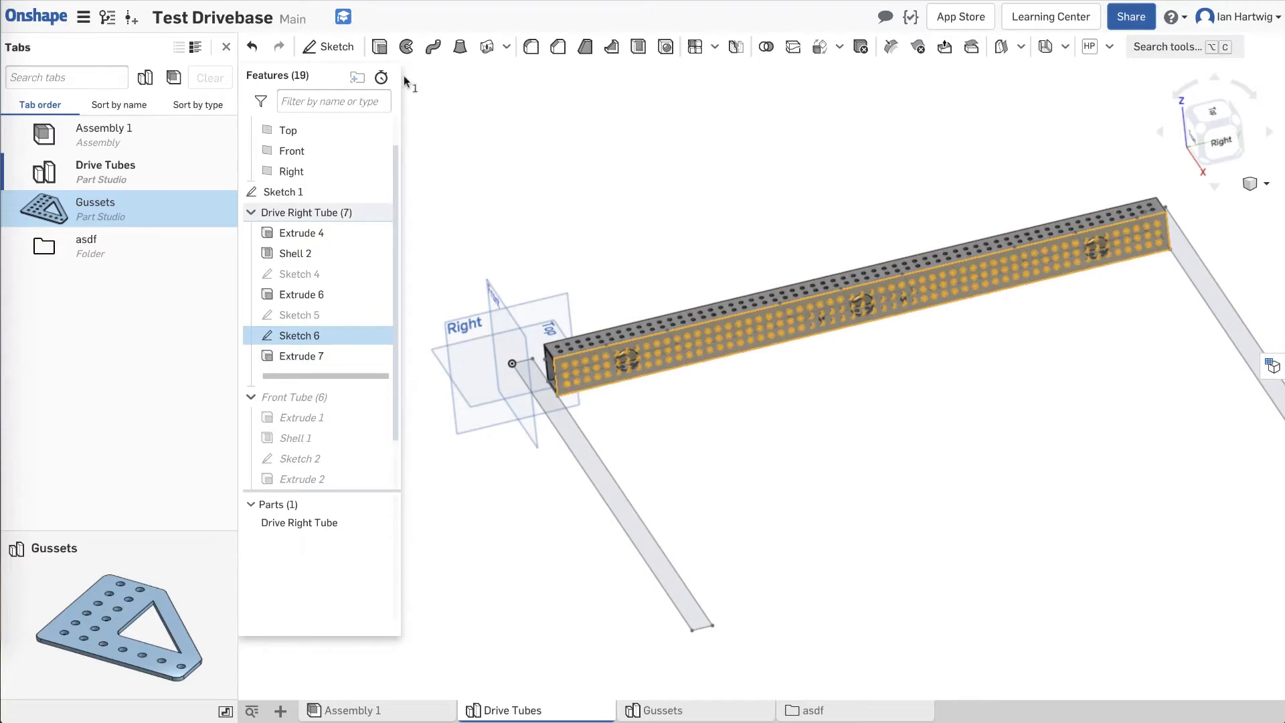
left_click(380, 47)
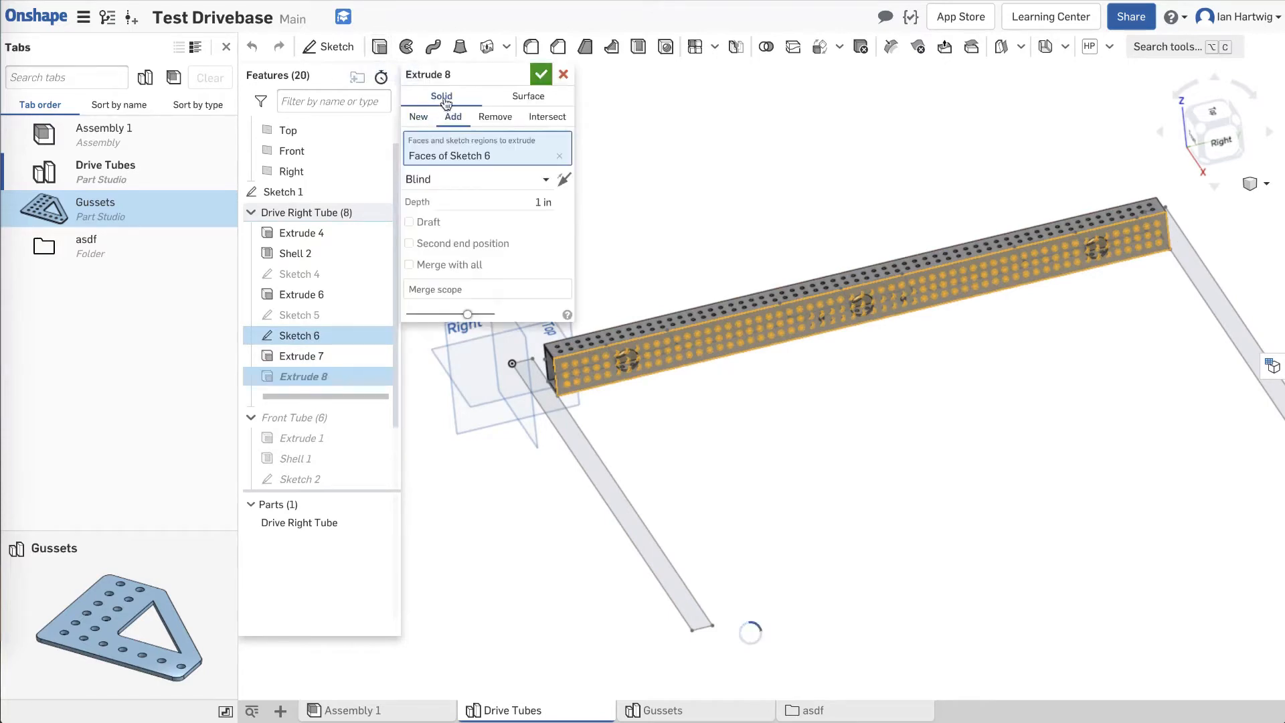
left_click(506, 119)
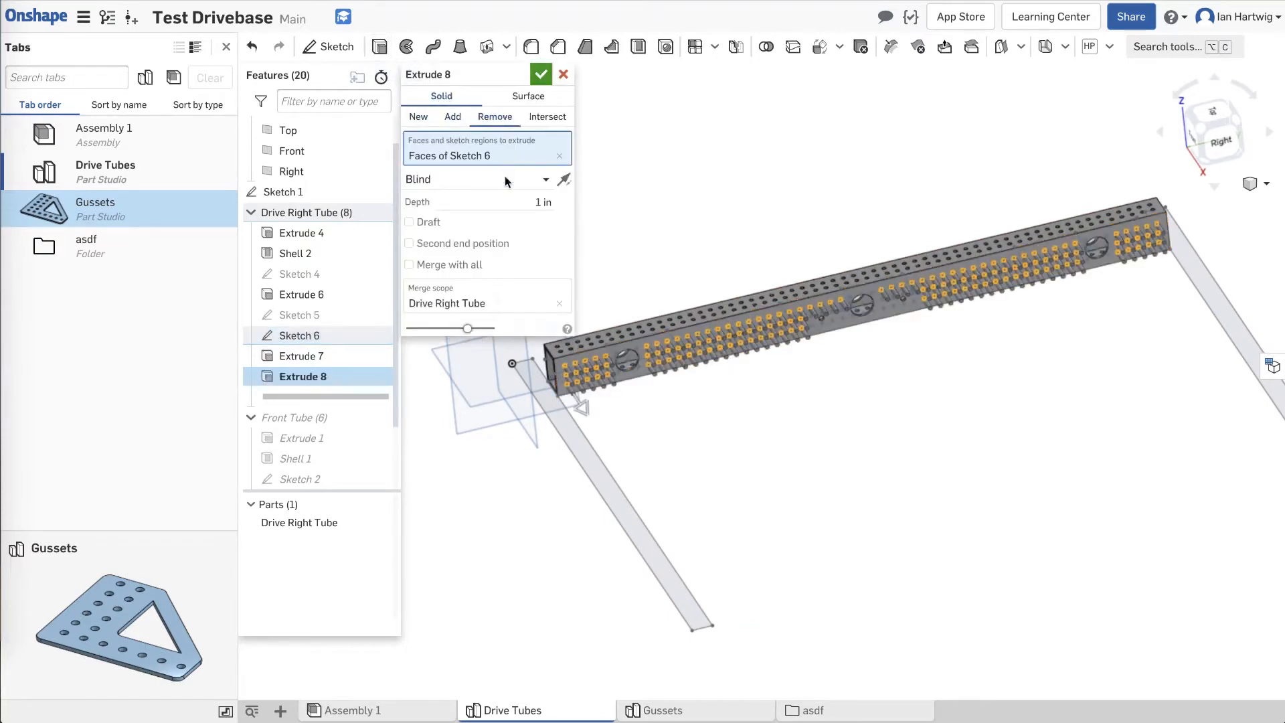
left_click(518, 179)
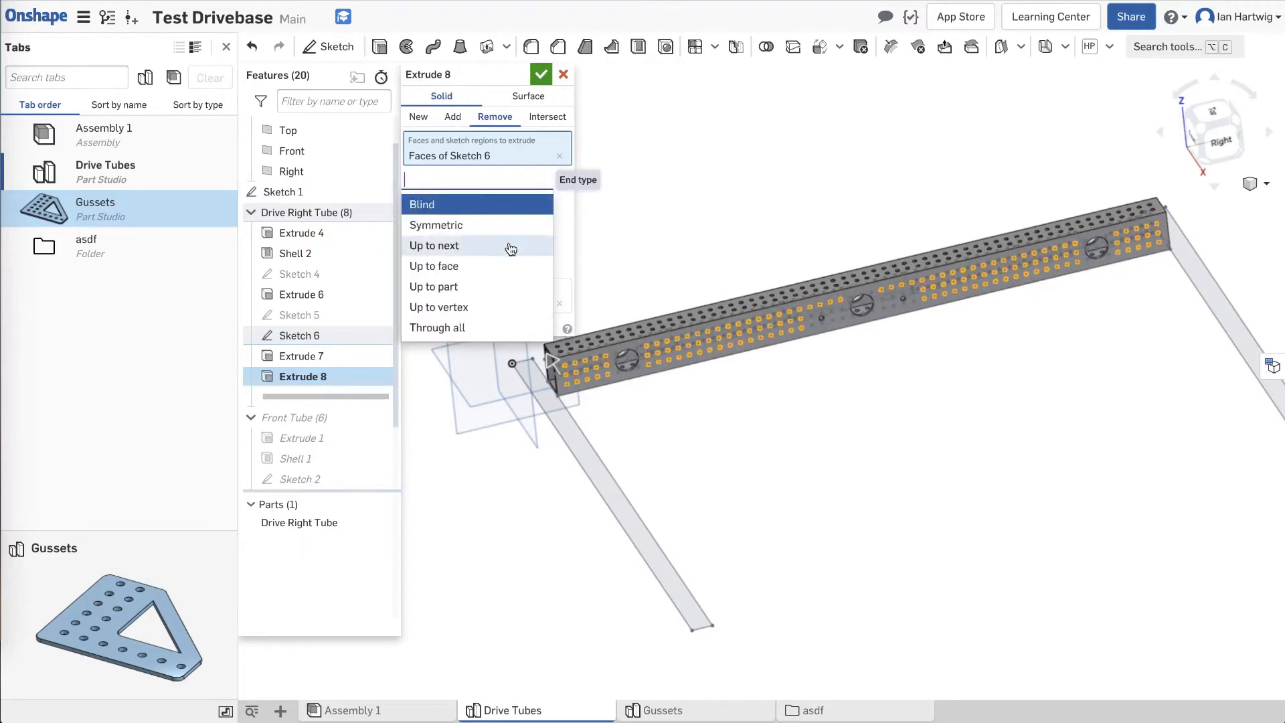
left_click(501, 324)
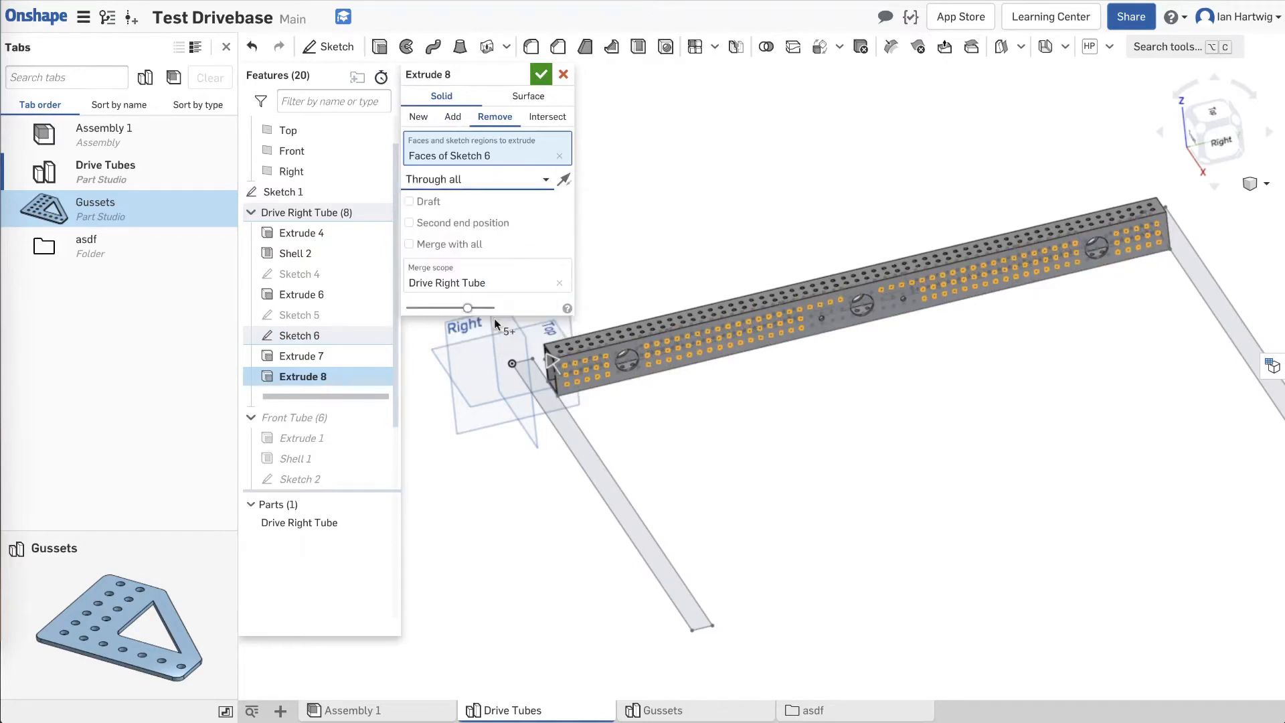
left_click(540, 74)
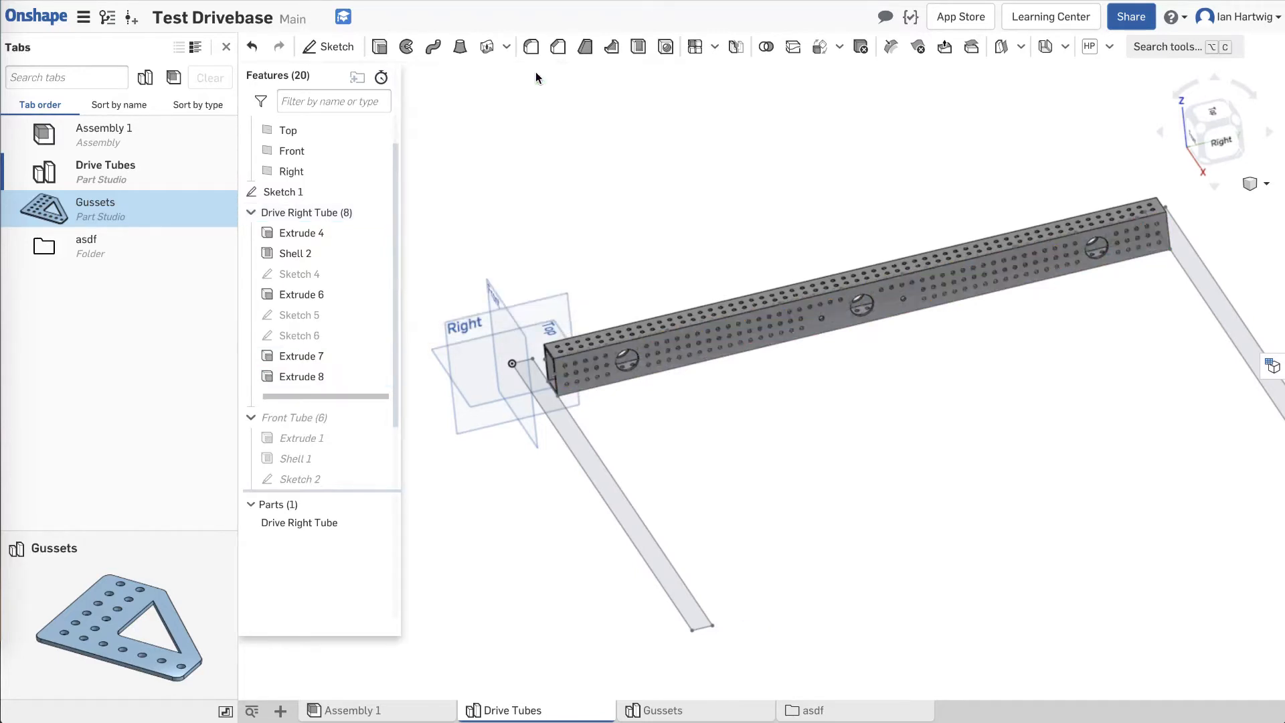
Show Sketch 5 and start a removing extrude of the two rectangles on either side of the middle large hole.
mouse_move(649, 368)
right_mouse_down()
mouse_move(773, 400)
mouse_move(613, 406)
mouse_move(750, 314)
mouse_move(636, 380)
right_mouse_up()
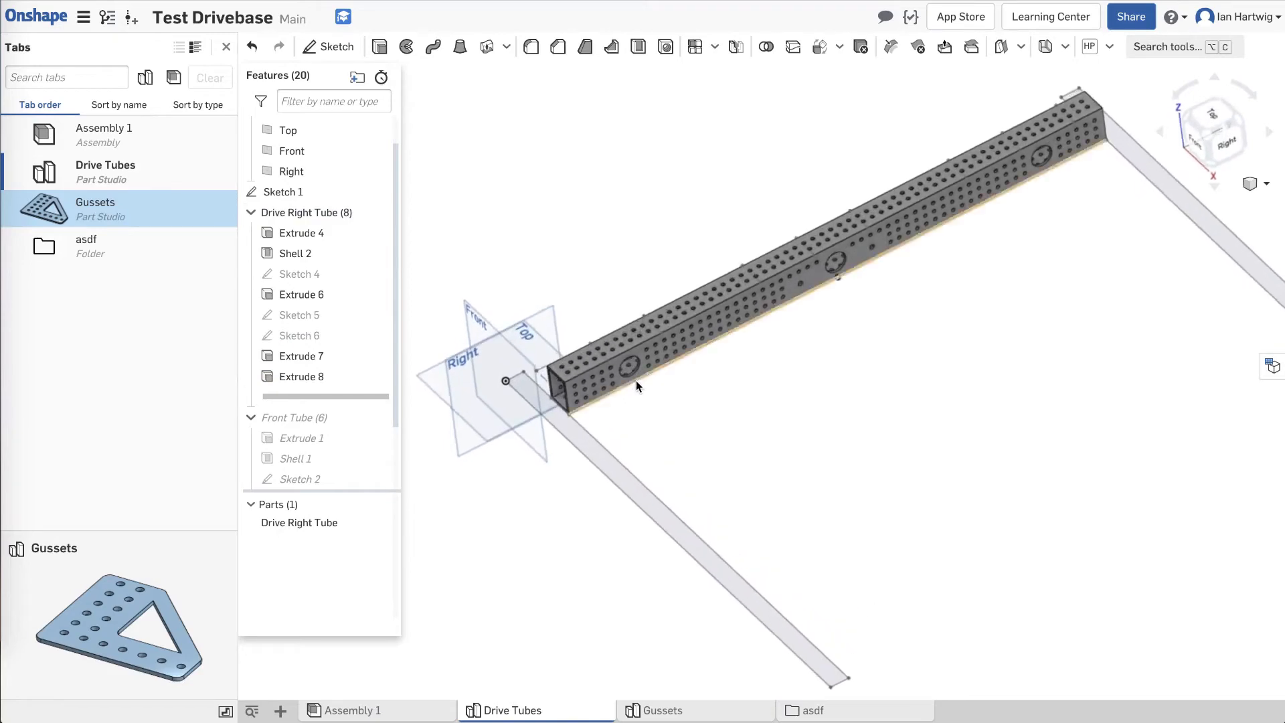
scroll(837, 247, "up", 5)
scroll(837, 248, "down", 3)
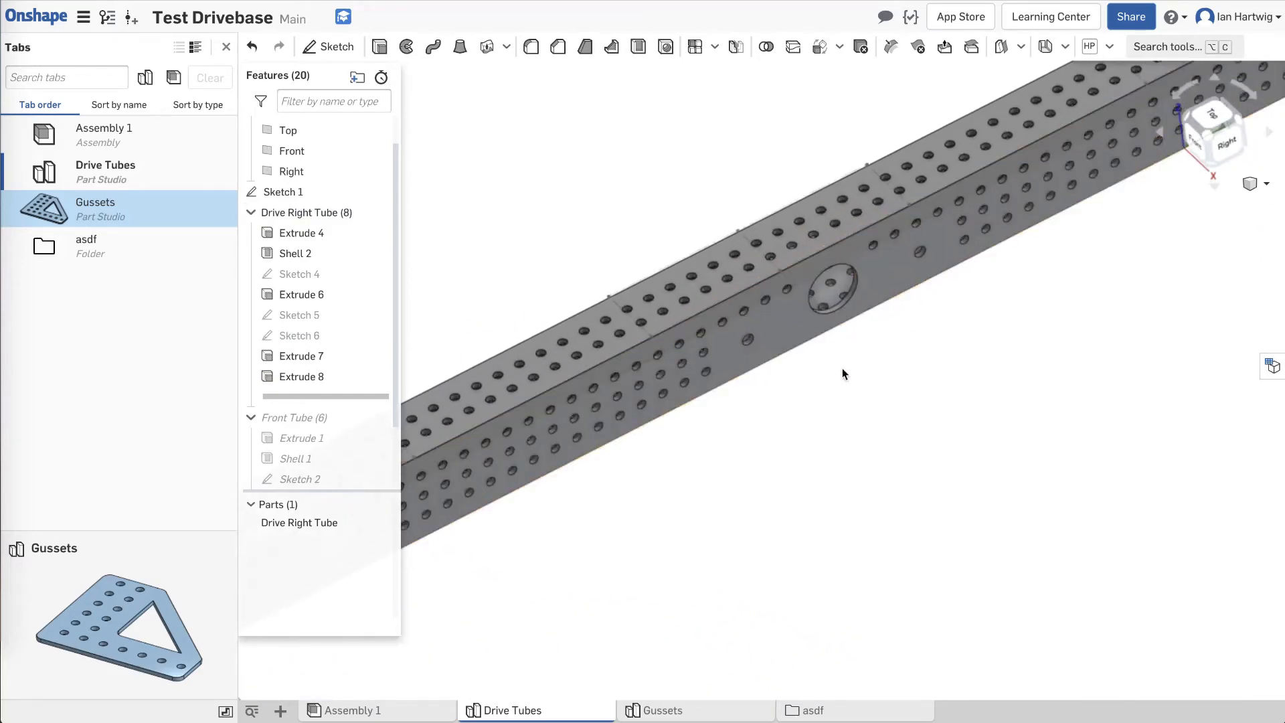
right_click_drag(841, 372, 978, 453)
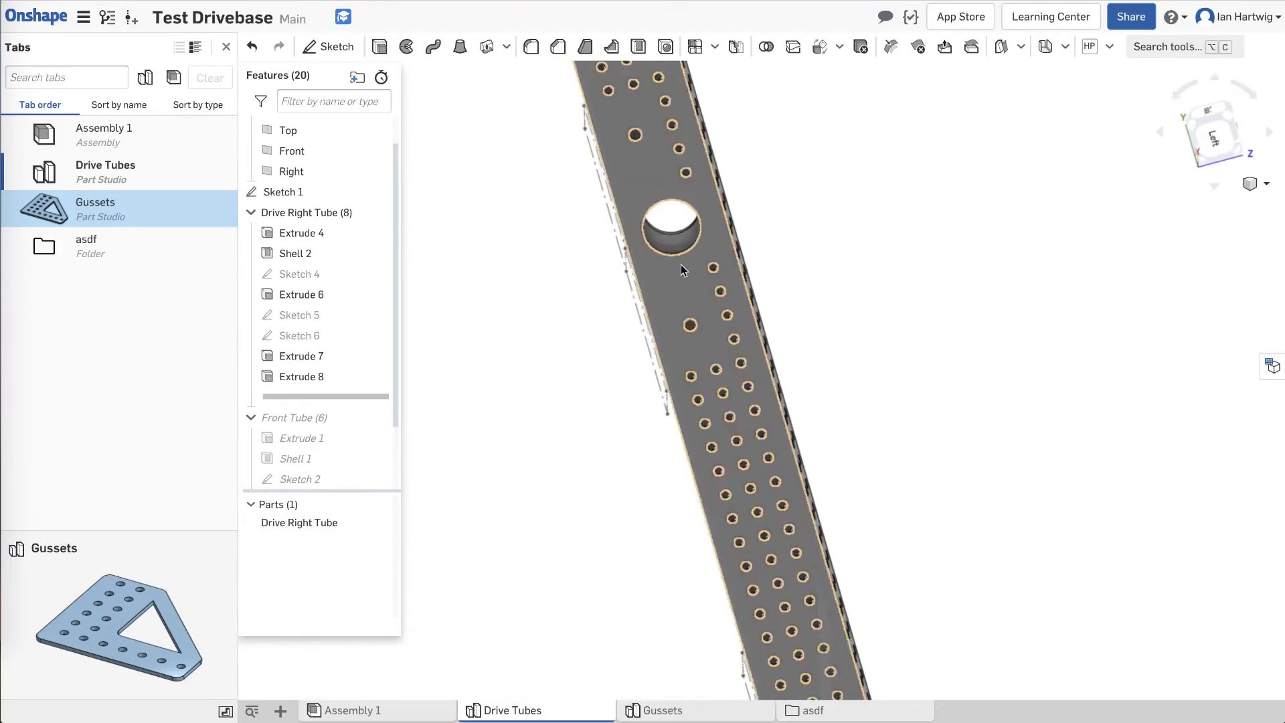
right_click_drag(781, 278, 636, 183)
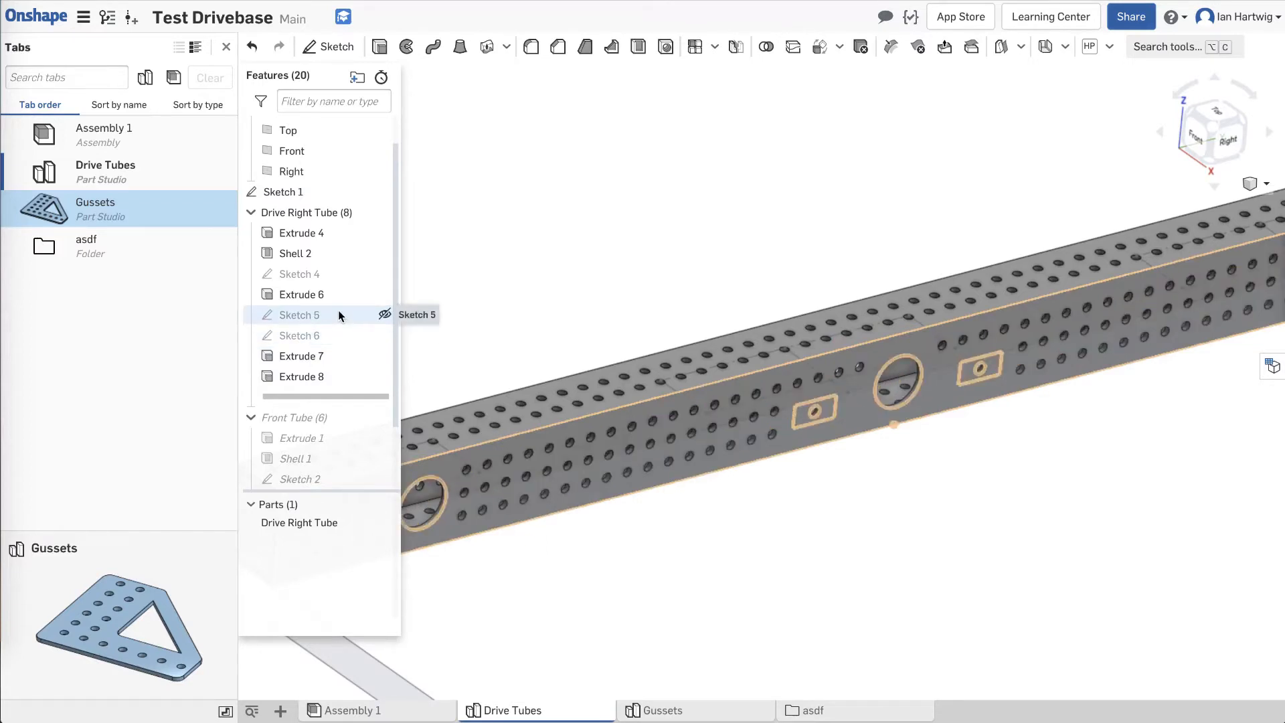
left_click(384, 314)
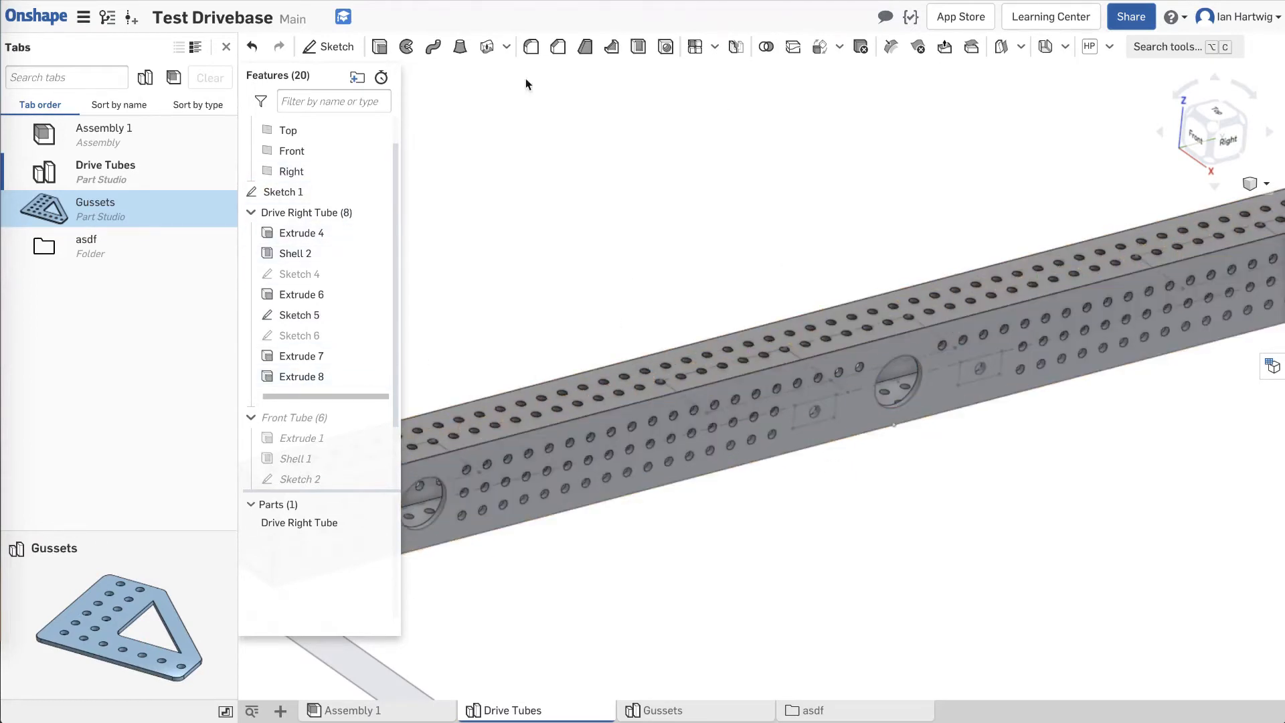
left_click(379, 46)
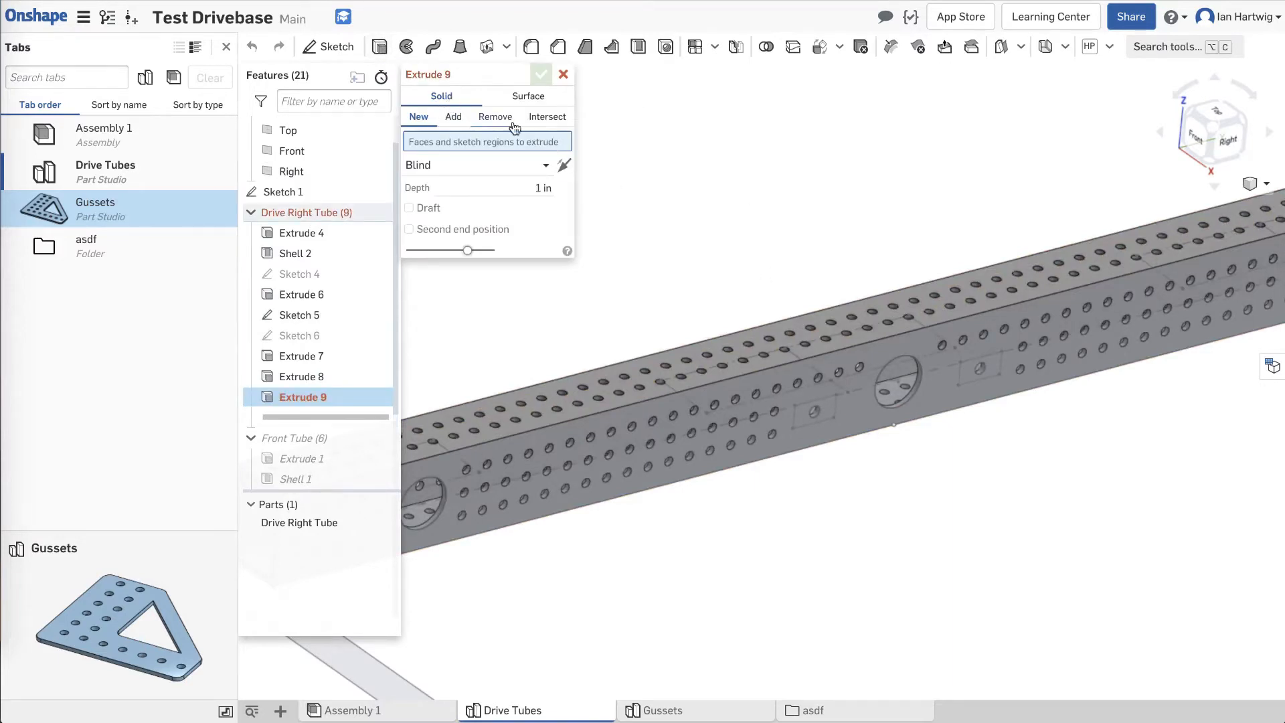
left_click(495, 117)
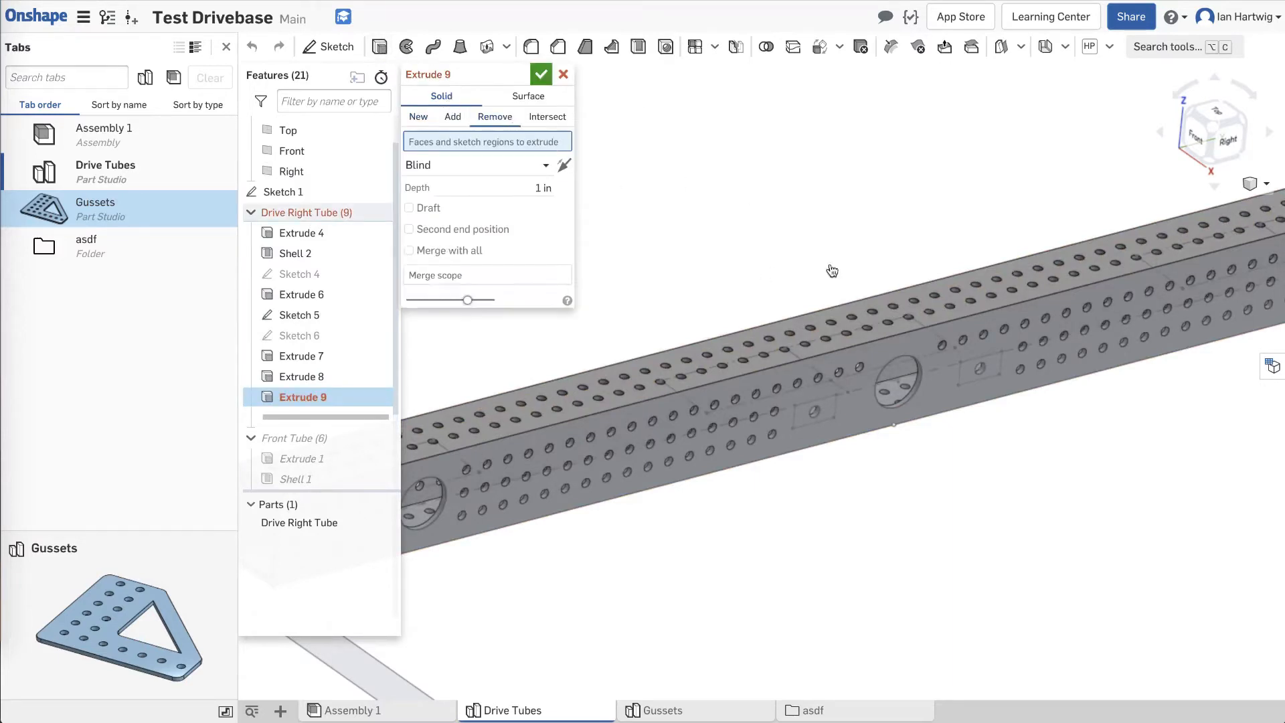
left_click(994, 368)
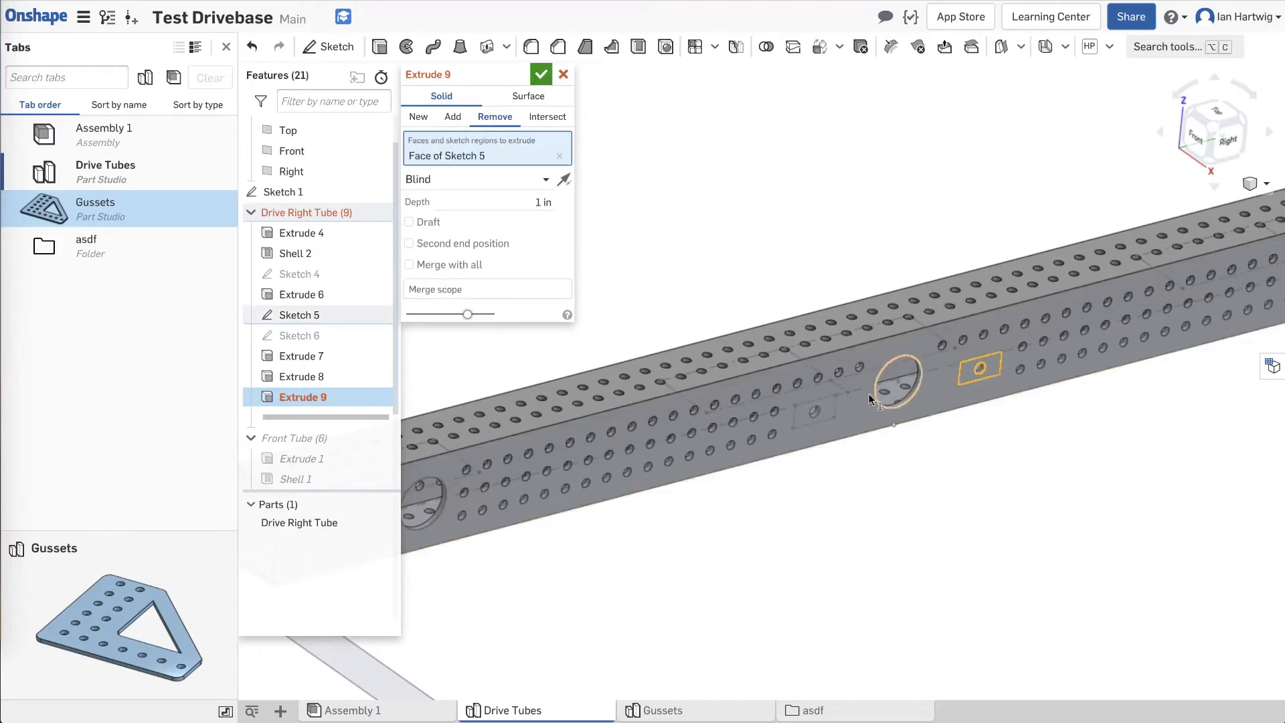
left_click(825, 407)
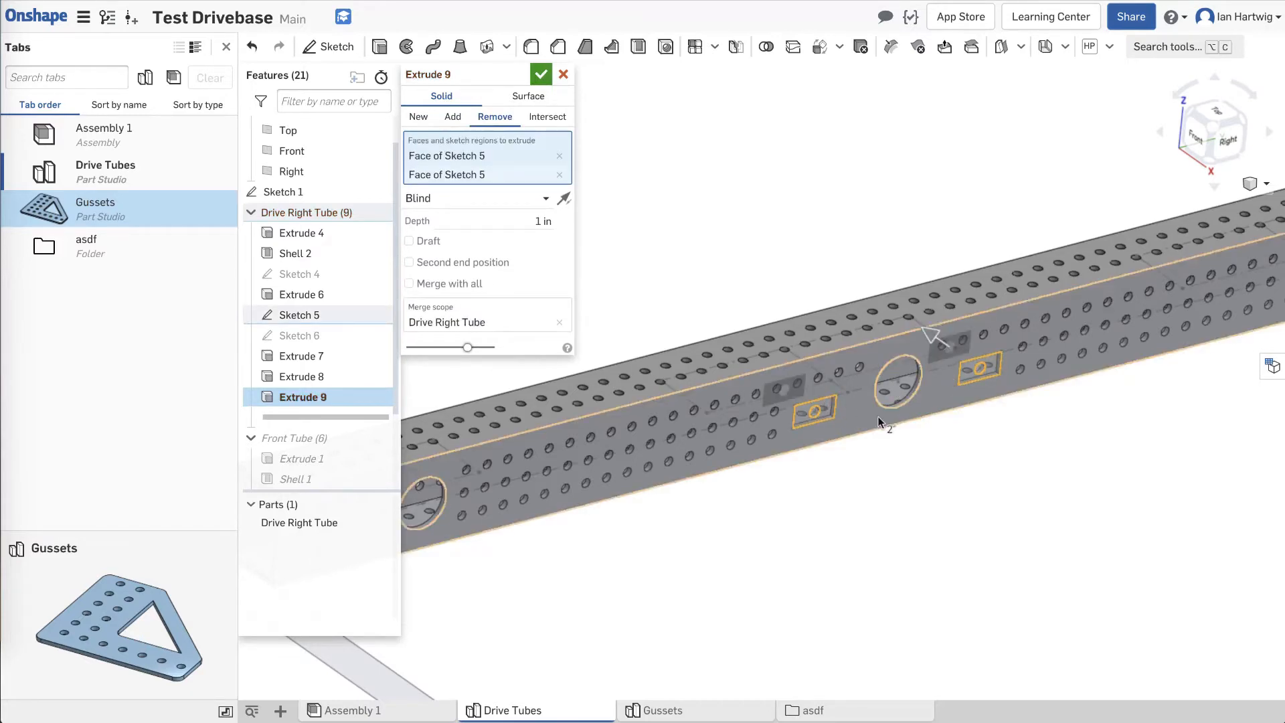
Set the end type of the rectangle cut to Through all.
scroll(897, 418, "up", 5)
scroll(962, 251, "up", 2)
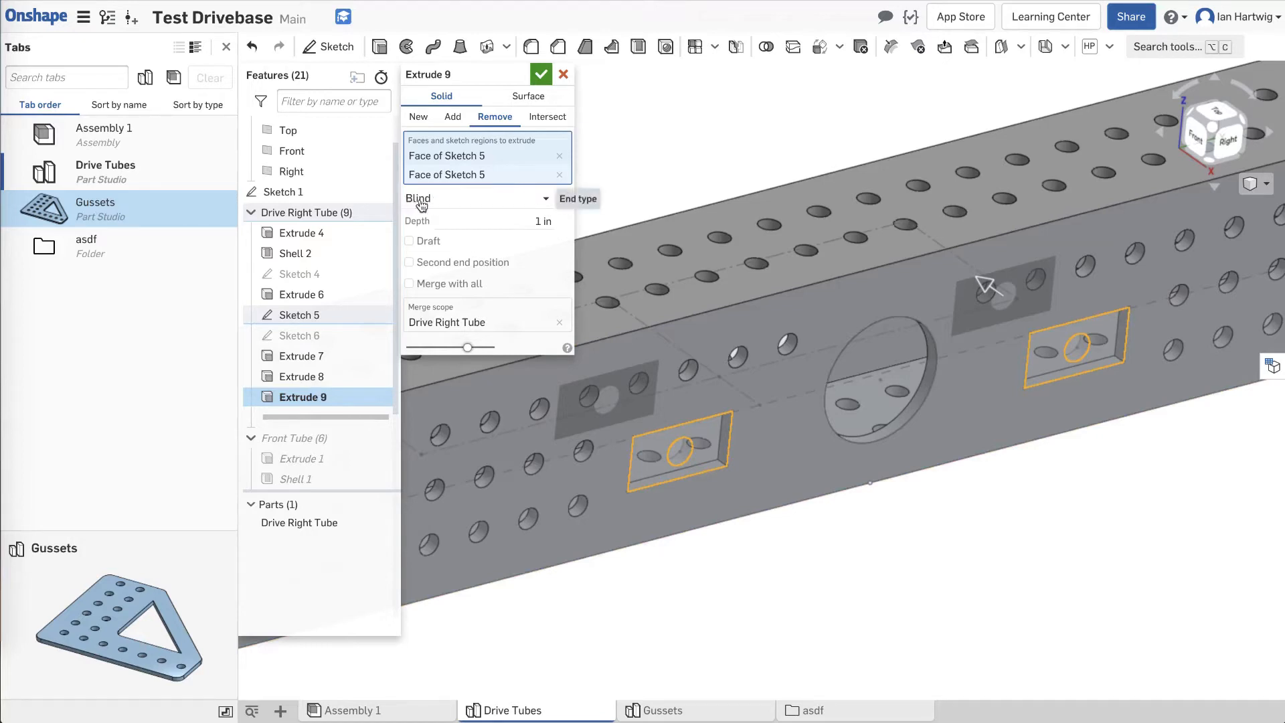
left_click(542, 204)
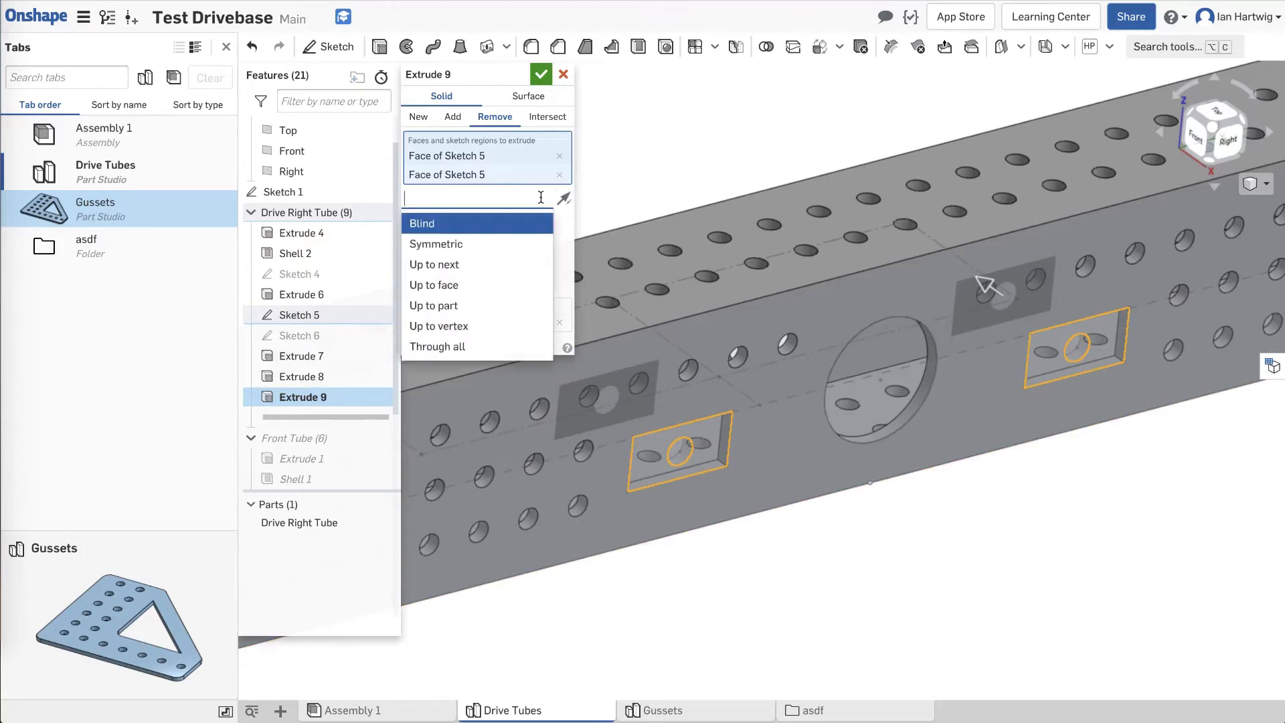
left_click(496, 353)
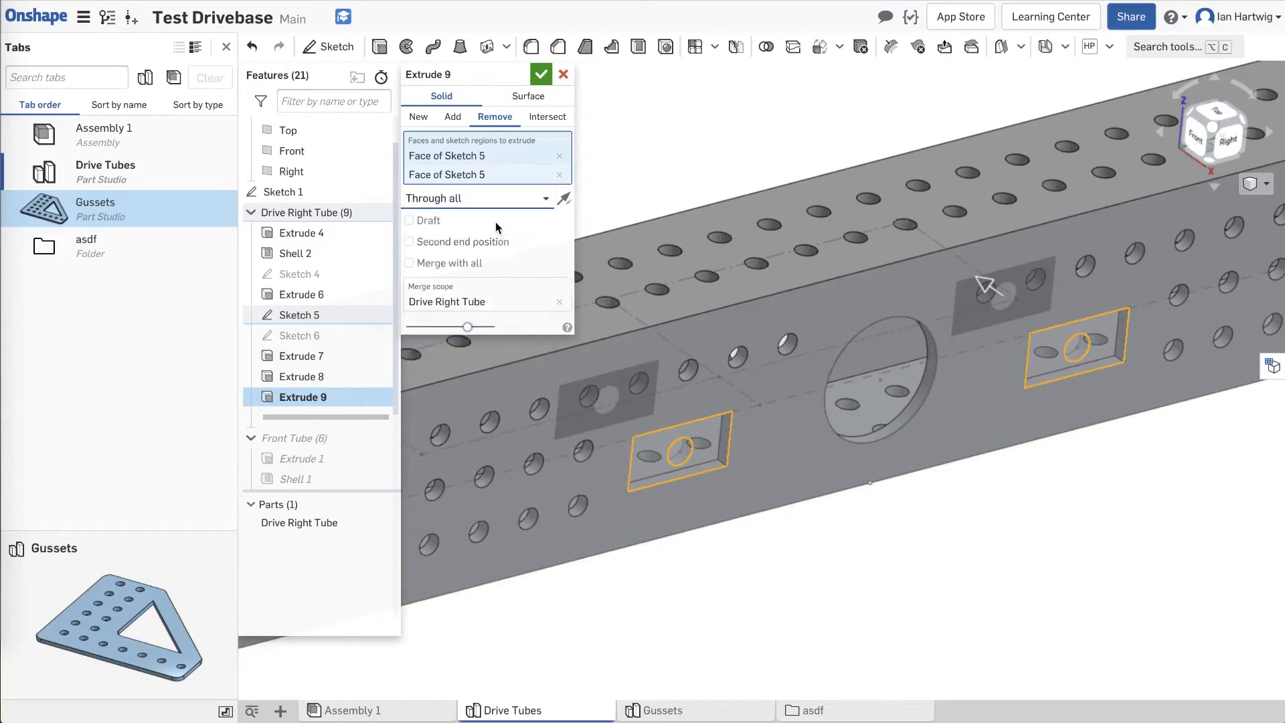
Enable a second end position for the rectangle cut and flip its direction into the tube.
left_click(437, 245)
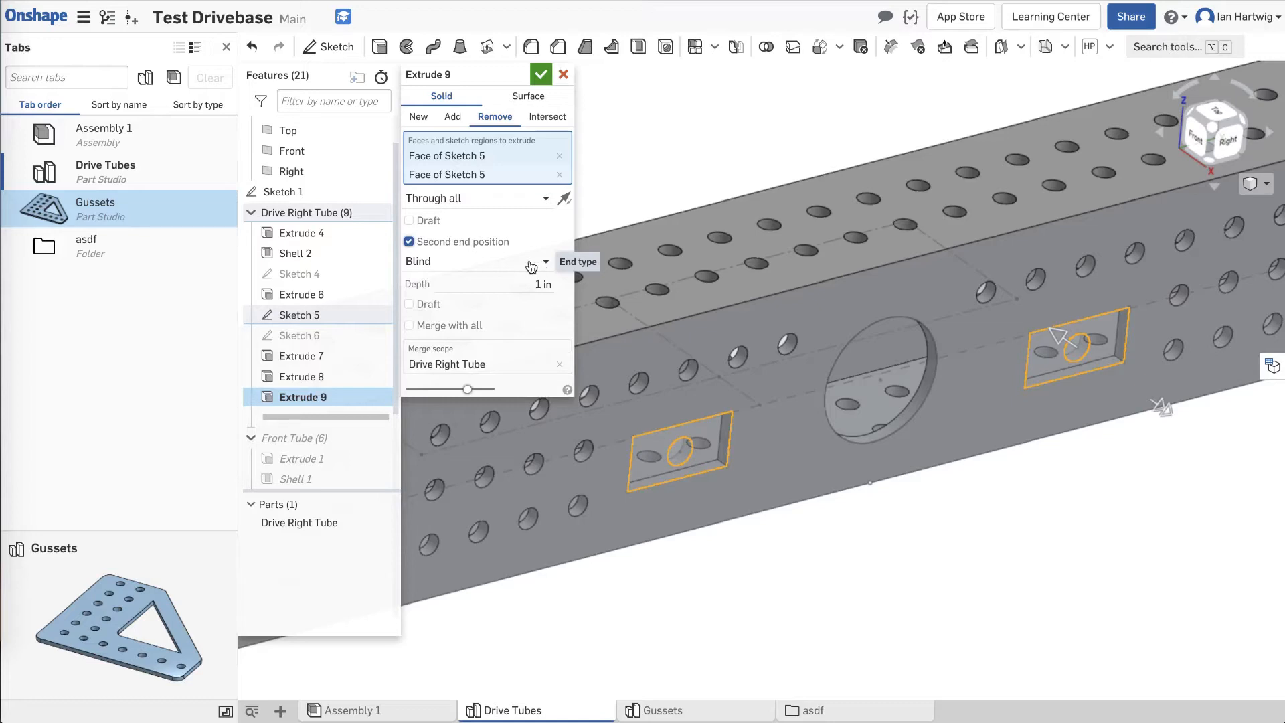
left_click(531, 265)
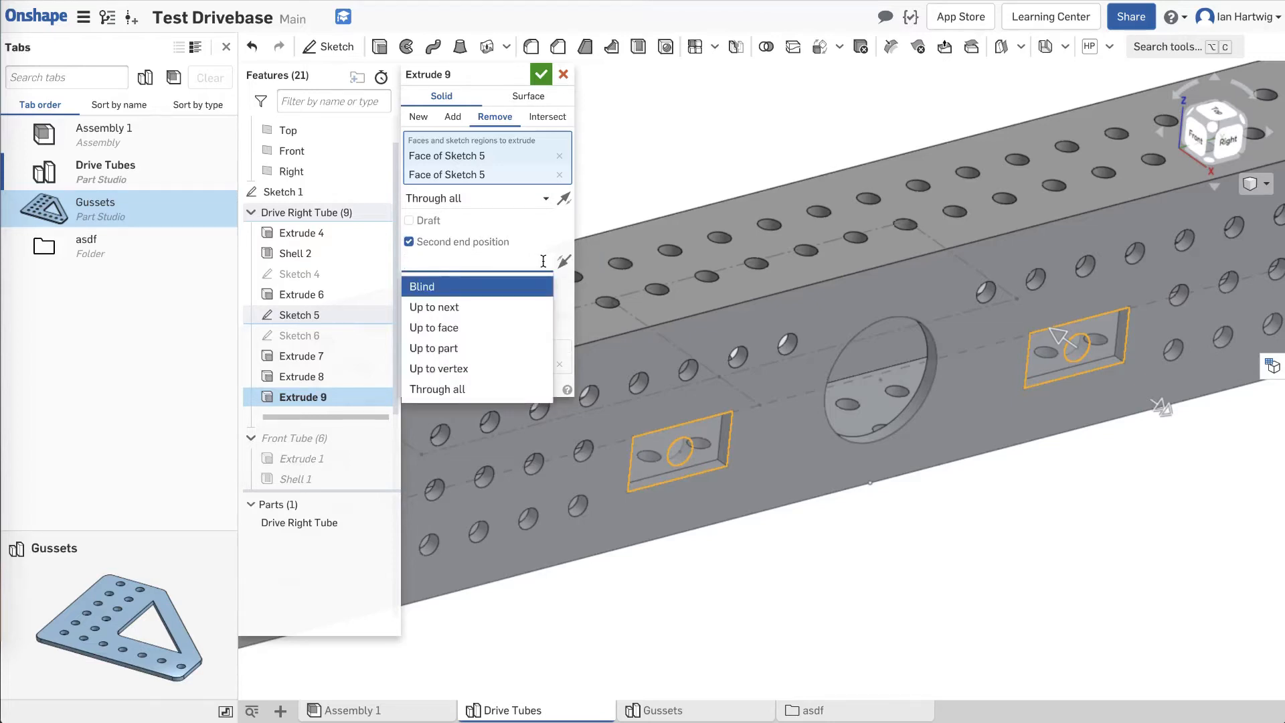
left_click(555, 248)
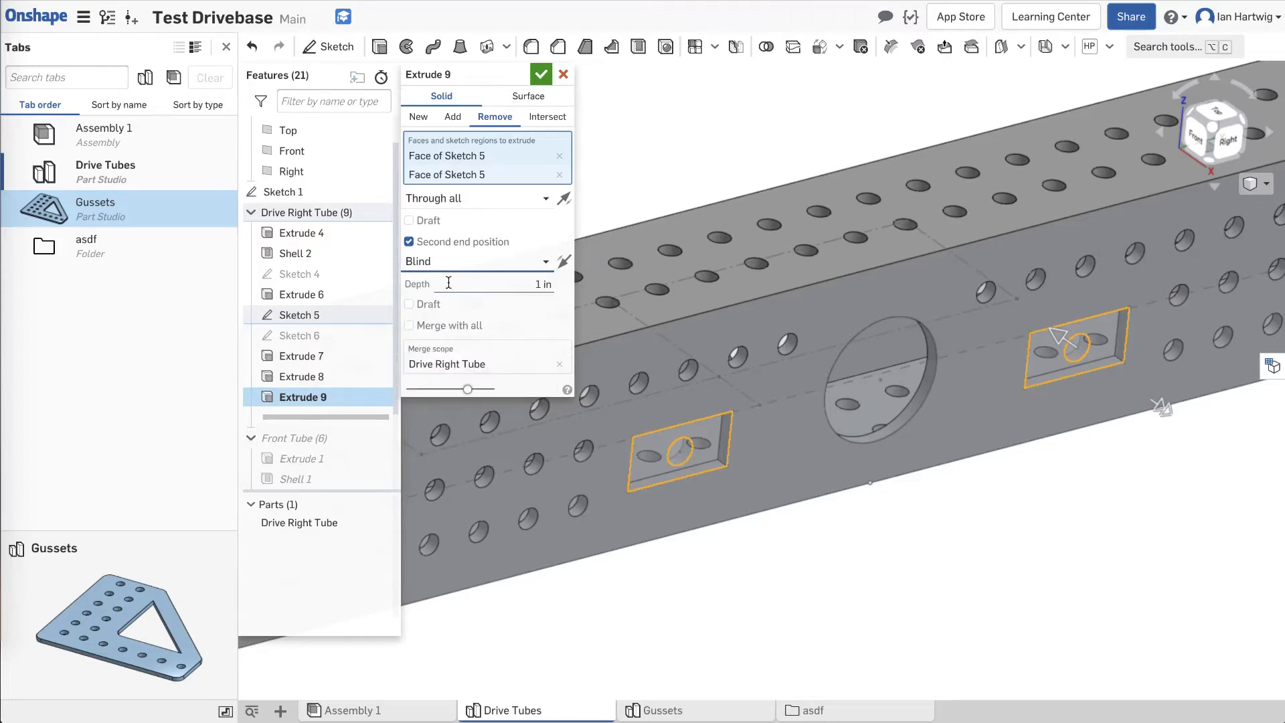
left_click(539, 283)
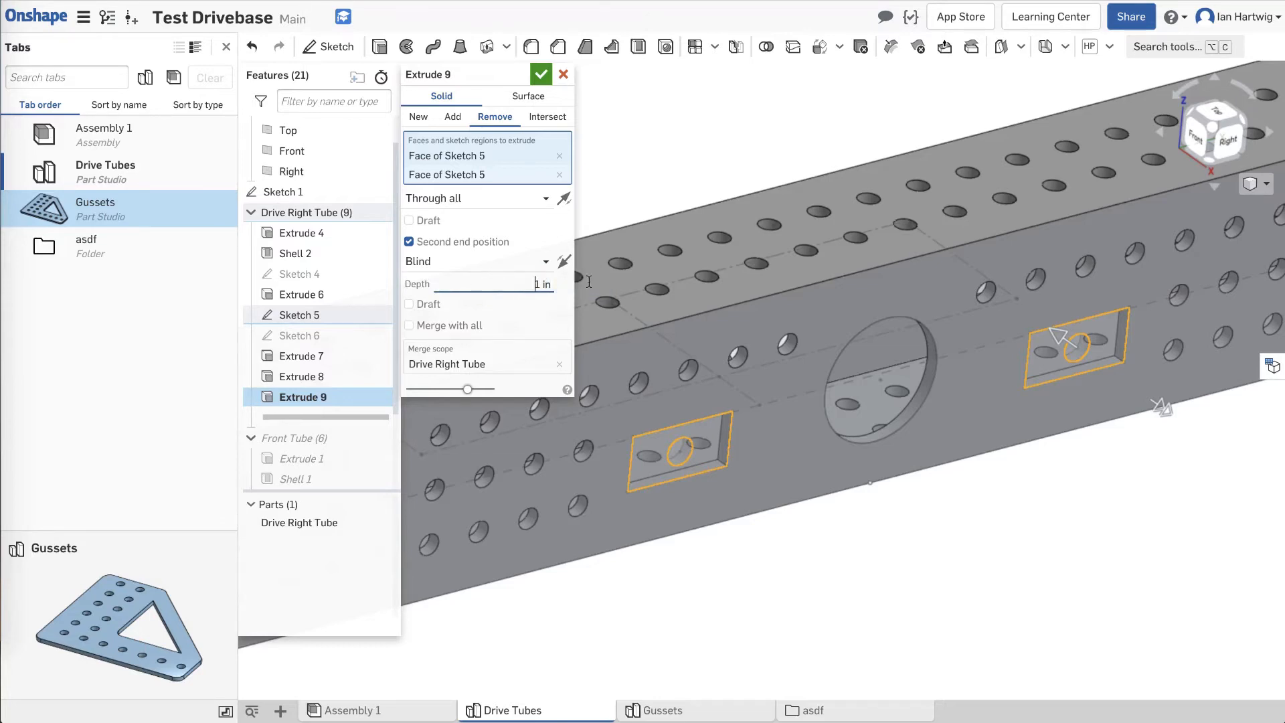
left_click(1166, 413)
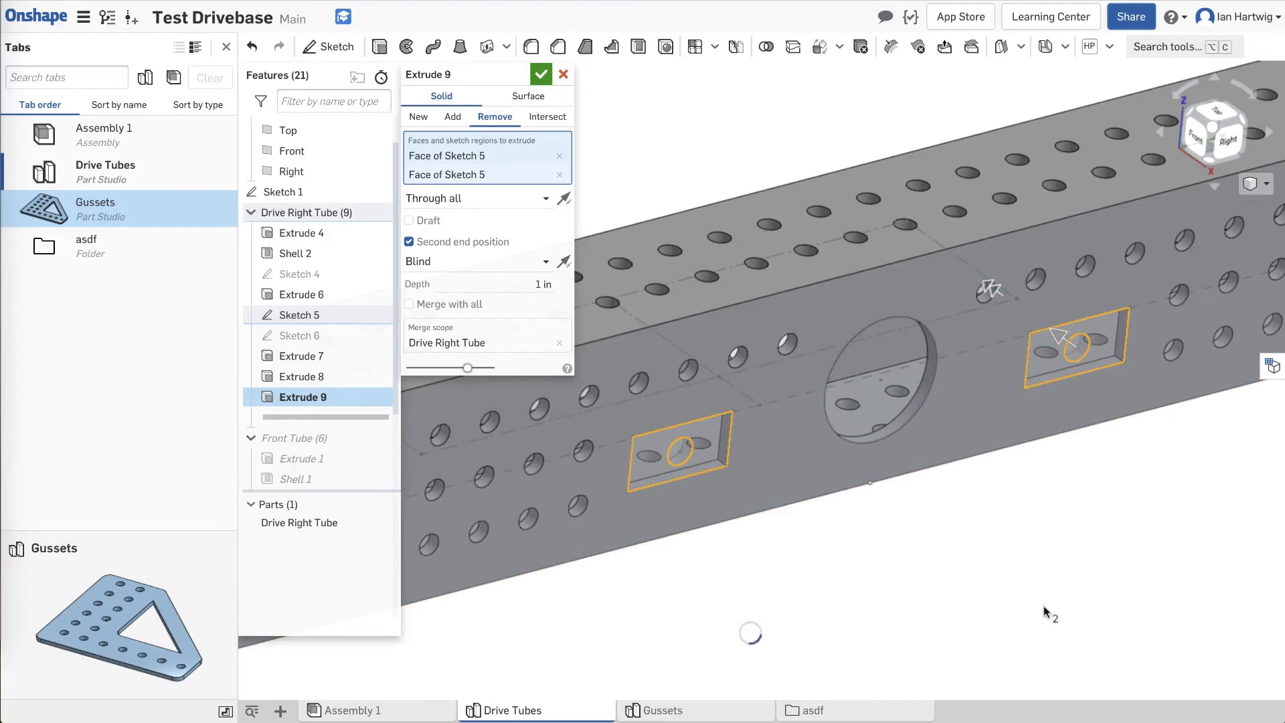
End the second position up to the inner Shell 2 face of the tube's far wall and accept the rectangle cut.
right_click_drag(1043, 605, 1069, 587)
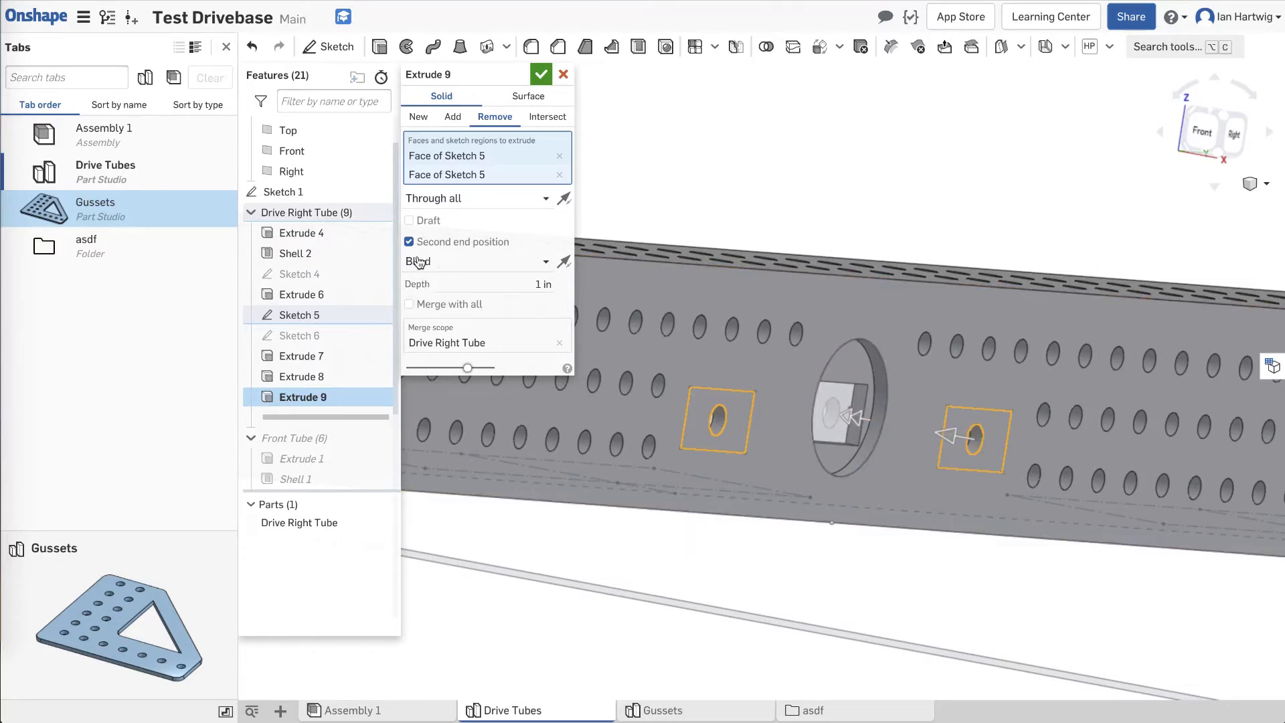
left_click(534, 263)
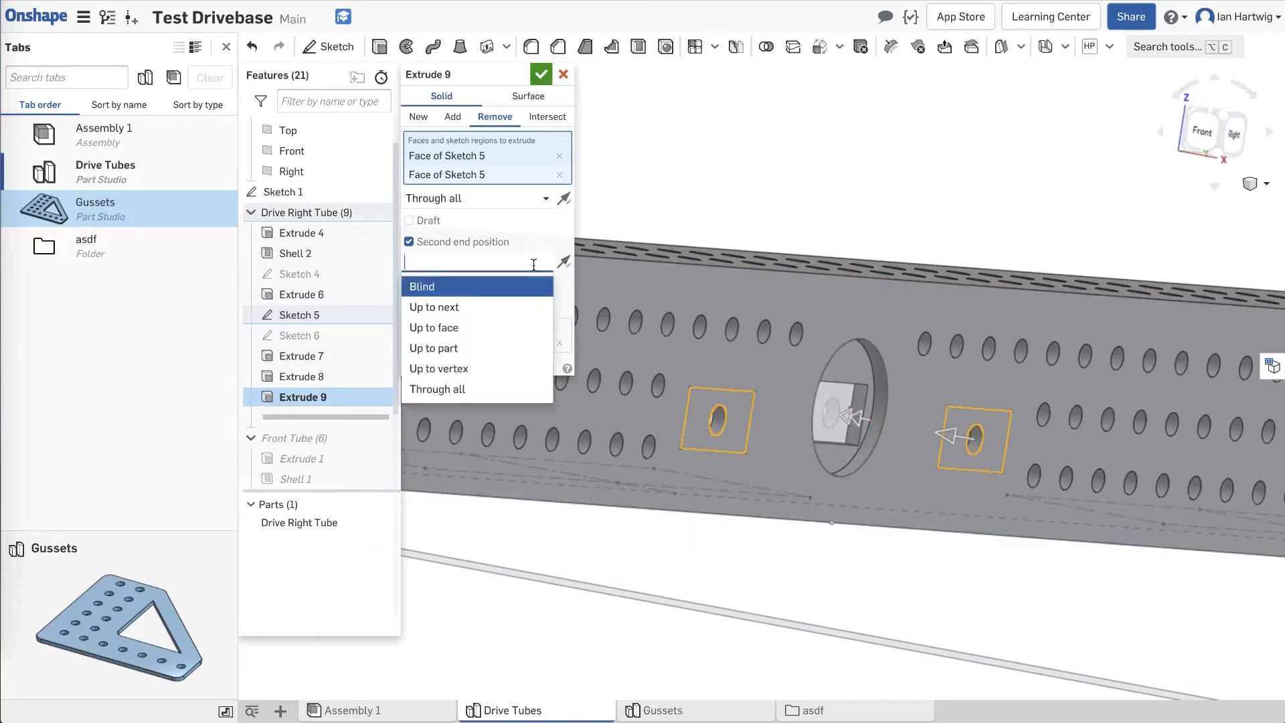
left_click(465, 329)
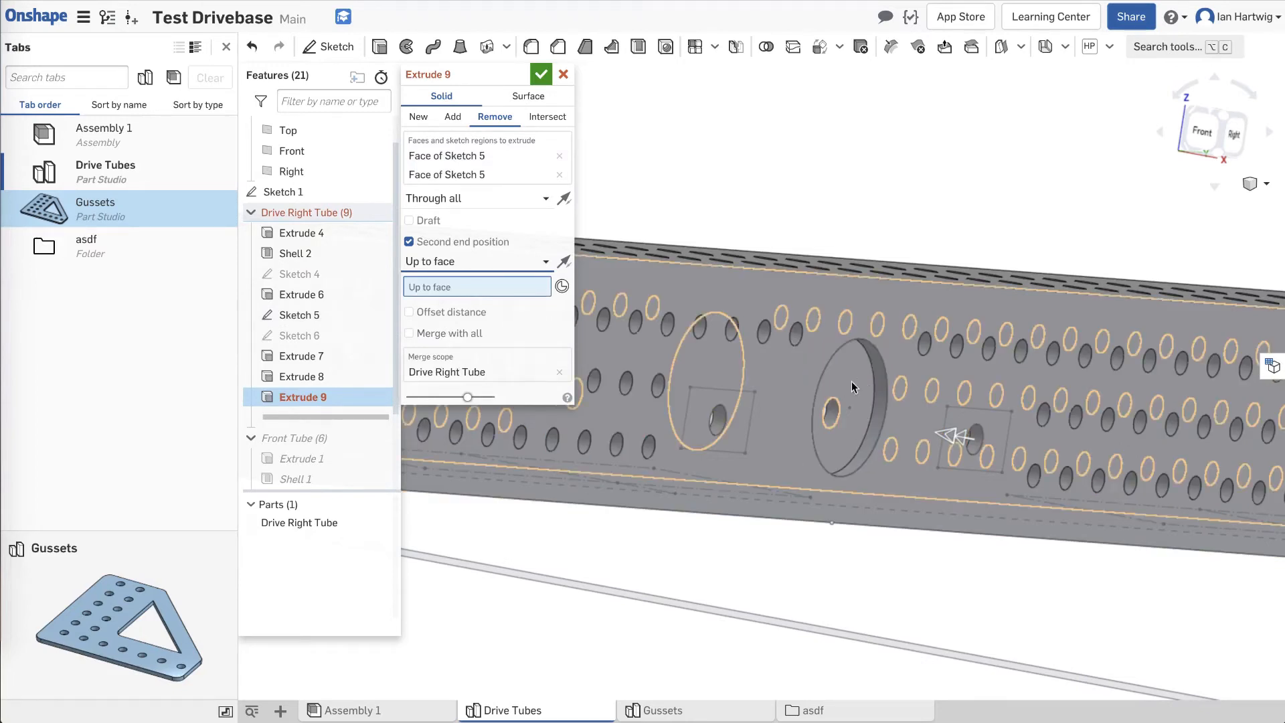
left_click(852, 363)
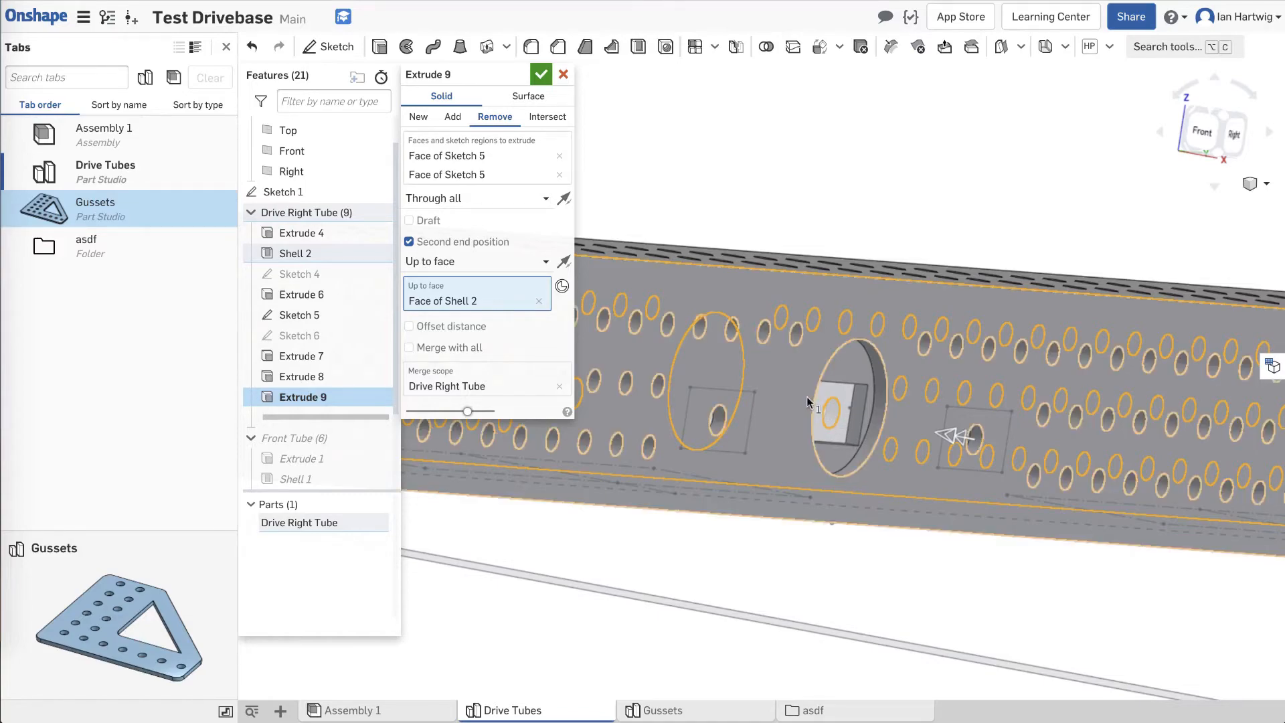
right_click_drag(892, 501, 874, 523)
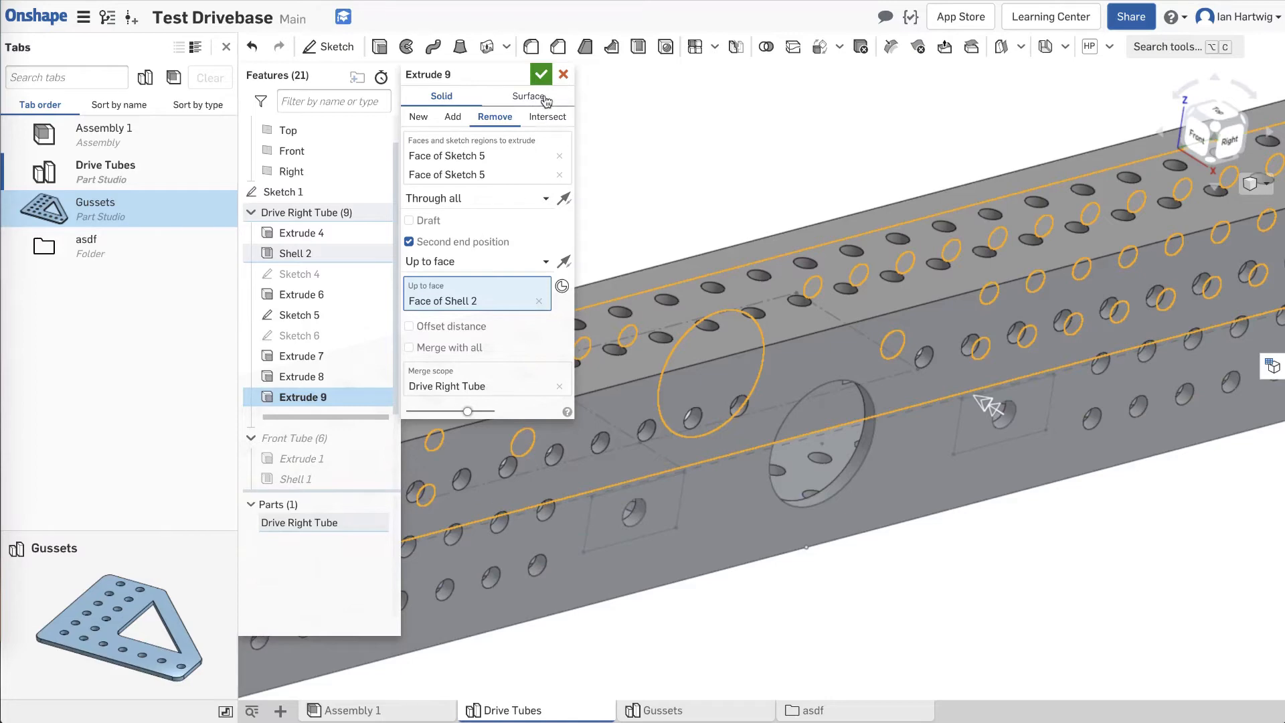
right_click_drag(799, 350, 710, 541)
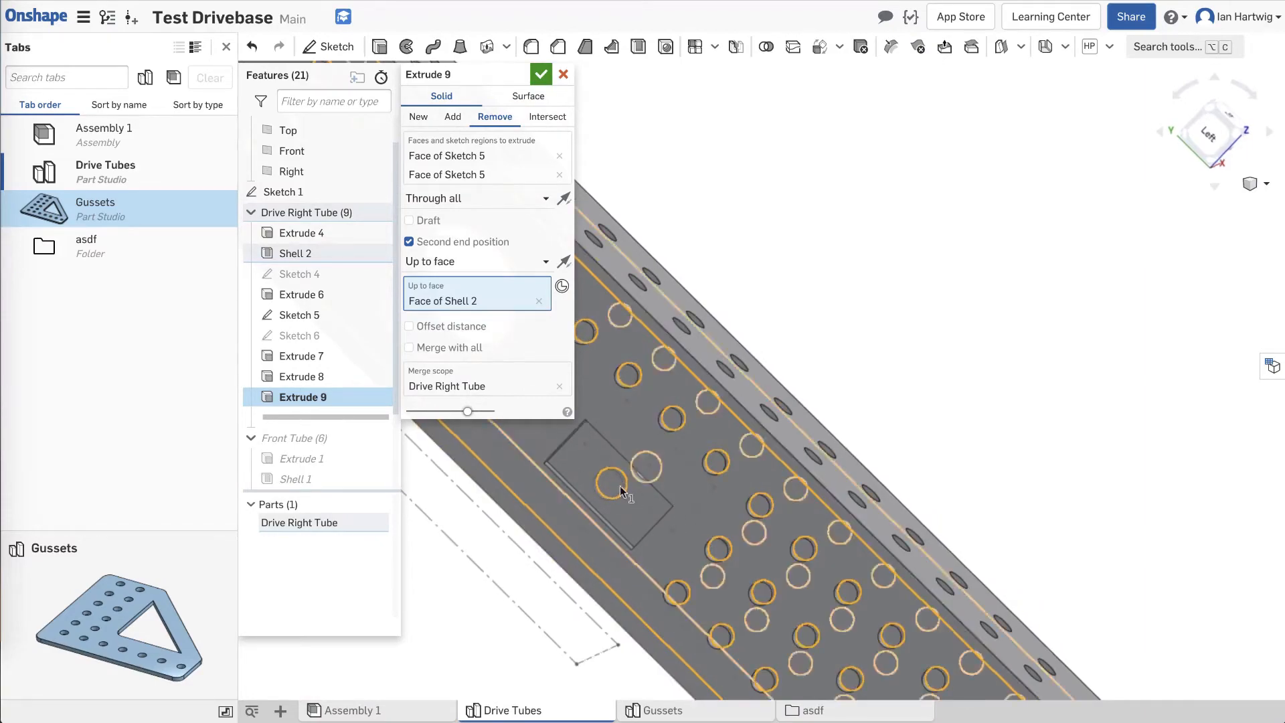
right_click_drag(843, 383, 723, 392)
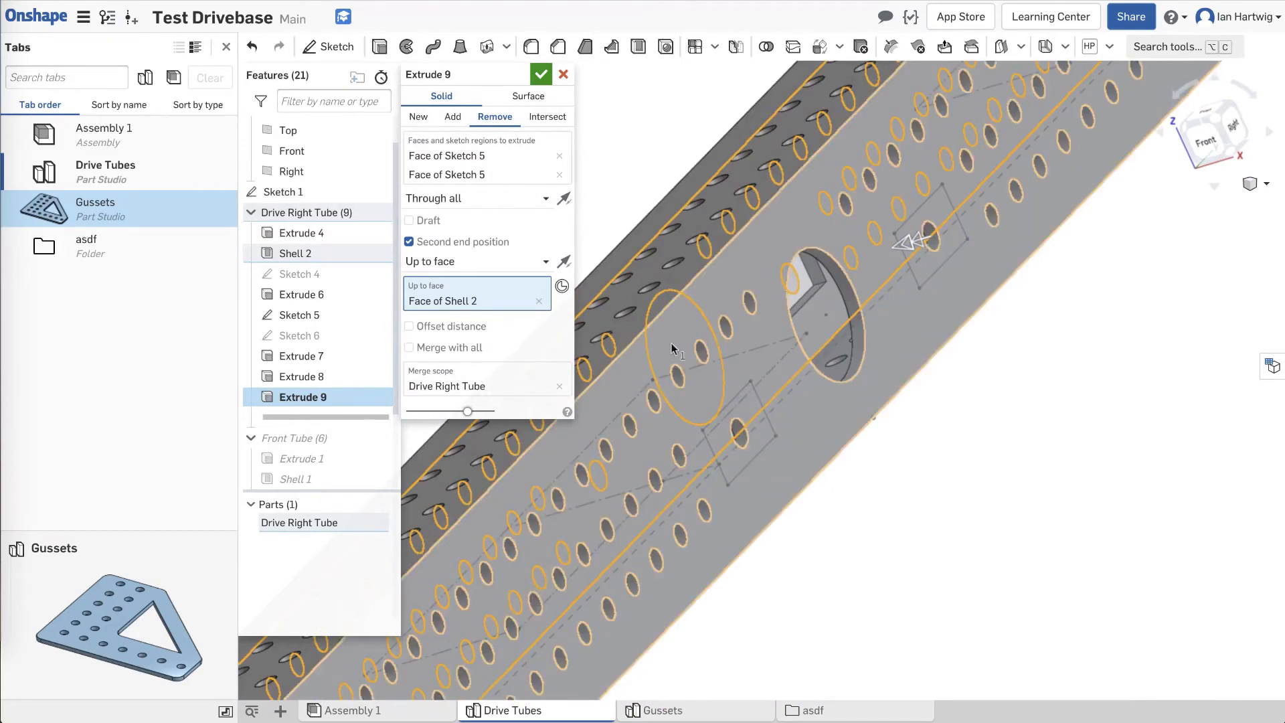
left_click(541, 75)
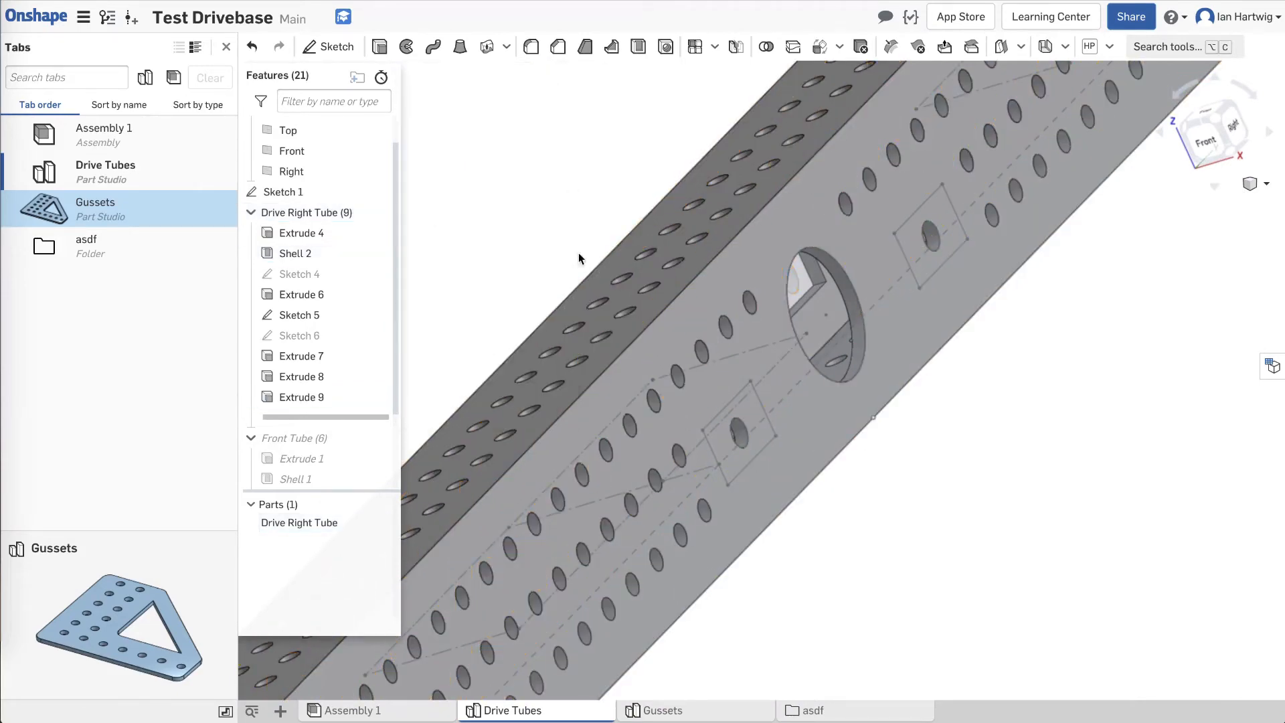
Hide Sketch 5 and Sketch 1 and fit the whole drilled tube in view.
left_click(381, 315)
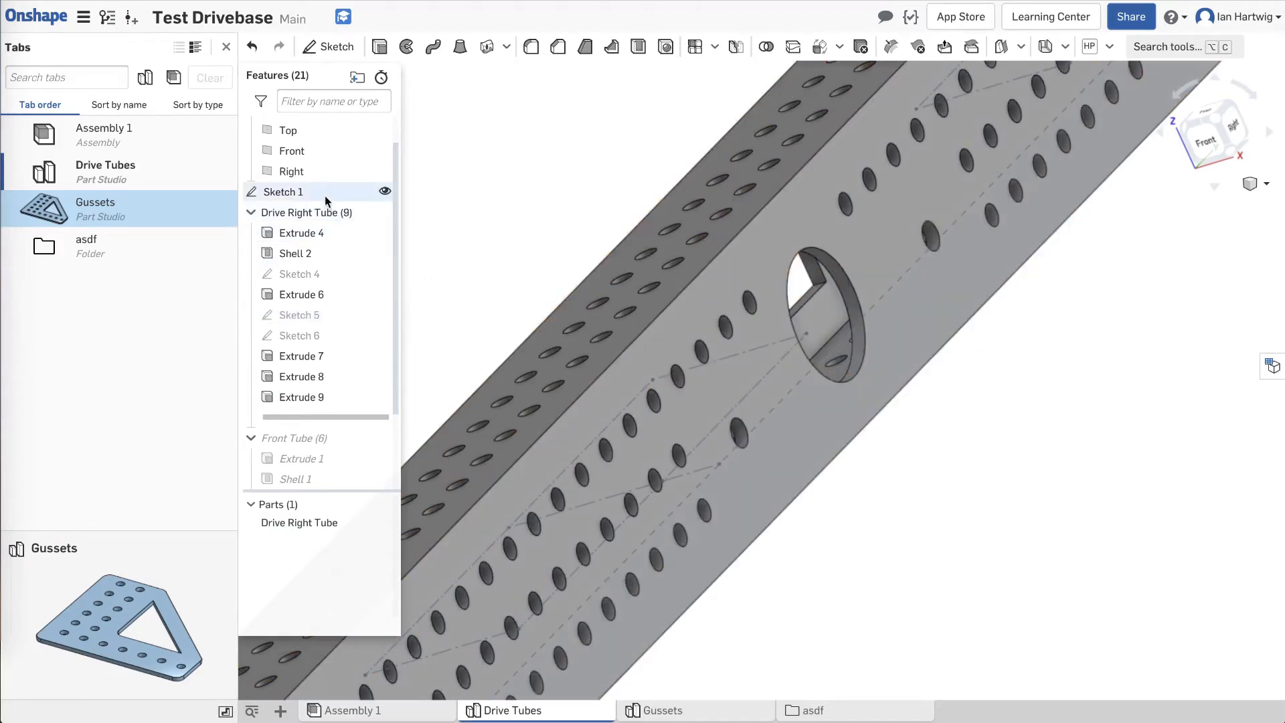
left_click(381, 192)
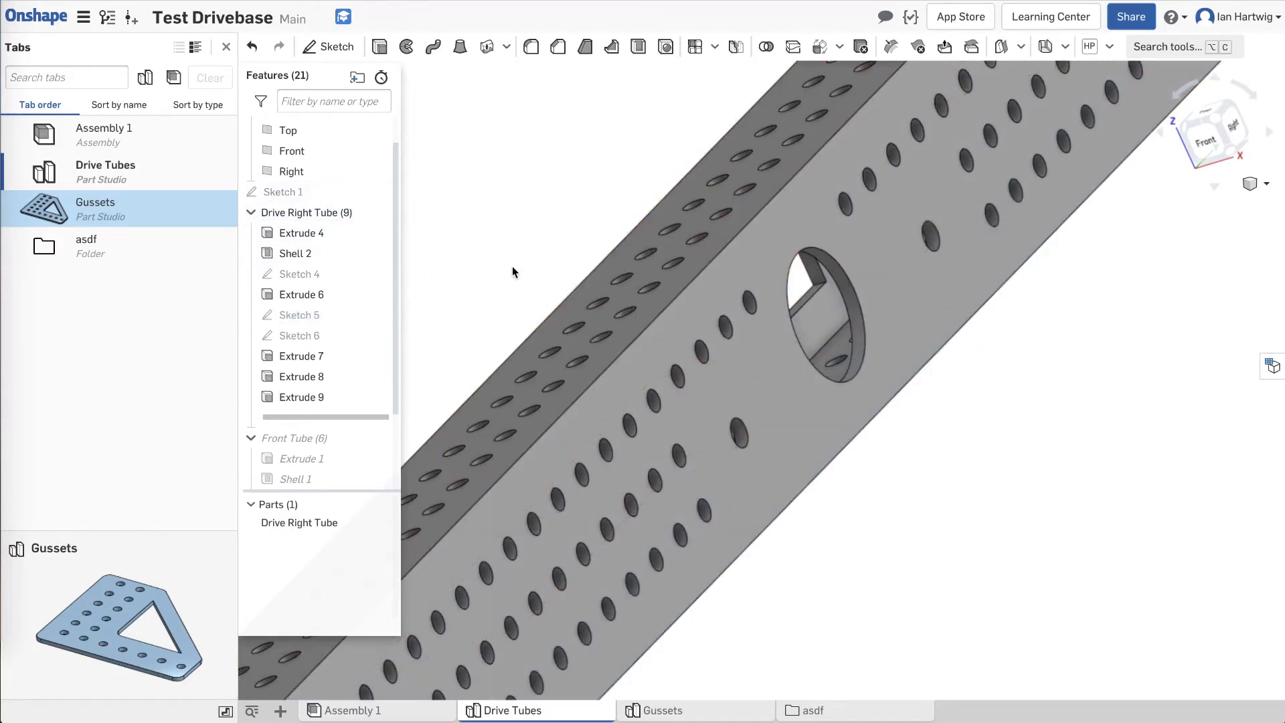
key("f")
right_click_drag(640, 367, 611, 367)
scroll(724, 257, "down", 5)
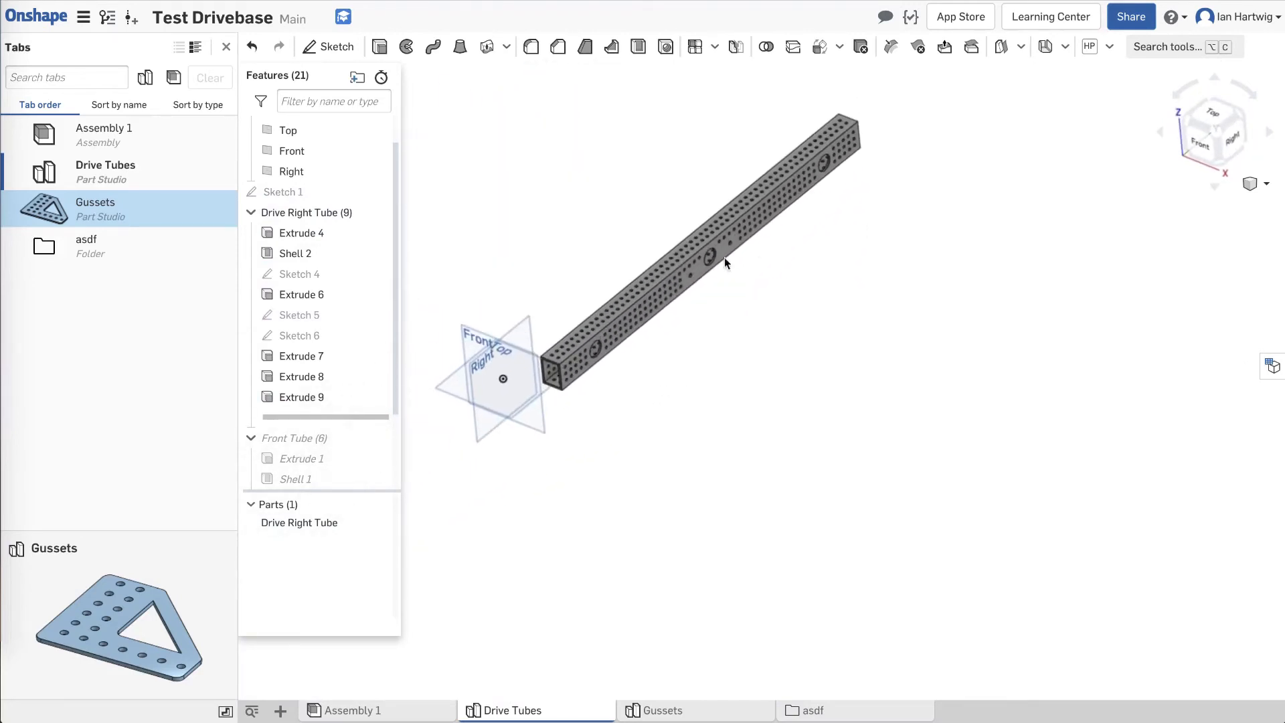
scroll(609, 256, "up", 2)
mouse_move(672, 271)
right_mouse_down()
mouse_move(777, 257)
mouse_move(655, 270)
right_mouse_up()
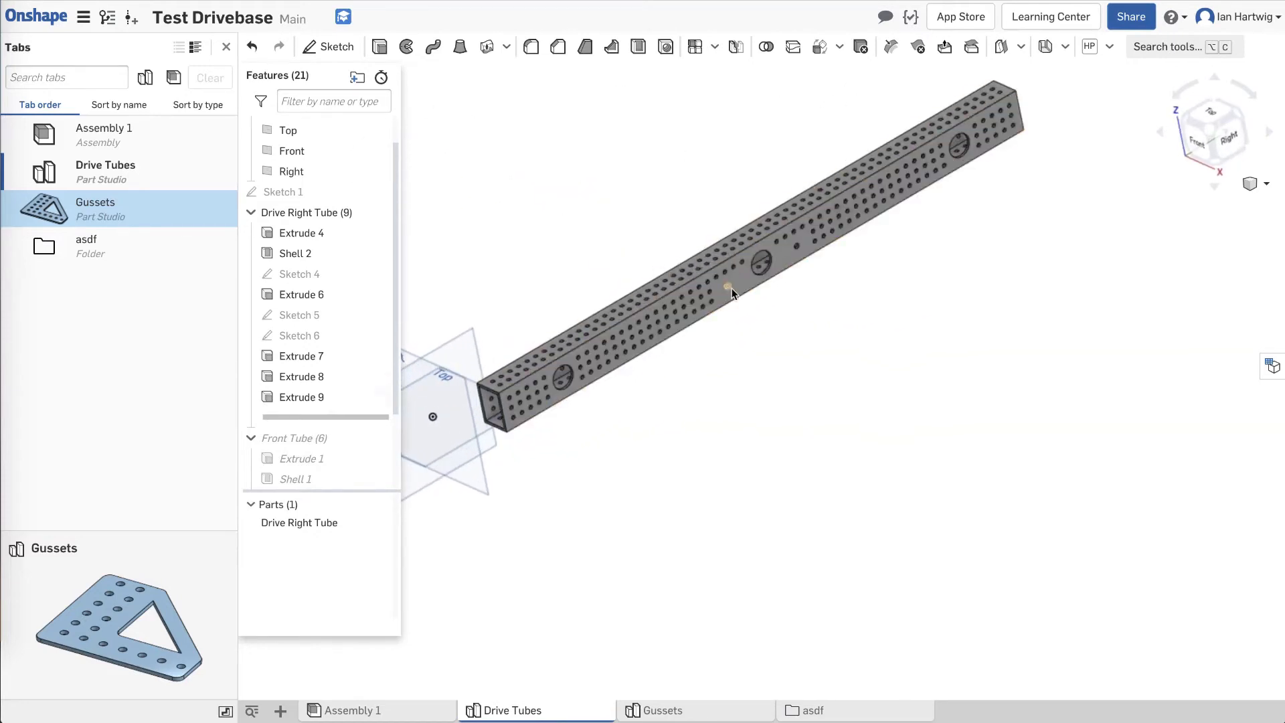
Roll the feature history forward past Extrude 5 to the end of the feature list.
scroll(319, 357, "down", 3)
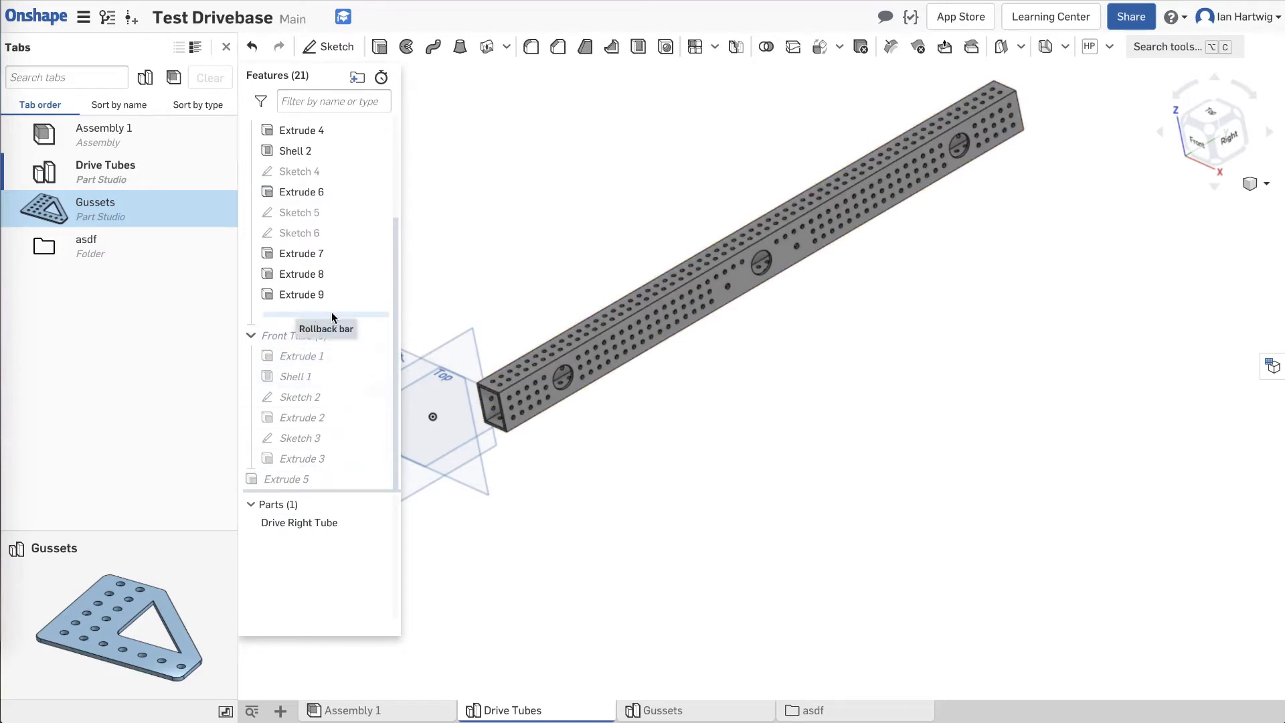
left_click_drag(331, 313, 310, 490)
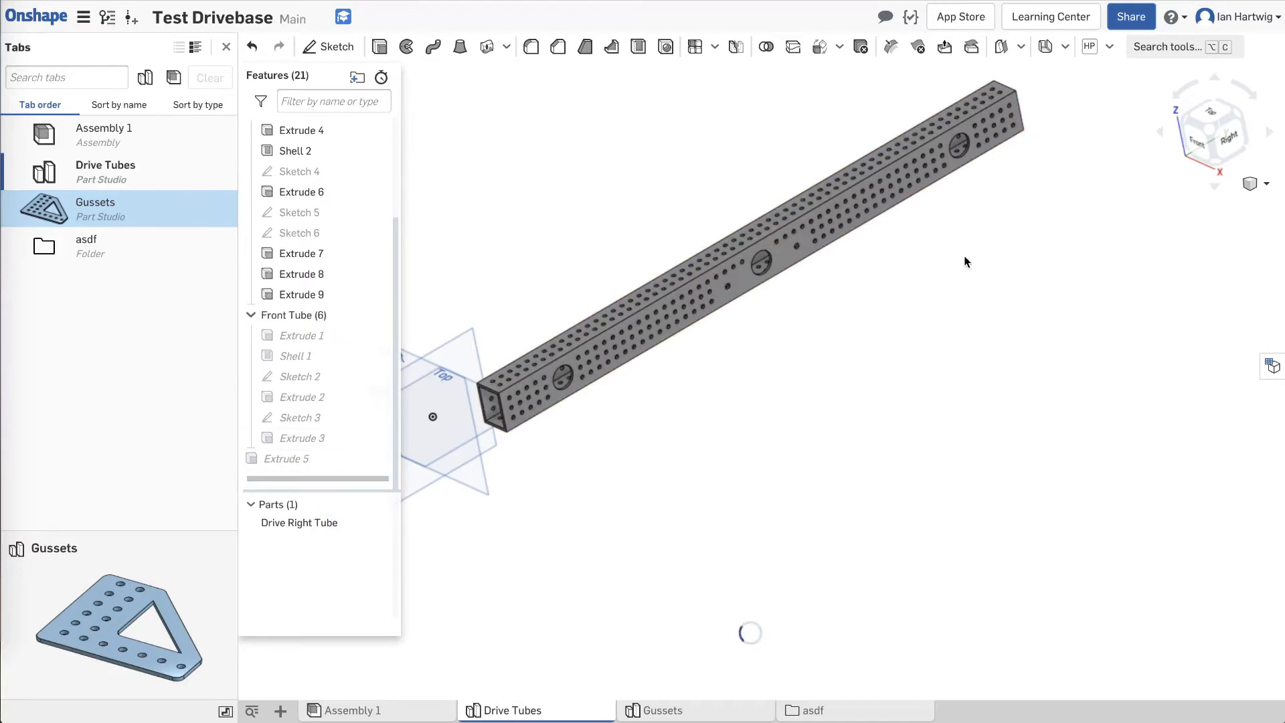
scroll(970, 256, "down", 3)
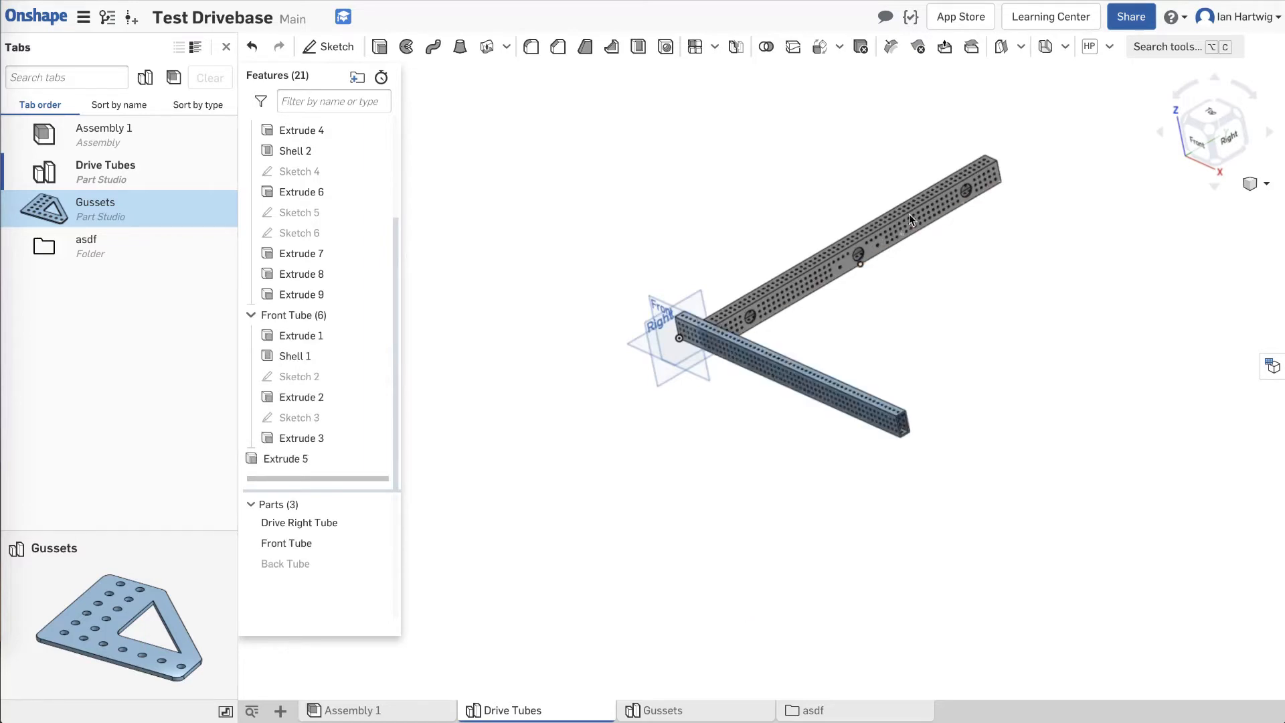
right_click_drag(812, 345, 879, 364)
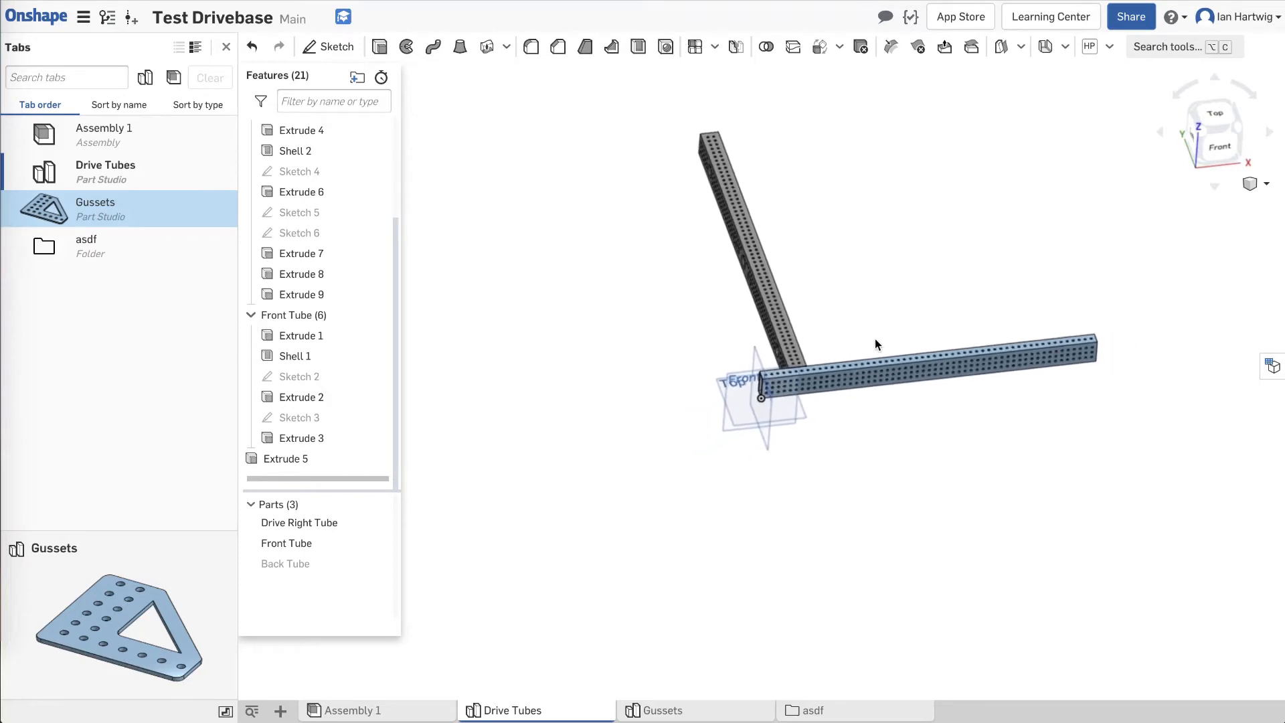
scroll(976, 139, "up", 3)
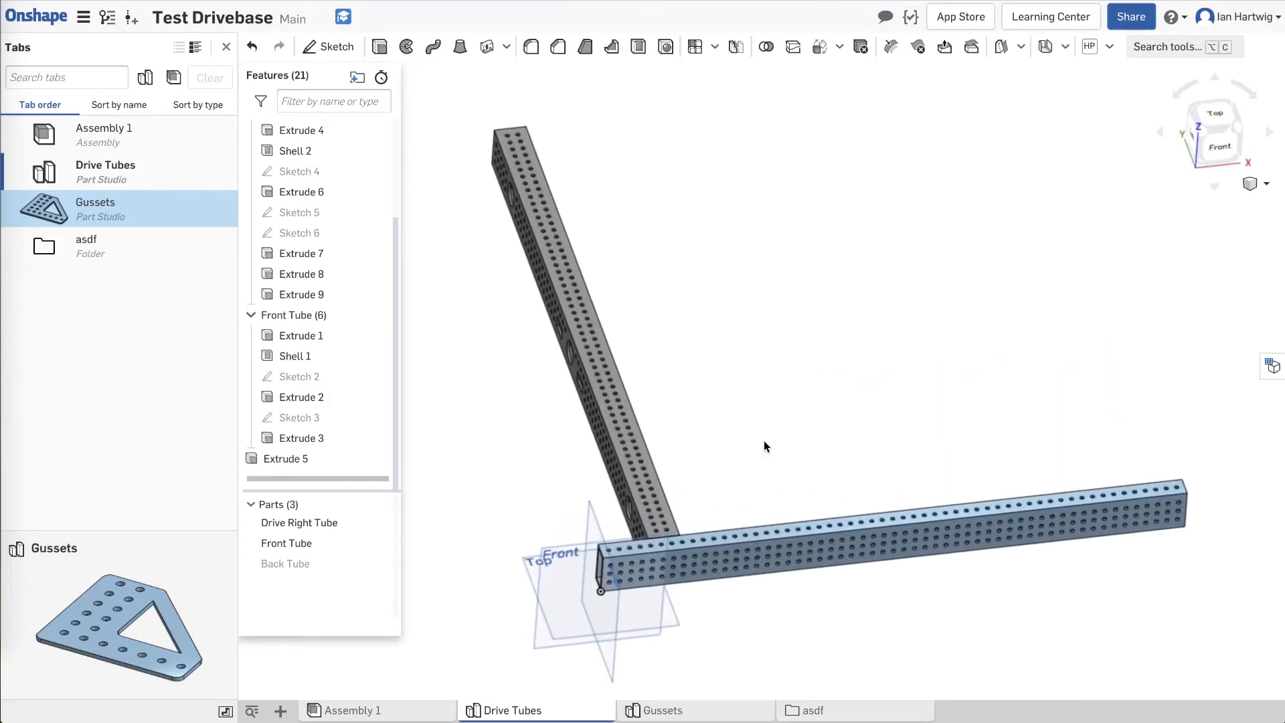
right_click_drag(764, 441, 672, 418)
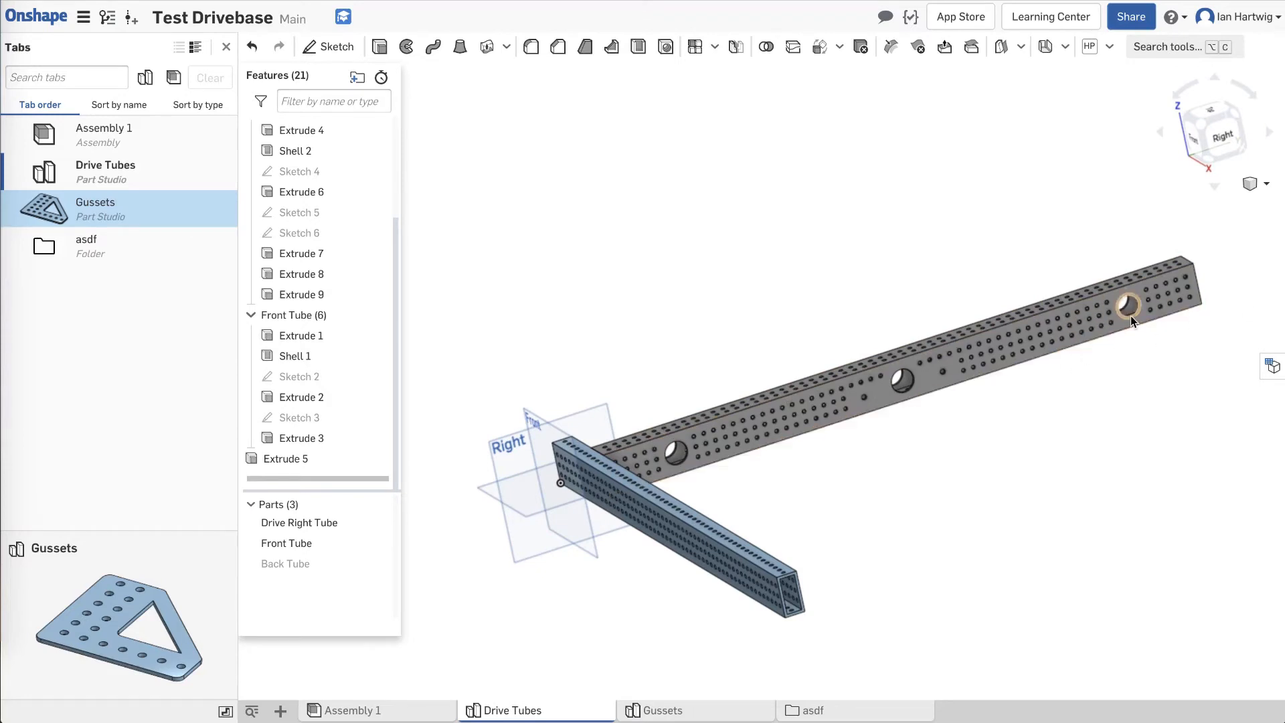
key("shift+1")
key("shift+7")
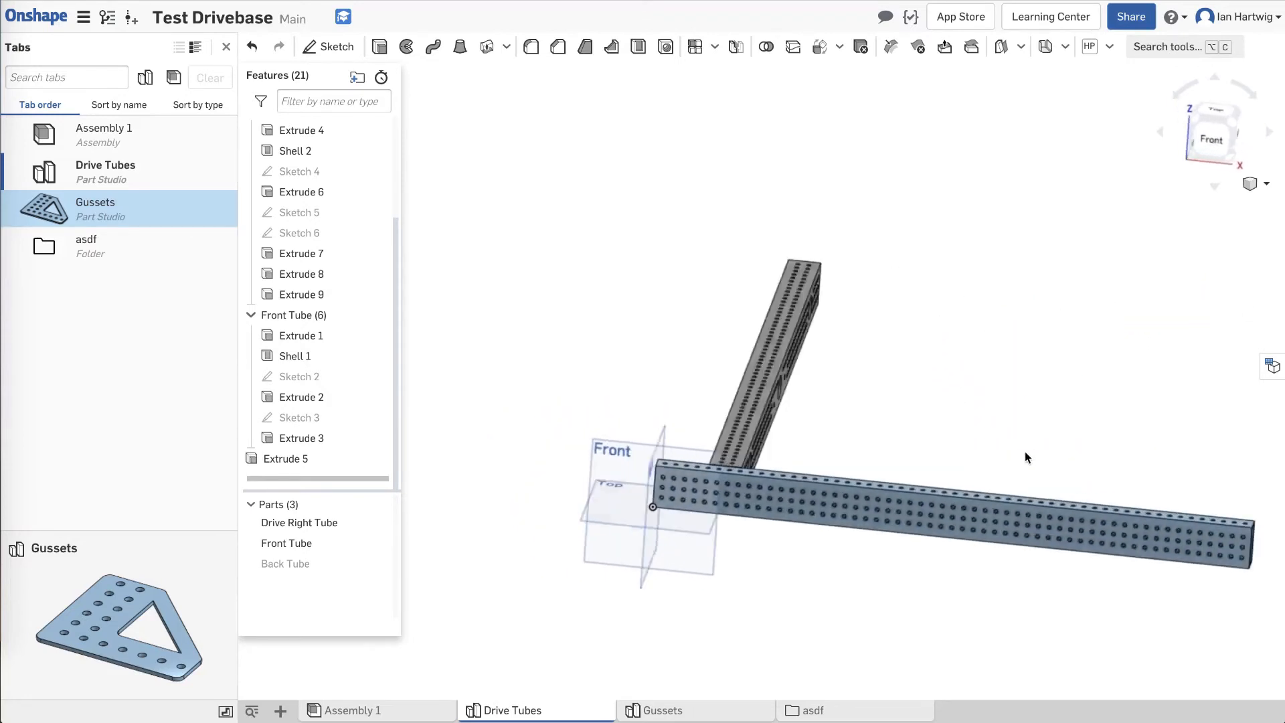
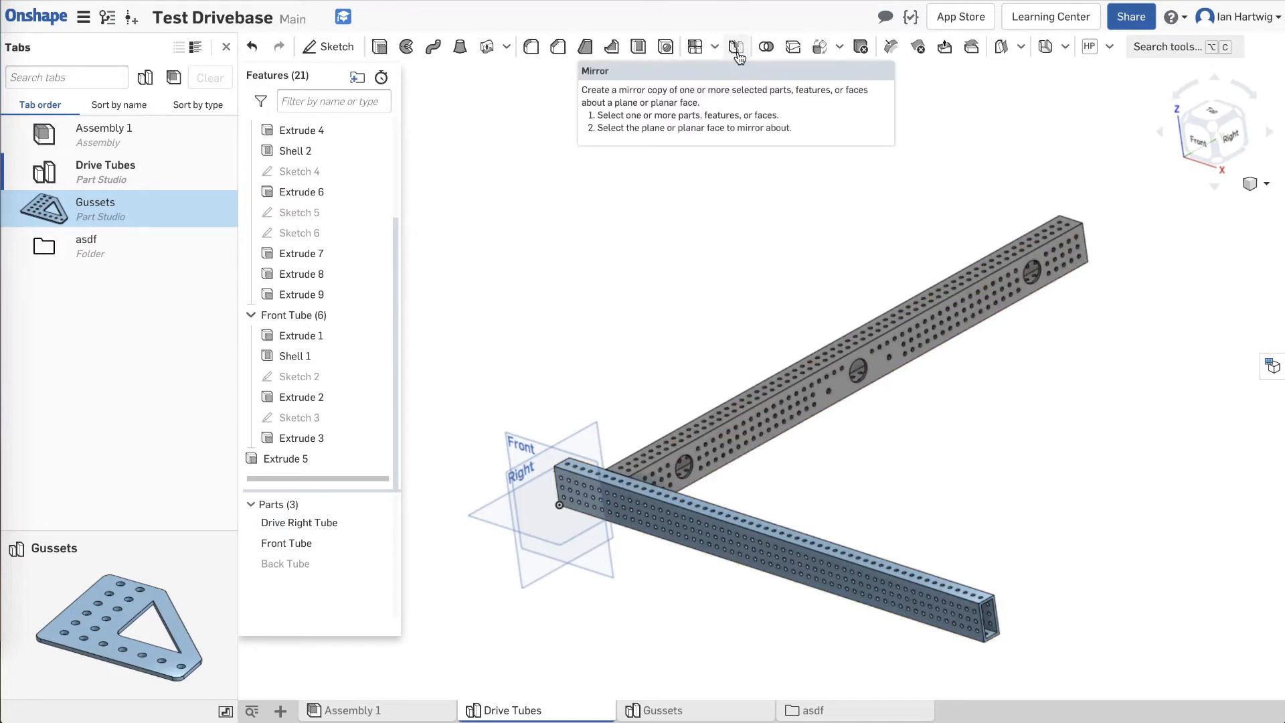
left_click(737, 47)
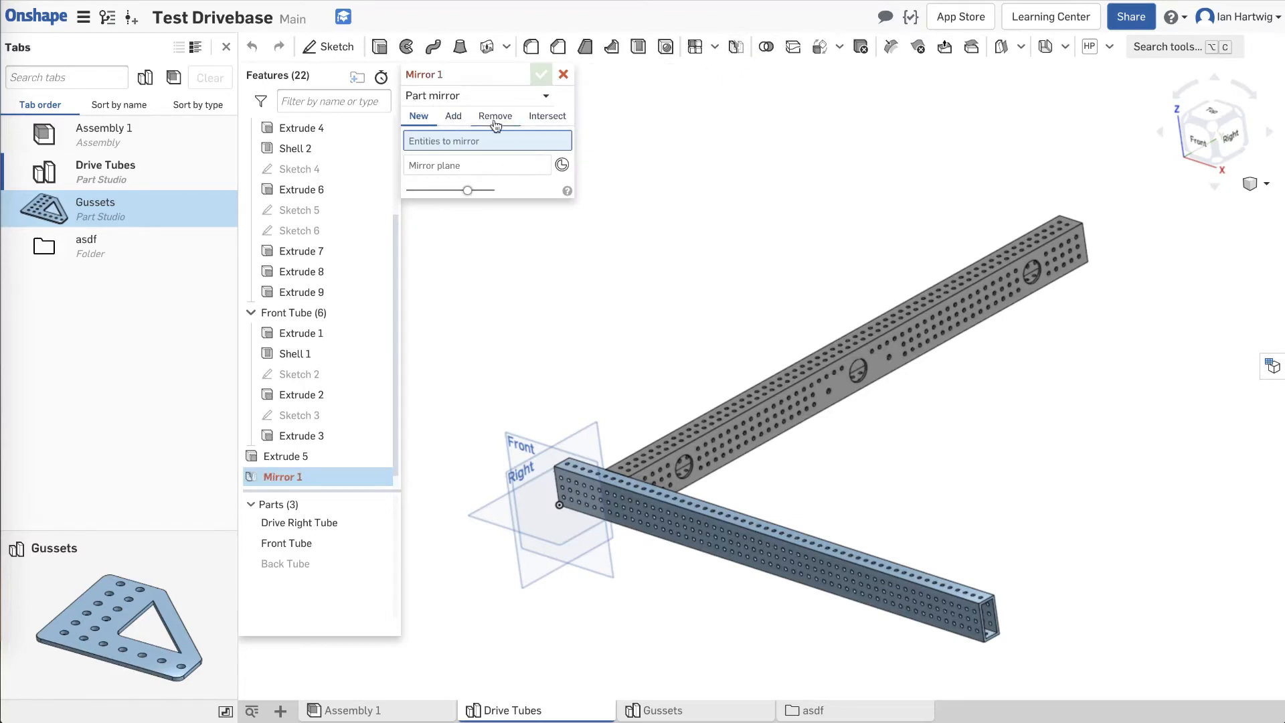
left_click(453, 121)
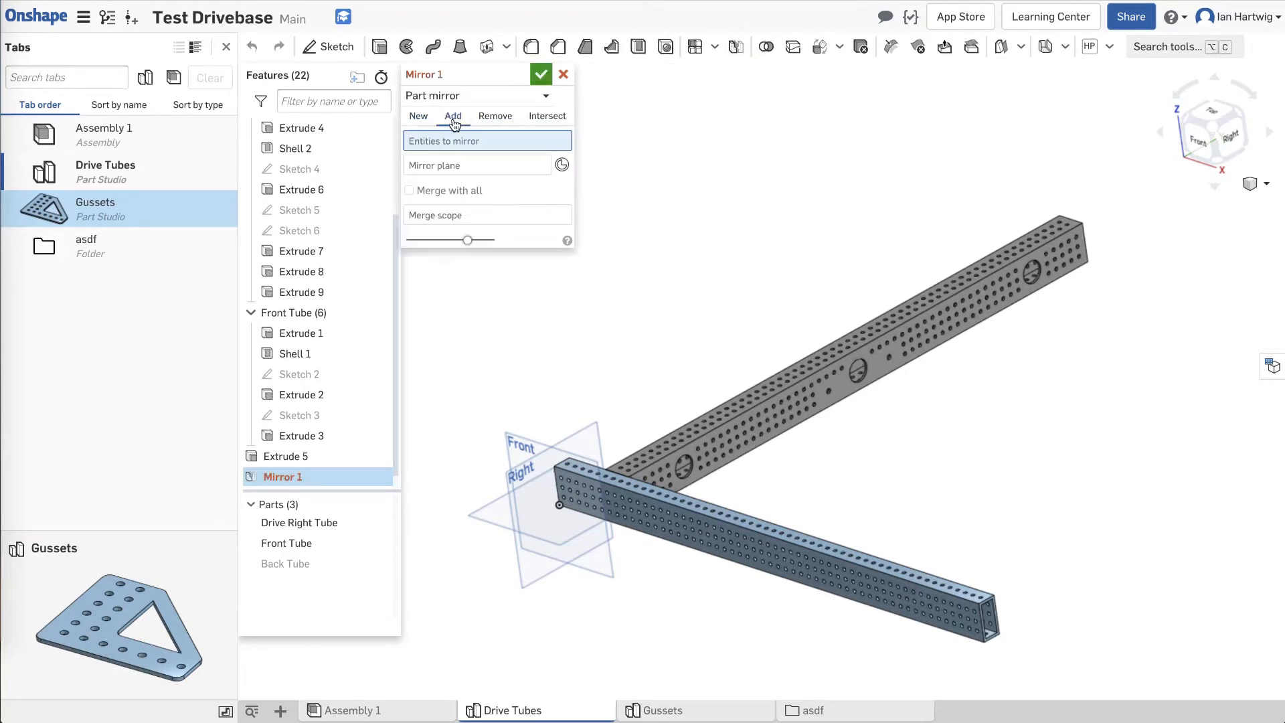
left_click(420, 120)
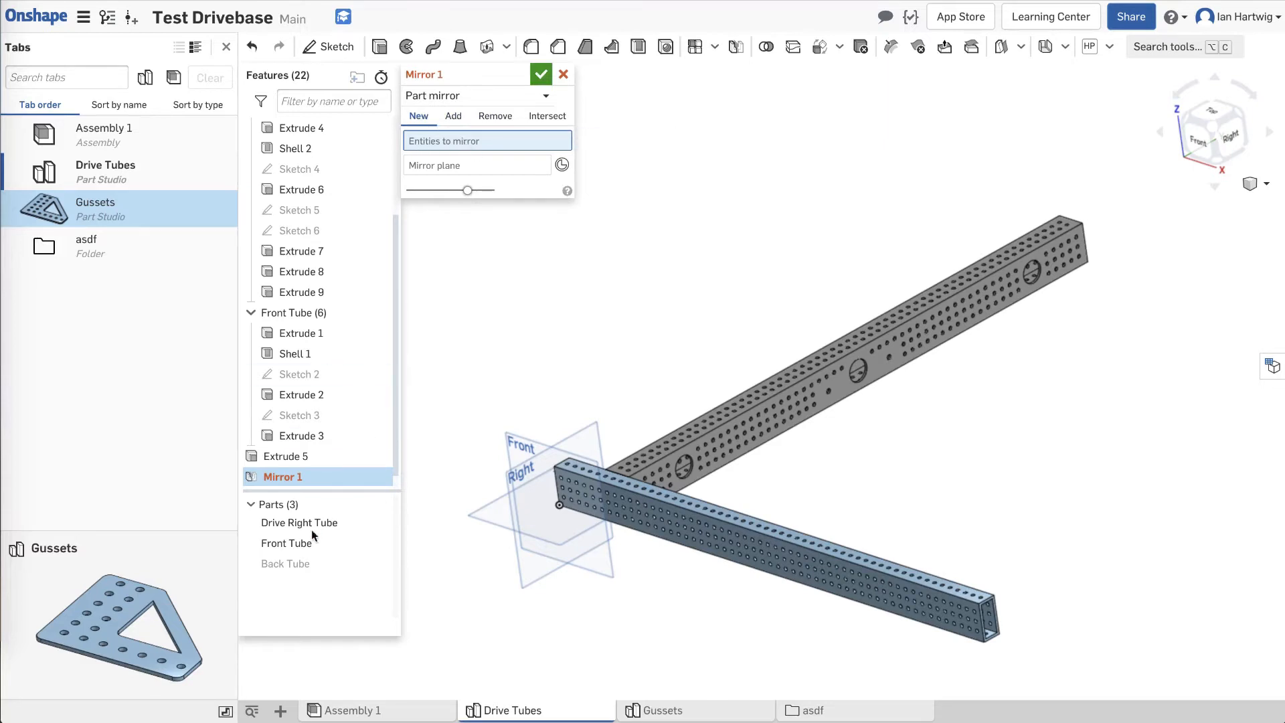
left_click(293, 528)
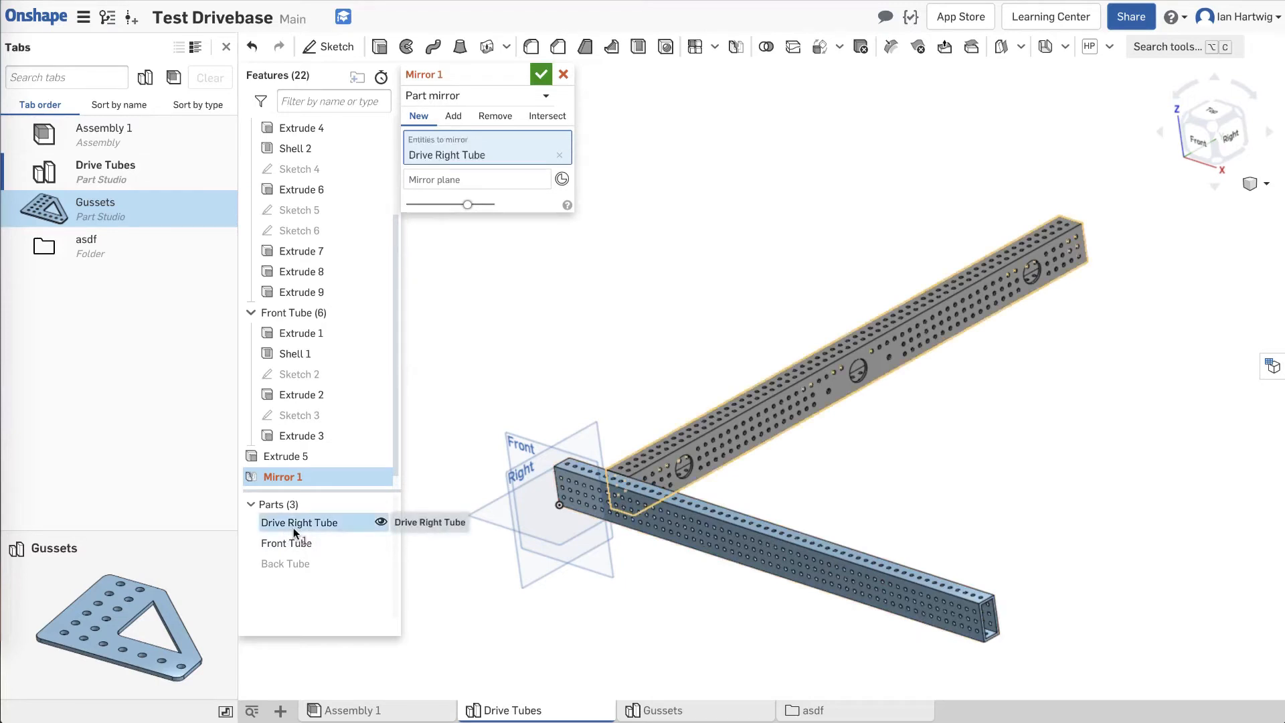
left_click(444, 178)
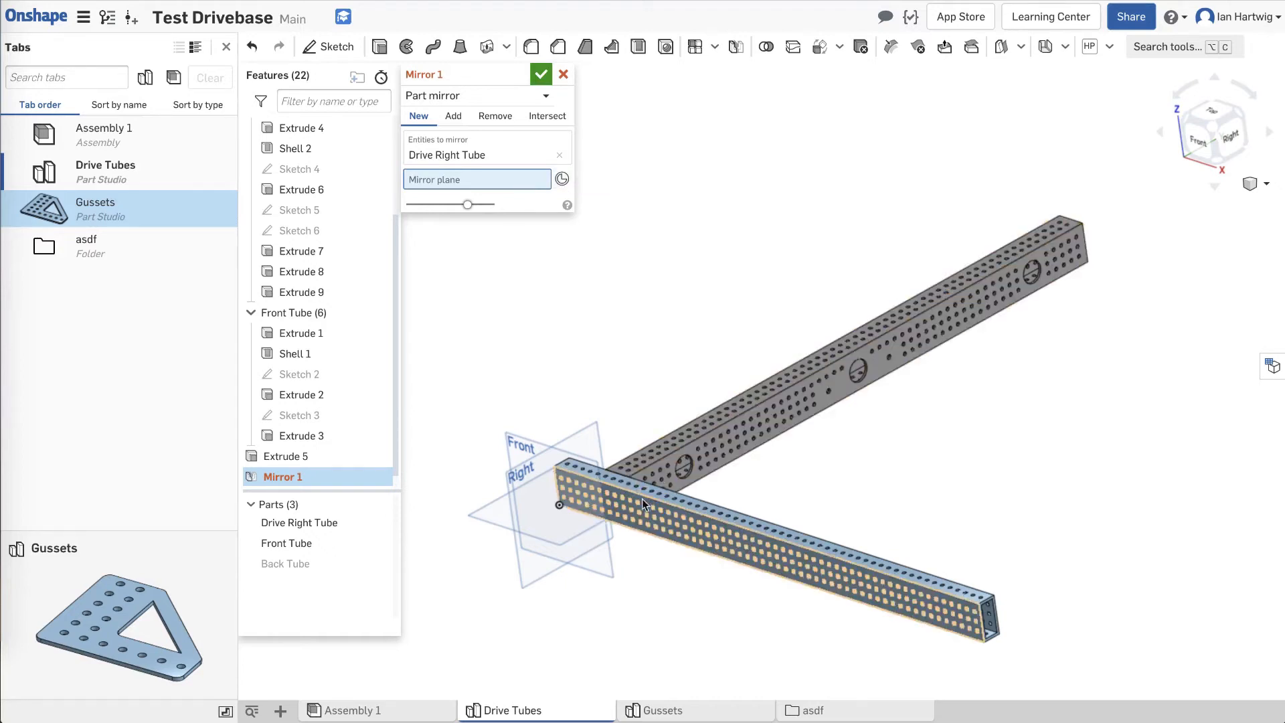
left_click(580, 443)
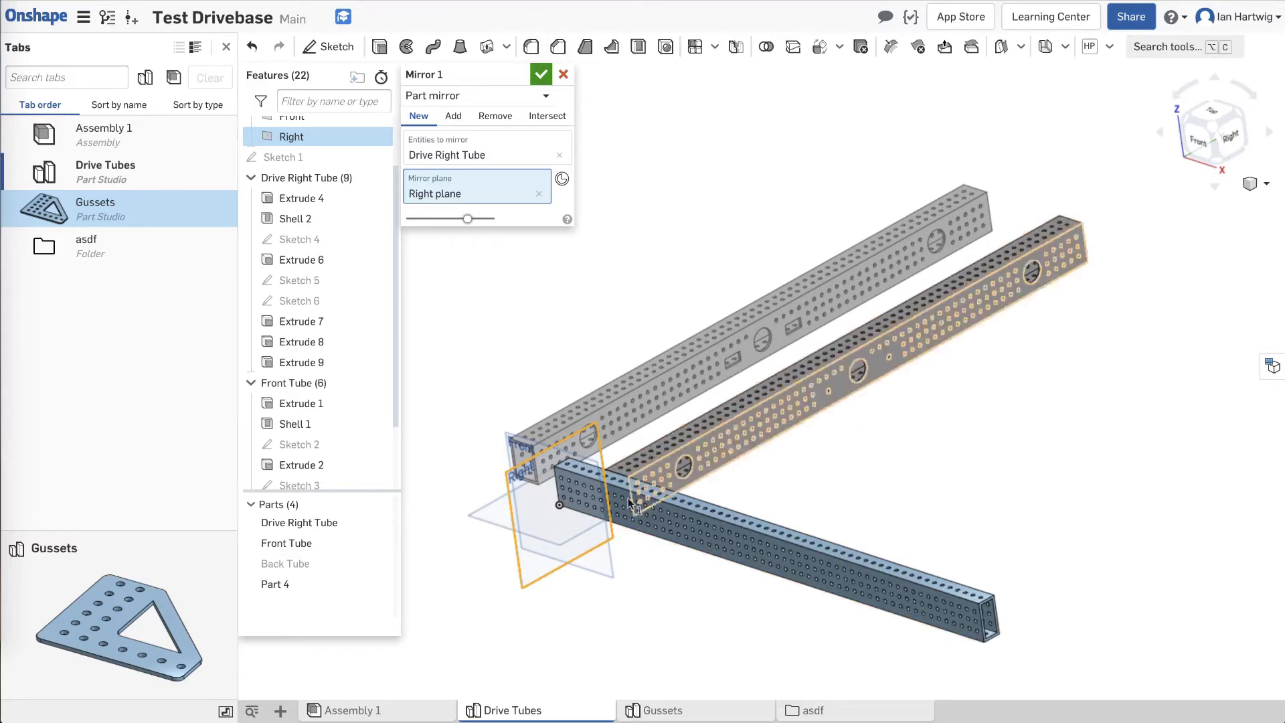
mouse_move(640, 503)
right_mouse_down()
mouse_move(680, 516)
mouse_move(632, 506)
mouse_move(632, 523)
right_mouse_up()
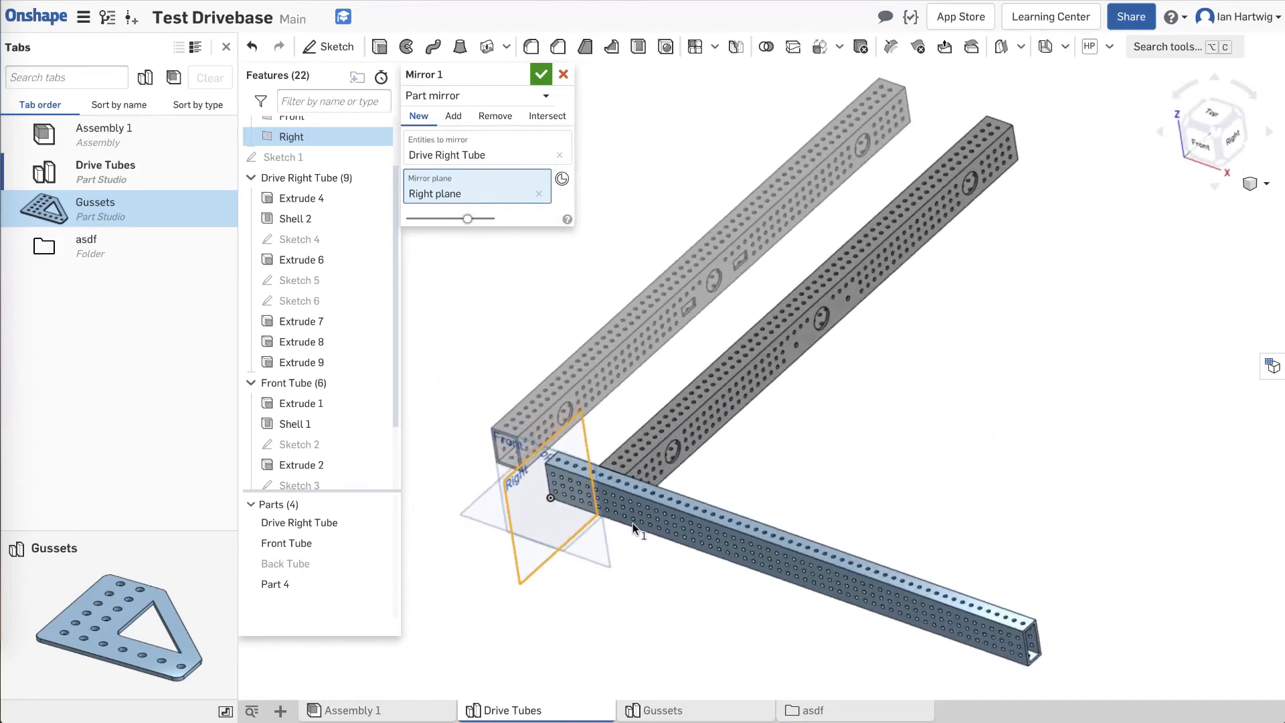
left_click(564, 74)
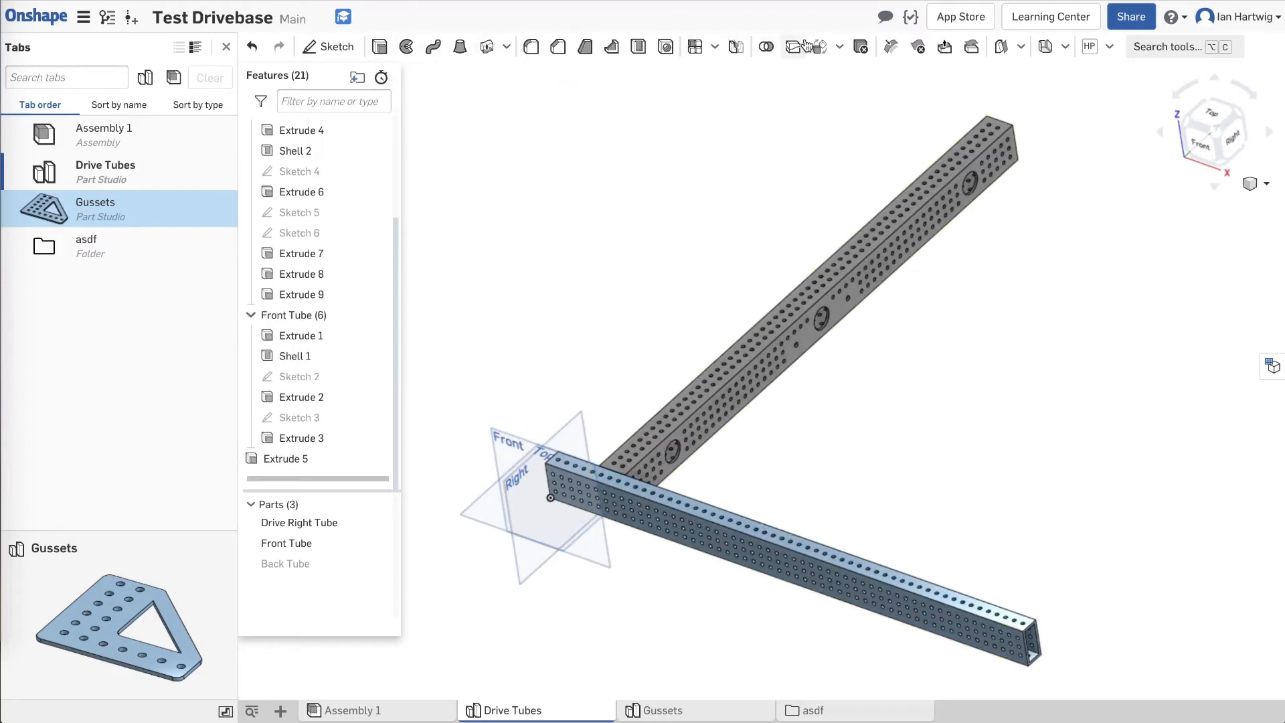
Search the tools for "plane" and start a new construction plane.
left_click(1021, 49)
left_click(1021, 50)
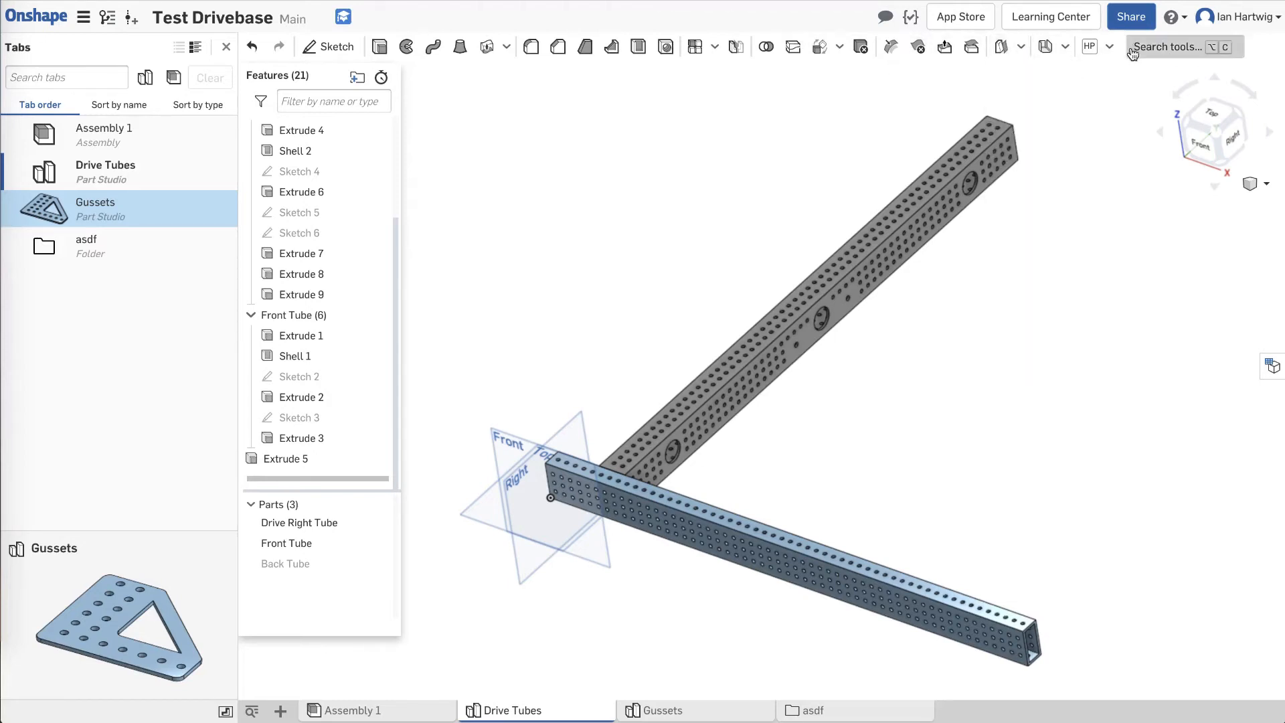
left_click(1160, 61)
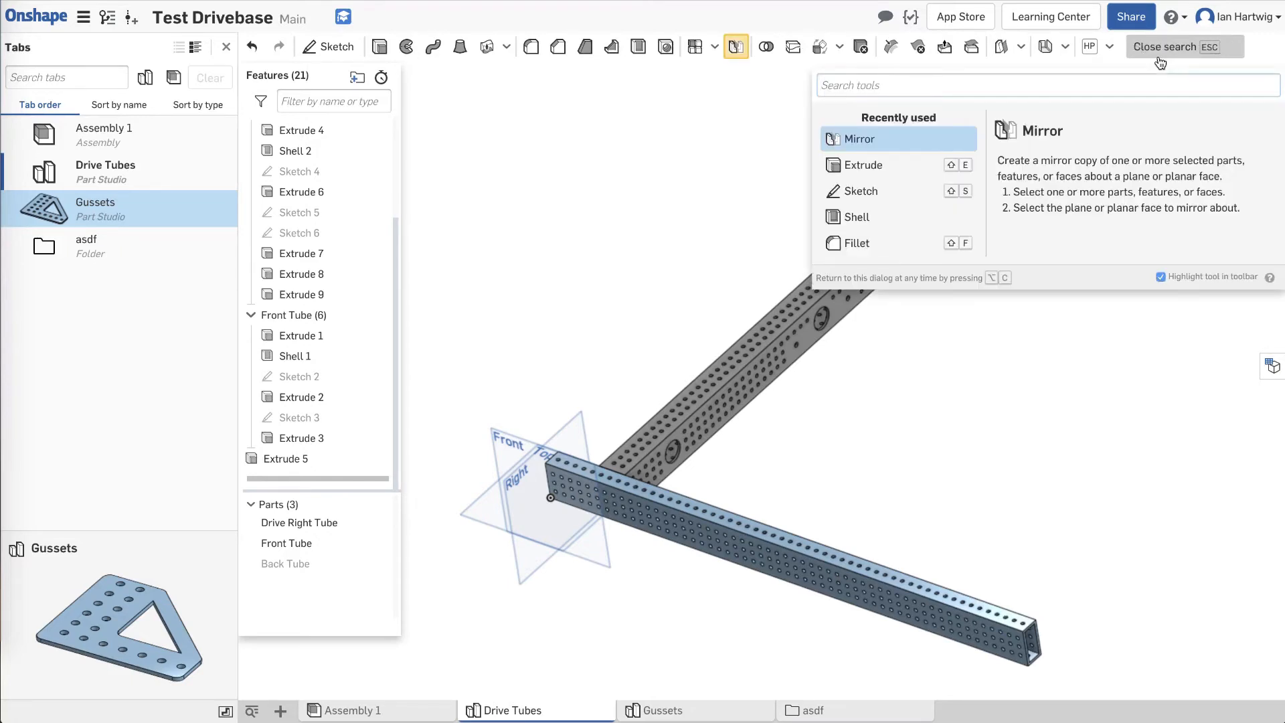
type("plane")
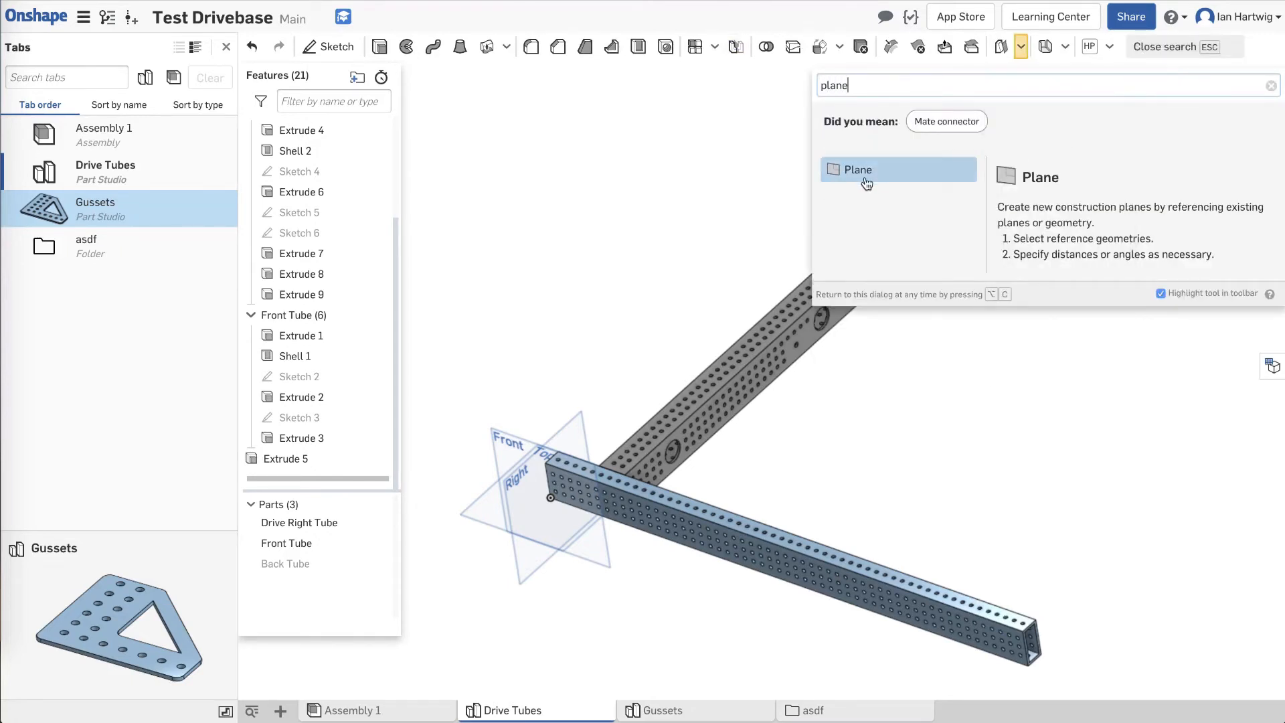
left_click(865, 175)
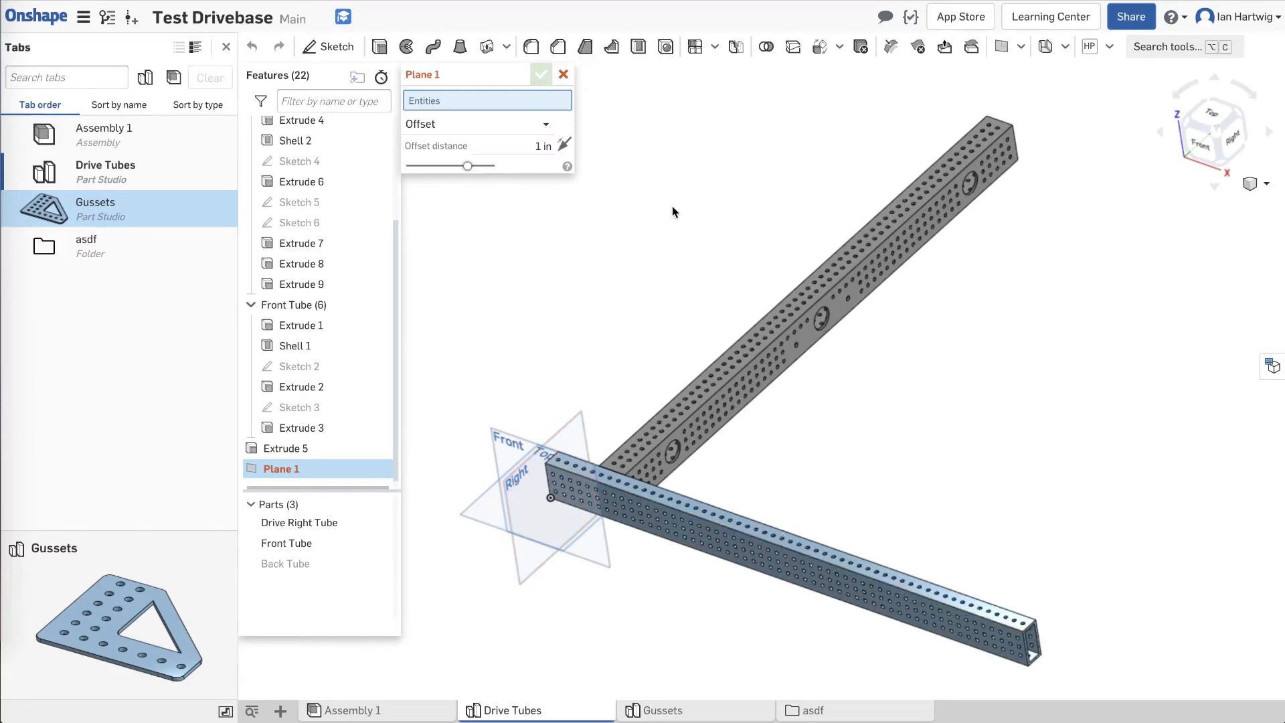
left_click(531, 125)
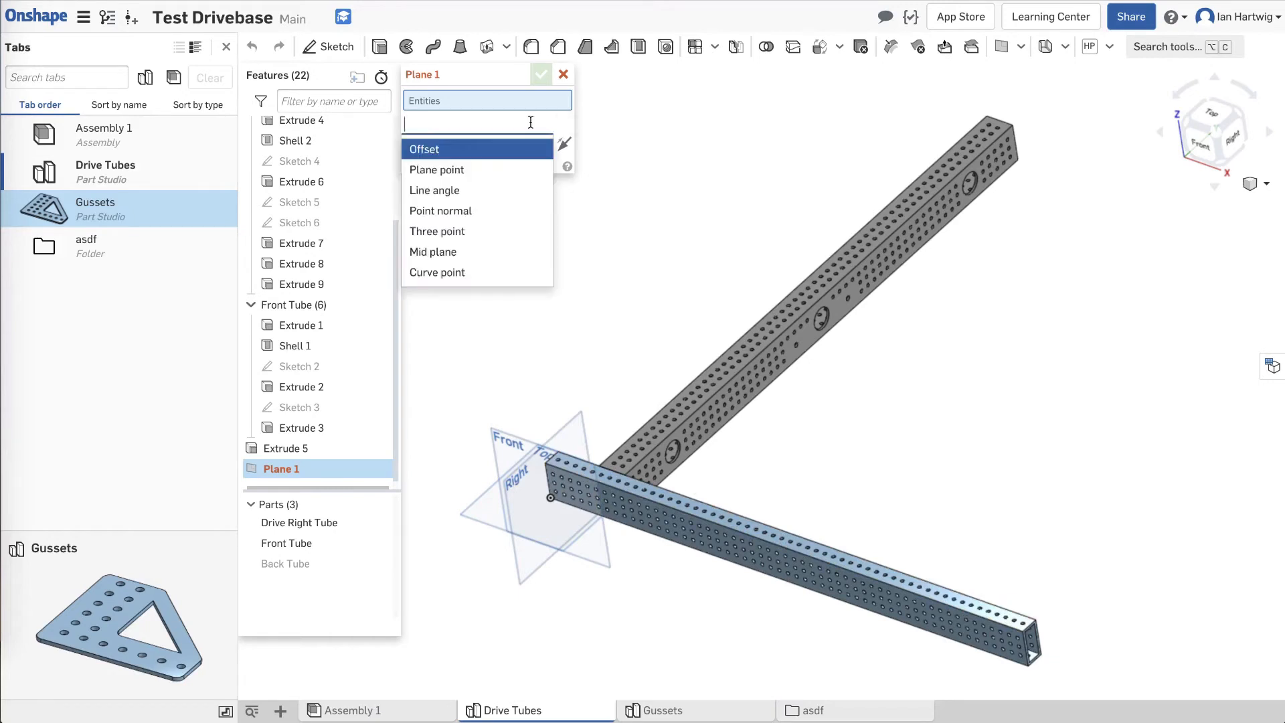
left_click(481, 258)
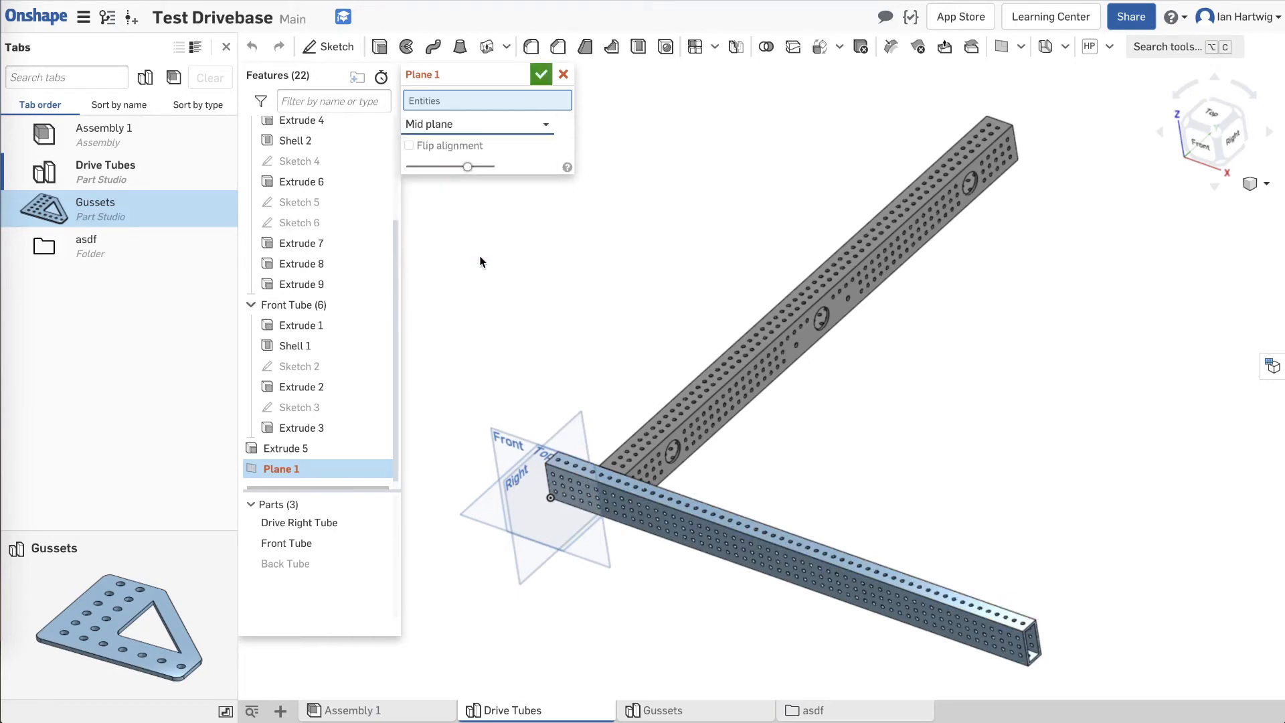
left_click(797, 535)
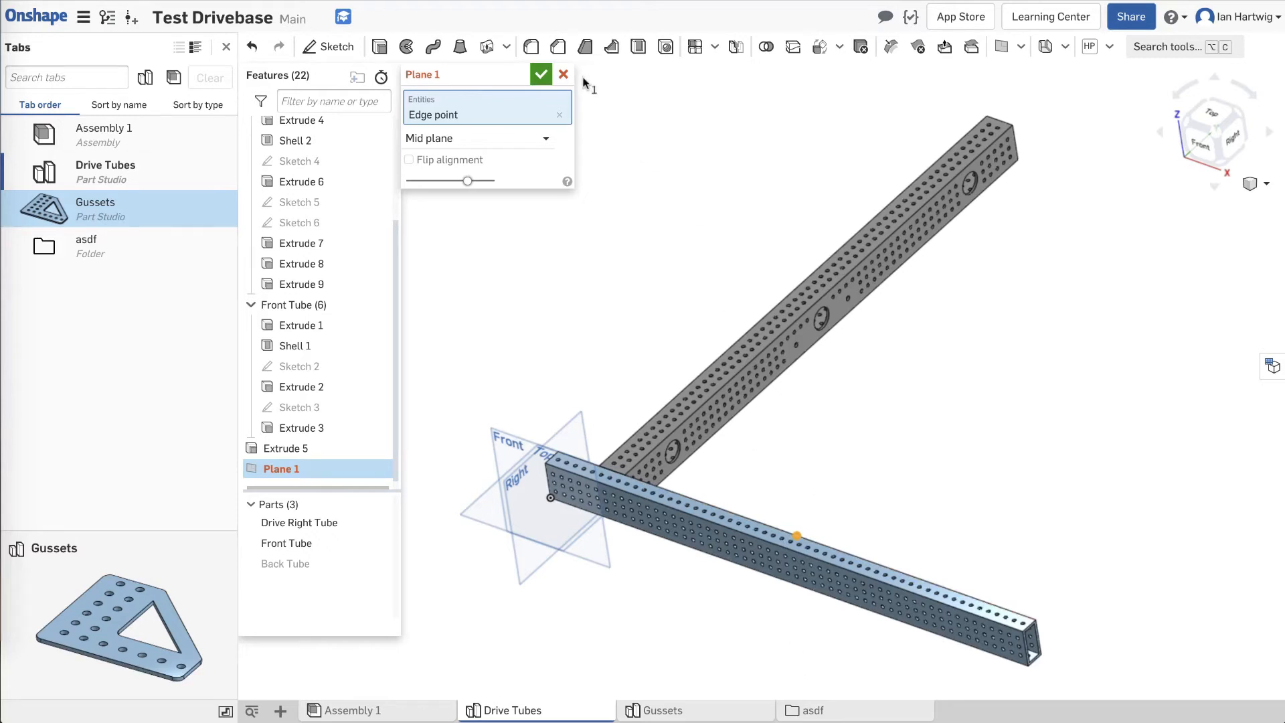
left_click(559, 114)
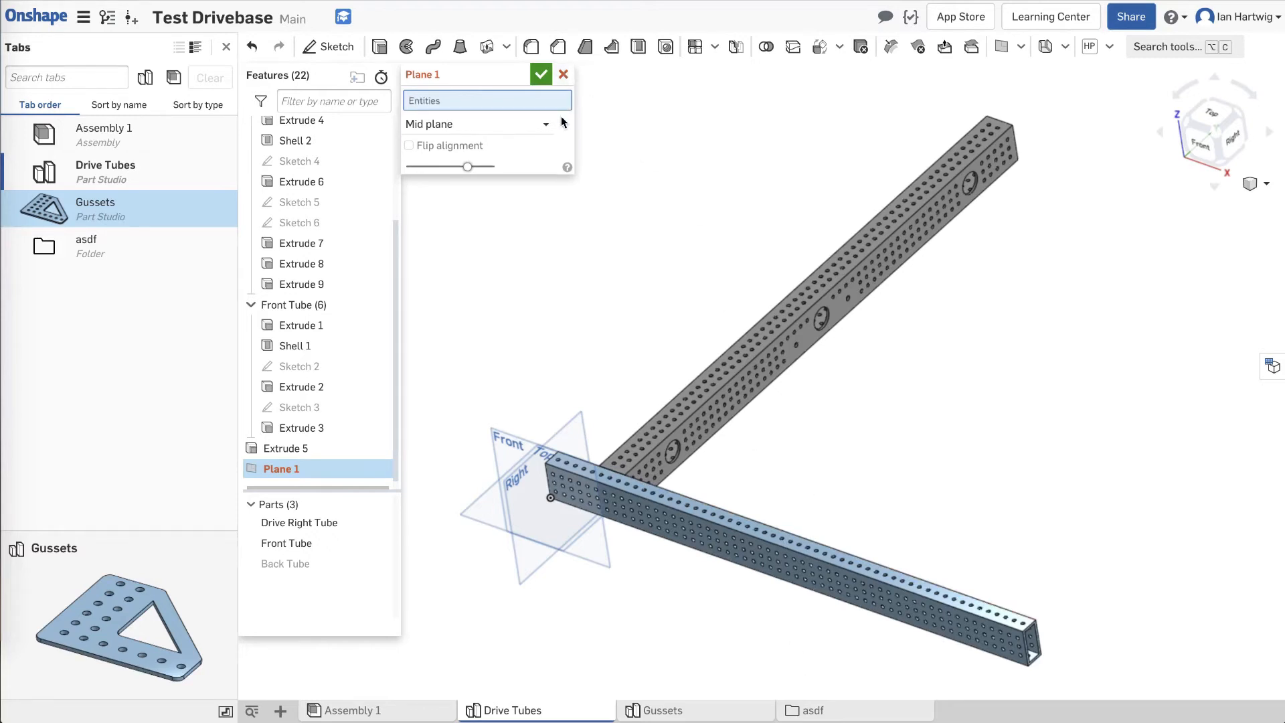
left_click(534, 123)
left_click(511, 146)
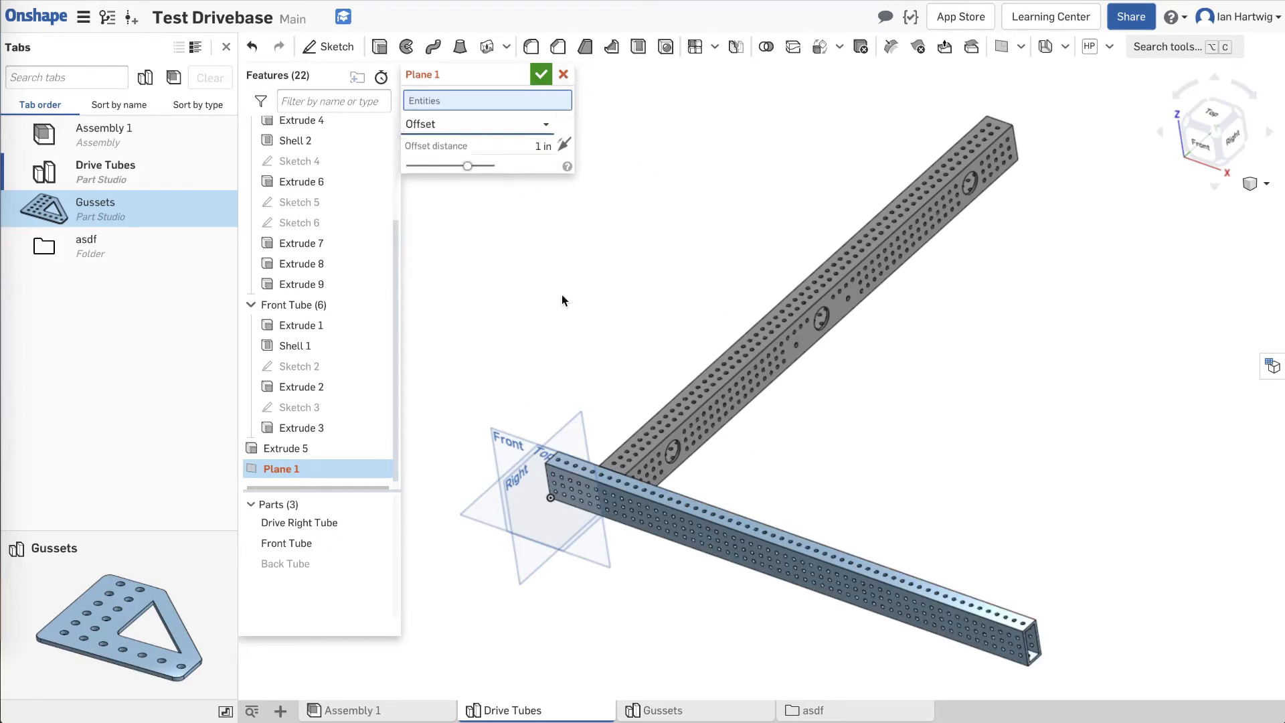
Create a Plane point construction plane parallel to the Right plane through the midpoint of the Front Tube's upper long edge.
left_click(576, 426)
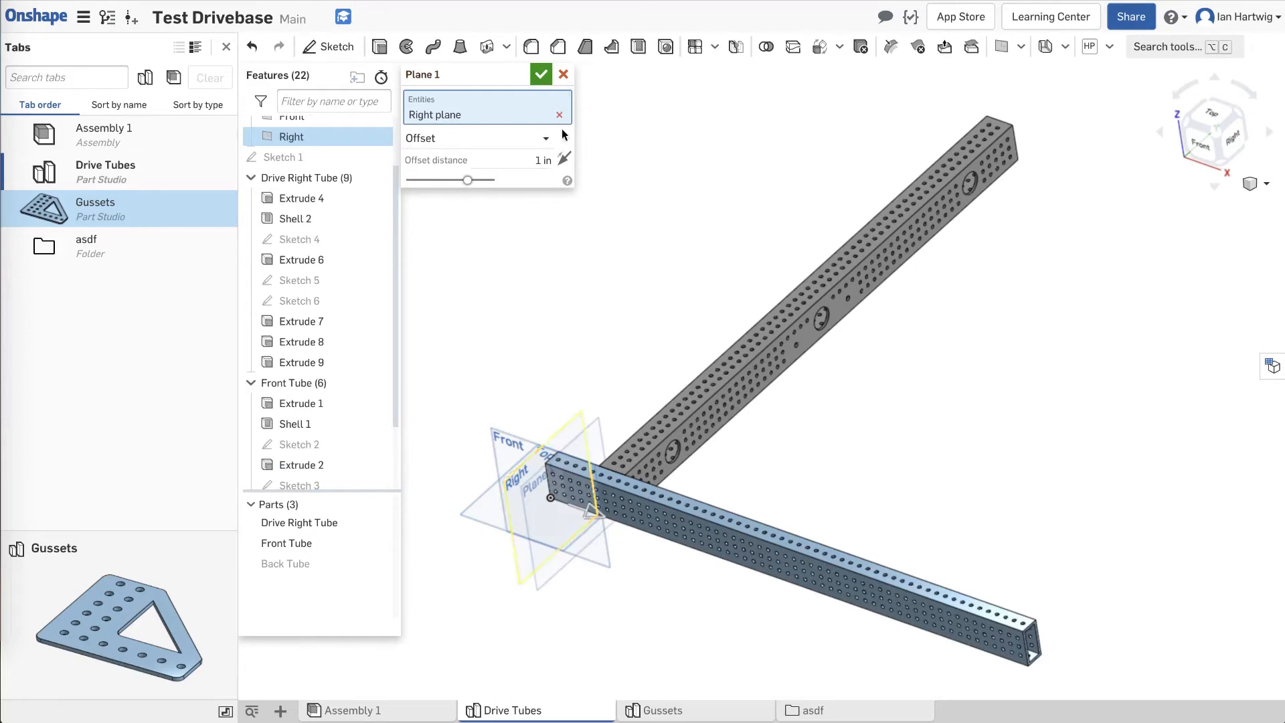
left_click(519, 161)
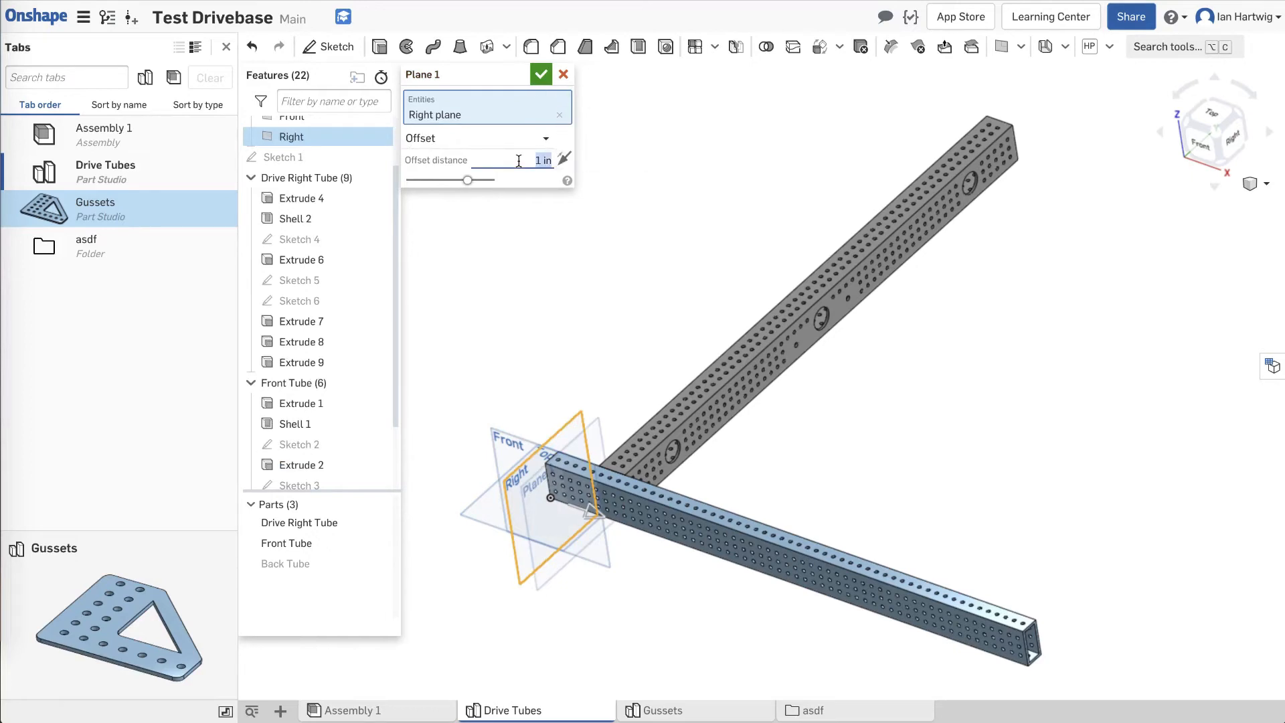
left_click(547, 136)
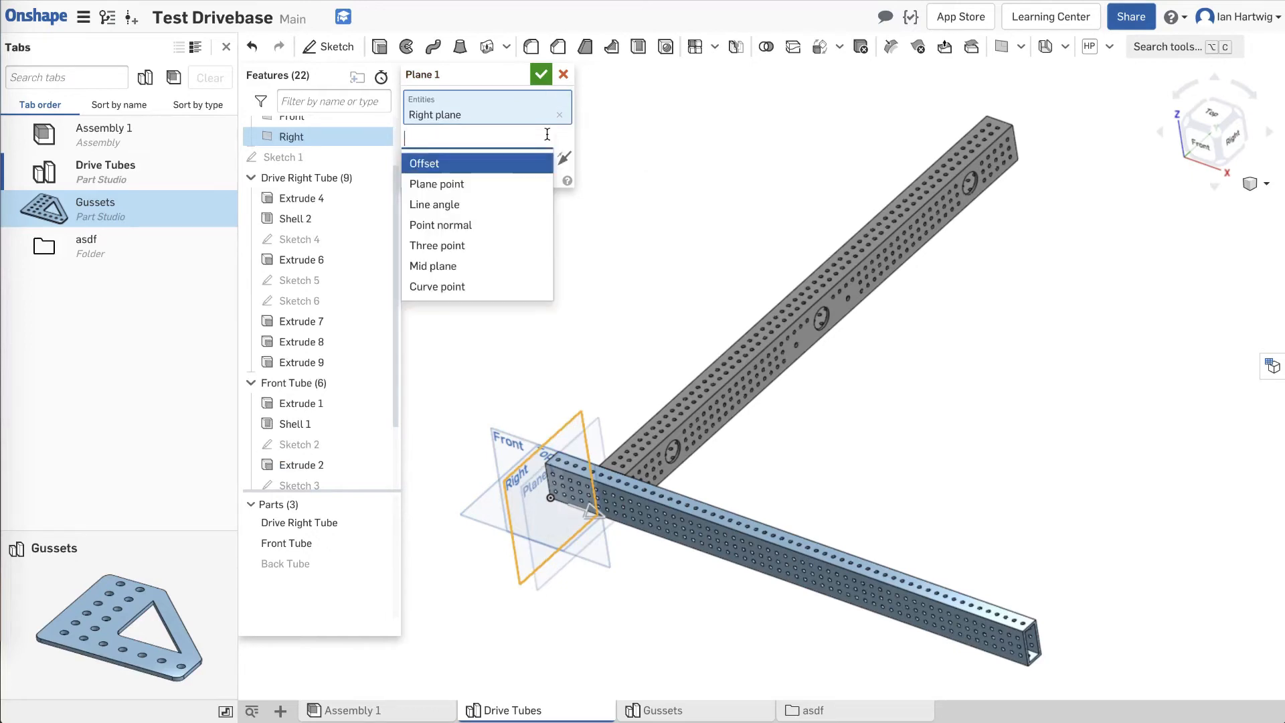
left_click(530, 187)
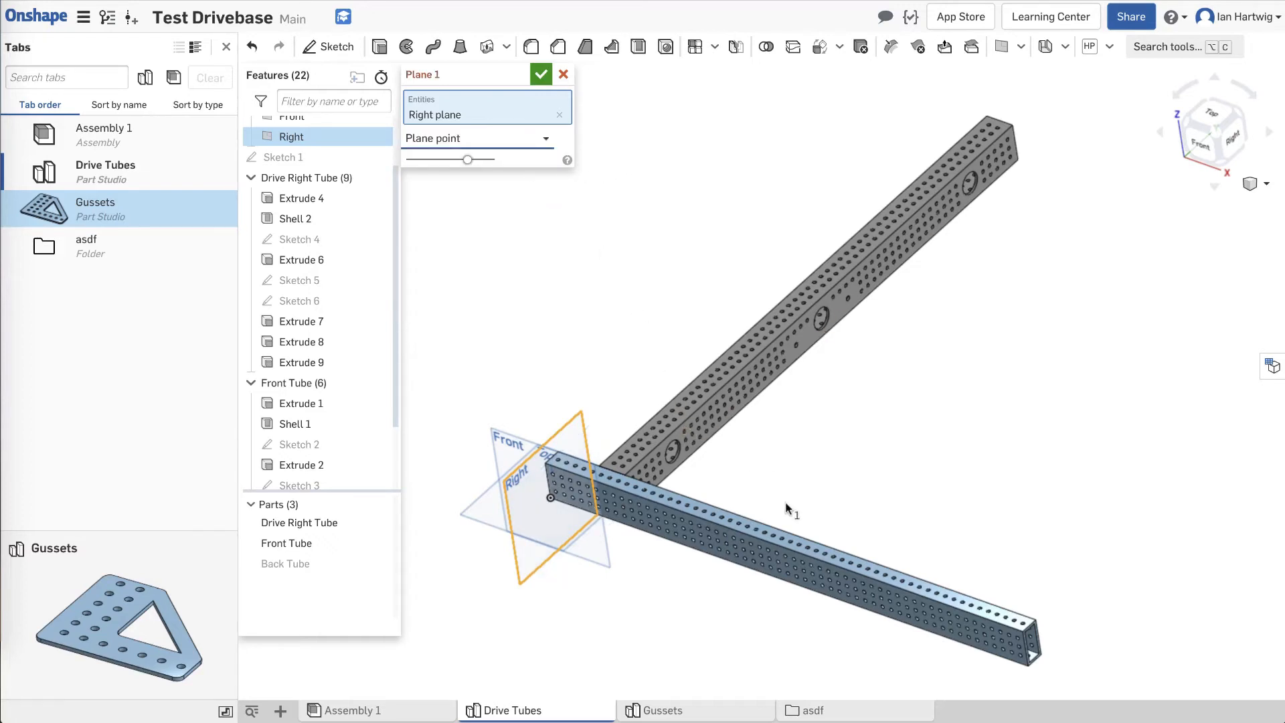
left_click(797, 537)
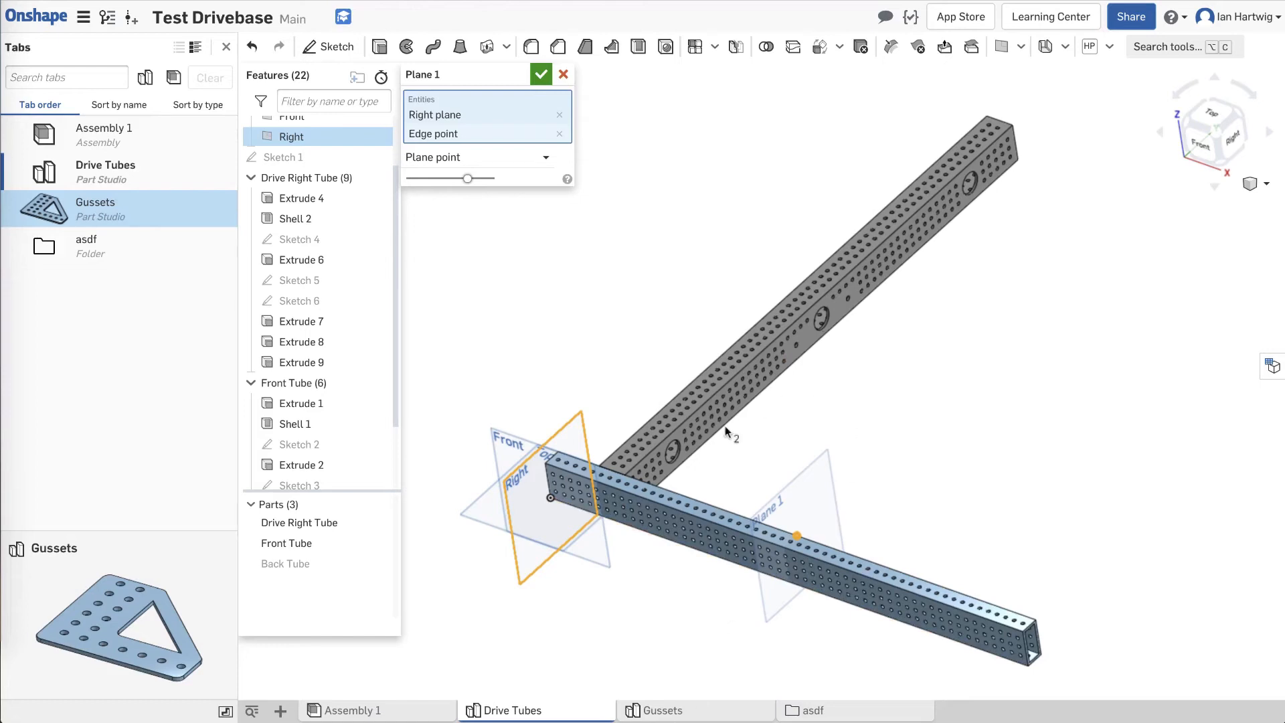
left_click(539, 75)
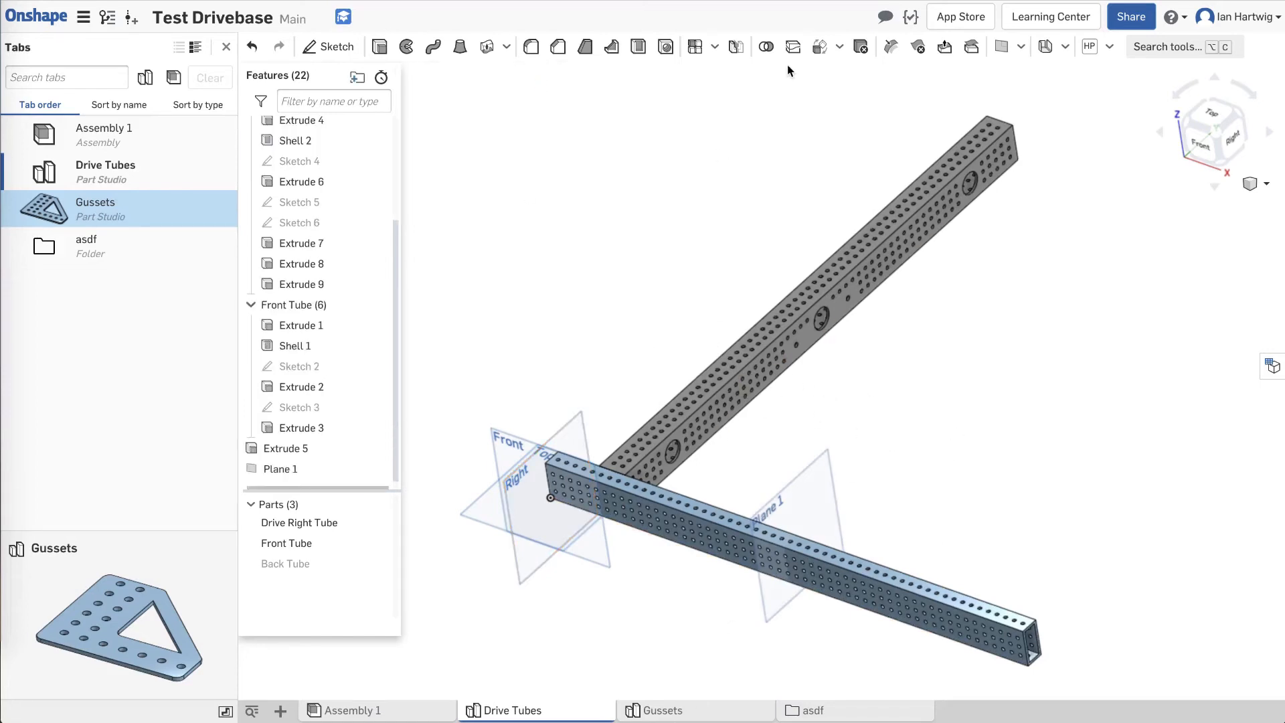
Mirror the Drive Right Tube part about Plane 1 using the Add option with the Front Tube as merge scope.
left_click(739, 53)
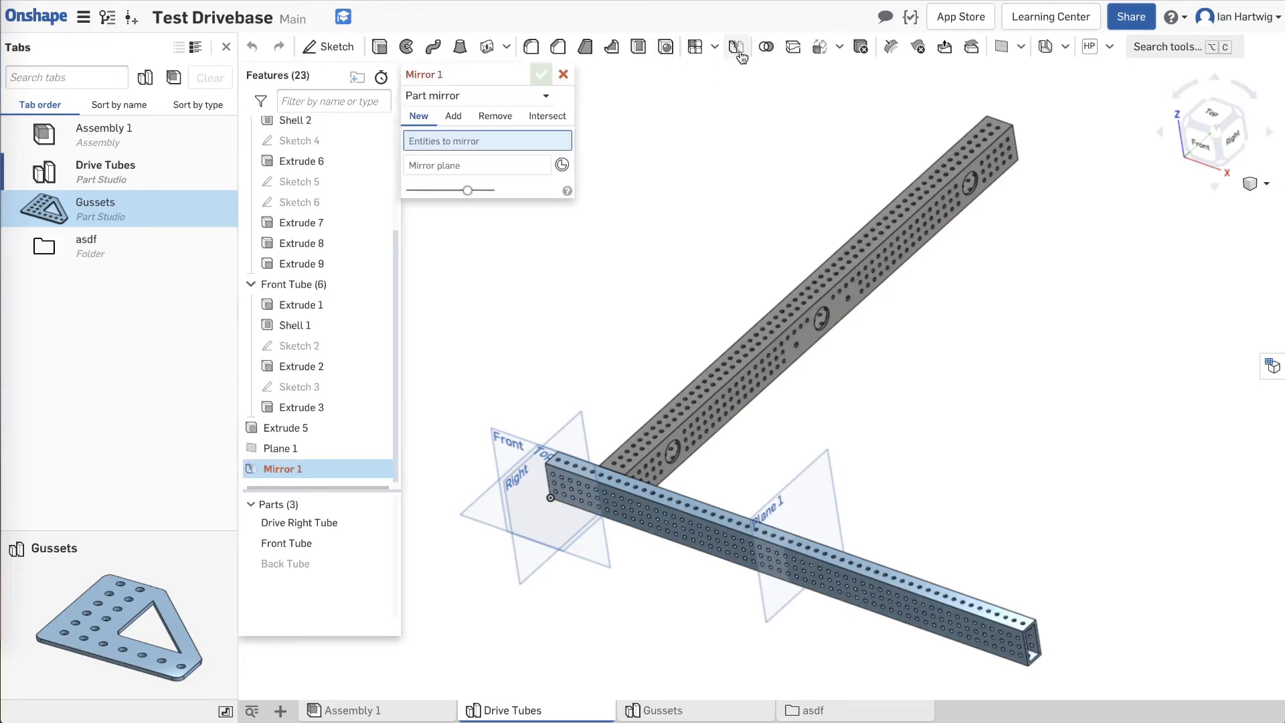
left_click(313, 529)
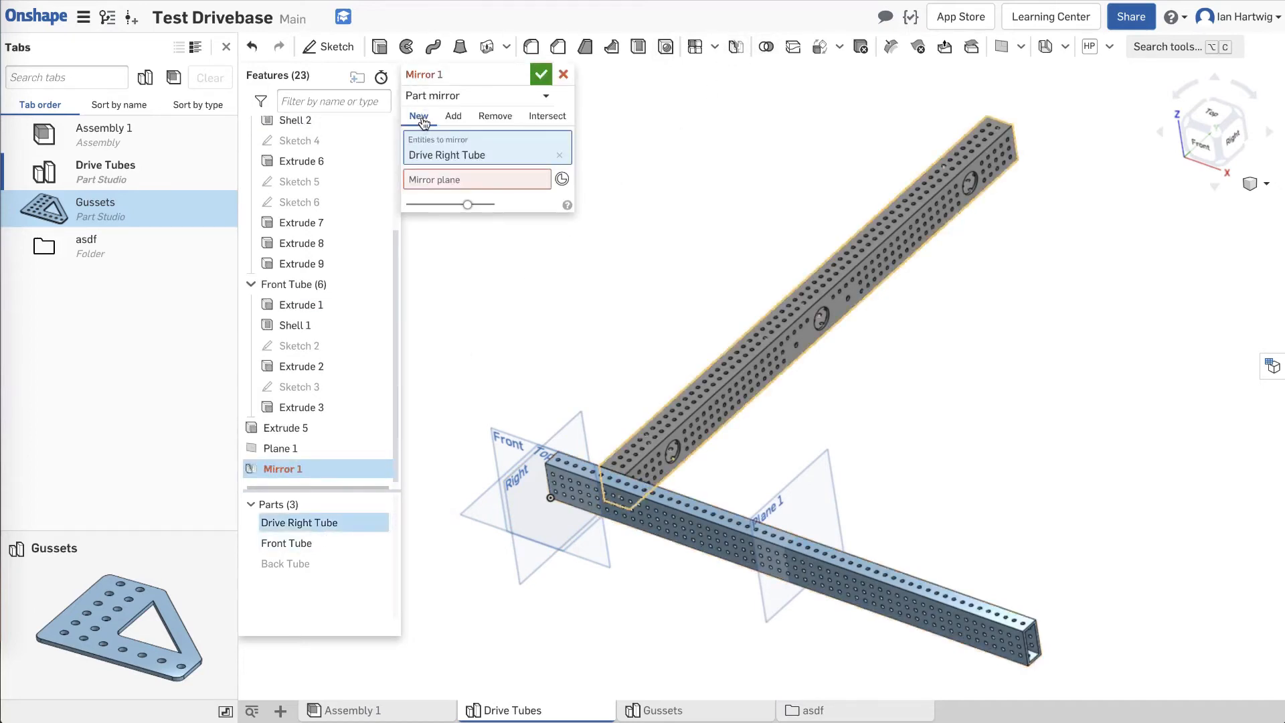
left_click(472, 180)
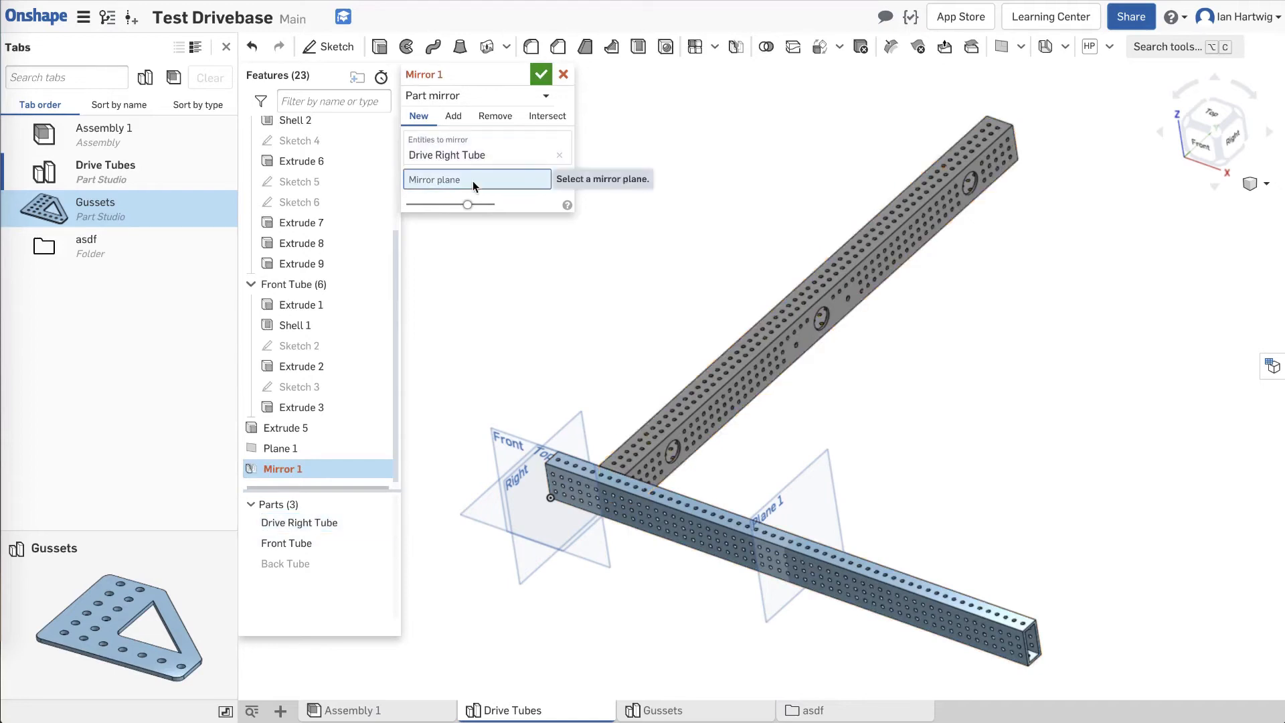
left_click(817, 497)
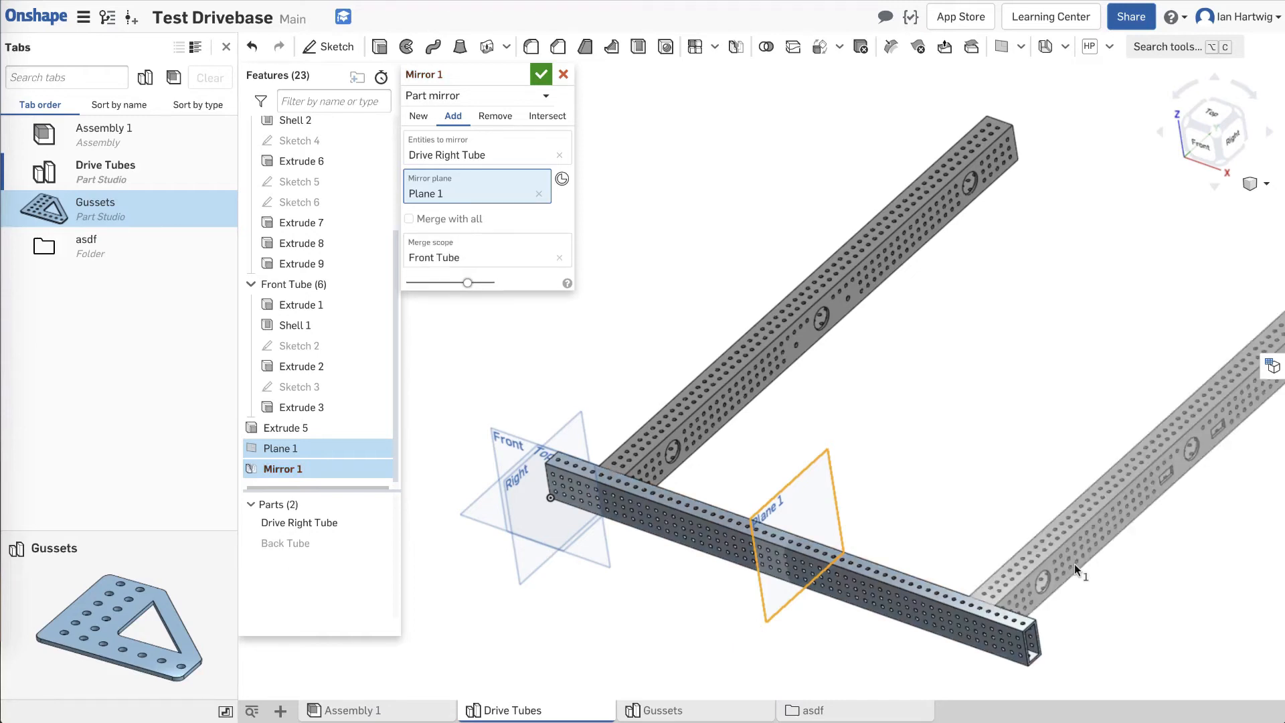
mouse_move(1006, 592)
right_mouse_down()
mouse_move(1063, 564)
mouse_move(1092, 577)
mouse_move(1016, 579)
right_mouse_up()
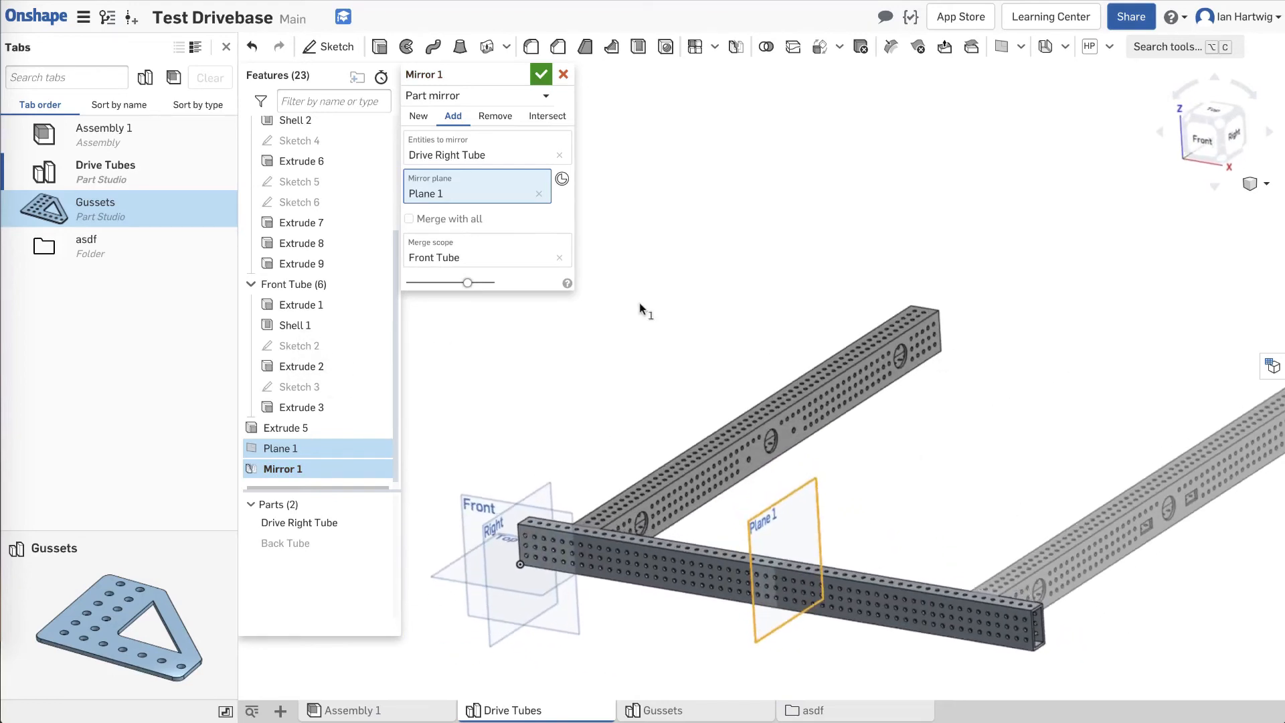
left_click(542, 74)
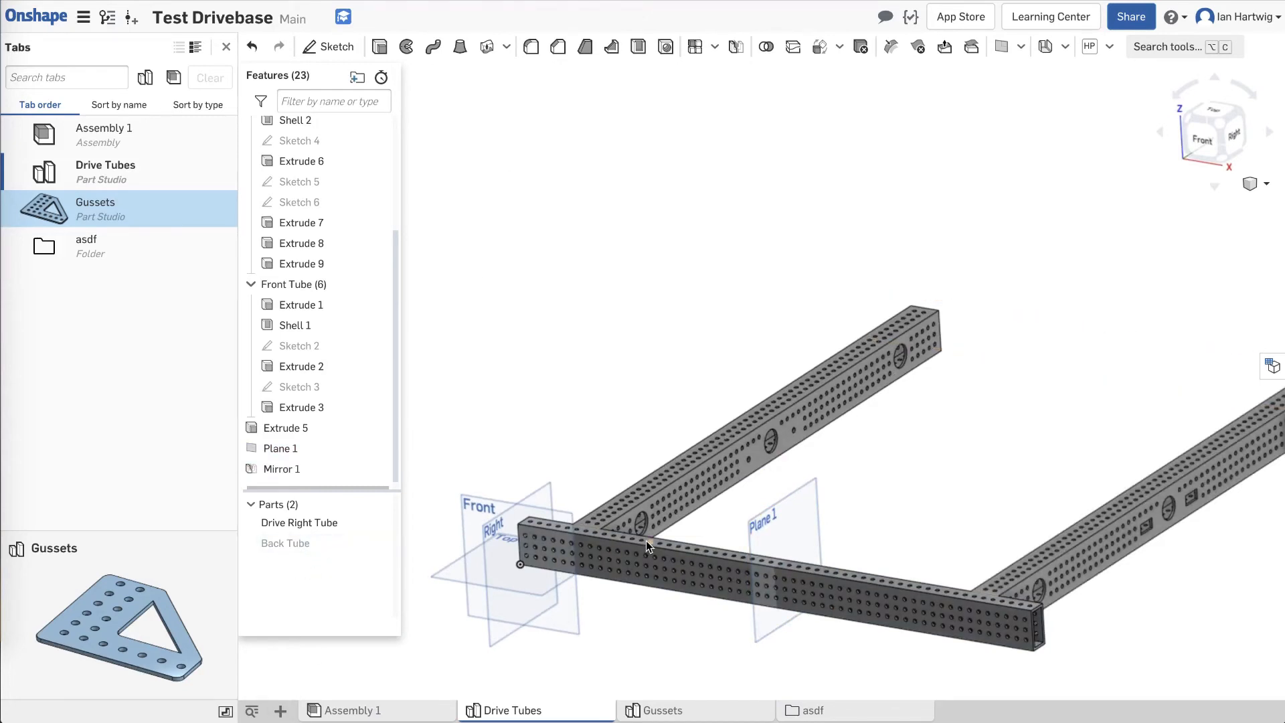
right_click_drag(645, 540, 733, 548)
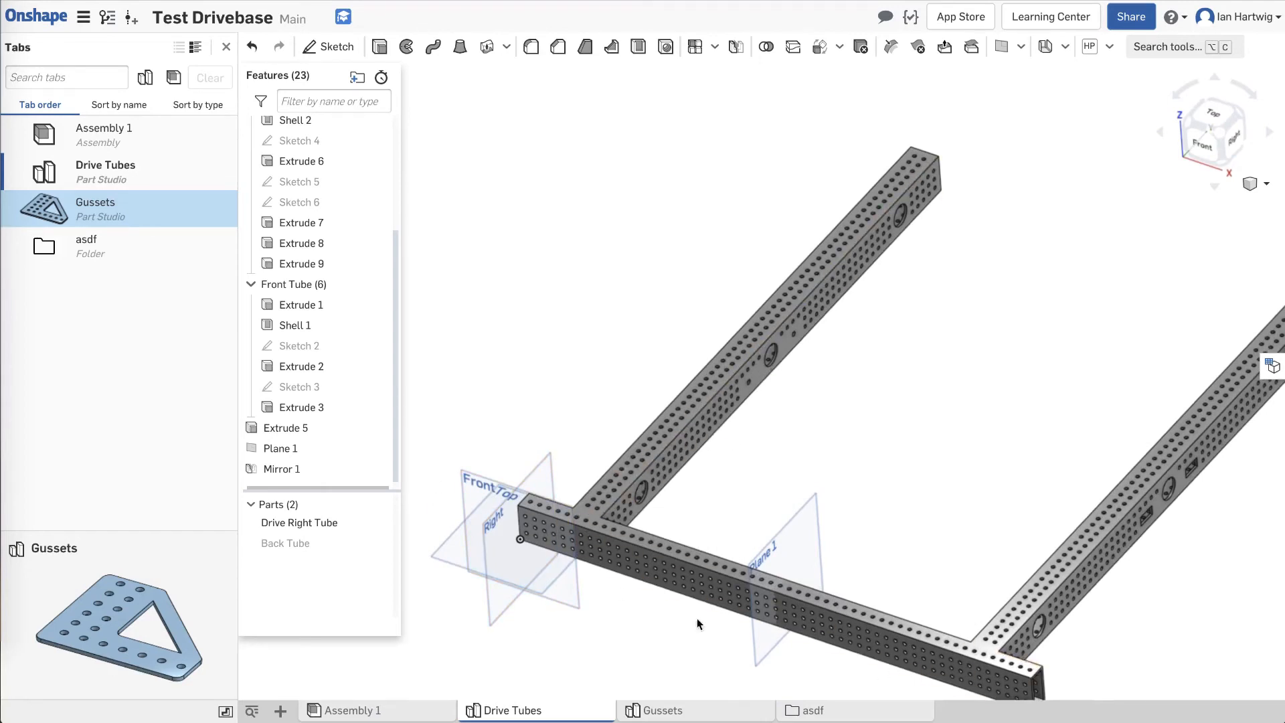
Edit Mirror 1 so its result type is New, making the mirrored tube a separate part.
double_click(295, 470)
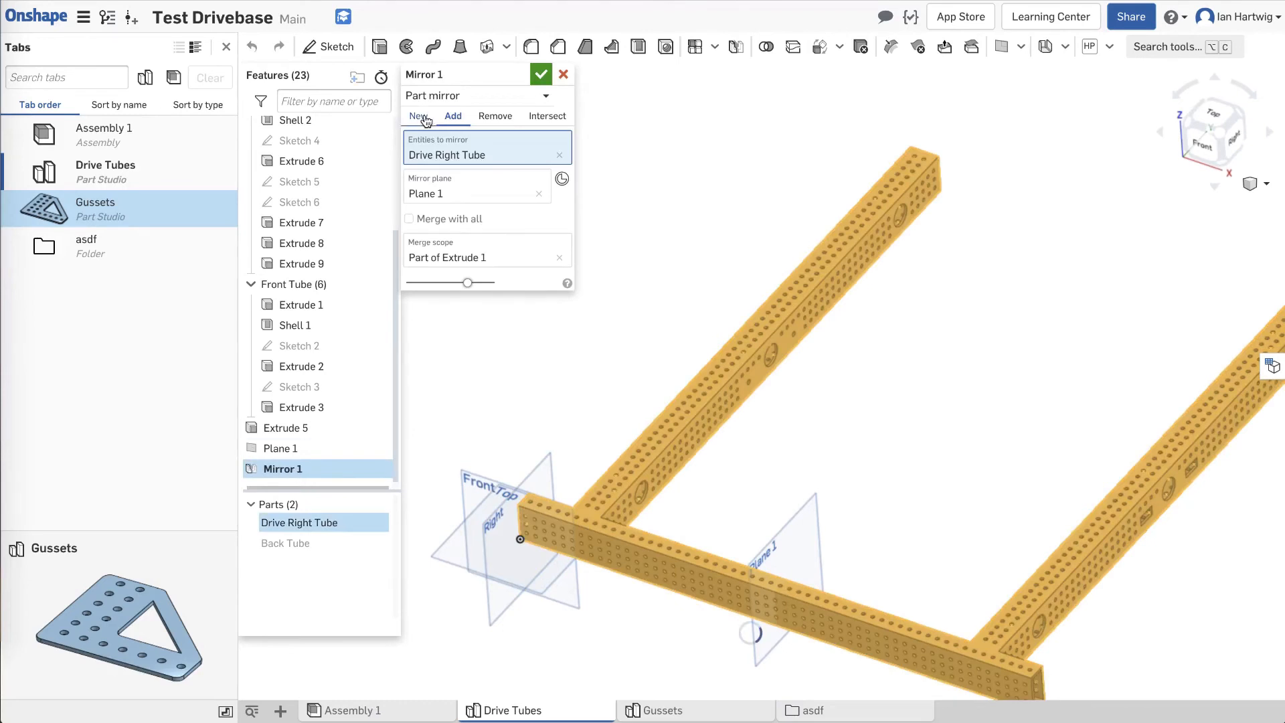
left_click(420, 117)
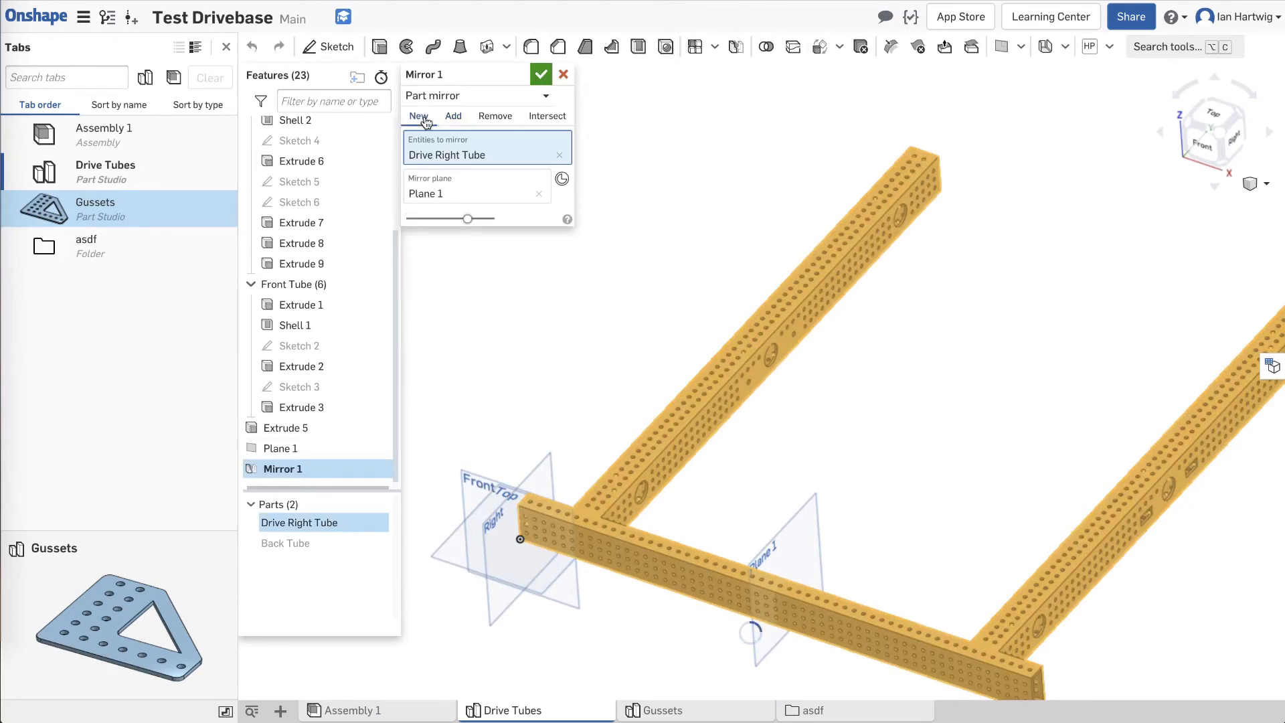
left_click(540, 76)
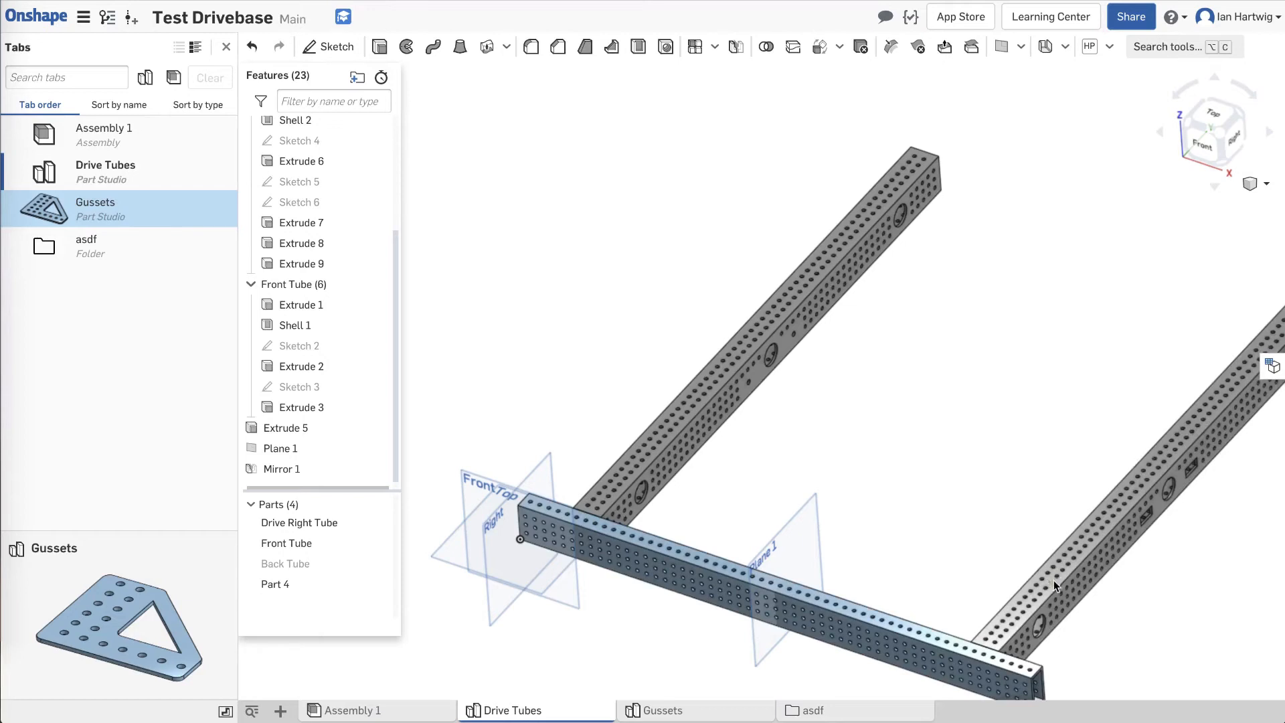
Rename the mirrored tube, Part 4, as Drive Left Tube.
left_click(271, 585)
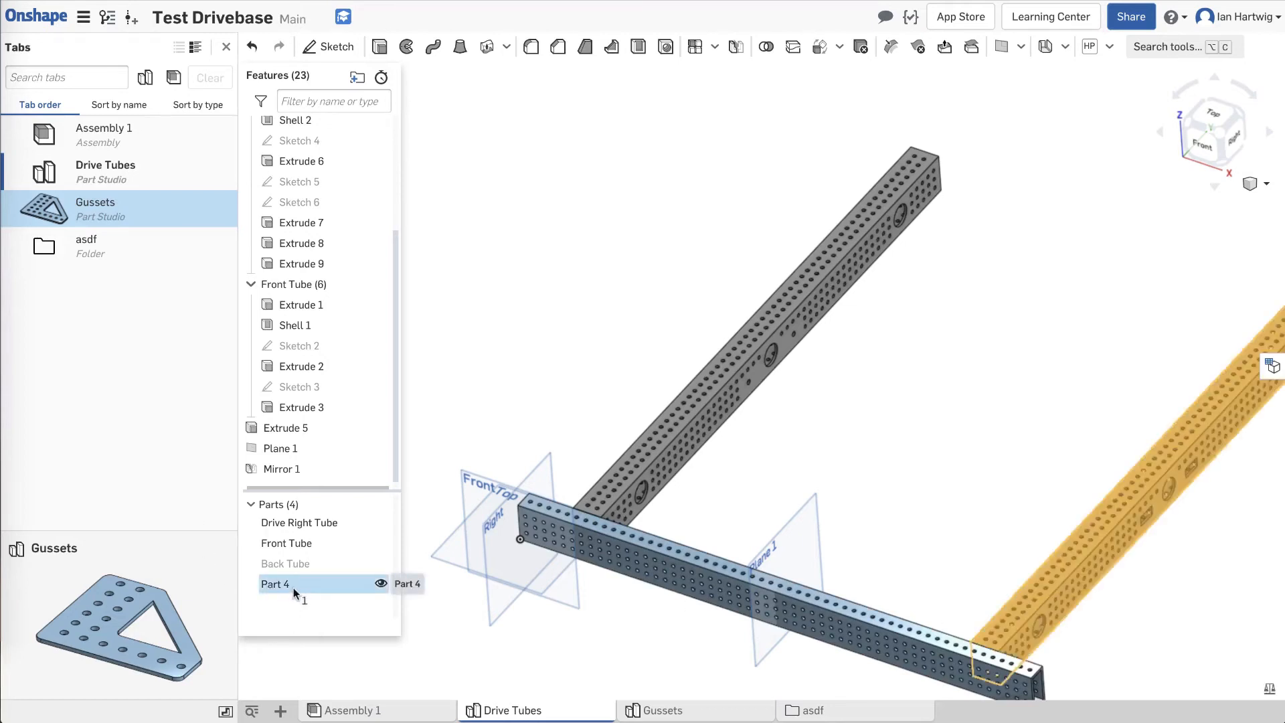
right_click(286, 585)
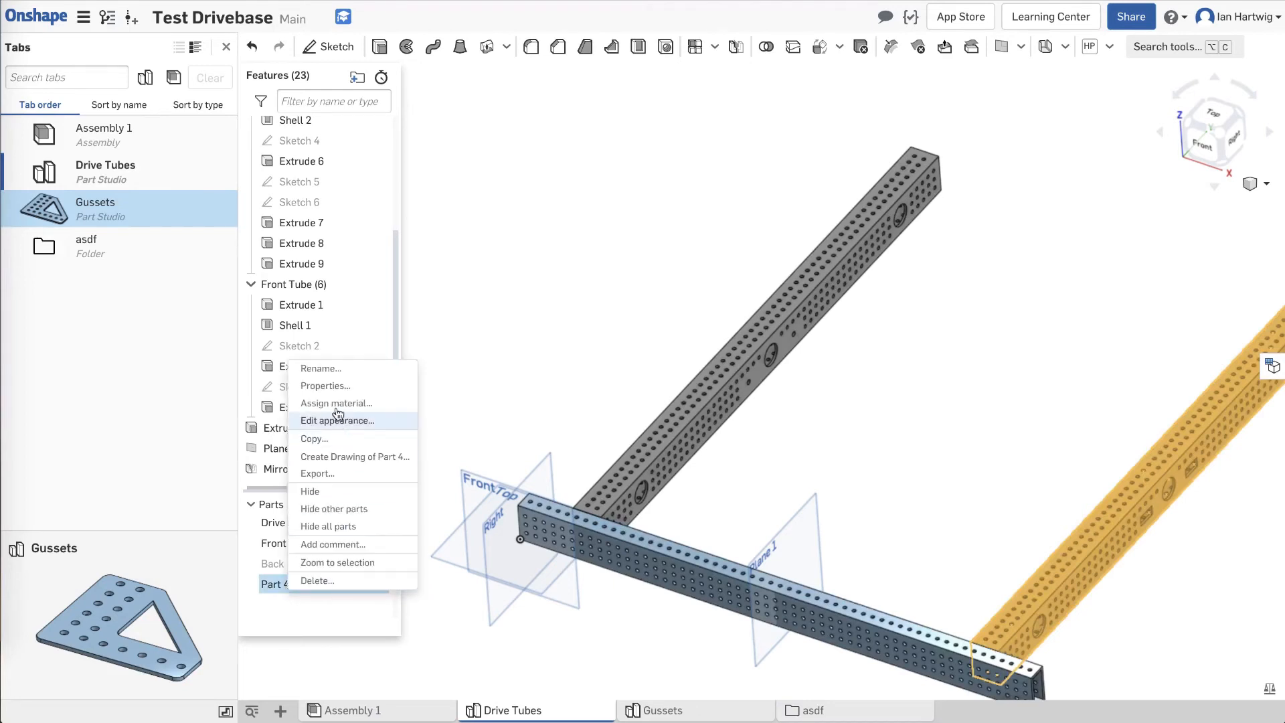
left_click(326, 372)
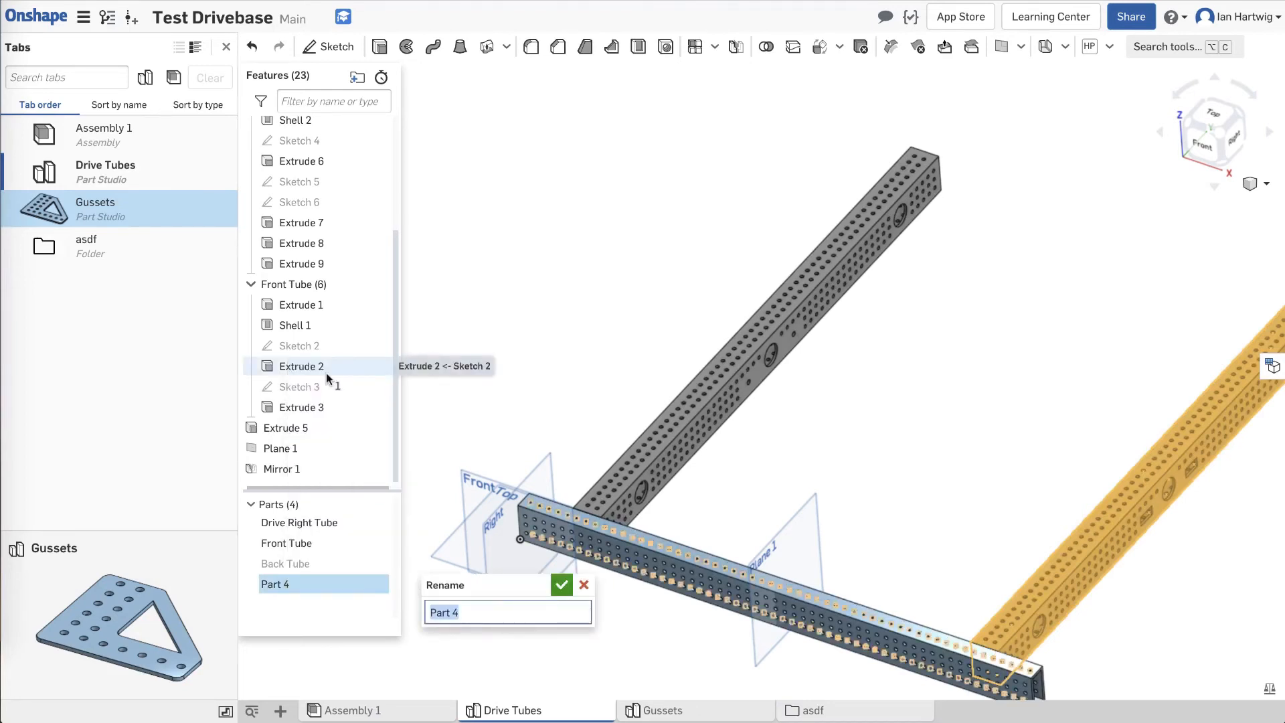
type("Drive ")
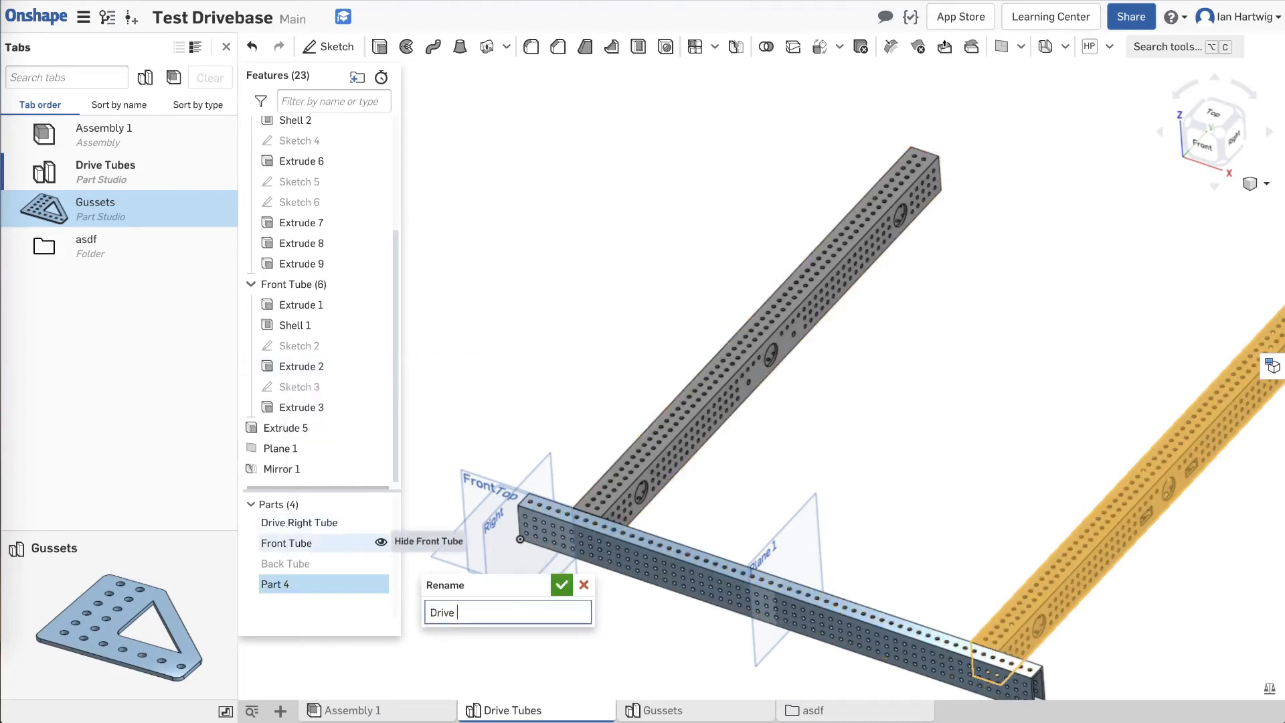
type("Left Tube")
key("Return")
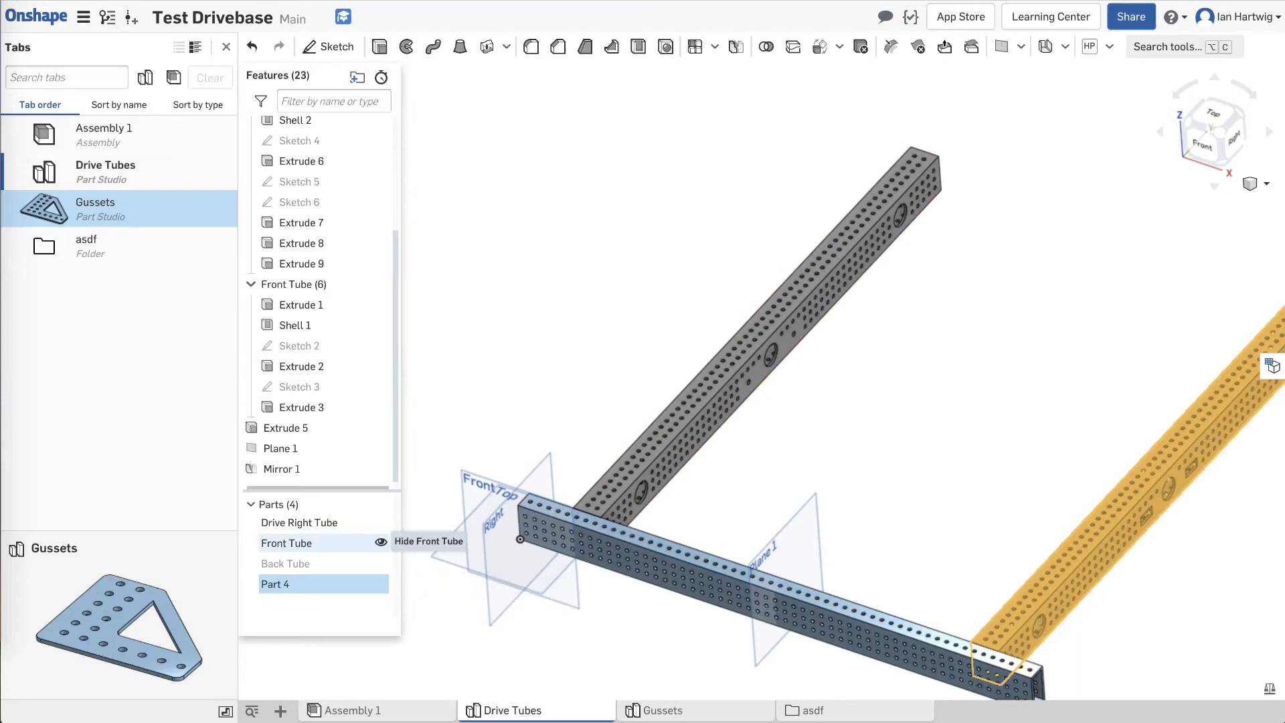
left_click(965, 432)
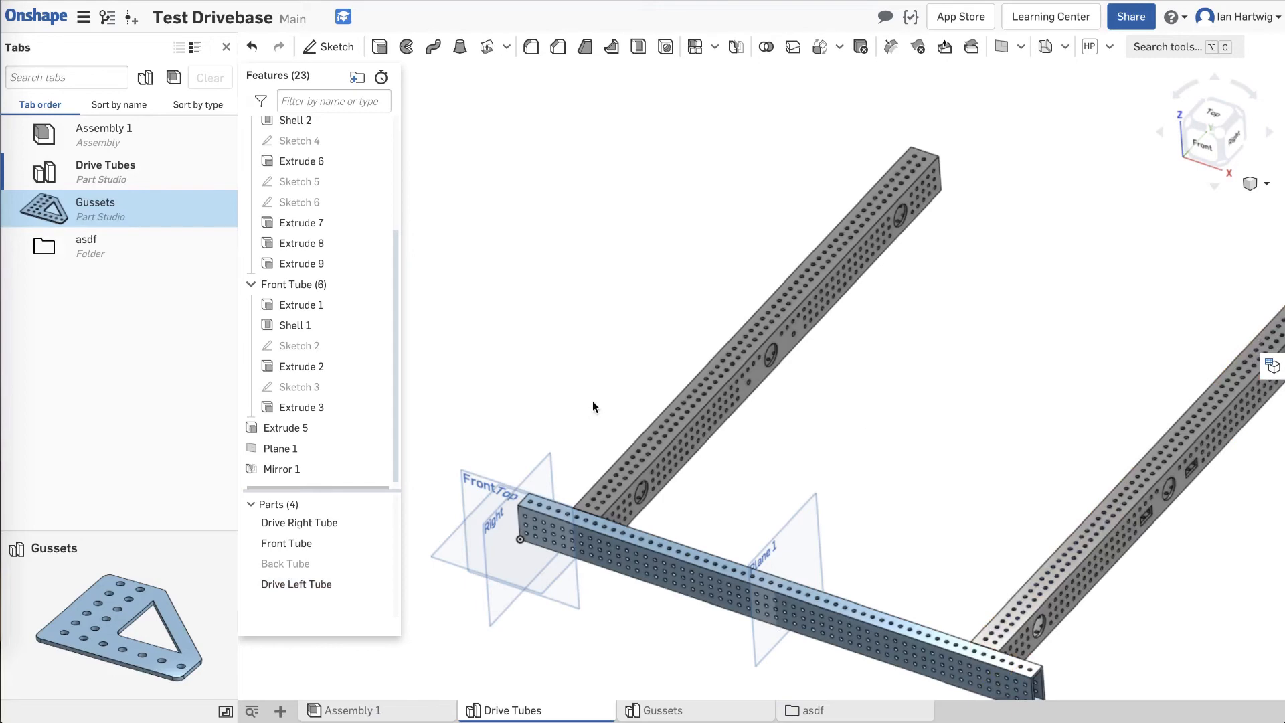
Open Sketch 5 of the Drive Right Tube for editing at the large circle near the tube's end.
scroll(592, 400, "down", 3)
scroll(849, 429, "up", 3)
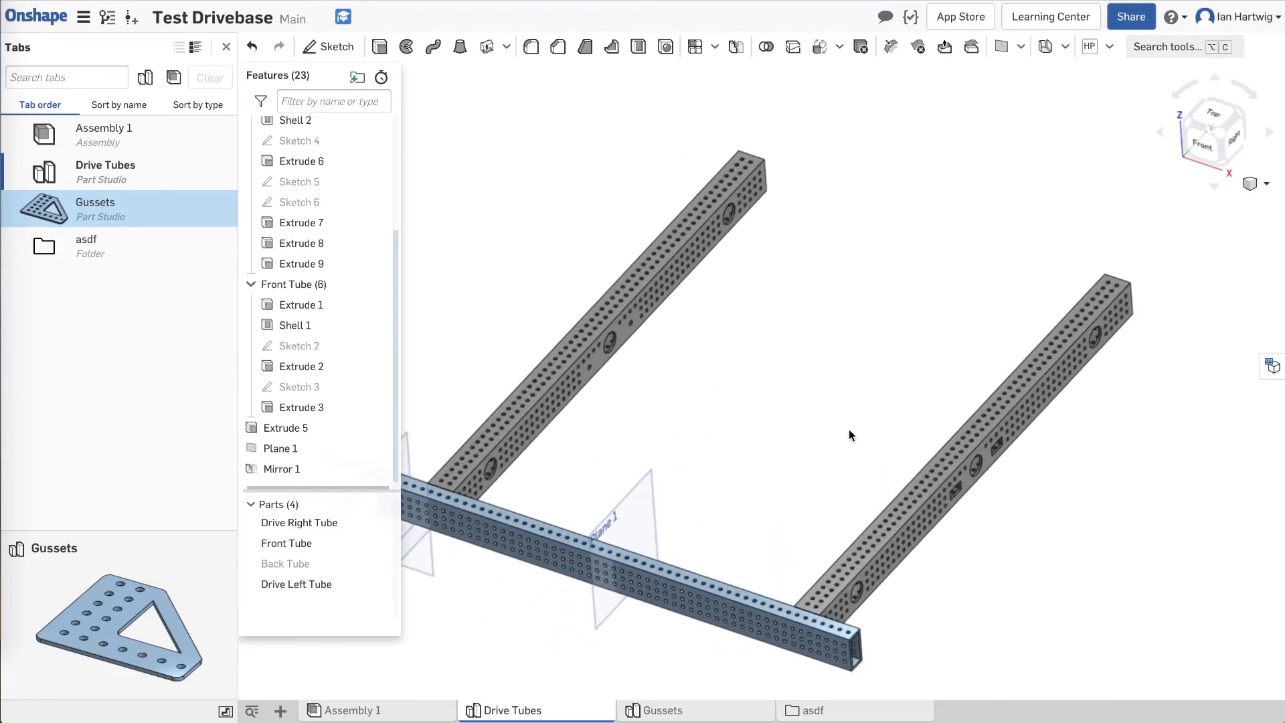
right_click_drag(842, 453, 891, 442)
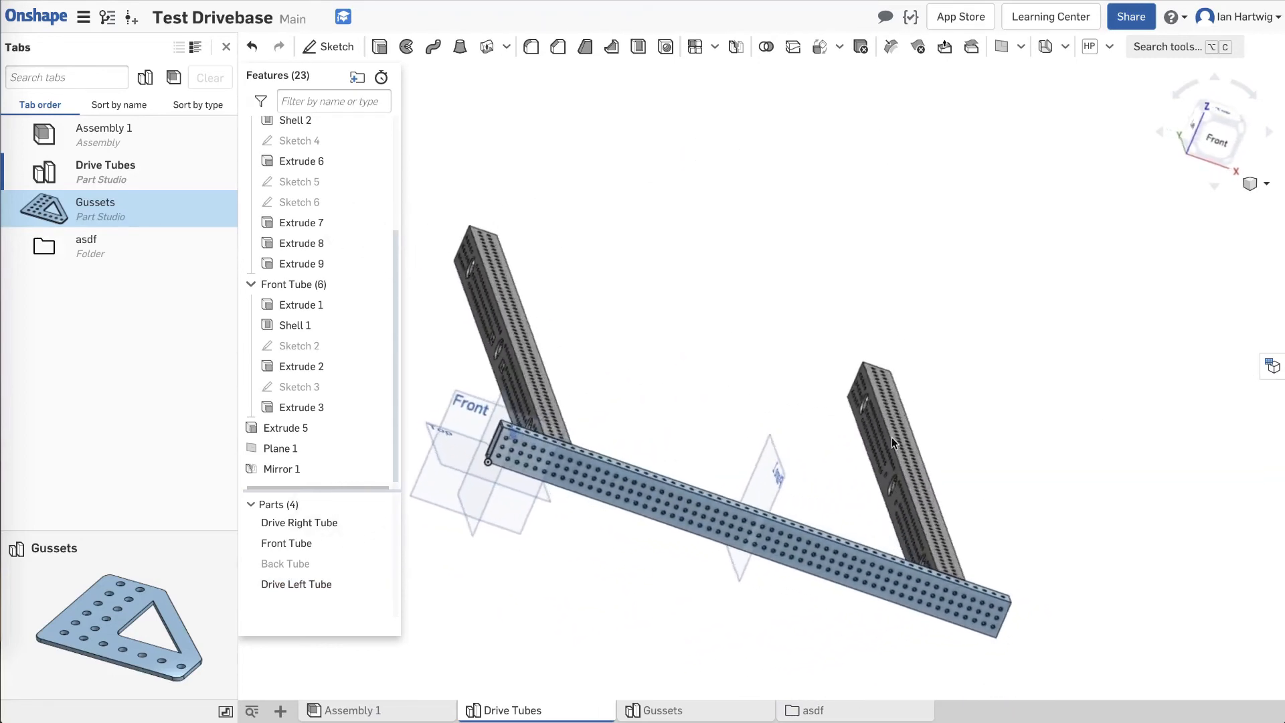
key("p")
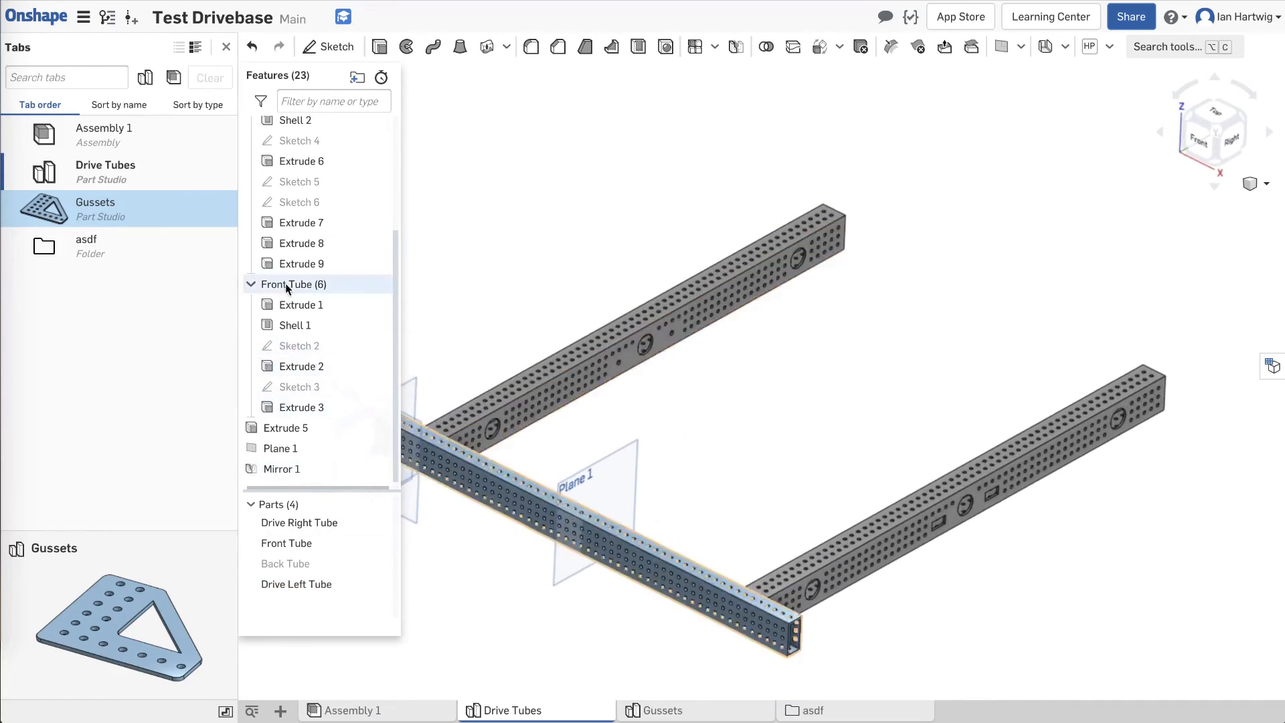
scroll(312, 342, "up", 3)
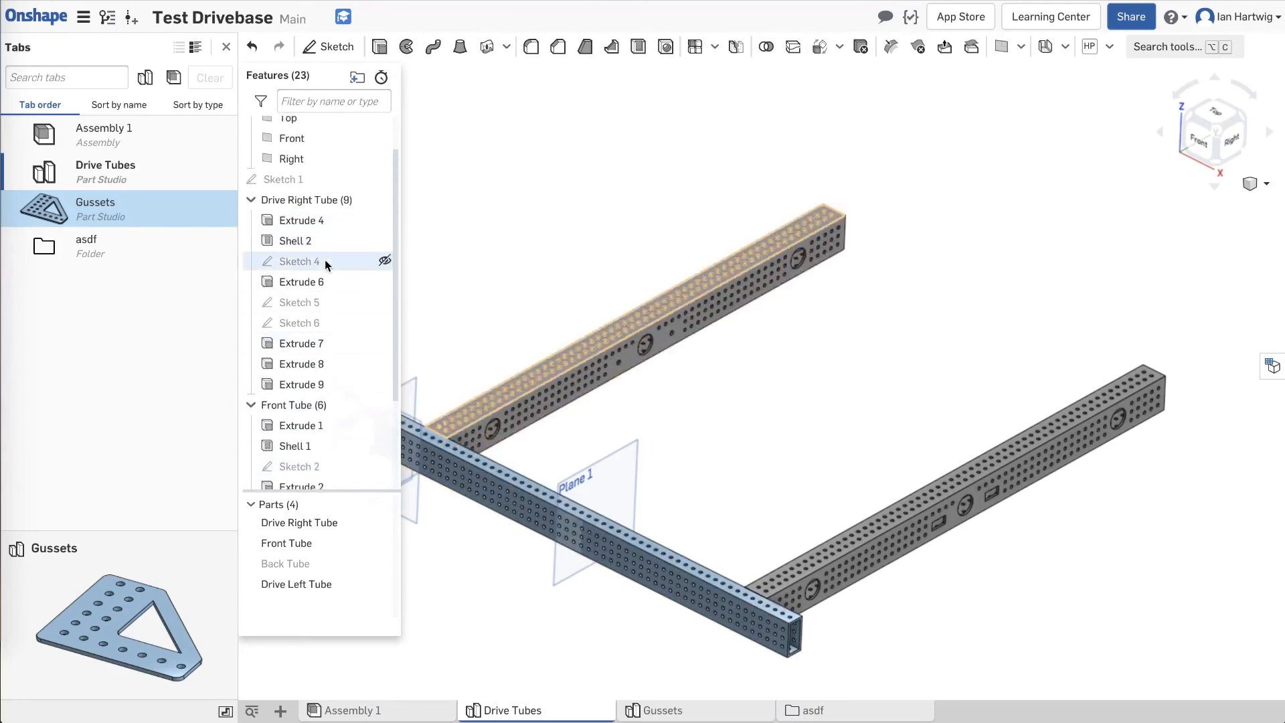
double_click(317, 302)
scroll(773, 274, "up", 6)
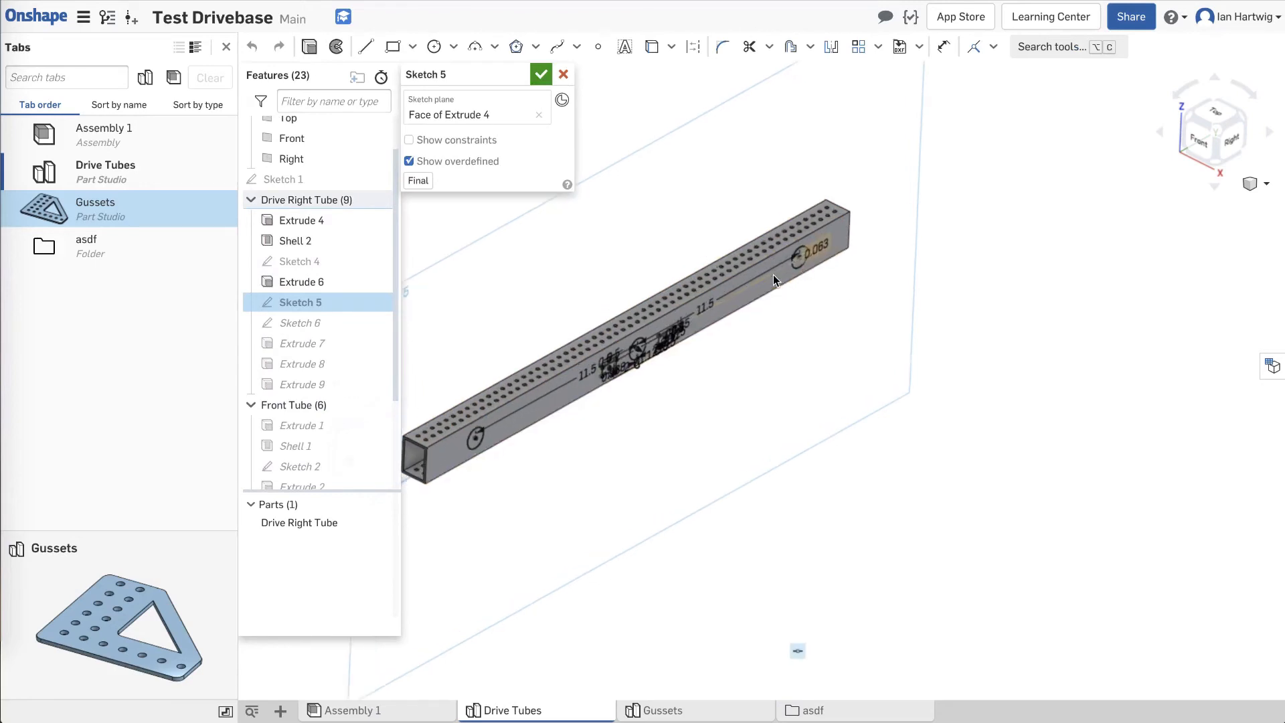
right_click_drag(773, 274, 741, 258)
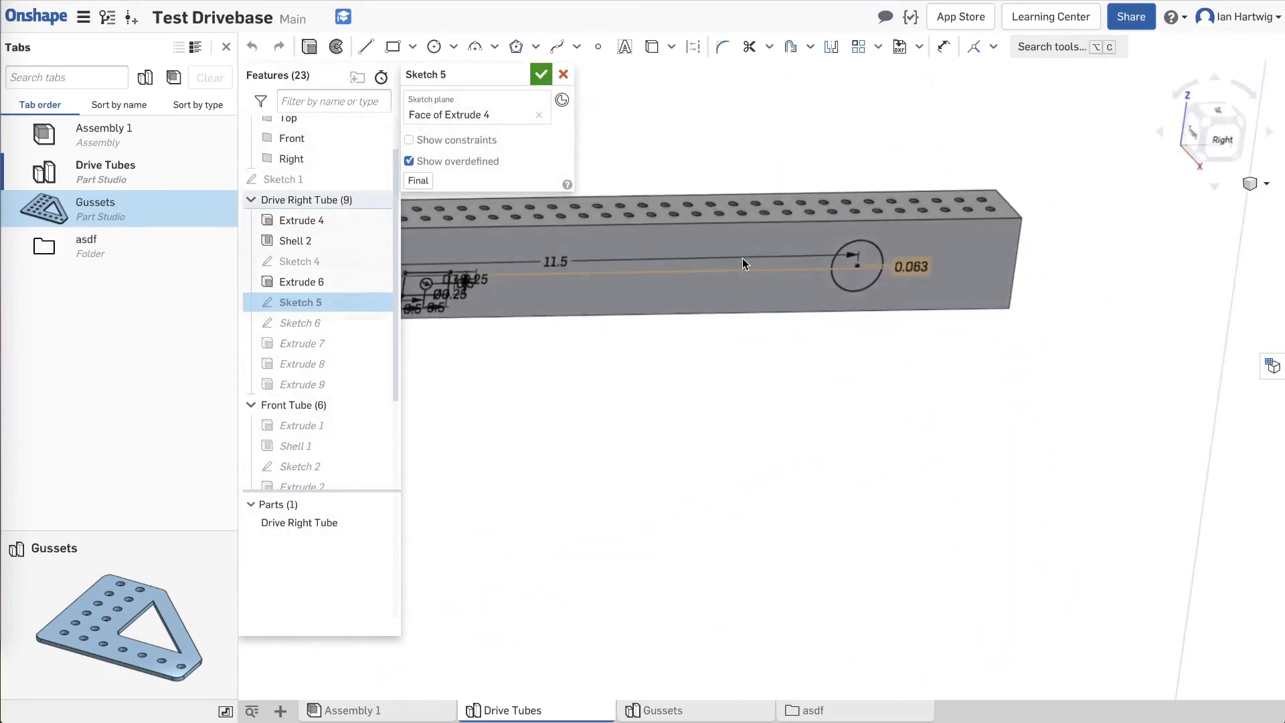
right_click_drag(999, 241, 941, 219)
scroll(941, 218, "up", 1)
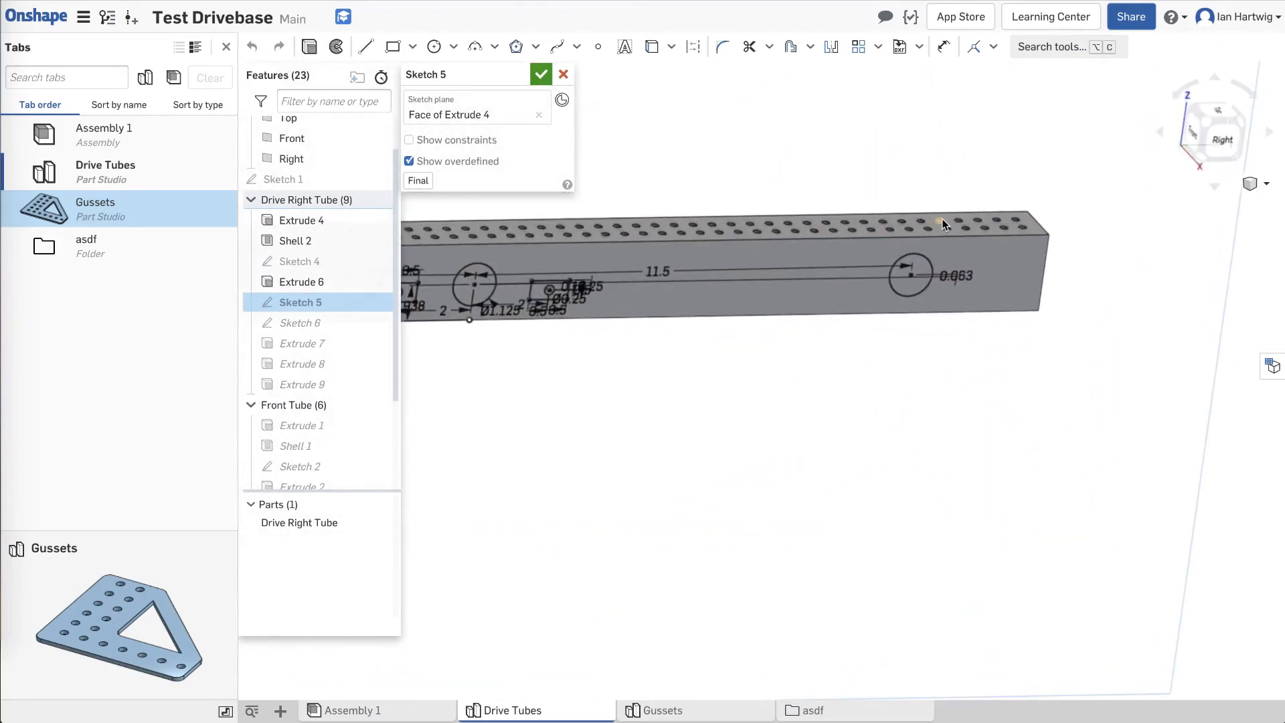
Sketch two circles about 0.68 in and 0.73 in in diameter, one on each side of the large end circle.
left_click(434, 46)
left_click(825, 293)
left_click(813, 303)
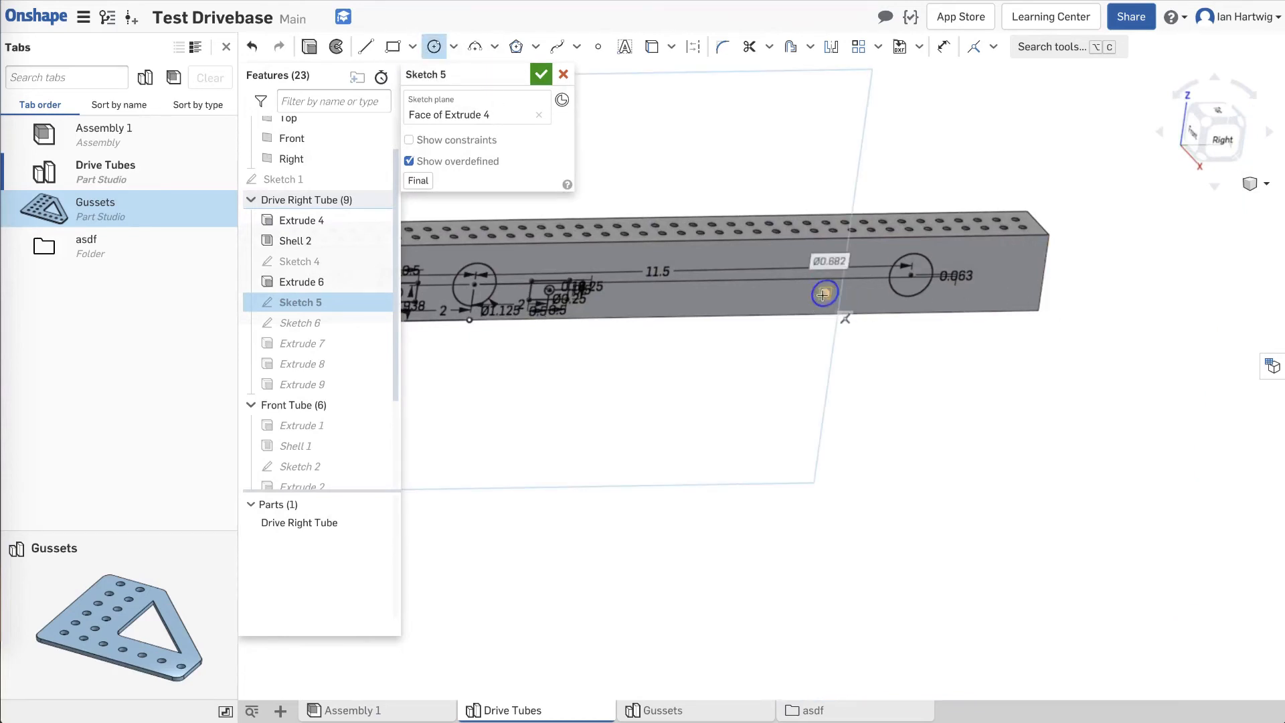
left_click(976, 292)
left_click(985, 300)
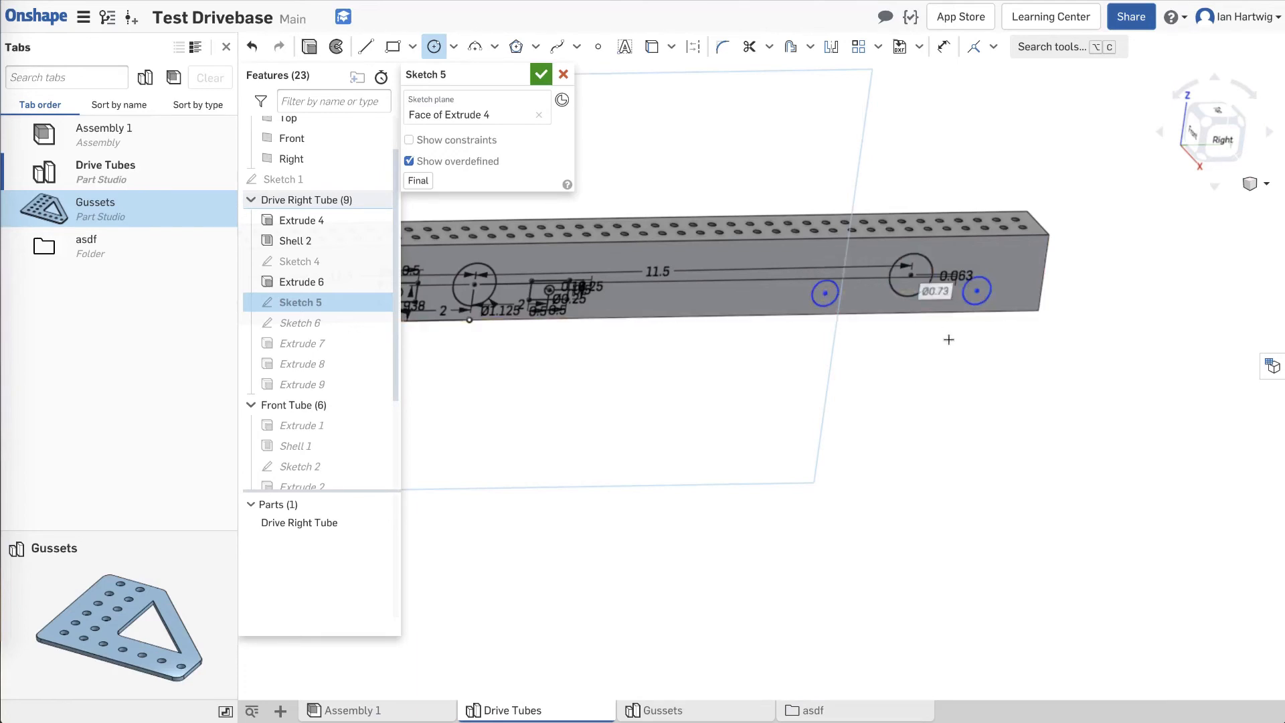
Constrain both new circles equal to the existing 0.25 in circle beside the middle large circle.
left_click(993, 46)
left_click(1011, 256)
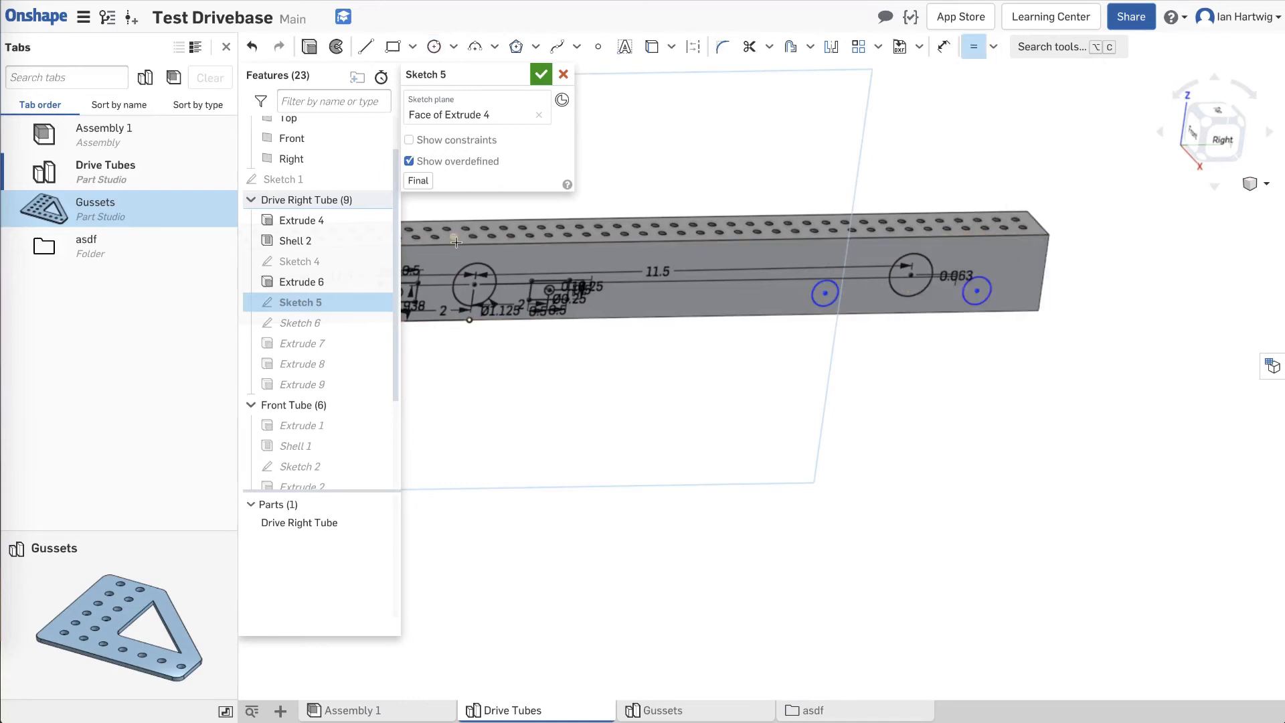
left_click(834, 301)
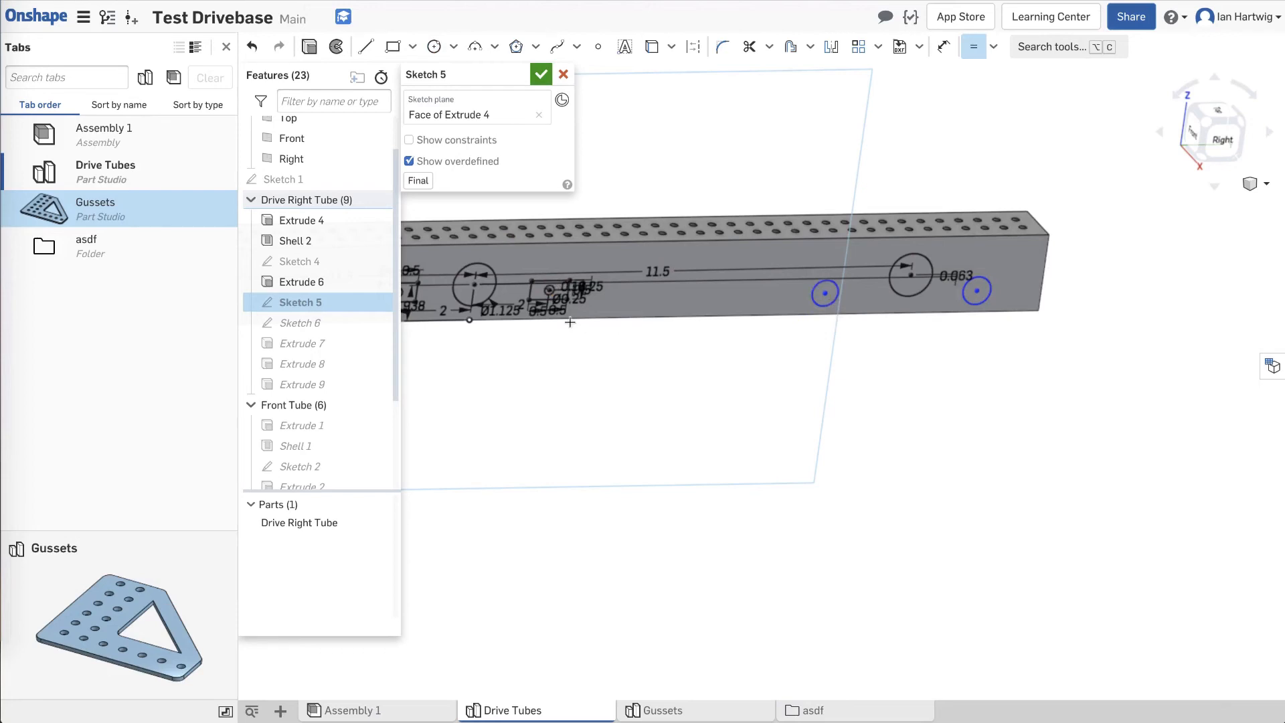
left_click(556, 287)
left_click(986, 301)
Dimension each of the two small circles 2 in horizontally from the large end circle's centre.
left_click(944, 47)
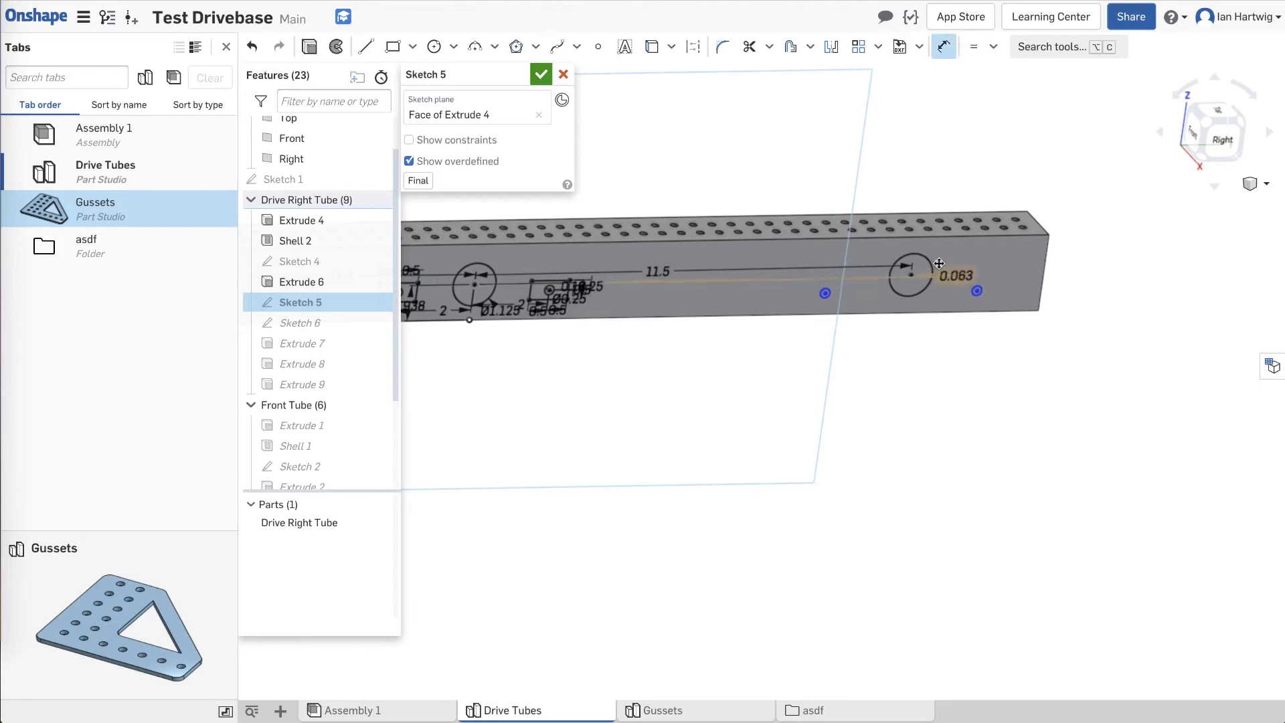
left_click(824, 294)
left_click(910, 274)
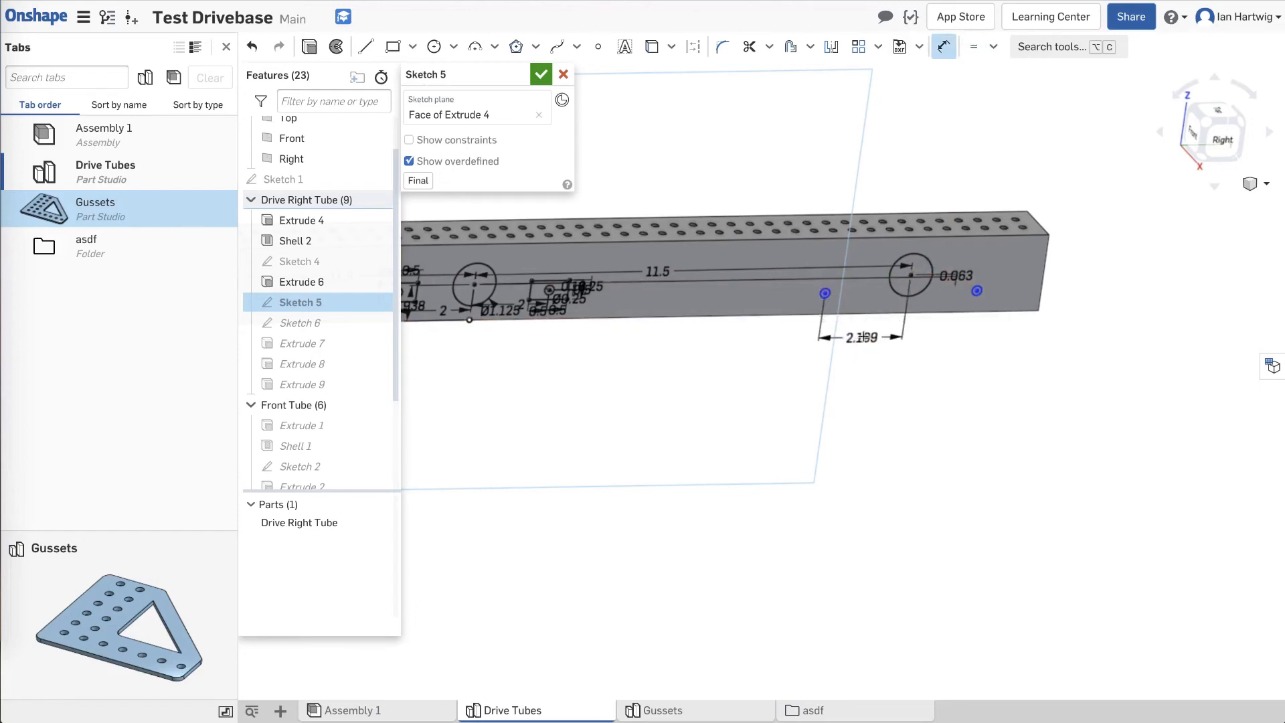
left_click(864, 336)
type("2")
key("Return")
left_click(983, 290)
left_click(909, 274)
left_click(943, 334)
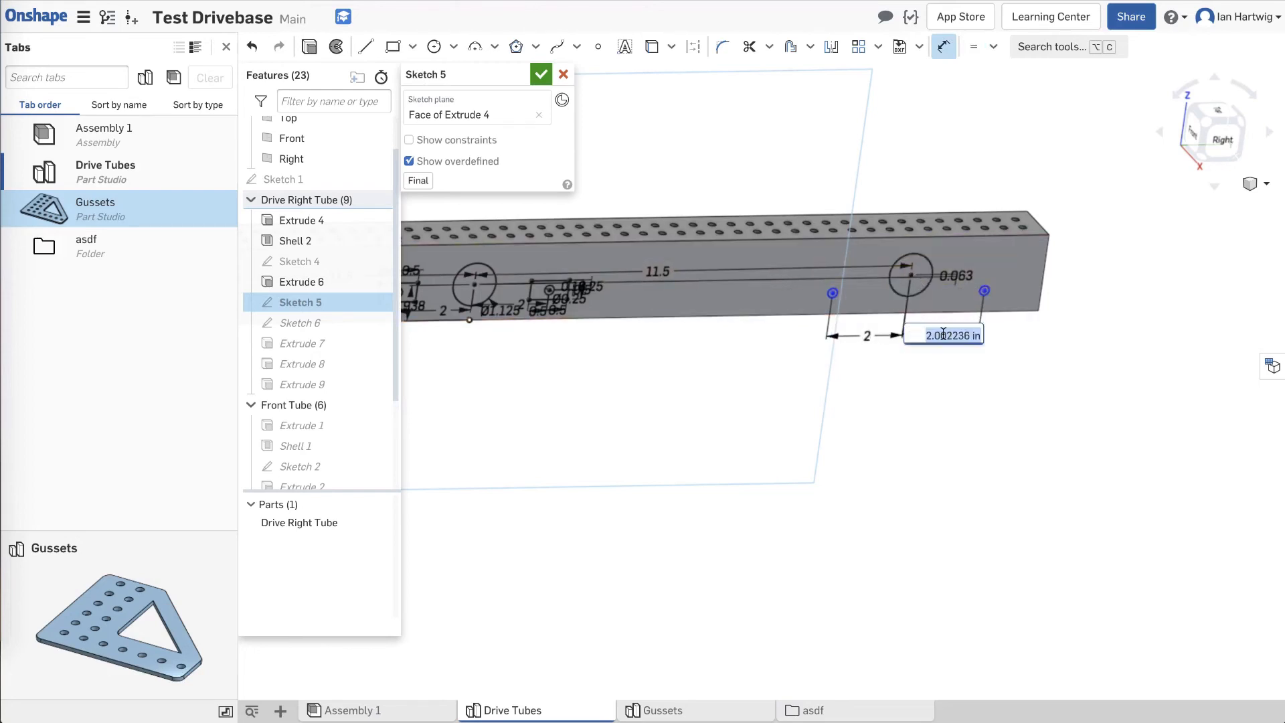
type("2")
key("Return")
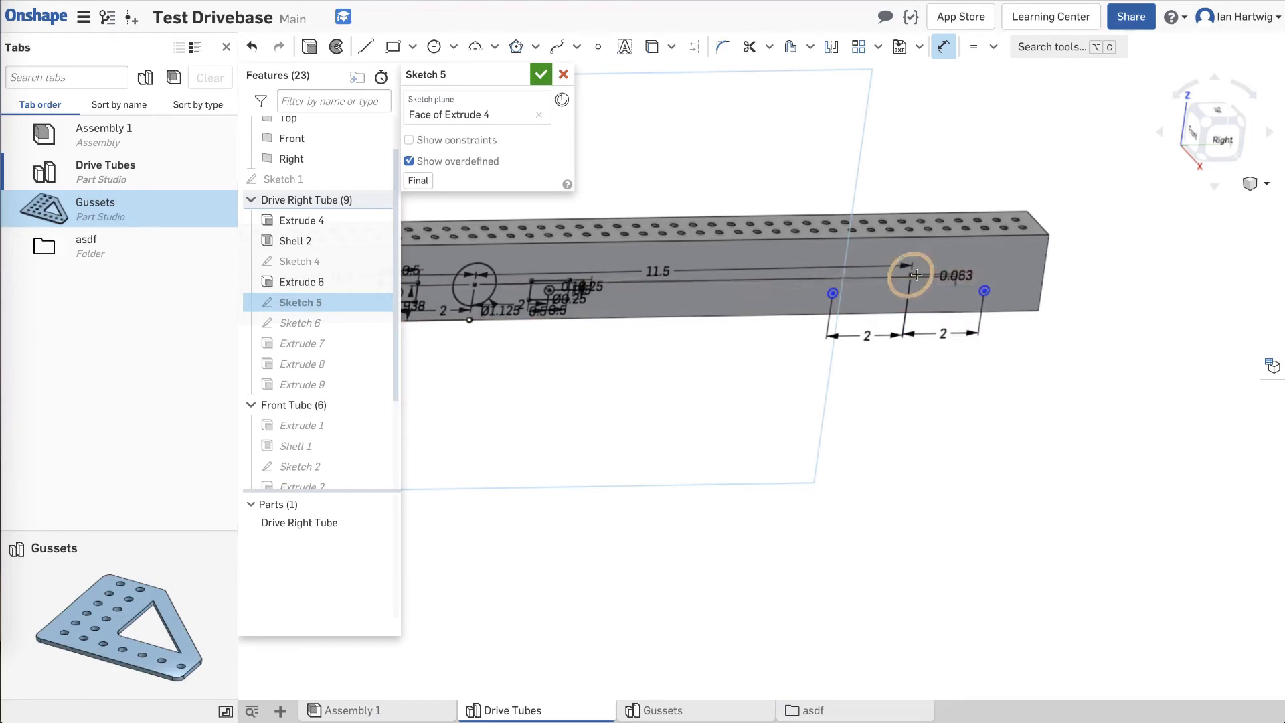
Dimension the outer small circle 0.18 in vertically from the horizontal construction line.
left_click(984, 289)
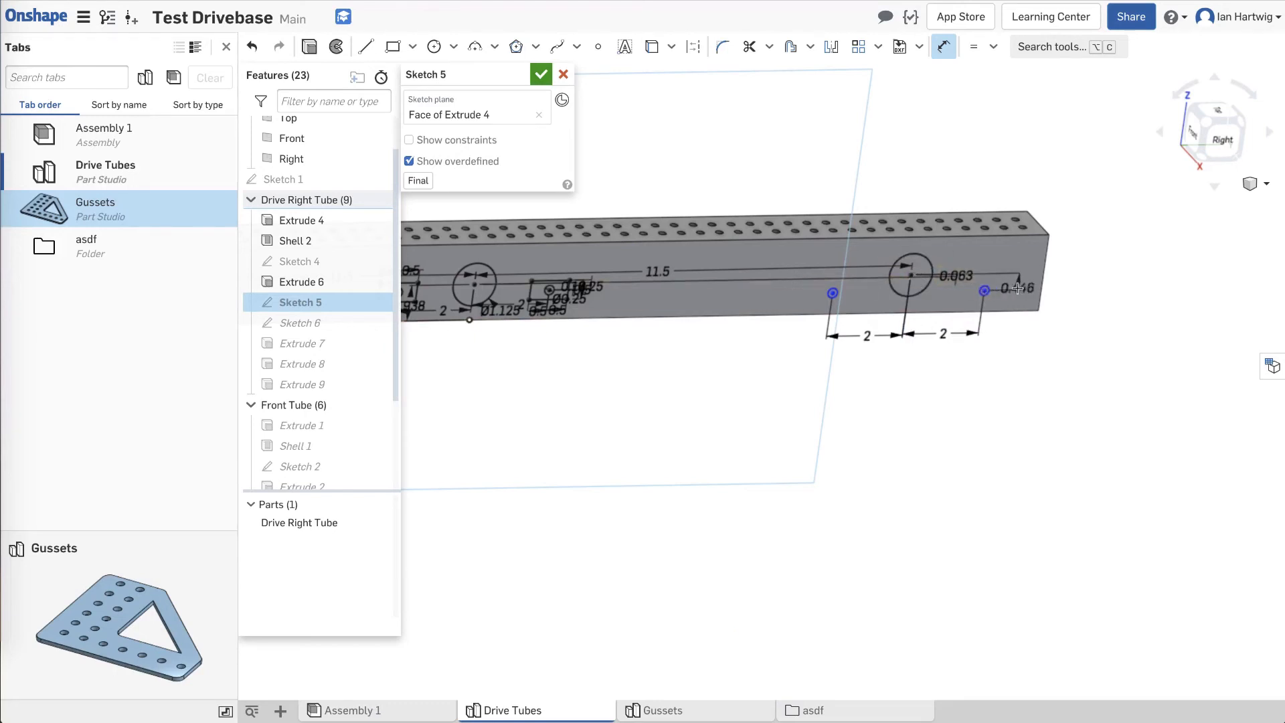
left_click(1017, 288)
type(".18")
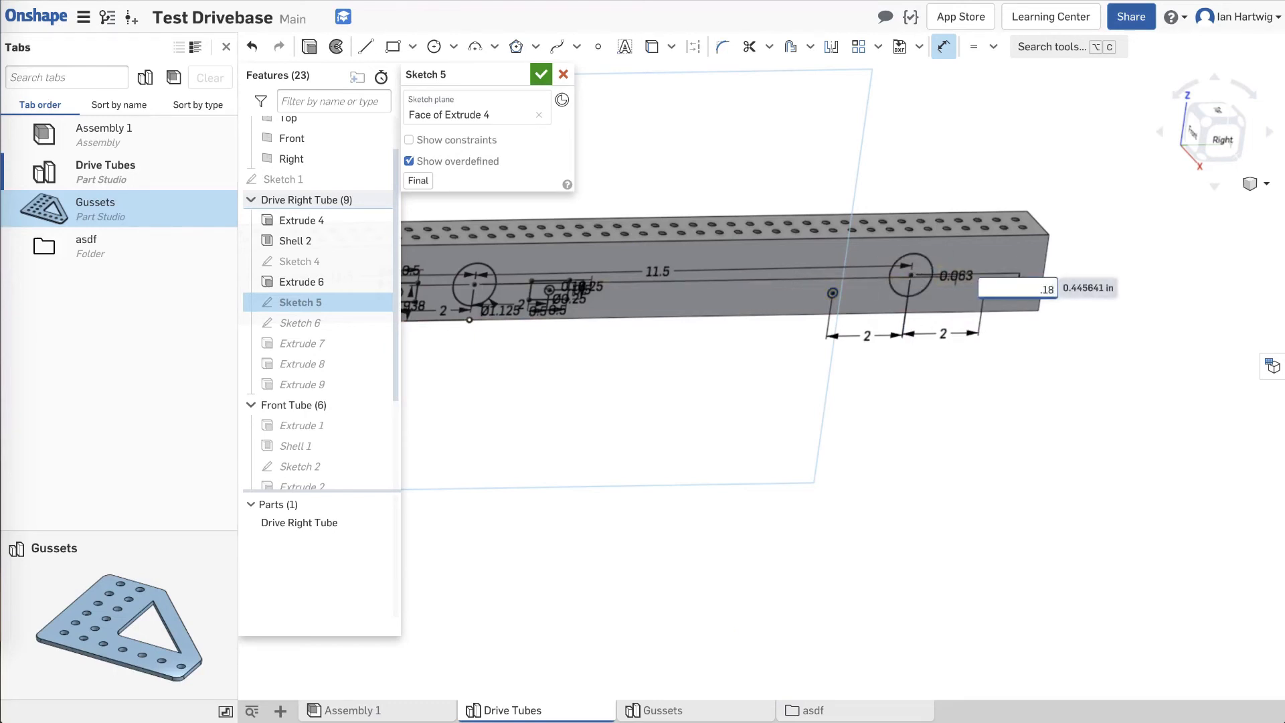
key("Return")
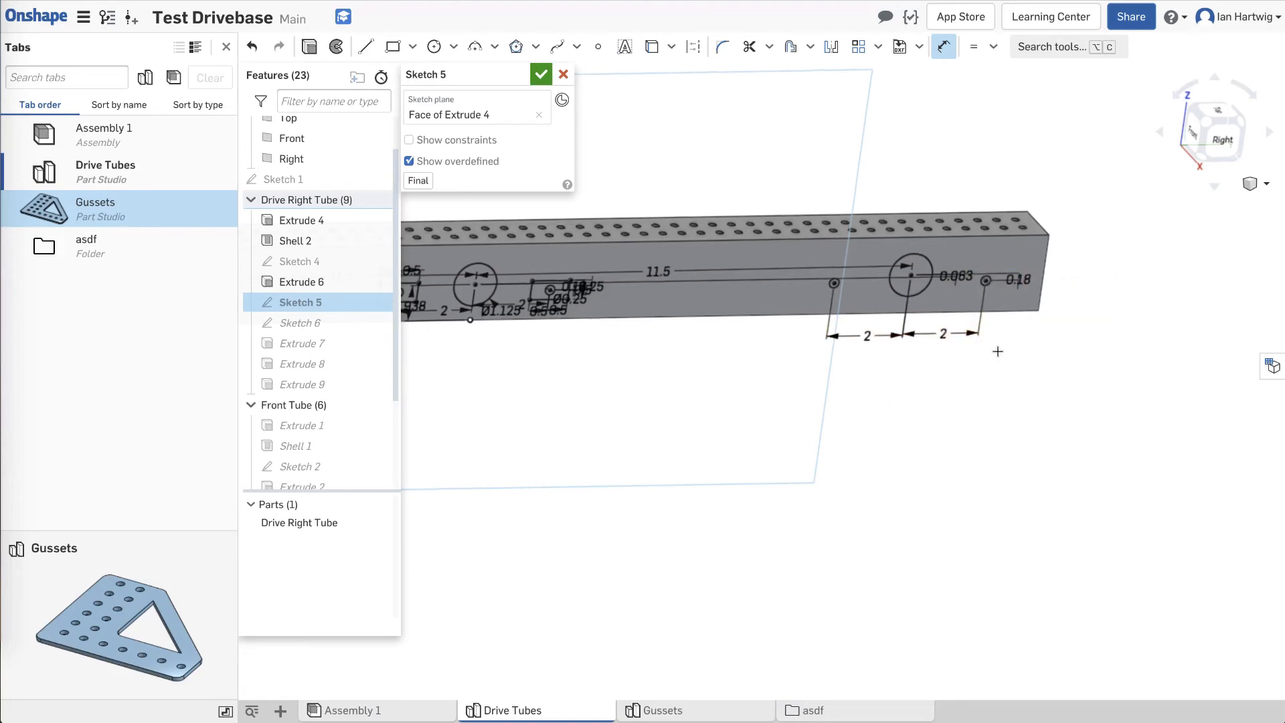
scroll(997, 351, "down", 2)
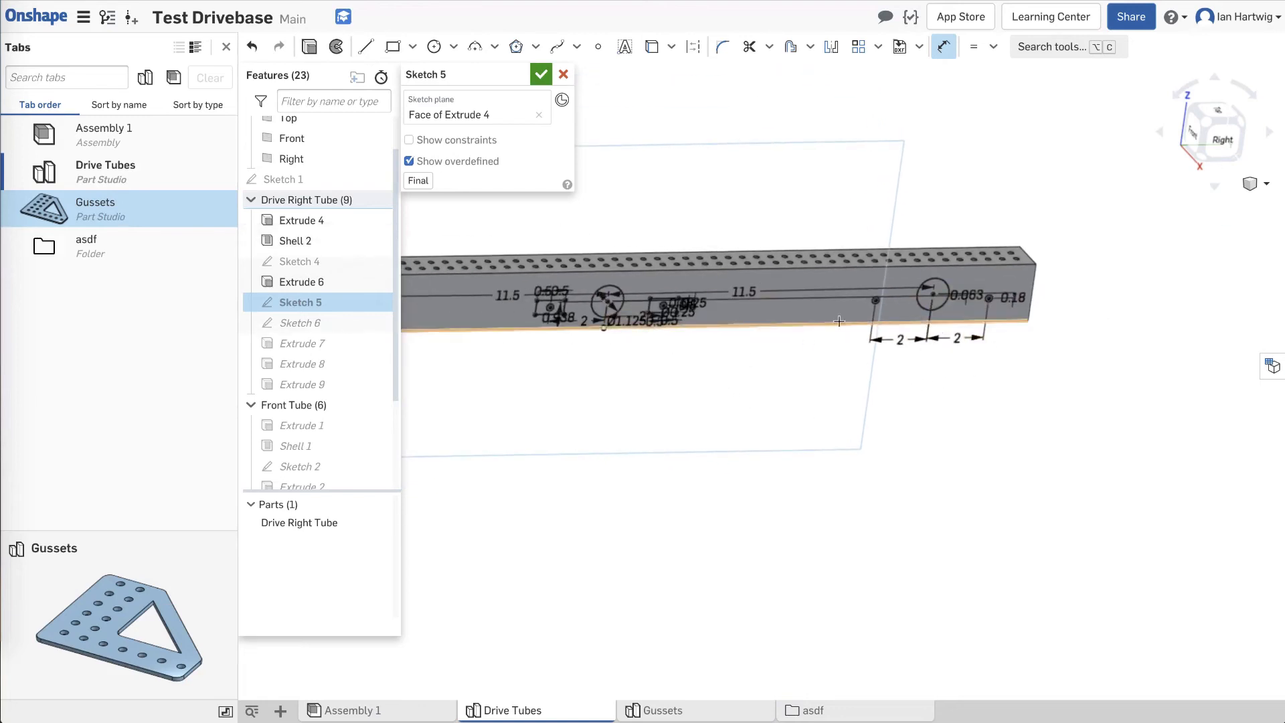
Finish the side sketch and add the regions of the two small circles flanking the large end hole to the Extrude 7 through-all cut.
left_click(542, 74)
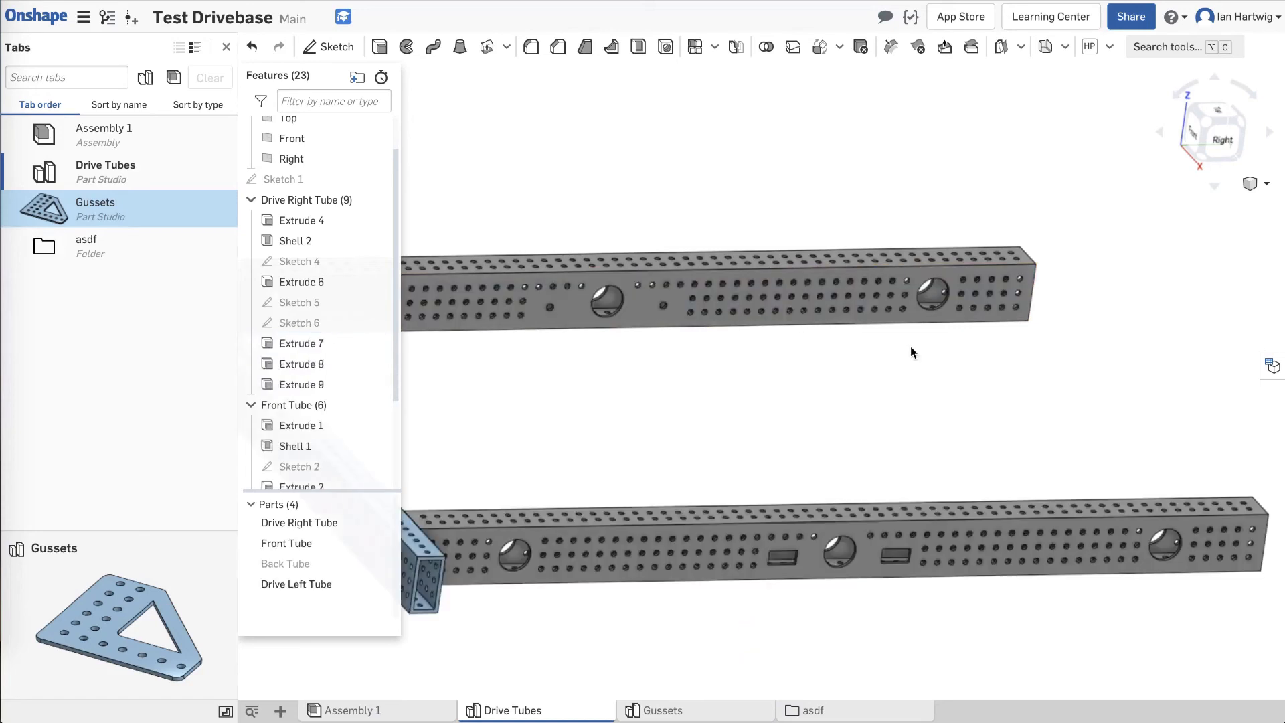
double_click(307, 346)
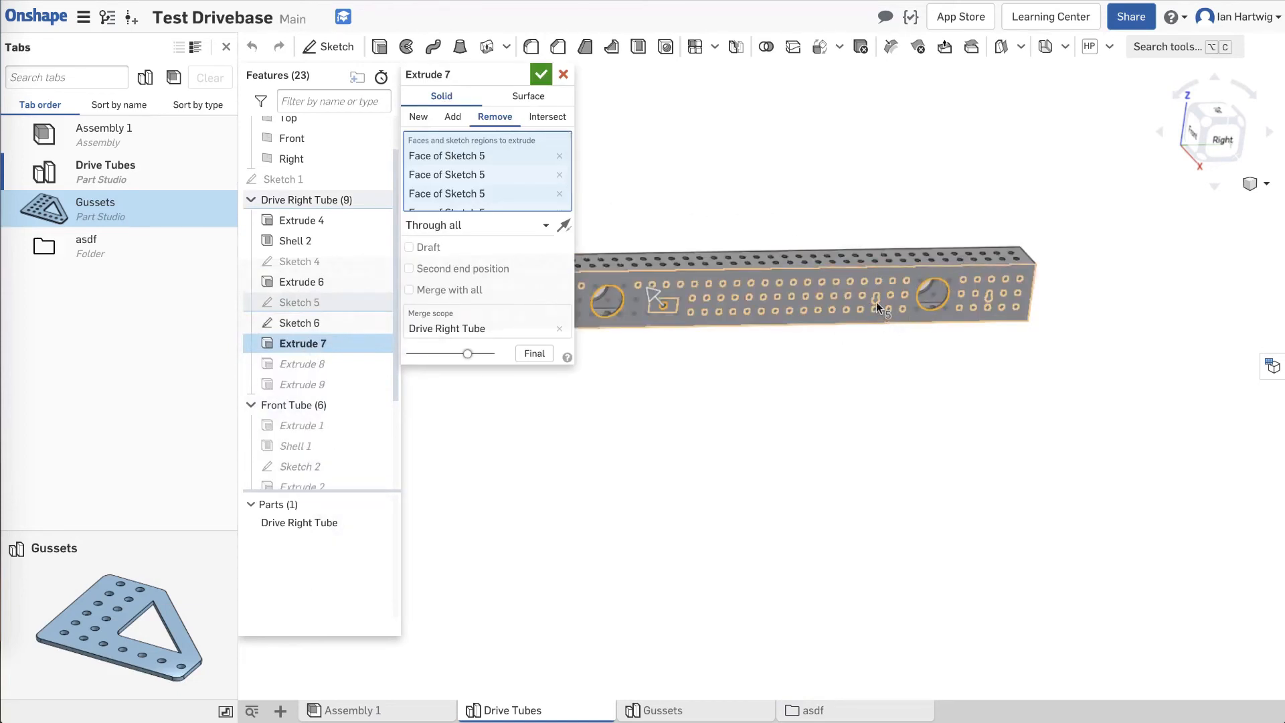
scroll(876, 302, "up", 6)
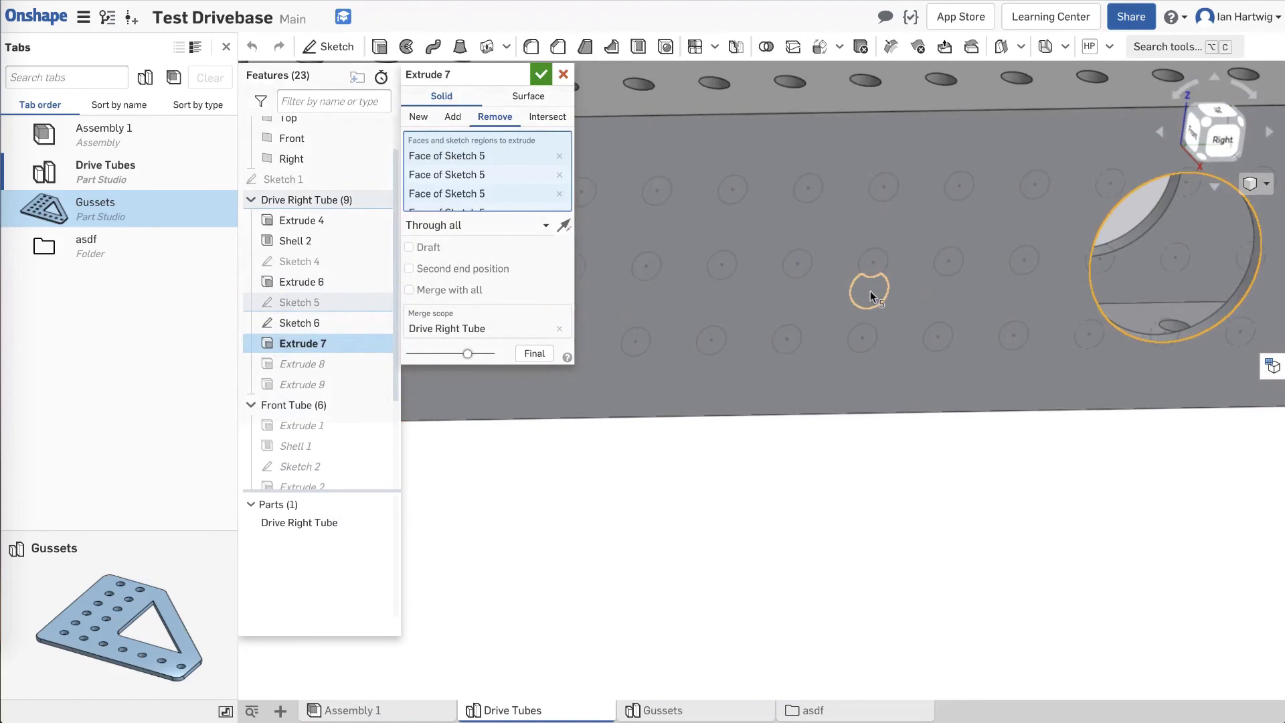
left_click(870, 290)
scroll(761, 368, "down", 4)
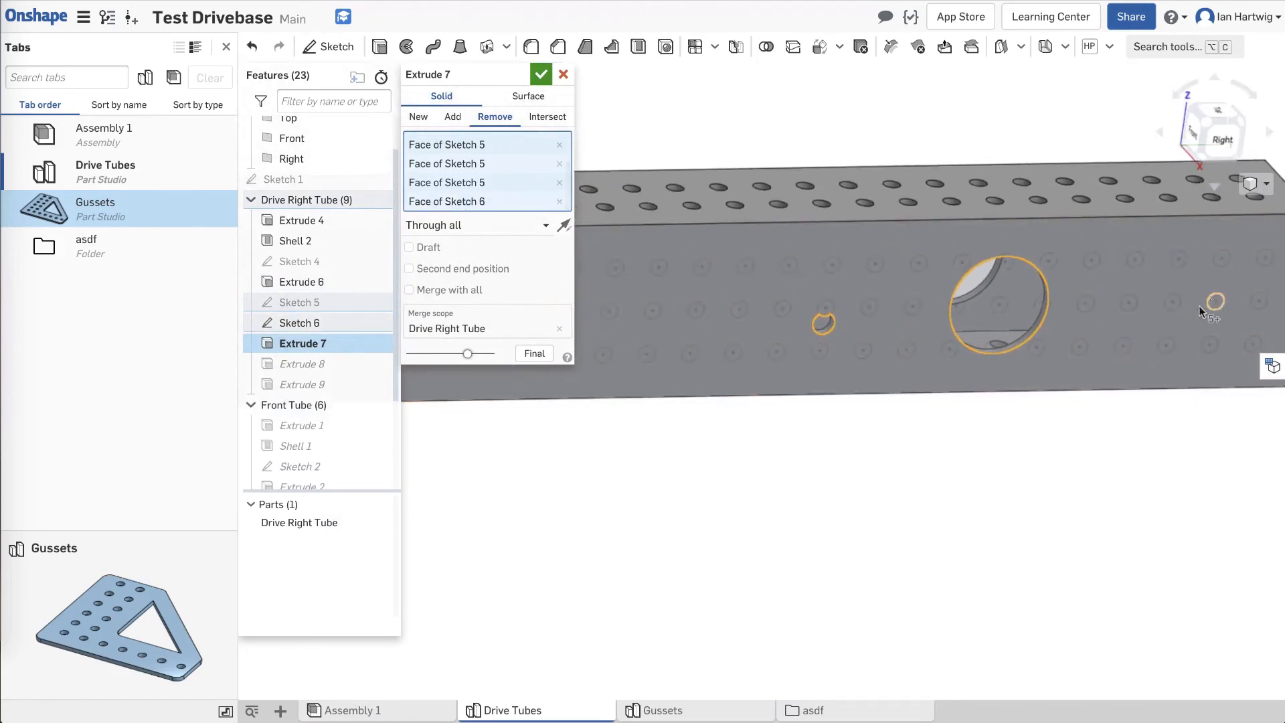
left_click(1168, 320)
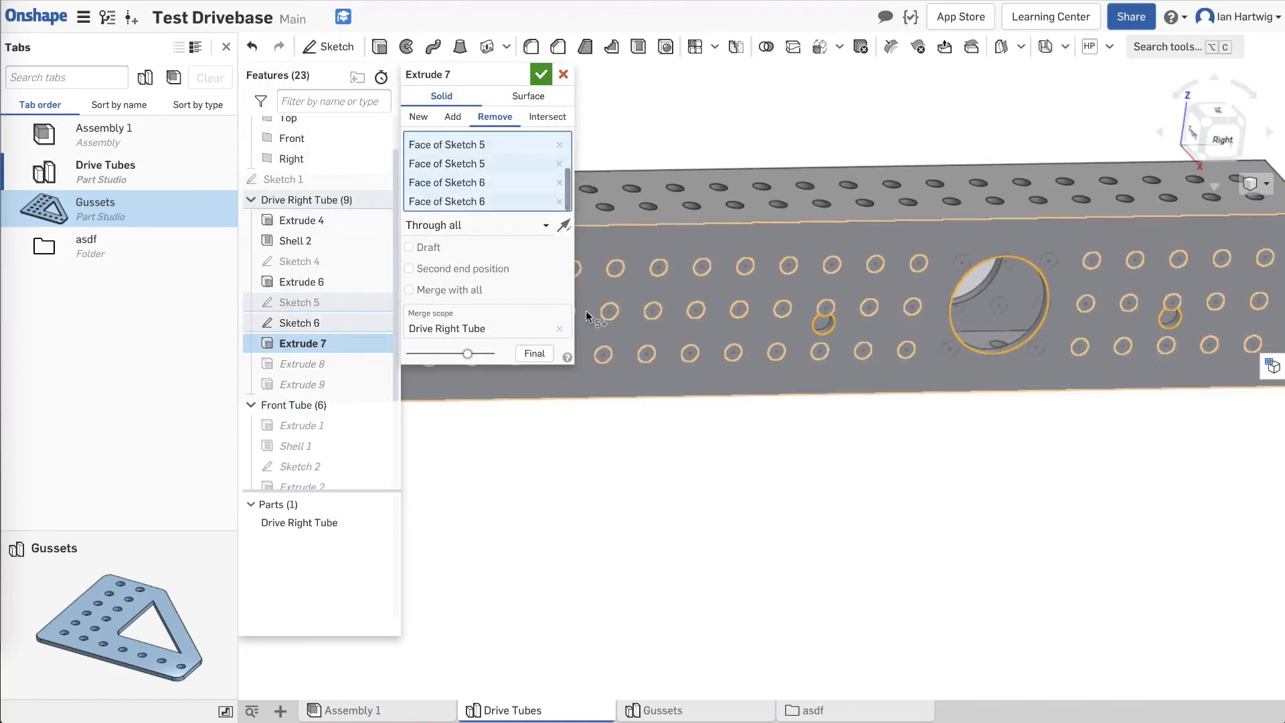
left_click(540, 75)
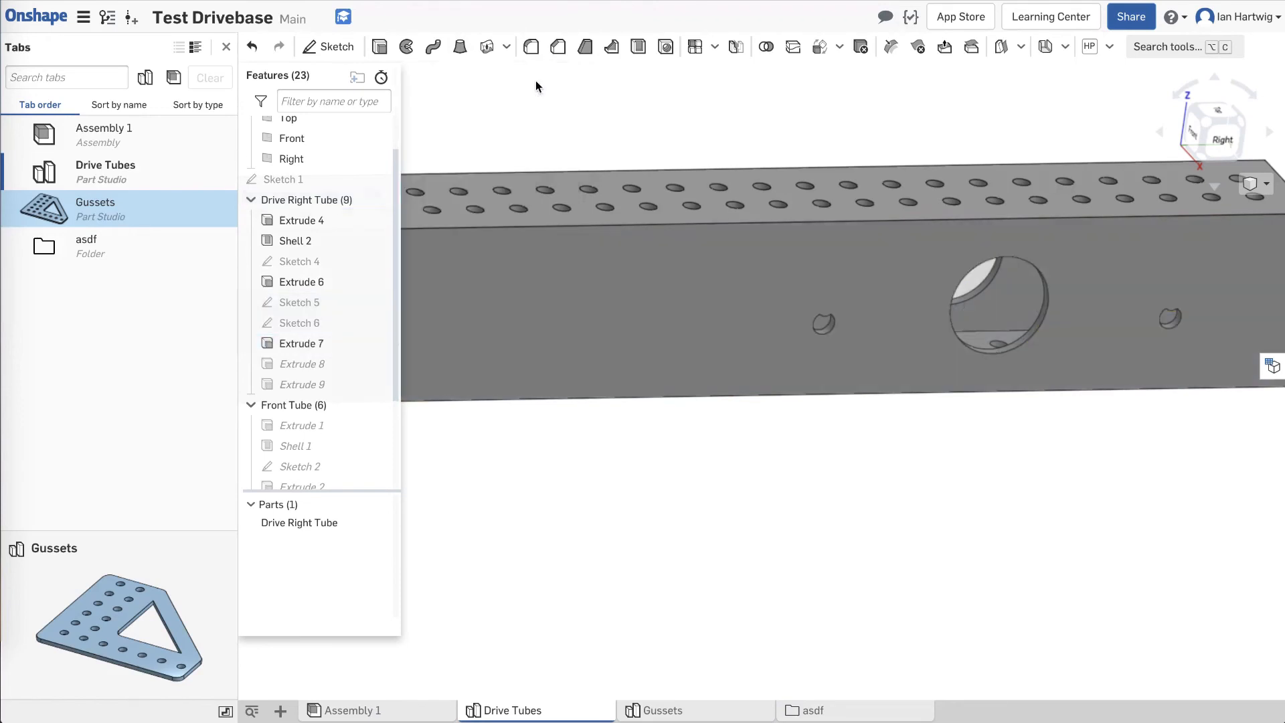
double_click(310, 324)
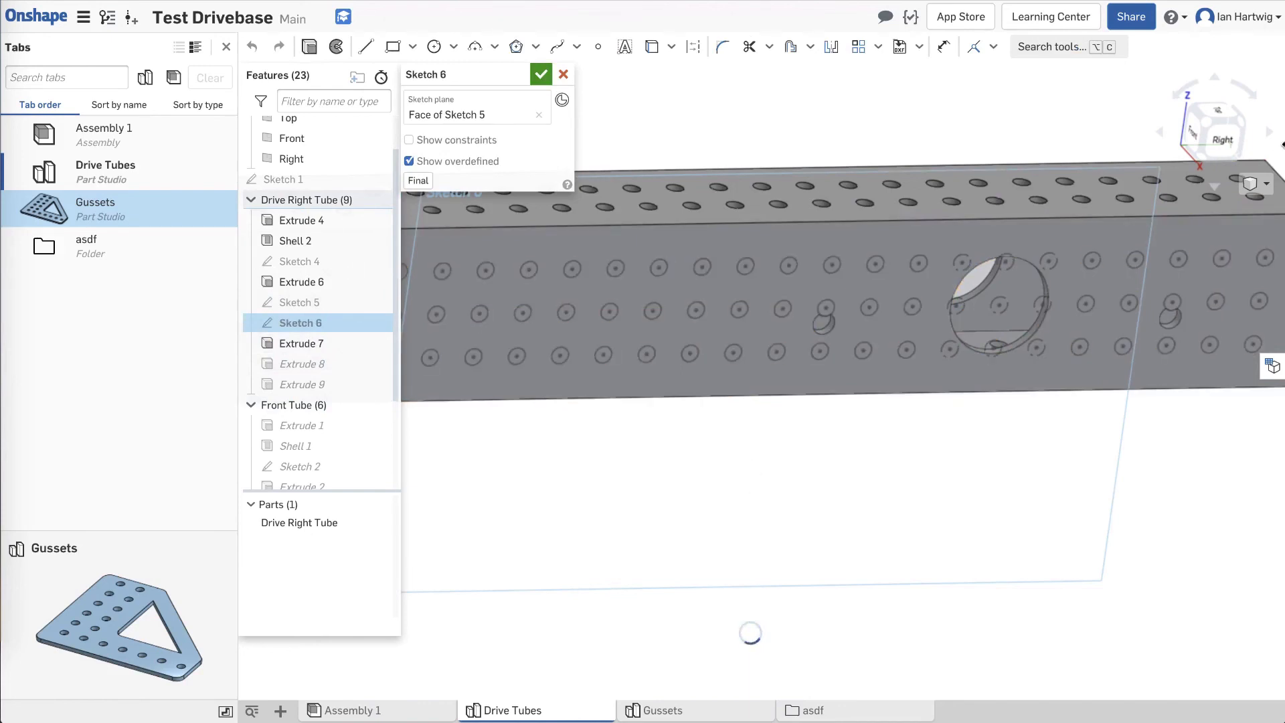
left_click(1222, 140)
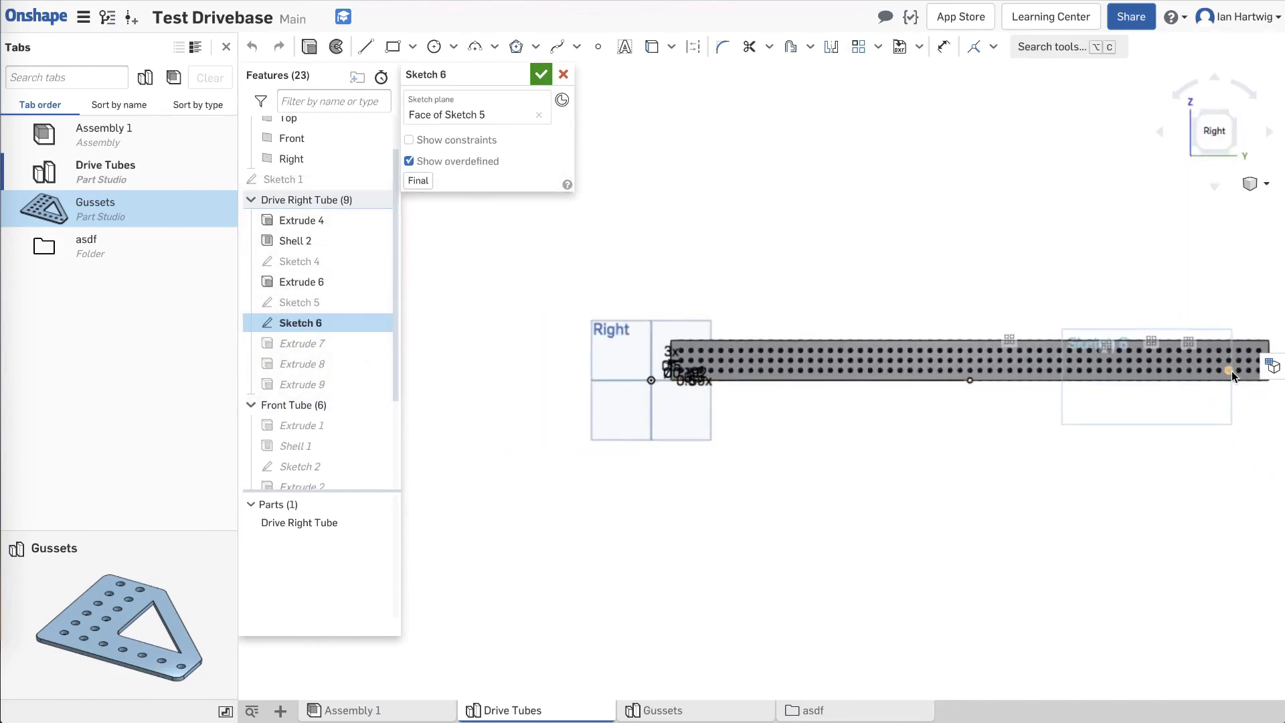
scroll(1231, 371, "up", 5)
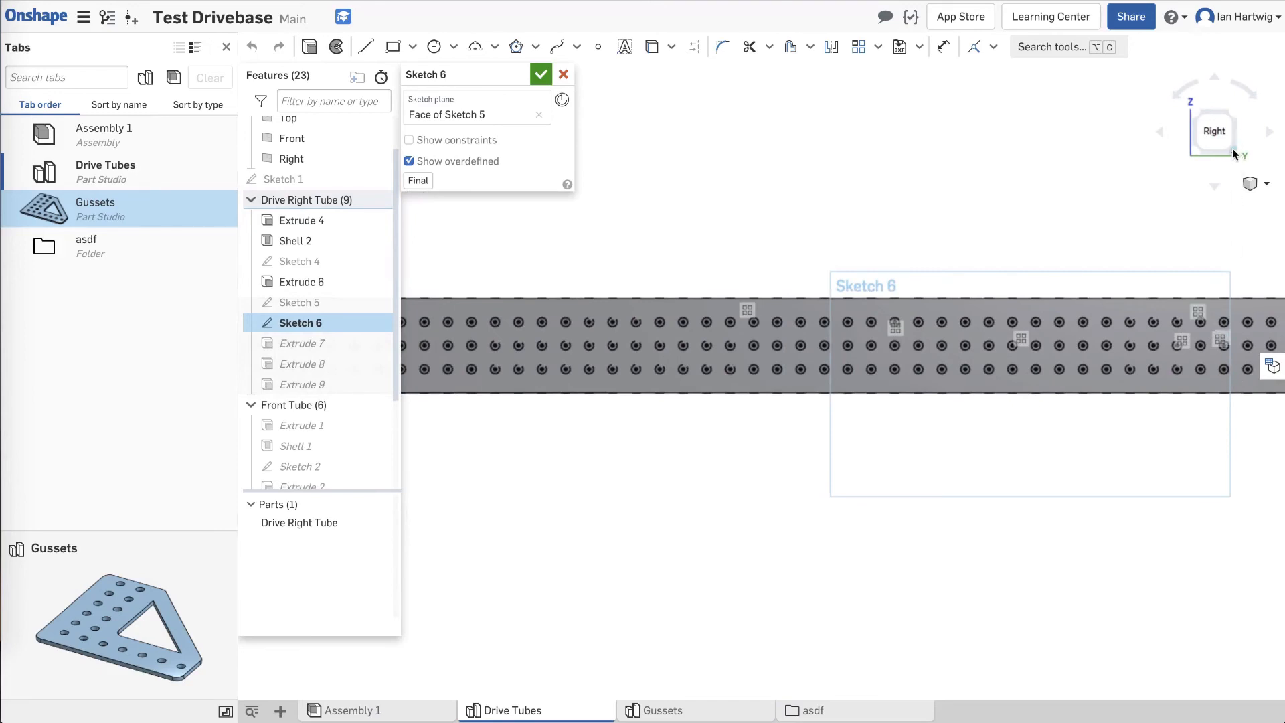
mouse_move(1131, 328)
right_mouse_down()
mouse_move(1133, 393)
mouse_move(1135, 336)
right_mouse_up()
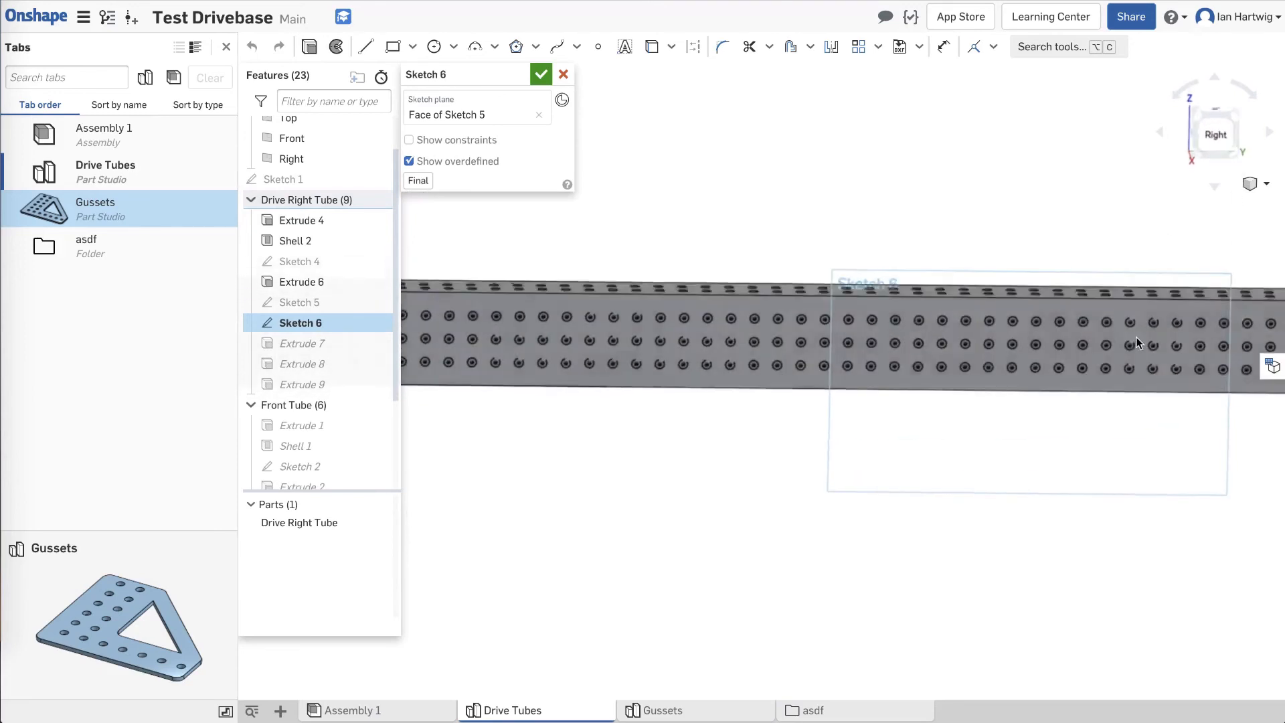
scroll(1134, 339, "down", 10)
scroll(1134, 335, "up", 5)
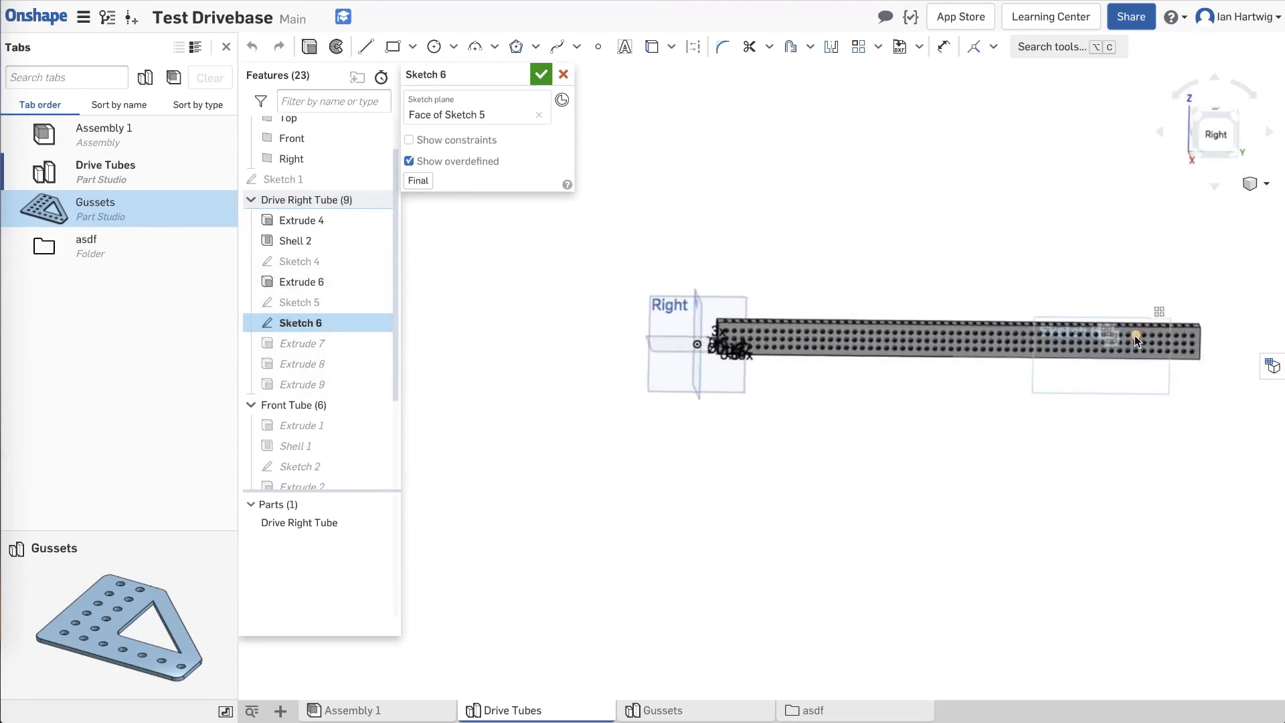
right_click_drag(1042, 339, 1036, 387)
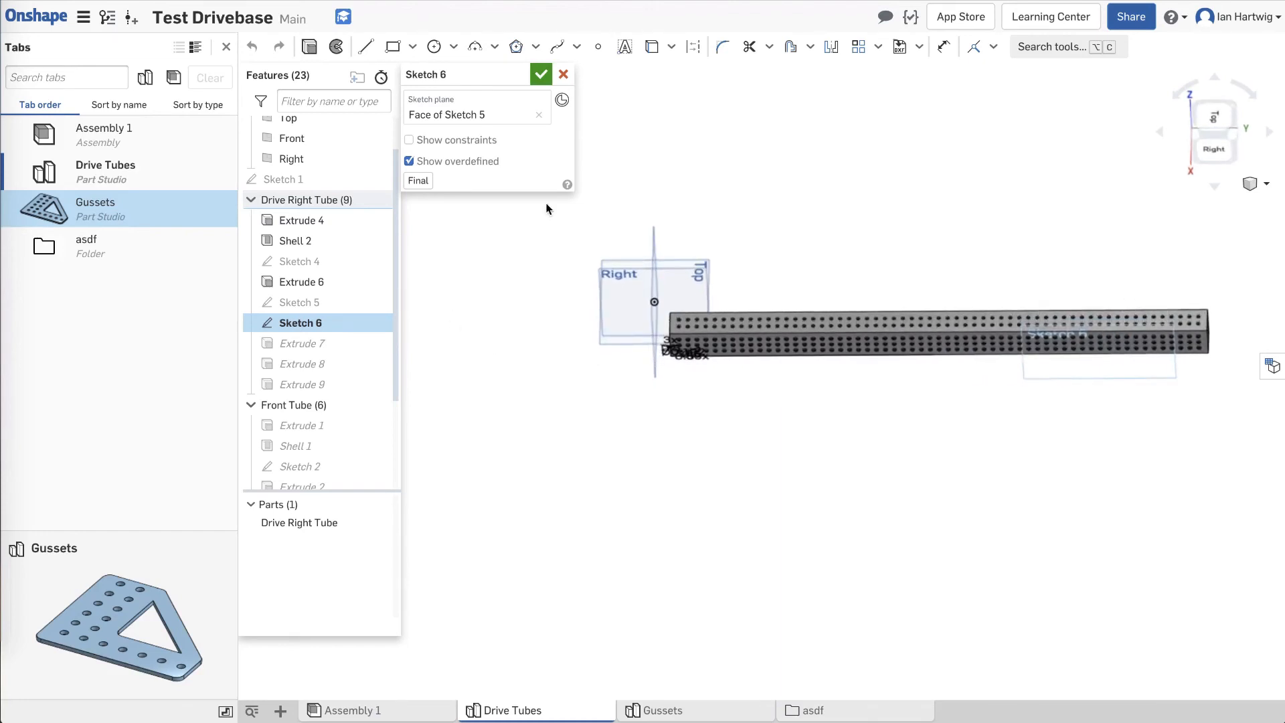
left_click(540, 75)
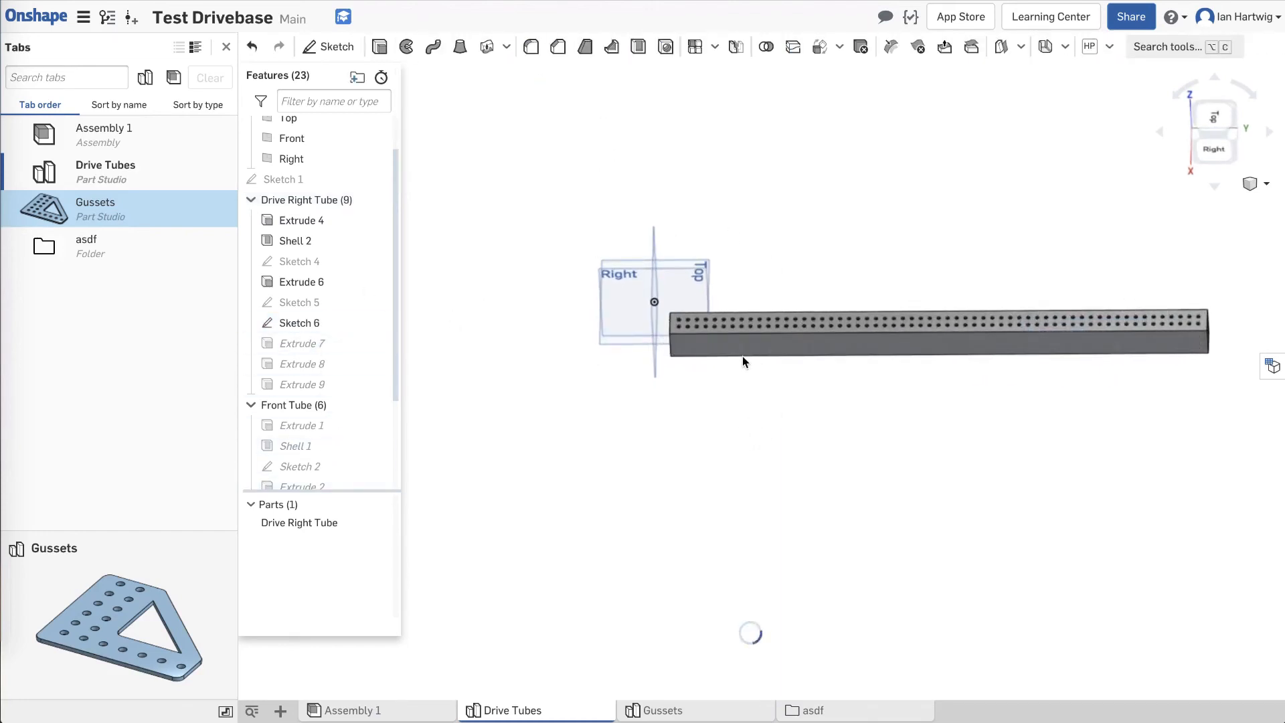
Open Sketch 6 for editing and show Sketch 5 alongside it on the tube's side face.
double_click(327, 321)
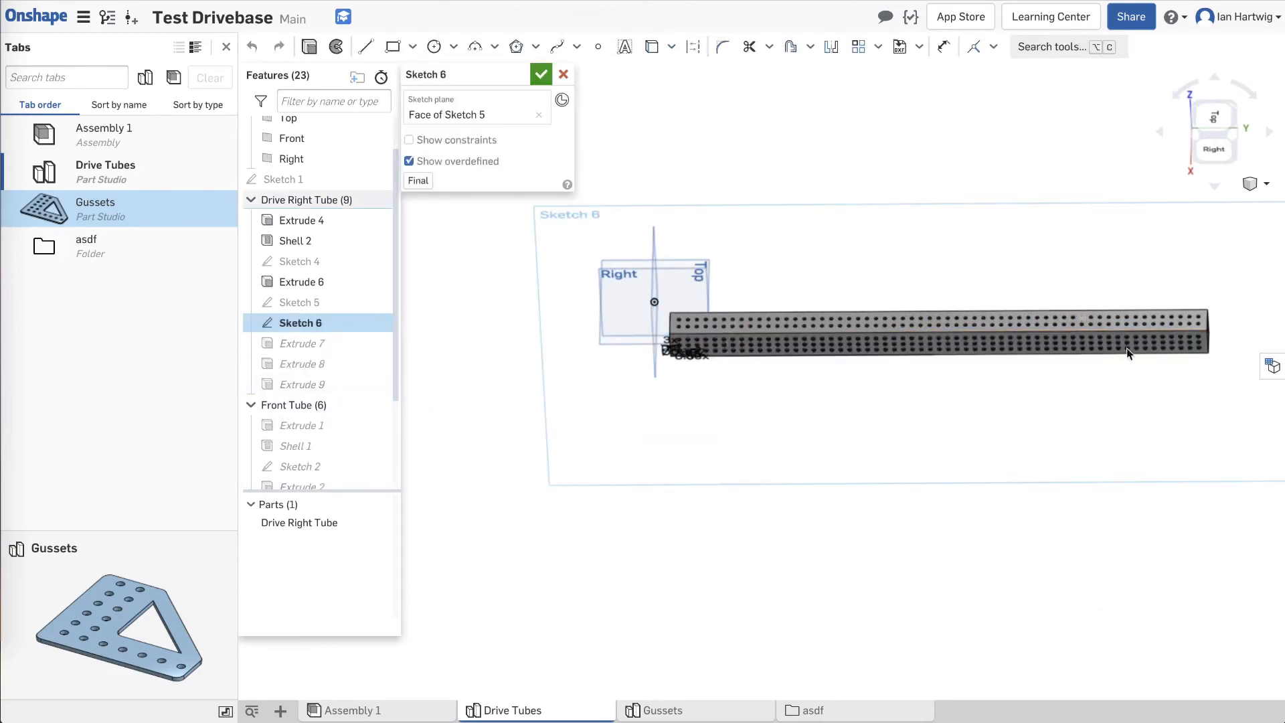
scroll(1132, 383, "up", 3)
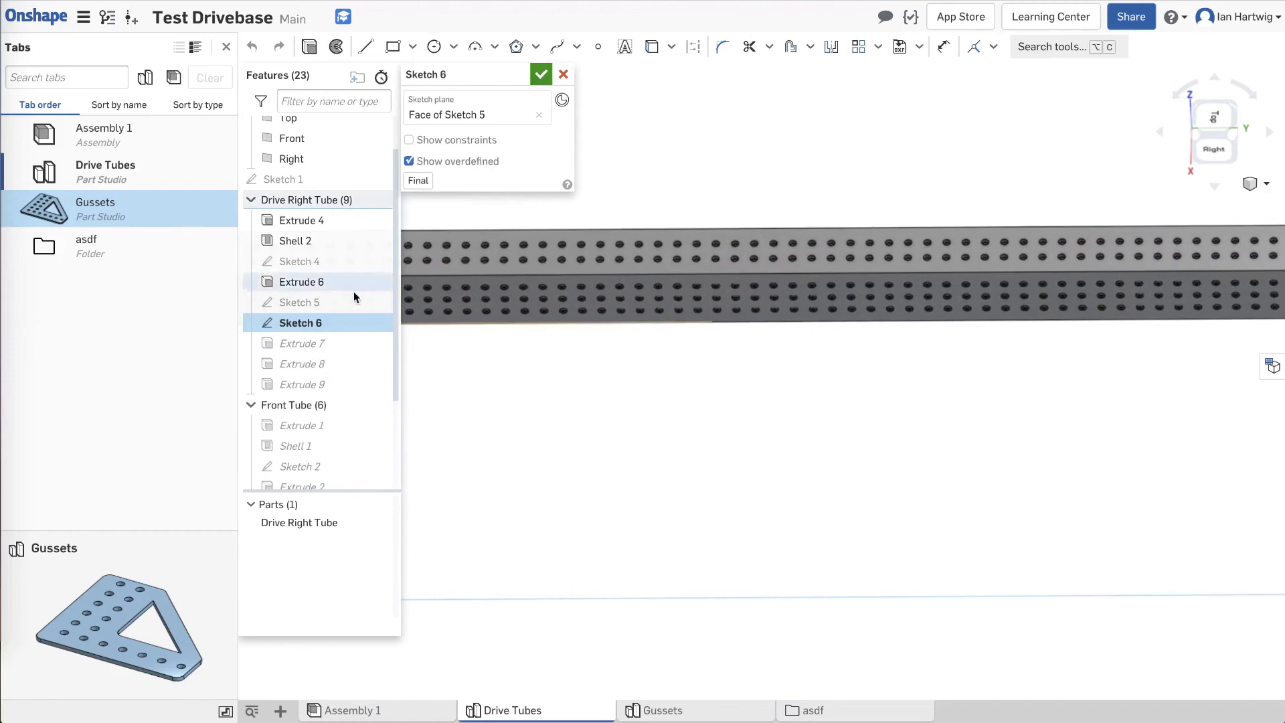
left_click(384, 303)
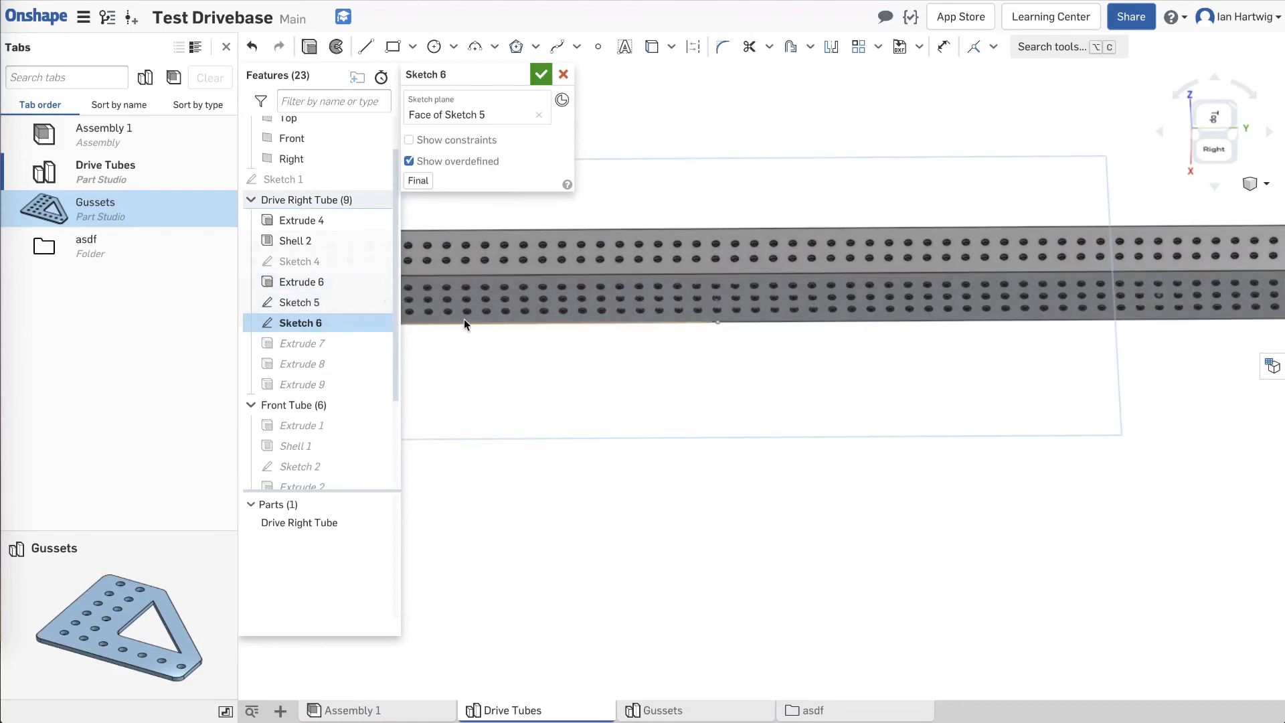
right_click_drag(861, 327, 865, 293)
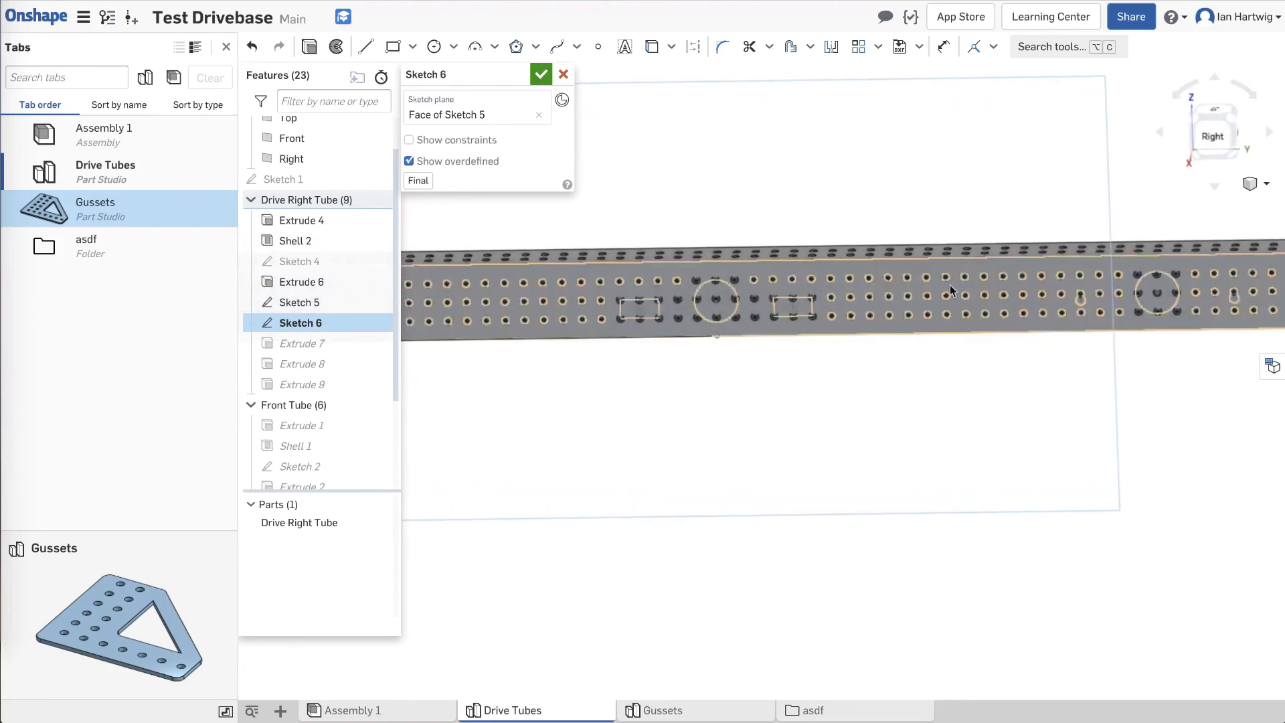
scroll(1091, 387, "down", 3)
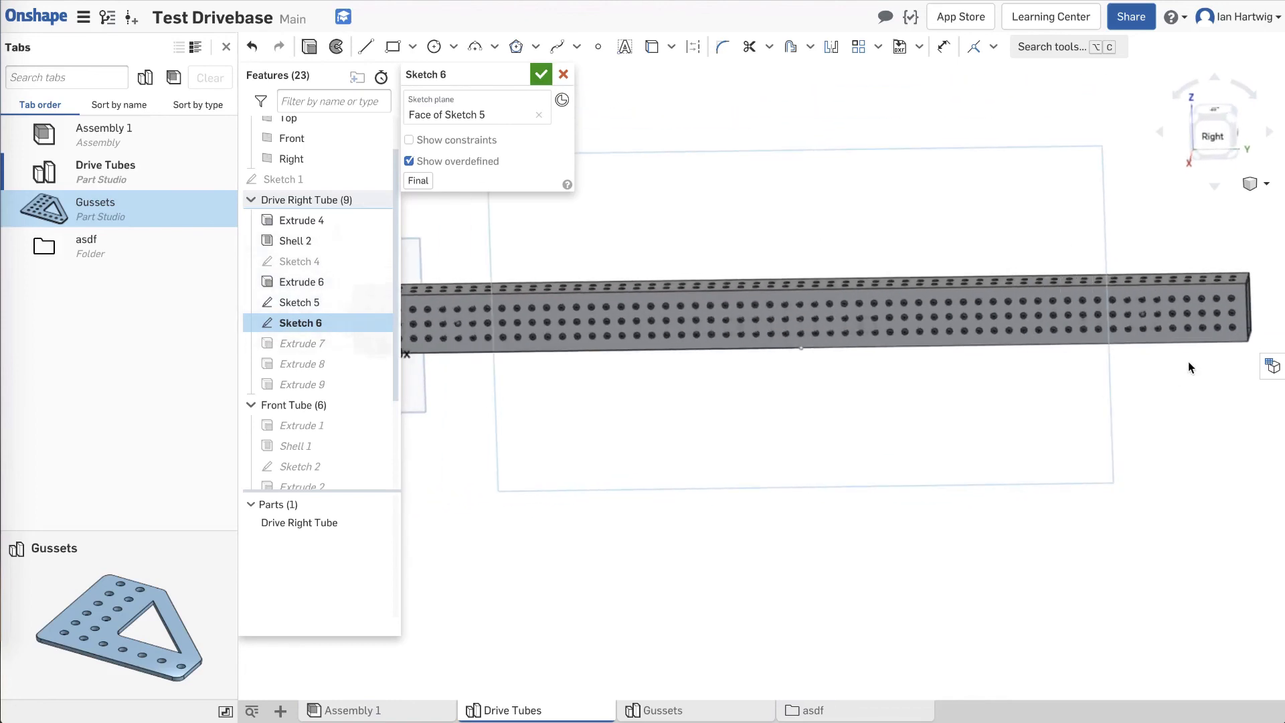
scroll(1189, 367, "up", 2)
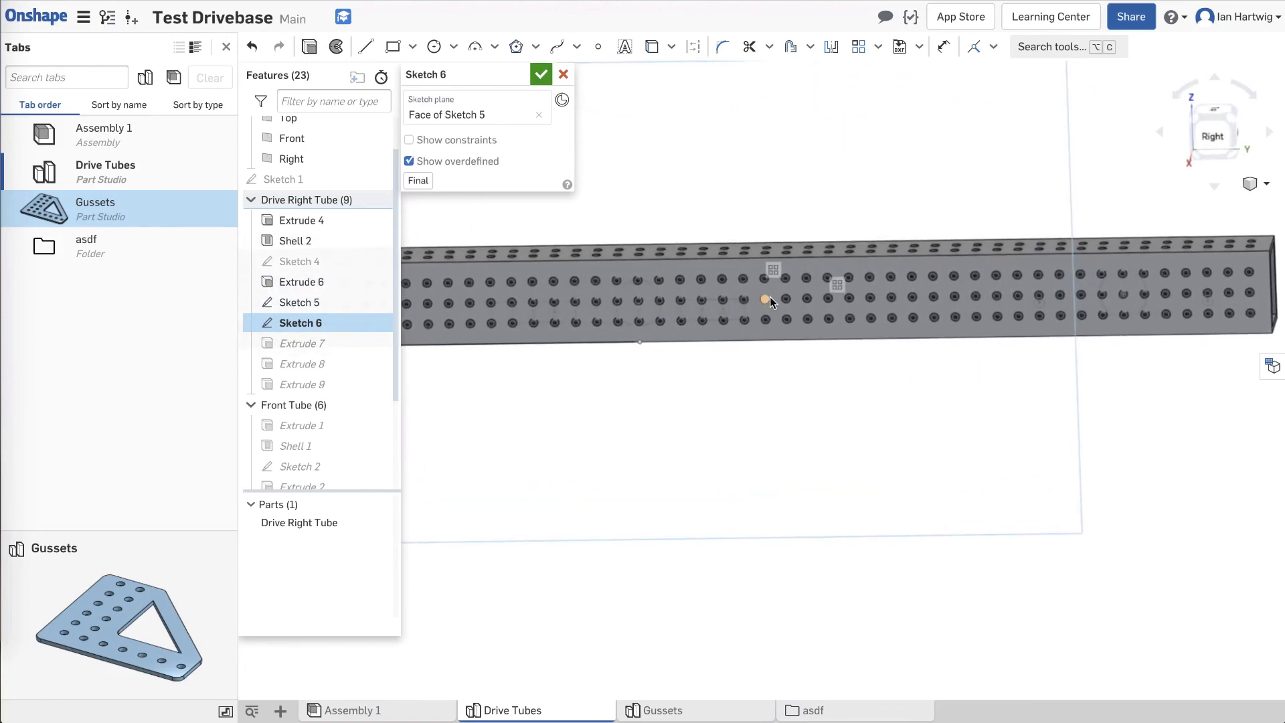
left_click(746, 306)
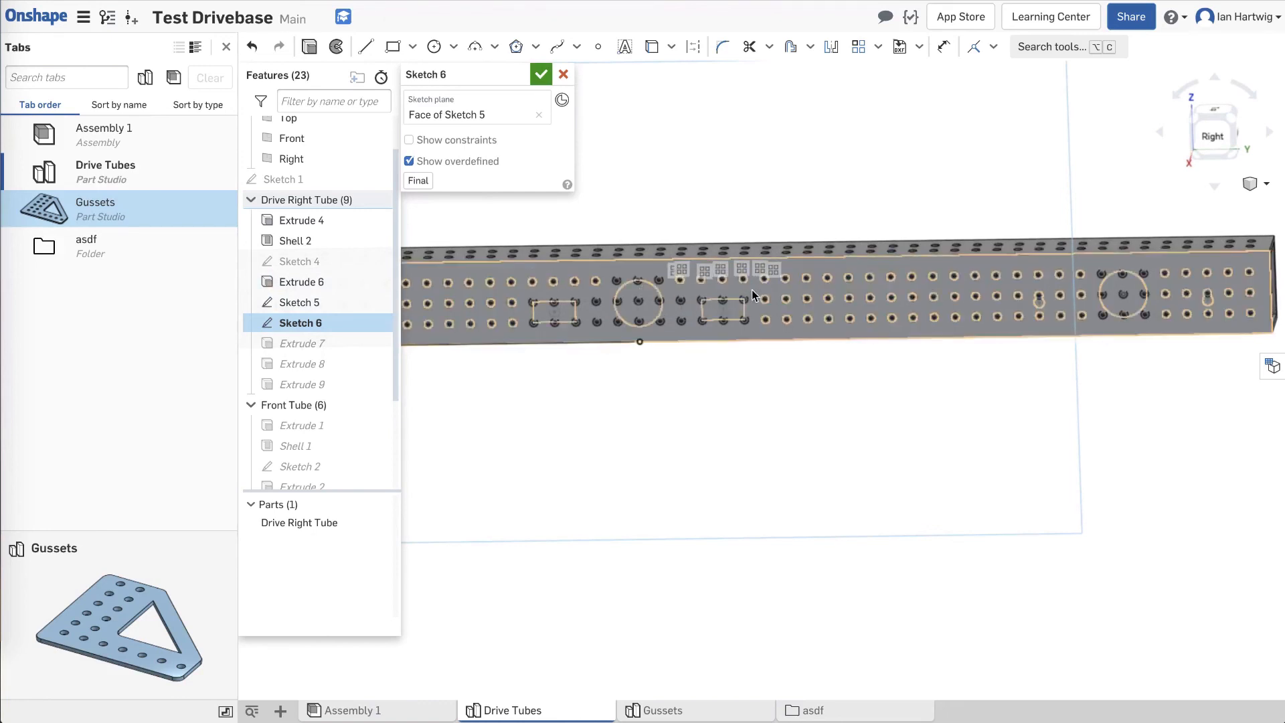
Convert the 22 pattern circles in the middle and bottom rows around the large end hole to construction geometry in Sketch 6.
left_click_drag(1006, 367, 1237, 285)
right_click(1233, 297)
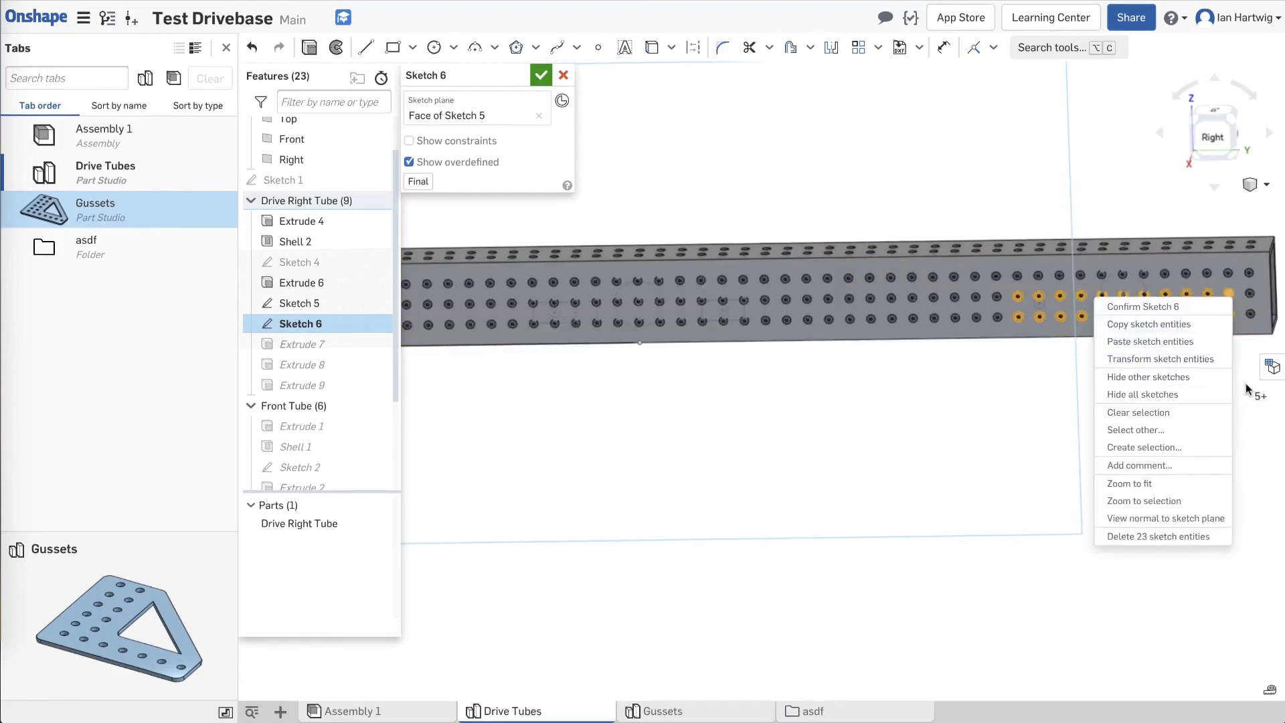
key("Escape")
scroll(1237, 294, "up", 2)
scroll(1238, 291, "up", 2)
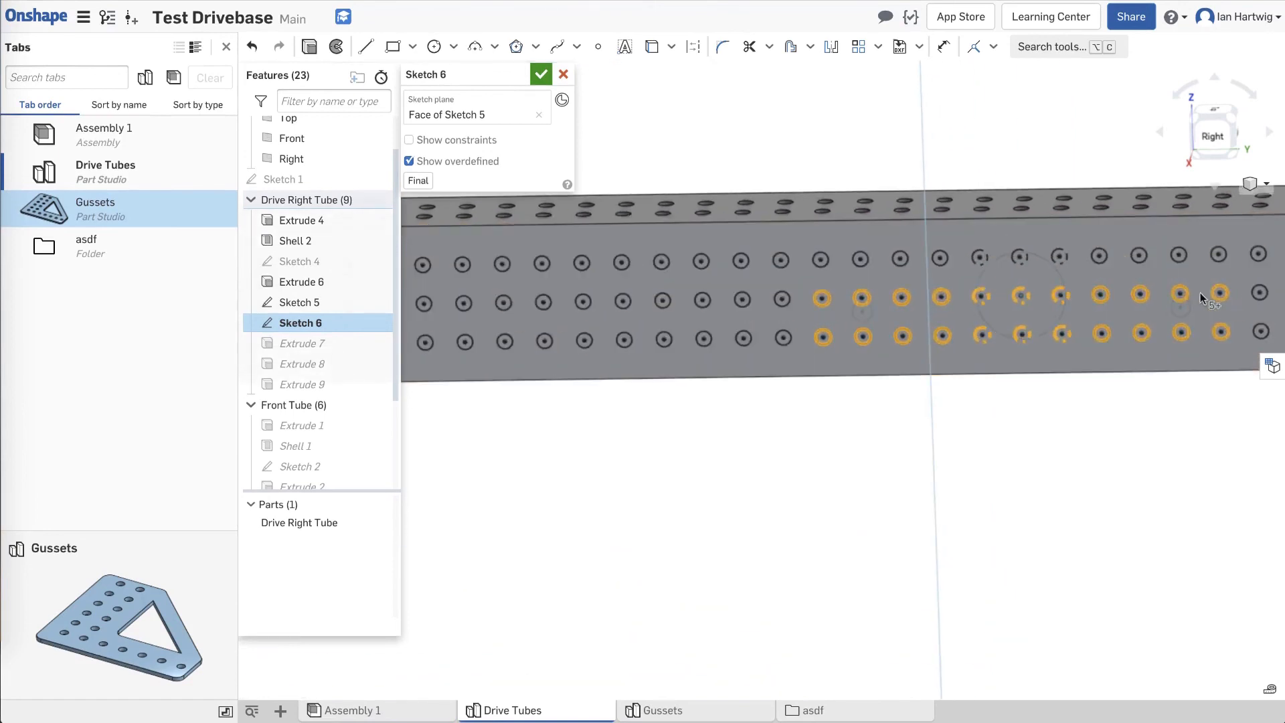
right_click(1147, 294)
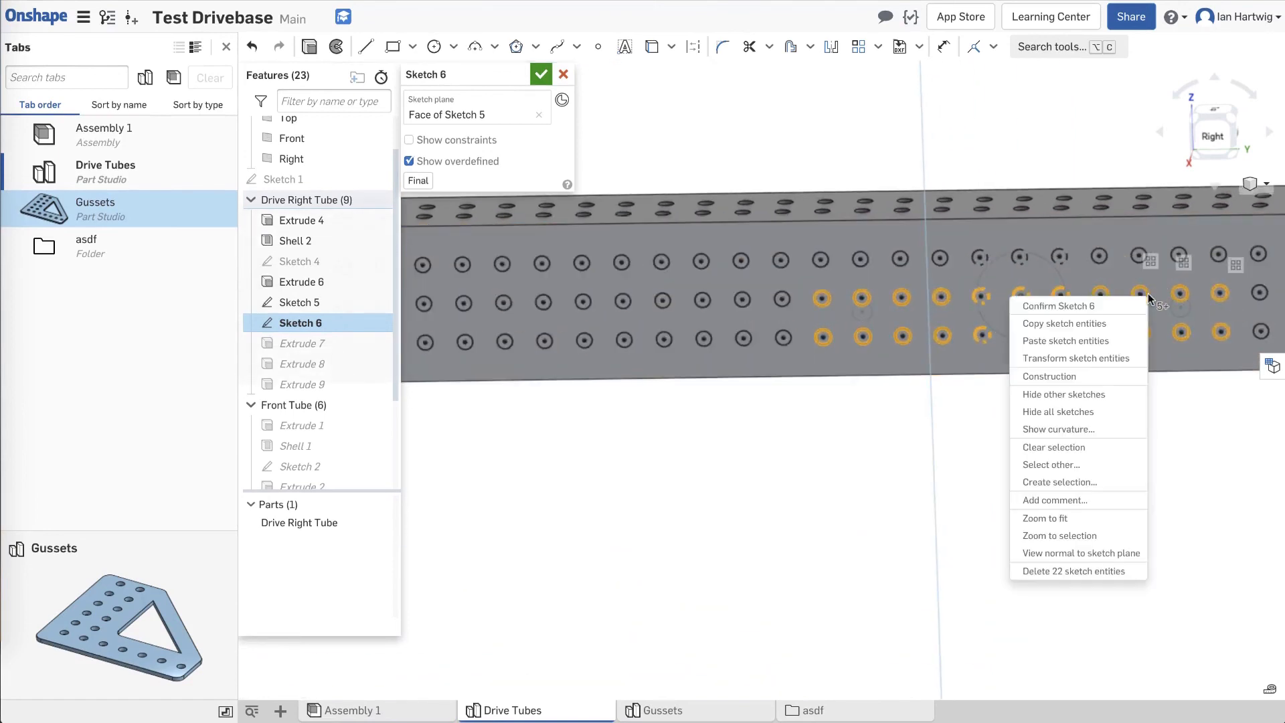
left_click(1116, 380)
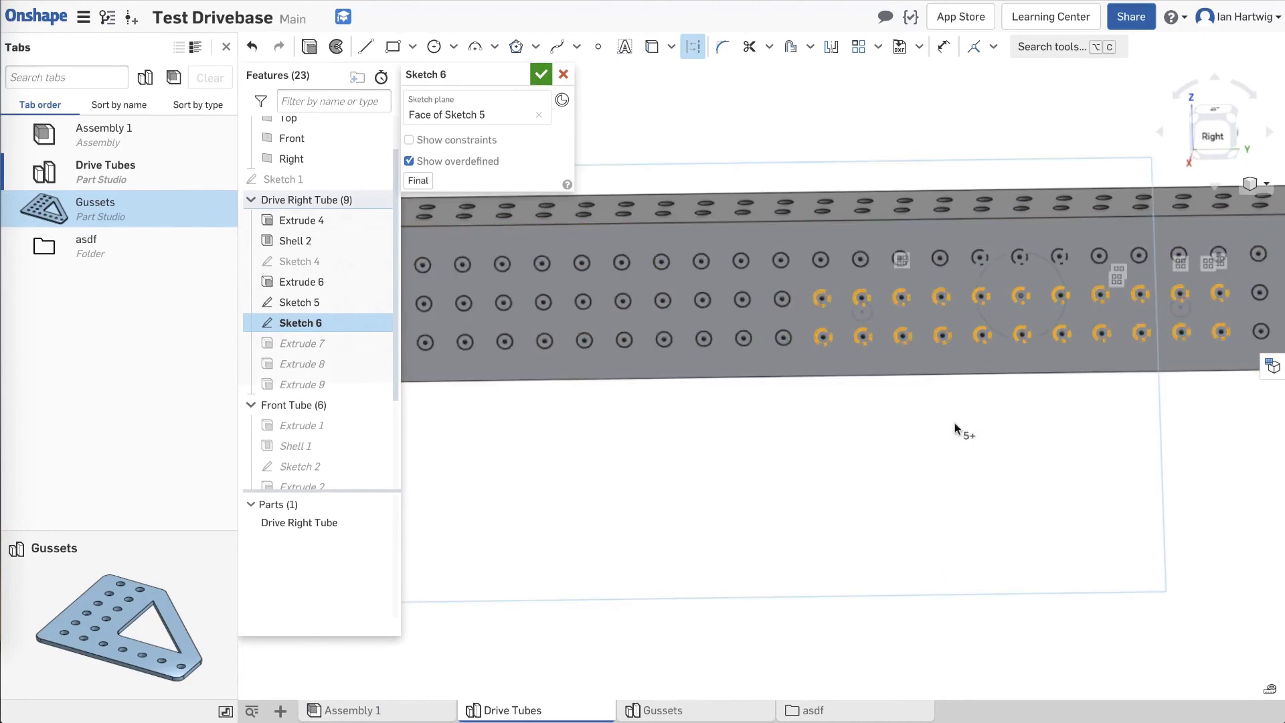
left_click(542, 73)
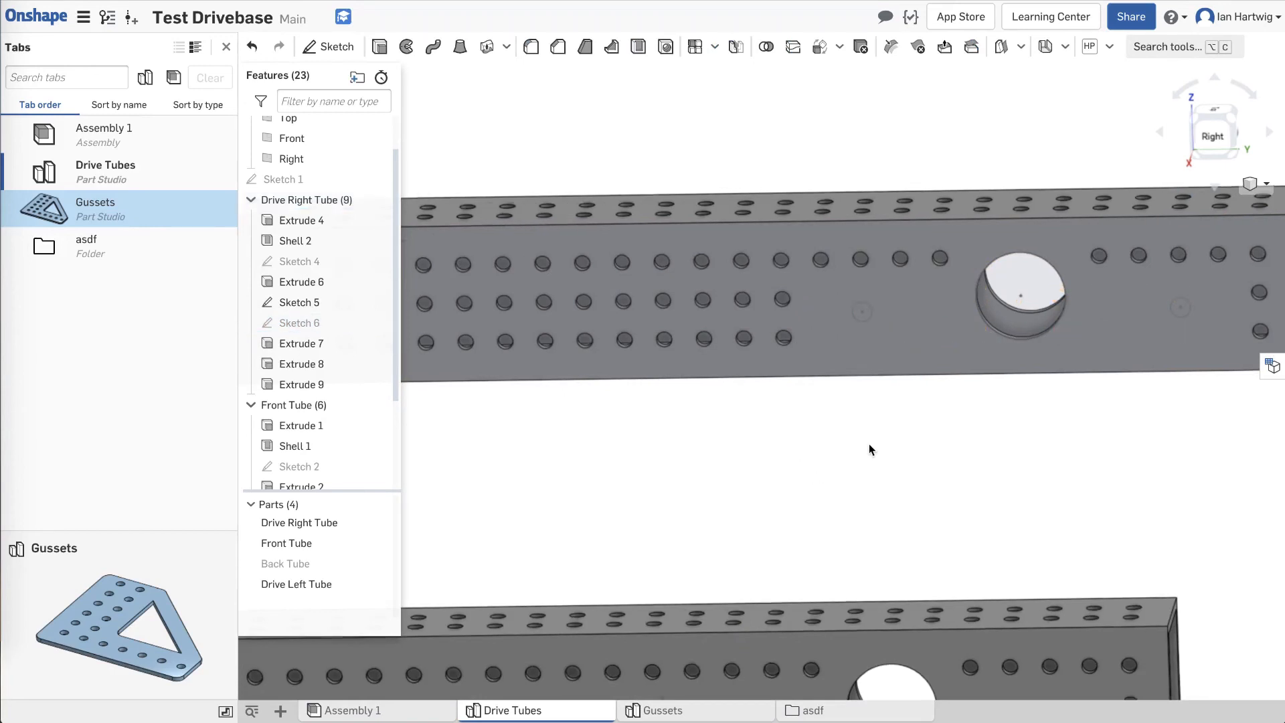
key("f")
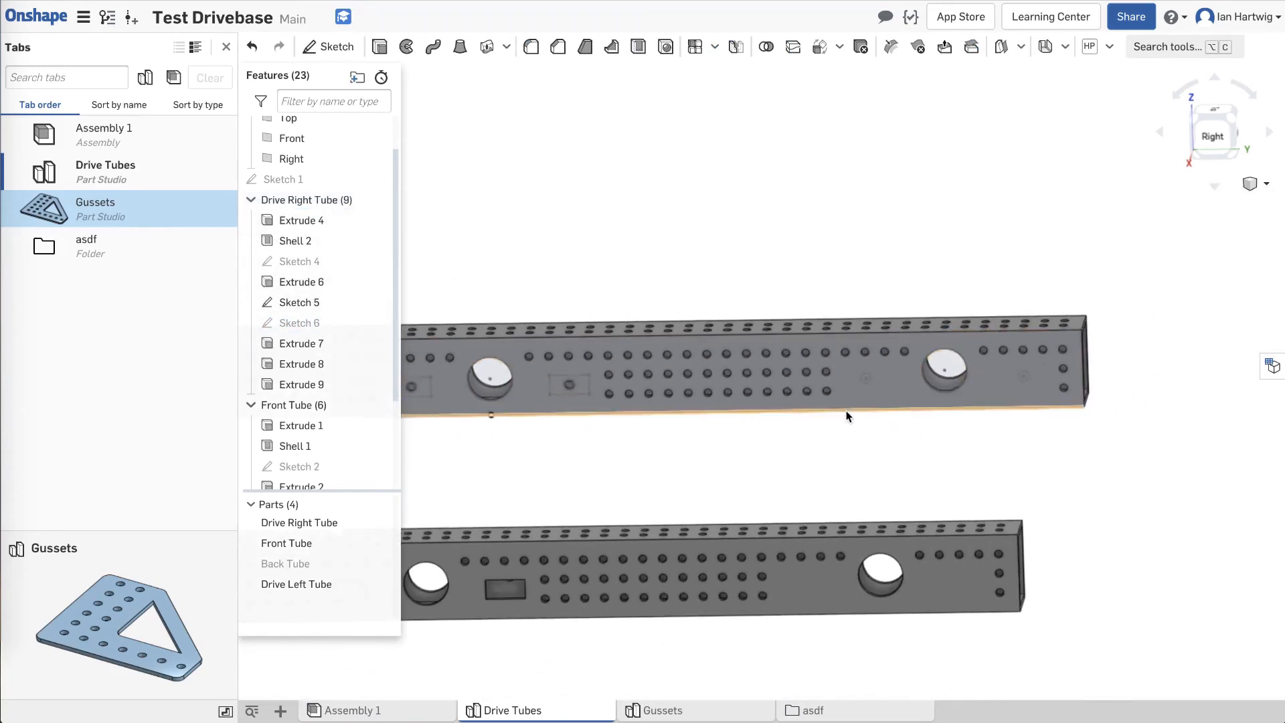
scroll(846, 415, "down", 2)
scroll(549, 419, "up", 2)
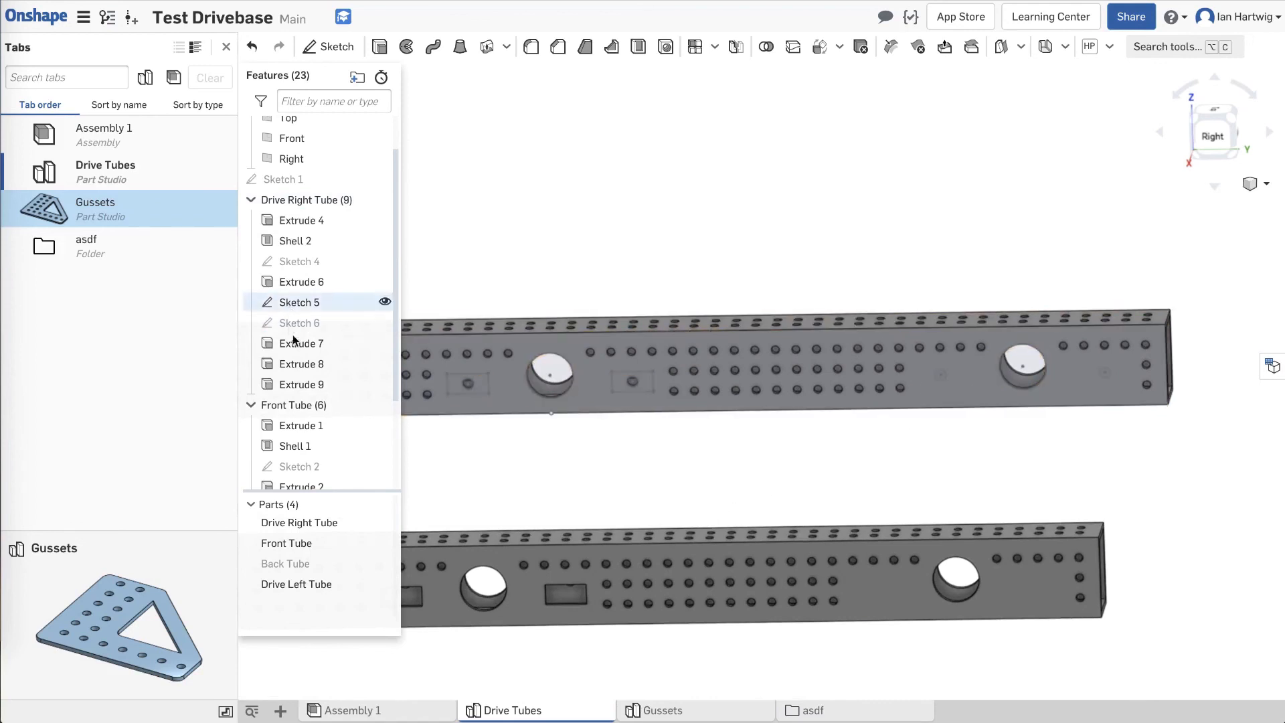
left_click(304, 368)
double_click(304, 368)
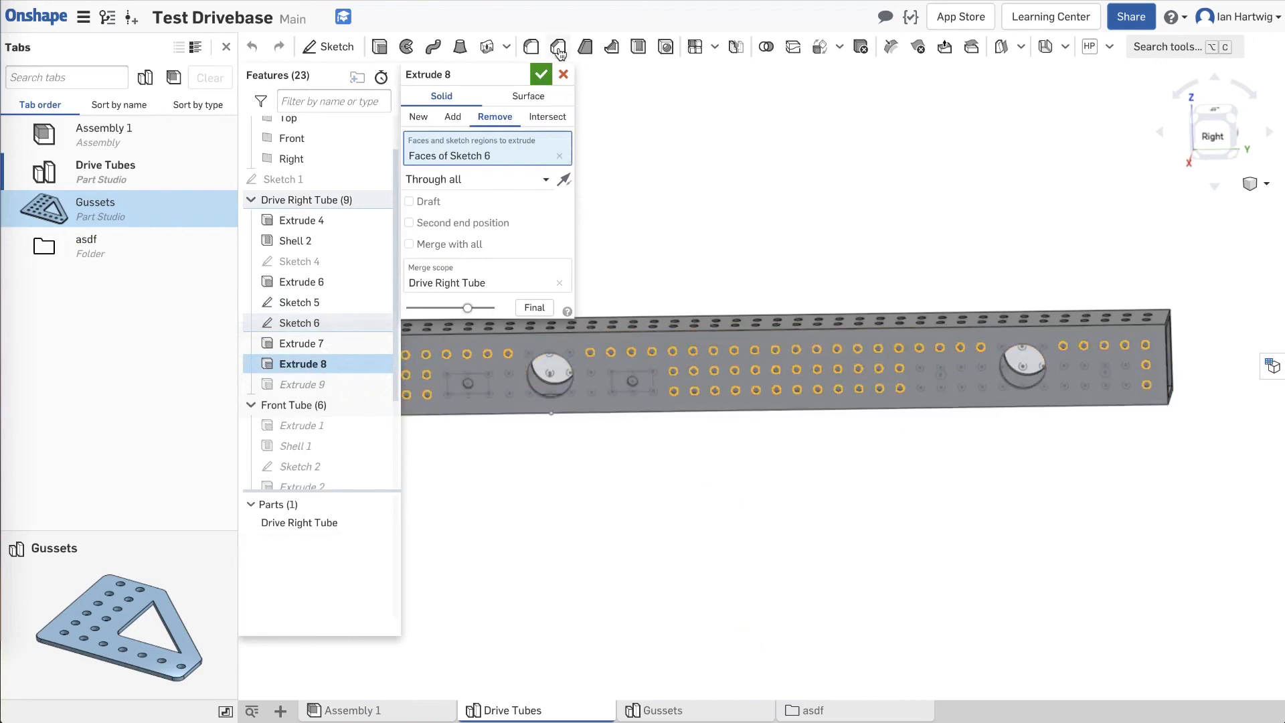
left_click(564, 76)
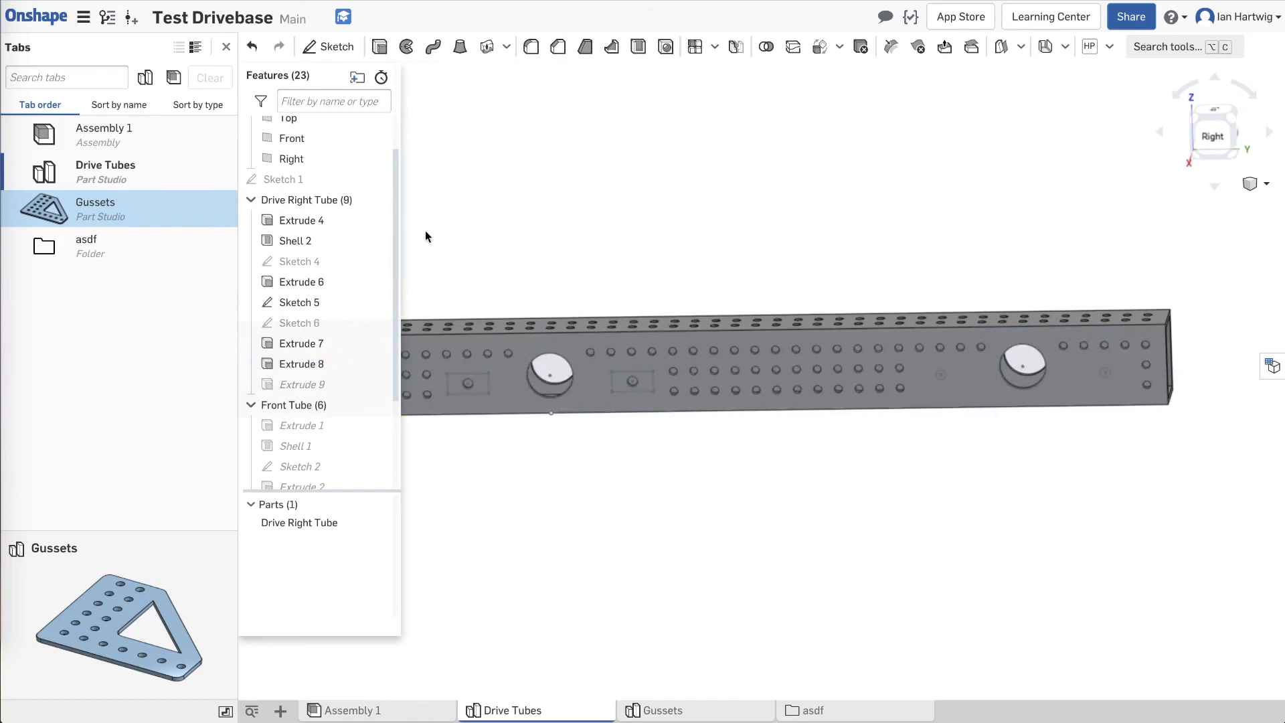
Add the two full Sketch 5 circles flanking the large end hole to the faces removed by Extrude 7.
double_click(320, 345)
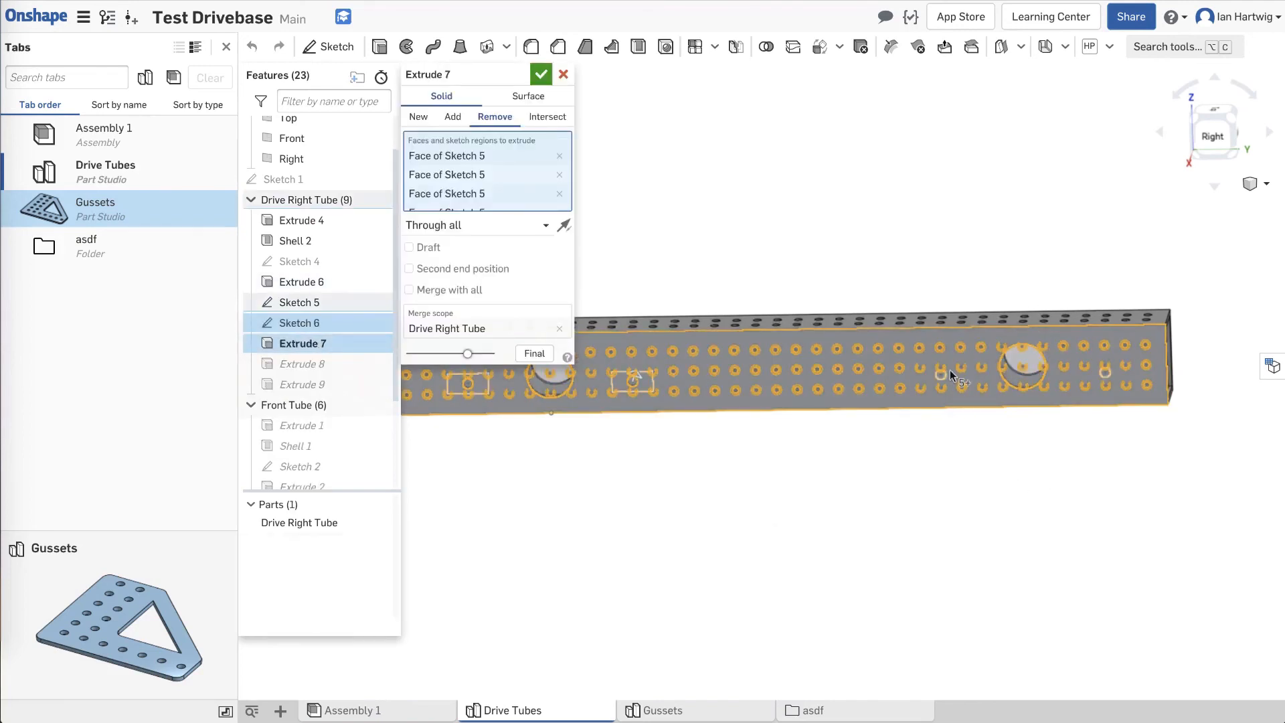
scroll(942, 373, "up", 3)
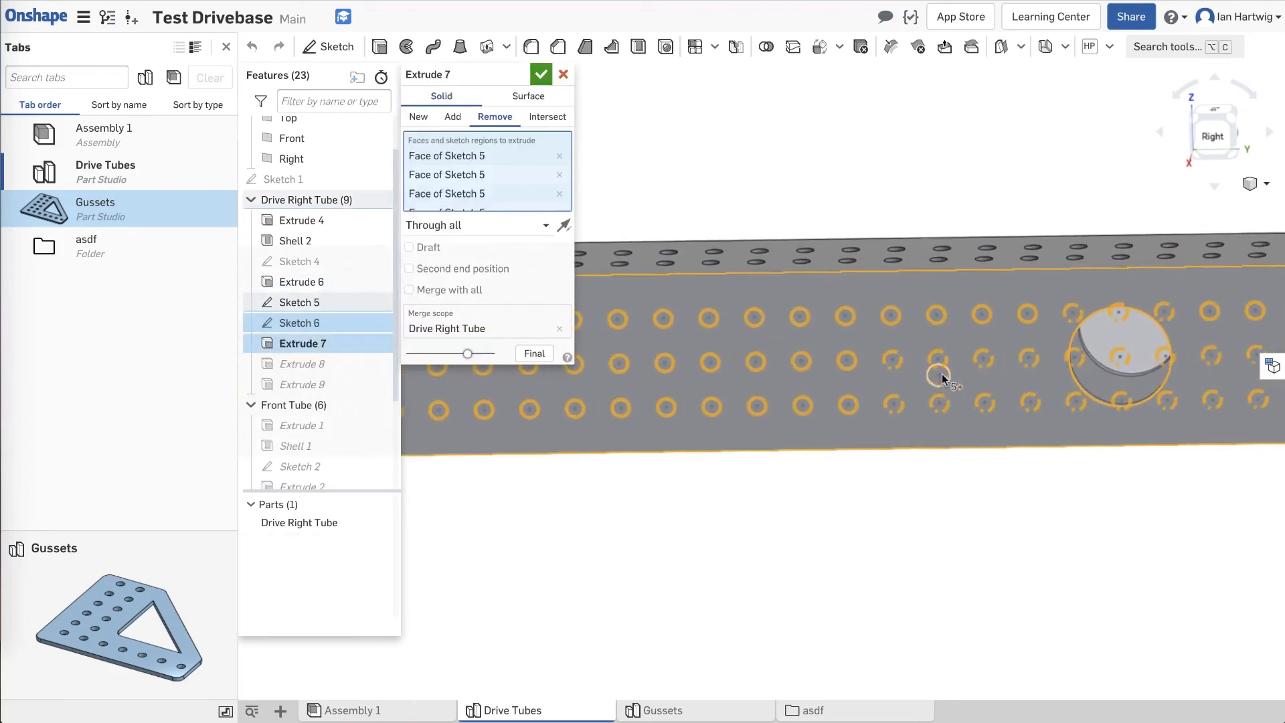
left_click(941, 370)
scroll(791, 523, "down", 3)
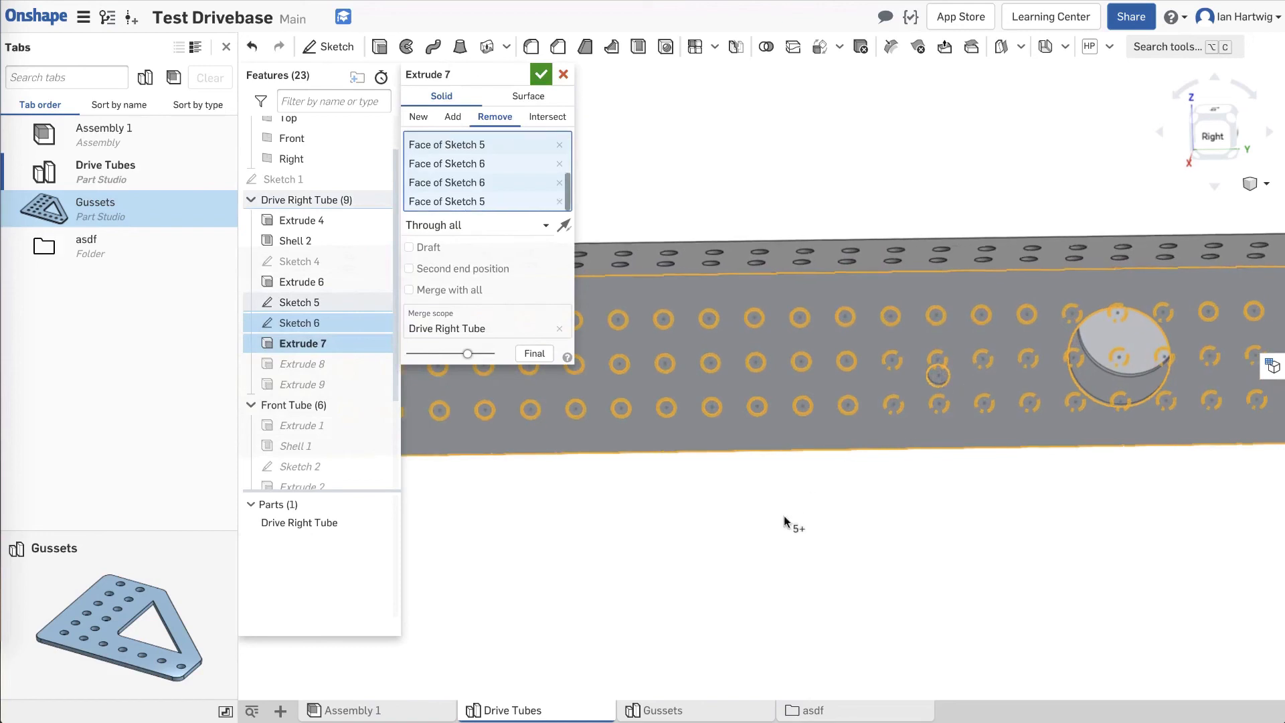
scroll(1137, 422, "up", 2)
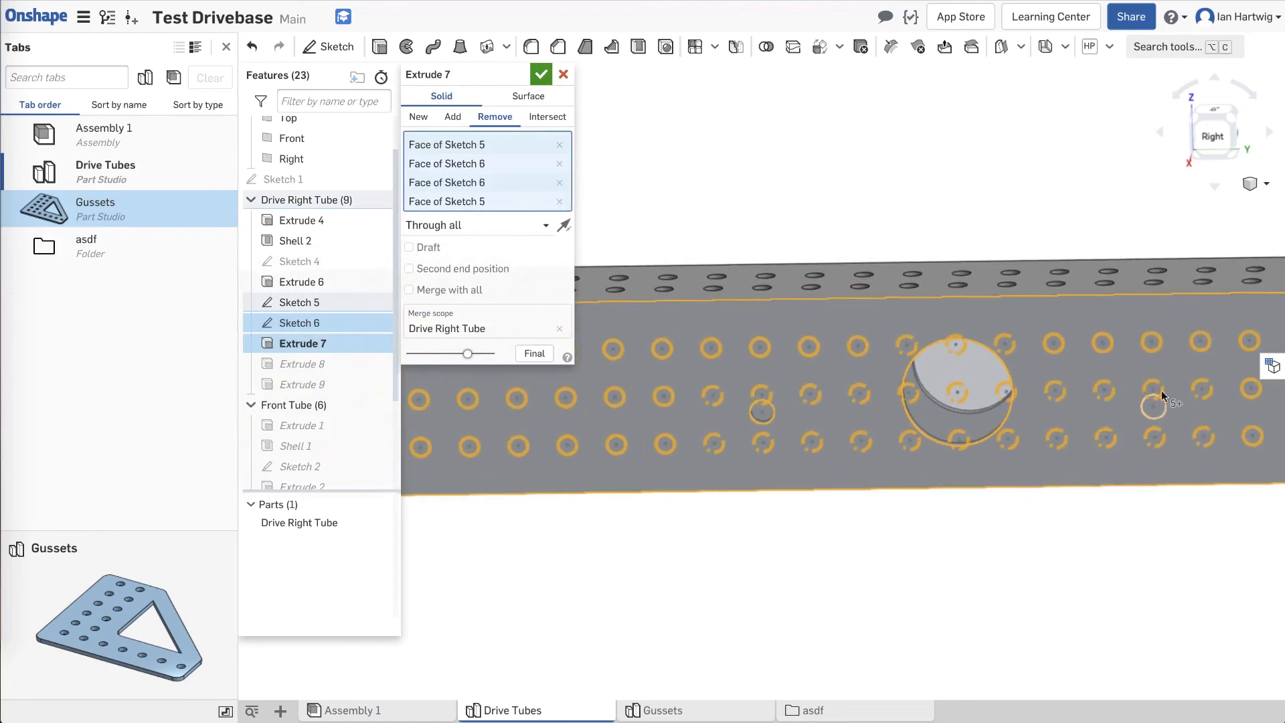
left_click(1158, 410)
left_click(540, 75)
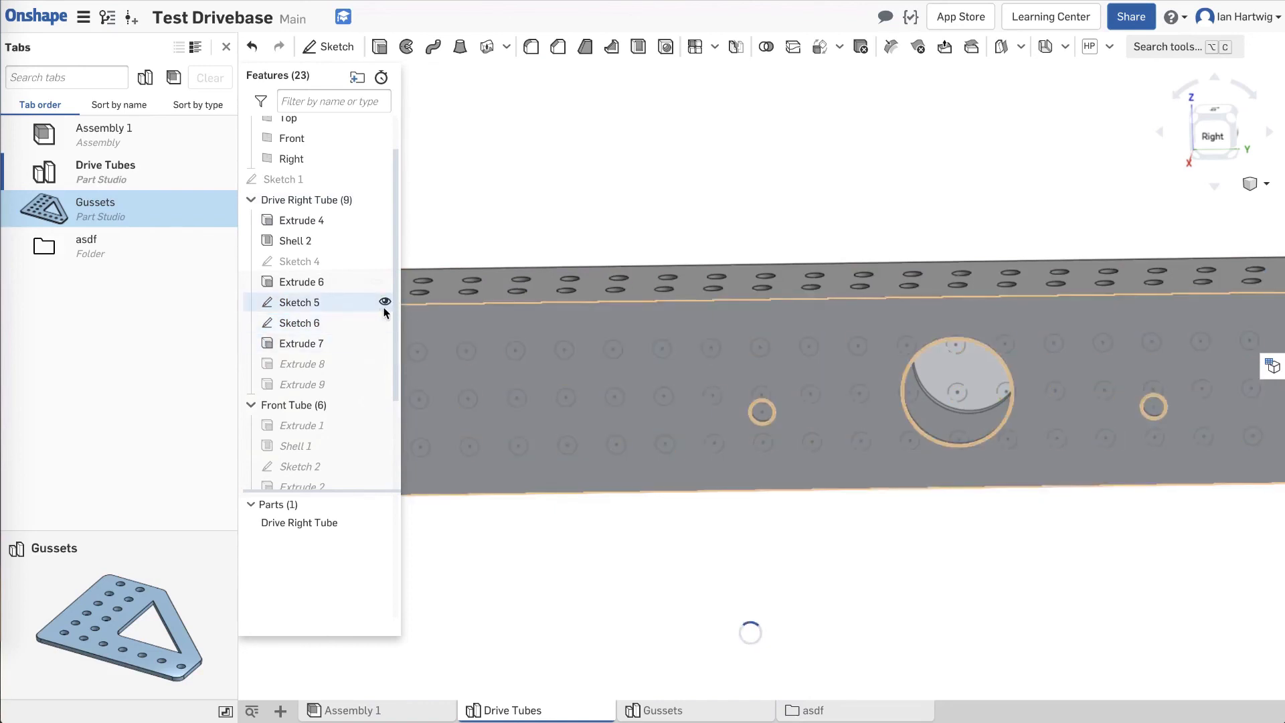
scroll(962, 186, "down", 5)
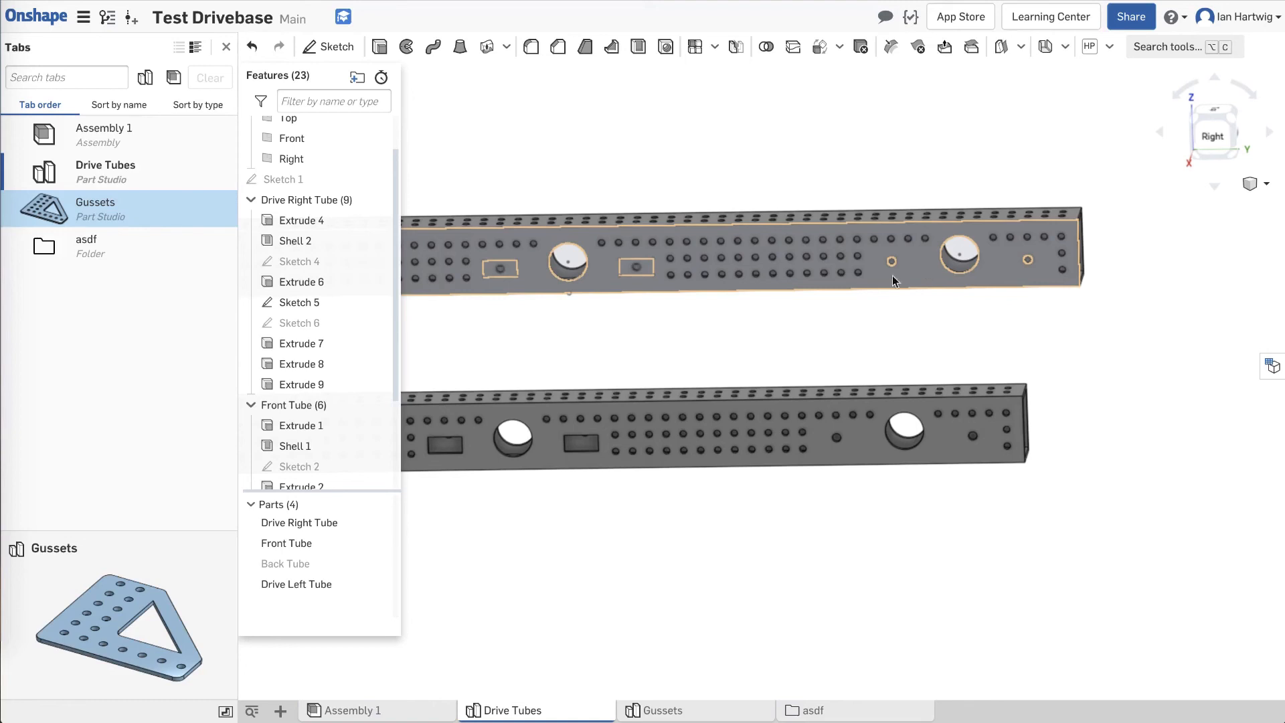
Inspect the side holes and cutouts on the right and left drive tubes from several angles, including their inner and outer faces.
scroll(940, 320, "down", 2)
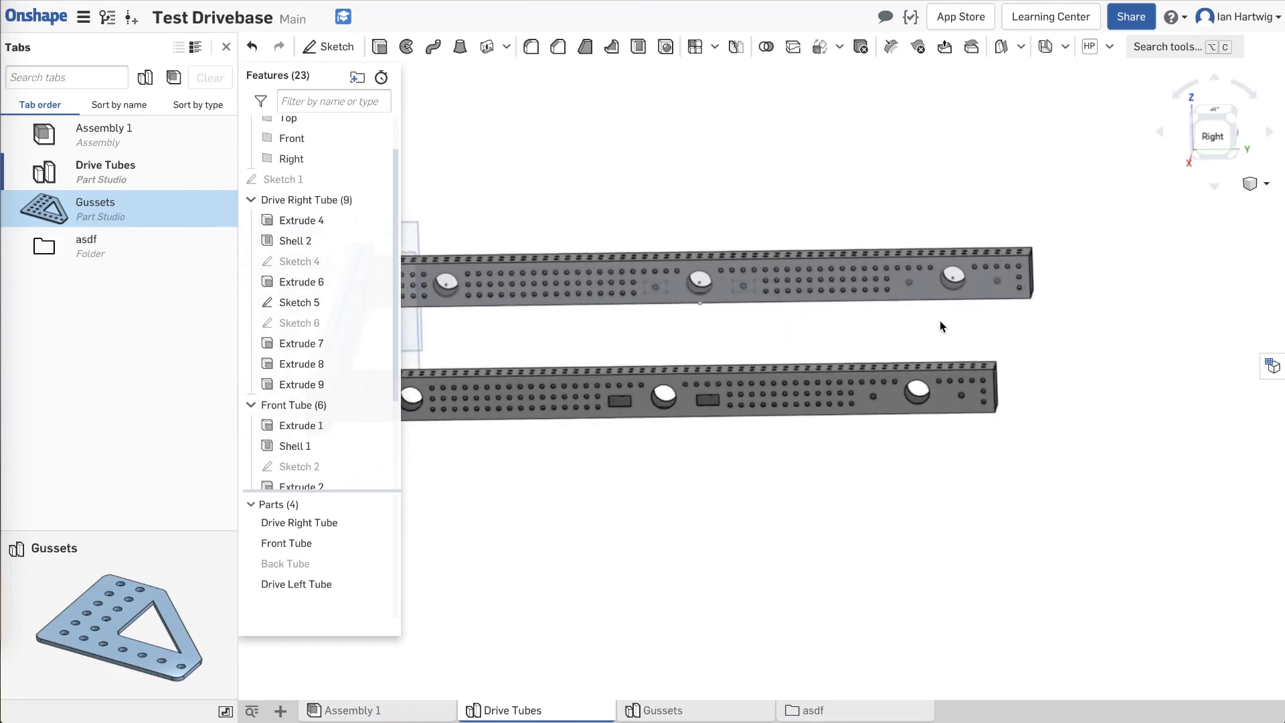
right_click_drag(940, 320, 900, 330)
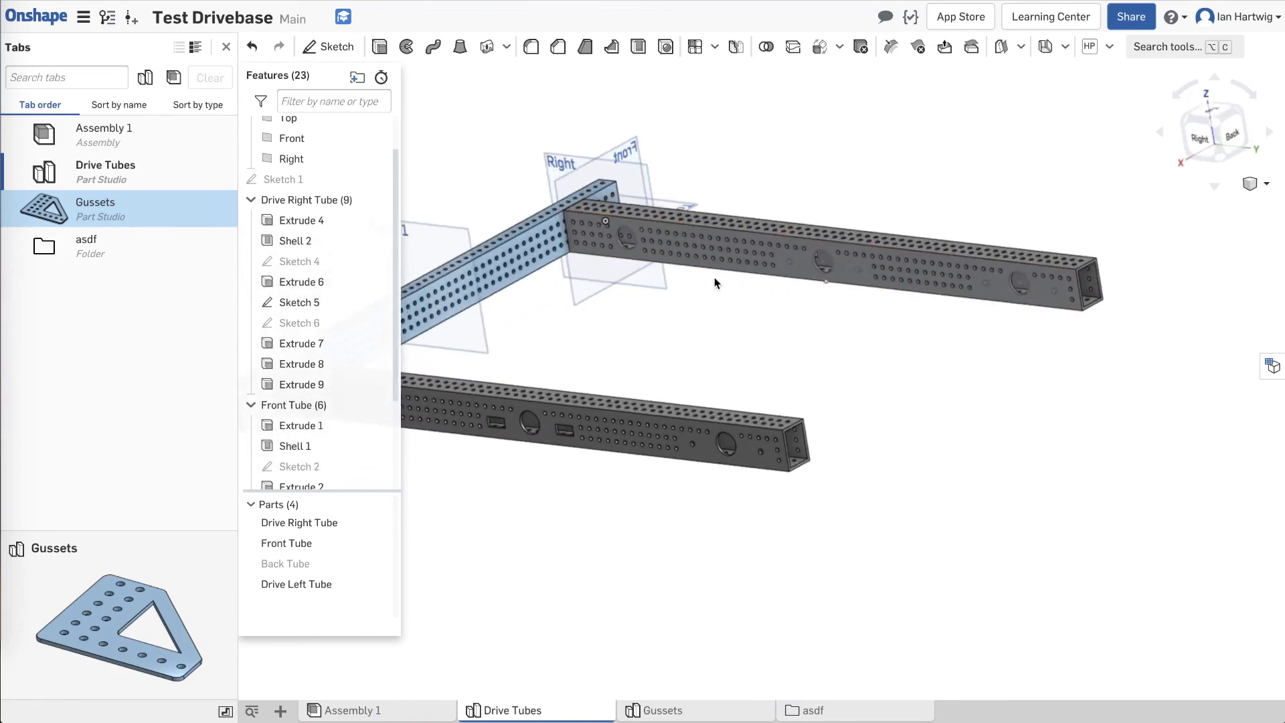
right_click_drag(945, 330, 865, 388)
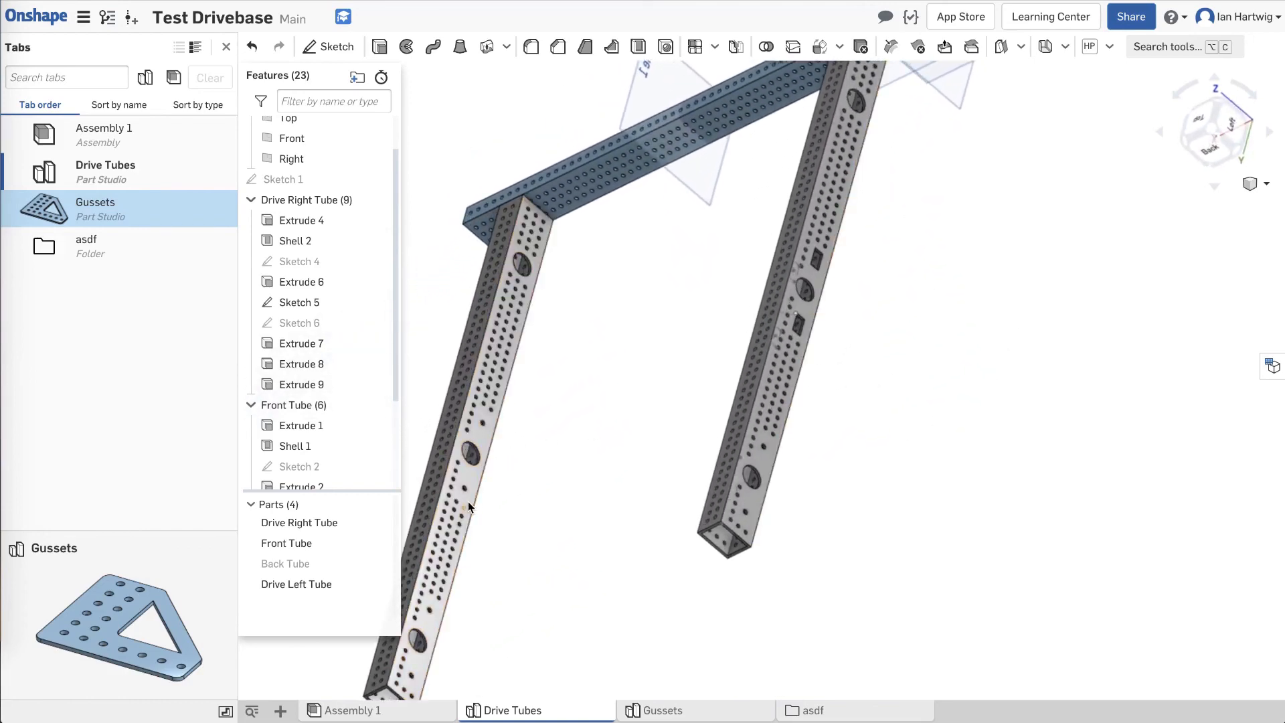
right_click_drag(553, 518, 676, 428)
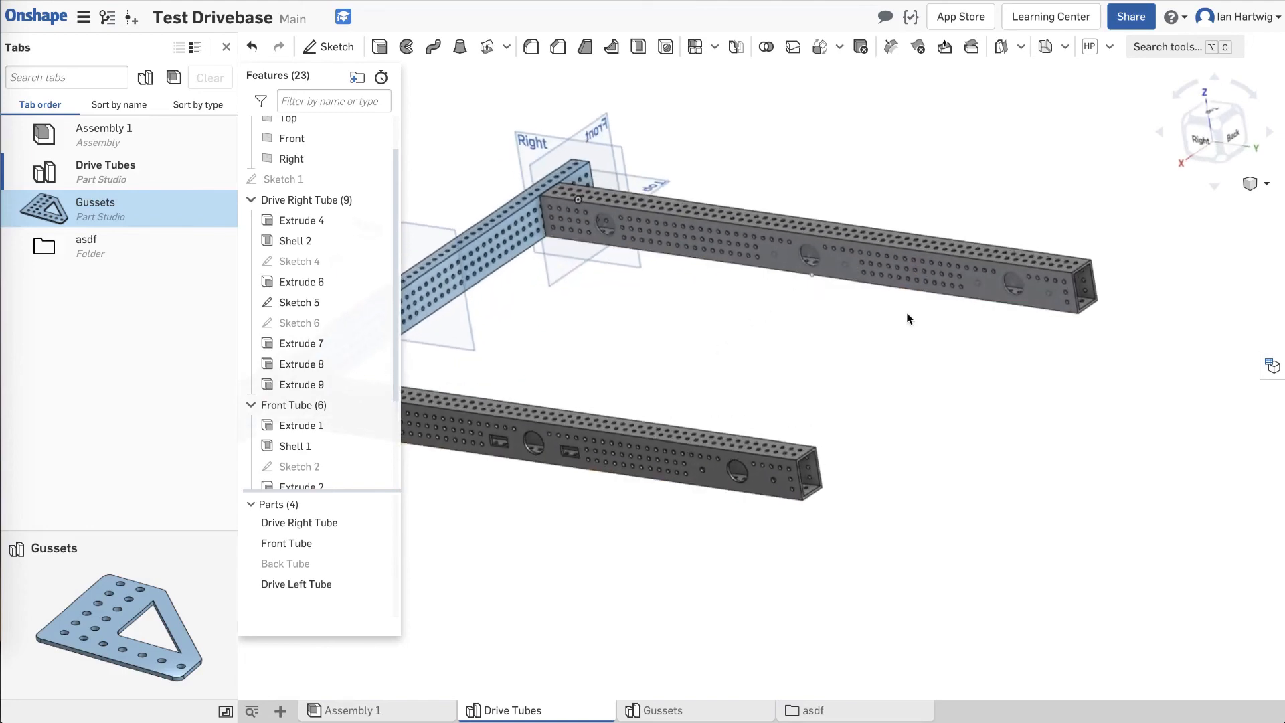
mouse_move(905, 316)
right_mouse_down()
mouse_move(821, 378)
mouse_move(921, 303)
right_mouse_up()
scroll(1145, 247, "down", 5)
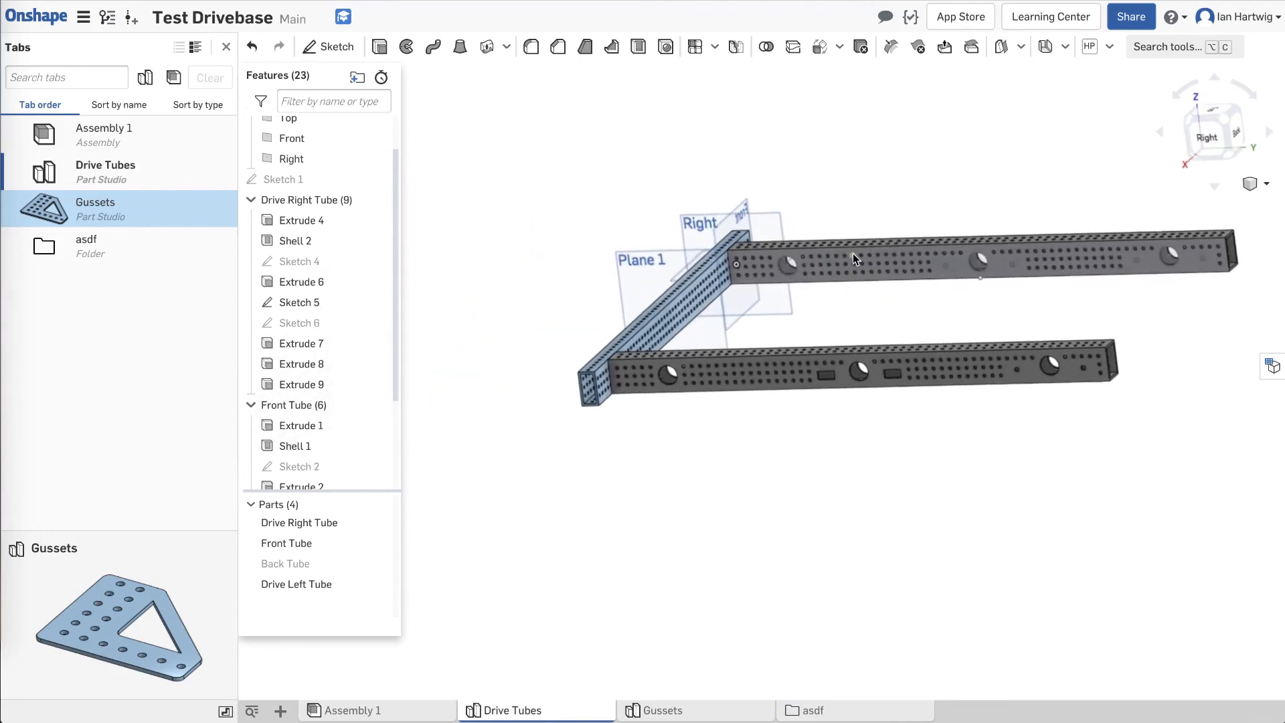
scroll(1067, 241, "up", 2)
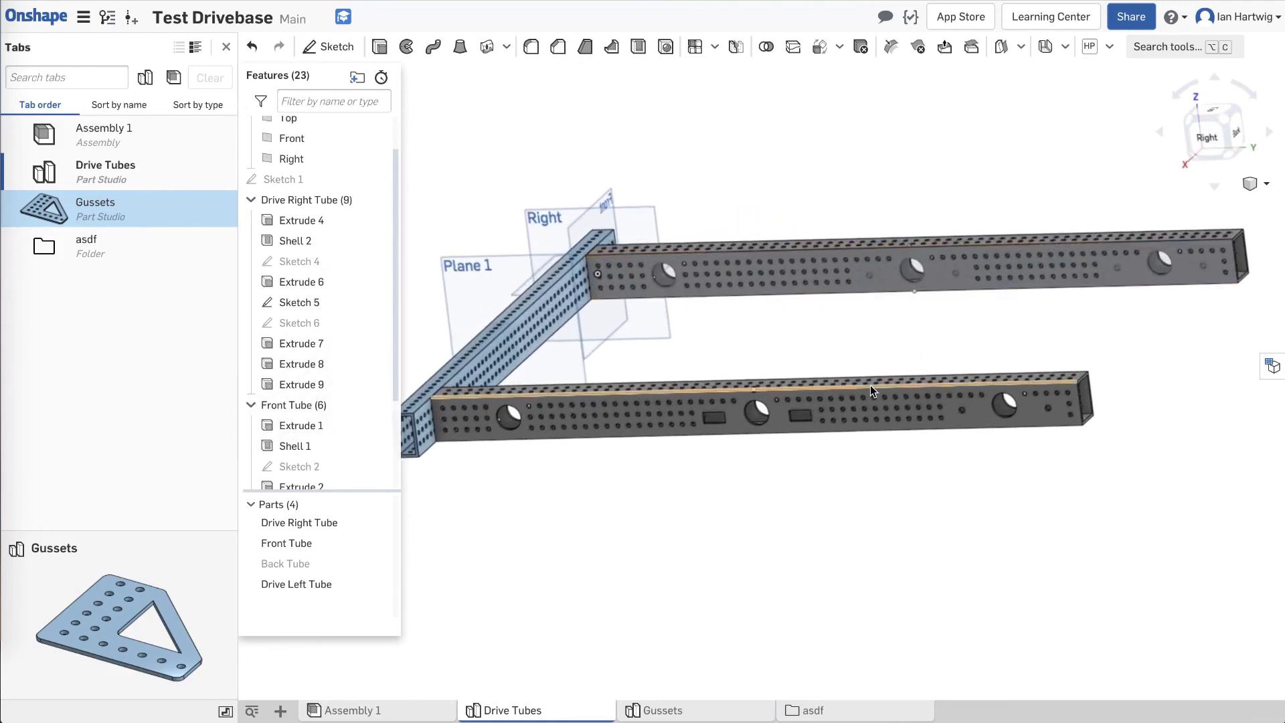